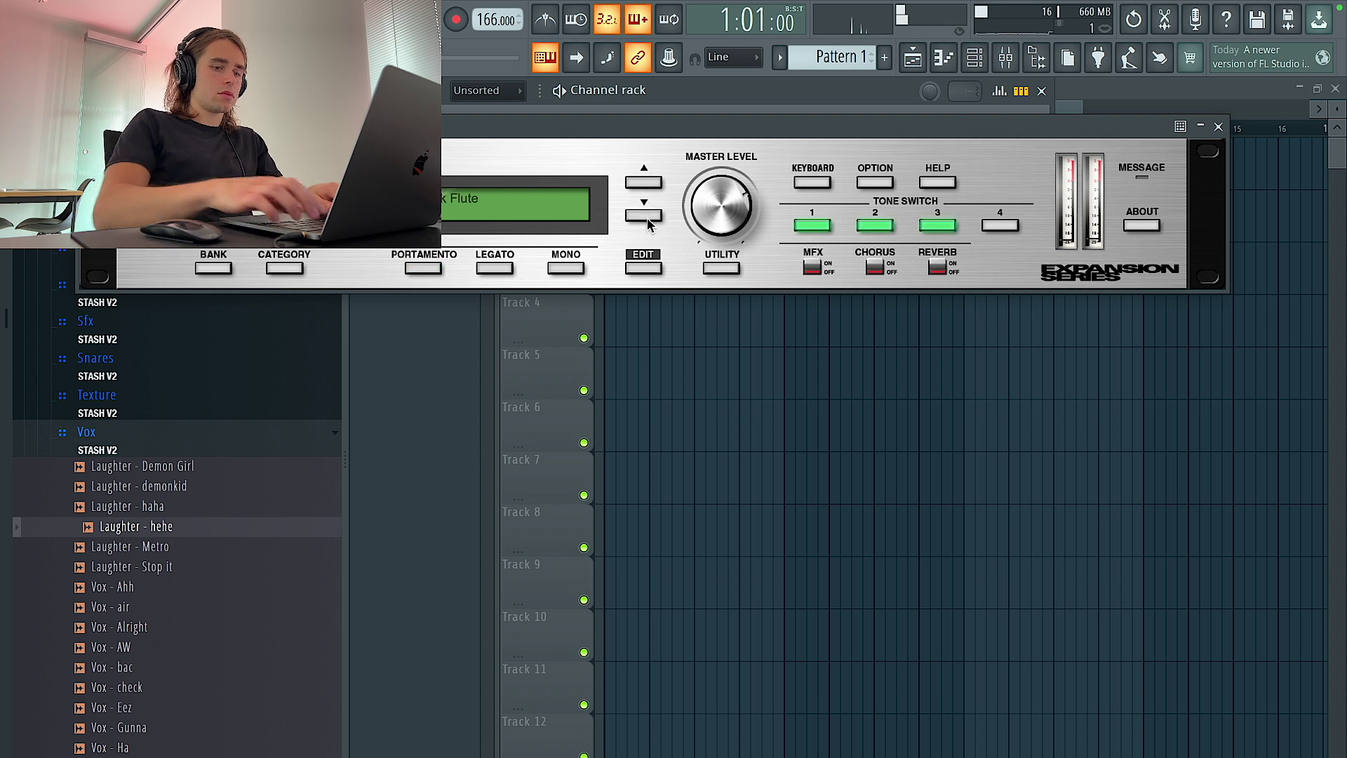
Close the synth window, open the SRX STUDIO channel's piano roll and draw an A5 note spanning bars 1 to 4.
key("XF86AudioRaiseVolume")
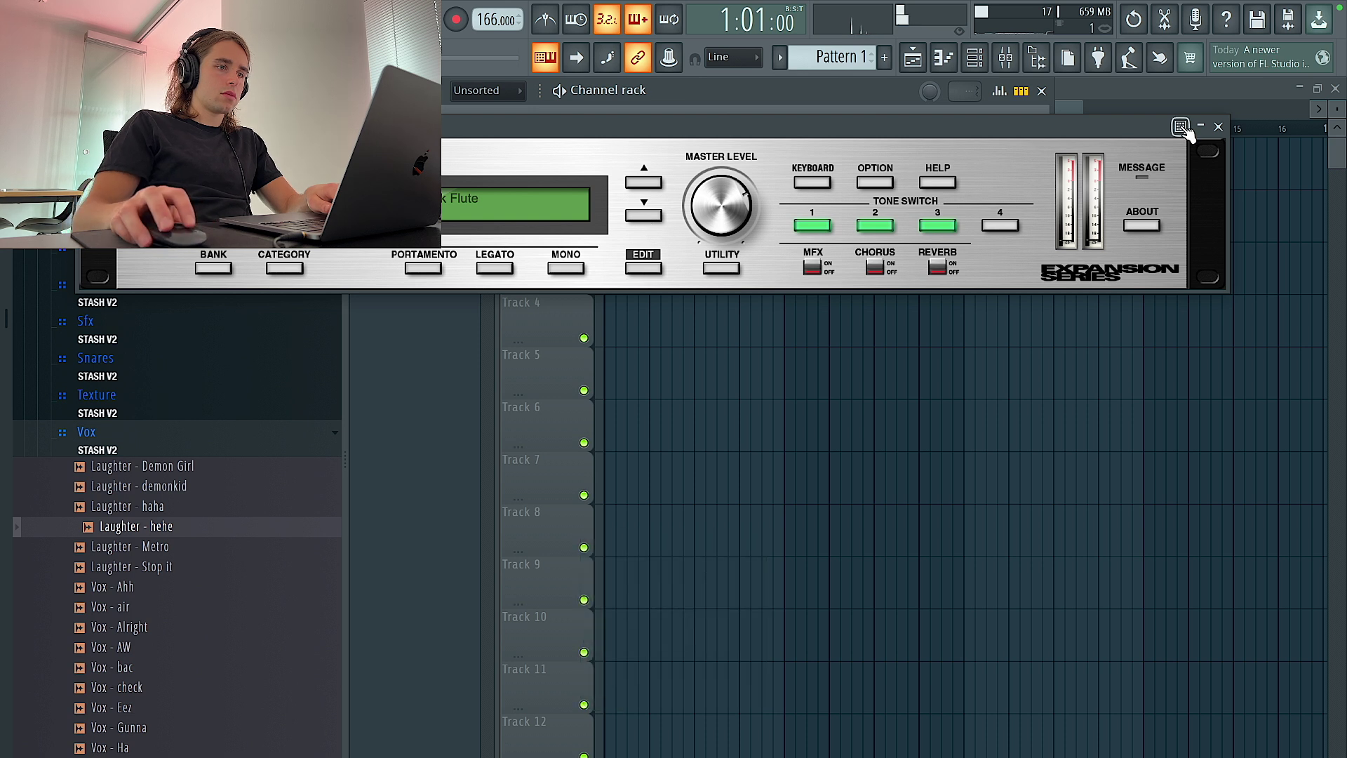
left_click(1217, 126)
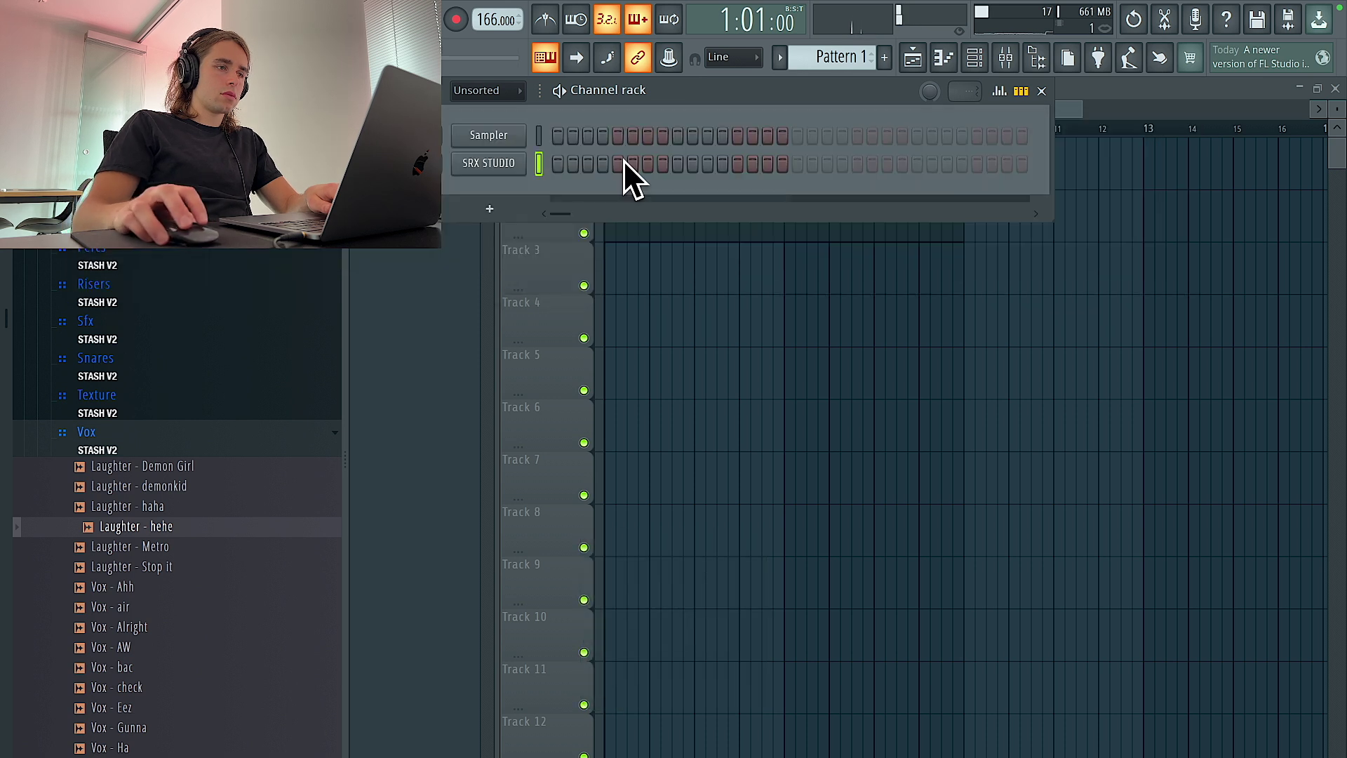
right_click(506, 166)
left_click(562, 162)
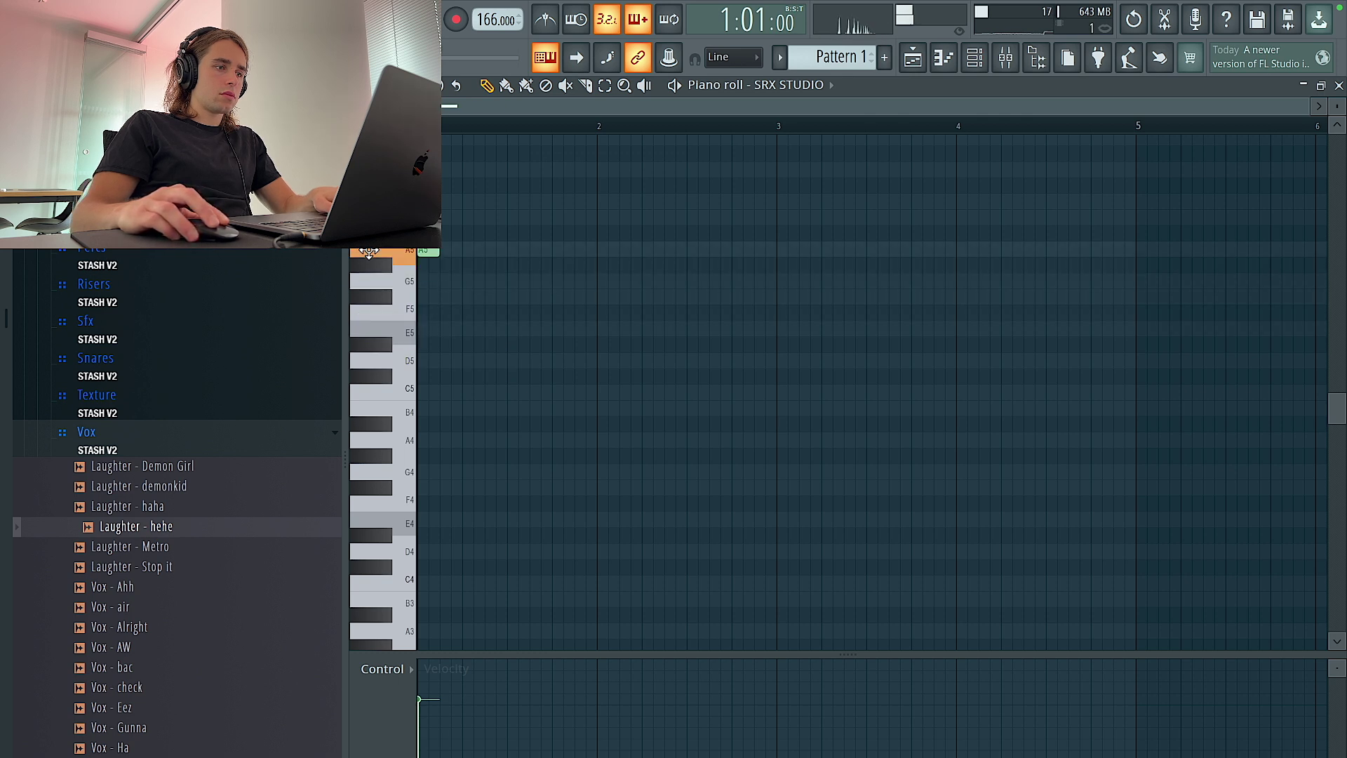
left_click_drag(442, 248, 1134, 268)
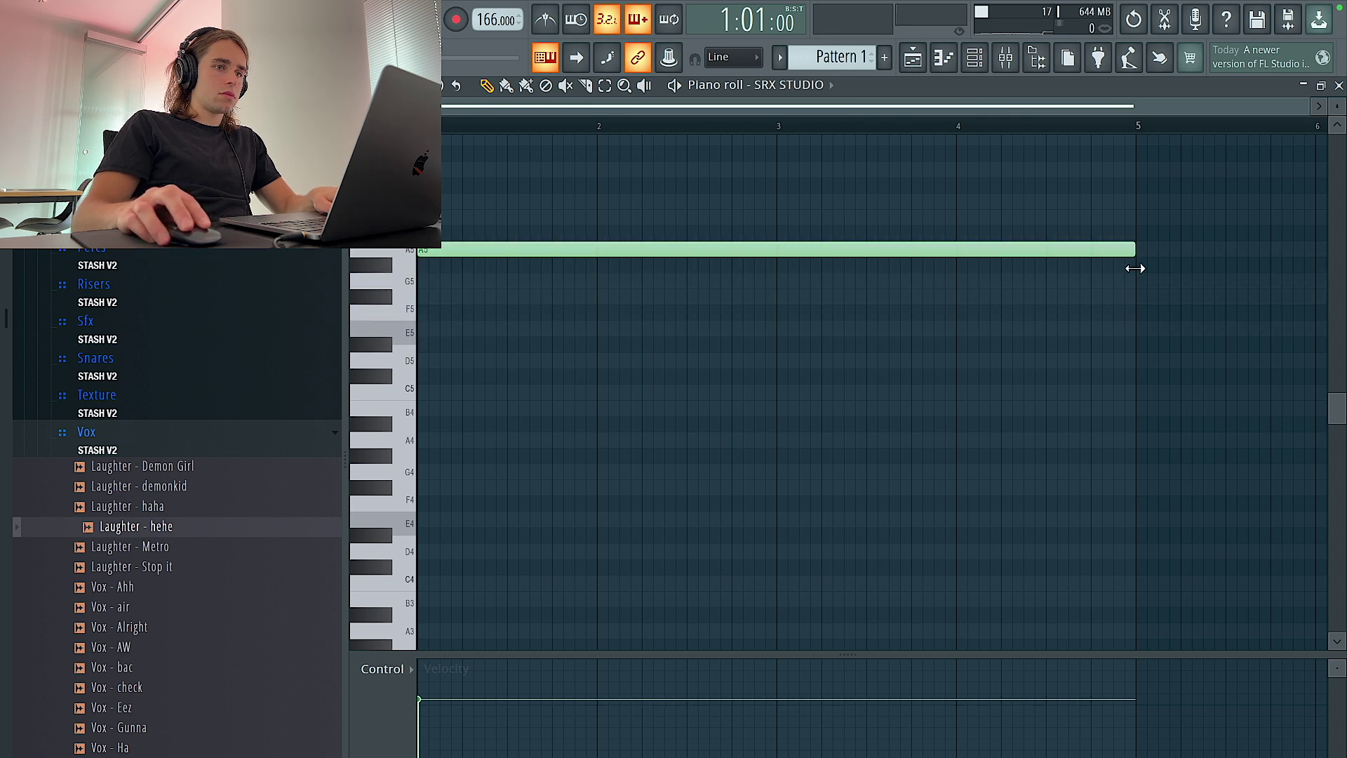
Audition the pattern while transposing the four-bar note up to C7.
key("space")
key("space")
key("ctrl+Up")
key("space")
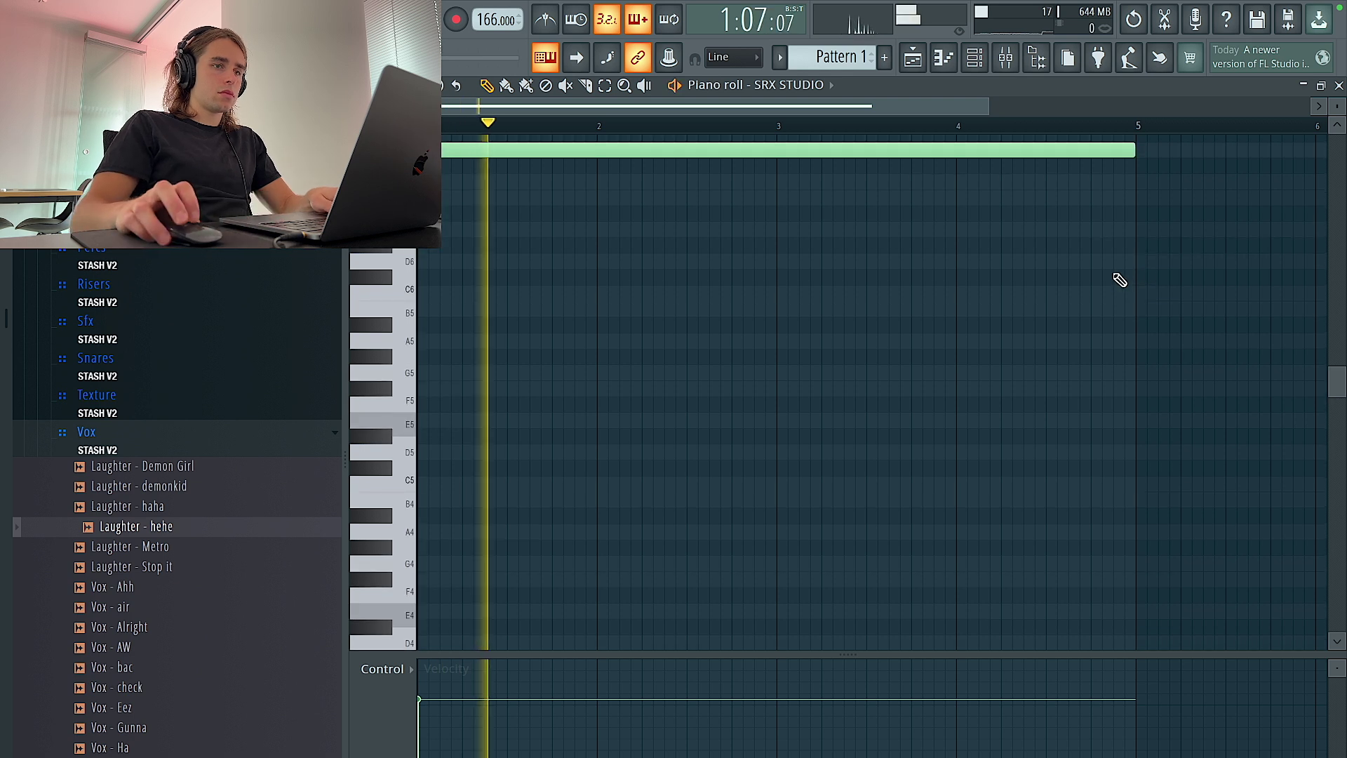
scroll(1118, 280, "up", 4)
key("shift+Up")
key("space")
key("shift+Up")
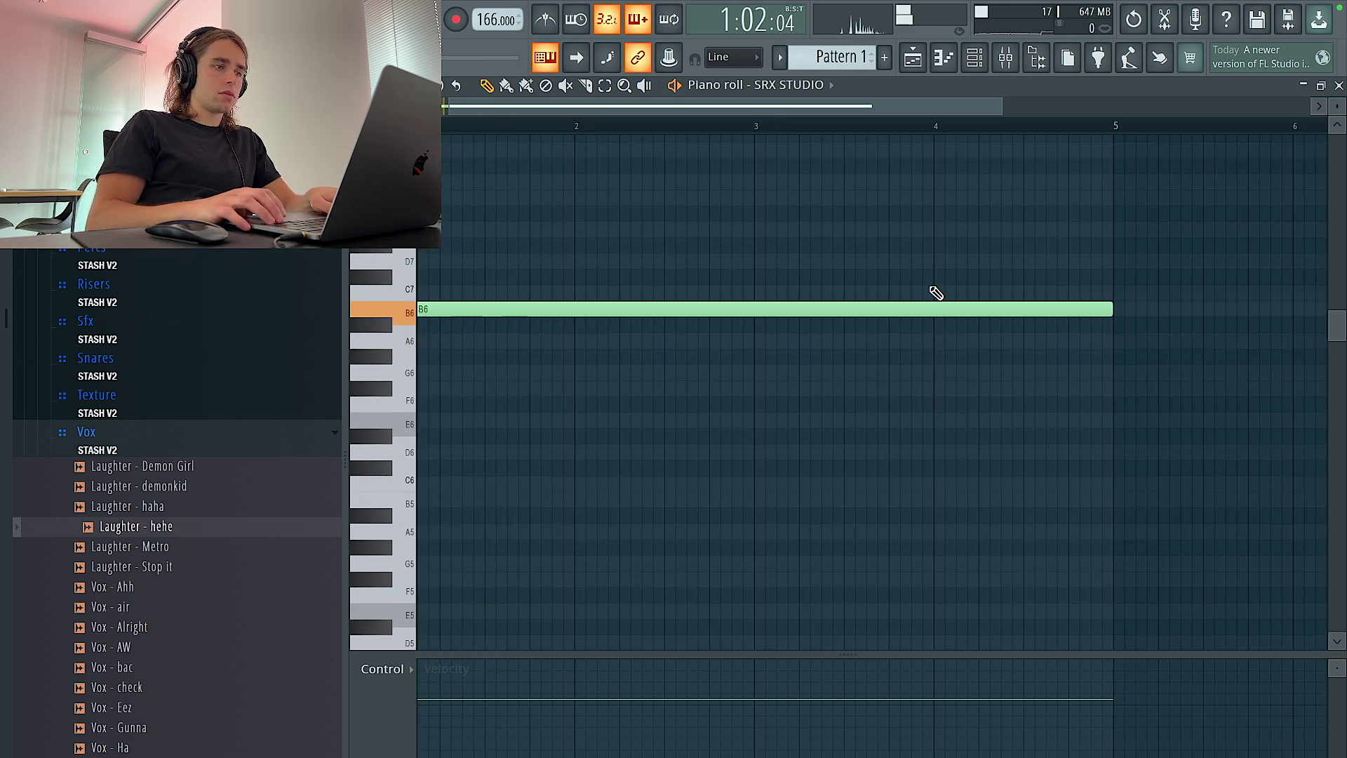
key("shift+Up")
key("ctrl+a")
scroll(930, 287, "up", 5)
scroll(930, 287, "right", 1)
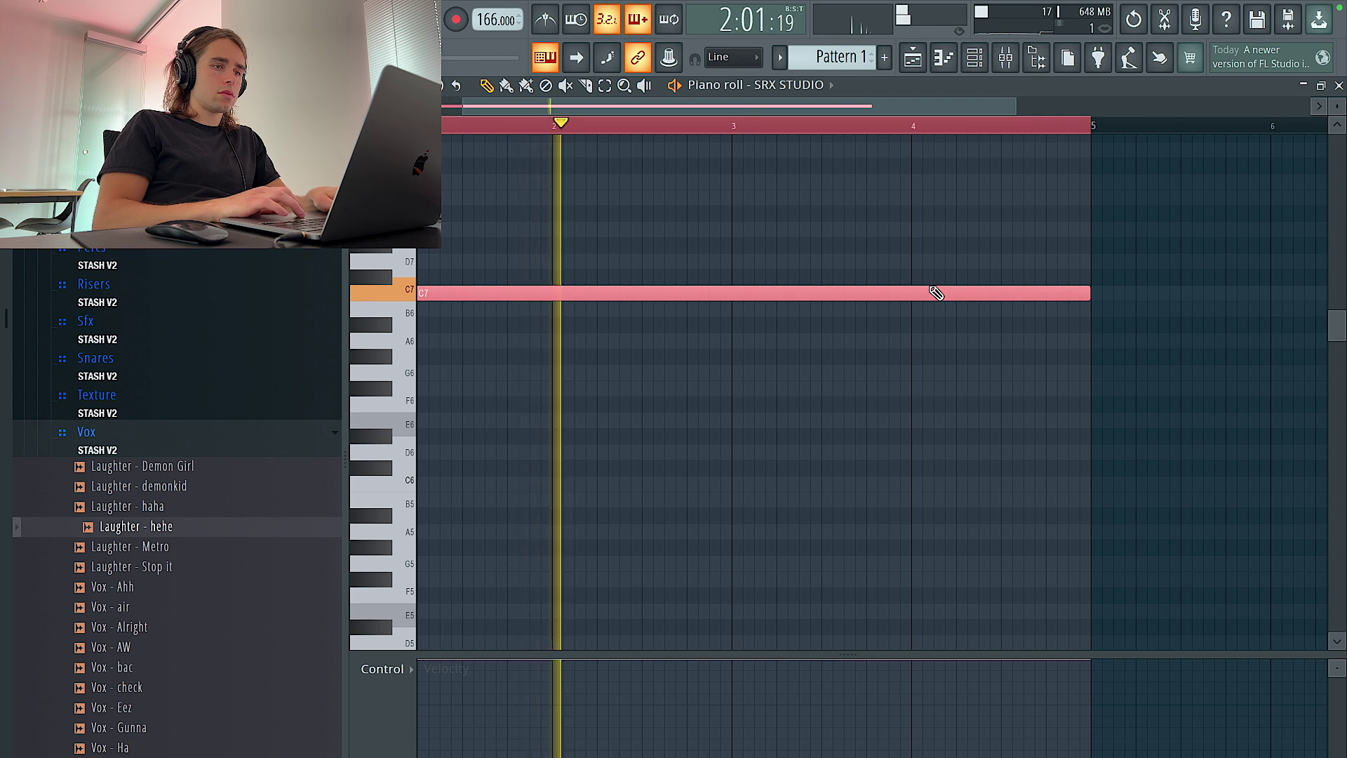
Duplicate the four-bar C7 note so the copy fills bars 5 to 8.
scroll(930, 287, "down", 3)
key("ctrl+d")
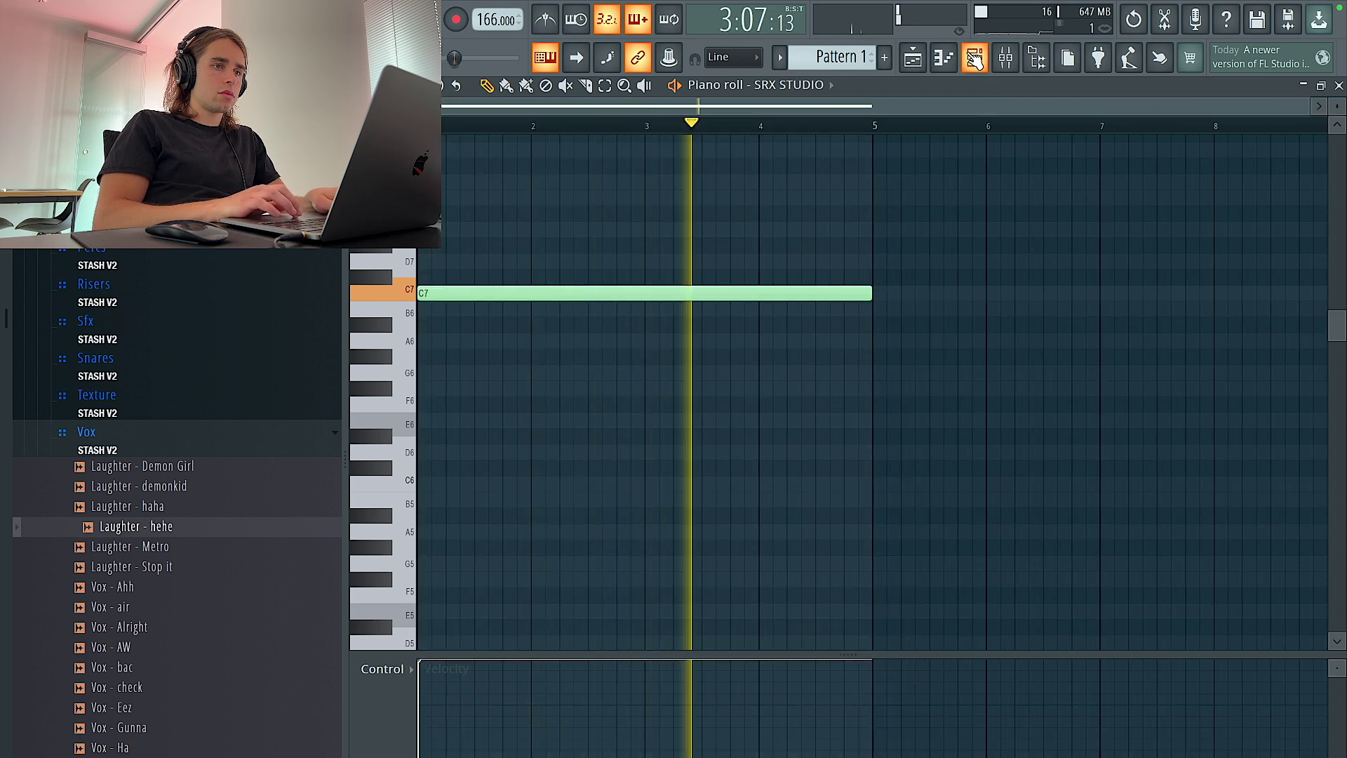
key("F6")
key("F6")
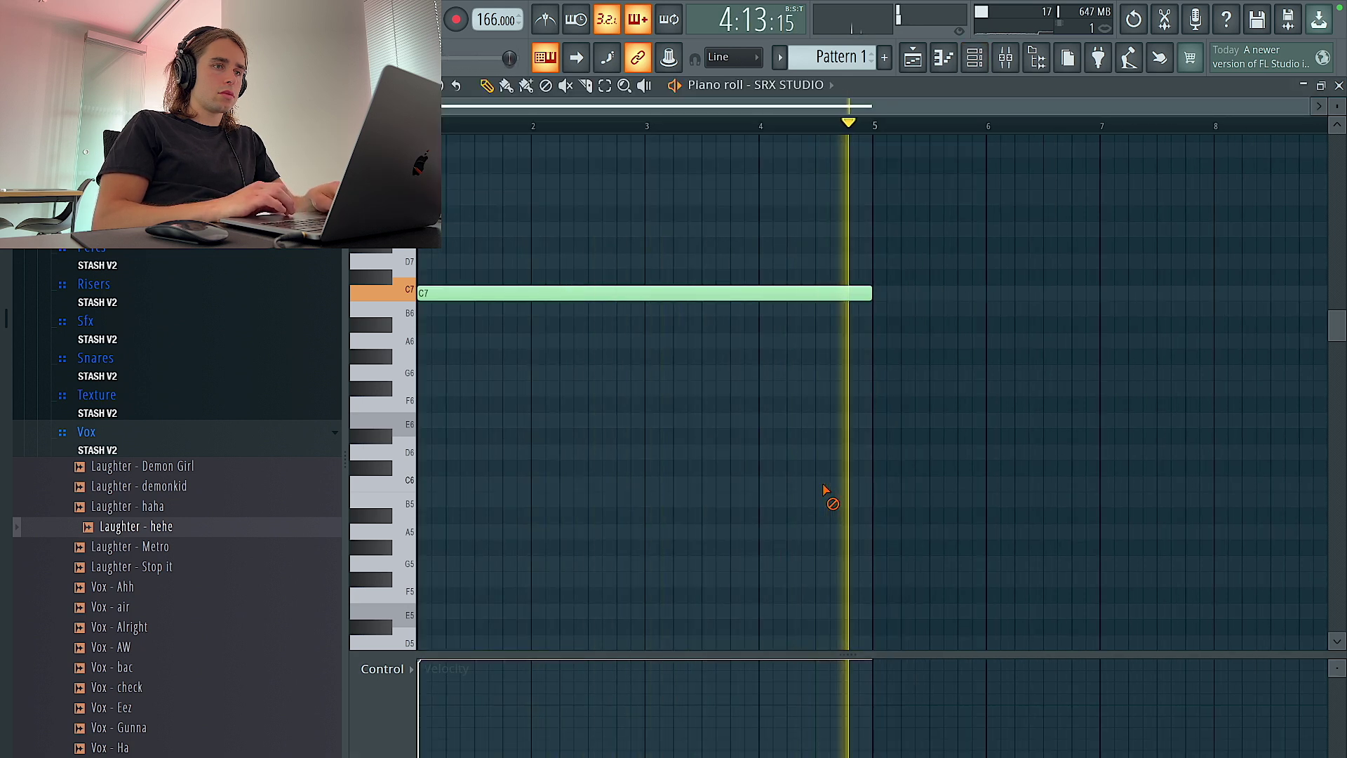
key("ctrl+b")
Reopen the SRX STUDIO instrument and audition the presets following the current flute patch against the note pattern.
key("F6")
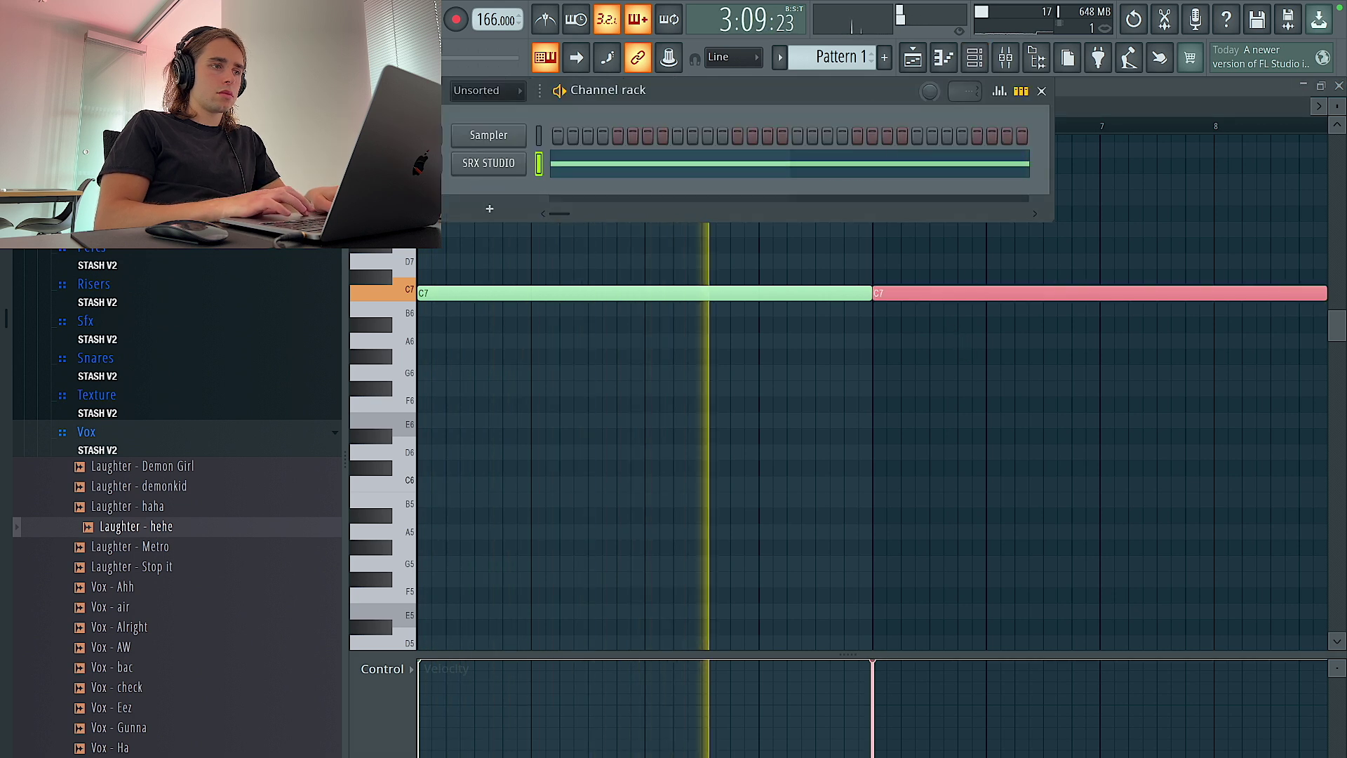
left_click(482, 169)
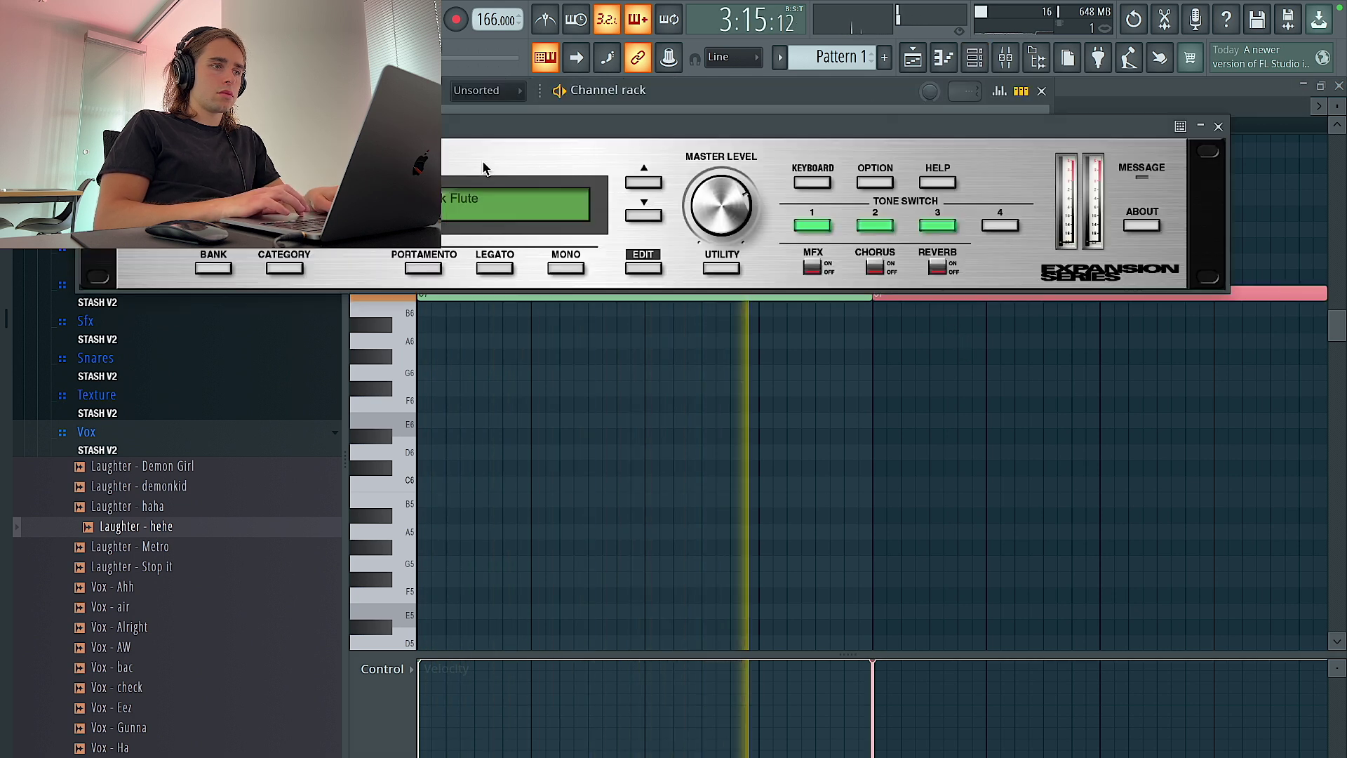
key("space")
left_click(636, 219)
key("space")
key("space")
left_click(636, 218)
key("space")
key("space")
left_click(636, 219)
key("space")
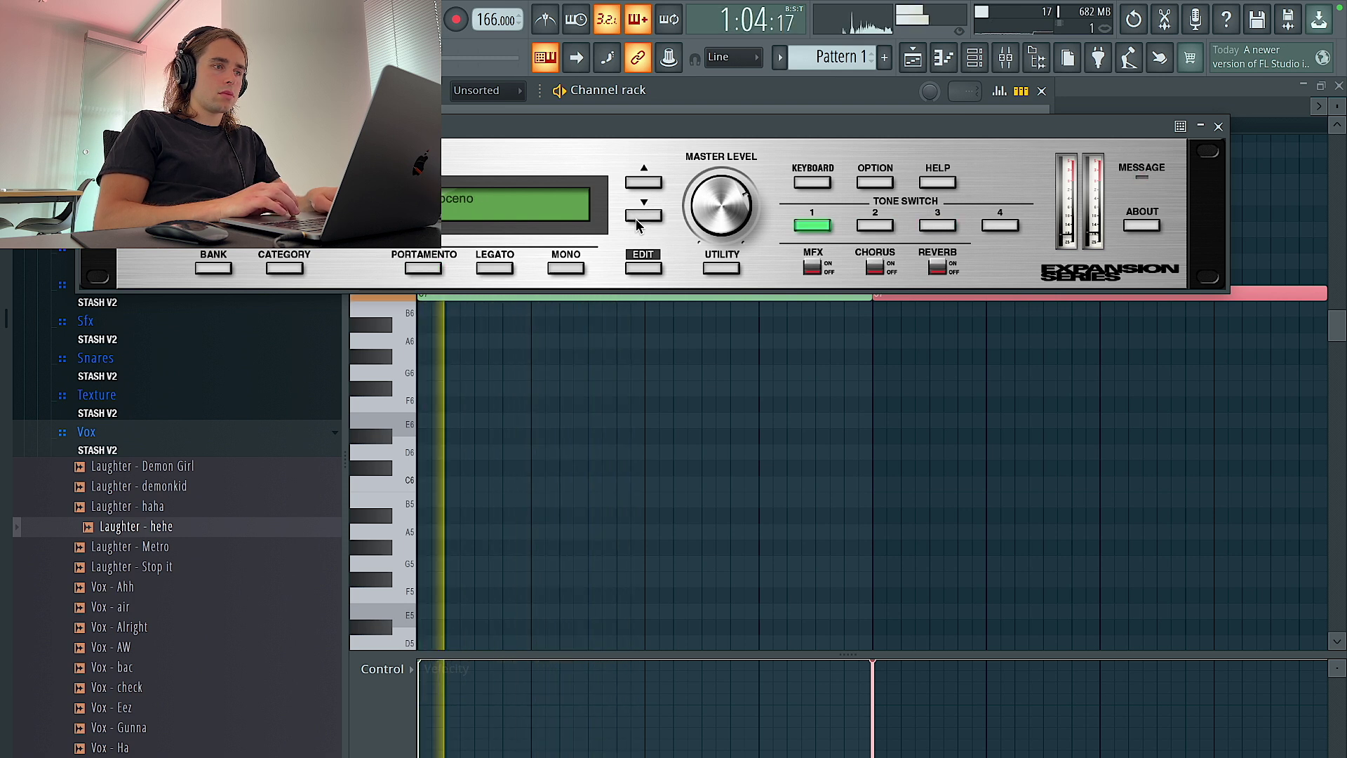
key("space")
left_click(635, 219)
key("space")
key("space")
left_click(636, 219)
key("space")
key("space")
left_click(635, 219)
key("space")
key("space")
left_click(636, 219)
key("space")
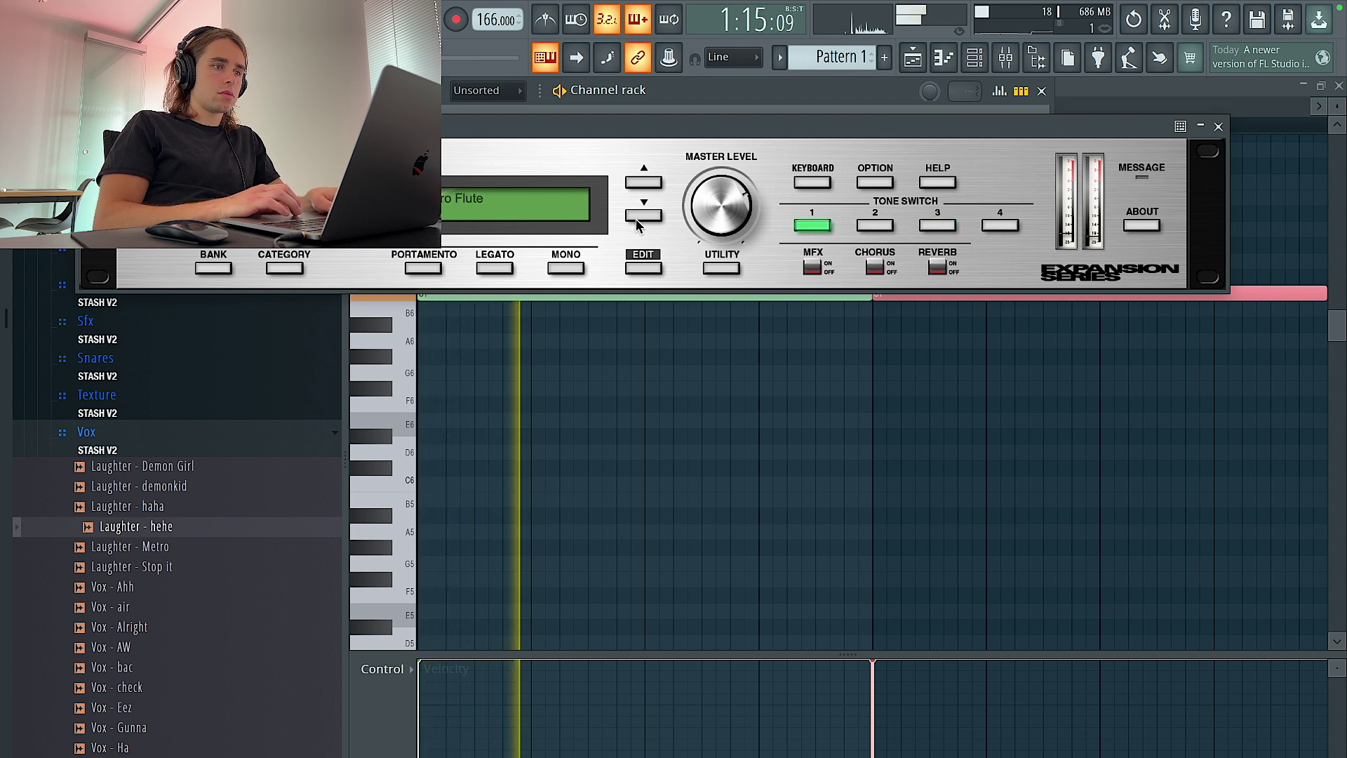
key("space")
left_click(636, 219)
key("space")
key("space")
left_click(636, 219)
key("space")
key("space")
key("space")
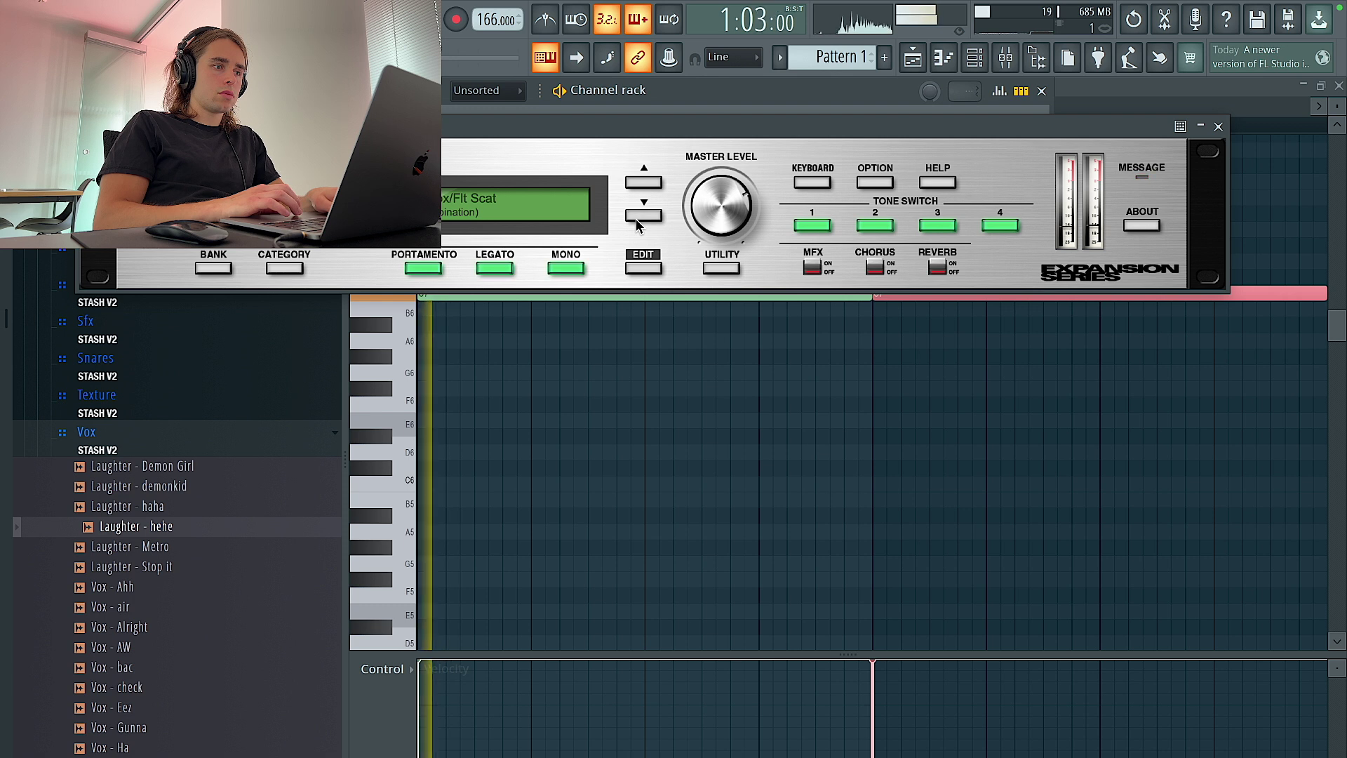
key("space")
left_click(636, 219)
key("space")
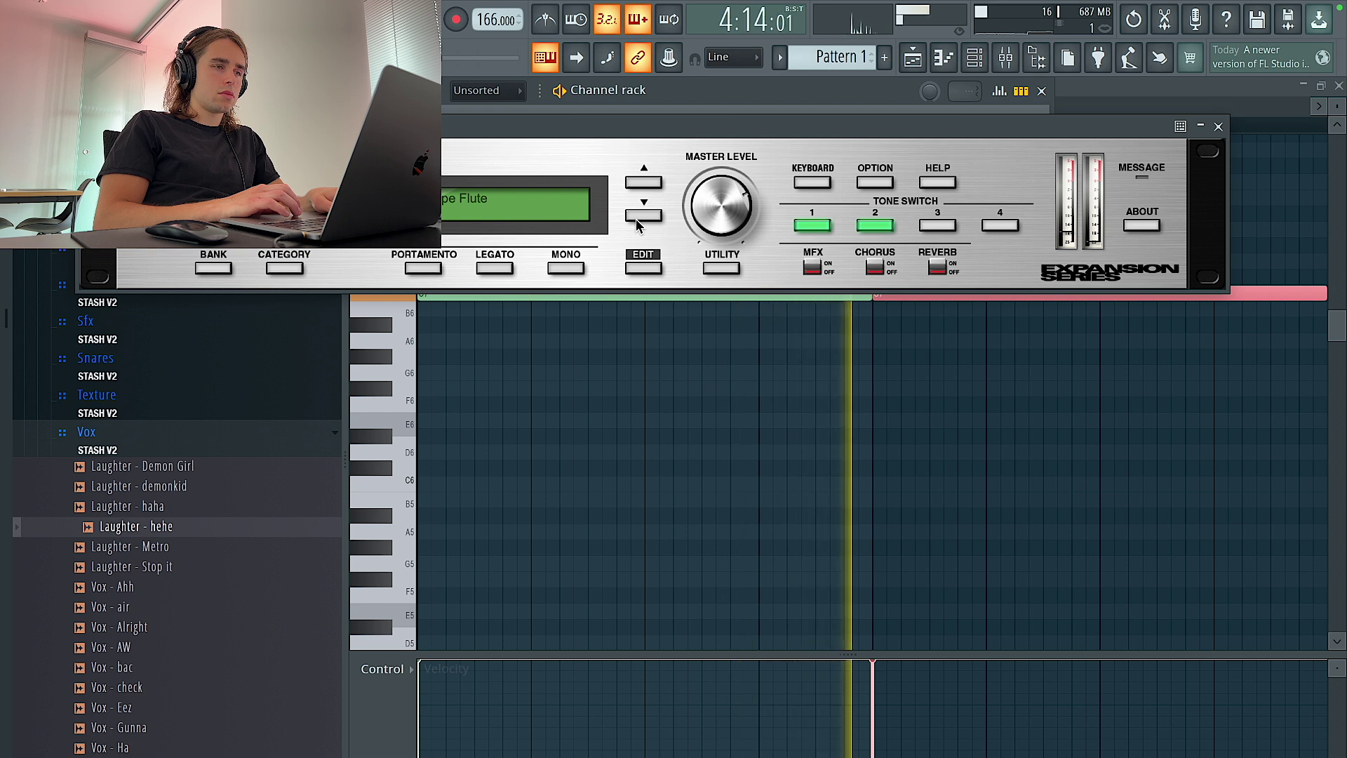
left_click(643, 216)
left_click(643, 216)
key("space")
key("space")
left_click(643, 219)
key("space")
key("space")
Go back through the presets to SpaceFlute 2, play the pattern with it and close the instrument window.
left_click(646, 186)
left_click(646, 185)
left_click(646, 185)
left_click(646, 185)
left_click(646, 185)
key("space")
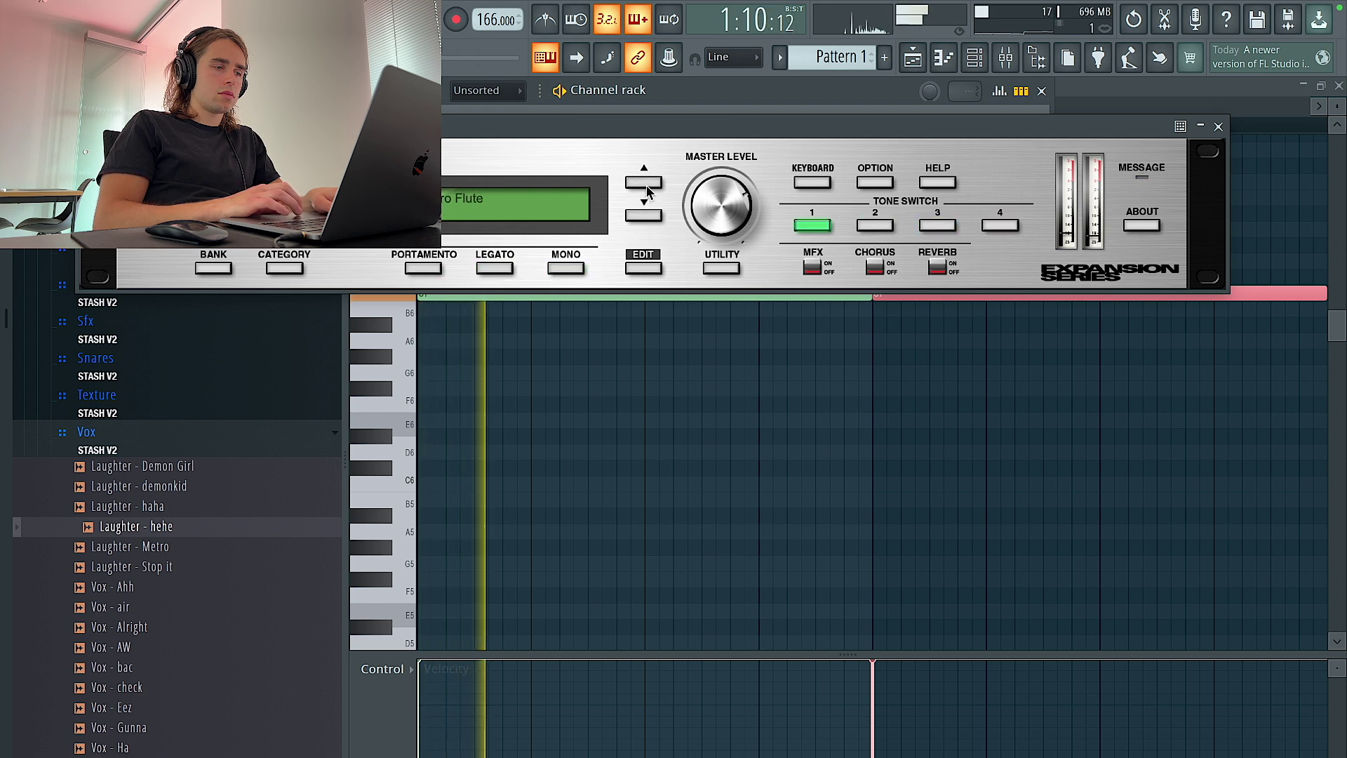
left_click(646, 185)
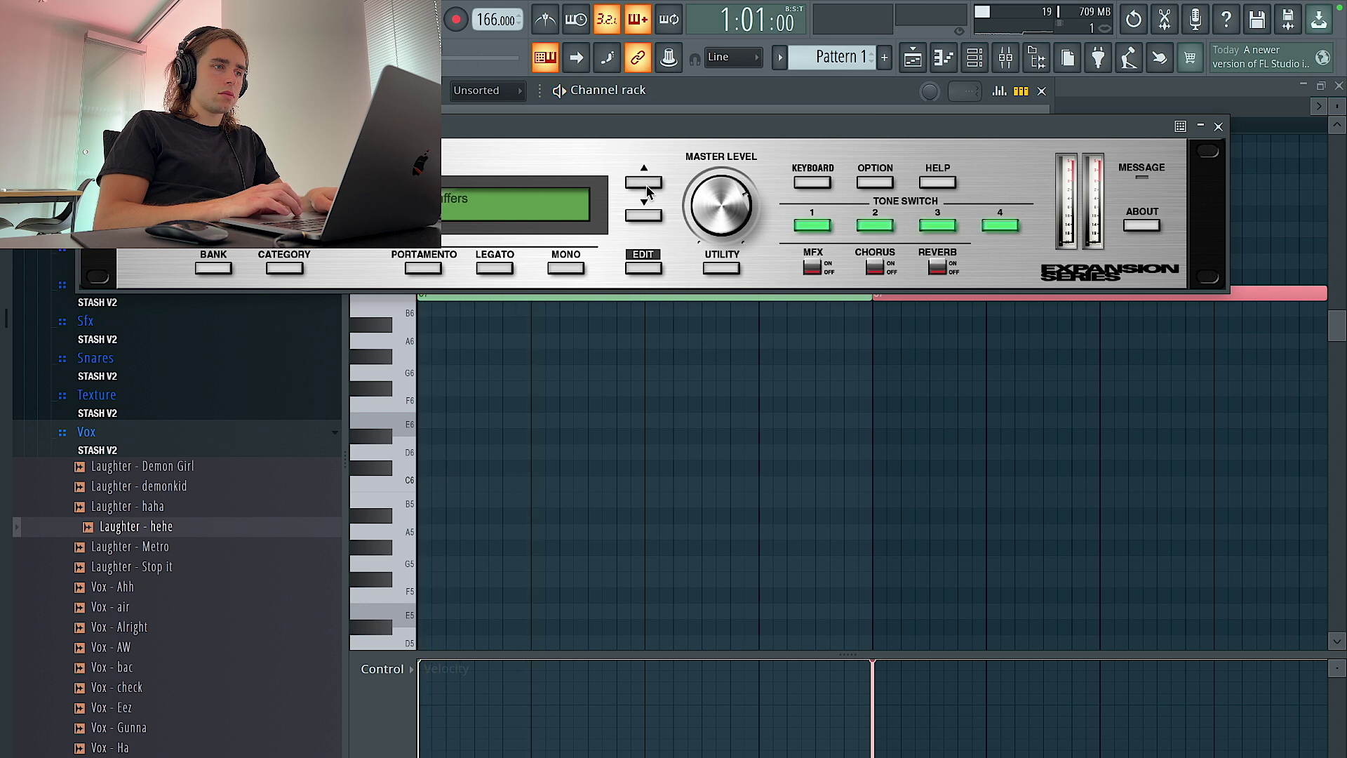
left_click(646, 186)
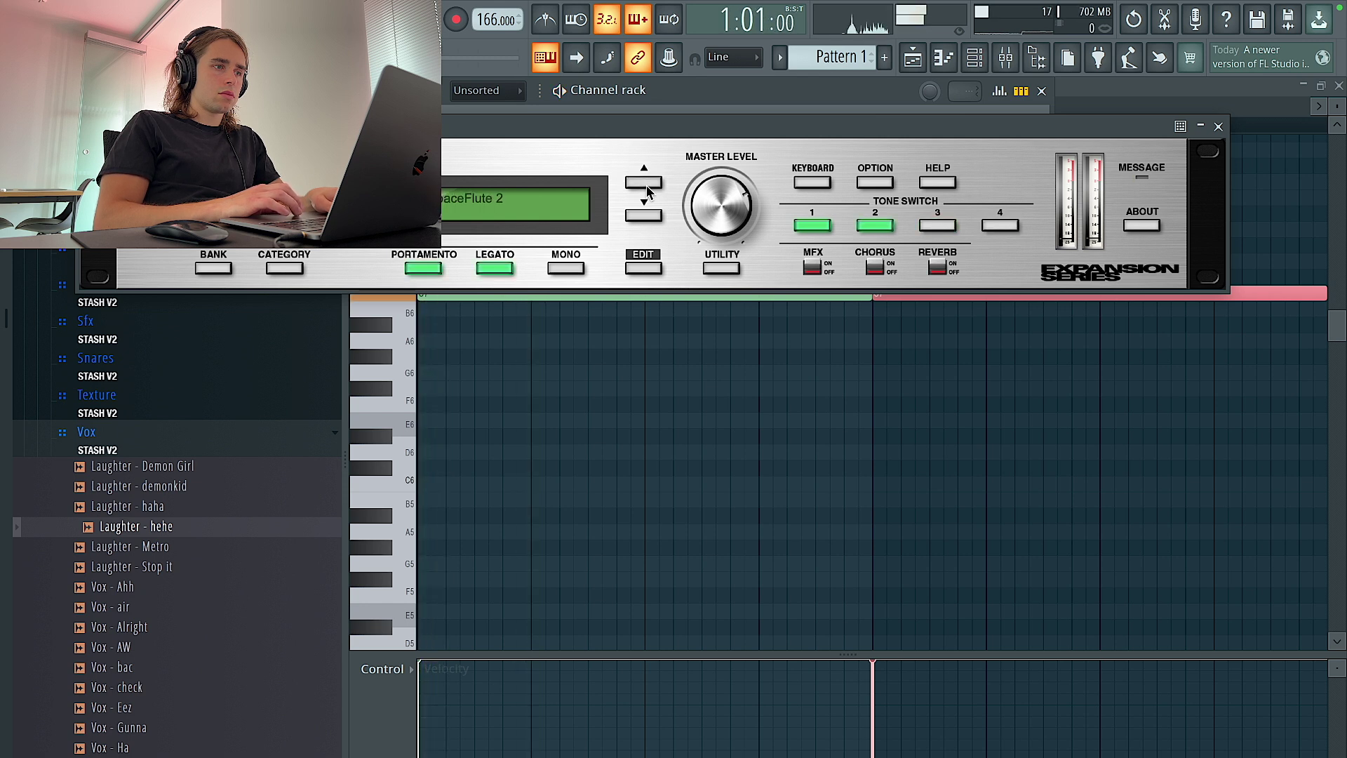
key("space")
left_click(1218, 127)
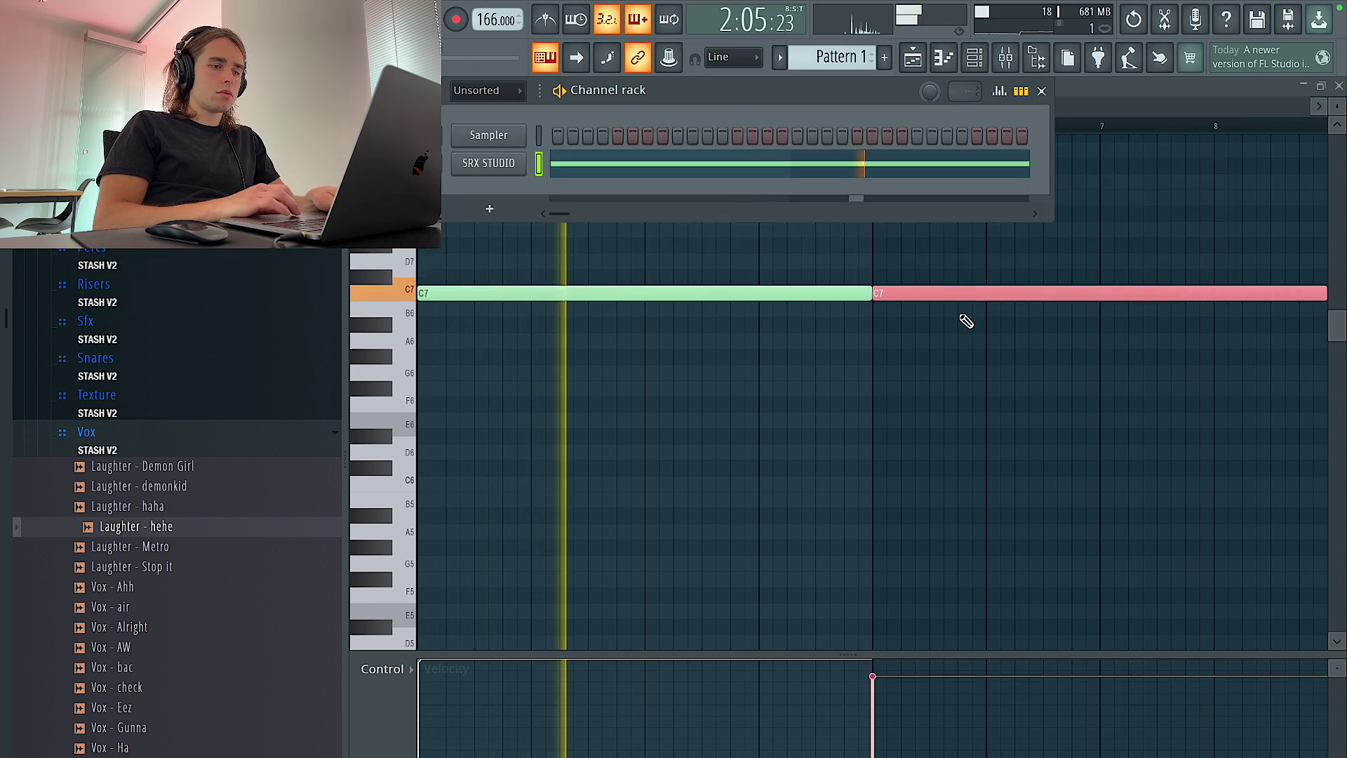
scroll(956, 294, "right", 1)
left_click(890, 435)
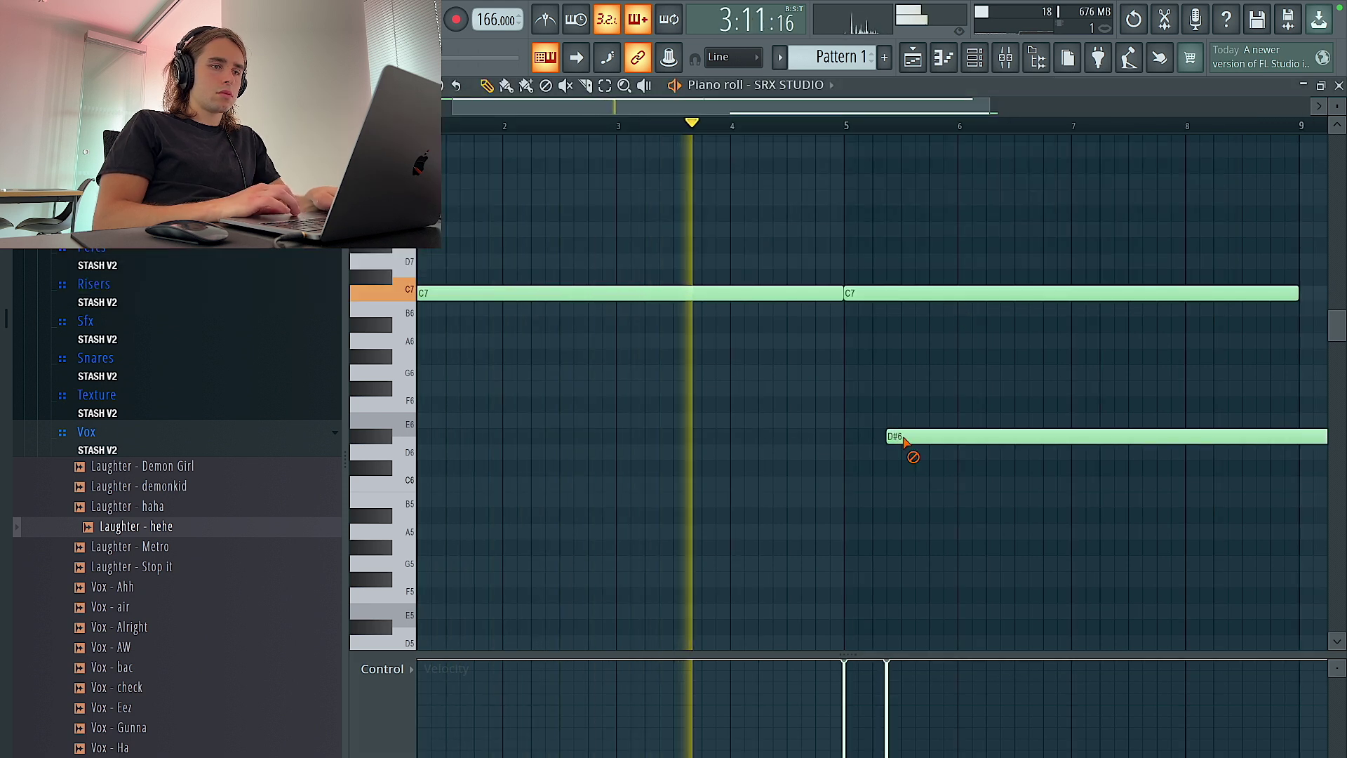
right_click(905, 440)
Lower the second four-bar note, starting at bar 5, to A6 and play the pattern.
scroll(909, 330, "down", 3)
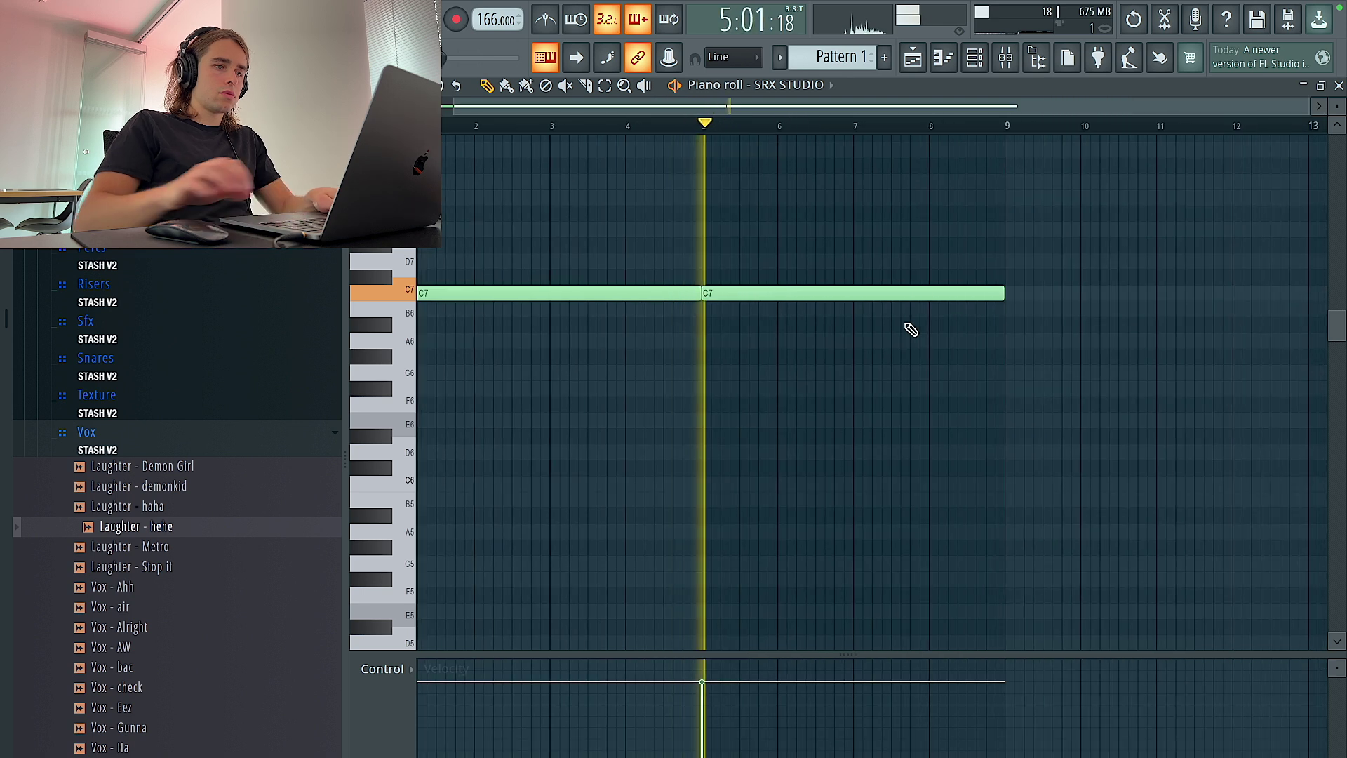
key("space")
left_click_drag(779, 295, 704, 341)
right_click(732, 295)
key("space")
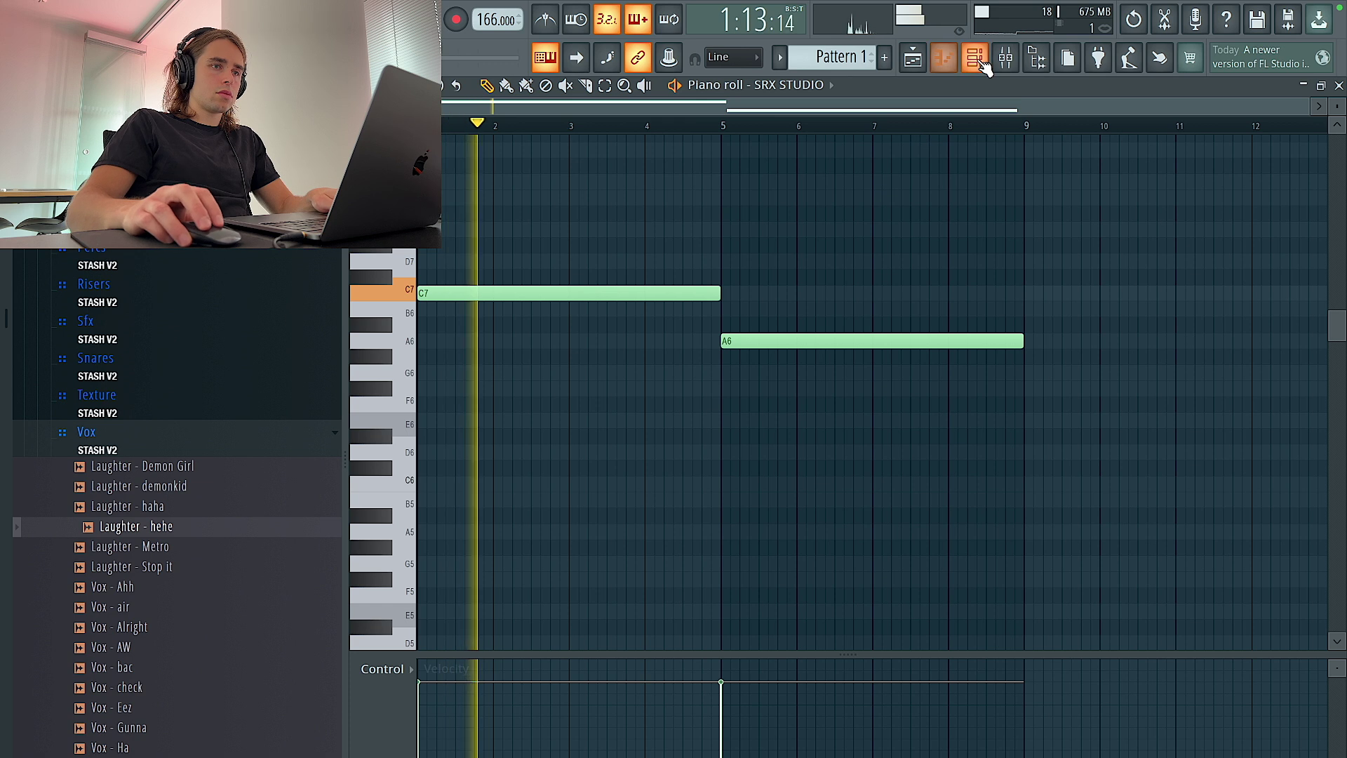
Show the channel rack and mixer, and route the SRX STUDIO channel to Insert 3.
left_click(978, 62)
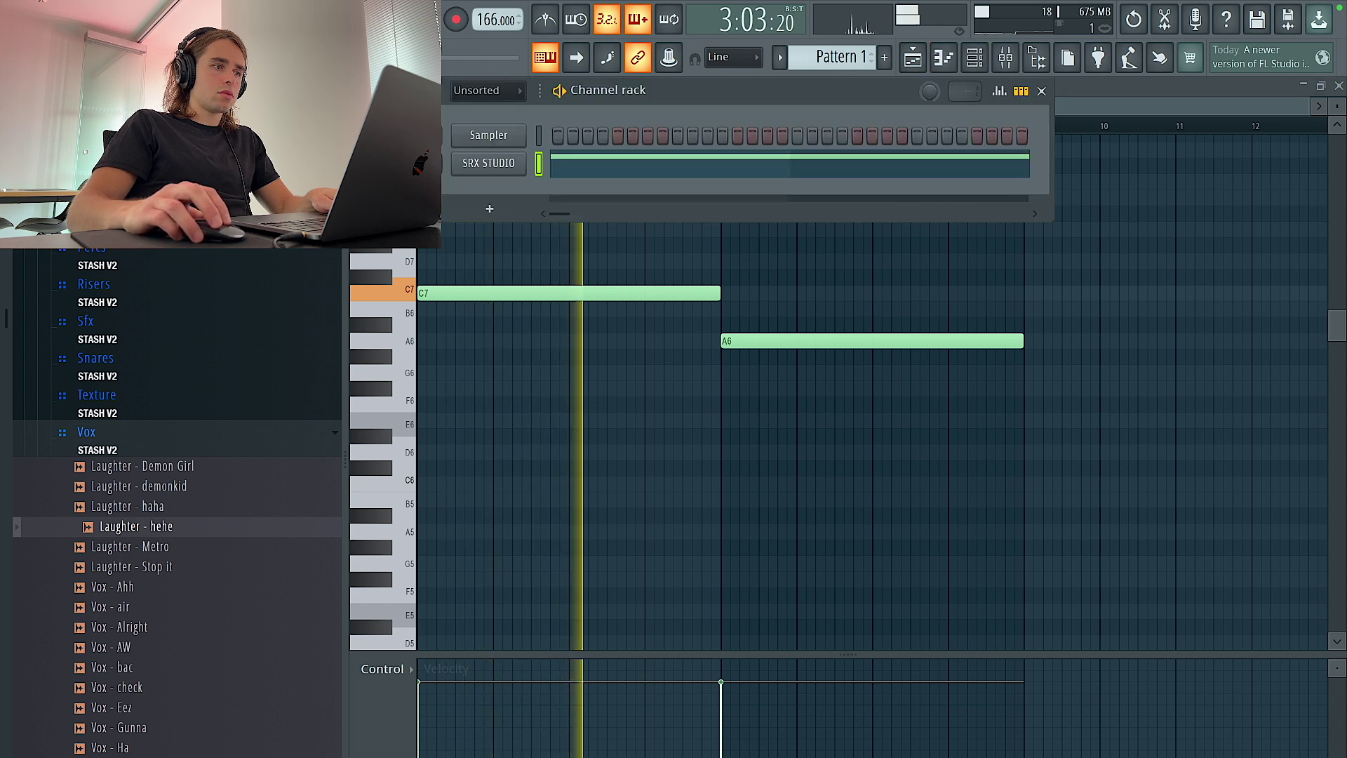
left_click(1008, 60)
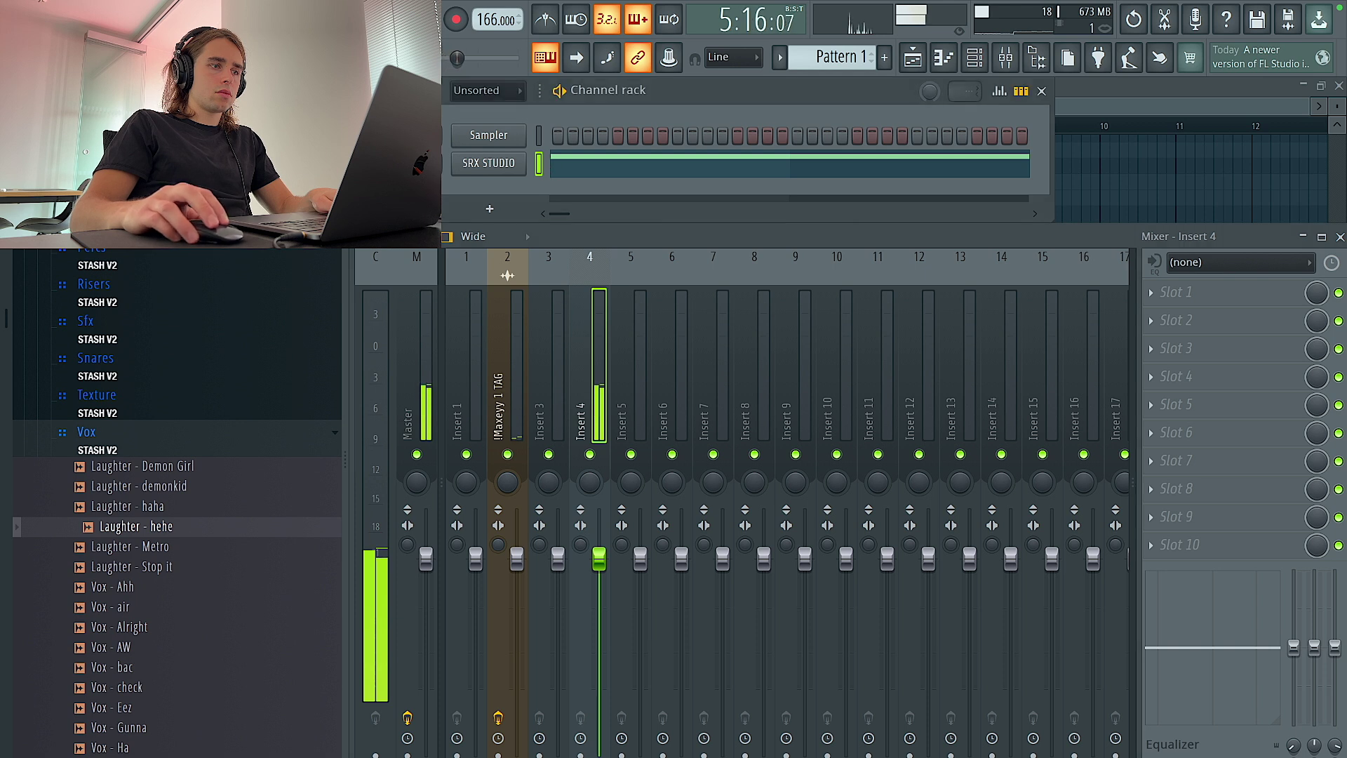
left_click(554, 259)
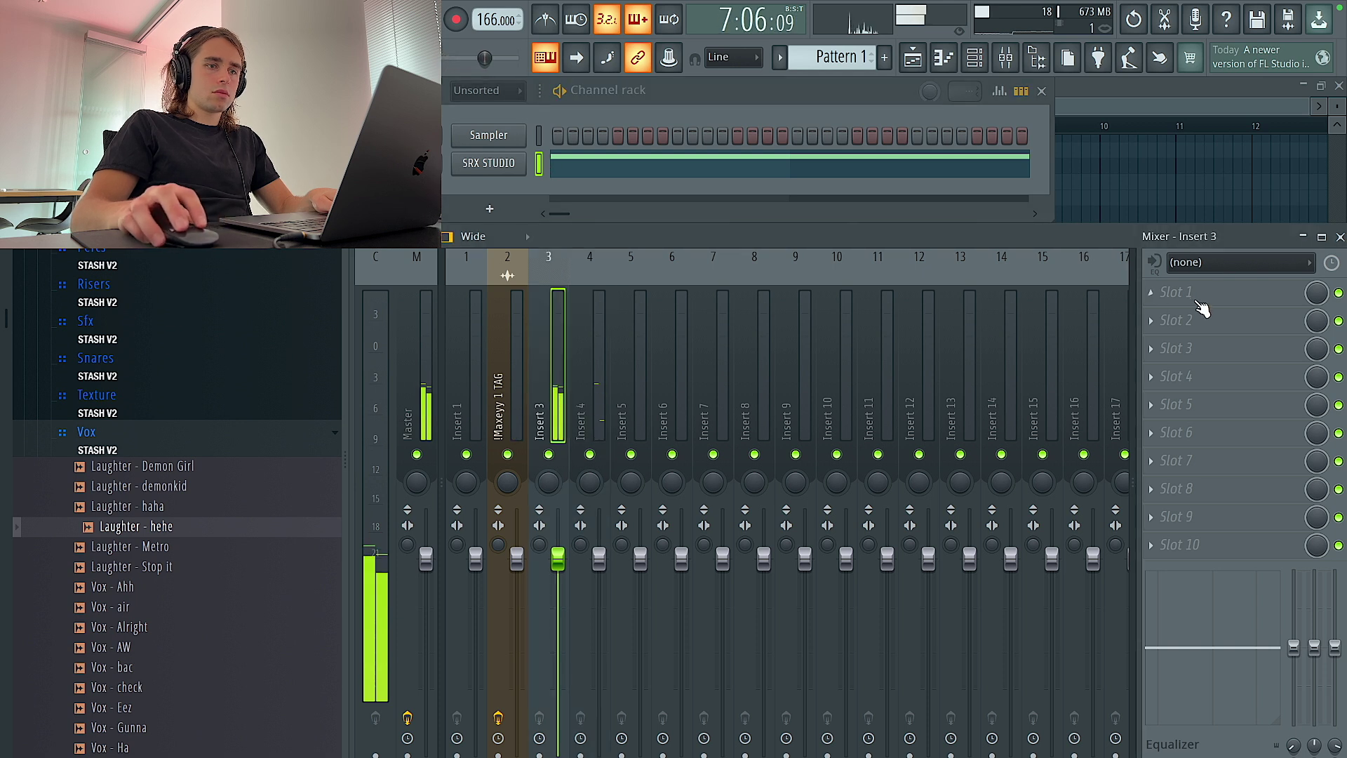
Load Fruity Parametric EQ 2 in slot 1 of Insert 3, cut the low end and dip the mids around 1140 Hz.
left_click(1193, 294)
left_click(895, 349)
left_click_drag(440, 288, 524, 402)
left_click_drag(595, 288, 634, 297)
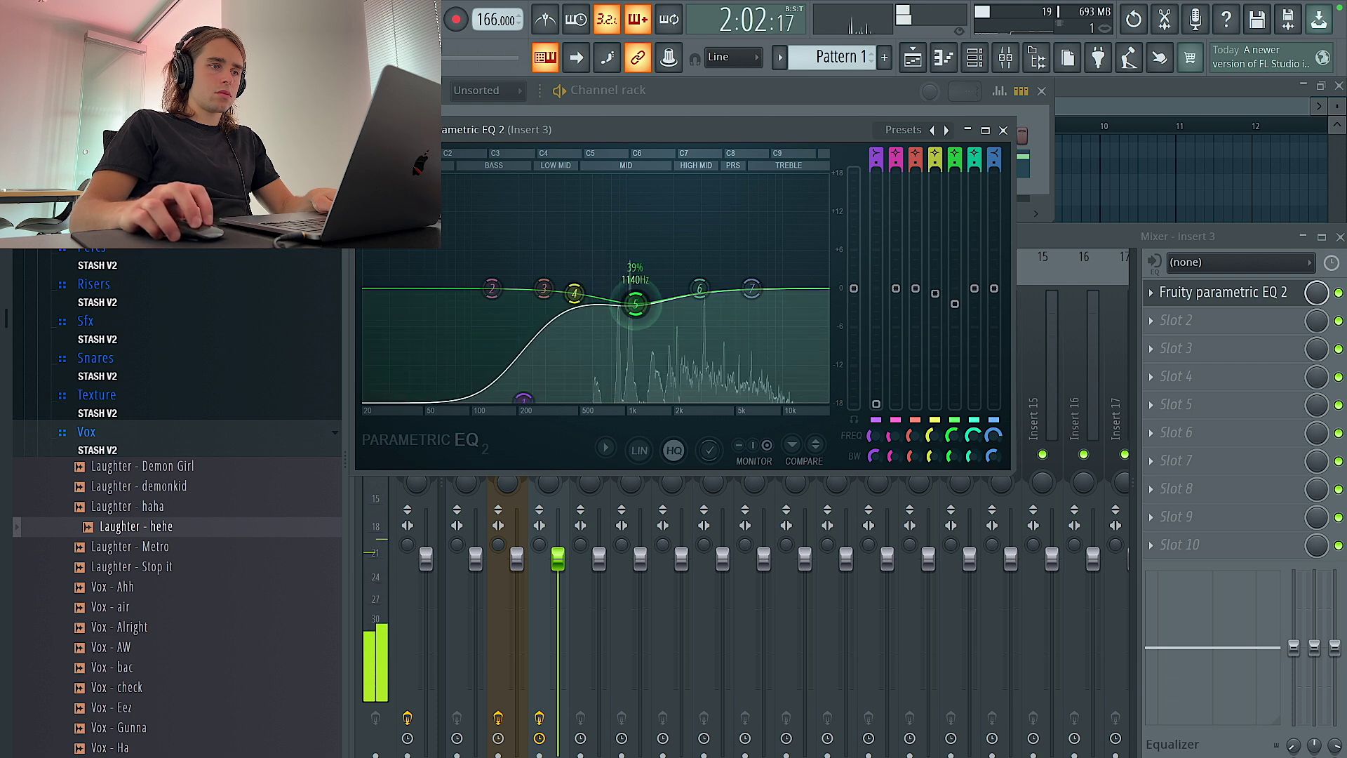
Load Ozone Imager 2 in slot 3 of Insert 3, raise its Width and enable Stereoize.
left_click(1154, 349)
left_click(766, 342)
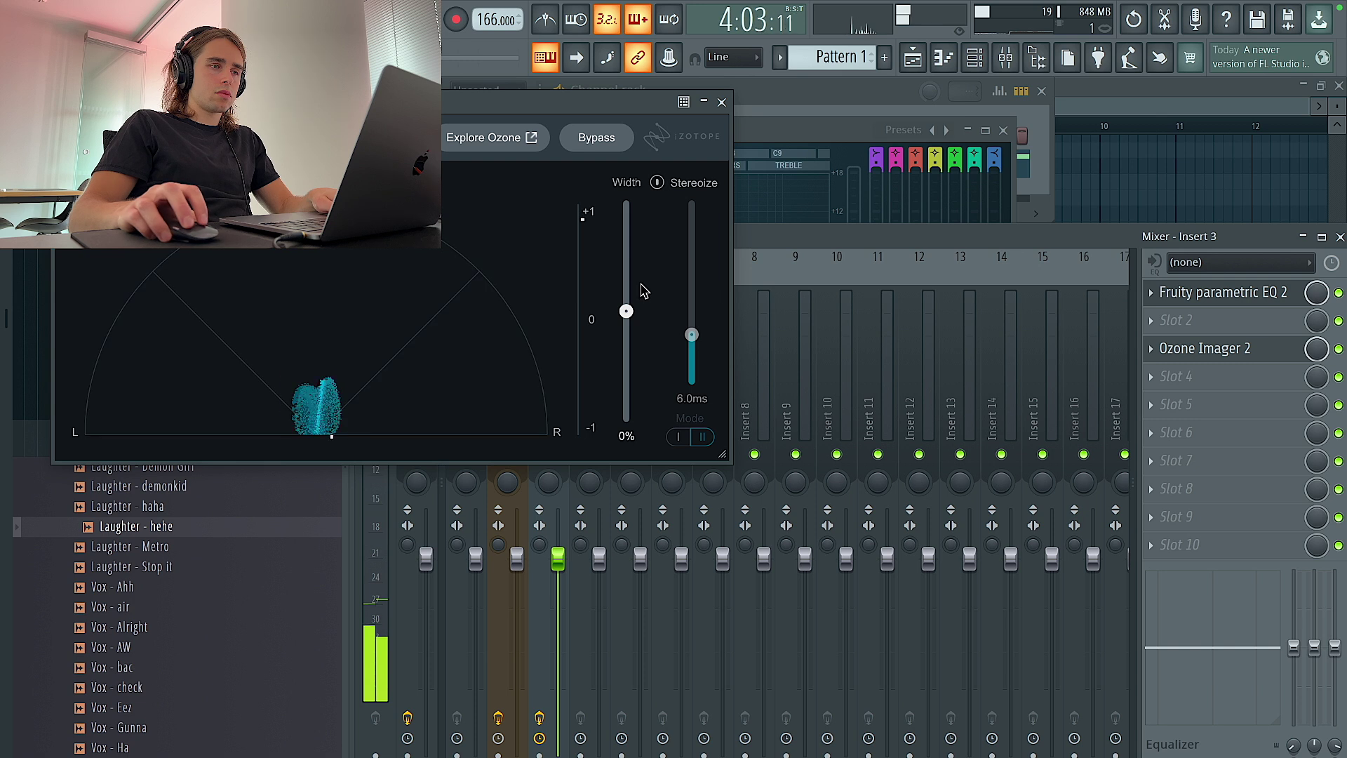
left_click_drag(626, 311, 626, 265)
left_click(666, 183)
left_click_drag(692, 335, 627, 247)
left_click(721, 101)
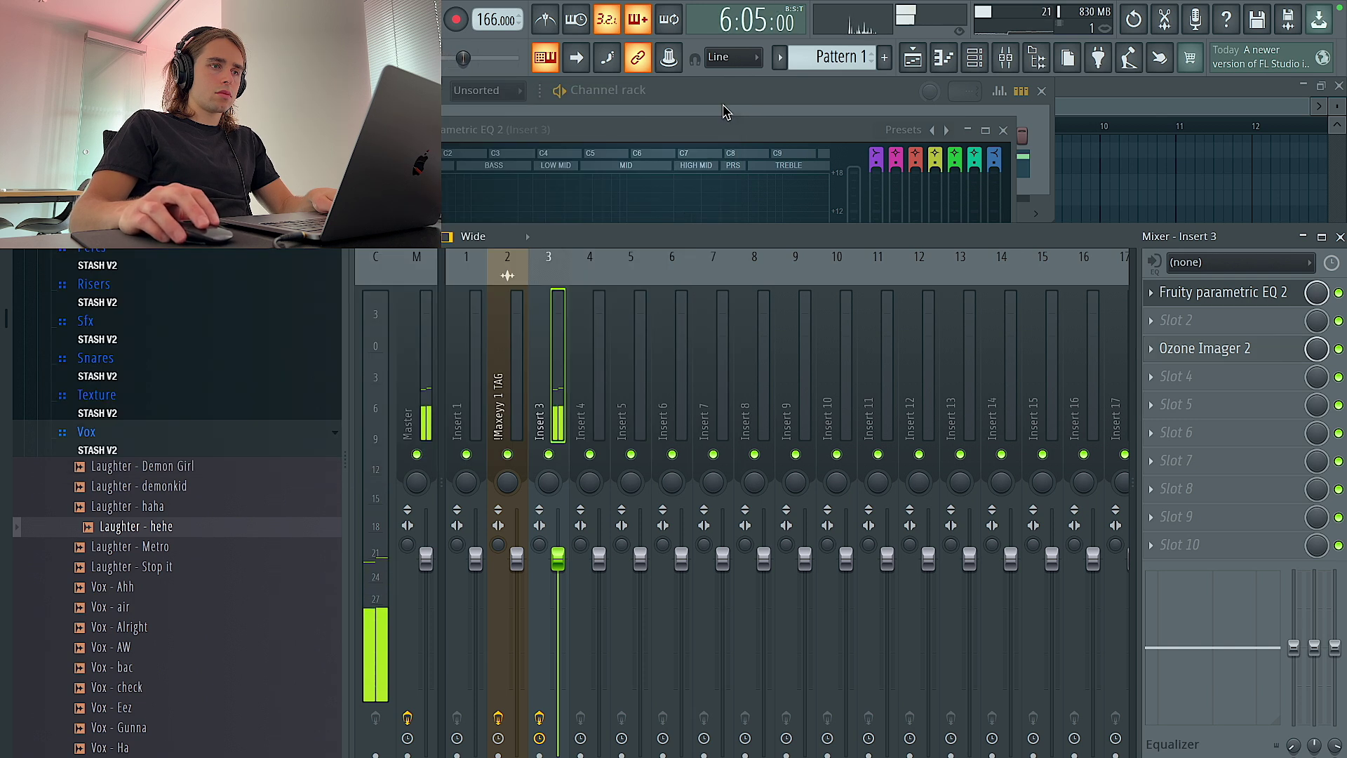
Load the Rev INTENSITY reverb in slot 4 of Insert 3 and lower that track's fader.
left_click(1175, 377)
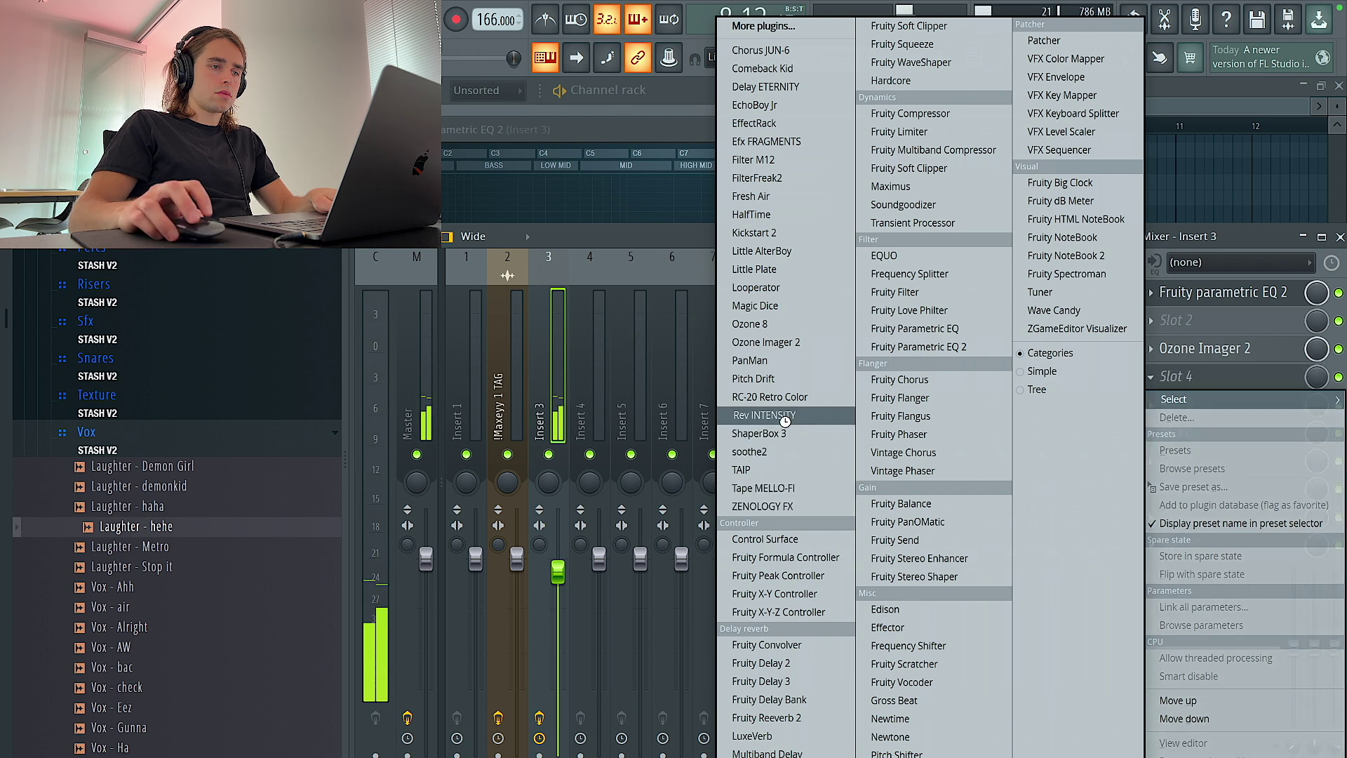
left_click(784, 415)
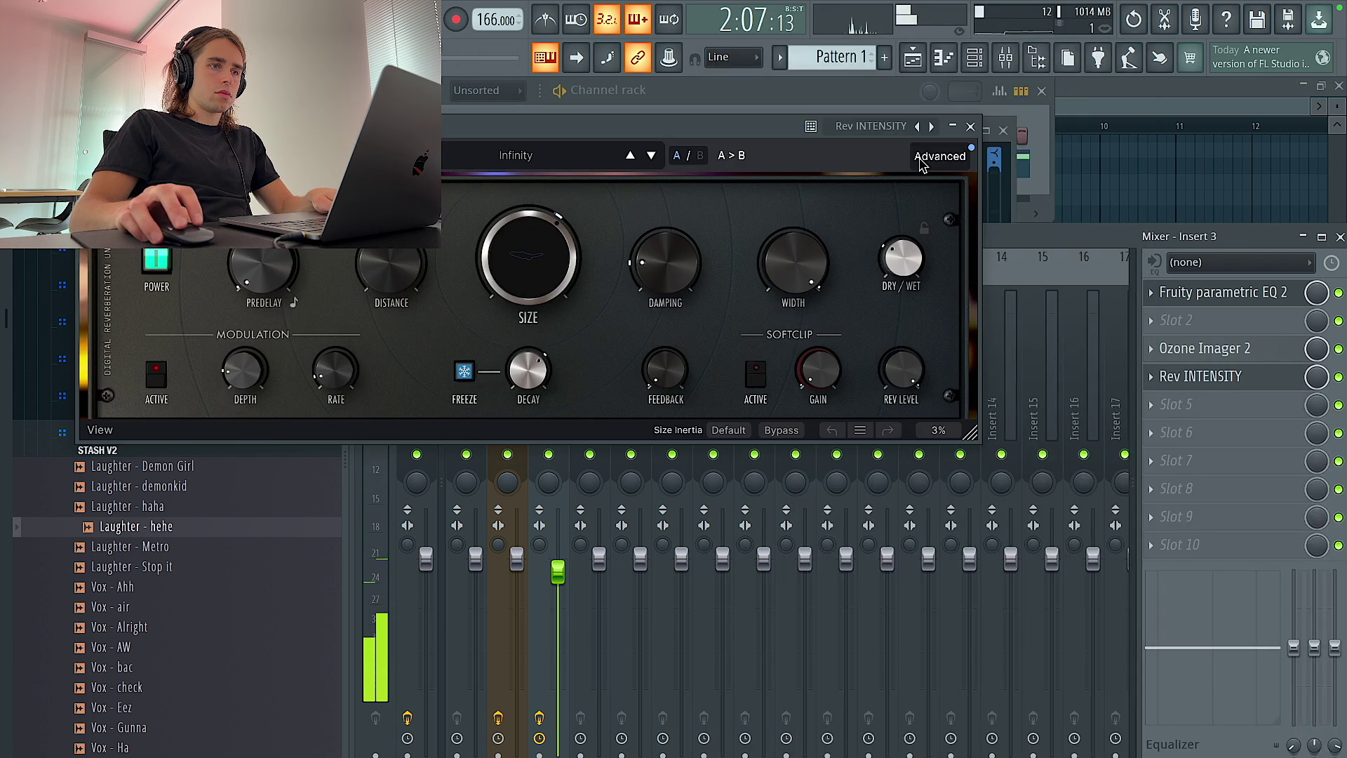
left_click(970, 128)
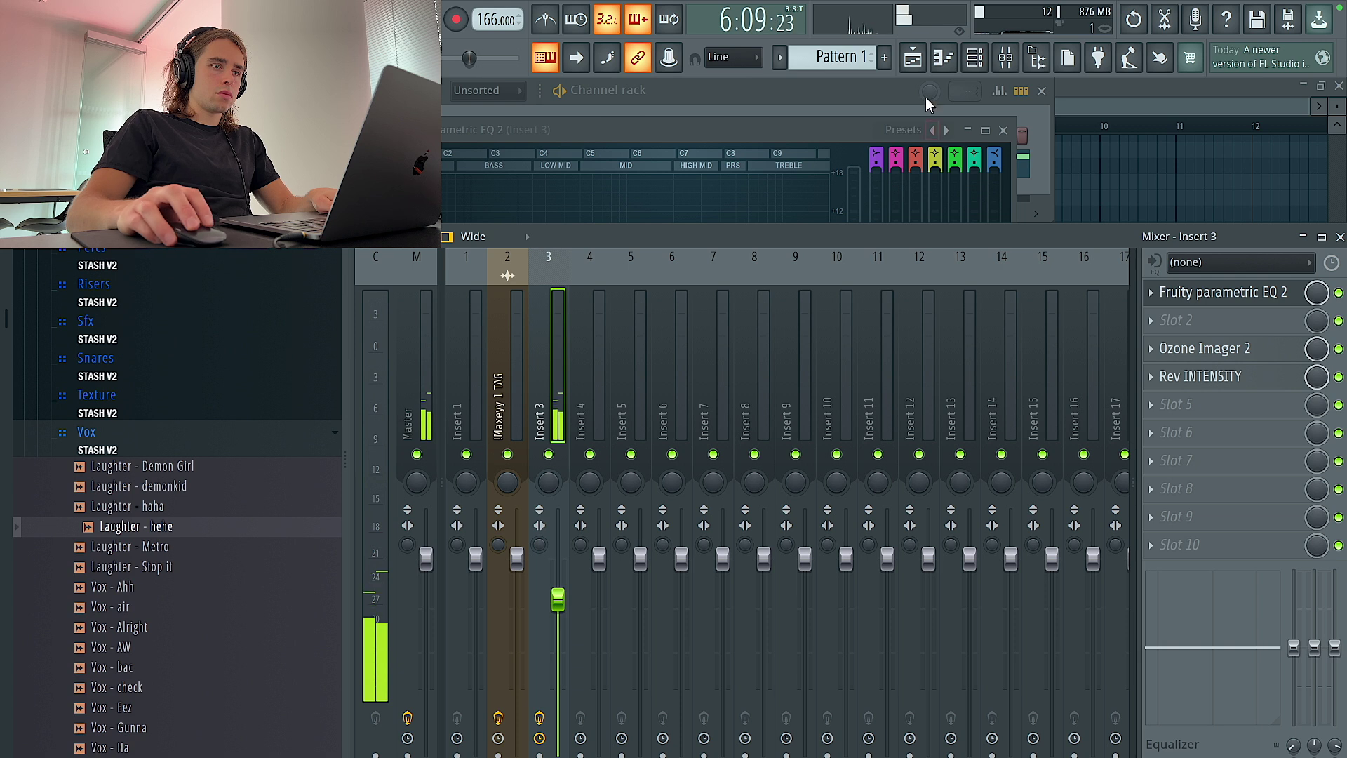
Bring up the playlist and expand the Bass folder of the Maxeyy Stash V2 Drum Kit in the browser.
left_click(914, 58)
scroll(138, 259, "up", 6)
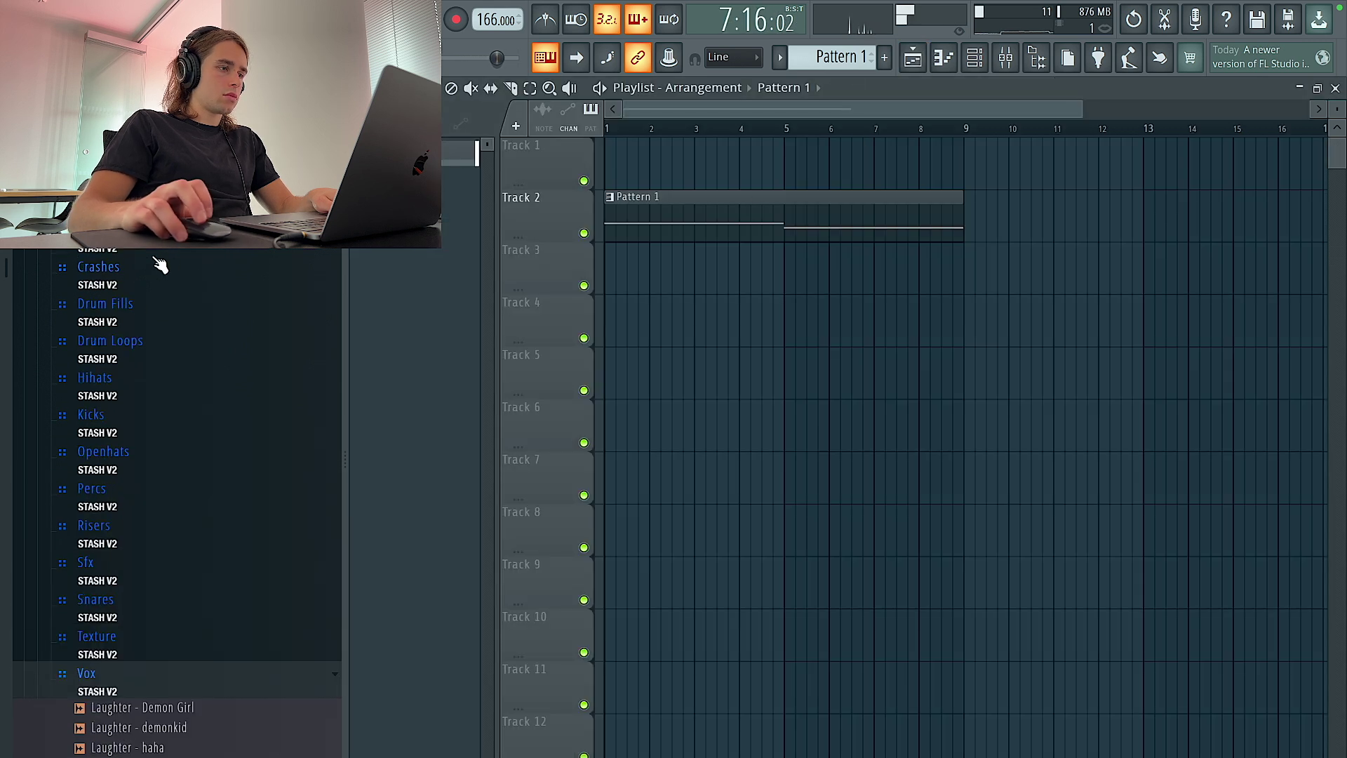
left_click(125, 374)
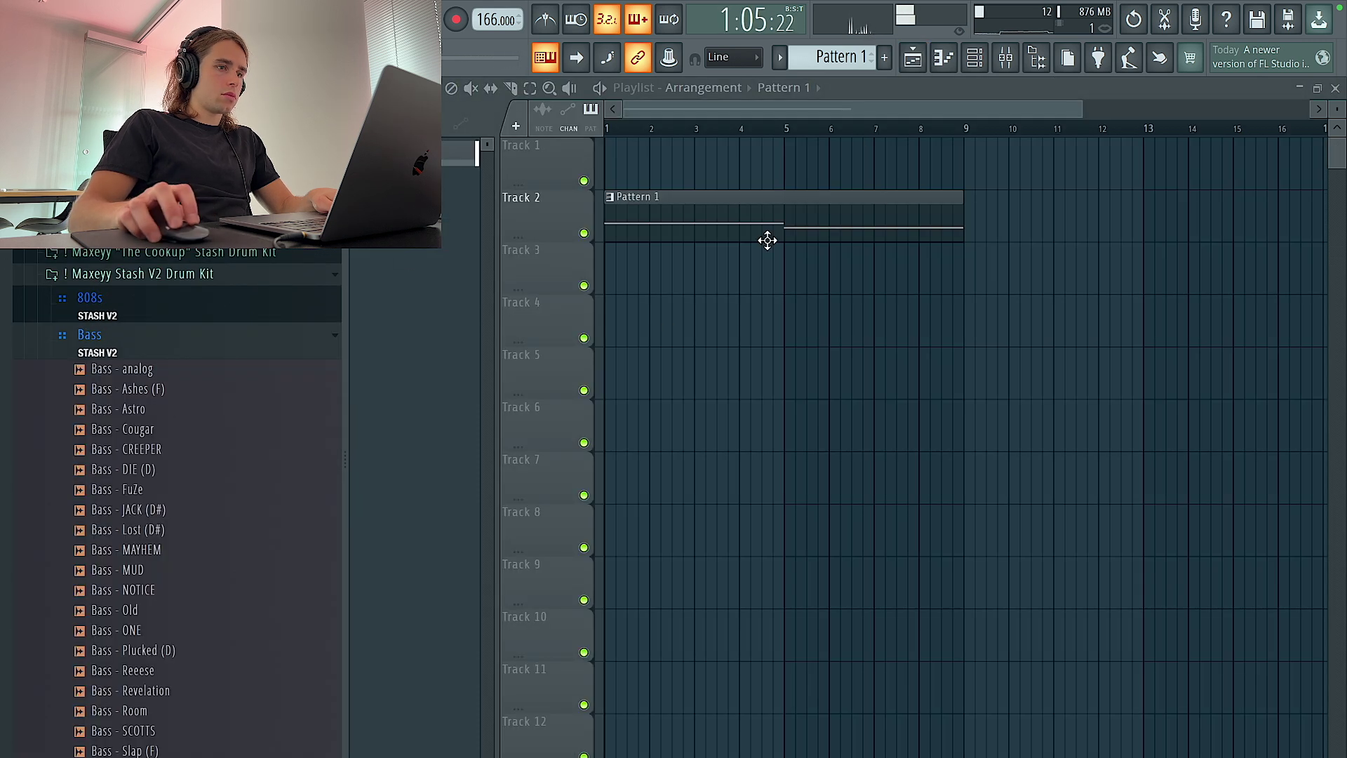
Create Pattern 2 and place its clip on Track 5, spanning bars 1 to 8.
left_click(884, 58)
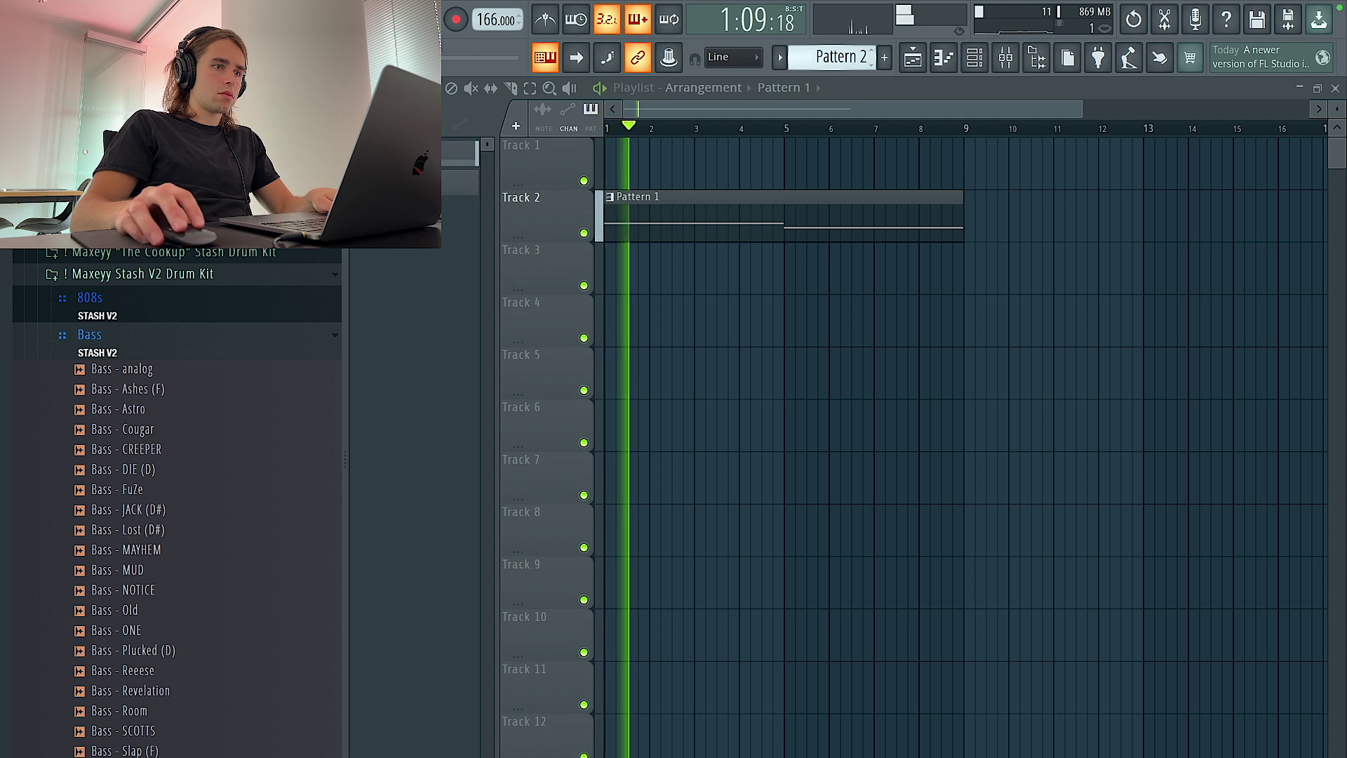
left_click(622, 372)
left_click_drag(646, 368, 962, 382)
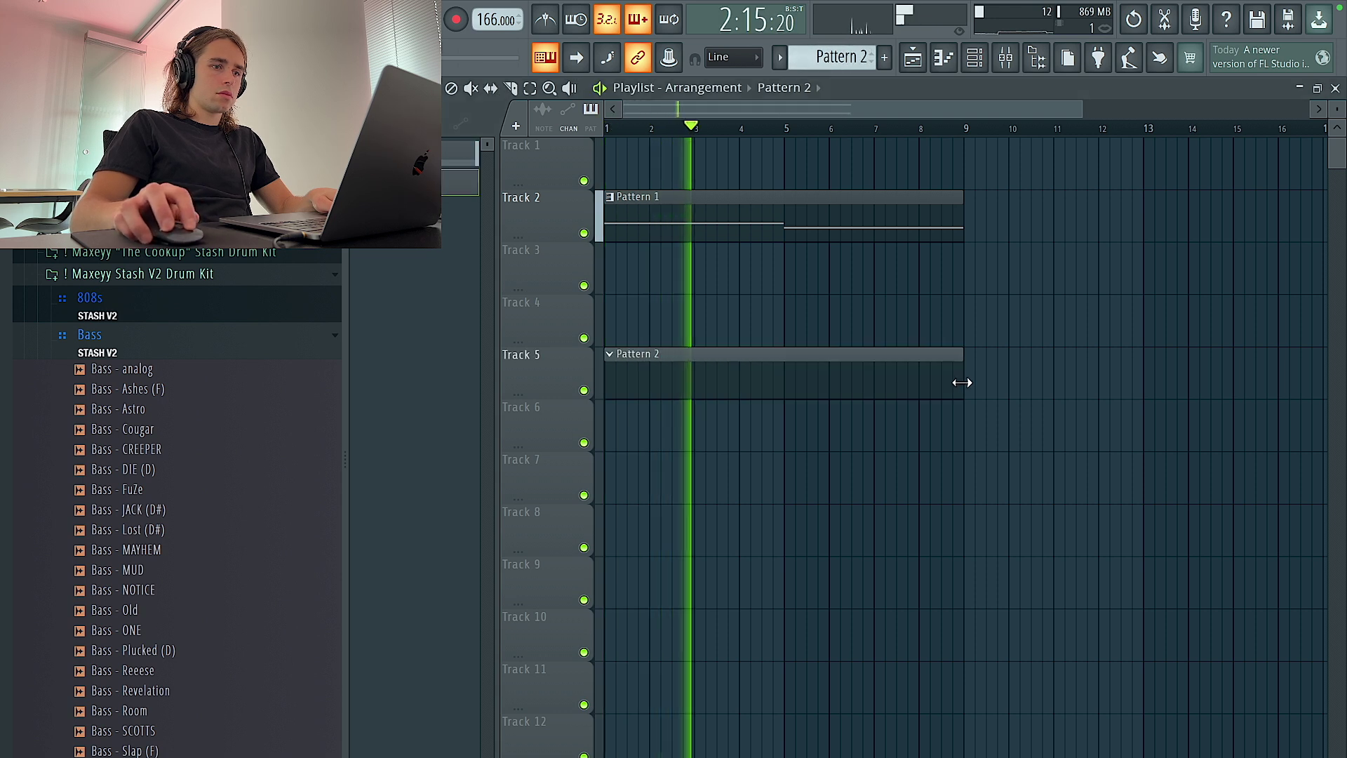
Audition the bass samples in the Maxeyy Stash V2 Bass folder, from analog and Astro down to Bass - slick.
left_click(974, 59)
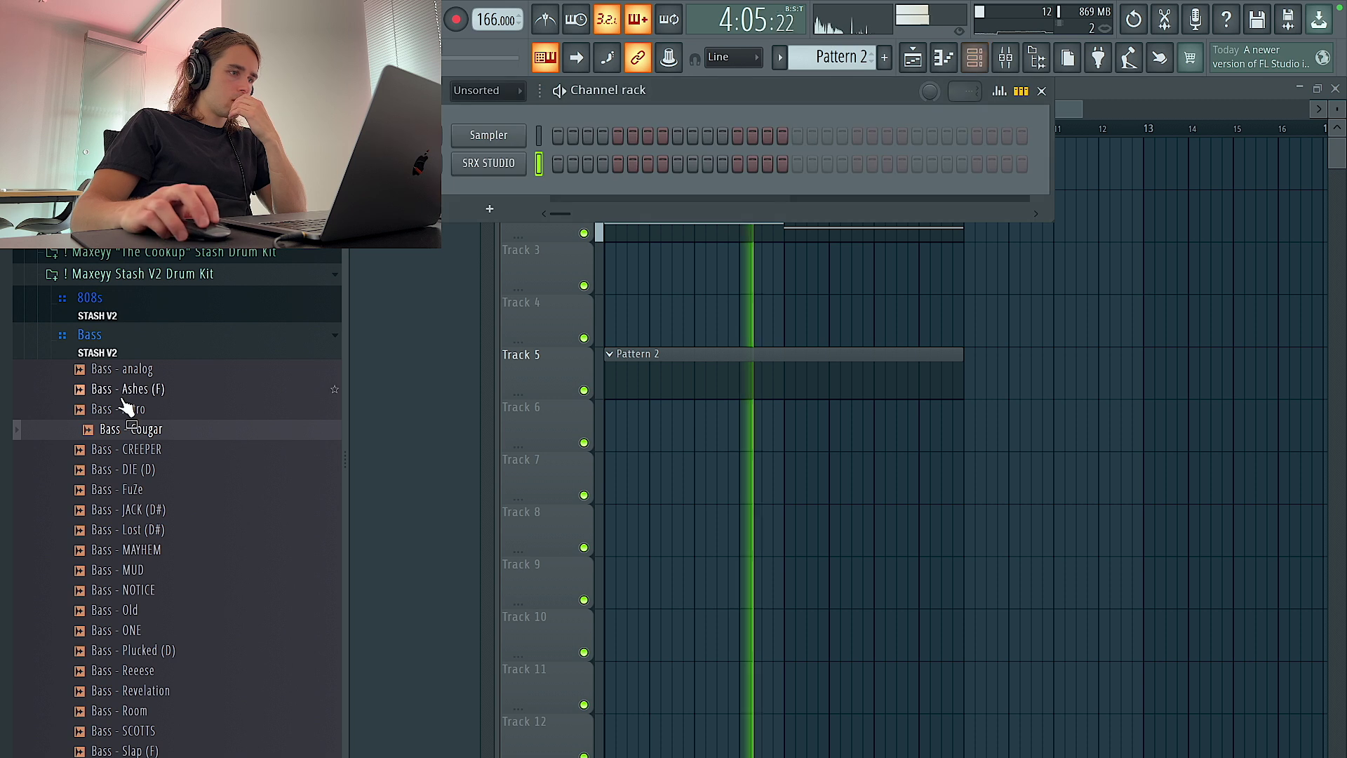
left_click(129, 389)
left_click(129, 371)
left_click(132, 407)
left_click(137, 376)
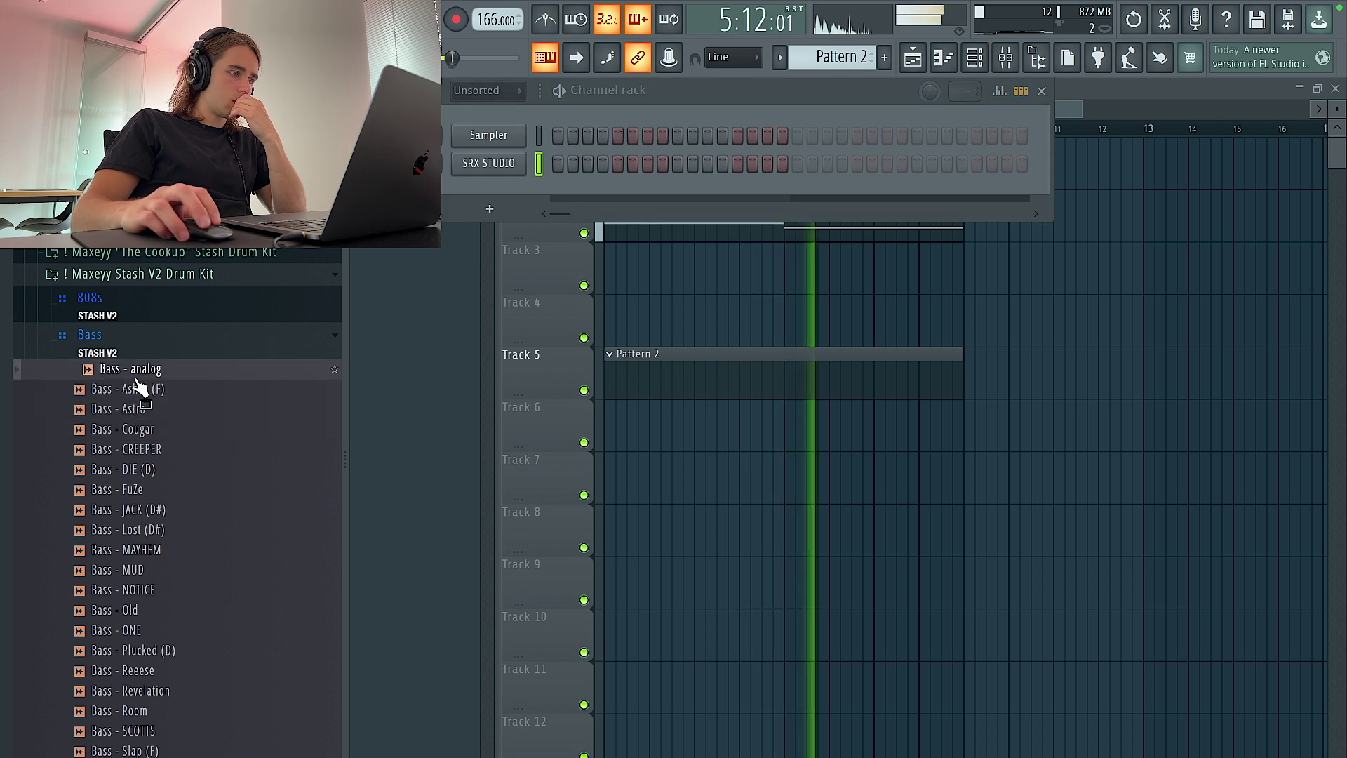
left_click(140, 410)
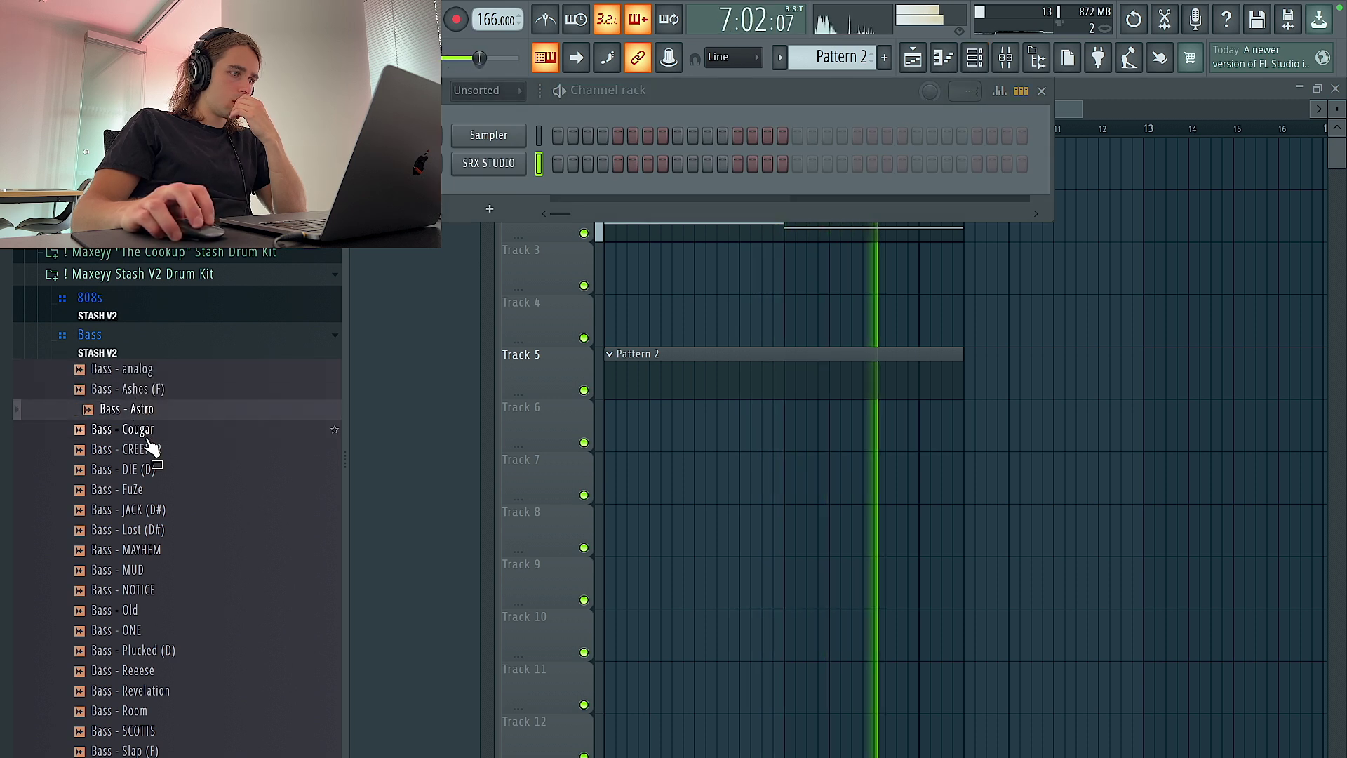
left_click(180, 508)
scroll(180, 526, "down", 3)
left_click(172, 452)
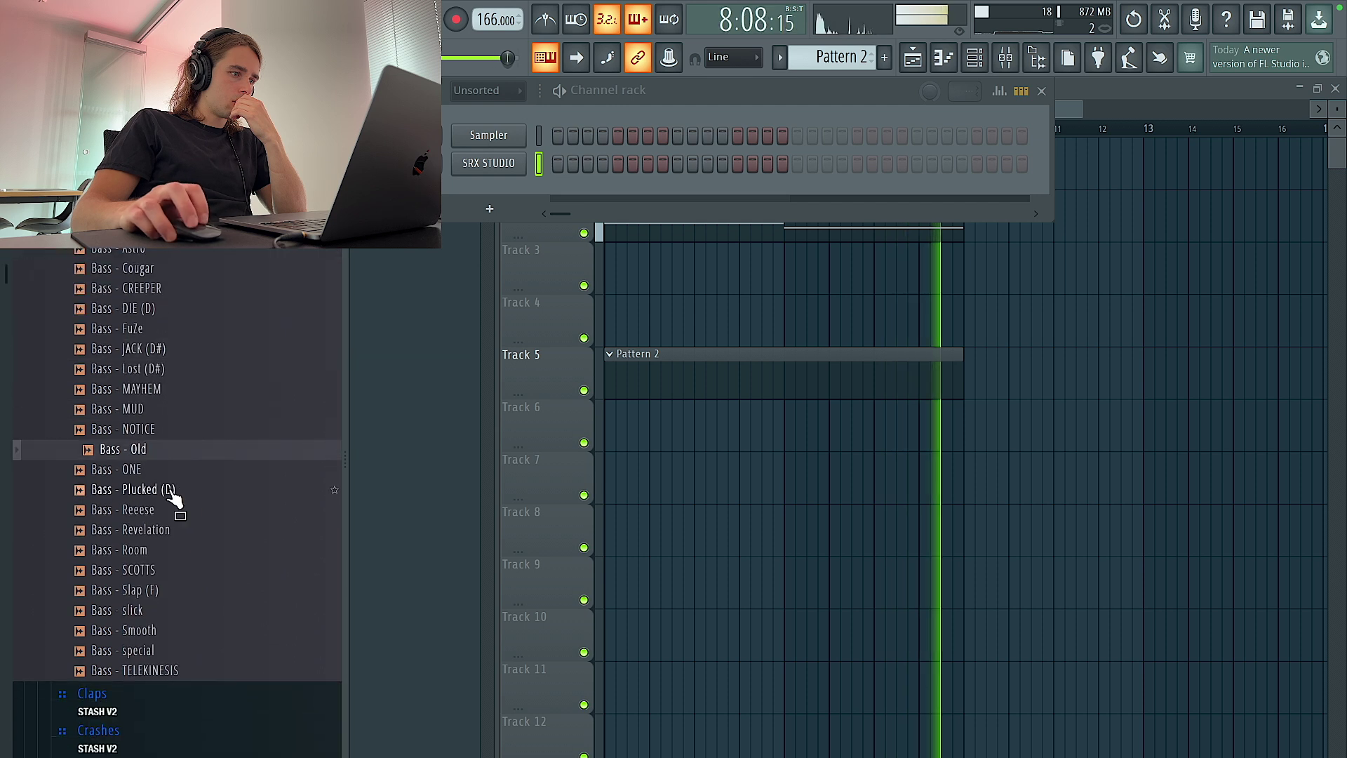
left_click(170, 492)
left_click(184, 569)
left_click(182, 534)
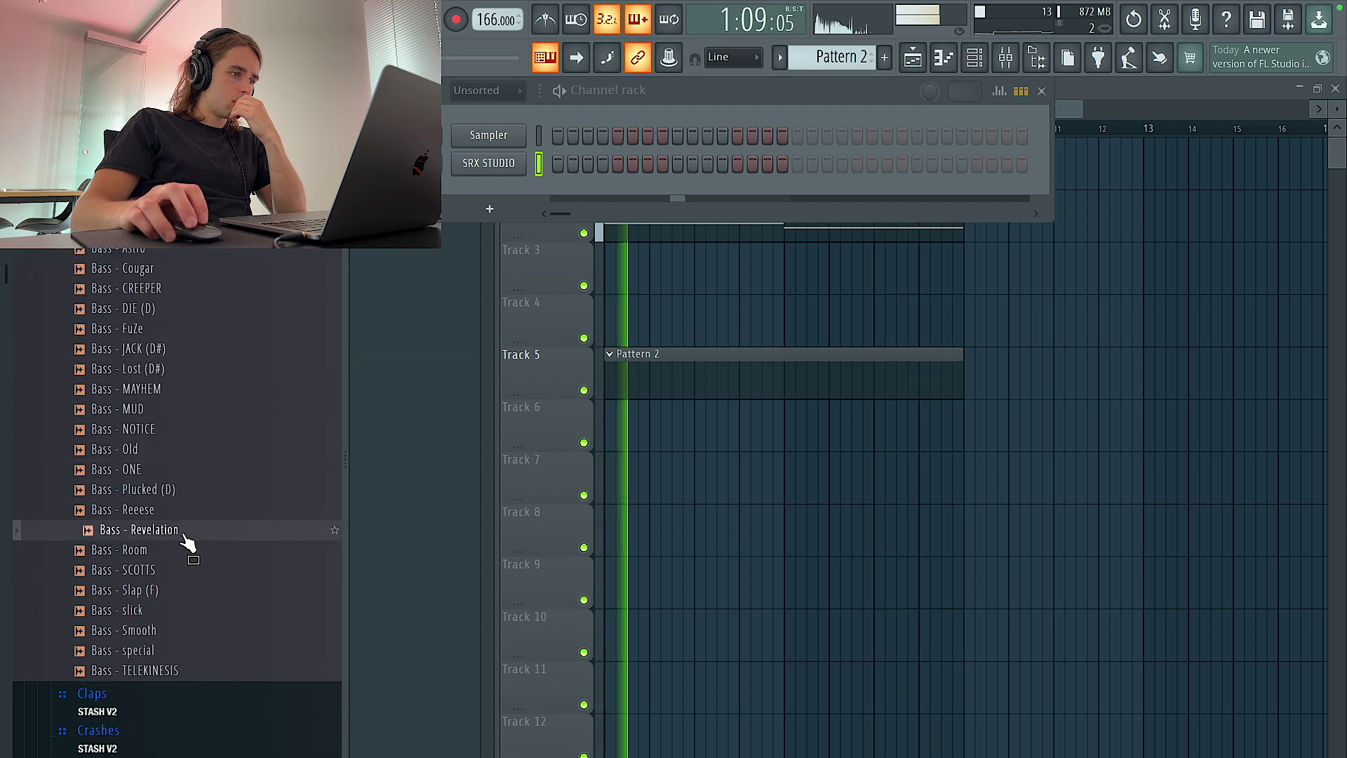
left_click(171, 578)
left_click(177, 595)
left_click(170, 611)
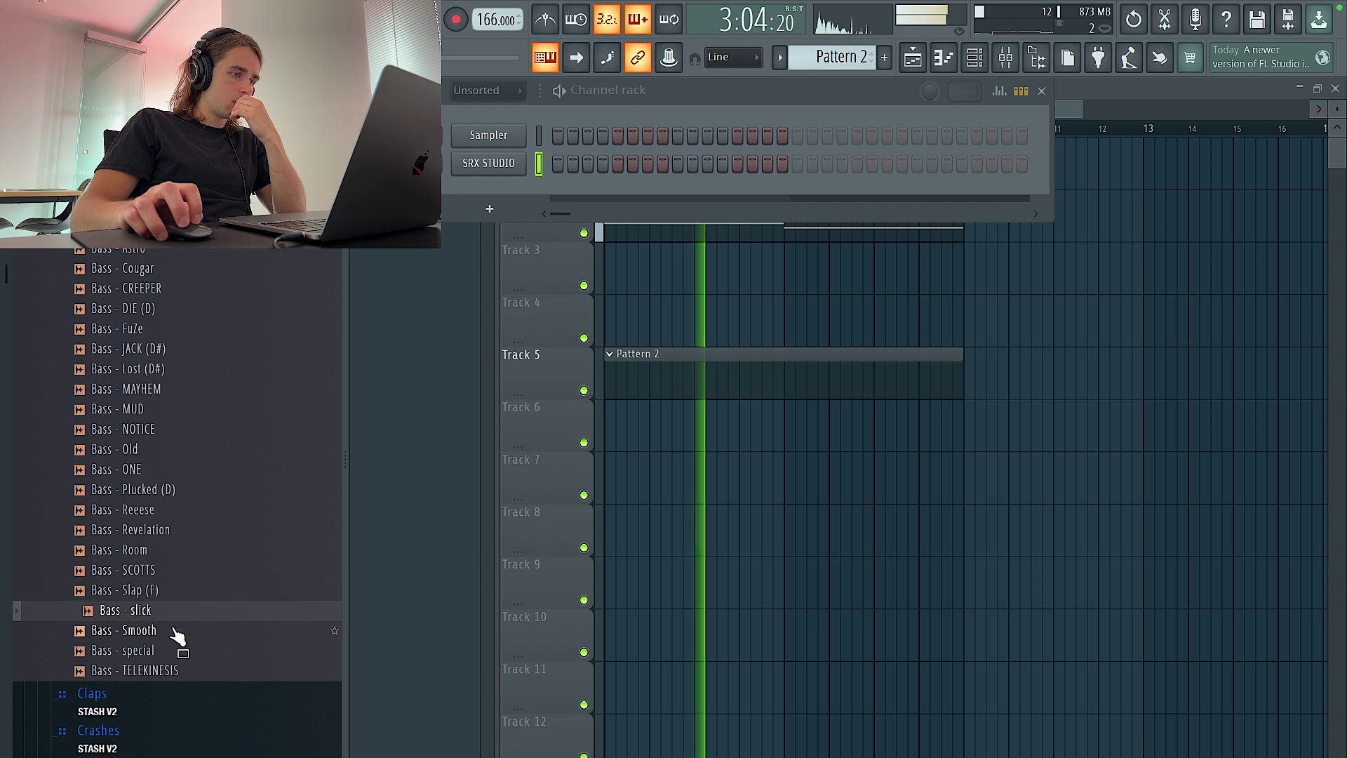
Add the Bass - slick sample as a new channel in the channel rack and open its piano roll in Pattern 2.
left_click_drag(397, 381, 472, 190)
right_click(496, 177)
left_click(563, 294)
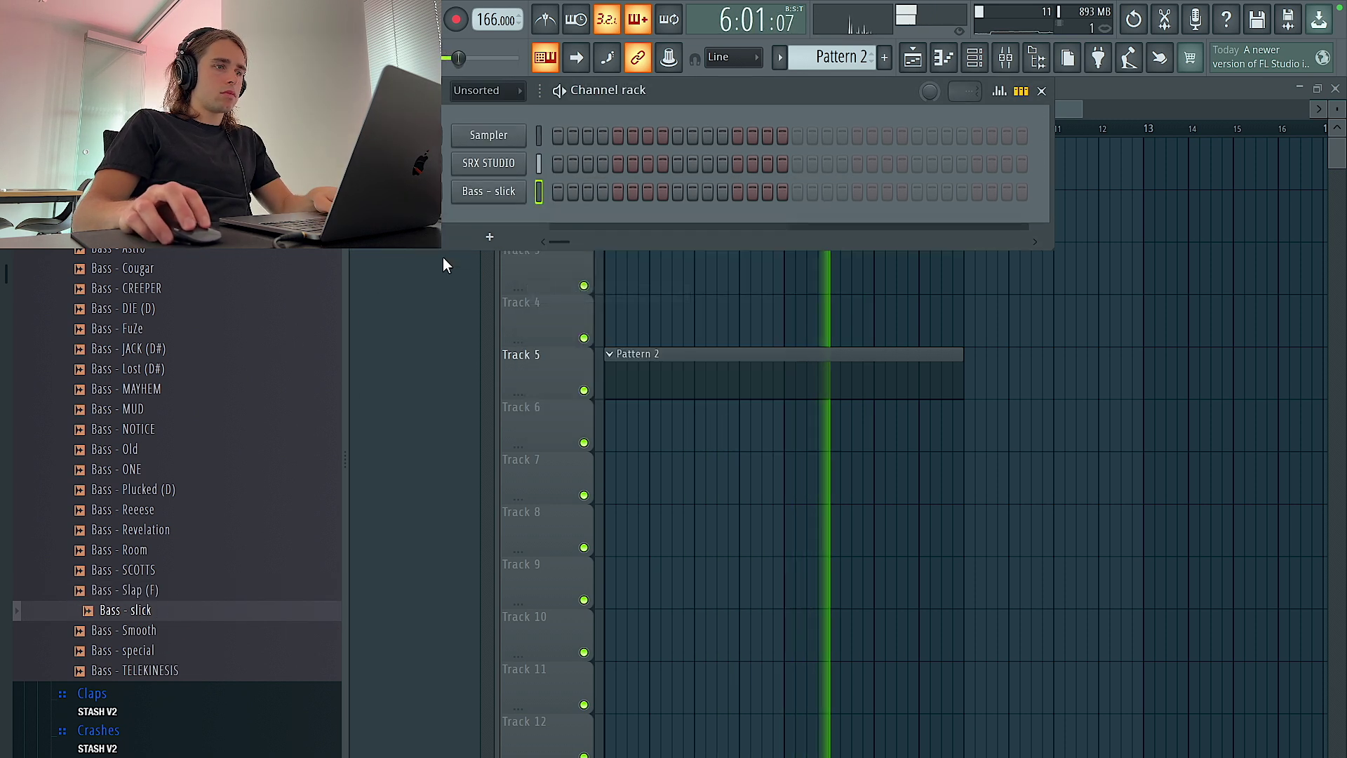
right_click(503, 198)
left_click(542, 189)
Turn on the metronome and lay out the bass notes: C7 from bar 1, E7 from early bar 3 and A6 across bars 5 to 8.
left_click(545, 20)
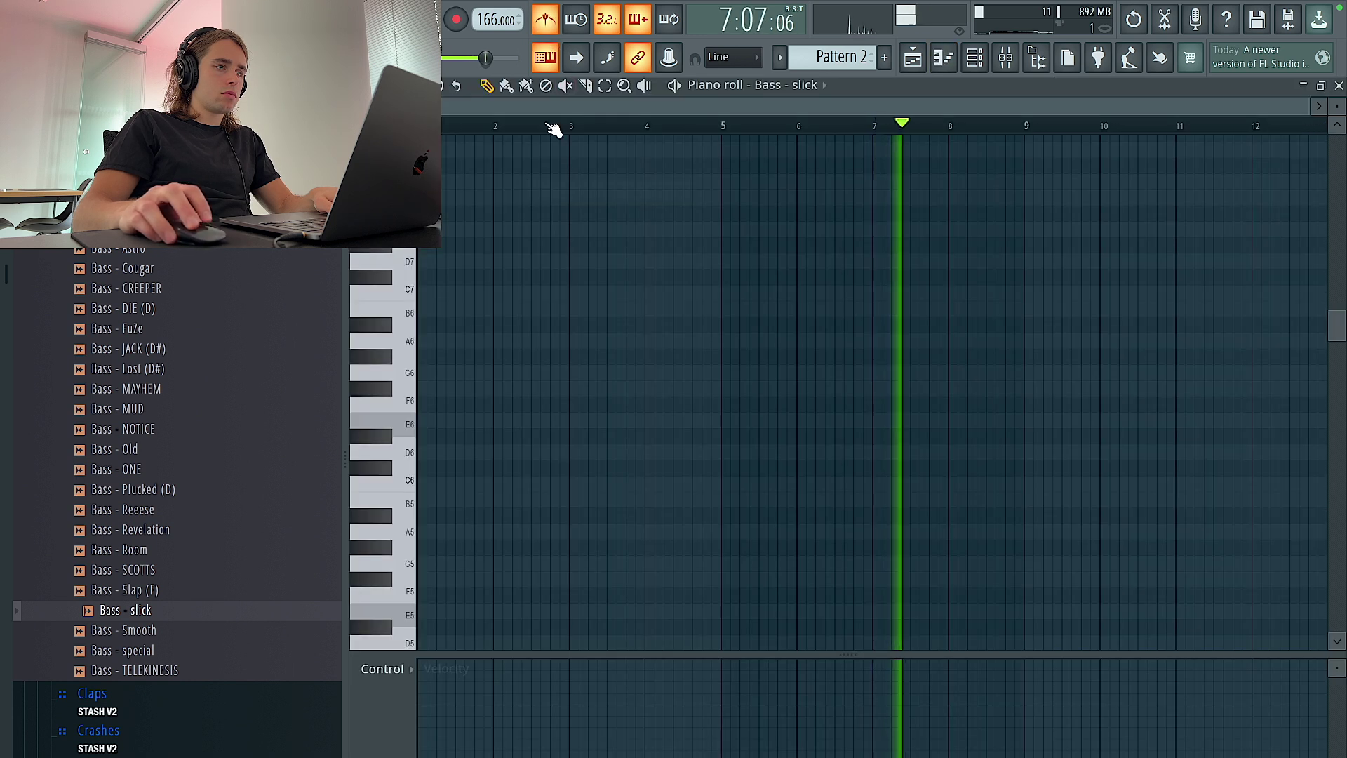
key("space")
left_click_drag(467, 261, 296, 259)
left_click_drag(470, 263, 463, 300)
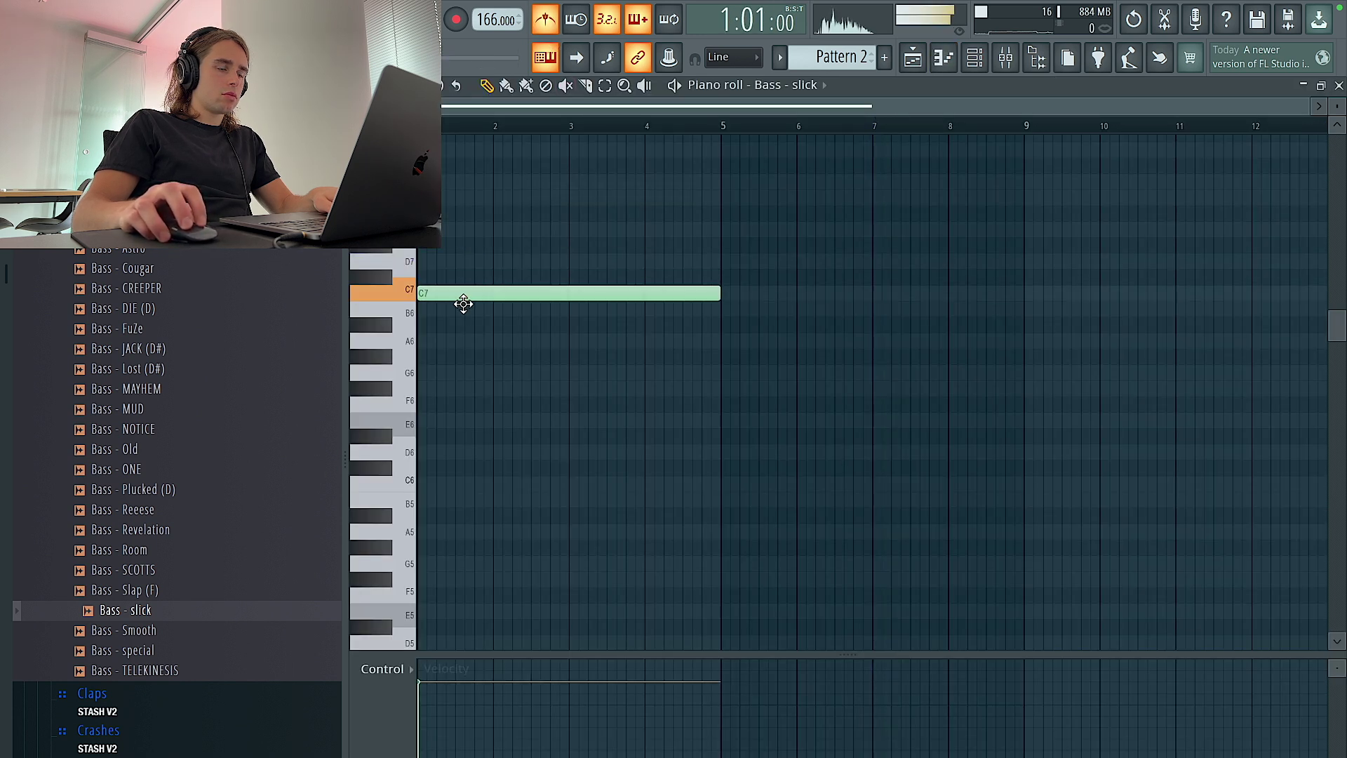
left_click(593, 341)
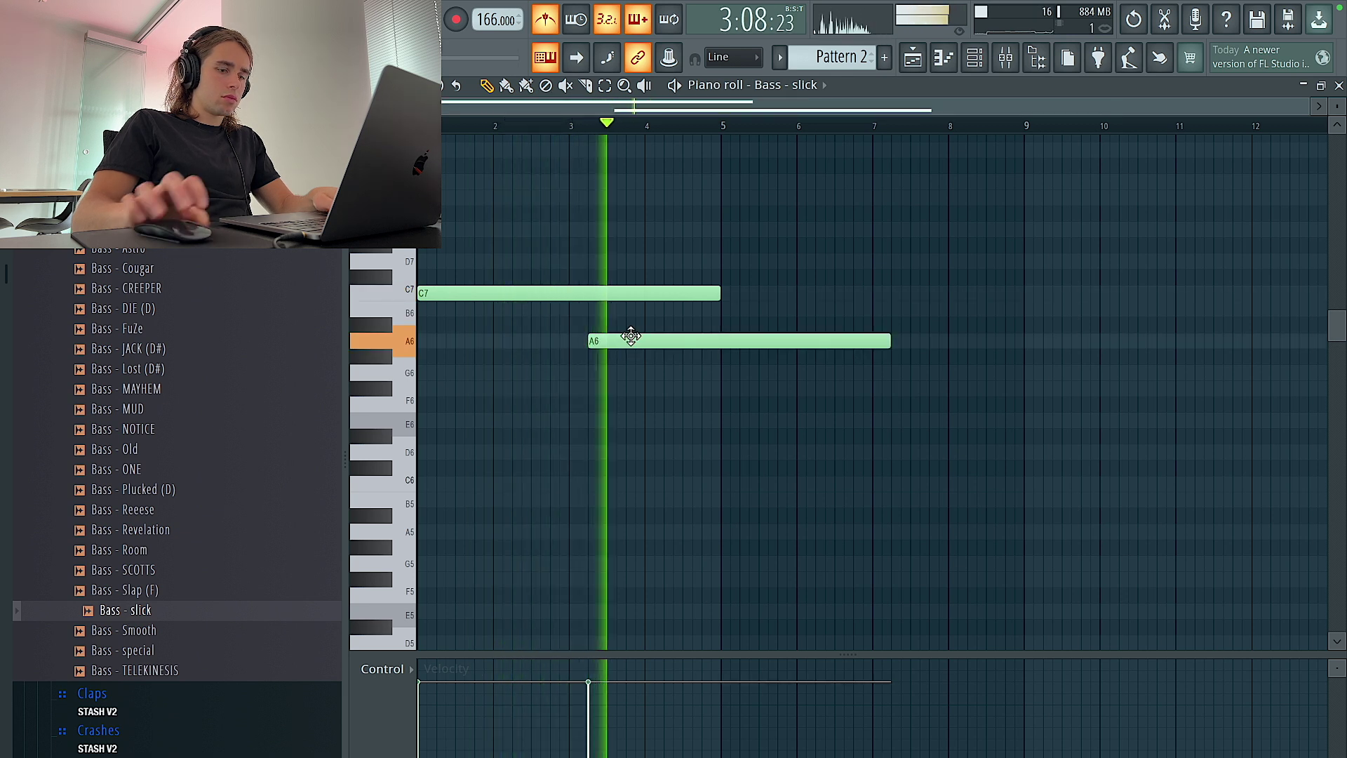
key("space")
left_click_drag(631, 336, 763, 336)
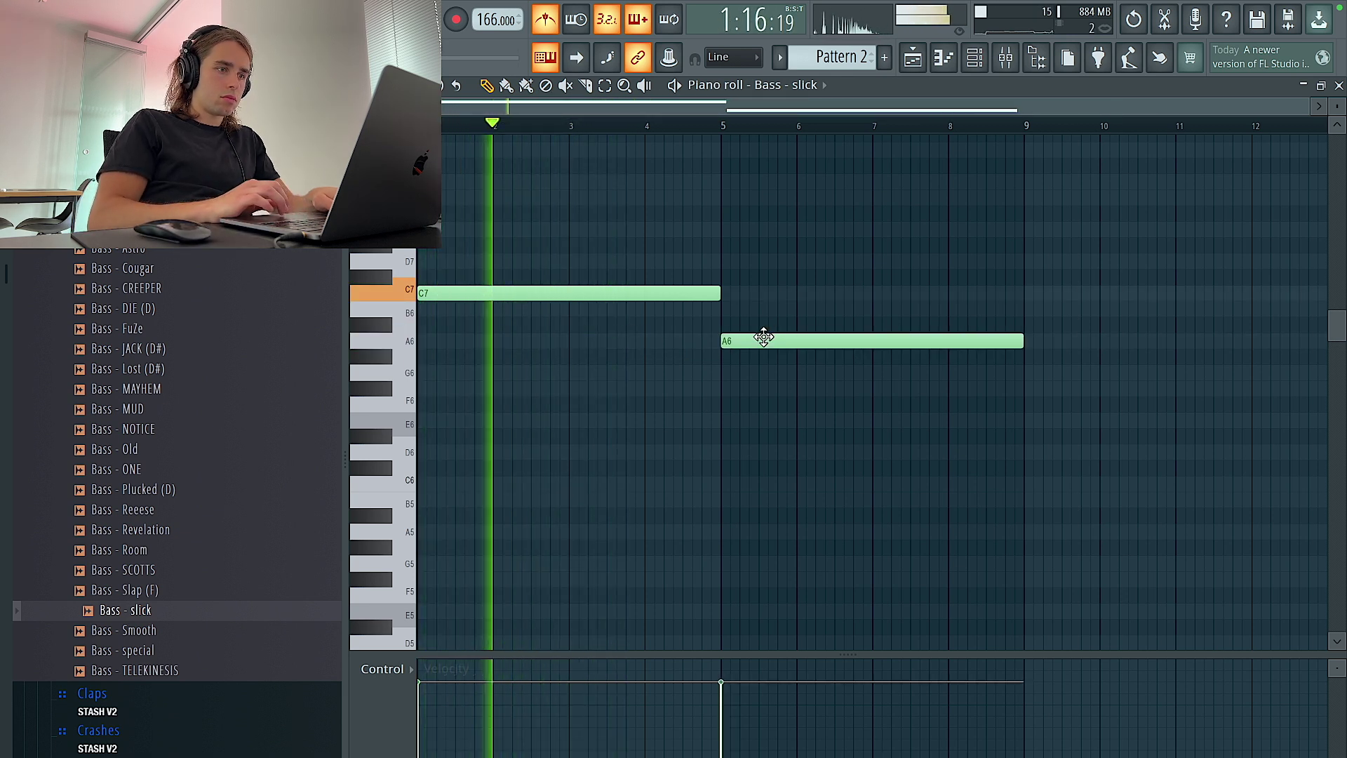
left_click(590, 309)
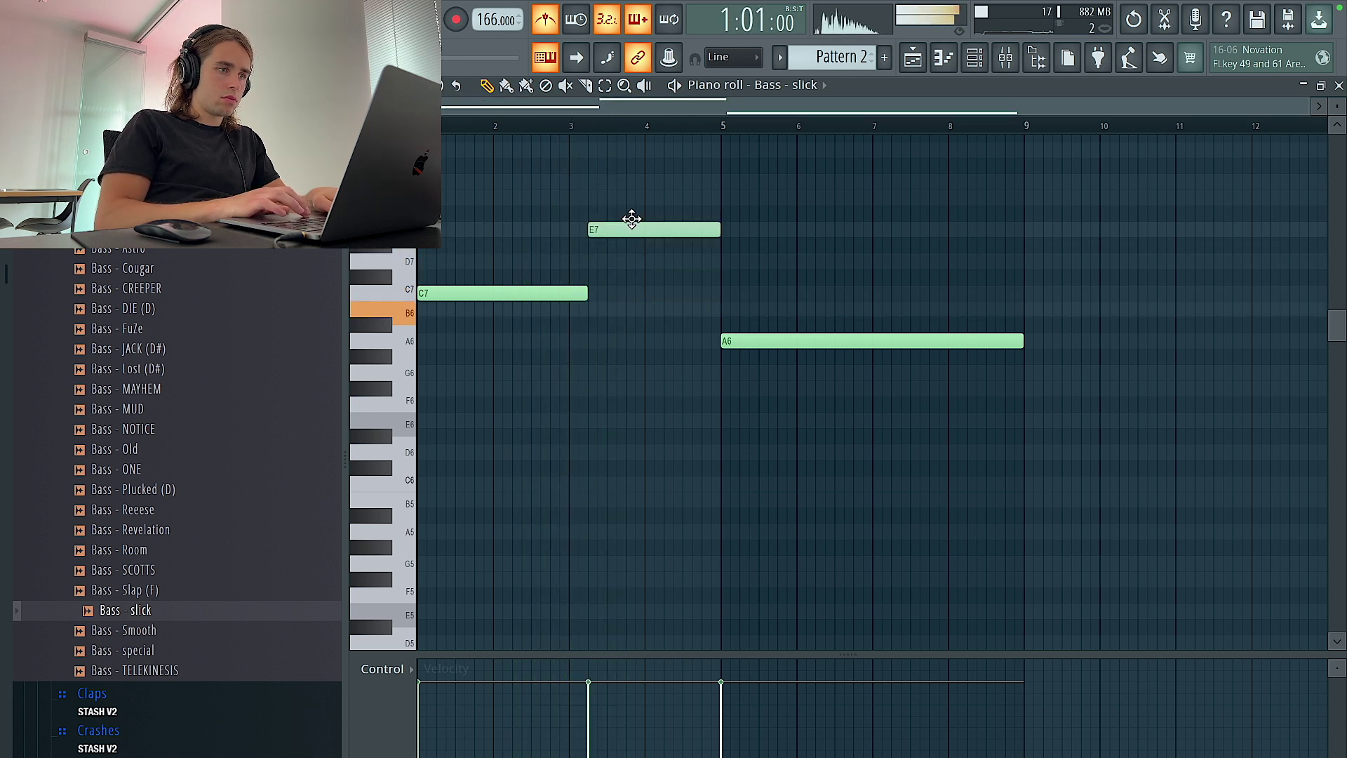
Transpose all the bass notes down two octaves to C5, E5 and A4, and deselect them.
key("ctrl+a")
key("ctrl+Down")
key("space")
key("space")
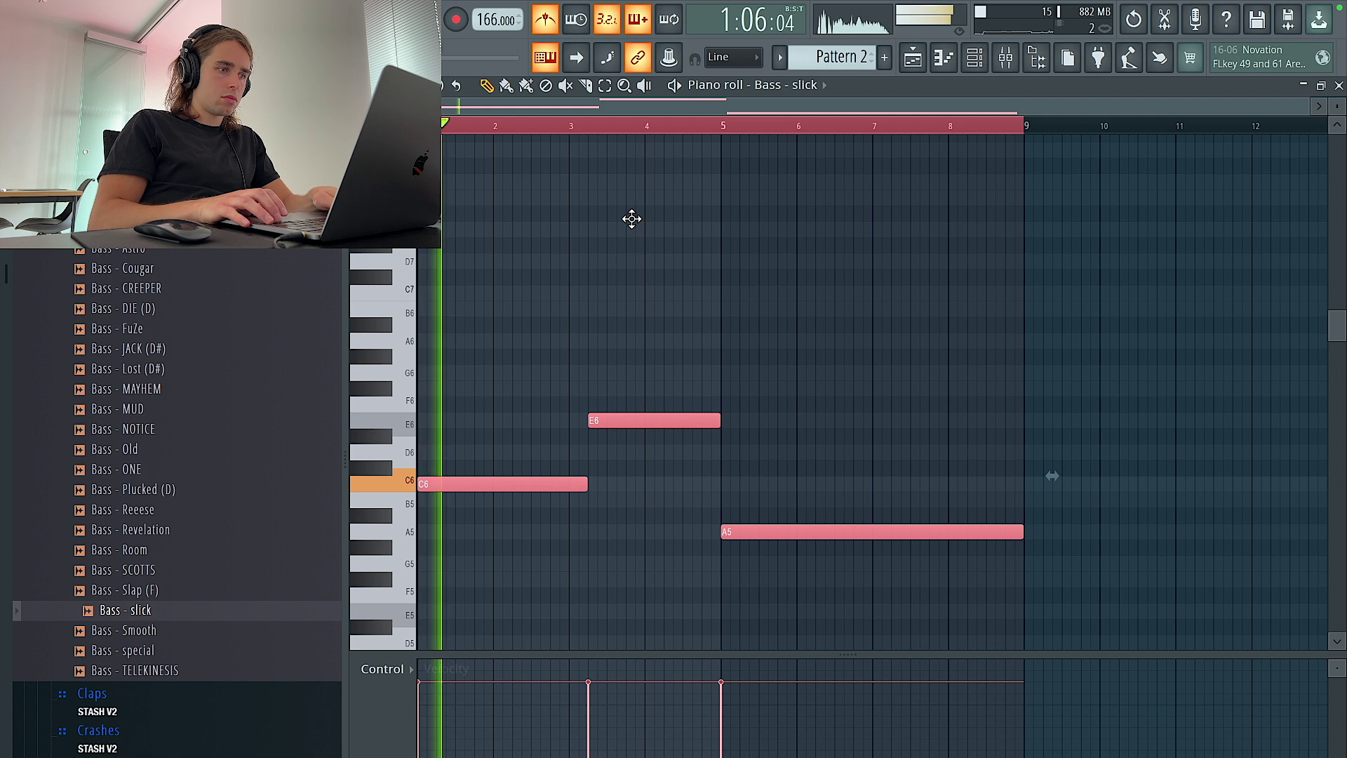
key("ctrl+Down")
key("space")
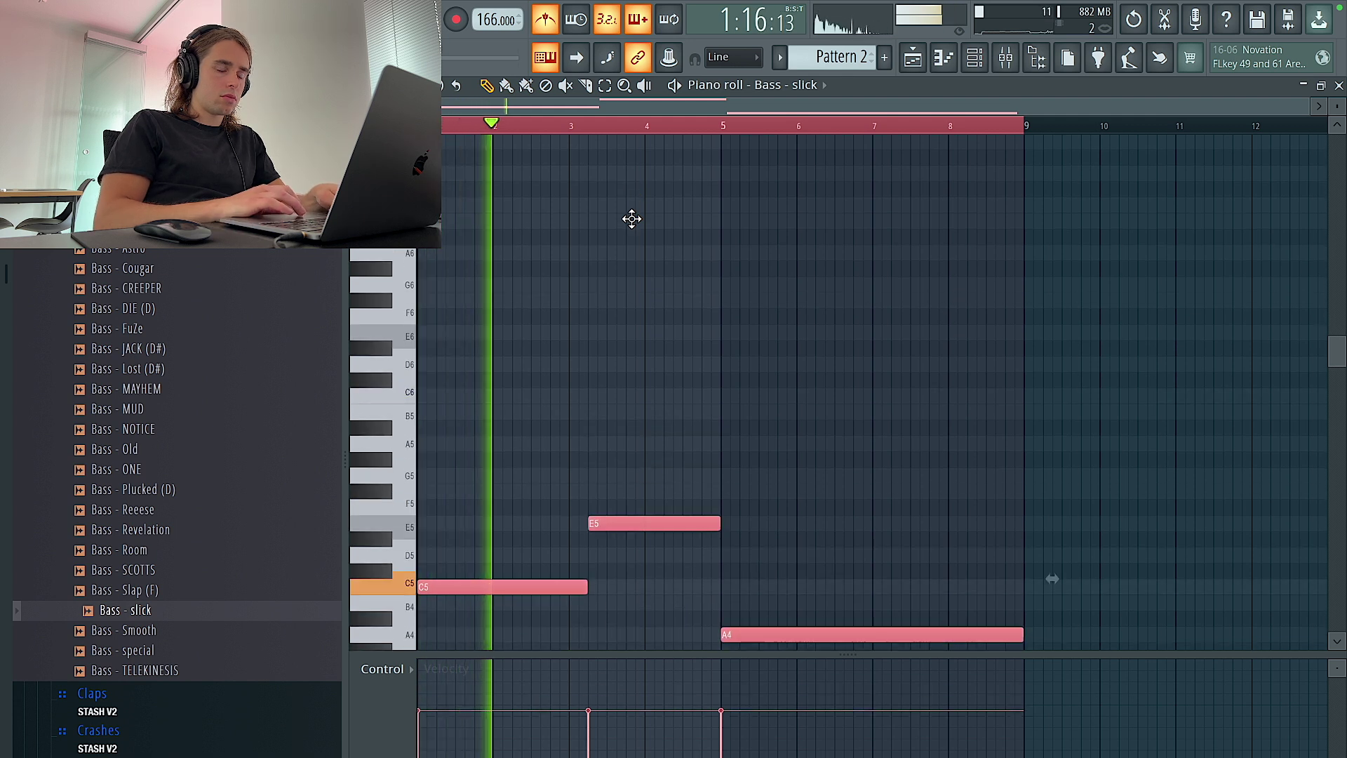
key("ctrl+d")
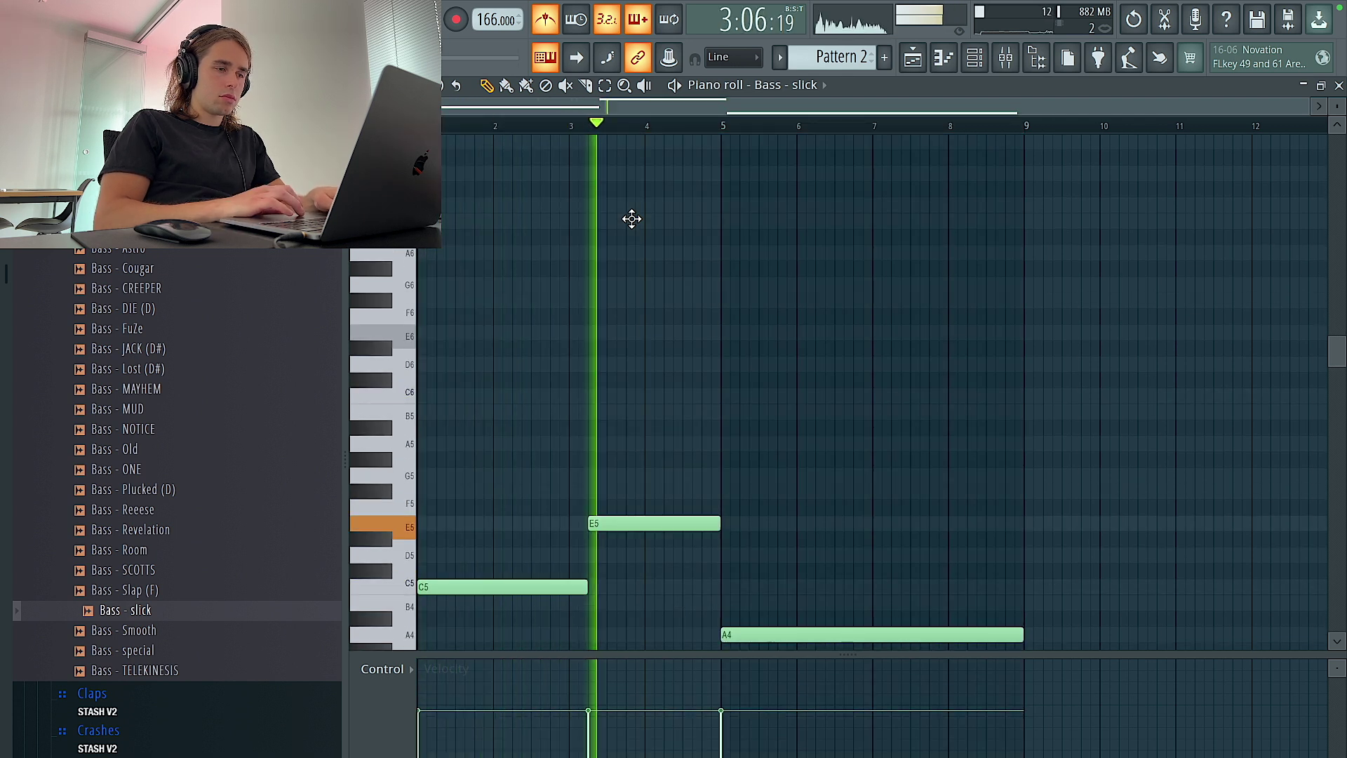
Add a G4 note from mid bar 7 to the end of bar 8, with the A4 note shortened to meet it.
scroll(662, 276, "down", 3)
scroll(662, 276, "left", 1)
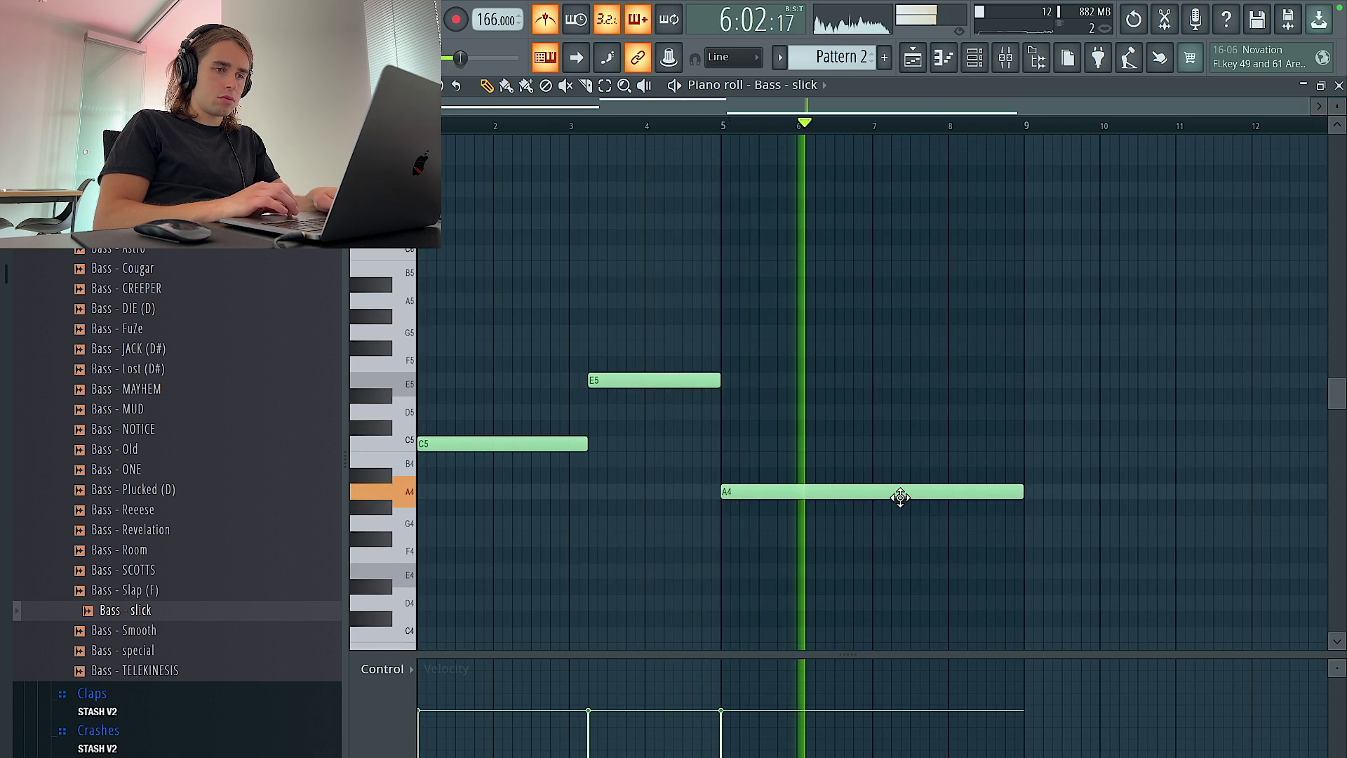
left_click(914, 525)
key("super+l")
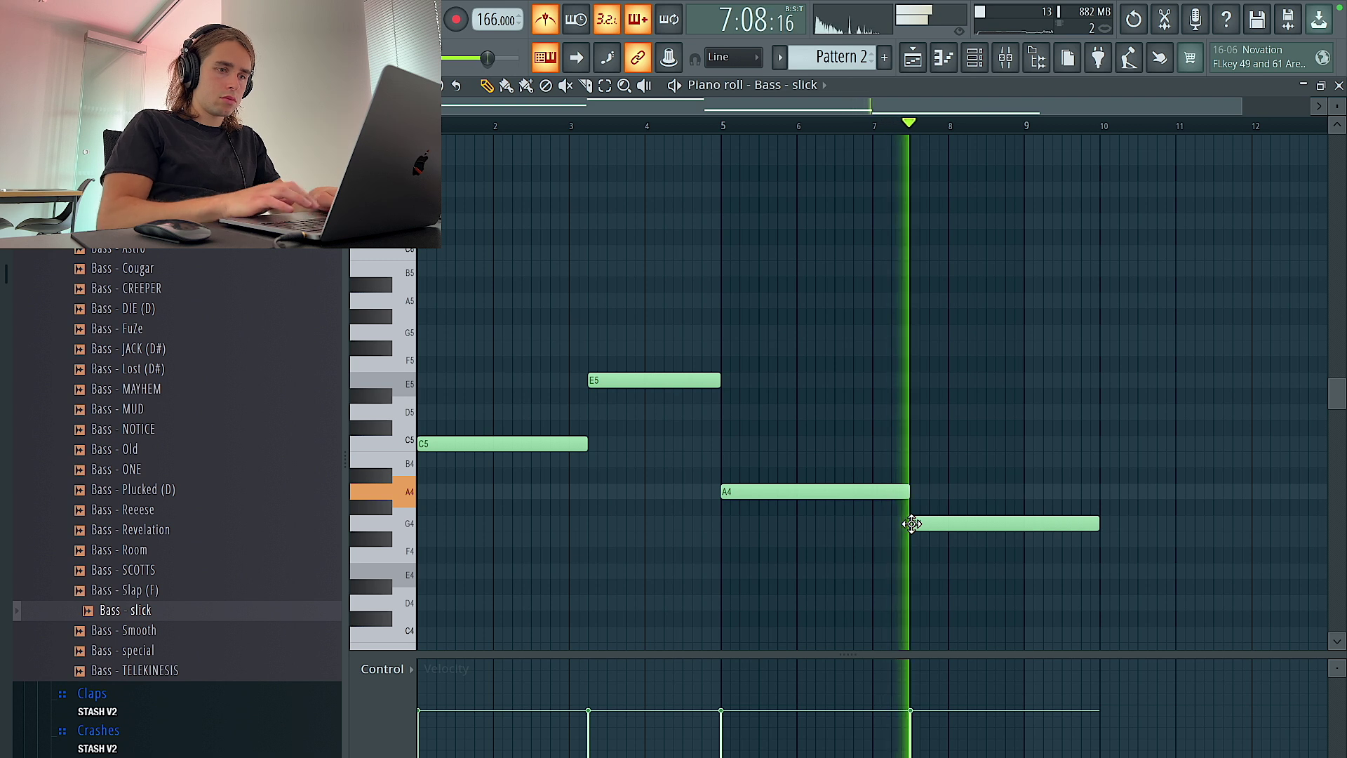
left_click_drag(1097, 525, 1025, 526)
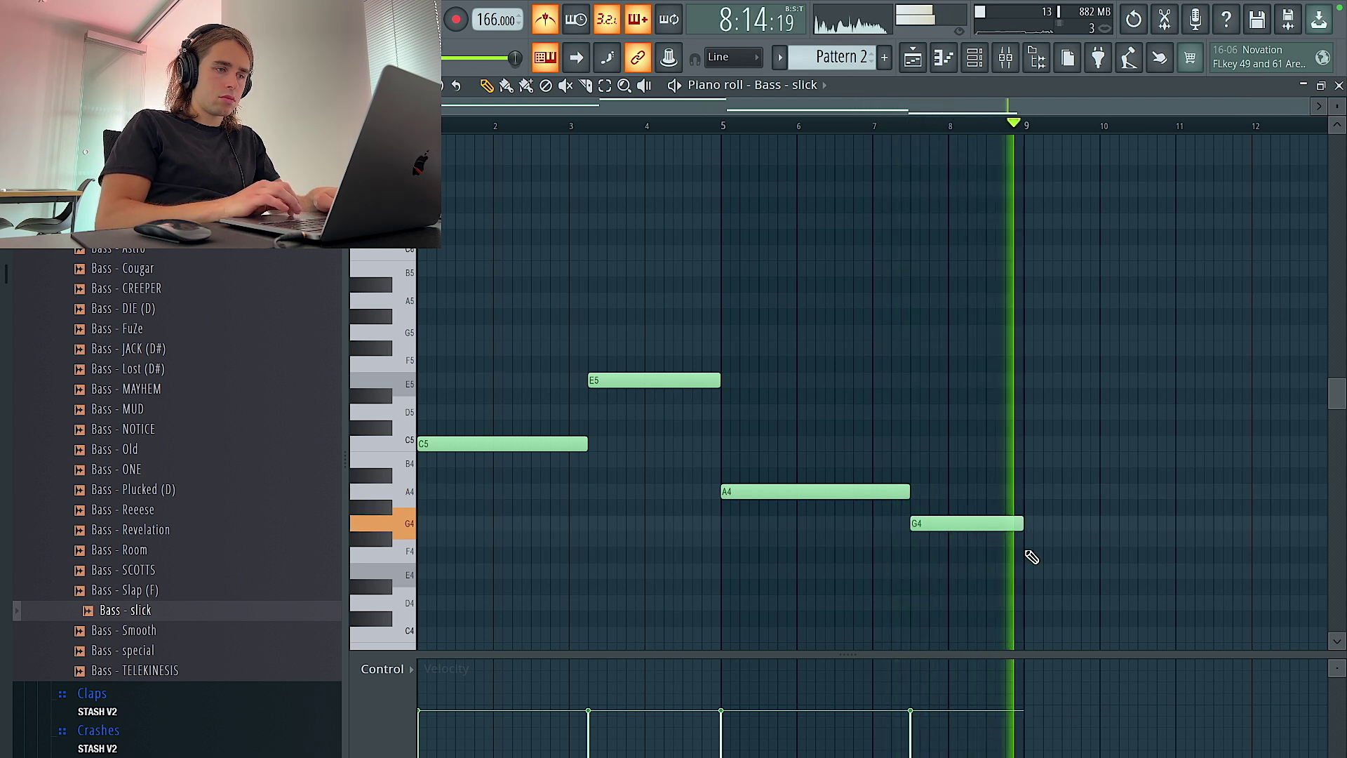
Try the whole bass line one octave lower, at C4, E4, A3 and G3.
key("F6")
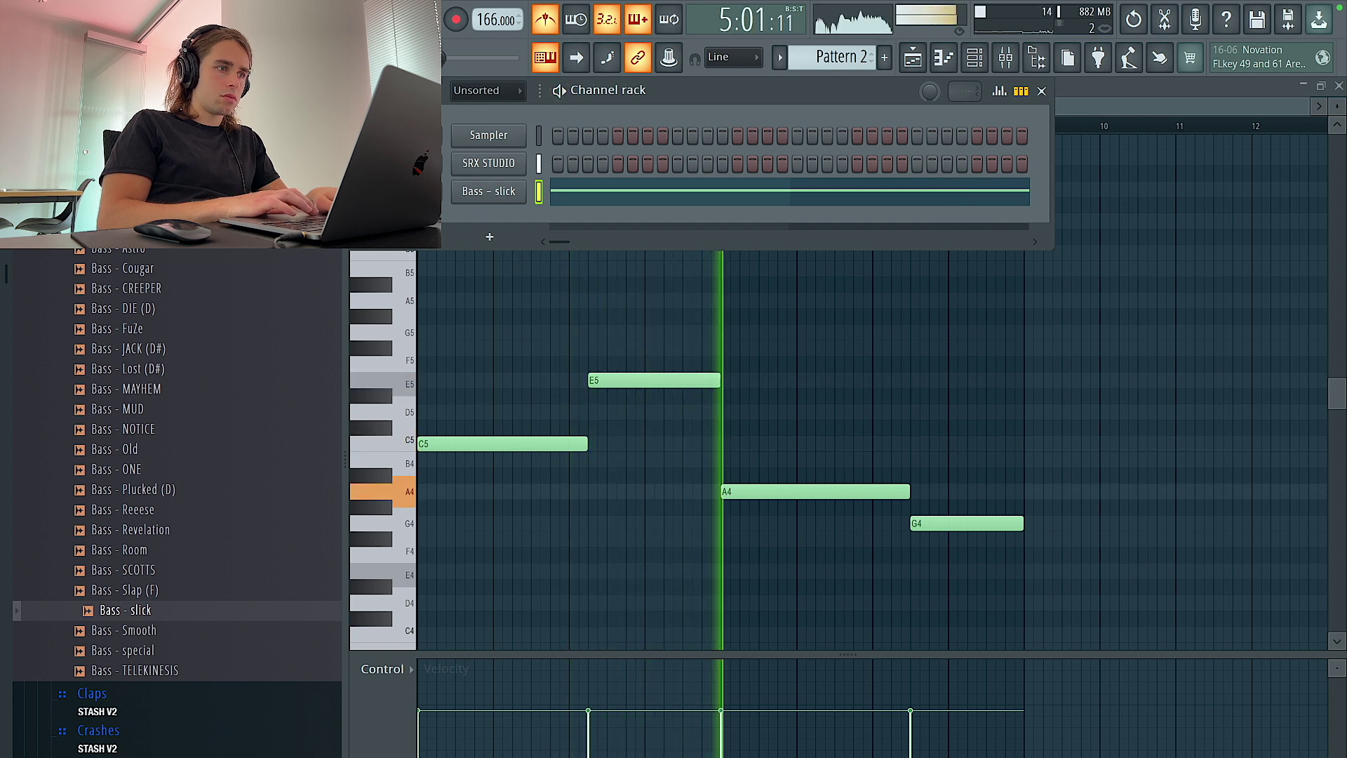
key("F6")
key("space")
key("shift+Down")
key("space")
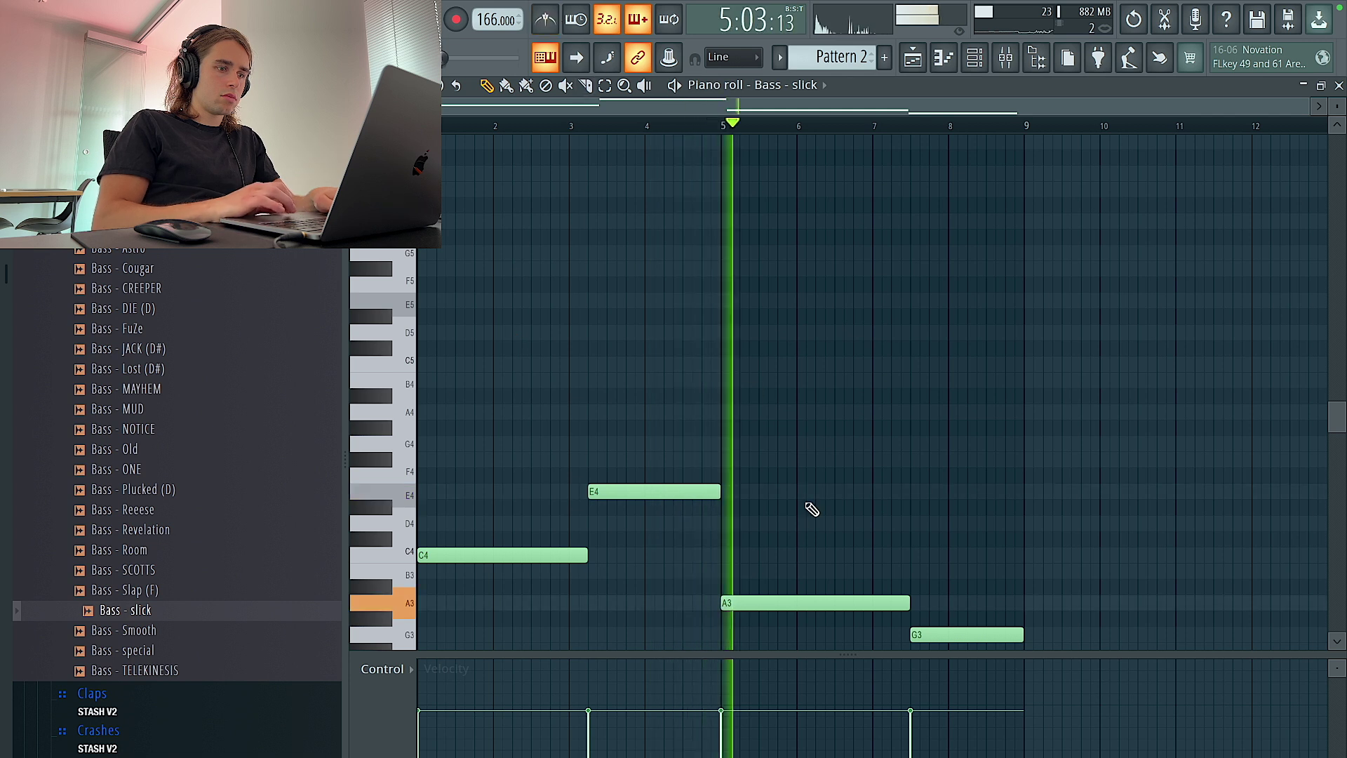
Raise the bass notes back up one octave to C5, E5, A4 and G4.
scroll(836, 566, "down", 3)
left_click_drag(929, 554, 768, 339)
key("ctrl+Up")
key("space")
left_click_drag(678, 463, 420, 398)
key("ctrl+Up")
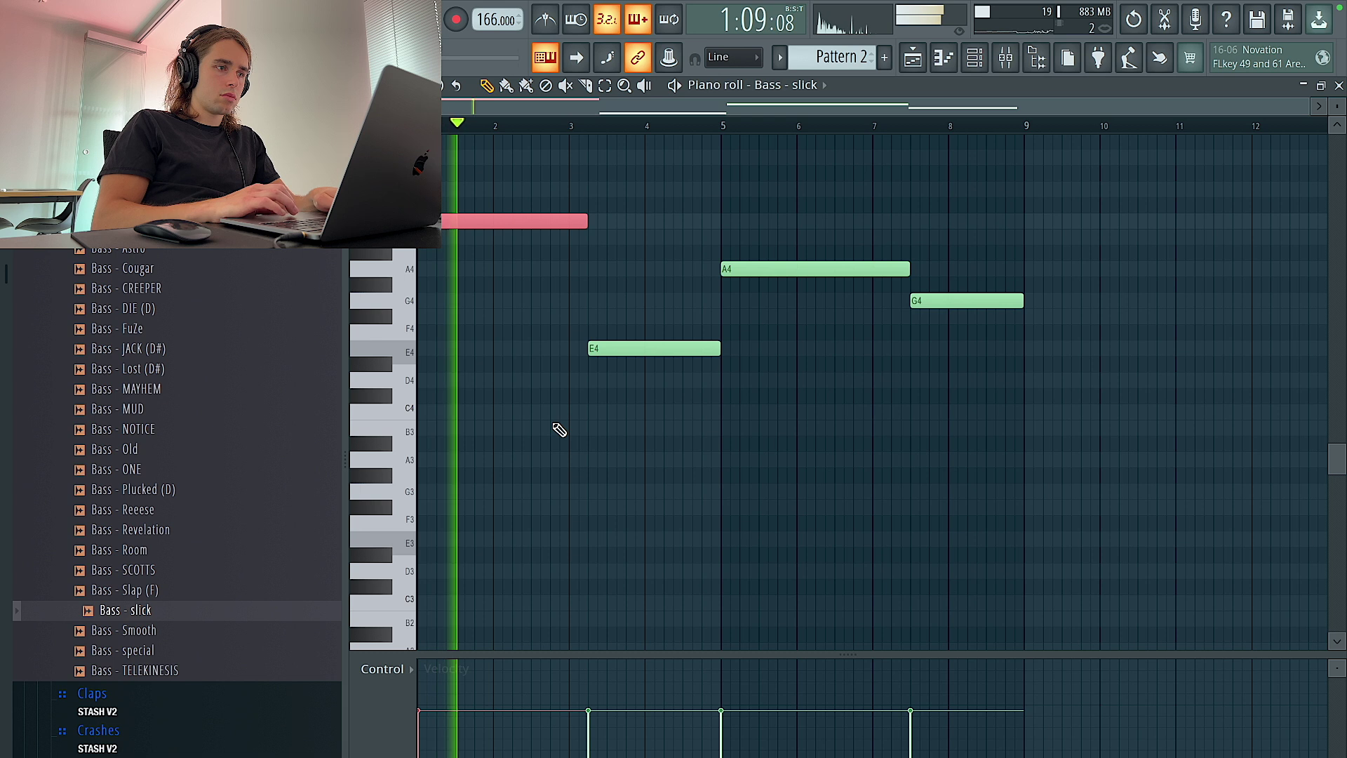
left_click(975, 59)
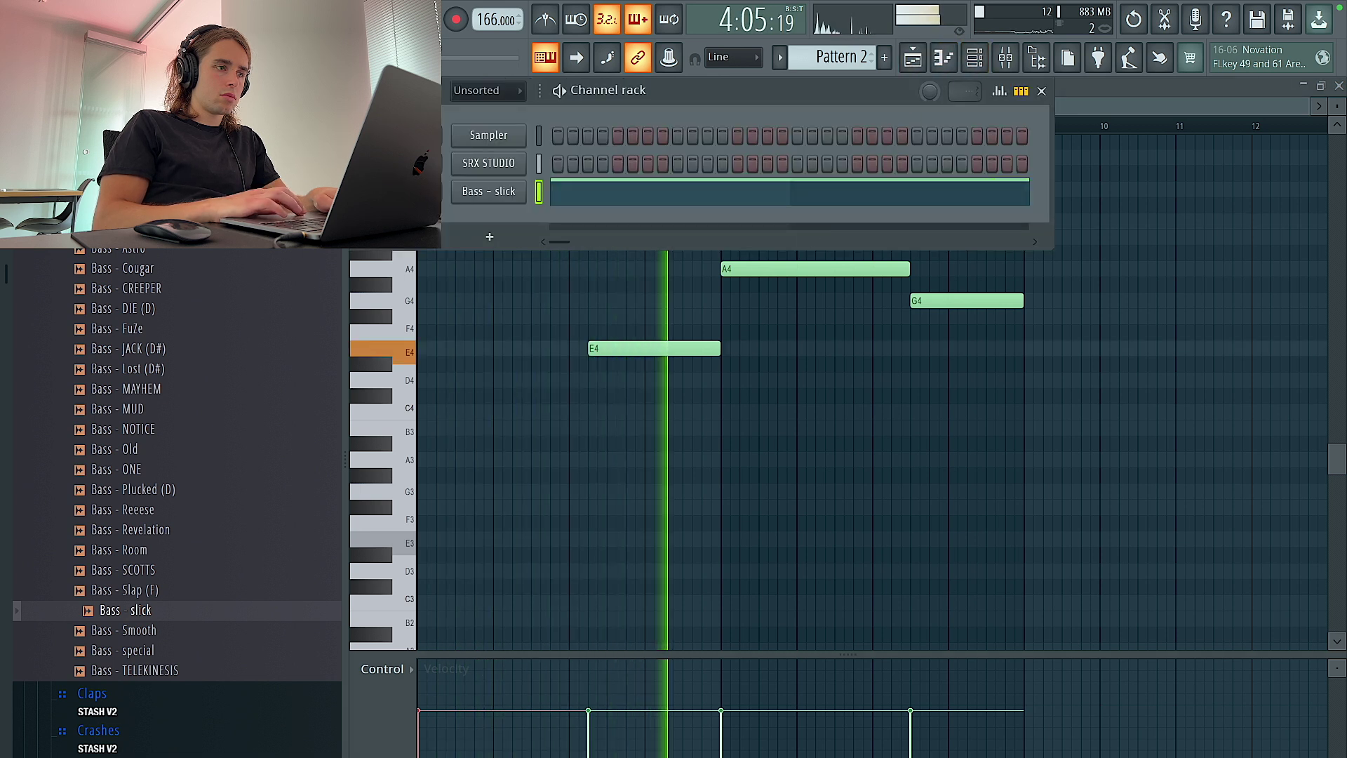
left_click_drag(609, 331, 614, 409)
key("ctrl+Up")
Open the SRX STUDIO melody of Pattern 1 and move its second note, starting at bar 5, down to E6.
left_click(912, 59)
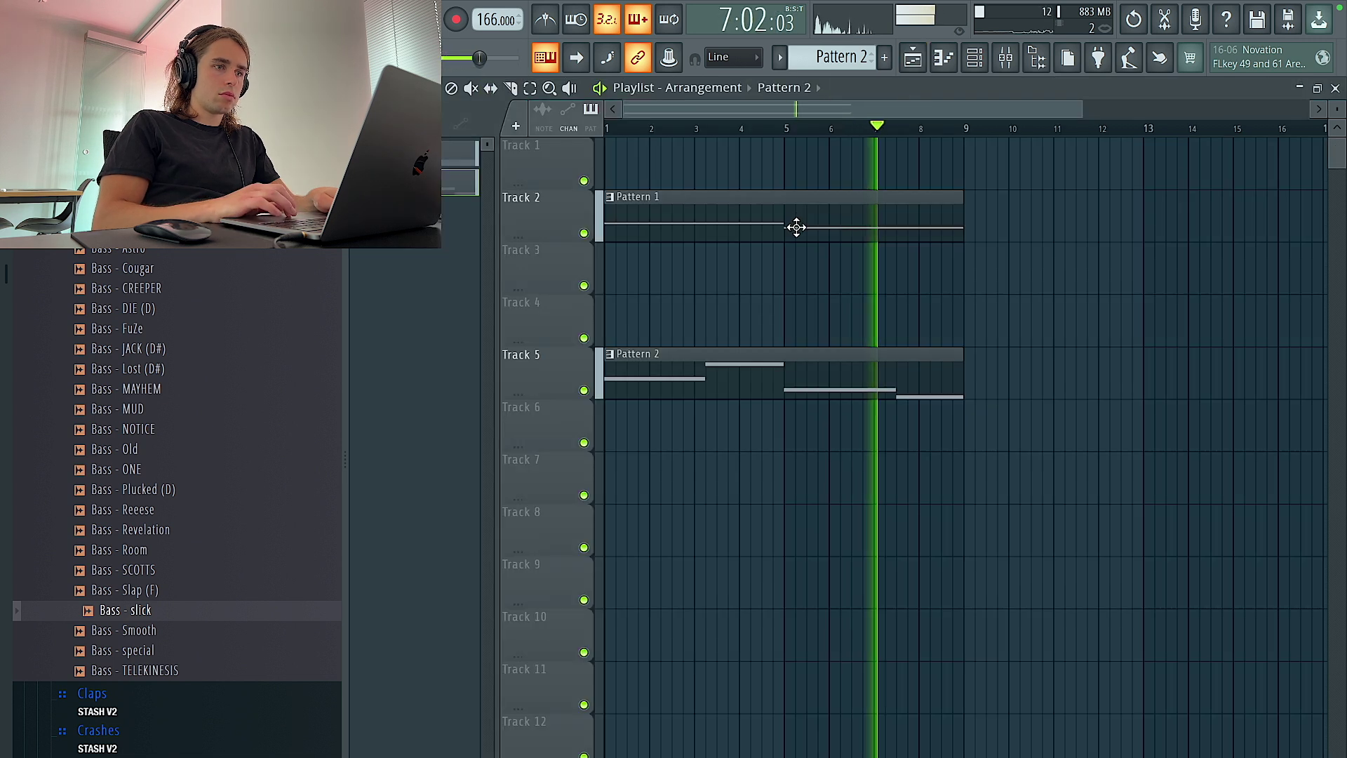
double_click(793, 225)
scroll(799, 232, "up", 3)
scroll(803, 234, "up", 1)
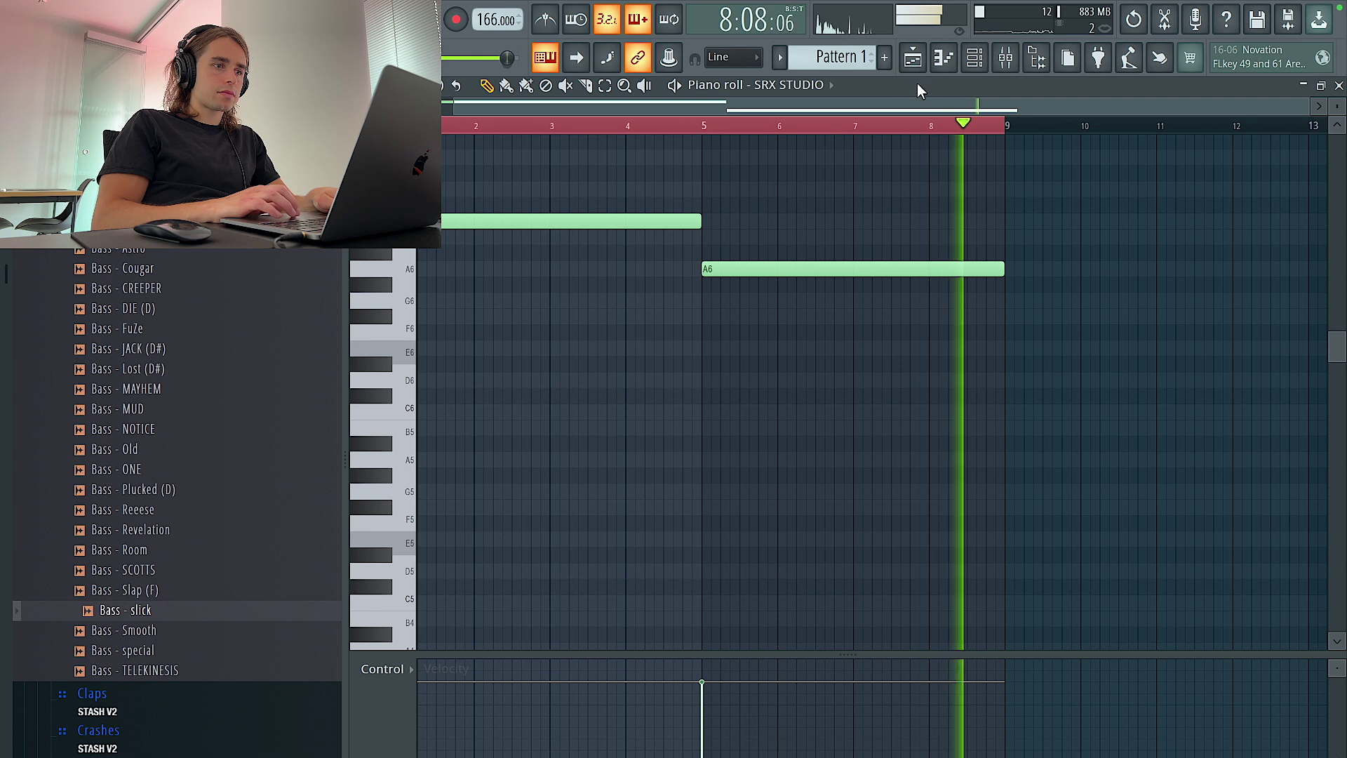
left_click_drag(731, 281, 735, 350)
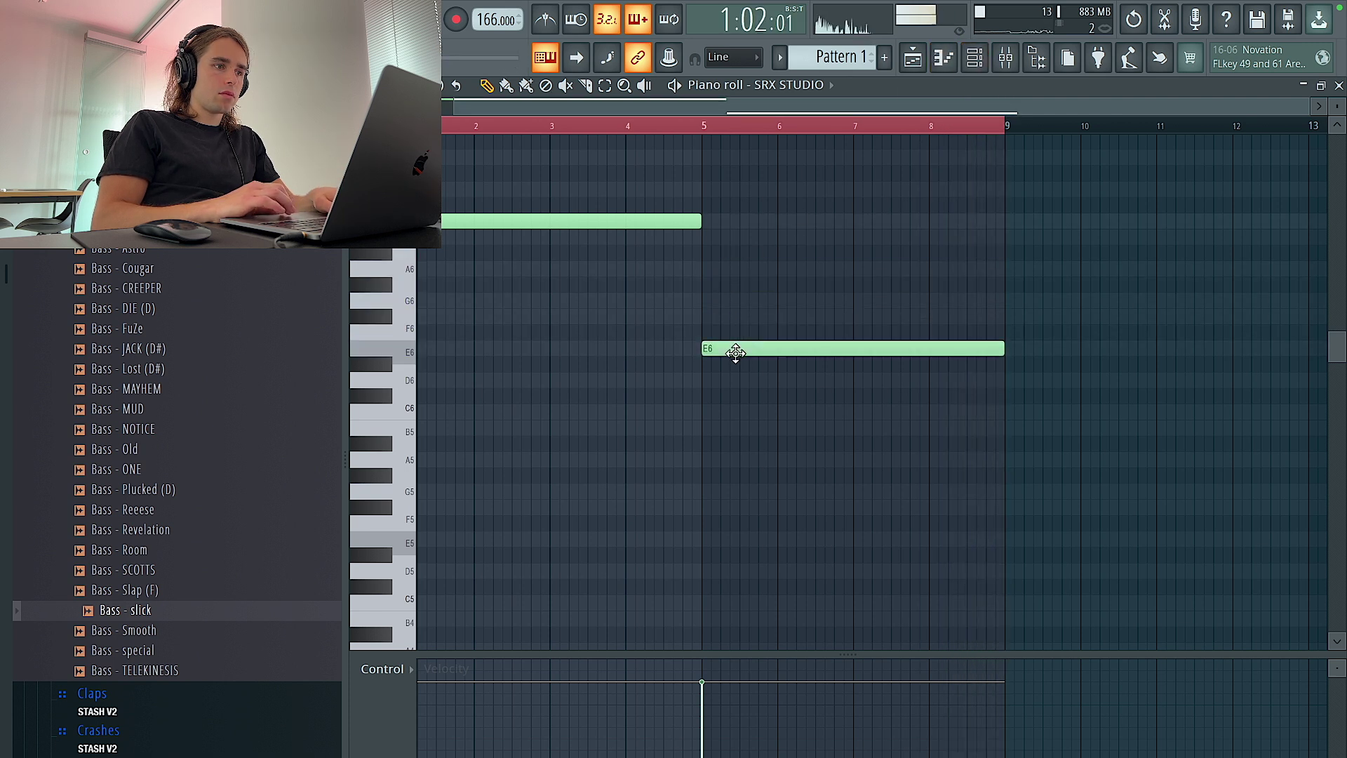
Reopen the Pattern 2 bass line and try D5 for the second note and E5 for the third.
left_click(911, 61)
double_click(719, 397)
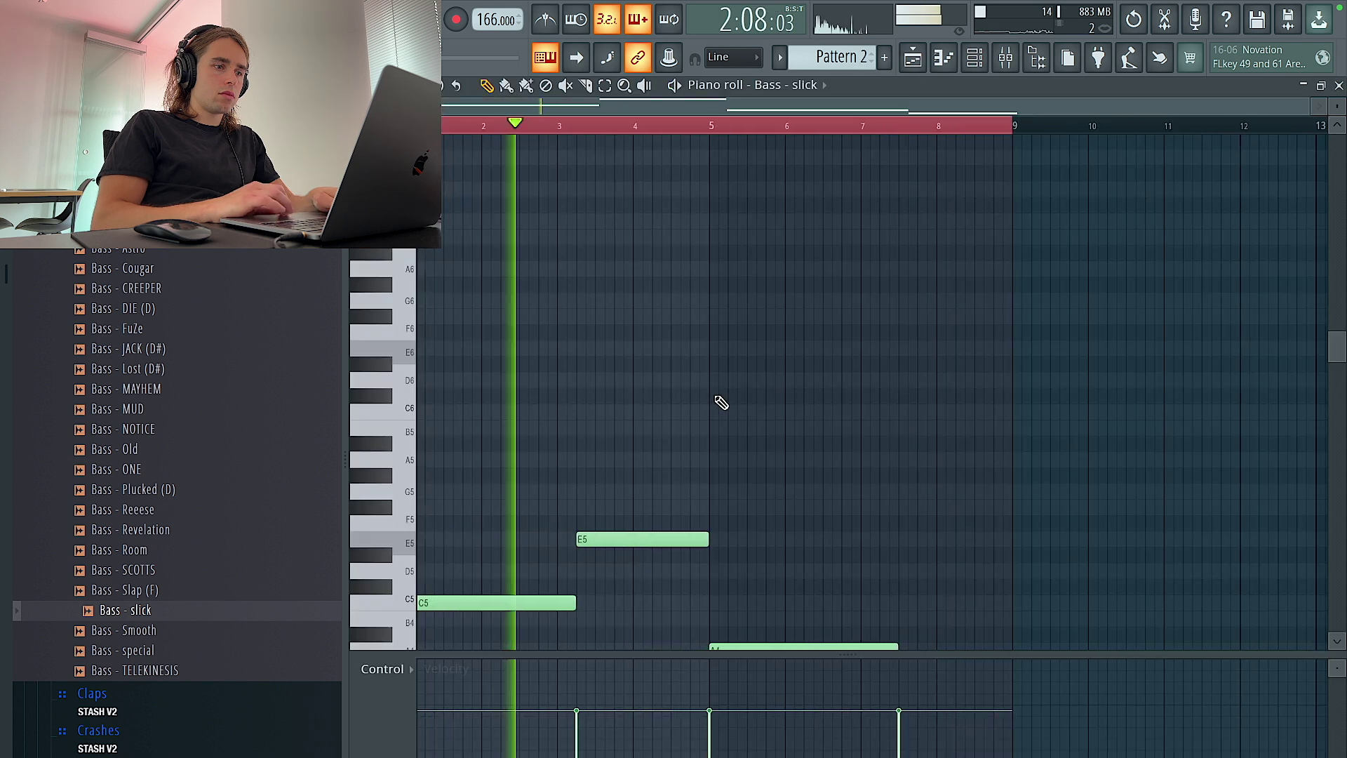
scroll(715, 398, "down", 4)
scroll(723, 411, "up", 5)
left_click_drag(739, 508, 700, 442)
key("space")
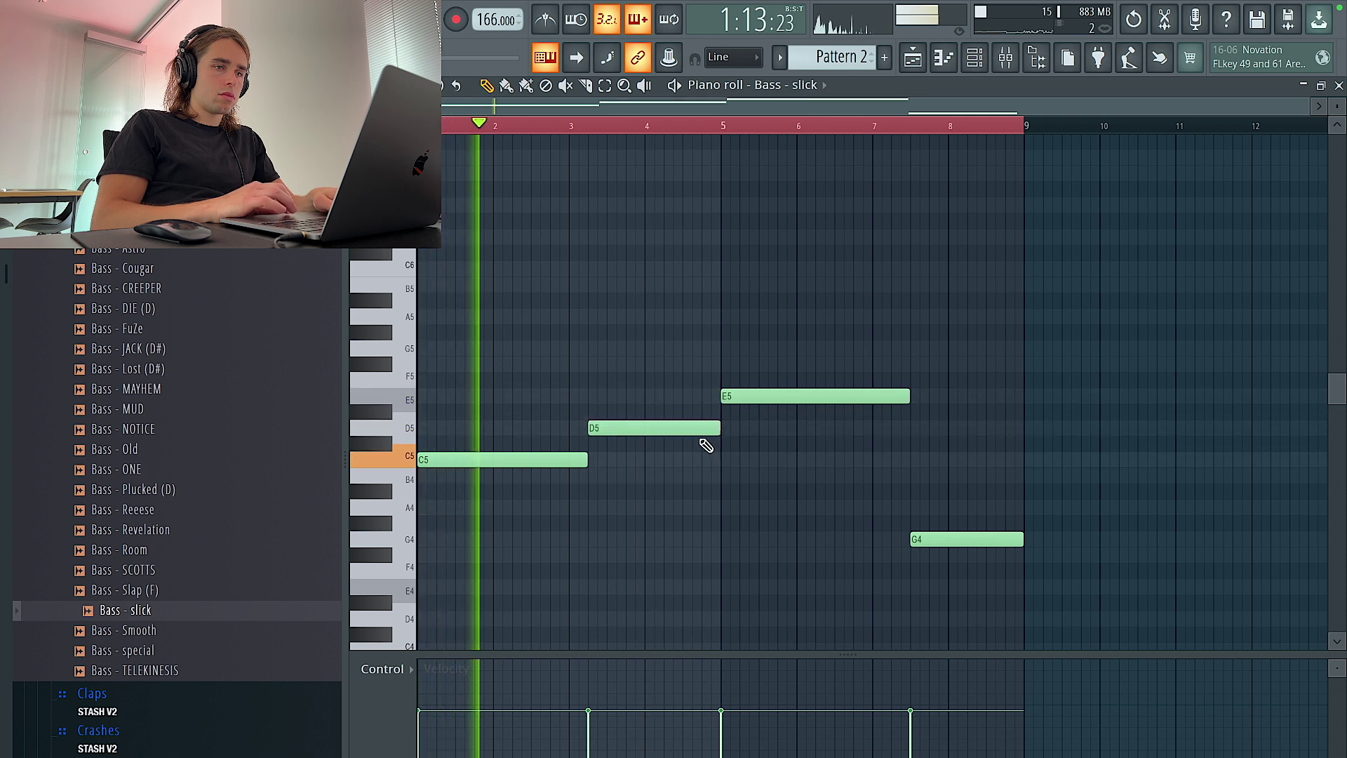
Enable the volume envelope of the Bass - slick channel with Hold turned up, and close its settings.
left_click(913, 59)
left_click(974, 59)
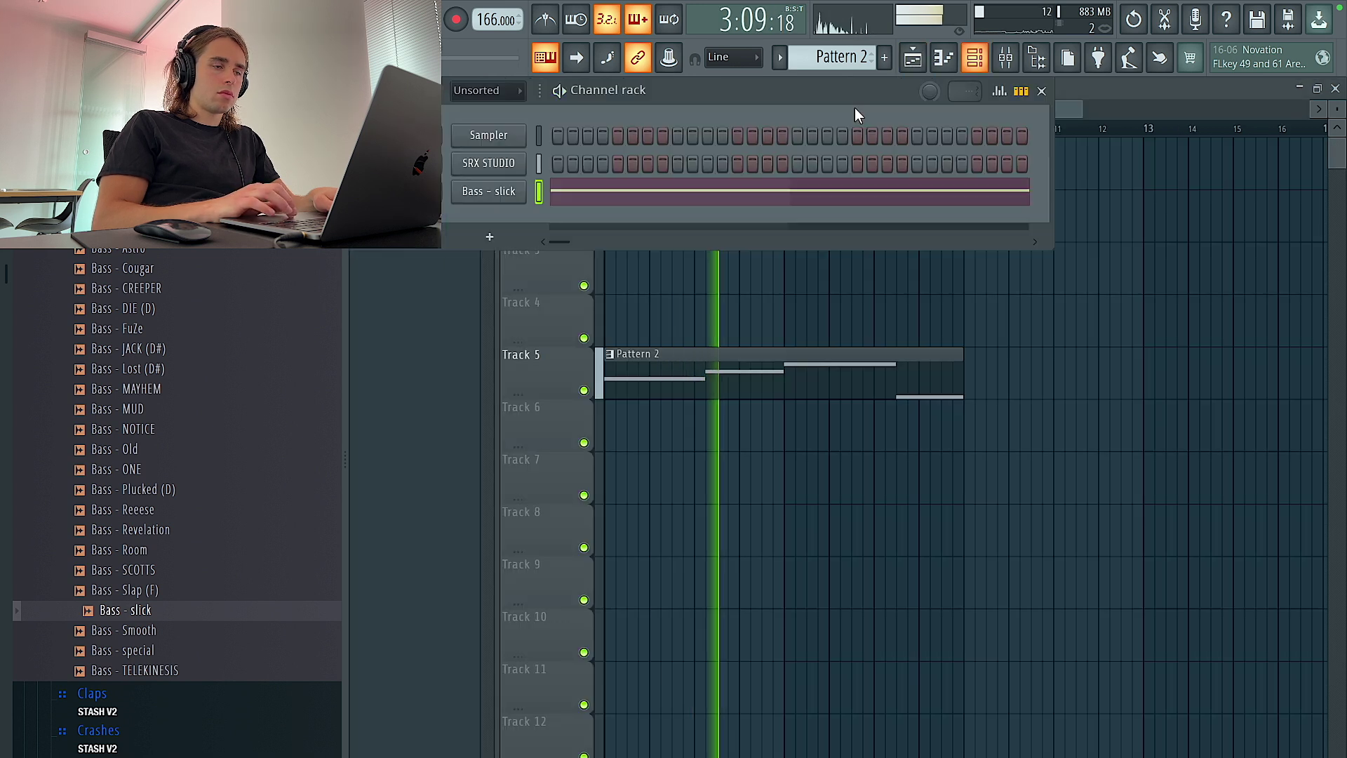
left_click(515, 198)
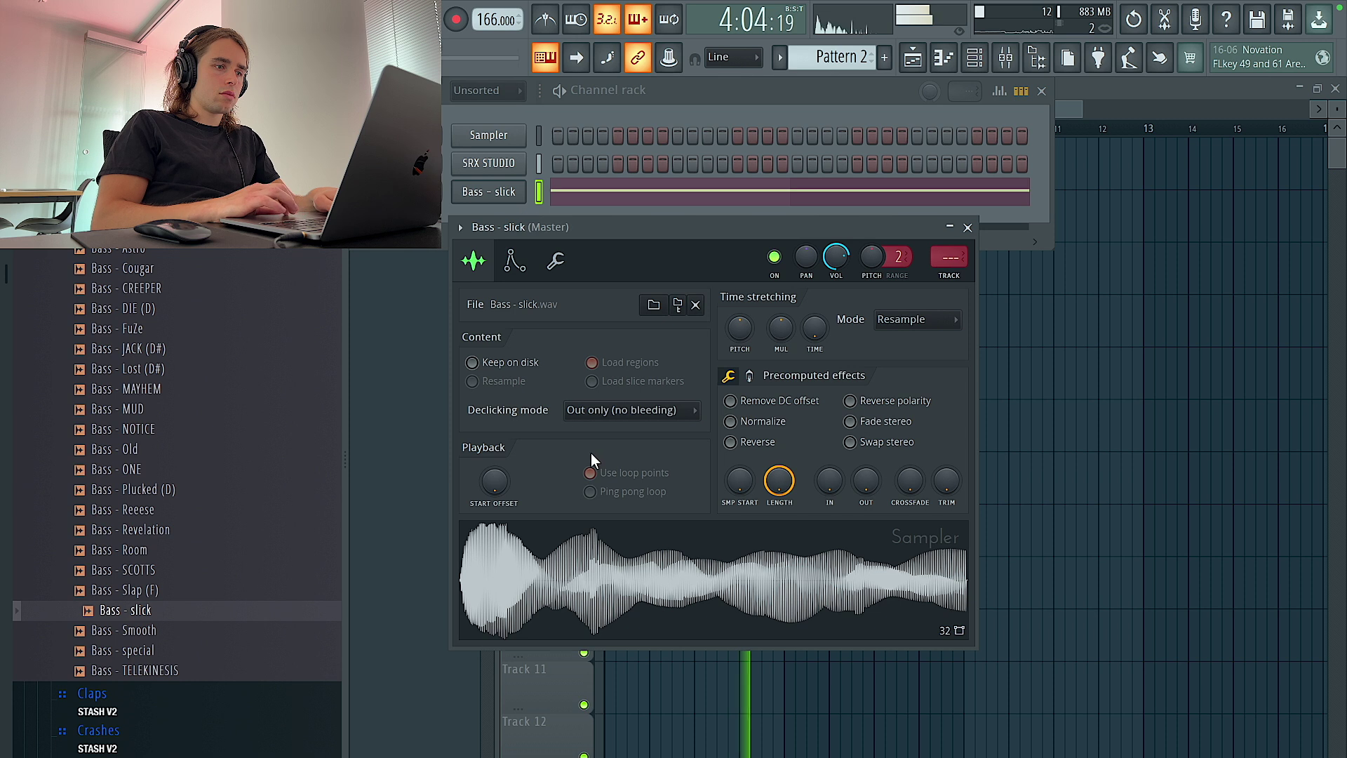
left_click(513, 263)
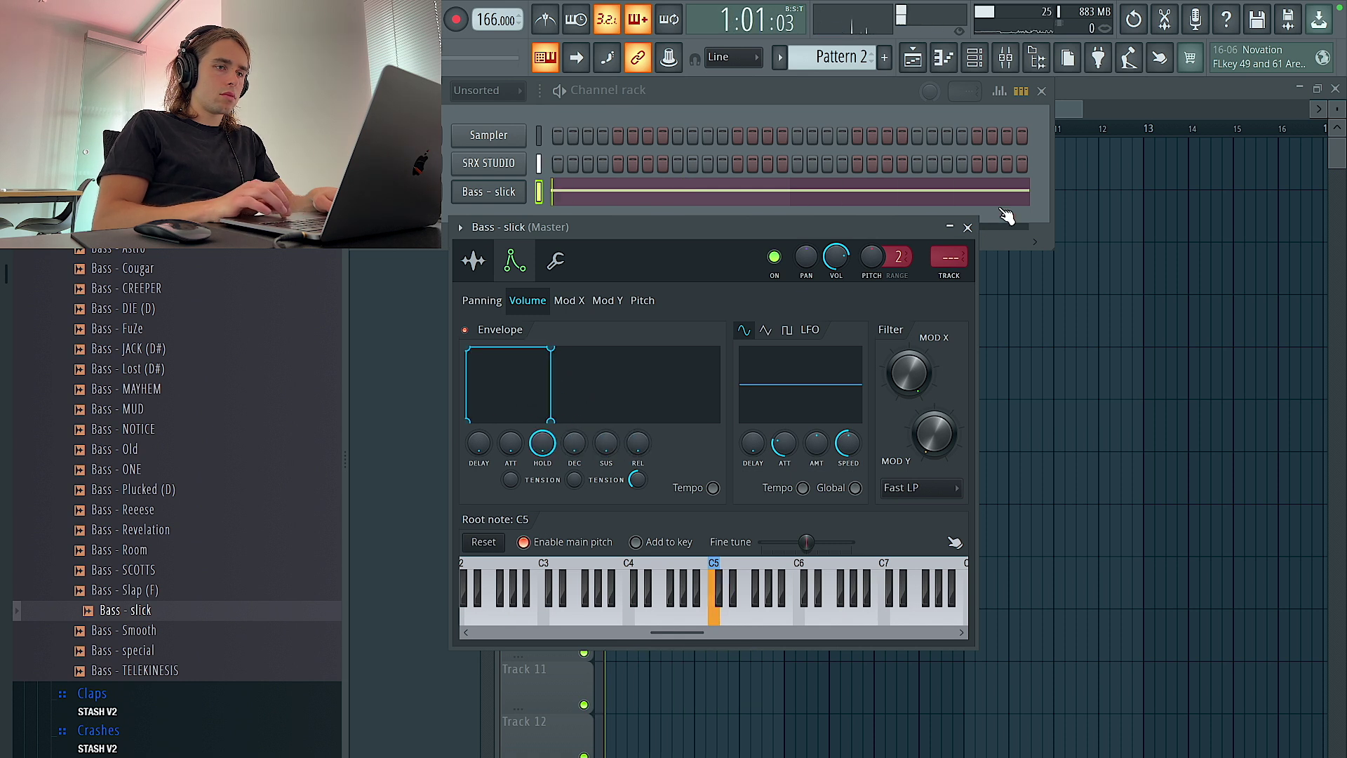
left_click(967, 227)
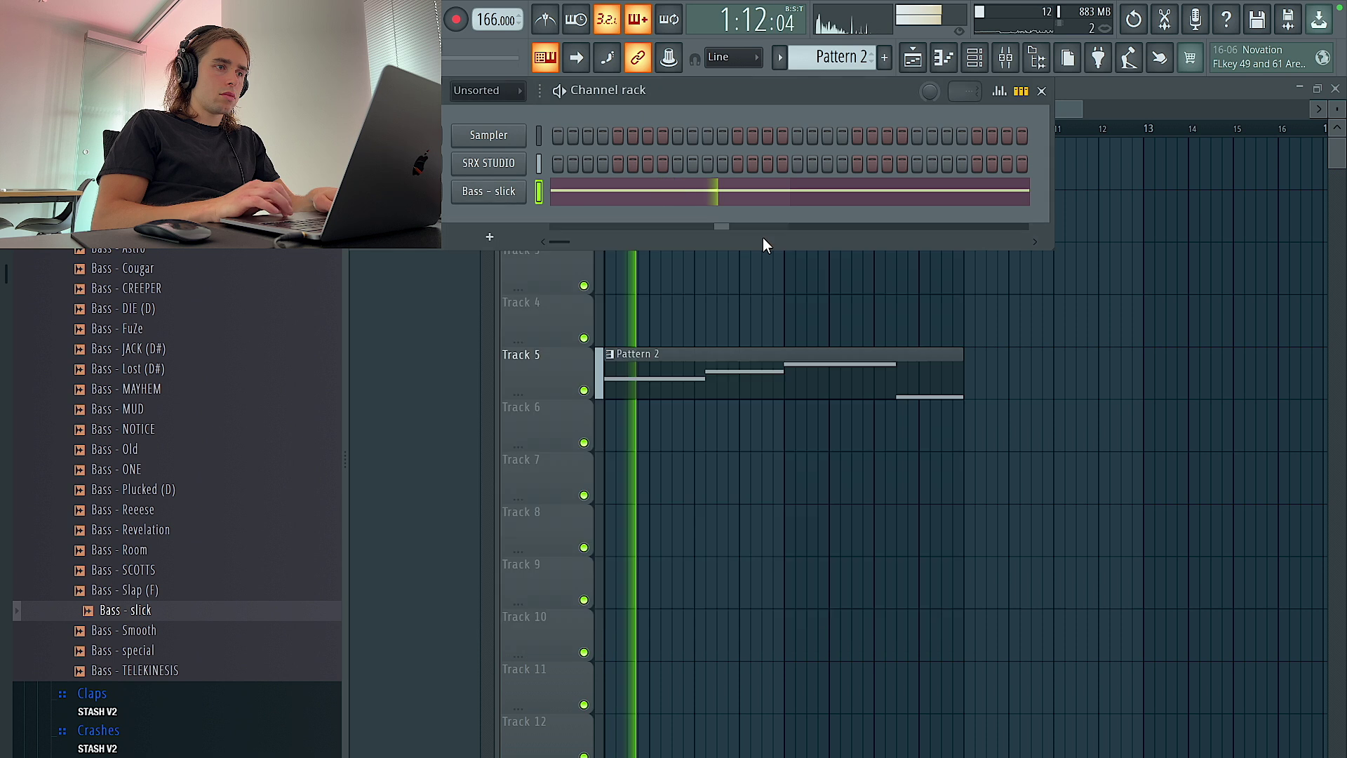
In the Pattern 2 bass line, move the second note to E5 and the third note to A4.
double_click(709, 364)
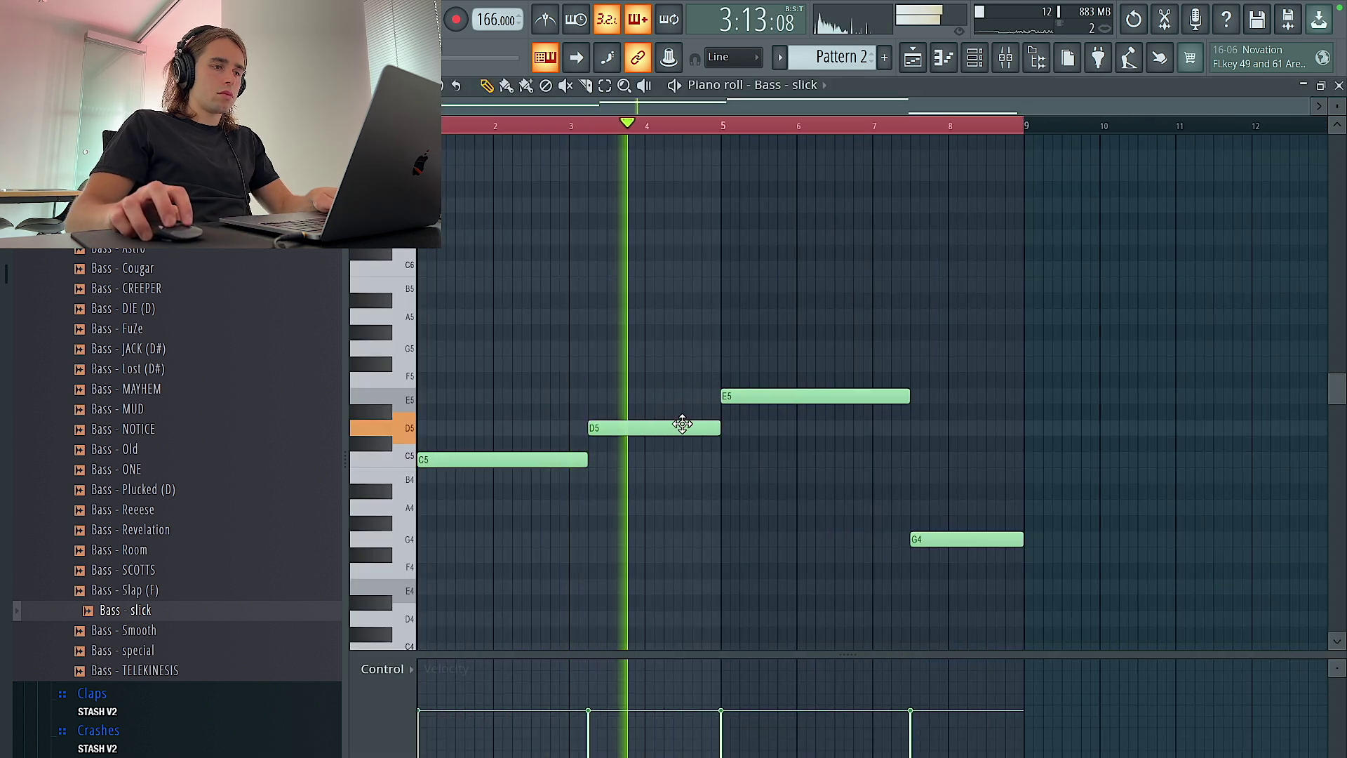
key("space")
left_click_drag(682, 423, 668, 409)
key("space")
left_click_drag(751, 399, 751, 431)
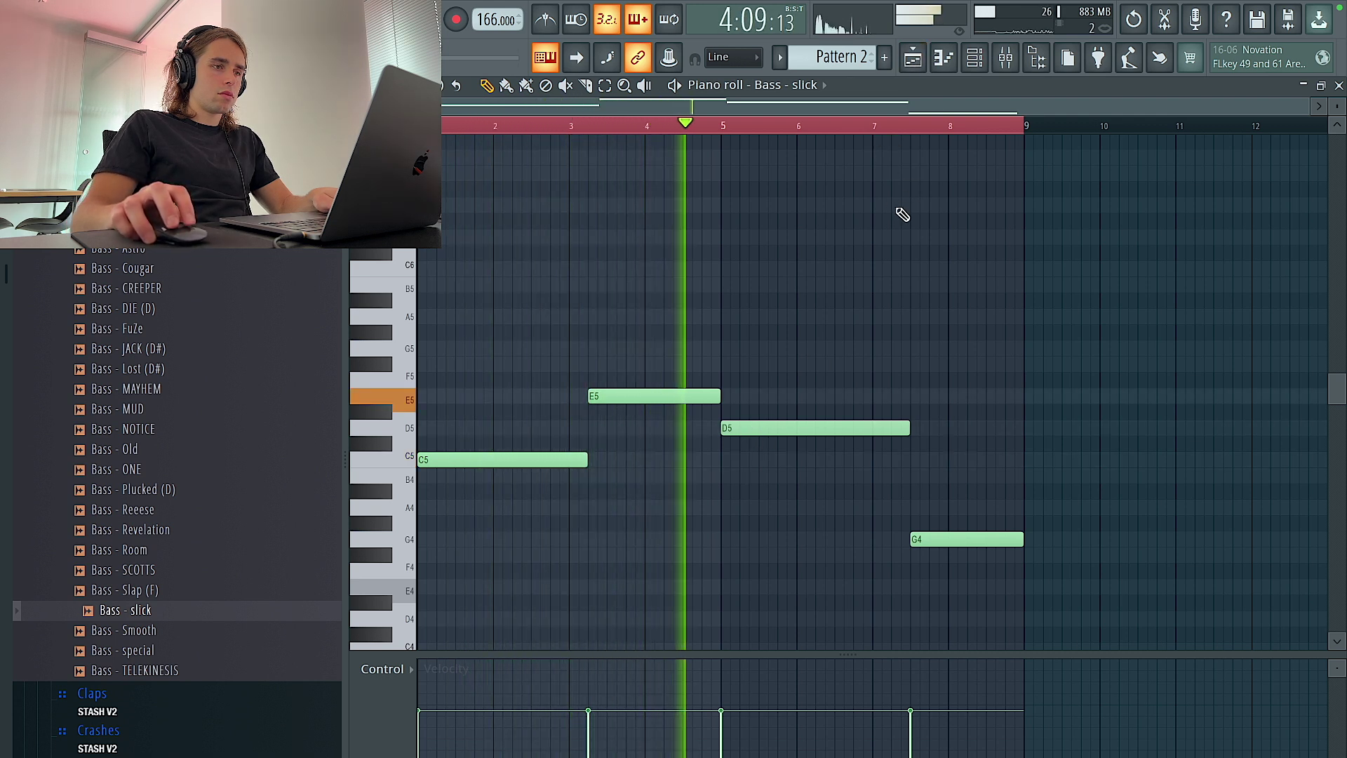
left_click_drag(756, 441, 756, 521)
Return to the playlist, review the Pattern 1 melody in its piano roll and stop playback.
left_click(914, 58)
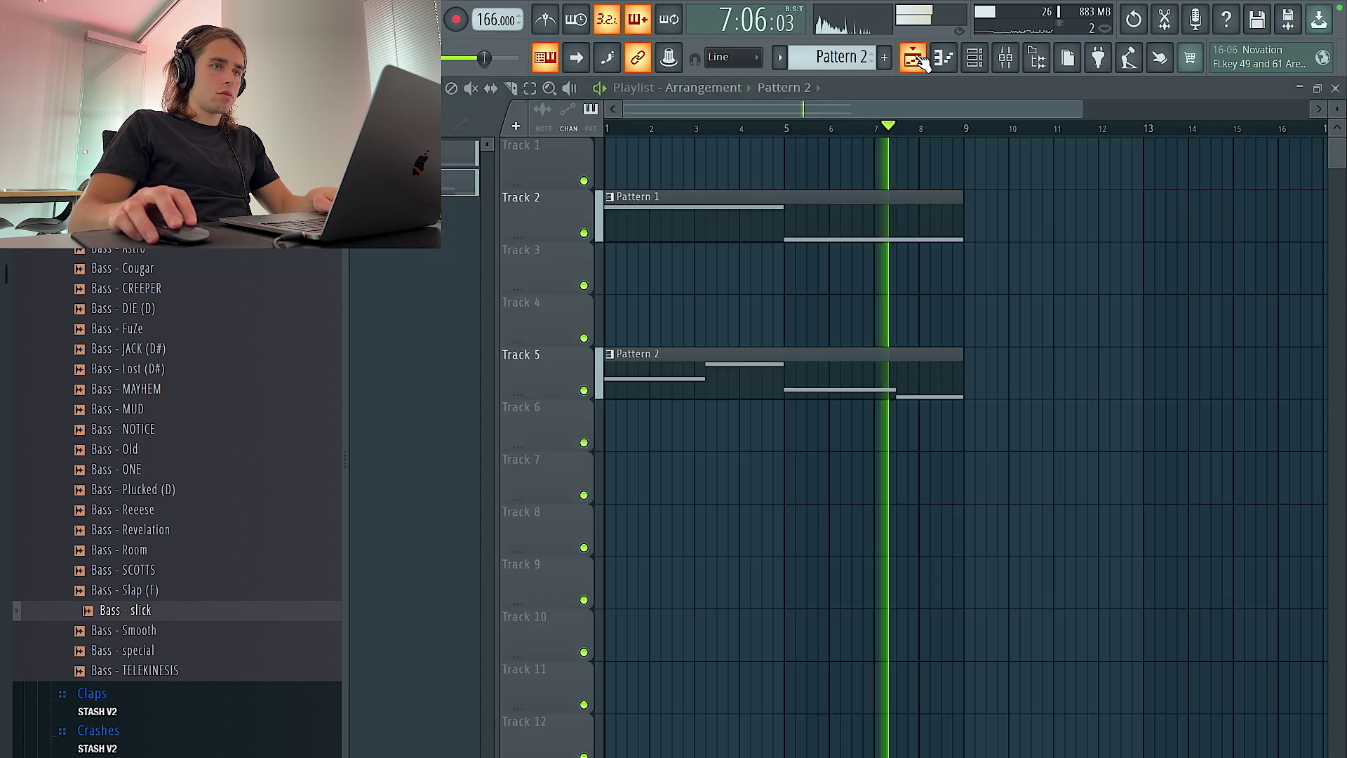
double_click(843, 228)
scroll(796, 334, "left", 5)
scroll(769, 345, "up", 4)
key("space")
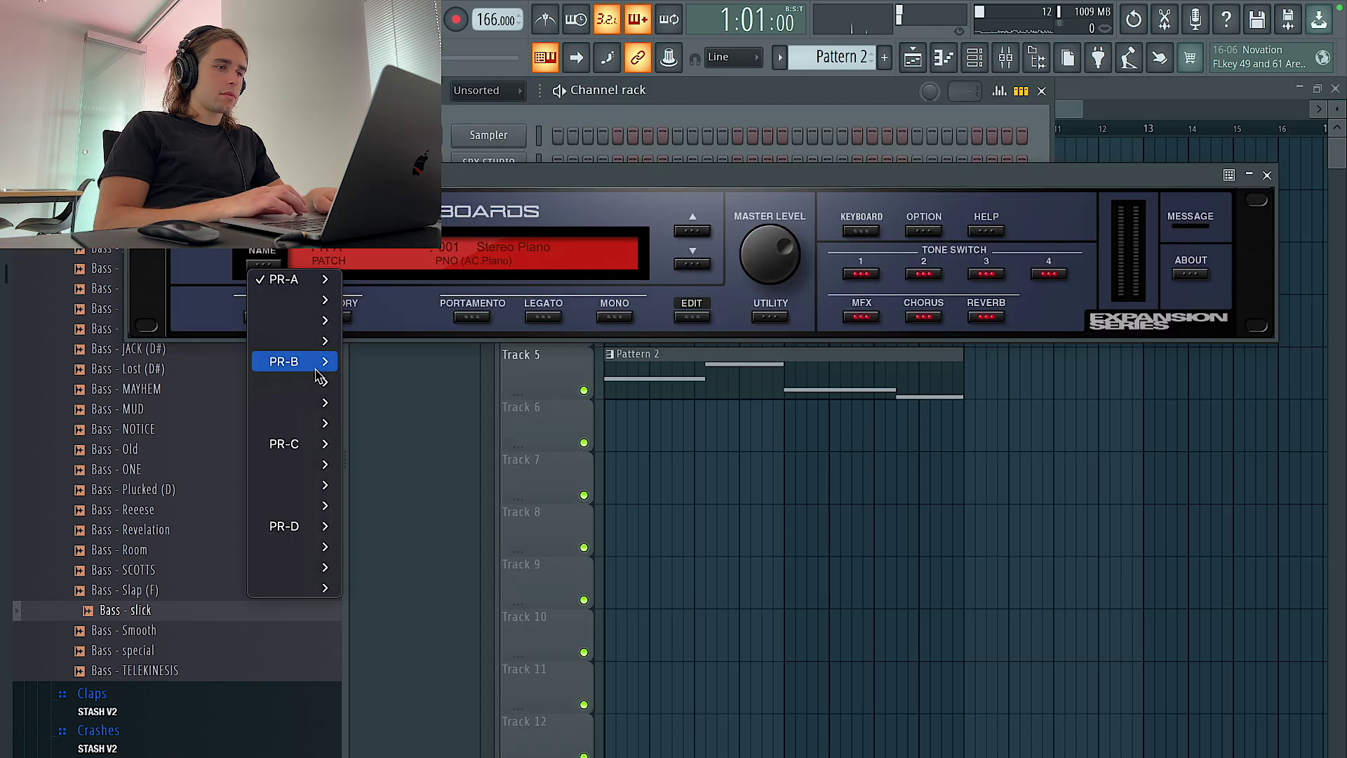
Audition SRX KEYBOARDS electric-piano patches one by one, starting at 015: 80's EP and ending on 023: FlaredTrouzr.
mouse_move(303, 309)
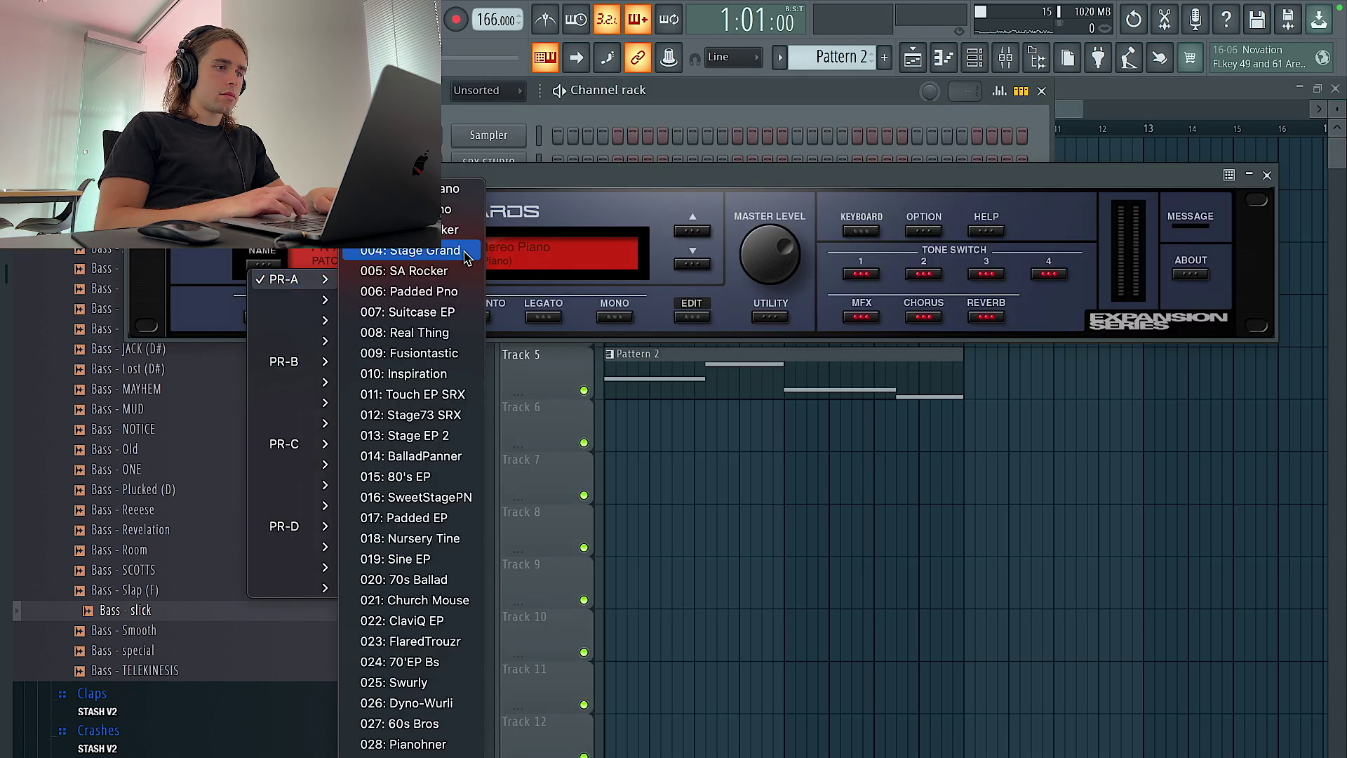
left_click(439, 476)
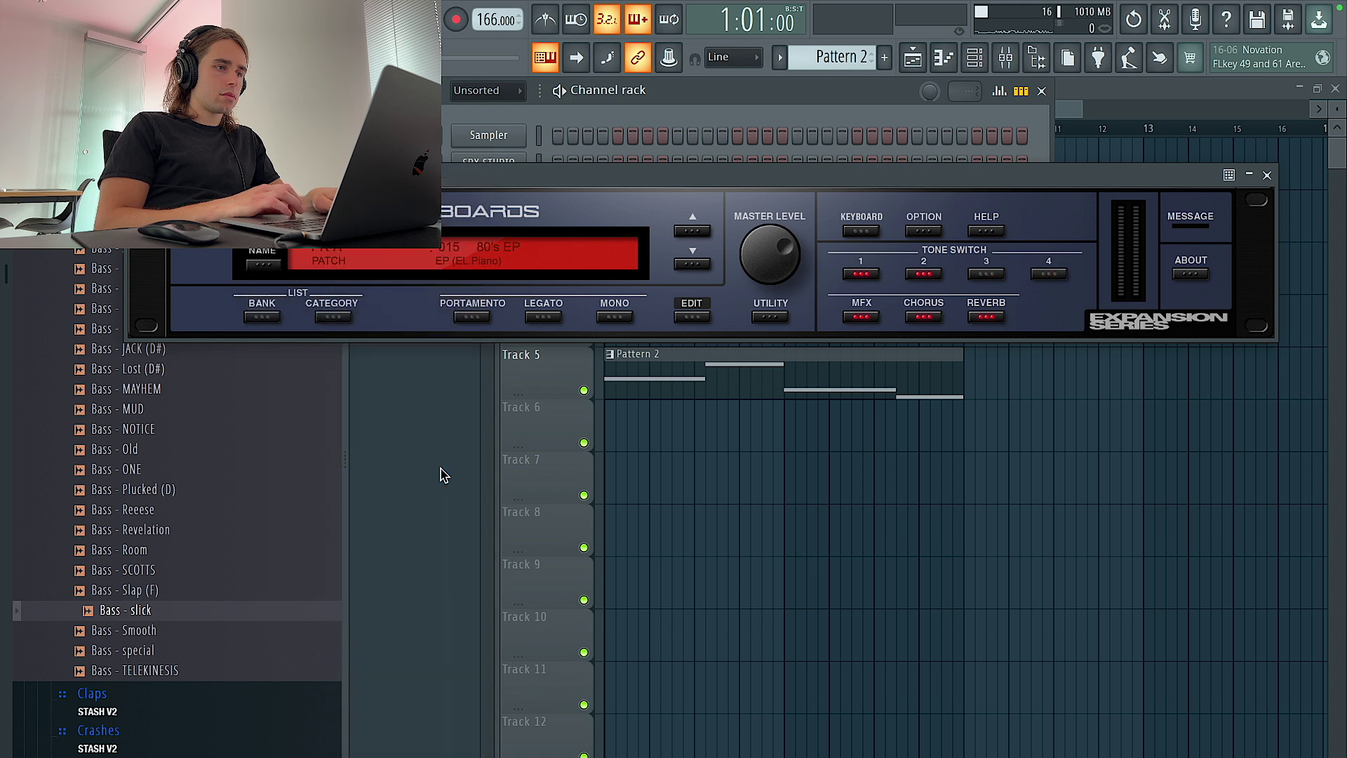
left_click(693, 263)
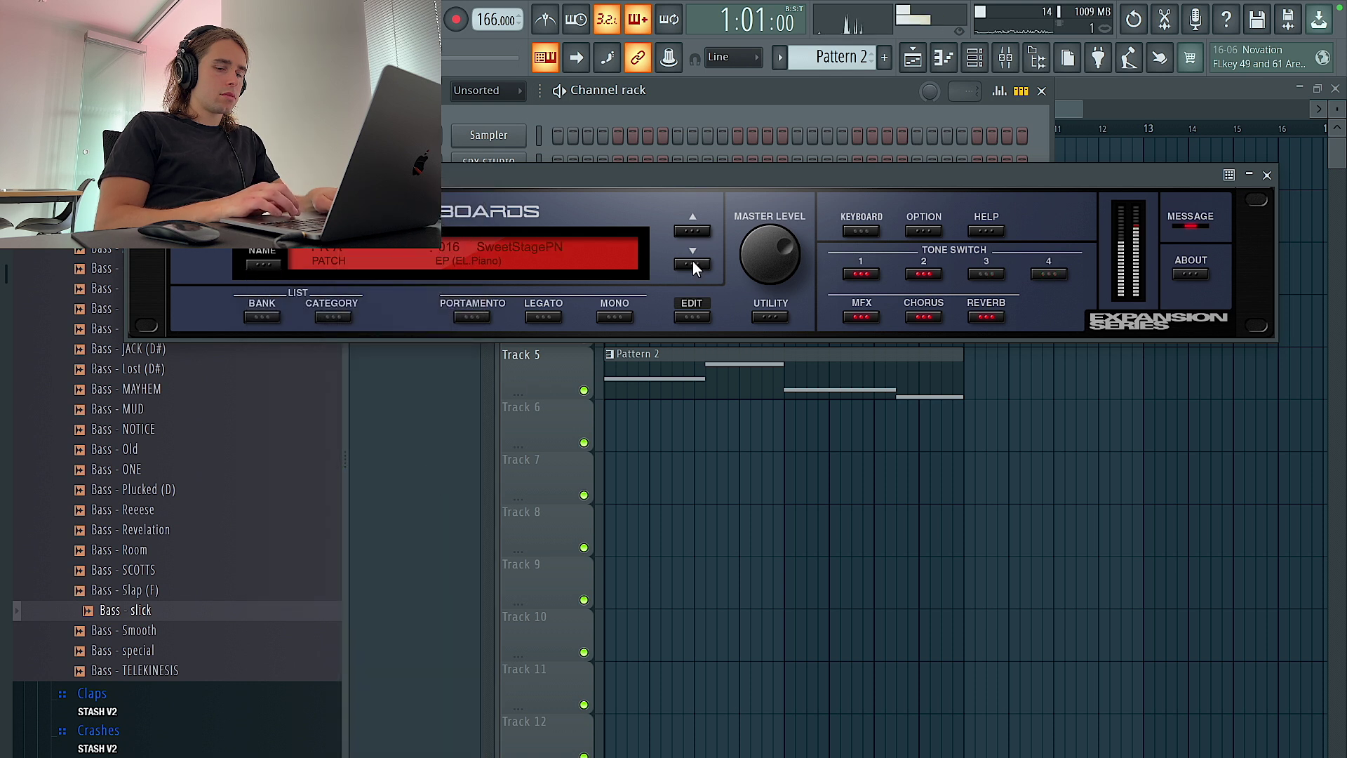
left_click(692, 263)
left_click(692, 263)
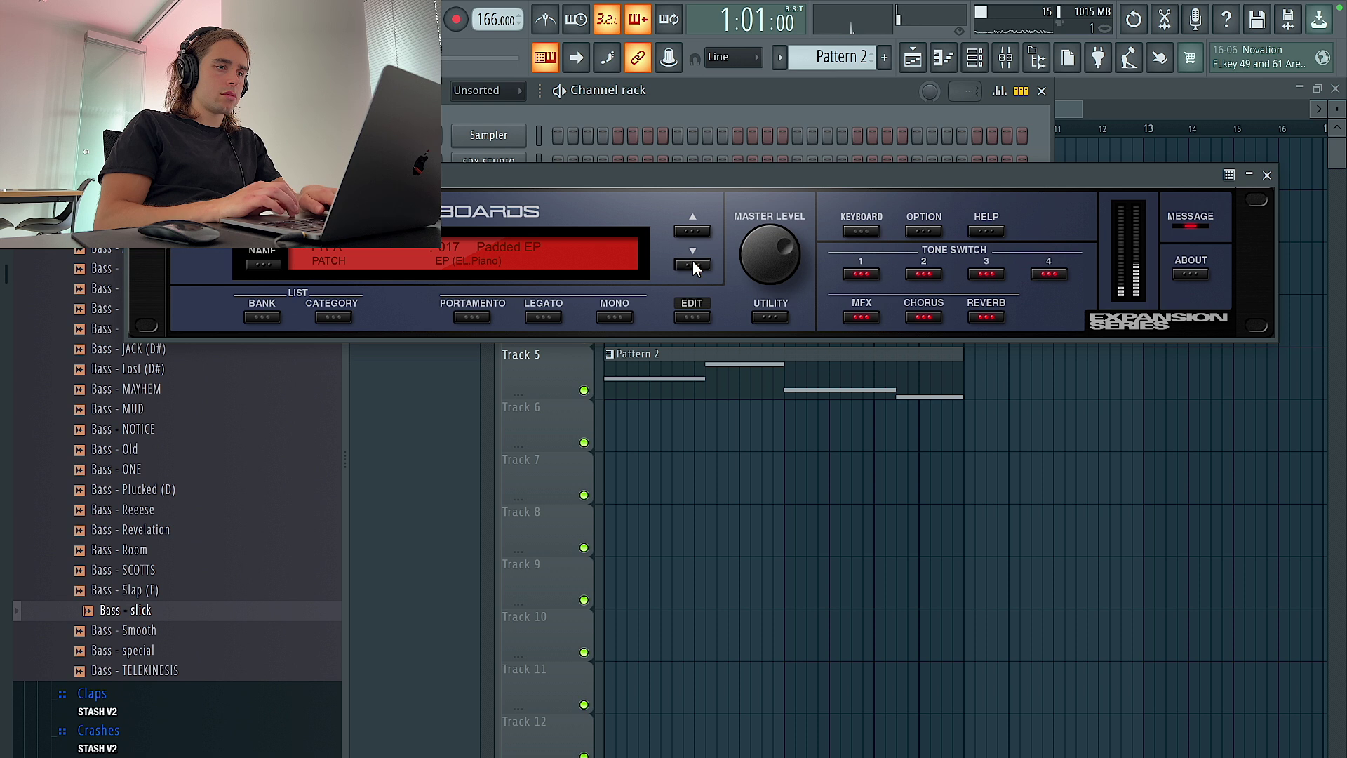
left_click(692, 263)
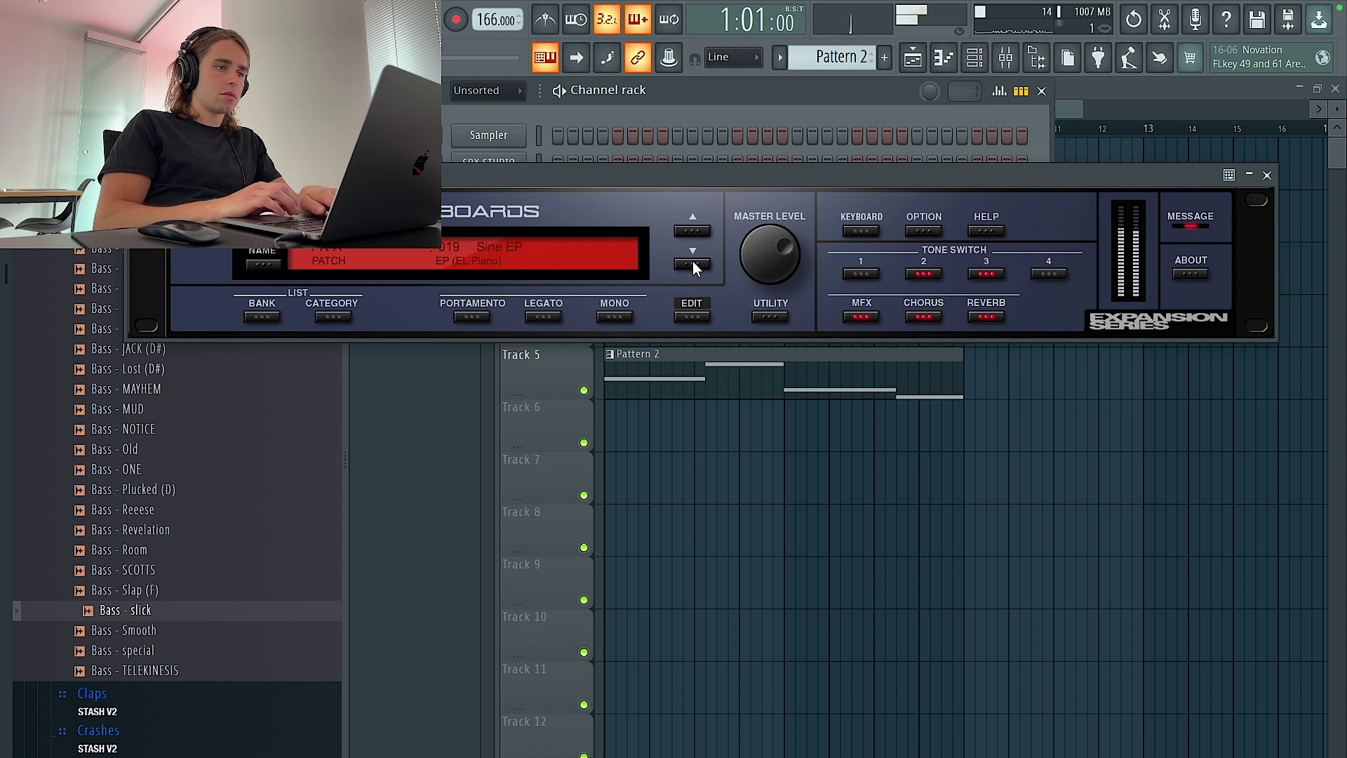
left_click(692, 263)
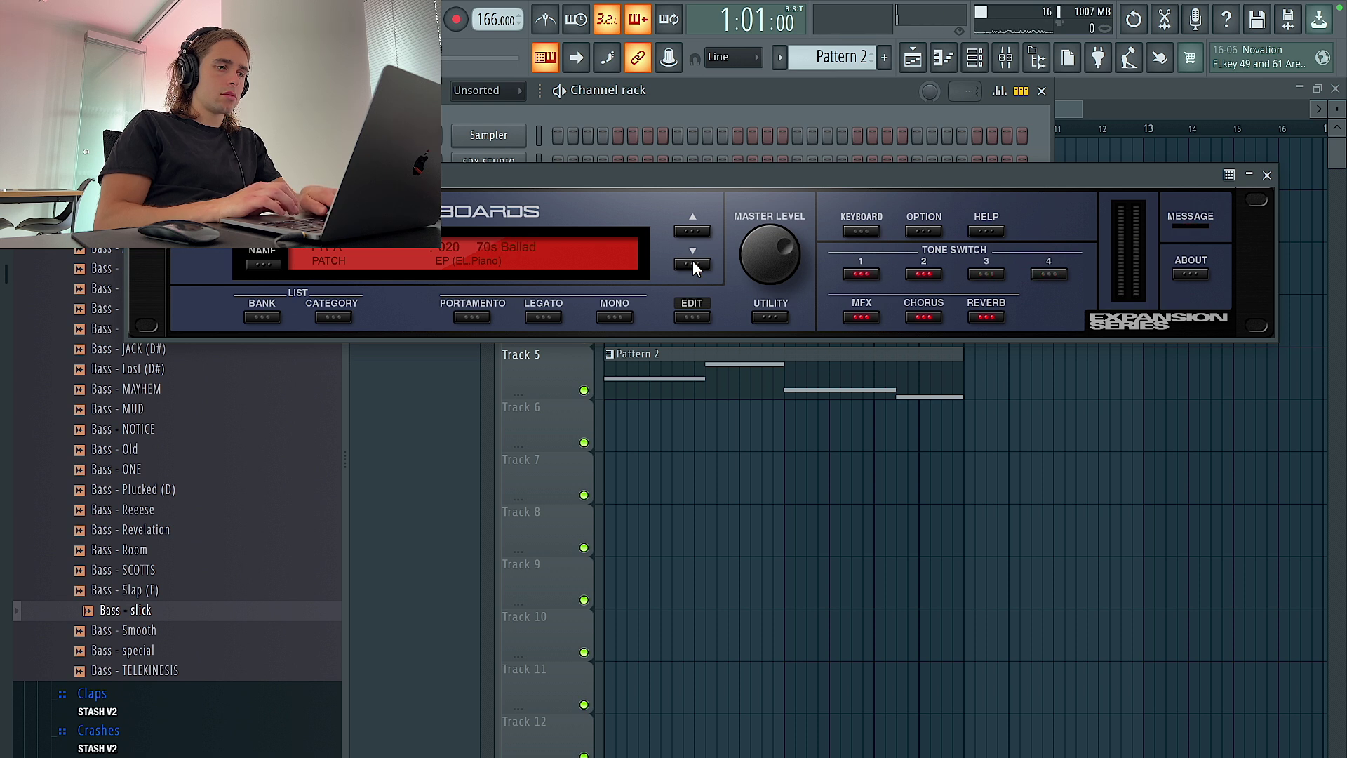
left_click(691, 263)
left_click(691, 263)
left_click(692, 264)
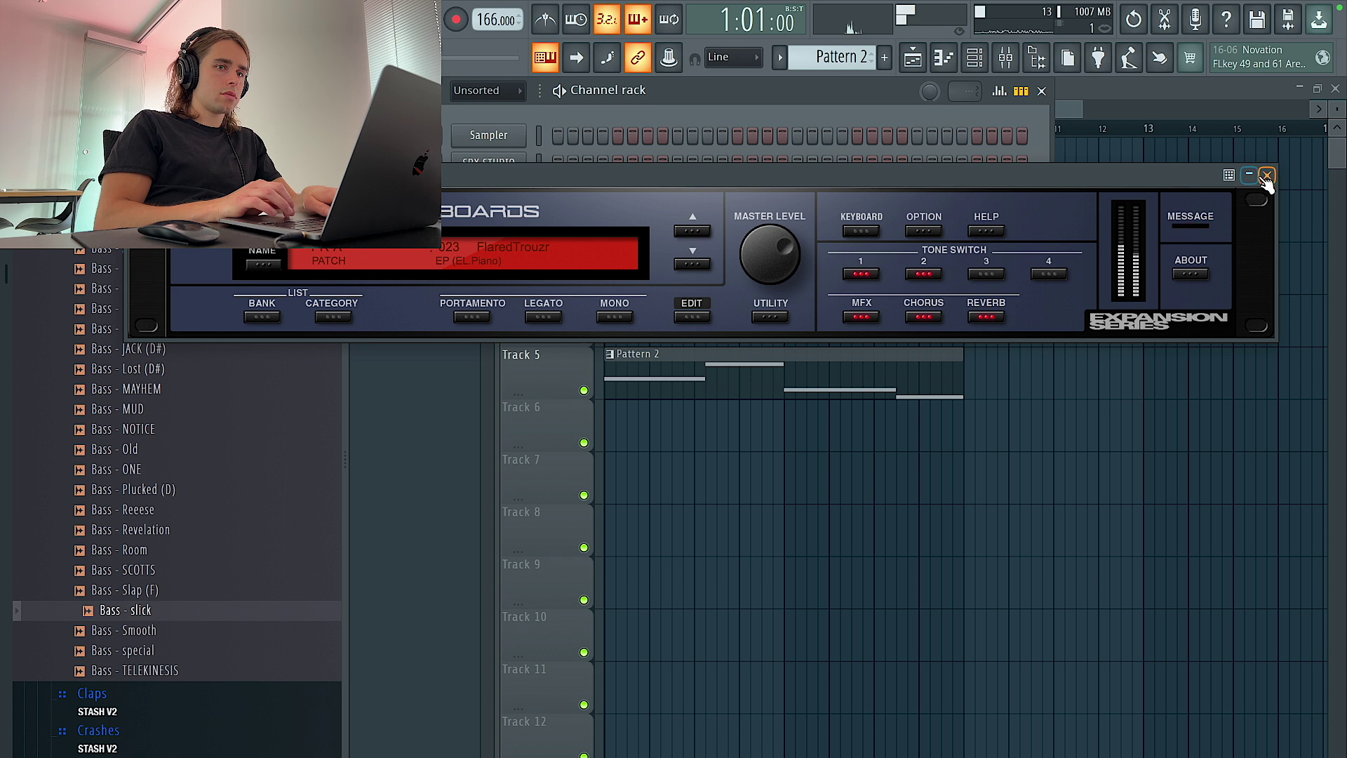
Leave SRX KEYBOARDS, add an Augmented GRAND PIANO channel and close its plugin window.
left_click(496, 213)
left_click(481, 269)
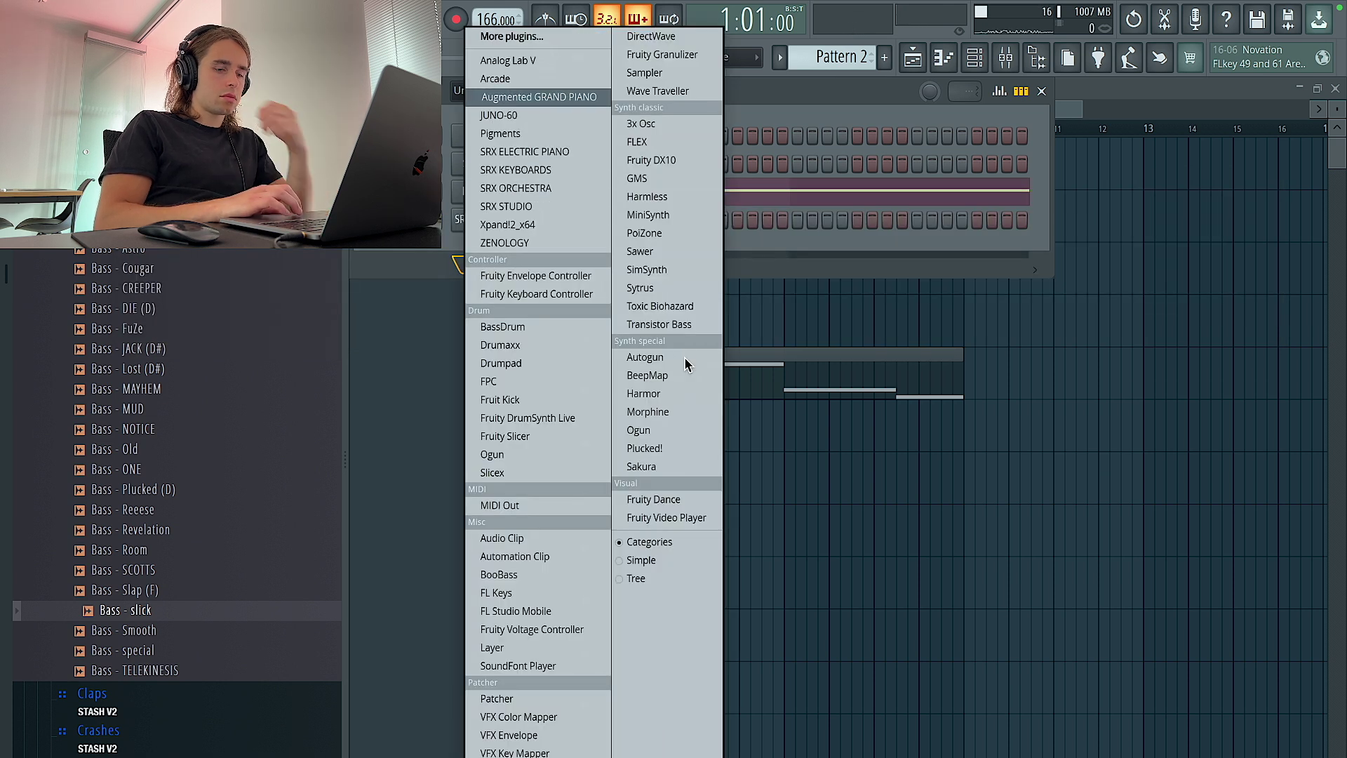
key("Return")
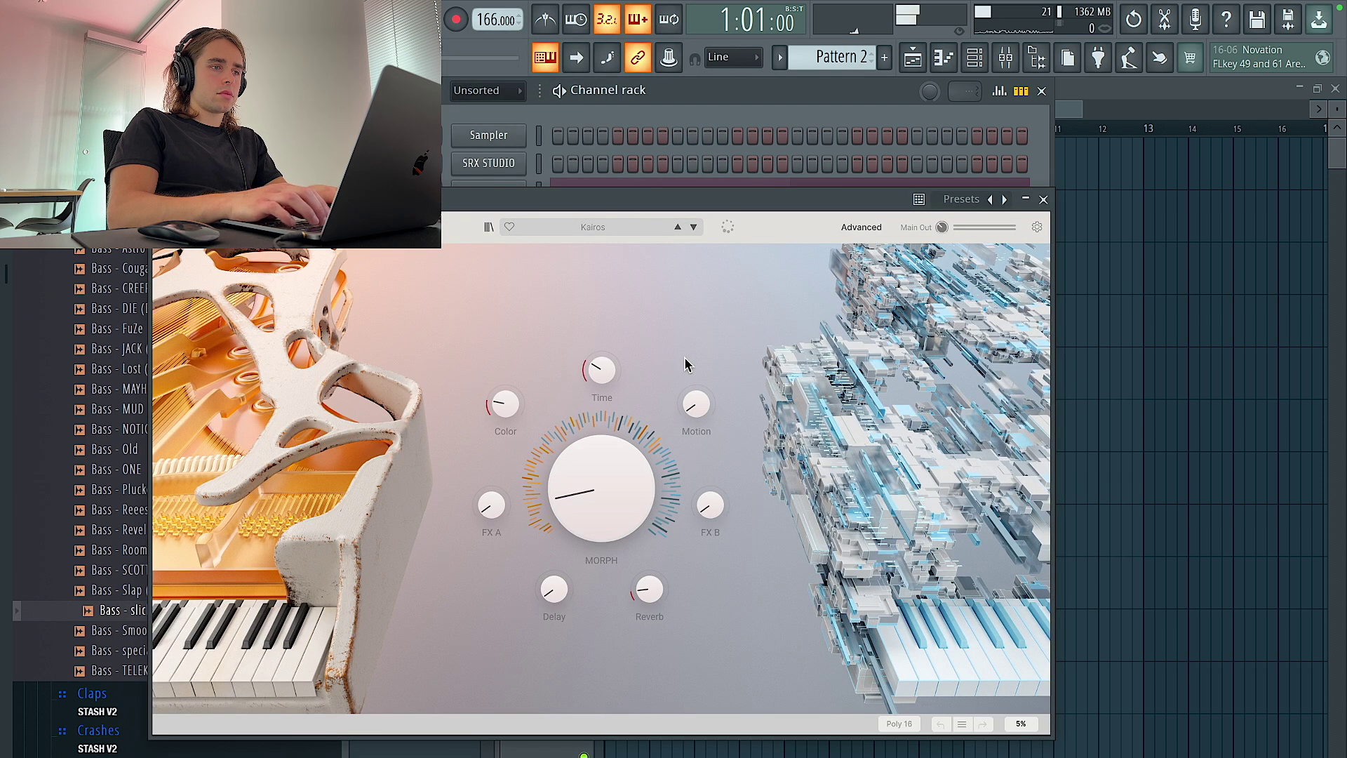
left_click(1043, 200)
Raise both SRX STUDIO notes in Pattern 1 to E6 and return to the playlist.
right_click(640, 426)
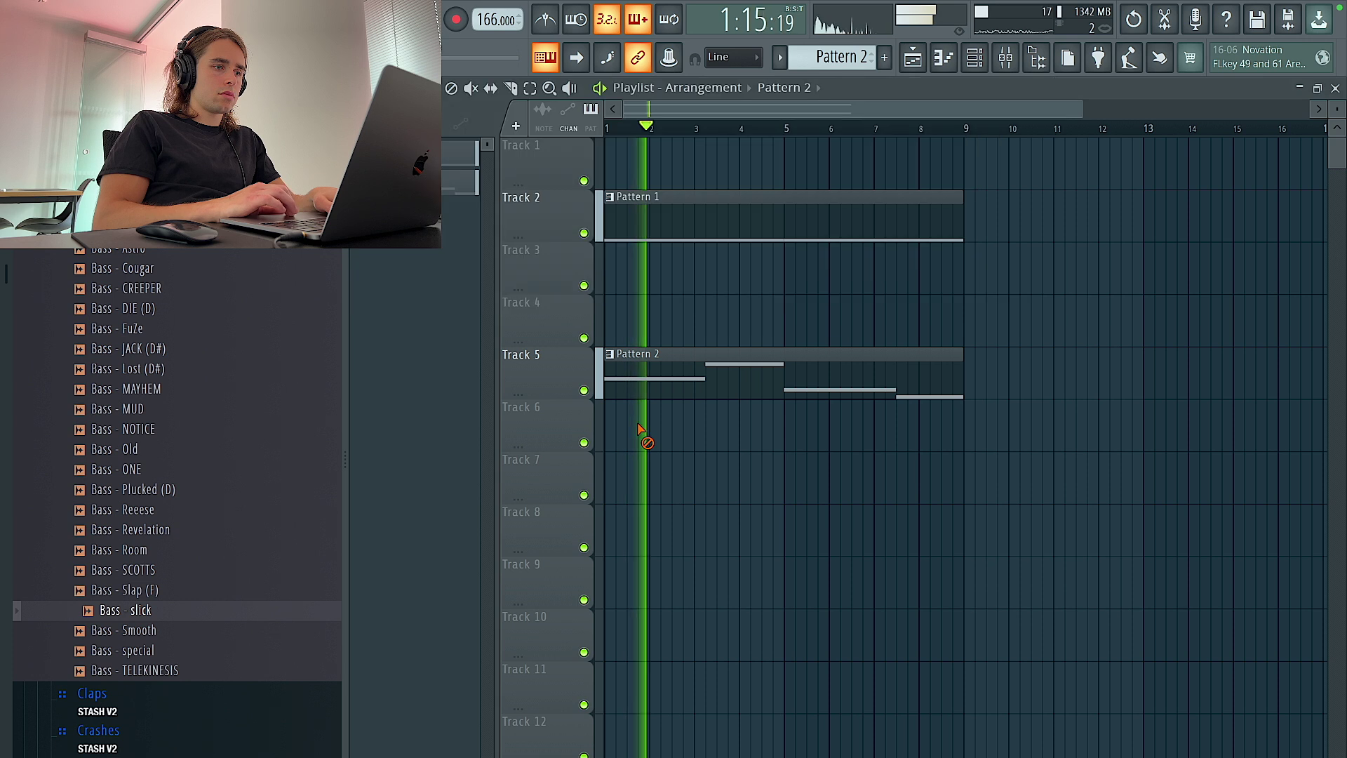
double_click(658, 235)
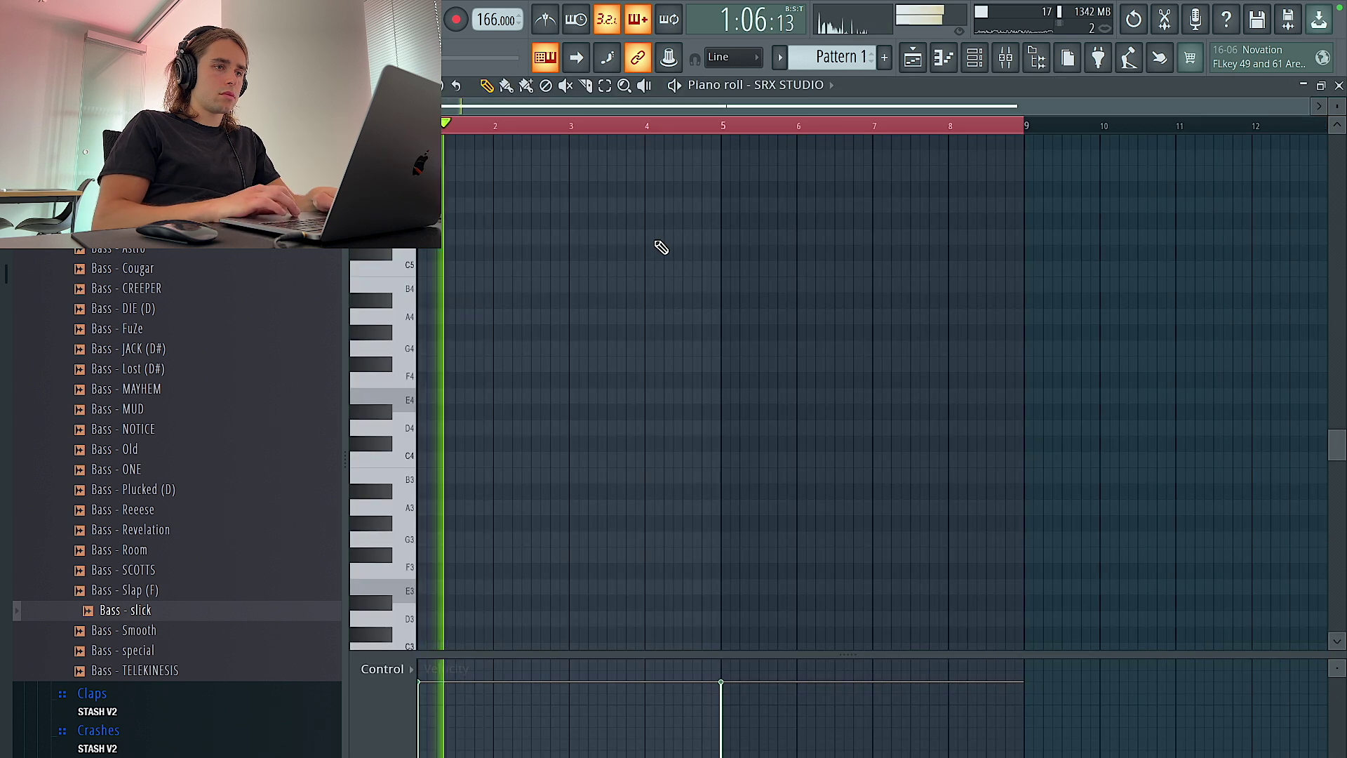
scroll(656, 242, "up", 2)
scroll(660, 247, "up", 3)
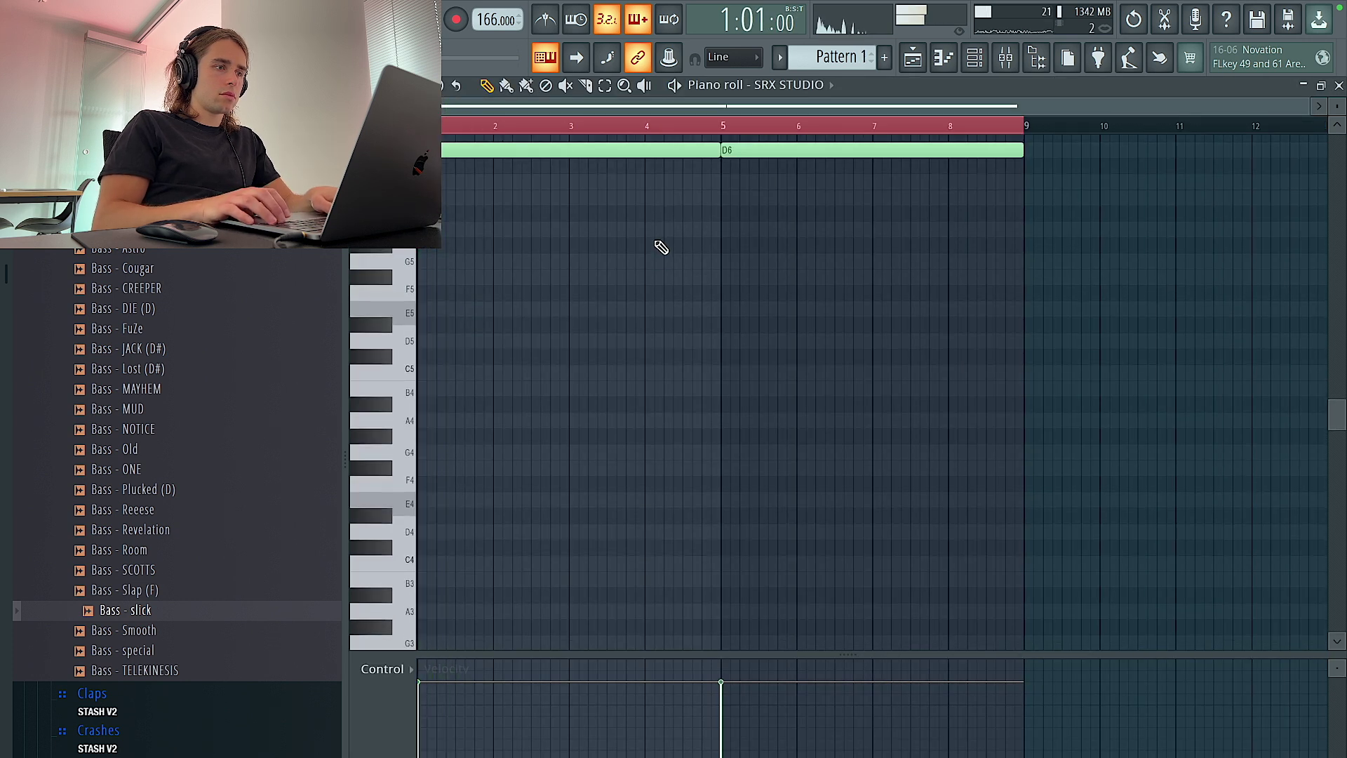
scroll(661, 246, "up", 4)
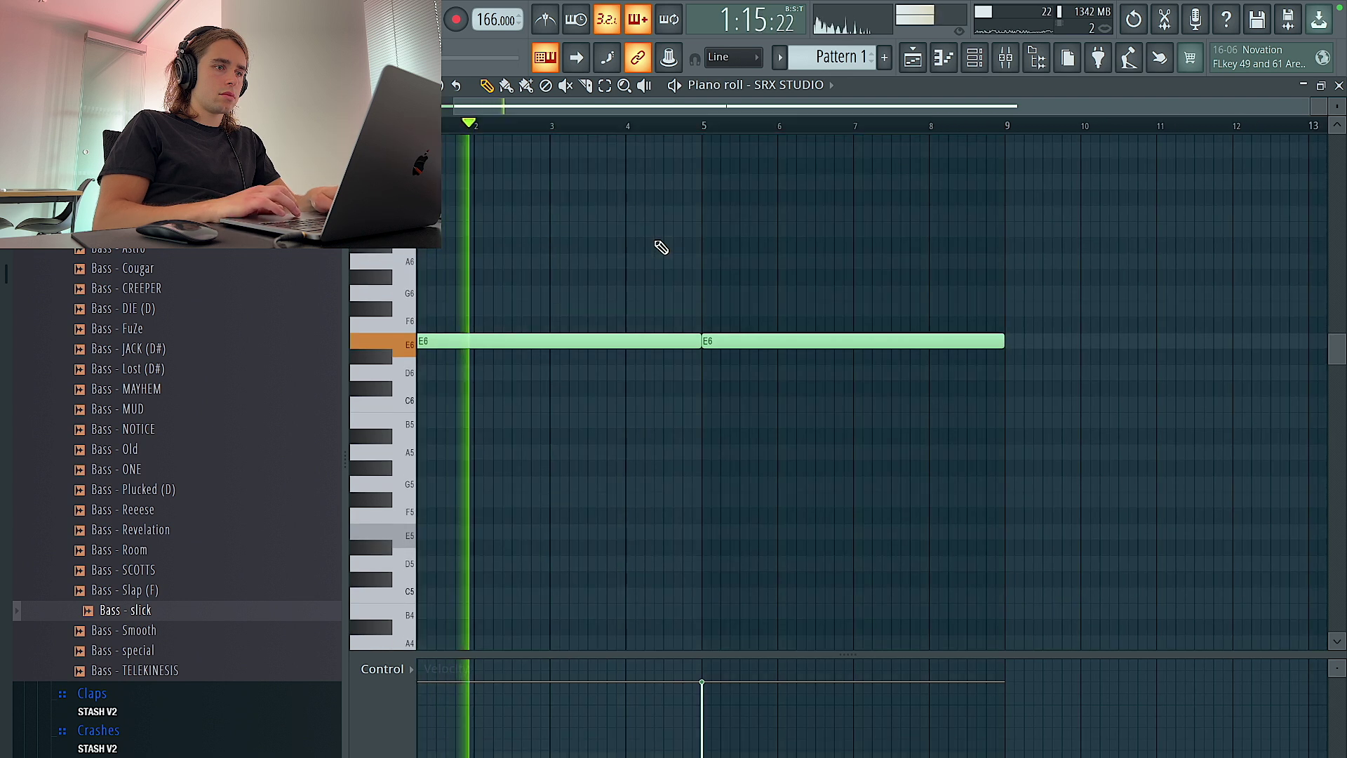
left_click(940, 59)
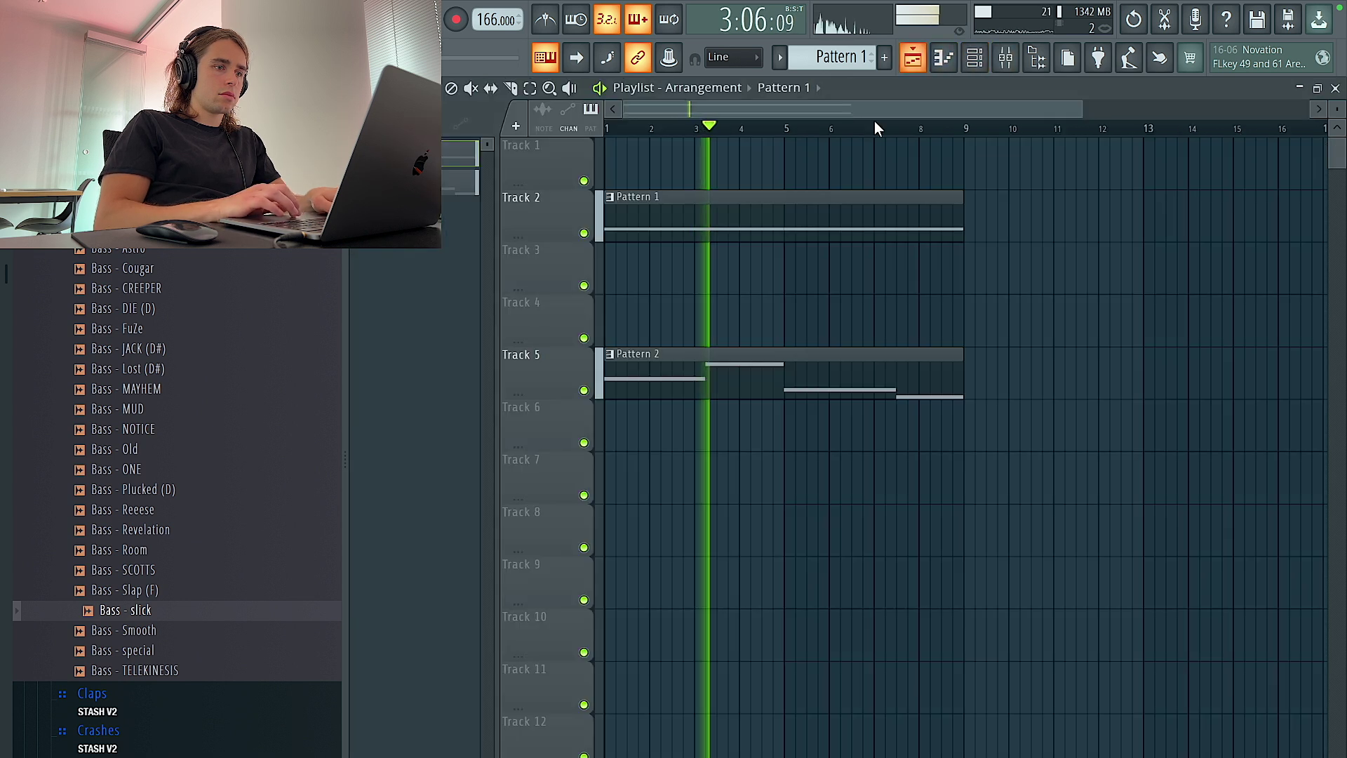
Move the third note of the Pattern 2 bass line to B4, and mute Track 5 in the playlist.
double_click(604, 392)
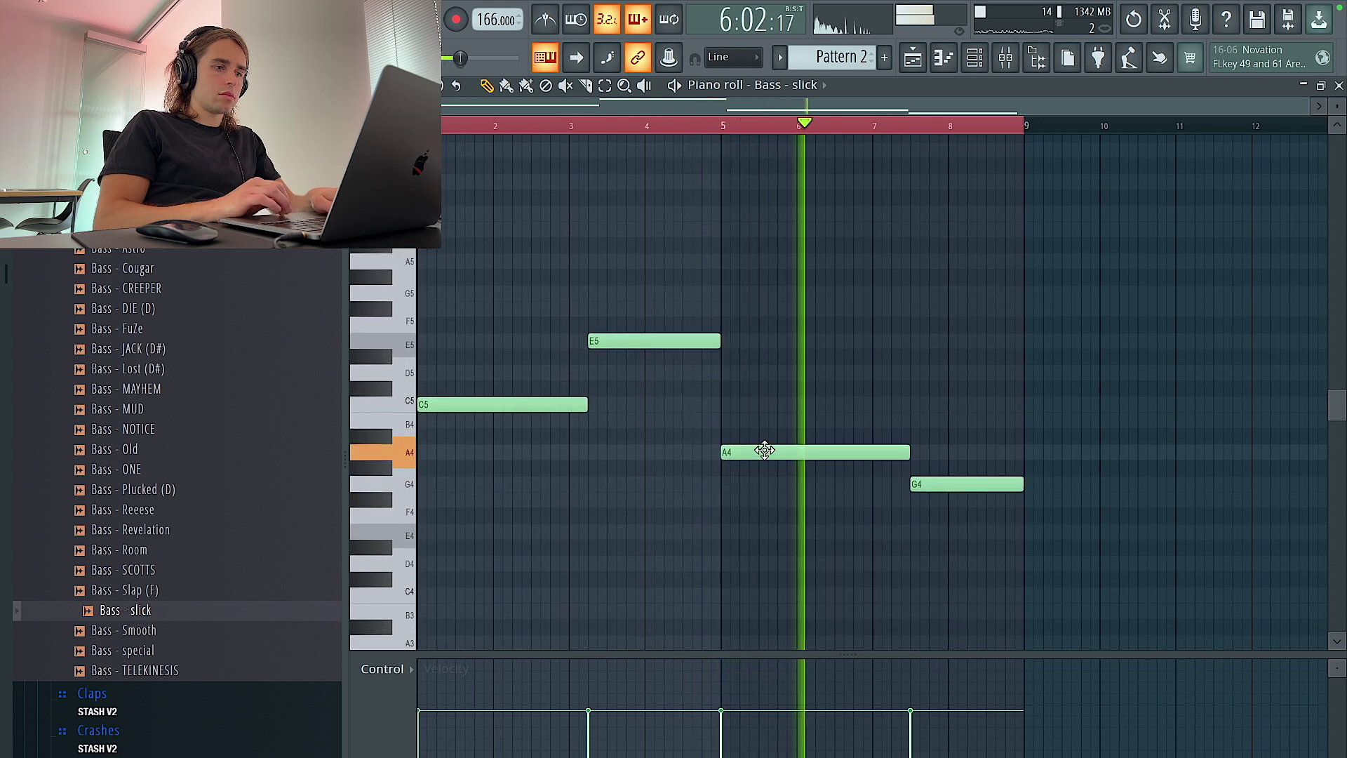
key("space")
left_click_drag(761, 451, 764, 388)
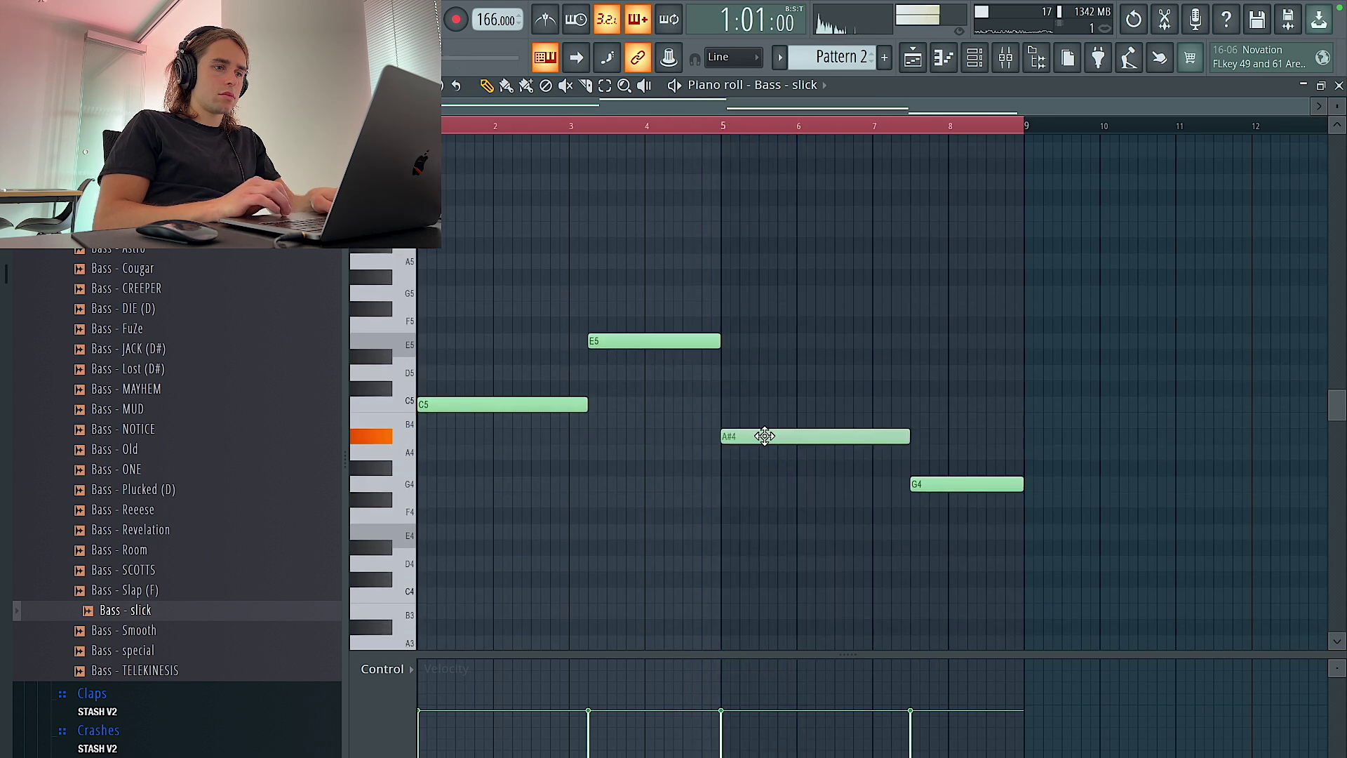
left_click(975, 65)
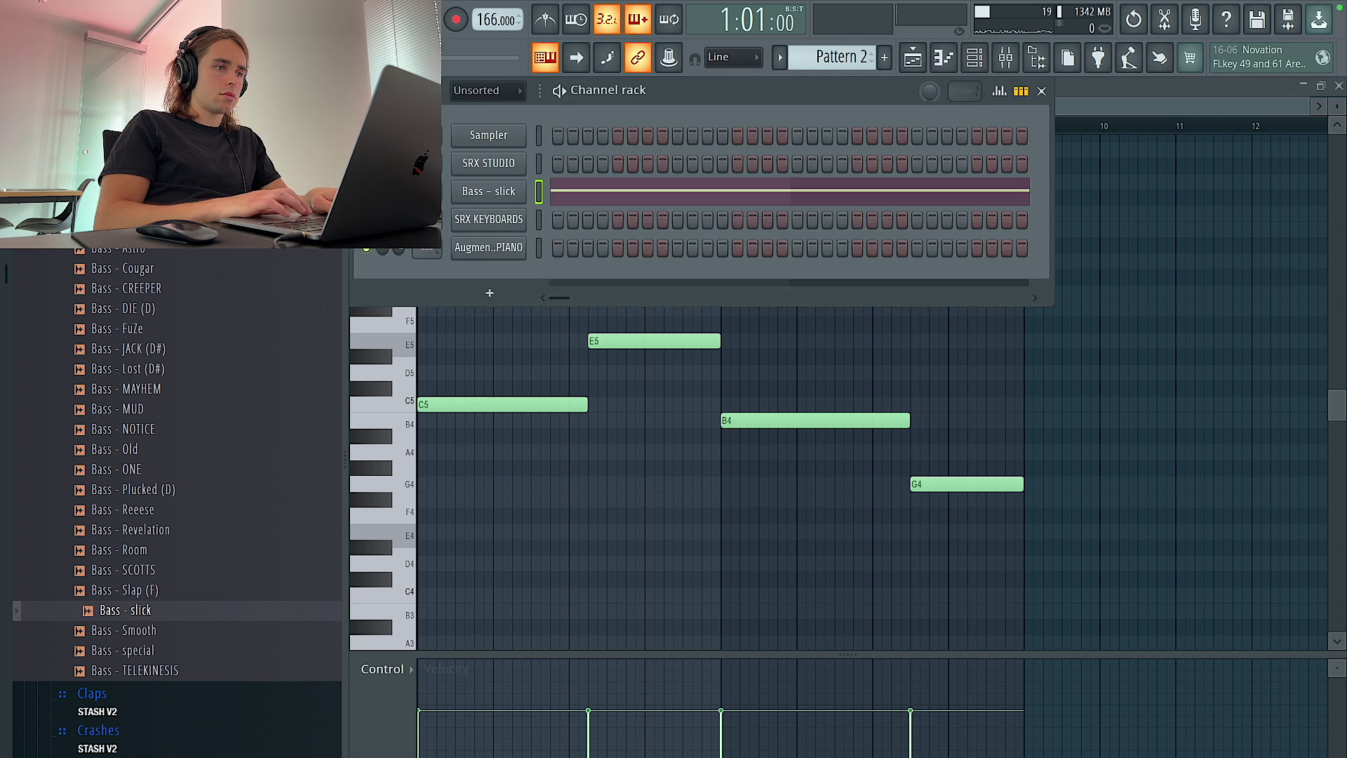
left_click(913, 60)
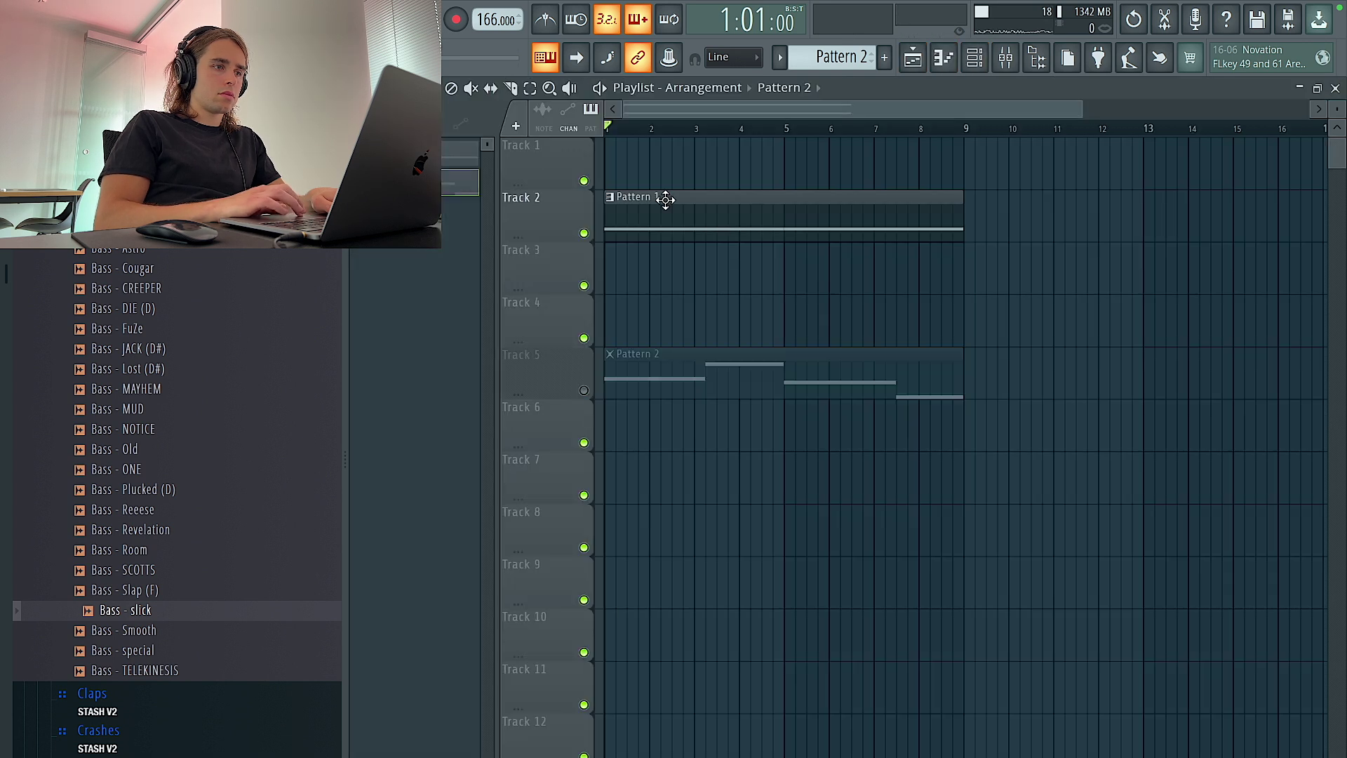
Place an E5, A5, E5, D5 phrase for Augmented GRAND PIANO in Pattern 1, starting at bar 1.
left_click(975, 60)
right_click(488, 248)
left_click(561, 244)
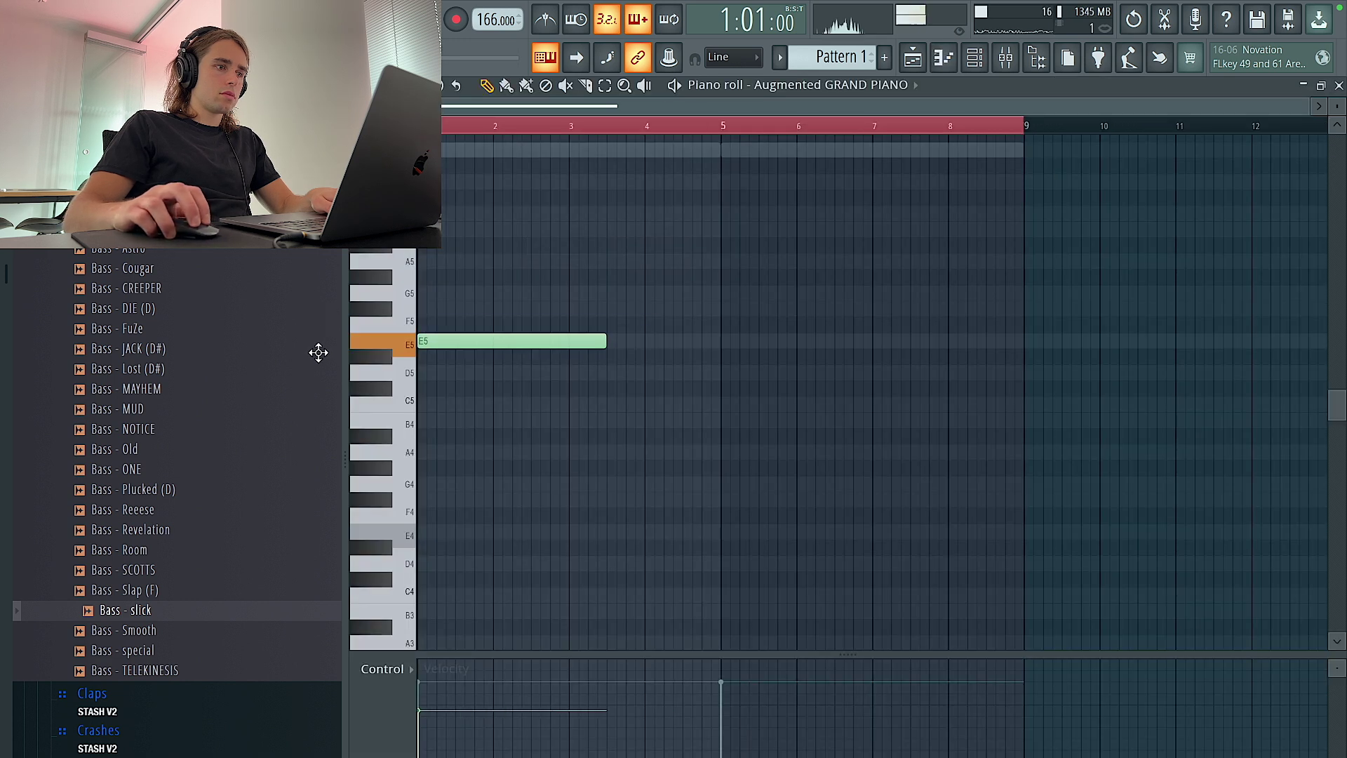
left_click(461, 261)
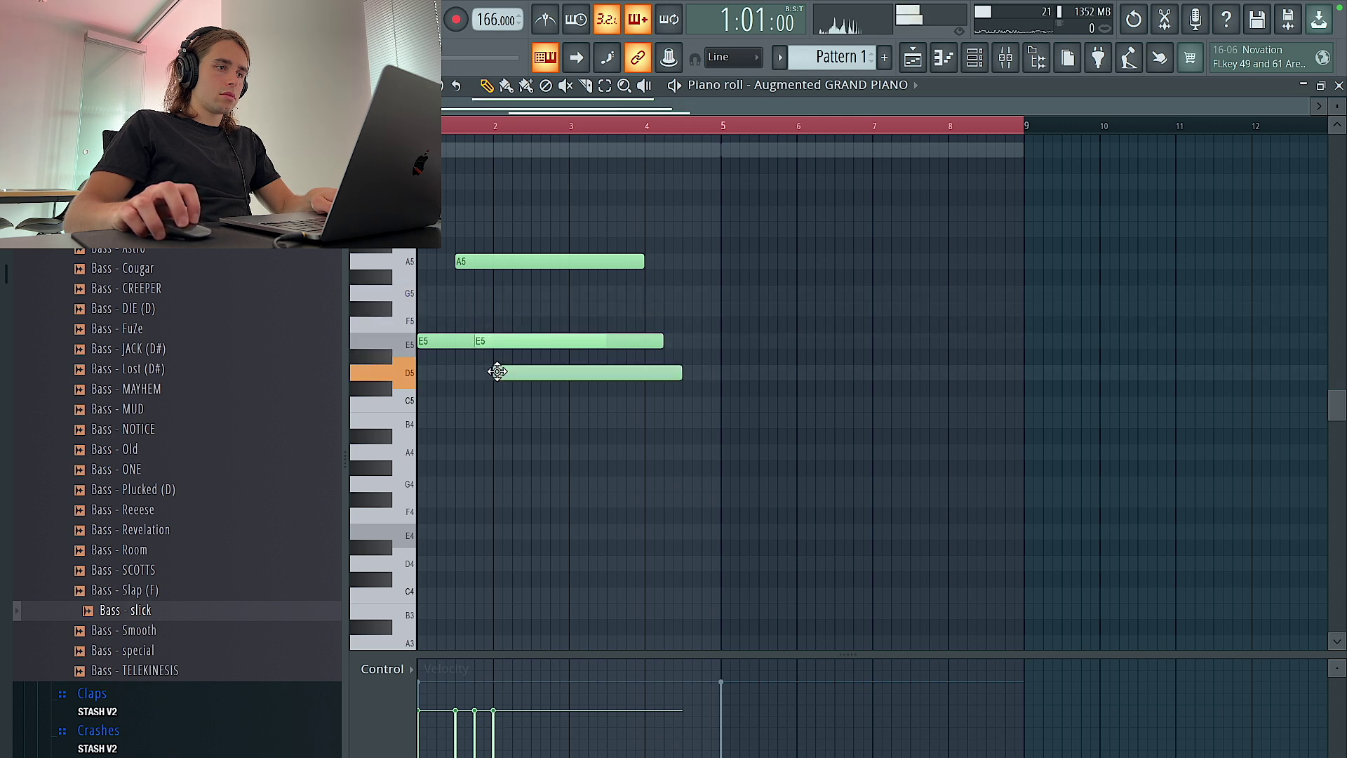
Respace the piano phrase so the second E5 starts at bar 2 and the D5 halfway through bar 2.
left_click_drag(556, 411, 491, 199)
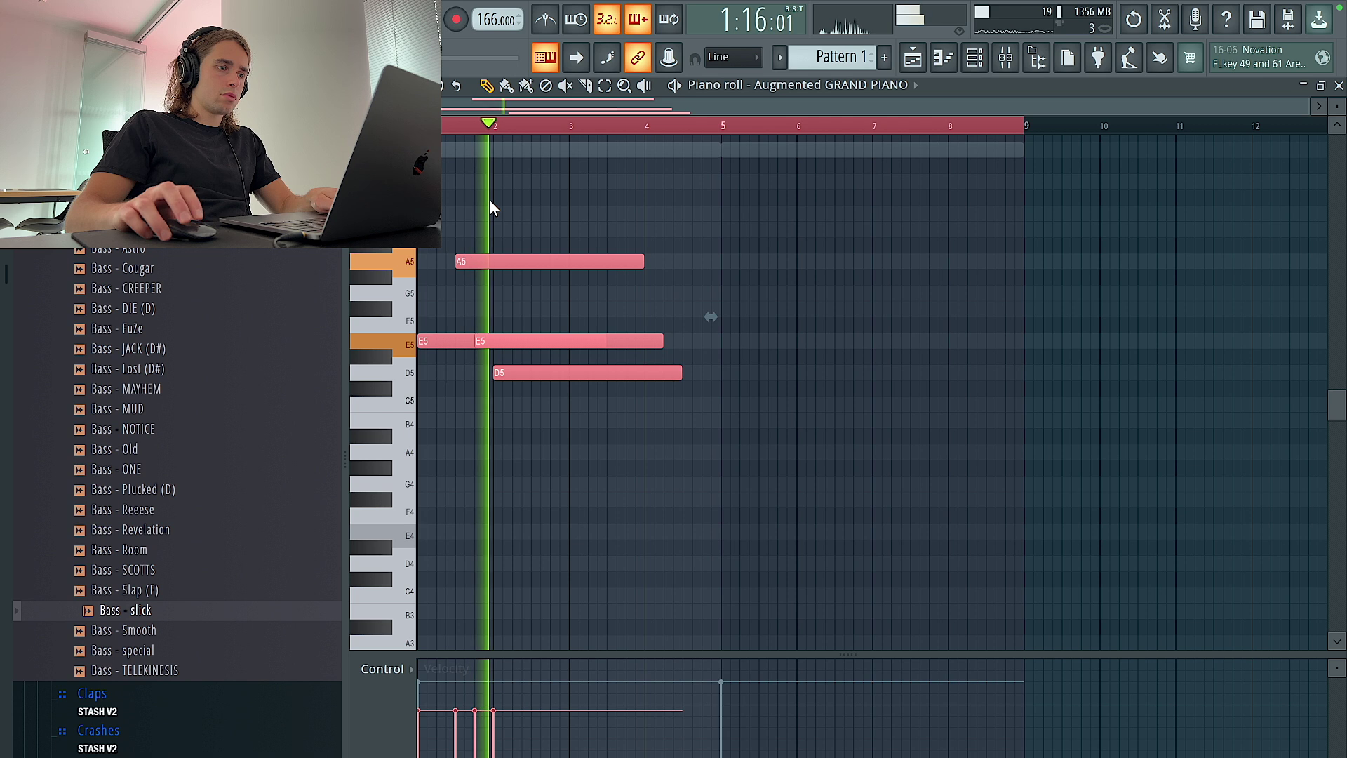
key("space")
scroll(432, 351, "up", 3)
right_click(532, 410)
left_click_drag(597, 338, 653, 340)
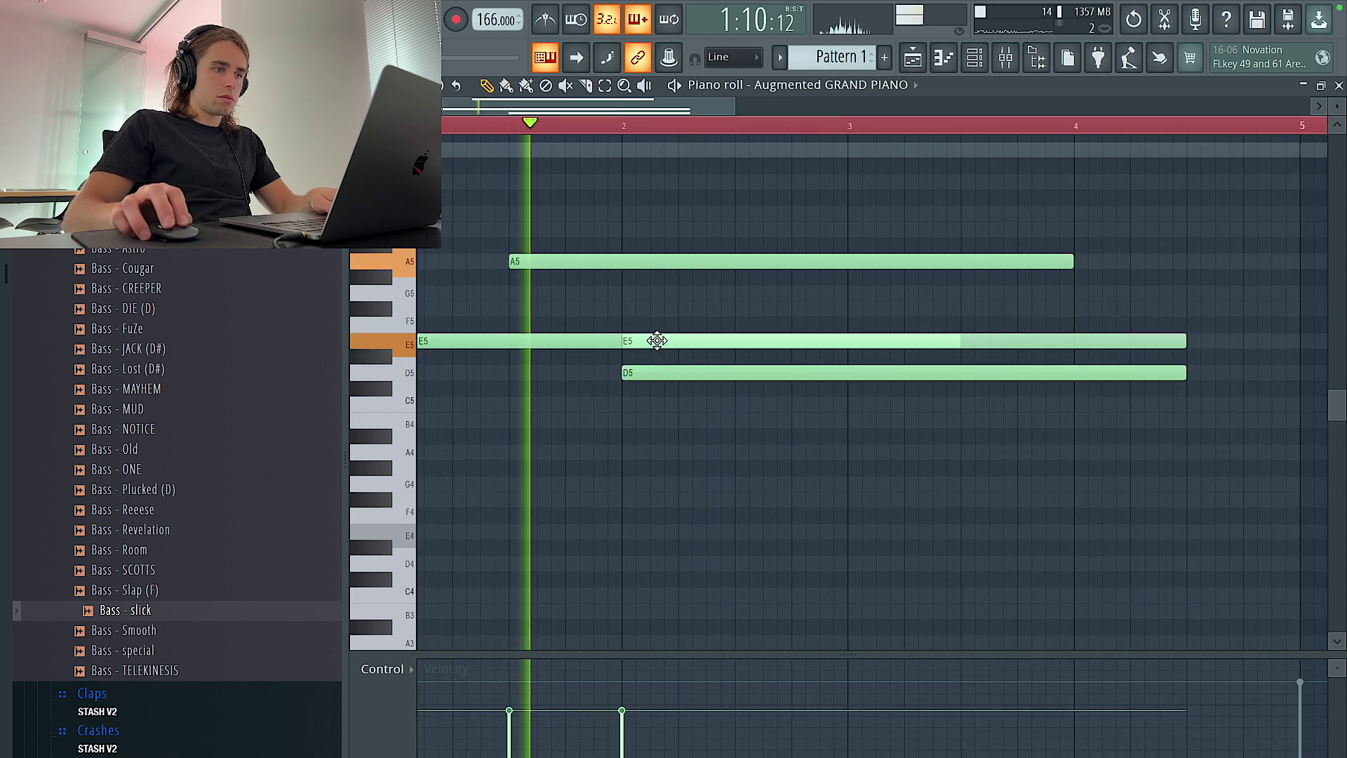
key("space")
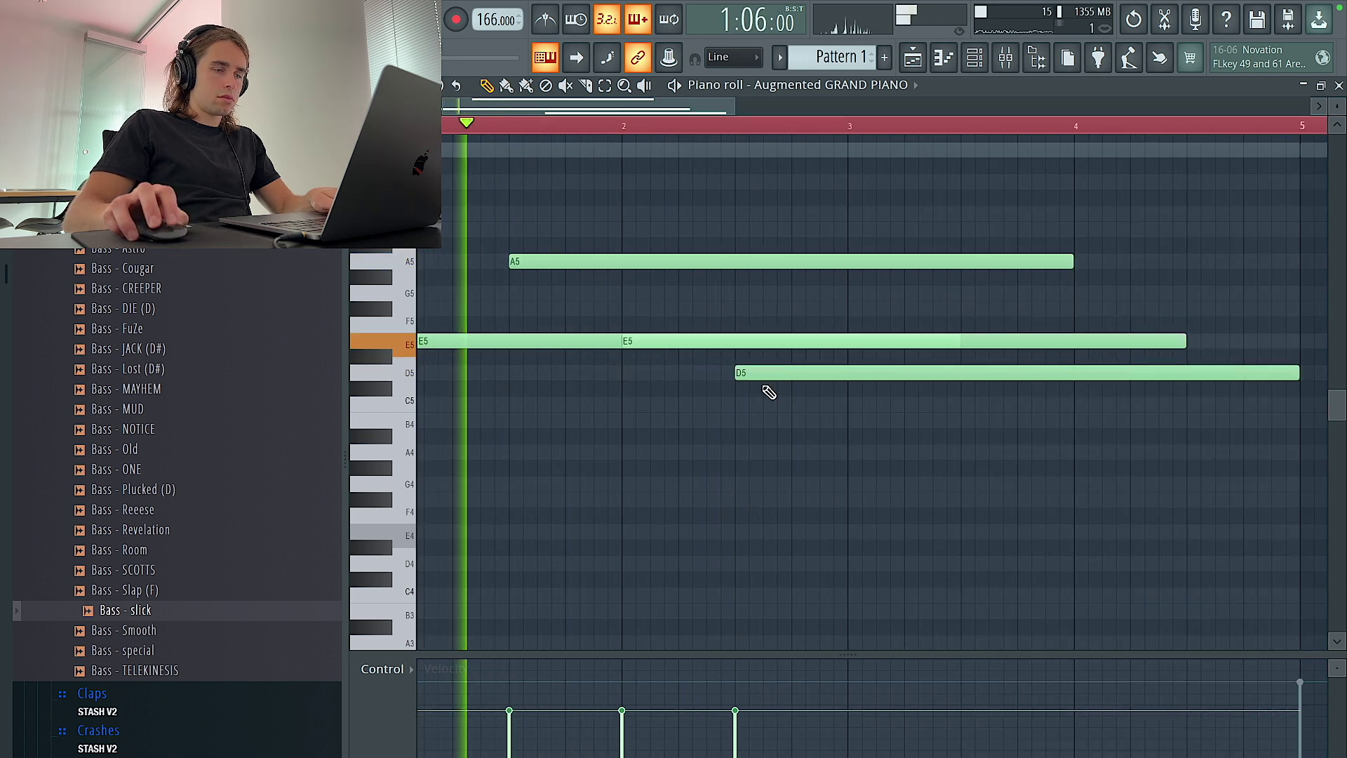
scroll(767, 390, "down", 1)
key("space")
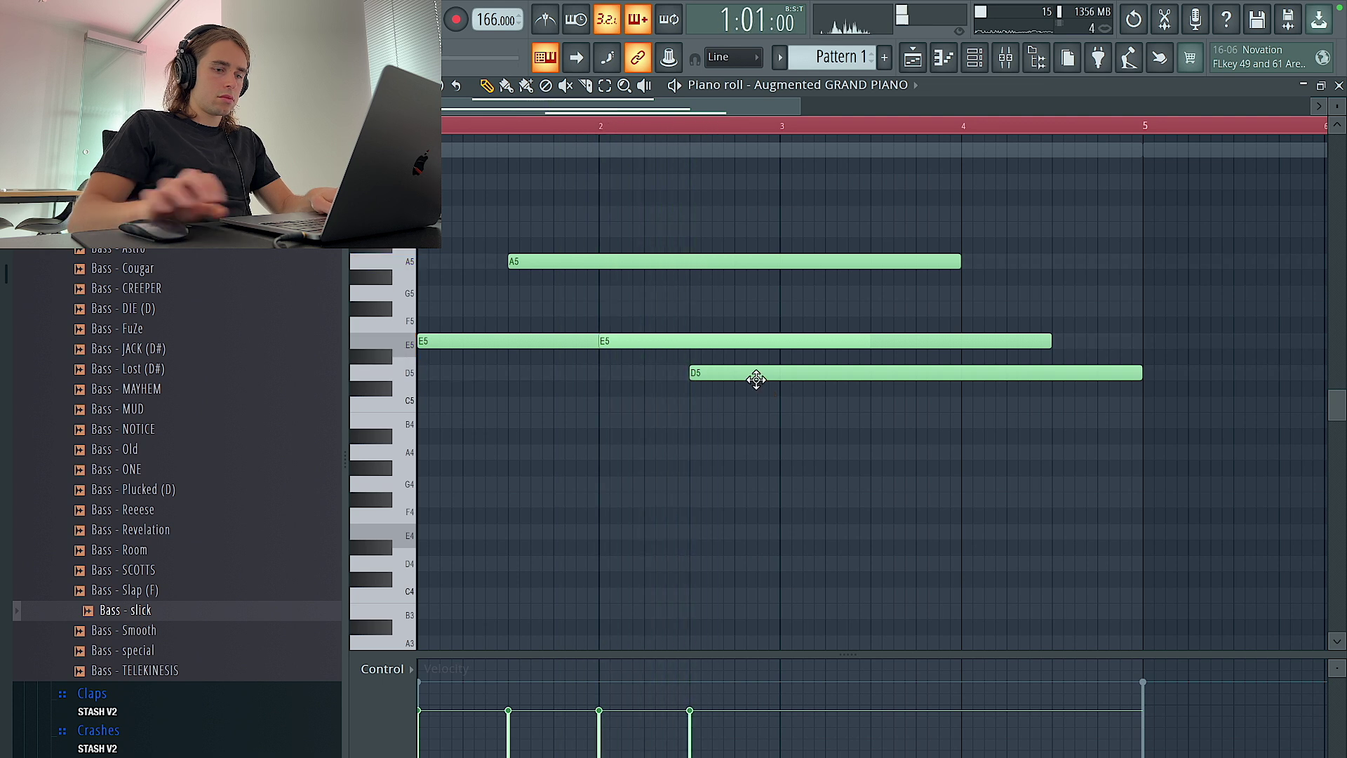
Shorten the four piano notes to half a bar each with legato, and lower the last note to C5.
key("ctrl+l")
key("space")
scroll(737, 397, "down", 2)
left_click_drag(951, 371, 653, 412)
Duplicate the four-note piano phrase into bars 3 and 4, and transpose all the notes up one octave.
key("ctrl+b")
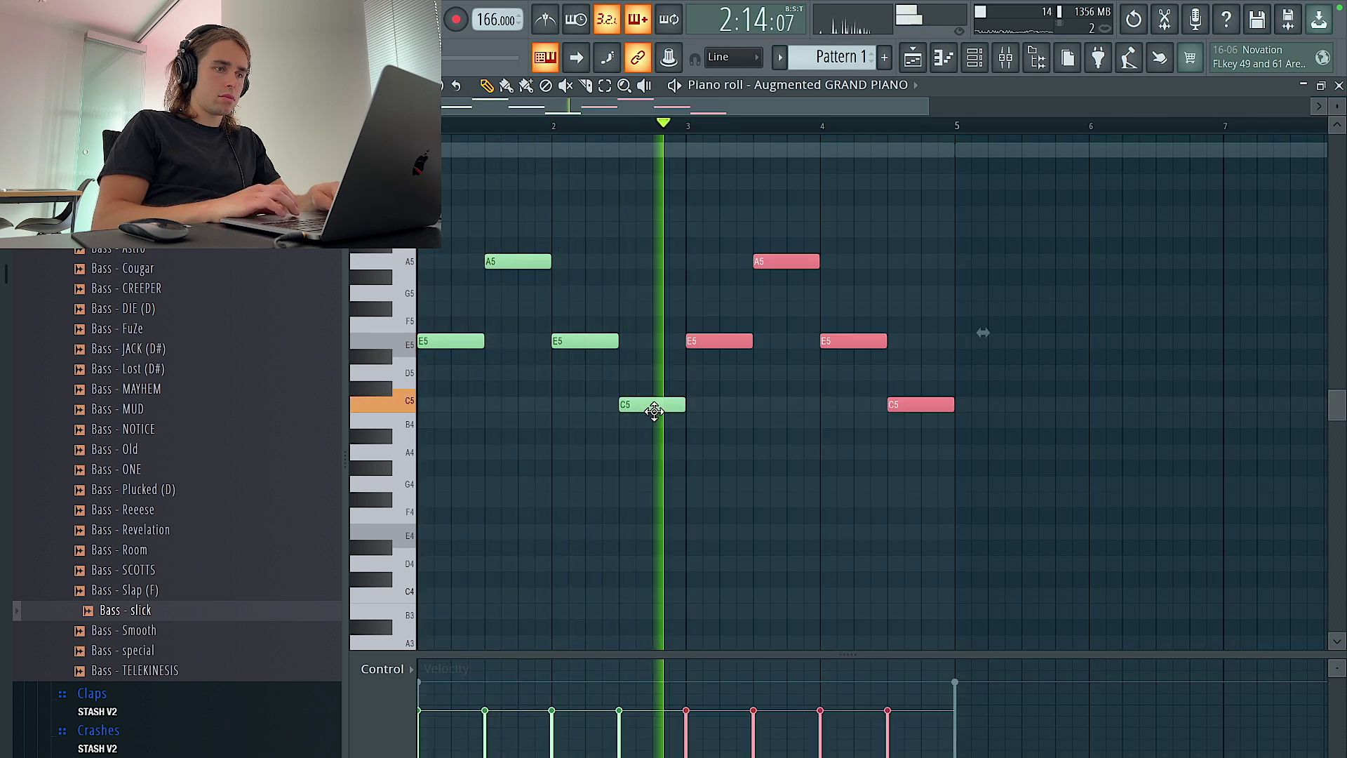
scroll(653, 412, "down", 2)
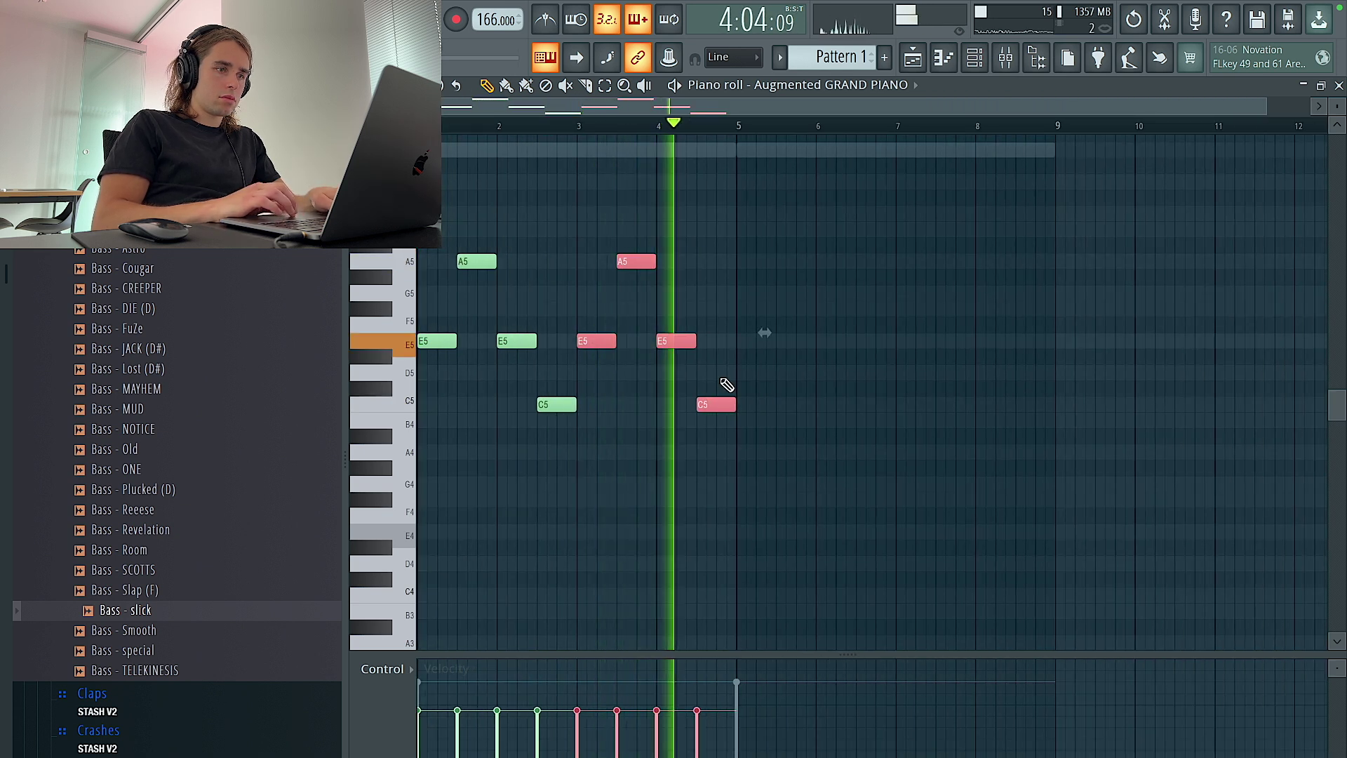
key("space")
right_click(721, 372)
key("ctrl+a")
key("ctrl+Up")
key("space")
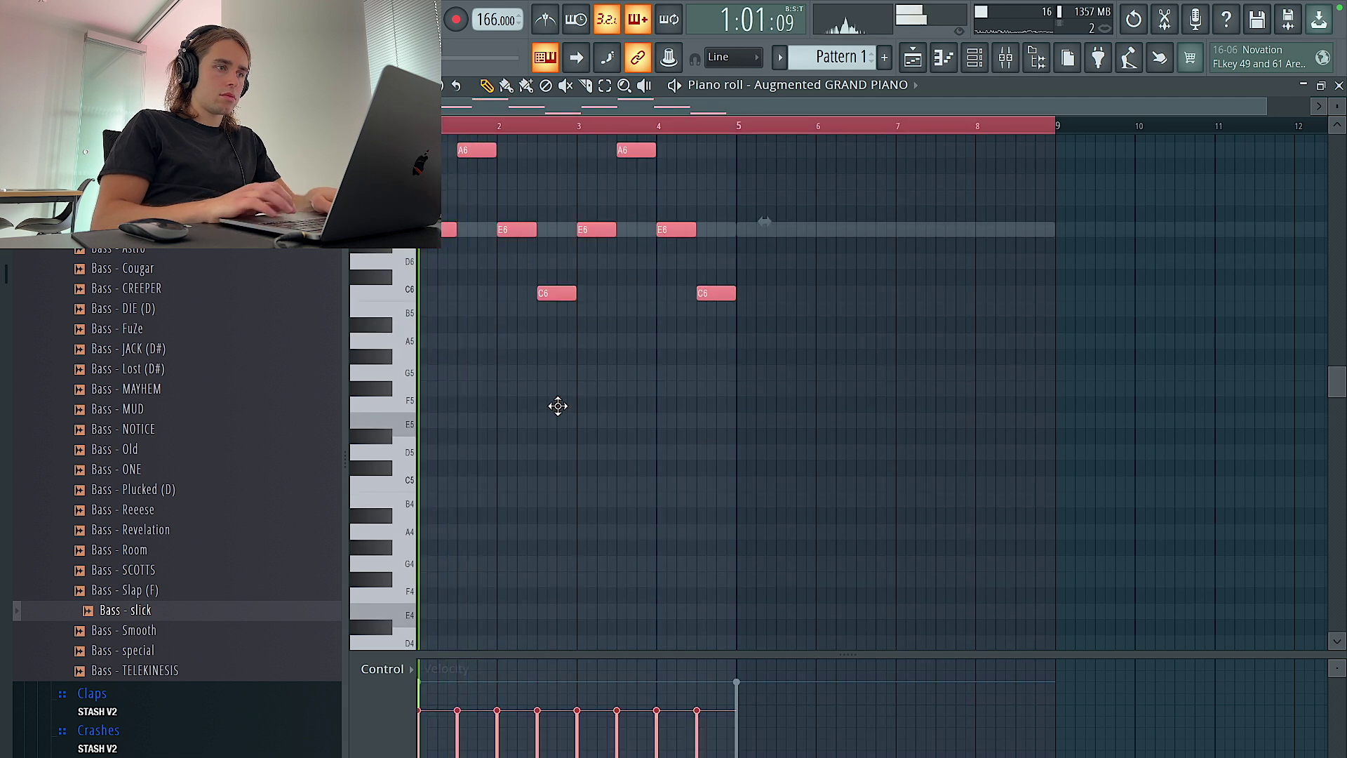
key("space")
key("ctrl+d")
Duplicate the four-bar piano melody into bars 5 to 8 and check the Pattern 1 channels in the channel rack.
scroll(556, 405, "up", 2)
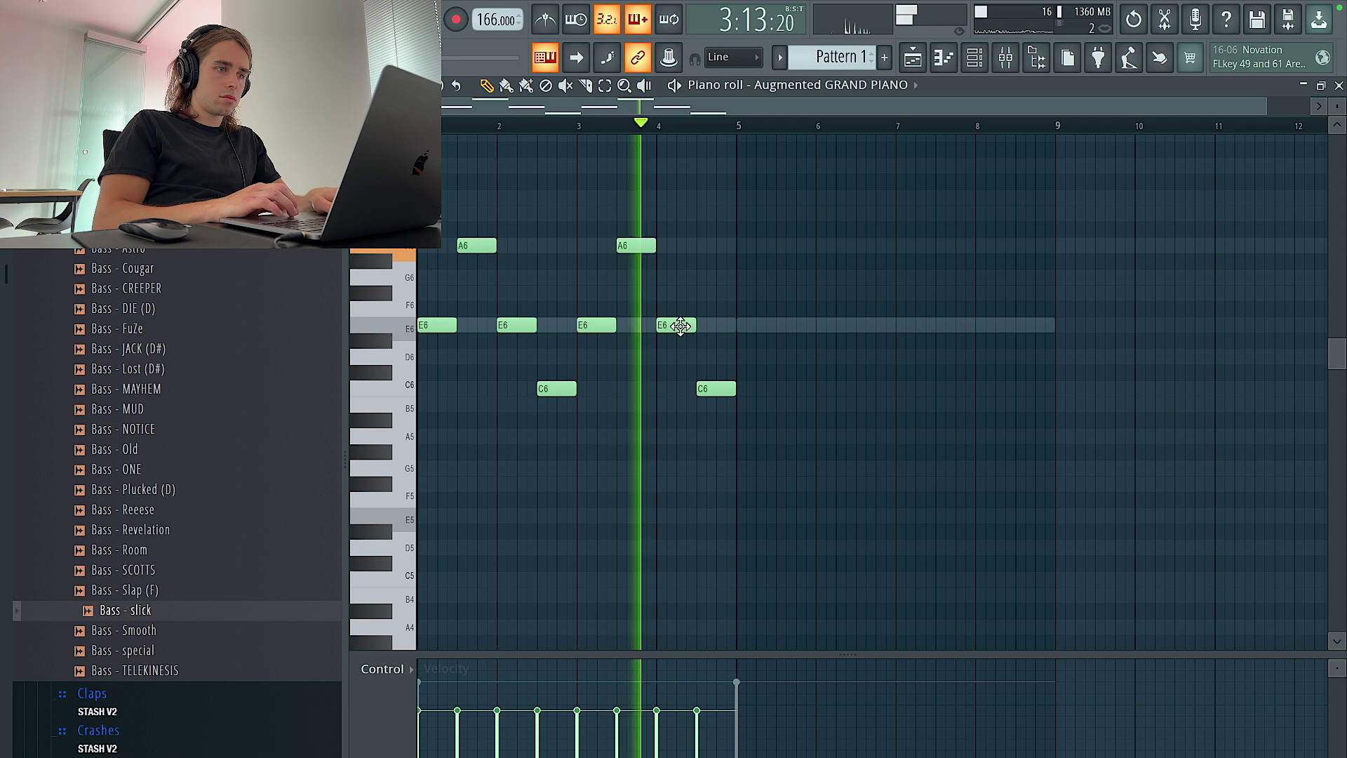
key("ctrl+b")
key("ctrl+d")
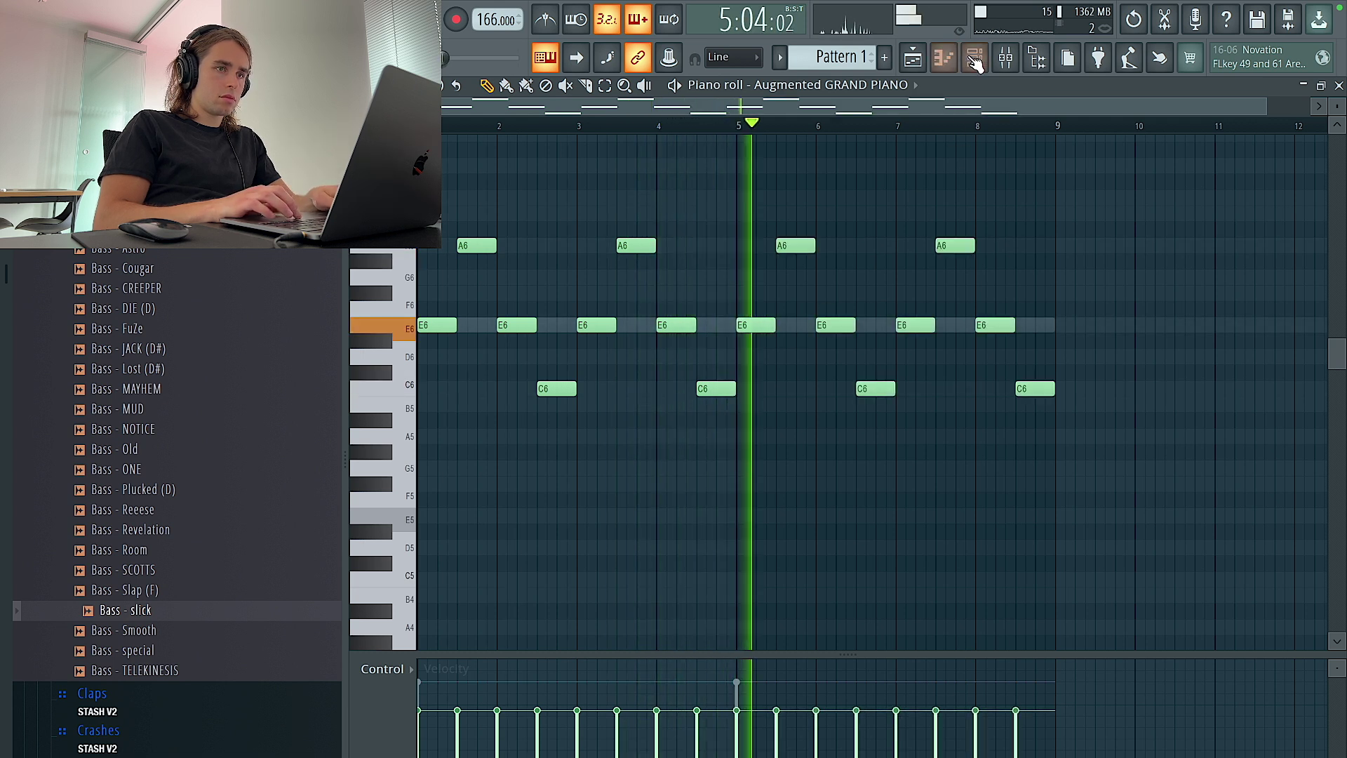
left_click(972, 63)
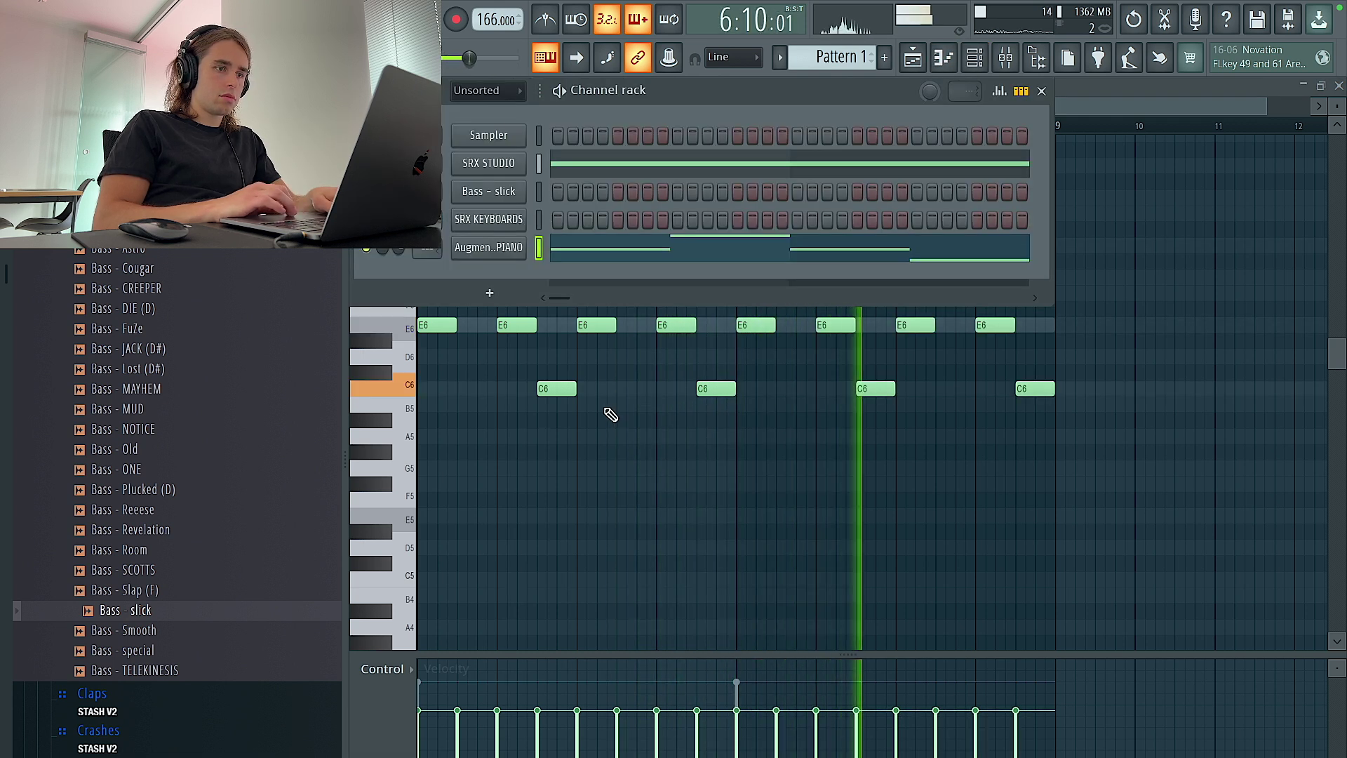
key("F6")
Add a lower piano line of two-bar notes E5, D5, E5, D5 across bars 1 to 8.
left_click(424, 517)
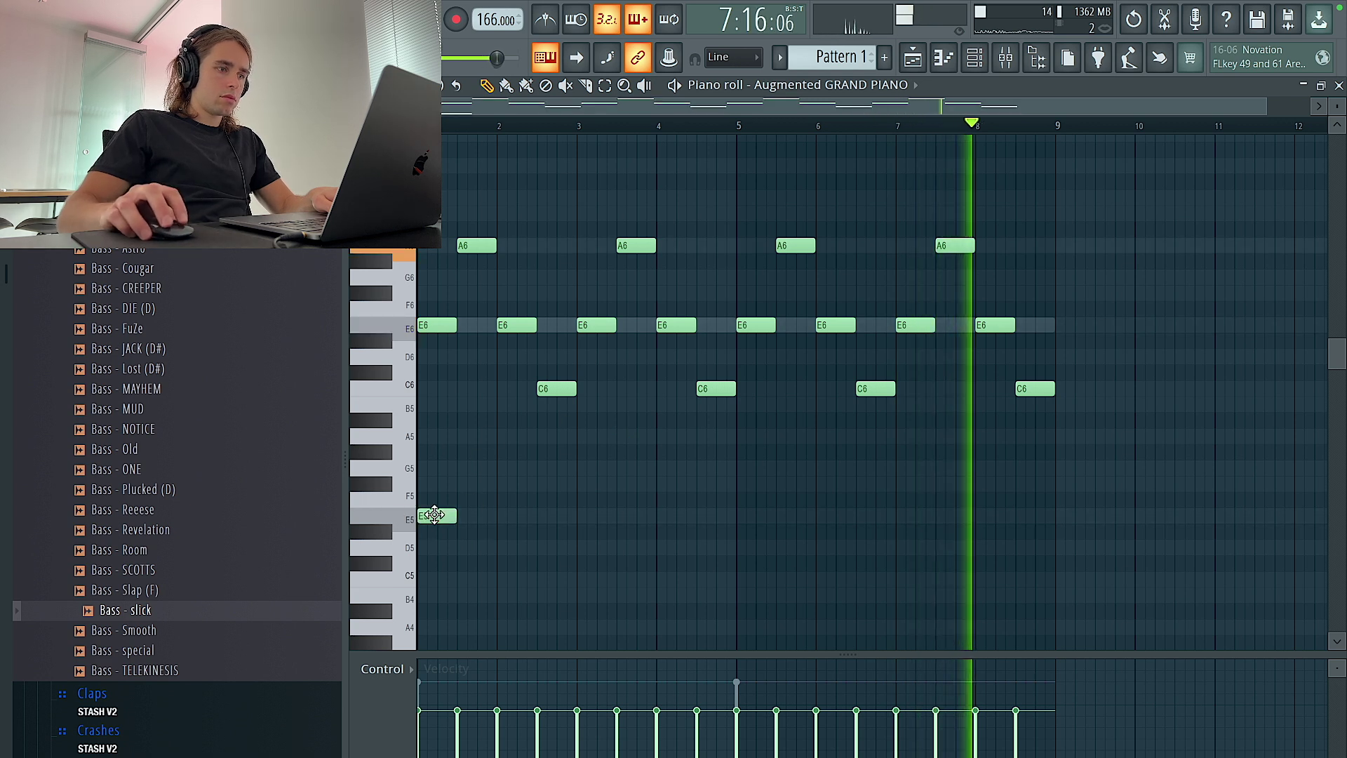
left_click_drag(455, 517, 577, 520)
scroll(577, 520, "down", 5)
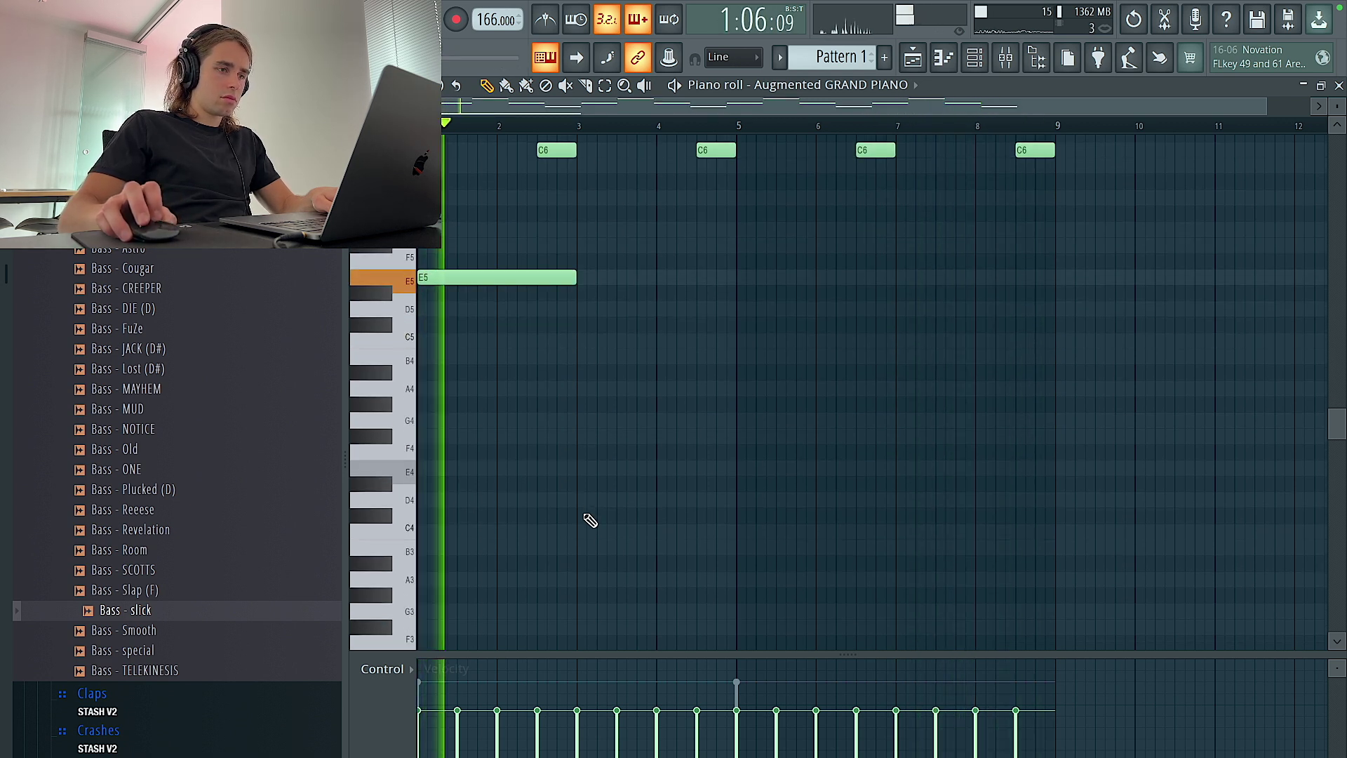
left_click(580, 310)
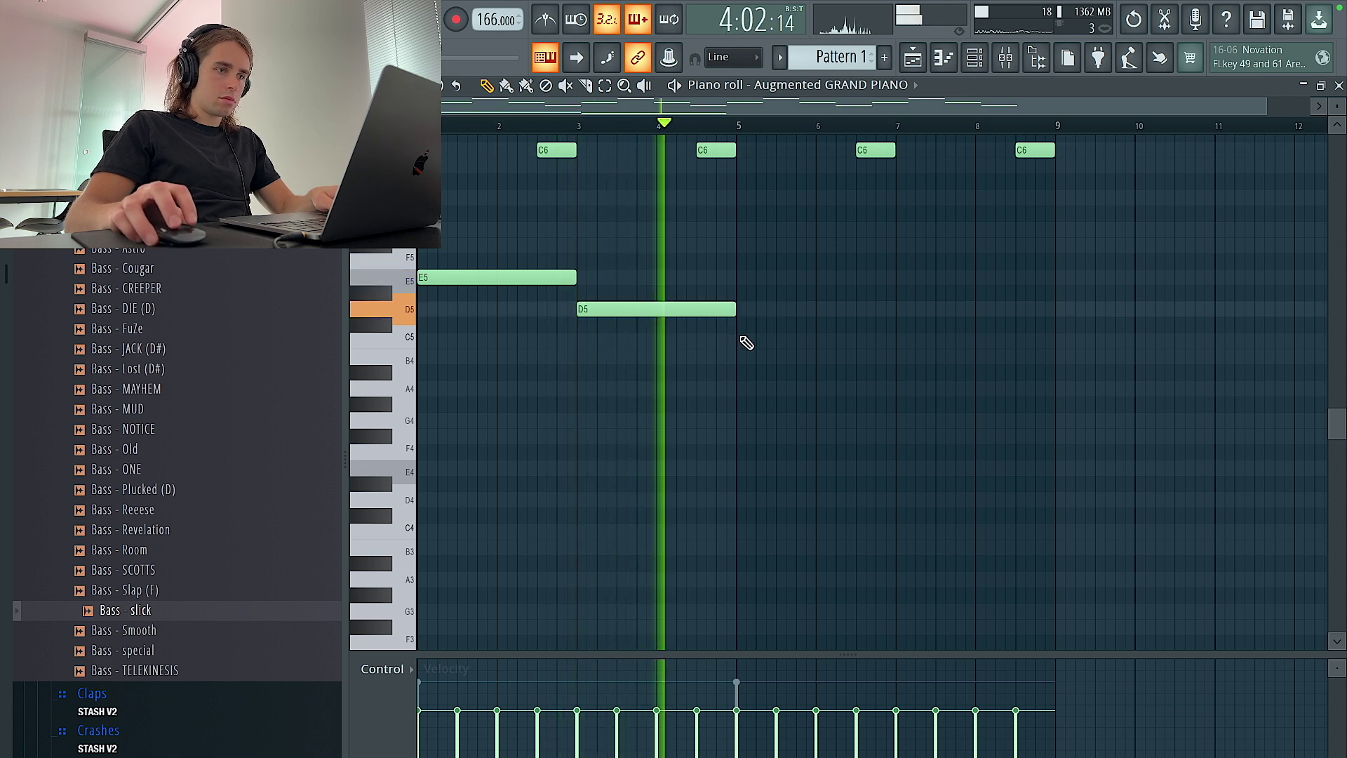
left_click(738, 277)
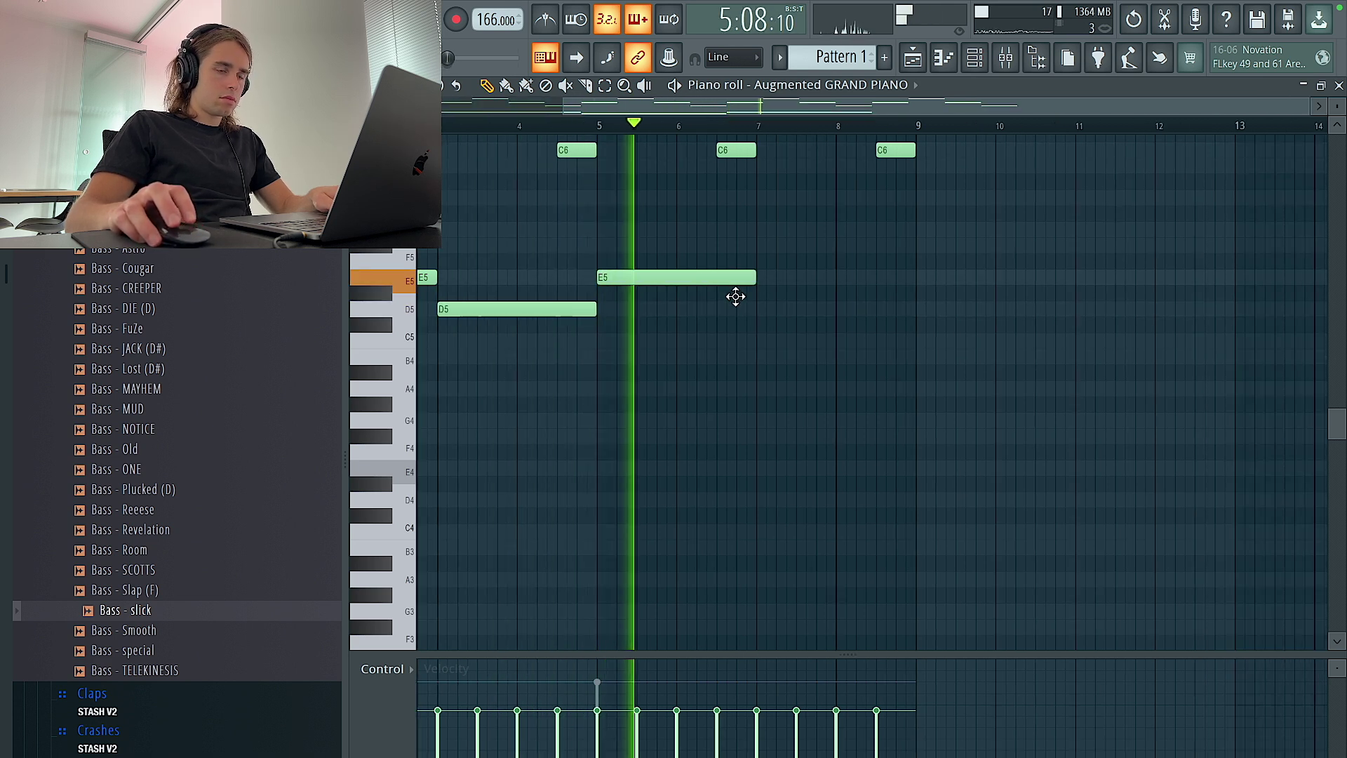
scroll(733, 302, "up", 1)
left_click(761, 357)
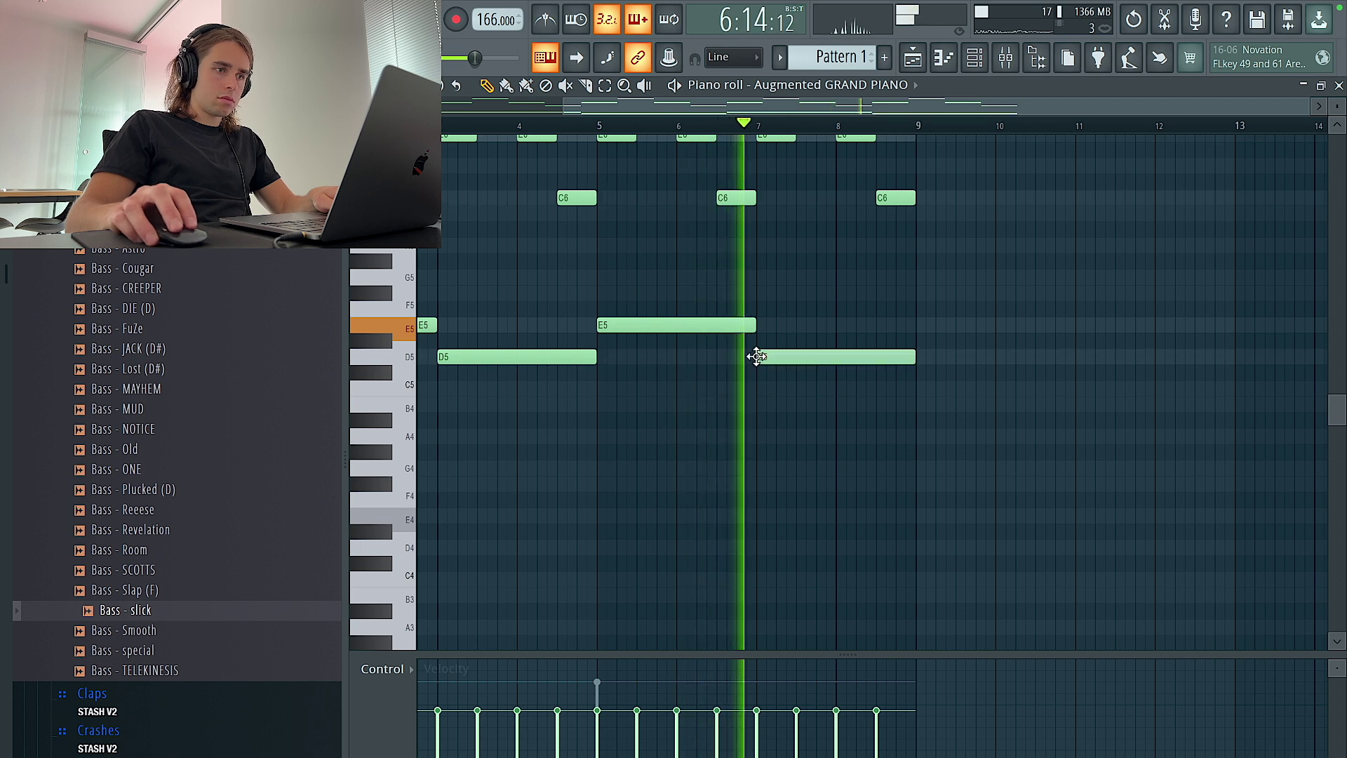
Lower the two-bar piano line by one octave and stack staggered two-bar notes G4, B4, C5 and E5 above the first E4.
key("ctrl+a")
key("ctrl+Down")
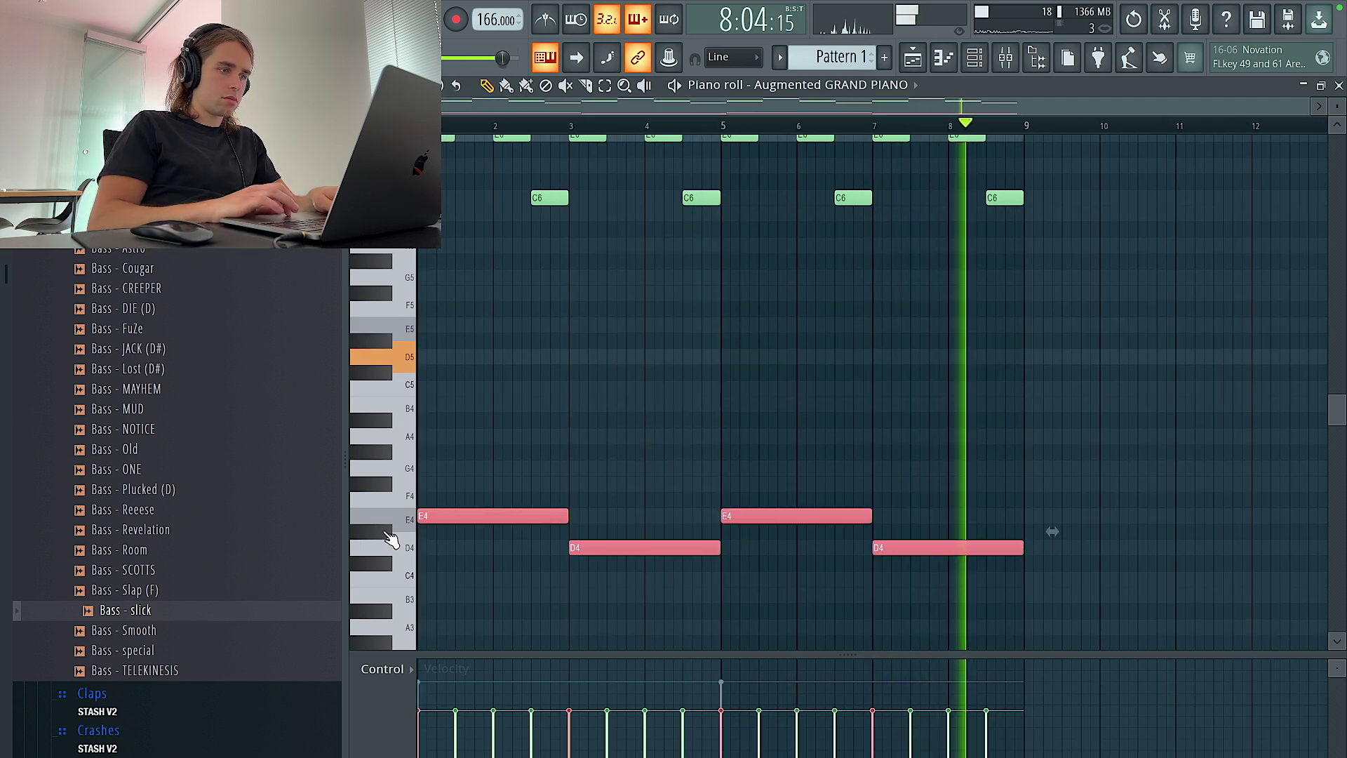
left_click(449, 469)
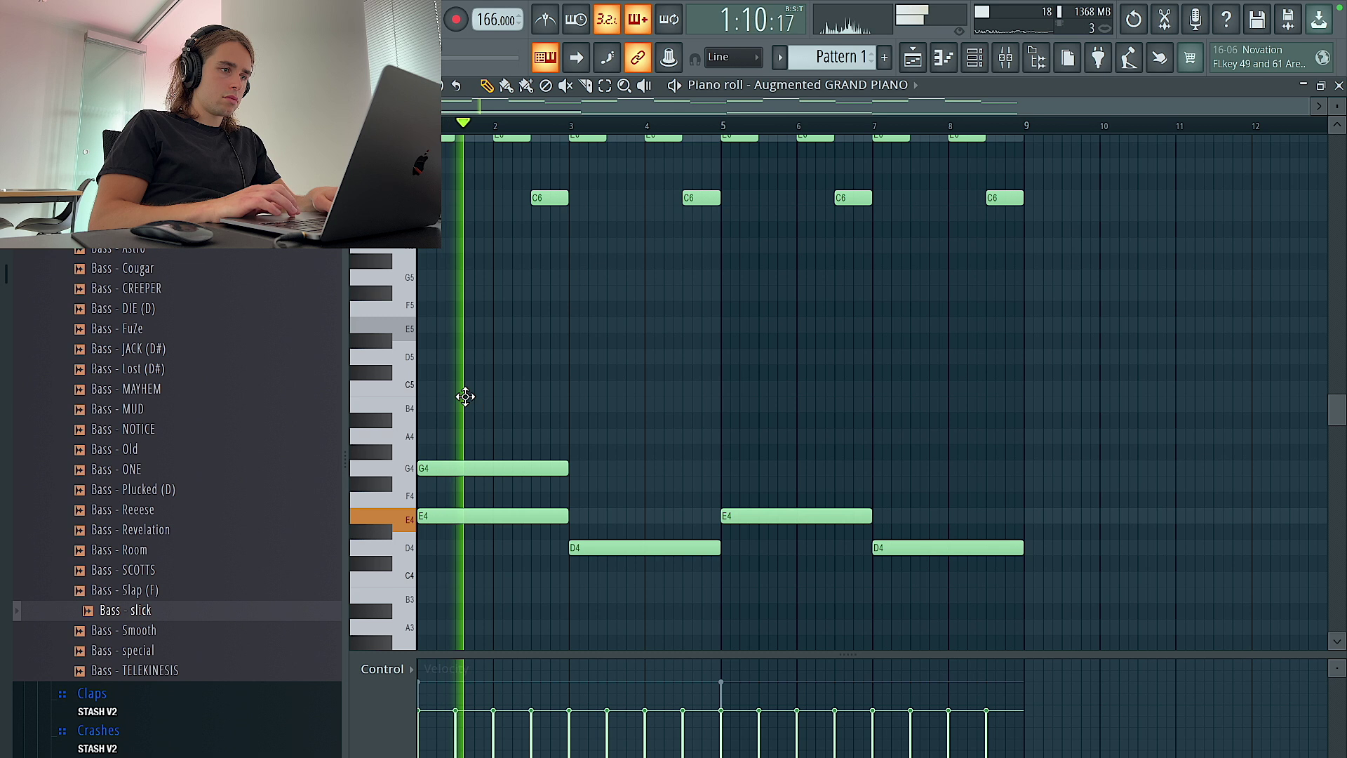
left_click(442, 405)
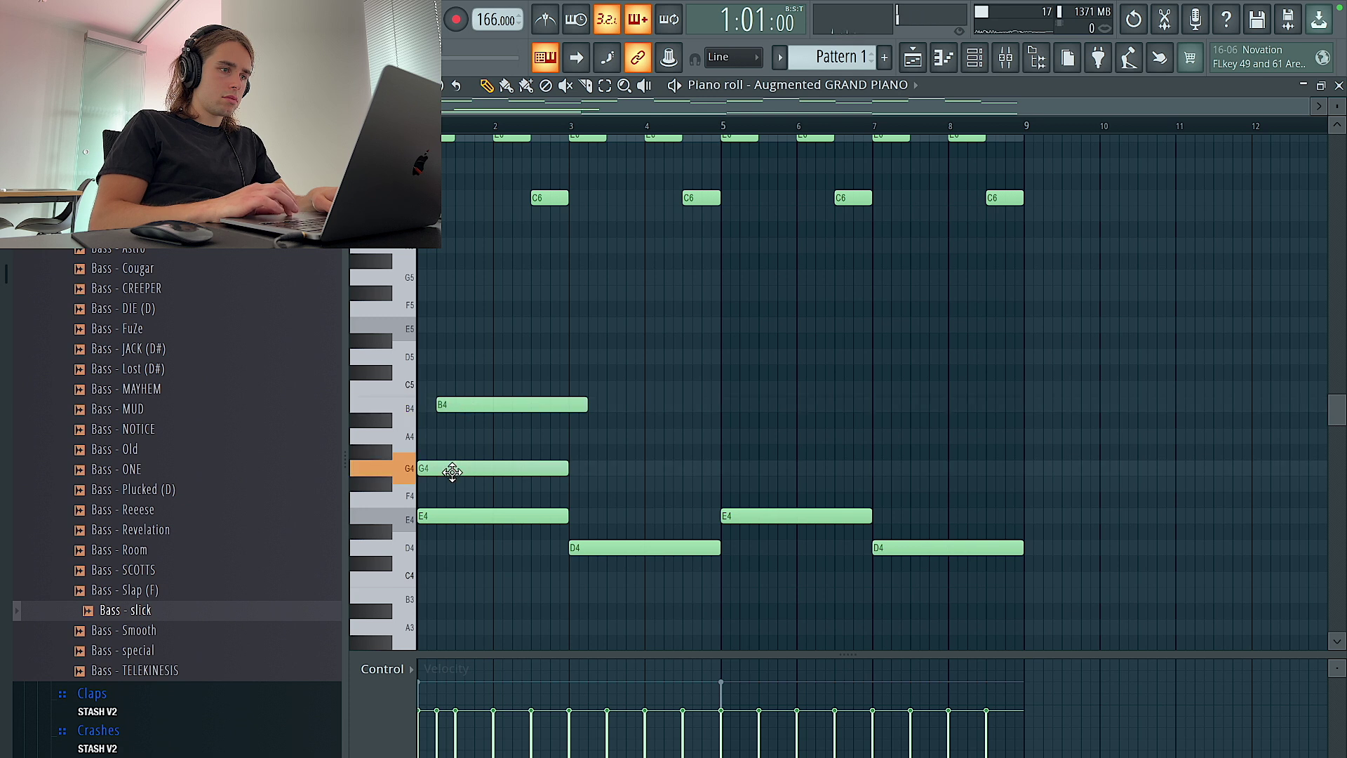
scroll(469, 482, "up", 4, "ctrl")
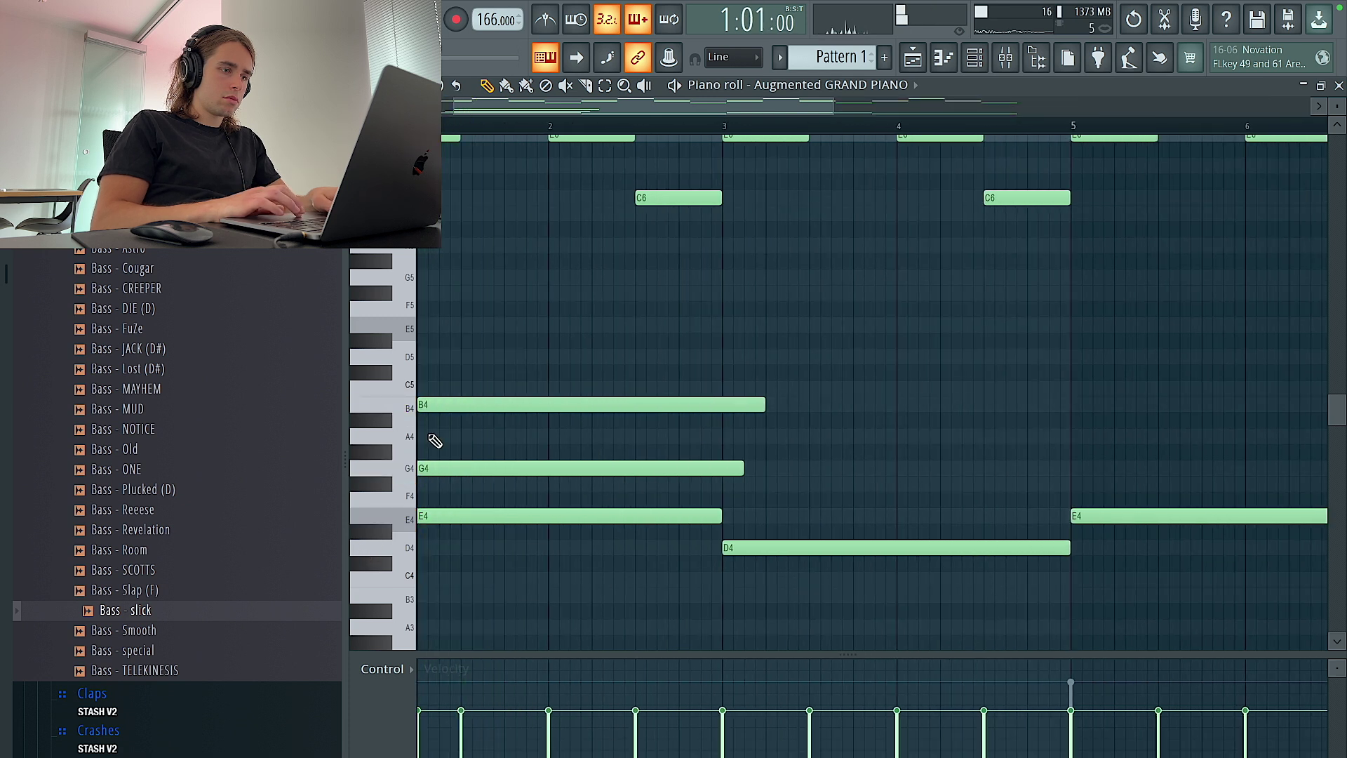
scroll(441, 426, "down", 1)
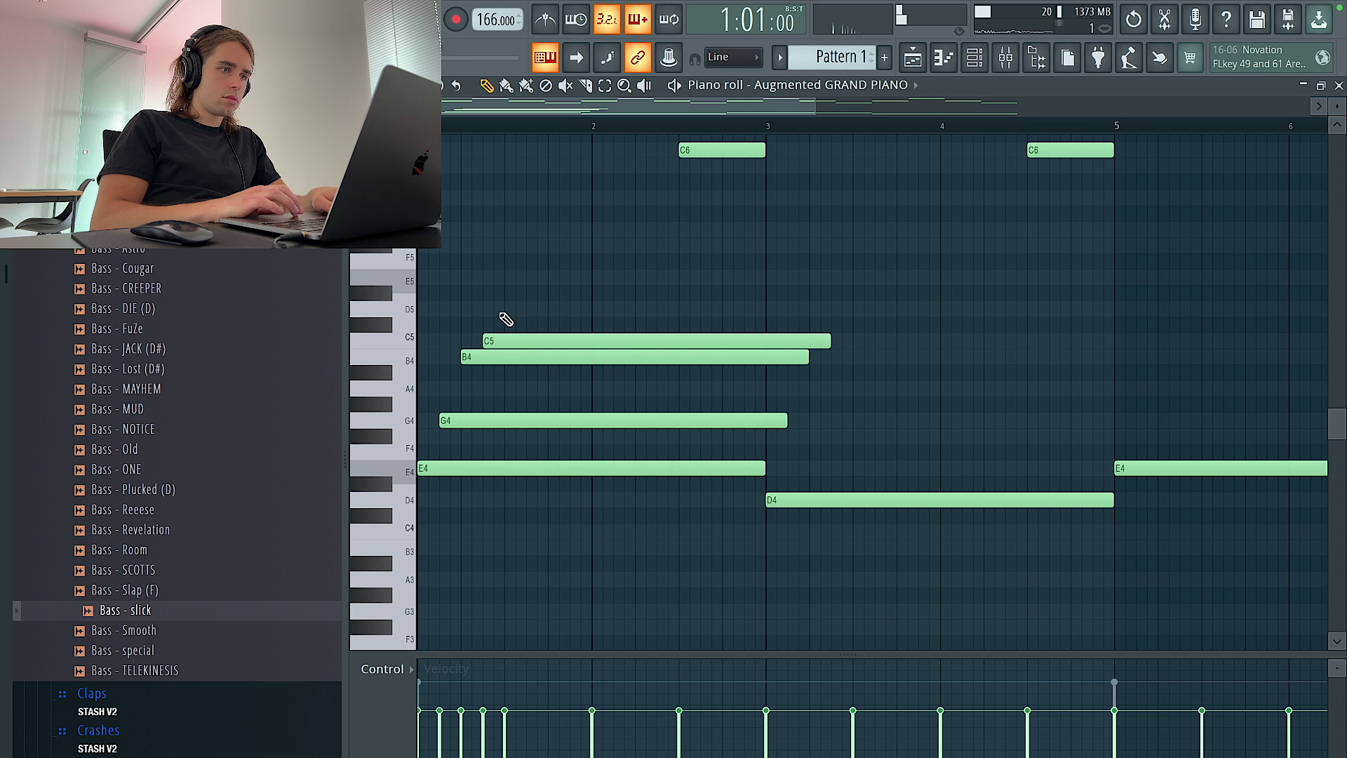
left_click_drag(503, 298, 505, 273)
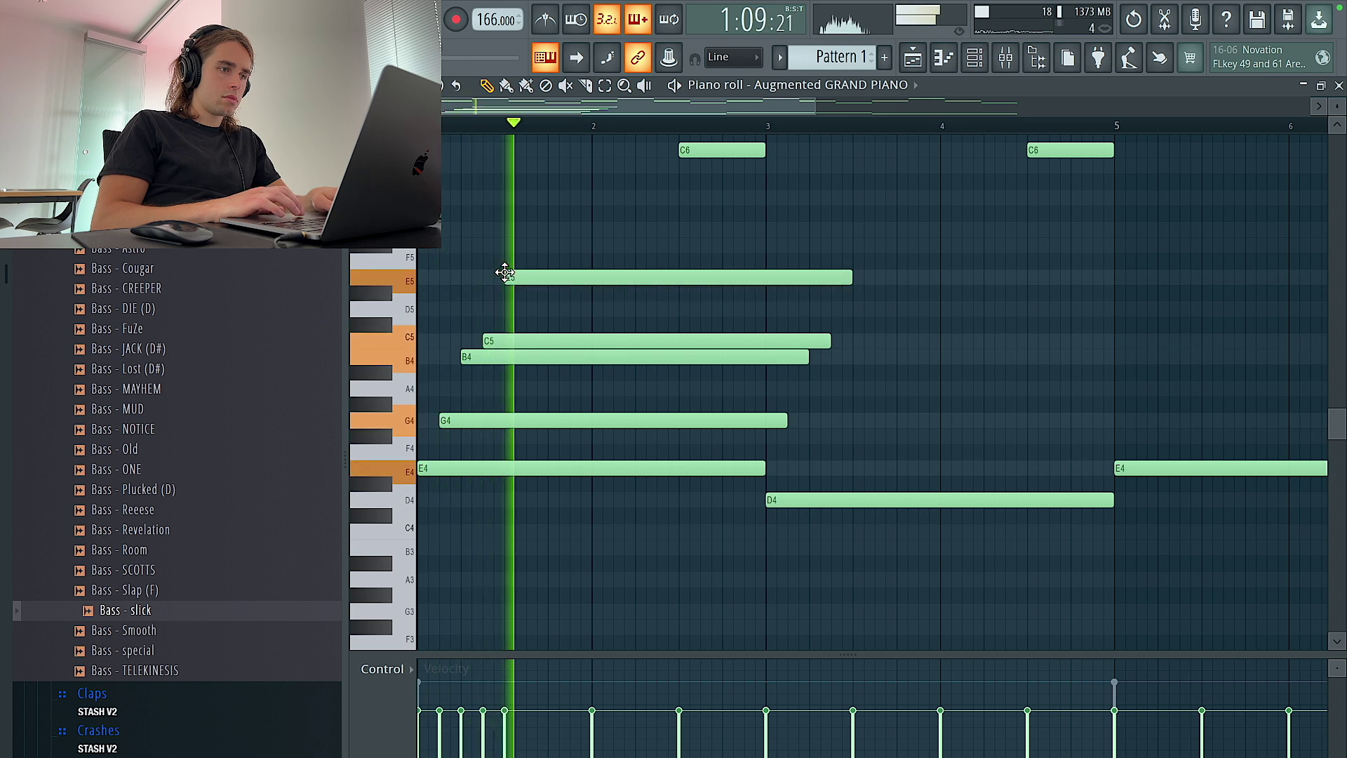
Slice the first chord's stacked notes at bar 3 and delete the tails that run past it.
left_click_drag(608, 232, 597, 511)
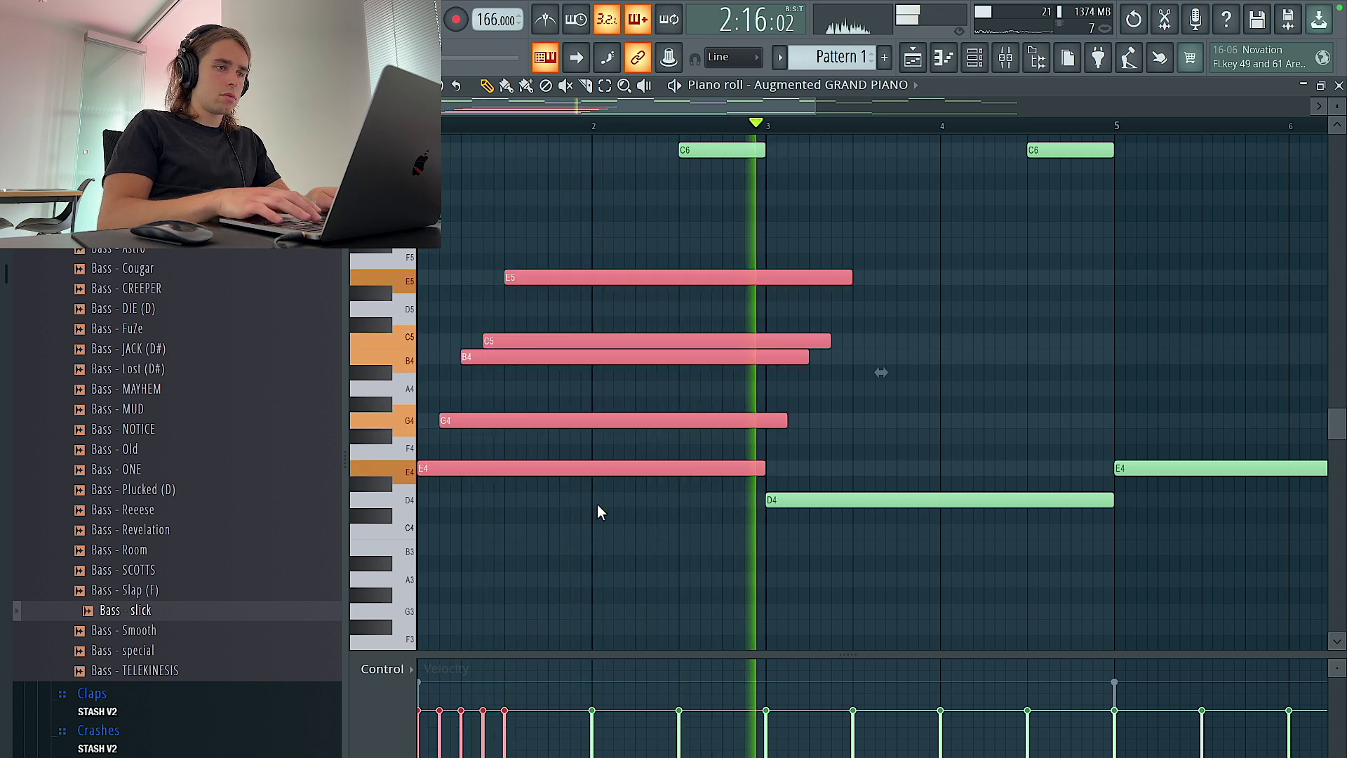
key("space")
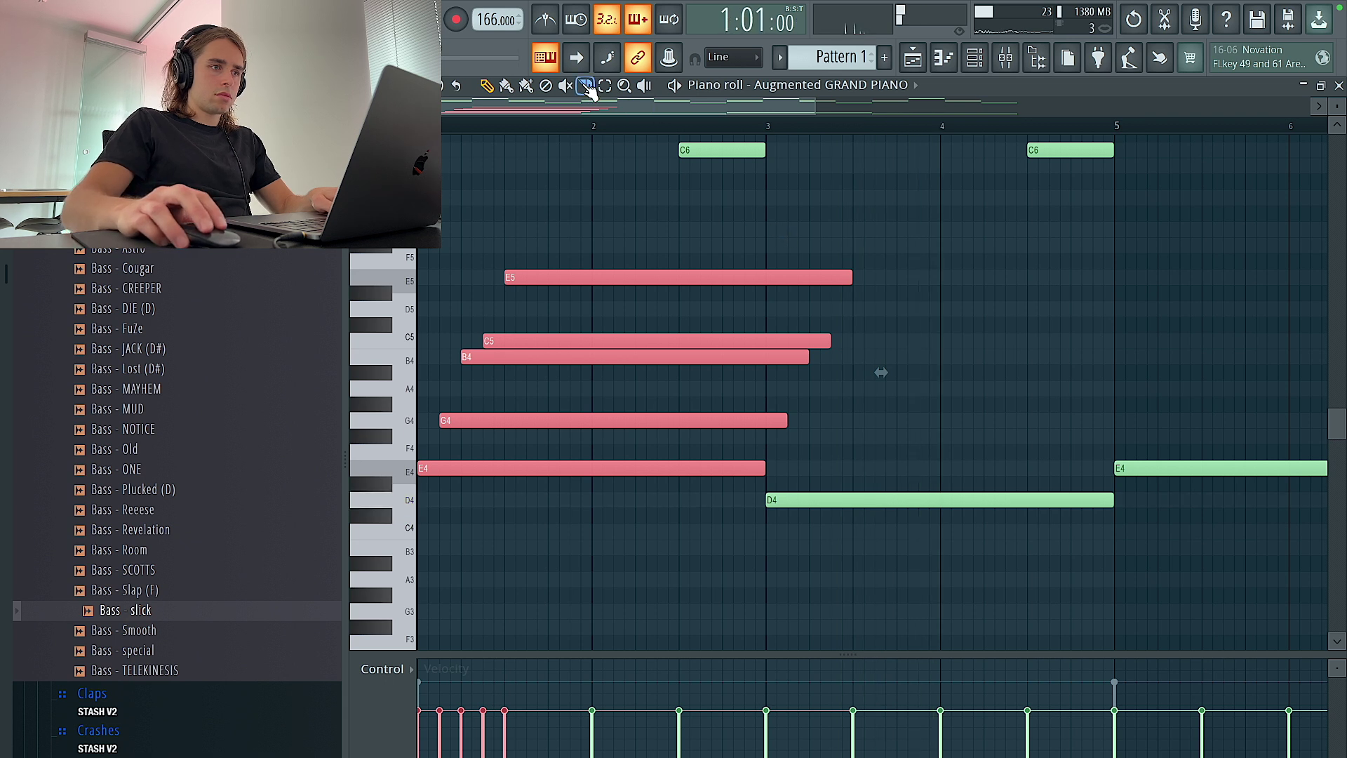
left_click_drag(769, 441, 770, 443)
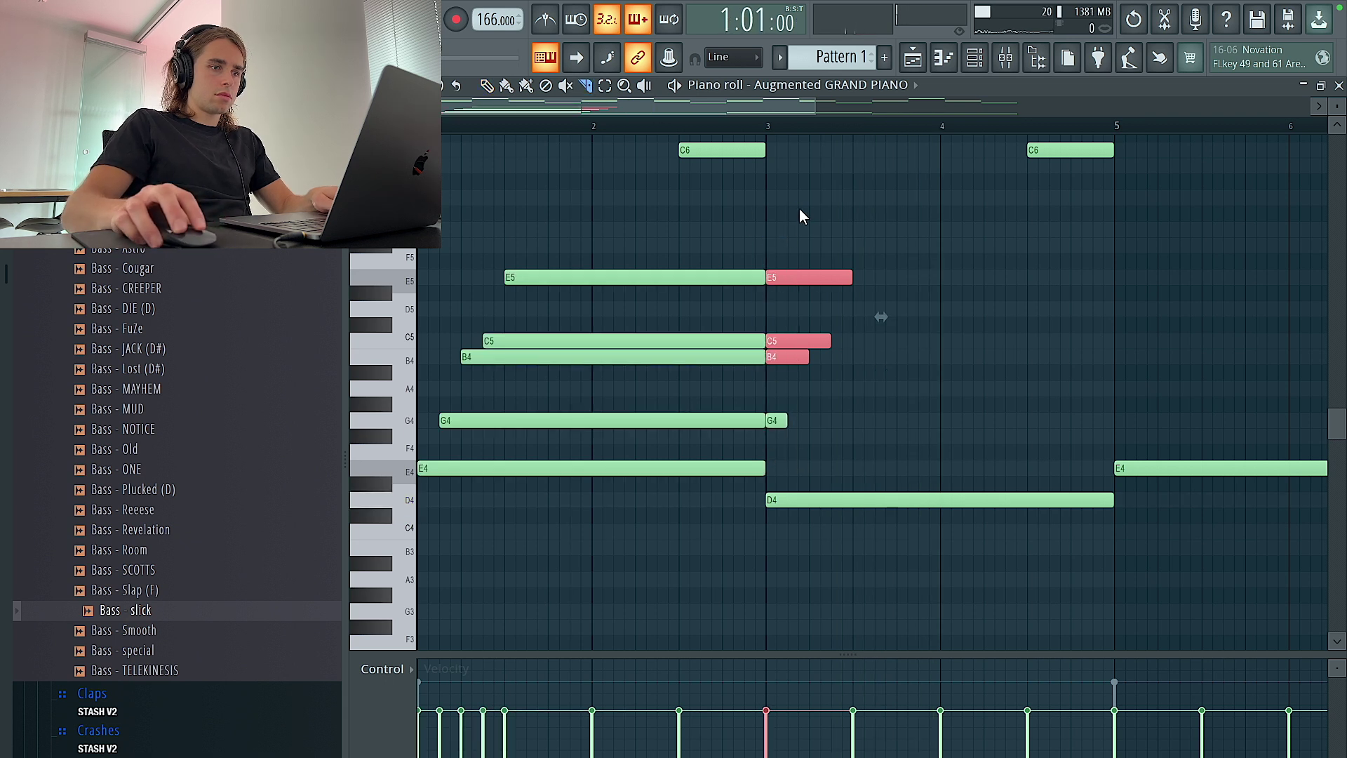
left_click(359, 86)
left_click(484, 91)
key("space")
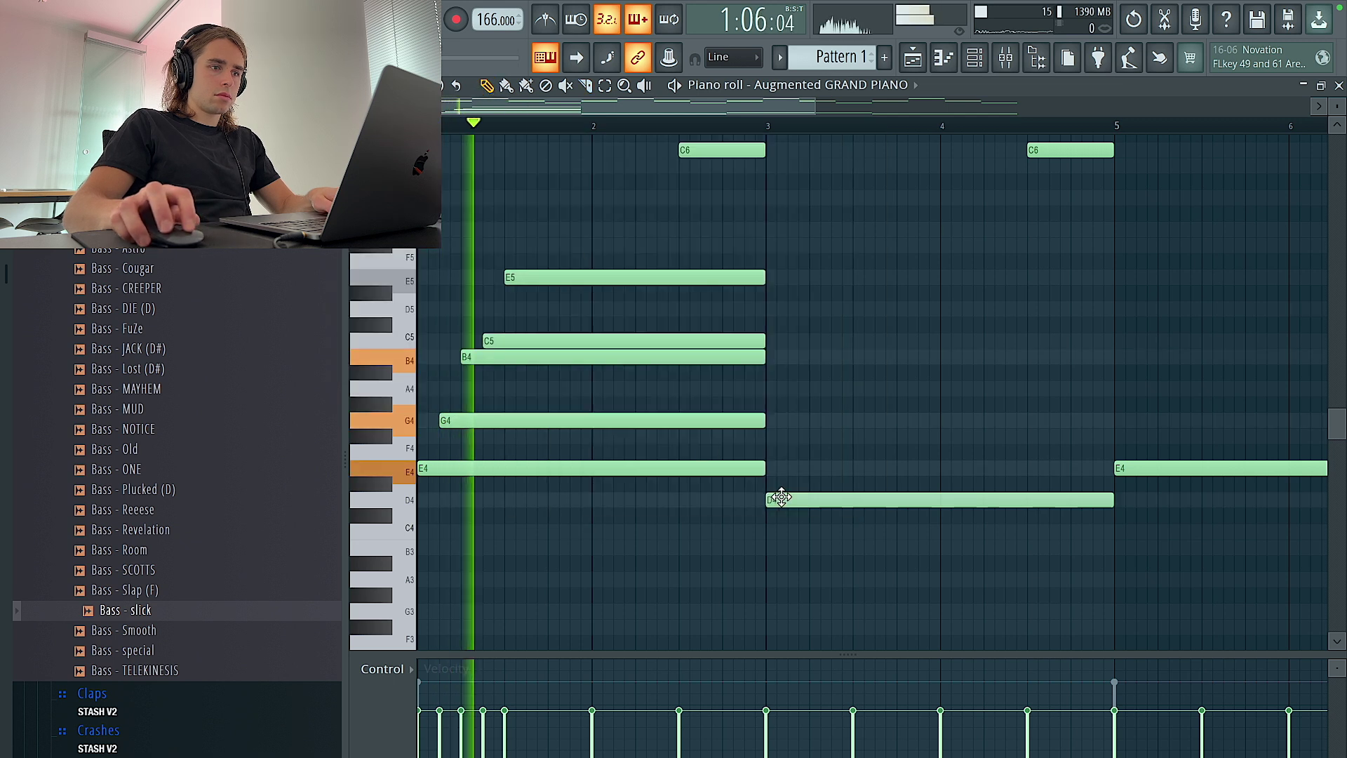
Build a second staggered piano chord above the D4 at bar 3 with notes F#4, A4, C5 and D5.
left_click(774, 436)
left_click(775, 389)
left_click(776, 341)
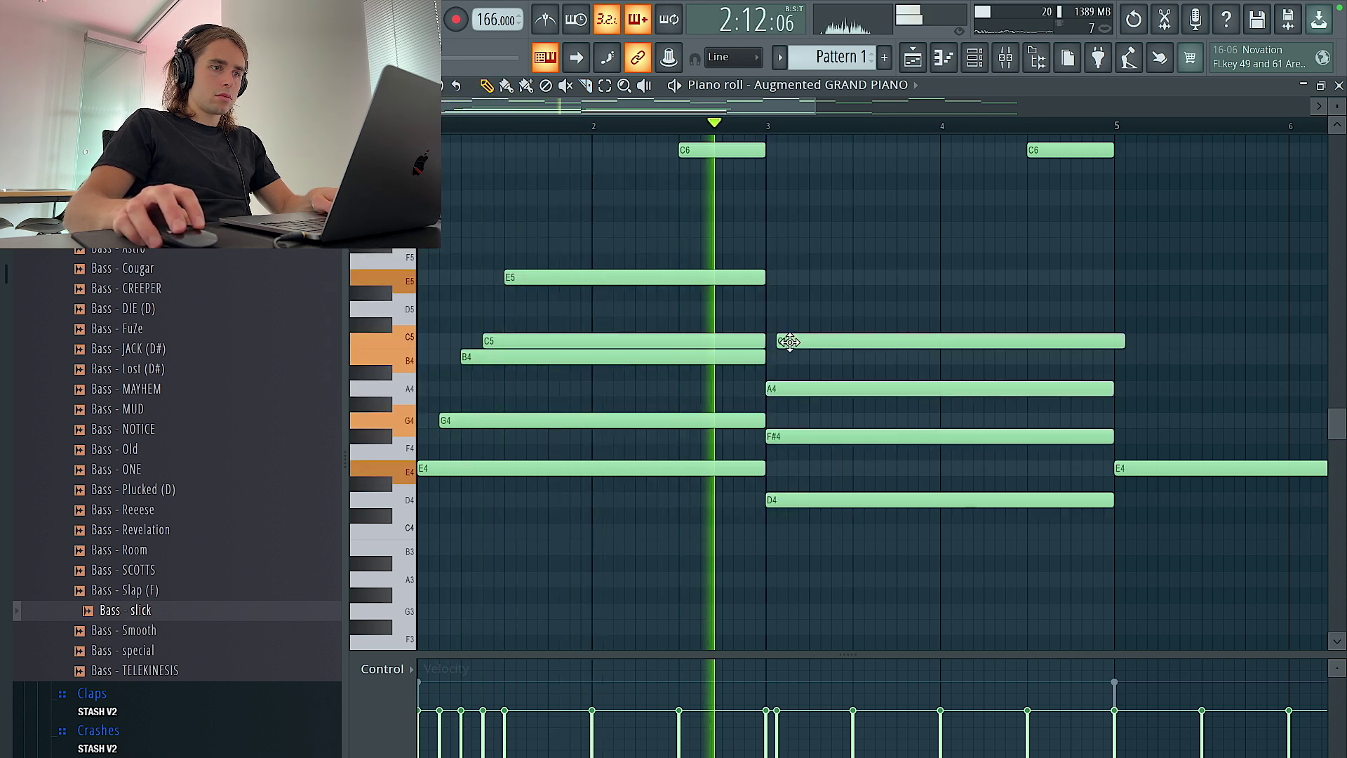
left_click_drag(800, 435, 813, 434)
key("space")
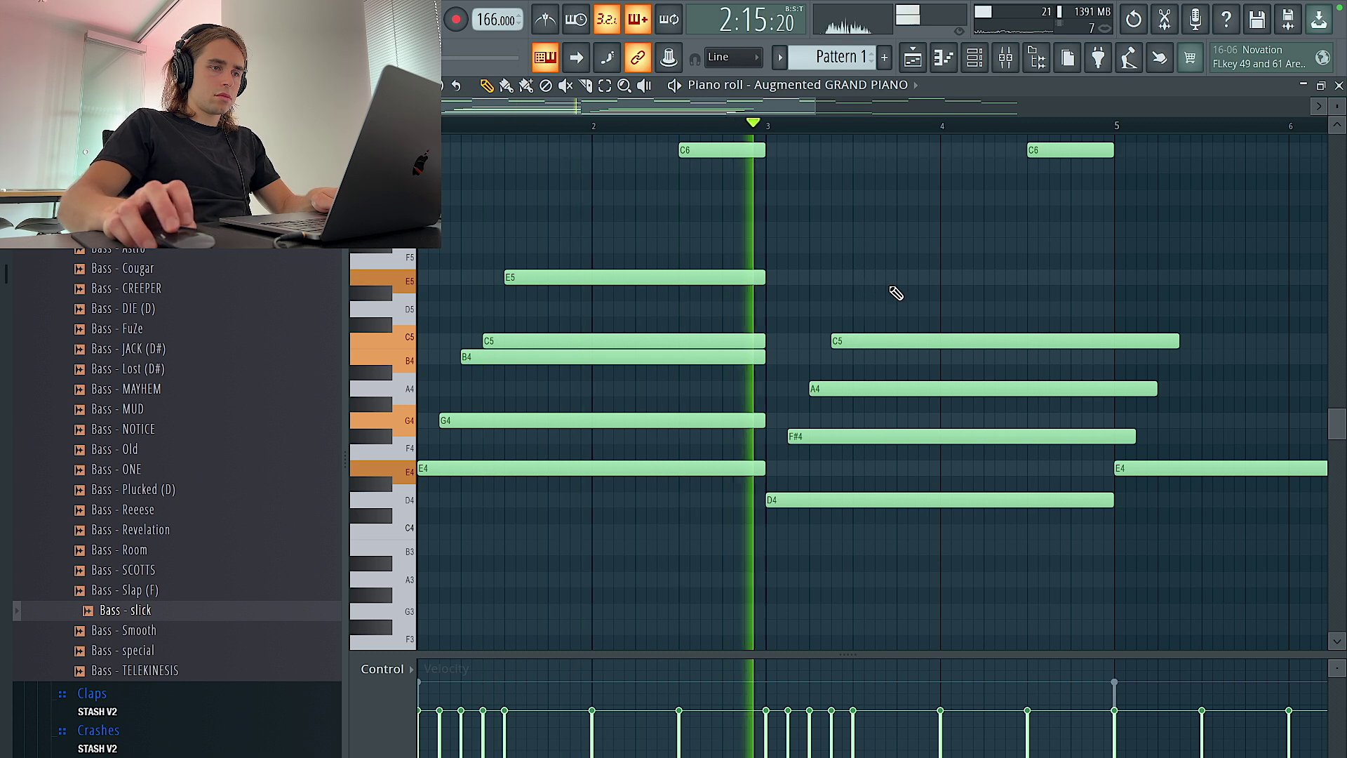
key("space")
left_click_drag(886, 311, 800, 348)
Move the second chord's D5 into the even stagger and trim the chord's overhanging notes to end at bar 5.
scroll(866, 389, "down", 3)
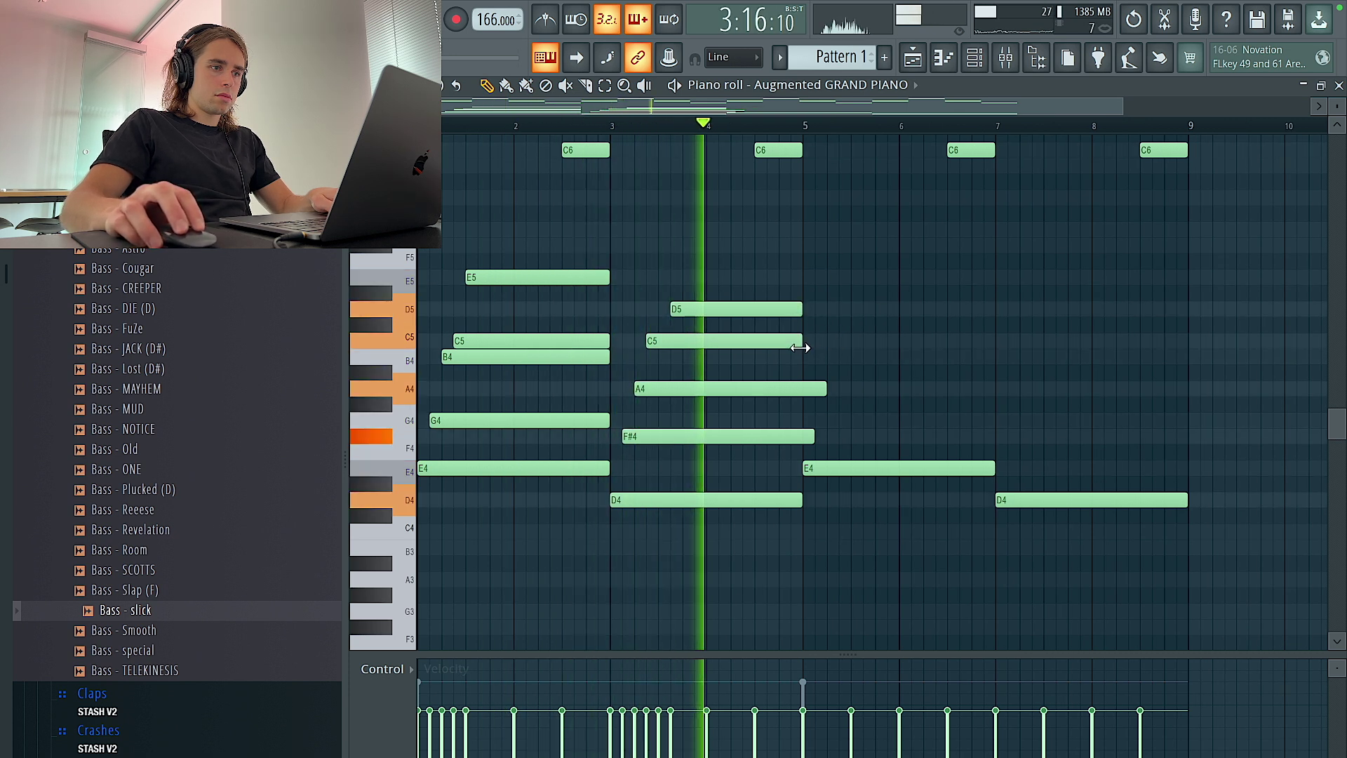
left_click_drag(730, 306, 803, 309)
left_click_drag(825, 391, 814, 390)
key("space")
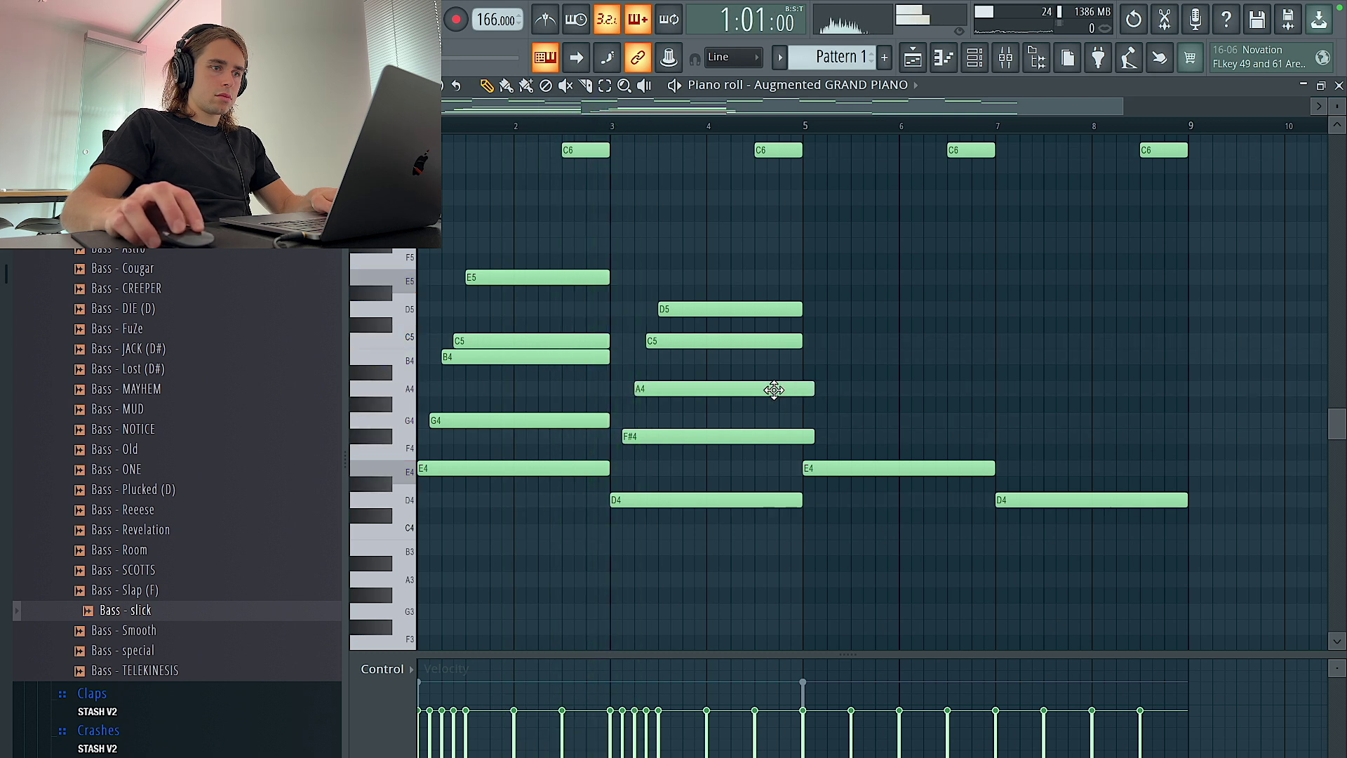
key("space")
left_click_drag(816, 389, 803, 389)
left_click_drag(814, 436, 801, 435)
key("space")
Copy both staggered chords from the piano into the SRX KEYBOARDS piano roll and transpose them up two octaves.
left_click_drag(724, 571, 459, 259)
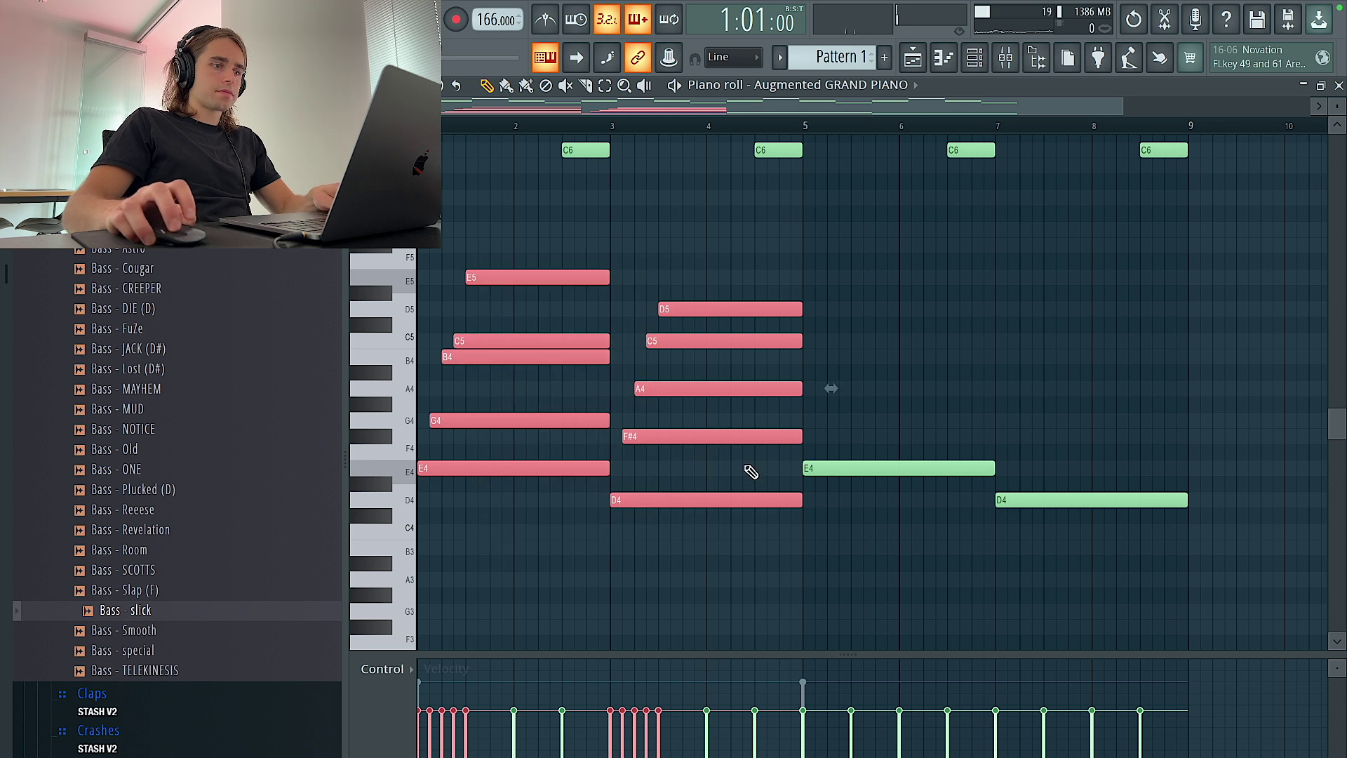
left_click(974, 57)
right_click(521, 219)
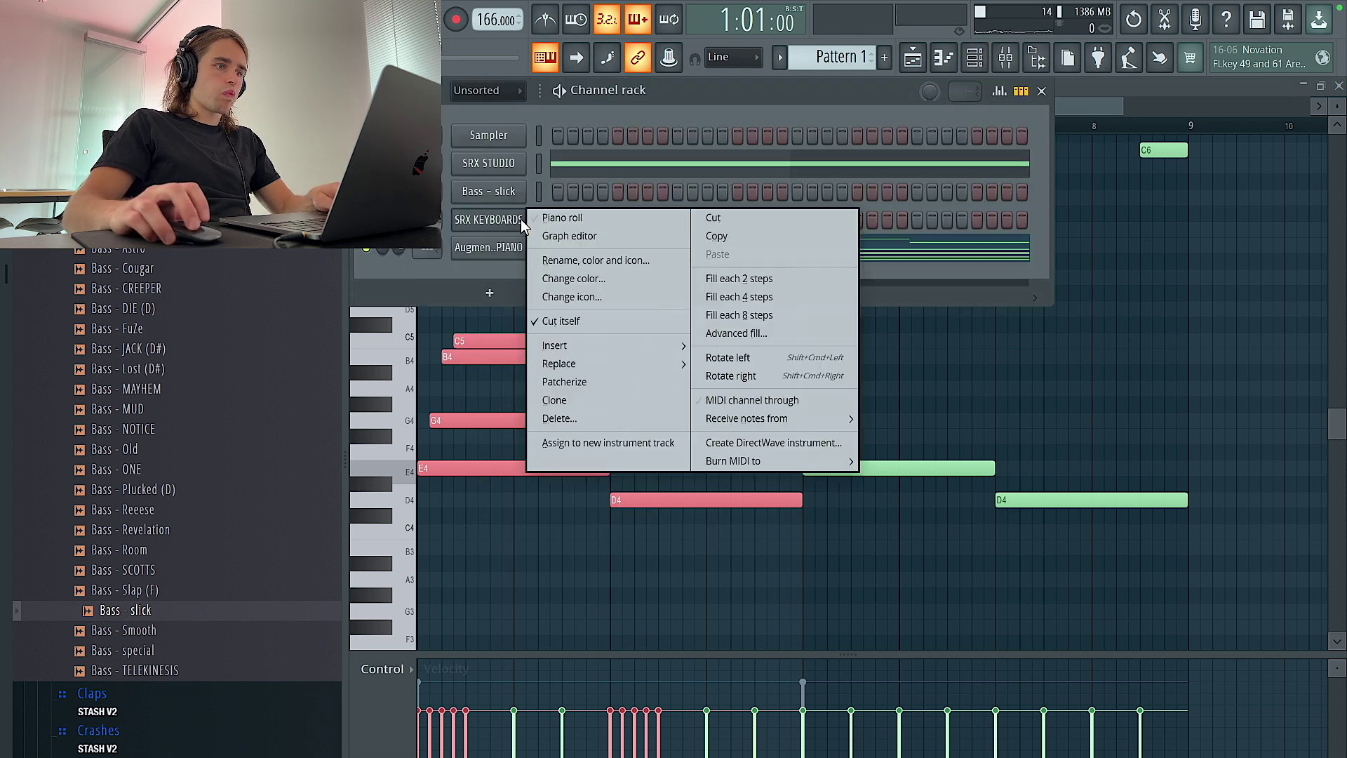
left_click(561, 219)
key("ctrl+v")
scroll(742, 241, "down", 2)
key("ctrl+Up")
key("ctrl+Up")
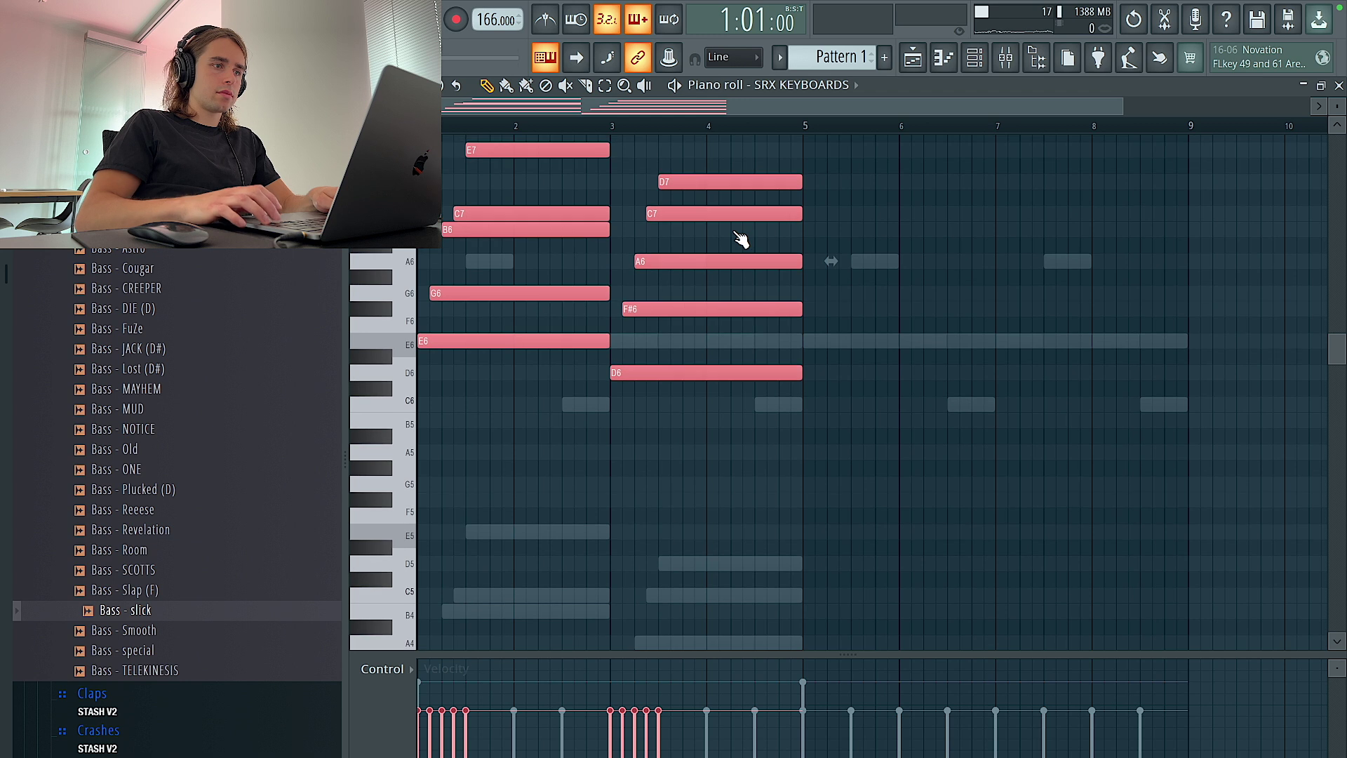
Delete the staggered chord notes from the Augmented GRAND PIANO, keeping the melody and the E4 and D4 line.
left_click(974, 57)
right_click(519, 244)
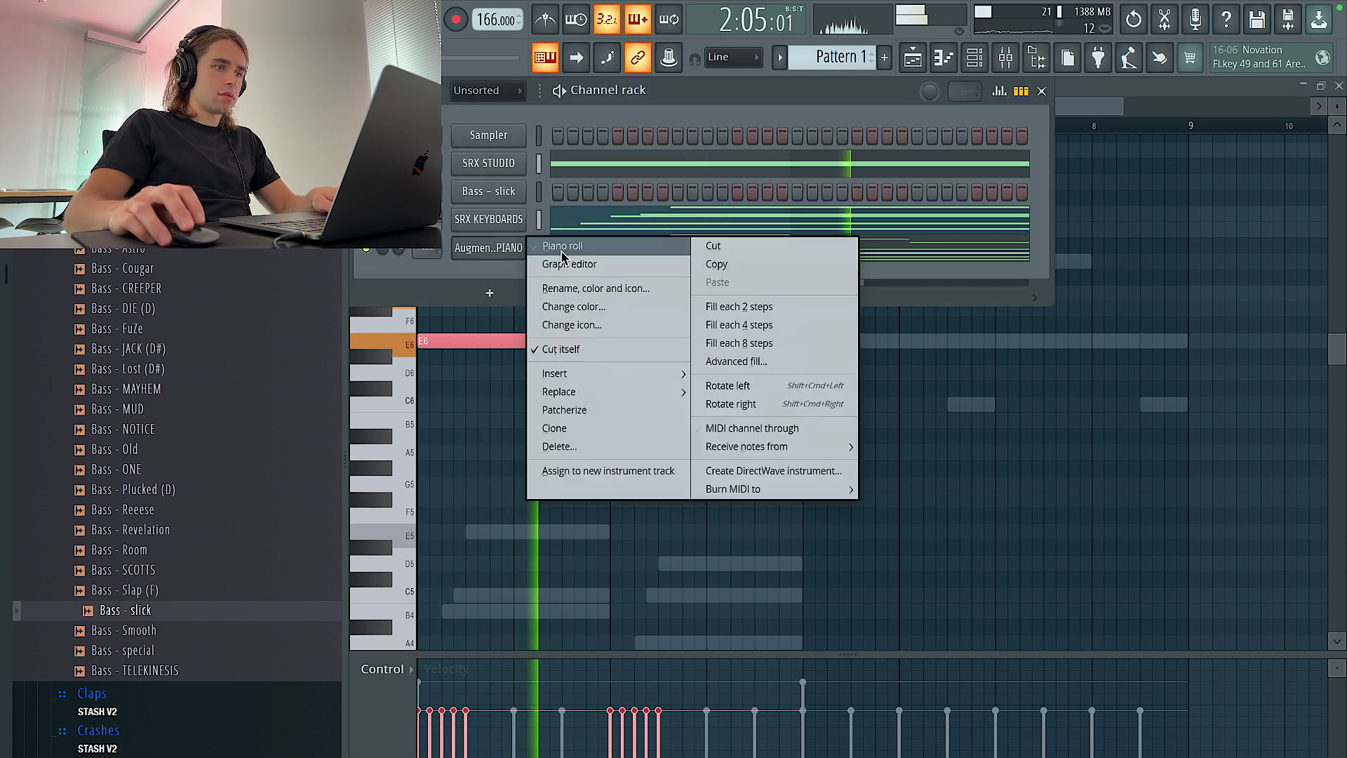
left_click(561, 245)
scroll(692, 487, "down", 3)
left_click_drag(720, 548, 516, 519)
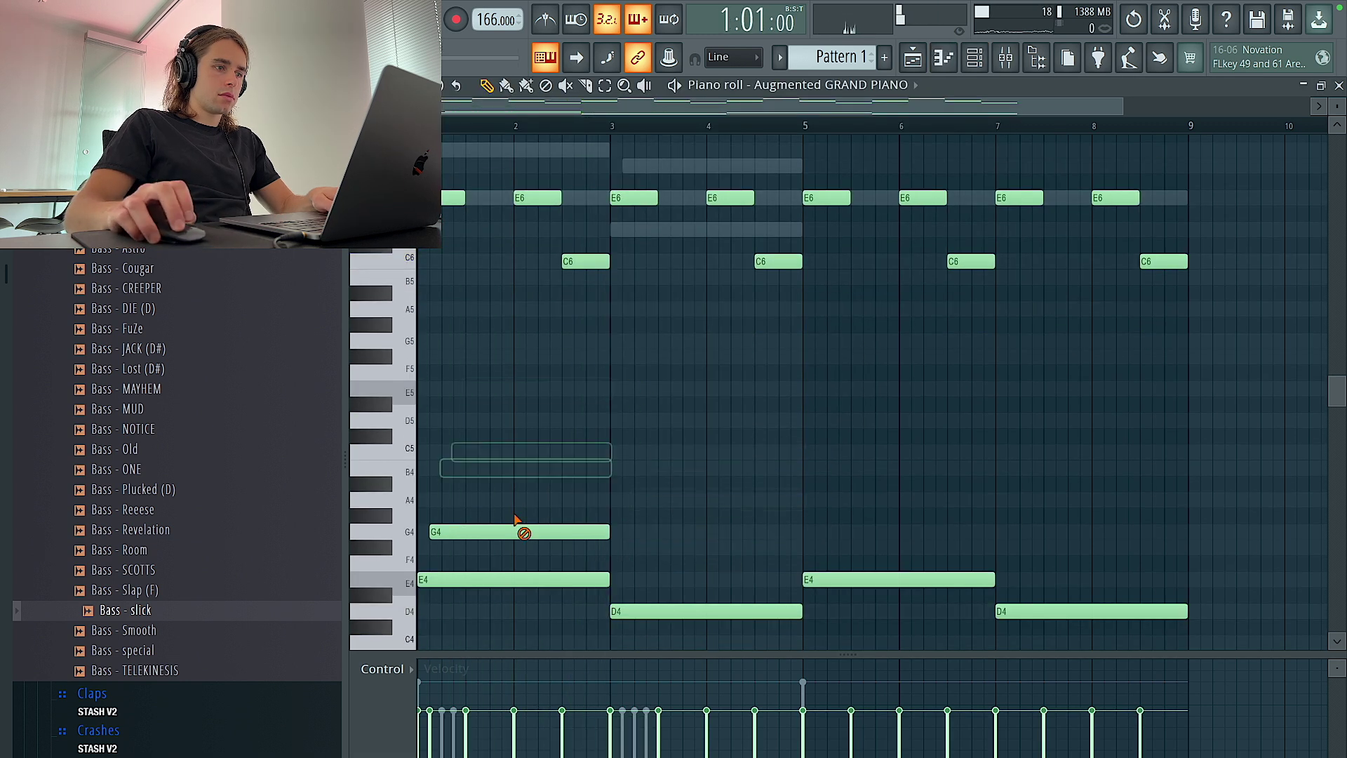
key("F6")
key("F6")
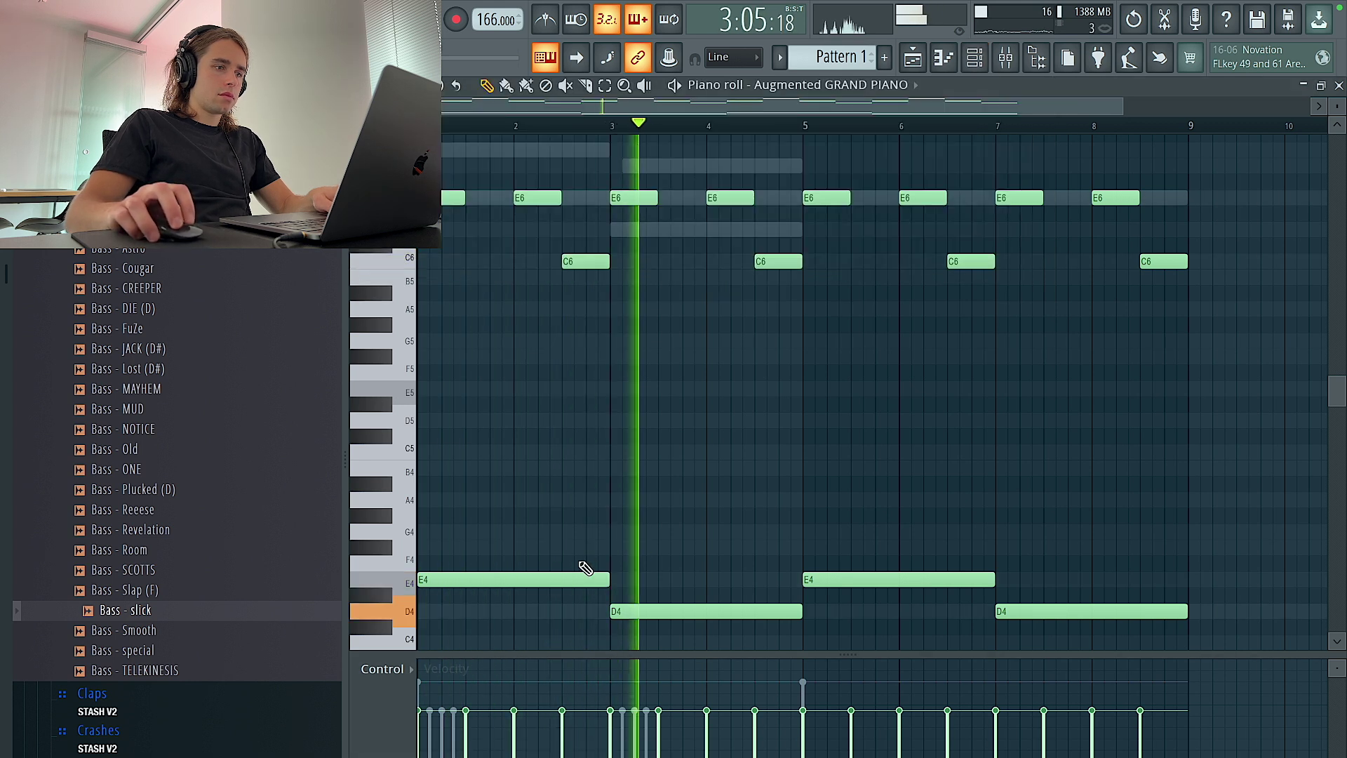
Duplicate the two SRX KEYBOARDS chords into bars 5 to 8 and play the pattern.
scroll(709, 533, "down", 2)
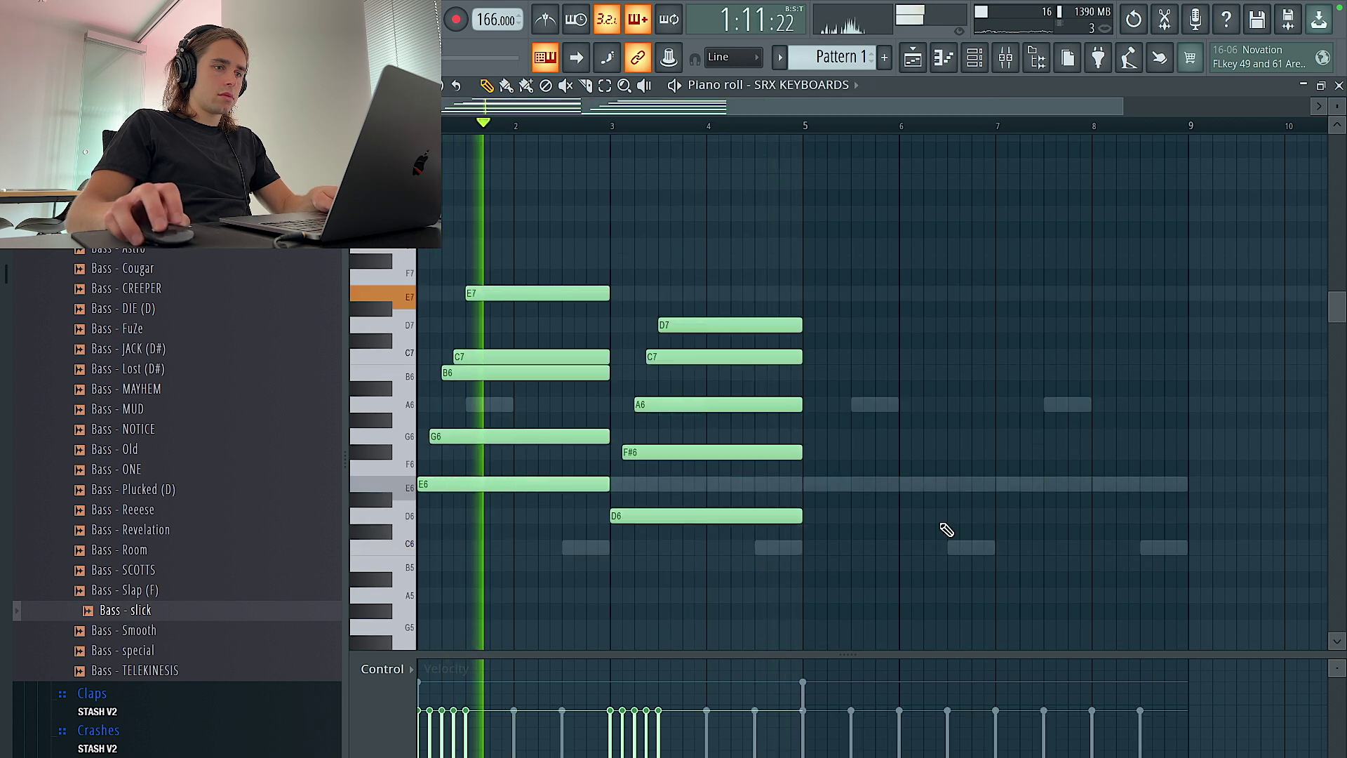
key("ctrl+b")
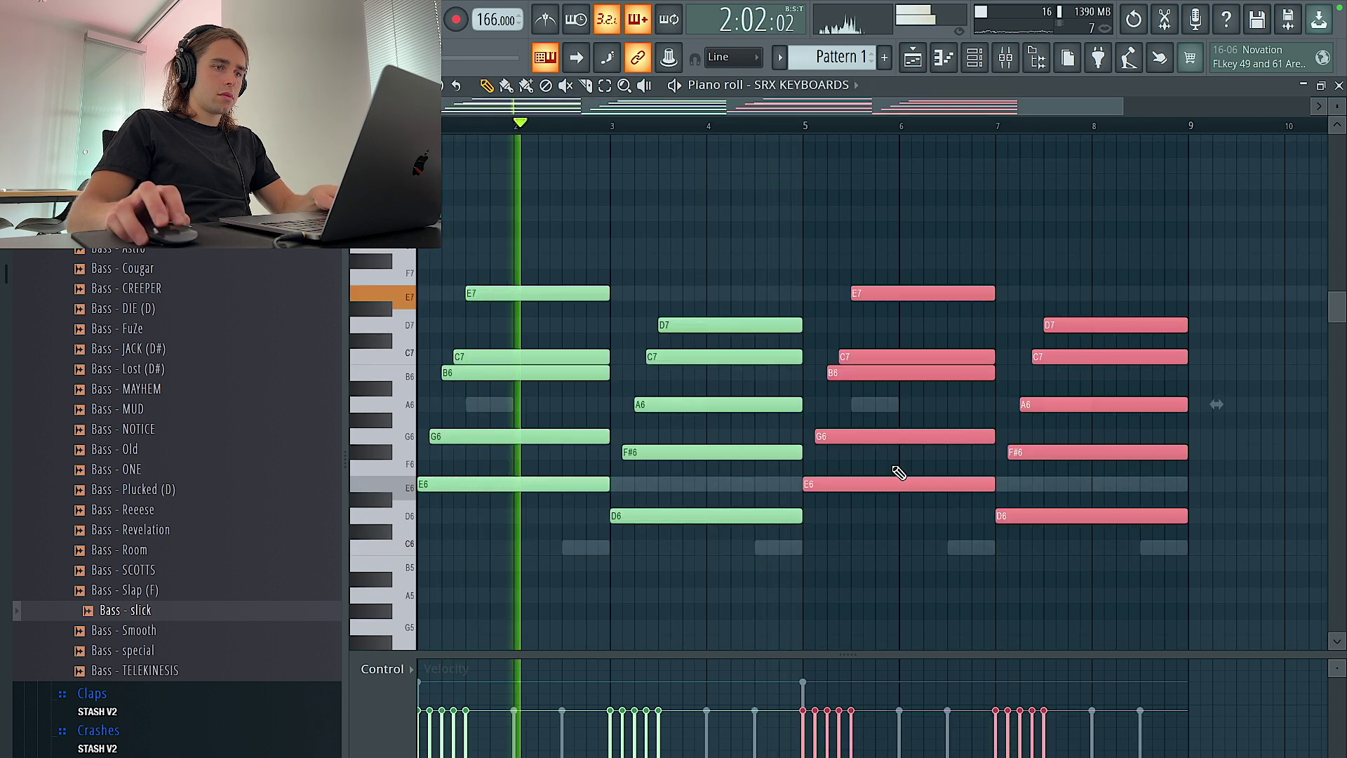
scroll(887, 414, "down", 1)
key("space")
key("space")
Try raising the first SRX KEYBOARDS chord's C7 to D7, and return it to C7.
scroll(433, 414, "up", 3)
scroll(433, 414, "up", 1)
left_click(433, 414)
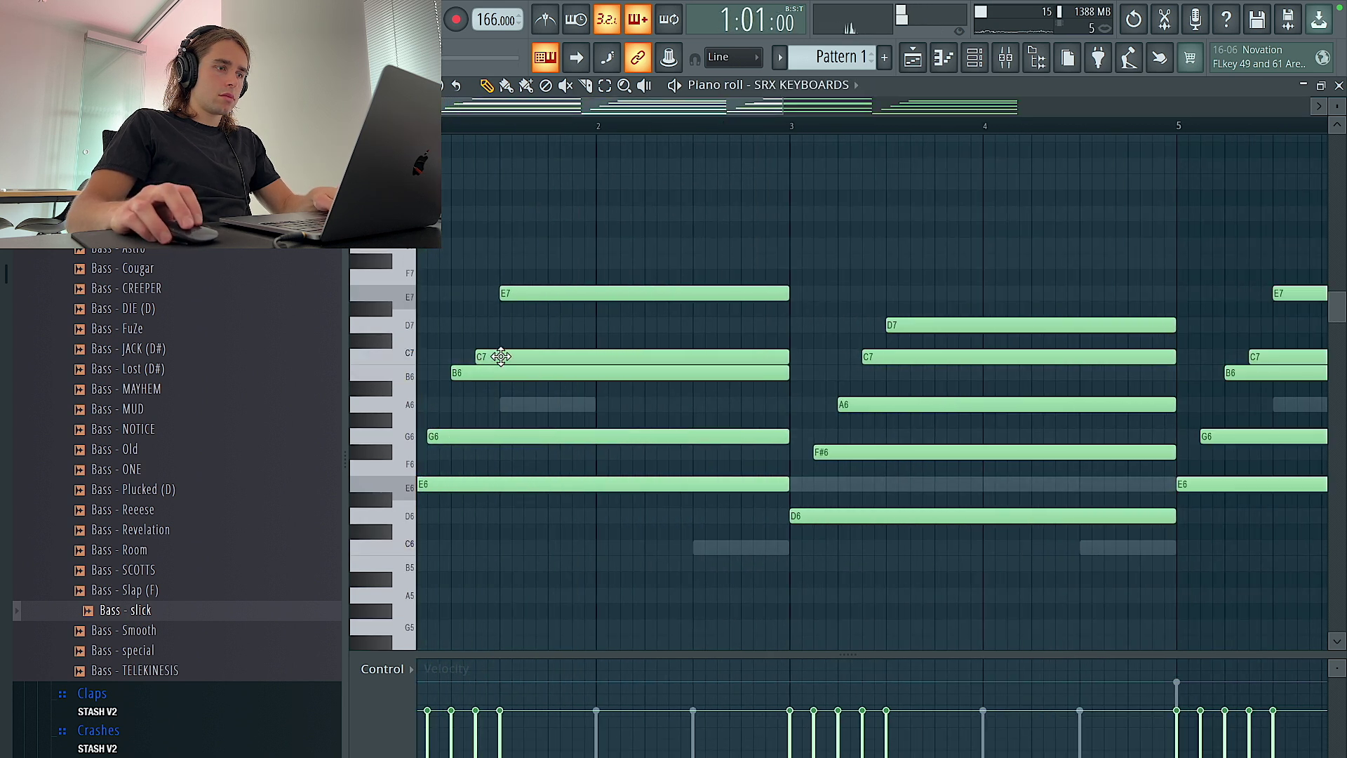
left_click_drag(495, 354, 502, 321)
key("space")
left_click(553, 327)
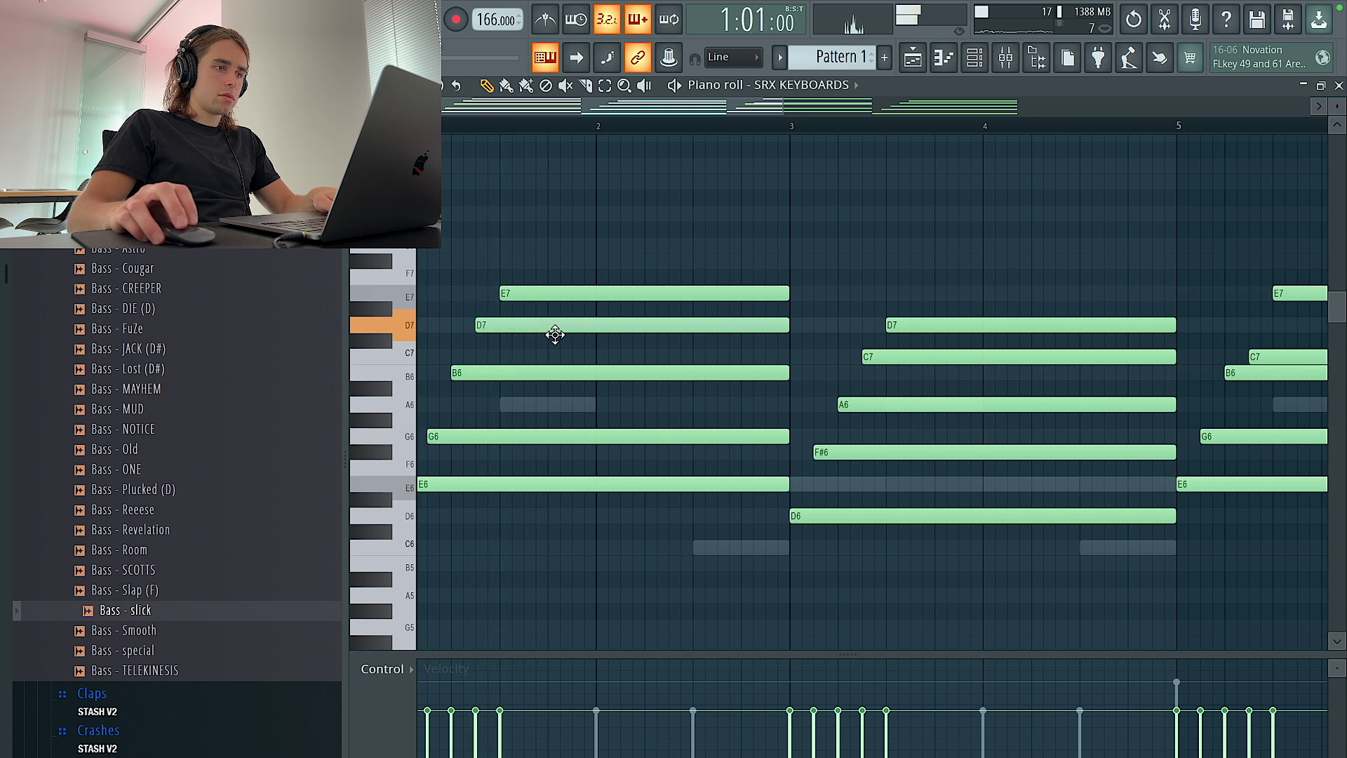
Try lowering the first SRX KEYBOARDS chord's B6 to A6 and its C7 to B6, and play the result.
left_click_drag(496, 370, 493, 410)
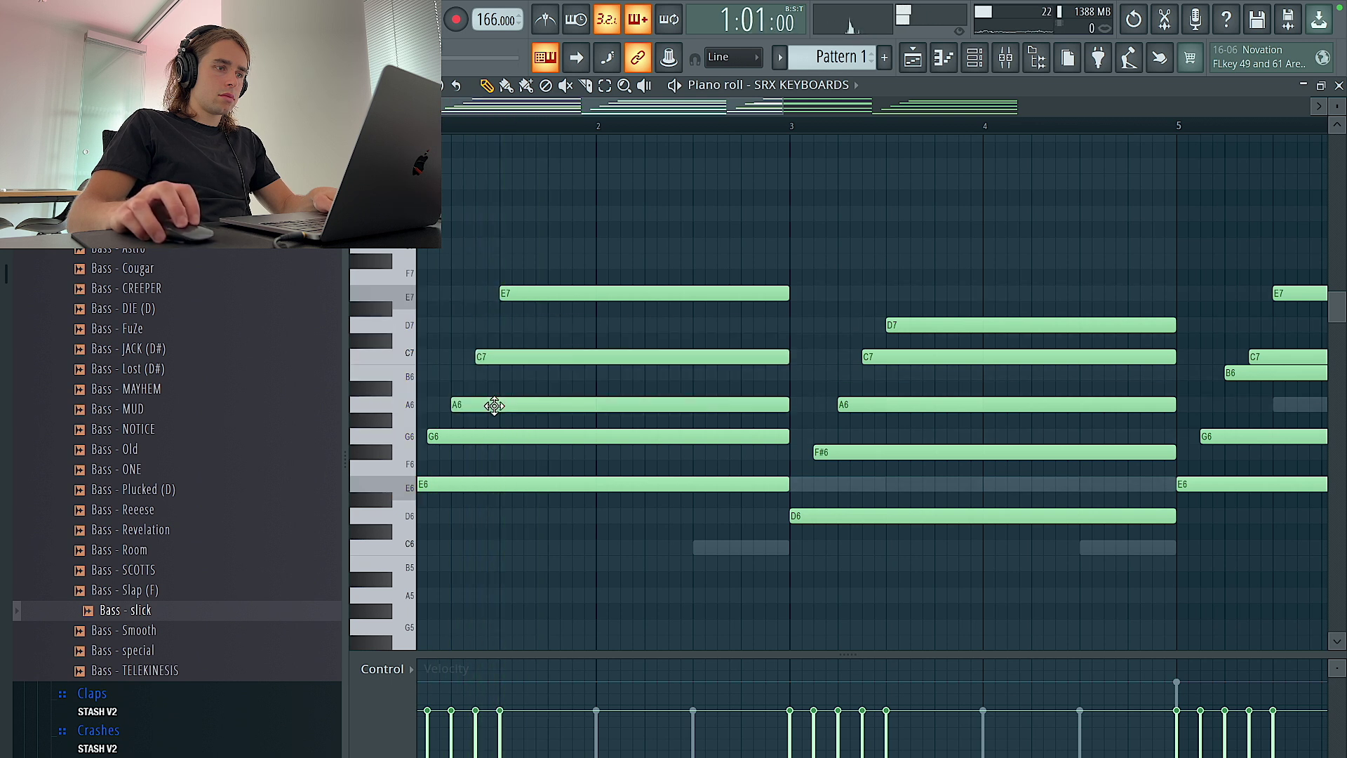
key("space")
left_click(494, 388)
key("space")
key("space")
key("space")
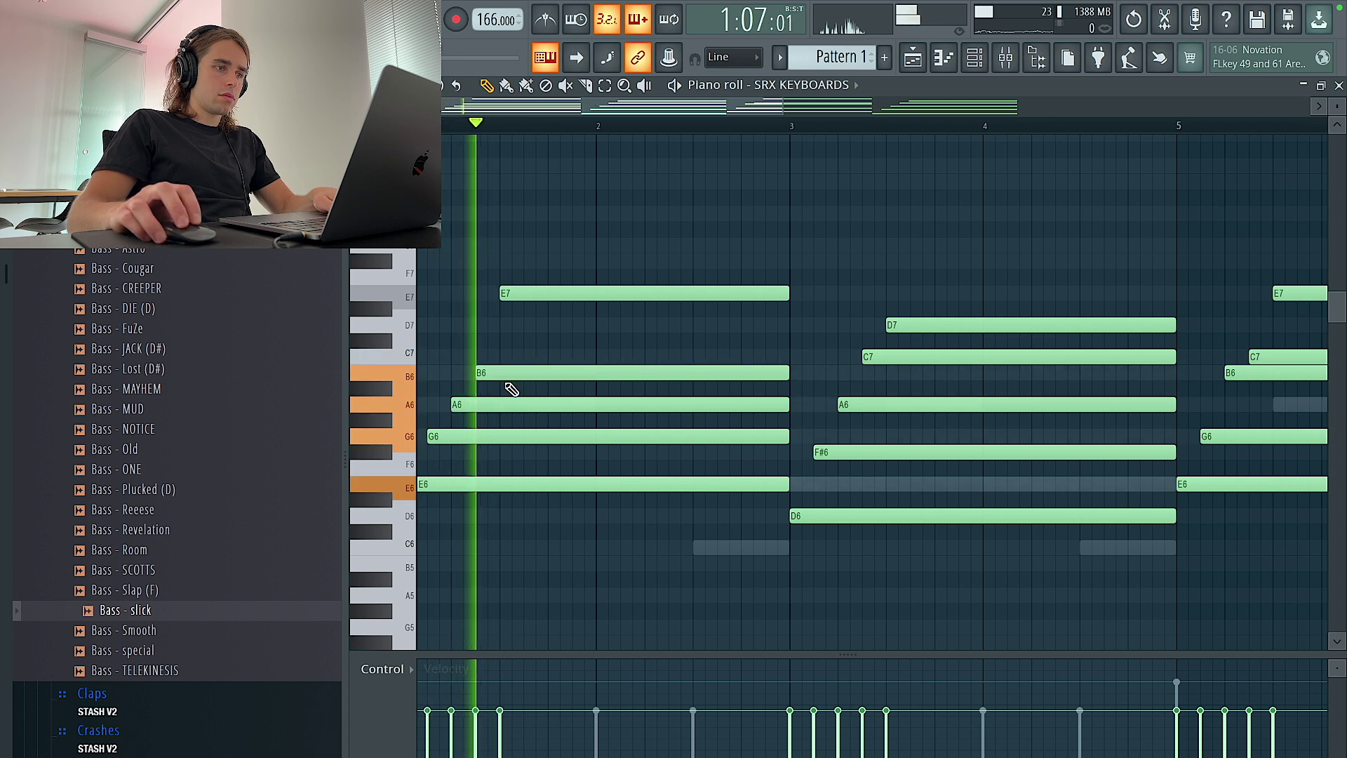
Try lowering the second SRX KEYBOARDS chord's upper notes to G6, A6 and C7.
scroll(871, 400, "down", 2)
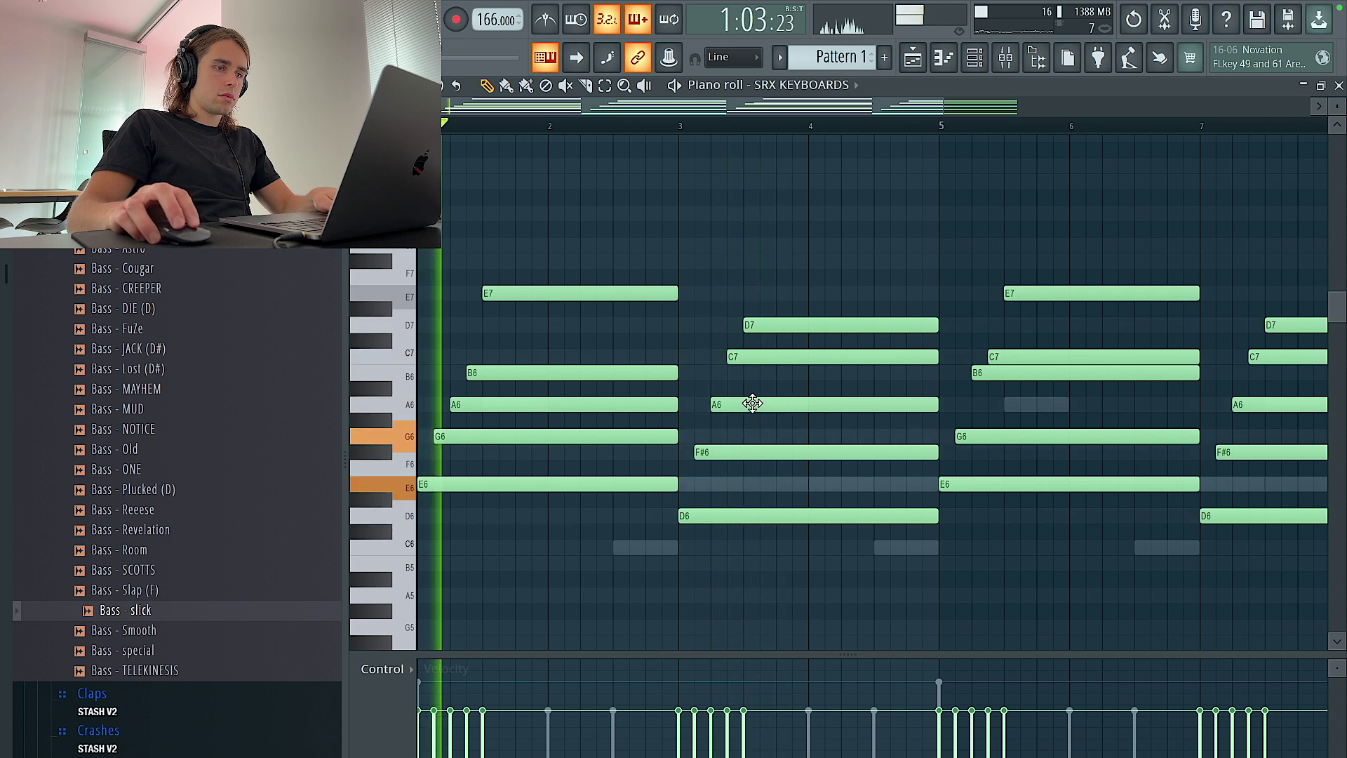
left_click_drag(748, 401, 746, 434)
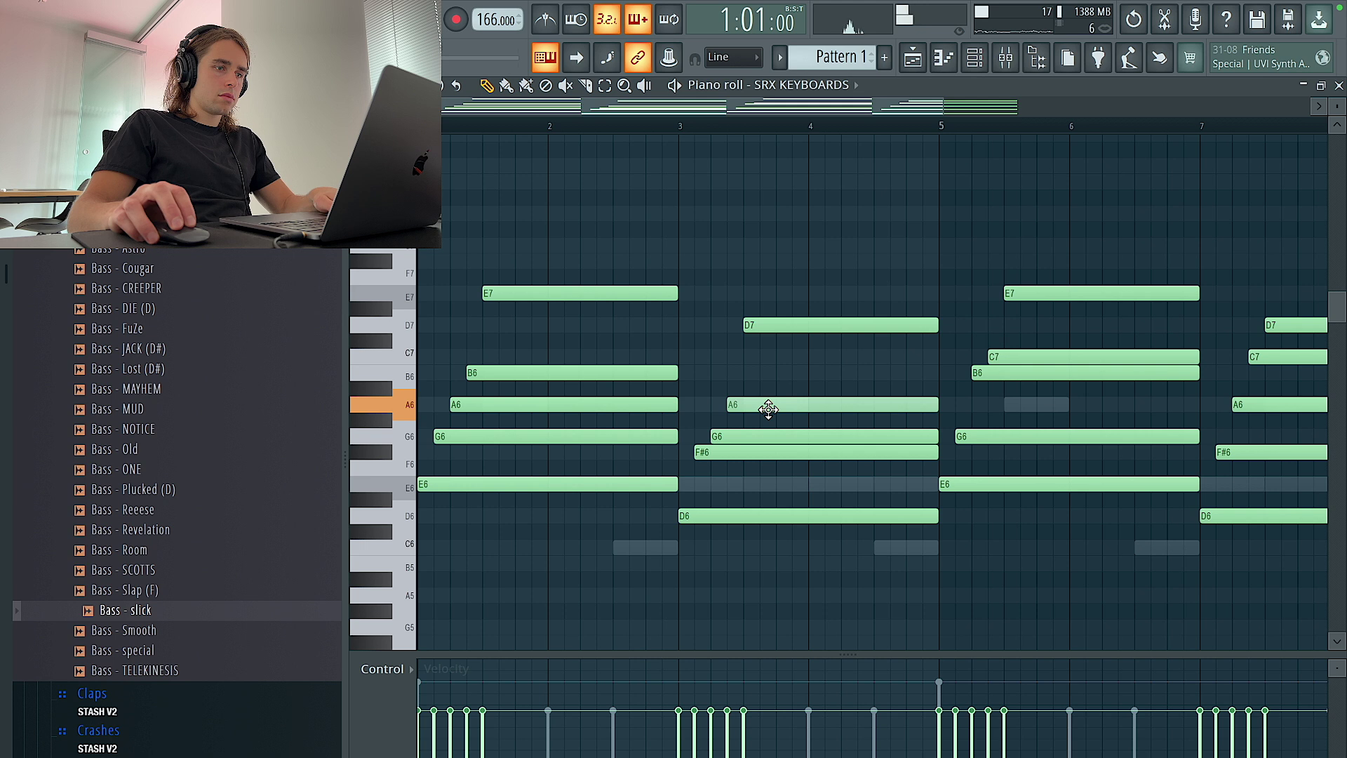
left_click_drag(774, 325, 773, 363)
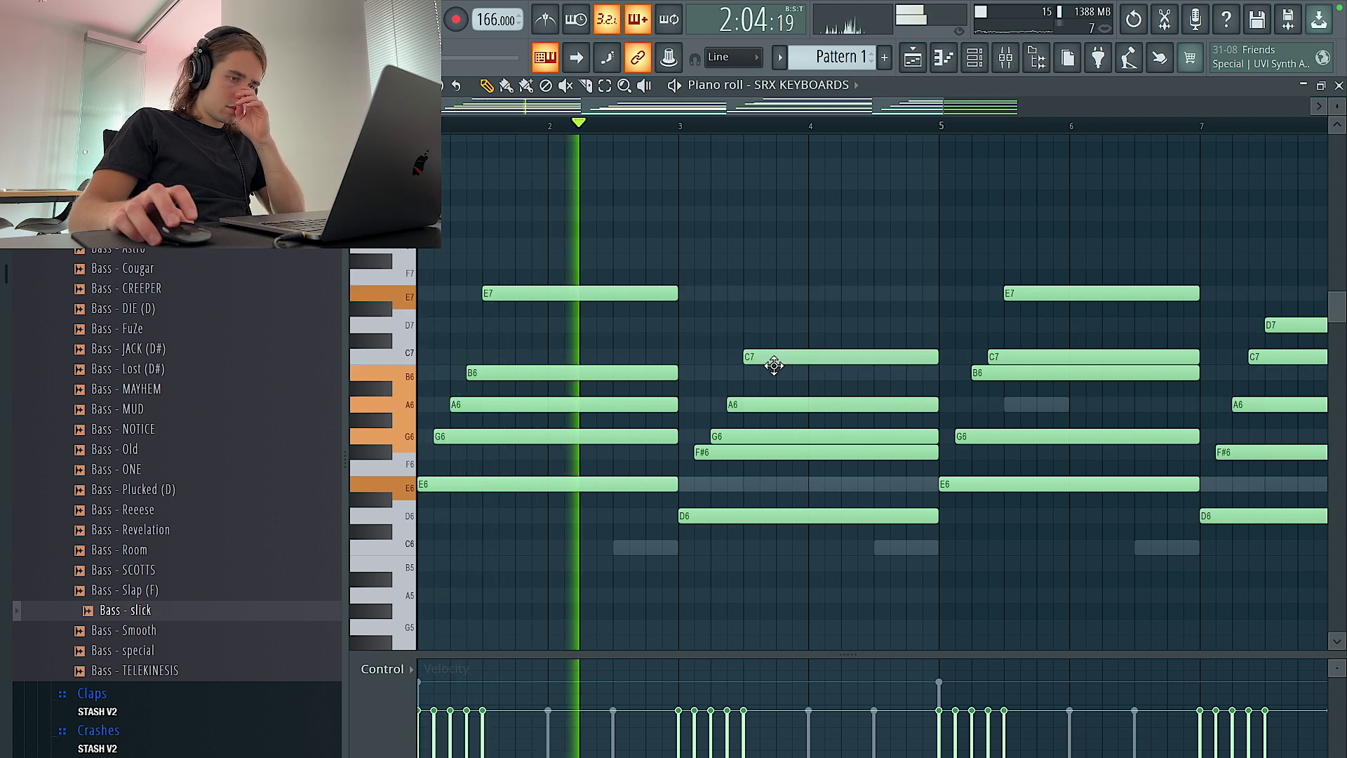
Try raising the velocity of all the SRX KEYBOARDS notes.
key("super+a")
scroll(773, 365, "up", 3)
key("super+d")
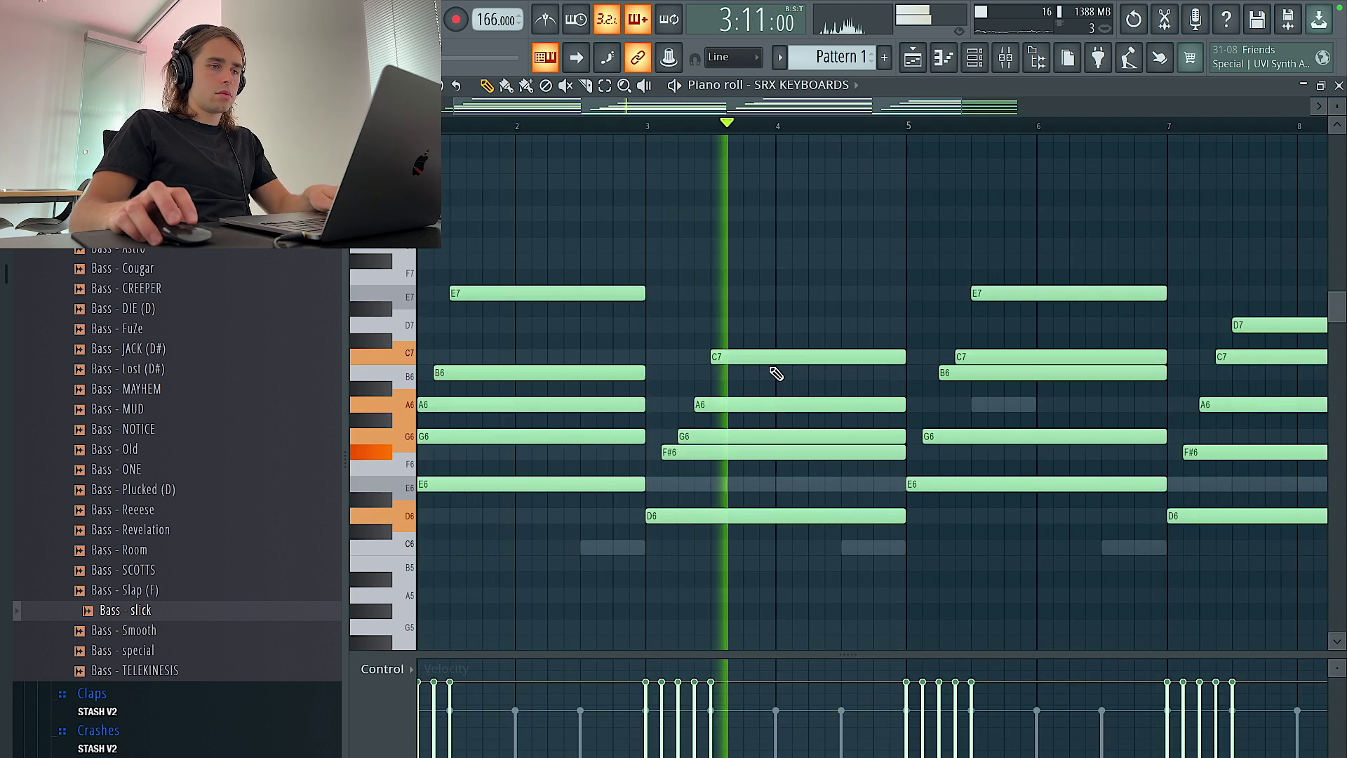
Undo the velocity and chord pitch changes in SRX KEYBOARDS, and duplicate the original chords into bars 5 to 8 again.
scroll(765, 372, "down", 1)
key("super+z")
key("super+z")
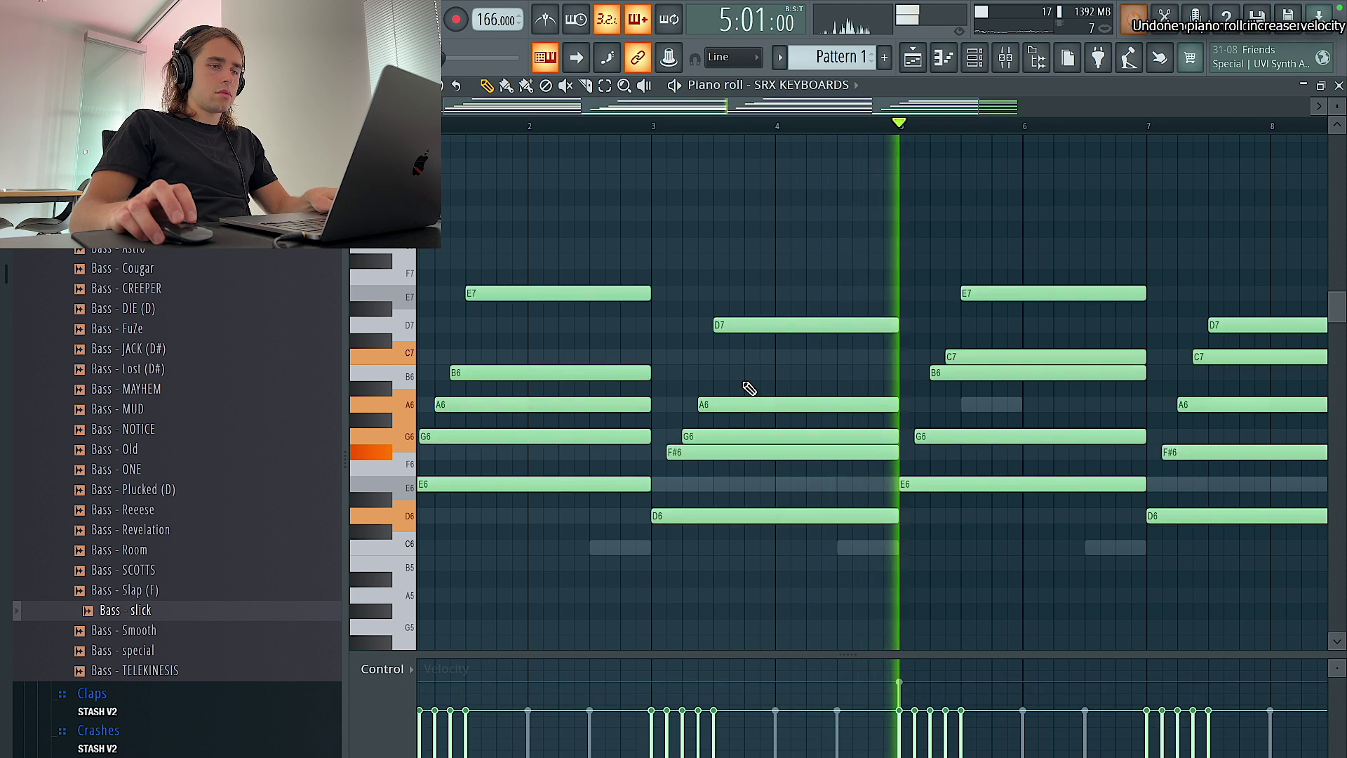
key("super+z")
key("super+z")
key("super+z")
key("super+z")
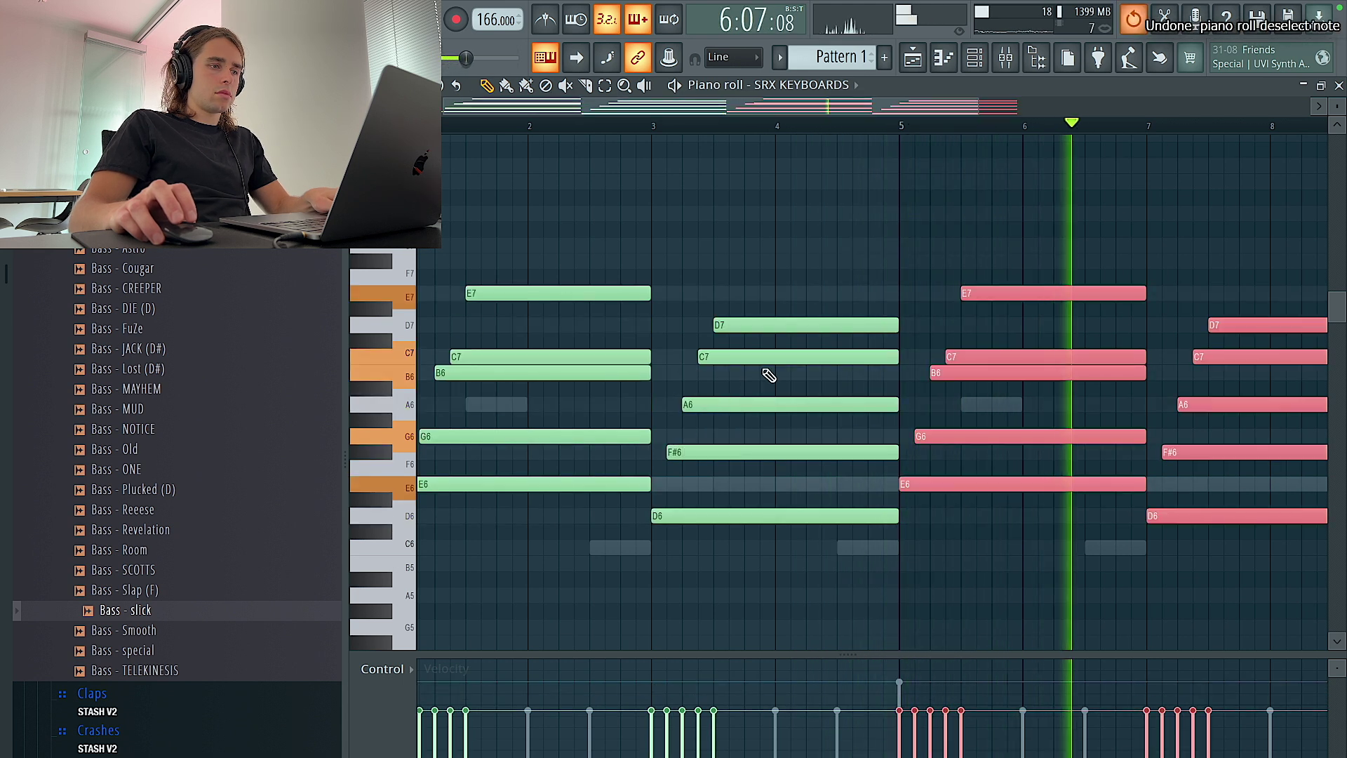
key("super+z")
key("super+z")
key("super+b")
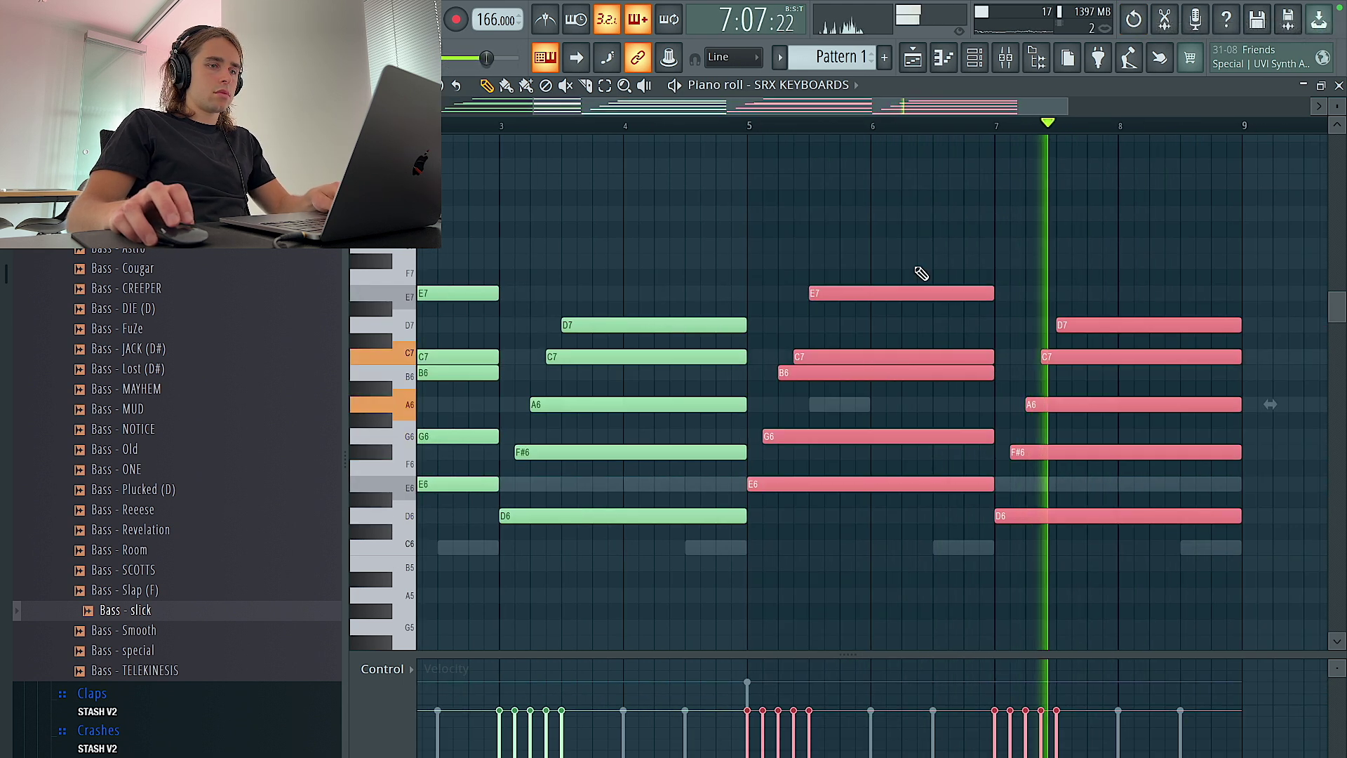
Switch the SRX KEYBOARDS patch to Sine EP and close the instrument's window.
left_click(973, 59)
left_click(489, 221)
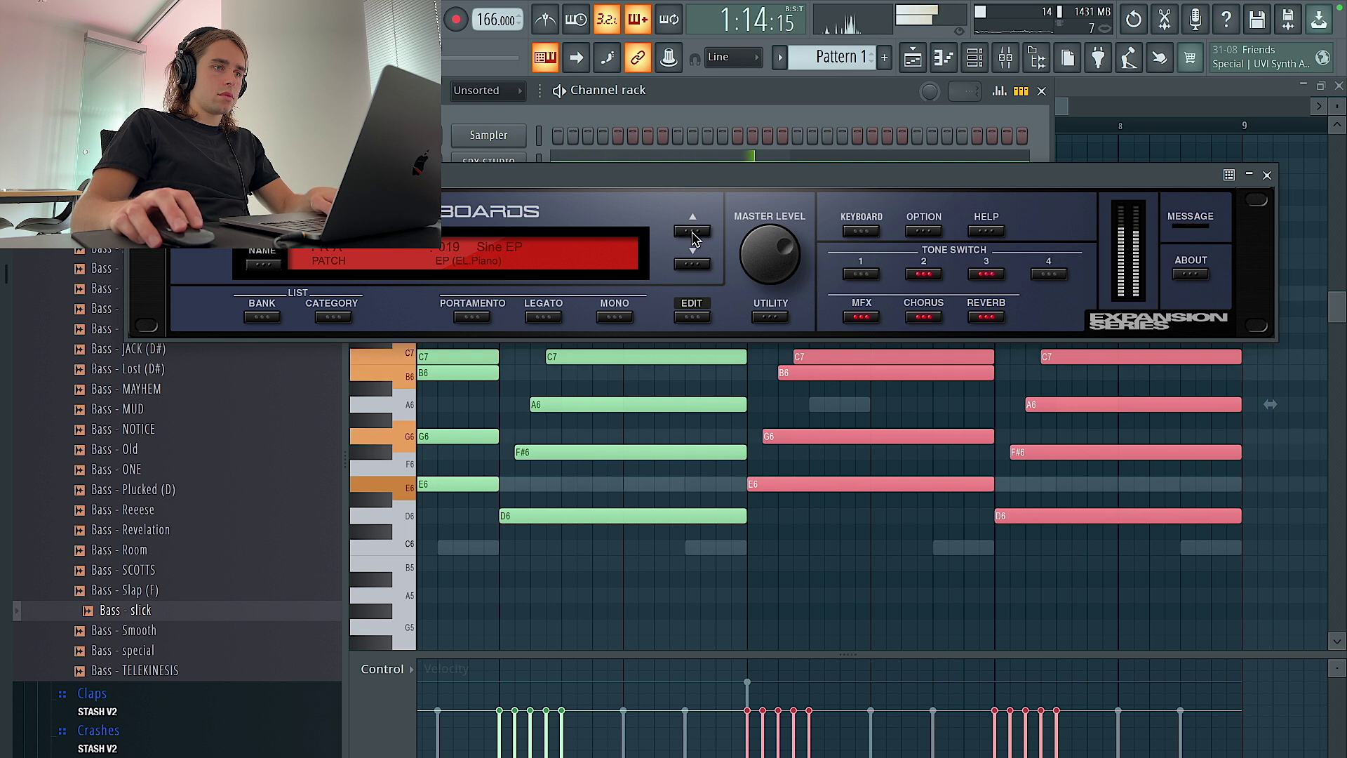
left_click(1266, 175)
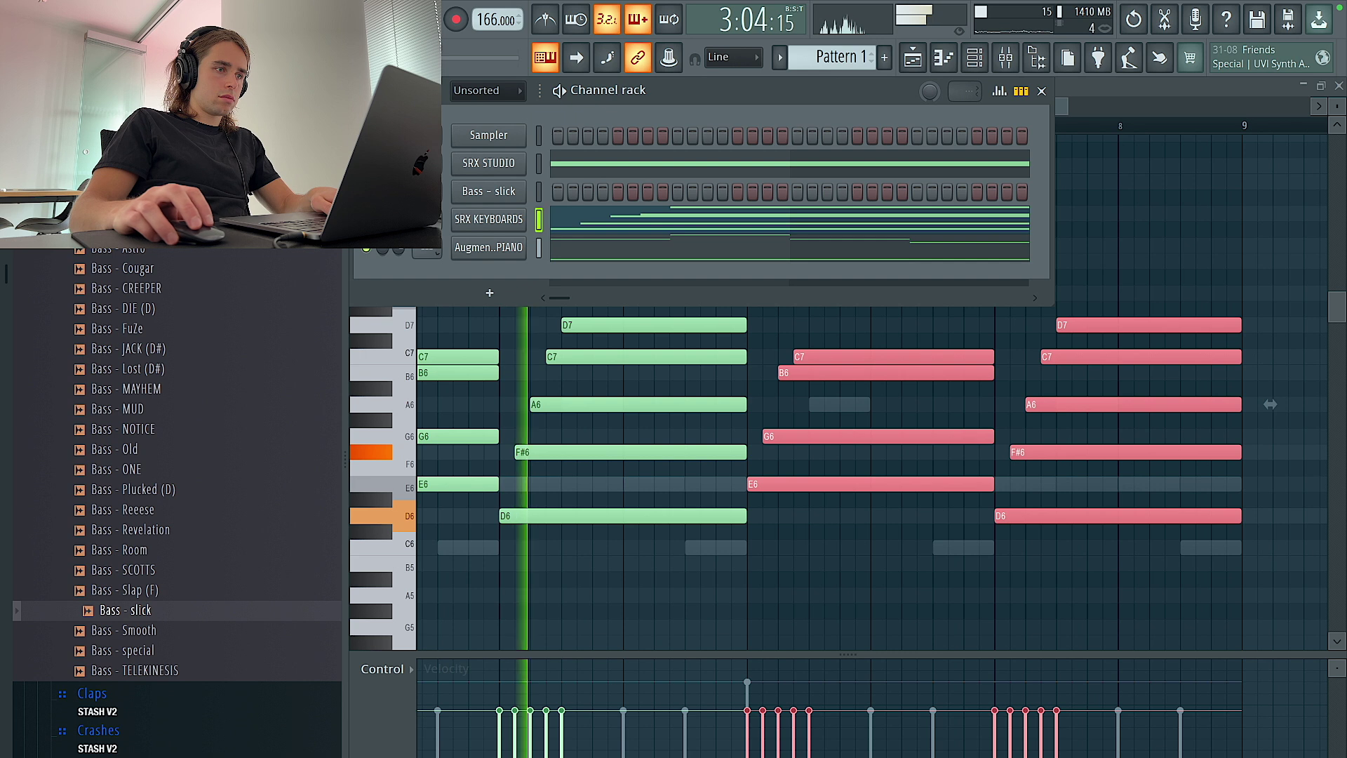
Deselect the SRX KEYBOARDS chords and play through all eight bars to check them.
left_click(585, 602)
scroll(586, 602, "up", 1)
scroll(587, 602, "left", 3)
scroll(577, 535, "down", 2)
left_click(980, 55)
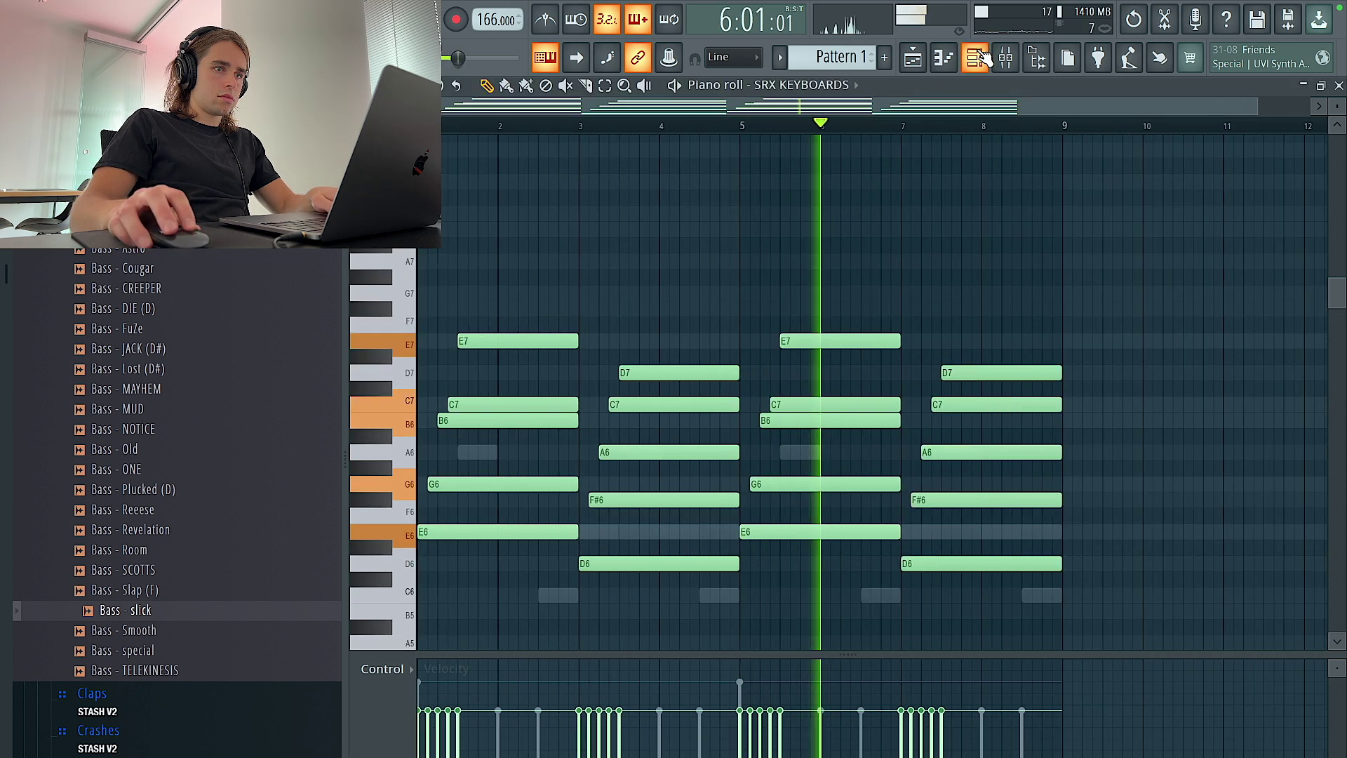
left_click(460, 484)
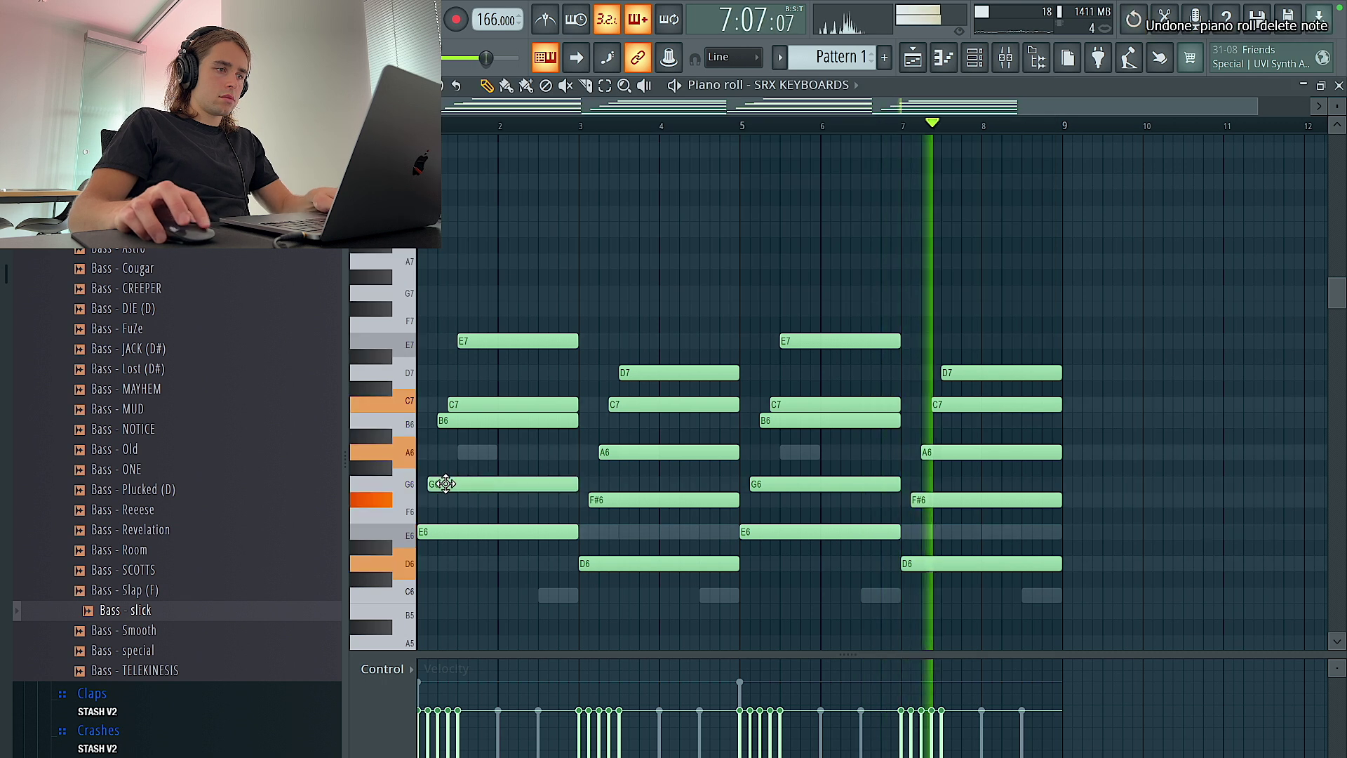
Load the HalfTime effect into the first effect slot of mixer Insert 4.
left_click(980, 62)
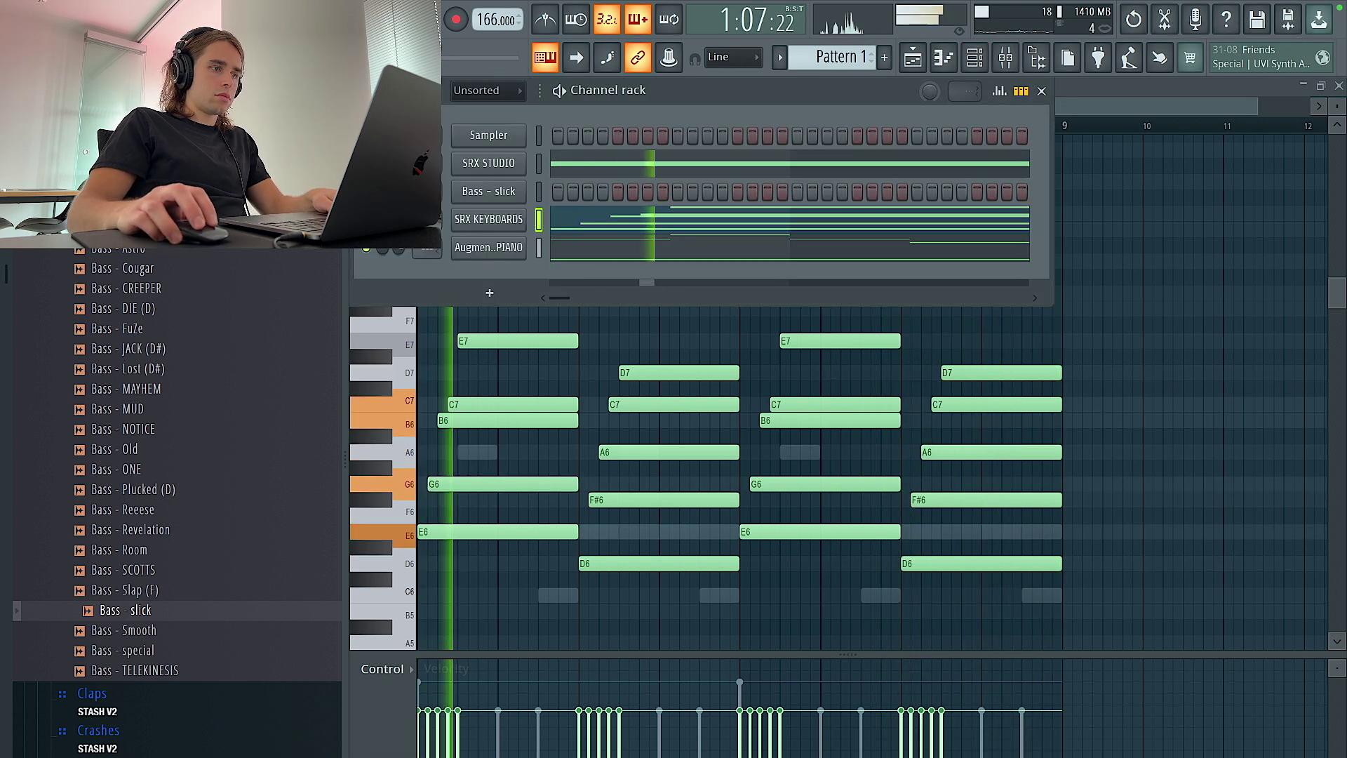
left_click(1005, 59)
left_click(1150, 293)
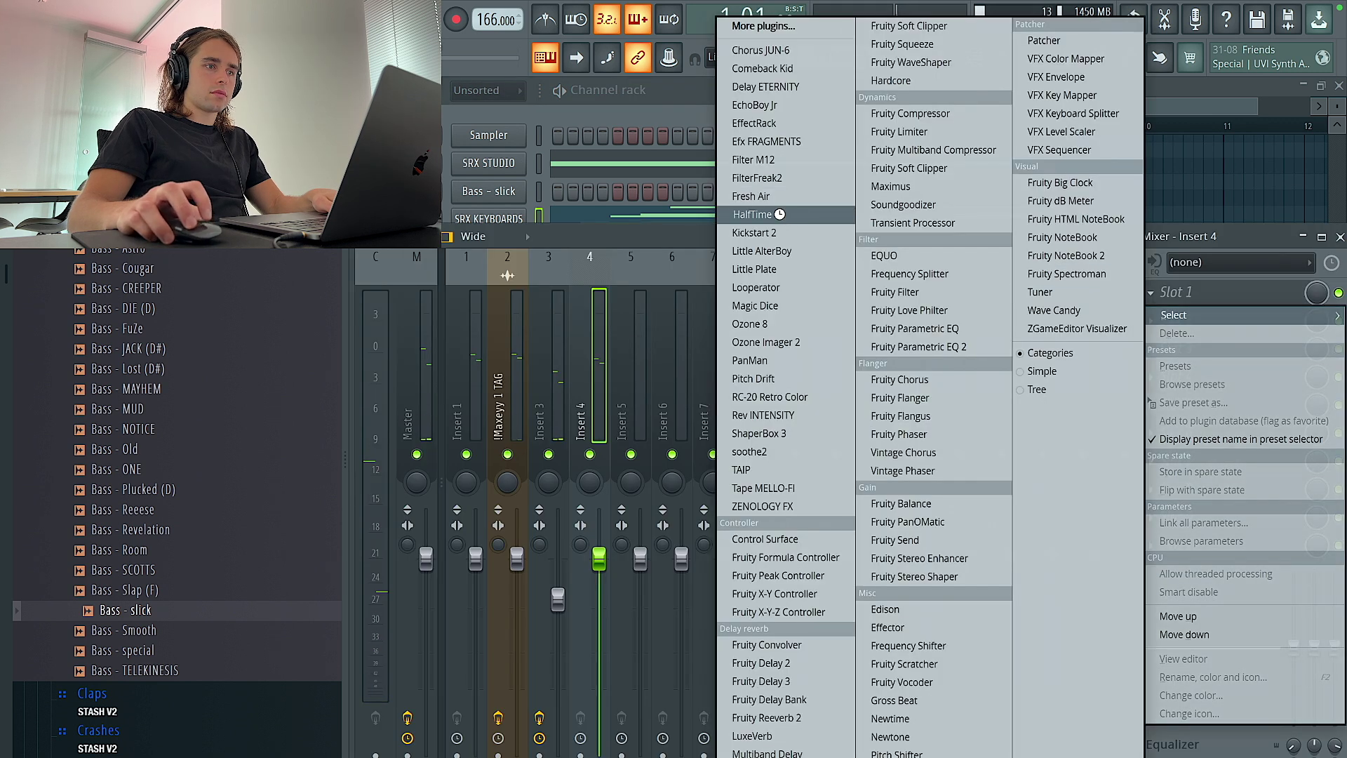
left_click(765, 214)
left_click(516, 103)
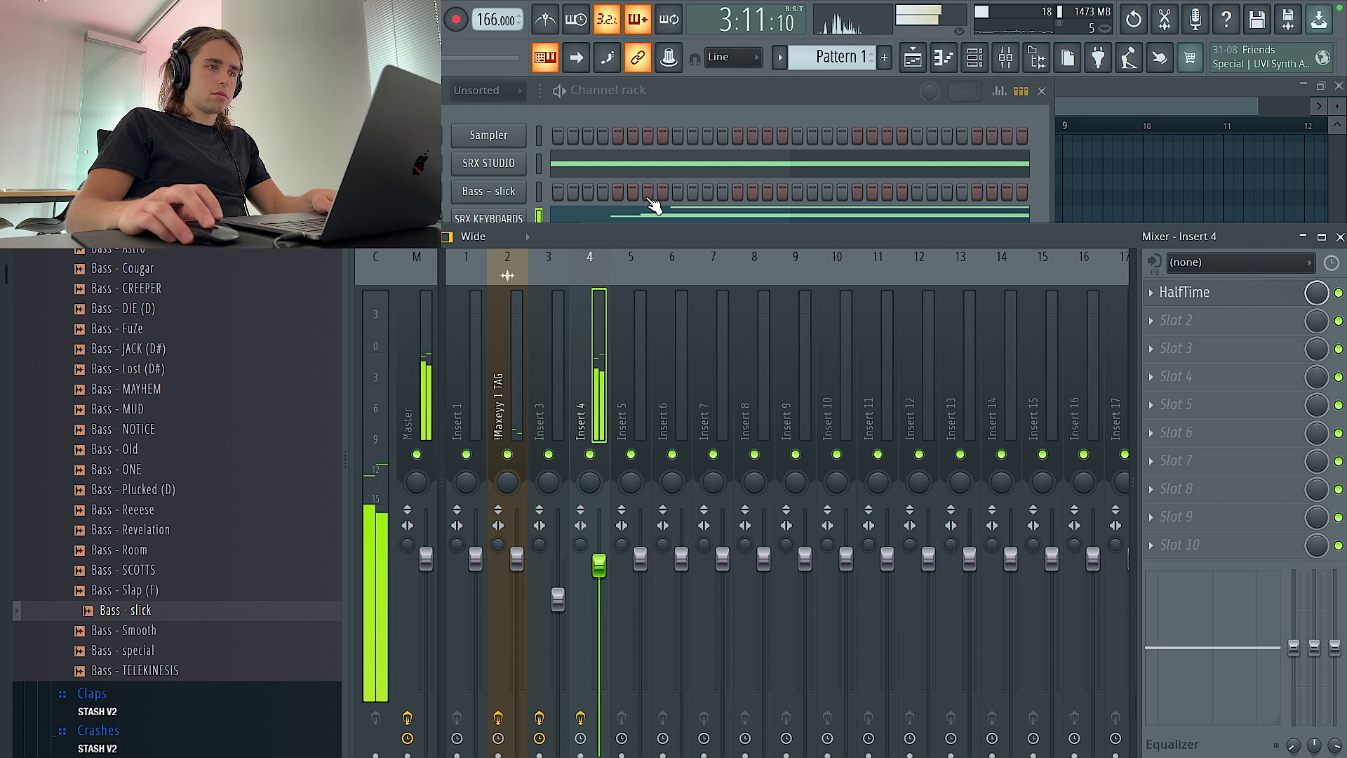
left_click(714, 116)
Lower all the SRX KEYBOARDS chord notes by one octave.
right_click(495, 231)
left_click(566, 224)
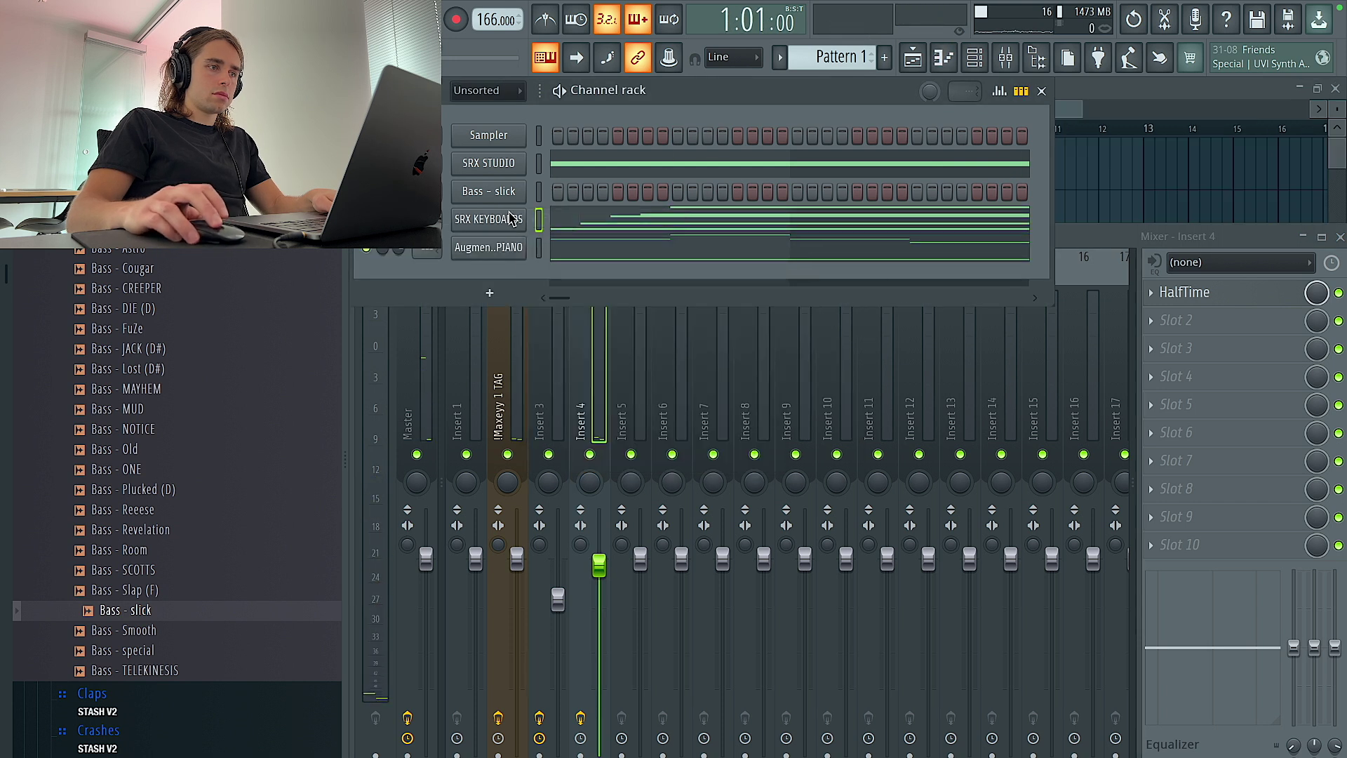
key("space")
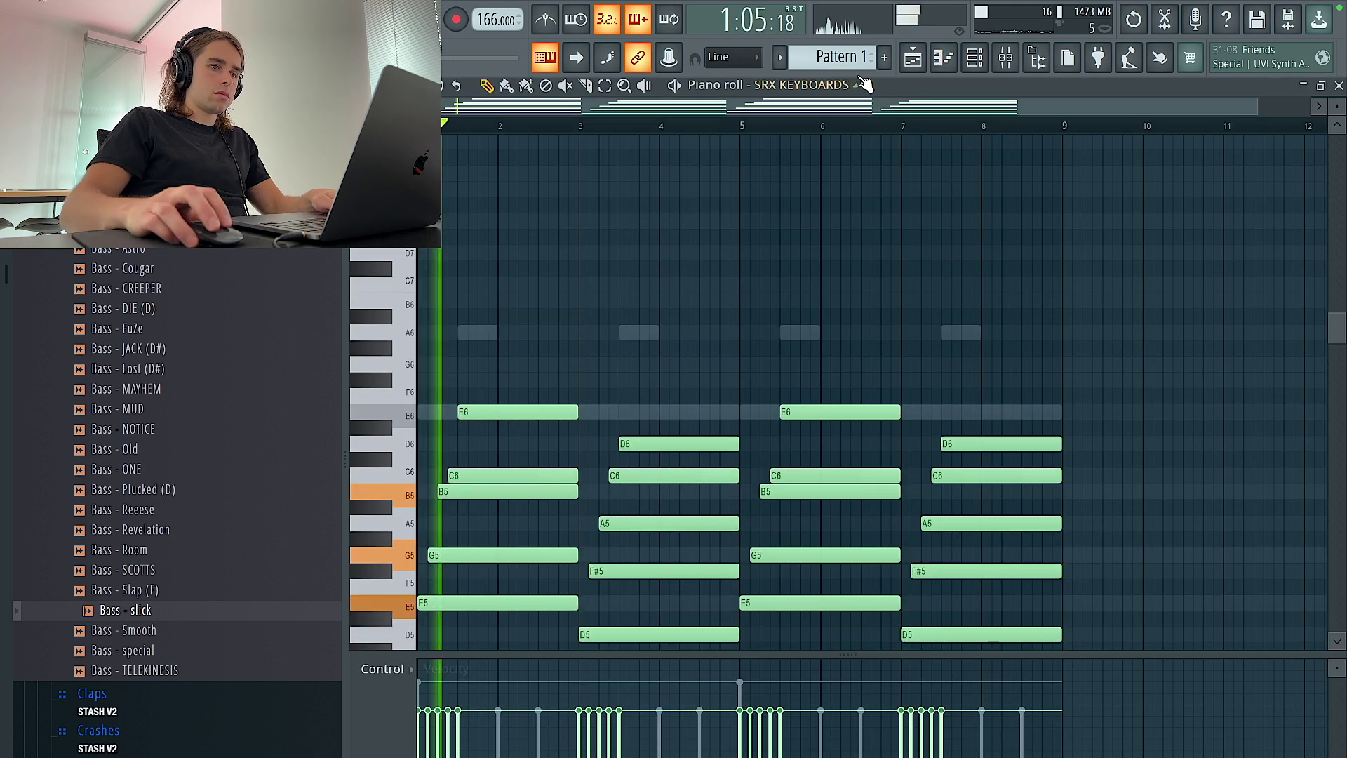
left_click(976, 59)
Try adding a staggered rising run of F#6, G6, A6 and B6 from bar 2 in SRX KEYBOARDS.
key("space")
right_click(501, 378)
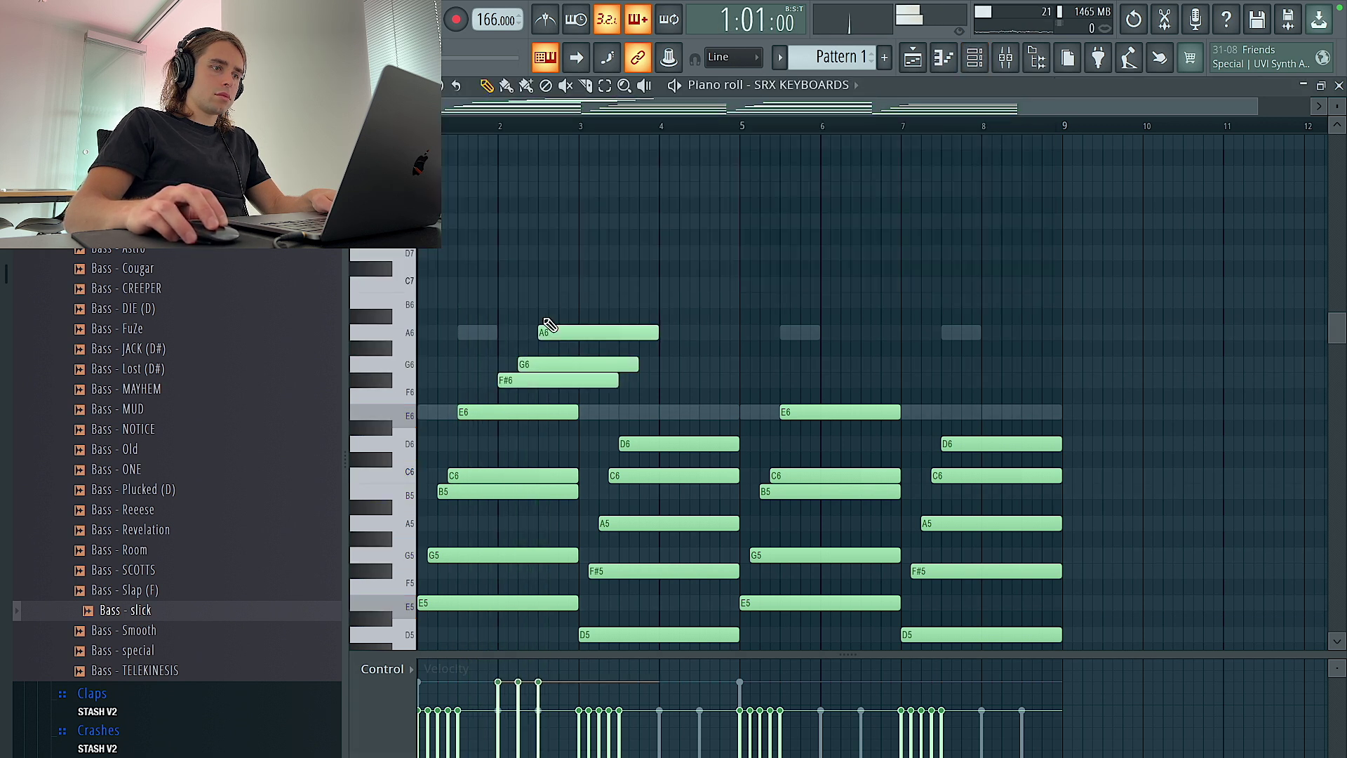
key("space")
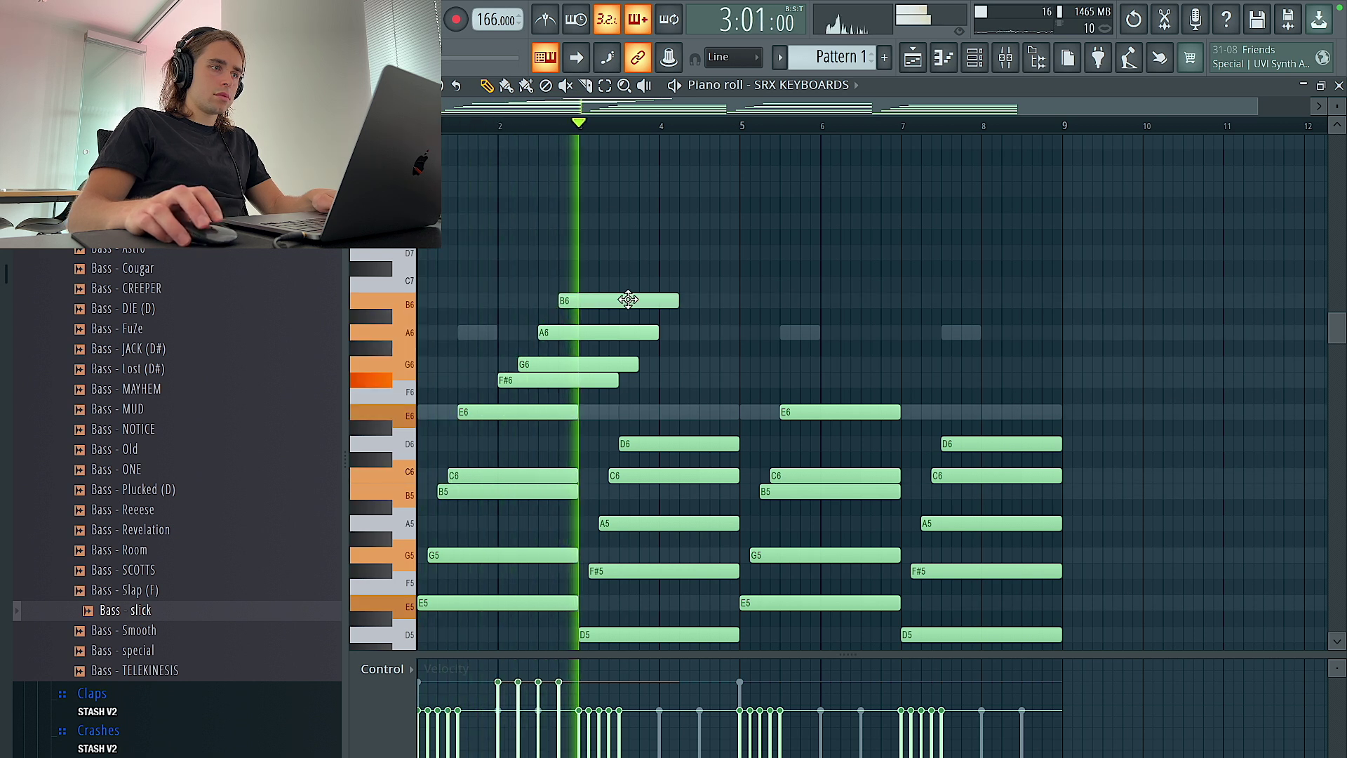
scroll(628, 299, "down", 4)
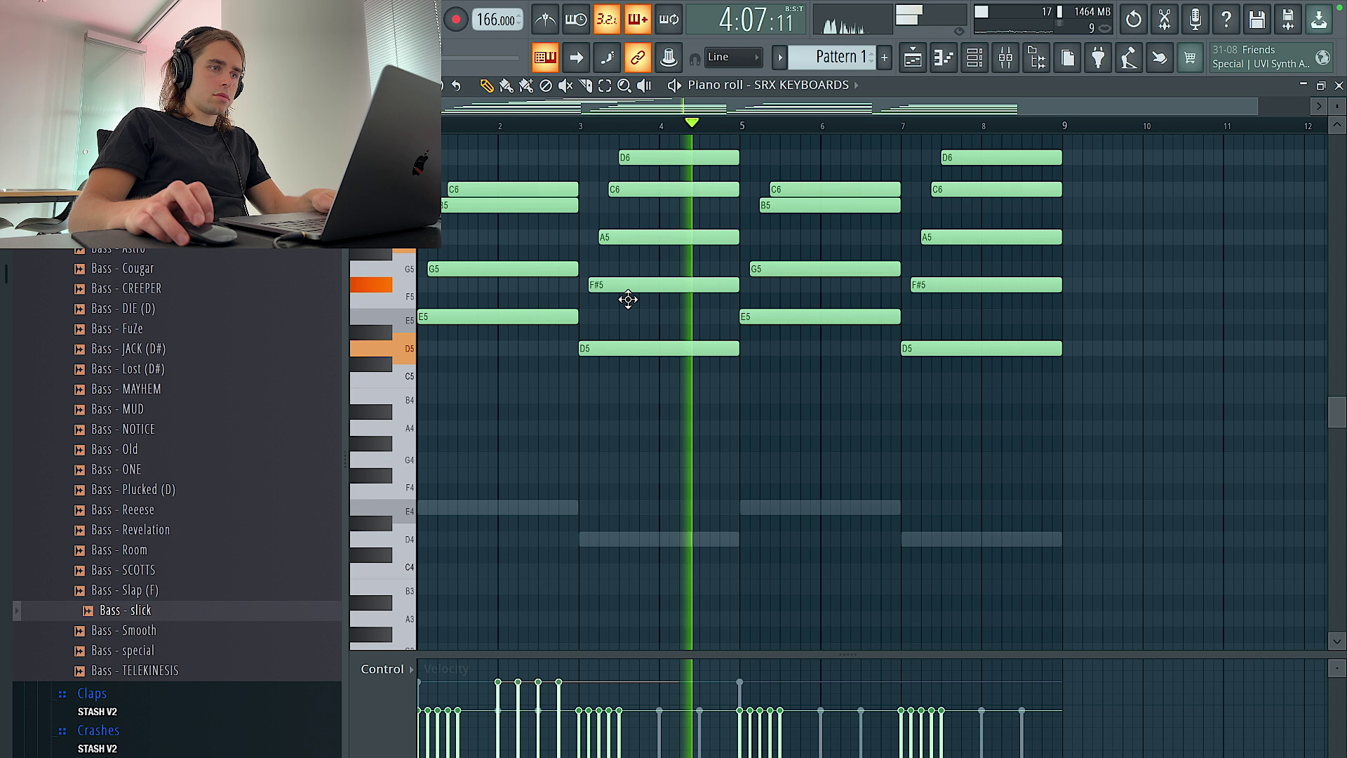
Shorten all SRX KEYBOARDS notes to brief stabs for a listen, and delete every note from the channel.
scroll(627, 299, "up", 3)
key("space")
key("ctrl+a")
key("shift+d")
key("space")
key("space")
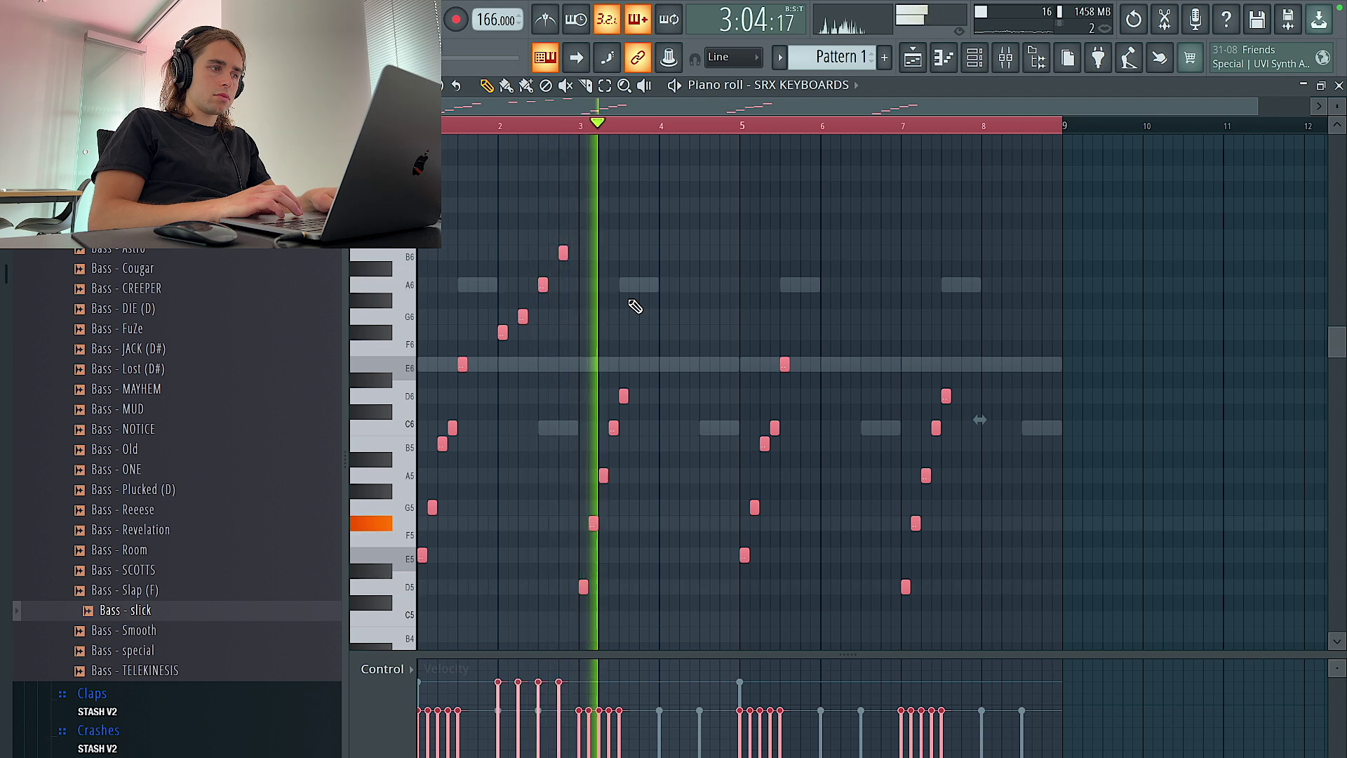
key("Delete")
Open the Augmented GRAND PIANO notes and set the scale highlighting root note to C#.
key("F6")
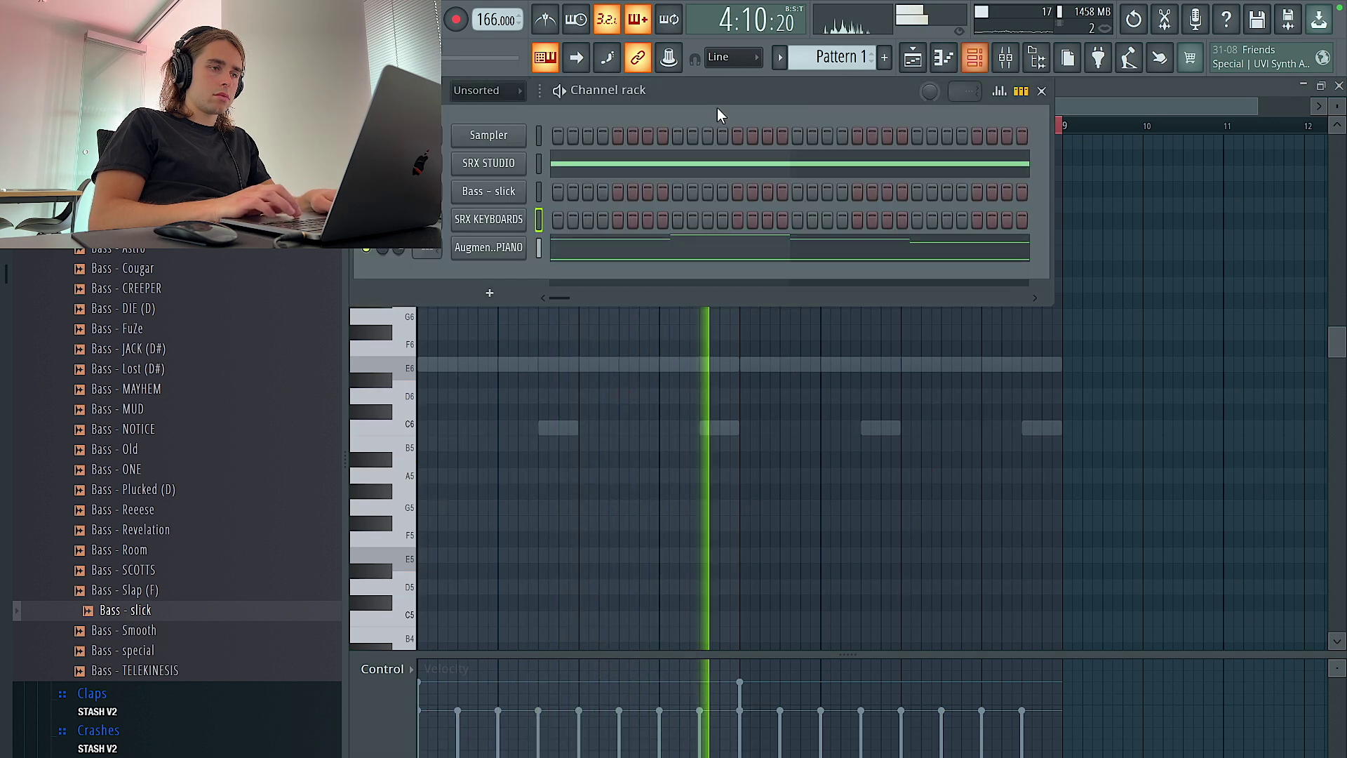
right_click(468, 253)
left_click(517, 247)
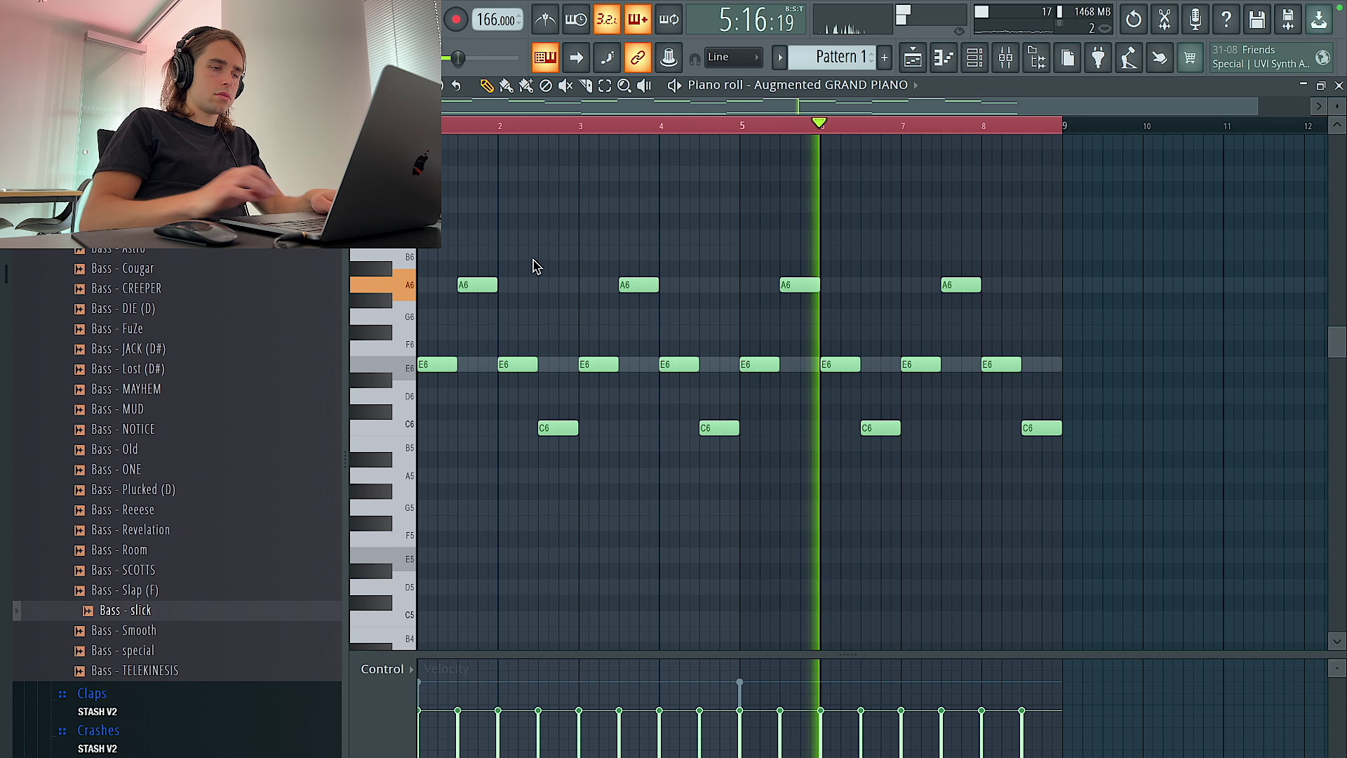
scroll(516, 270, "down", 6)
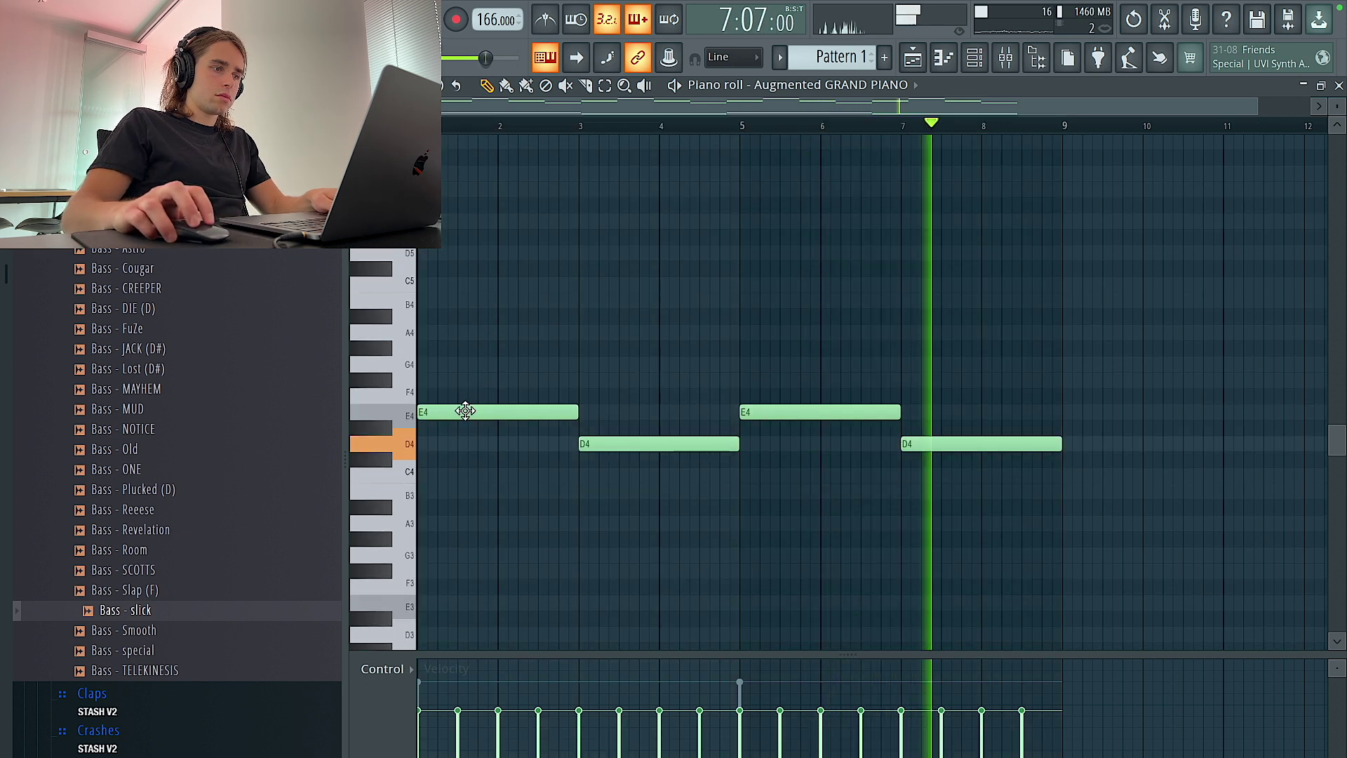
key("space")
left_click(443, 85)
mouse_move(491, 179)
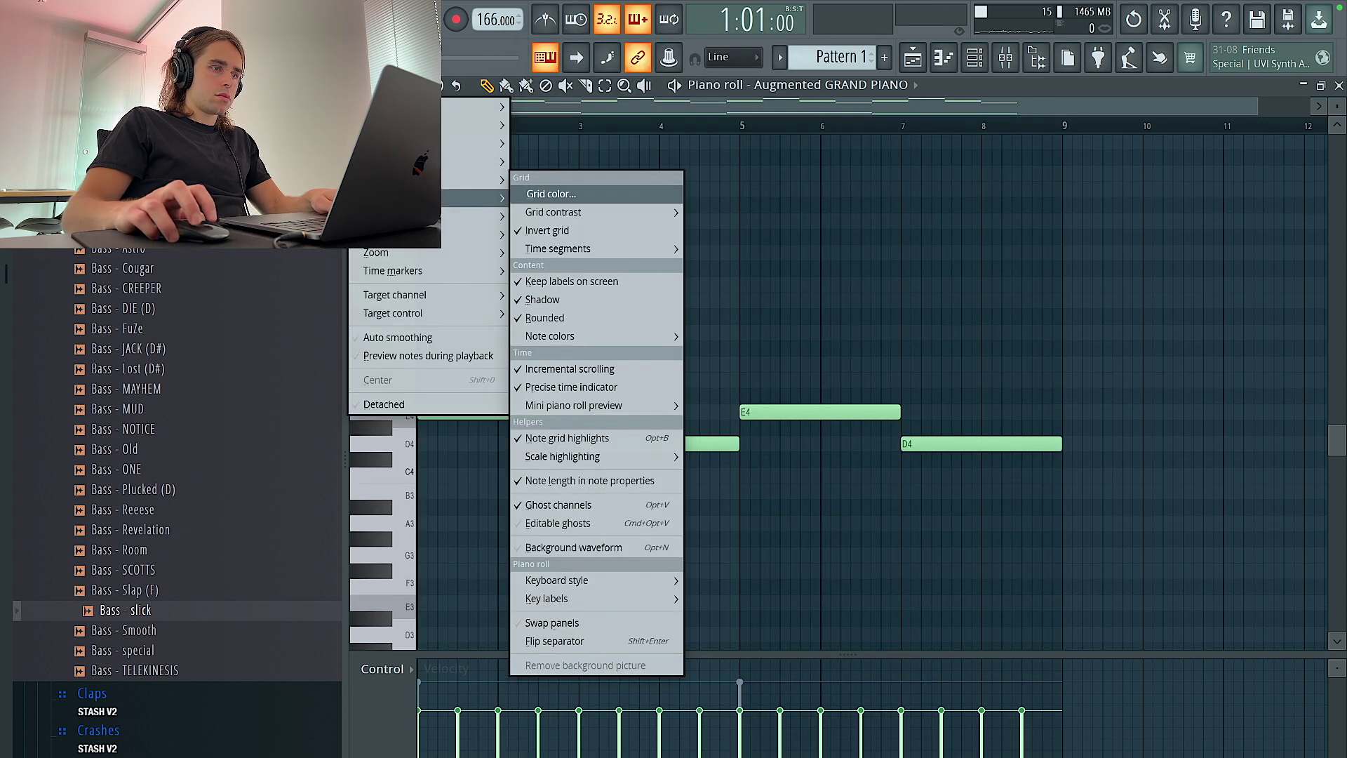
mouse_move(590, 457)
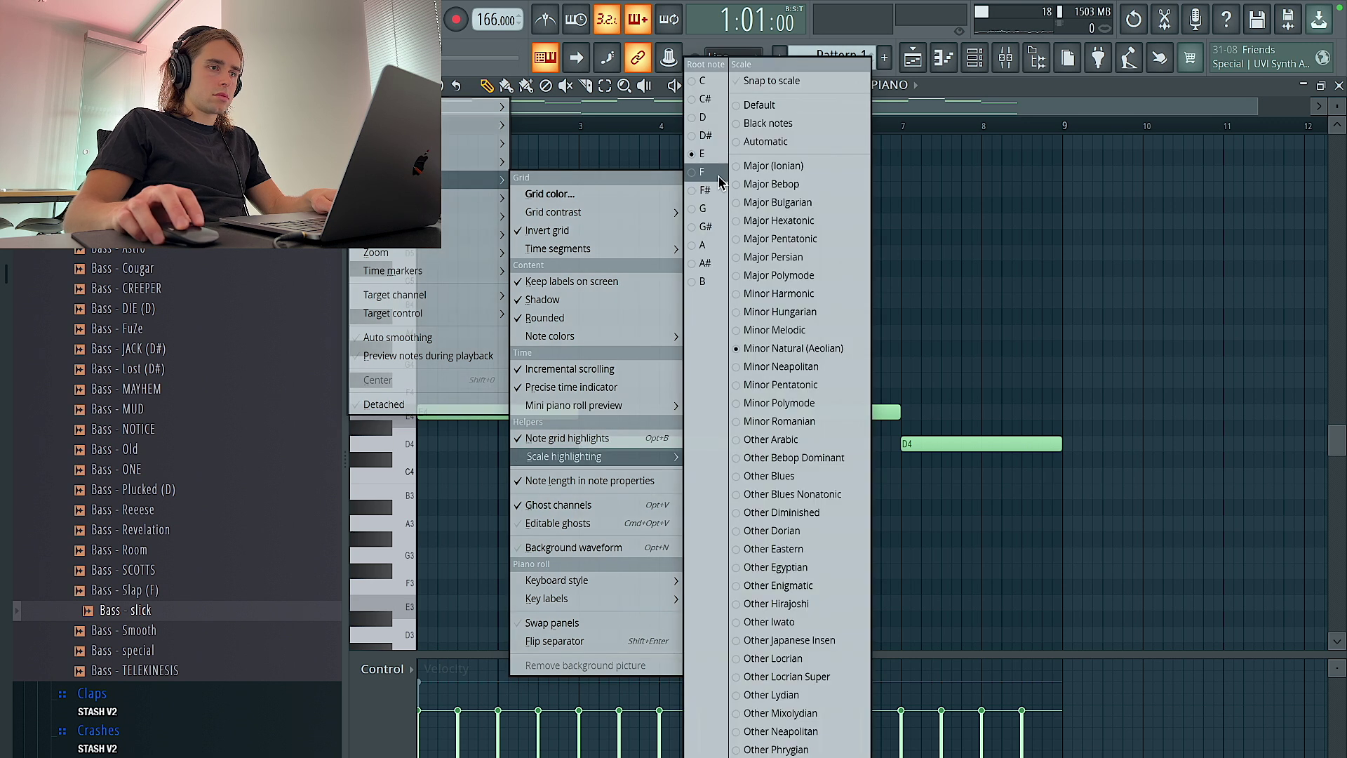
left_click(714, 119)
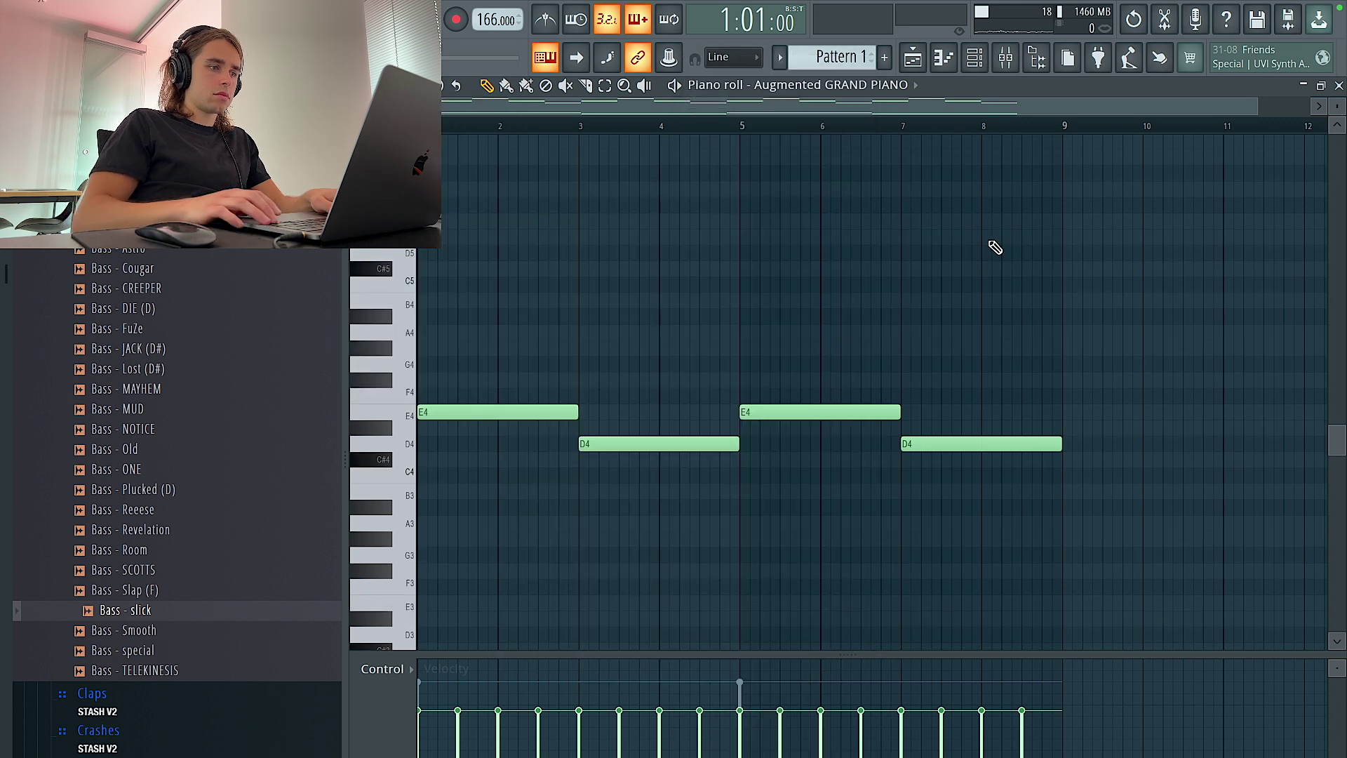
Transpose all the Augmented GRAND PIANO notes down three semitones.
scroll(990, 242, "up", 4)
key("shift+Down")
key("shift+Down")
key("shift+Down")
key("space")
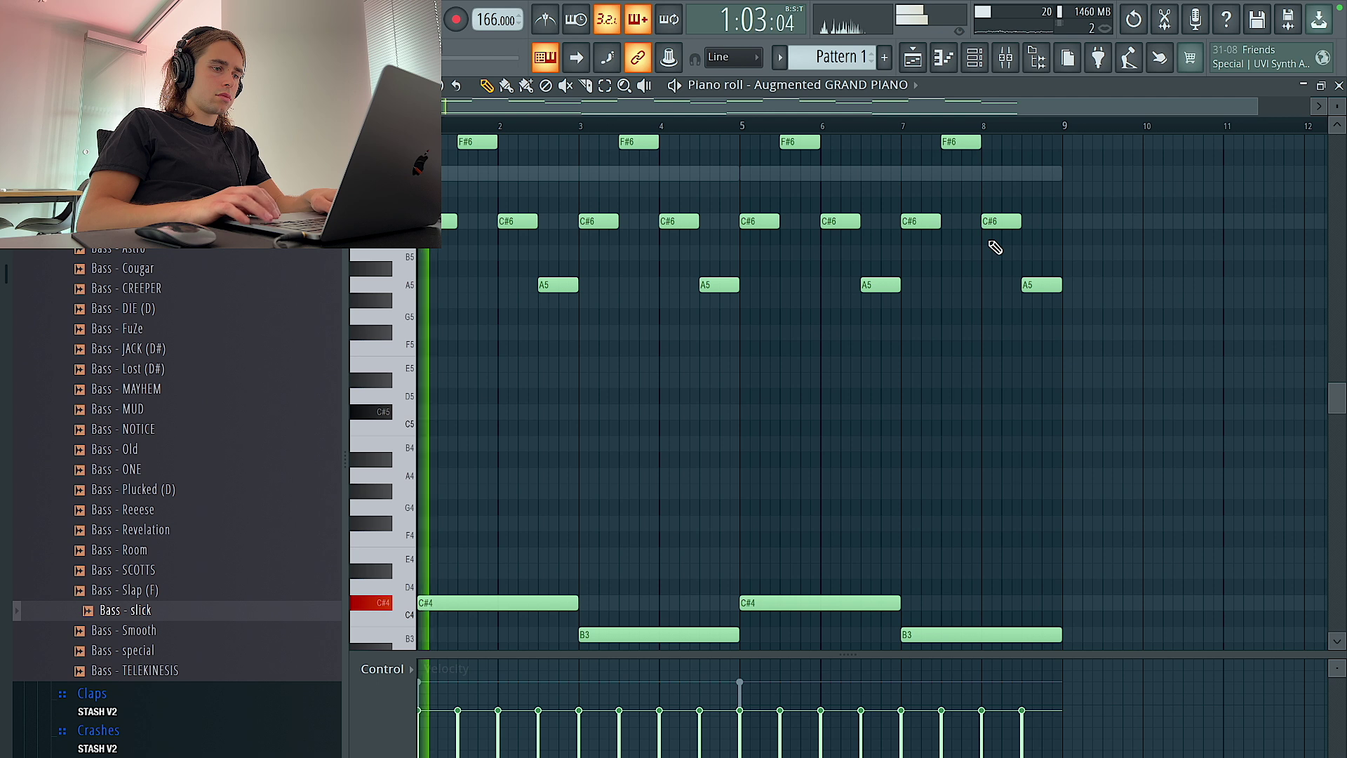
Try B5 for the piano melody note at the start of bar 2, and return it to C#6.
scroll(504, 421, "up", 4)
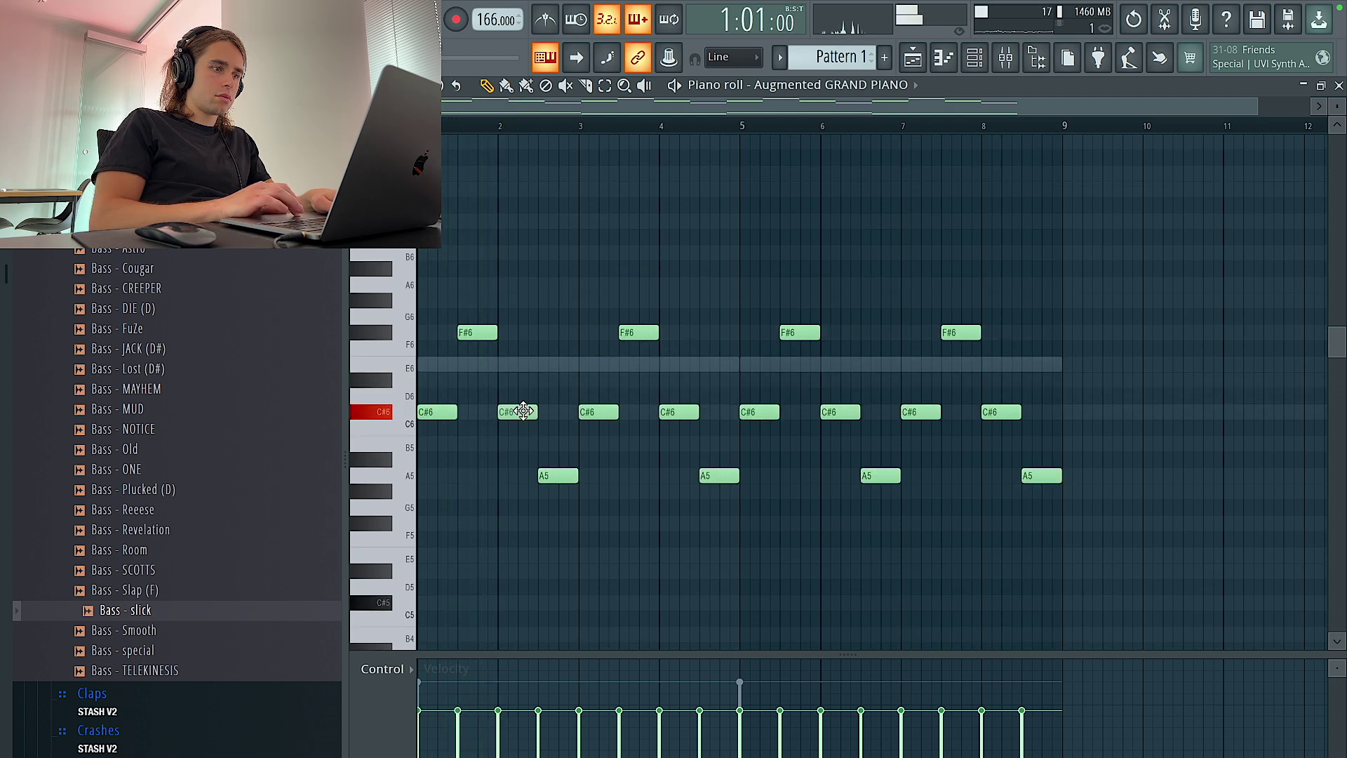
scroll(453, 568, "up", 2)
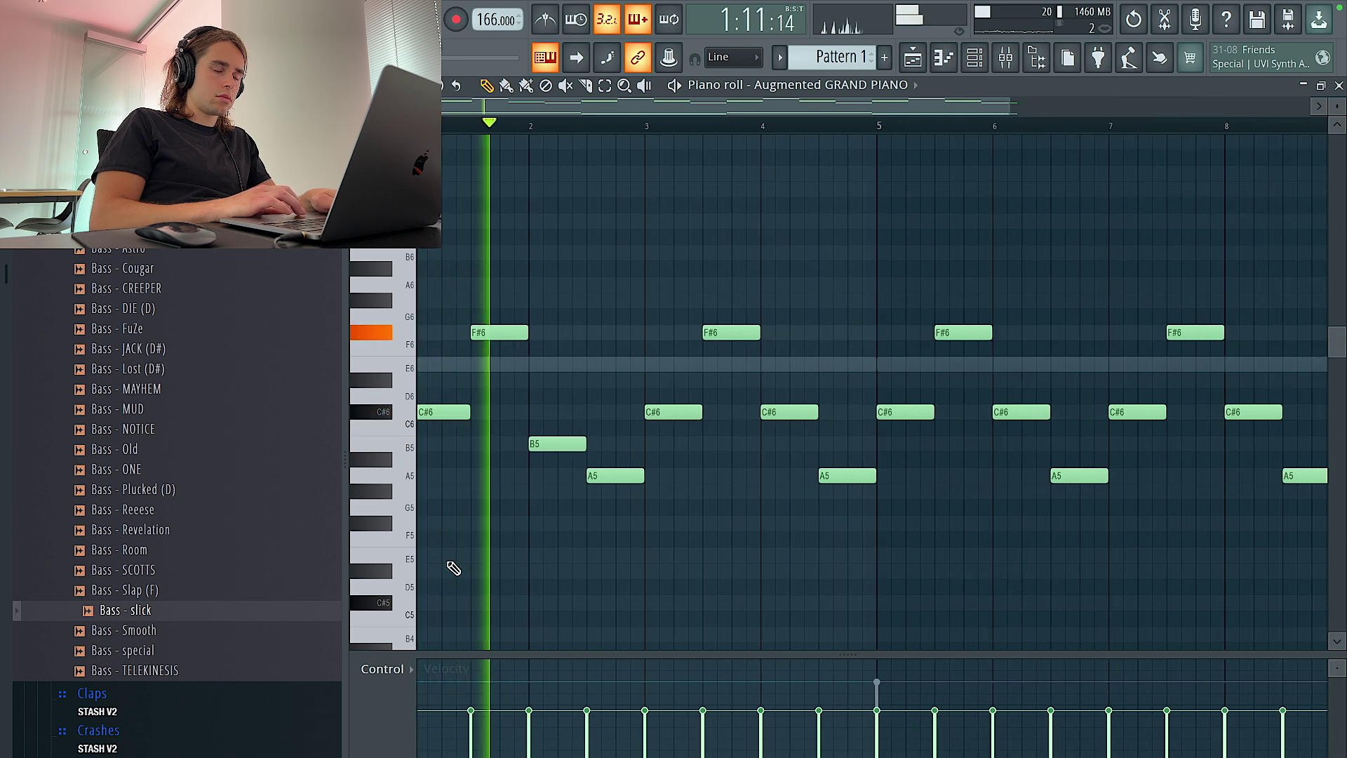
scroll(452, 566, "down", 2)
key("ctrl+a")
key("ctrl+d")
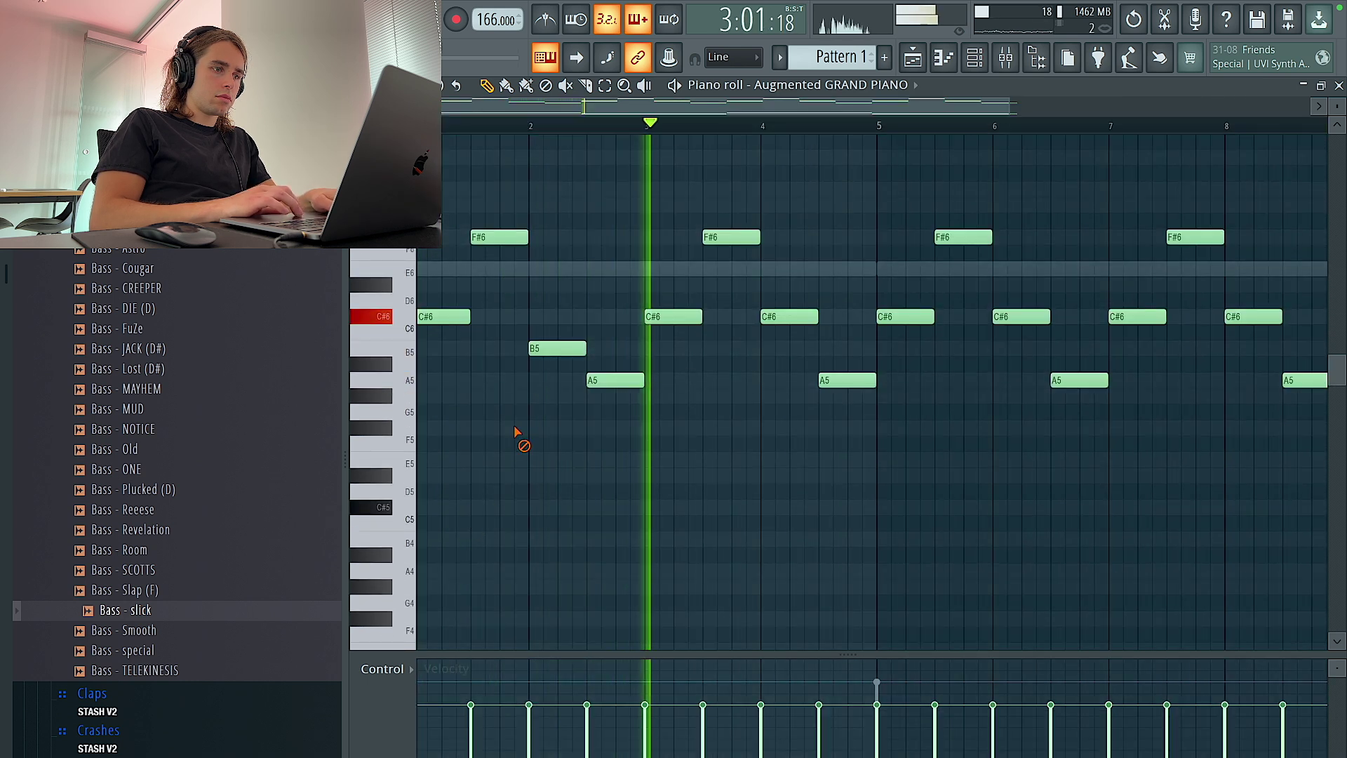
left_click_drag(564, 342, 558, 315)
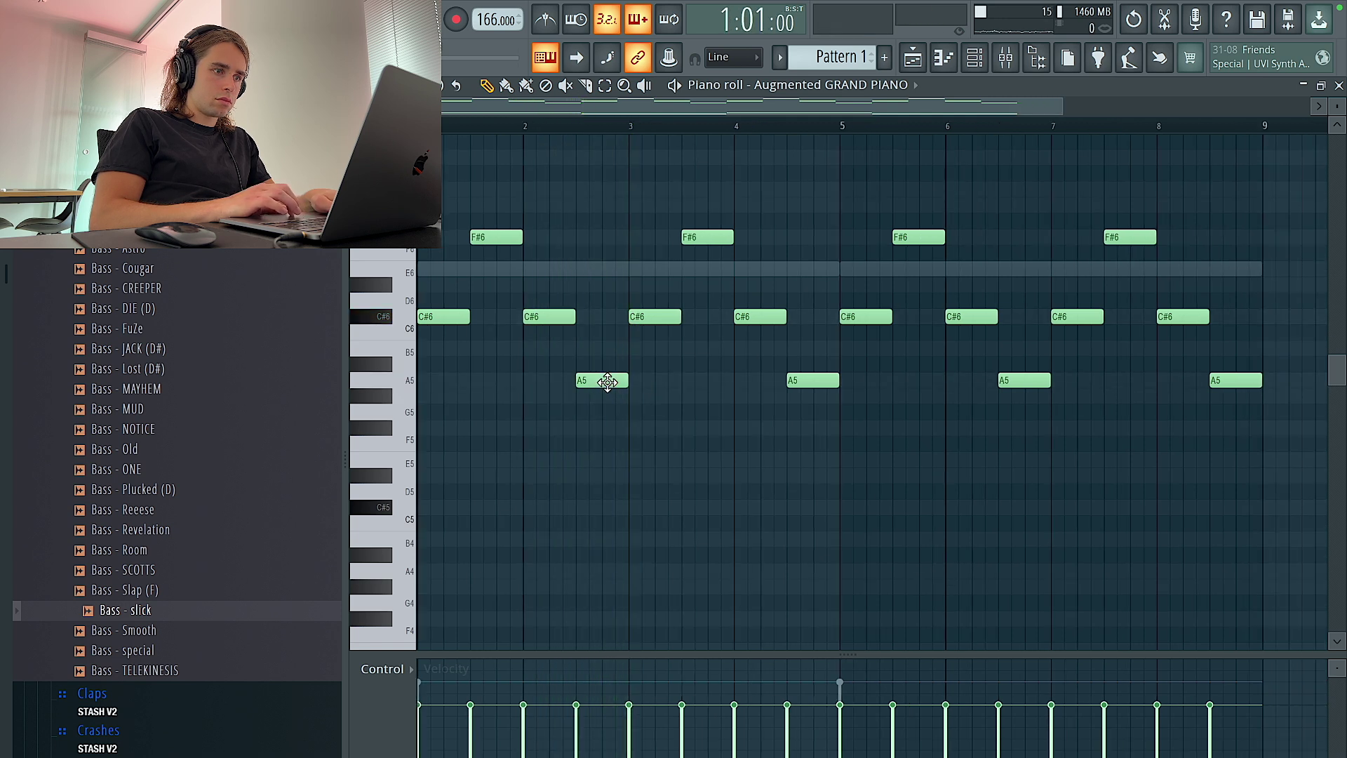
Change the two piano melody notes in bar 2 to A5 and G#5, and do the same in bar 4.
left_click_drag(554, 316, 553, 280)
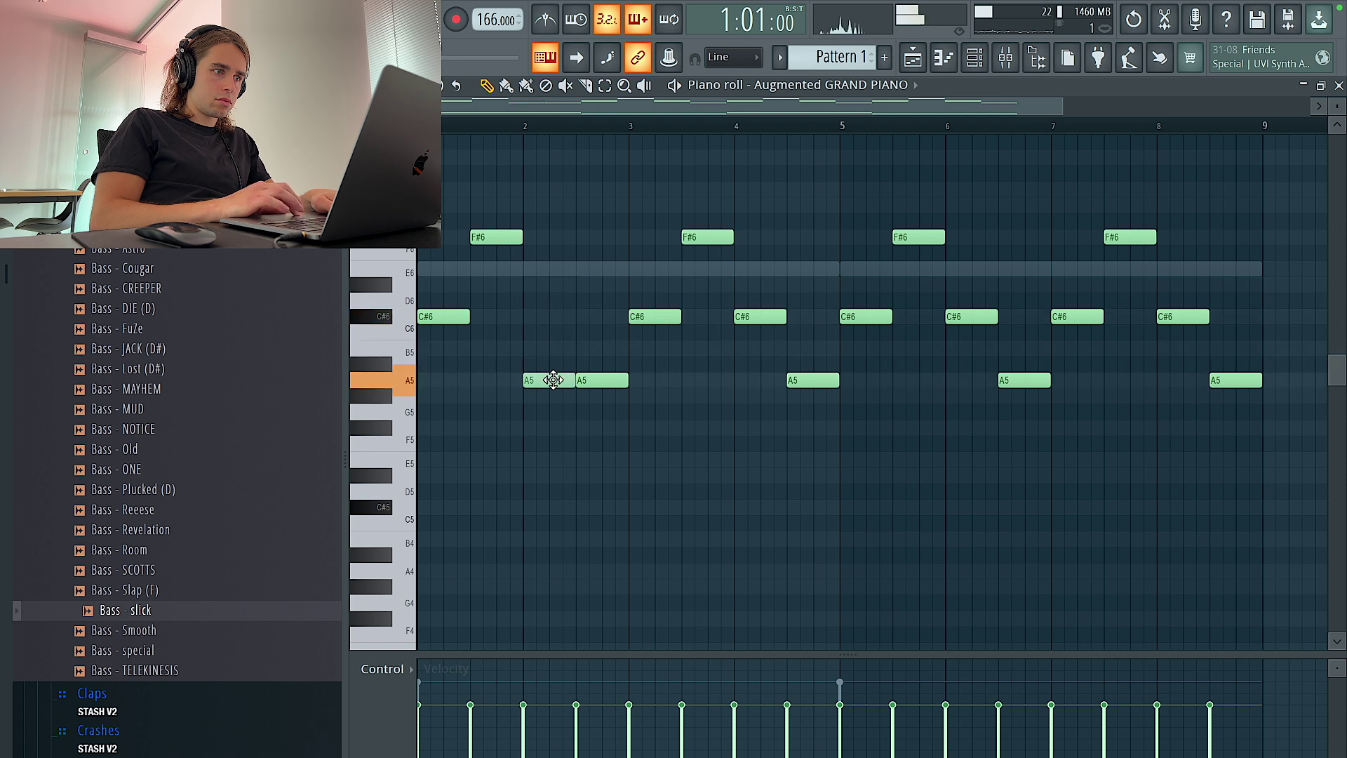
left_click_drag(592, 382, 601, 409)
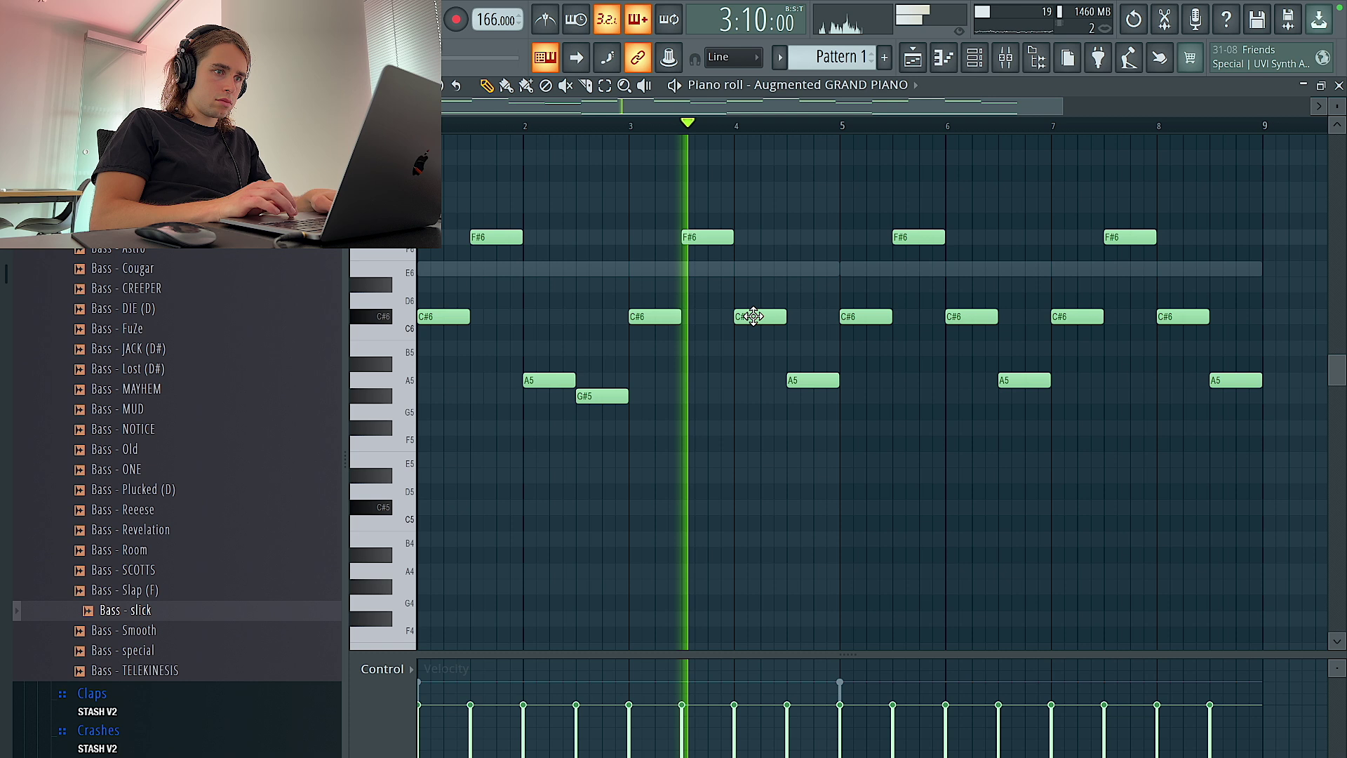
left_click_drag(751, 316, 753, 349)
key("space")
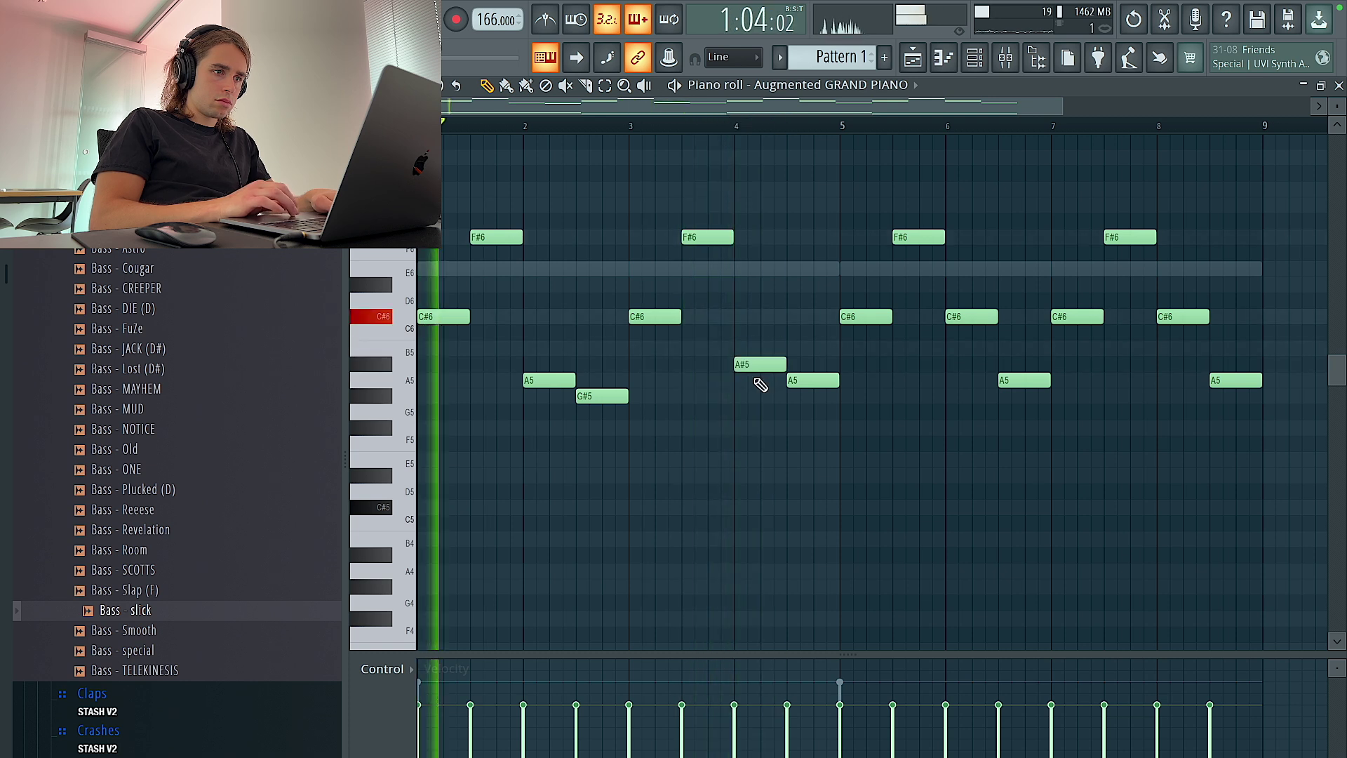
left_click_drag(759, 365, 805, 405)
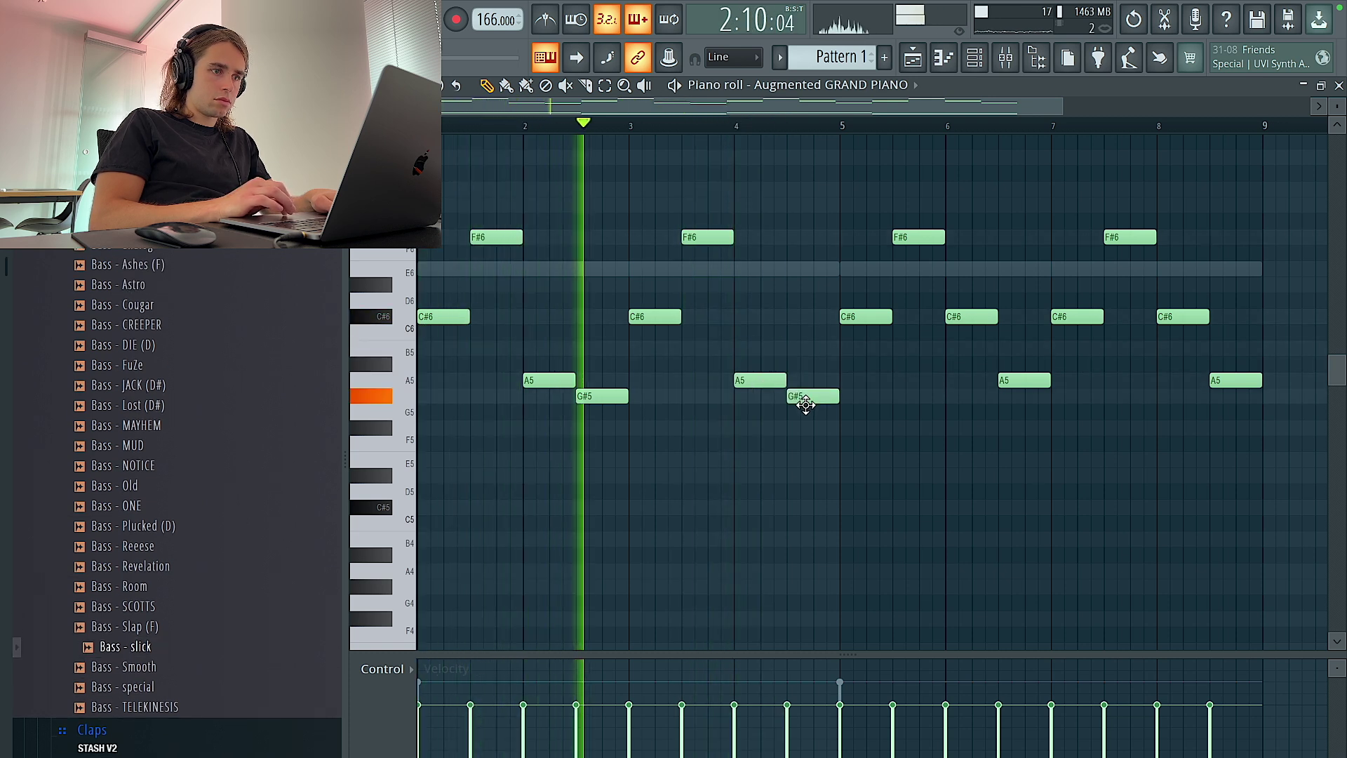
Replace the piano melody in bars 5 to 8 with a duplicate of bars 1 to 4.
scroll(806, 405, "down", 2, "ctrl")
left_click_drag(1097, 419, 723, 150, "ctrl")
key("Delete")
key("ctrl+a")
key("ctrl+b")
key("ctrl+d")
scroll(782, 372, "down", 6)
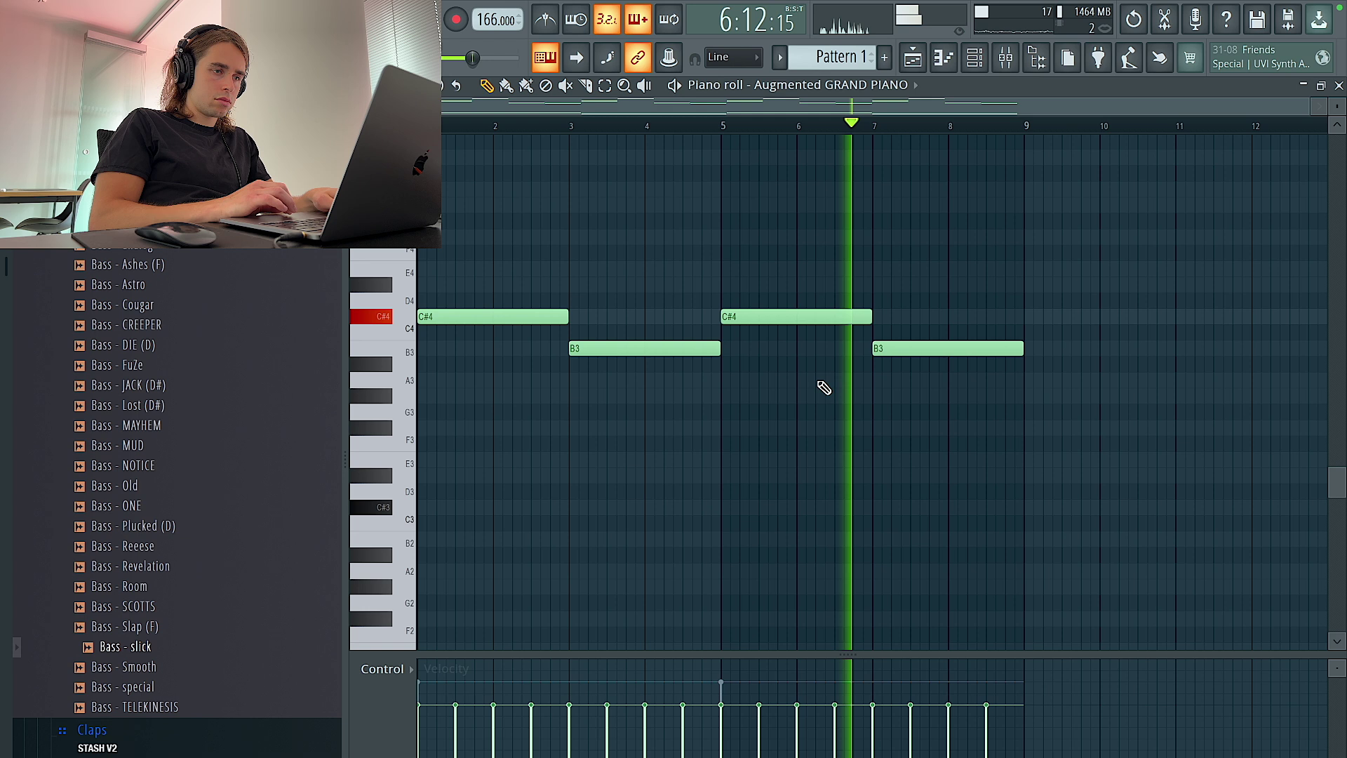
Build piano chords by adding E4 and G#4 over the first C#4, and D#4 and F#4 over the first B3.
scroll(820, 384, "up", 3)
left_click(472, 461)
left_click_drag(465, 415, 378, 410)
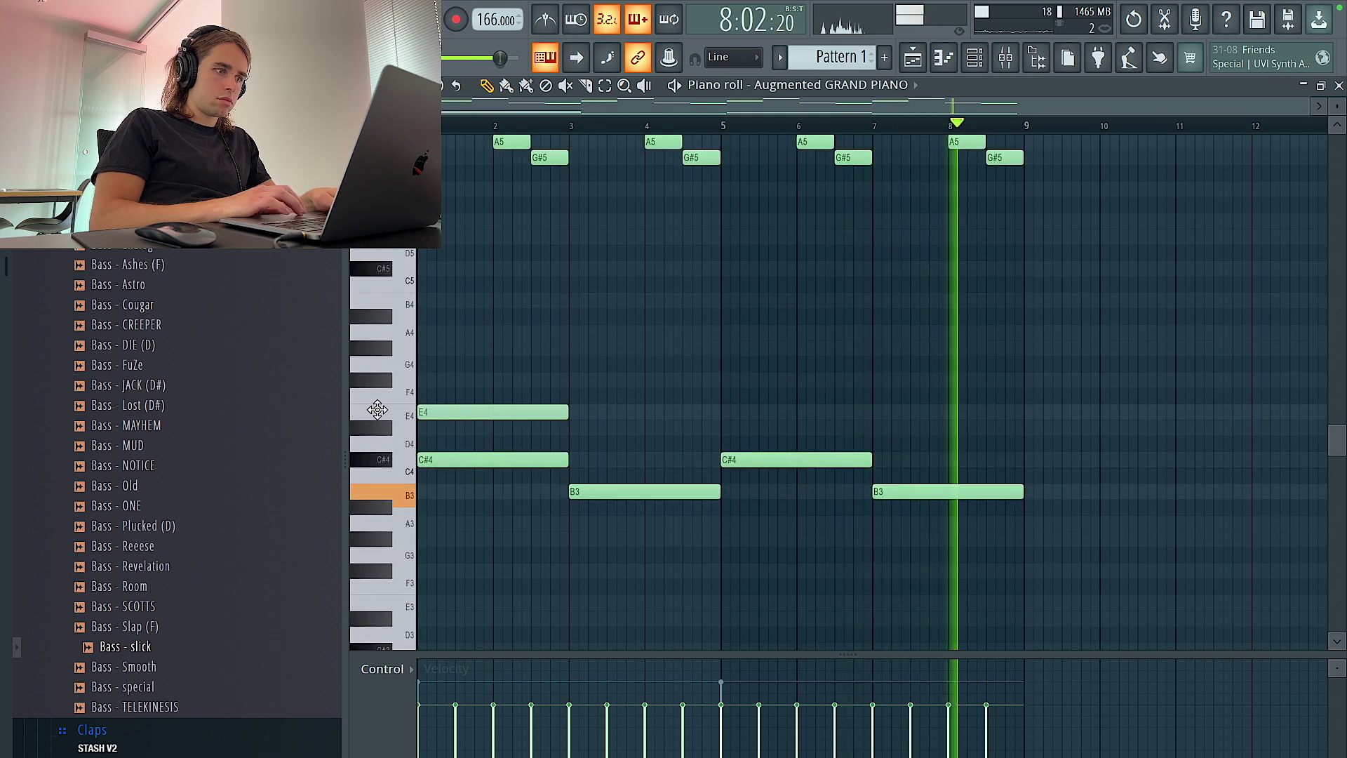
mouse_move(436, 362)
left_mouse_down()
mouse_move(366, 339)
mouse_move(366, 368)
mouse_move(445, 346)
left_mouse_up()
left_click(574, 427)
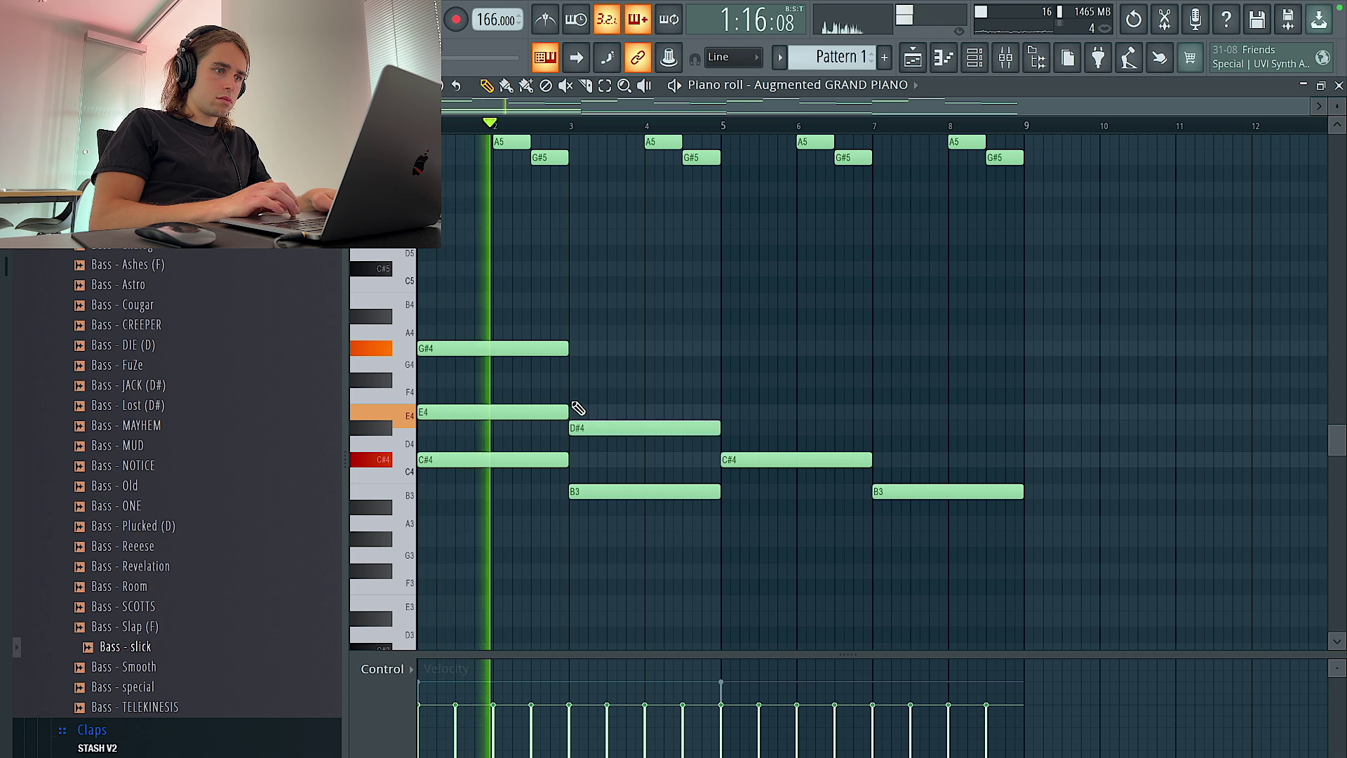
left_click(561, 380)
left_click_drag(652, 379, 663, 379)
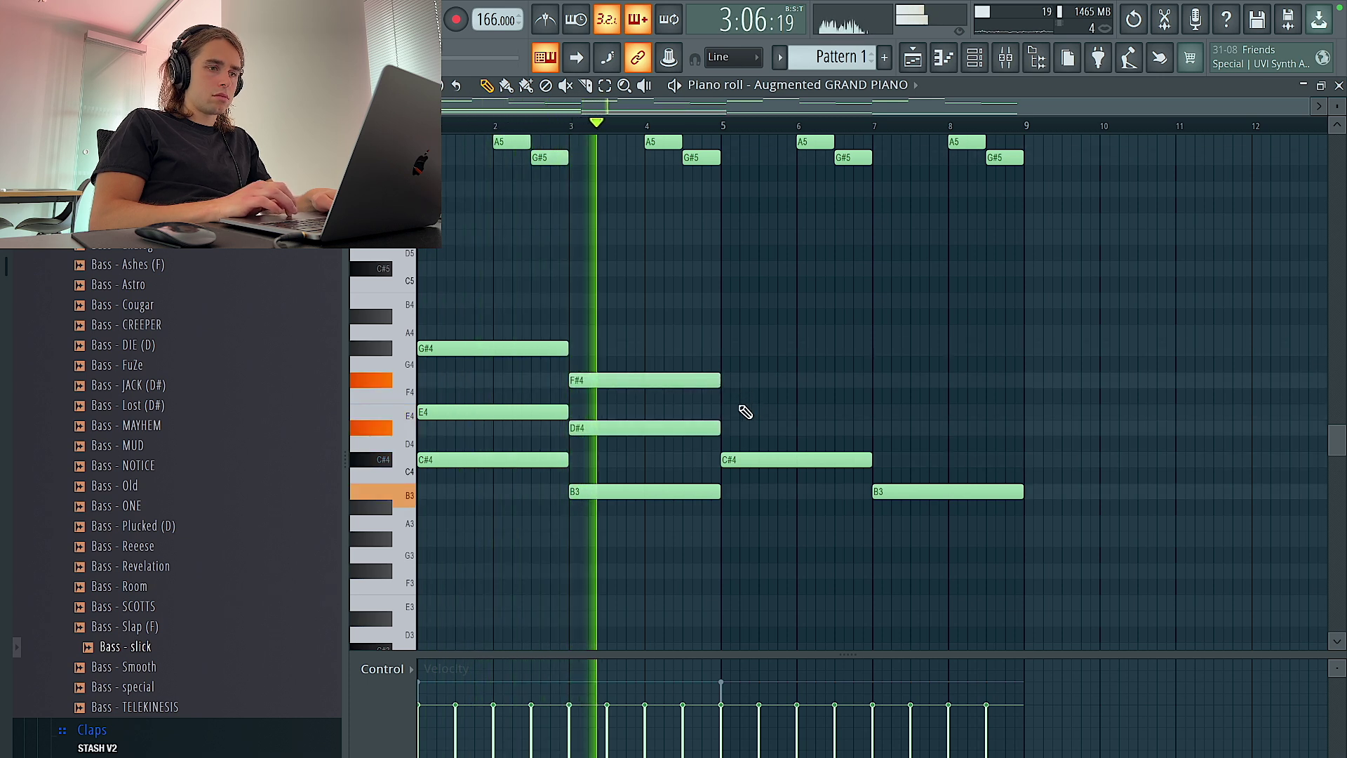
Lower the G#4 and F#4 chord notes by one octave to G#3 and F#3.
key("space")
left_click(545, 348, "ctrl")
key("ctrl+Down")
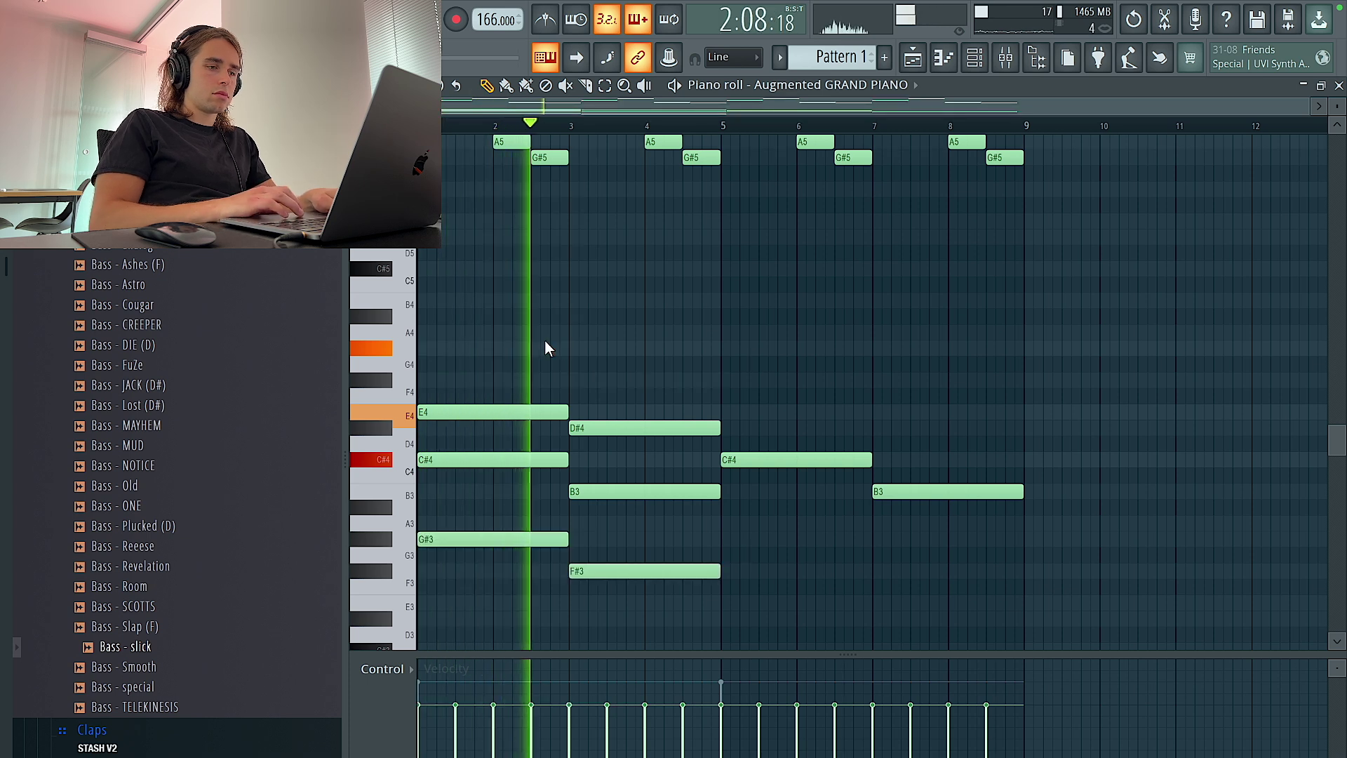
key("space")
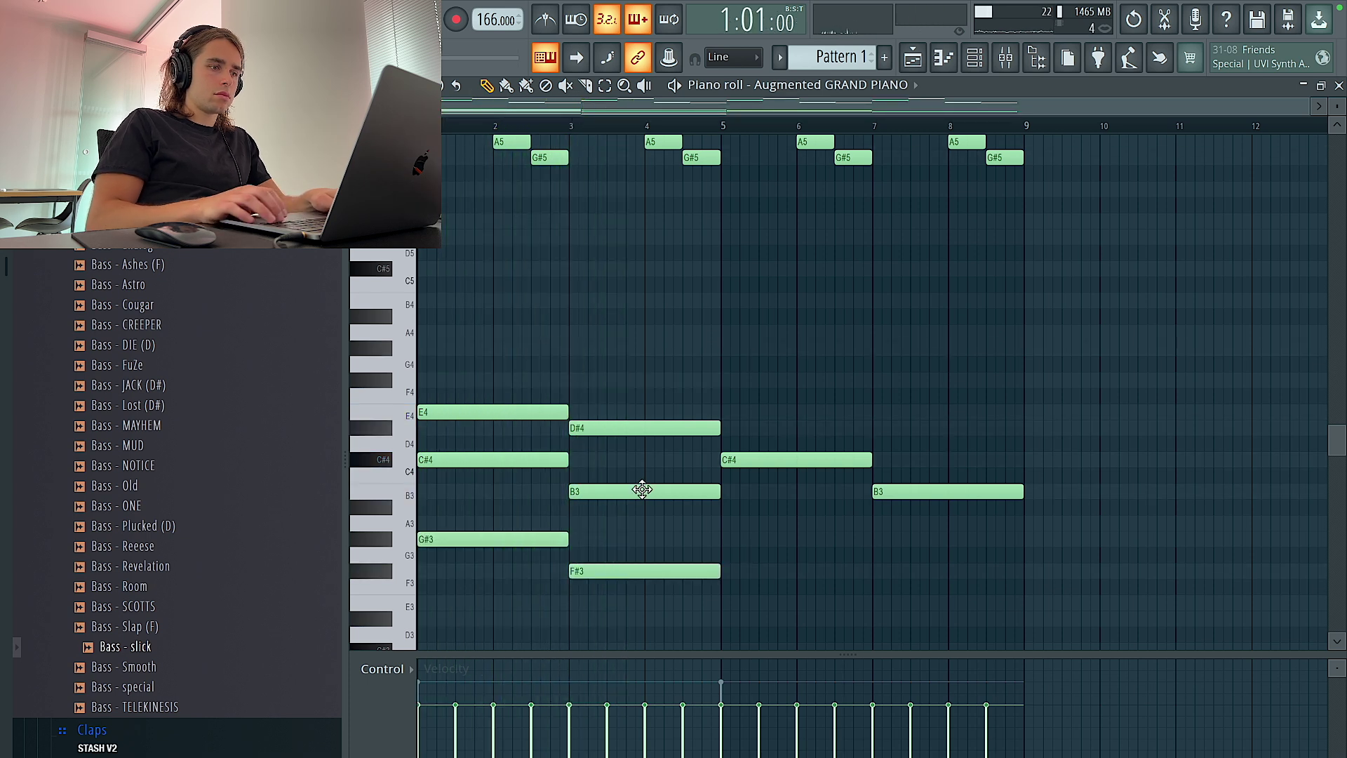
Raise all the Augmented GRAND PIANO notes by one octave.
key("ctrl+a")
key("ctrl+Up")
key("space")
key("ctrl+d")
scroll(664, 503, "down", 4)
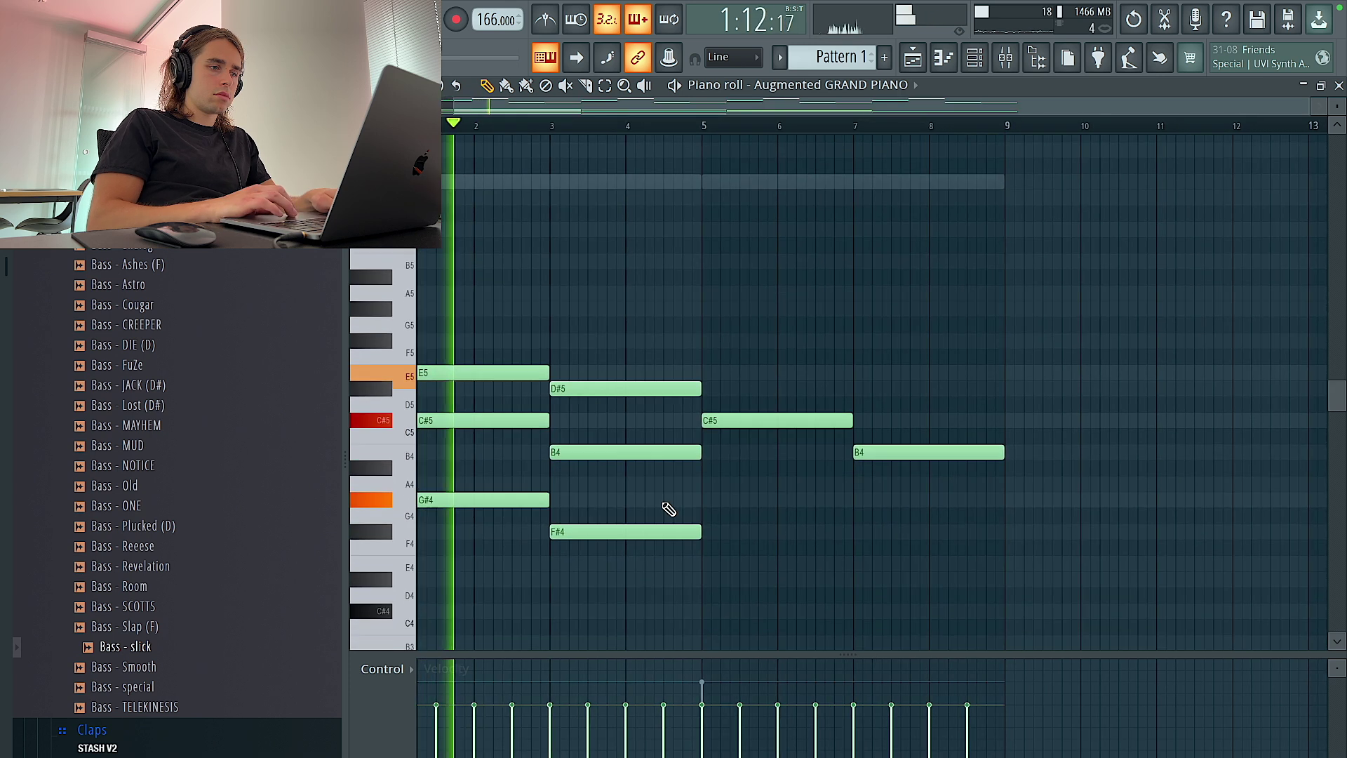
Add E5 and G#5 over the second C#5, and D#5 and F#5 over the second B4, in the piano part.
scroll(667, 508, "down", 2)
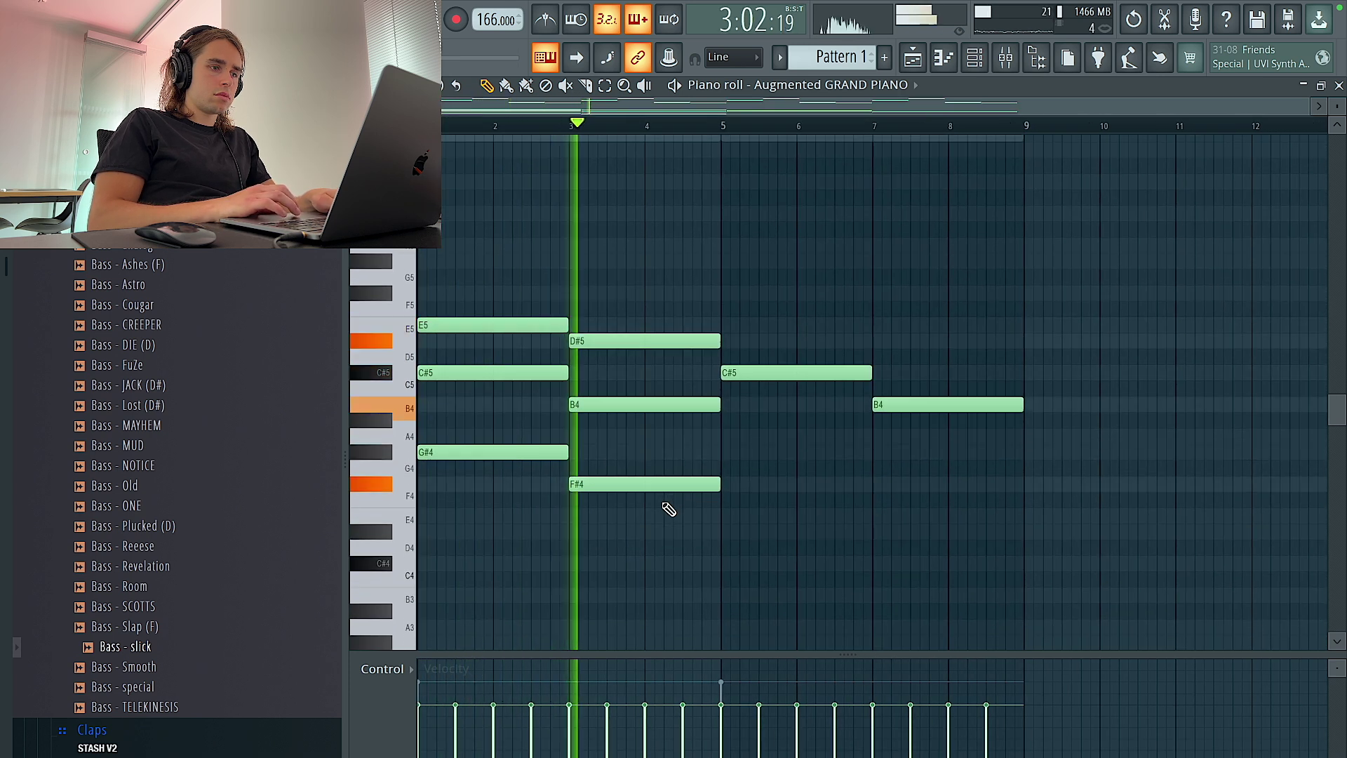
left_click(723, 323)
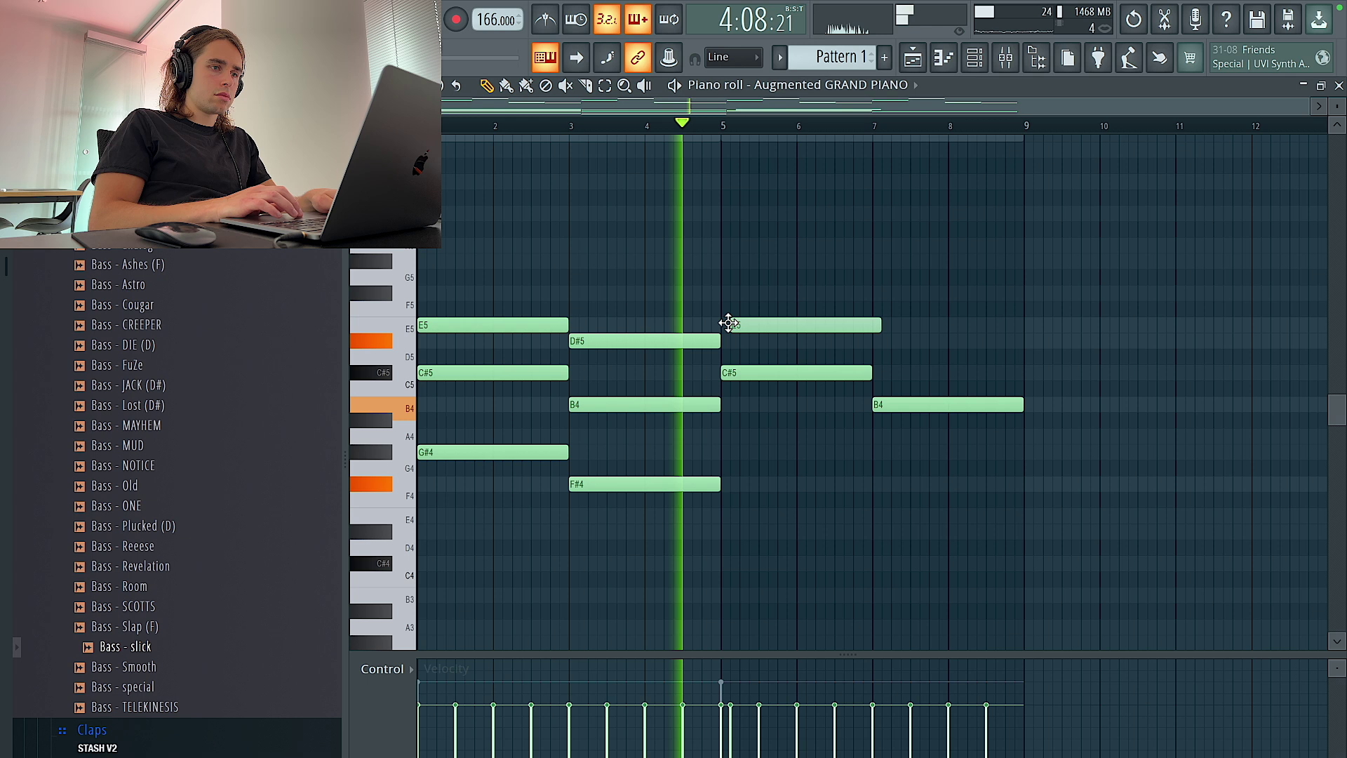
left_click(728, 261)
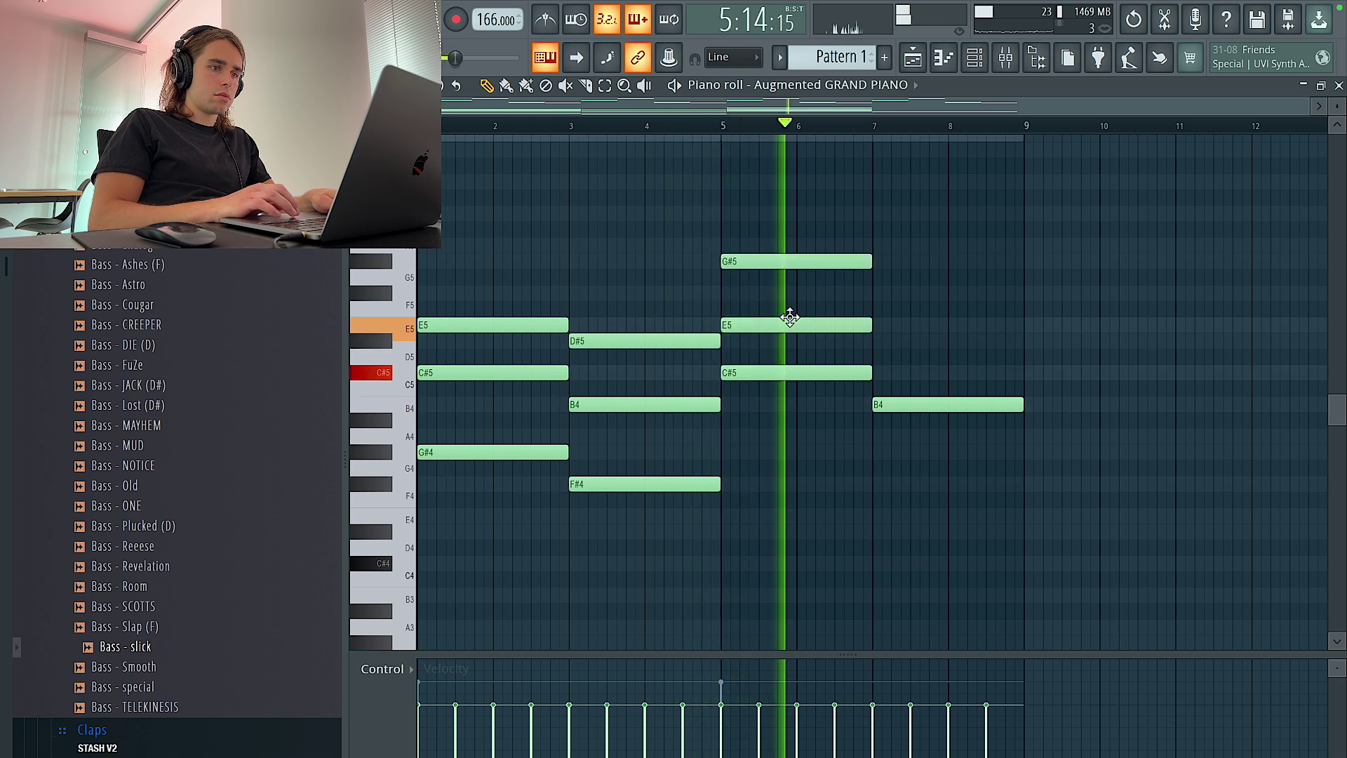
left_click(875, 340)
left_click(874, 292)
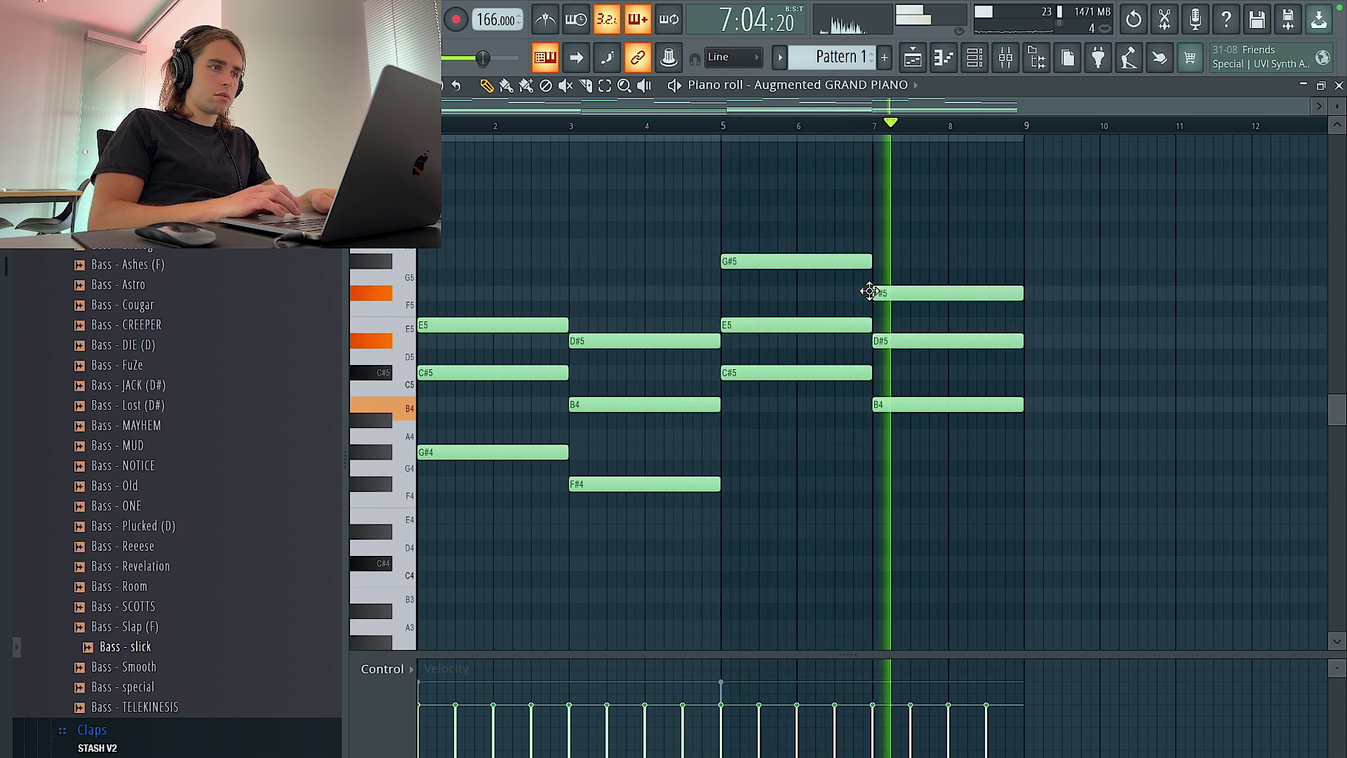
Raise all the Augmented GRAND PIANO notes by one octave and increase their velocity.
left_click(979, 62)
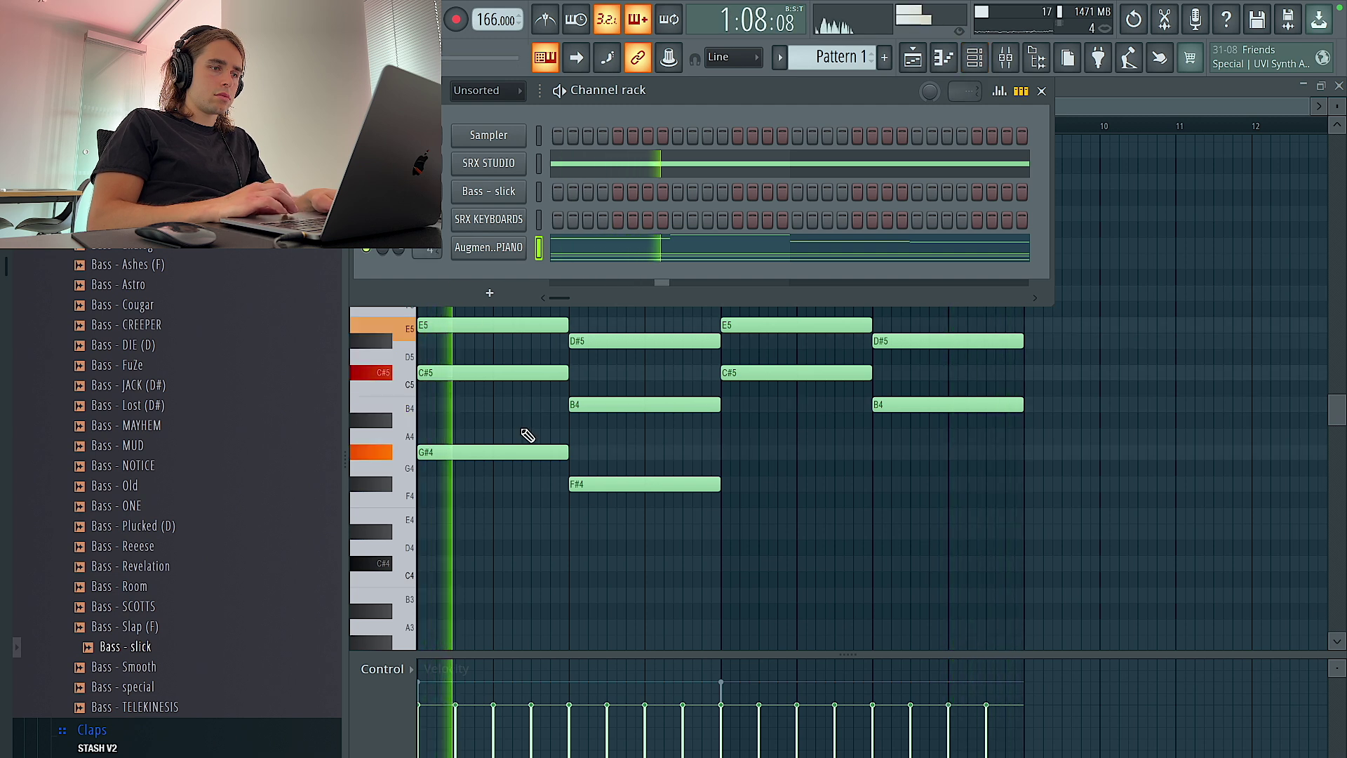
key("F6")
scroll(526, 438, "up", 5)
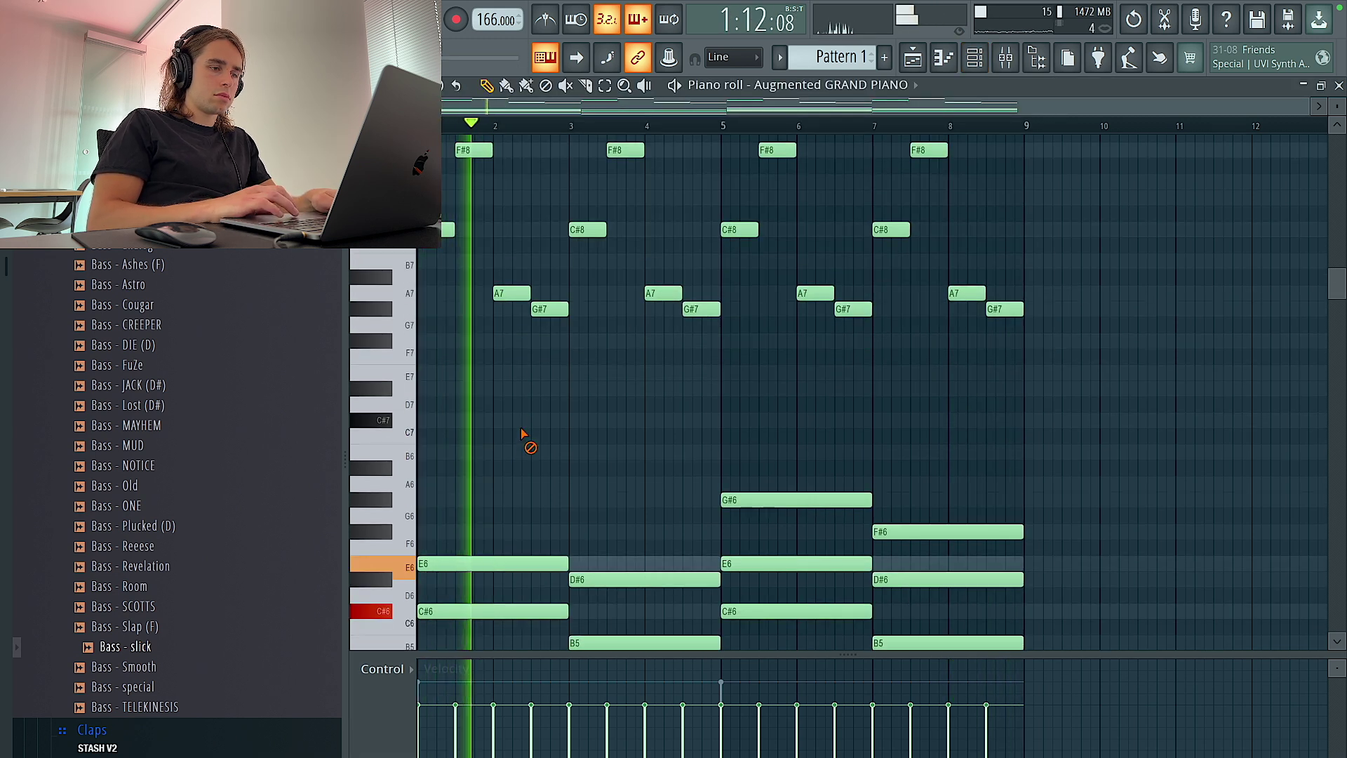
scroll(523, 434, "down", 3)
key("ctrl+a")
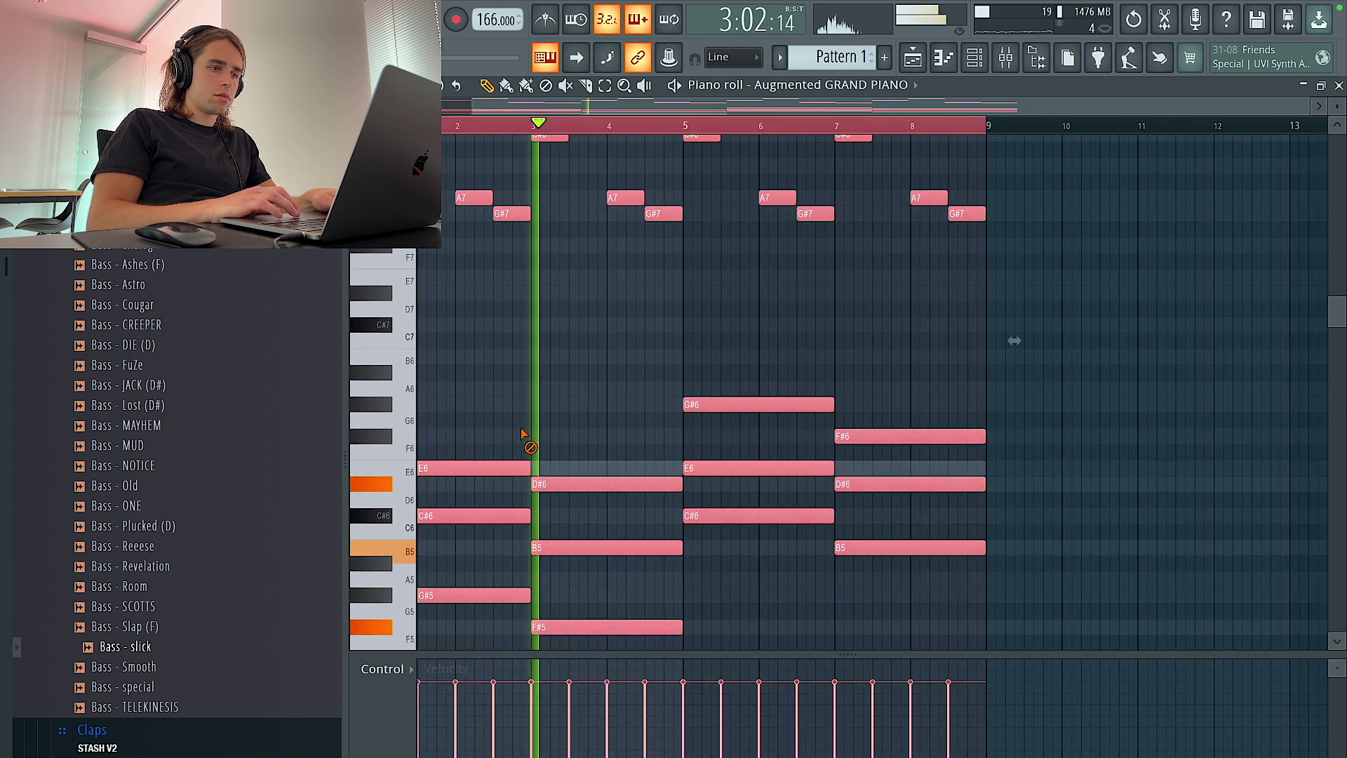
key("ctrl+d")
scroll(529, 440, "down", 4)
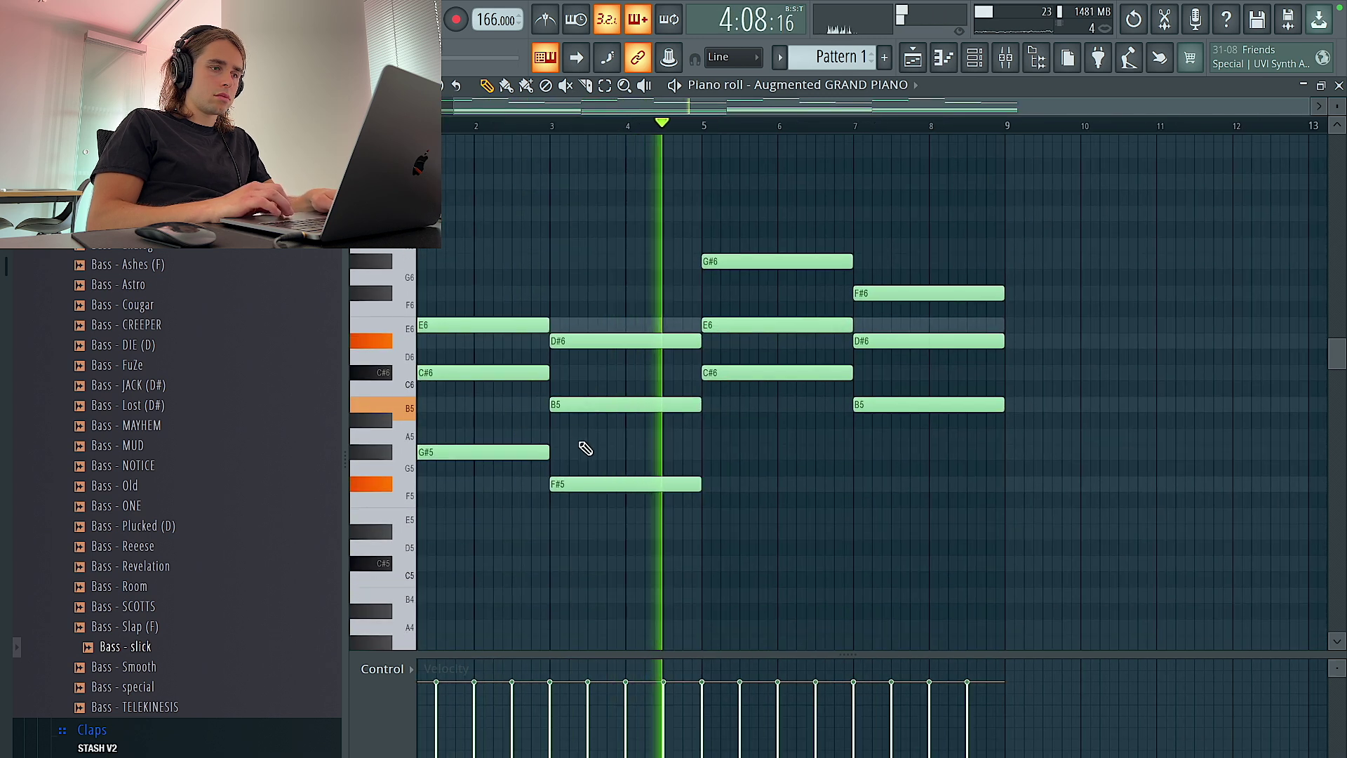
Delete the added chord notes from all four piano chords, keeping only the C#6 and B5 root notes.
scroll(694, 505, "down", 2)
left_click_drag(694, 505, 520, 346)
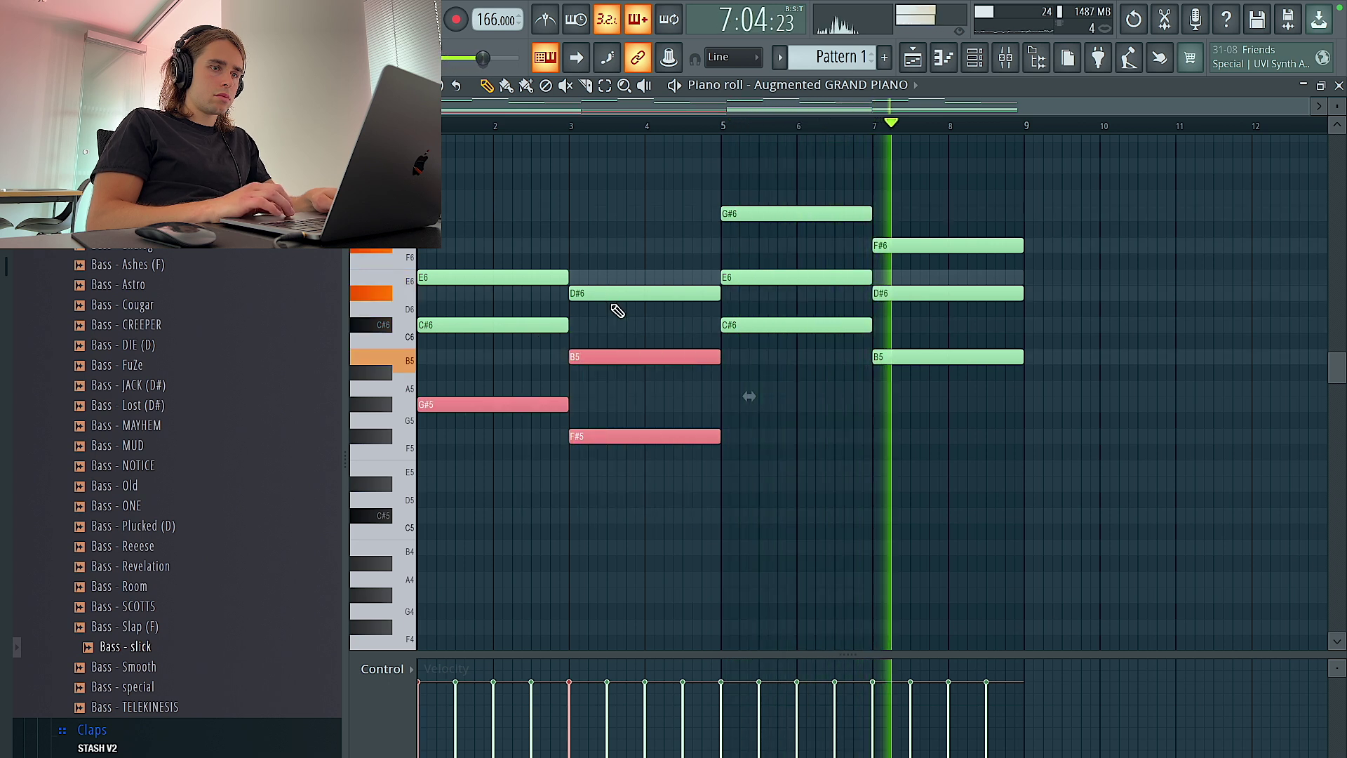
right_click(915, 292)
right_click(901, 246)
scroll(883, 231, "up", 1)
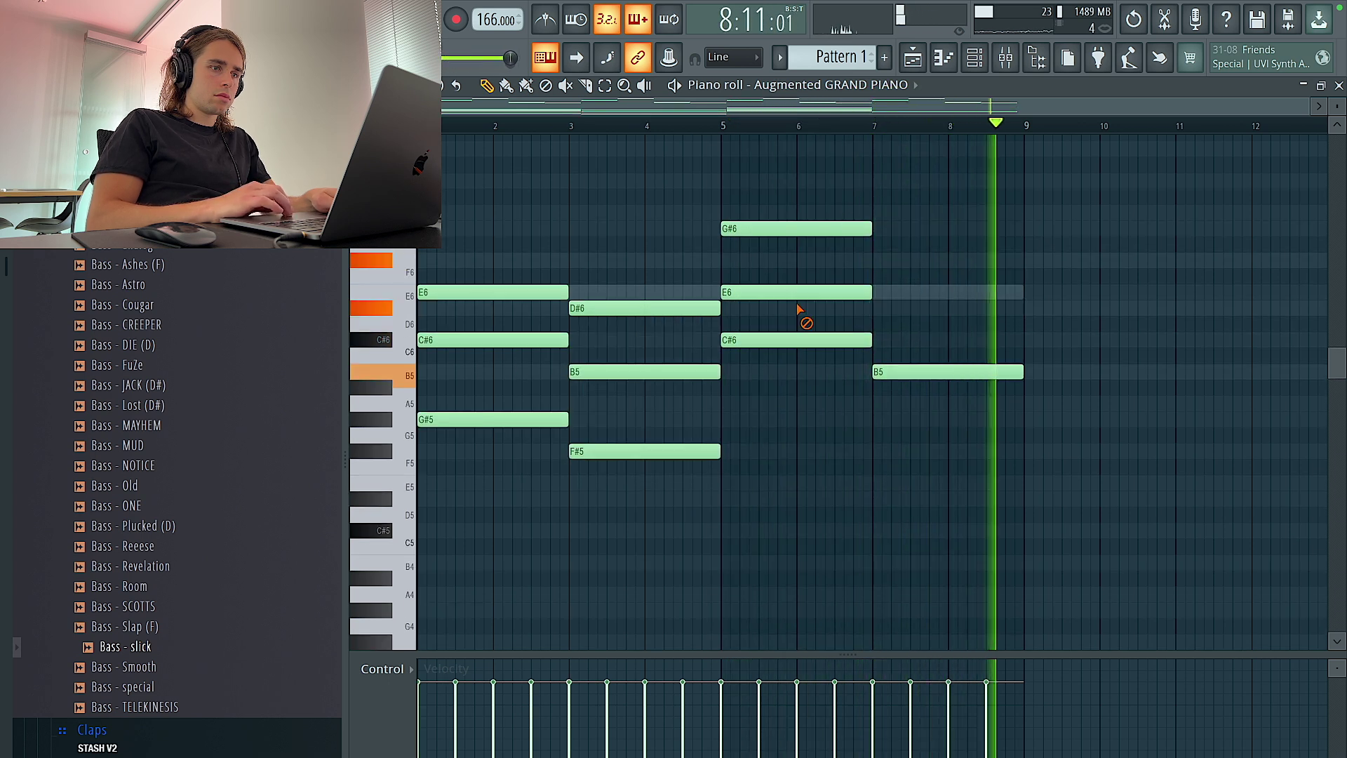
right_click(799, 292)
right_click(799, 228)
right_click(528, 418)
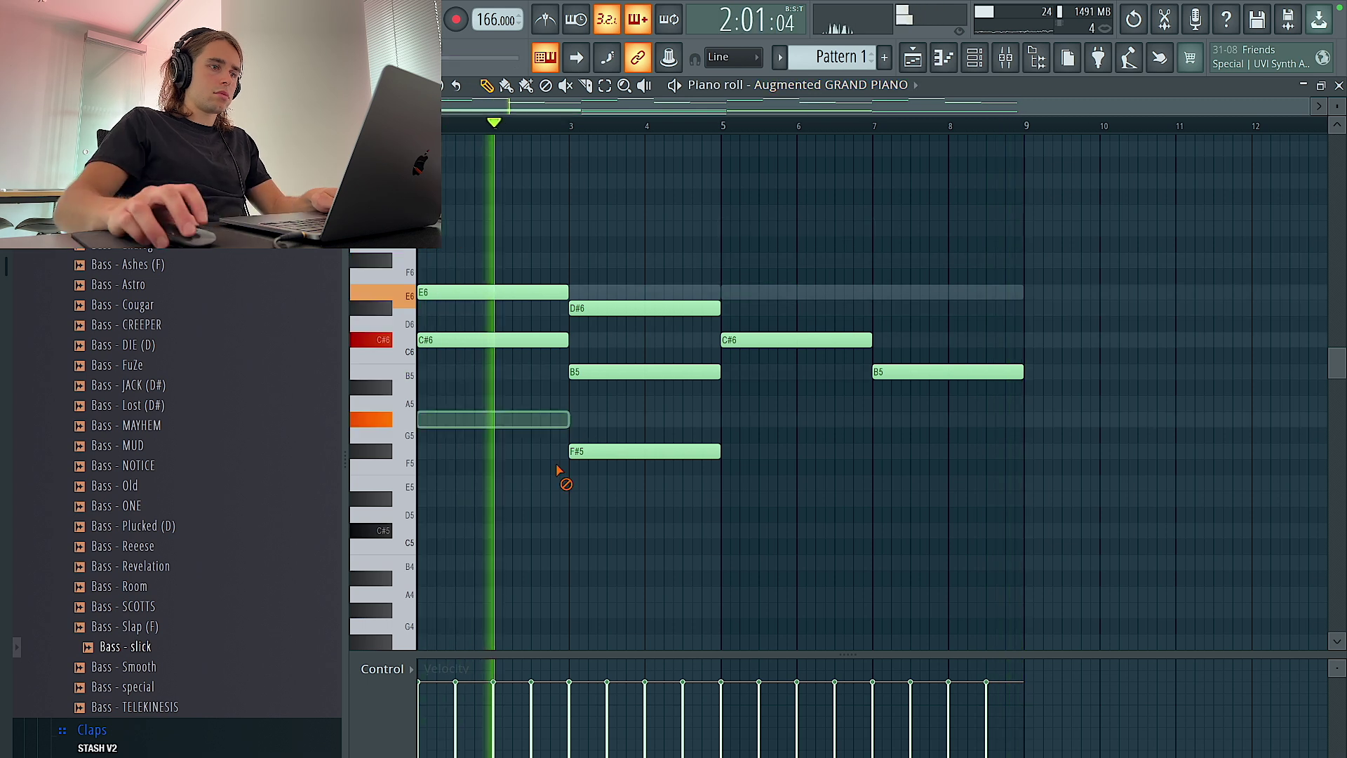
right_click(576, 451)
right_click(578, 308)
right_click(560, 292)
Lower all the remaining Augmented GRAND PIANO notes by one octave and deselect them.
scroll(688, 284, "up", 3)
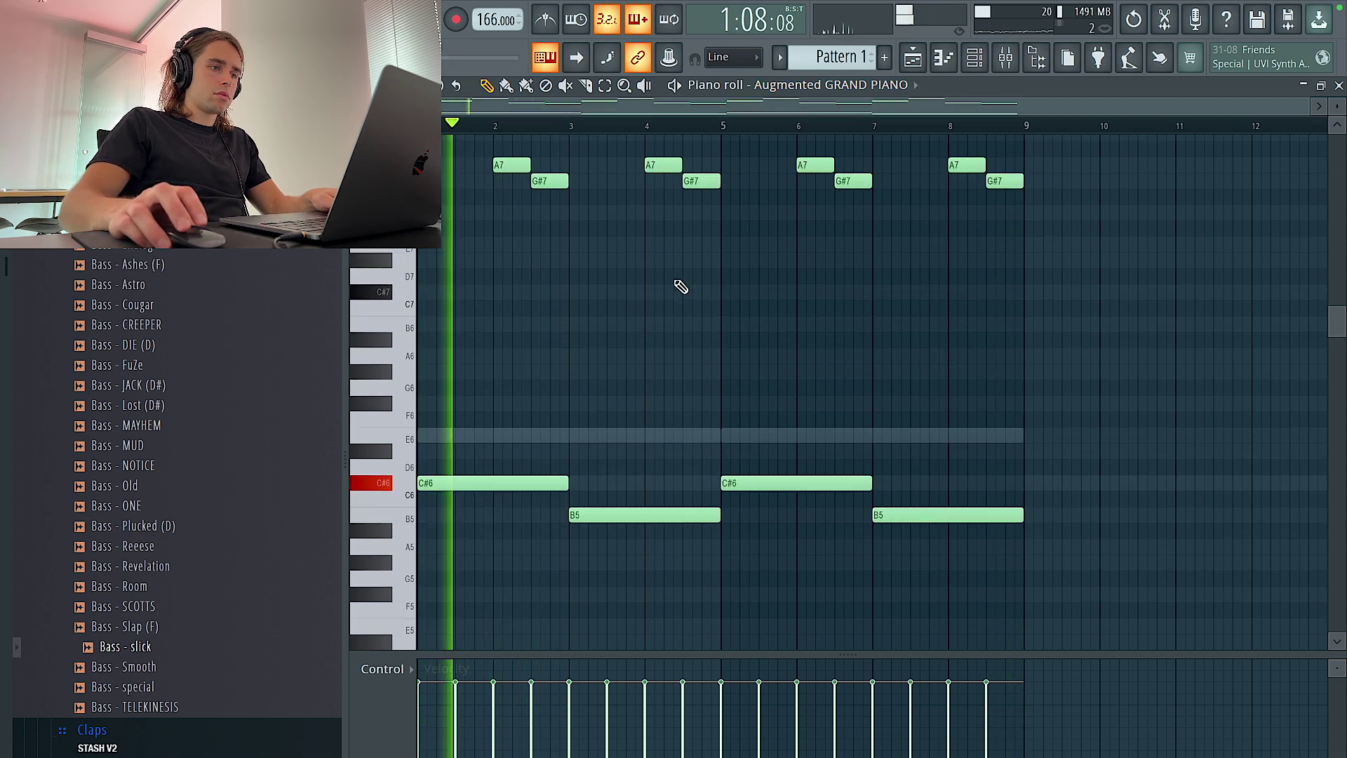
key("super+a")
key("super+Down")
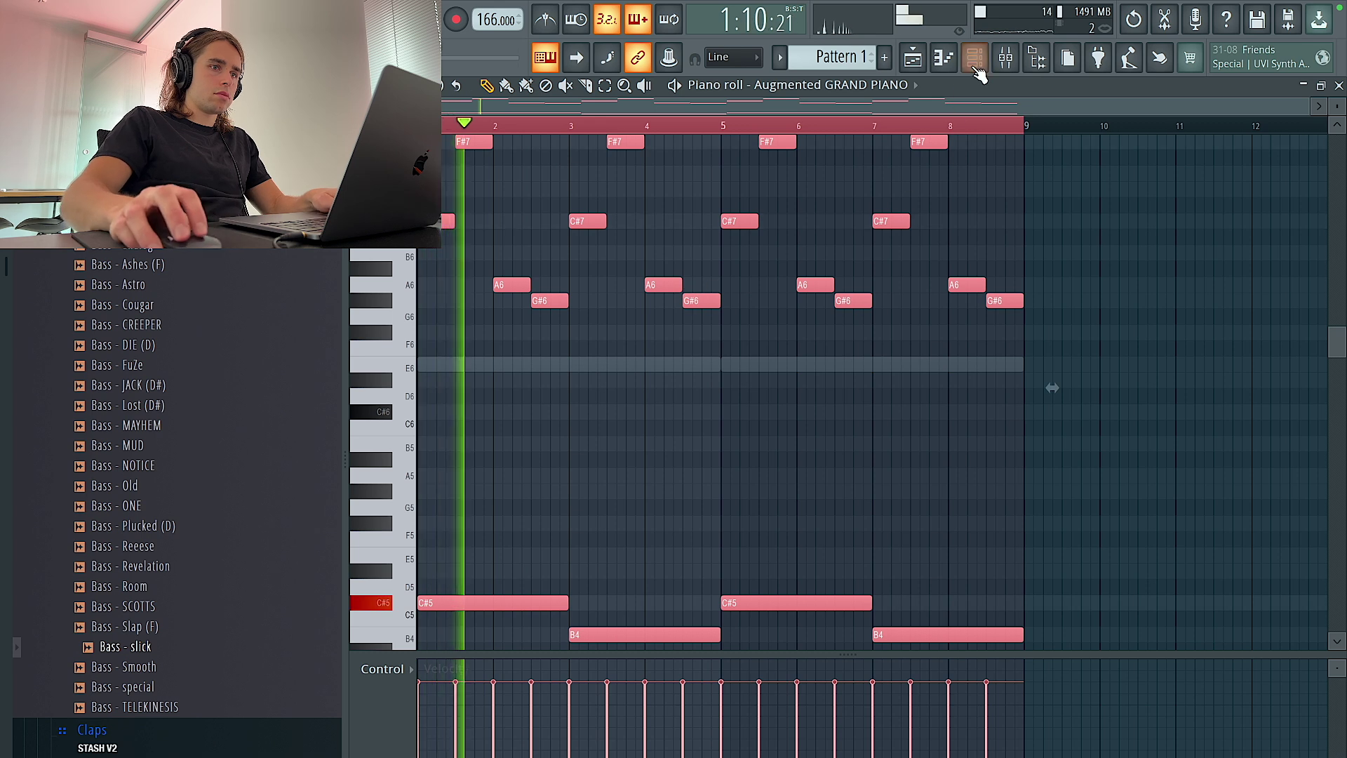
key("F6")
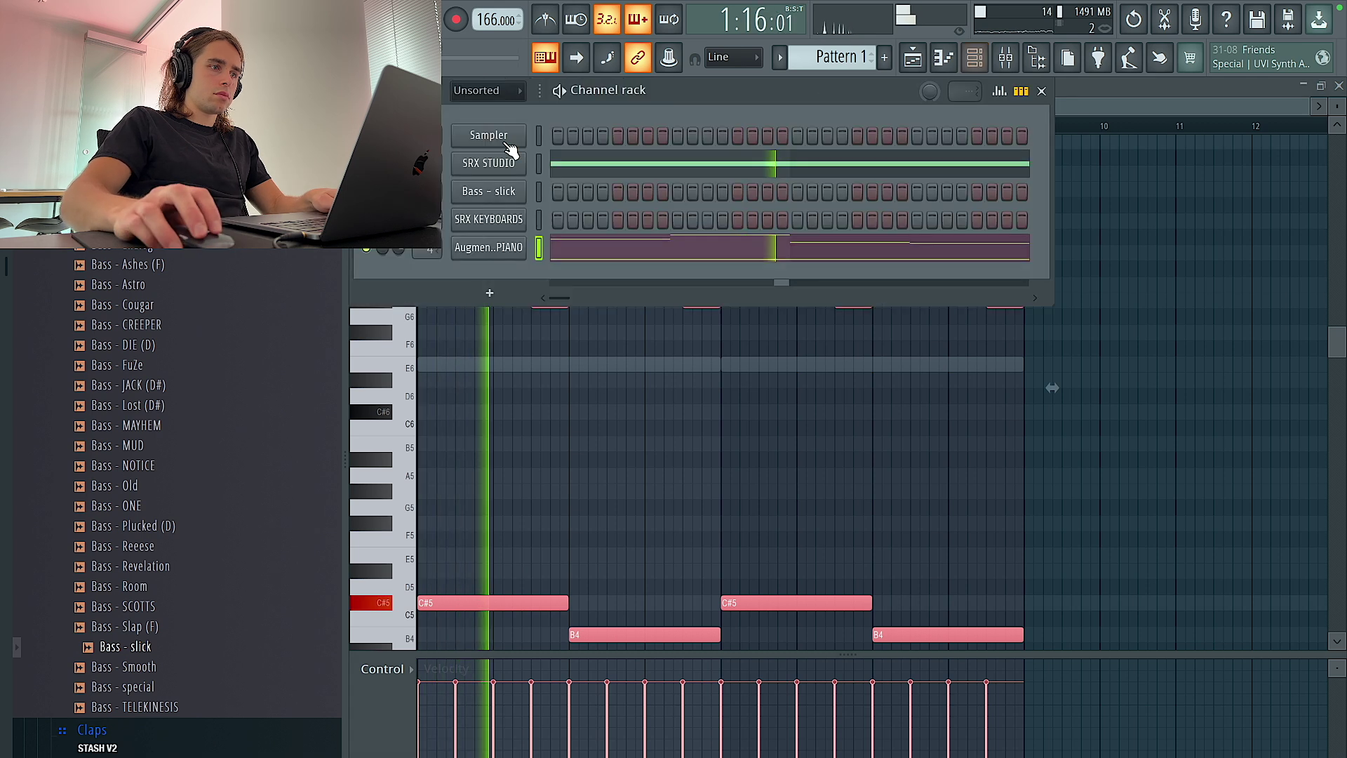
left_click(612, 518, "super")
Load the Lost Soul preset in Augmented GRAND PIANO, lower its Morph amount and raise FX B.
left_click(974, 57)
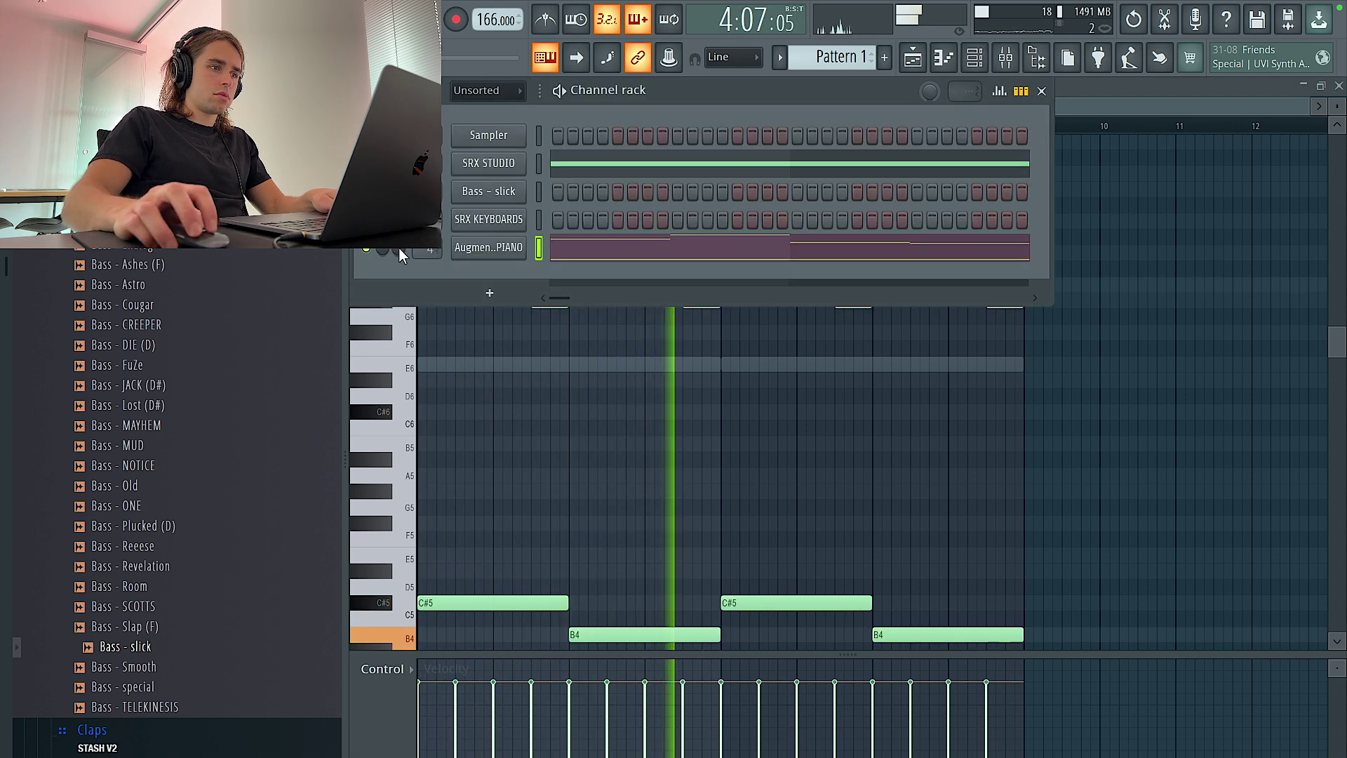
left_click(516, 247)
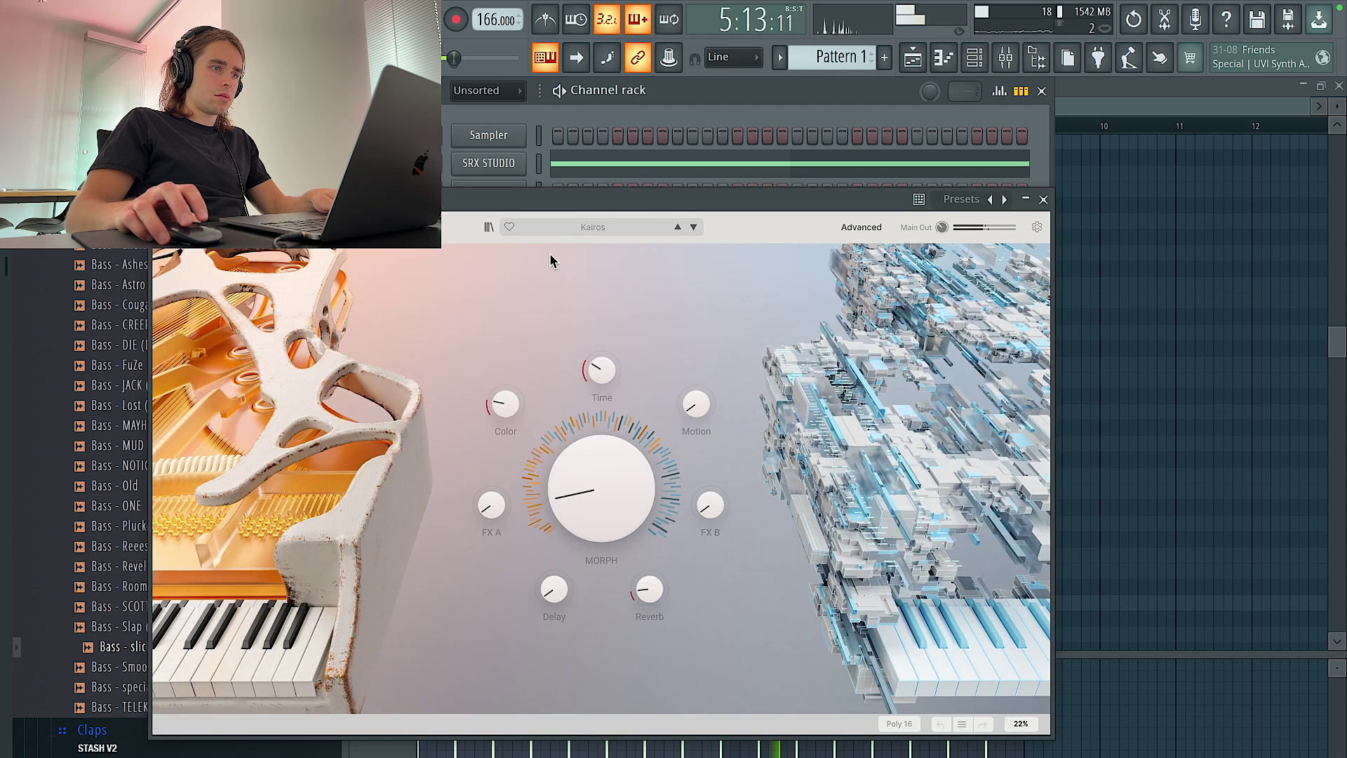
left_click(691, 229)
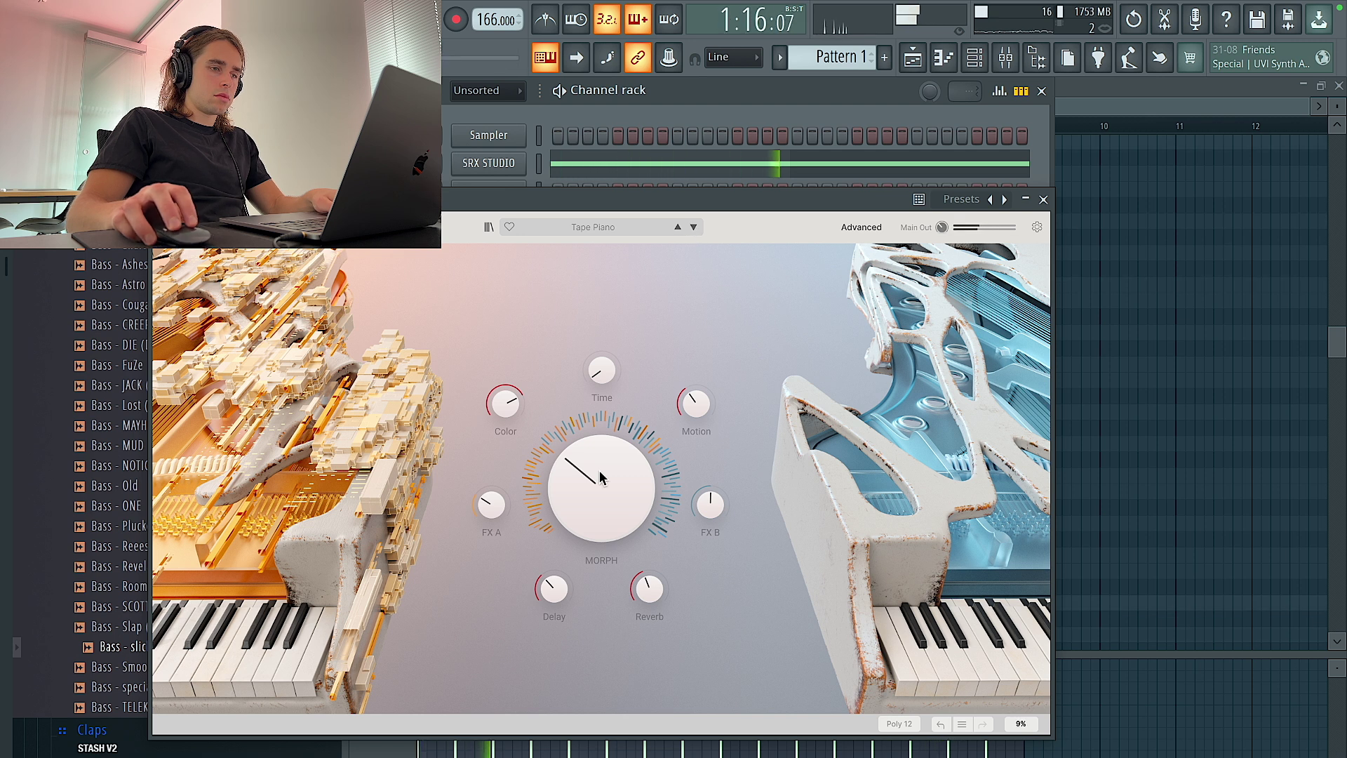
left_click(694, 227)
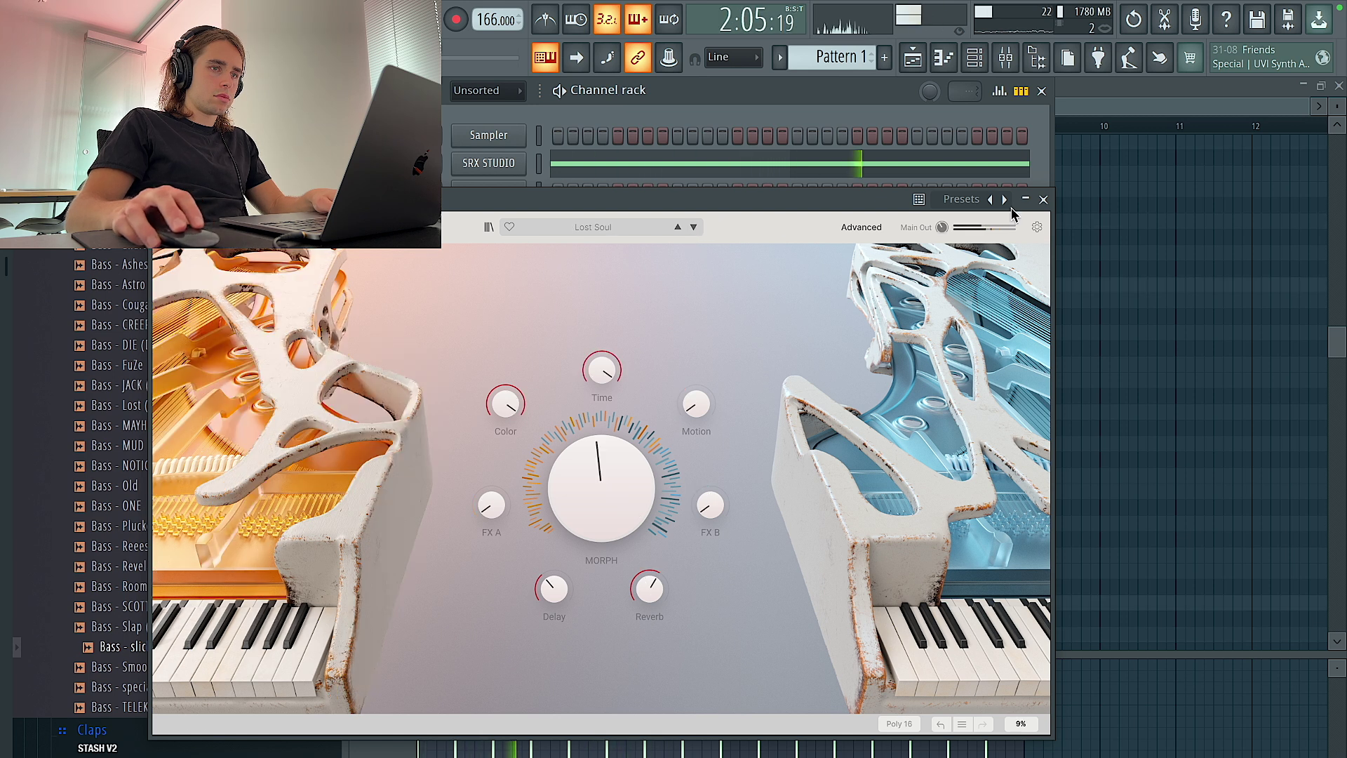
double_click(597, 473)
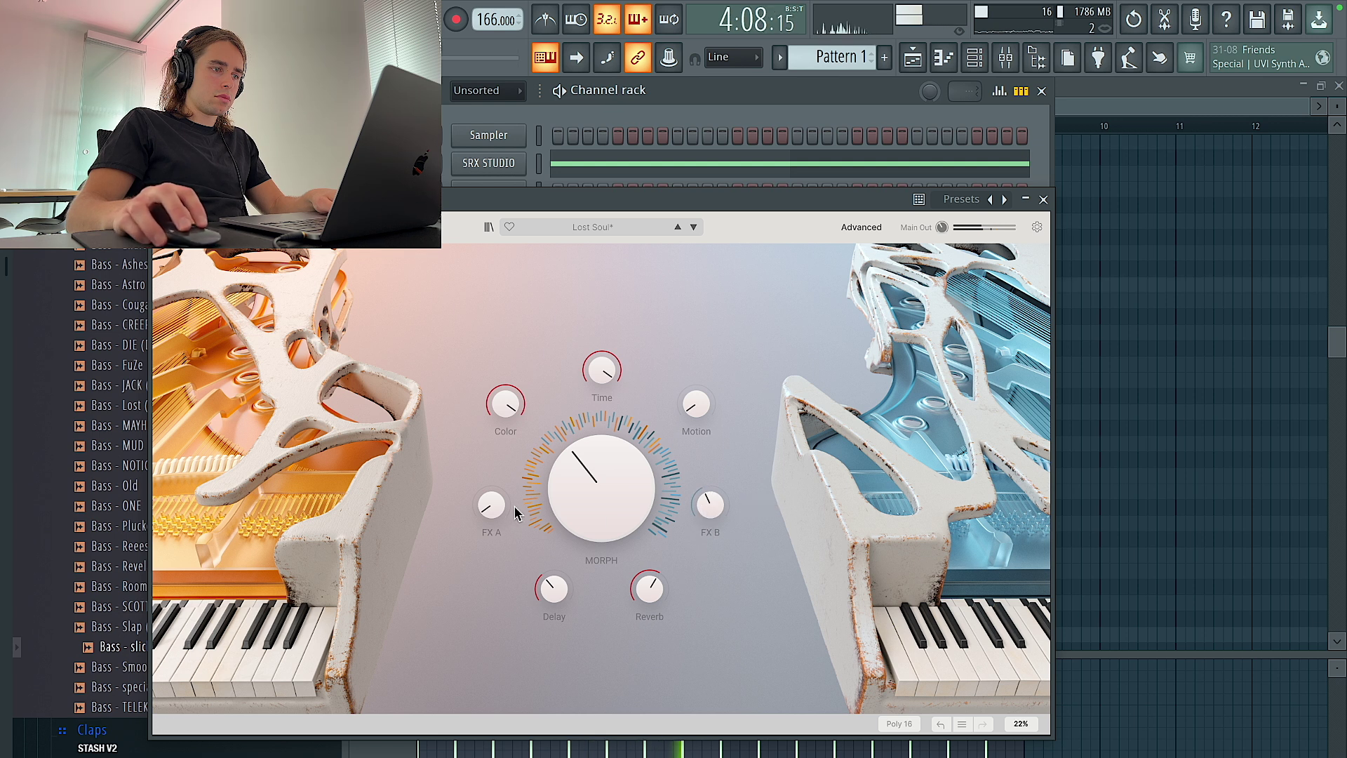
left_click(1043, 200)
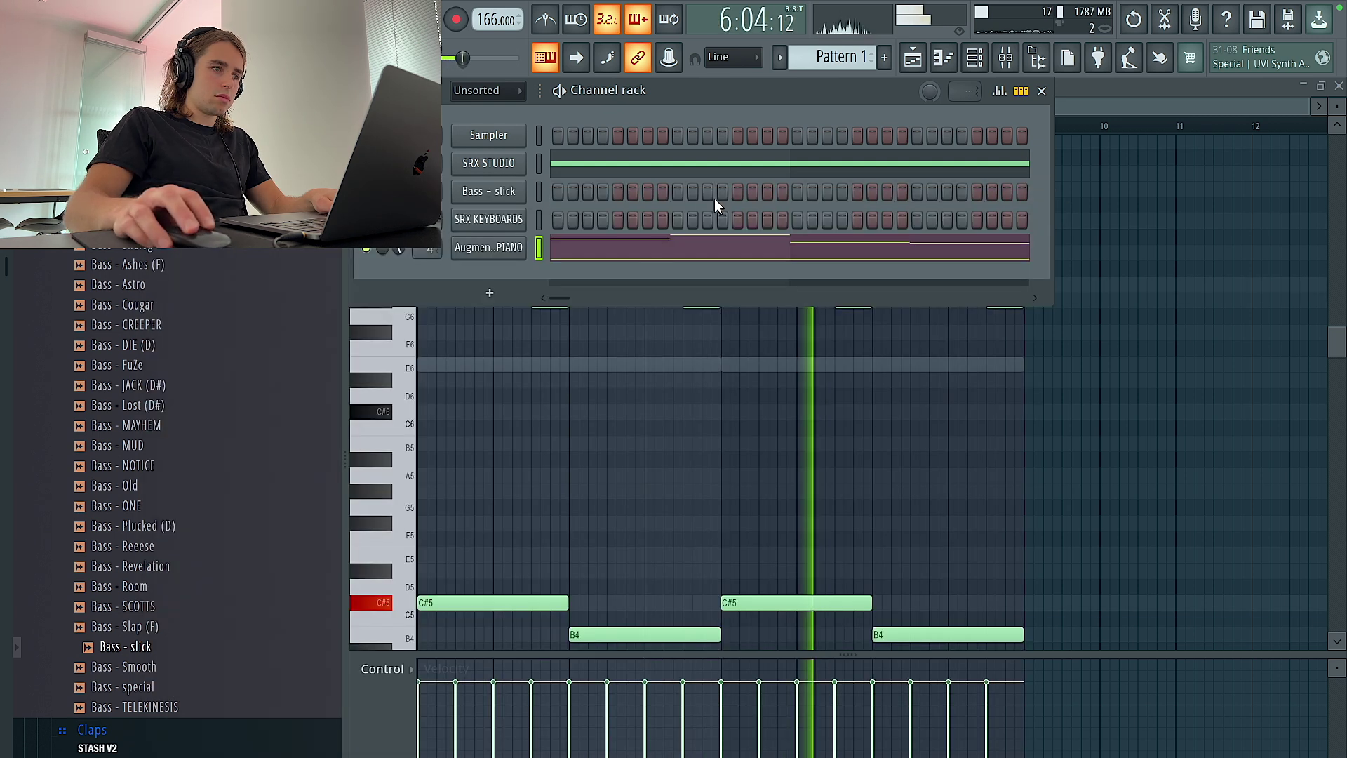
Add Fruity parametric EQ 2 to slot 2 of mixer Insert 4 and cut the low end with bands 1 and 2.
left_click(1006, 61)
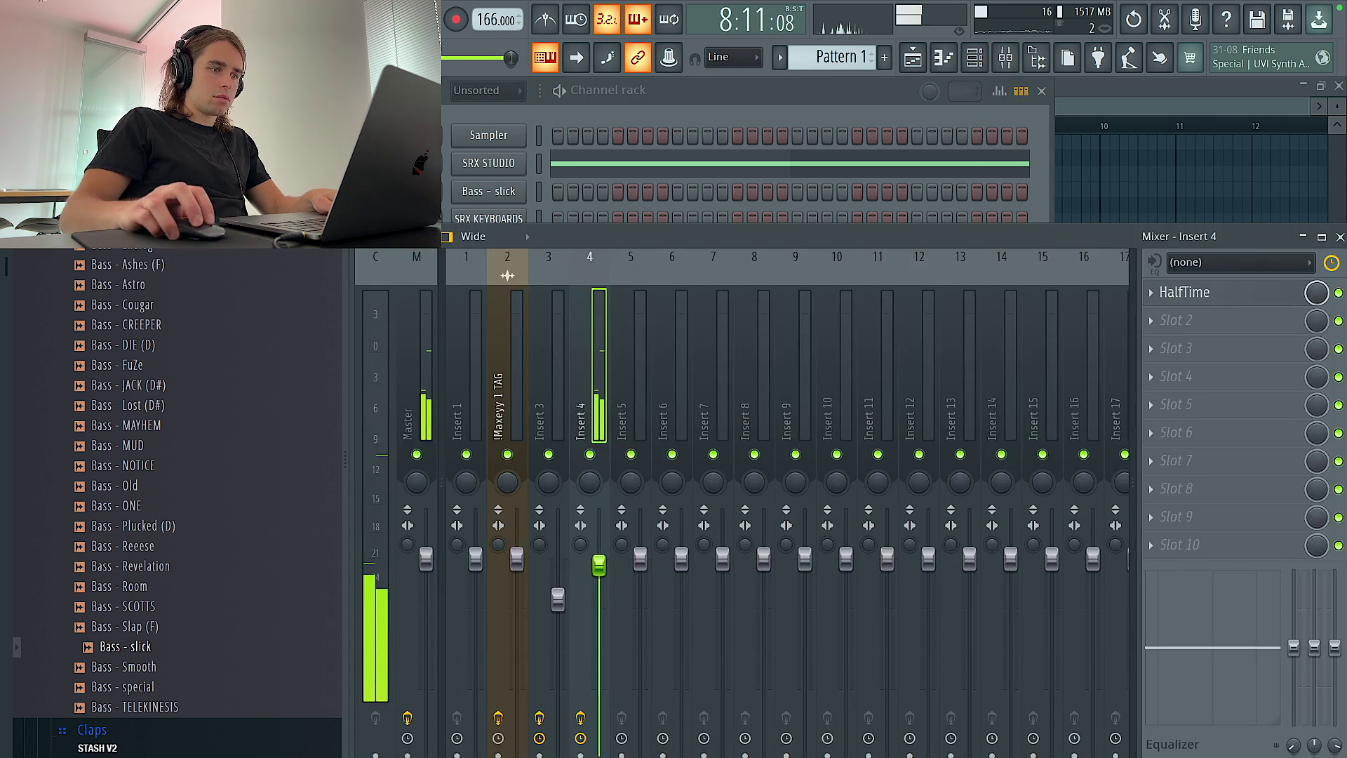
left_click(1193, 321)
left_click(970, 347)
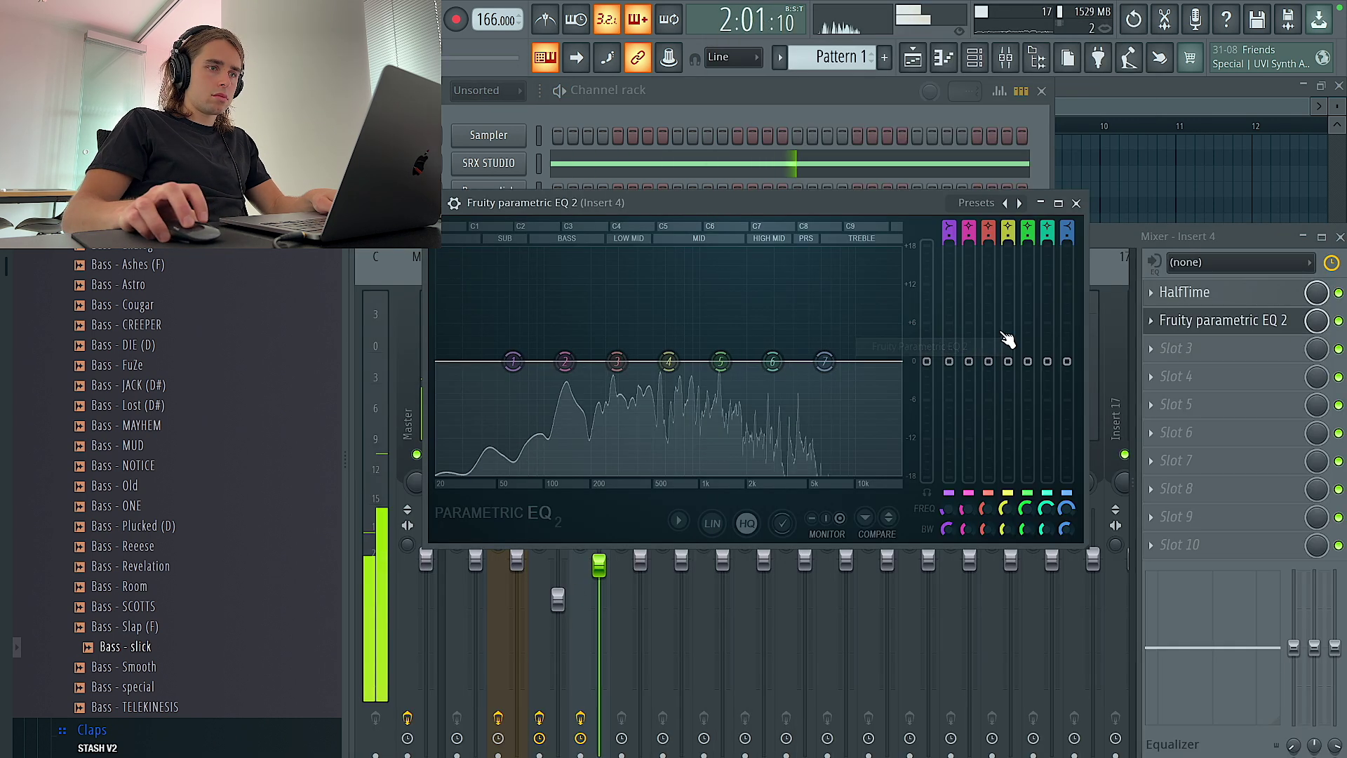
left_click_drag(512, 361, 565, 467)
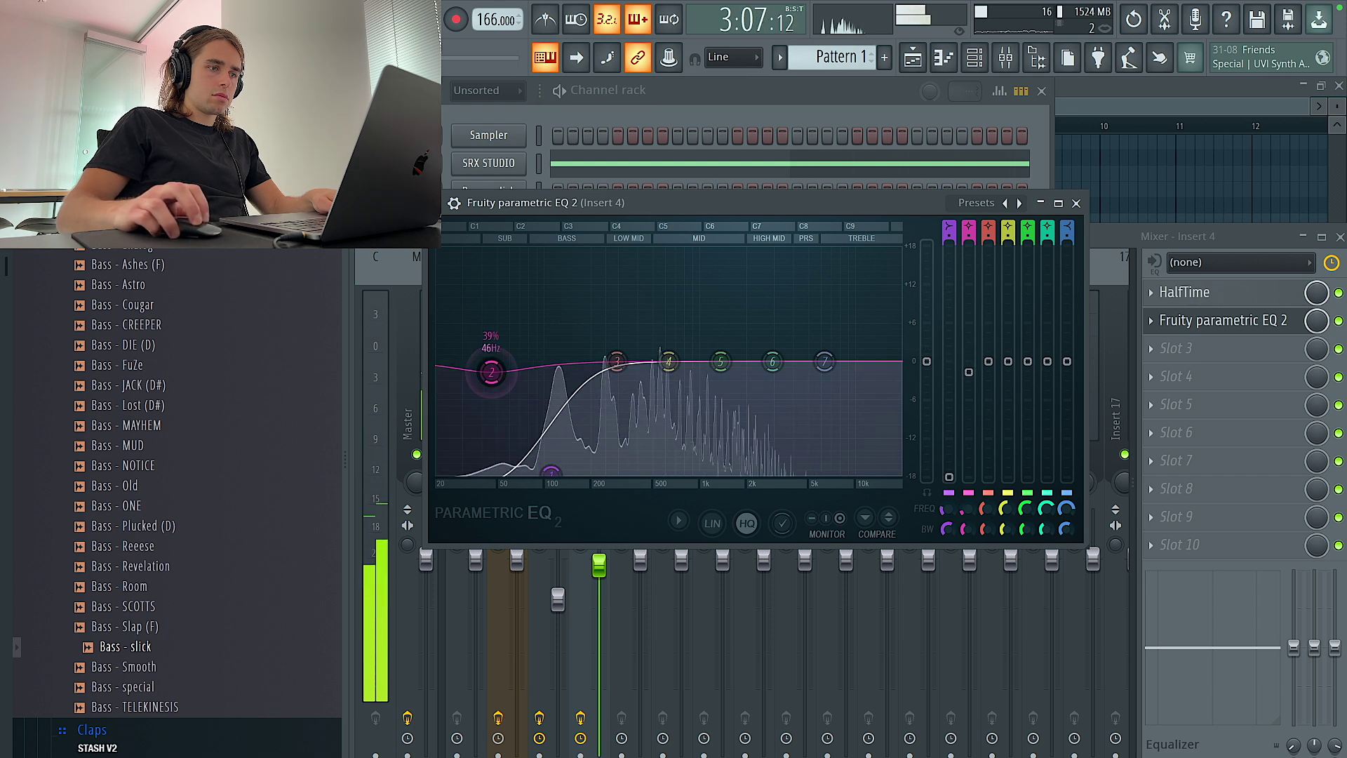
Add Tape MELLO-FI to slot 3 of Insert 4 and load its Wow Disto preset.
left_click(1175, 348)
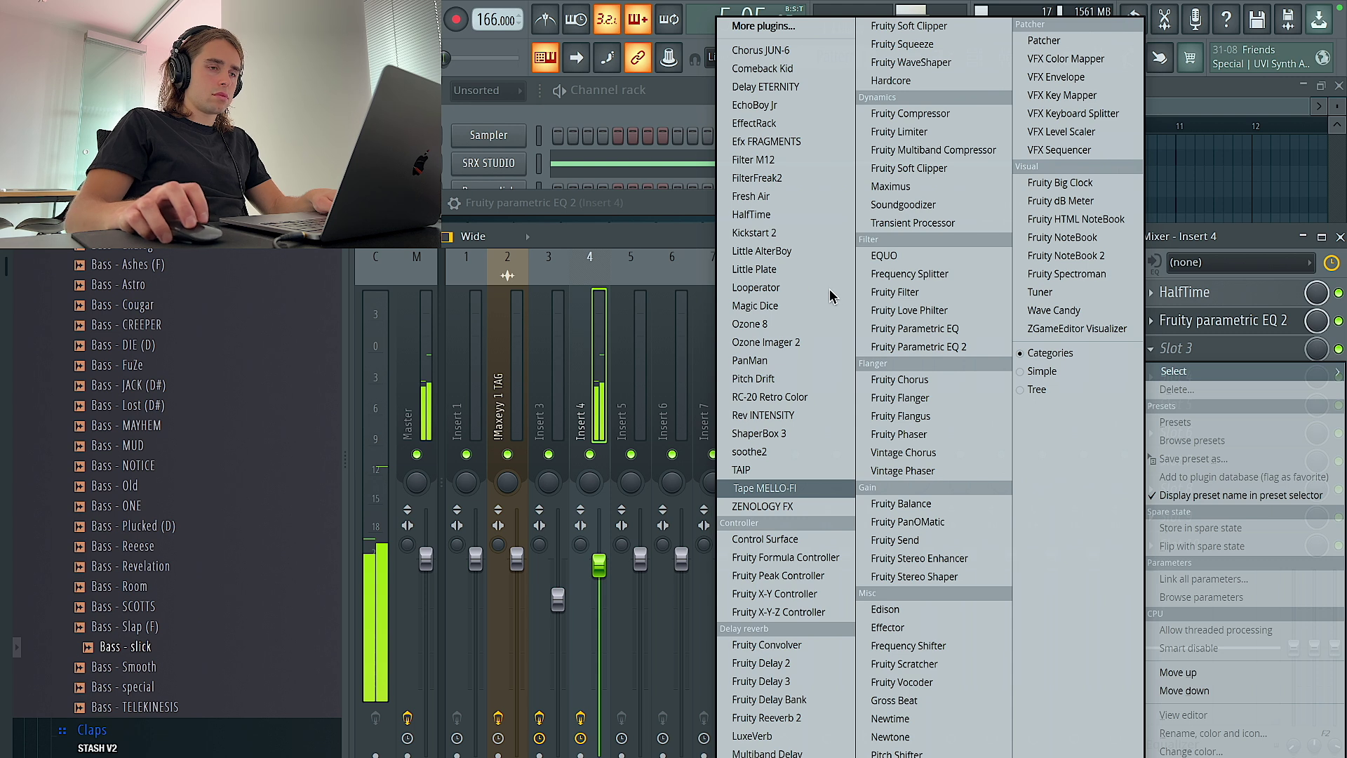
key("Return")
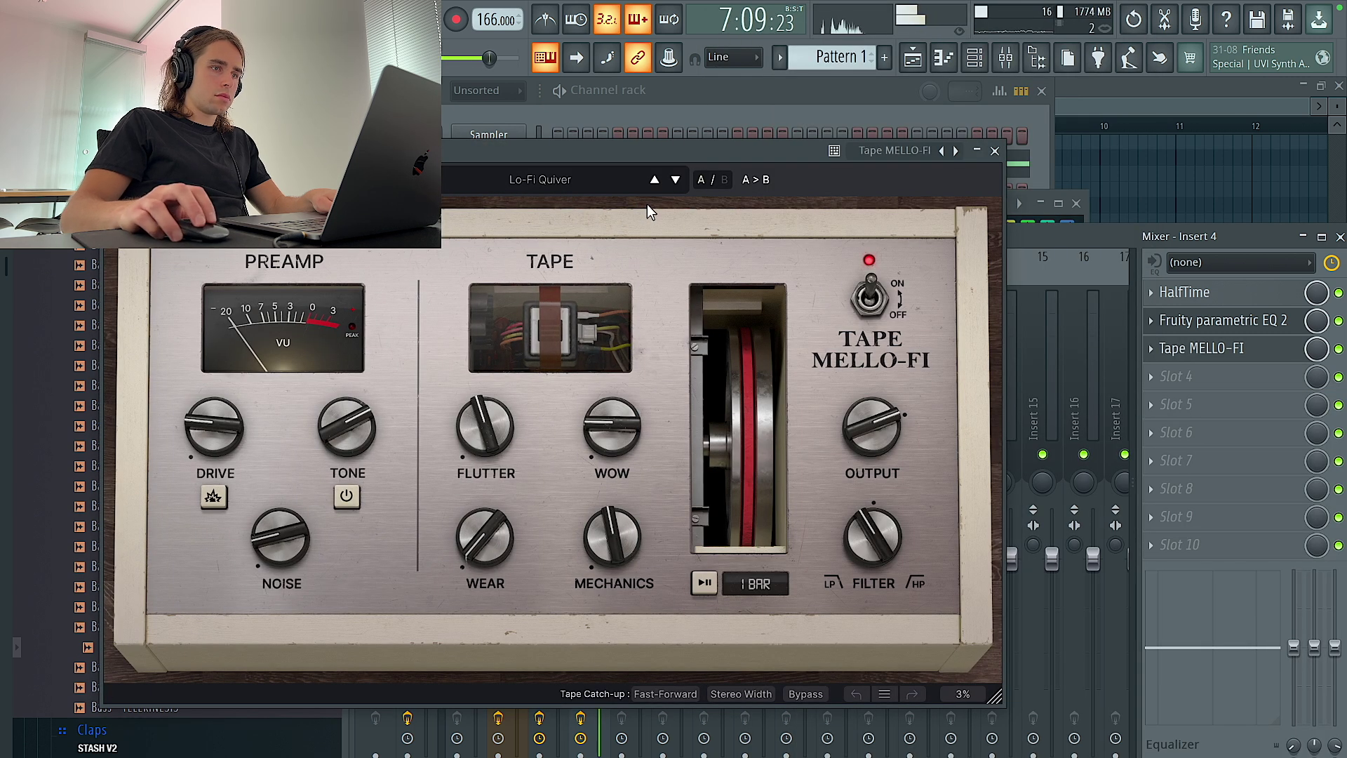
left_click(654, 182)
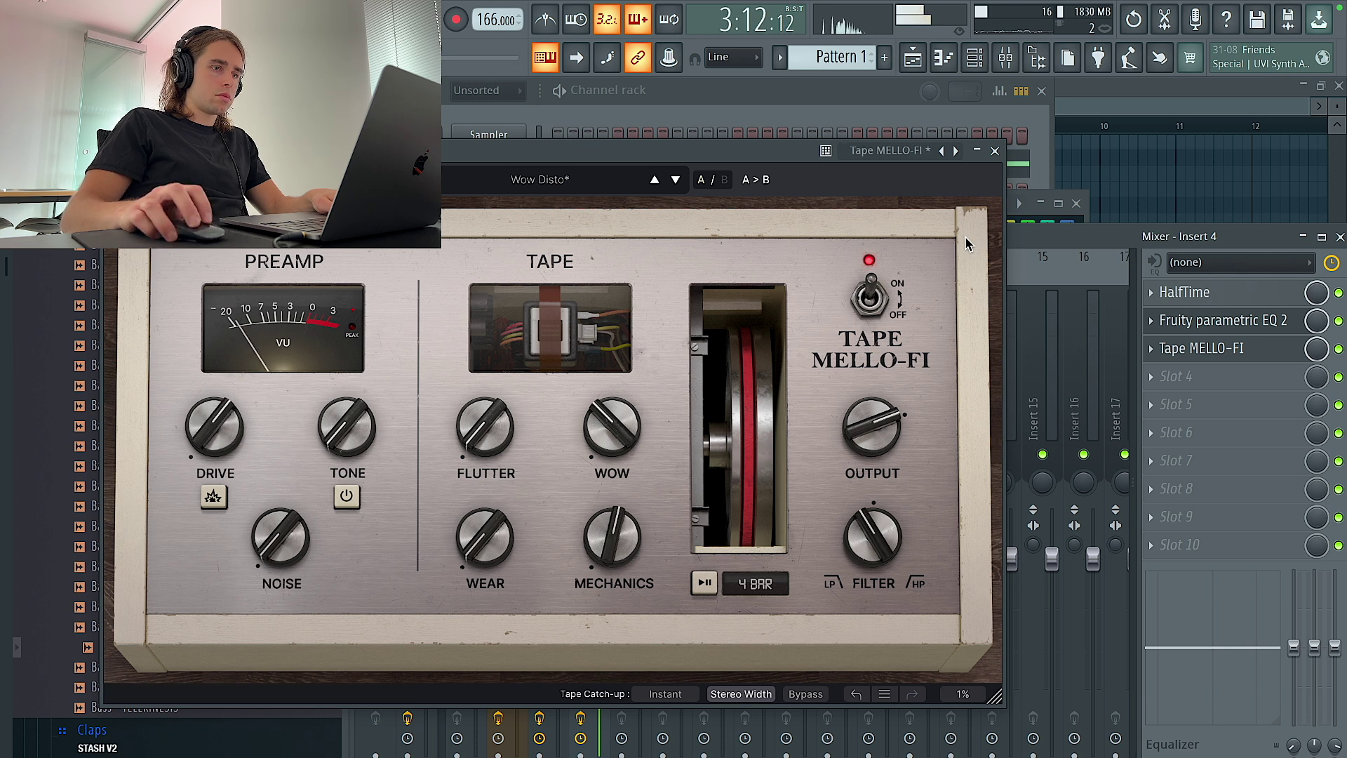
left_click(994, 150)
Review the SRX STUDIO flute notes against the piano part in the piano roll.
left_click(705, 117)
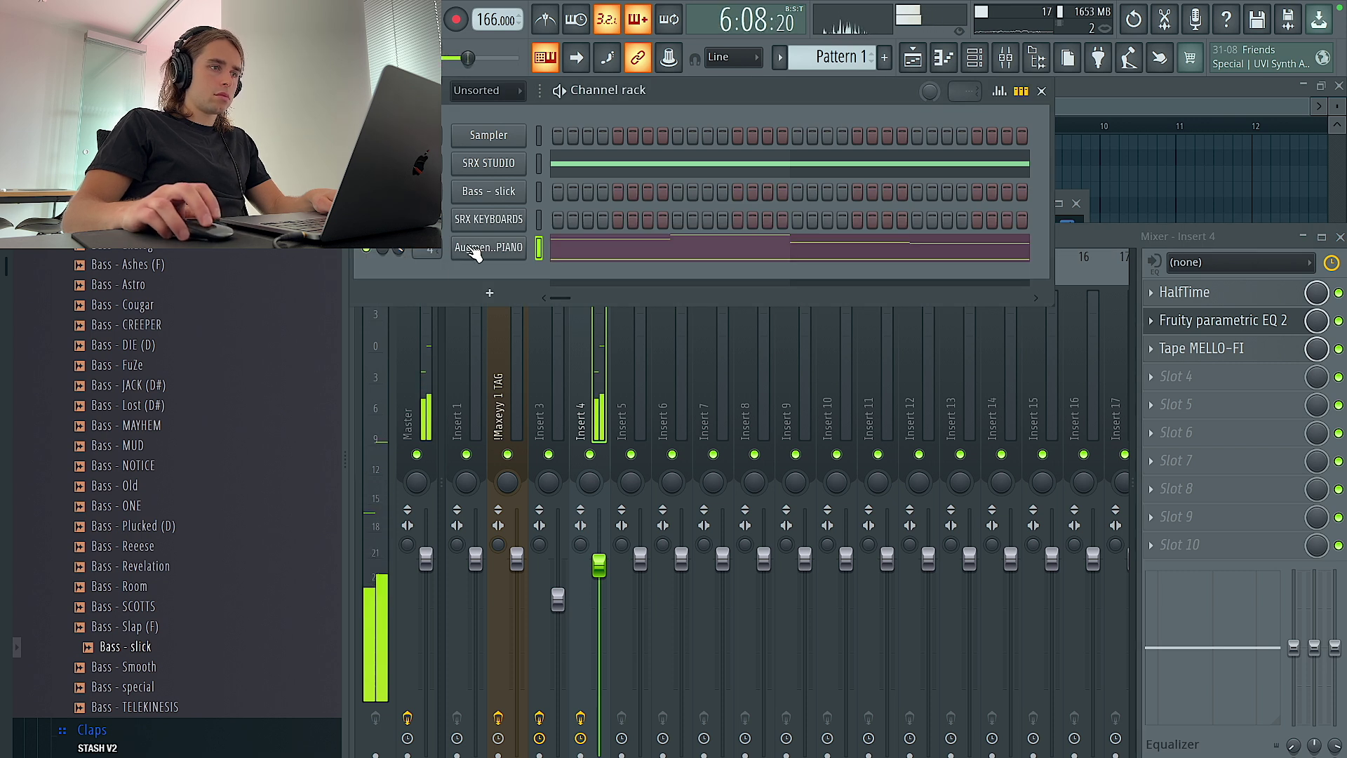
left_click(562, 161)
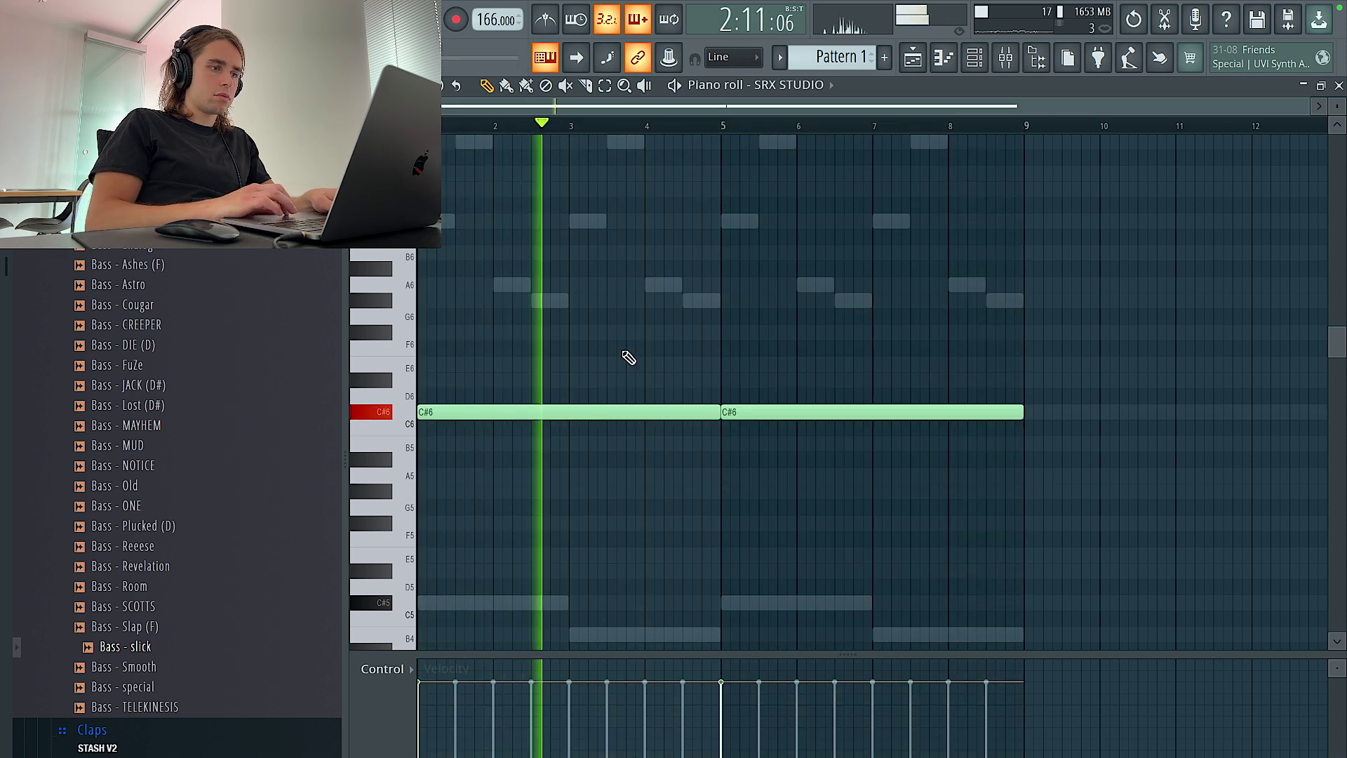
key("F6")
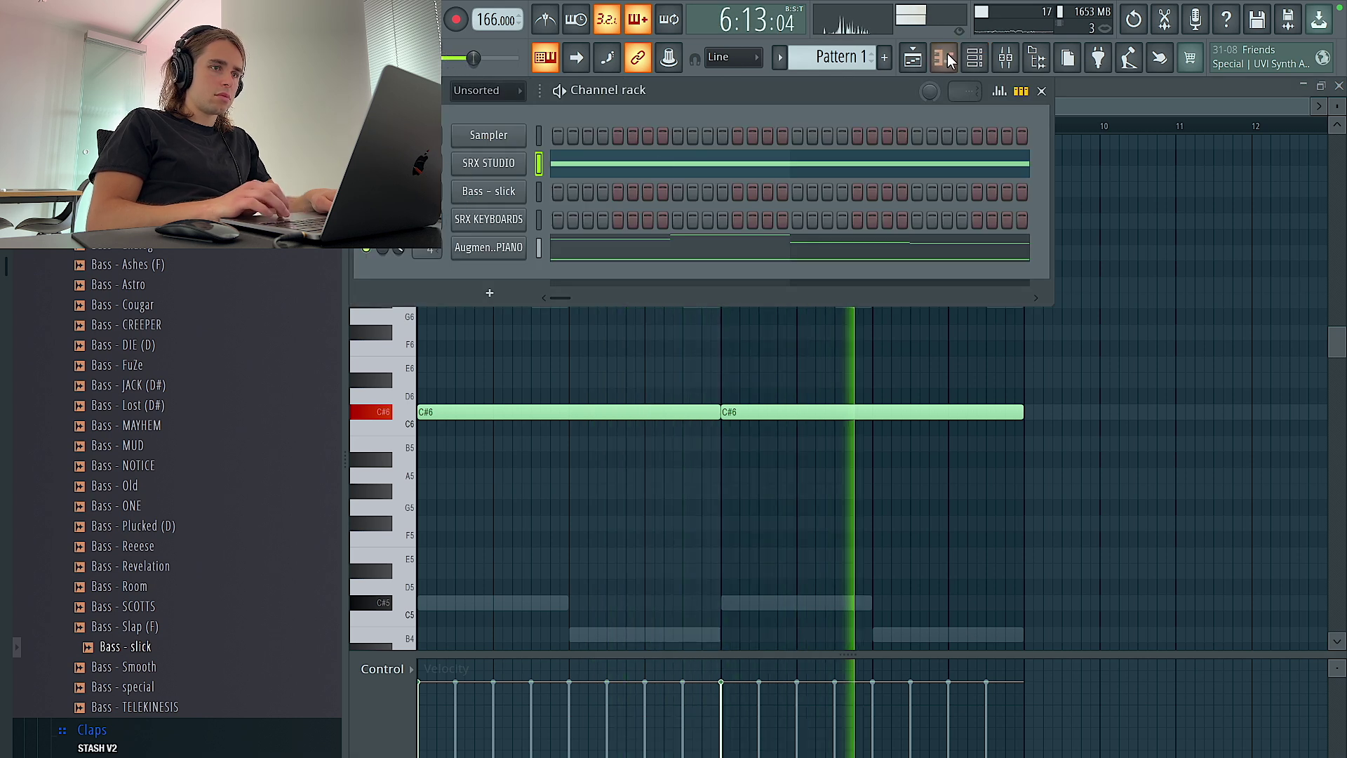
In Pattern 2's Bass - slick part, move the E5 note down to B4 and the C5 note up to C#5.
left_click(913, 57)
double_click(679, 368)
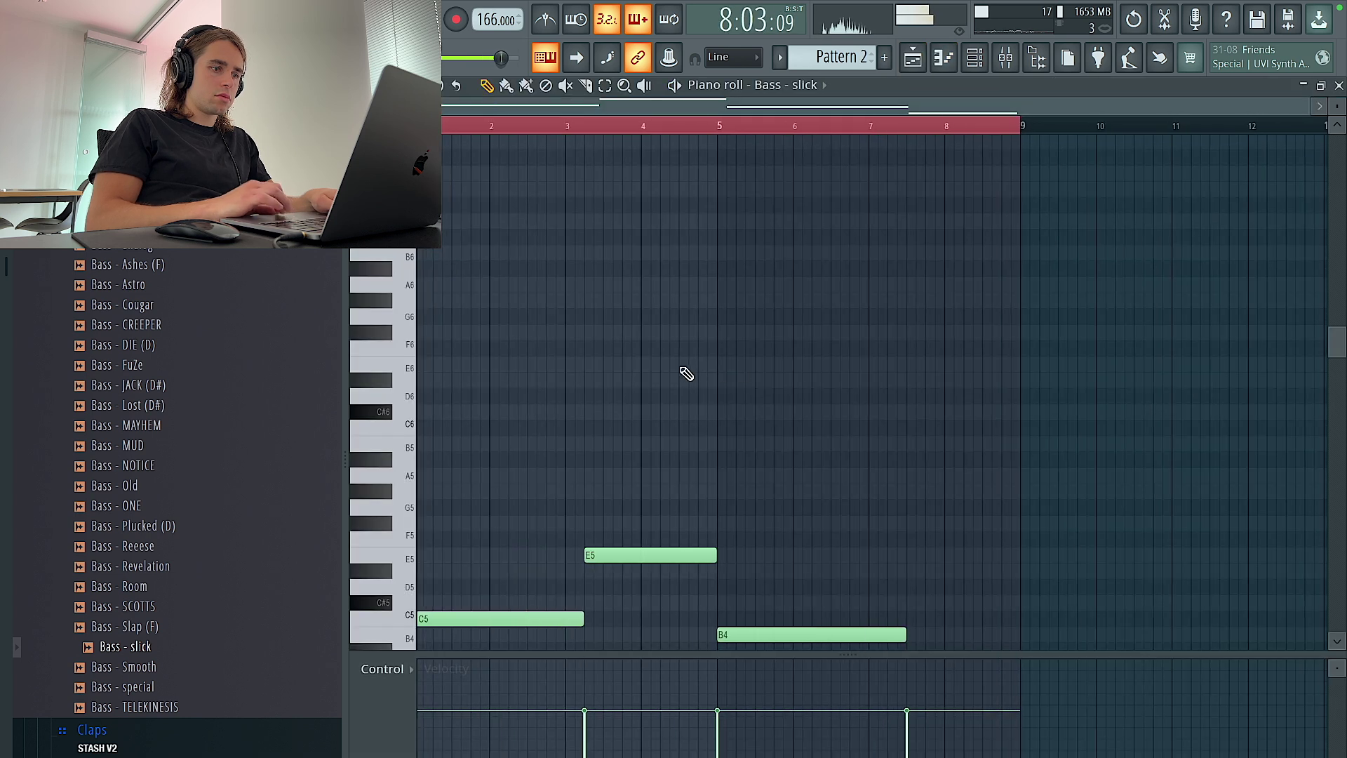
scroll(629, 293, "down", 5)
left_click_drag(630, 220, 623, 304)
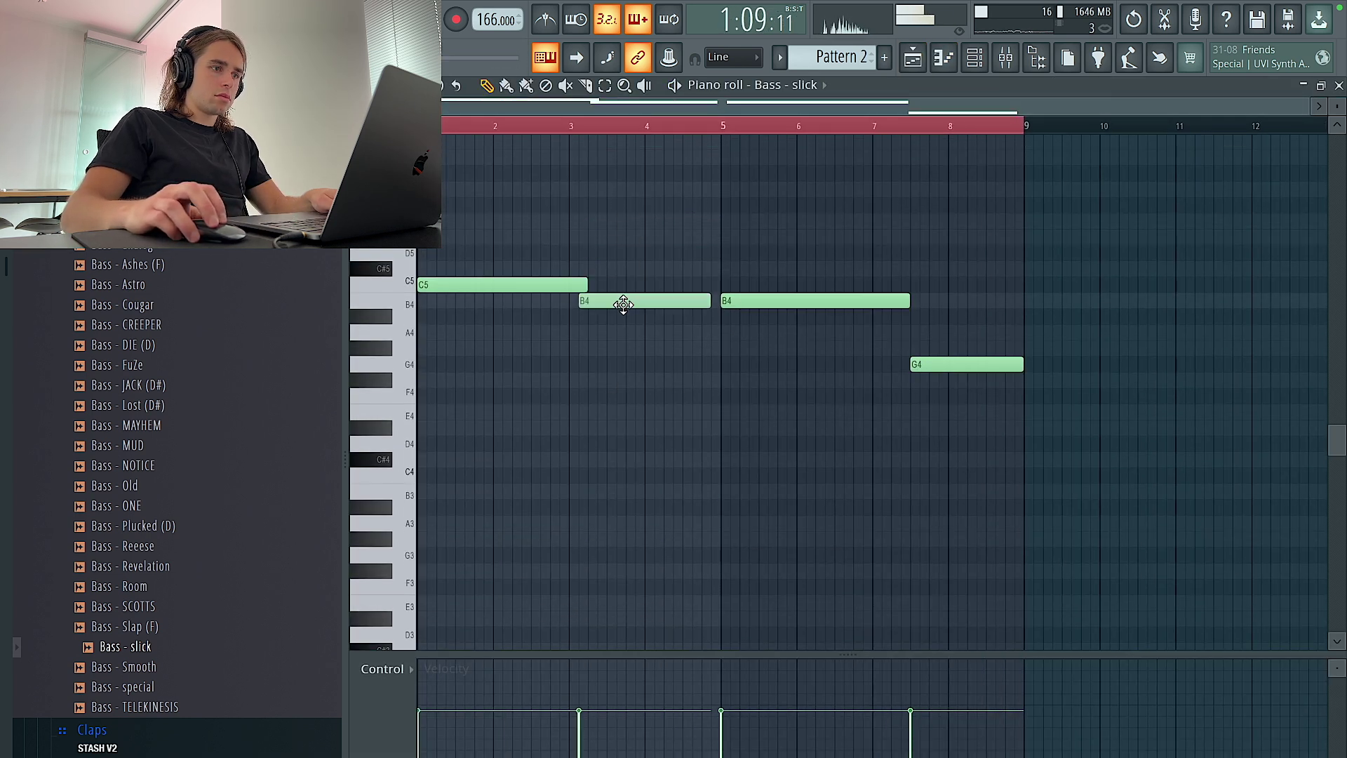
left_click_drag(526, 285, 528, 263)
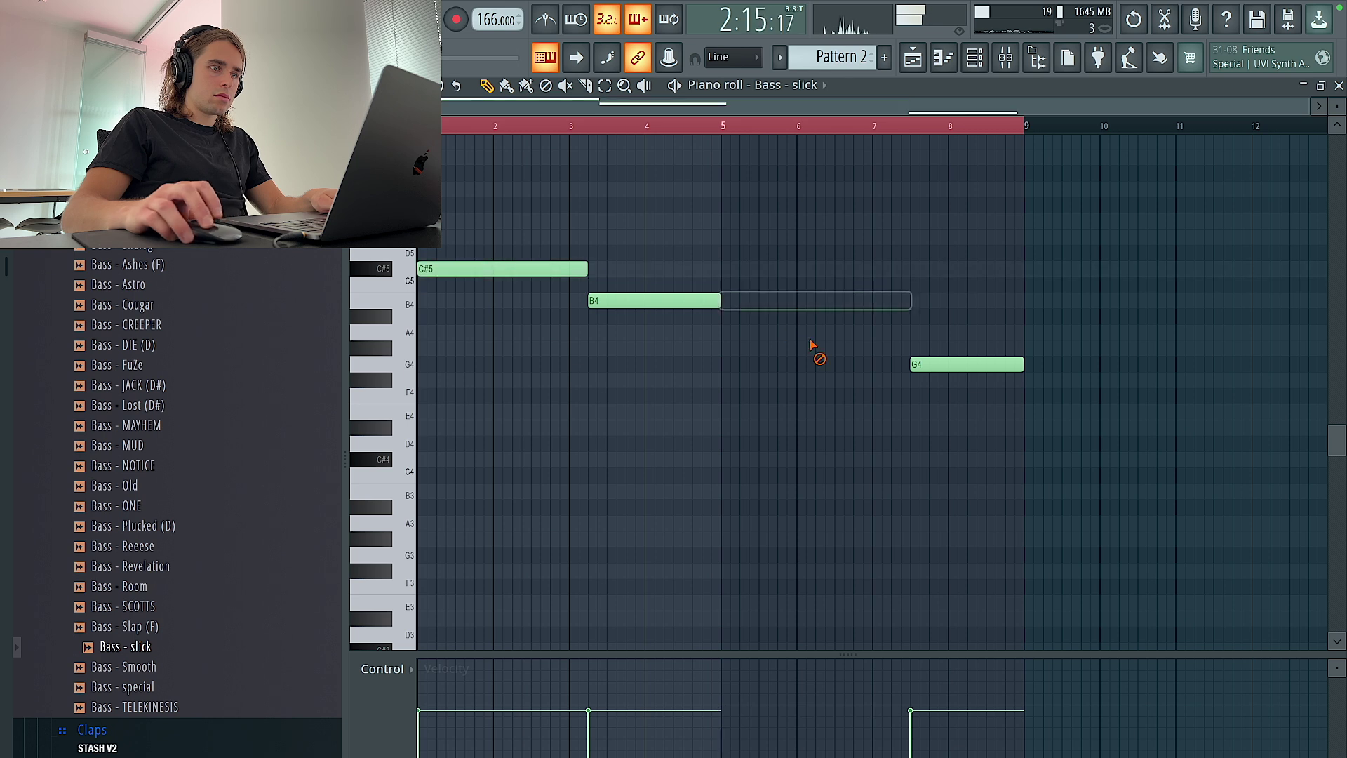
Replace the bass notes in bars 5 to 8 with a duplicate of bars 1 to 4.
key("ctrl+d")
left_click_drag(885, 421, 421, 181)
key("ctrl+b")
key("ctrl+a")
key("ctrl+d")
Unmute Track 5 holding the bass pattern in the playlist and create a new empty Pattern 3.
left_click(943, 59)
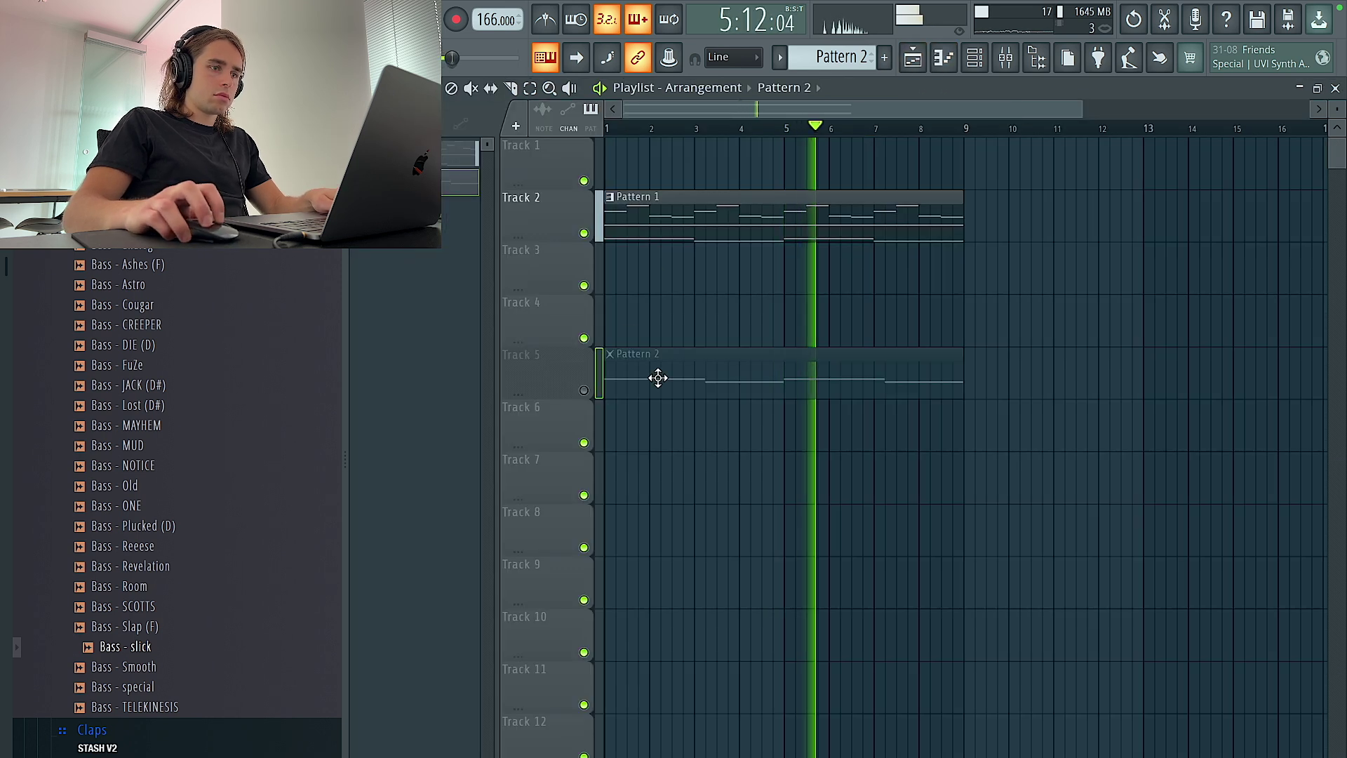
left_click(585, 391)
left_click(975, 59)
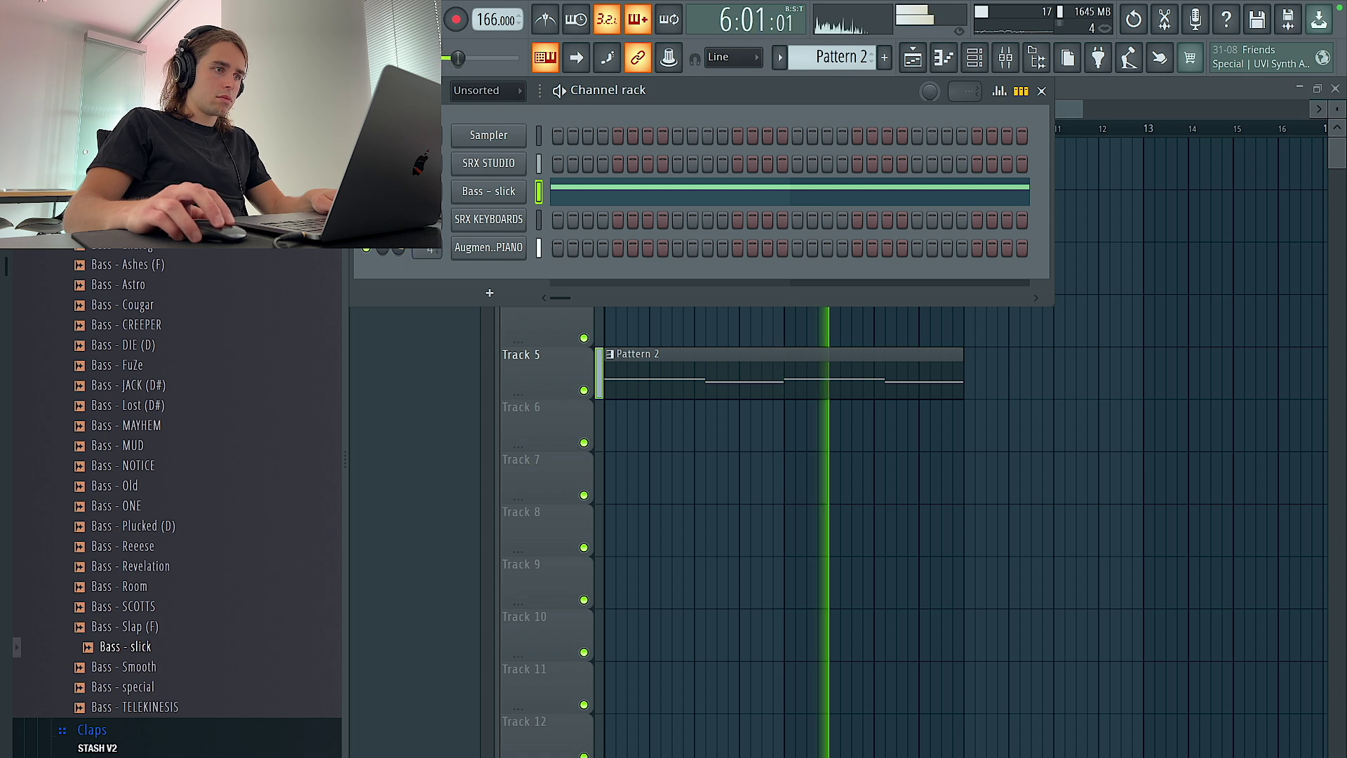
left_click(884, 57)
right_click(1151, 360)
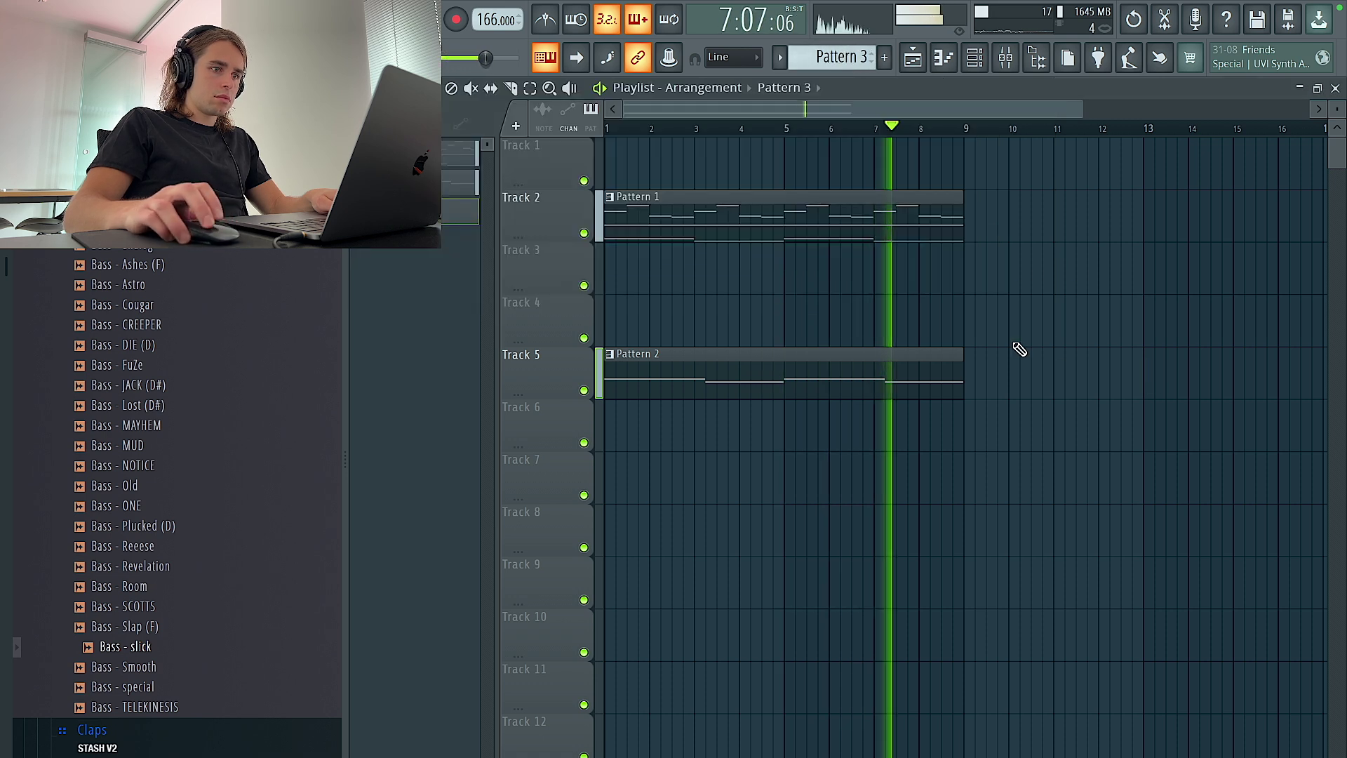
In Pattern 2's Bass - slick part, move both B4 notes back to bars 3 and 7 and make all notes legato.
double_click(937, 370)
left_click_drag(938, 300, 902, 304)
left_click_drag(659, 301, 644, 301)
key("ctrl+a")
key("ctrl+l")
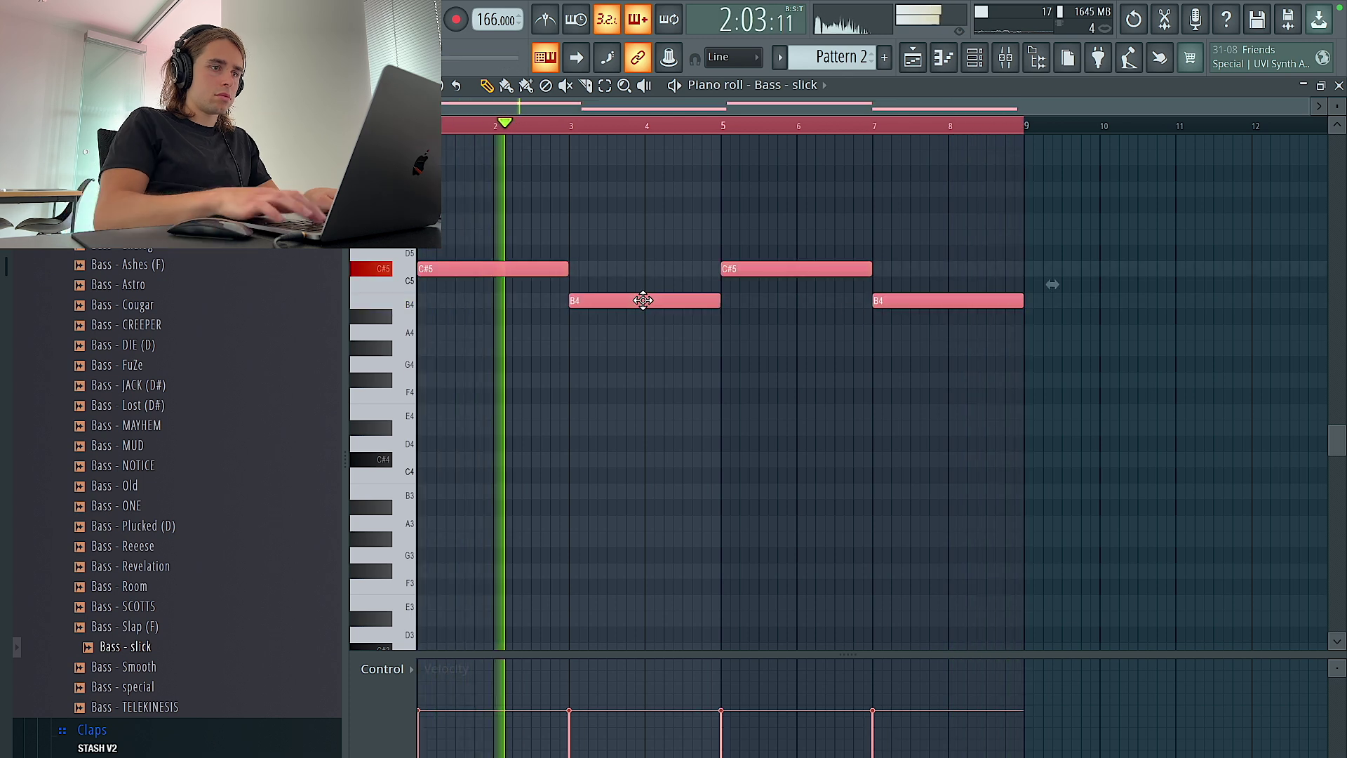
key("ctrl+d")
Switch to Pattern 1 and open the SRX KEYBOARDS channel in the piano roll.
left_click(914, 57)
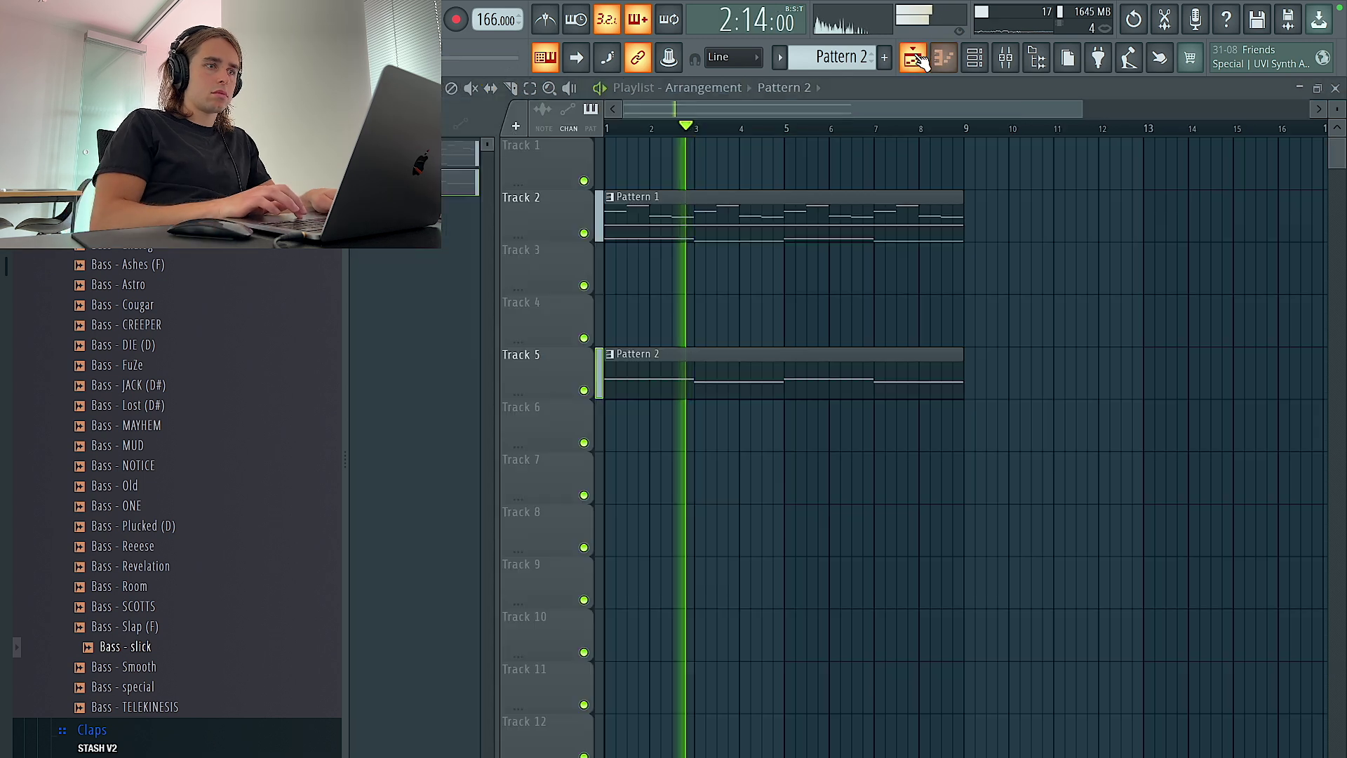
double_click(812, 376)
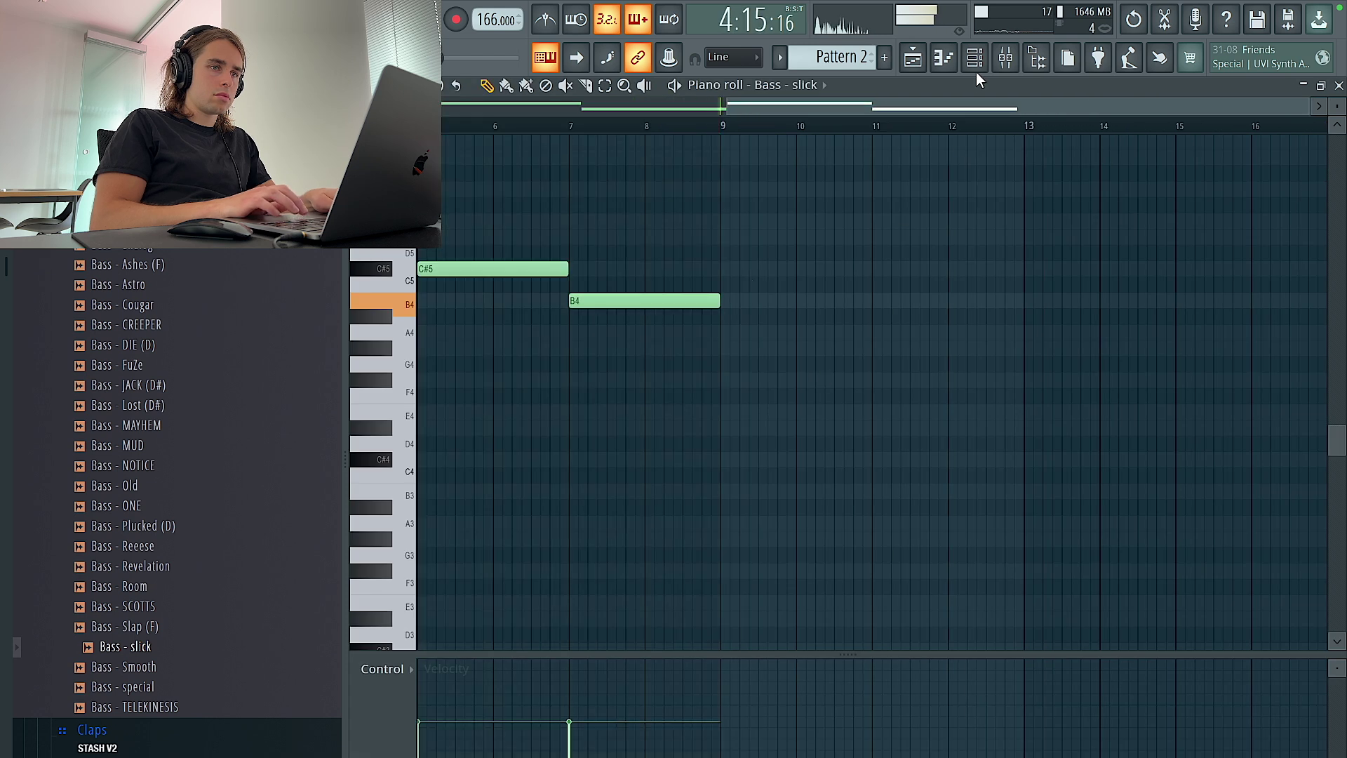
left_click(974, 67)
left_click_drag(857, 59, 857, 68)
right_click(523, 219)
left_click(569, 223)
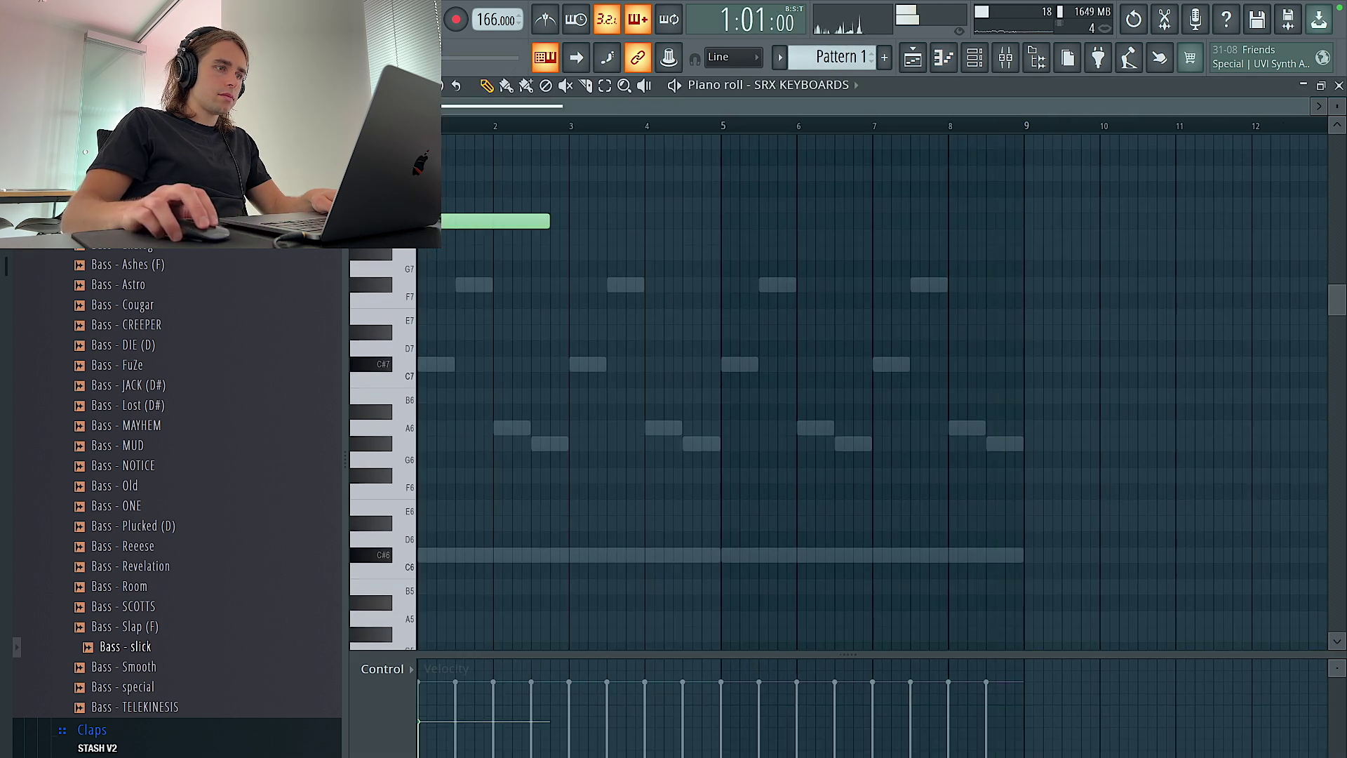
Place a G#6 note at bar 1 and an F#6 note at the middle of bar 2, and try an E6 after them.
left_click_drag(266, 222, 261, 445)
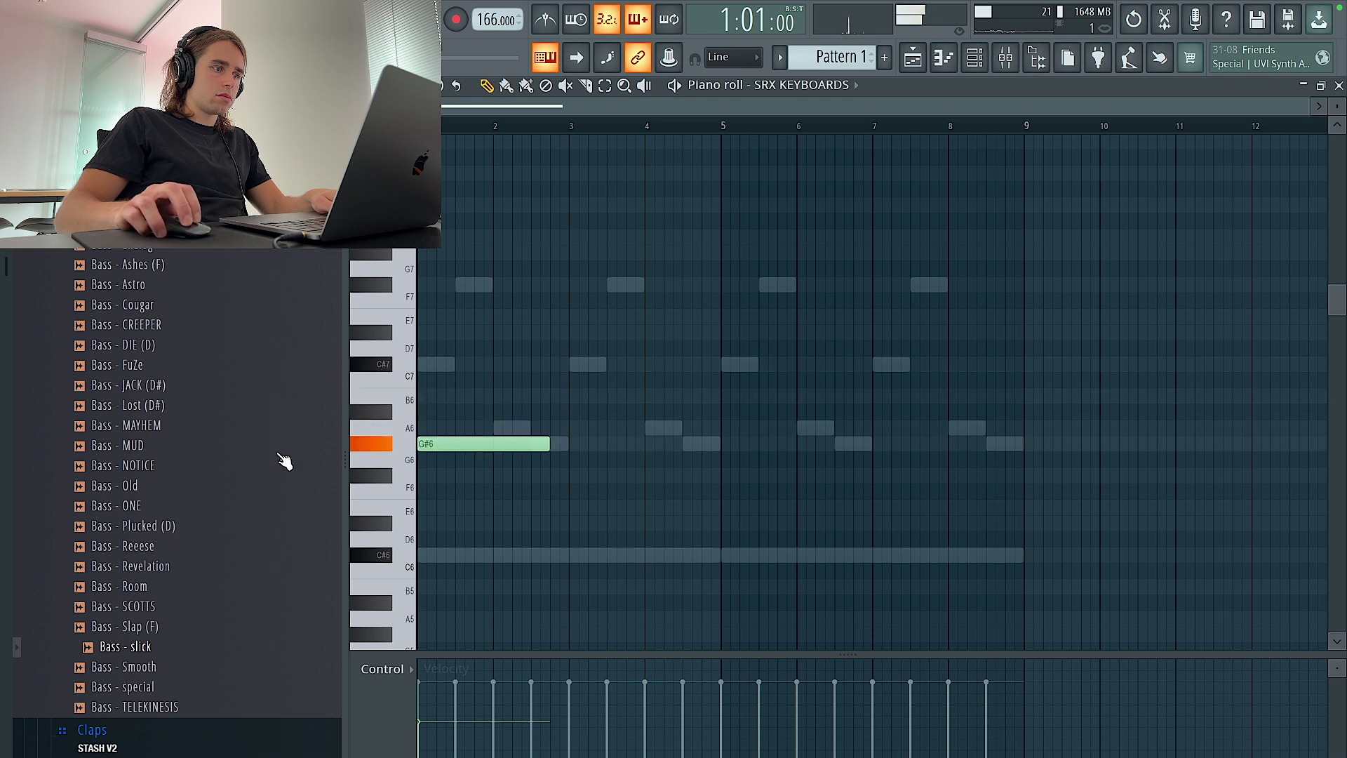
key("space")
scroll(733, 350, "down", 3)
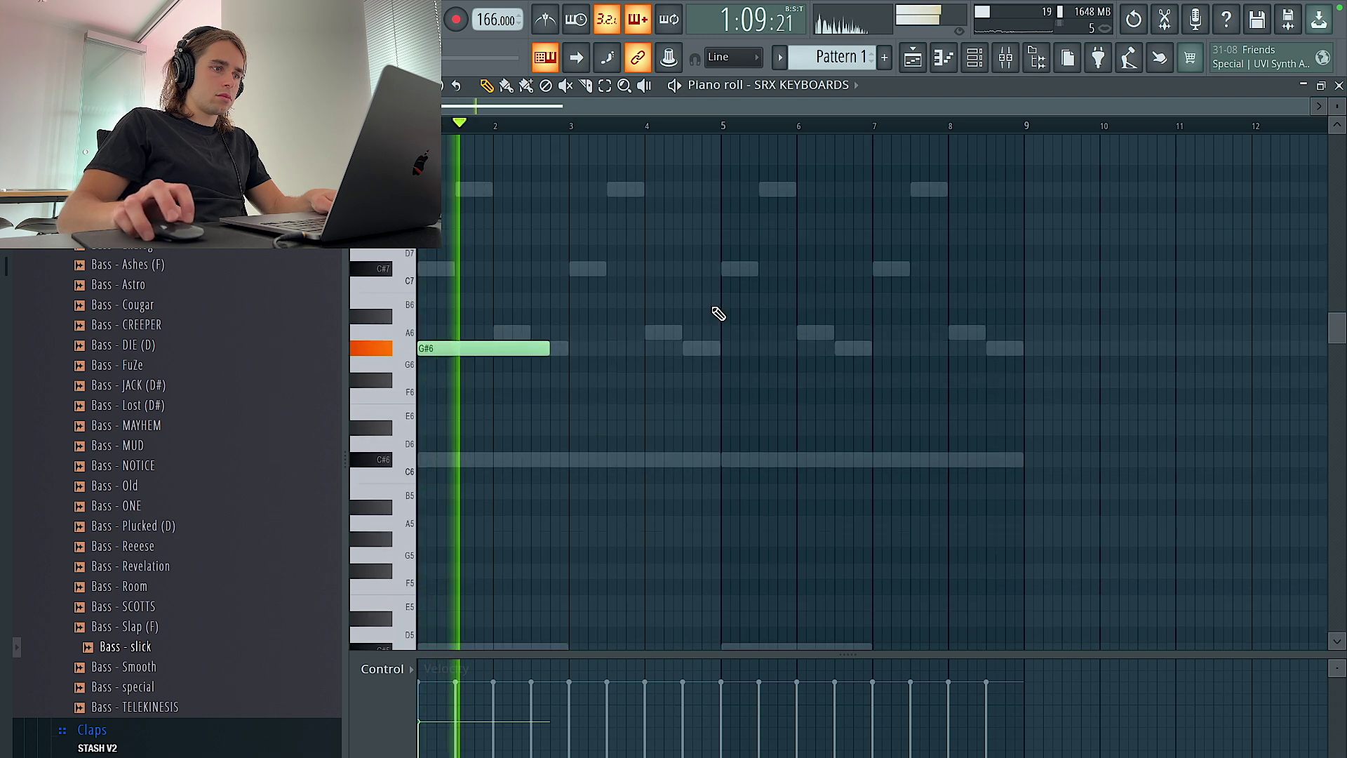
left_click(538, 383)
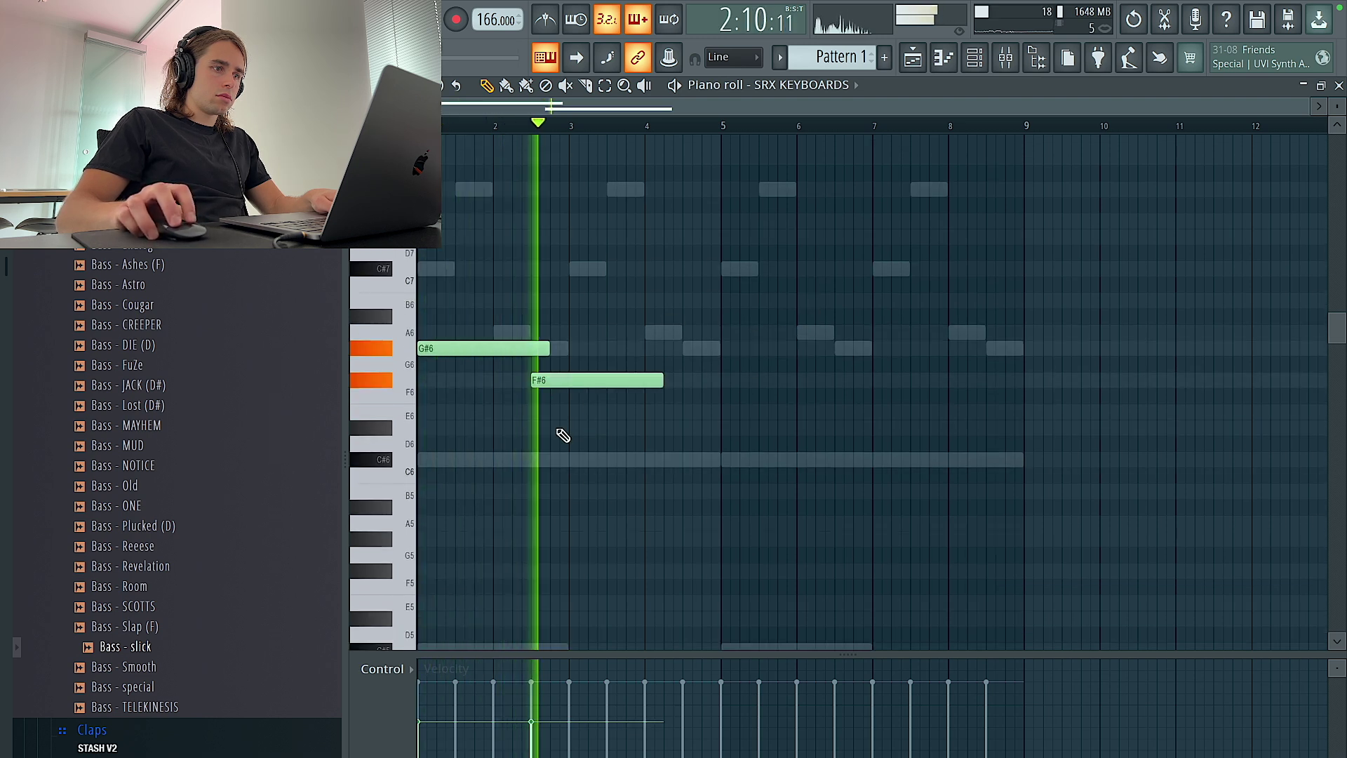
left_click(646, 419)
right_click(691, 412)
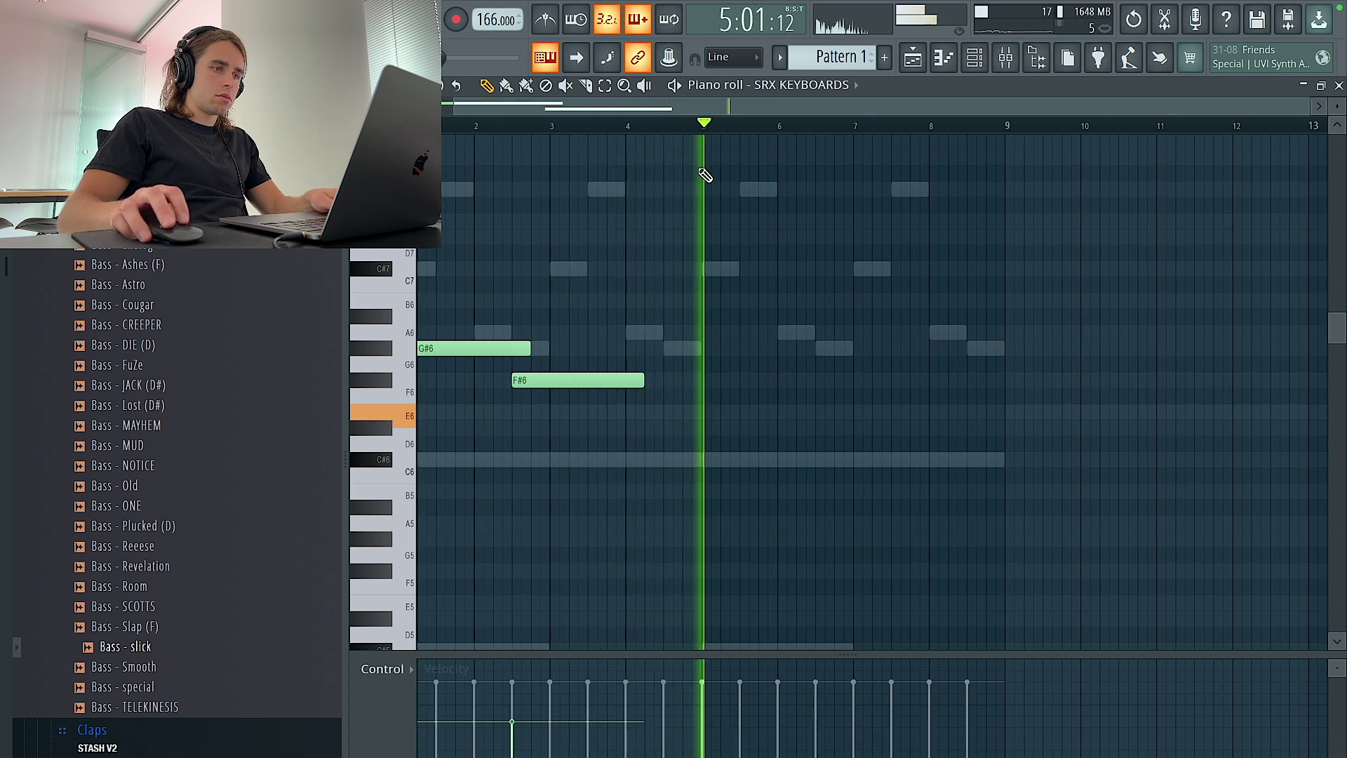
Duplicate the SRX KEYBOARDS notes of bars 1 to 4 into bars 5 to 8 and make them all legato.
left_click_drag(686, 128, 421, 128)
key("ctrl+b")
key("ctrl+a")
key("ctrl+l")
key("ctrl+d")
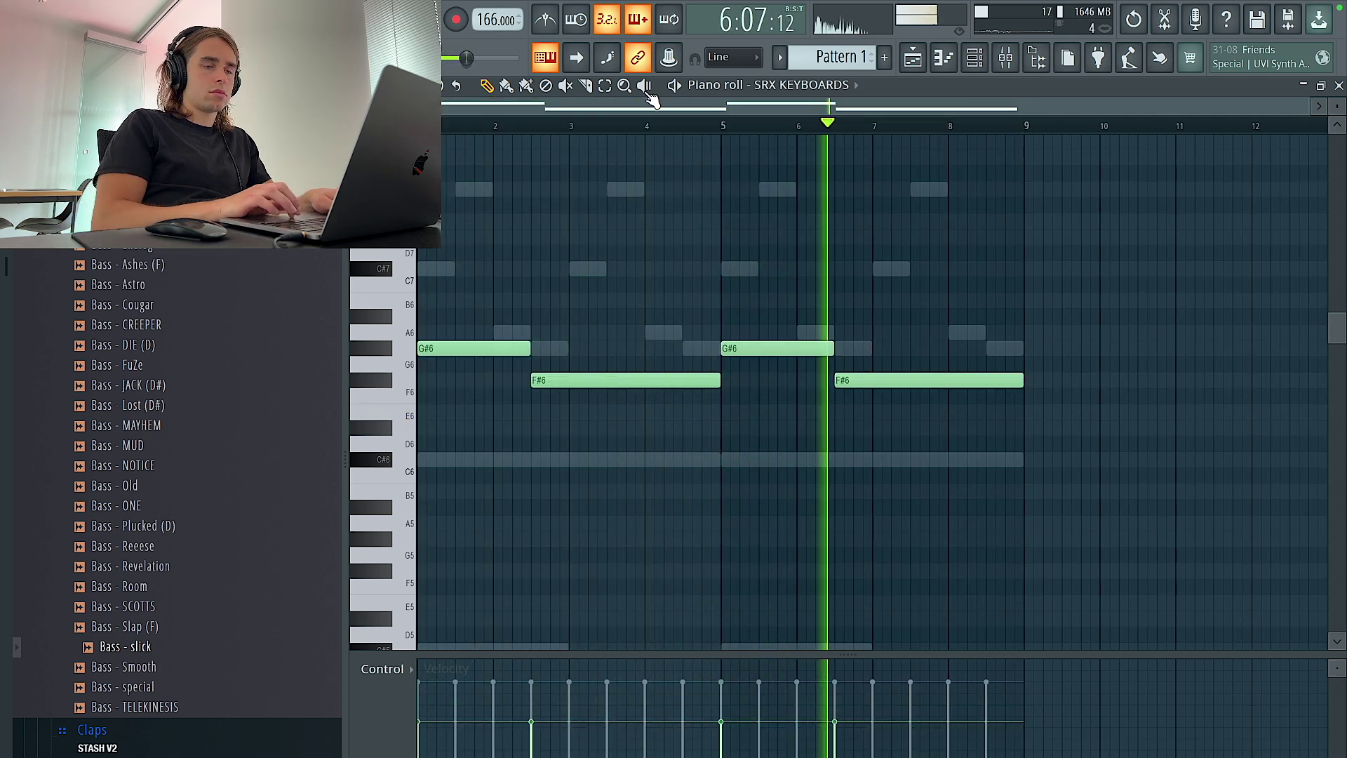
Stop playback and select the MuteClv1 SRX patch in the SRX KEYBOARDS instrument.
left_click(974, 58)
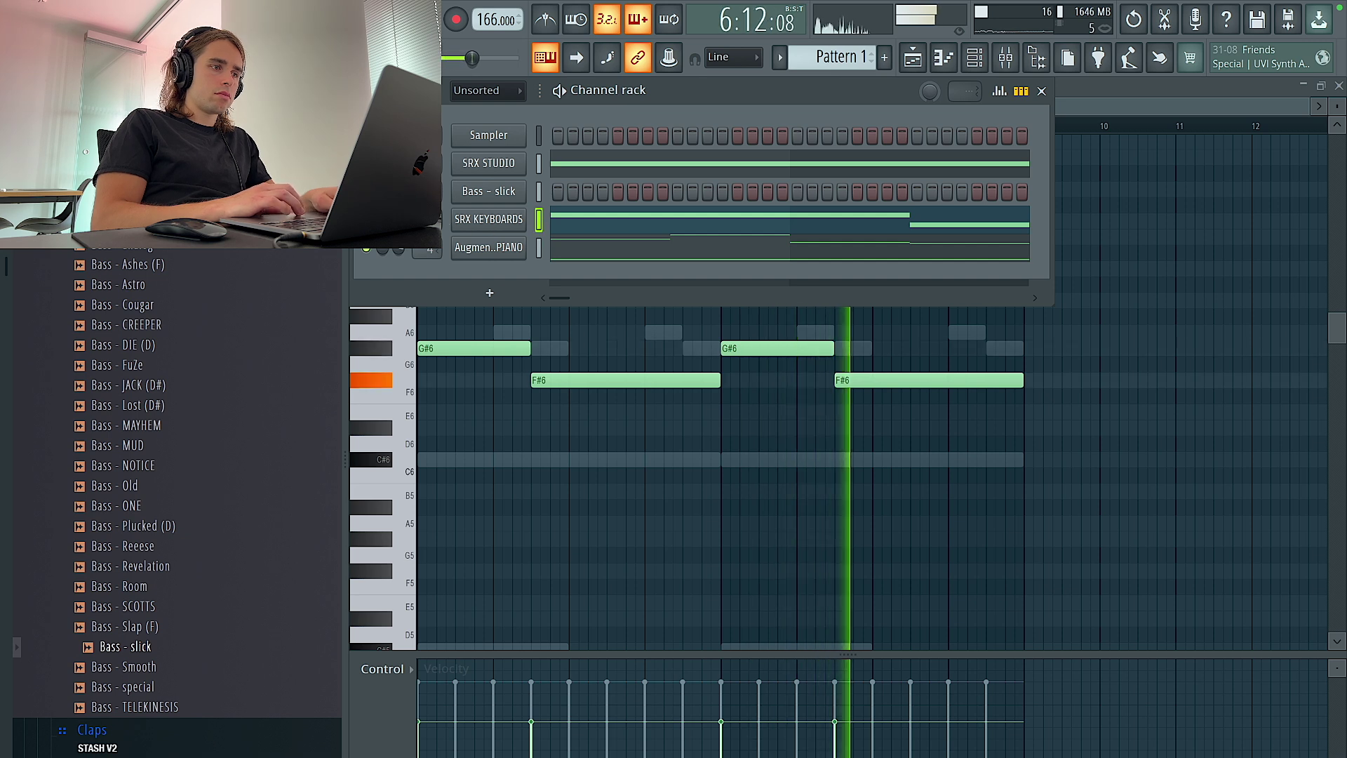
left_click(480, 221)
key("space")
left_click(693, 264)
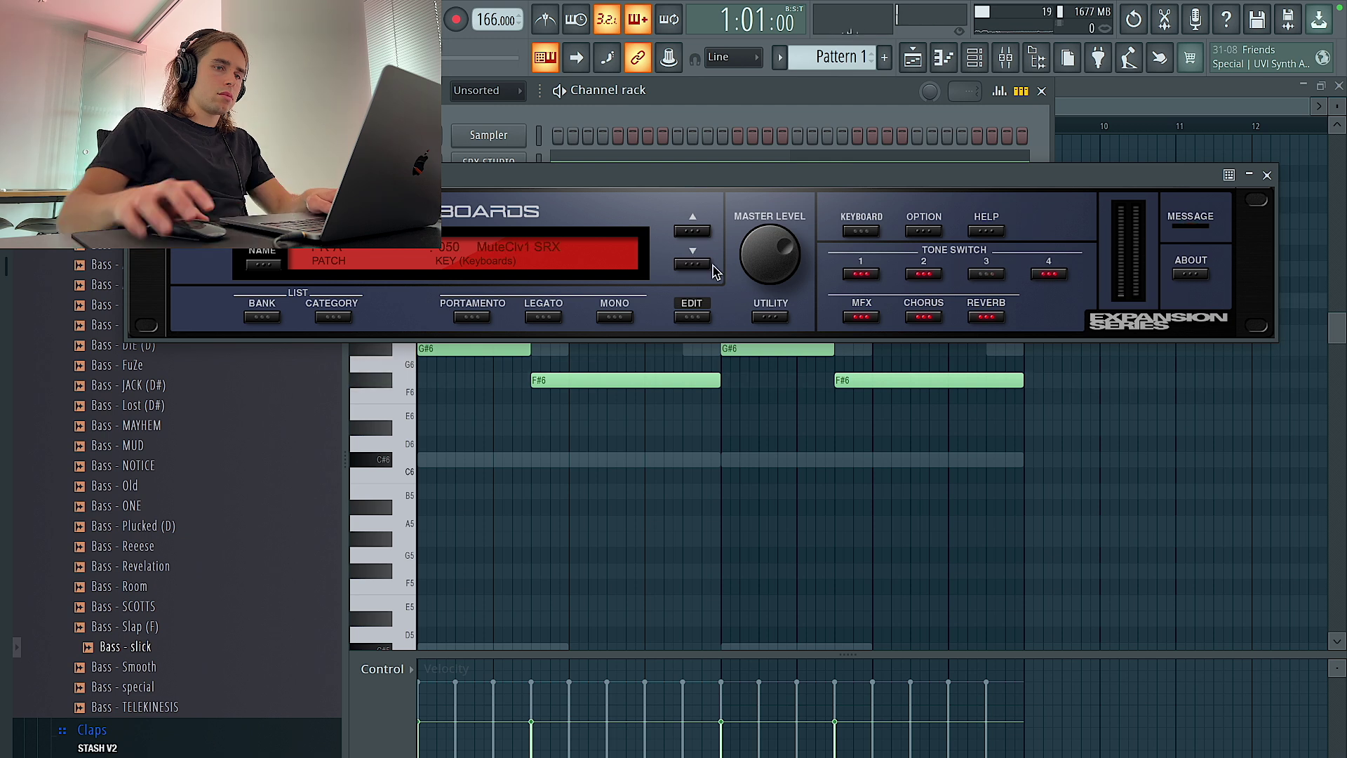
left_click(1266, 175)
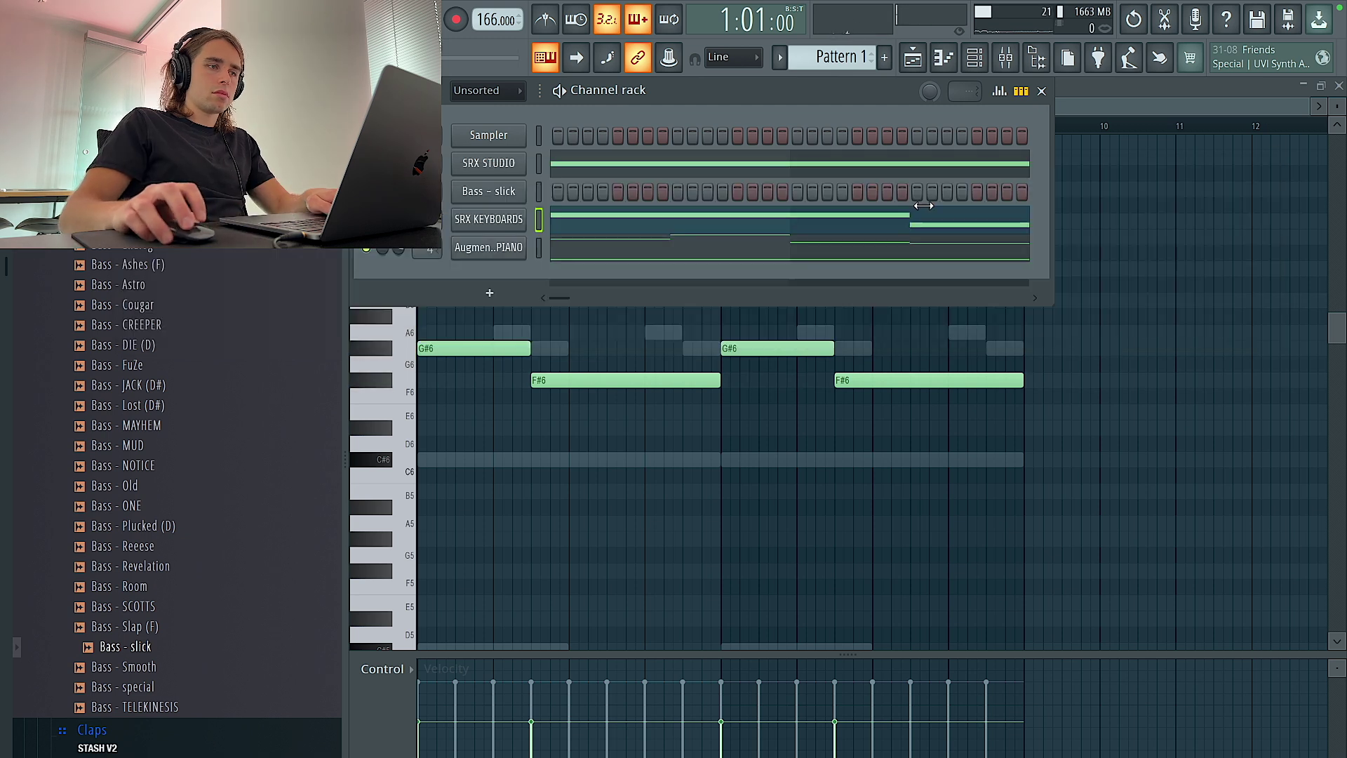
Replace the SRX KEYBOARDS notes in Pattern 1 with a copy of the Augmented GRAND PIANO part.
left_click(539, 219)
left_click(484, 222)
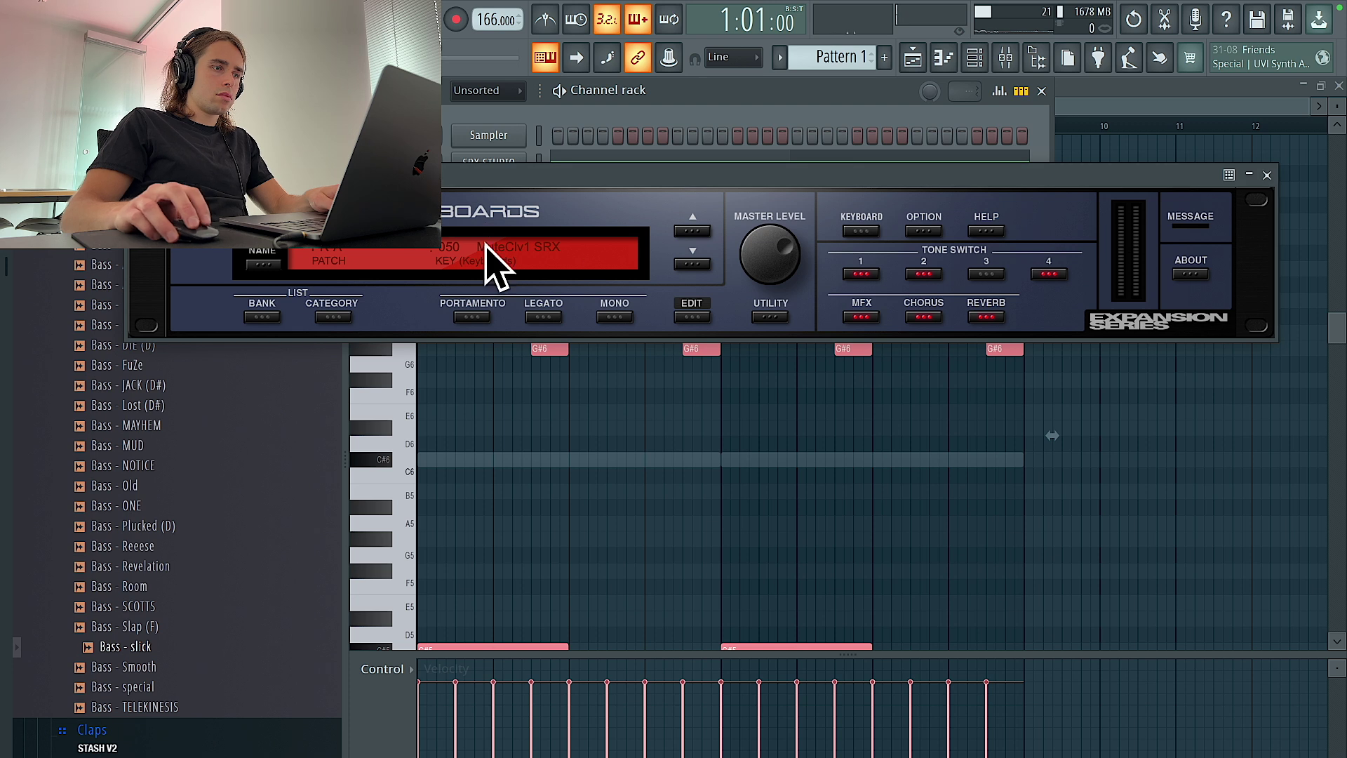
left_click(1266, 174)
key("F5")
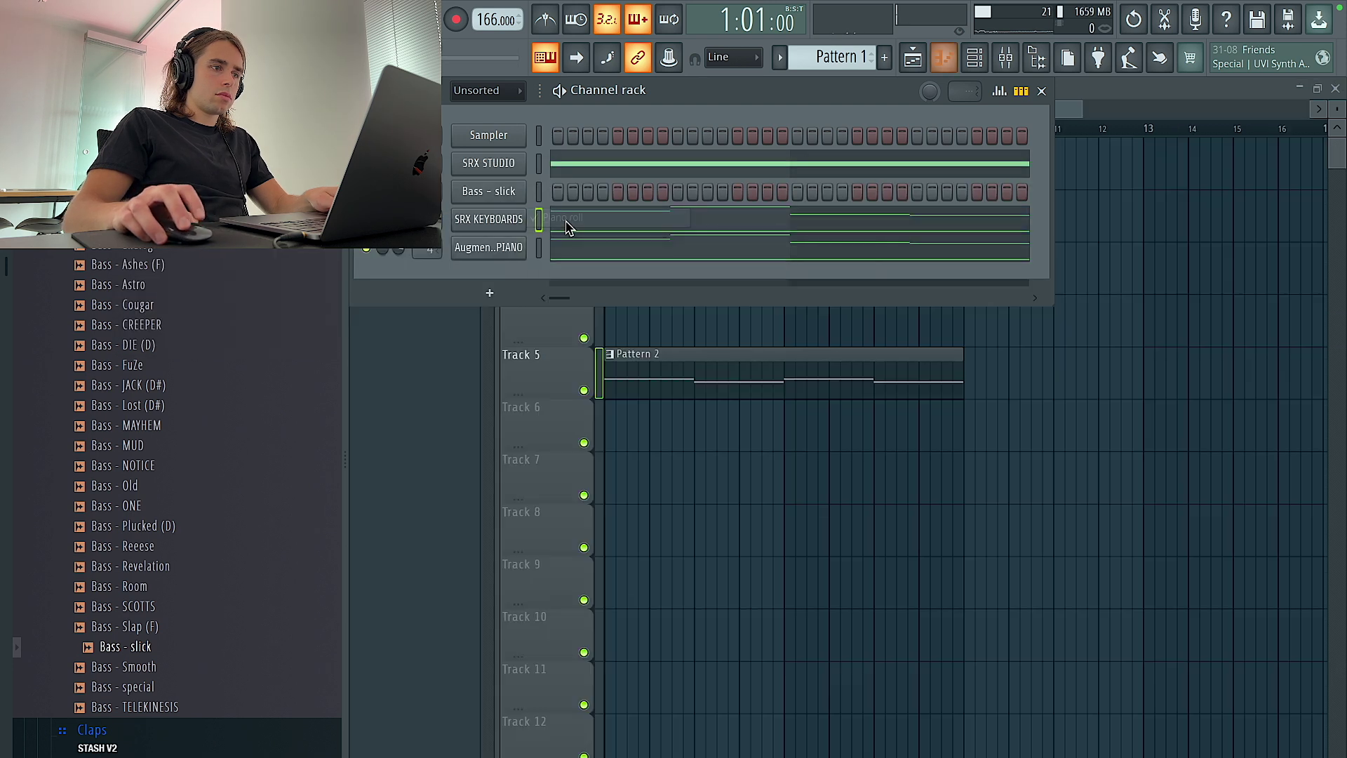
Transpose all SRX KEYBOARDS notes up one octave and raise the long low notes by another octave.
right_click(515, 227)
left_click(545, 217)
key("ctrl+Up")
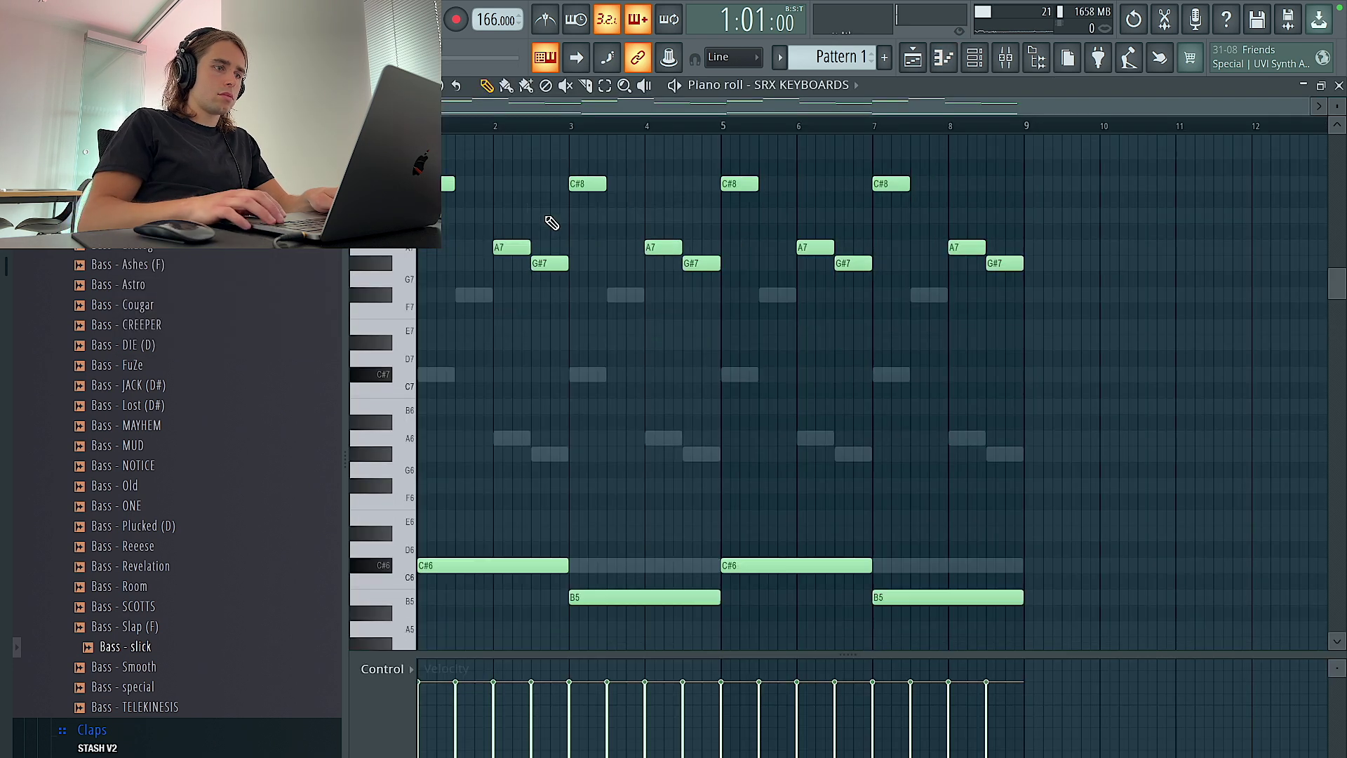
scroll(1070, 541, "down", 1)
left_click_drag(1070, 541, 421, 554)
key("ctrl+Up")
Replace the SRX KEYBOARDS instrument with SRX STUDIO, keeping the channel's notes.
left_click(974, 63)
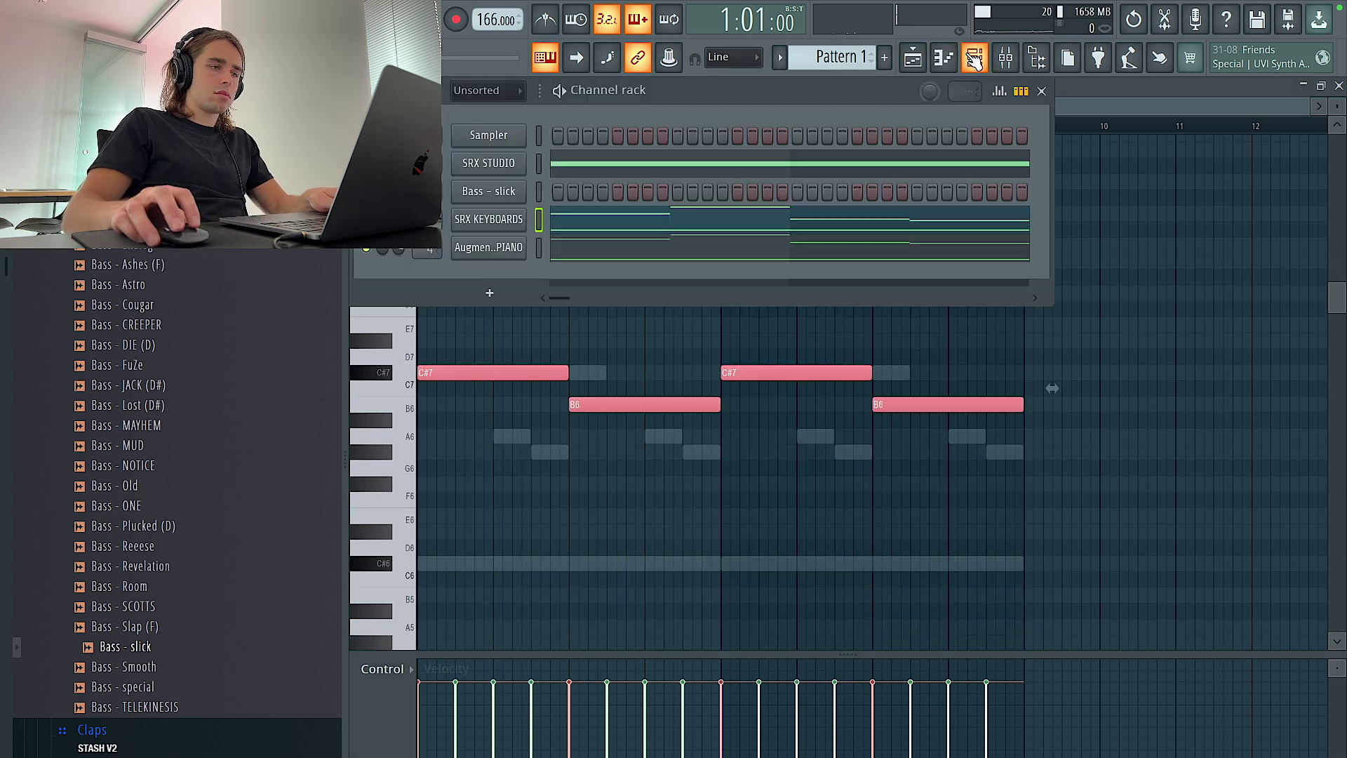
left_click(502, 227)
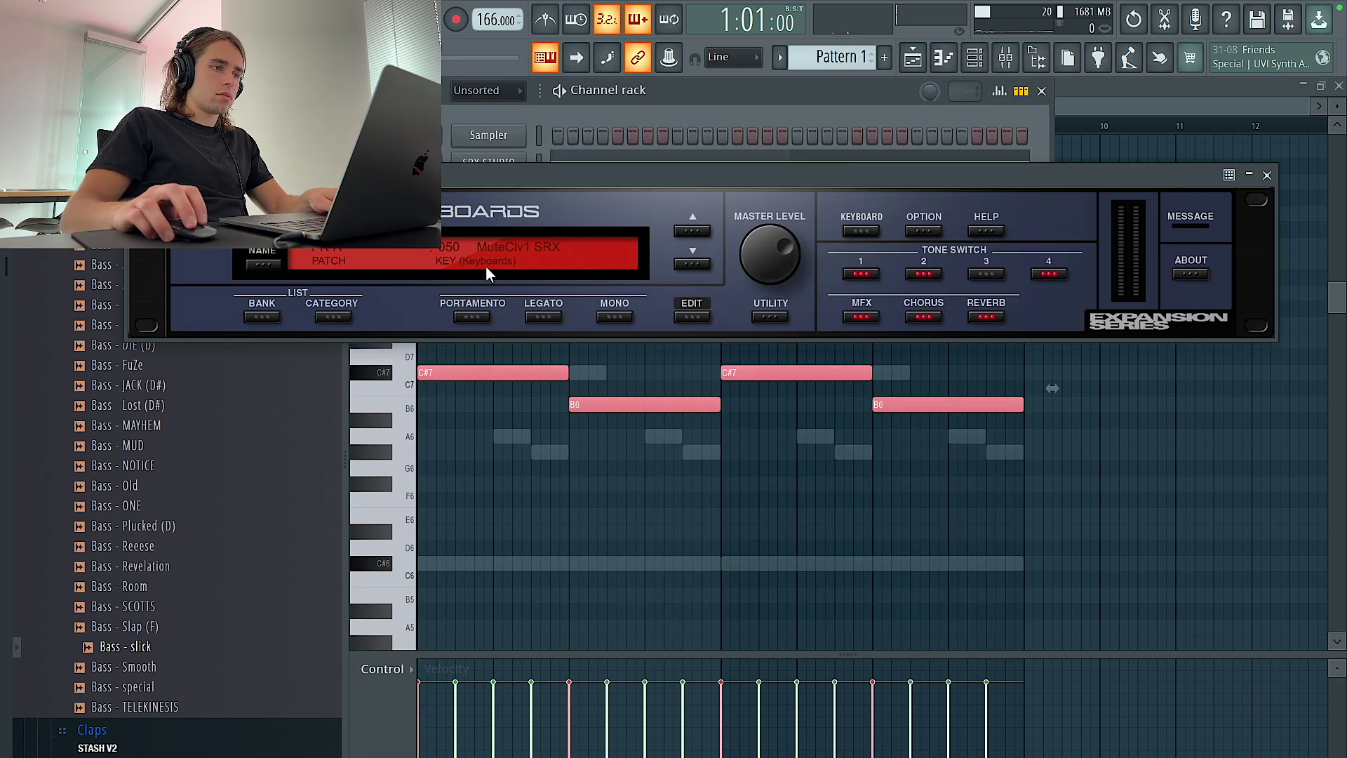
left_click(1268, 175)
right_click(516, 219)
mouse_move(632, 364)
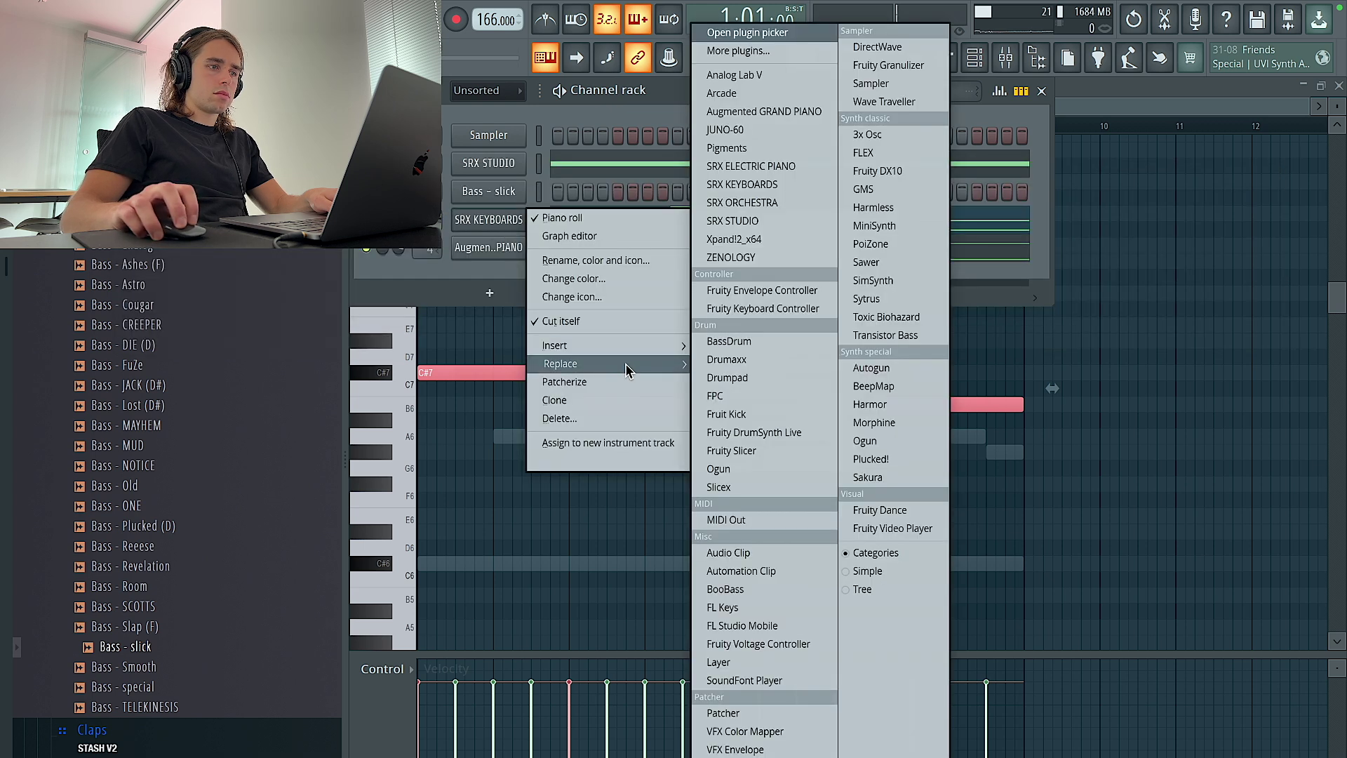
left_click(739, 220)
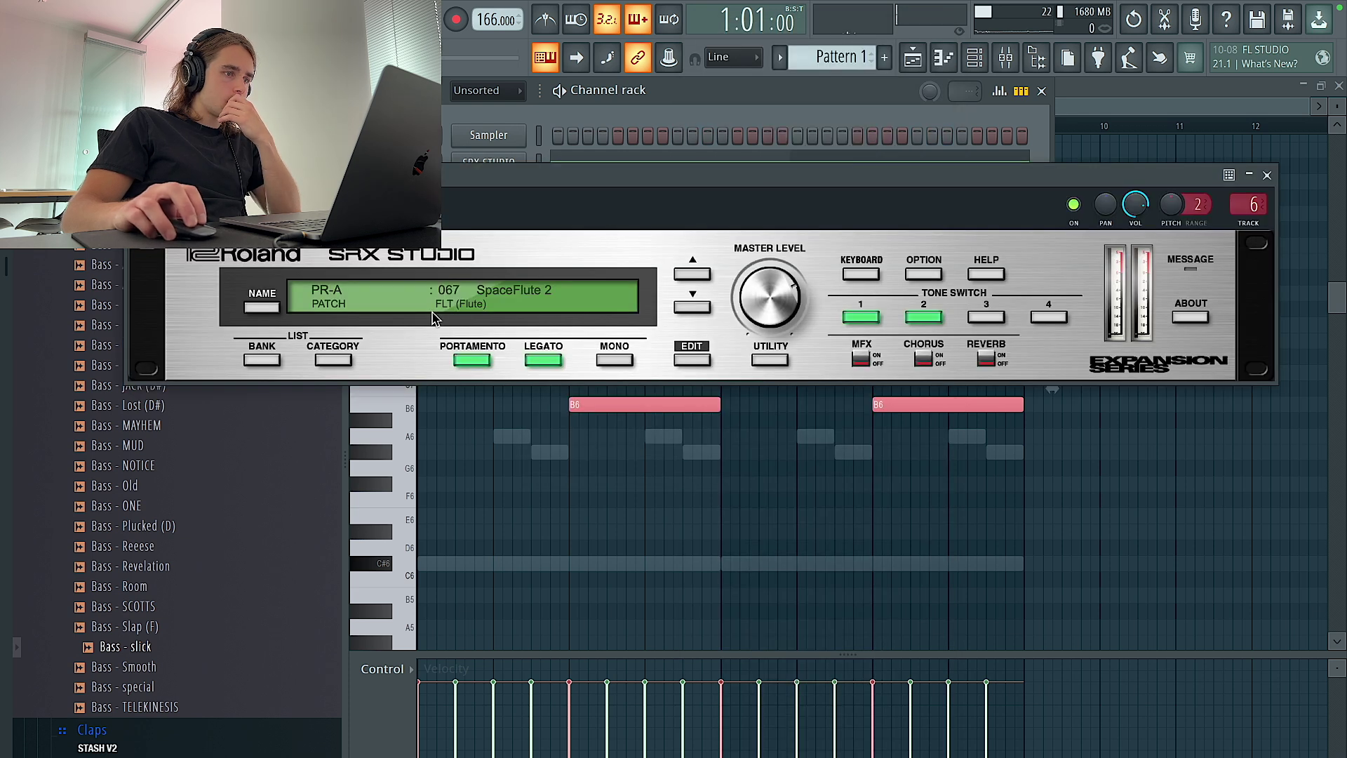
Load the PR-A patch 118 Cool Choir in the new SRX STUDIO instrument.
left_click(375, 309)
mouse_move(286, 390)
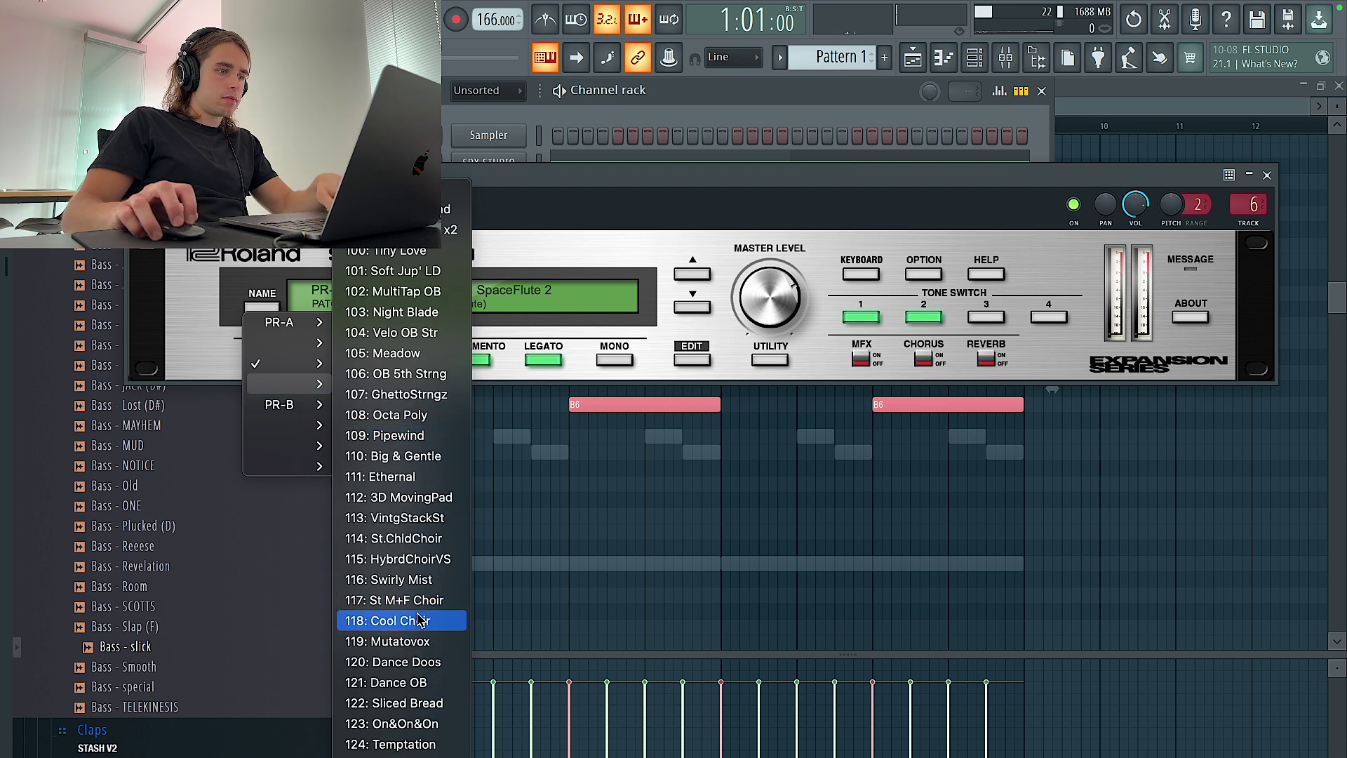
left_click(420, 620)
Audition the neighbouring SRX STUDIO patches St M+F Choir and Mutatovox during playback.
left_click(245, 313)
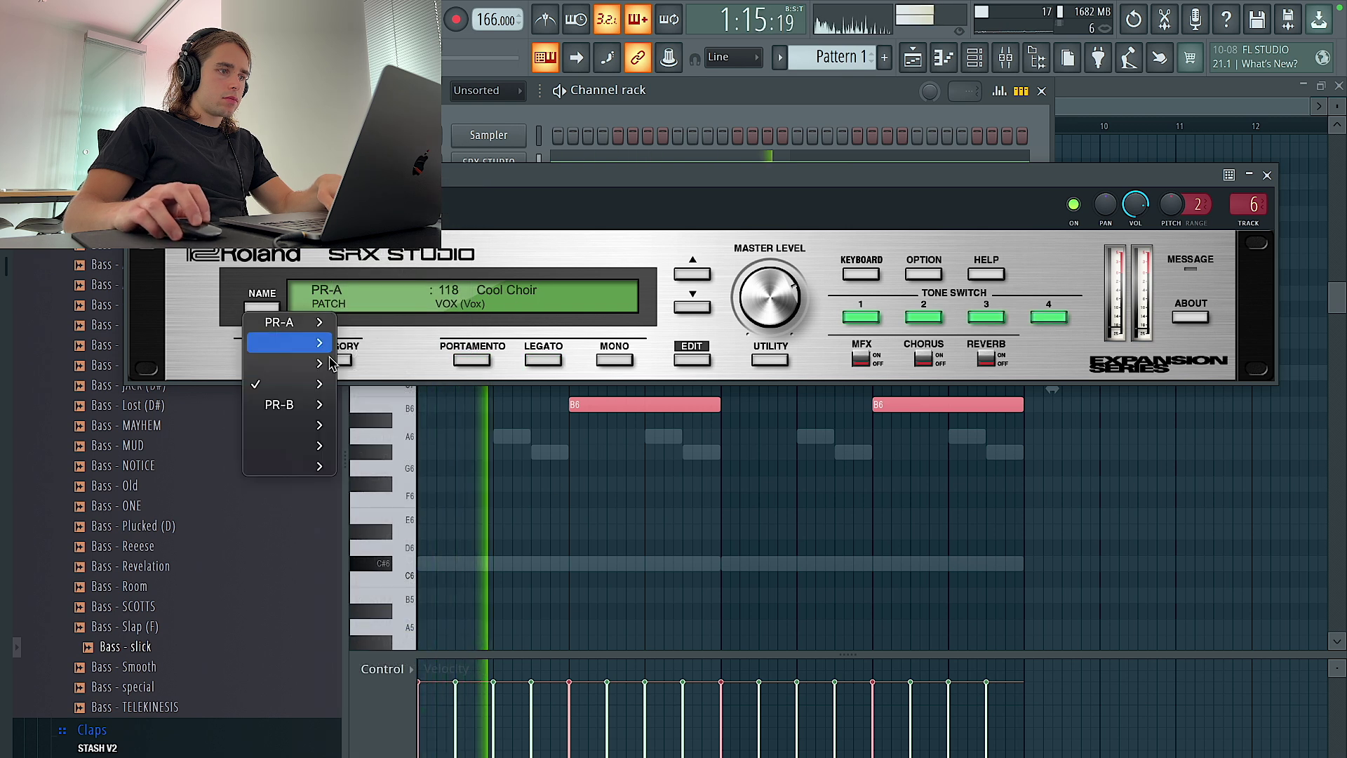
mouse_move(316, 366)
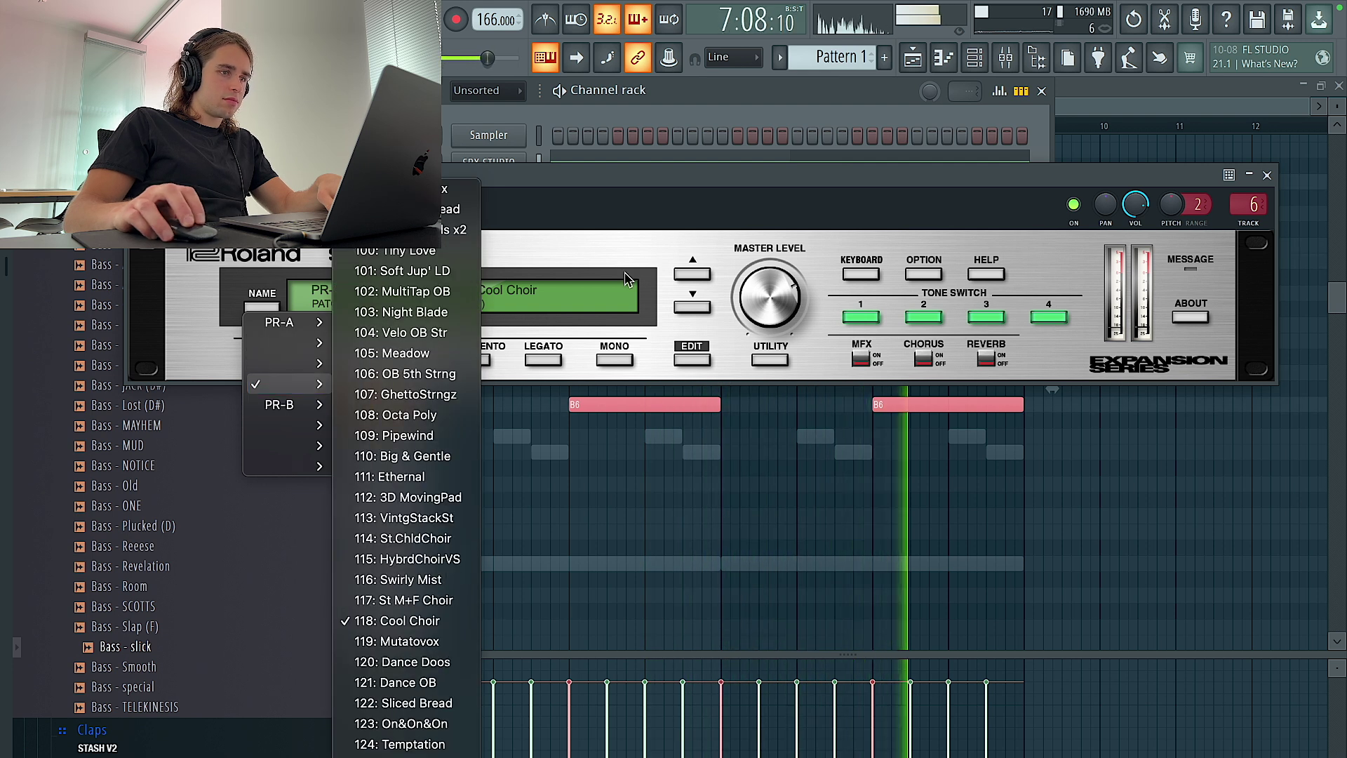
left_click(693, 275)
left_click(692, 275)
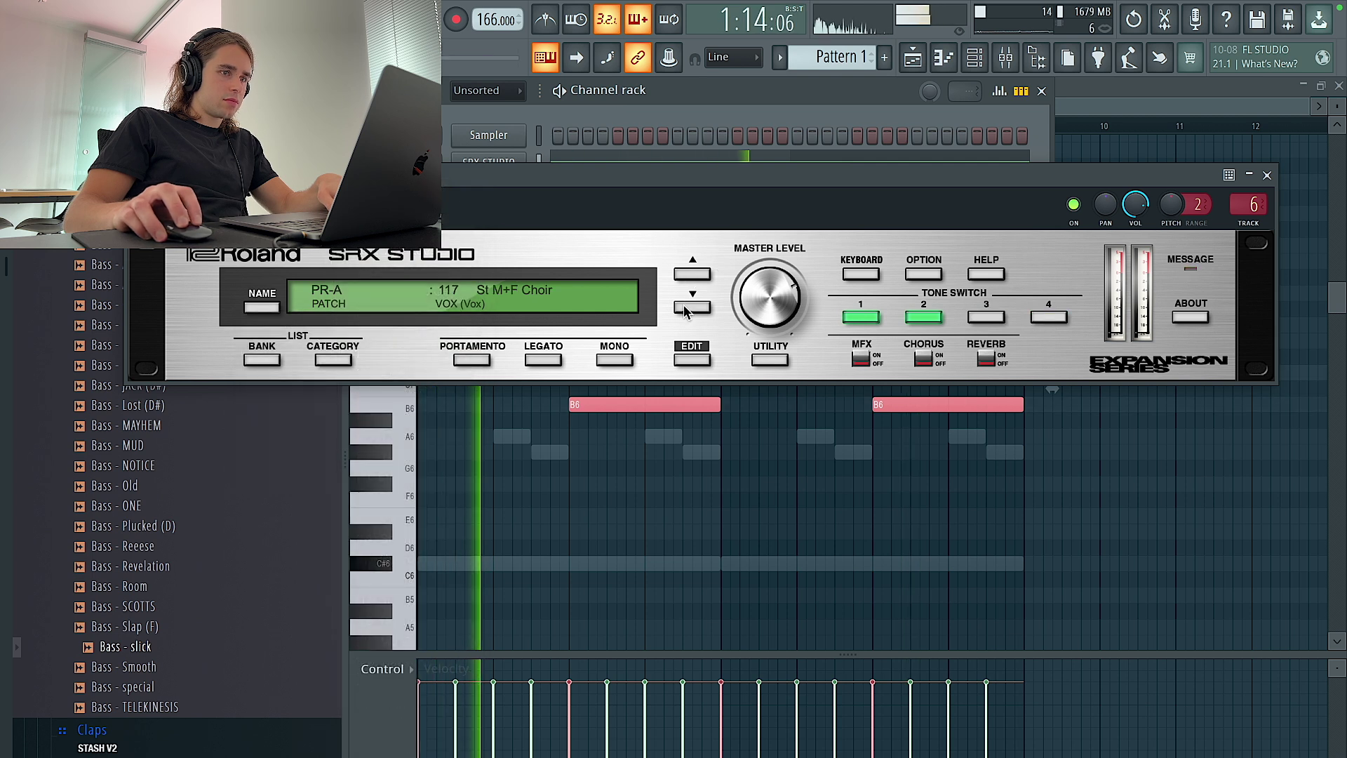
left_click(691, 307)
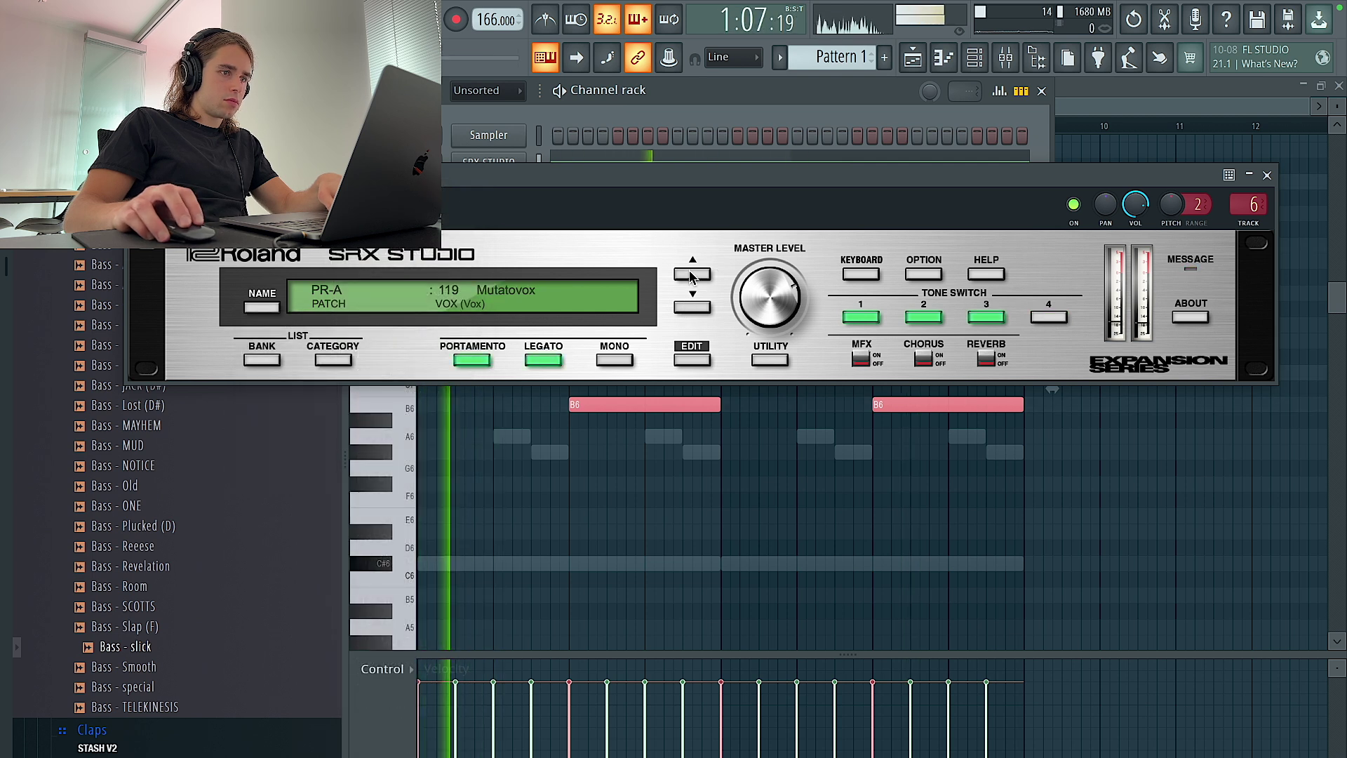
Close the SRX STUDIO #2 instrument and transpose all of its notes down one octave.
left_click(1268, 176)
left_click(1269, 184)
key("ctrl+Down")
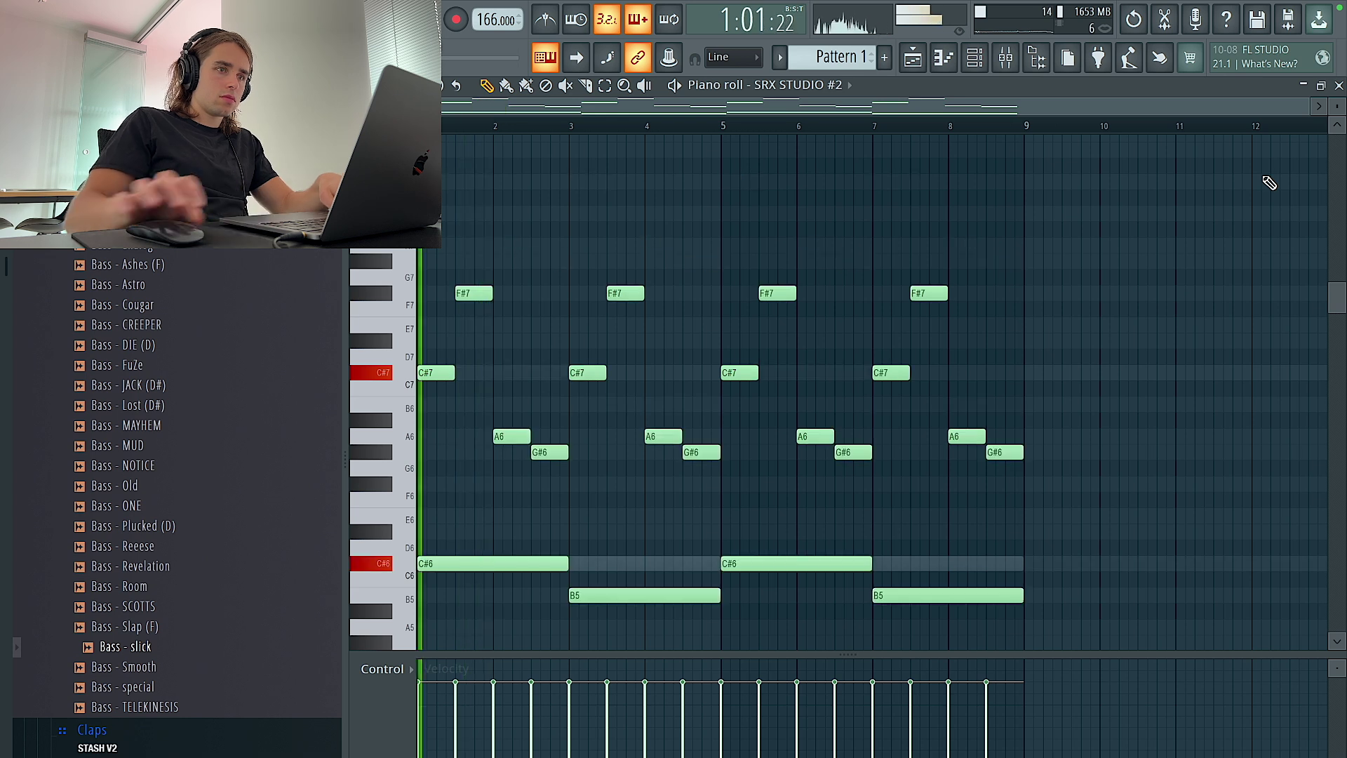
left_click(1036, 59)
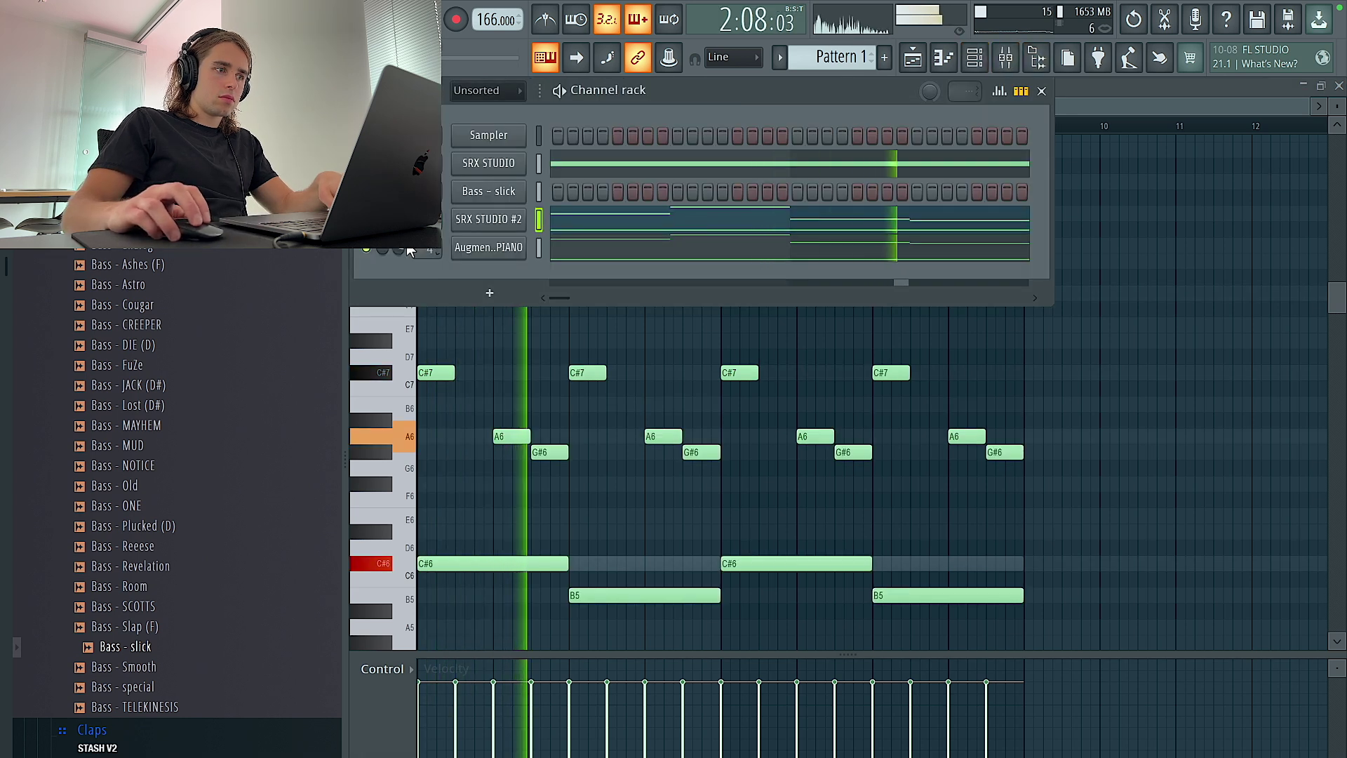
key("ctrl+z")
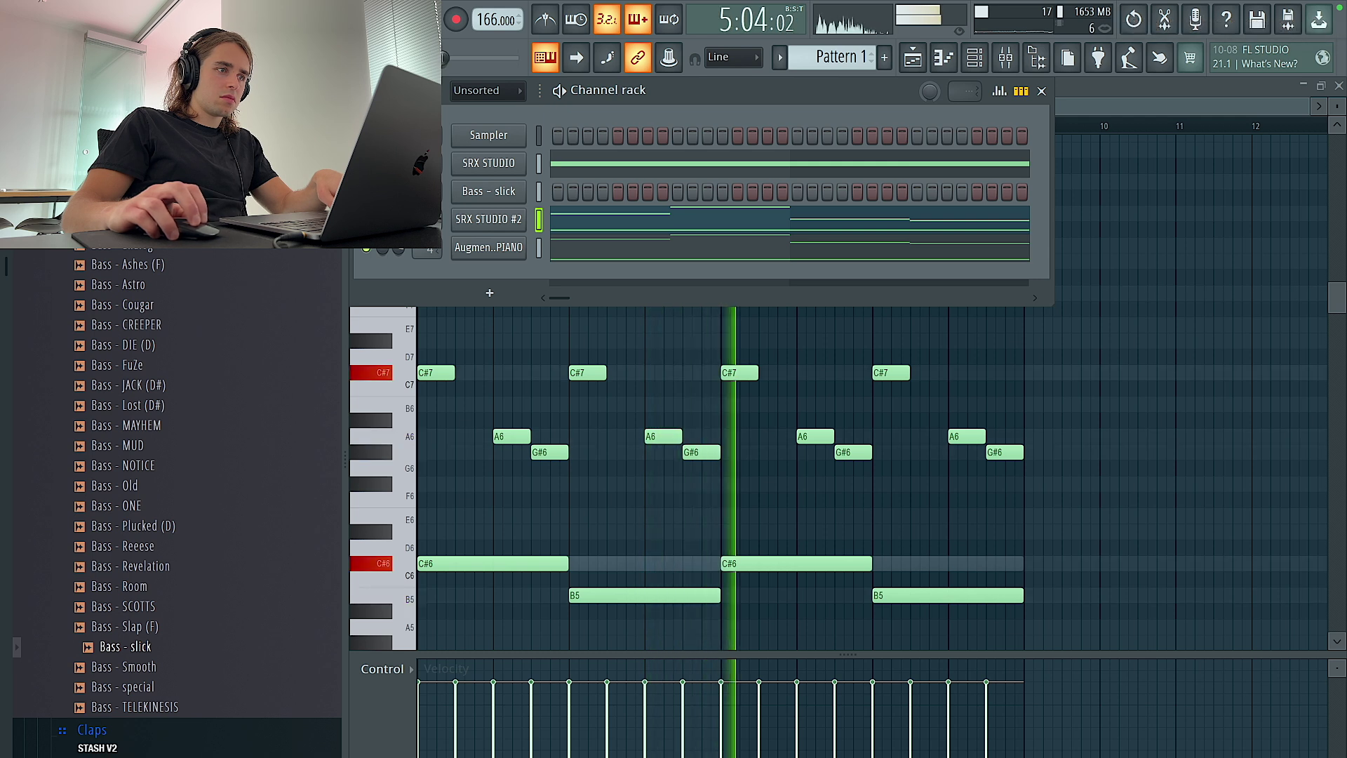
Add Fruity parametric EQ 2 to Insert 6 and cut the lows with band 1 as a high-pass just above 200 Hz.
left_click(1006, 58)
left_click(1205, 293)
mouse_move(1202, 314)
left_click(965, 345)
left_click_drag(585, 435, 638, 546)
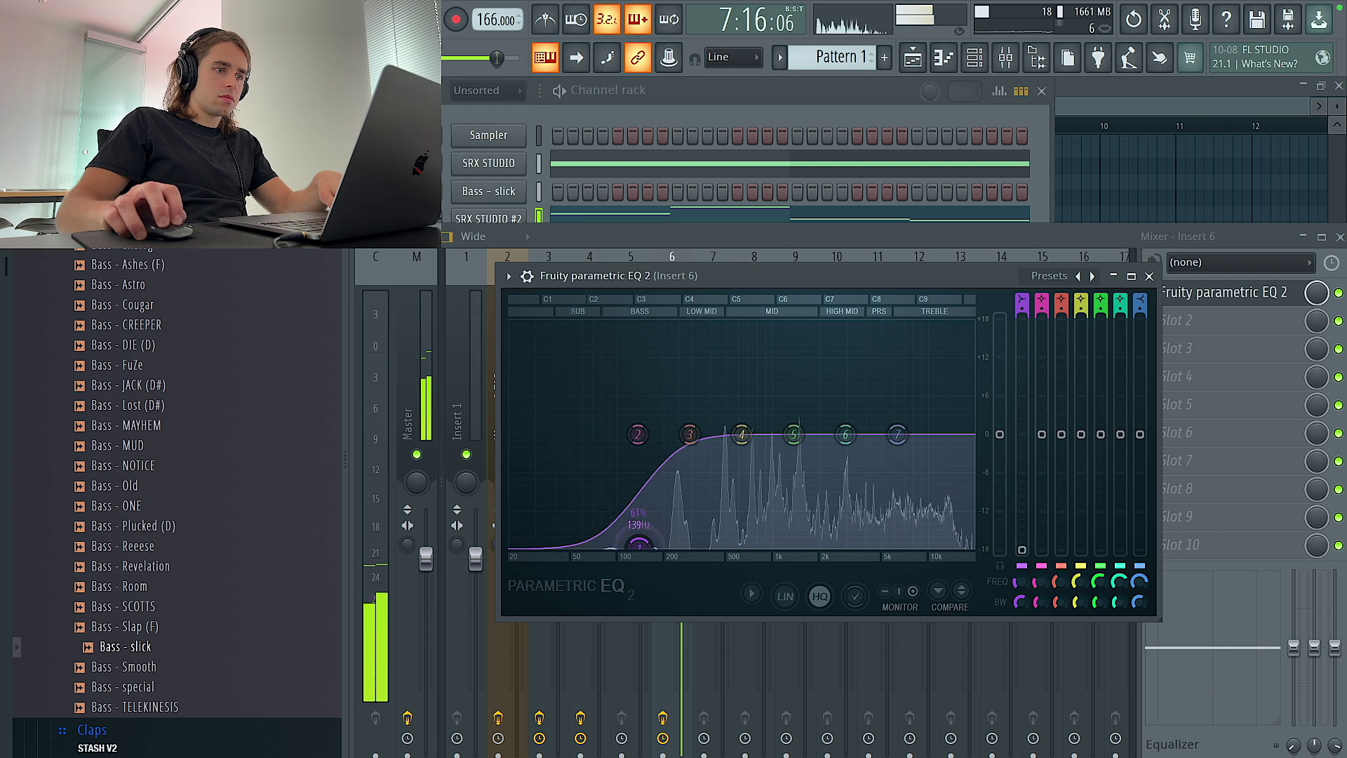
Save the project in the FLP folder as "Maxeyy - Gutter".
left_click(708, 106)
key("super+s")
type("Maxeyy - Gutter")
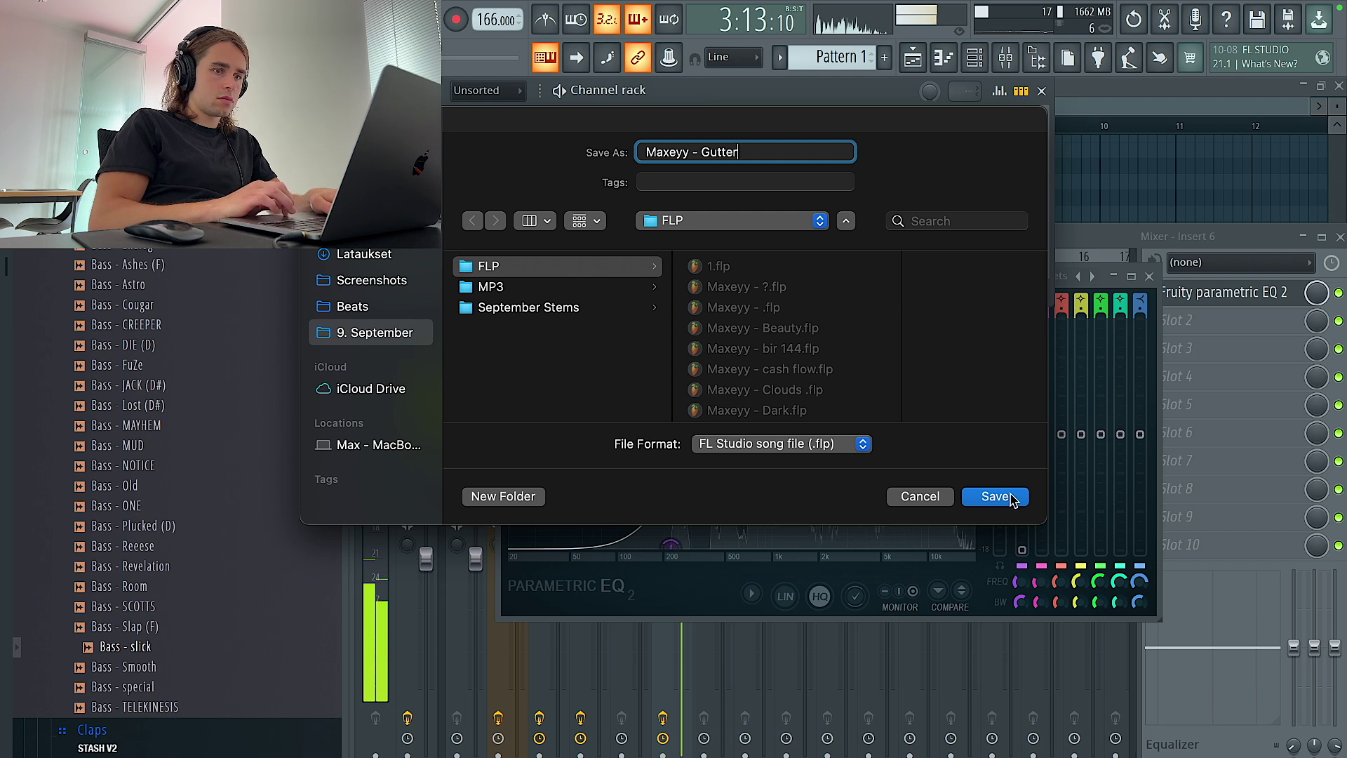
left_click(1011, 498)
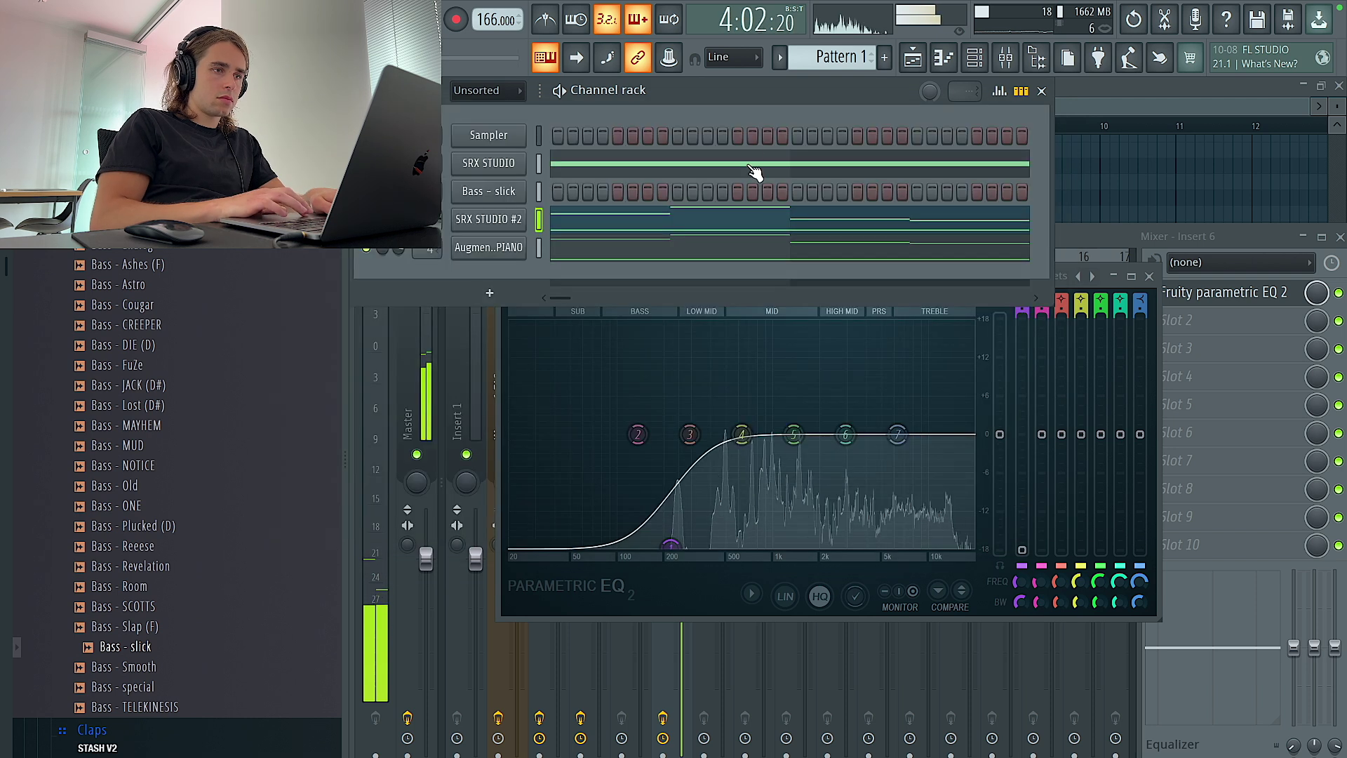
Replace the SRX STUDIO #2 instrument with Analog Lab V and load the Devote preset from Aug. VOICES.
right_click(517, 223)
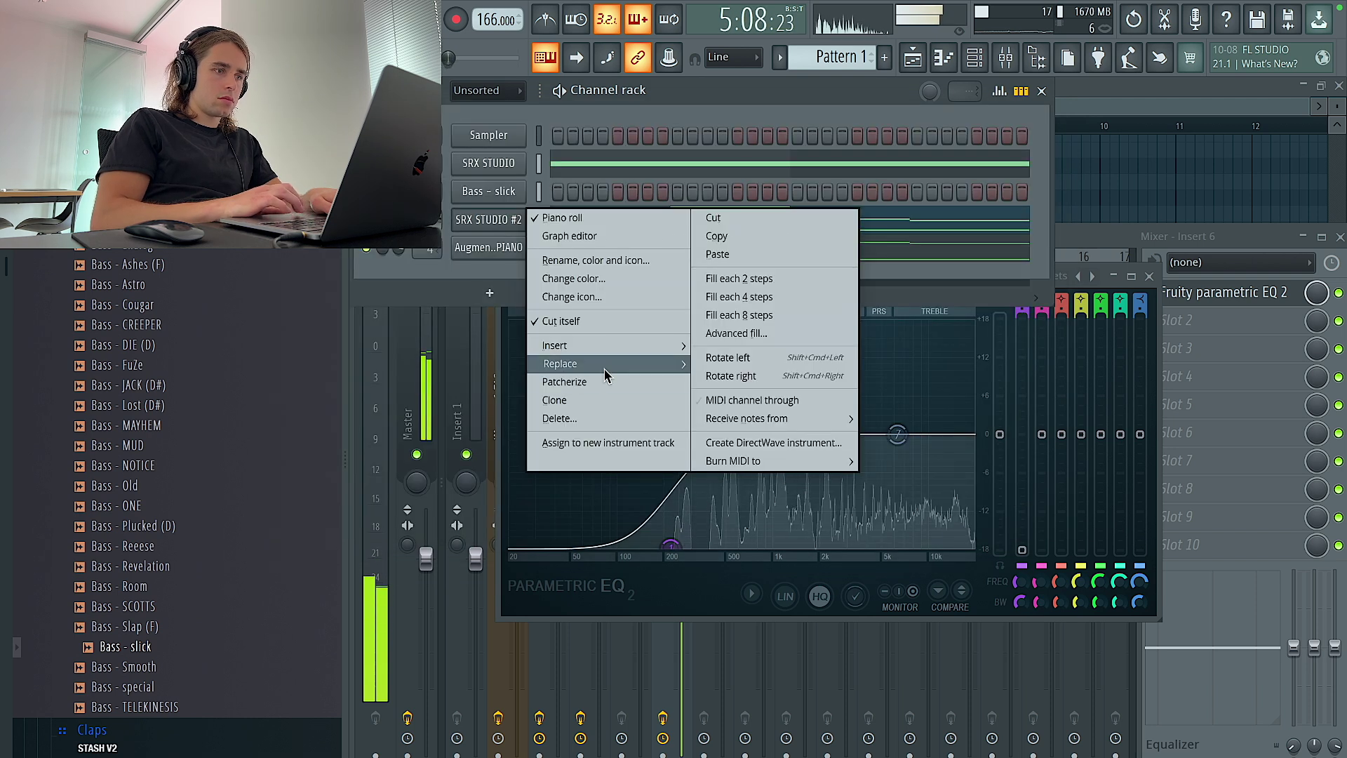
mouse_move(632, 363)
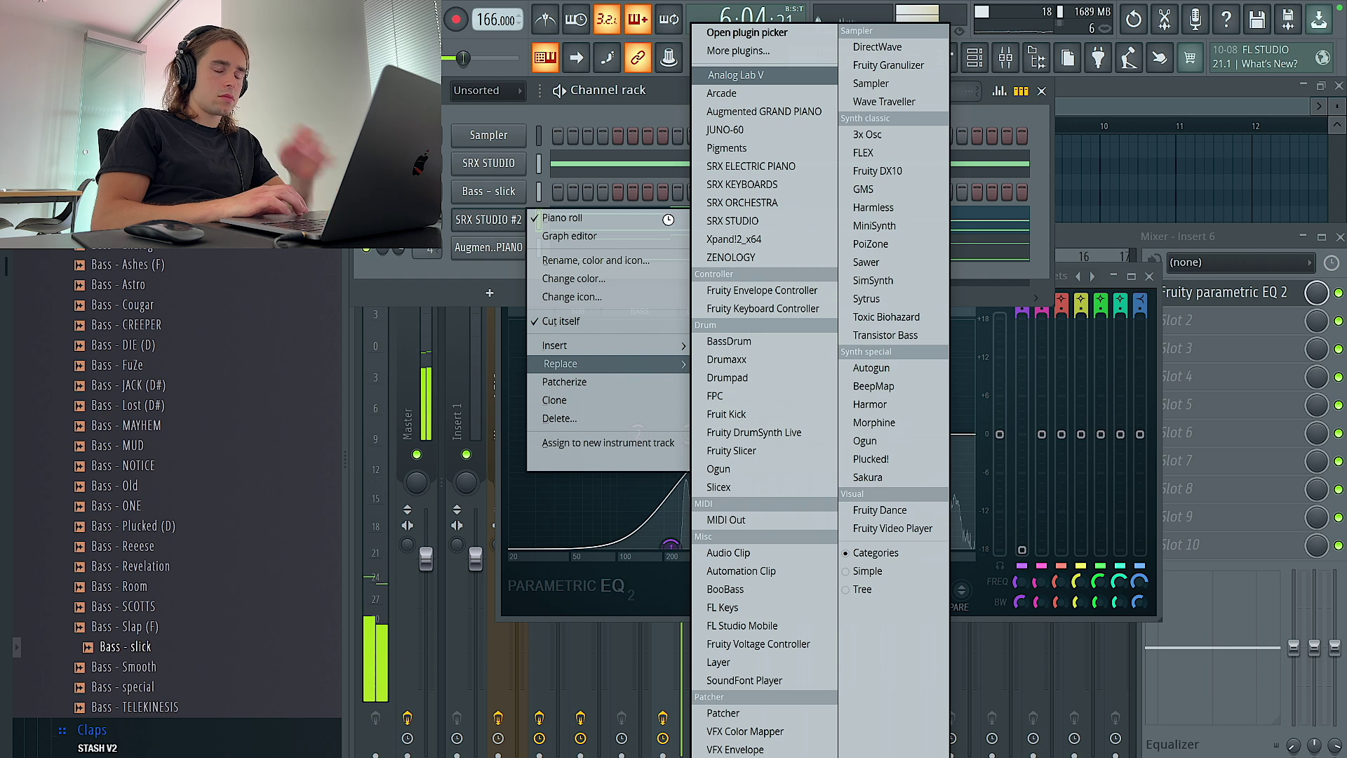
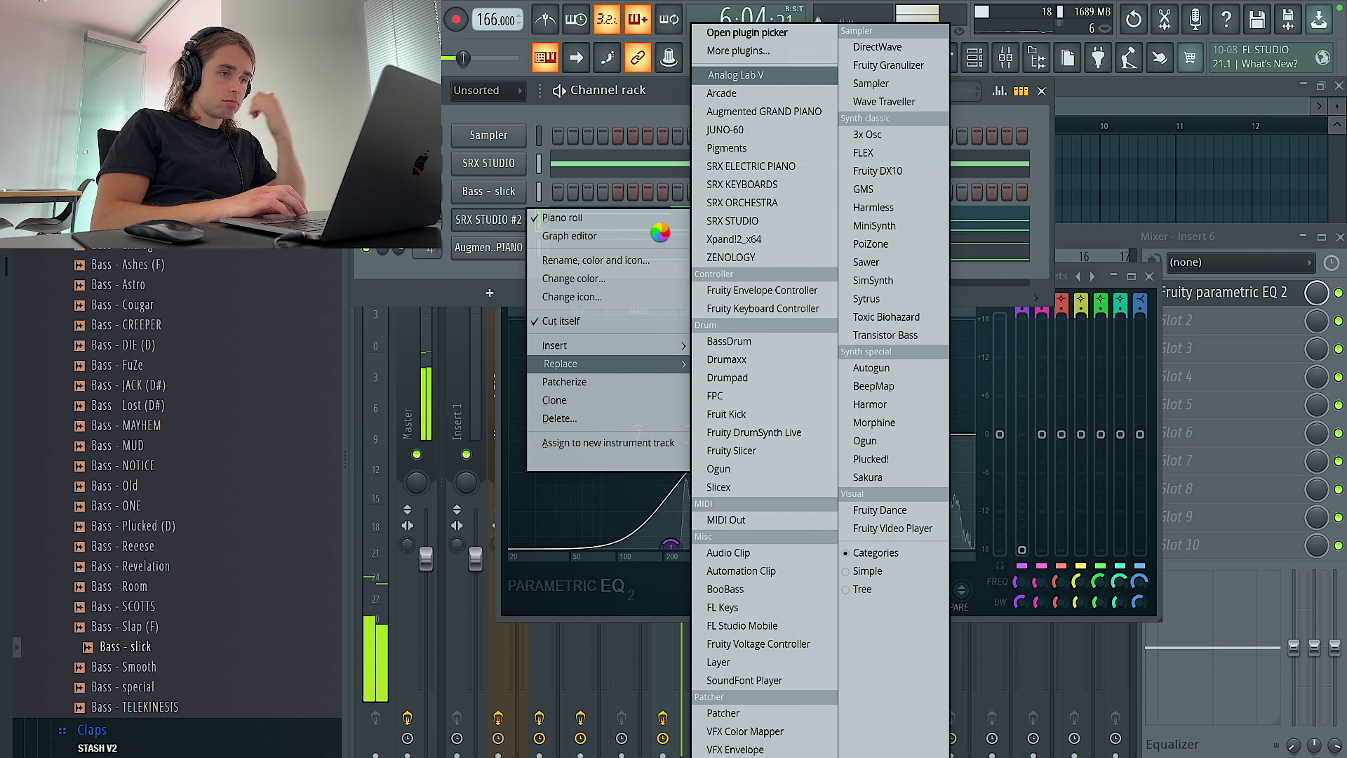
left_click(736, 75)
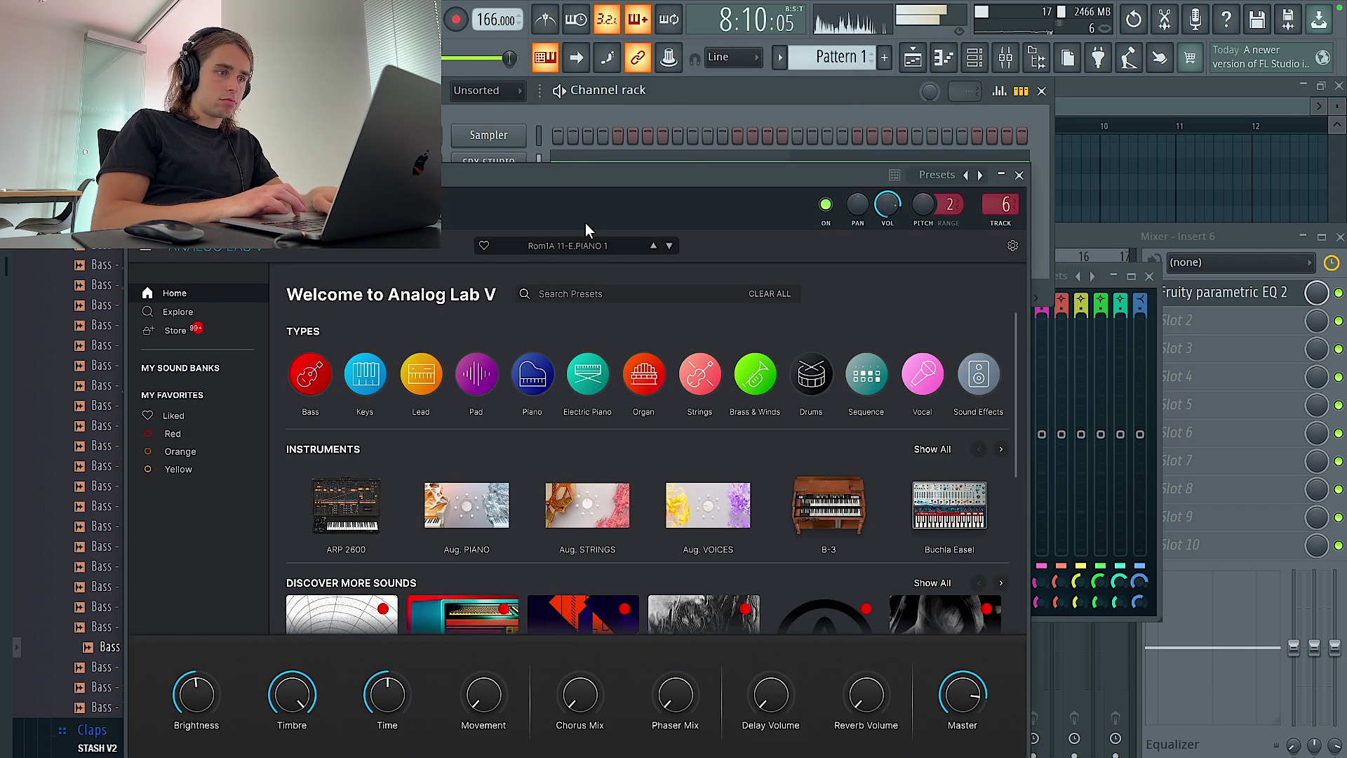
mouse_move(710, 539)
left_click(642, 687)
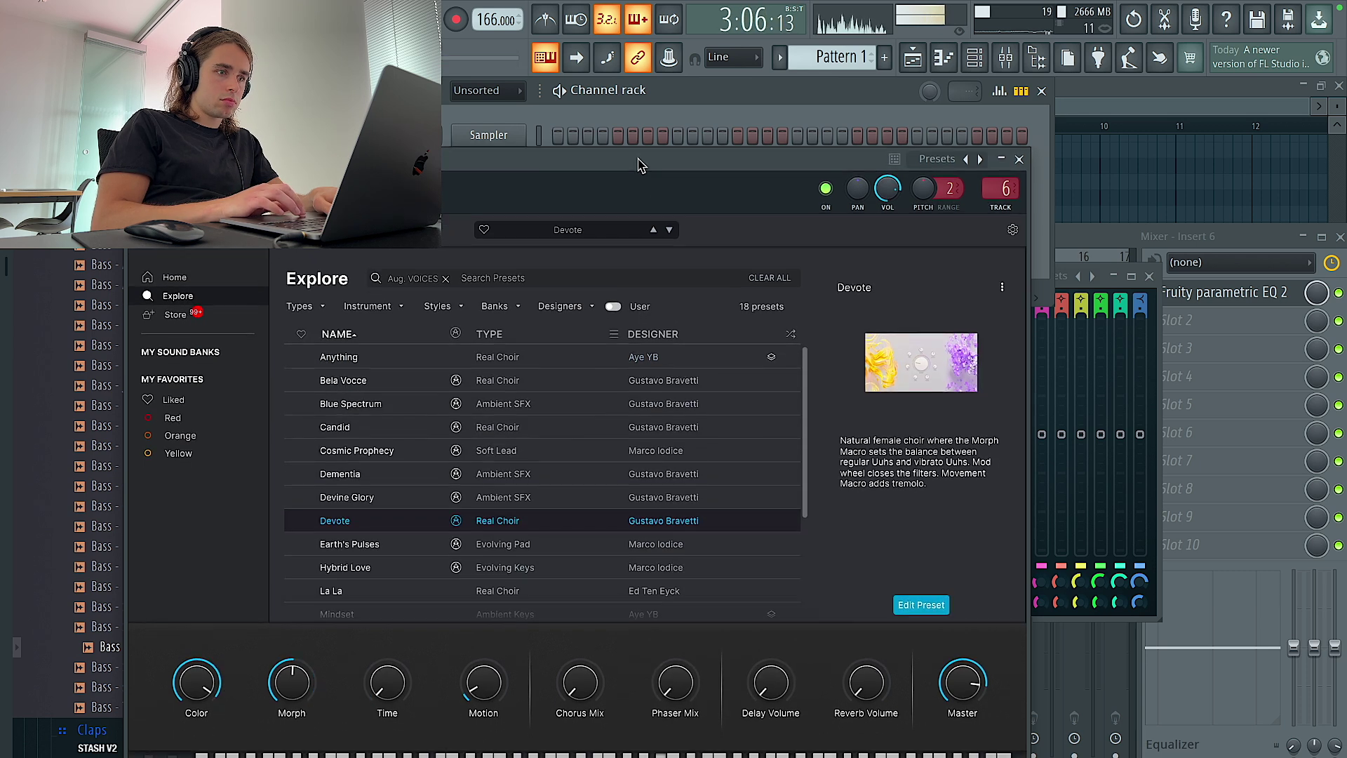
Audition the Earth's Pulses, Bela Vocce and Anything presets on the choir layer during playback.
left_click_drag(640, 180, 639, 116)
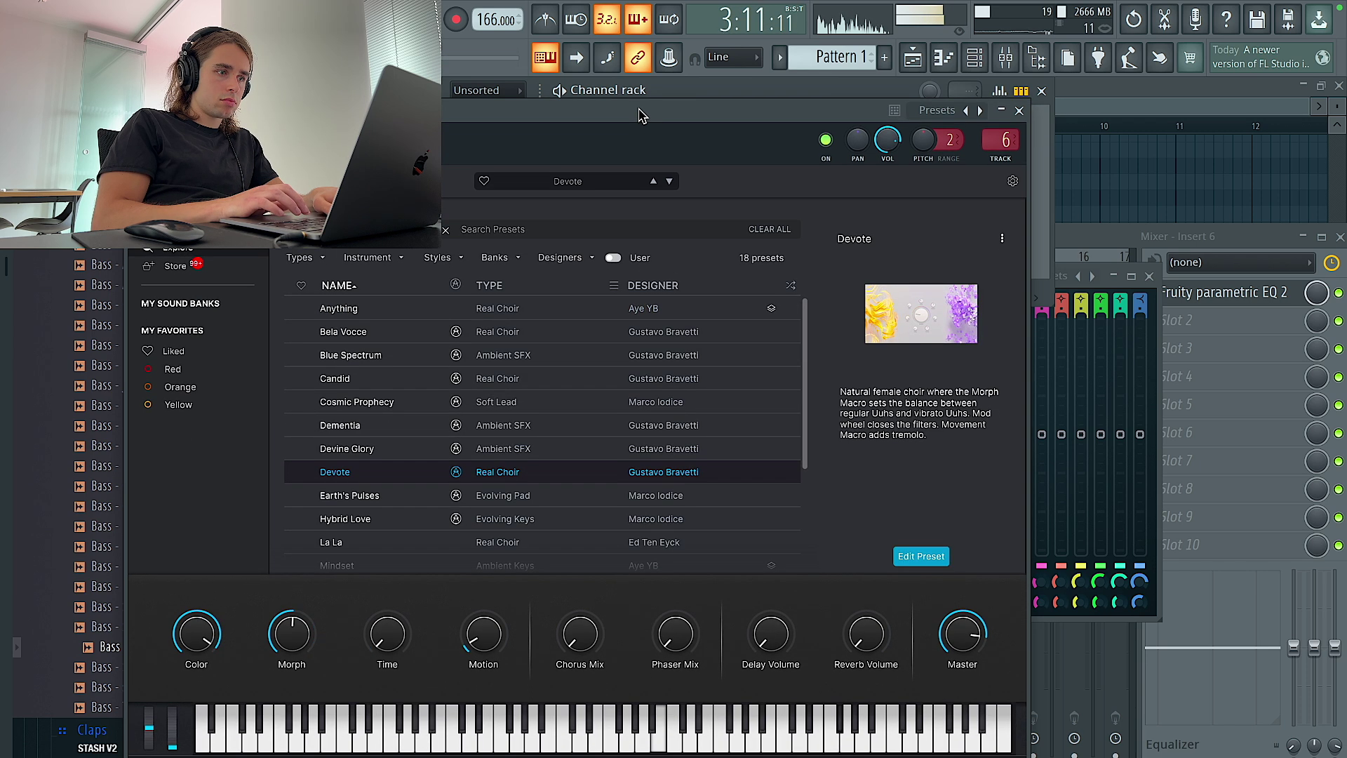
left_click(554, 517)
left_click(531, 499)
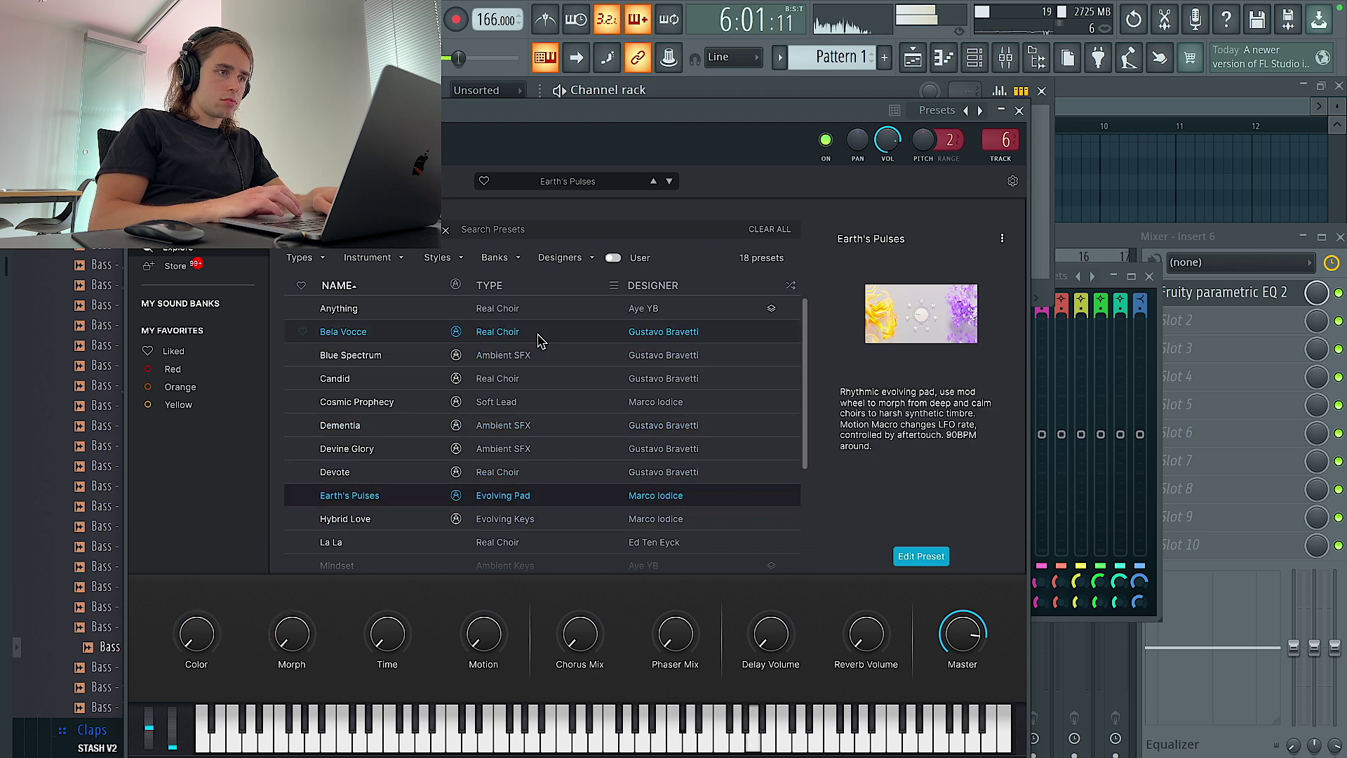
left_click(540, 340)
left_click(525, 314)
left_click(875, 516)
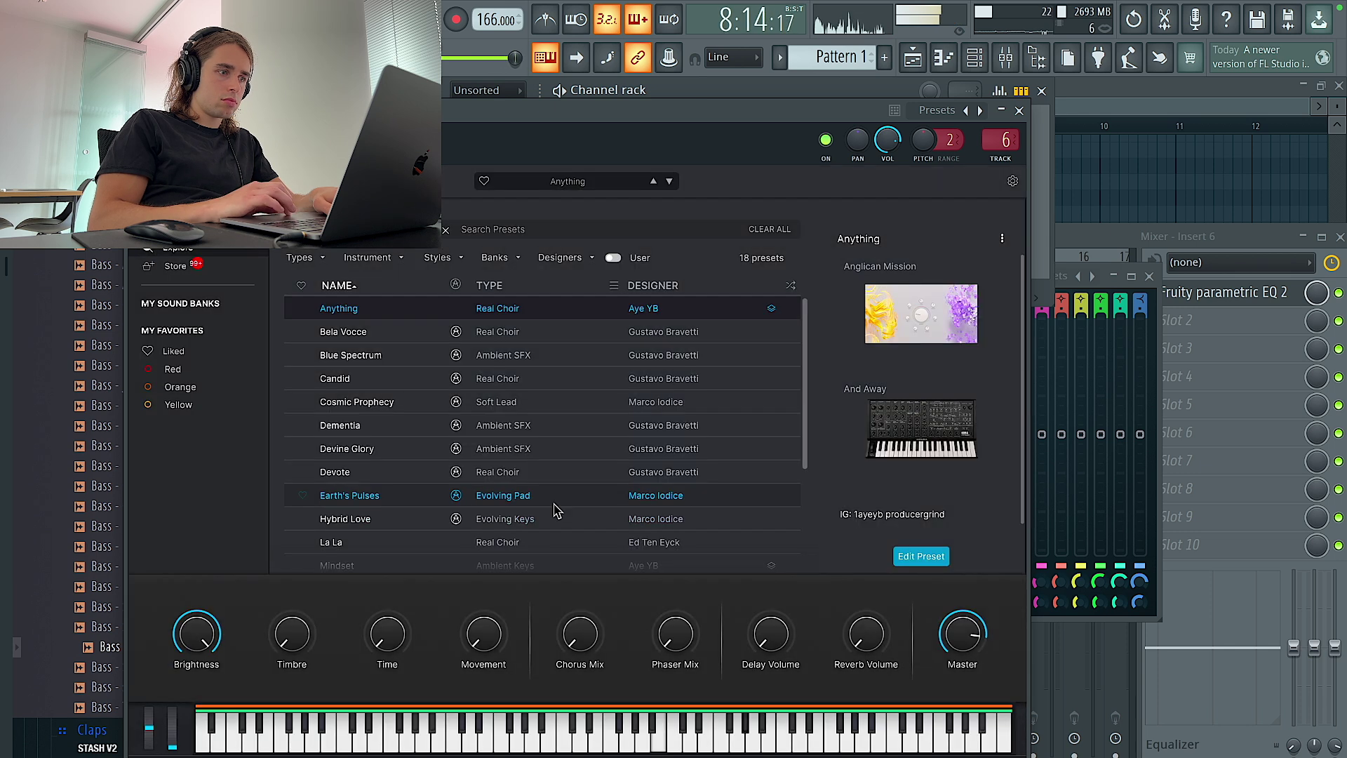
Compare the Hybrid Love, La La, Earth's Pulses and Devote presets on the choir layer.
left_click(549, 522)
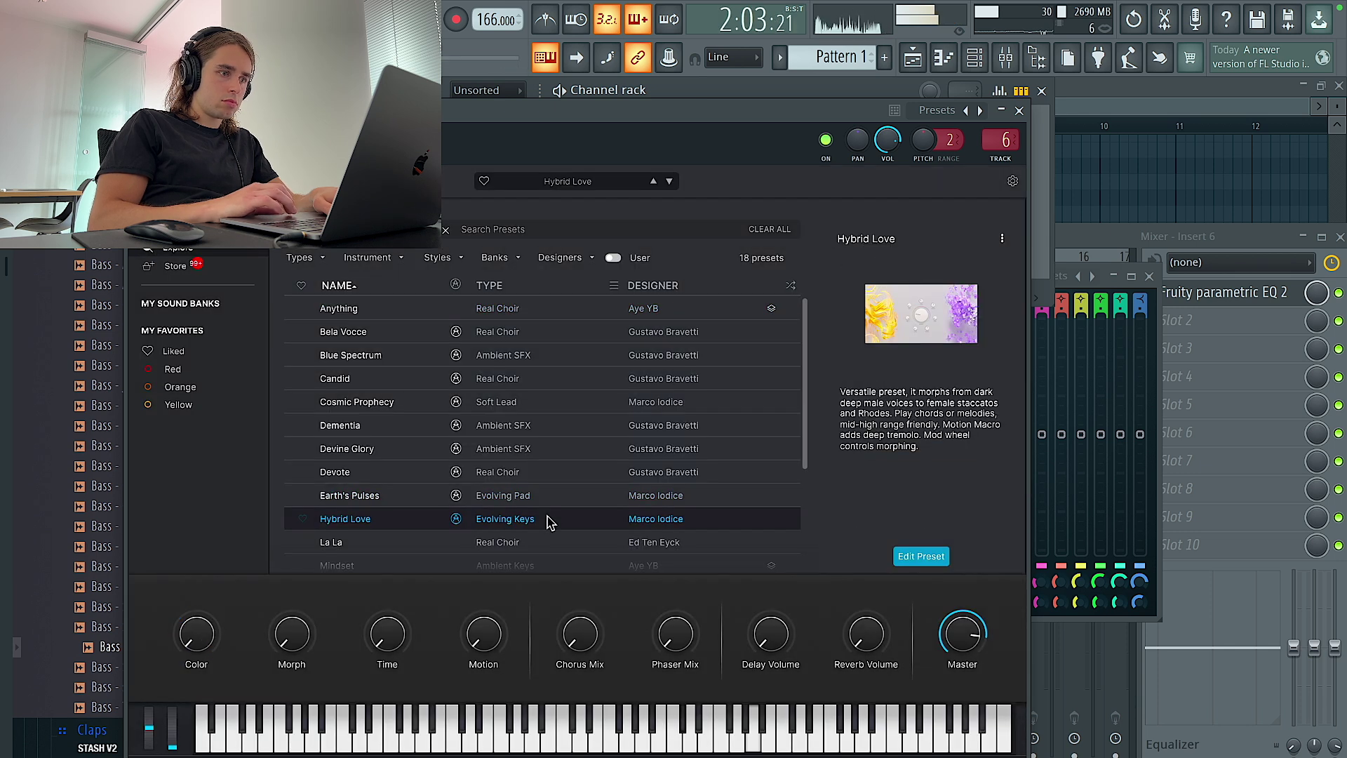
left_click(545, 538)
scroll(535, 540, "down", 1)
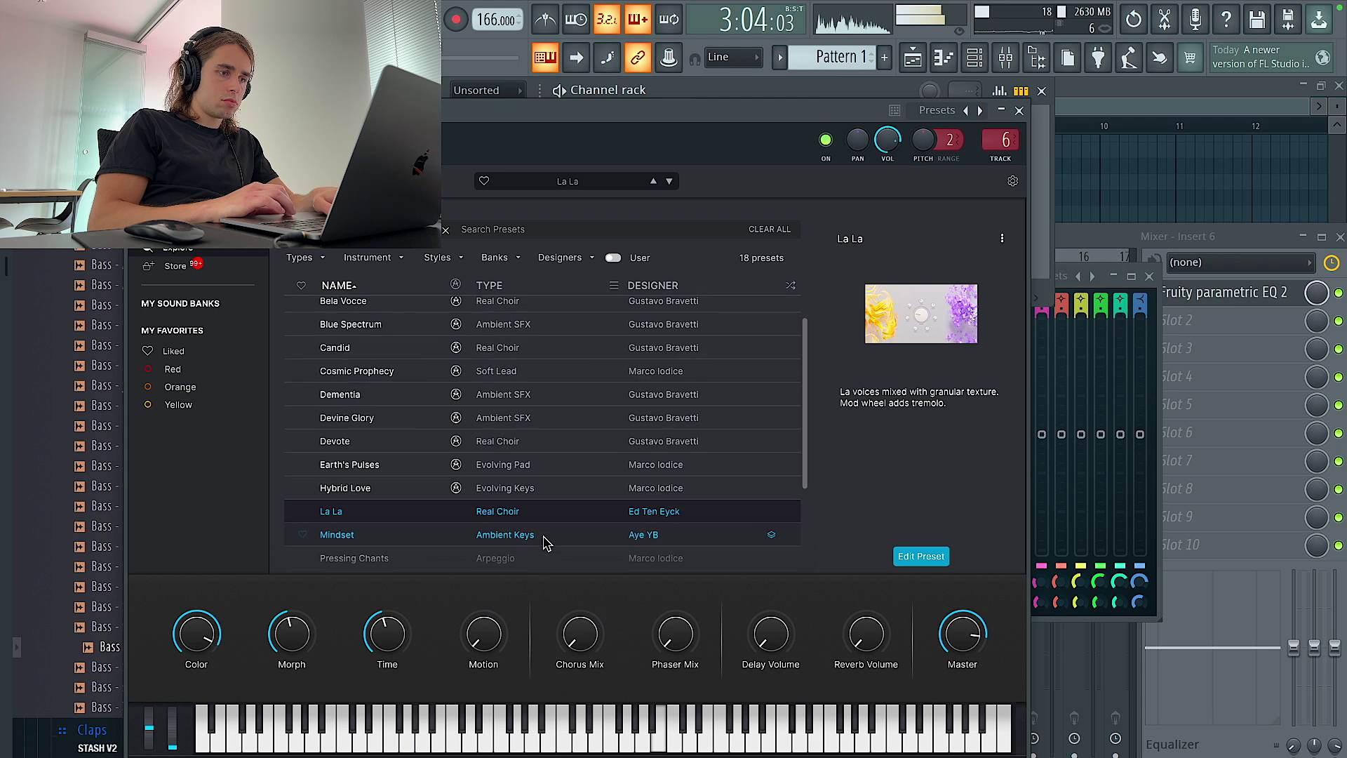
left_click(538, 465)
scroll(538, 474, "down", 1)
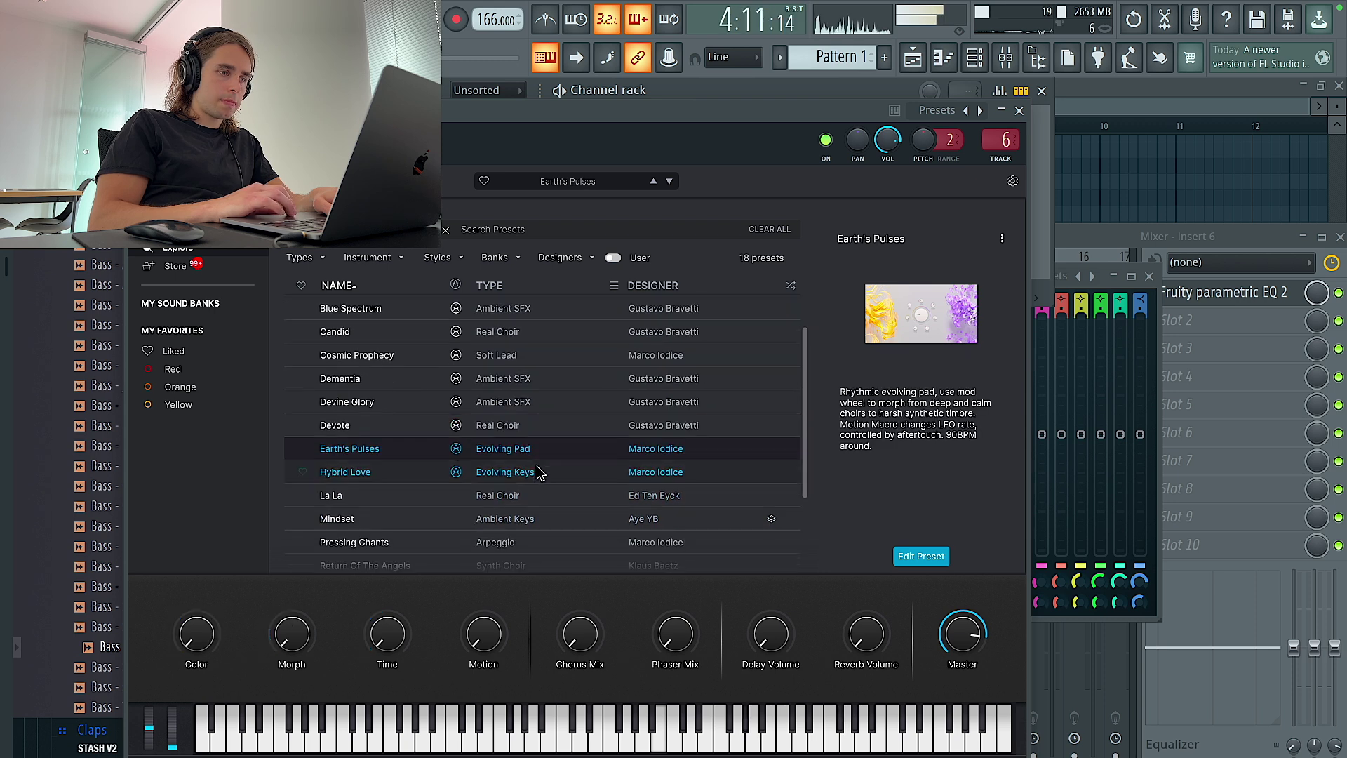
left_click(531, 434)
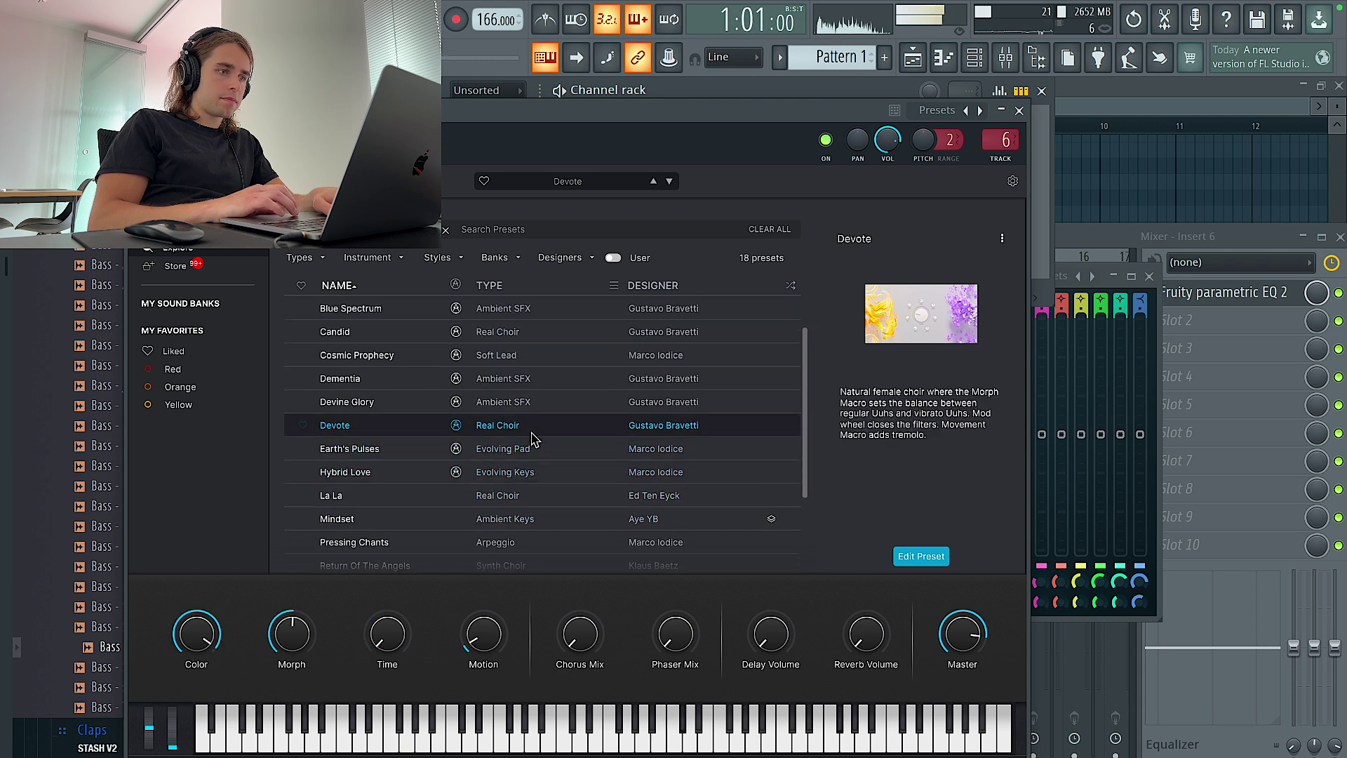
Try the Mindset preset, ignoring its missing samples, along with Pressing Chants and Return Of The Angels.
left_click(531, 518)
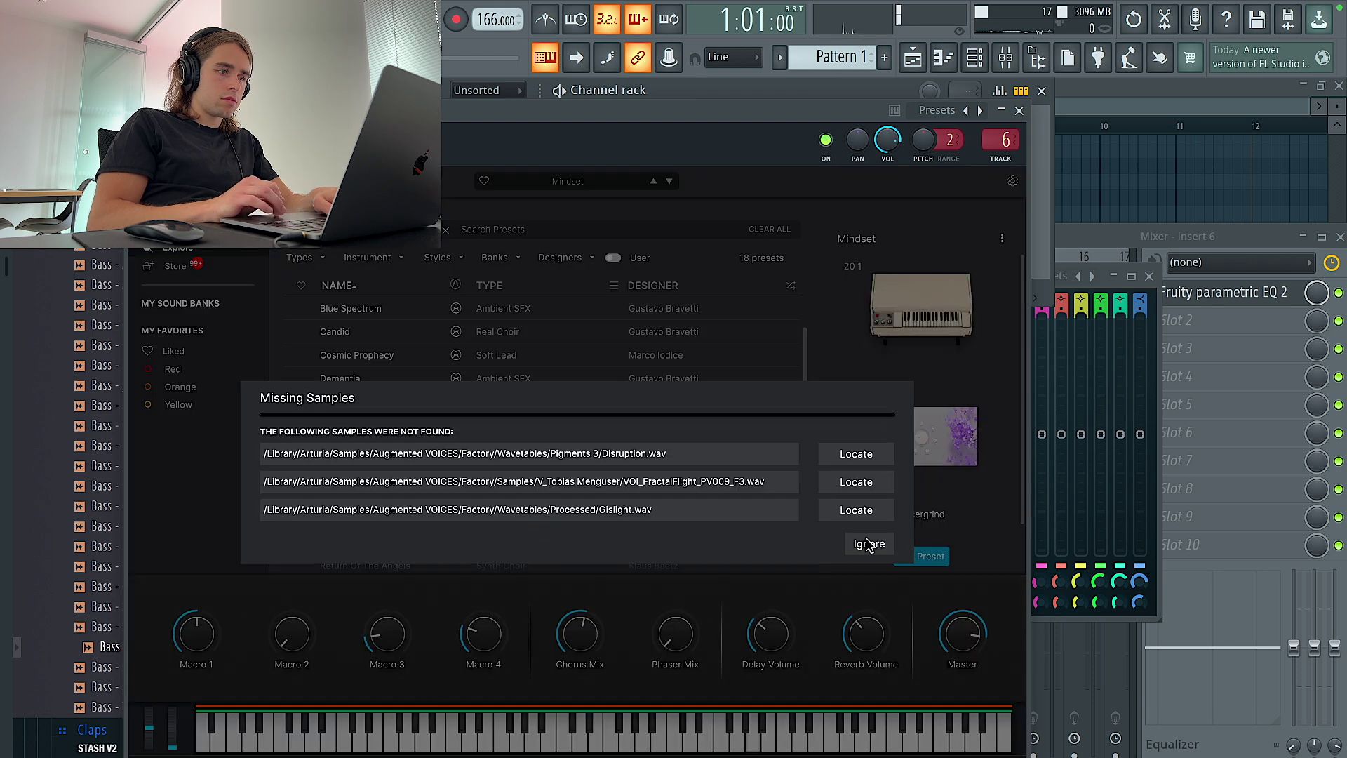
left_click(868, 544)
scroll(521, 412, "down", 3)
left_click(524, 496)
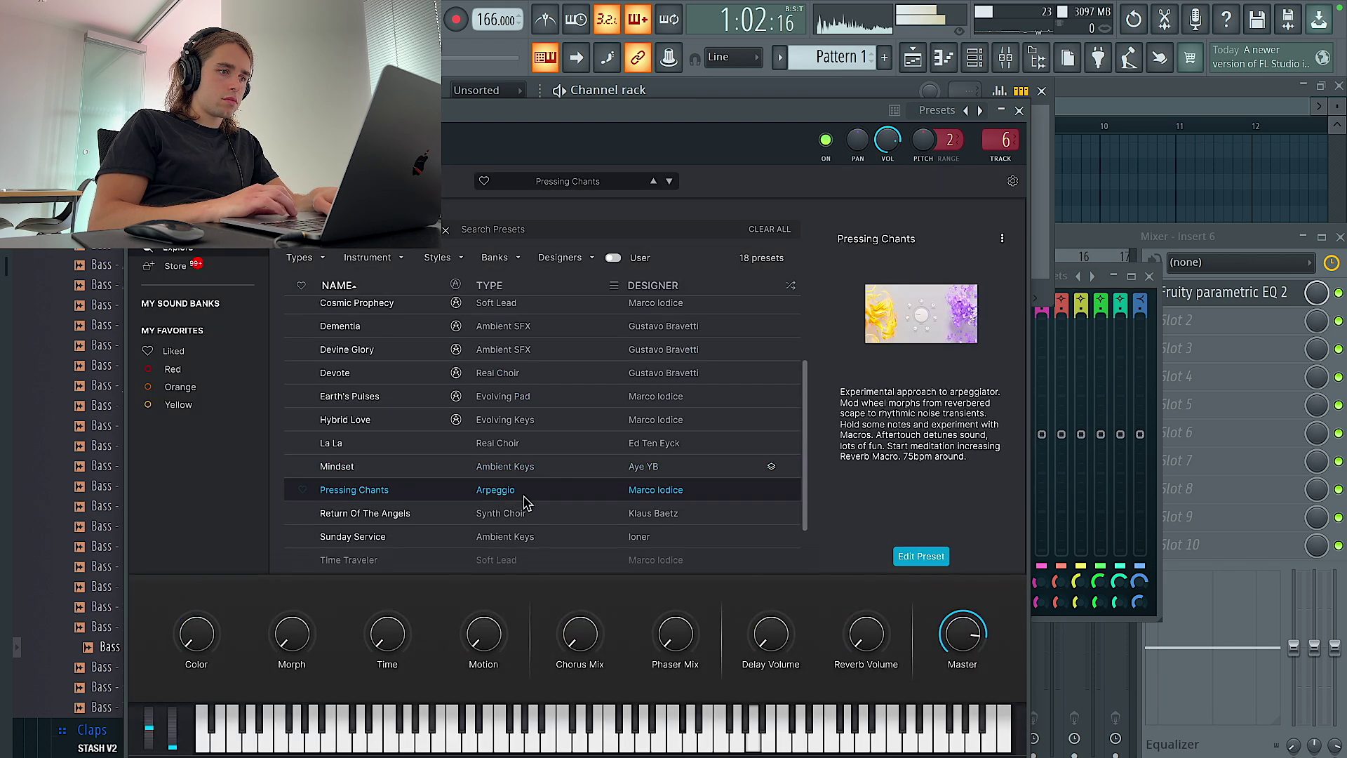
scroll(524, 494, "down", 2)
left_click(524, 486)
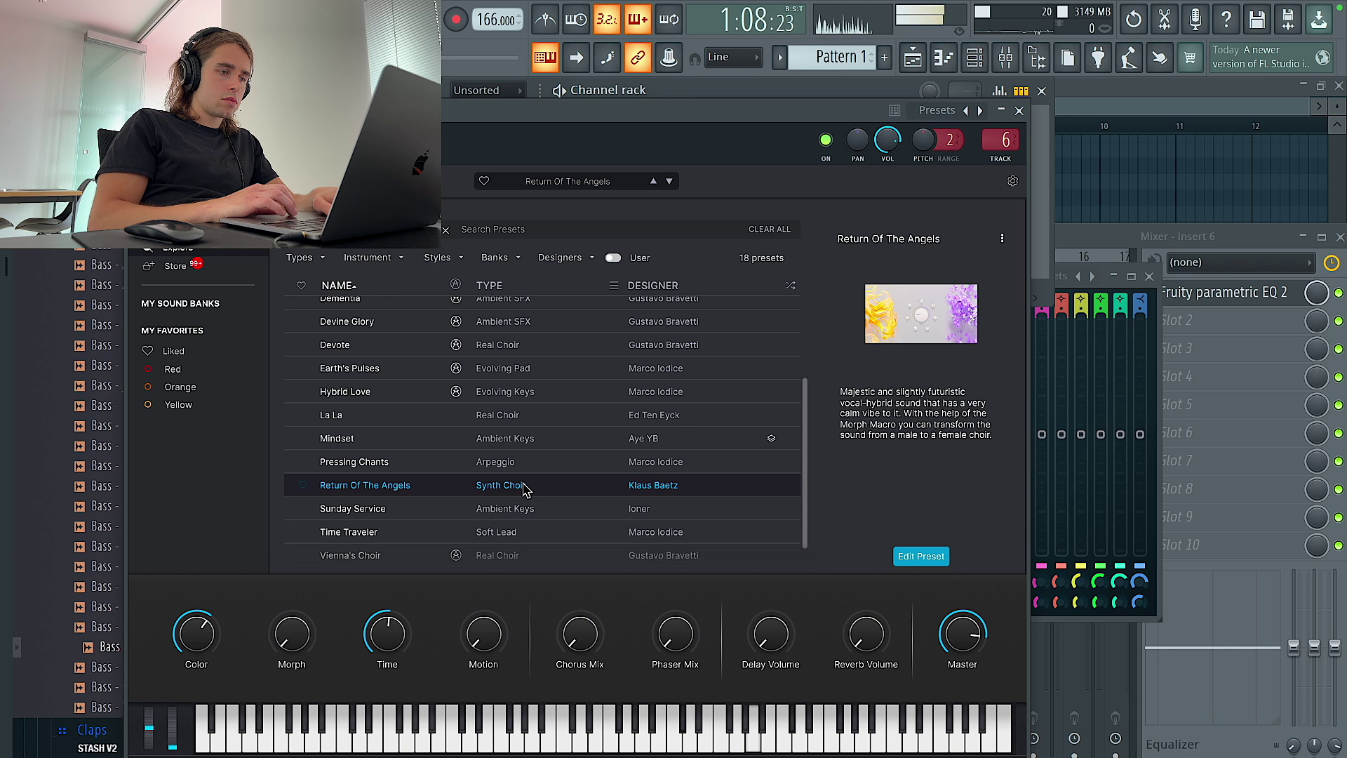
Load the Sunday Service preset, ignoring its missing samples, and close the instrument.
left_click(531, 510)
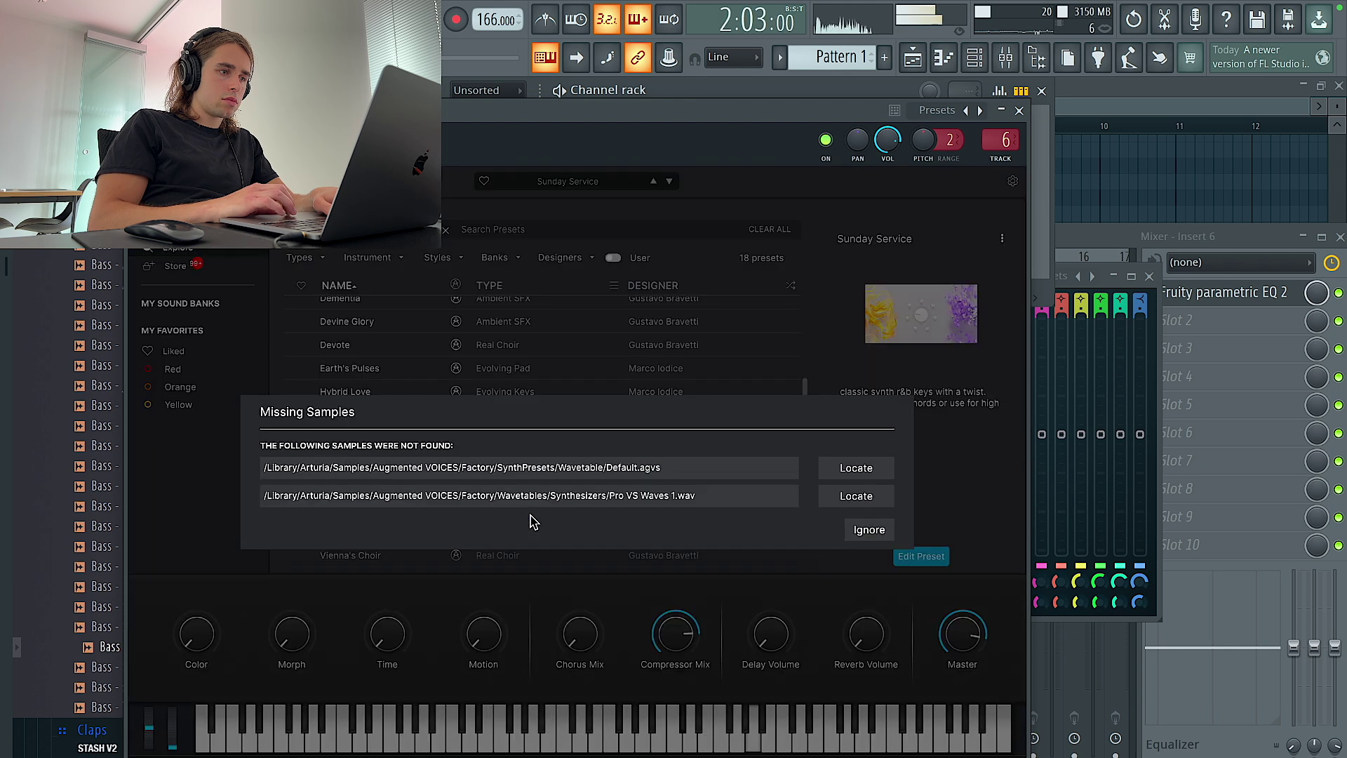
left_click(881, 530)
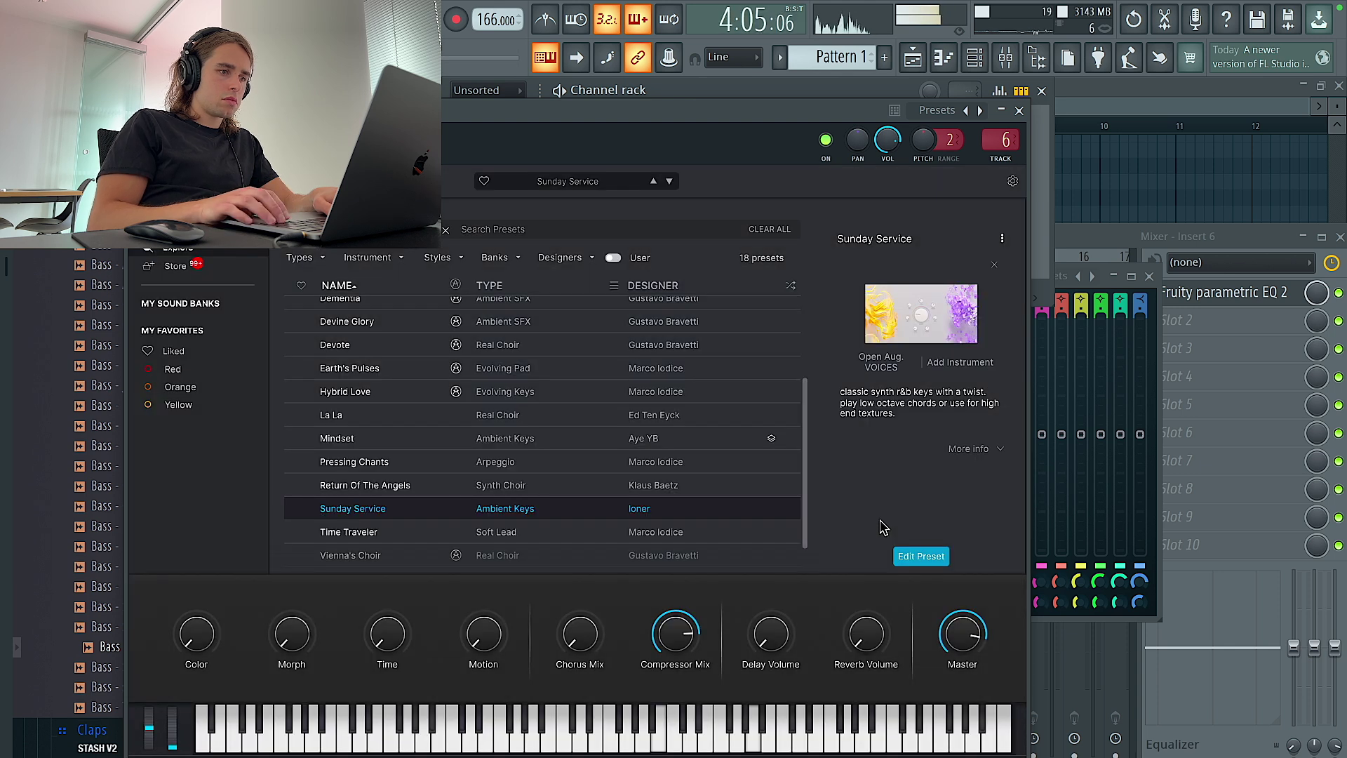
left_click(1020, 111)
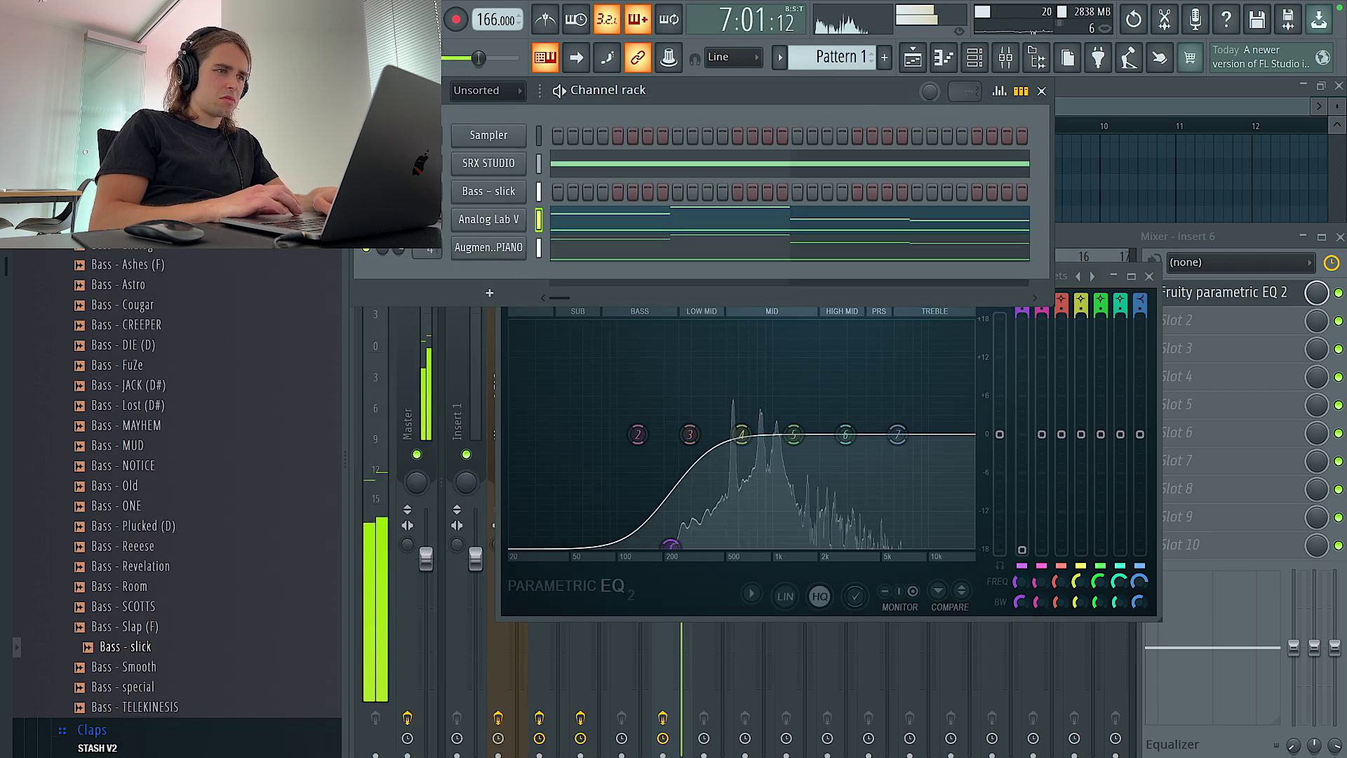
Close the parametric EQ and add Gross Beat to slot 2 of Insert 6, with its window moved fully into view.
left_click(1146, 277)
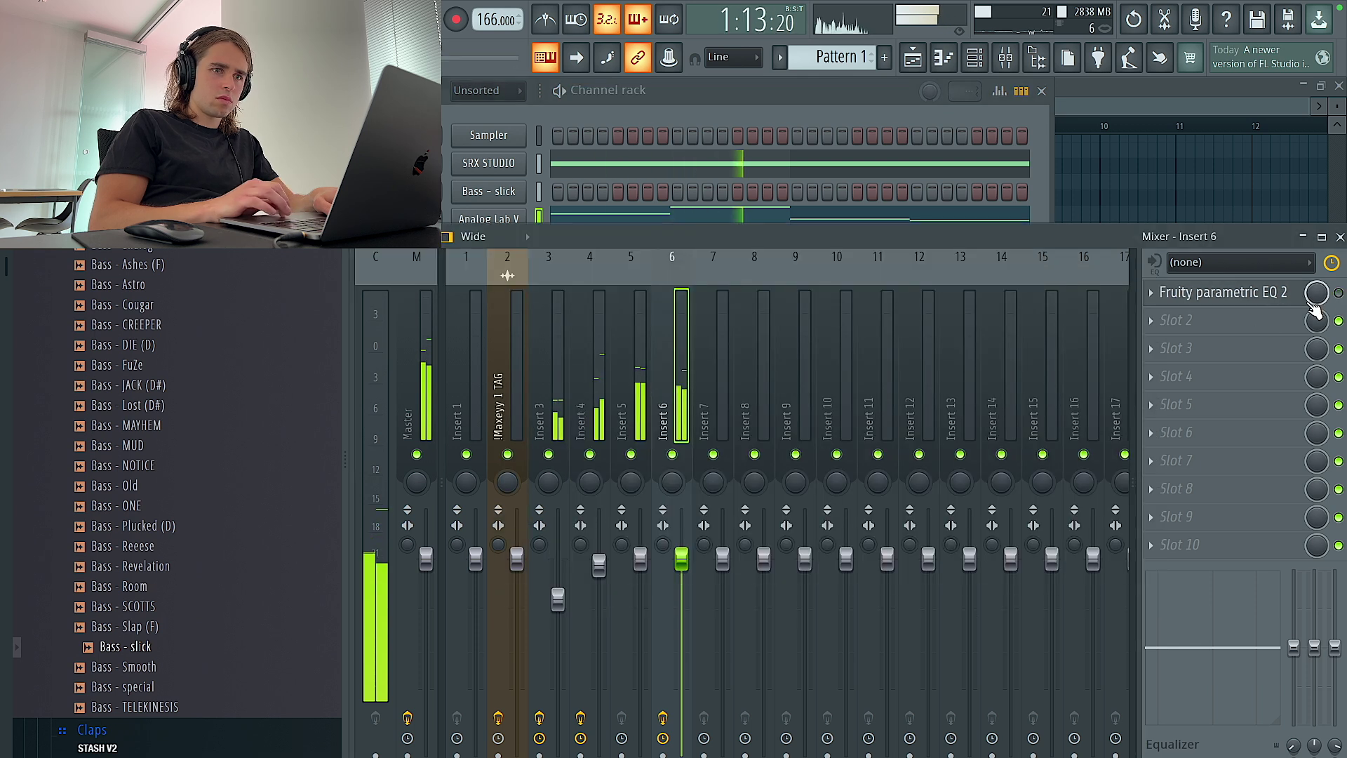
left_click(1168, 321)
mouse_move(1186, 343)
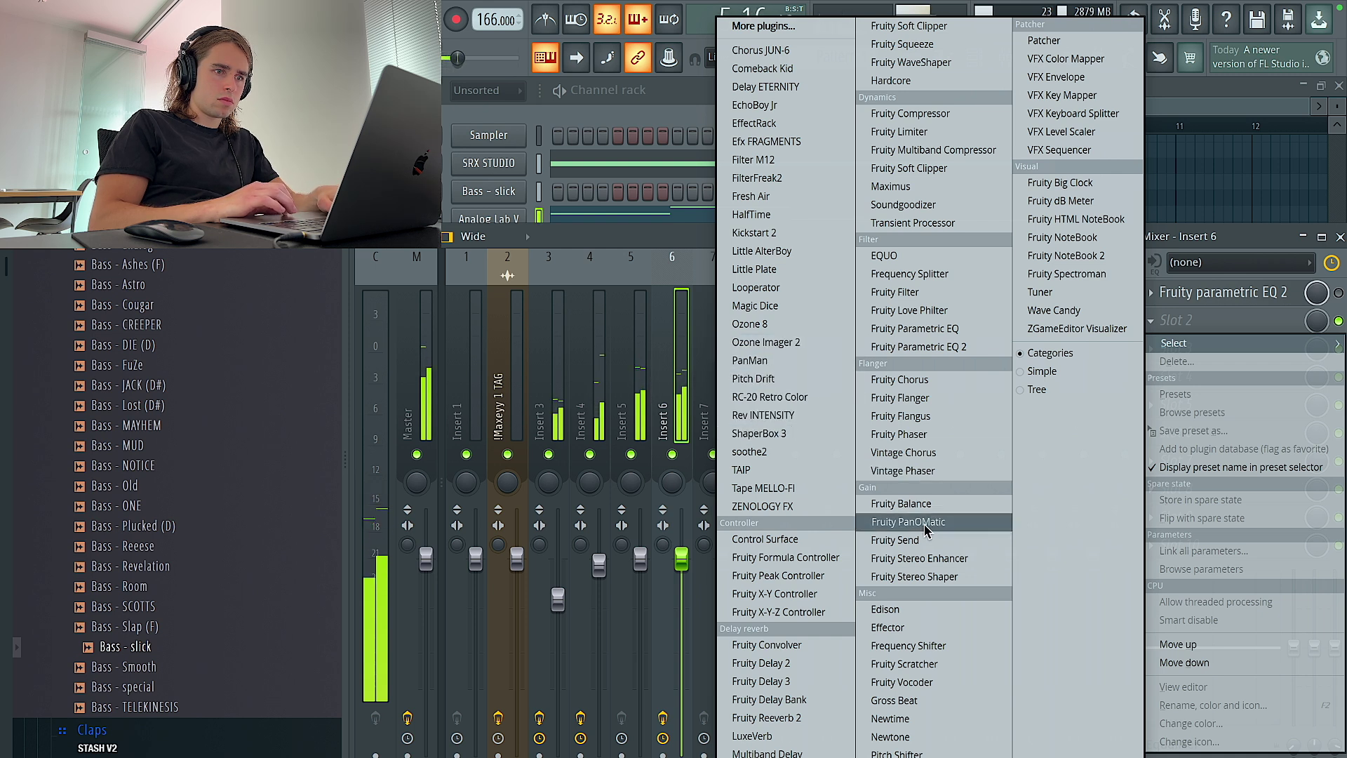
left_click(905, 700)
left_click_drag(1091, 291, 827, 153)
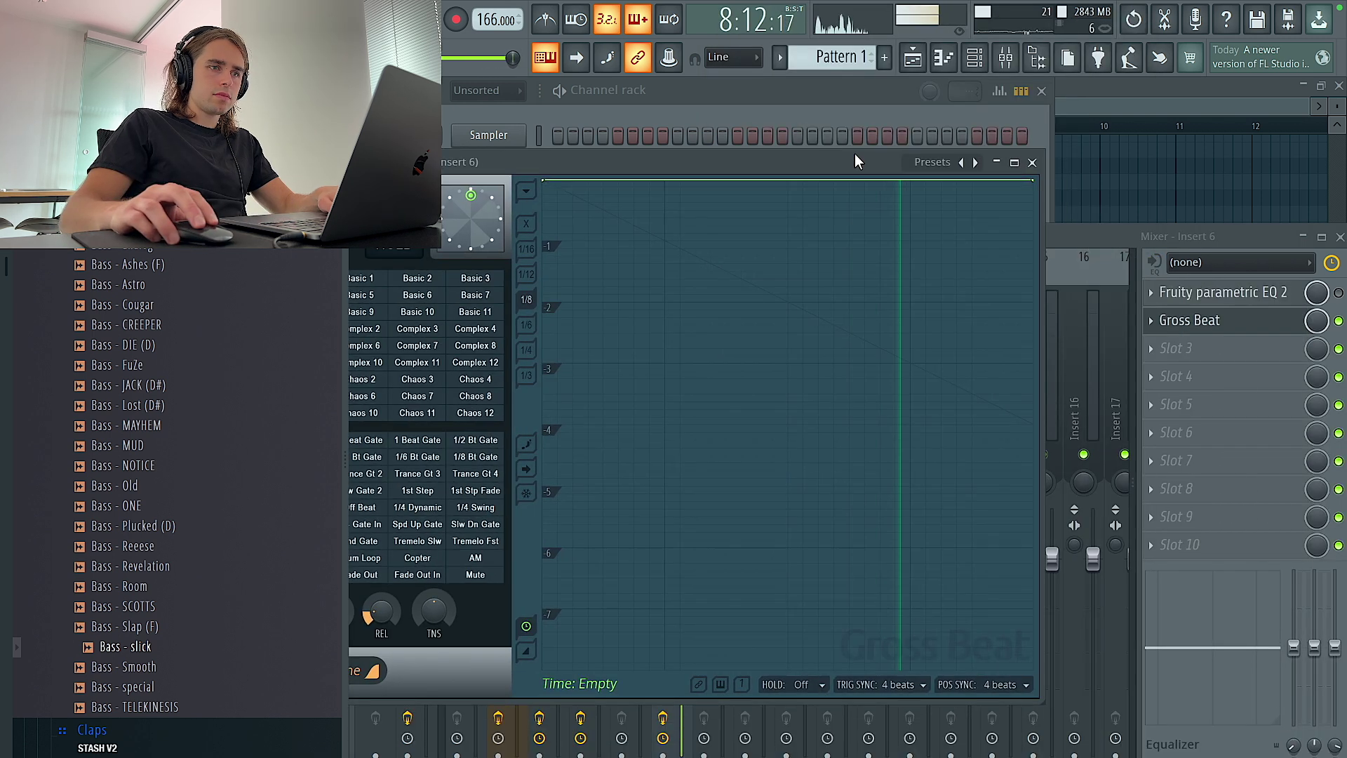
left_click_drag(744, 156, 918, 179)
Restart playback and audition Gross Beat's Basic 2, Basic 3, Basic 9 and Basic 8 time slots.
key("space")
key("space")
left_click(591, 301)
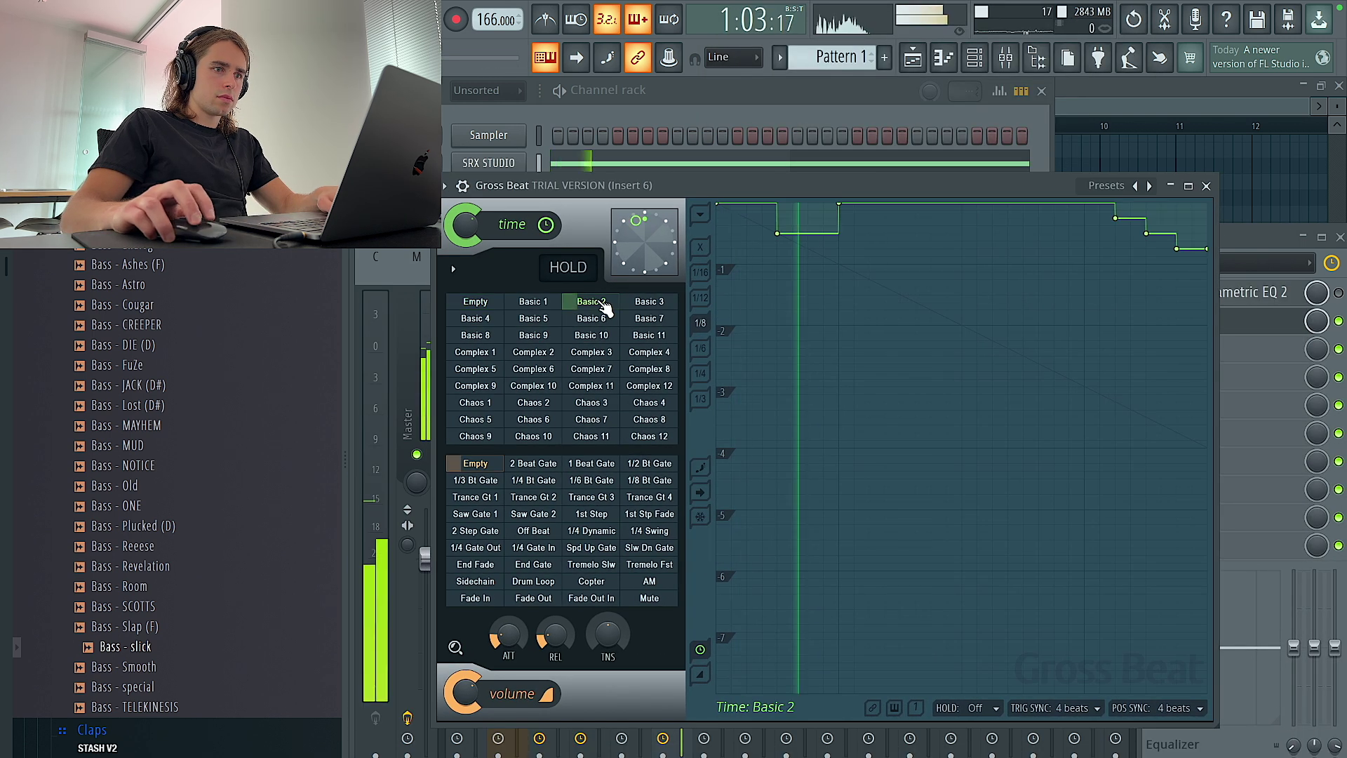
left_click(649, 301)
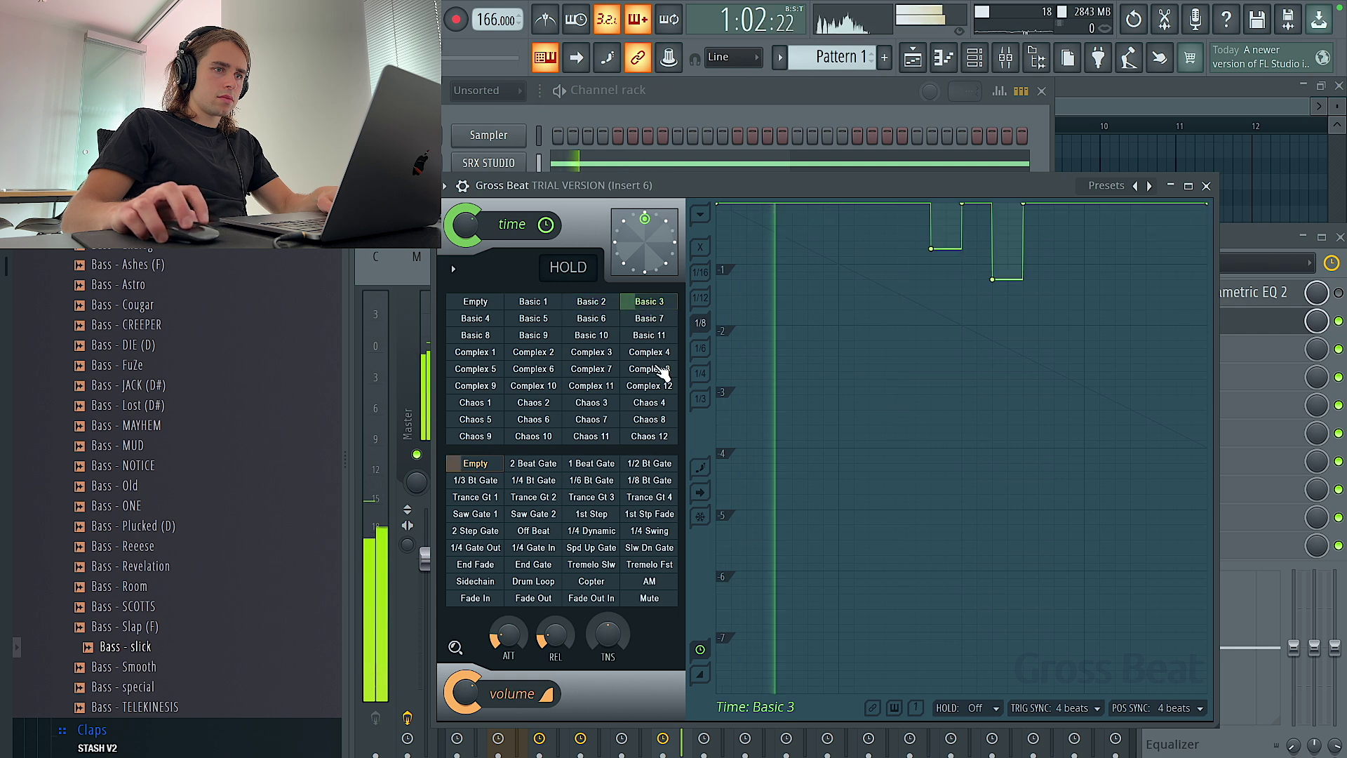
left_click(534, 335)
left_click(1148, 186)
left_click(541, 377)
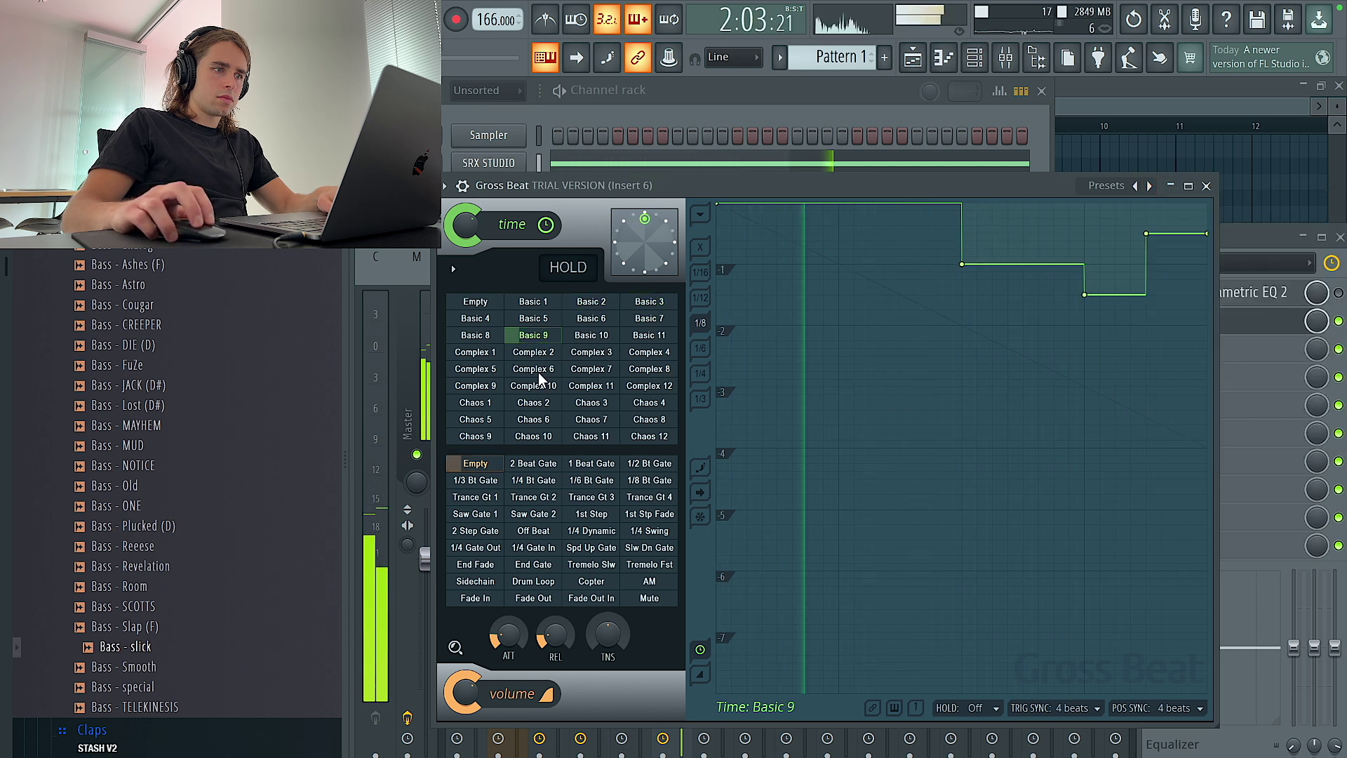
left_click(480, 335)
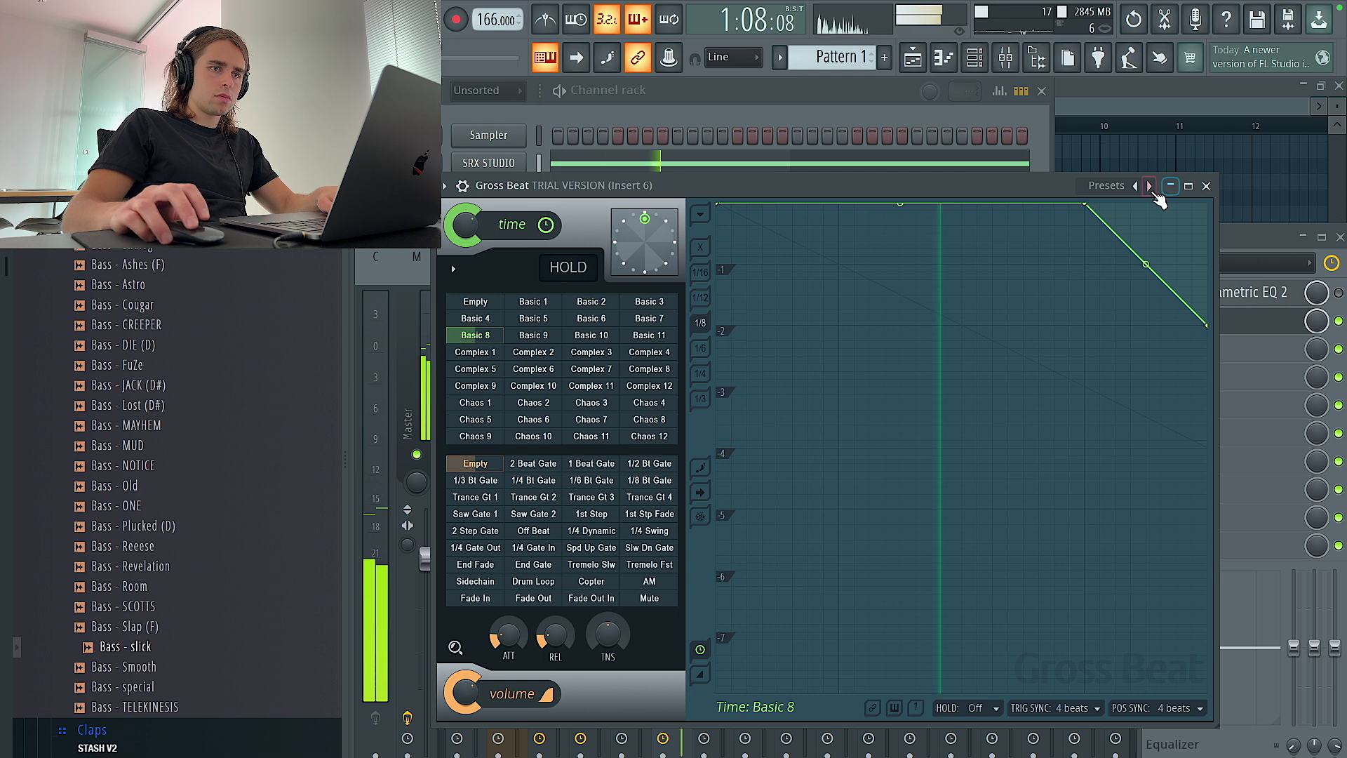
Load the Nick Mira - Flux Gross Beat bank and audition time slots including PitchWobble, Alternate and DarkReverse.
left_click(1148, 185)
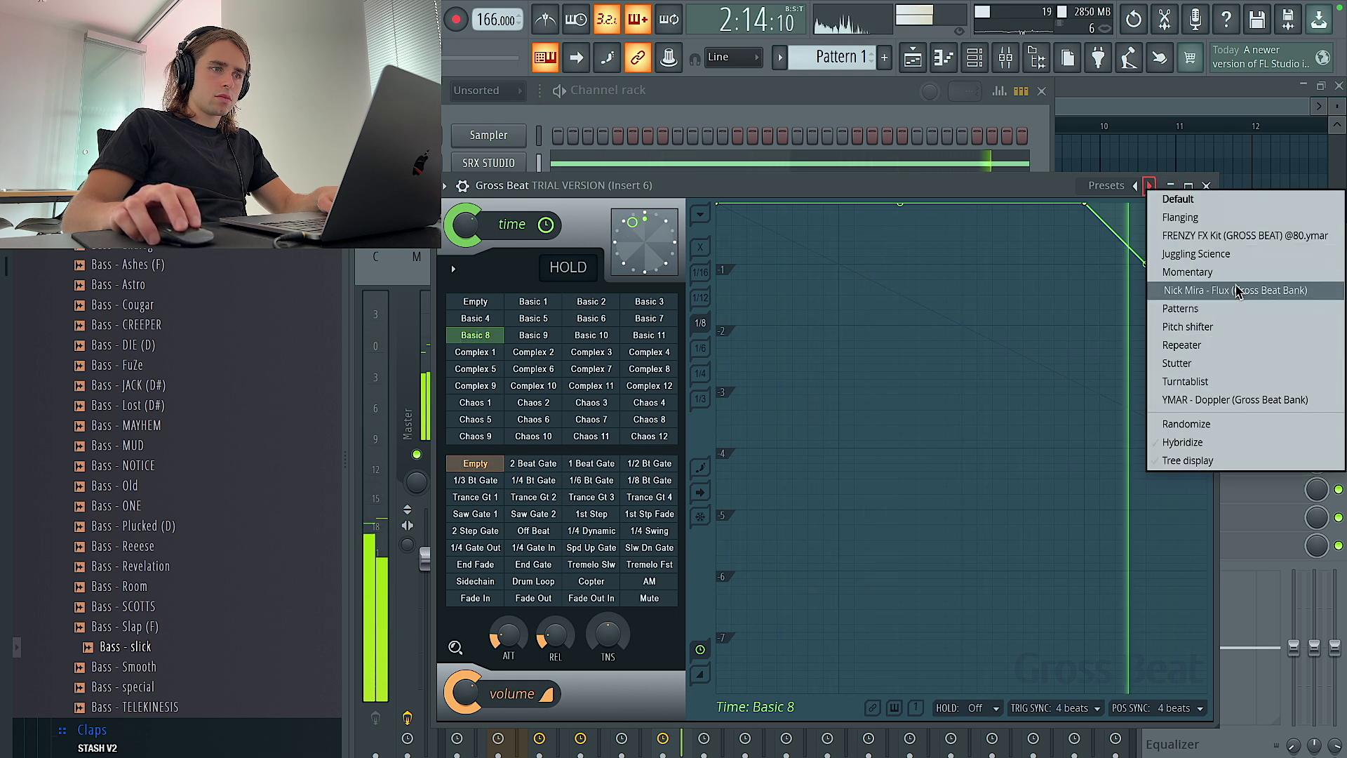
left_click(1236, 291)
left_click(663, 321)
left_click(533, 351)
left_click(533, 368)
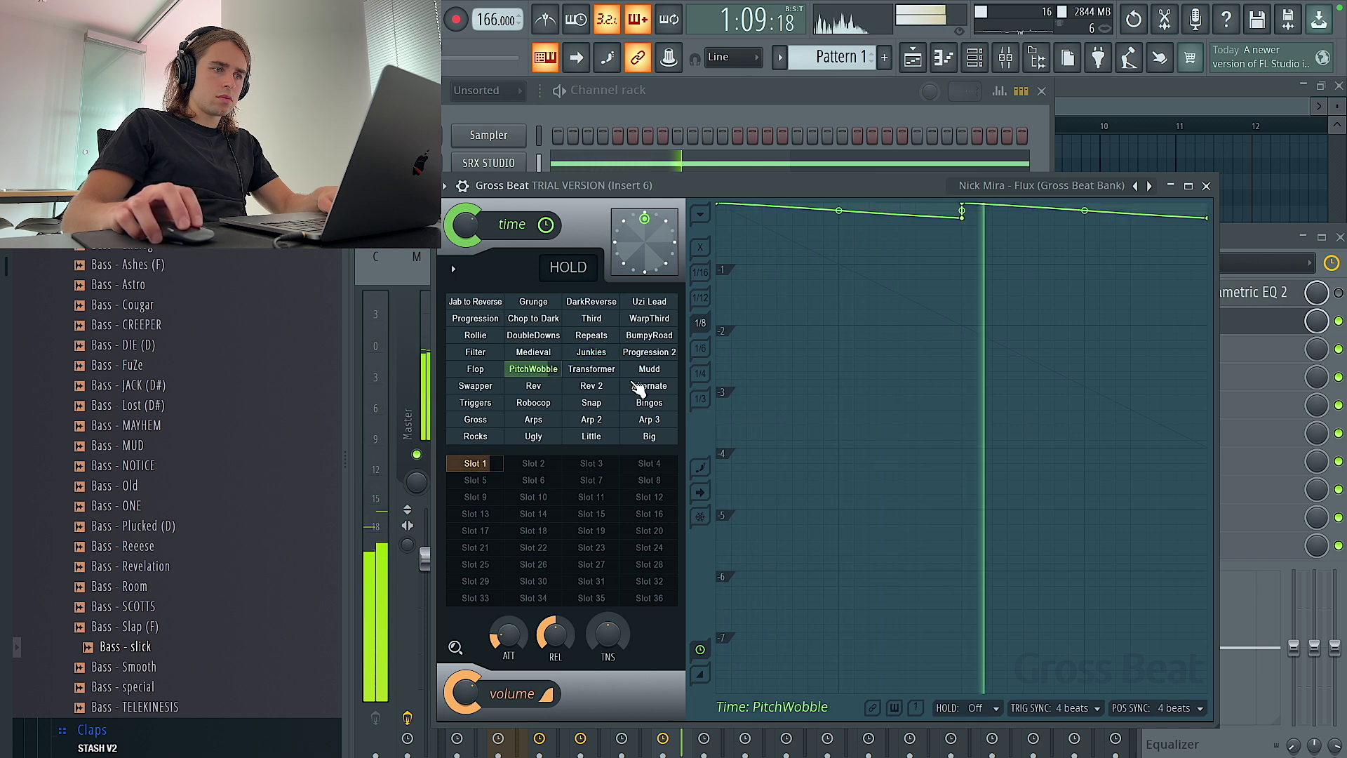
left_click(649, 385)
left_click(587, 303)
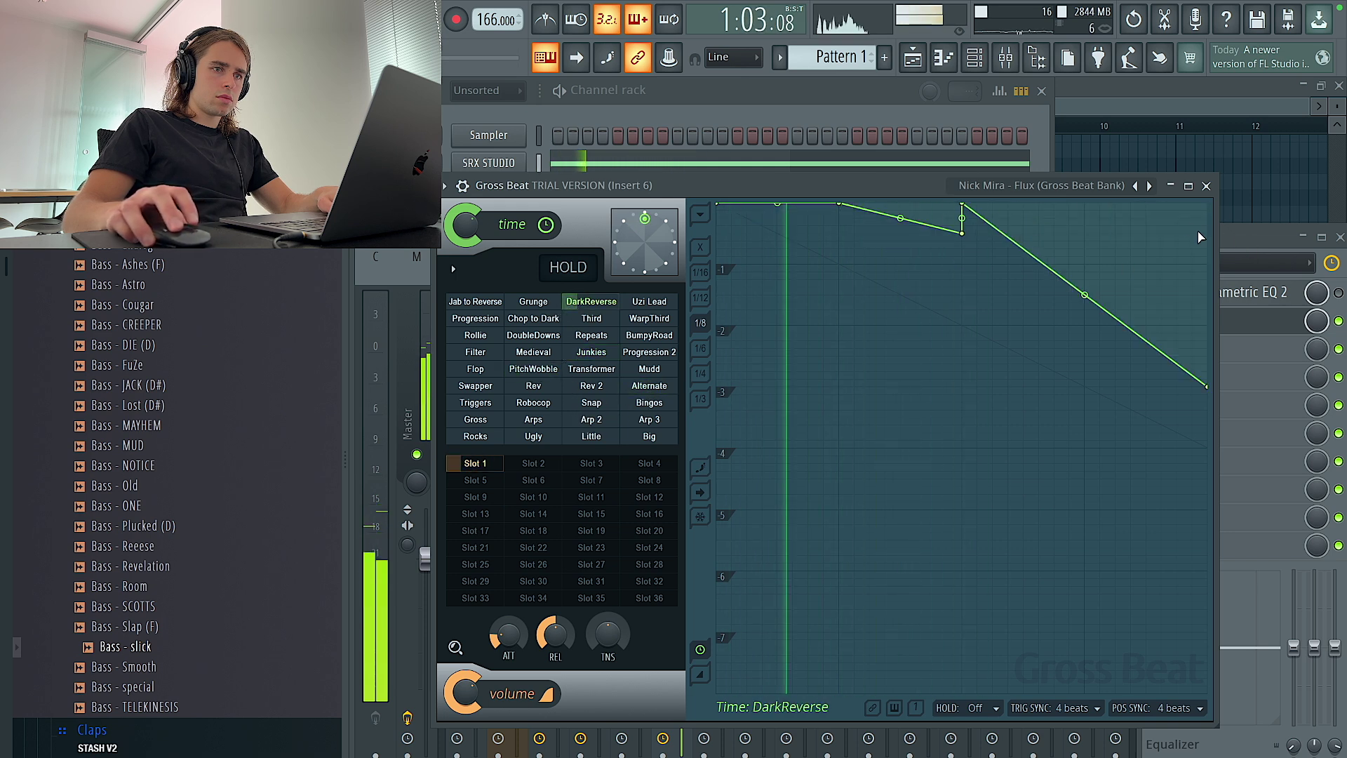
Load the FRENZY FX Kit Gross Beat bank and audition the 1/2 SIKE, JERS3Y, 33% ACCENT and (ADD 1/2) B4 THIS time slots.
left_click(1148, 185)
left_click(1208, 236)
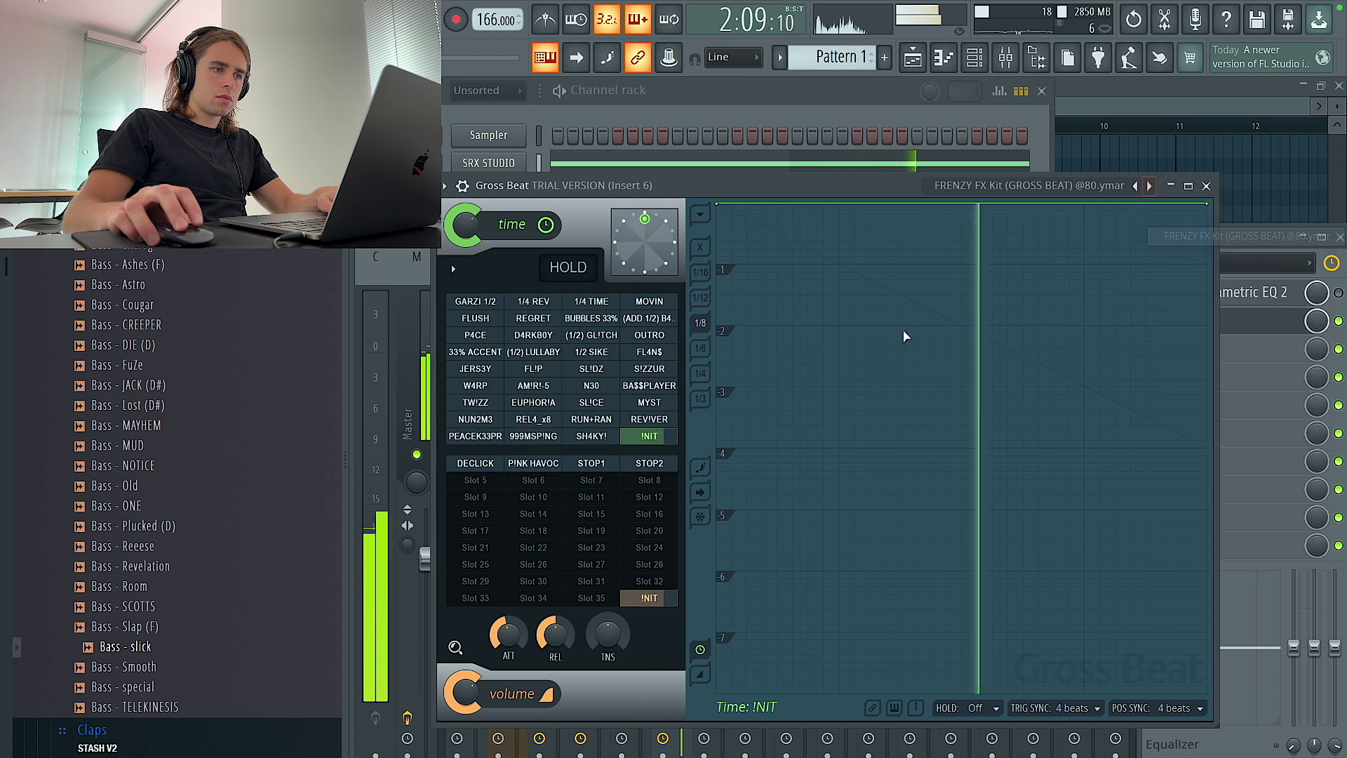
left_click(591, 351)
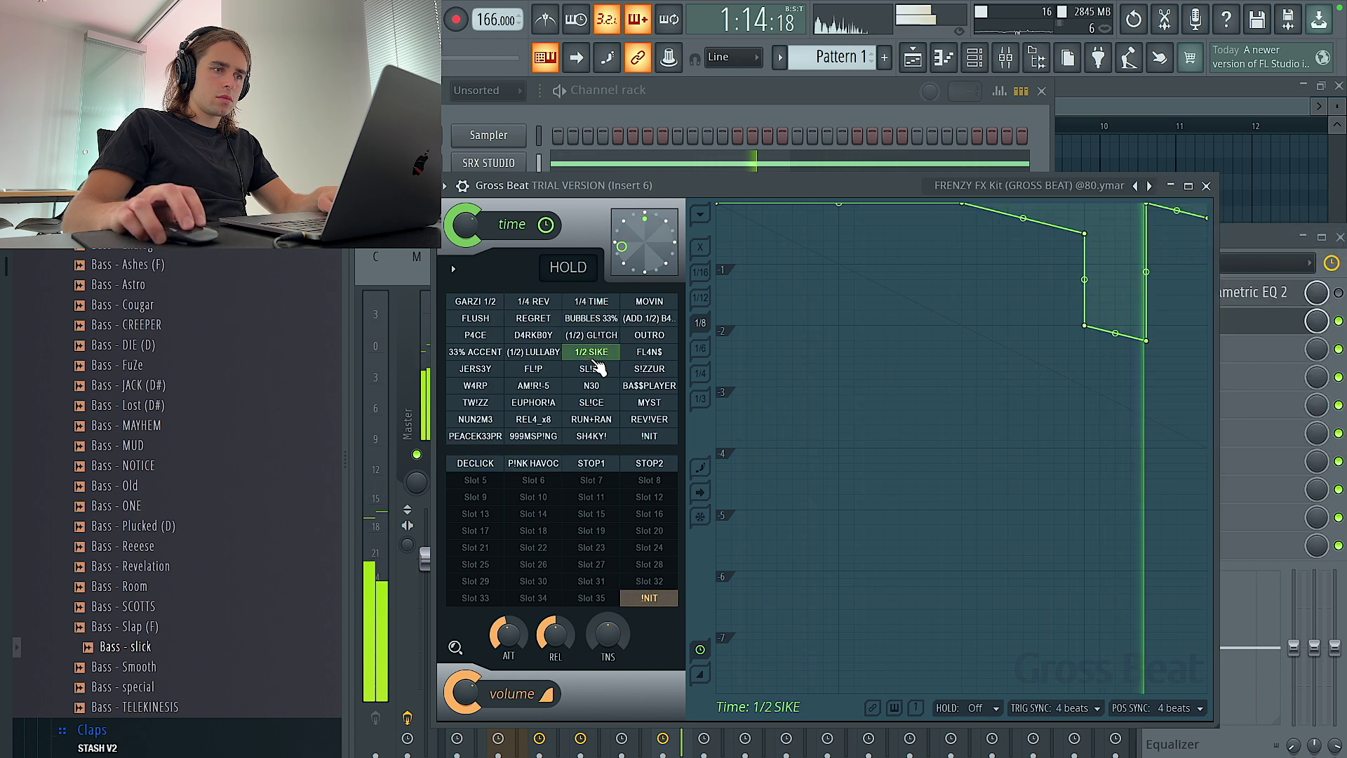
left_click(497, 370)
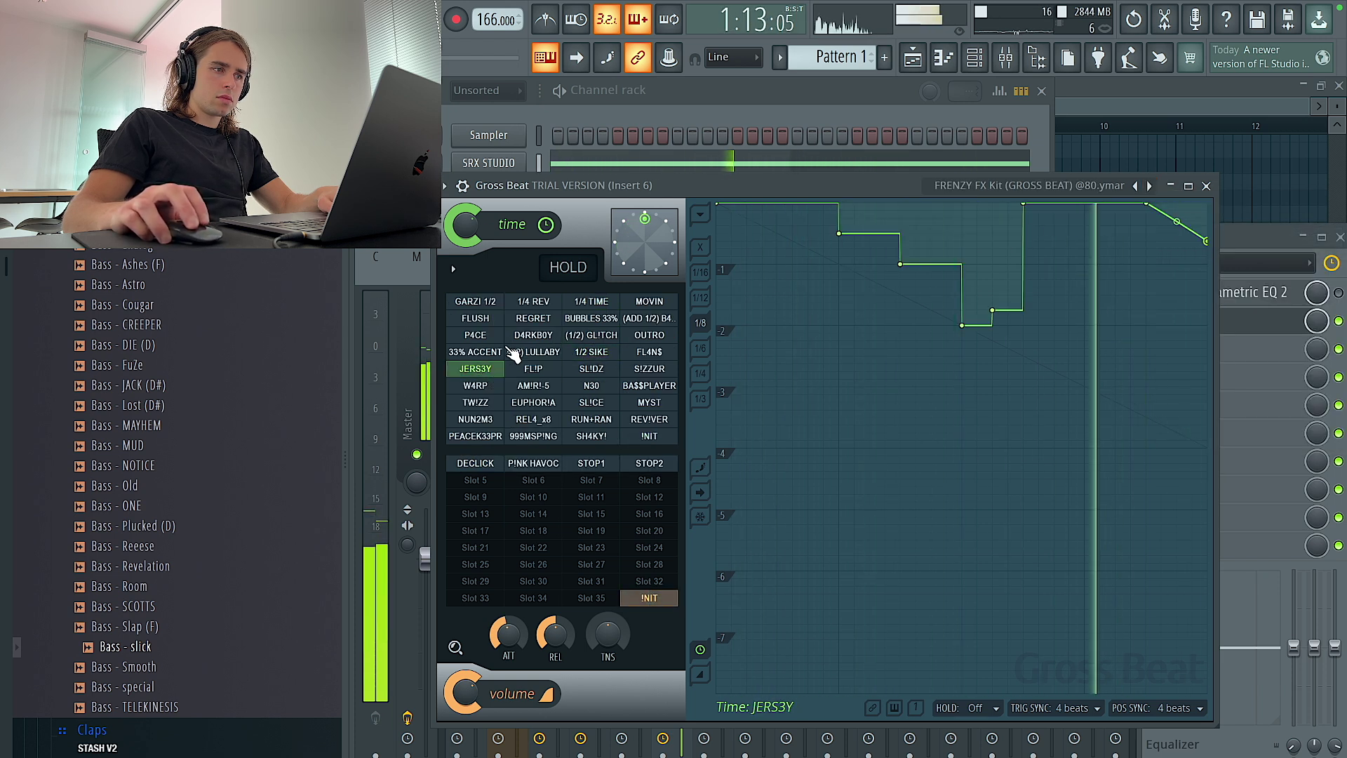
left_click(477, 352)
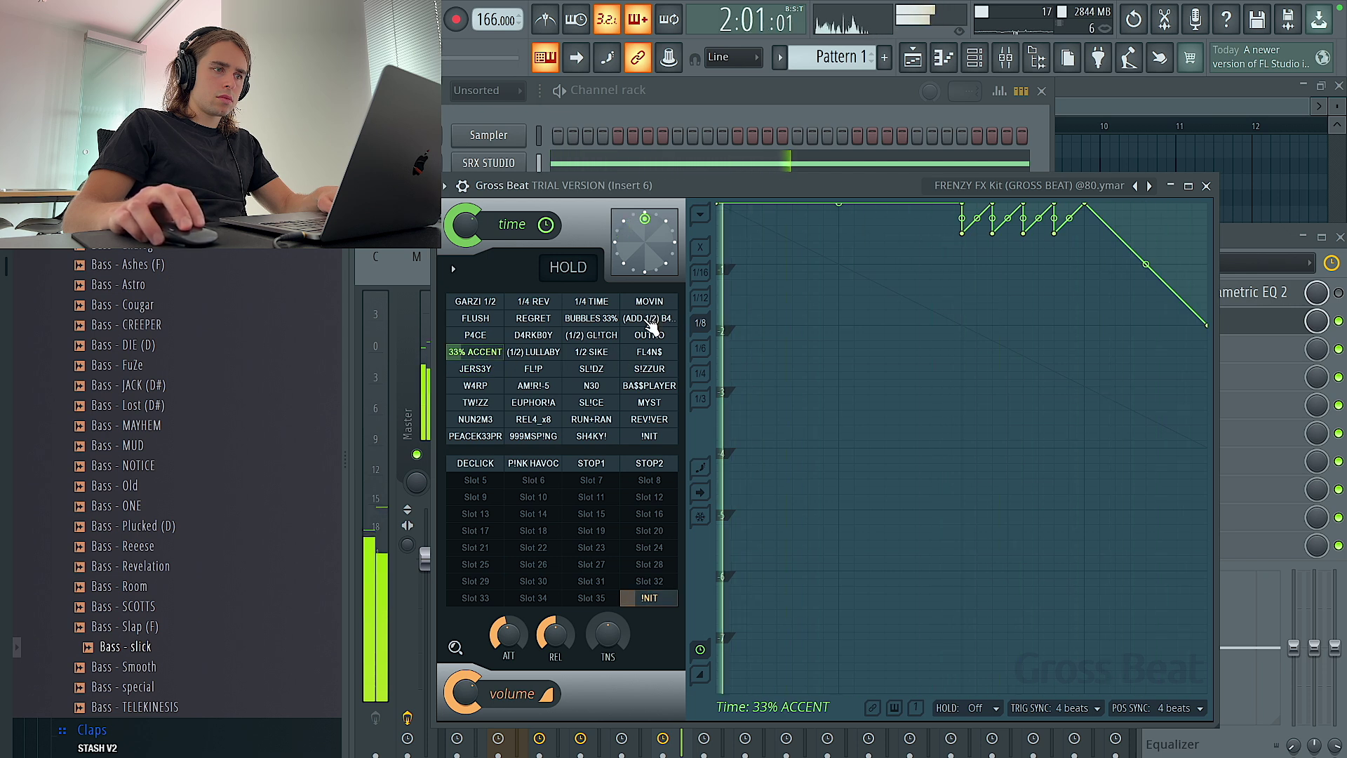
left_click(650, 318)
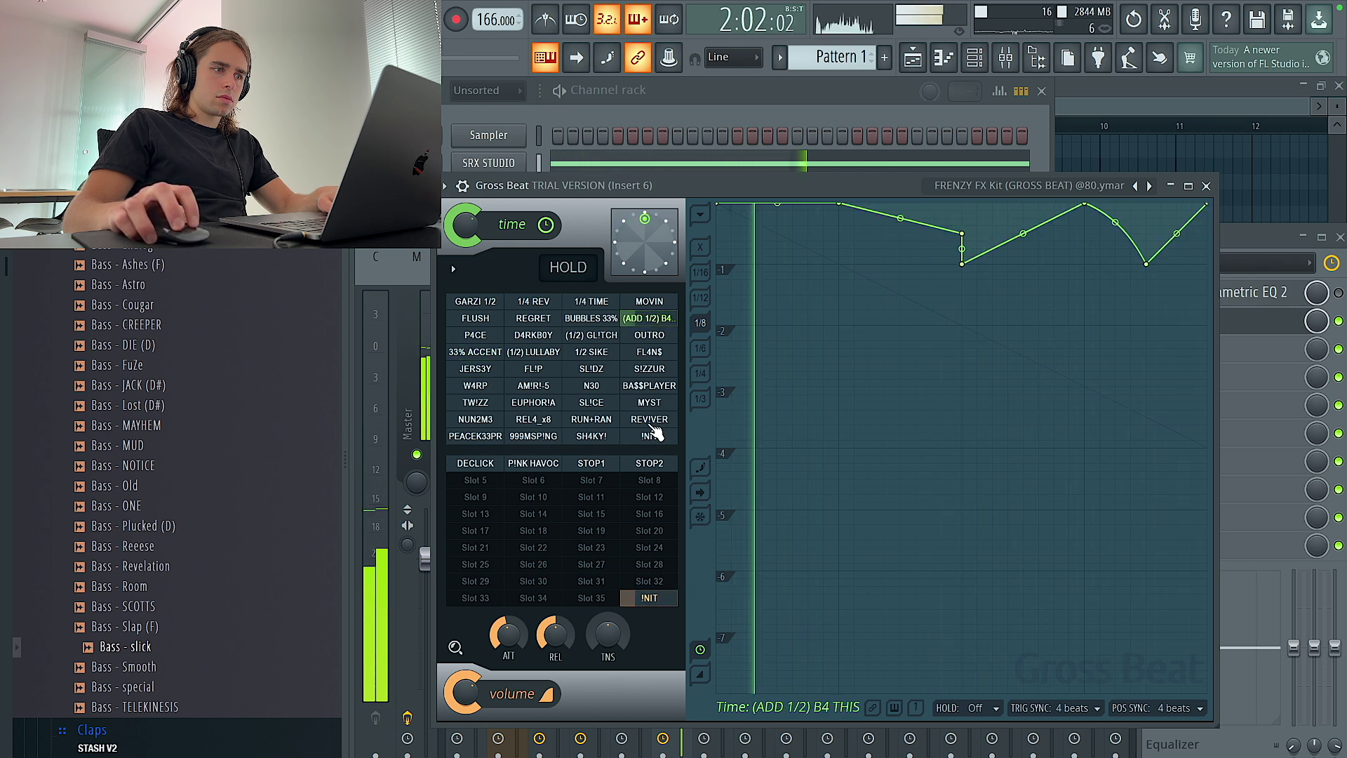
Load the YMAR - Doppler bank in Gross Beat and turn its volume effect mix all the way down.
left_click(1149, 189)
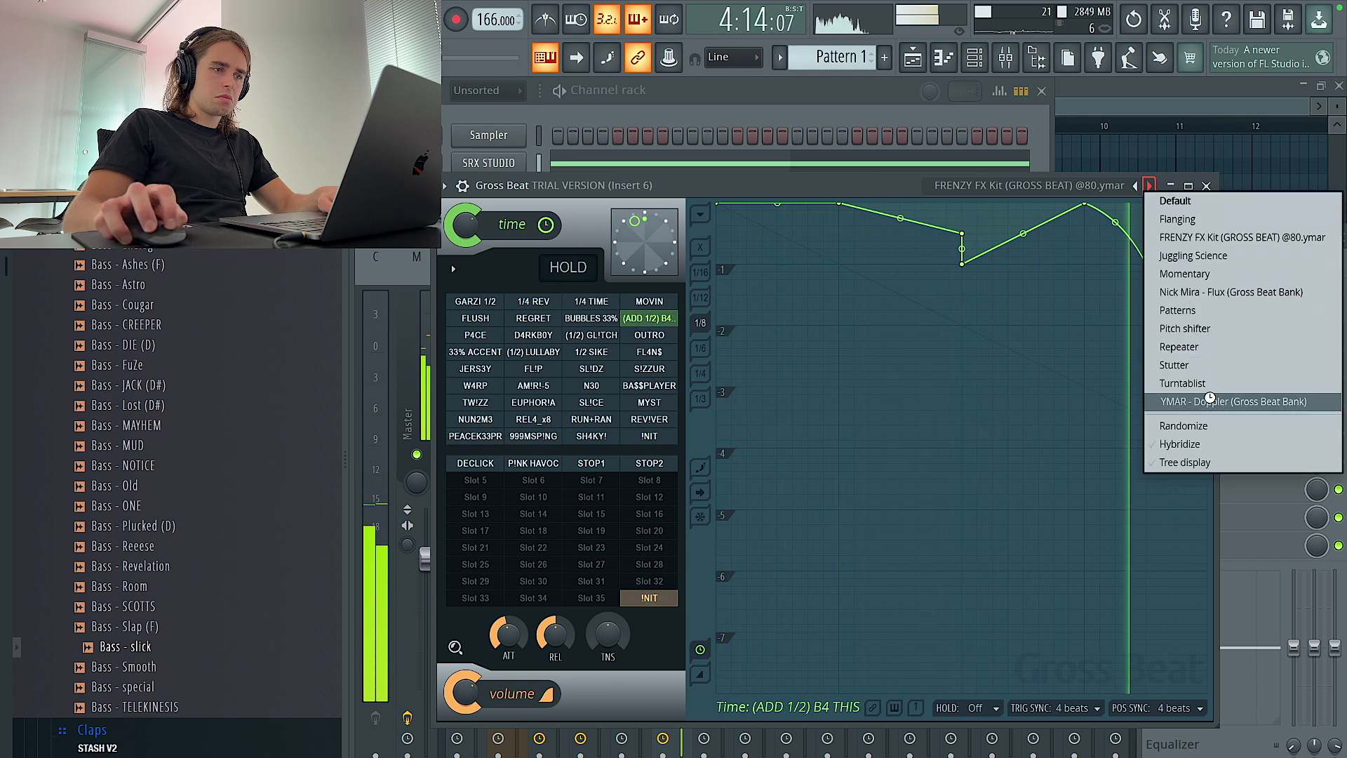
left_click(1210, 402)
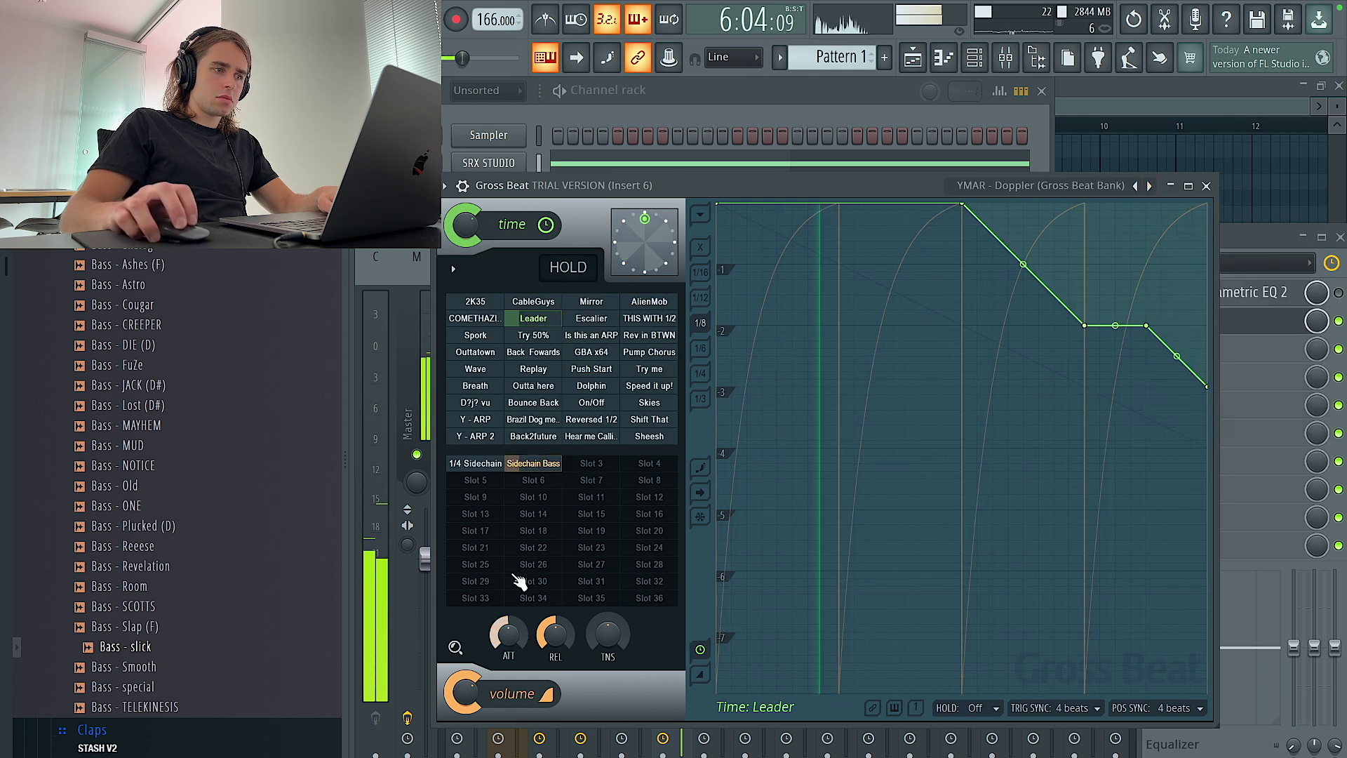
left_click_drag(466, 692, 465, 754)
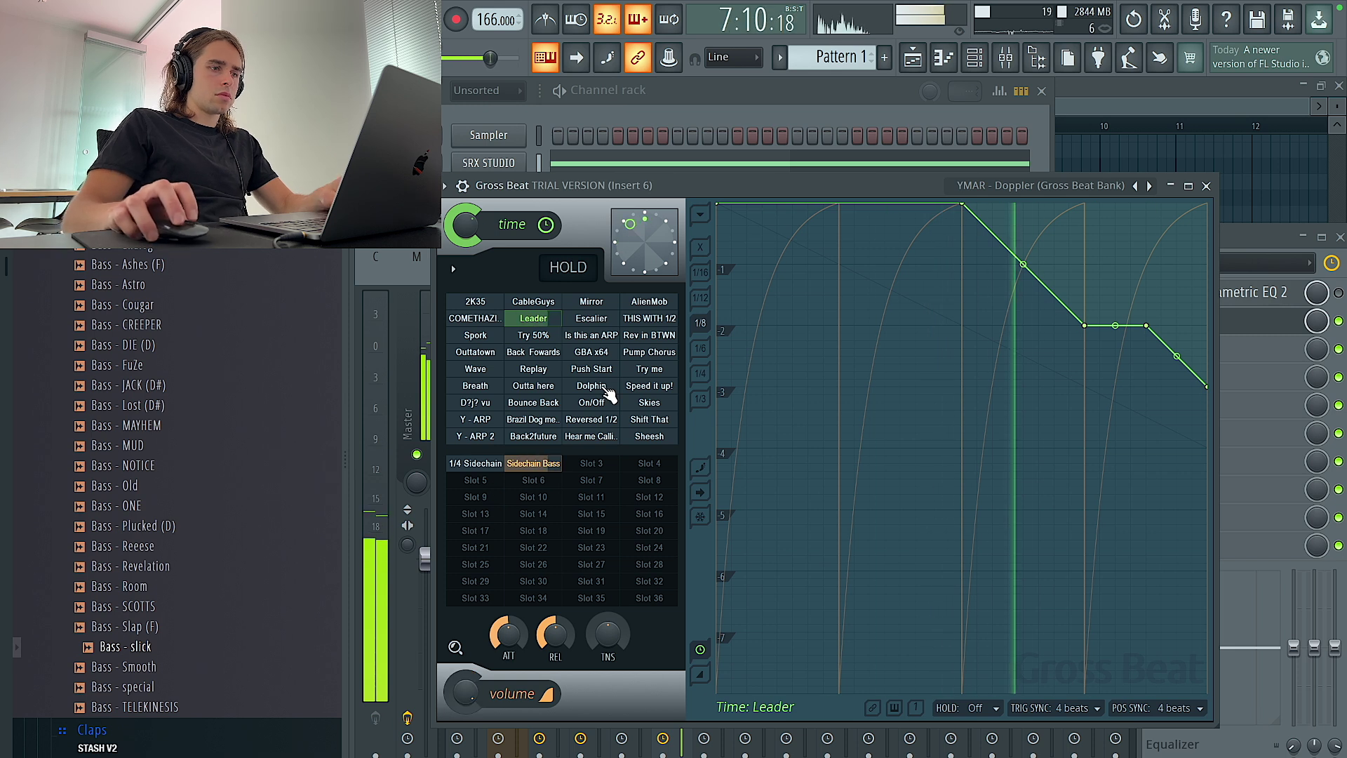
Try Reversed 1/2, switch to the Speed it up! time slot, raise its mid-pattern envelope point to the maximum, and close Gross Beat.
left_click(597, 420)
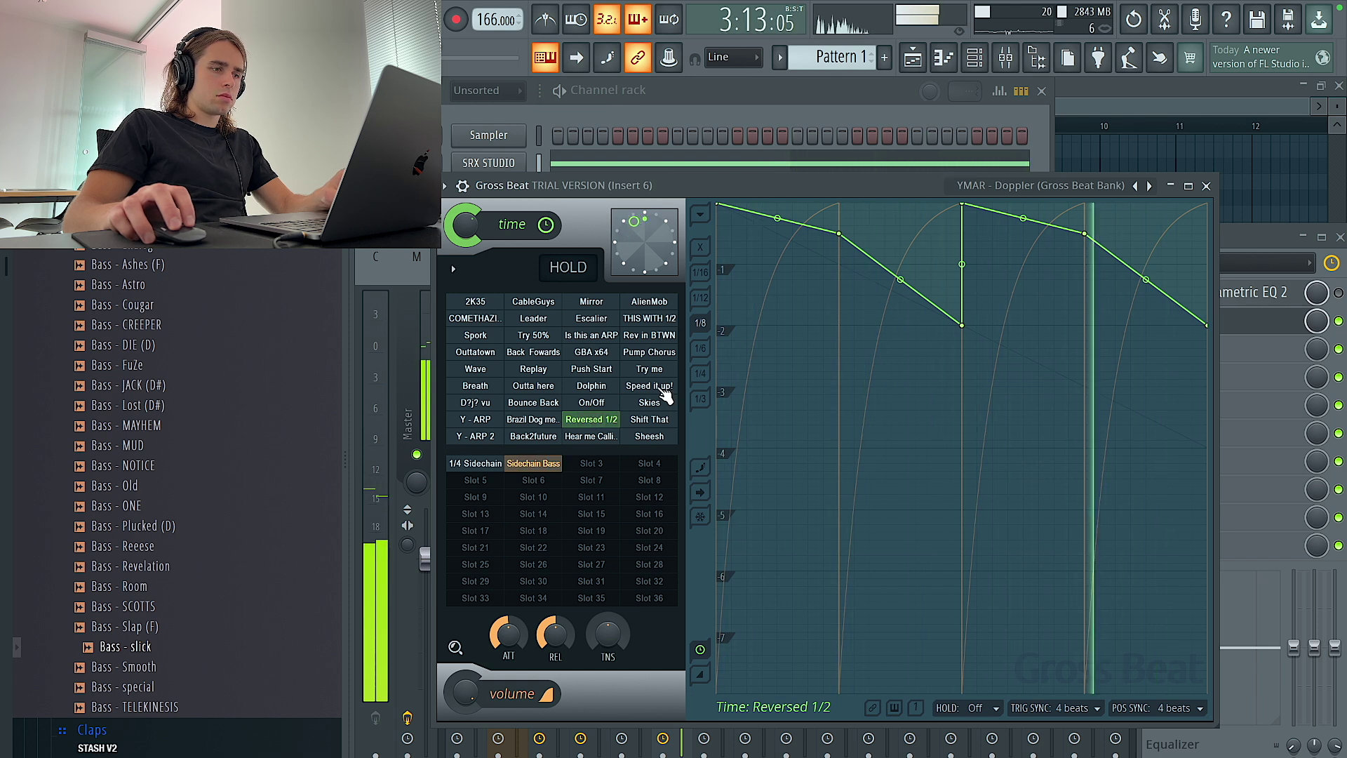
left_click(661, 389)
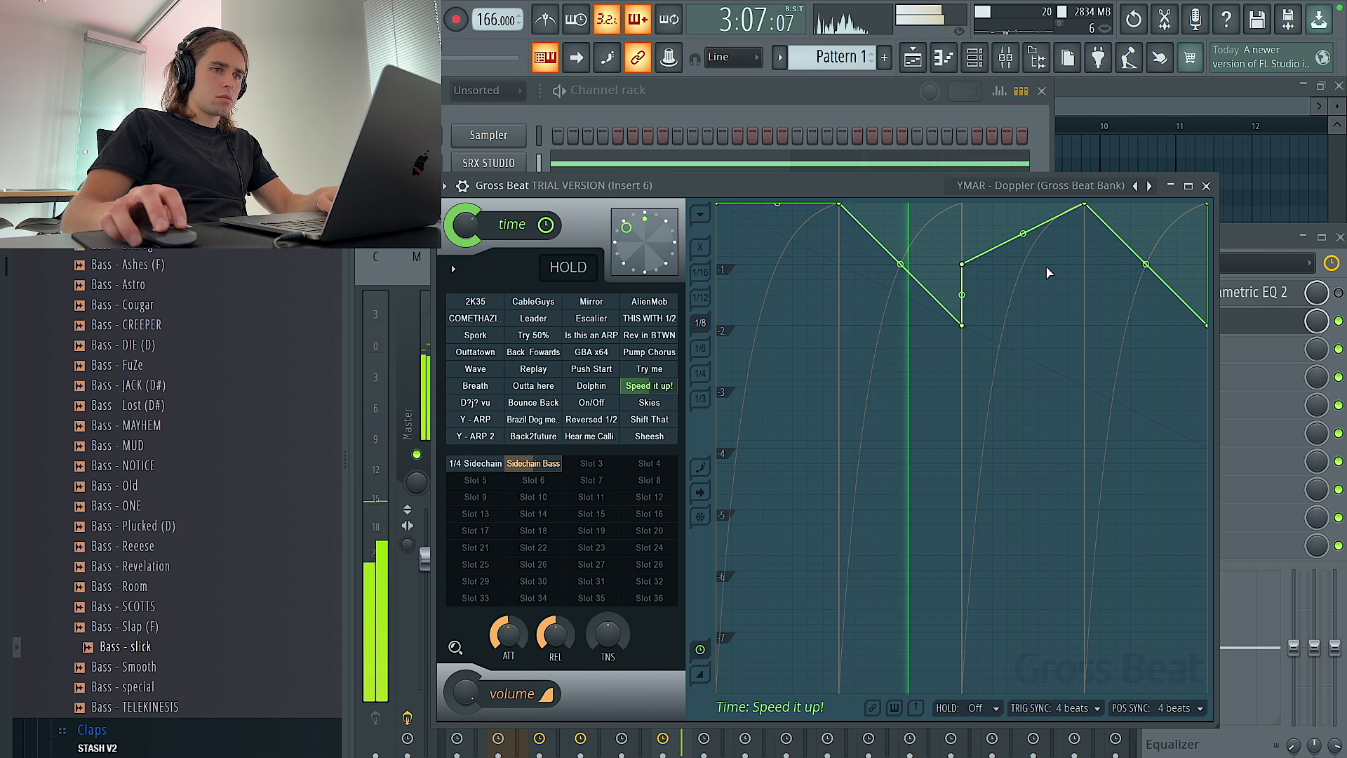
left_click_drag(964, 263, 962, 204)
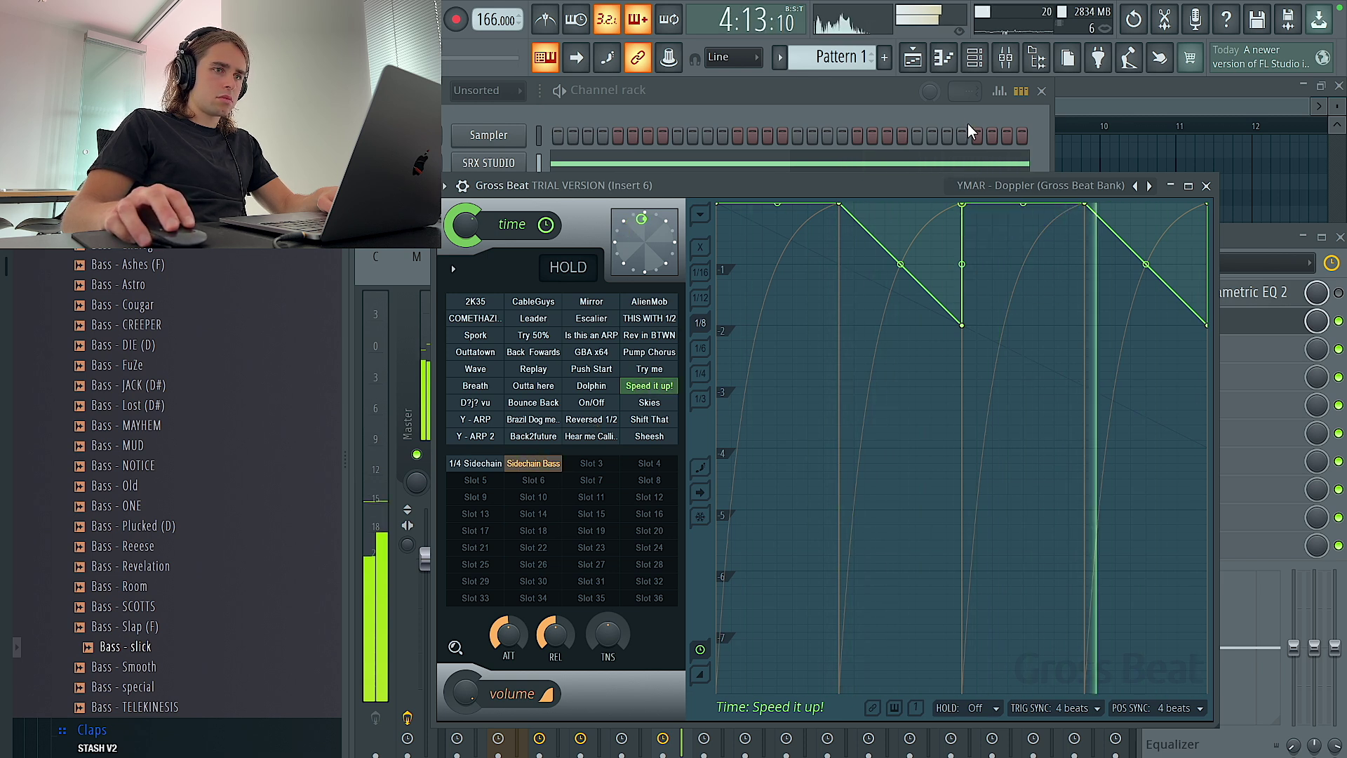
left_click(1206, 186)
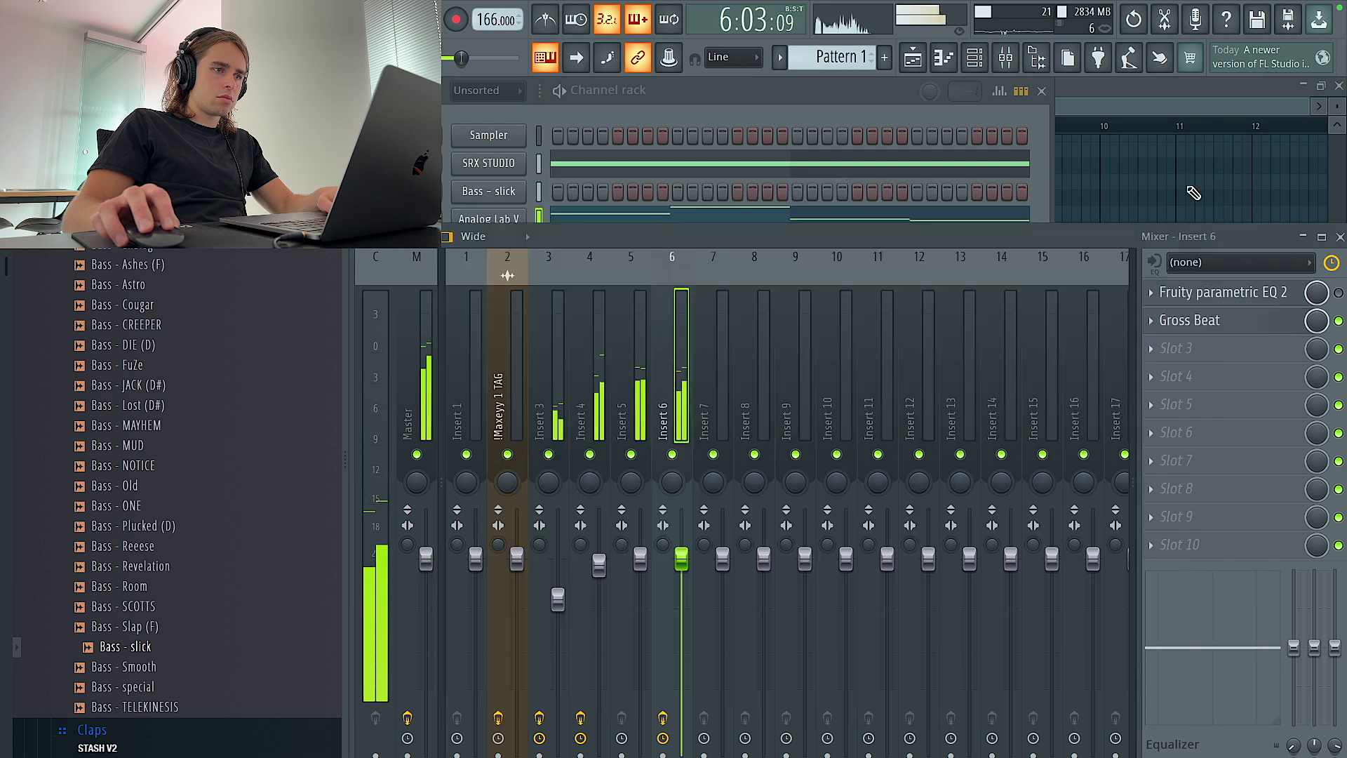
In Gross Beat on Insert 6, raise the volume effect mix to maximum, choose the 1/4 Sidechain volume slot, and close the plugin.
left_click(1235, 321)
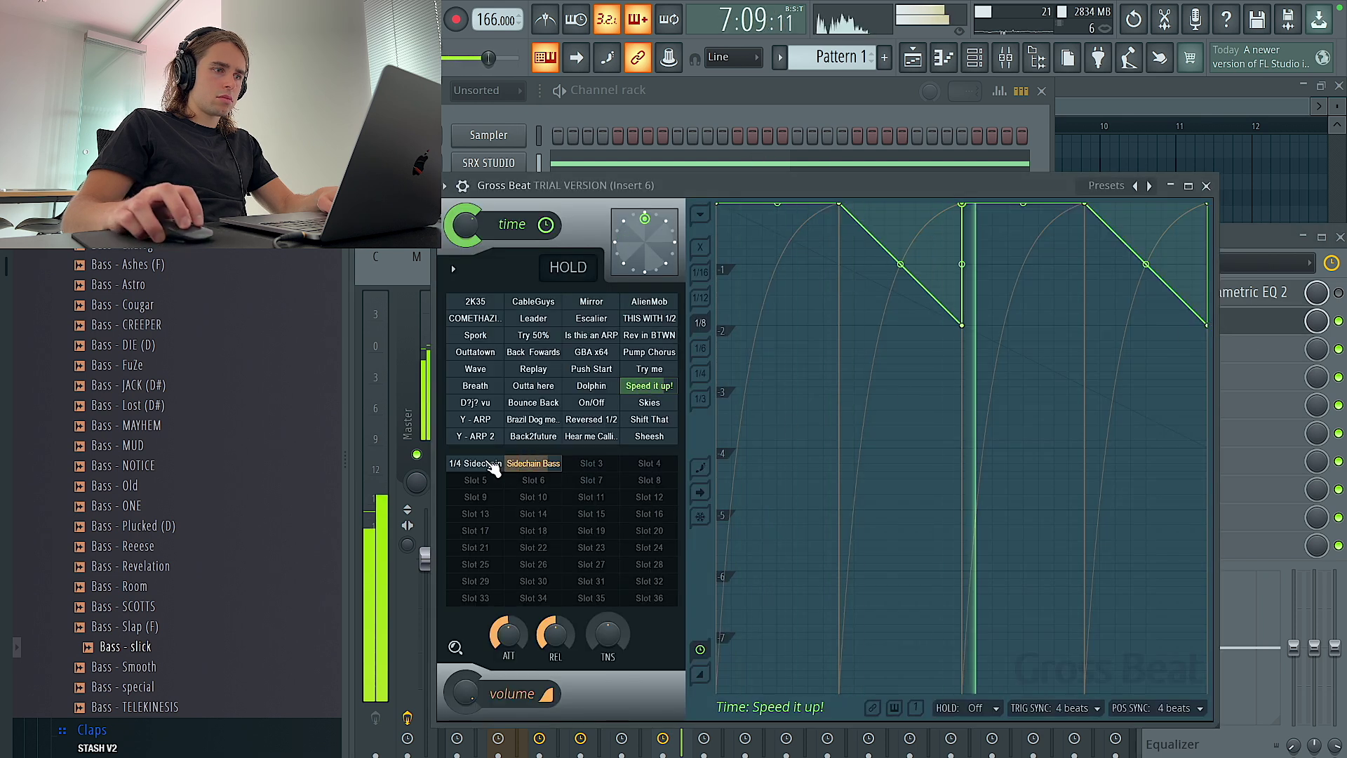
left_click_drag(465, 692, 471, 614)
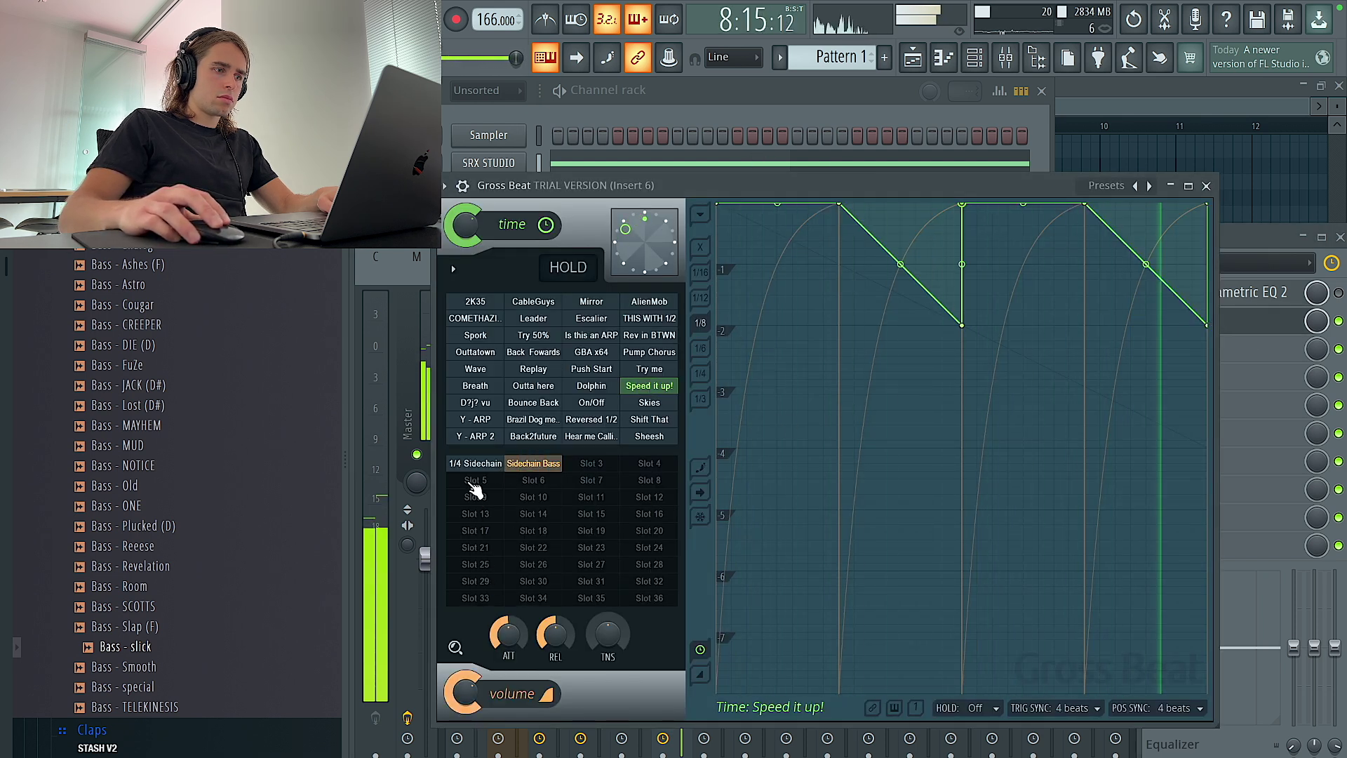
left_click(475, 464)
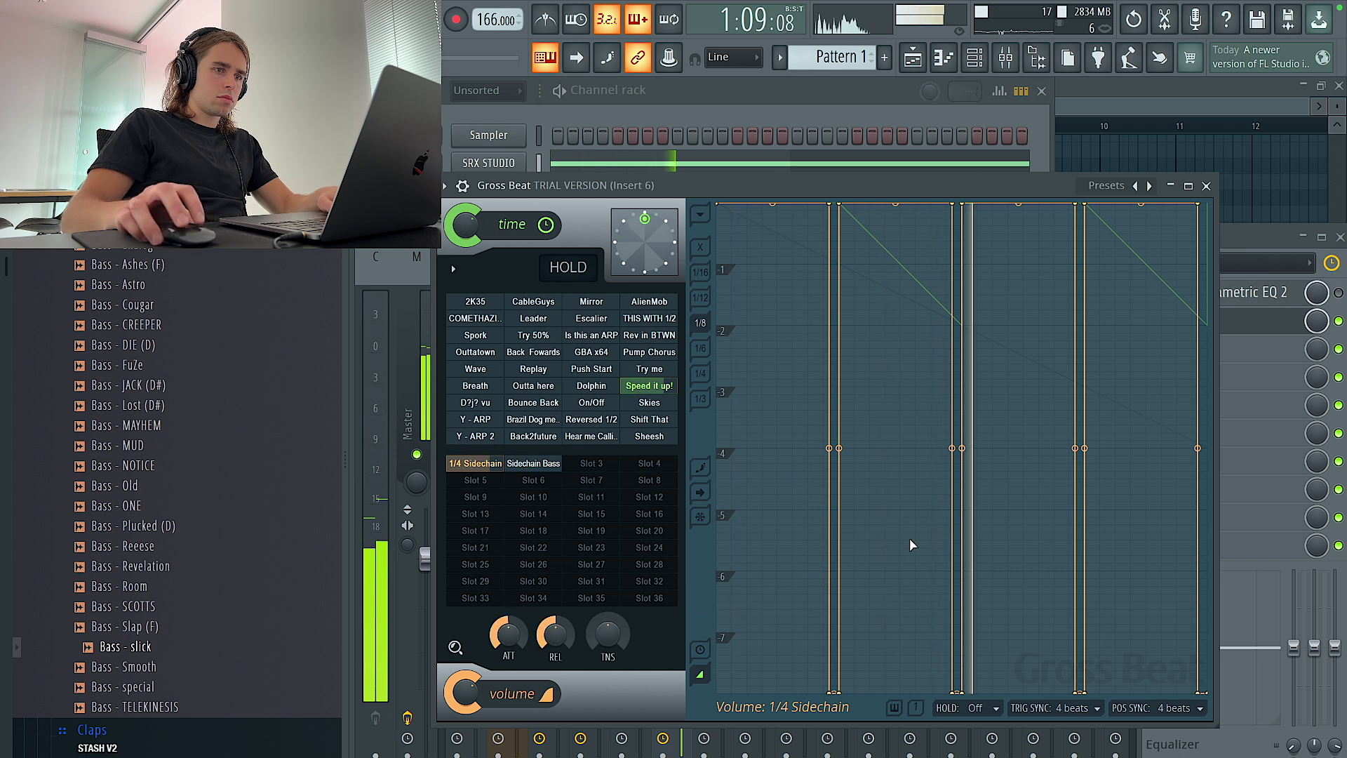
left_click(1205, 186)
left_click(749, 116)
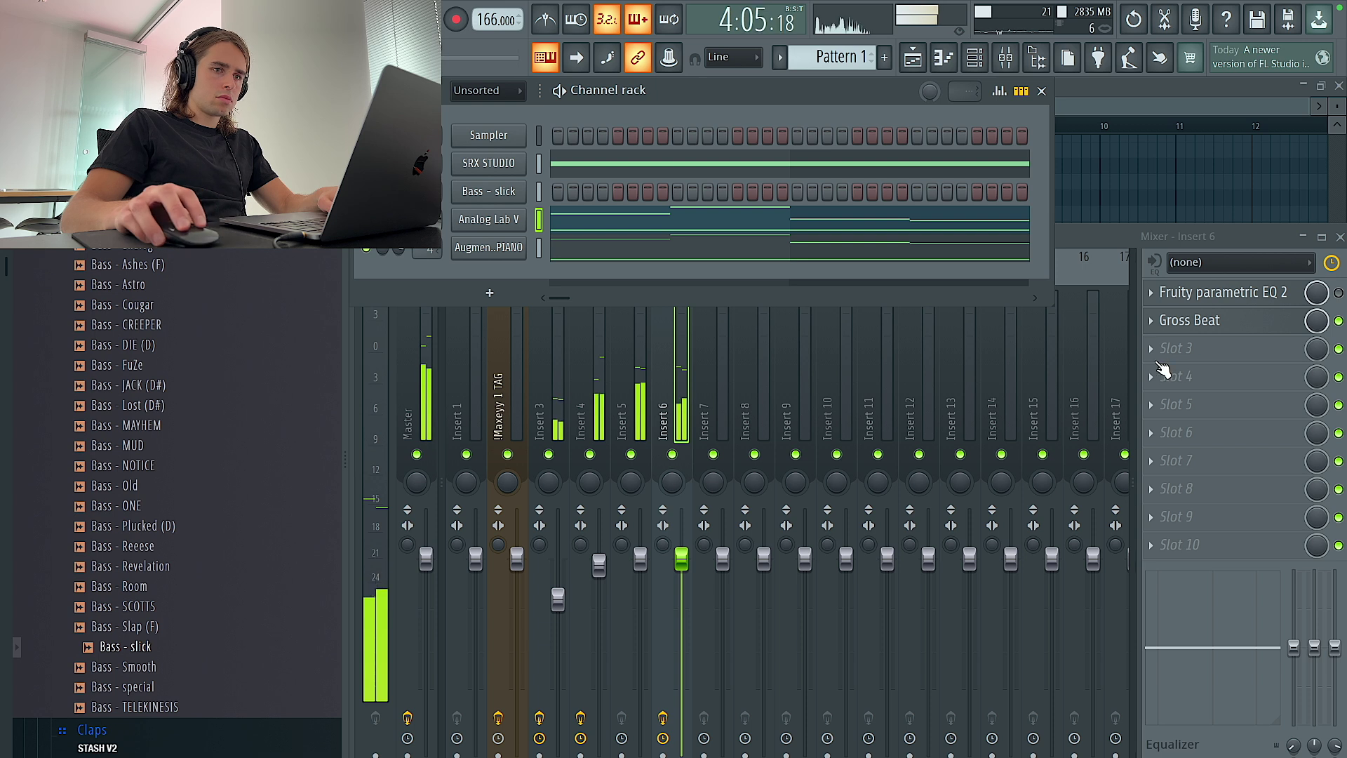
Load Tape MELLO-FI into slot 3 of Insert 6, pick a Disto preset with a 4 BAR tape setting, and close it.
left_click(1165, 351)
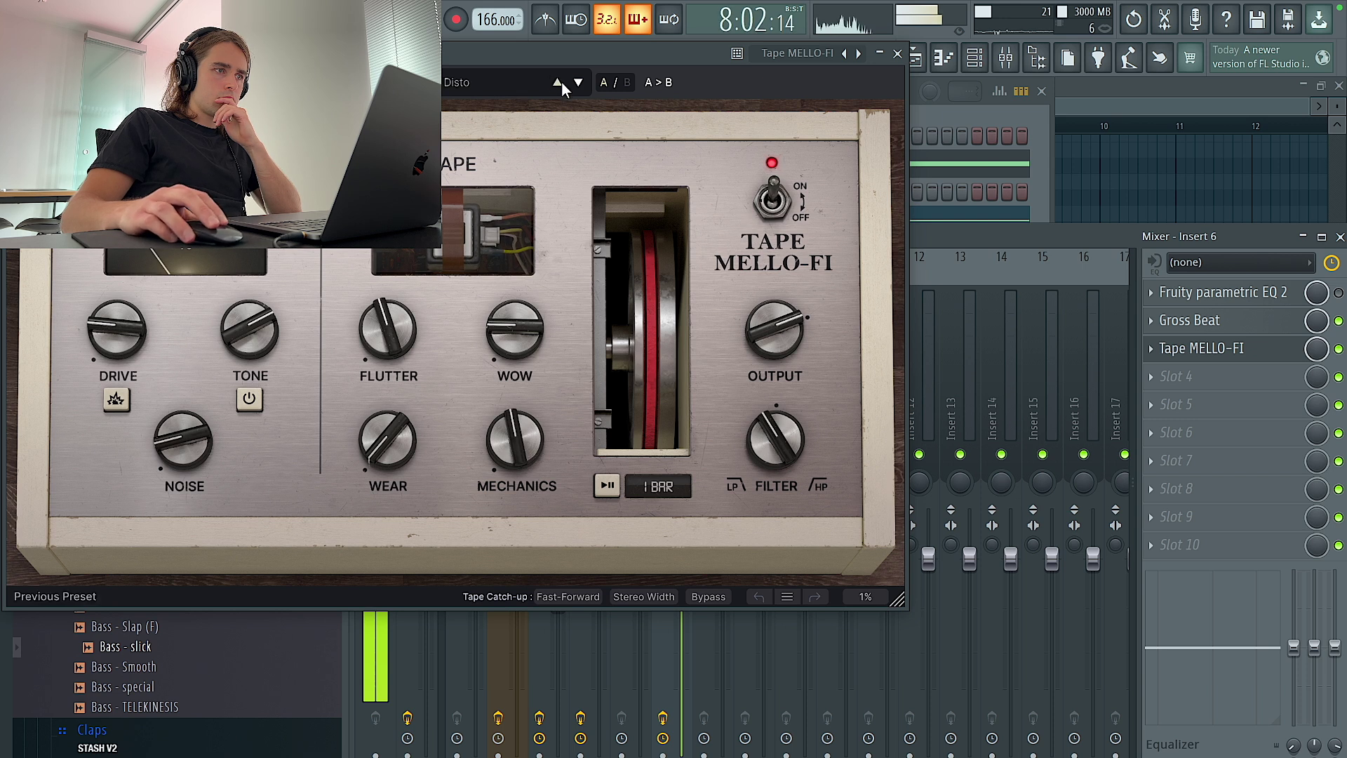
left_click(561, 83)
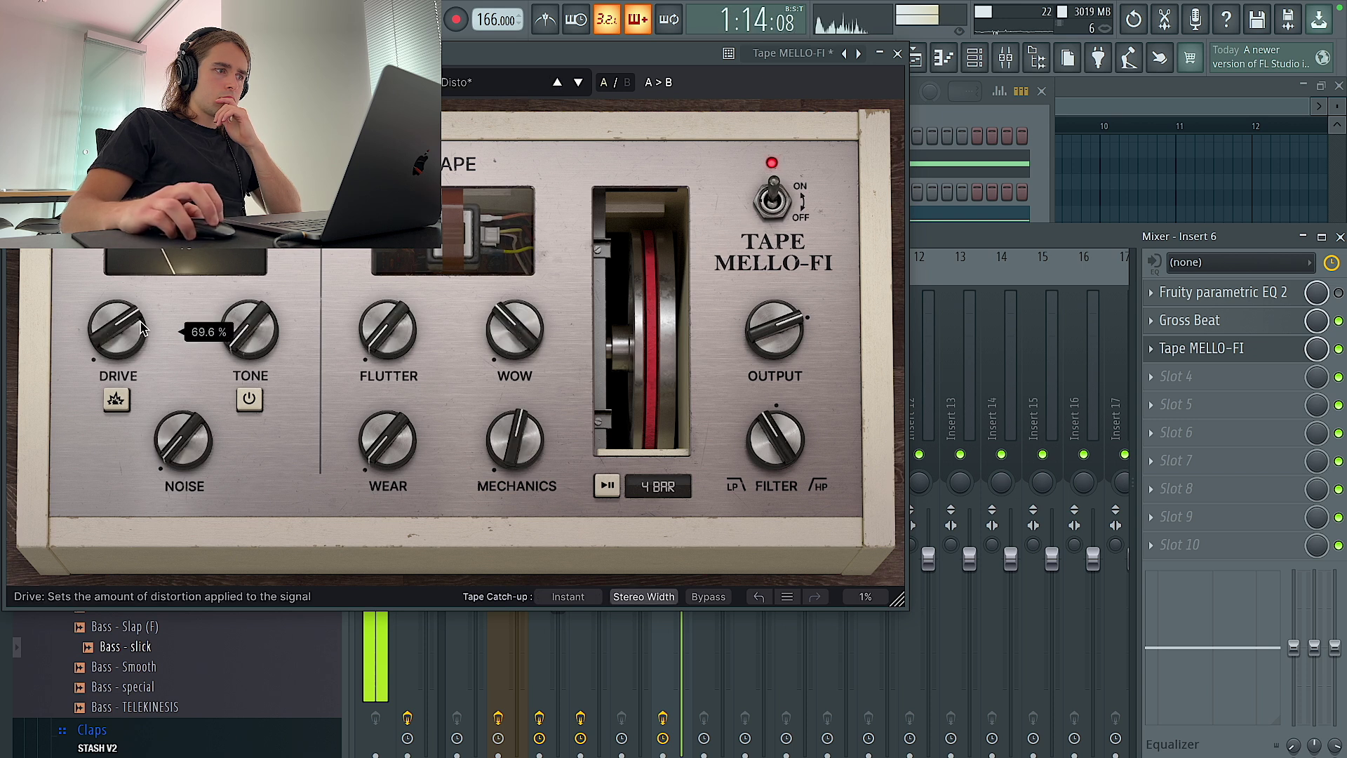
left_click(897, 53)
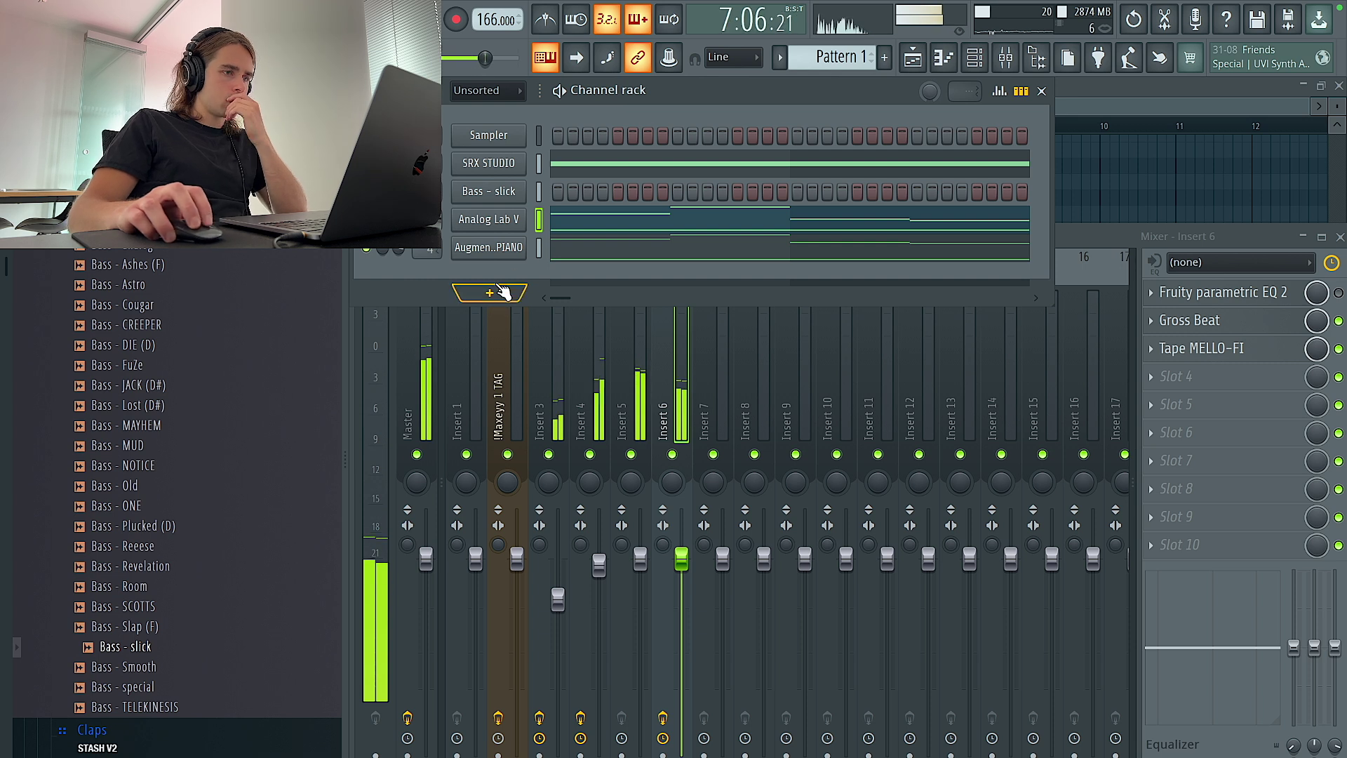
Split Pattern 1 by channel in the playlist, placing SRX STUDIO on Track 1 and Analog Lab V on Track 3.
left_click(917, 58)
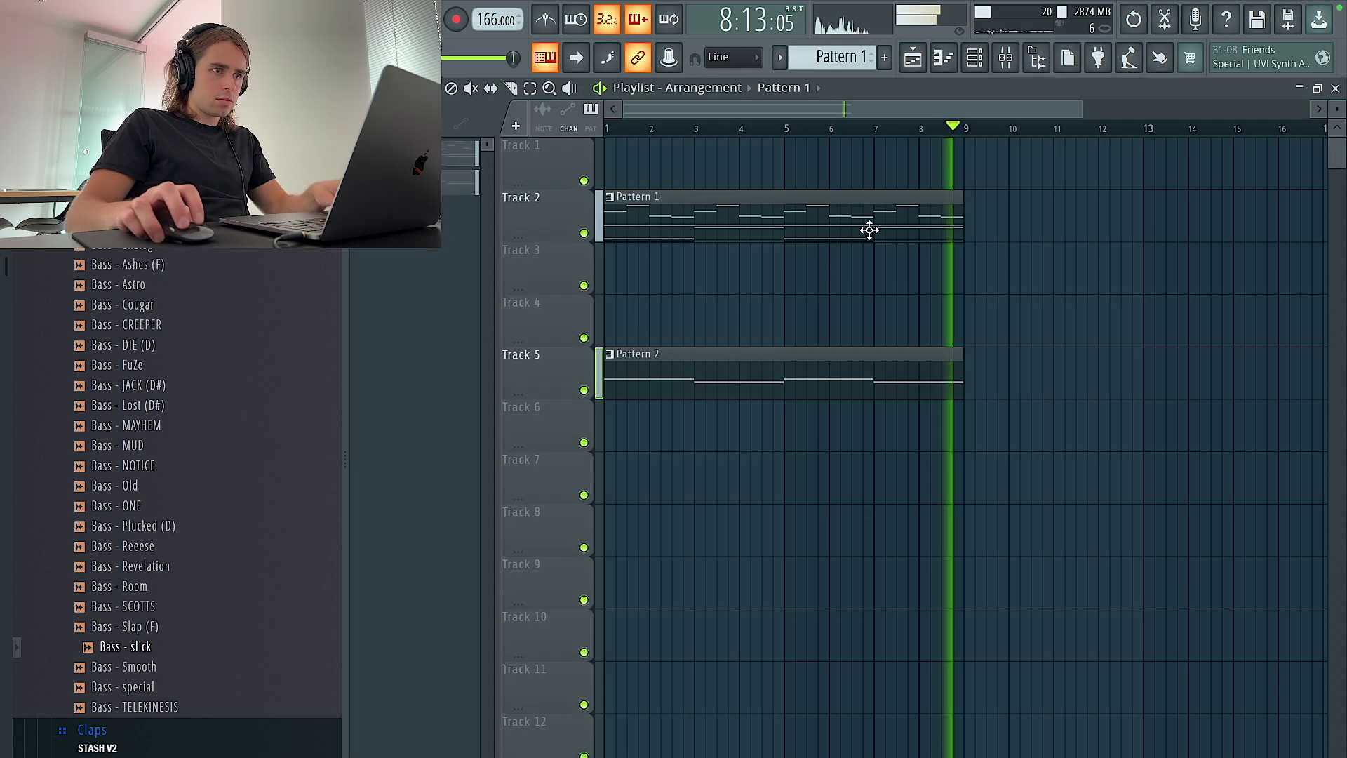
right_click(839, 57)
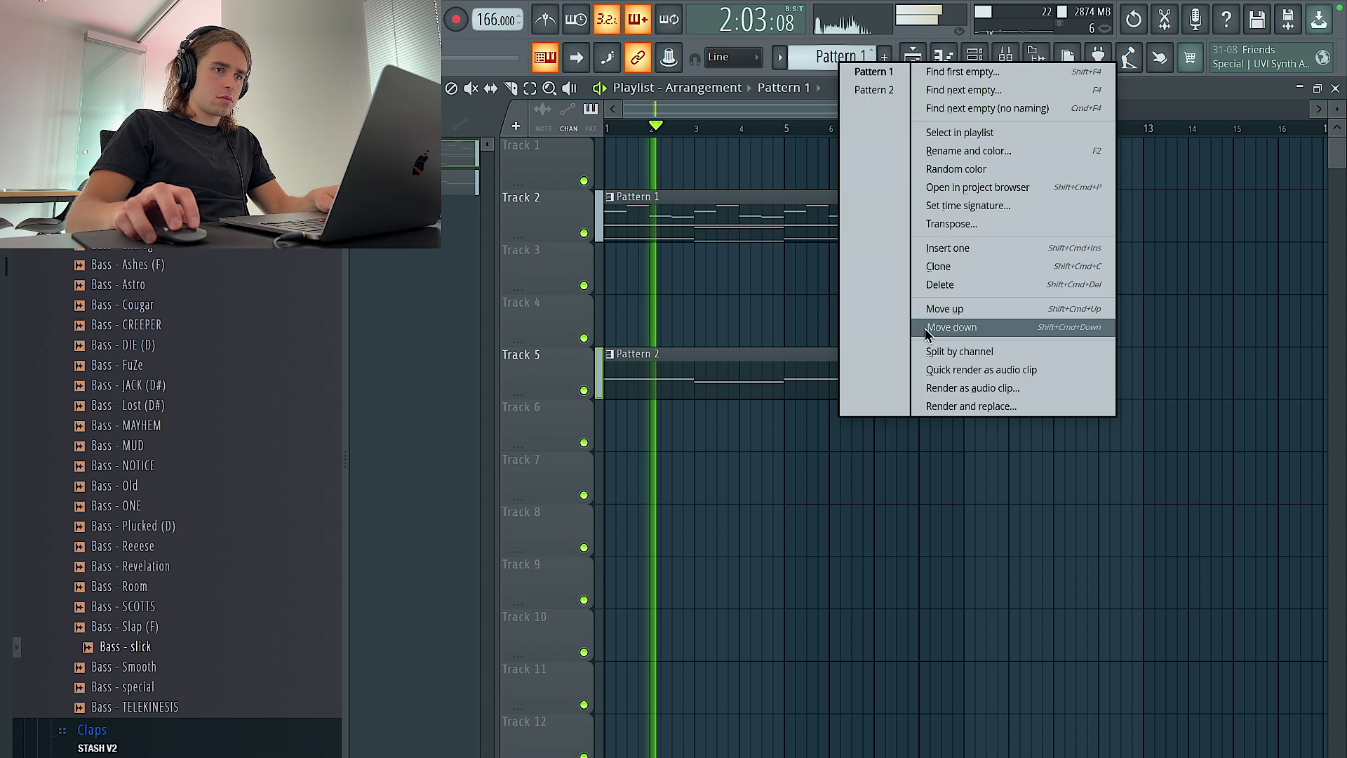
left_click(936, 351)
left_click_drag(727, 229, 724, 137)
left_click_drag(701, 214, 701, 250)
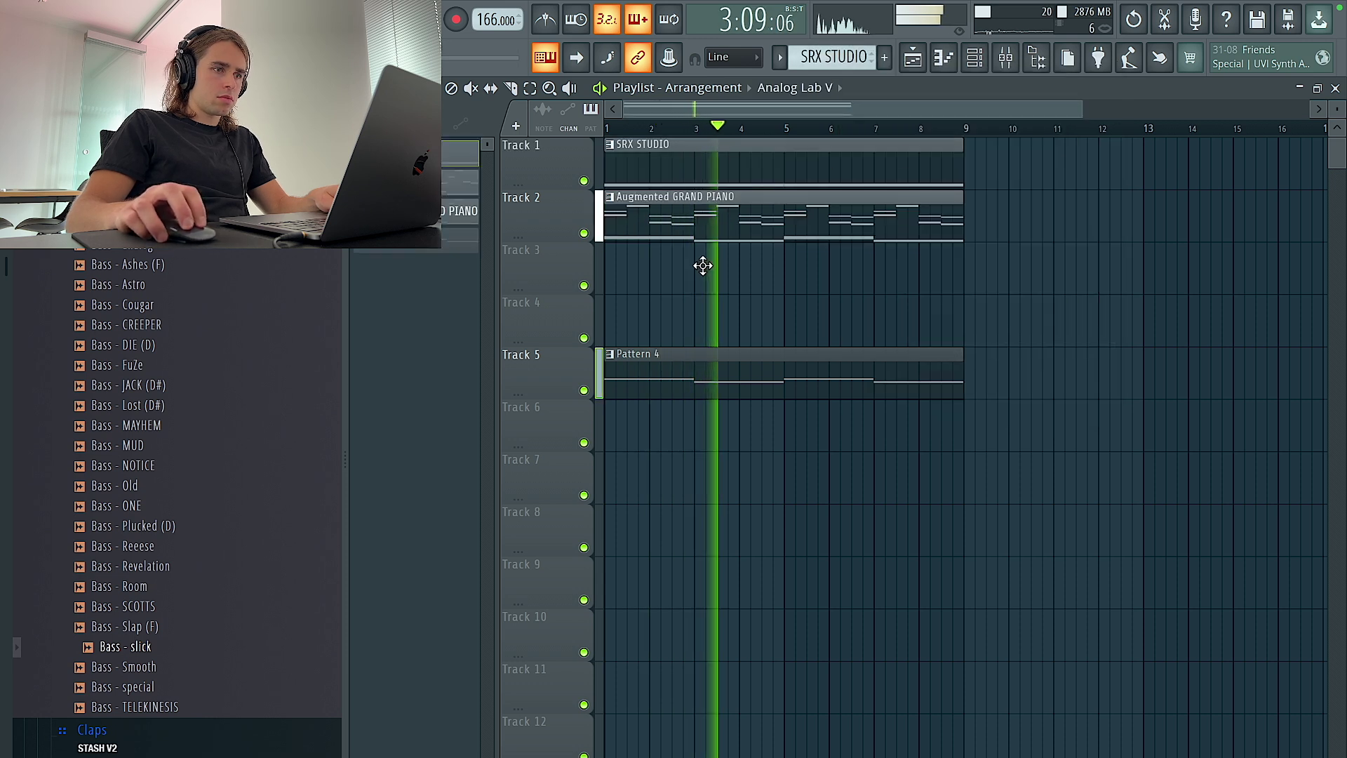
Duplicate the Augmented GRAND PIANO clip on Track 2 so the copy starts at bar 9.
left_click(872, 216)
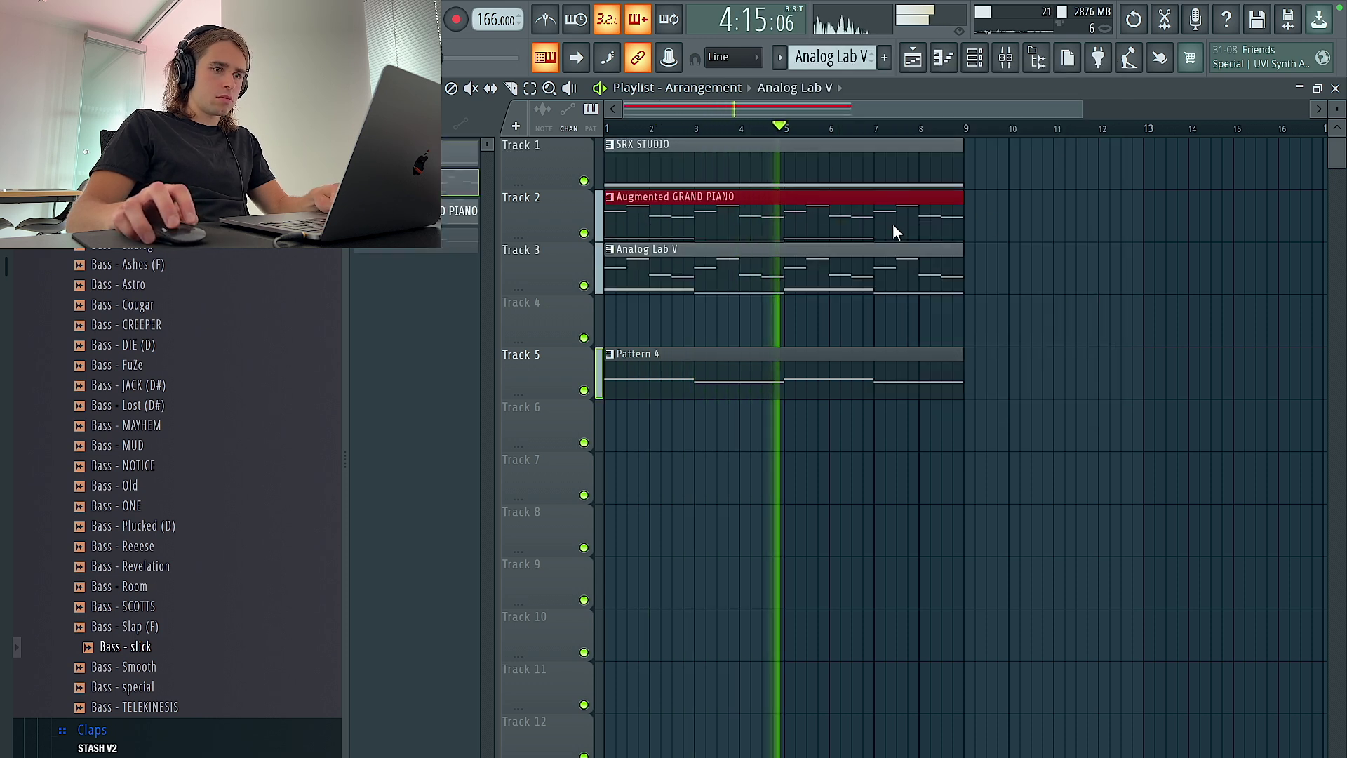
key("ctrl+b")
scroll(883, 247, "down", 3)
Place a Pattern 6 clip on Track 6 spanning bars 9 to 17 and select that range for looping.
left_click_drag(840, 57, 841, 36)
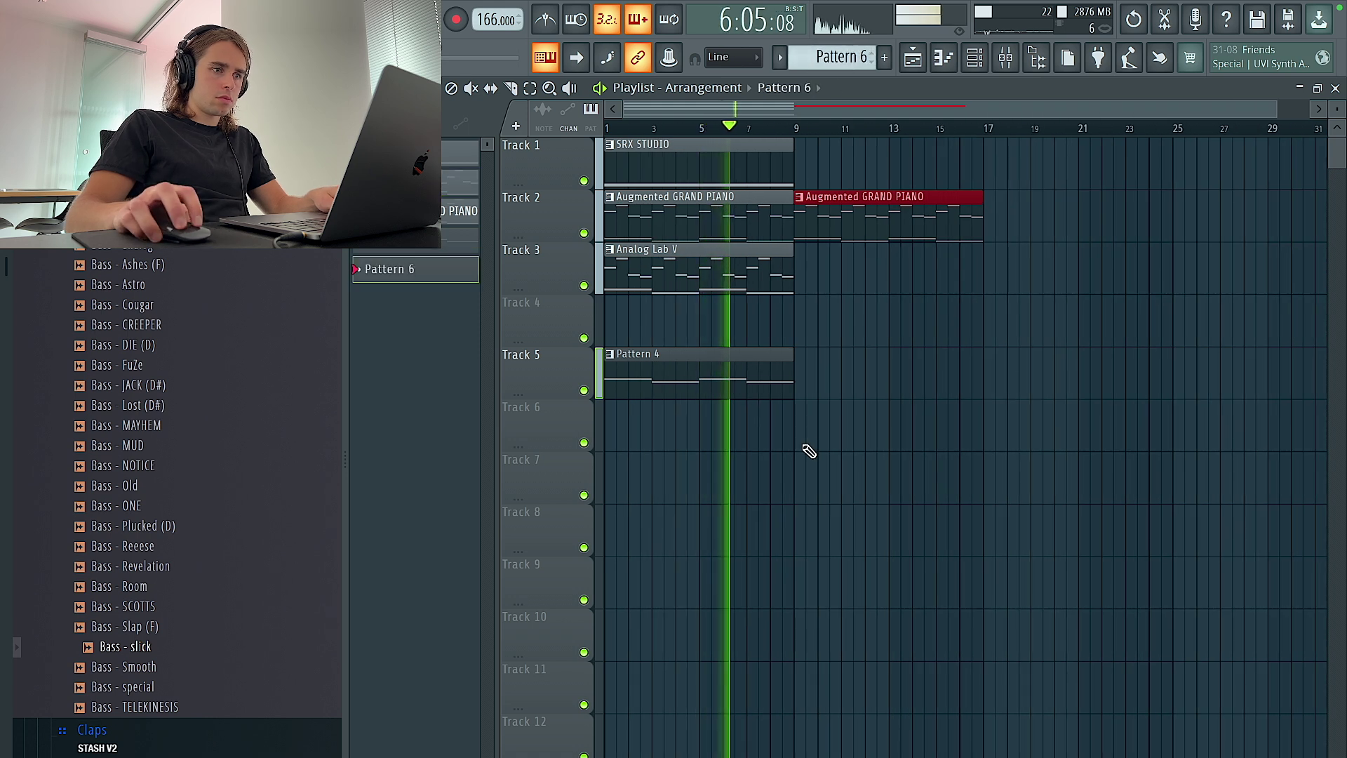
left_click(806, 435)
left_click_drag(815, 434, 980, 436)
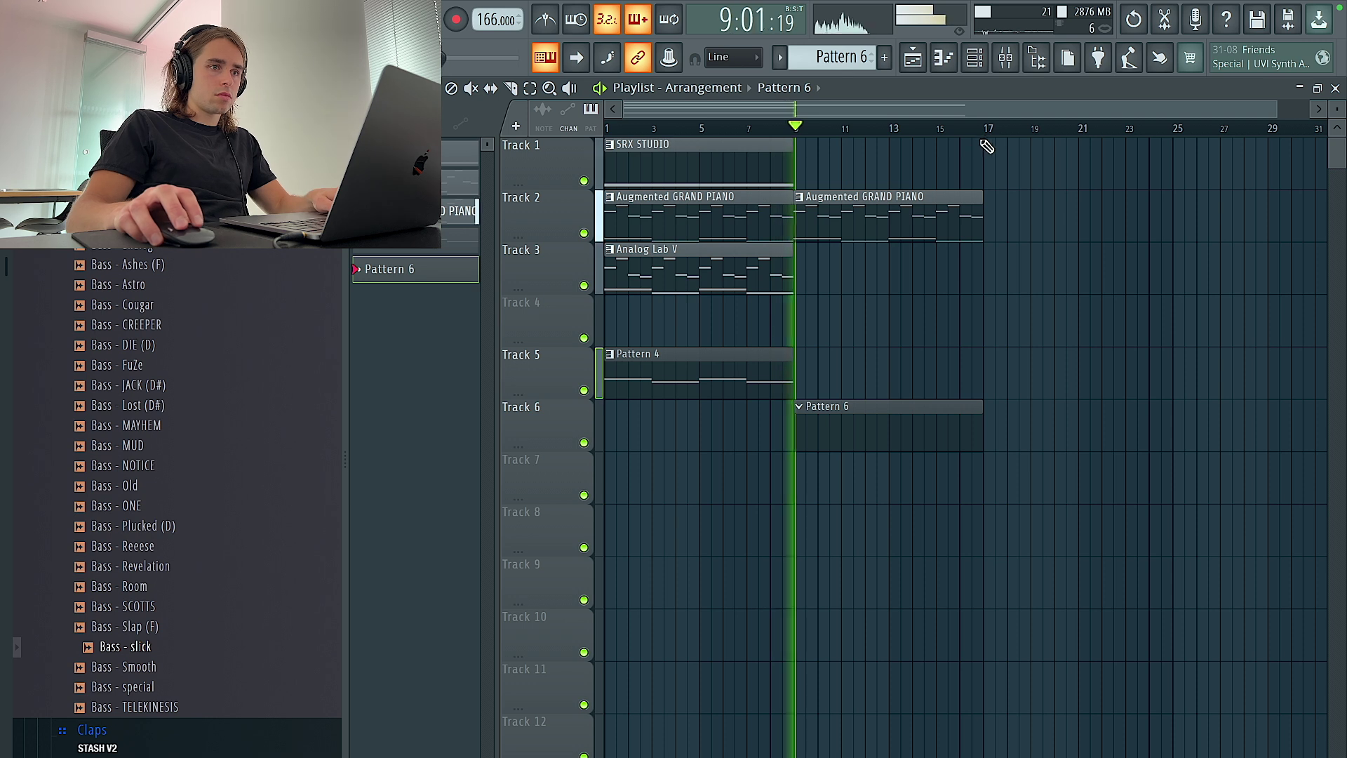
left_click_drag(983, 128, 796, 127)
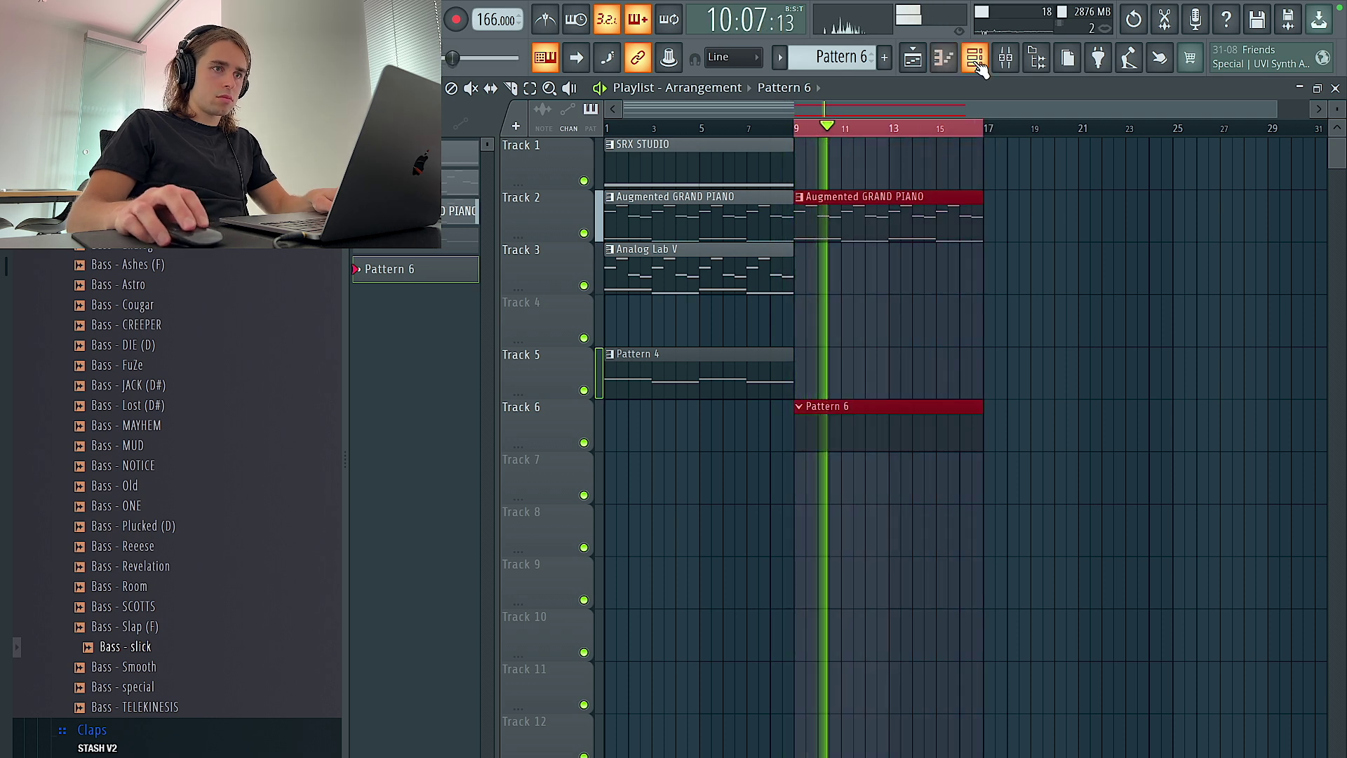
Audition the STASH V2 claps and add Clap - Siege as a new channel in the channel rack.
key("F6")
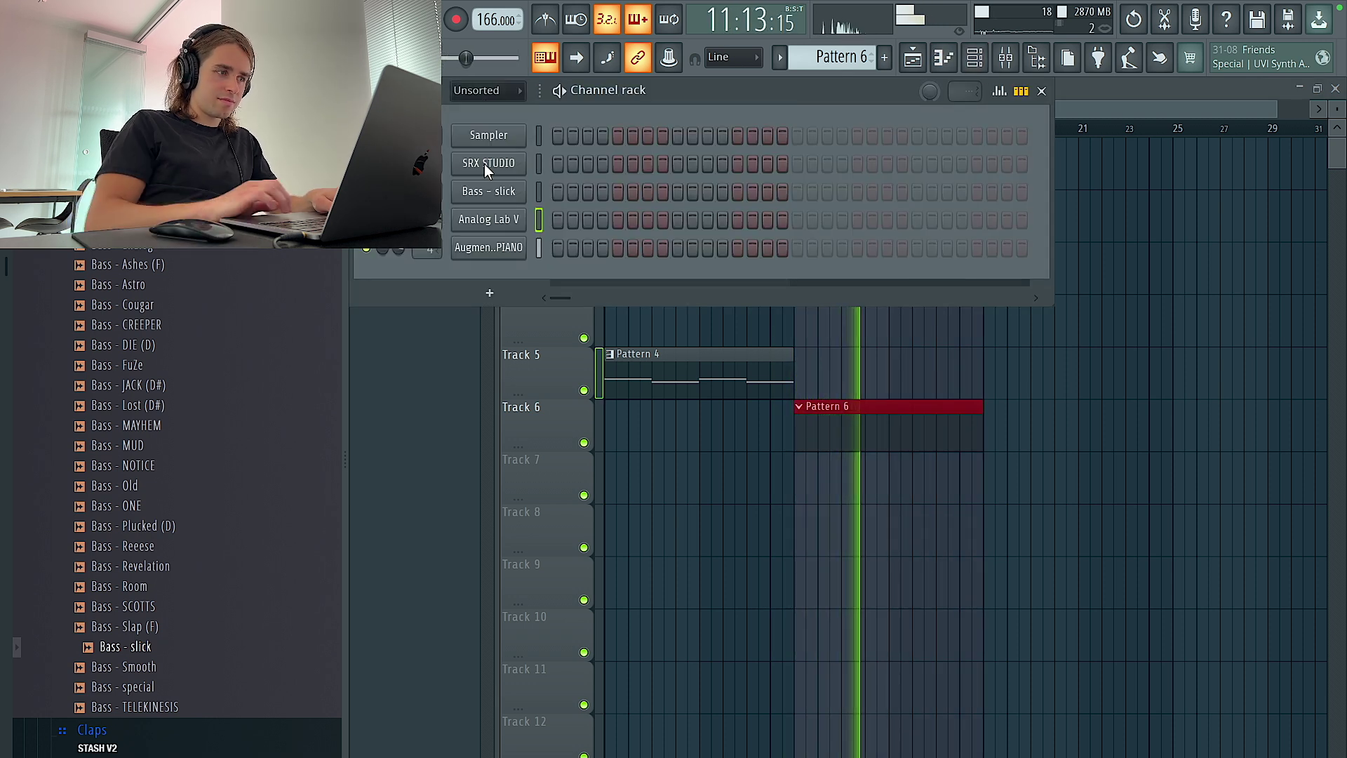
scroll(210, 445, "down", 8)
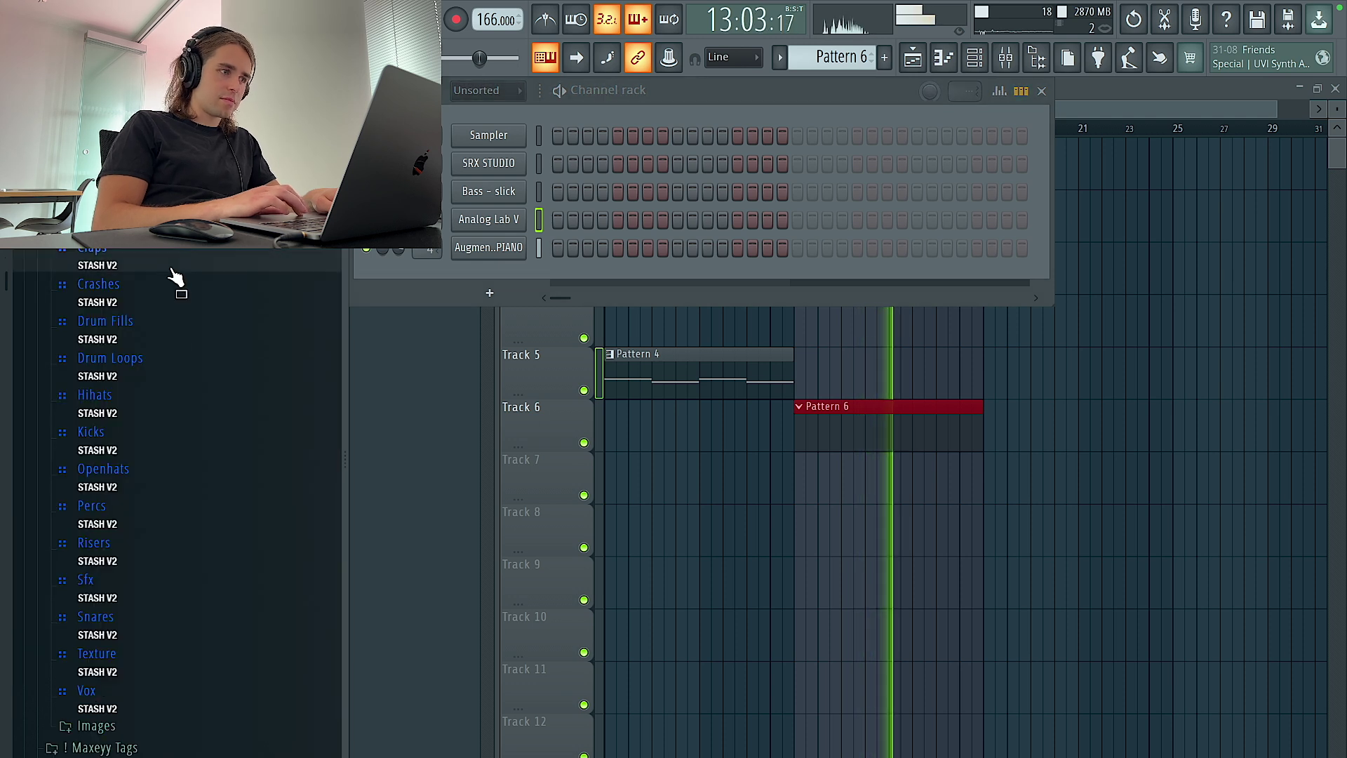
left_click(171, 266)
left_click(196, 524)
left_click(192, 504)
left_click(197, 583)
left_click(199, 624)
left_click(203, 664)
left_click(205, 704)
left_click(205, 683)
left_click(204, 664)
left_click_drag(204, 663, 475, 278)
Place Clap - Siege hits on steps 9 and 25, convert them to piano roll notes, and repeat the two-bar pattern up to bar 9.
left_click(678, 275)
left_click(916, 276)
right_click(512, 271)
left_click(540, 272)
left_click_drag(571, 126, 424, 126)
key("ctrl+b")
key("ctrl+b")
key("ctrl+b")
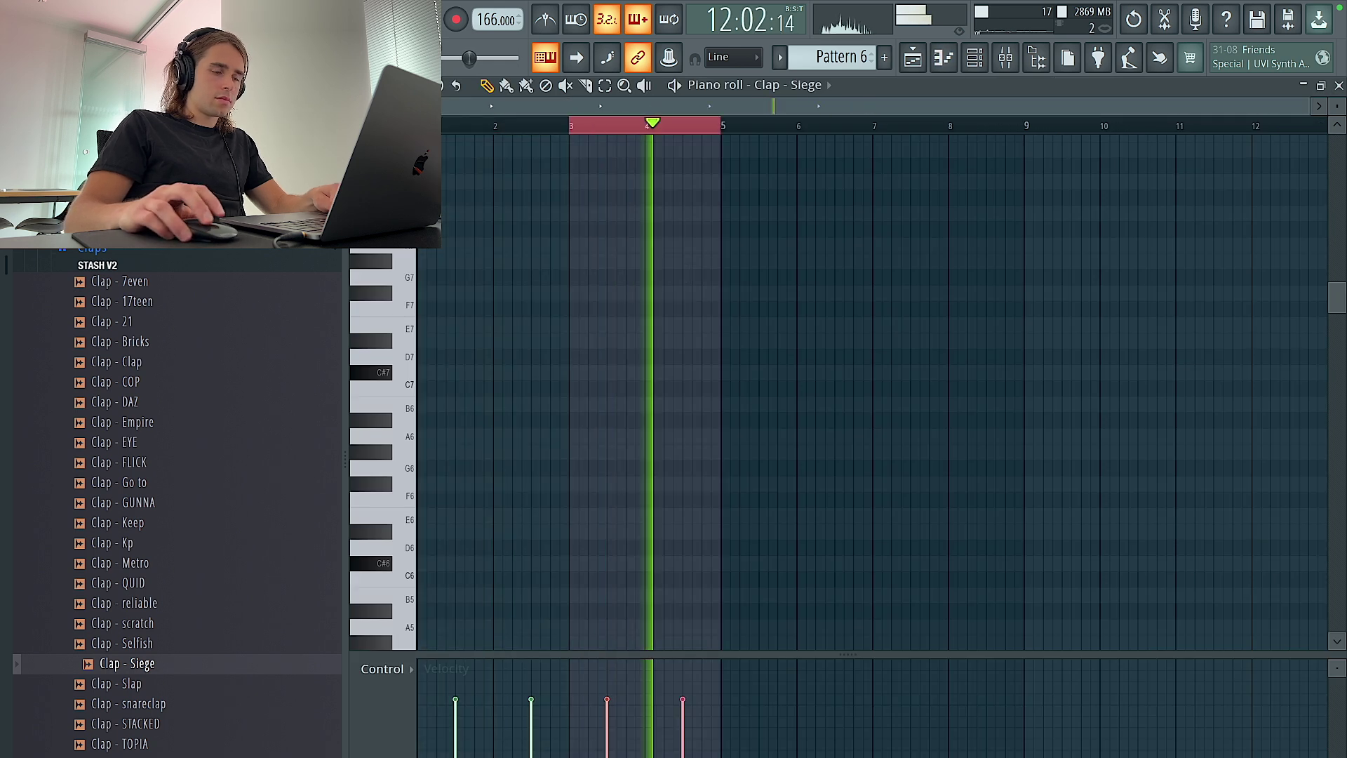
Set the typing keyboard's root note to C and its layout to Layout Piano.
right_click(552, 66)
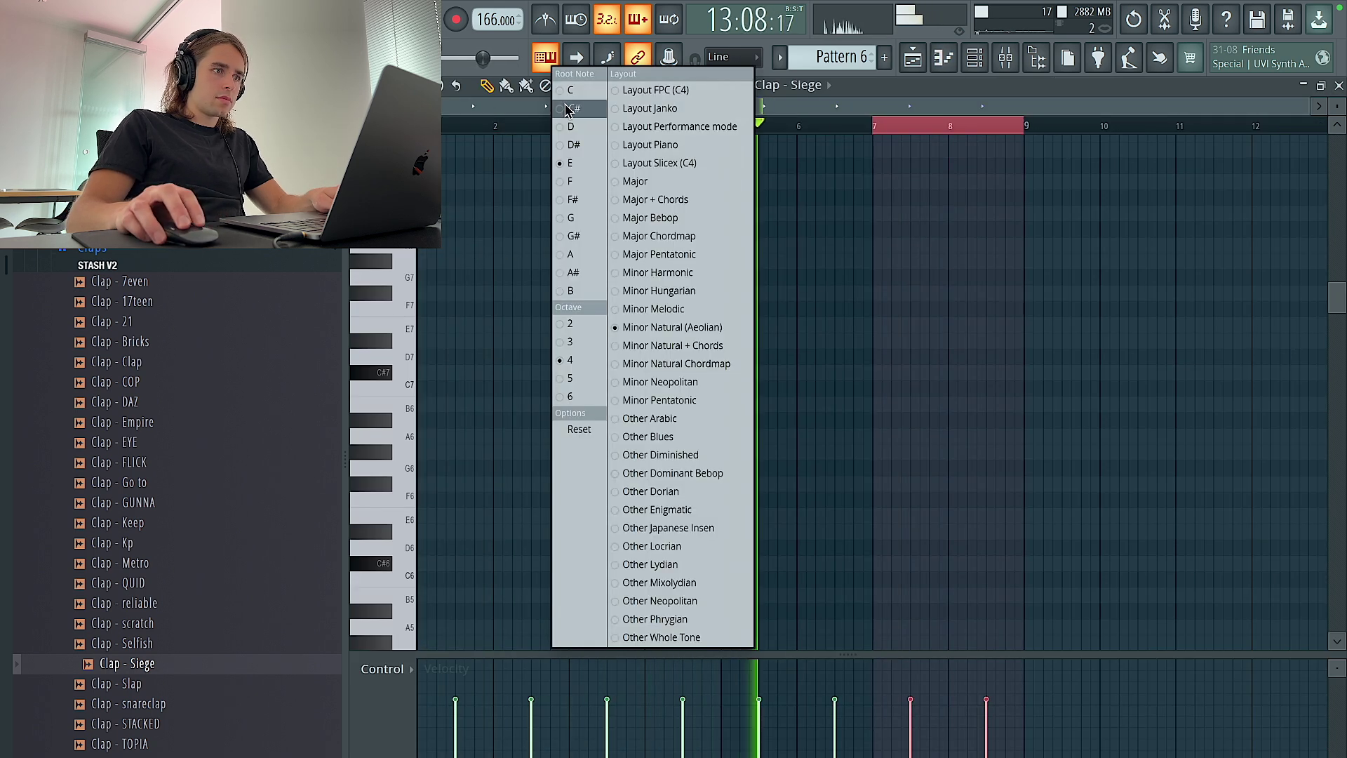
left_click(570, 90)
right_click(547, 58)
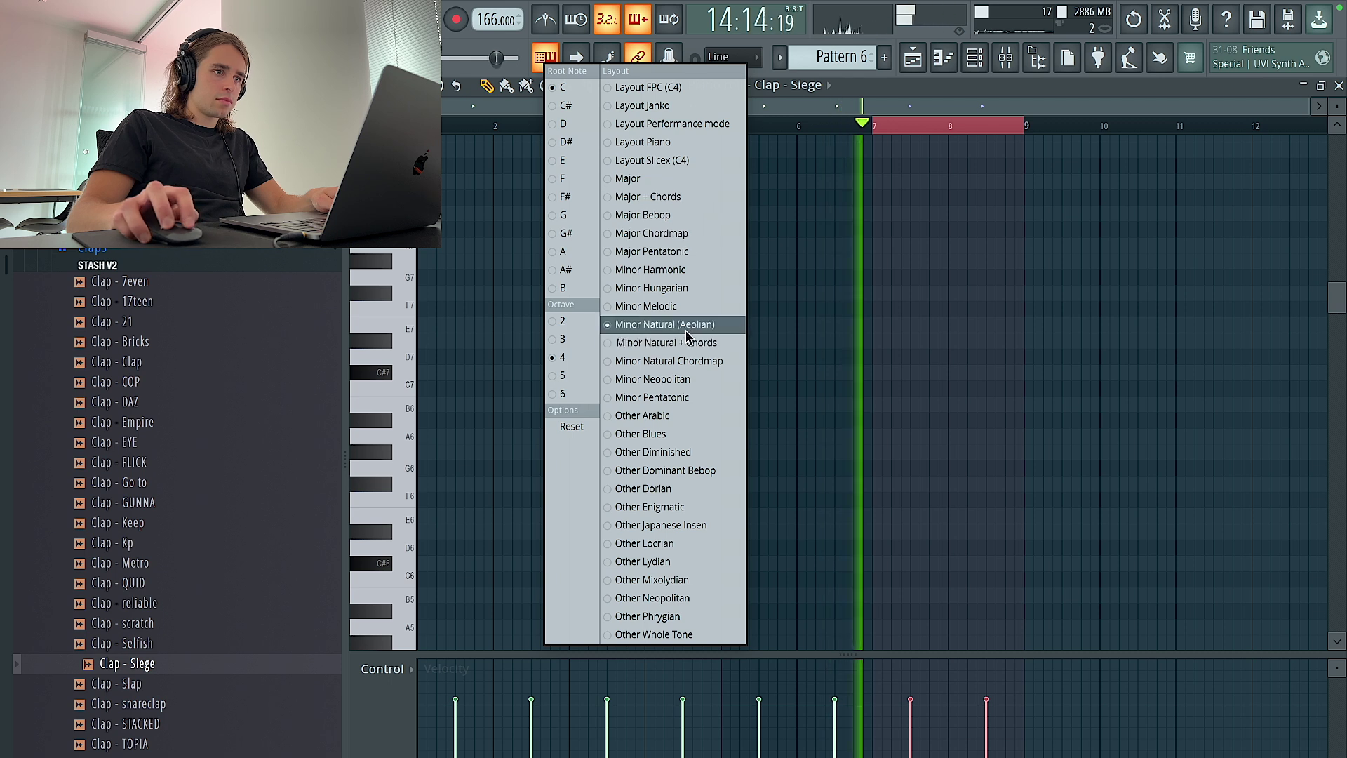
left_click(644, 142)
Add extra short C5 clap notes just before bar 5 and just before bar 9.
scroll(980, 444, "down", 5)
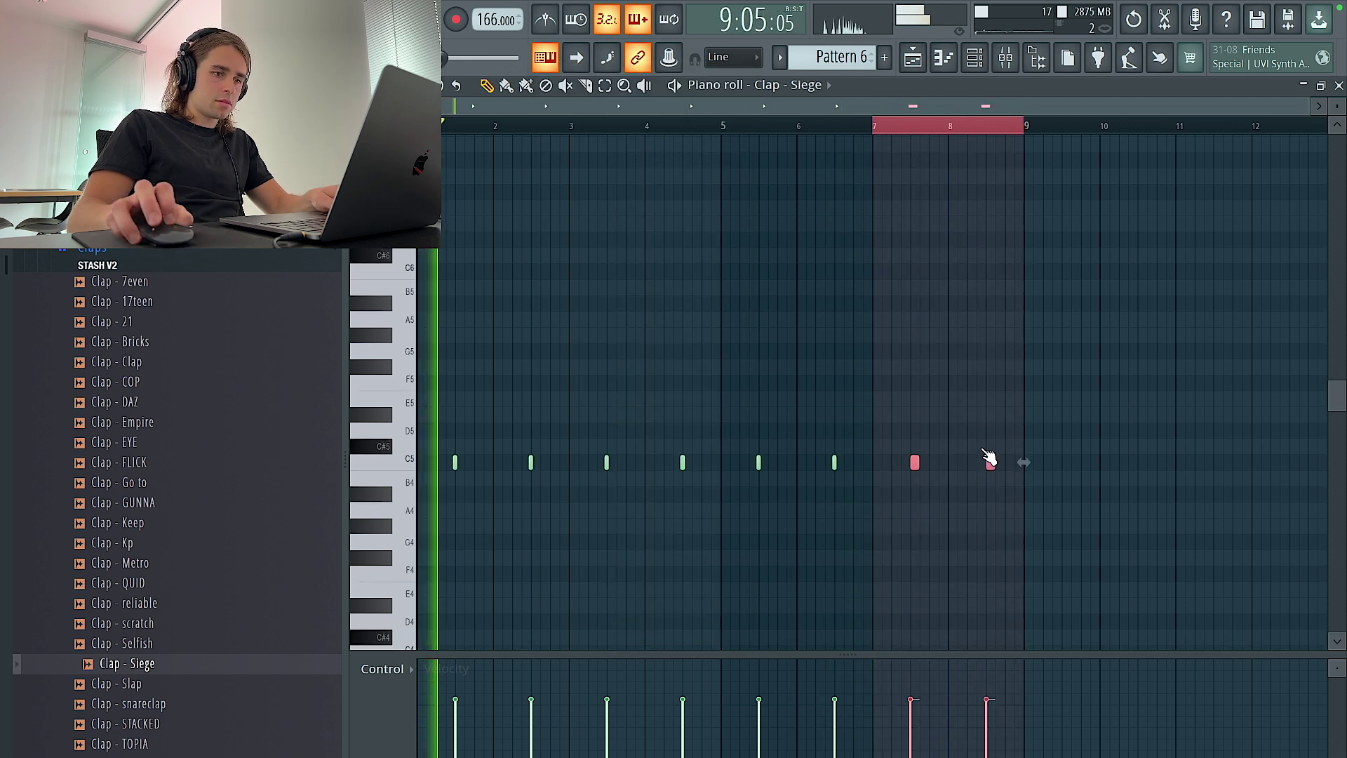
left_click(1020, 389)
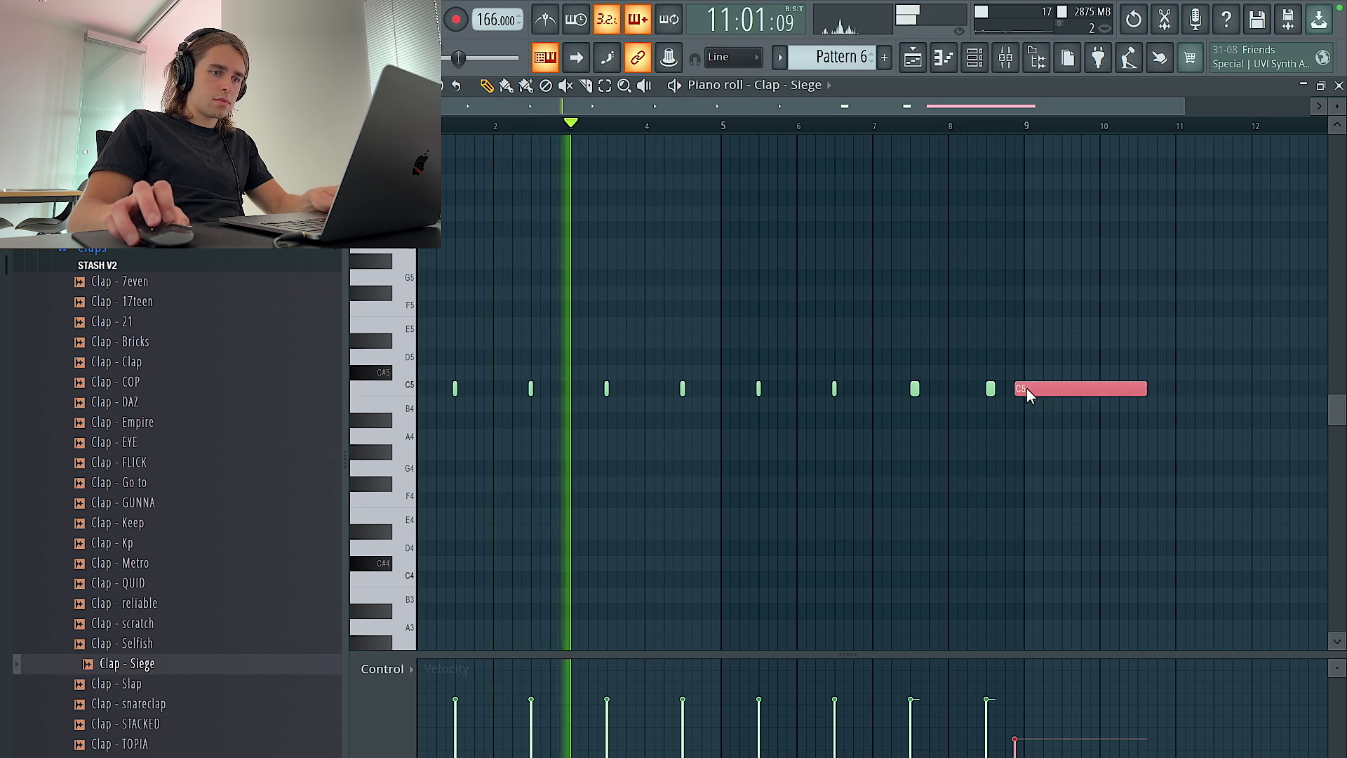
left_click(715, 389)
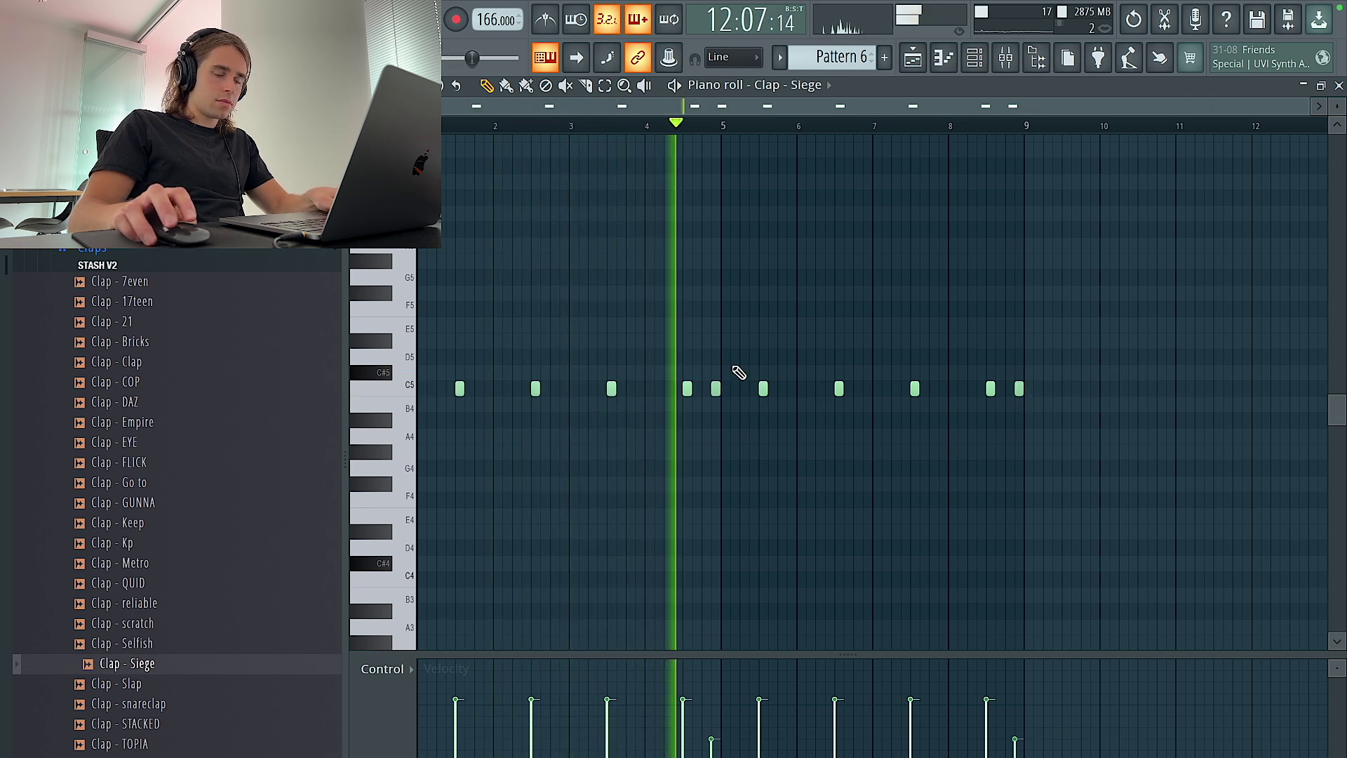
Raise the velocity of the two extra claps slightly, keeping them softer than the main claps.
key("ctrl+a")
key("ctrl+d")
key("ctrl+a")
left_click(717, 389, "ctrl")
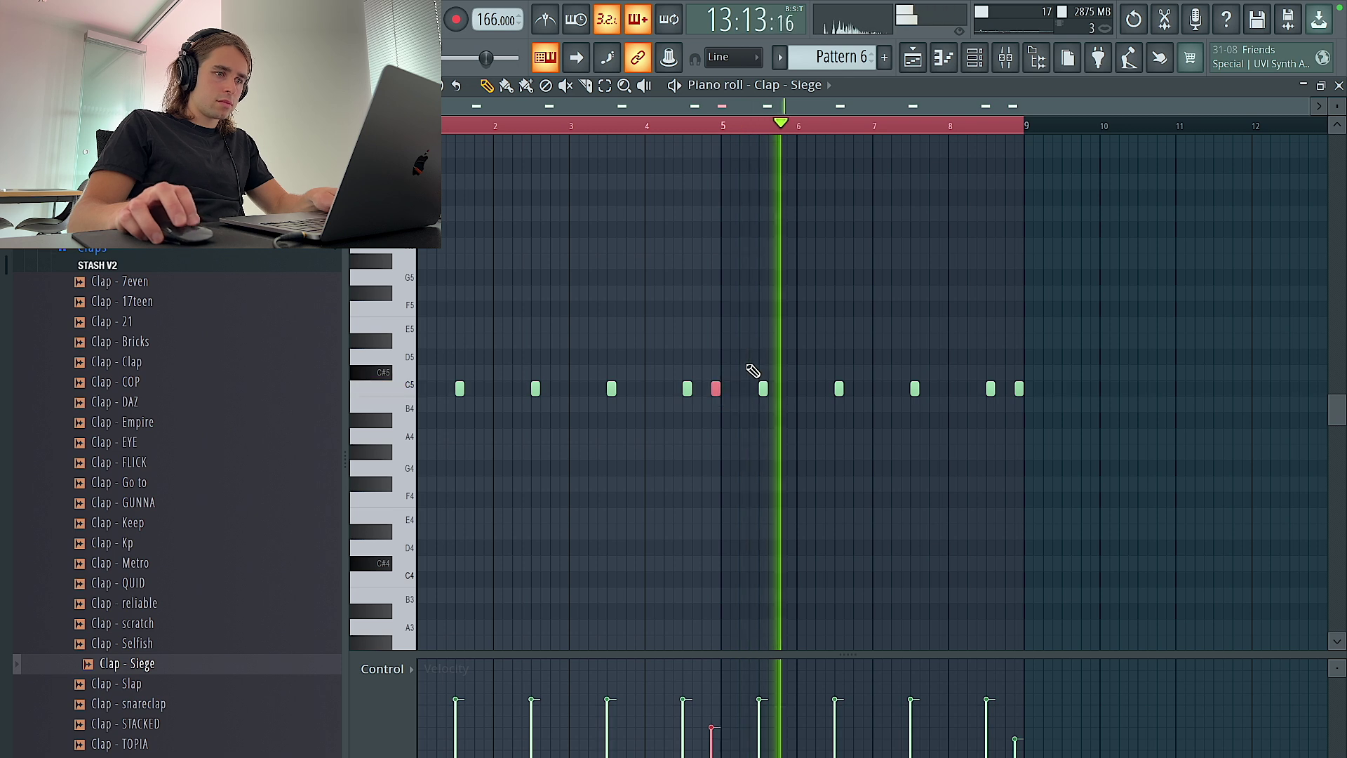
left_click(1018, 389)
key("ctrl+d")
left_click_drag(1034, 409, 1015, 383)
scroll(1015, 384, "down", 1)
key("ctrl+d")
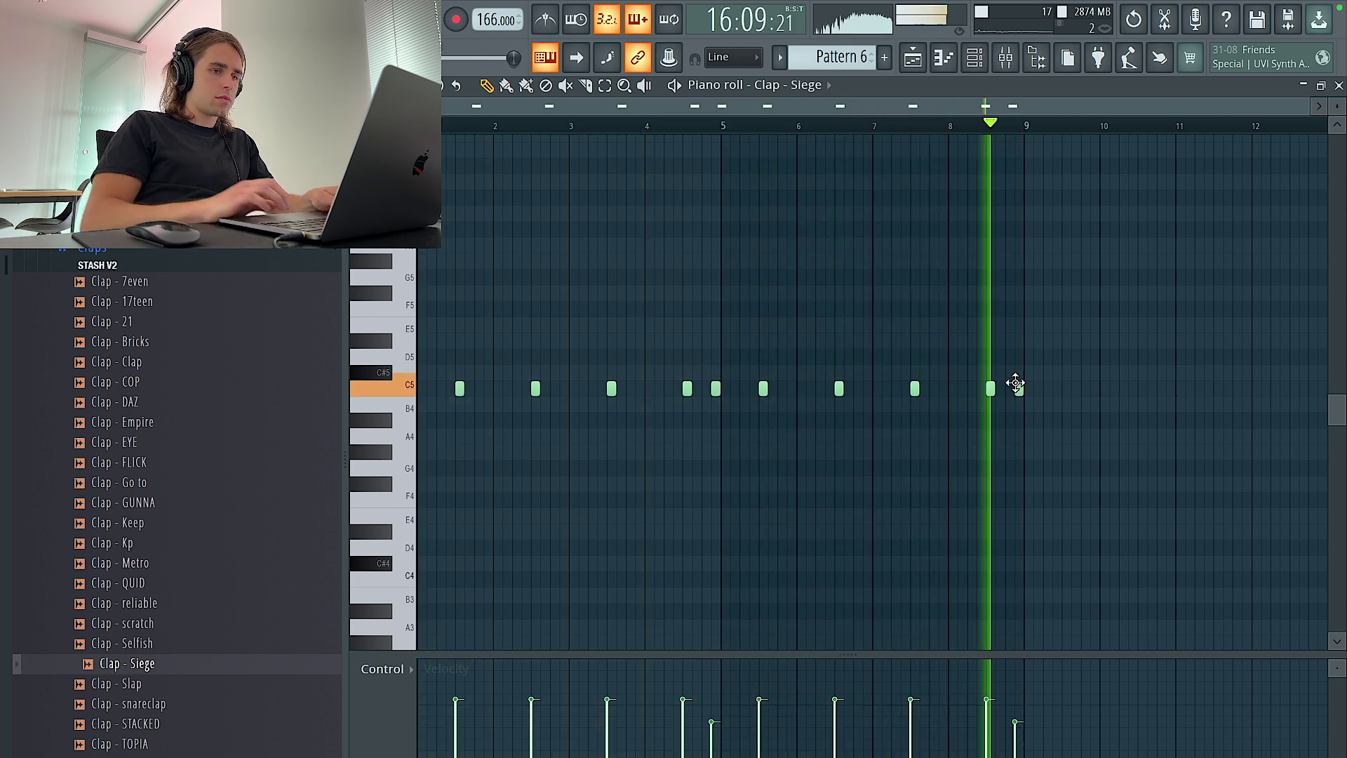
Audition the STASH V2 hihats and add Hihat - LAND as a new channel below Clap - Siege.
left_click(99, 264)
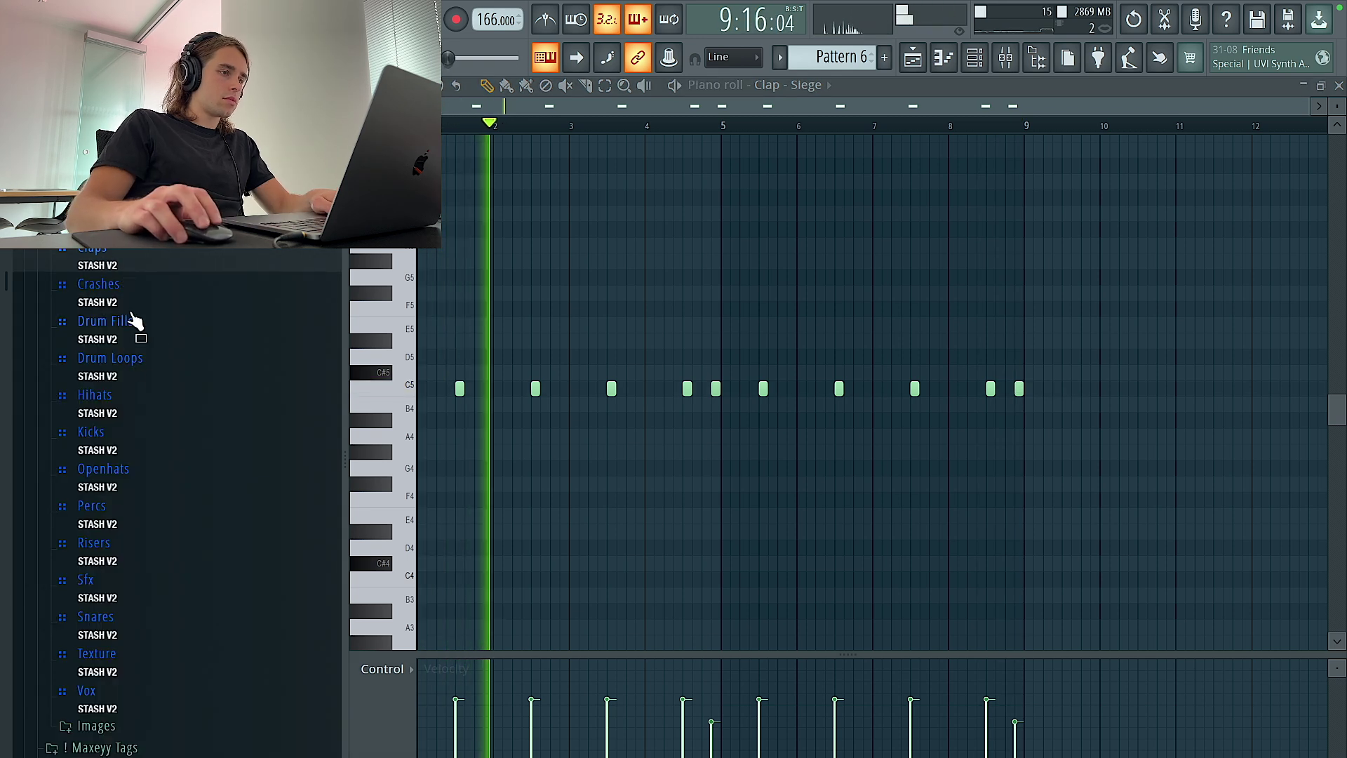
key("F6")
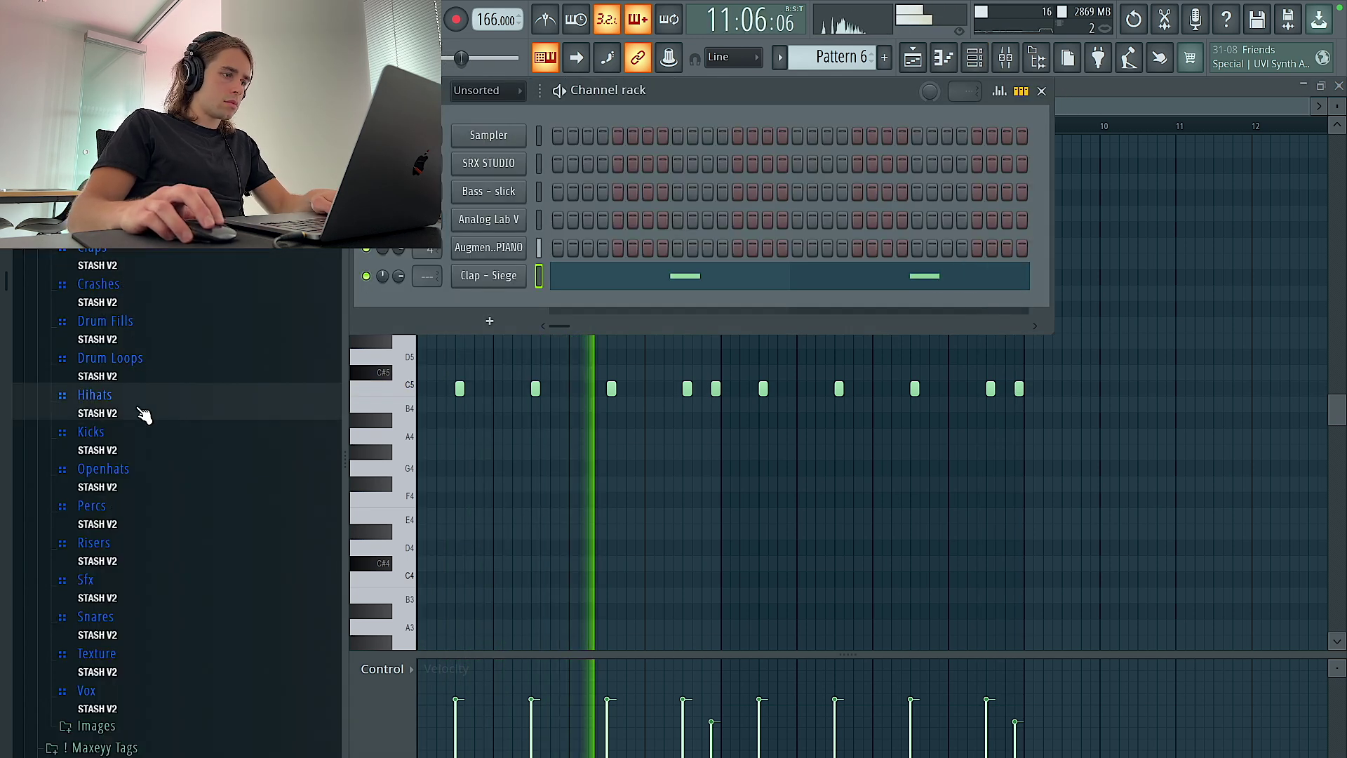
left_click(139, 408)
left_click(149, 488)
left_click(152, 511)
scroll(156, 518, "down", 3)
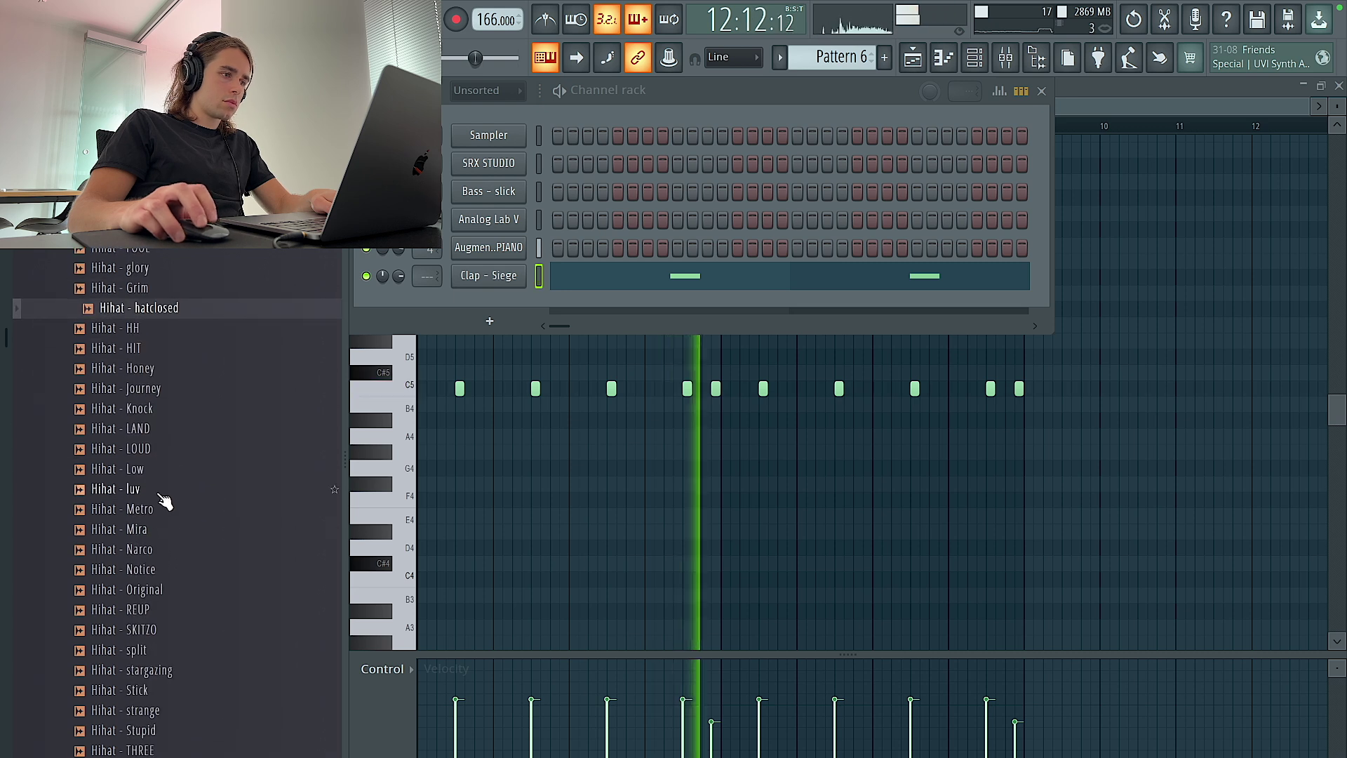
left_click(169, 432)
left_click_drag(172, 442, 505, 309)
Fill Hihat - LAND with a hit on every 4 steps and adjust its channel volume.
right_click(523, 300)
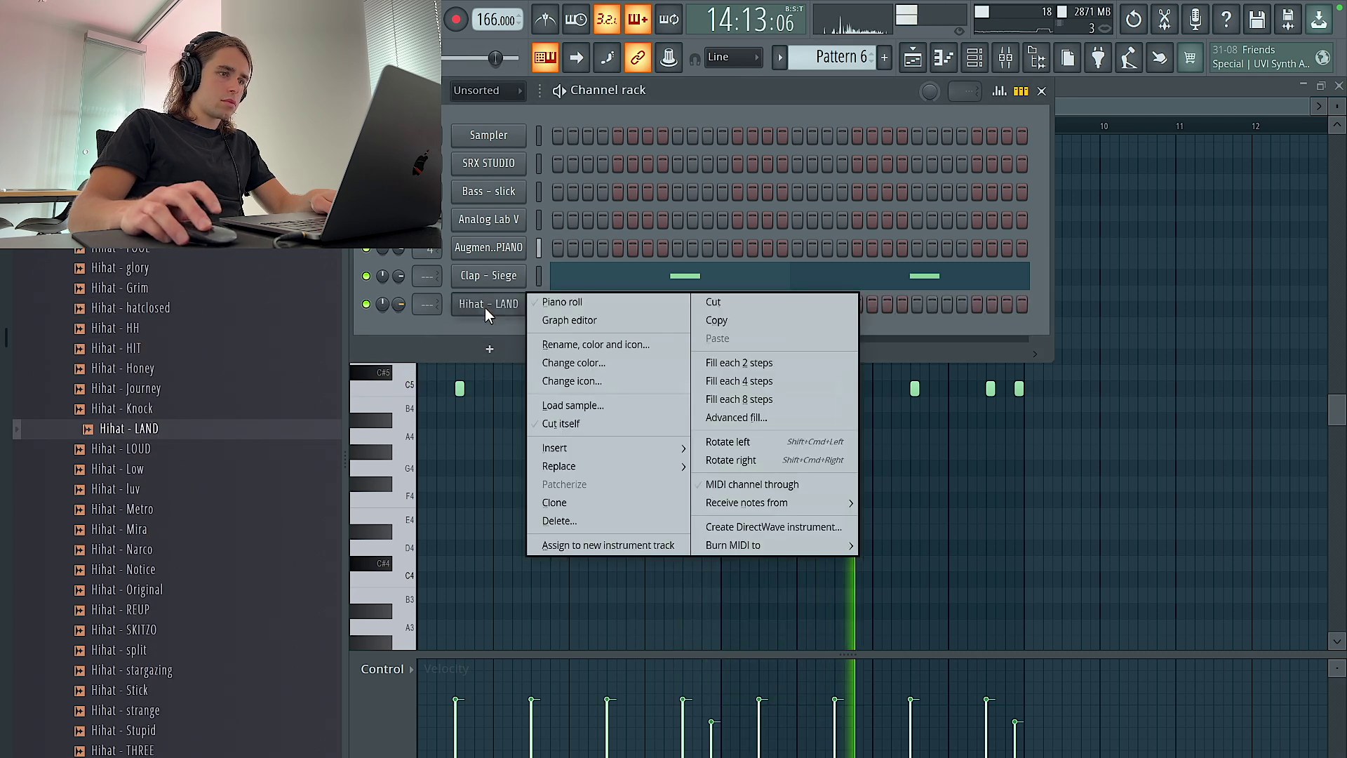
left_click(743, 386)
scroll(210, 372, "up", 5)
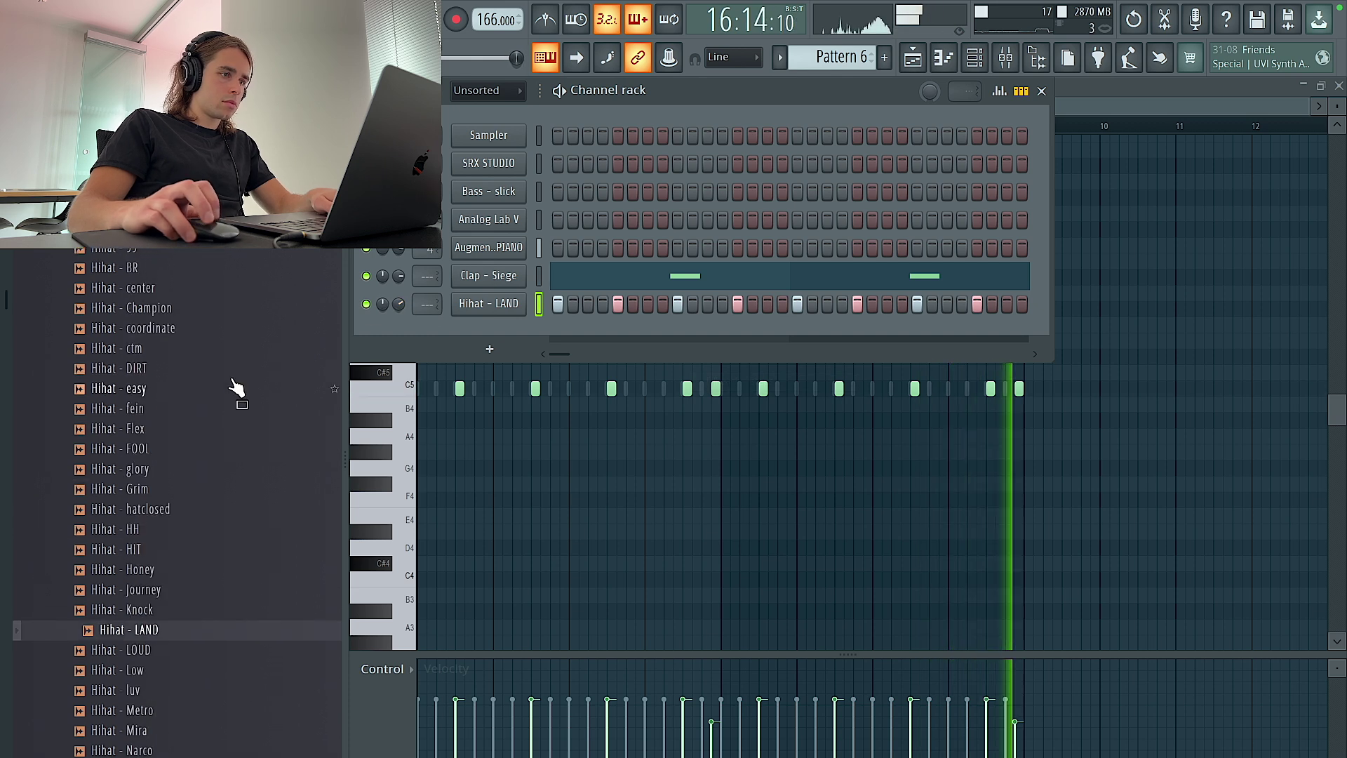
left_click_drag(382, 304, 399, 310)
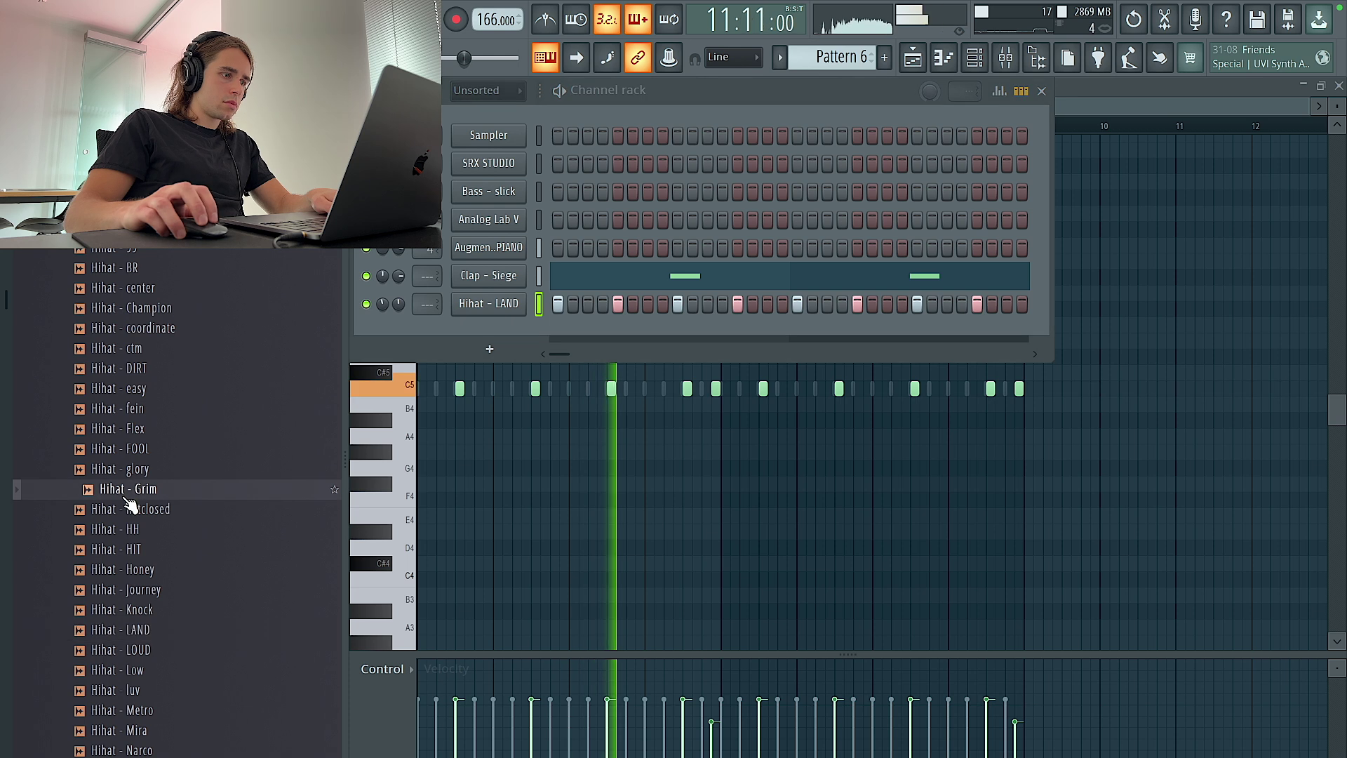
Add Hihat - SKITZO as a new channel and fill it with a hit on every 2 steps.
scroll(140, 491, "down", 5)
left_click_drag(151, 511, 466, 341)
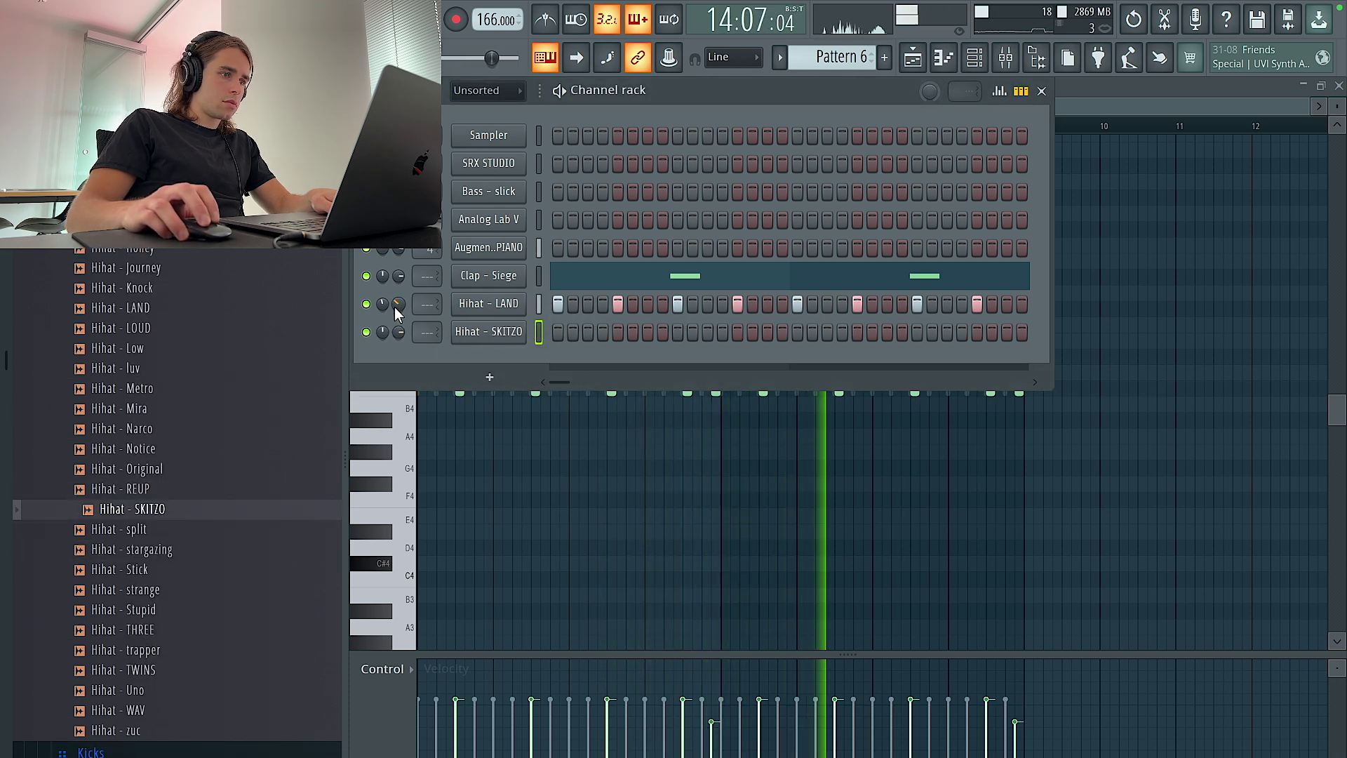
right_click(489, 333)
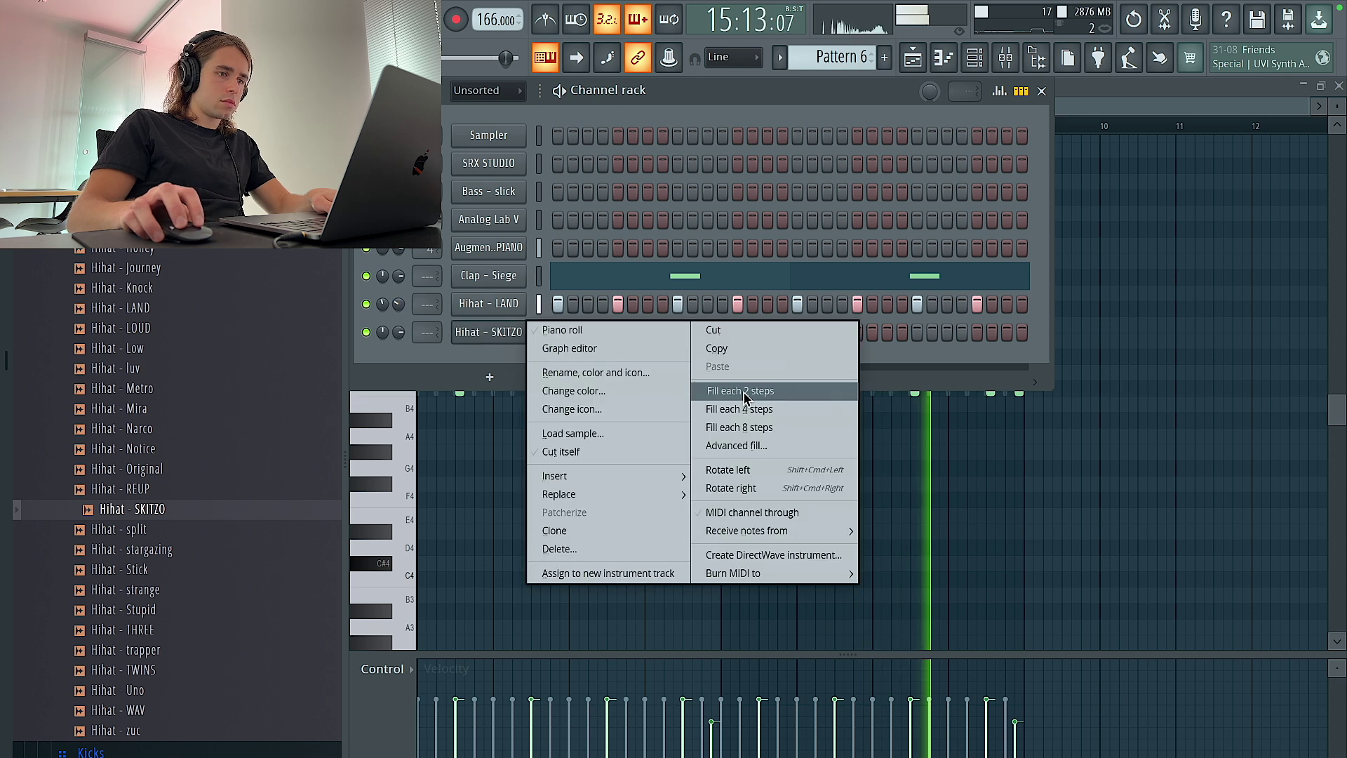
left_click(745, 397)
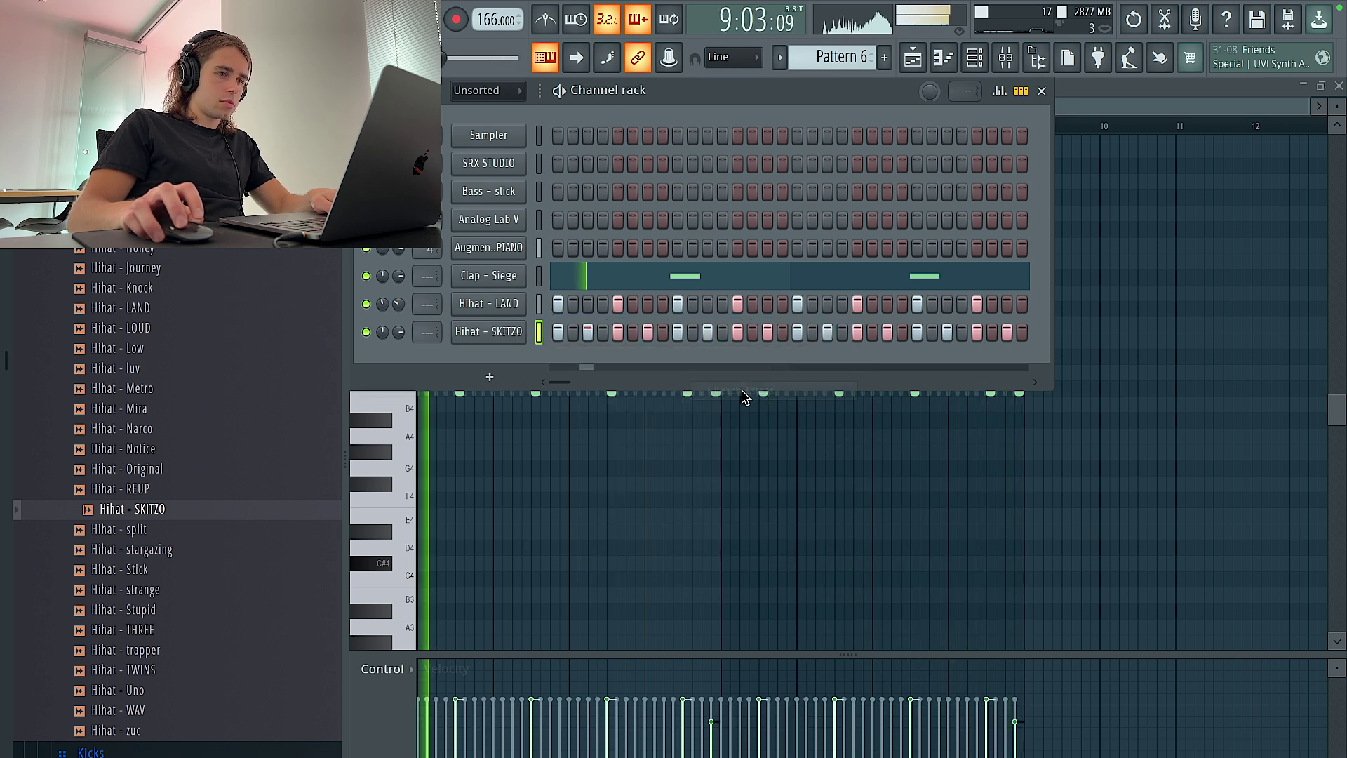
Swap the Hihat - SKITZO sample for Hihat - strange and slightly randomize the velocities of its notes with bipolar variation.
left_click(225, 592)
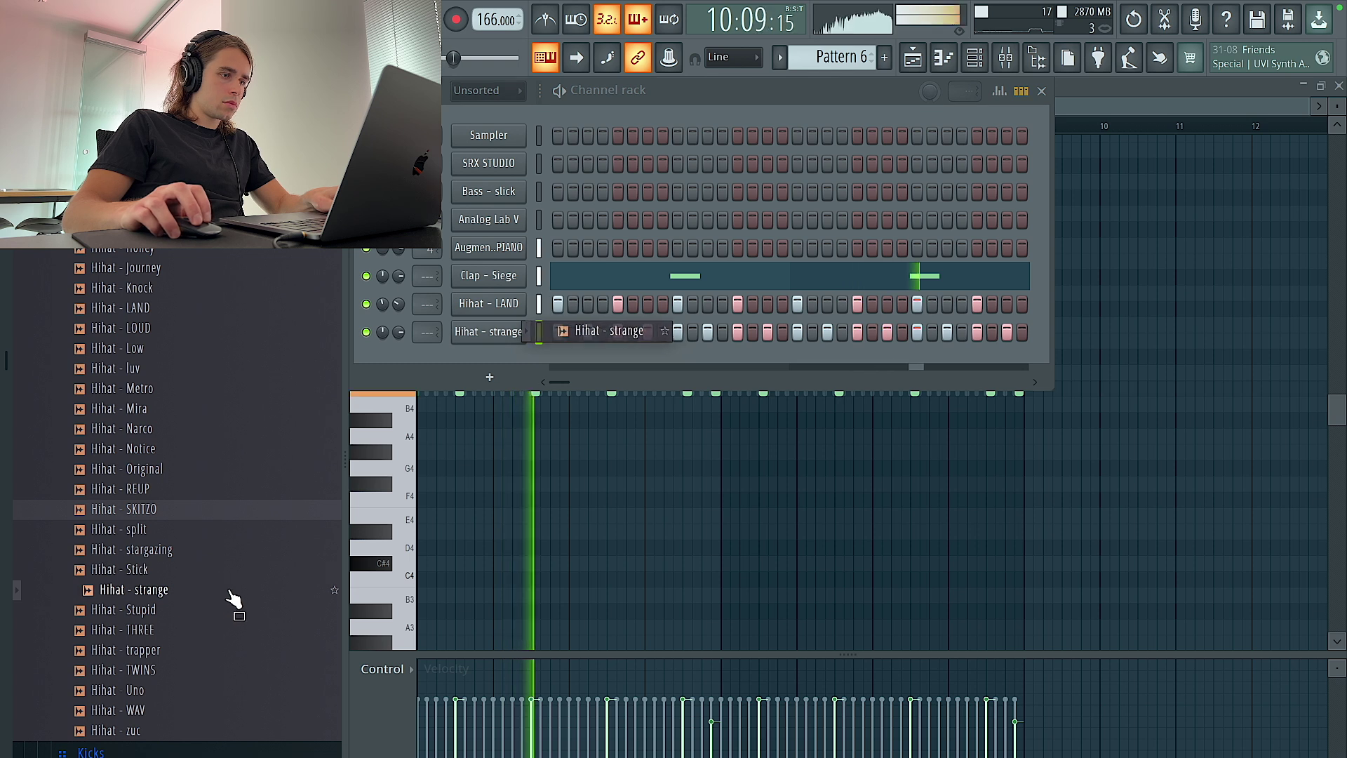
right_click(484, 331)
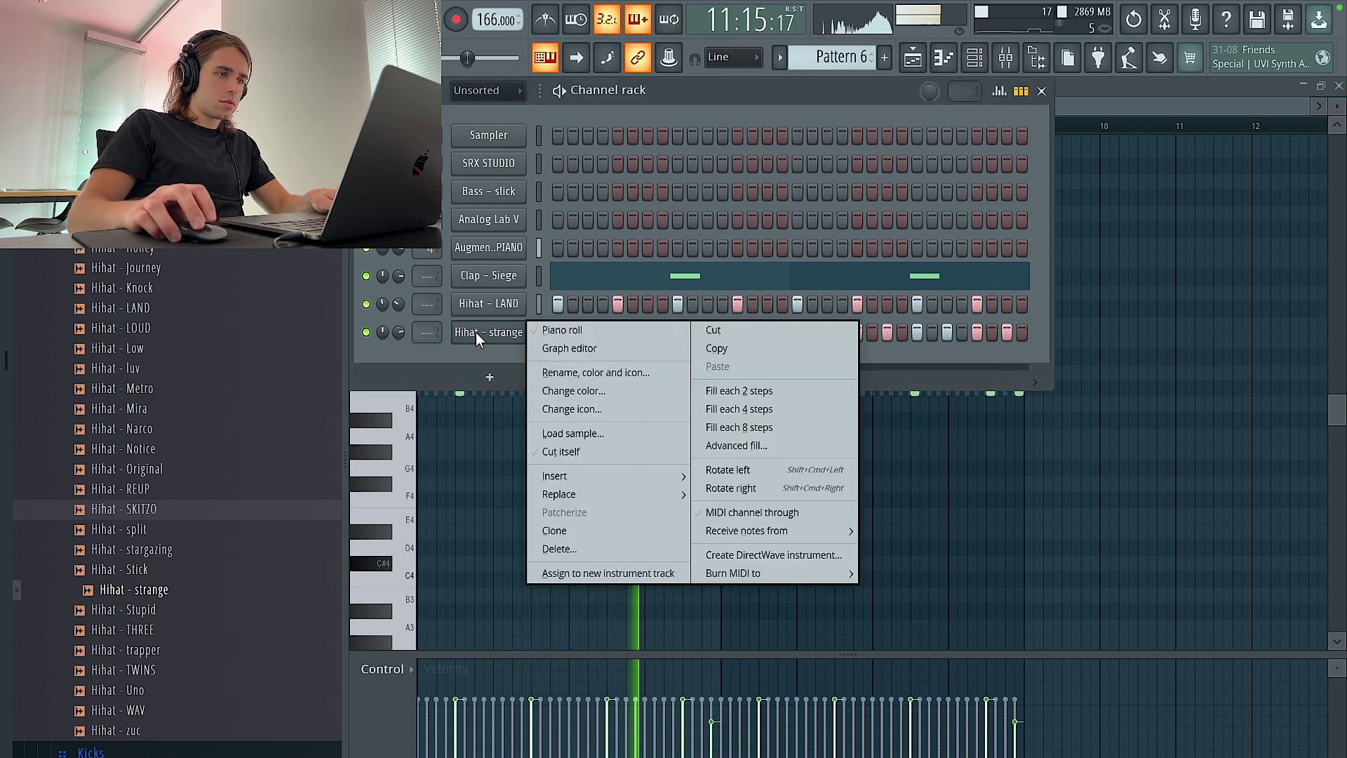
left_click(554, 332)
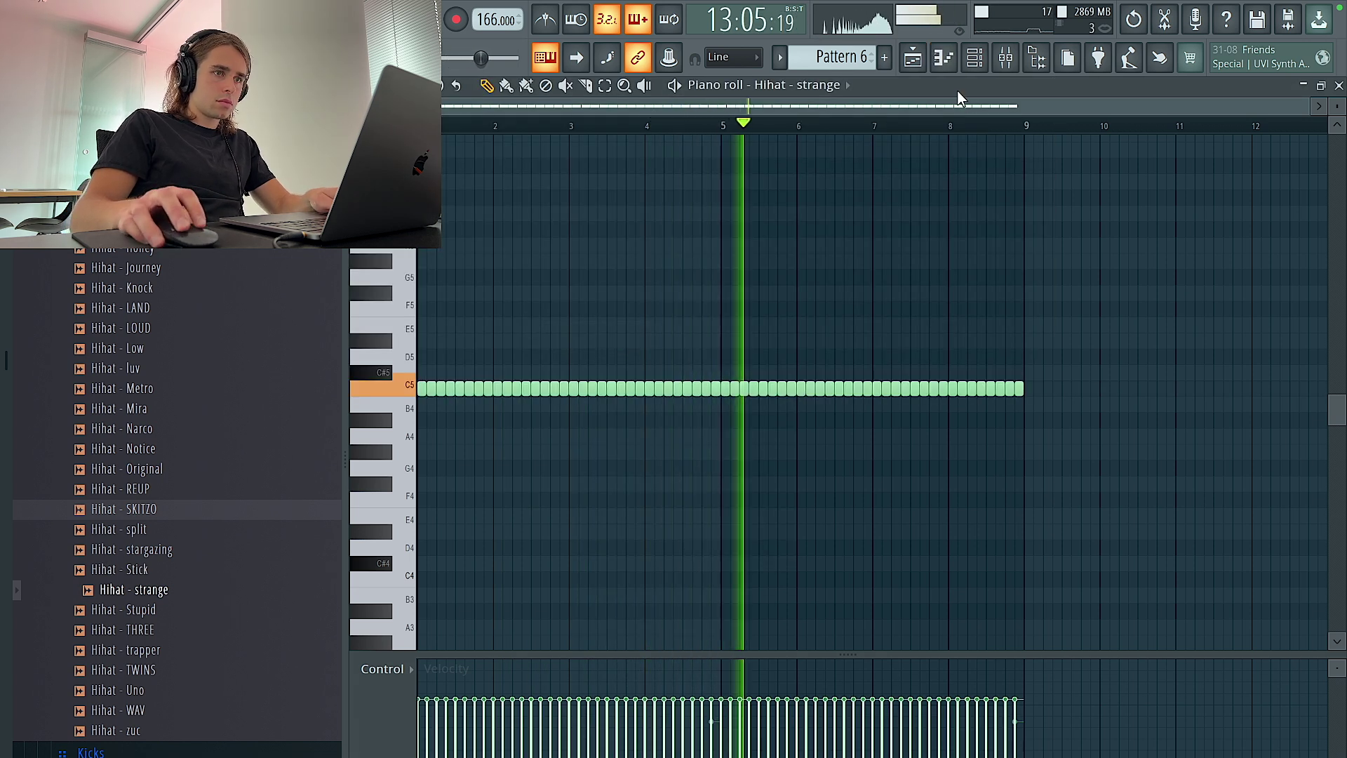
key("alt+r")
left_click_drag(634, 521, 606, 517)
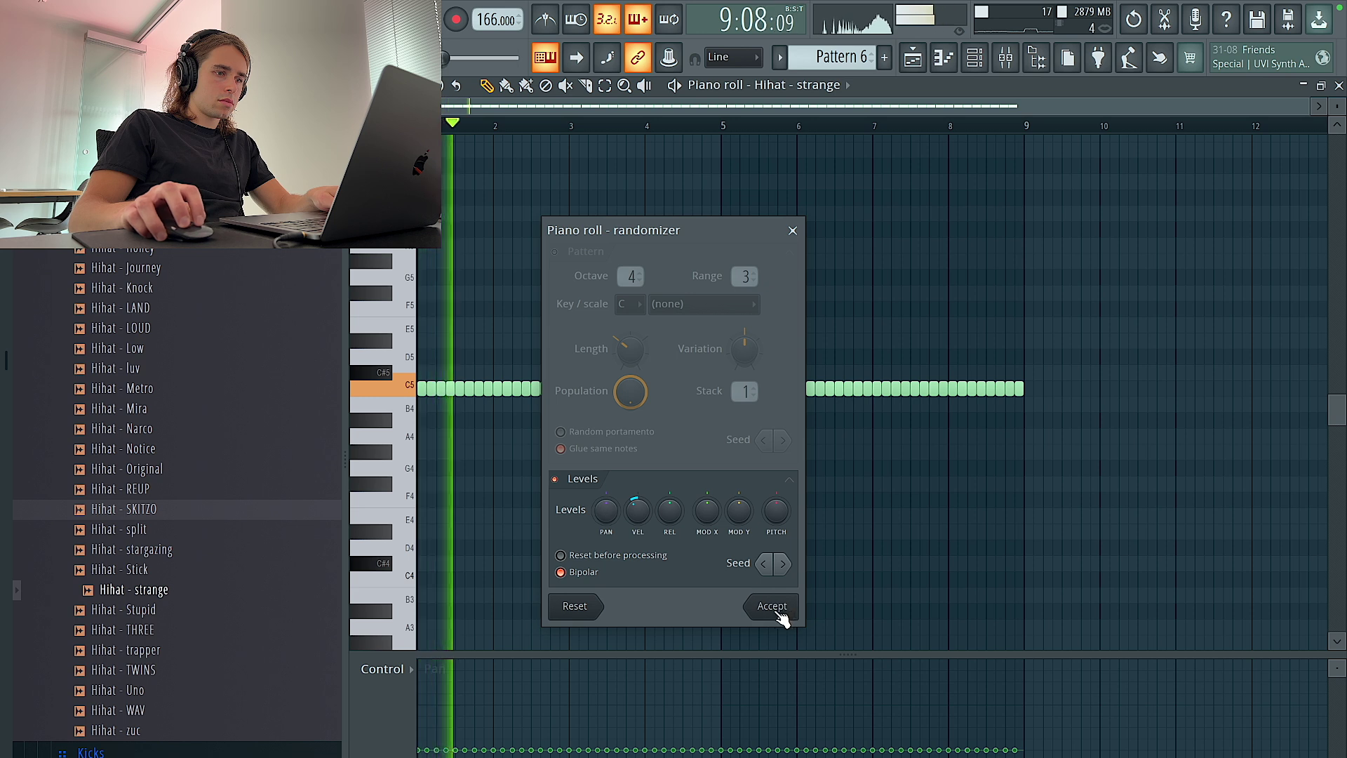
left_click(772, 605)
Raise the channel volume of Hihat - LAND.
left_click(974, 58)
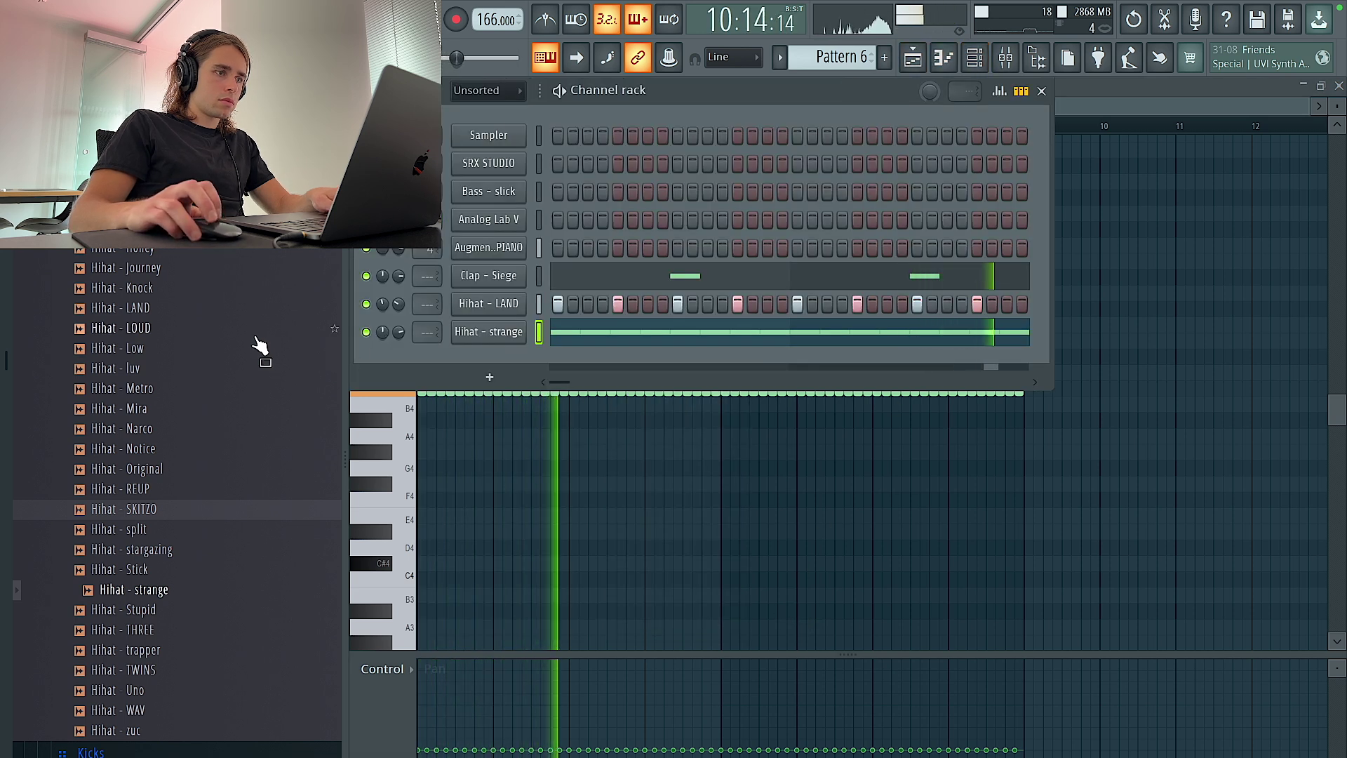
scroll(254, 313, "up", 2)
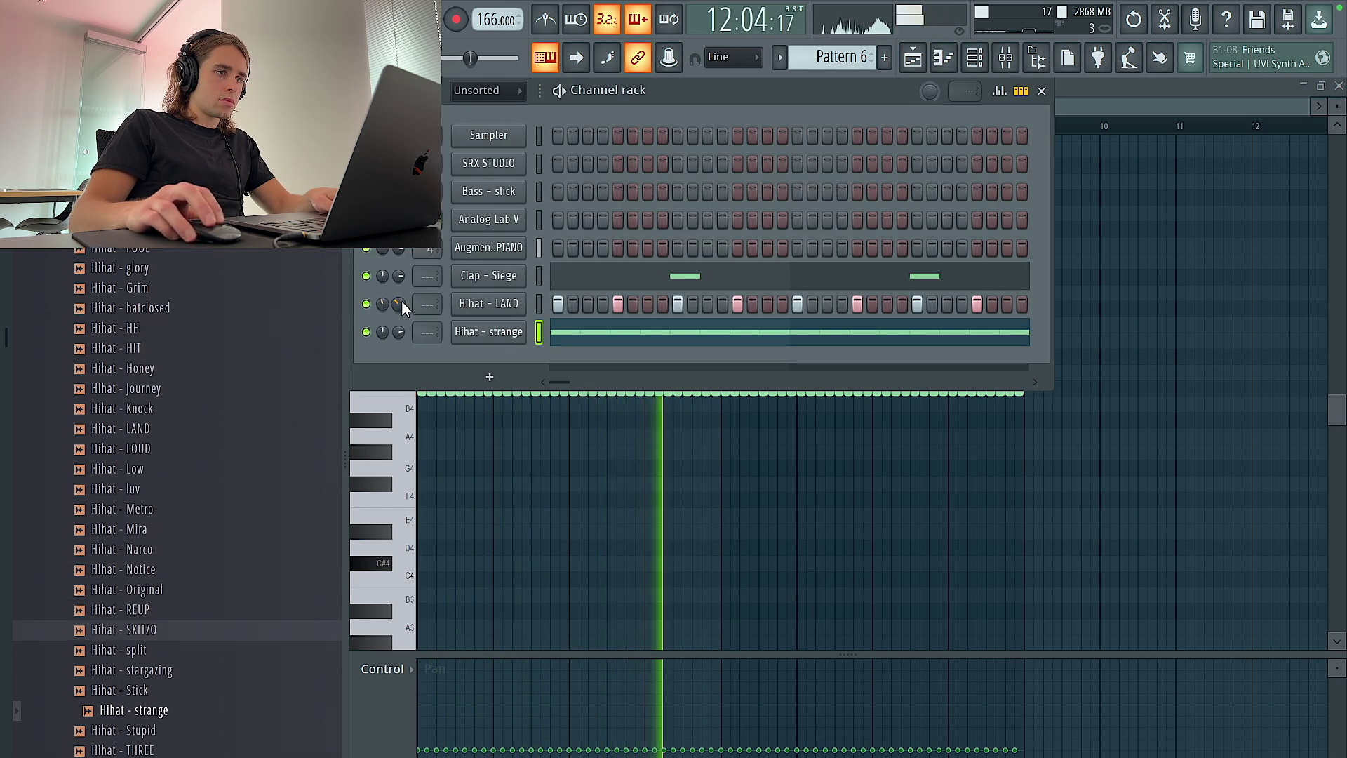
left_click_drag(399, 304, 402, 291)
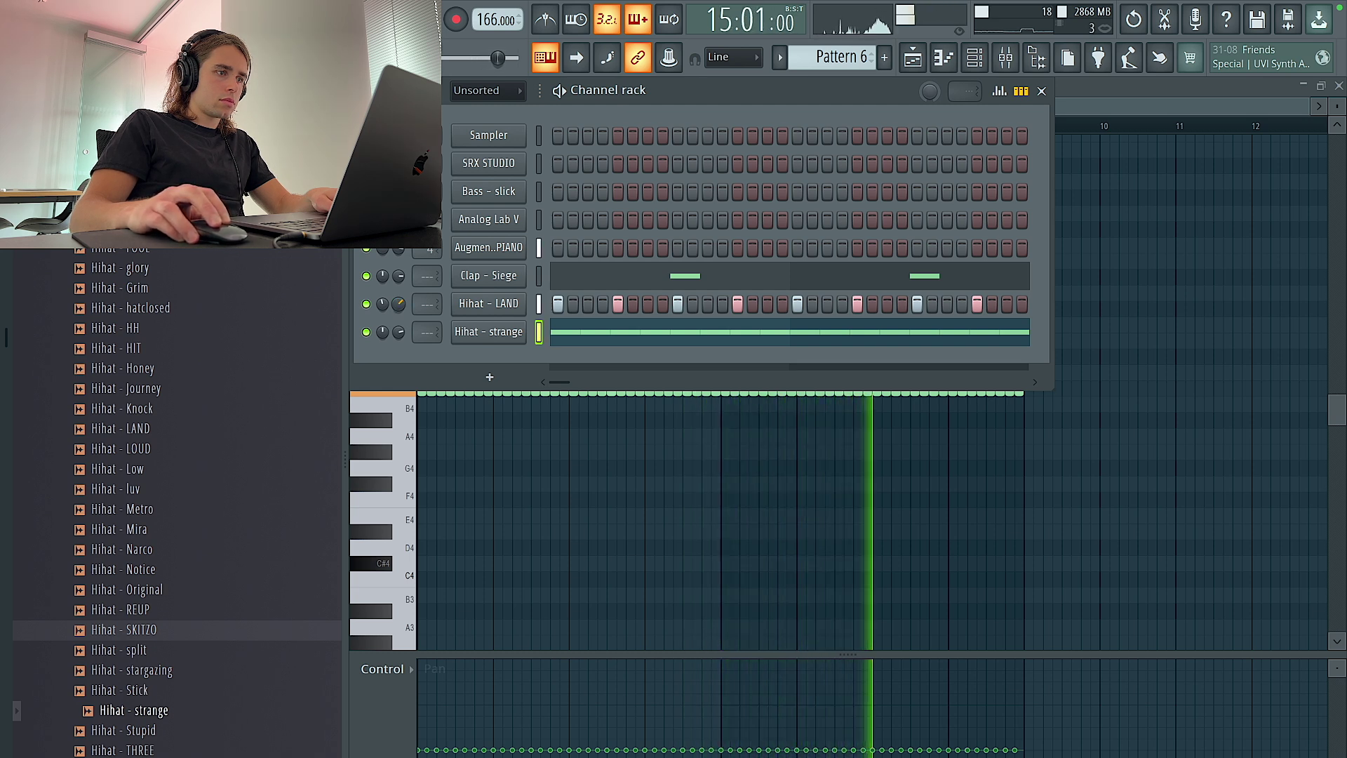
Browse to the STASH V2 kicks and add Kick - blast as a new channel below Hihat - strange.
scroll(205, 337, "up", 4)
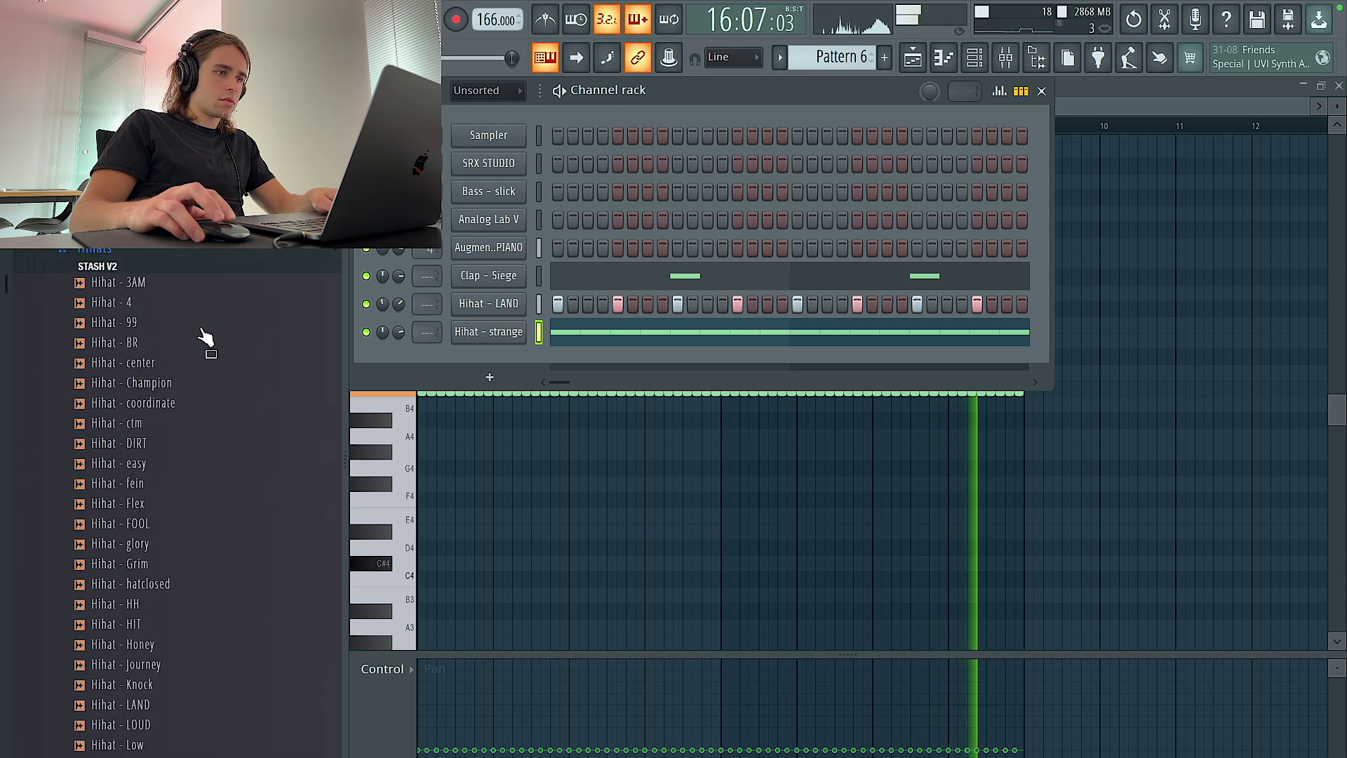
left_click(174, 265)
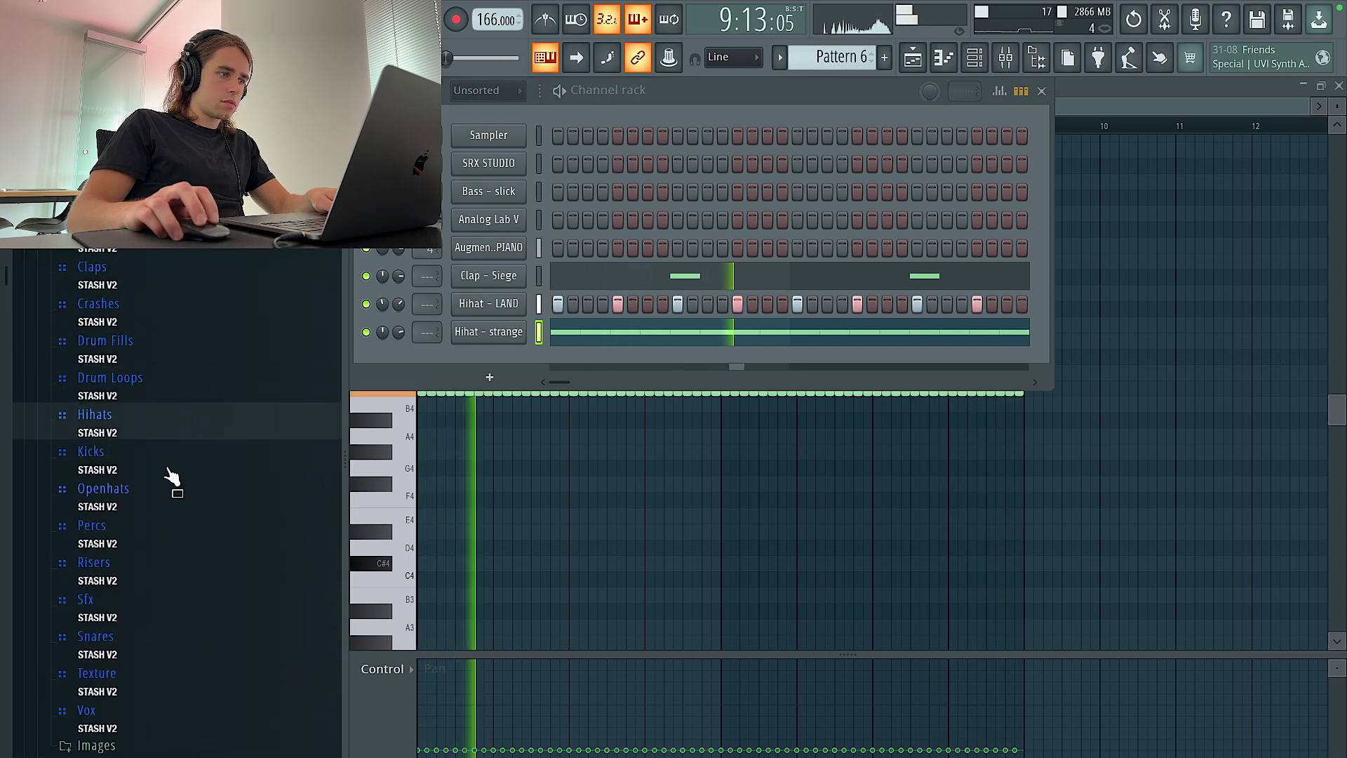
left_click(170, 479)
left_click_drag(171, 490, 513, 366)
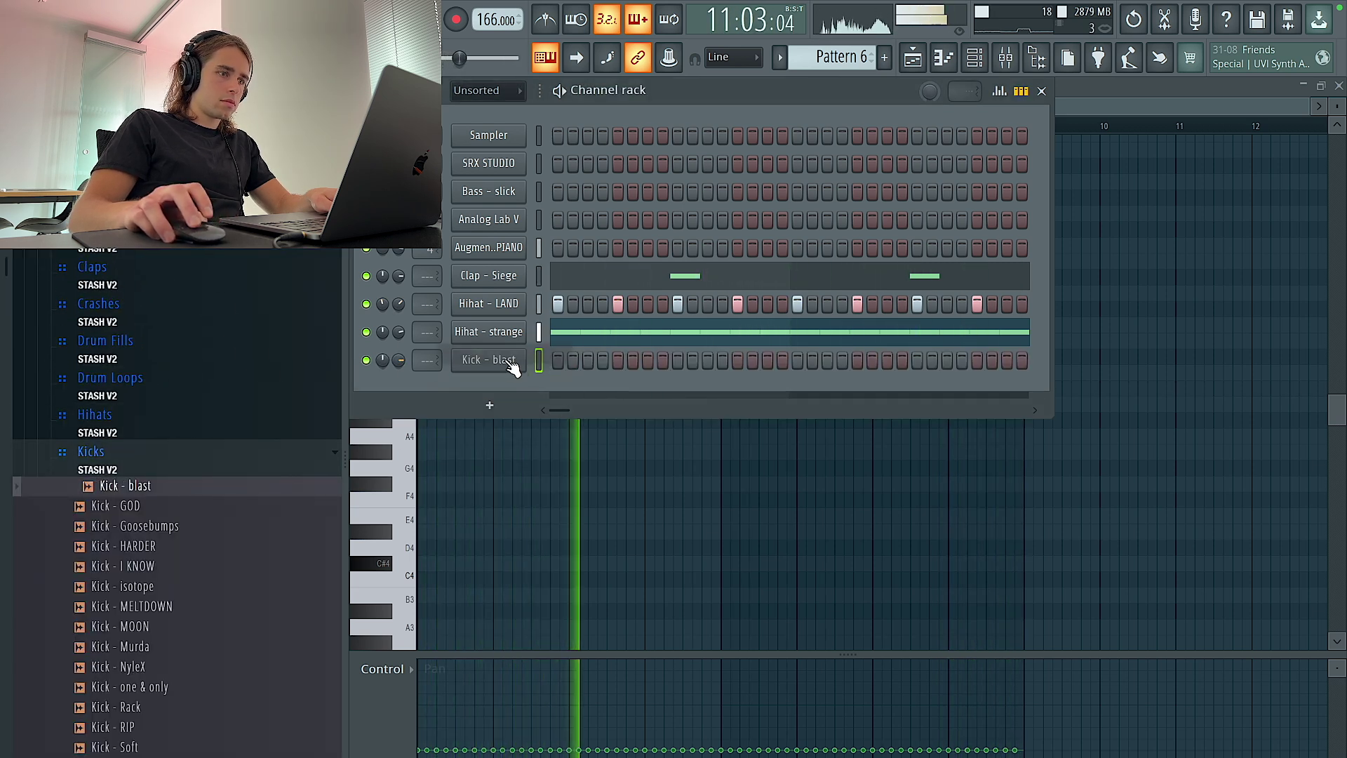
Place three C5 kick hits in the first half of bar 6 in the Kick - blast piano roll.
right_click(488, 362)
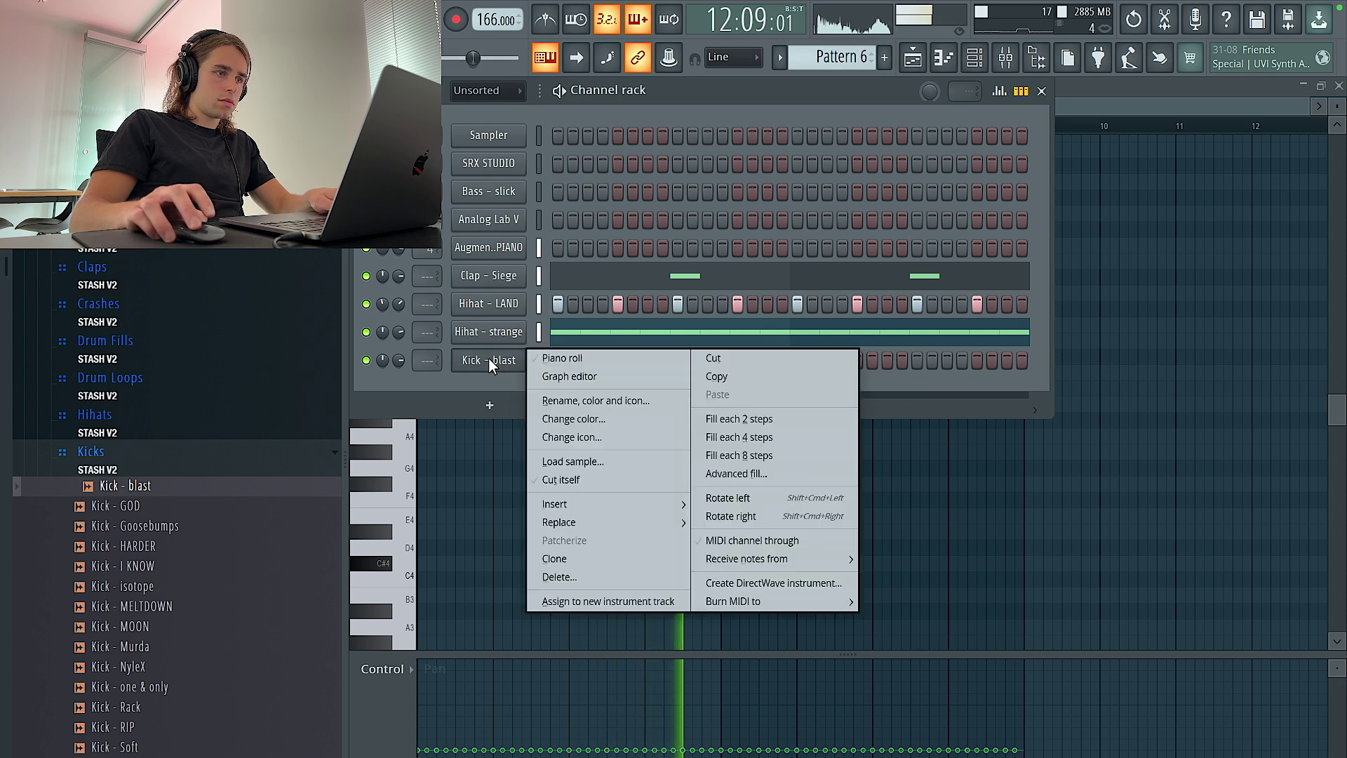
left_click(565, 359)
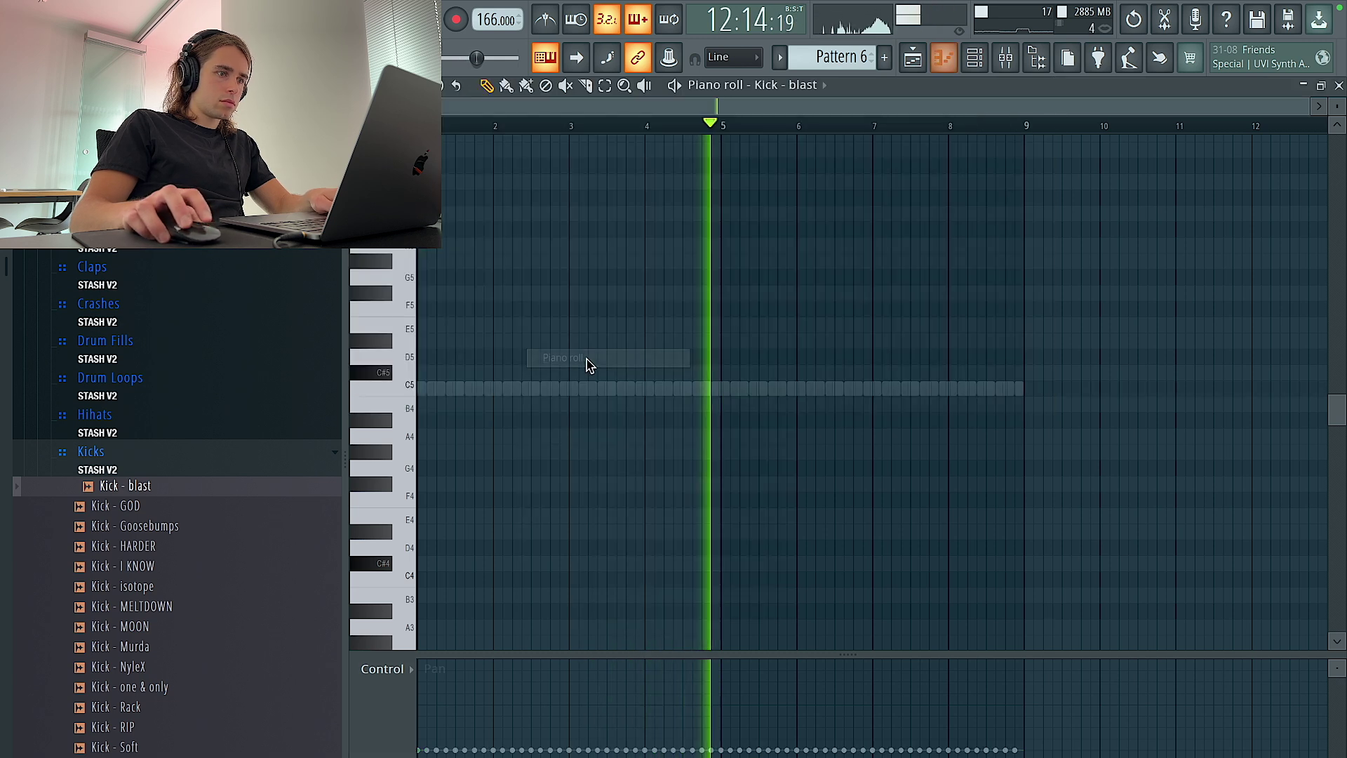
left_click(799, 390)
scroll(807, 415, "up", 3)
key("shift+d")
left_click_drag(811, 393, 735, 384)
left_click(810, 389)
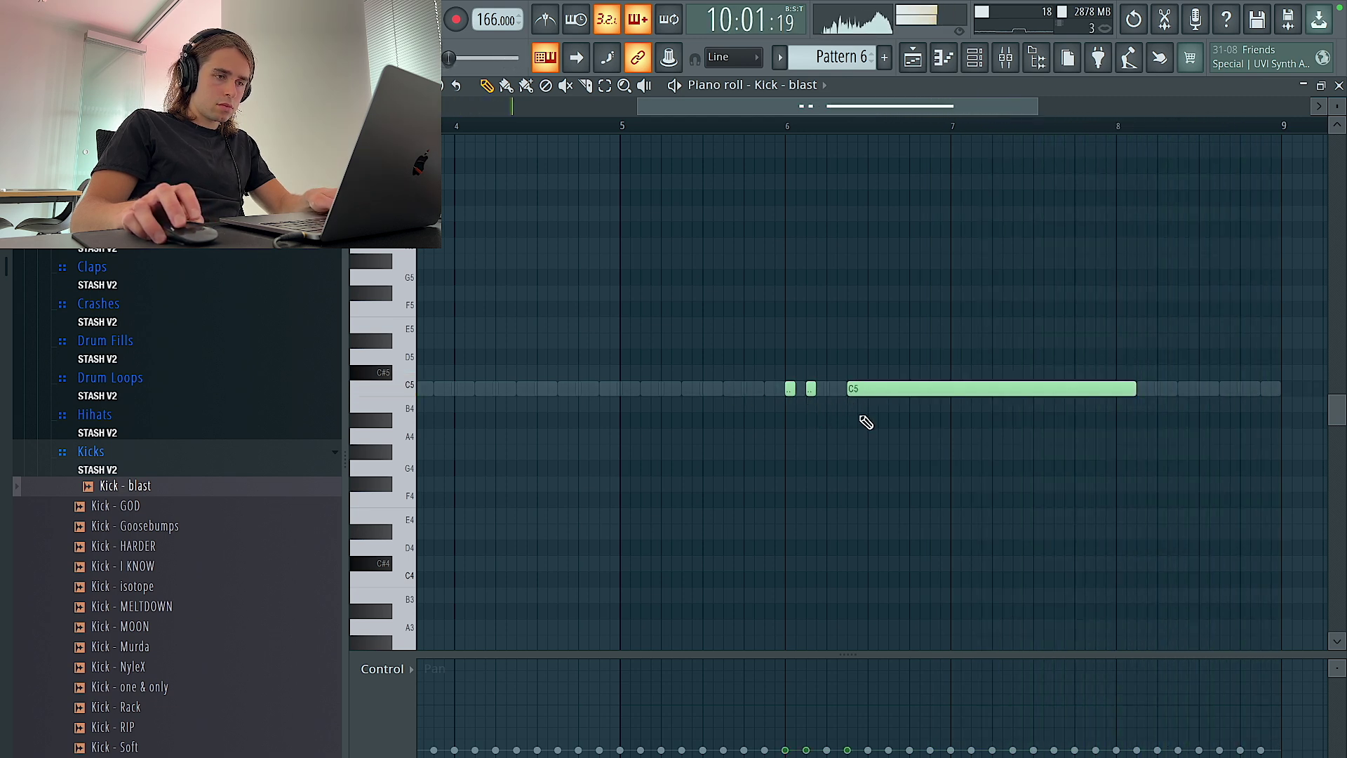
Copy the three bar 6 kicks to bar 2, trim all hits to one step and raise their velocities to maximum.
scroll(867, 422, "down", 3)
left_click_drag(871, 421, 764, 382)
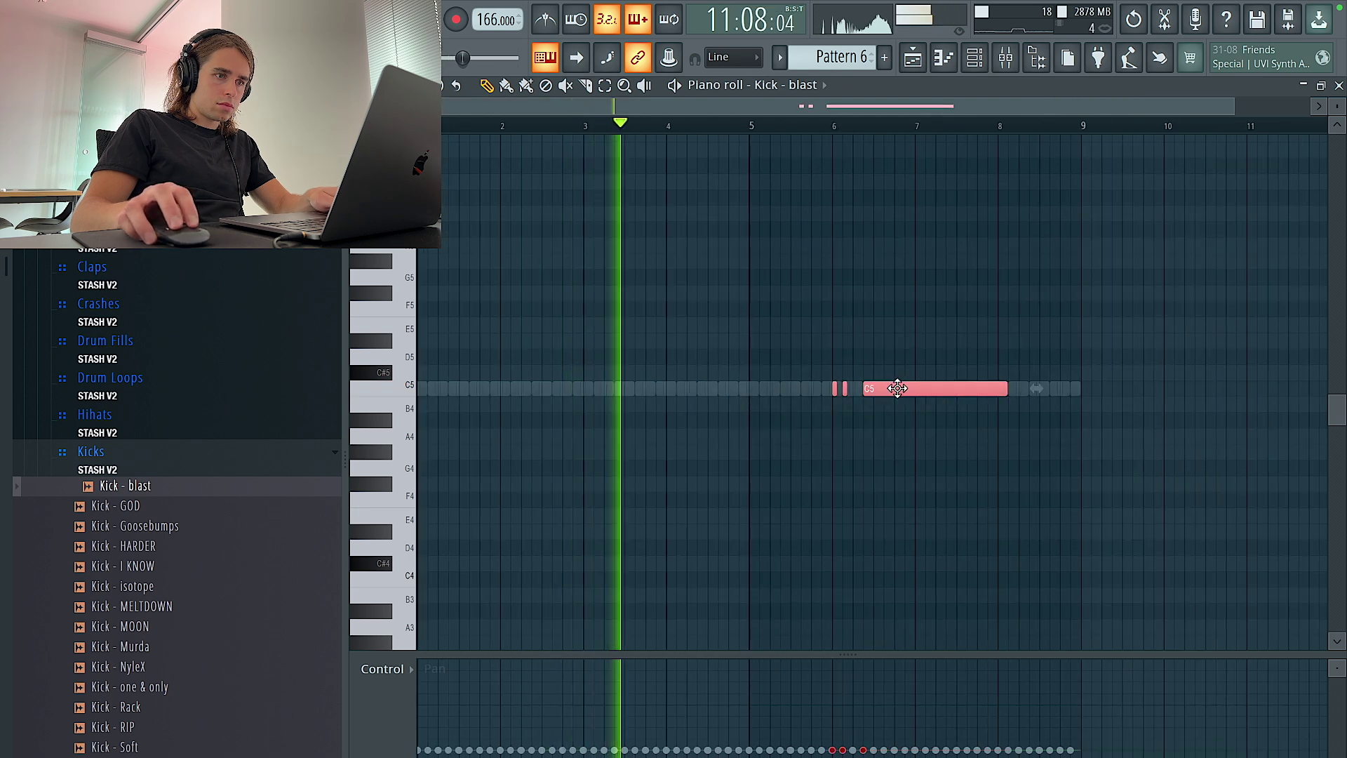
left_click_drag(897, 388, 566, 386)
key("ctrl+a")
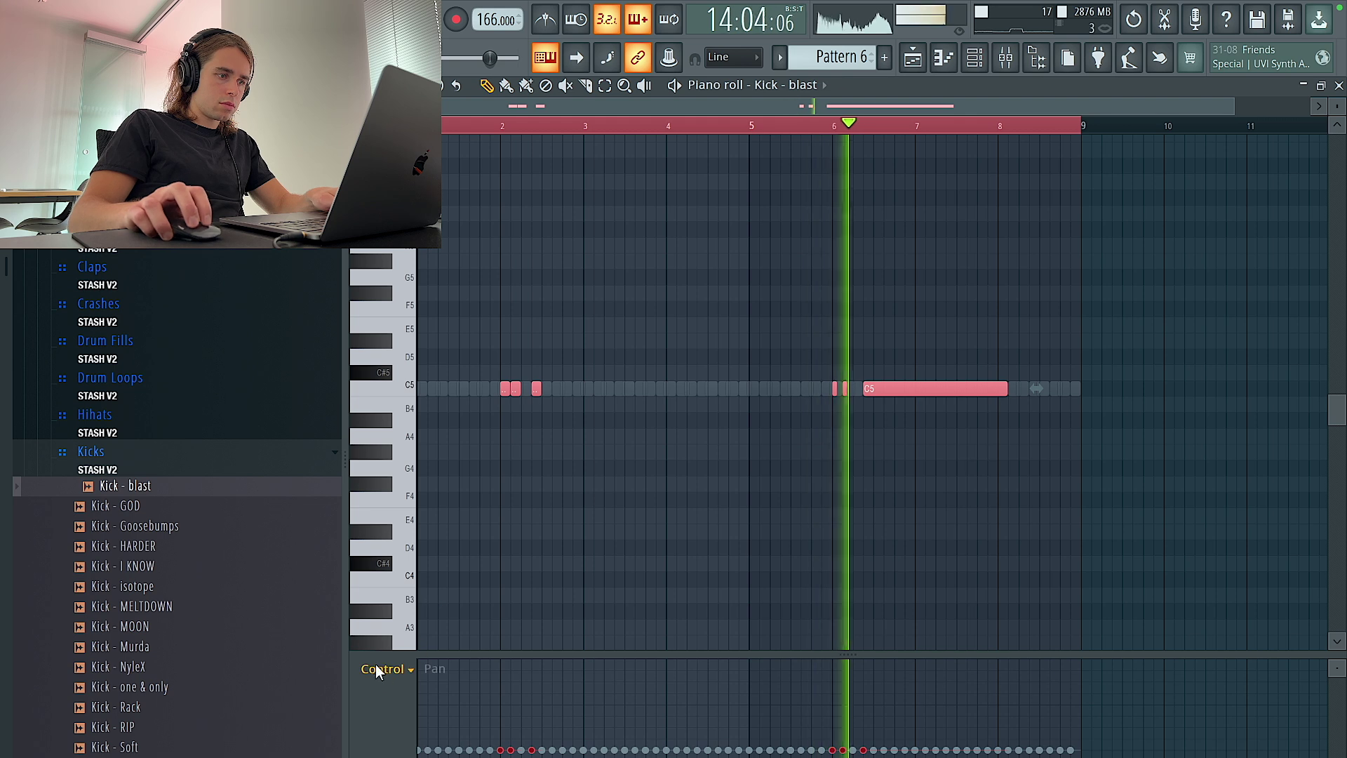
left_click(382, 669)
left_click(410, 720)
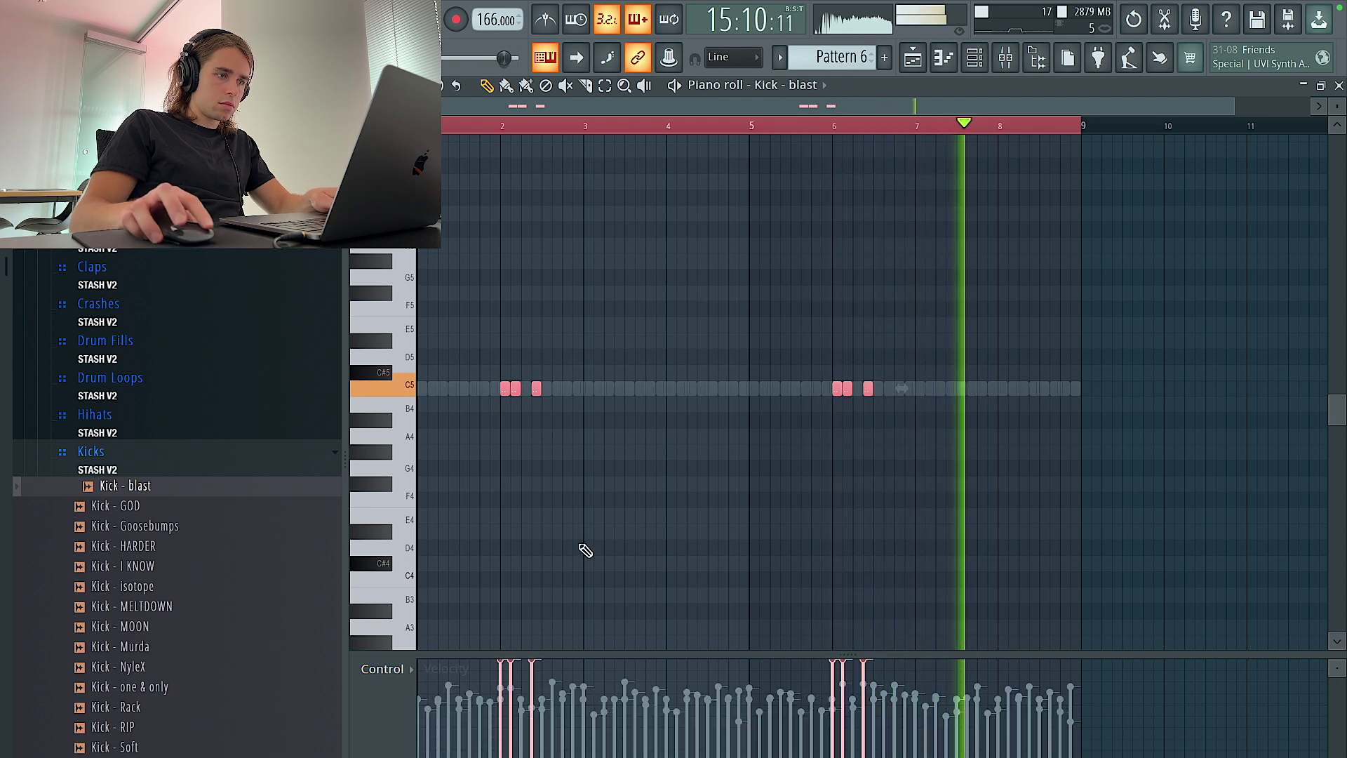
Add a Kick - blast hit at the start of bar 1 and compare the pattern with the claps in the channel rack.
left_click(422, 389)
left_click(975, 58)
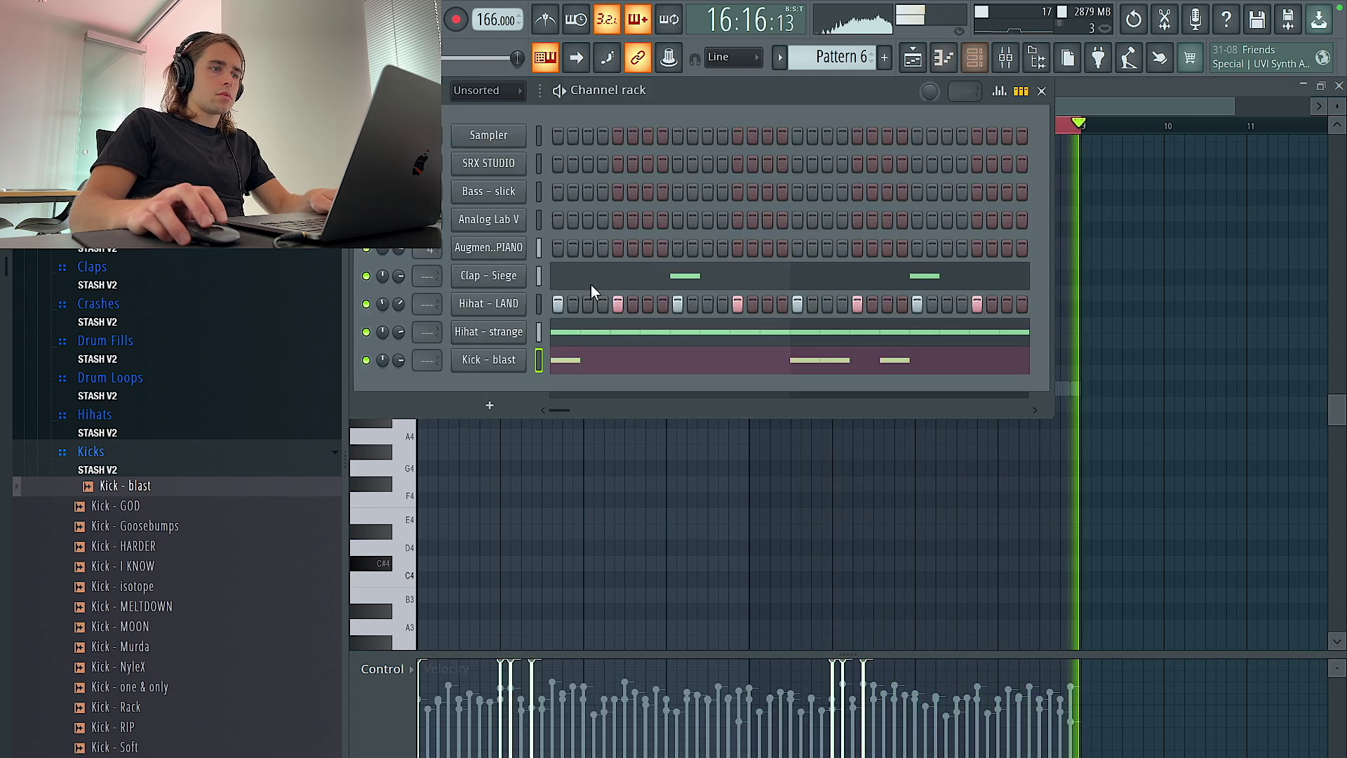
left_click(485, 365)
left_click(1141, 517)
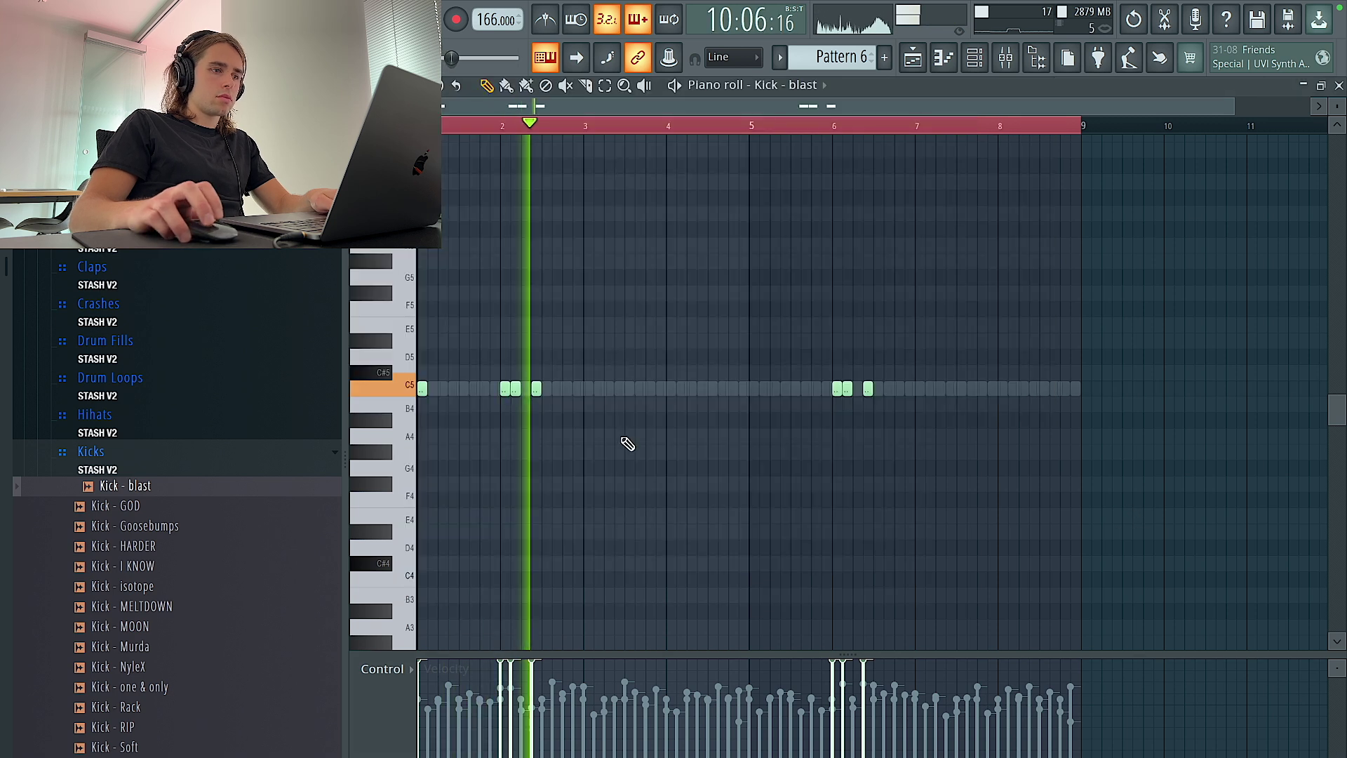
Add Kick - blast hits late in bar 2, at the start of bar 3 and early in bar 4.
left_click(588, 389)
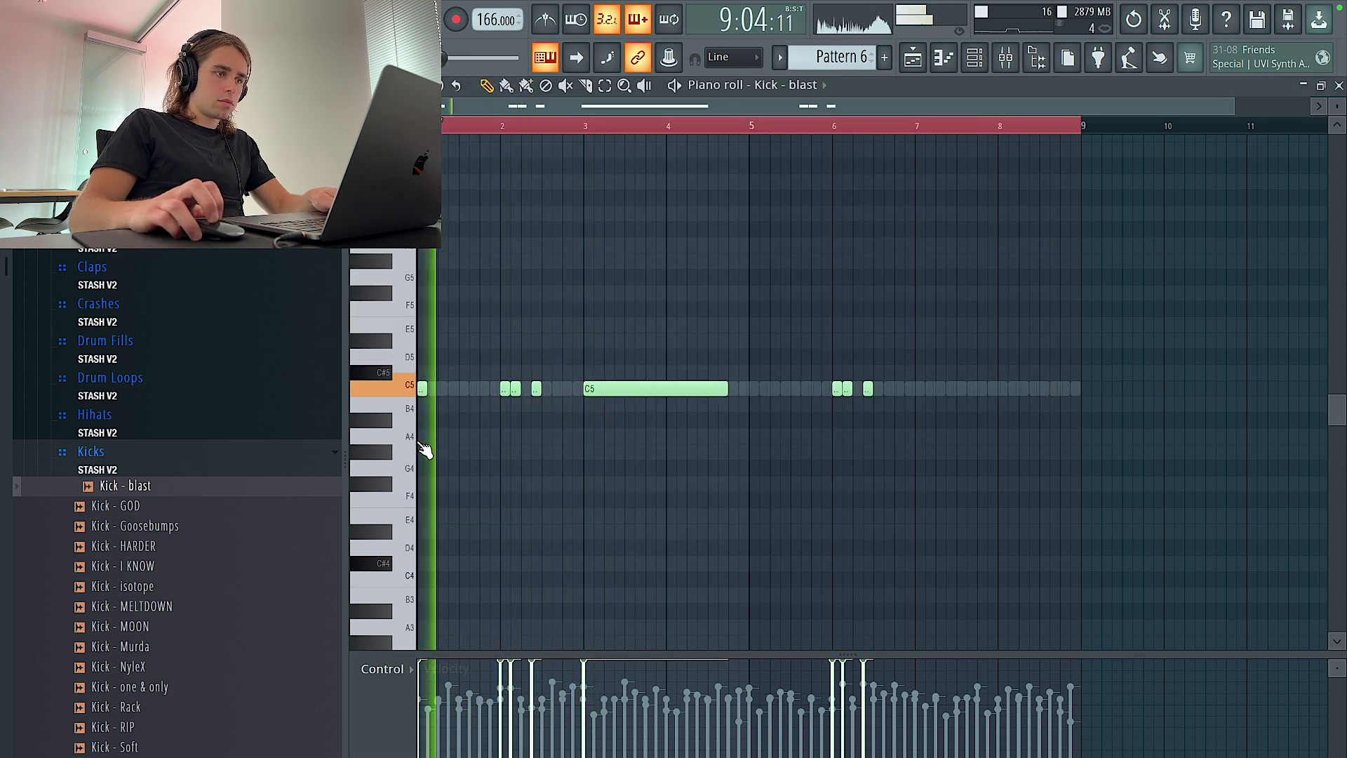
scroll(421, 445, "up", 3)
left_click(667, 392)
right_click(671, 391)
right_click(691, 391)
key("space")
left_click(658, 393)
scroll(668, 421, "down", 2)
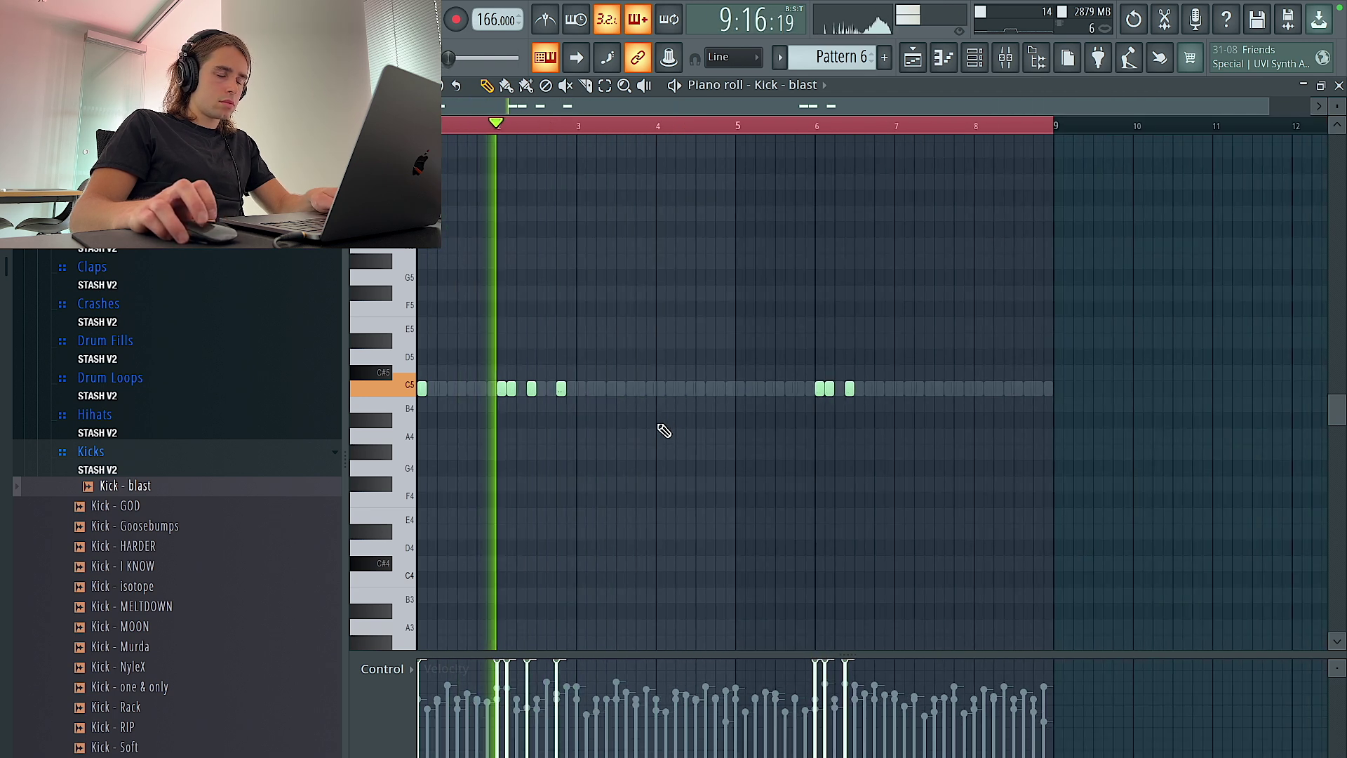
left_click(578, 390)
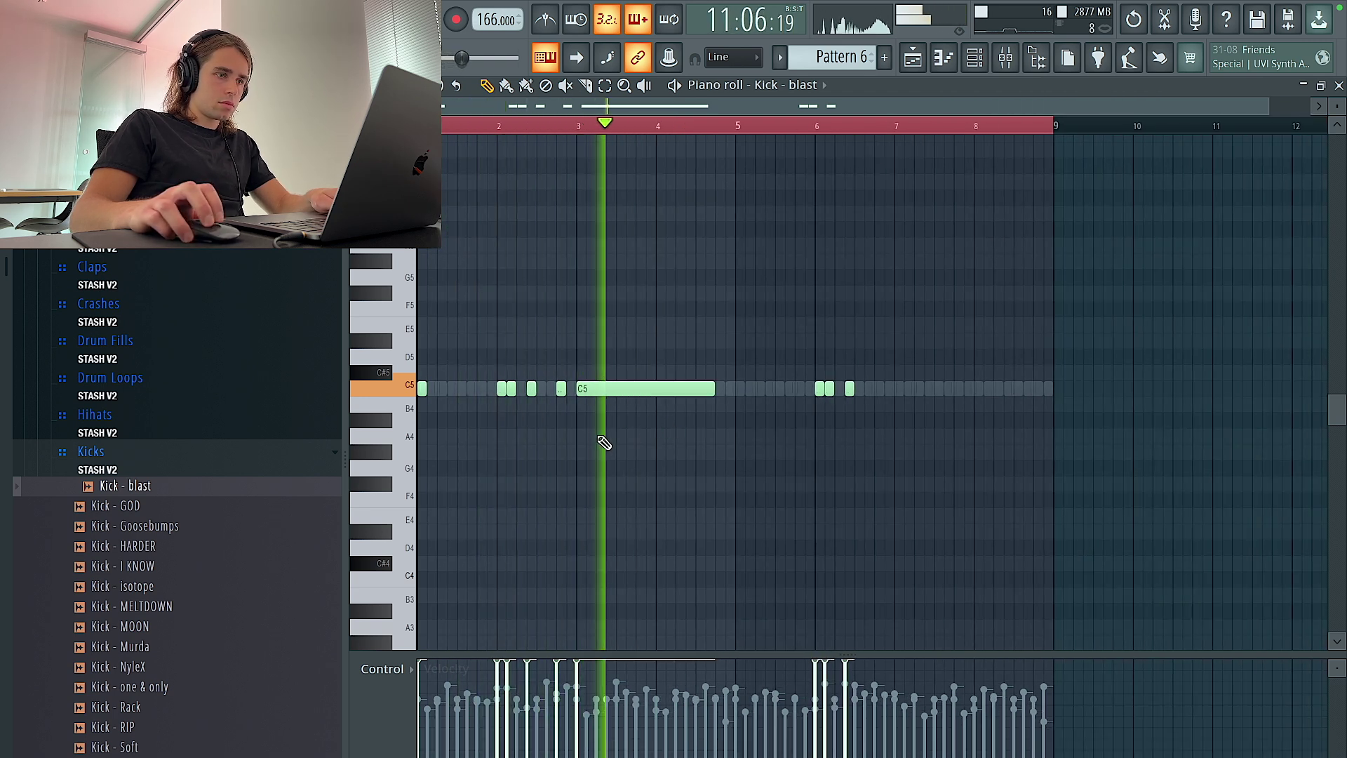
left_click(673, 392)
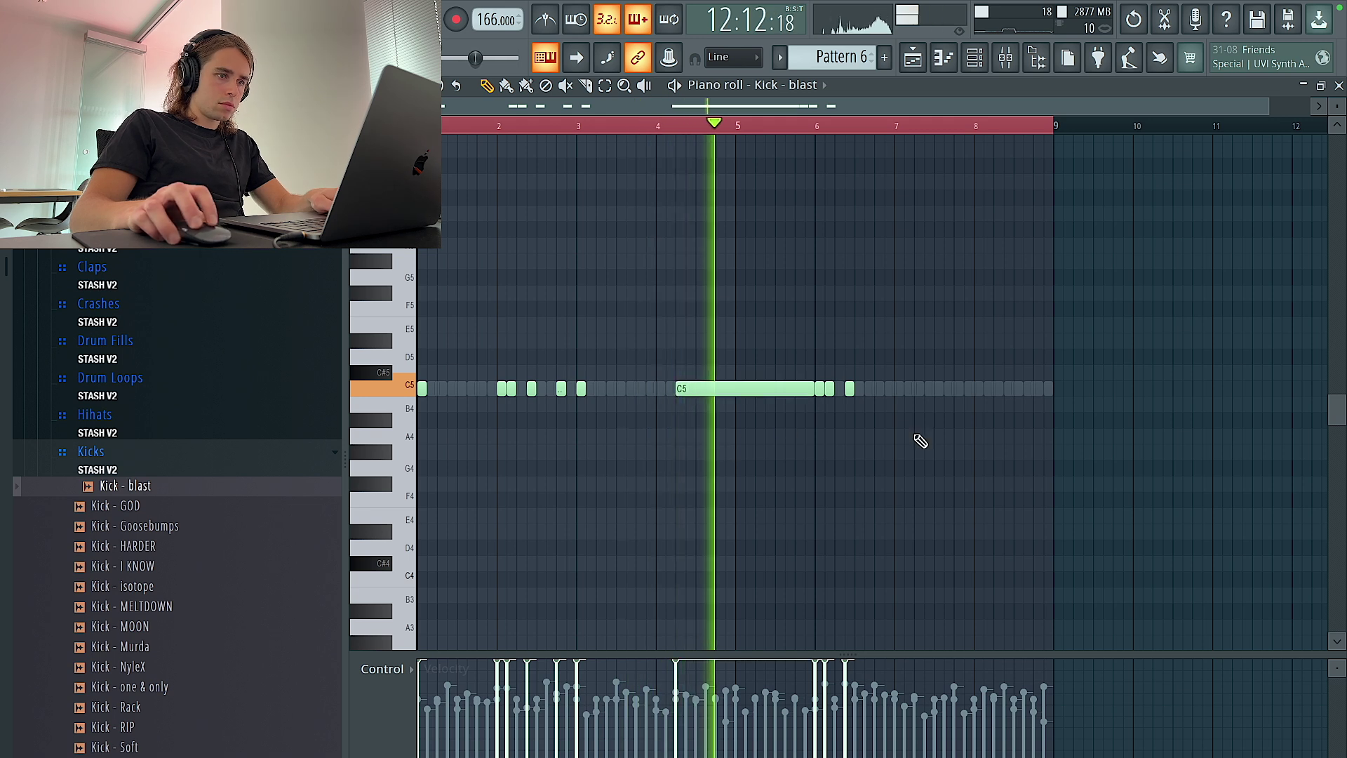
Delete the three kicks in bar 6 and duplicate the first four bars of kicks into bars 5 to 8.
left_click_drag(1026, 454, 709, 298)
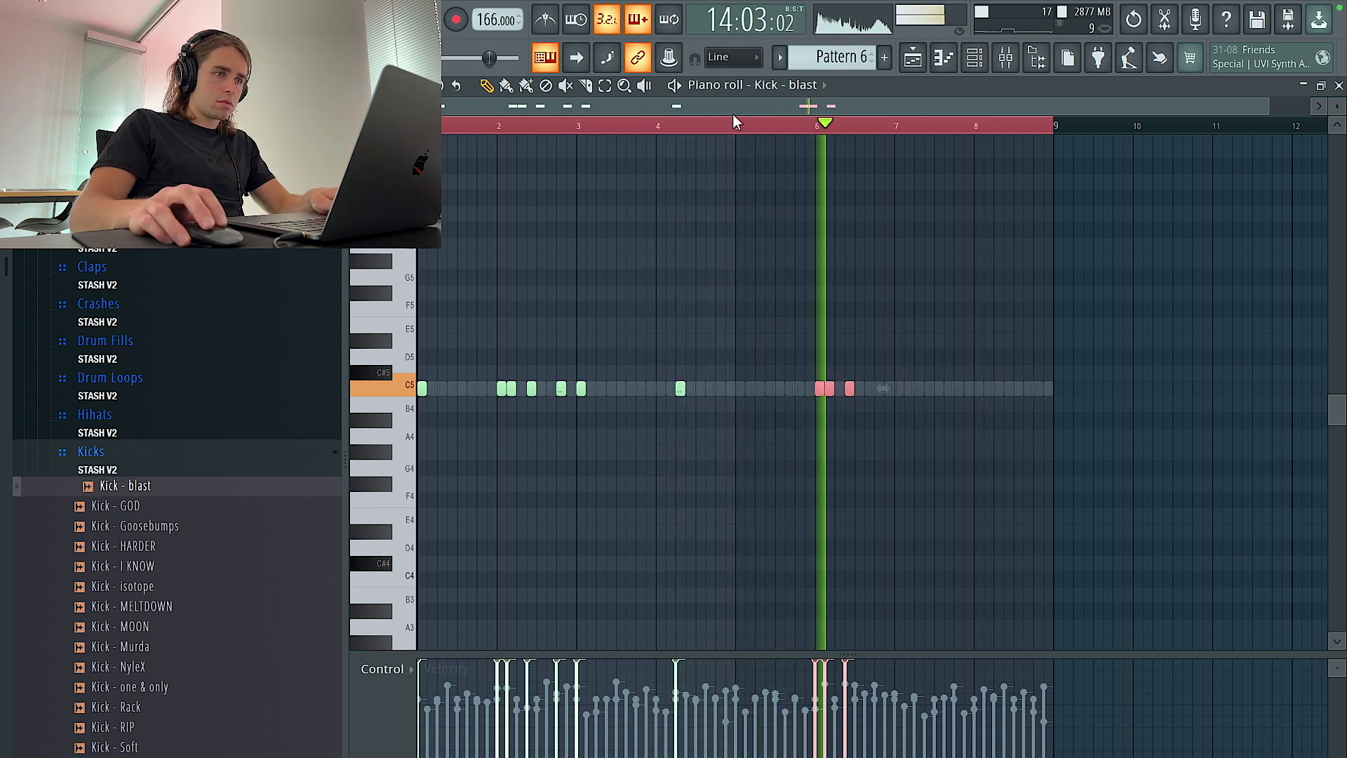
key("Delete")
left_click_drag(738, 130, 421, 129)
key("ctrl+b")
left_click(743, 291, "ctrl")
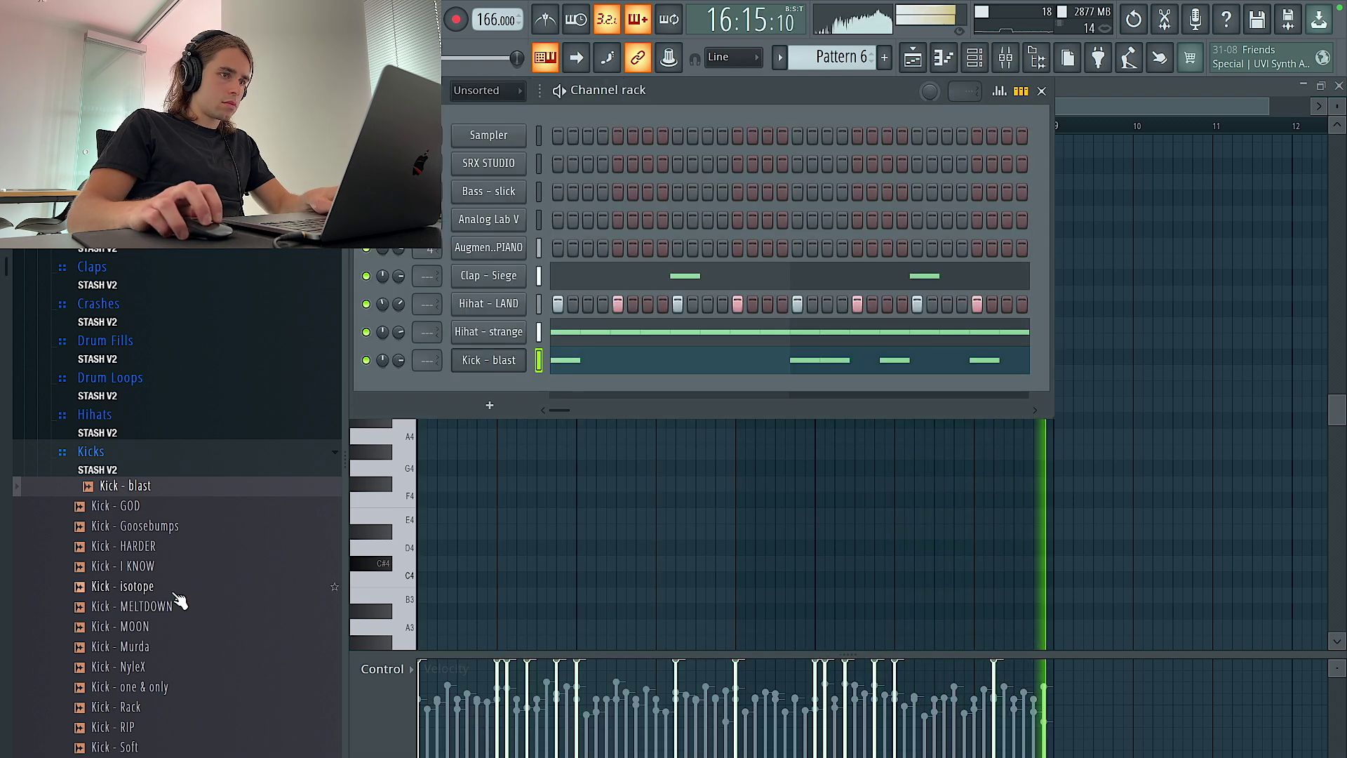
Swap the Kick - blast sample for Kick - isotope, open its piano roll and stop playback.
left_click(175, 593)
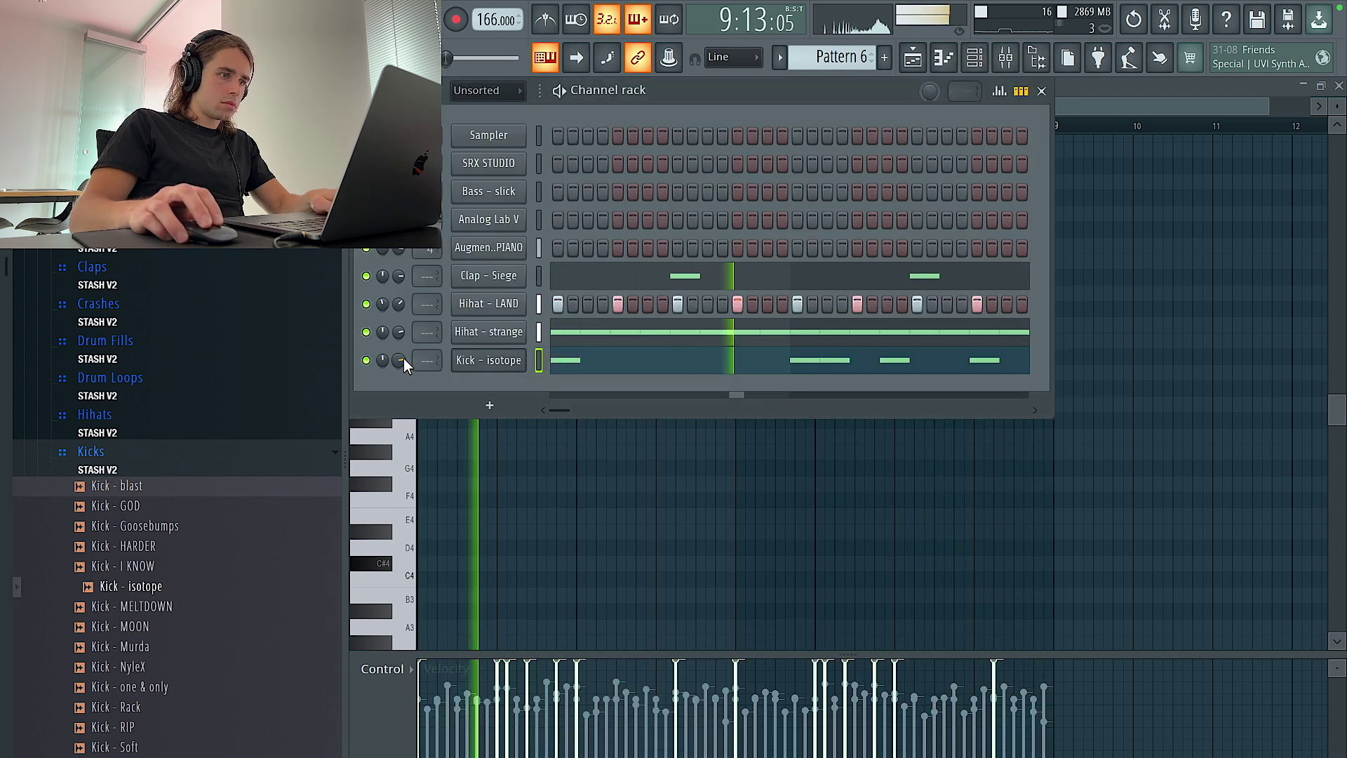
key("space")
right_click(517, 519)
key("space")
key("space")
Audition the STASH V2 openhats, add Openhat - colors as a new channel and place one hit on step 5.
left_click(135, 449)
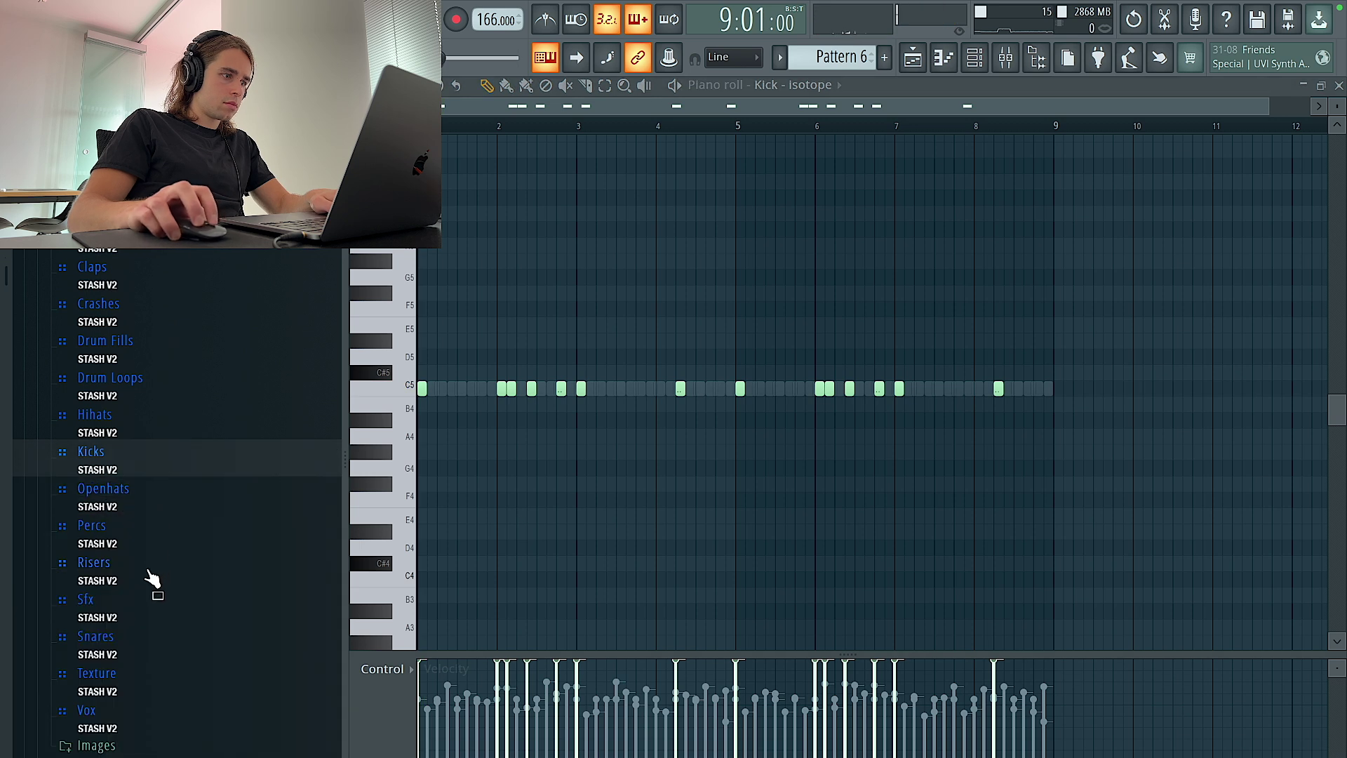
left_click(150, 504)
left_click(154, 550)
left_click(974, 57)
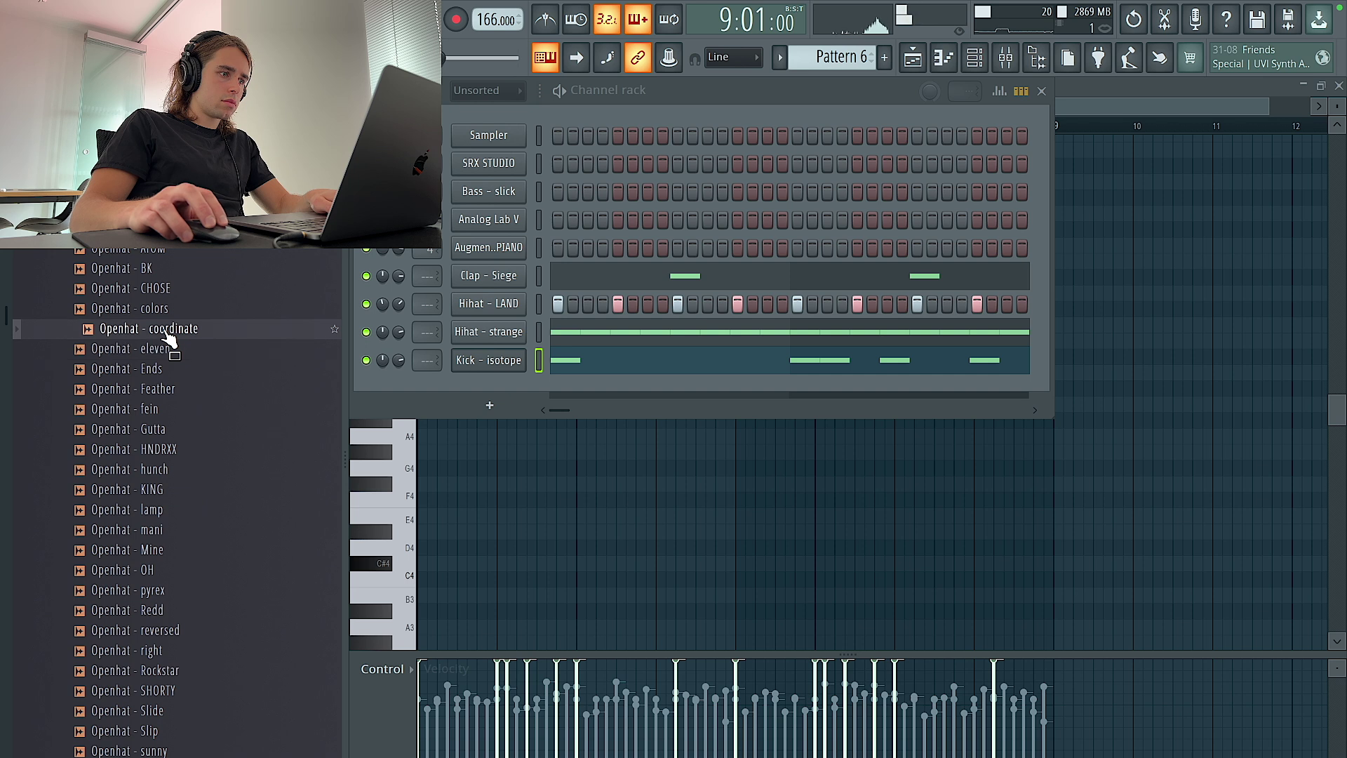
left_click_drag(436, 389, 662, 413)
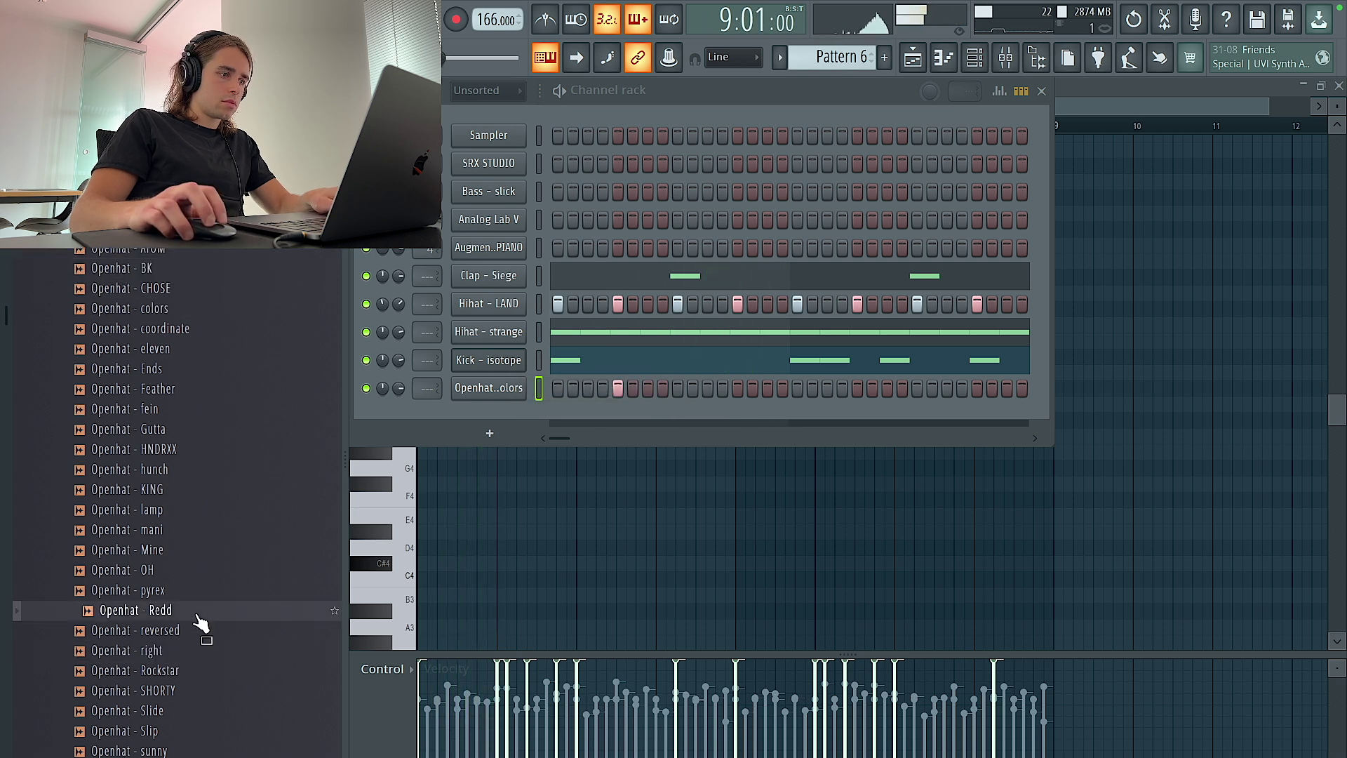
Swap the openhat sample for Openhat - pyrex, adjust its channel volume and repeat its first four bars from bar 5.
left_click_drag(399, 388, 400, 390)
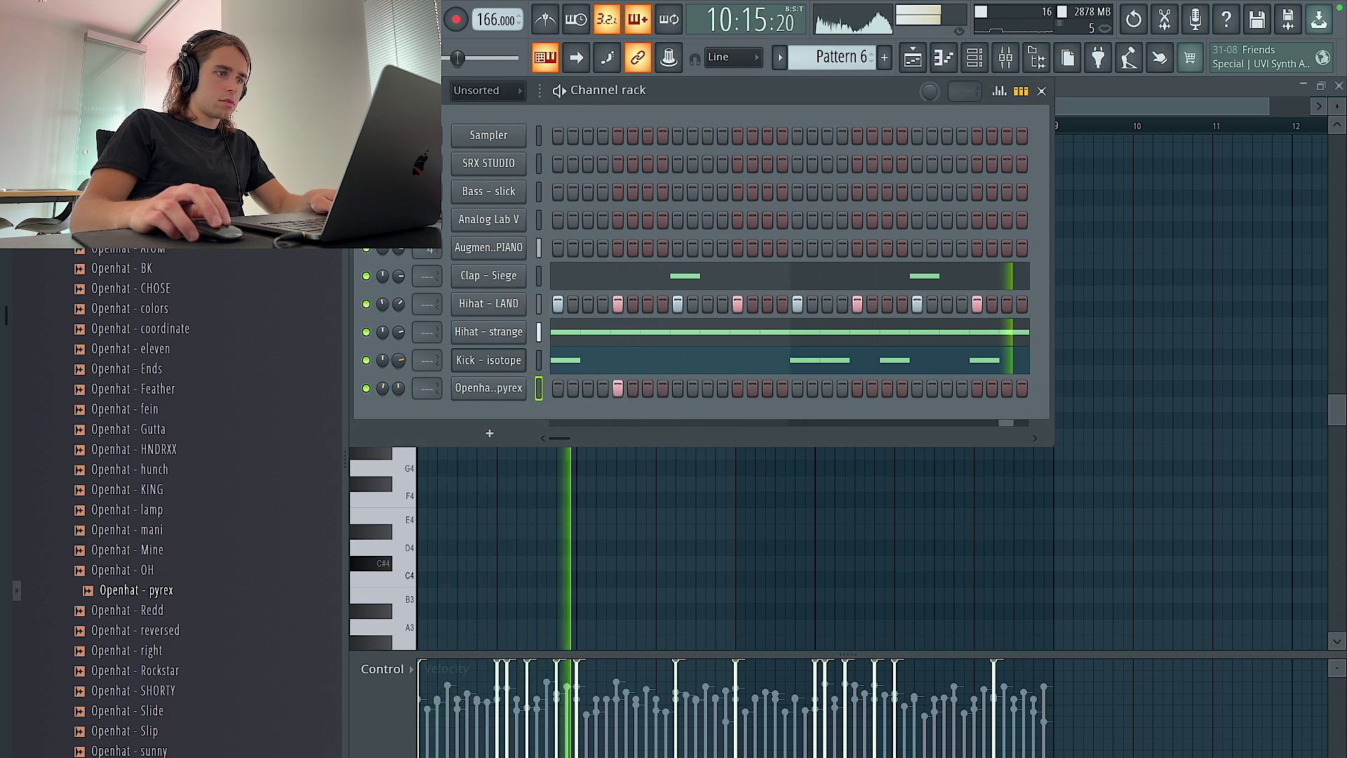
right_click(470, 385)
left_click(557, 391)
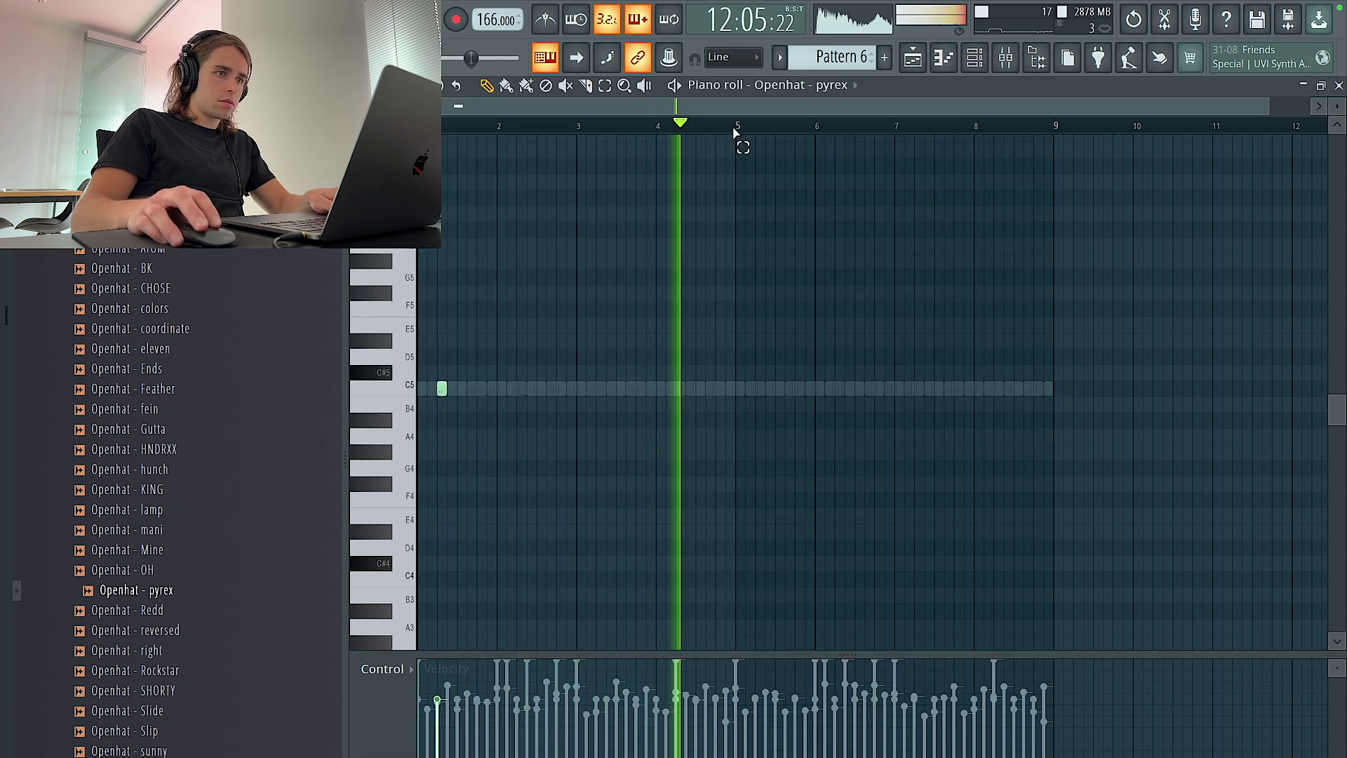
left_click_drag(734, 127, 436, 127)
key("ctrl+b")
key("F6")
Audition the STASH V2 percs and load Perc - LONGTIME into the Openhat - pyrex channel.
left_click(116, 216)
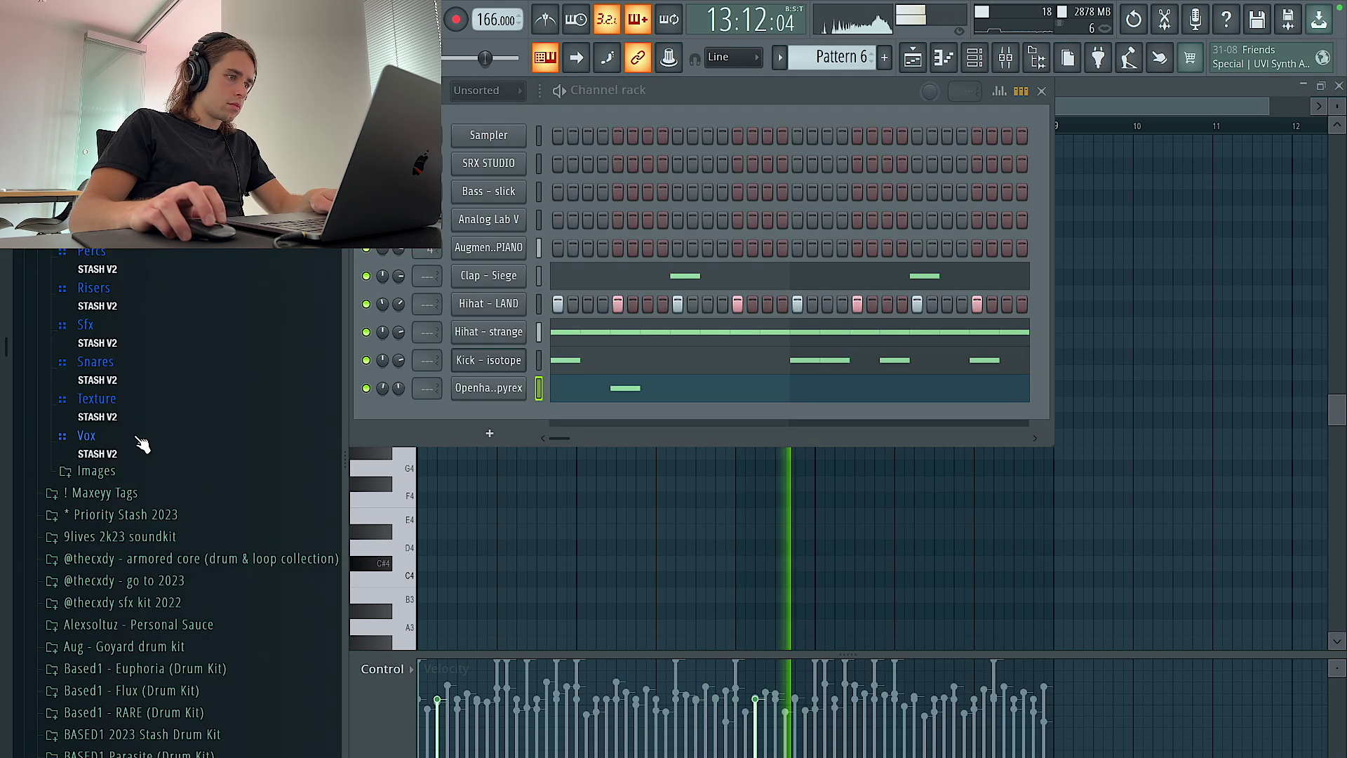
left_click(134, 271)
left_click(150, 407)
left_click(152, 450)
left_click(155, 470)
left_click(159, 489)
left_click(155, 507)
left_click(165, 530)
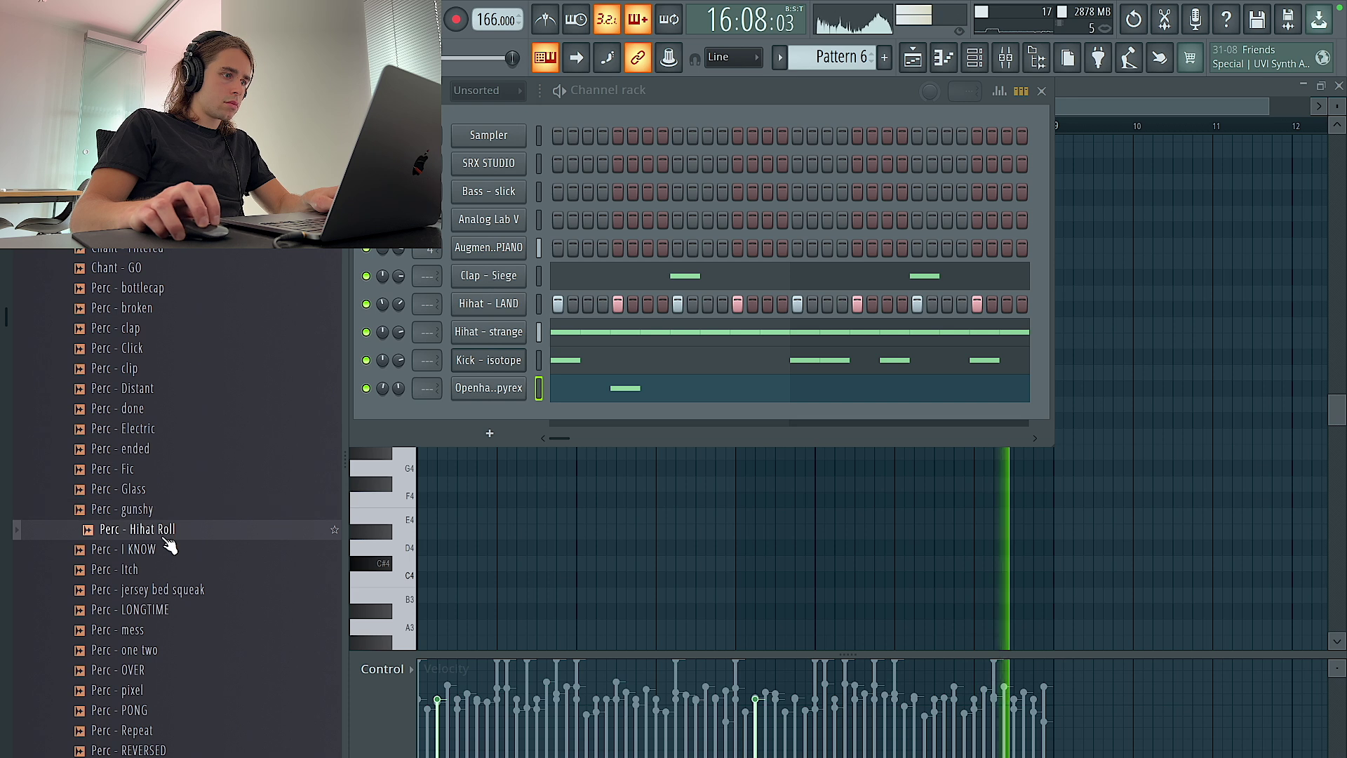
scroll(172, 537, "down", 3)
left_click(172, 410)
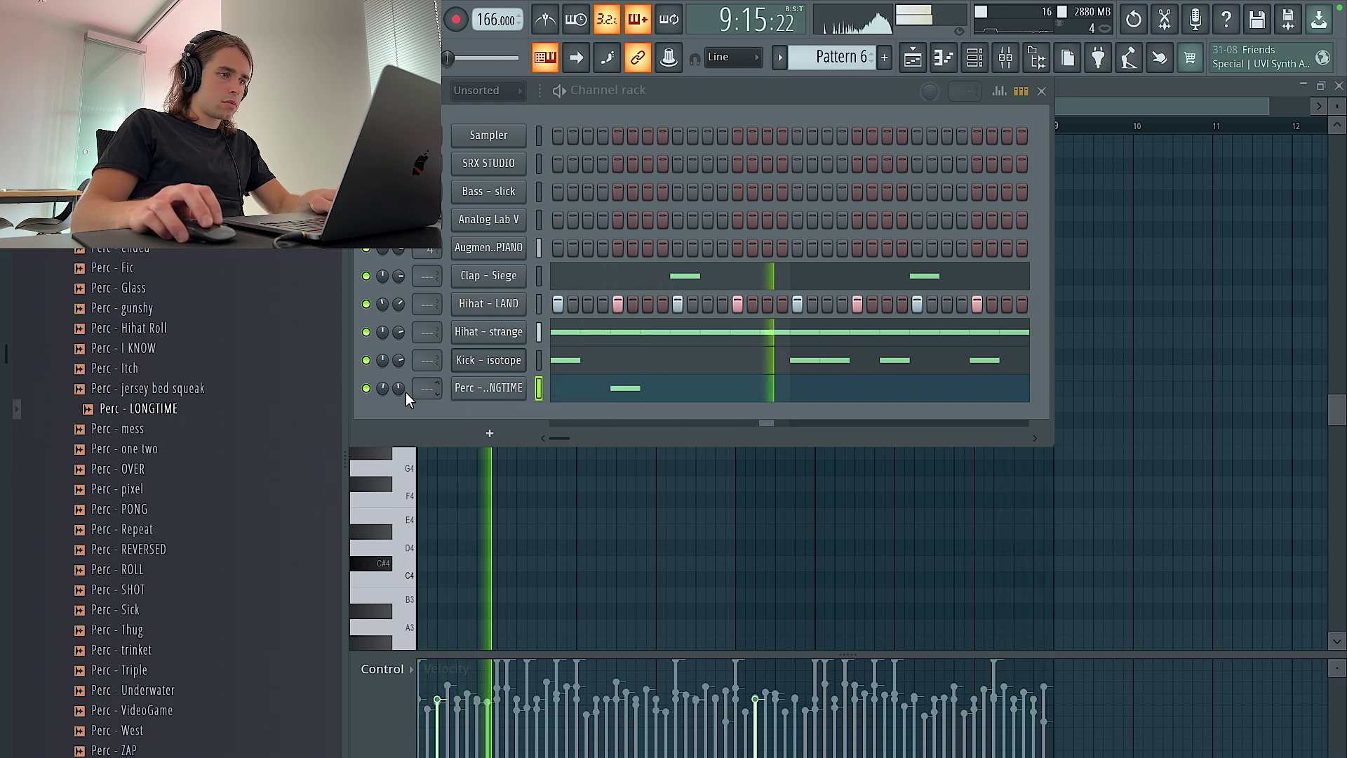
Select all Kick - isotope notes in the piano roll, lower their velocities slightly and clear the selection.
right_click(519, 359)
left_click(596, 358)
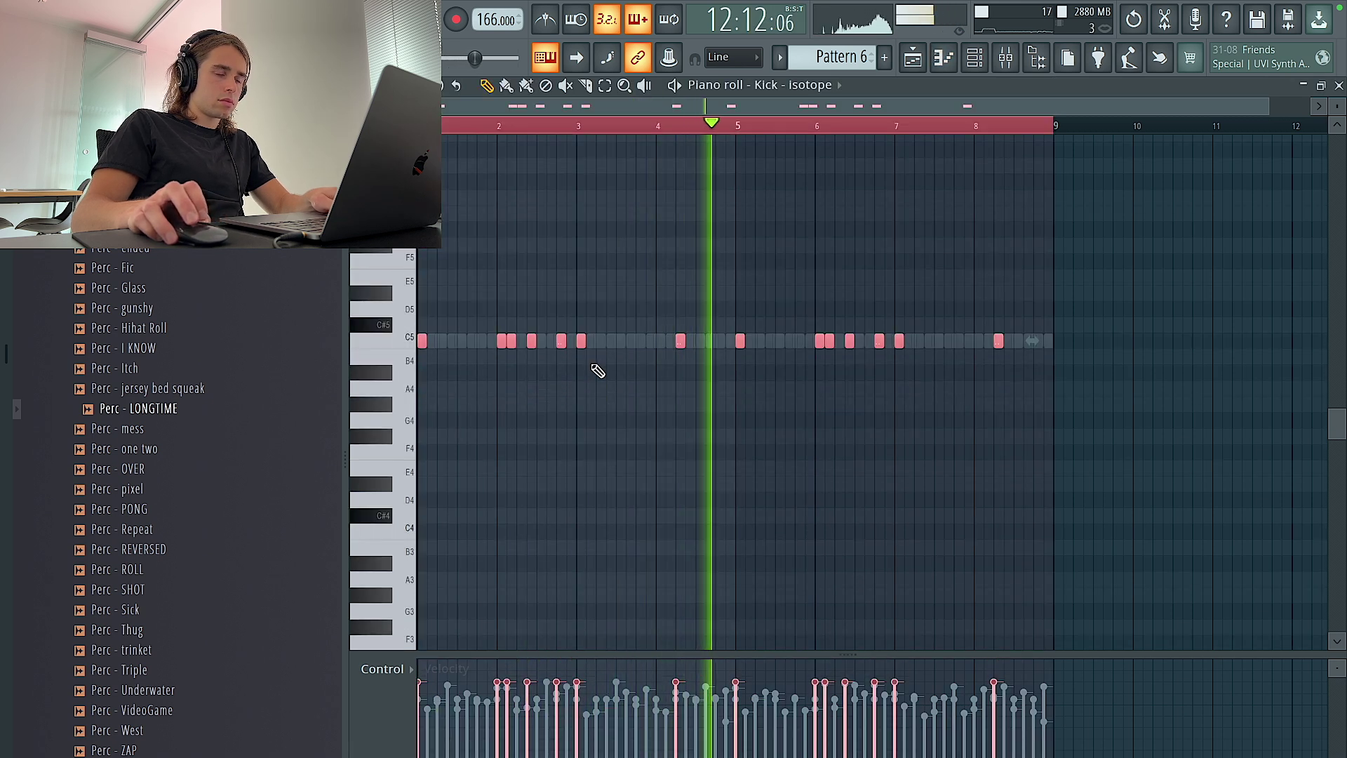
key("super+d")
key("super+a")
key("super+d")
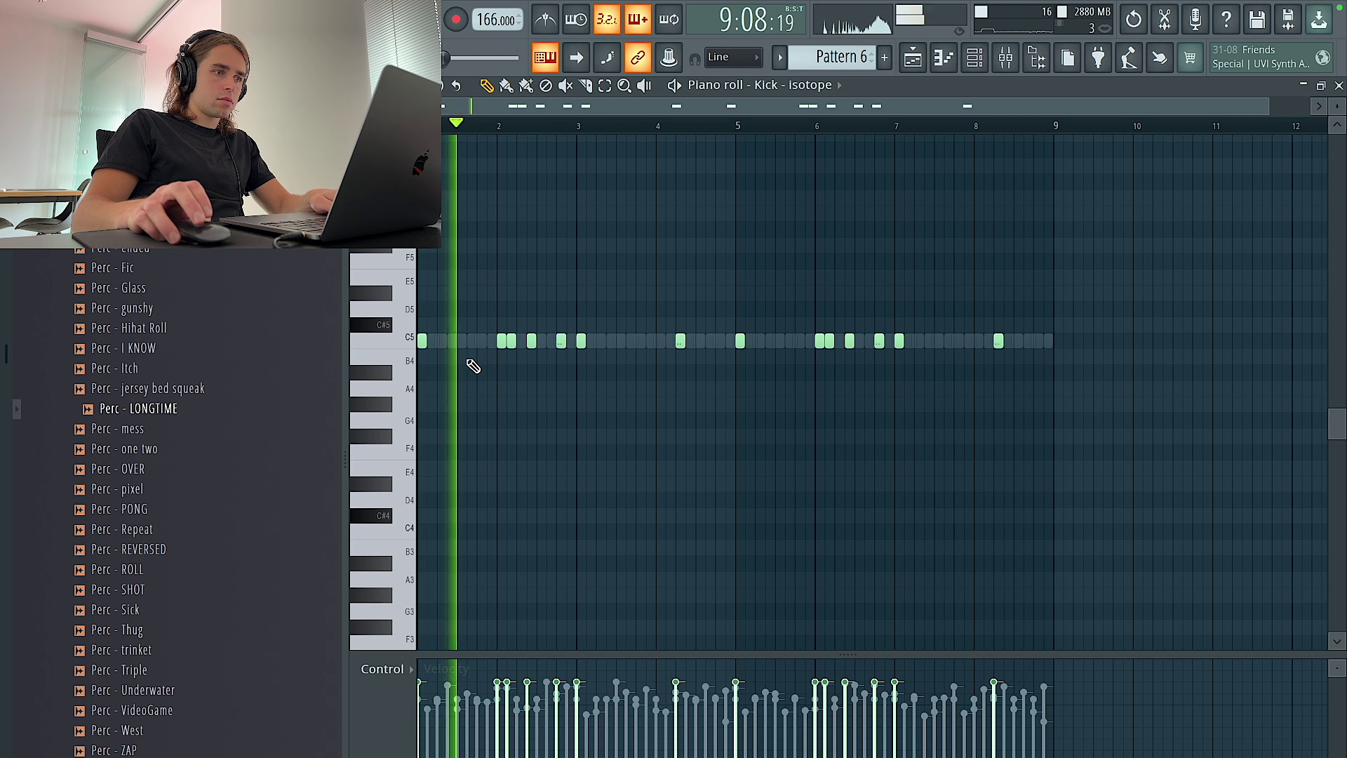
Thin out the Kick - isotope pattern by deleting the hits opening bars 1, 3, 5 and 7 and those late in bars 2 and 6.
right_click(561, 342)
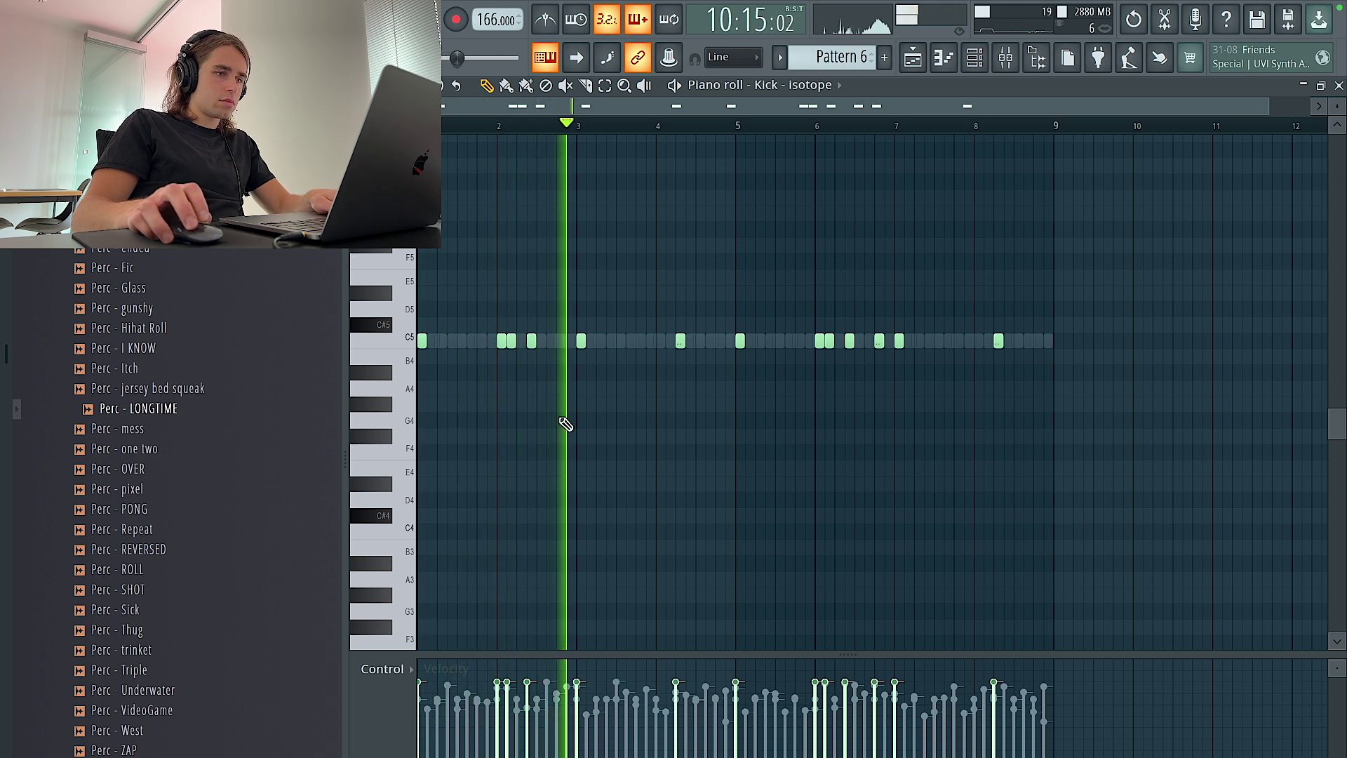
right_click(581, 341)
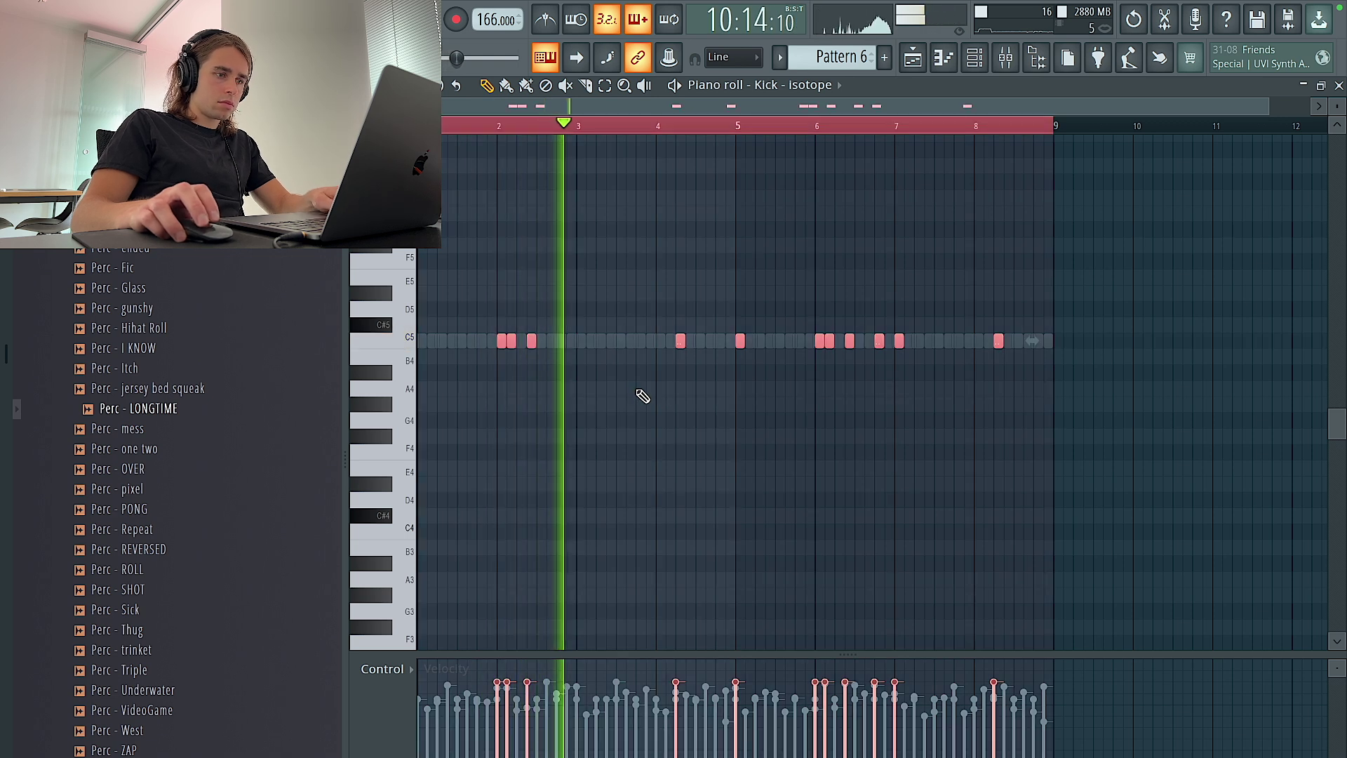
right_click(737, 342)
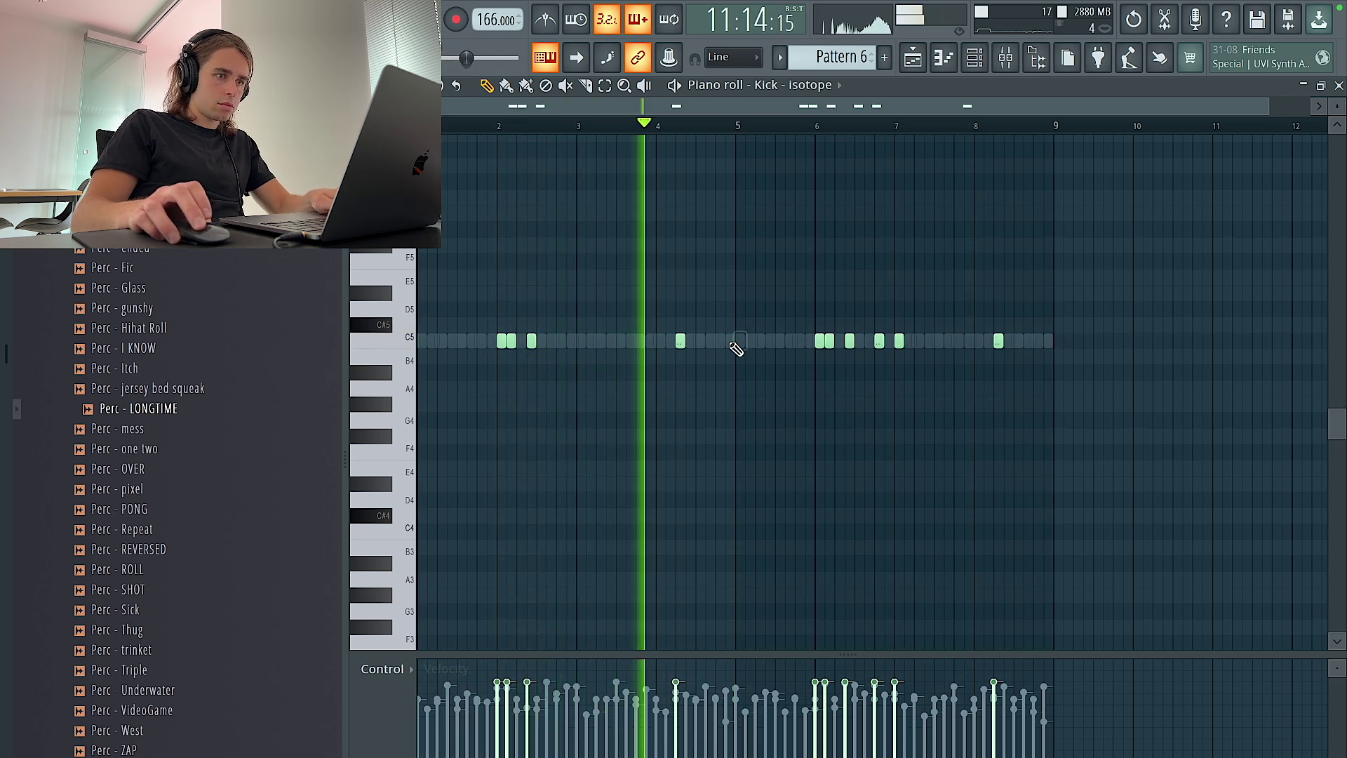
right_click(878, 342)
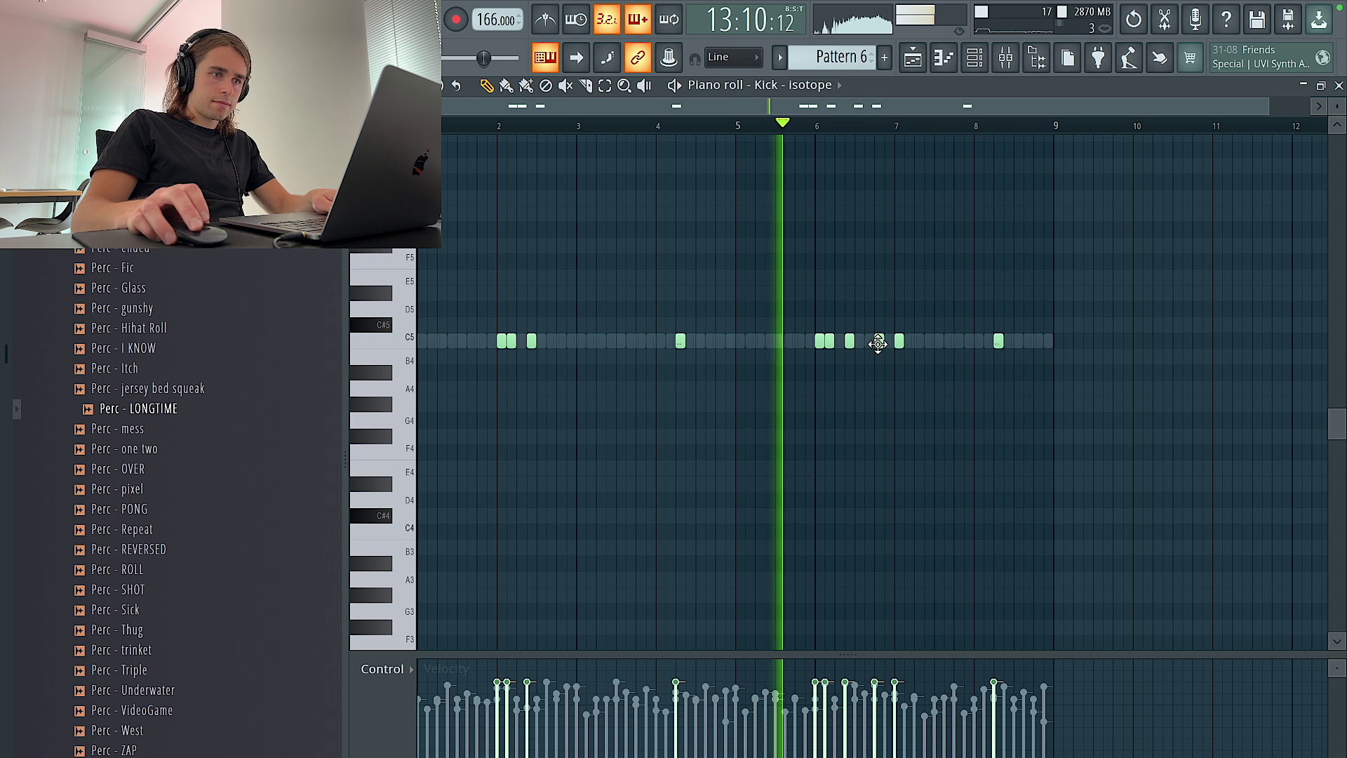
right_click(899, 342)
Lower the velocities of all remaining kick notes slightly and clear the selection.
key("ctrl+a")
scroll(929, 449, "down", 1)
key("ctrl+d")
Audition STASH V2 openhats, add Openhat - CHOSE as a new channel in the channel rack and place a hit on step 1.
left_click(973, 63)
scroll(83, 254, "up", 1)
scroll(83, 256, "up", 3)
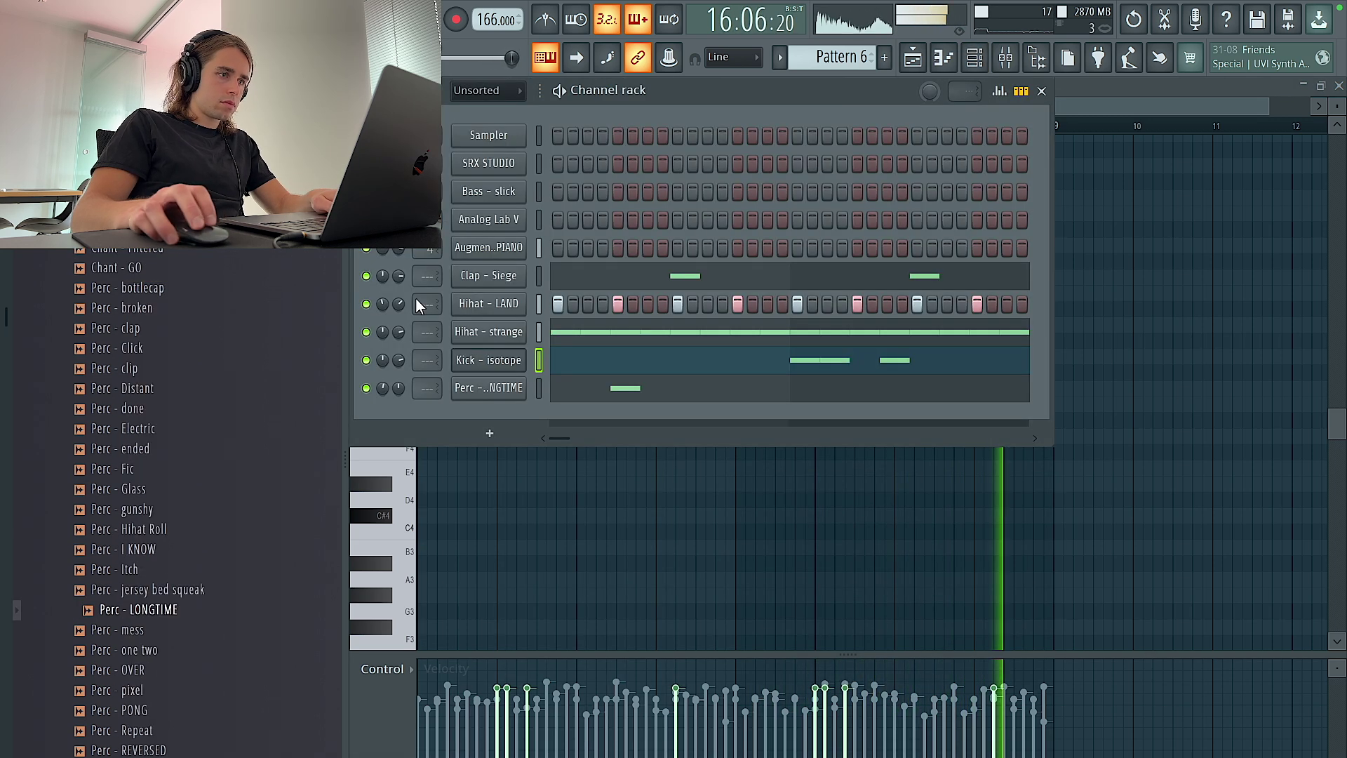
scroll(168, 316, "up", 3)
scroll(149, 317, "up", 3)
left_click(150, 518)
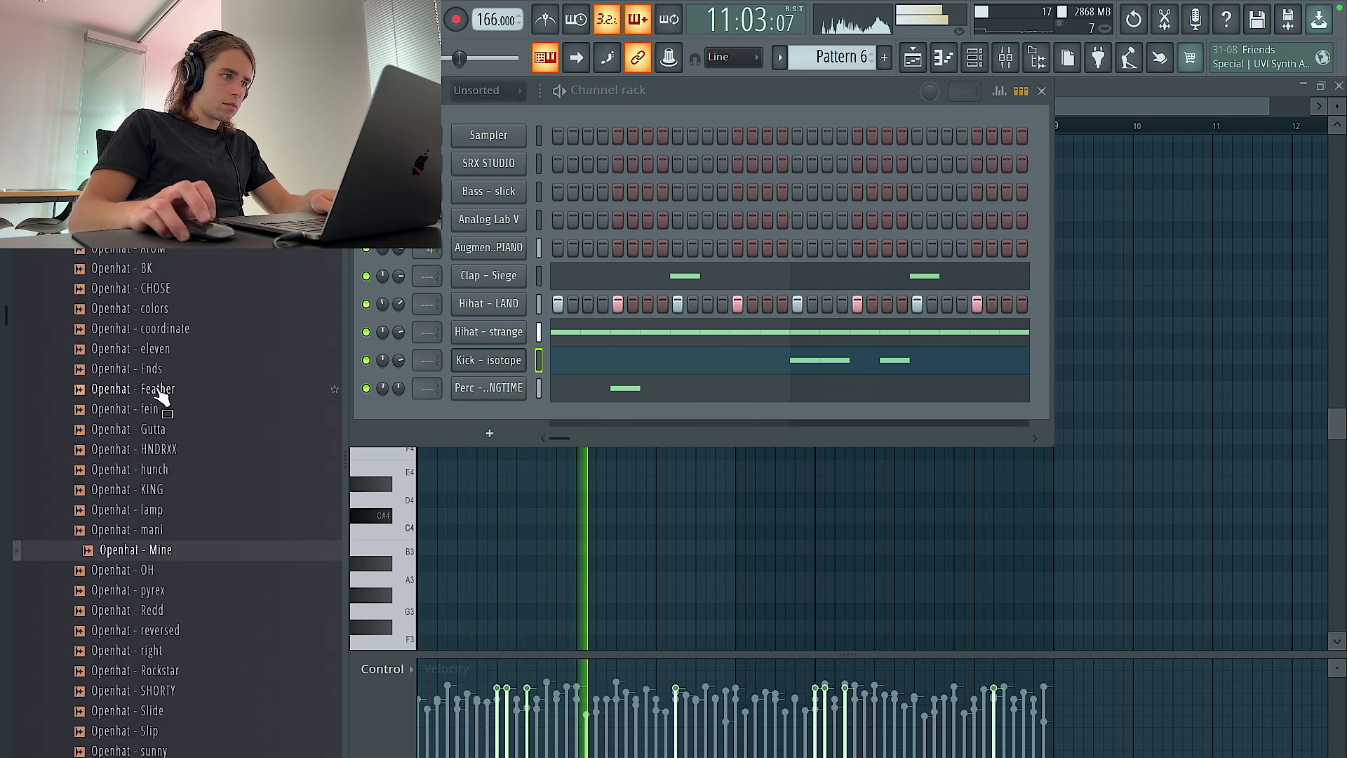
scroll(158, 391, "up", 3)
left_click(158, 452)
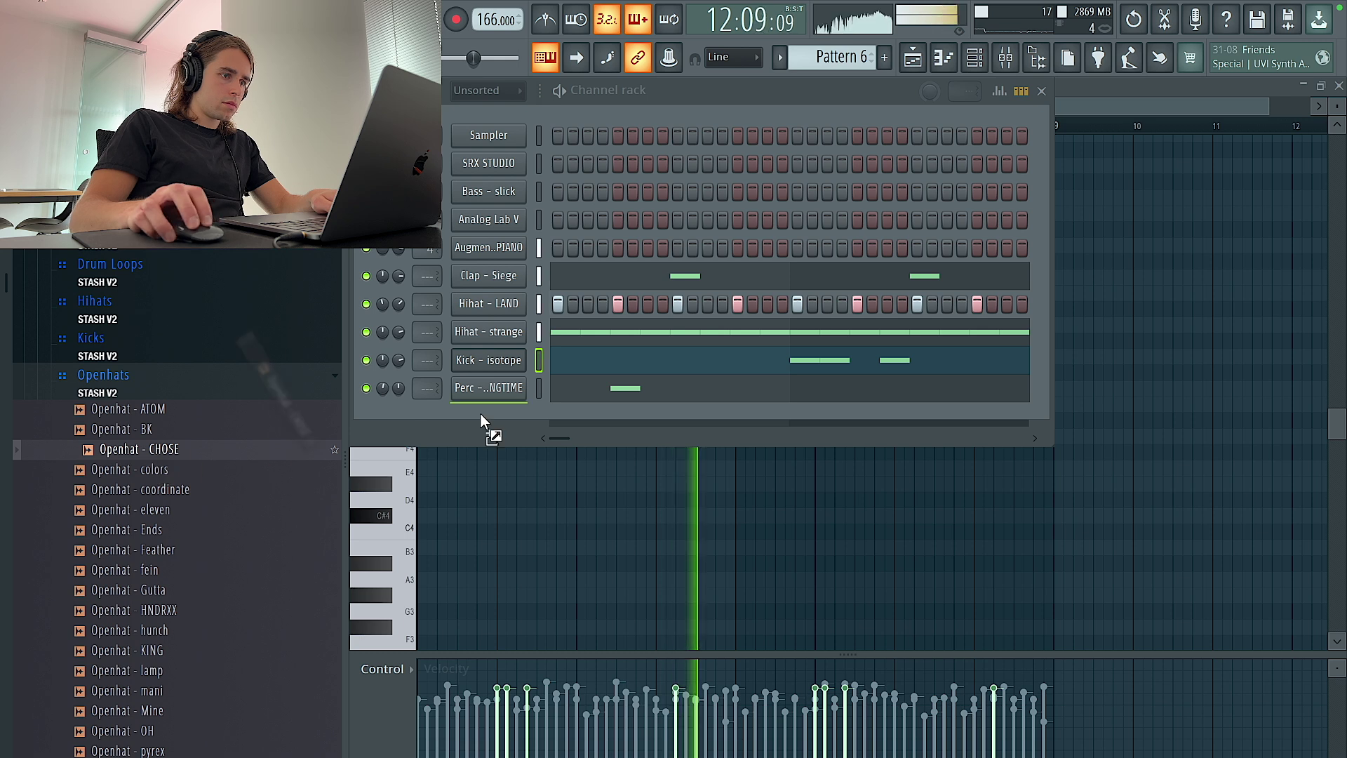
left_click_drag(482, 421, 580, 421)
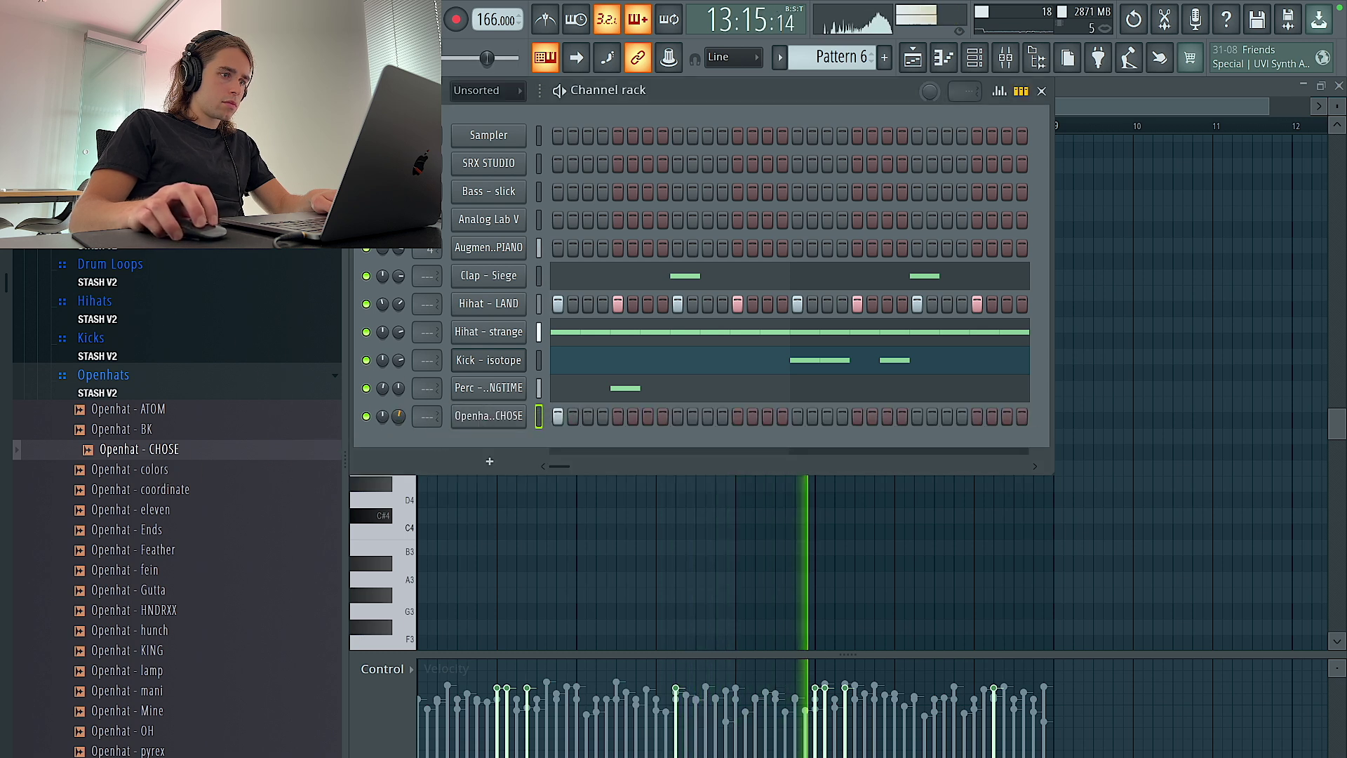
Add 808 - beam from the STASH V2 808s as a new channel and enable Cut itself for it.
scroll(168, 306, "up", 2)
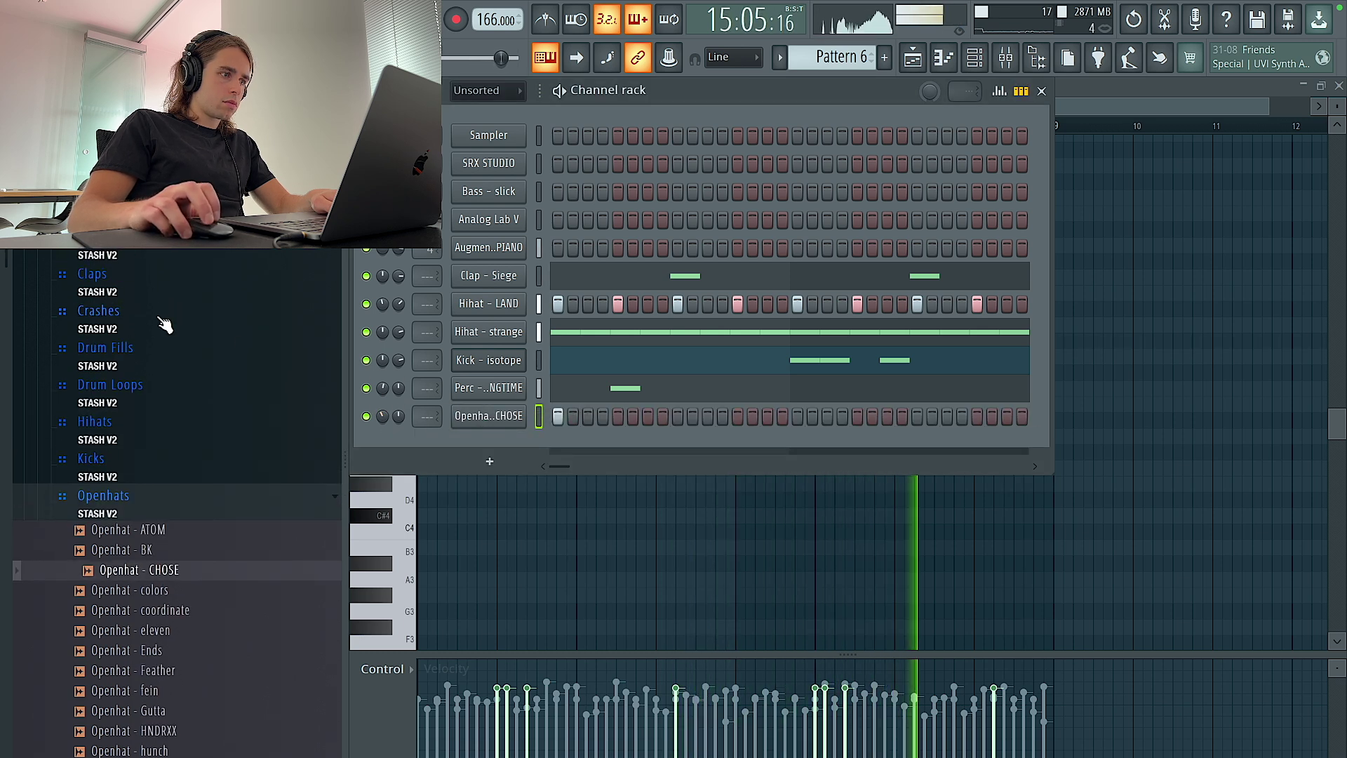
left_click(162, 318)
left_click(139, 255)
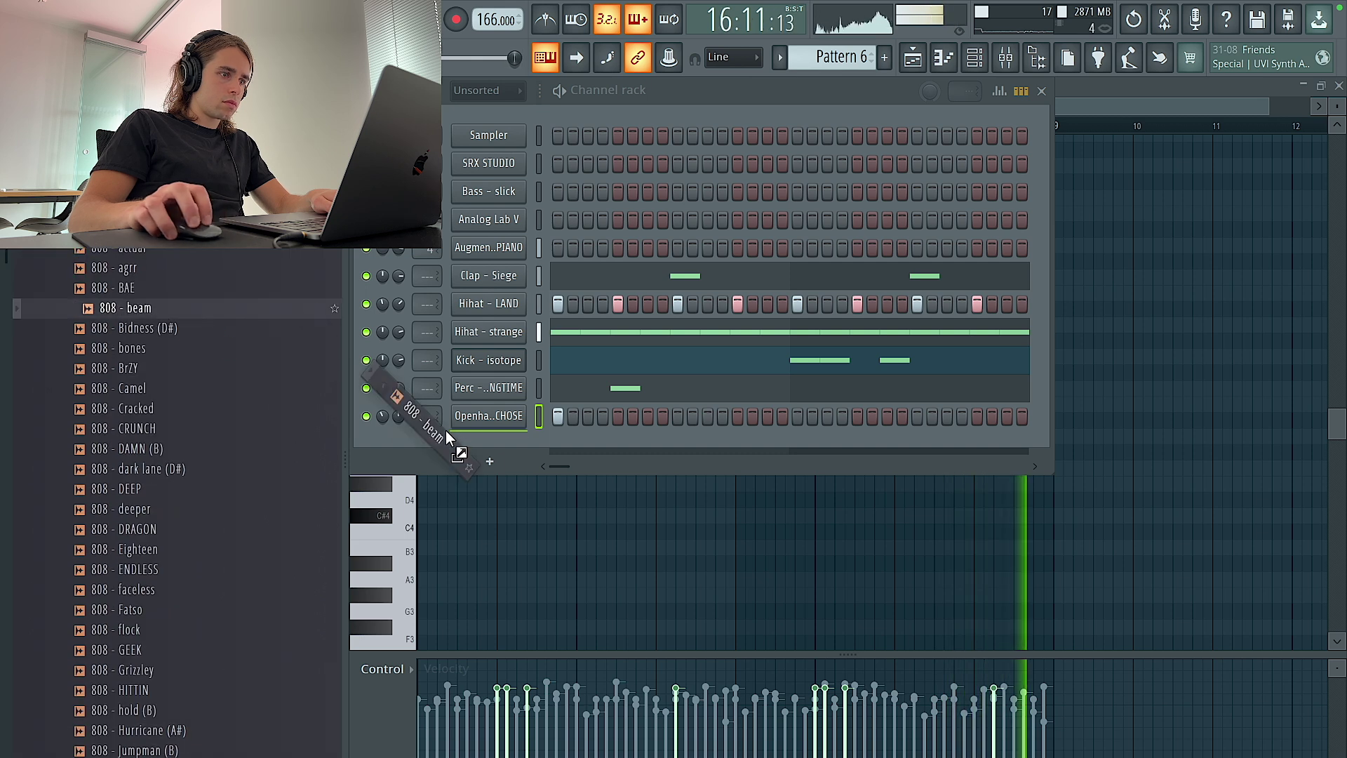
left_click_drag(447, 431, 456, 446)
right_click(490, 447)
left_click(561, 564)
Audition more STASH V2 808s, replace the 808 - beam sample with 808 - Lucky and check the channel's Cut itself option.
scroll(232, 489, "down", 3)
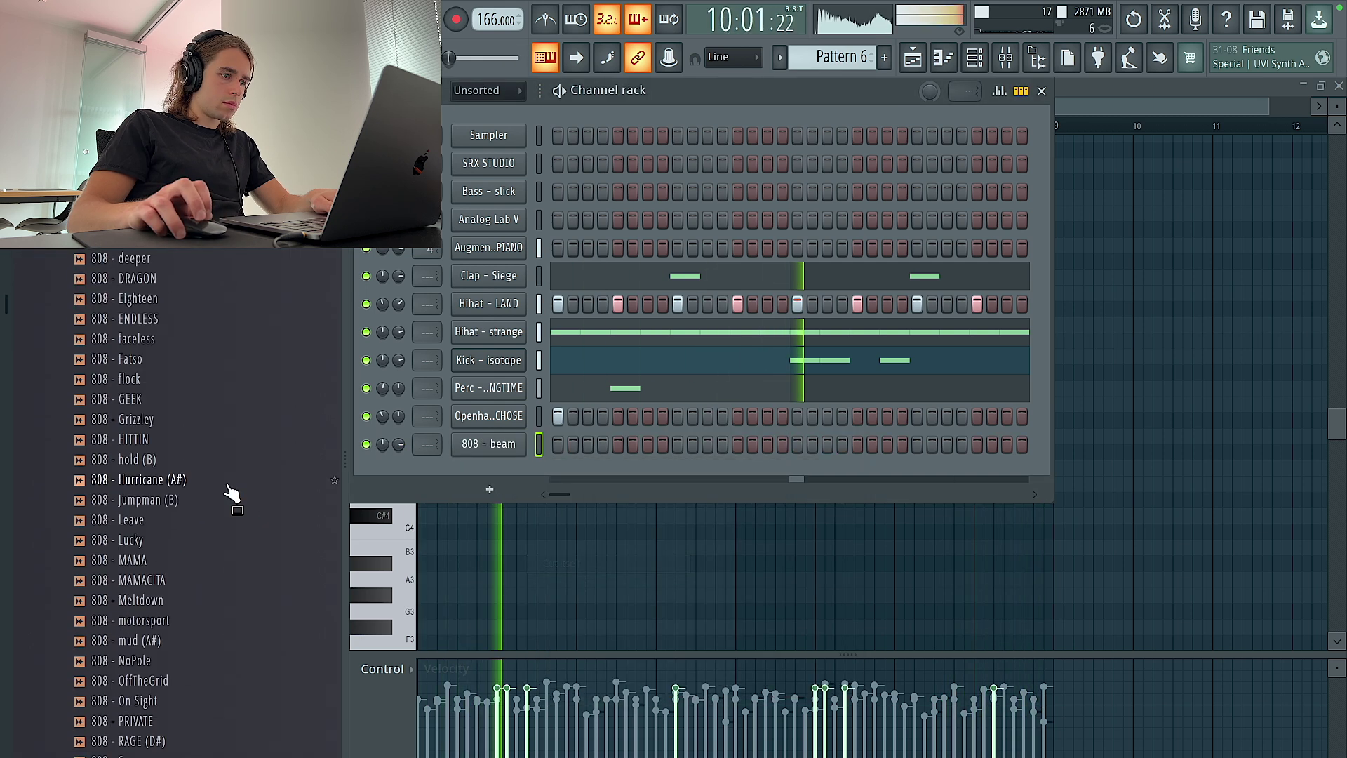
scroll(231, 489, "down", 3)
left_click(209, 429)
left_click(188, 413)
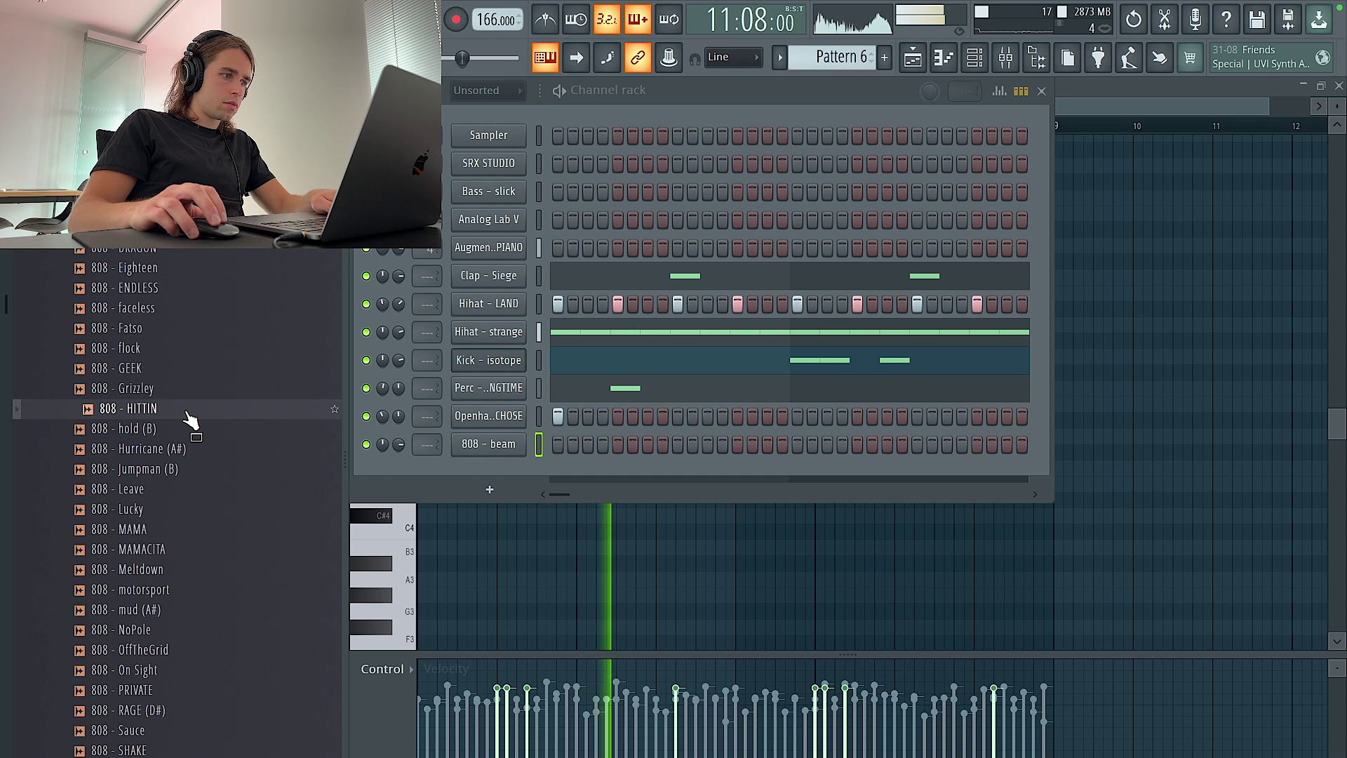
left_click(190, 534)
left_click(176, 512)
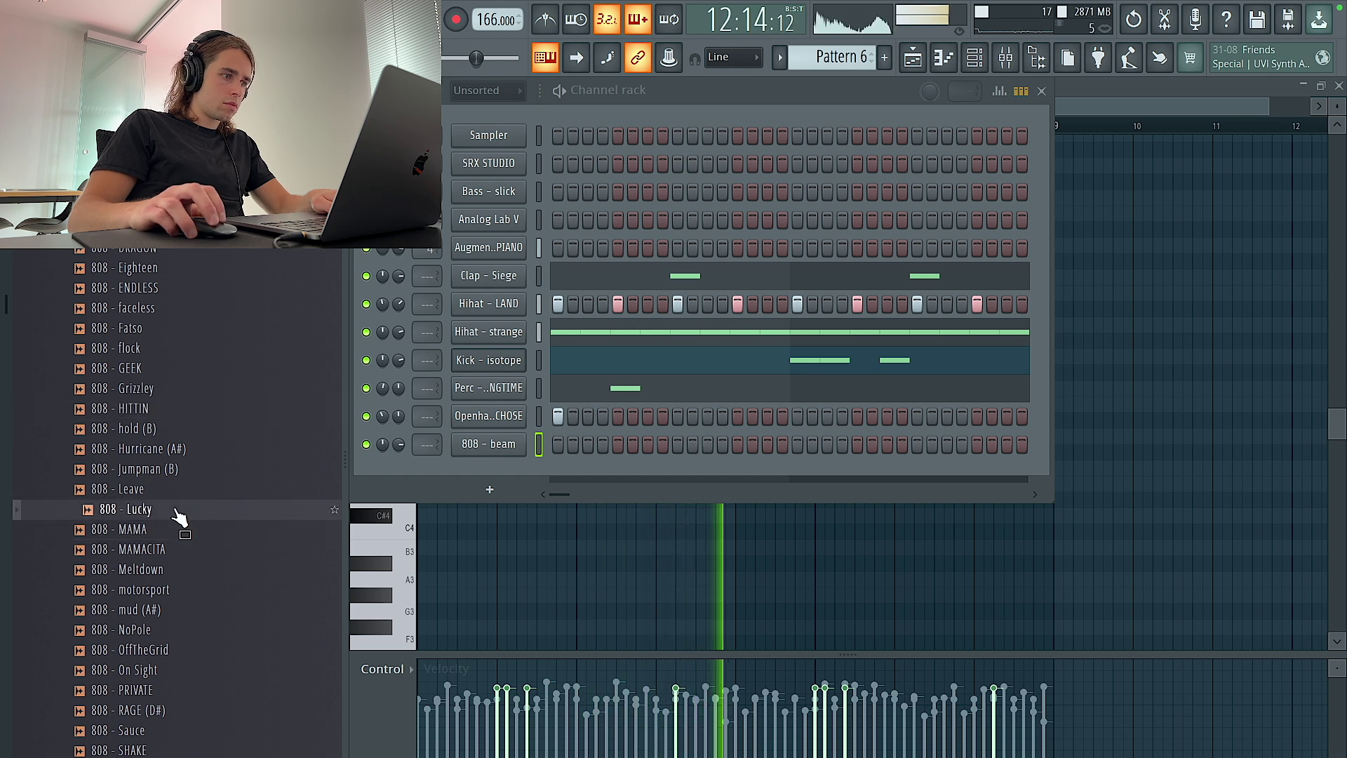
left_click_drag(477, 451, 480, 448)
right_click(484, 445)
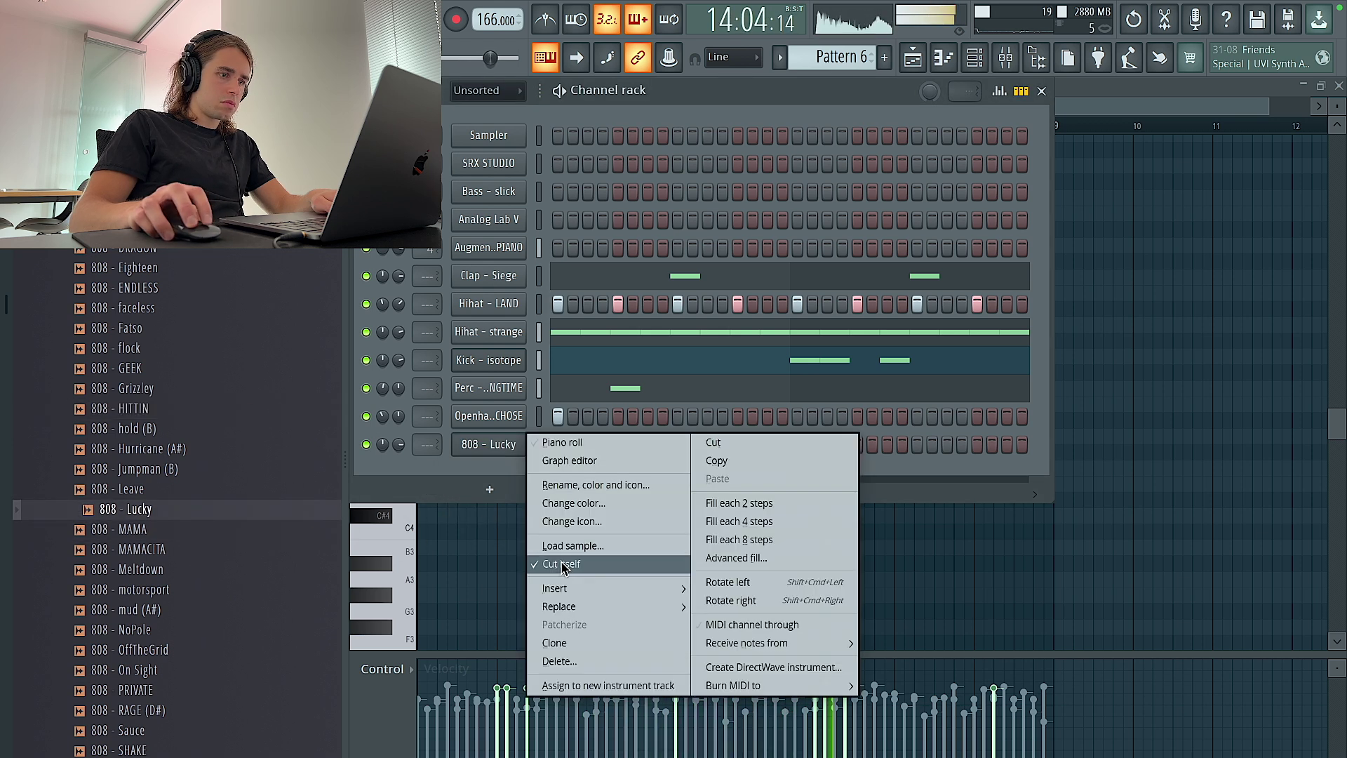
left_click(562, 563)
right_click(493, 452)
left_click(574, 566)
In the 808 - Lucky piano roll, place short notes on C#6 at bar 1 and B5 in bar 3, and repeat them from bar 5.
right_click(502, 451)
left_click(599, 442)
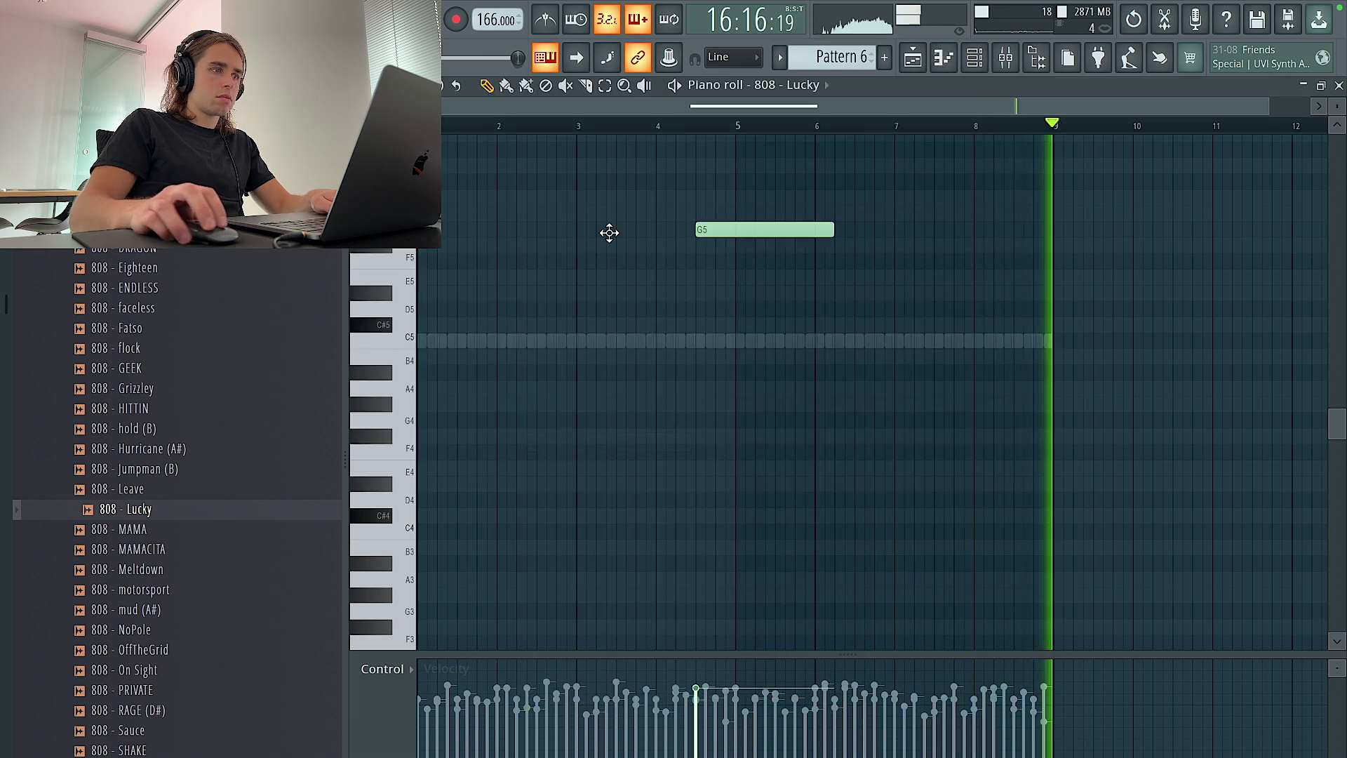
left_click_drag(428, 213, 320, 271)
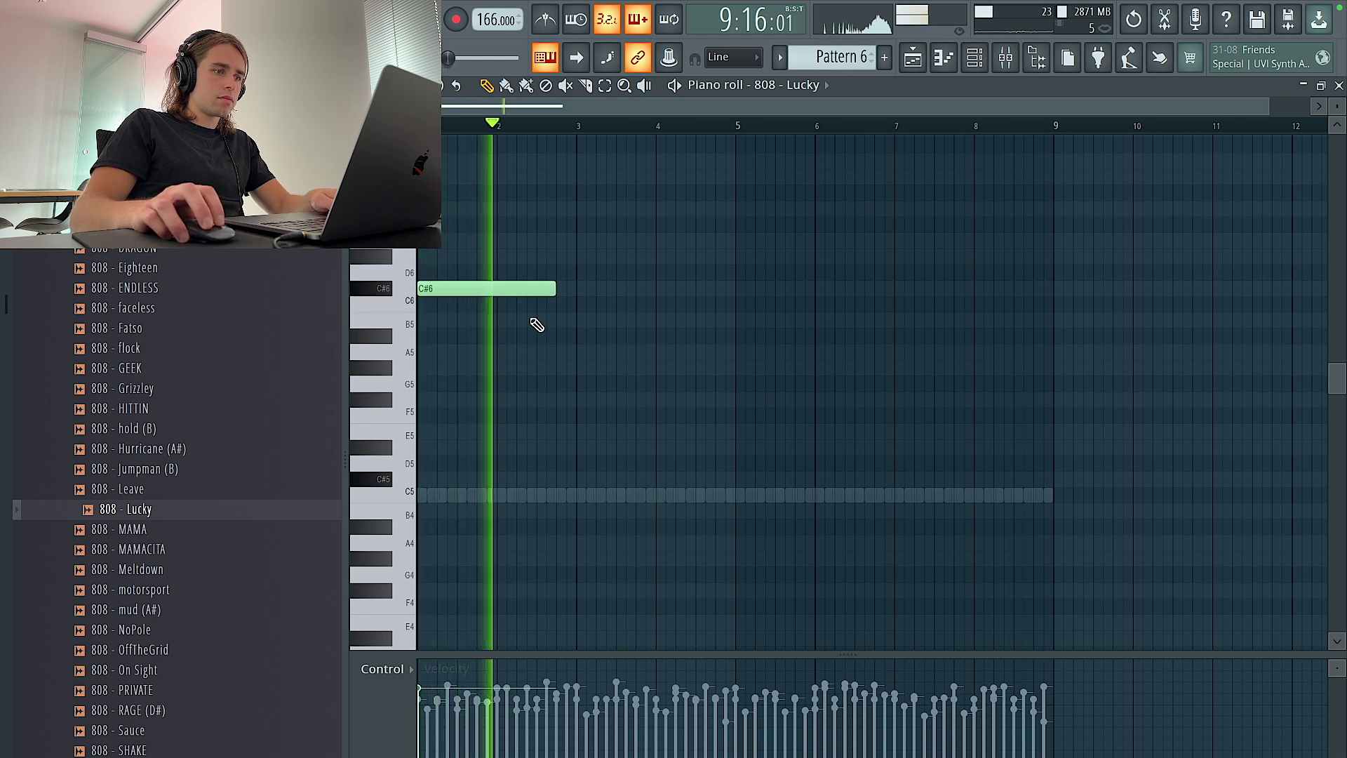
left_click(598, 320)
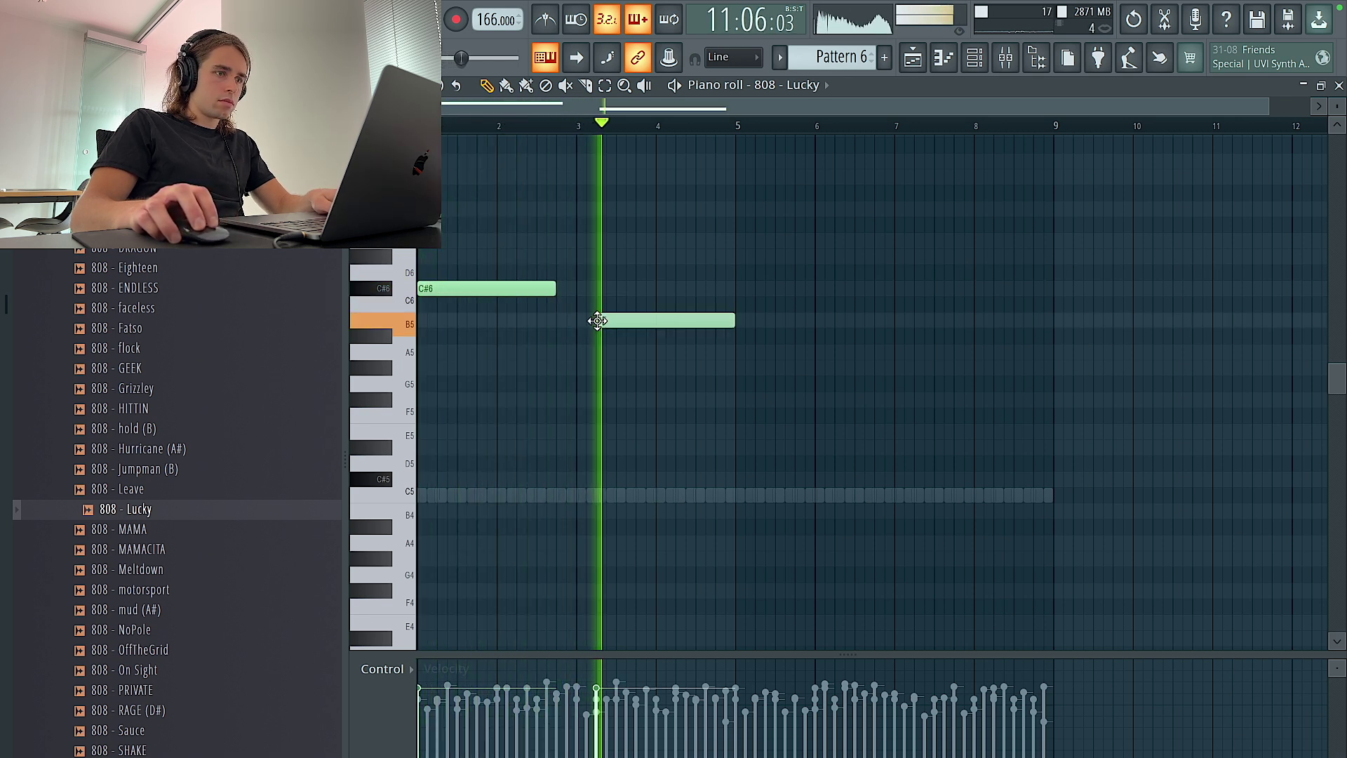
key("shift+d")
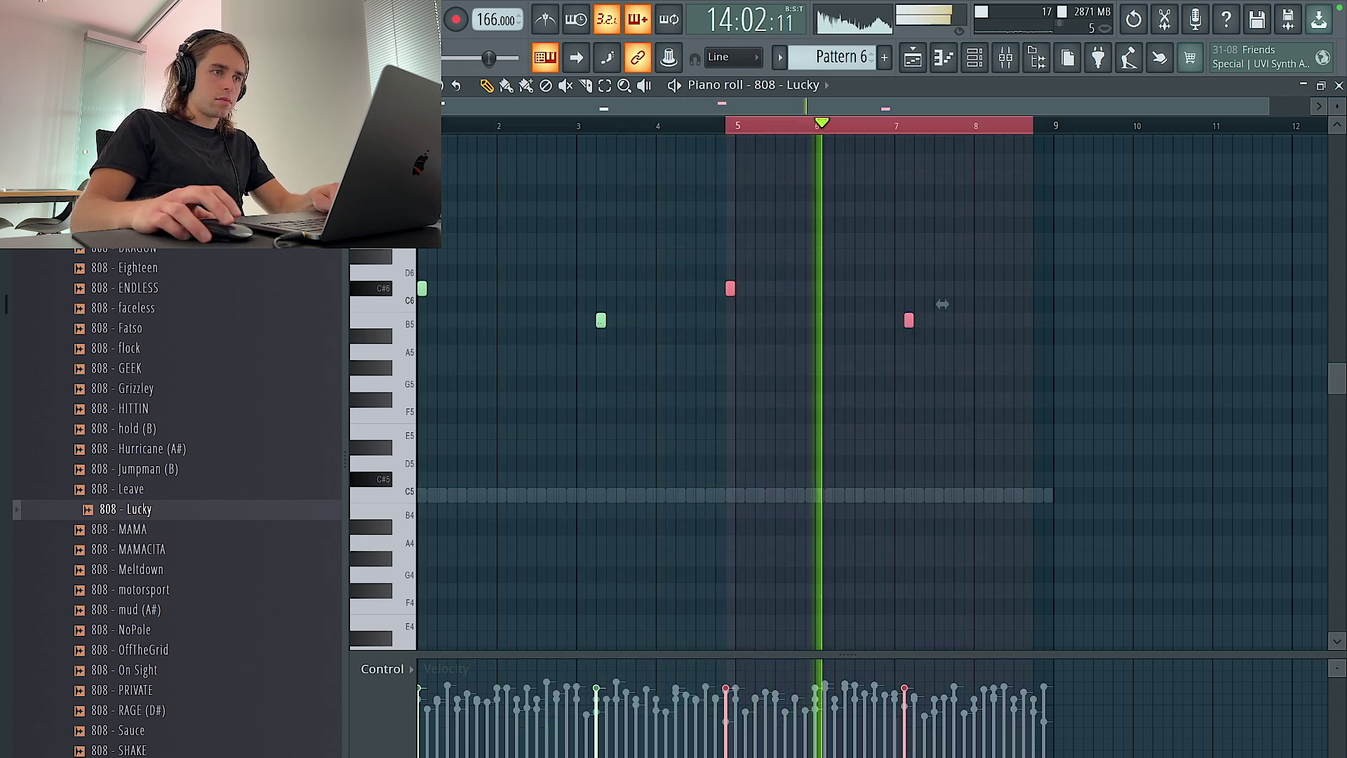
left_click_drag(730, 127, 423, 129)
key("ctrl+b")
Extend all 808 notes legato to the next note and transpose them down one octave to C#5 and B4.
key("ctrl+a")
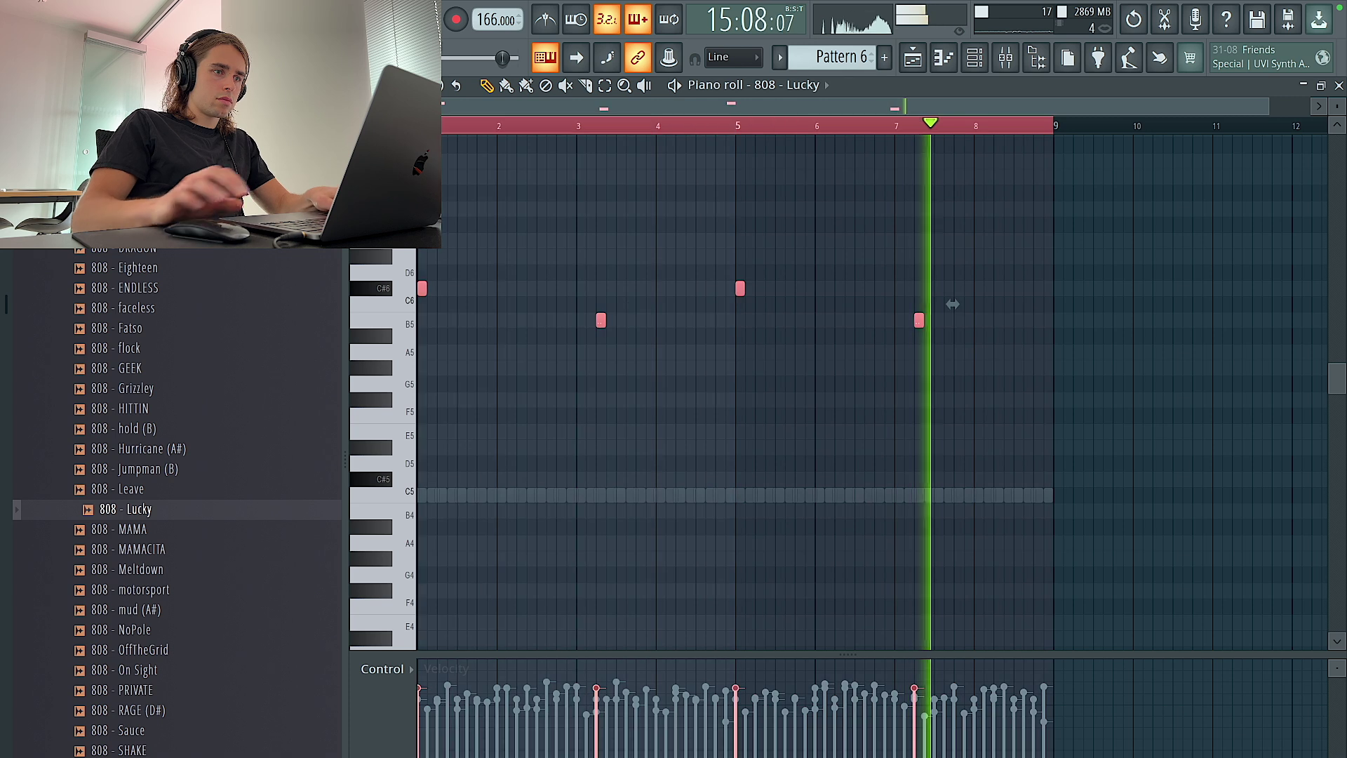
key("ctrl+l")
key("ctrl+Down")
key("ctrl+d")
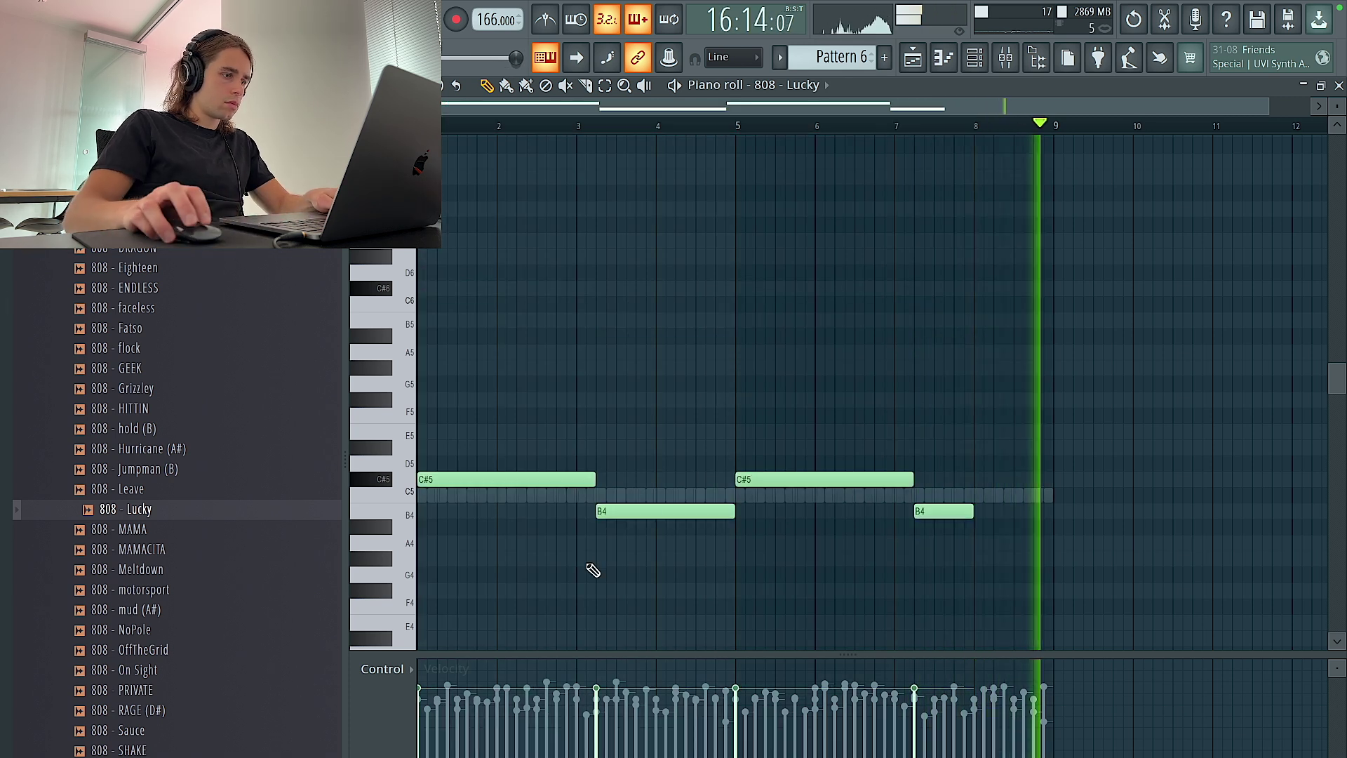
Raise the velocities of all 808 notes slightly and swap the channel's sample for 808 - Fatso.
scroll(660, 502, "down", 4)
key("ctrl+a")
key("ctrl+d")
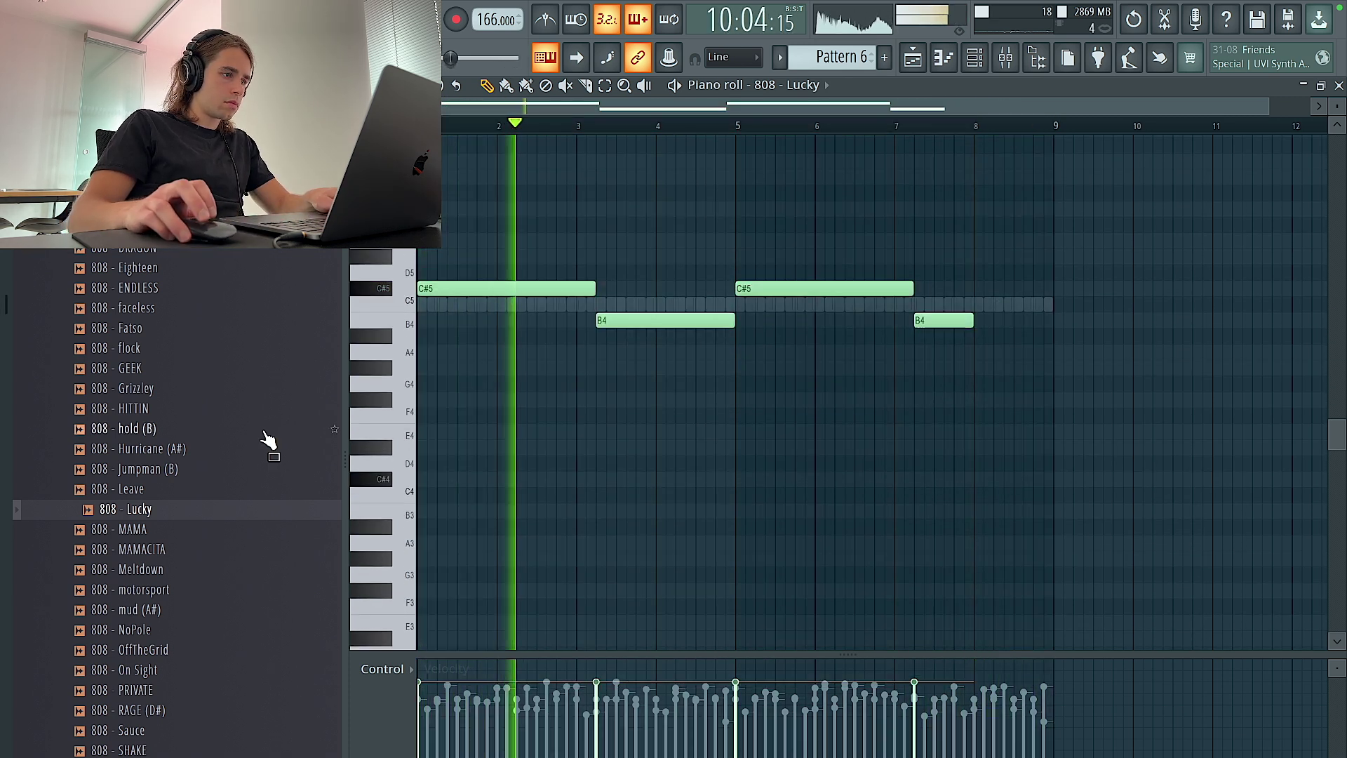
middle_click(178, 333)
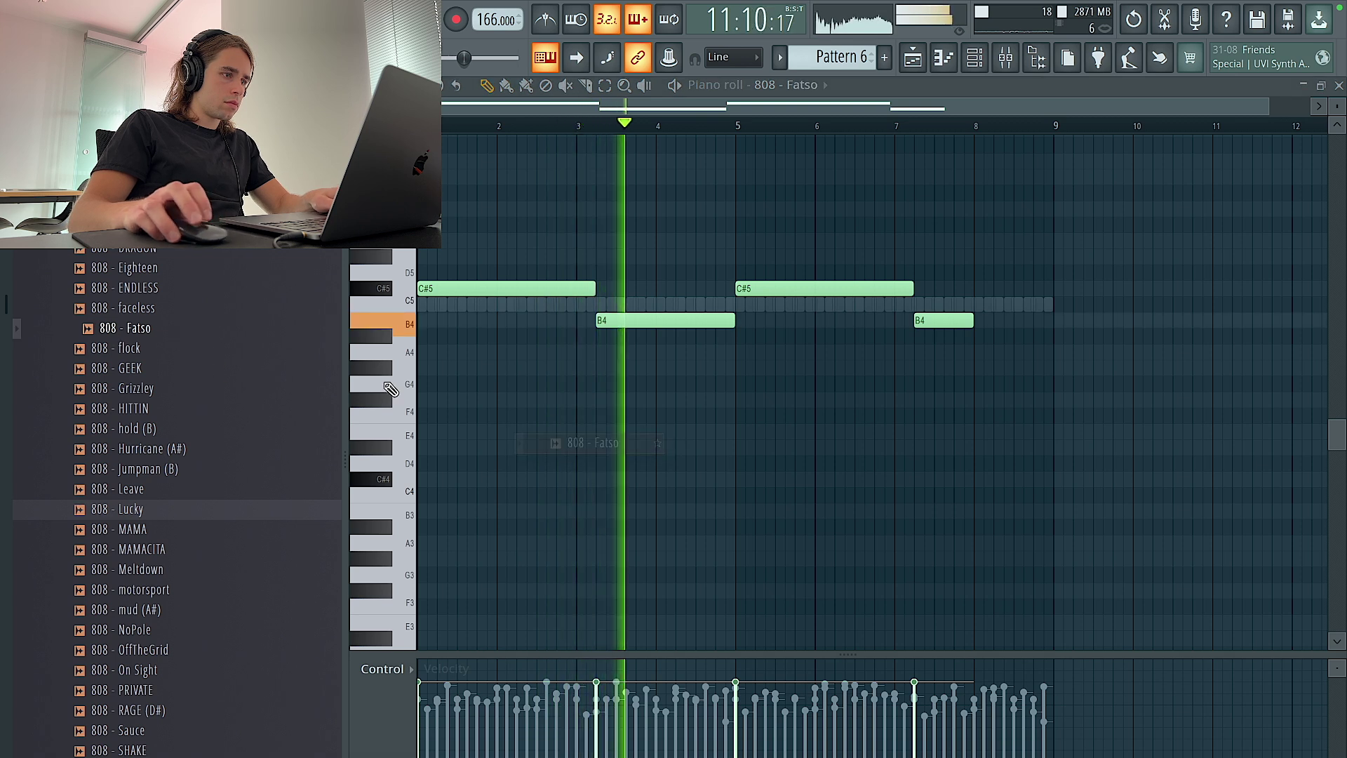
Load the 808 - faceless sample into the 808 channel and discard the lengths of its notes in Pattern 6.
middle_click(179, 349)
middle_click(186, 309)
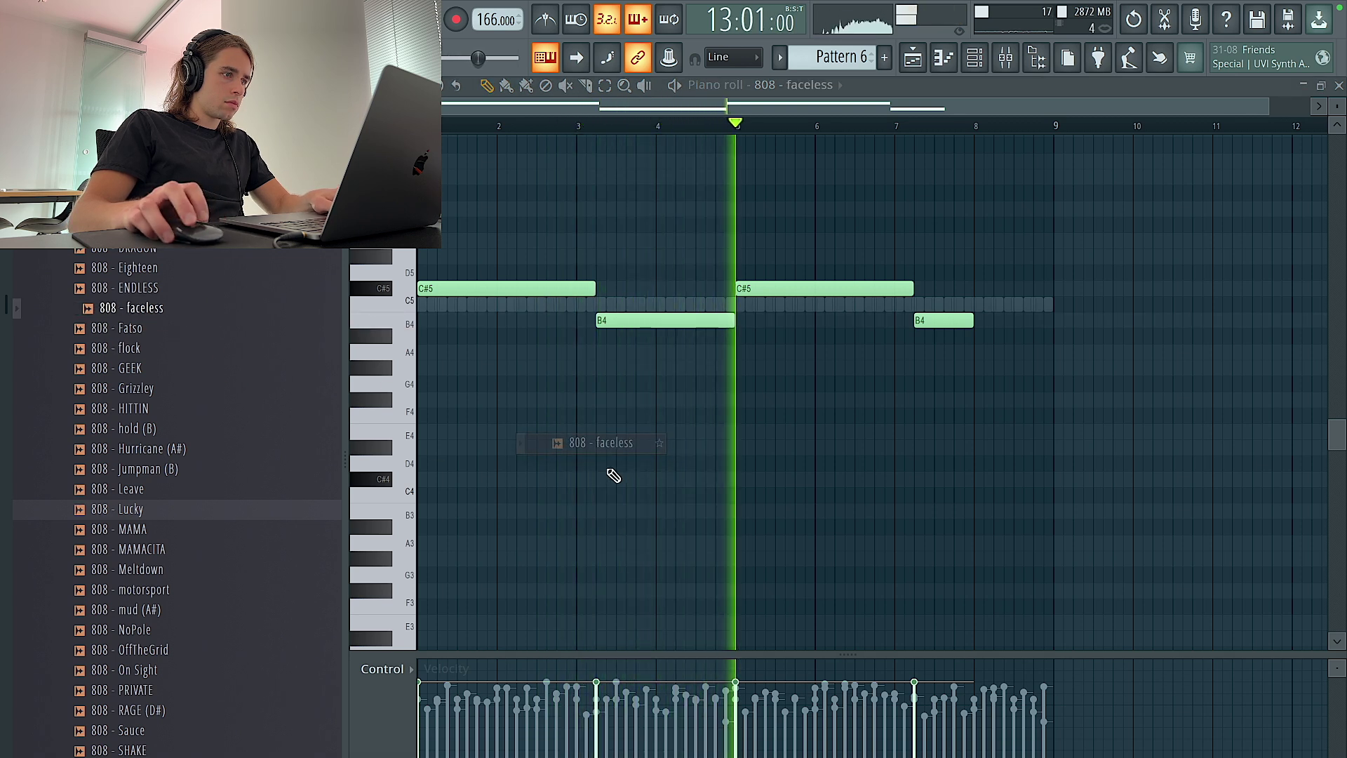
middle_click(760, 510)
key("shift+d")
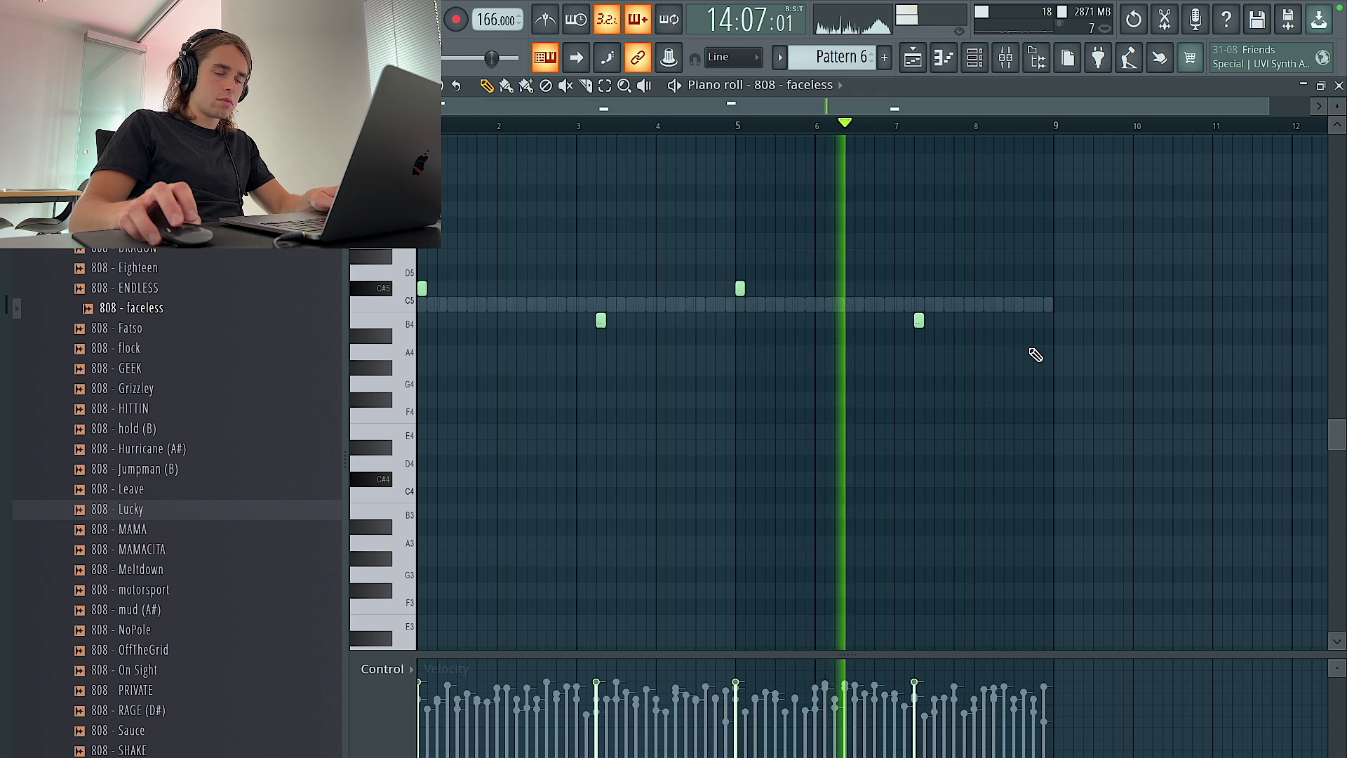
Add short B4 hits at the starts of bars 7 and 3 in the 808 pattern.
scroll(1022, 355, "up", 5)
scroll(916, 345, "up", 1)
key("space")
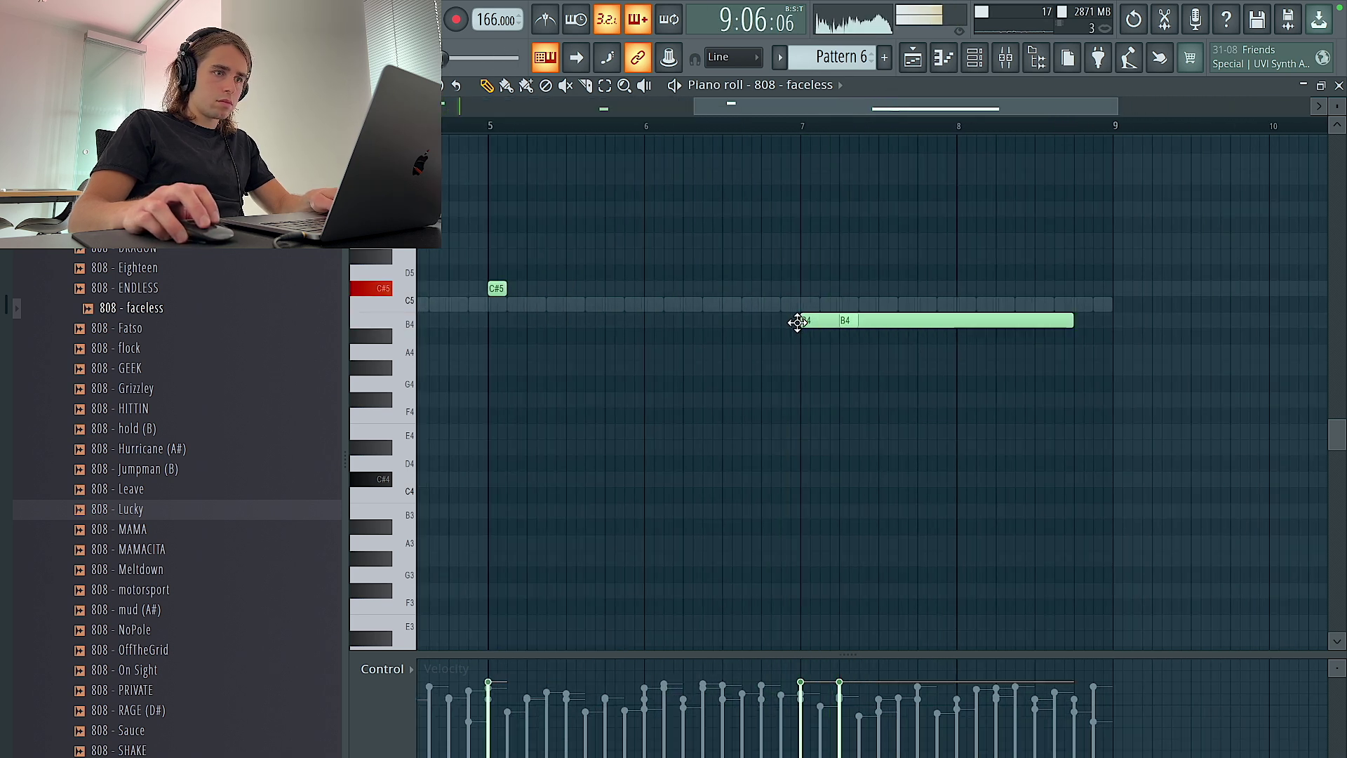
key("shift+d")
scroll(805, 331, "left", 5)
left_click(570, 321)
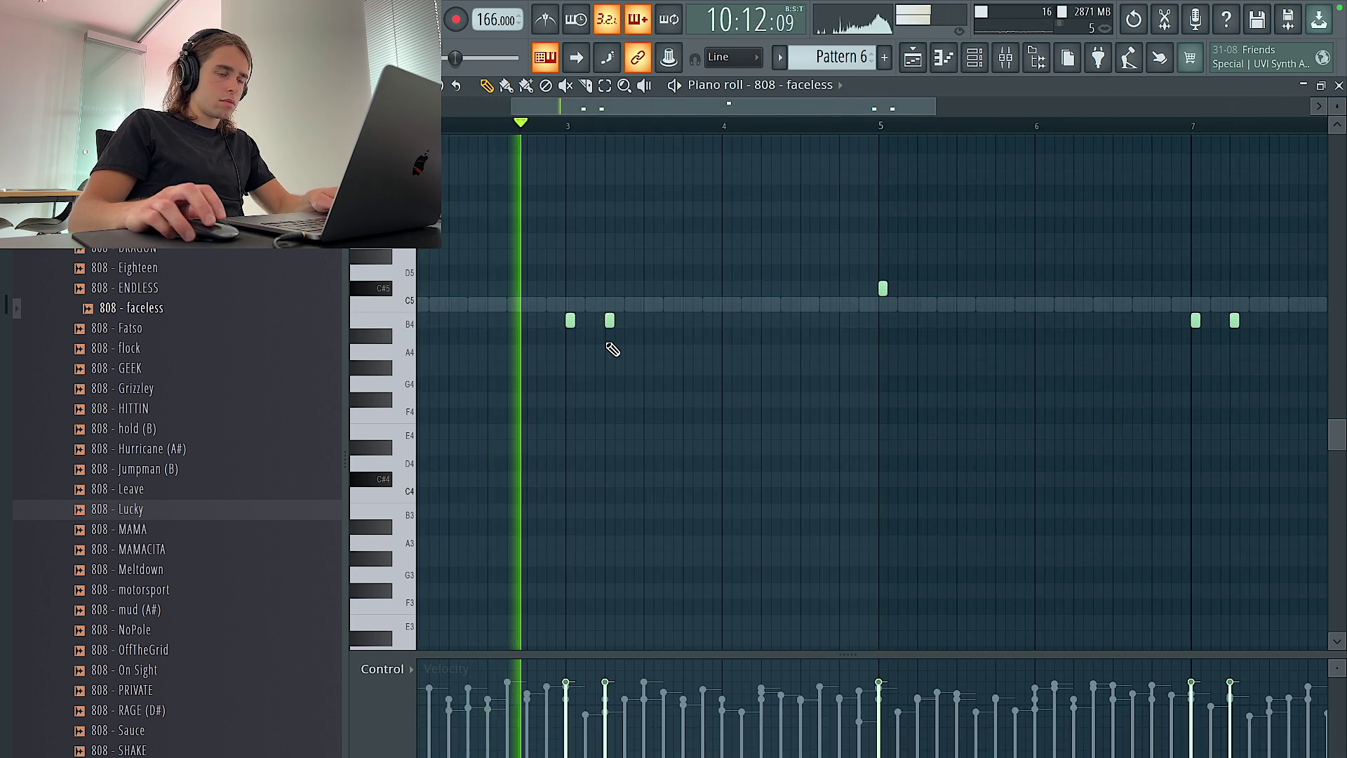
scroll(571, 336, "down", 2)
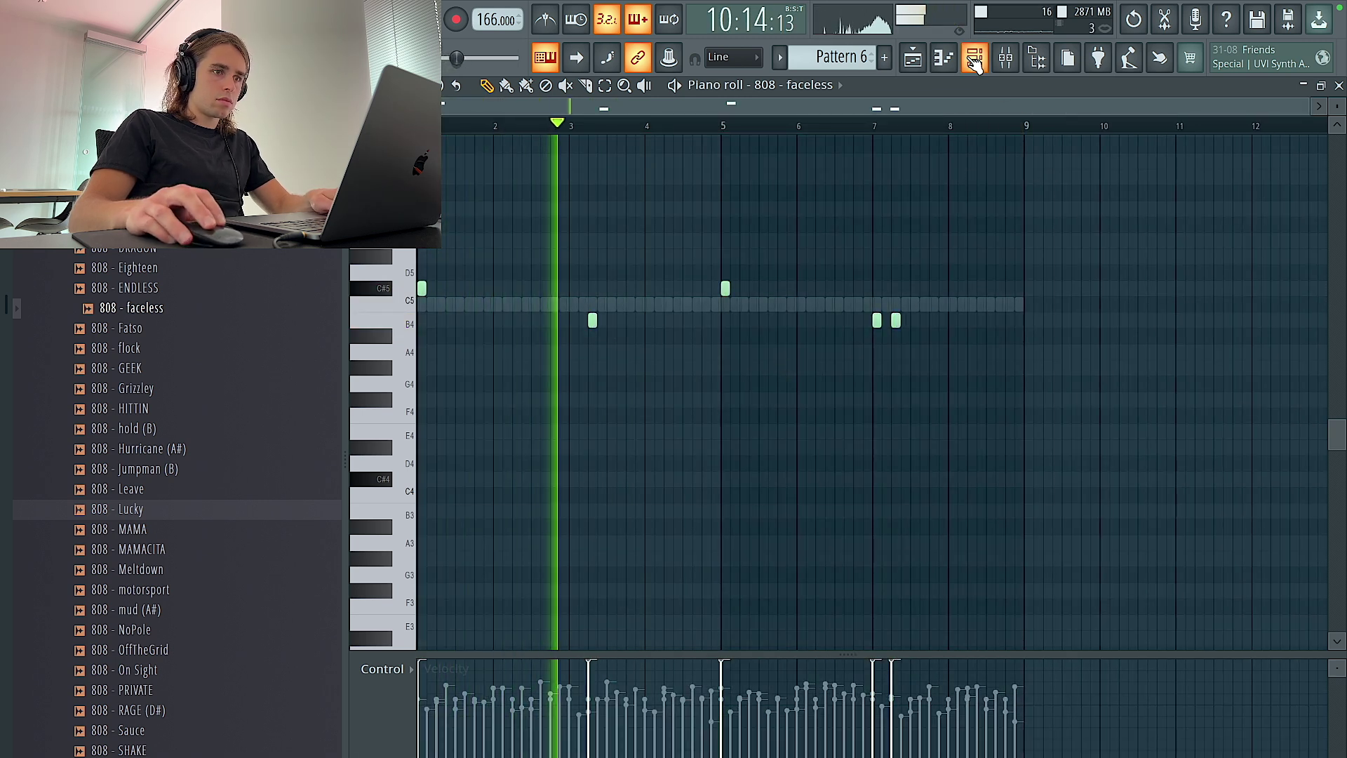
key("F6")
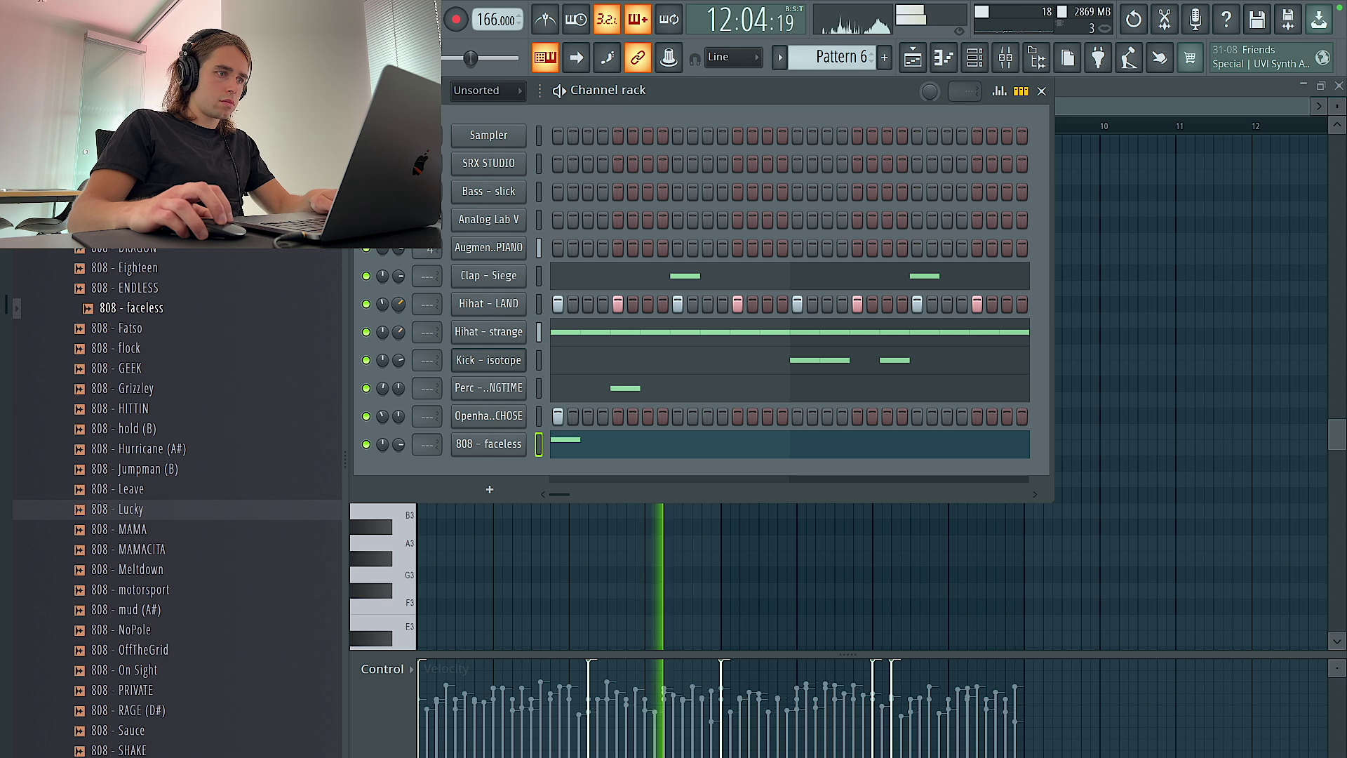
key("F6")
Move the B4 hit at bar 7 slightly earlier and redraw the B4 after it as a longer note.
scroll(751, 324, "up", 3)
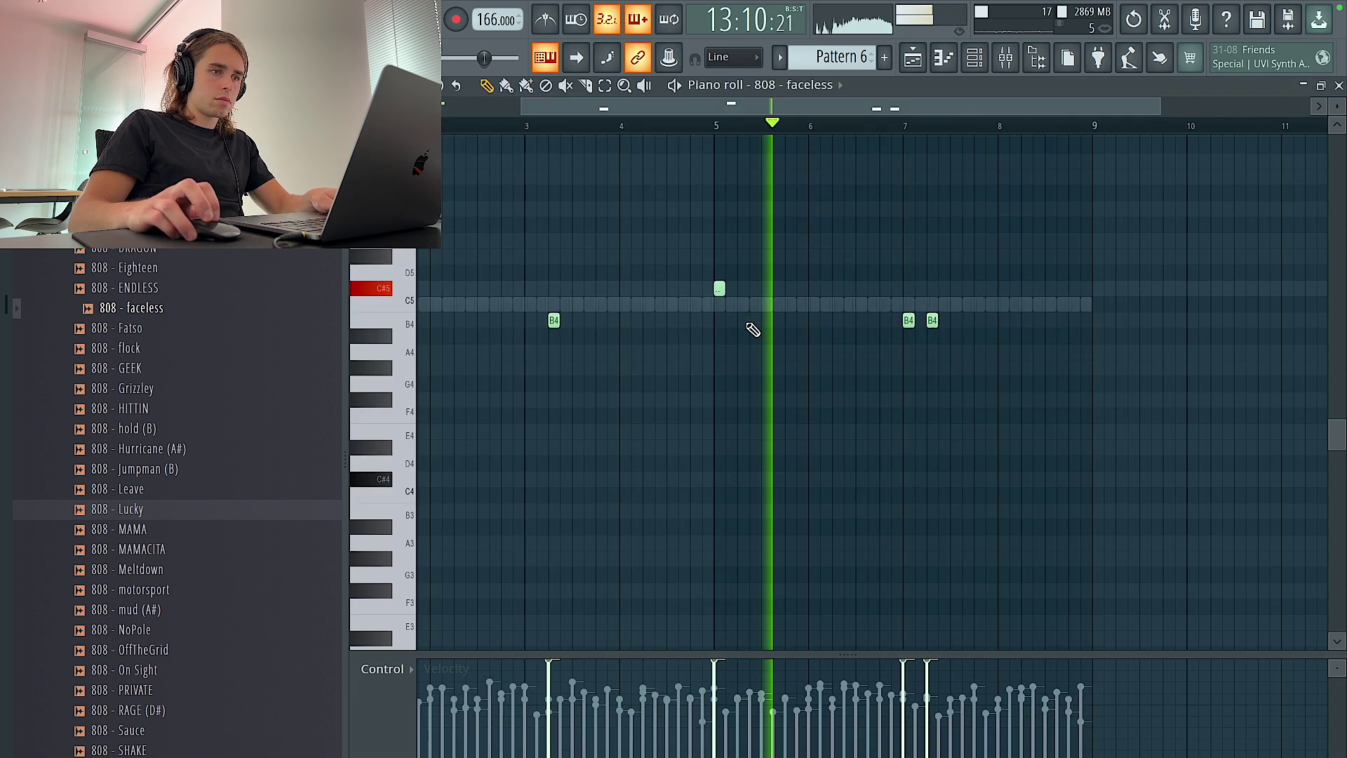
right_click(960, 320)
left_click(969, 321)
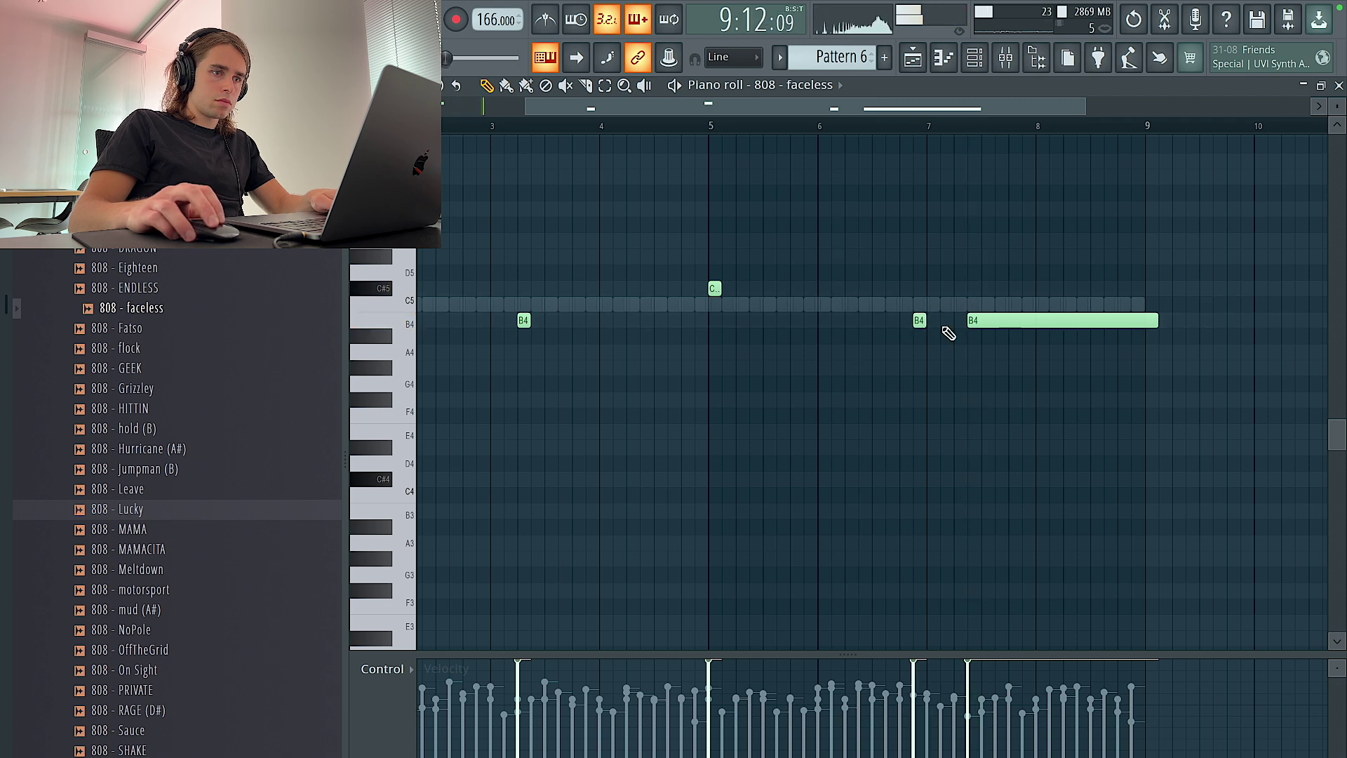
Add a B5 hit just before bar 3 and extend all 808 notes so each one reaches the following note.
left_click(624, 321)
key("ctrl+Up")
key("ctrl+a")
key("ctrl+l")
key("ctrl+d")
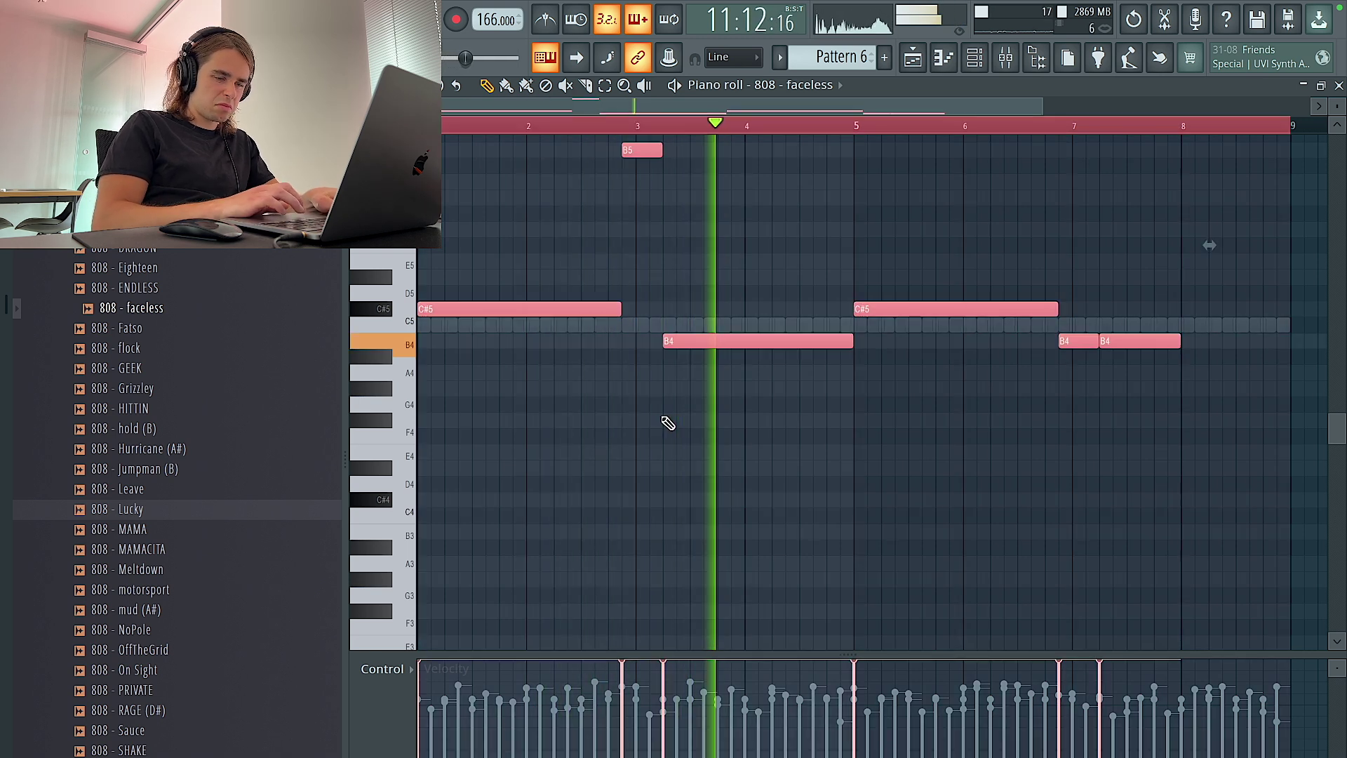
key("ctrl+a")
key("ctrl+d")
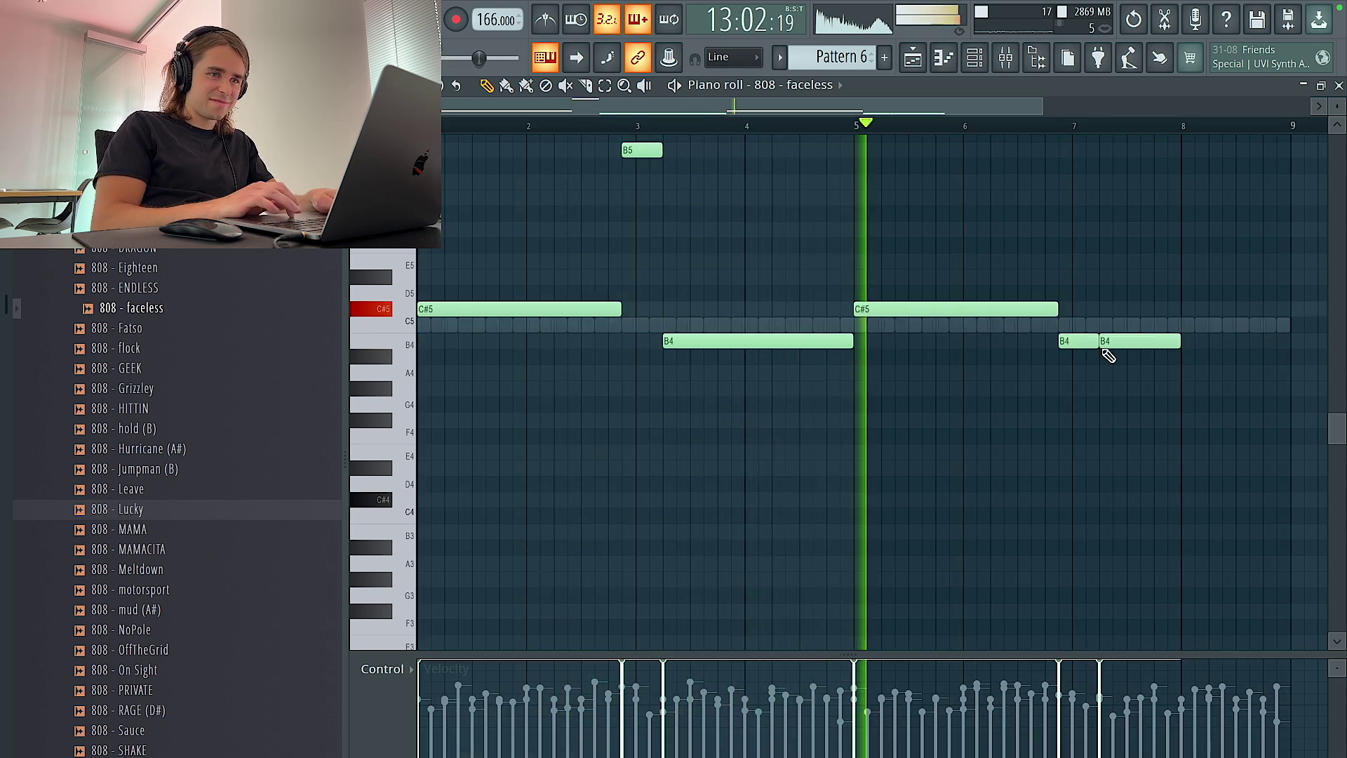
Raise the short B4 note just before bar 7 by one octave to B5.
key("ctrl+Up")
key("ctrl+a")
key("ctrl+d")
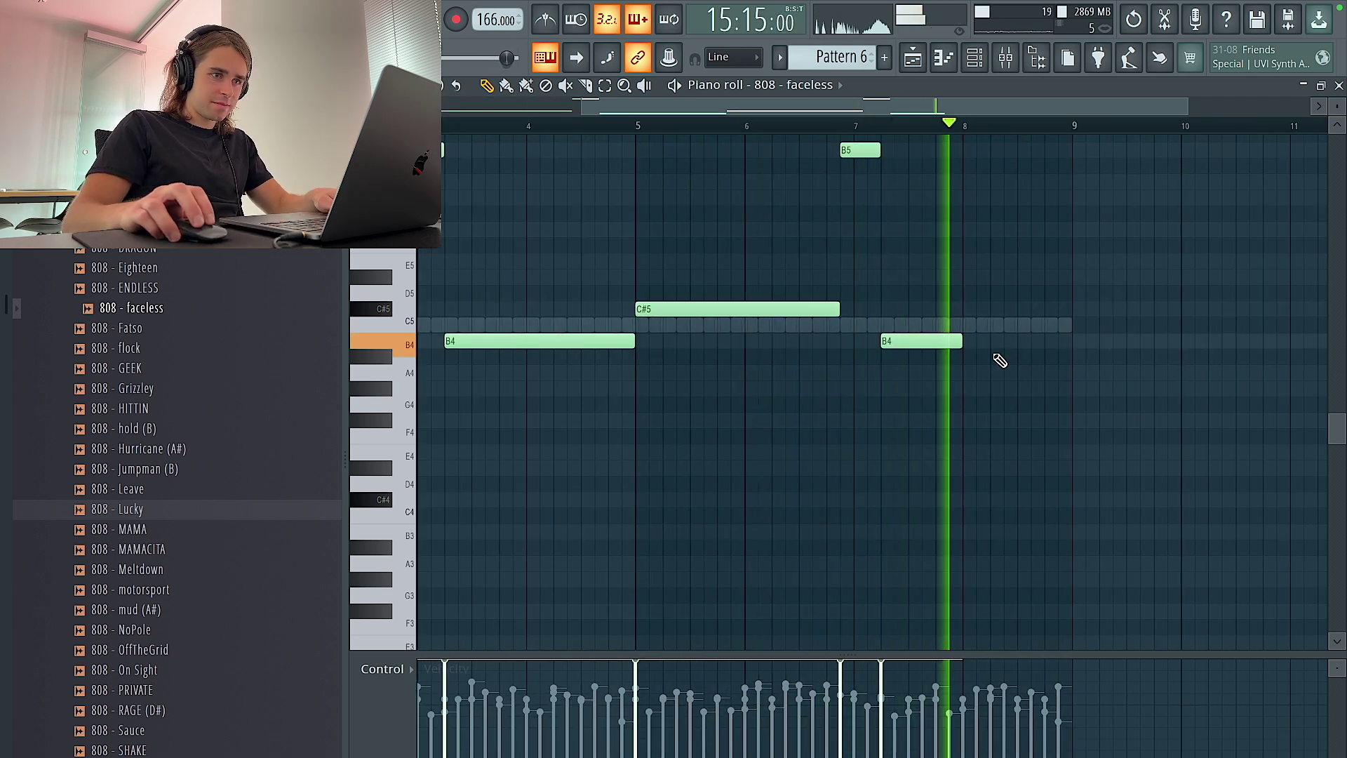
Add two short B4 notes in bar 8 and raise the first of them one octave to B5.
left_click(996, 342)
left_click_drag(1026, 356, 1026, 337)
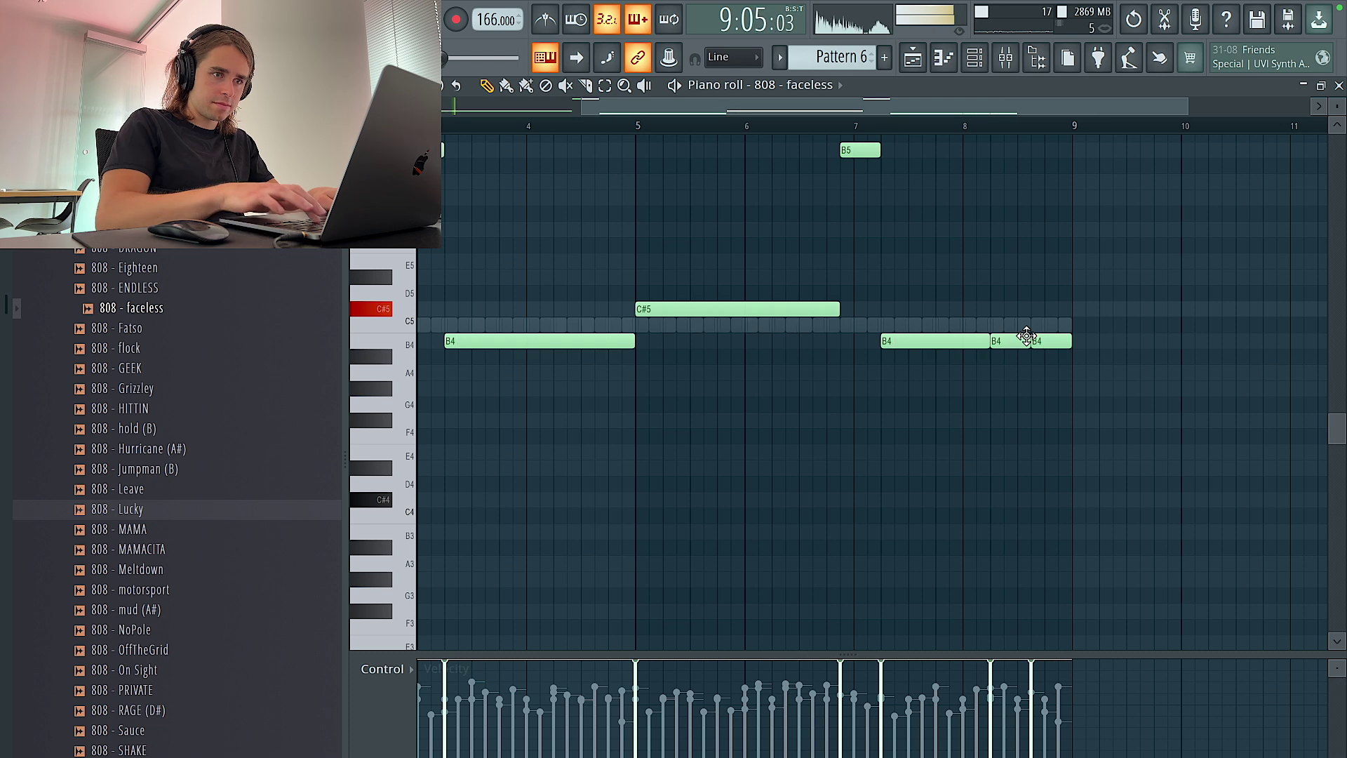
scroll(853, 376, "down", 2)
left_click(942, 341, "super")
key("super+Up")
key("super+a")
key("super+d")
key("super+a")
Try the 808 - HITTIN, 808 - Eighteen and 808 - BrZY samples in the 808 channel during playback.
scroll(727, 417, "left", 1)
scroll(946, 405, "down", 1)
key("space")
left_click(162, 412)
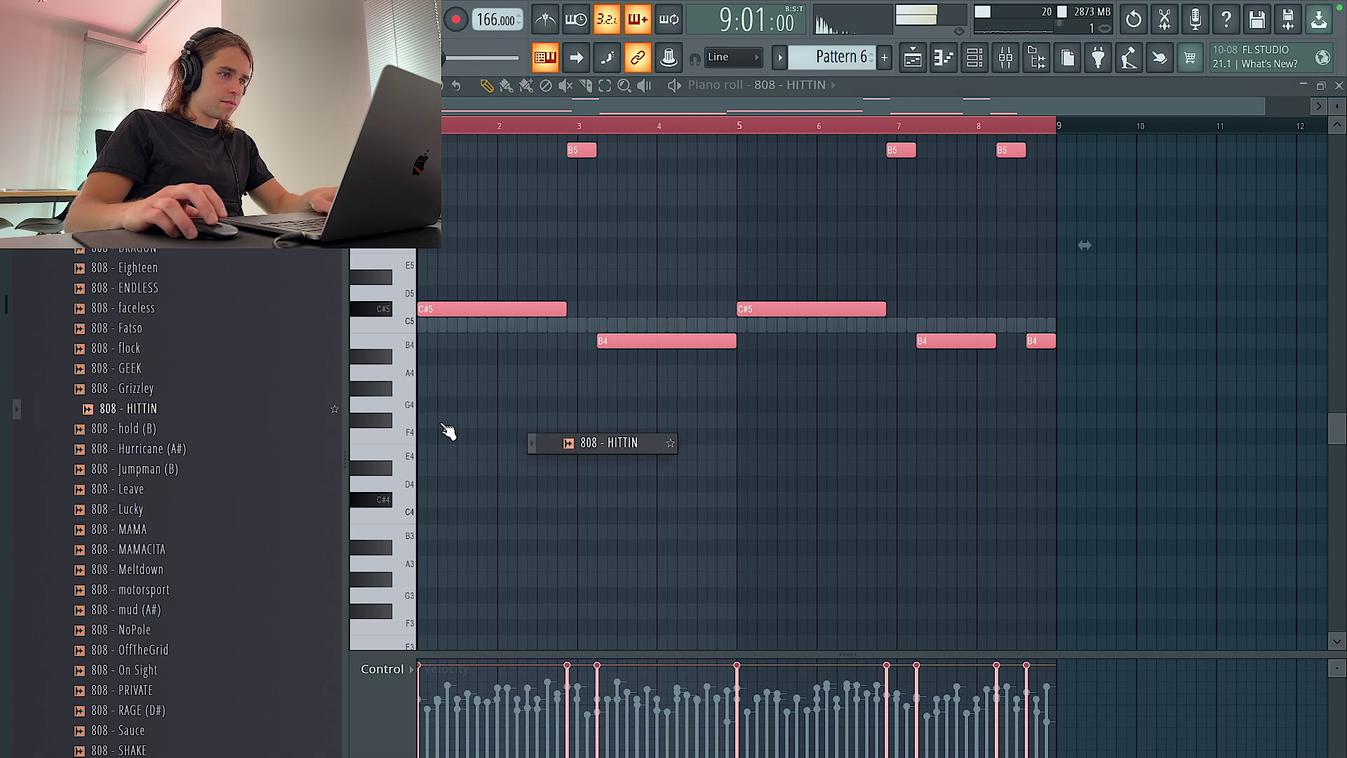
left_click(175, 267)
scroll(246, 456, "down", 5)
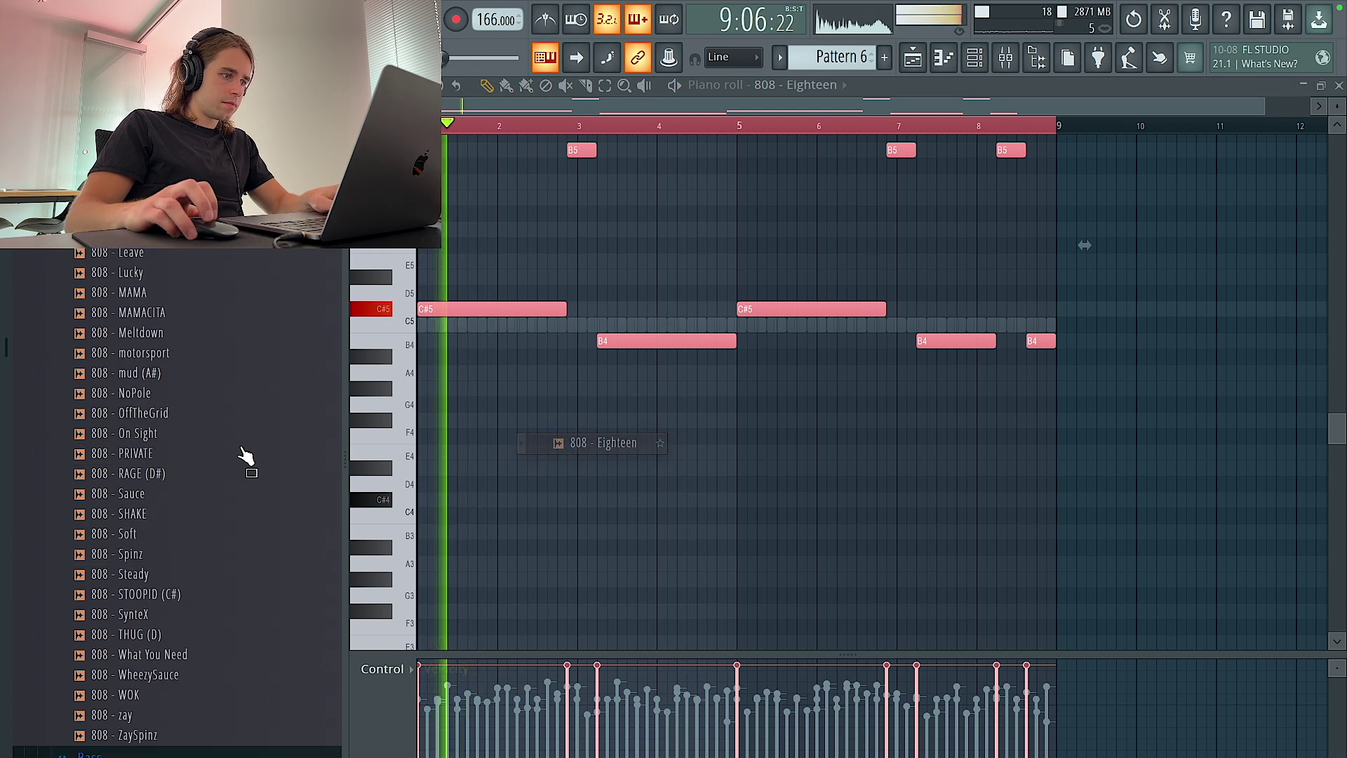
left_click(181, 687)
left_click(186, 630)
key("F6")
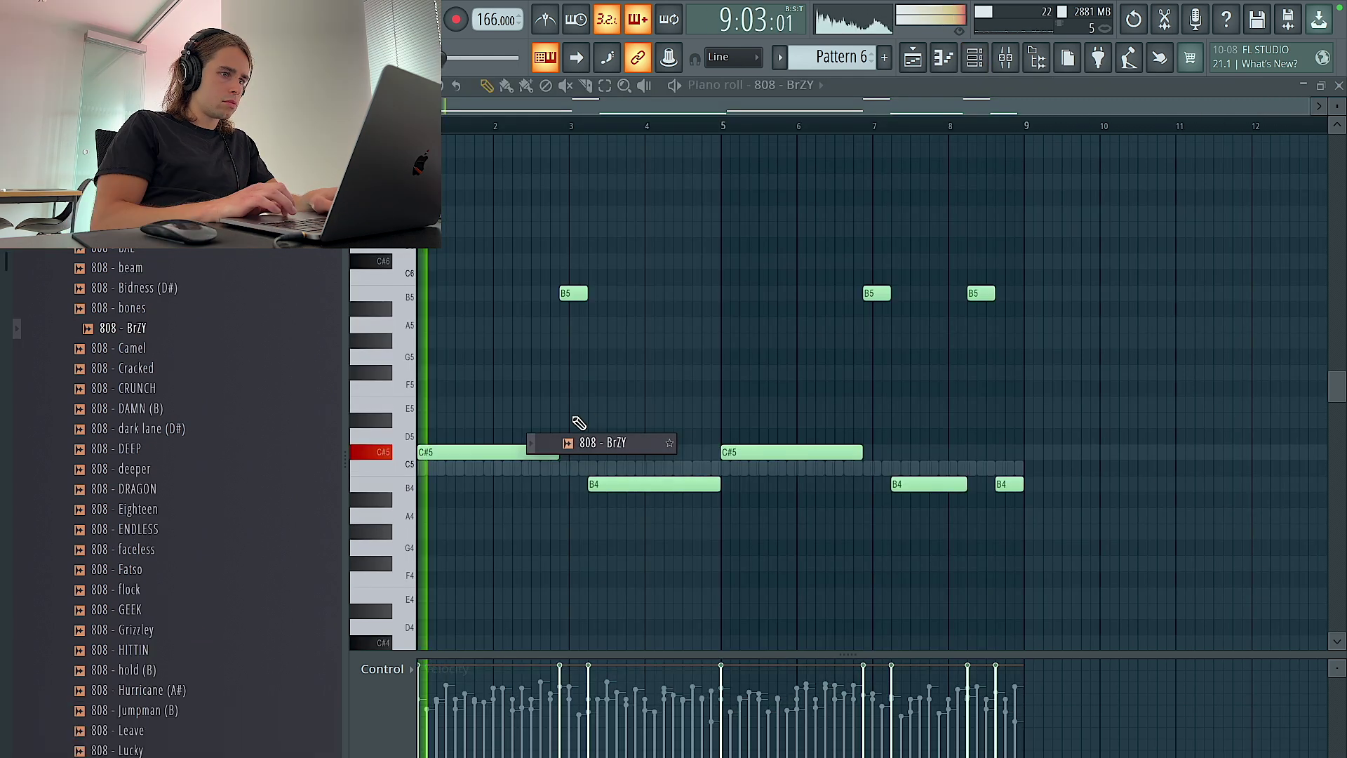
Delete the stray G5 note drawn in bar 4 and slightly lower the velocity of all 808 notes.
left_click(670, 355)
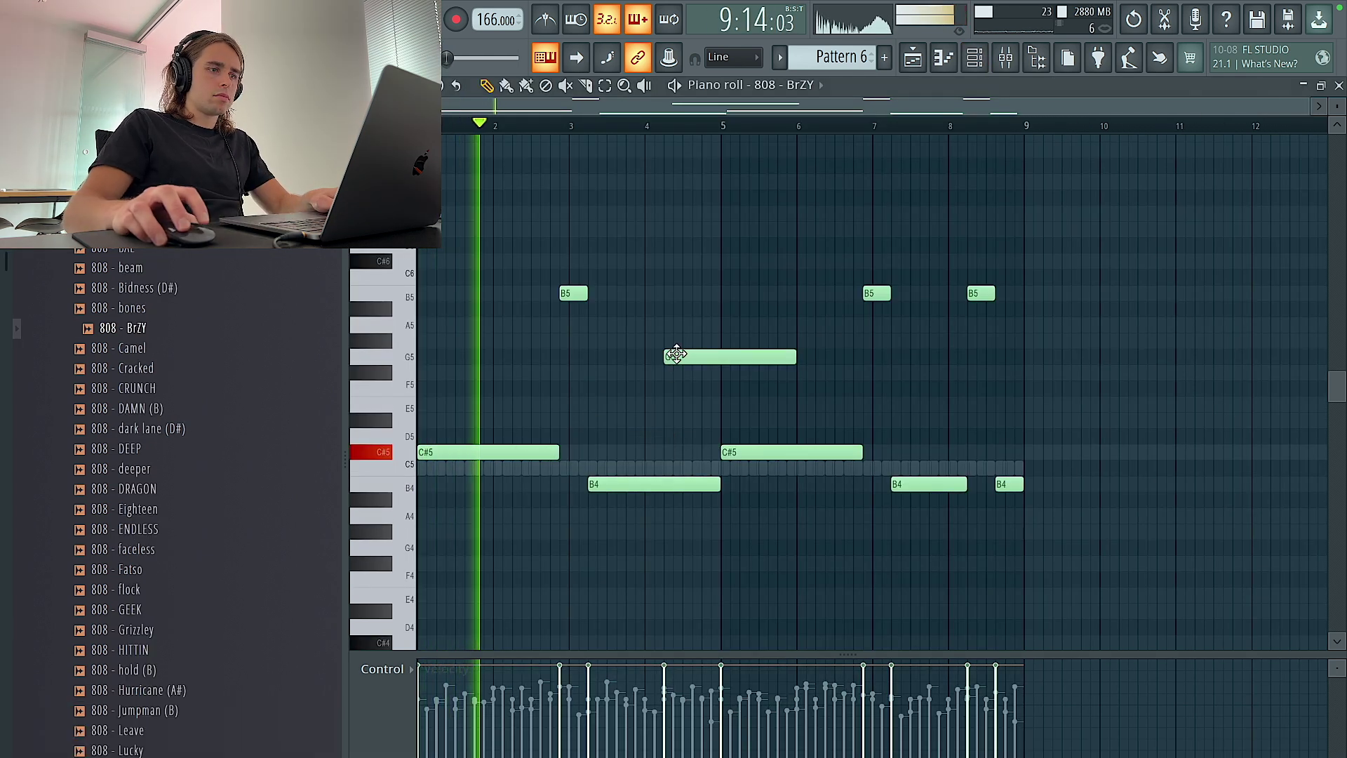
right_click(676, 356)
key("ctrl+a")
scroll(695, 362, "down", 3)
key("ctrl+d")
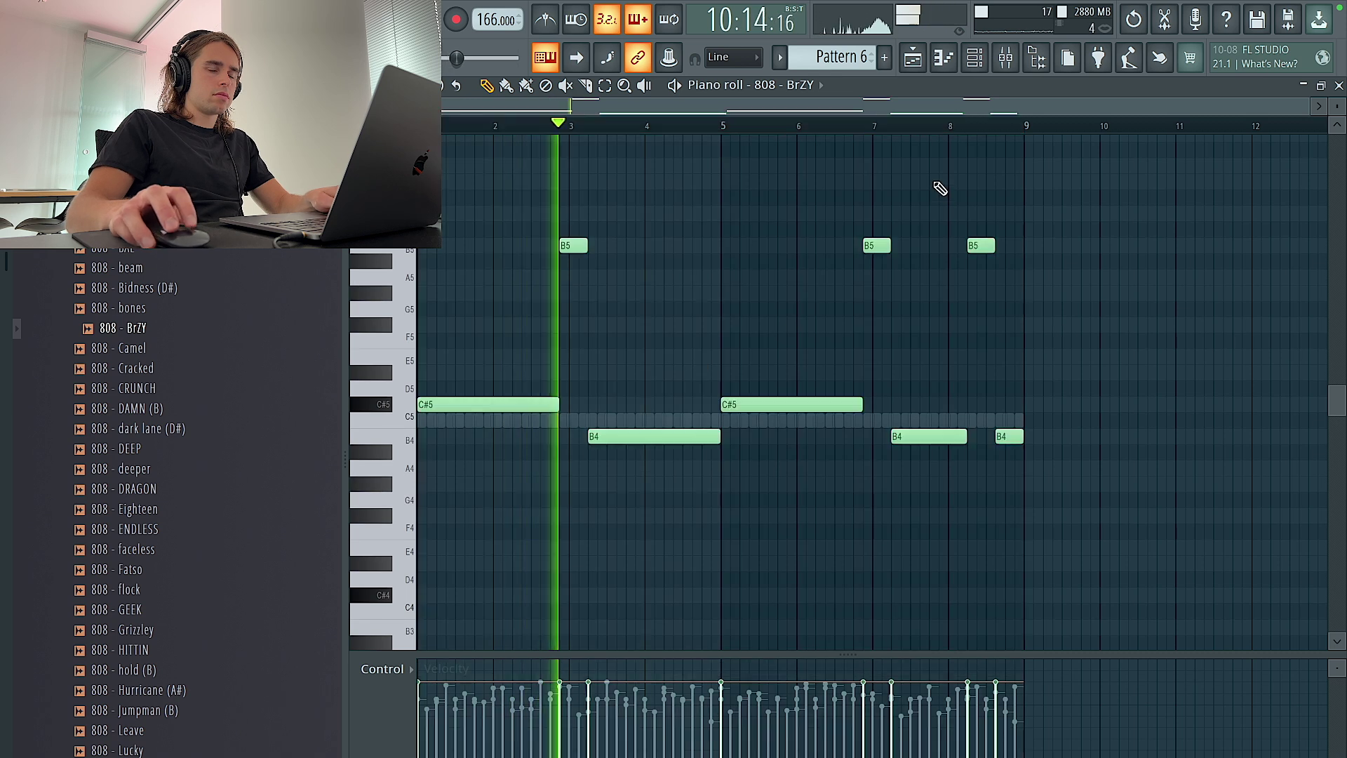
Audition more 808 samples, including 808 - faceless, and load 808 - beam into the 808 channel.
left_click(976, 62)
scroll(195, 511, "down", 7)
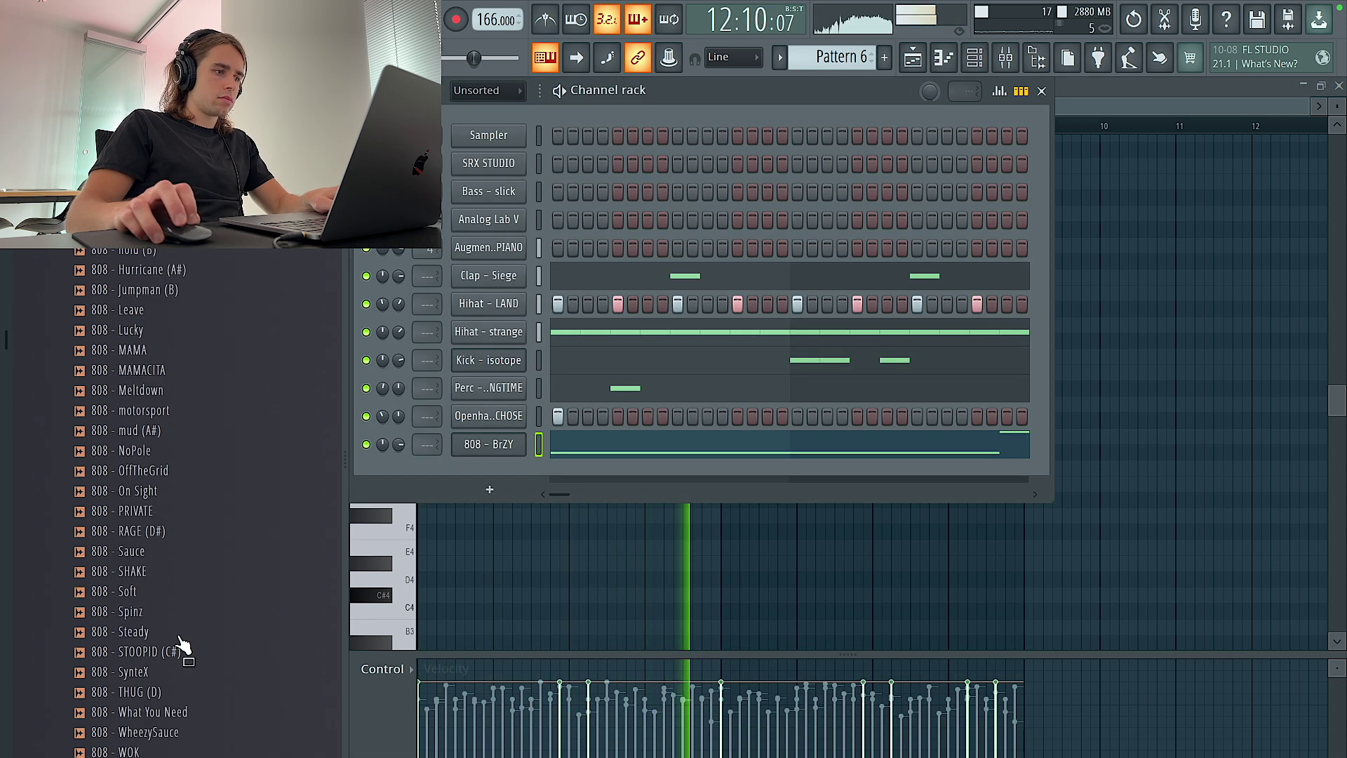
scroll(185, 537, "up", 4)
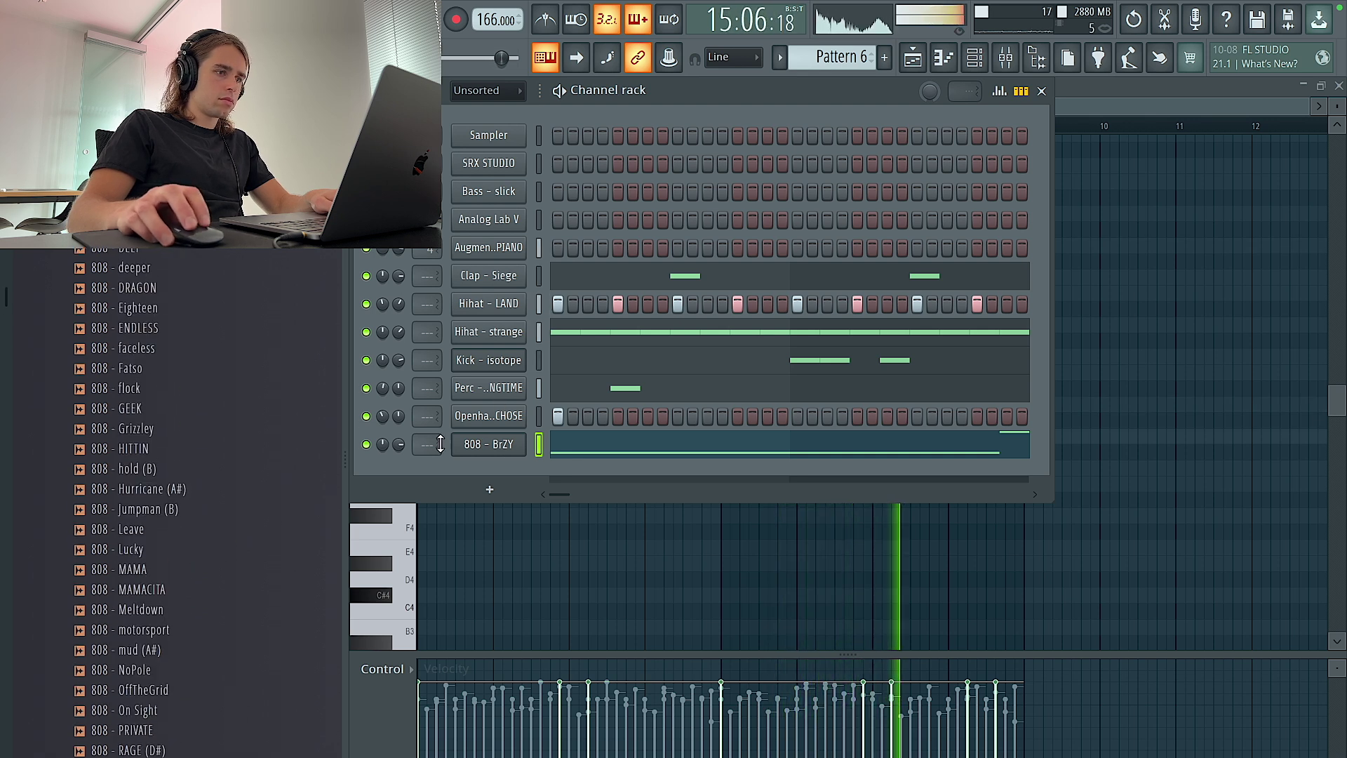
left_click(176, 310)
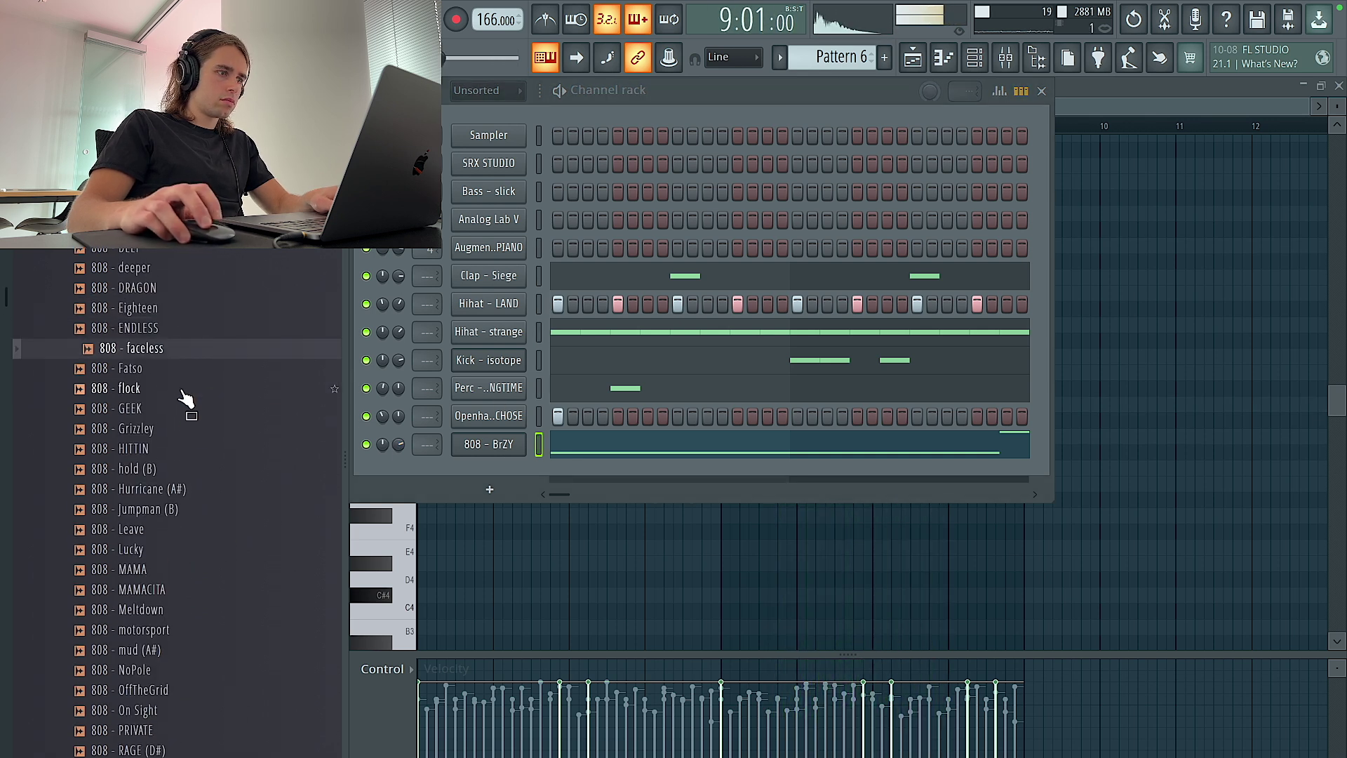
scroll(175, 491, "up", 1)
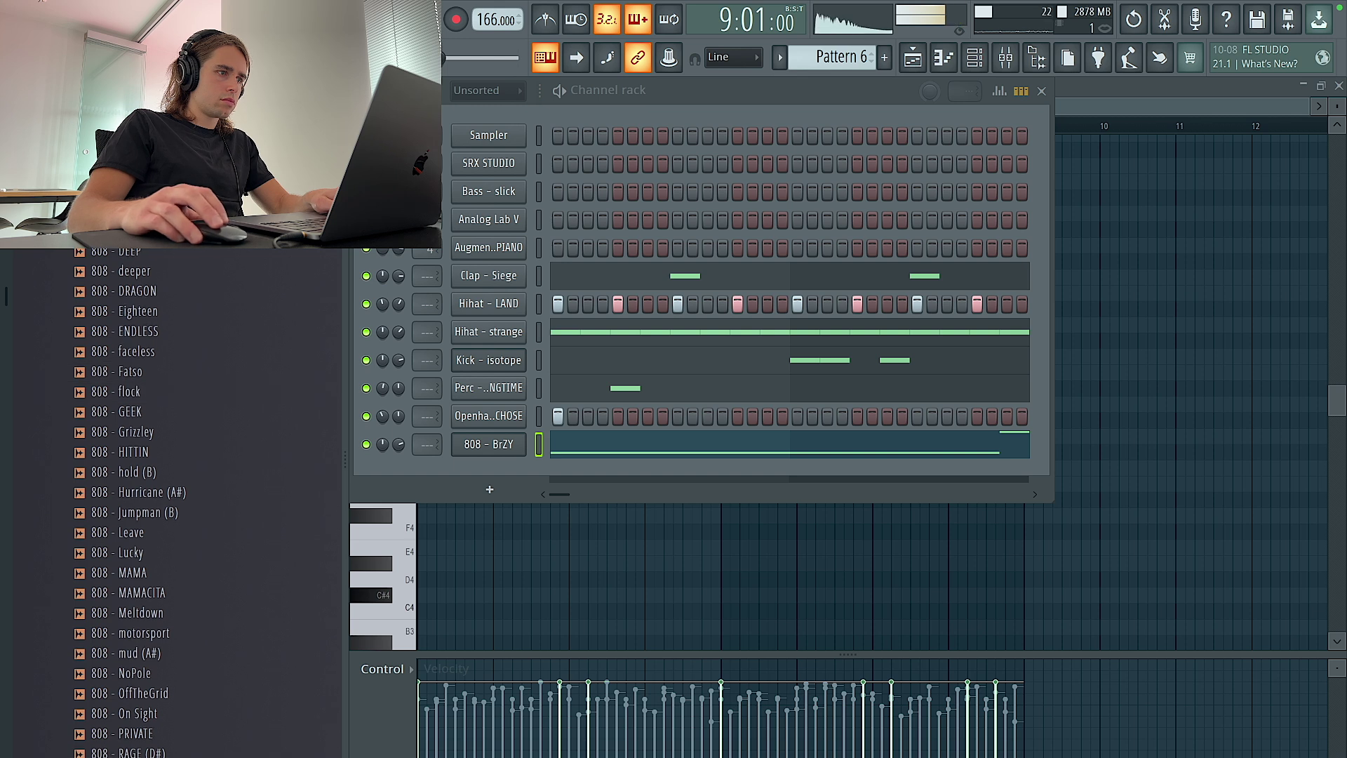
key("space")
scroll(156, 364, "up", 4)
key("space")
left_click(152, 360)
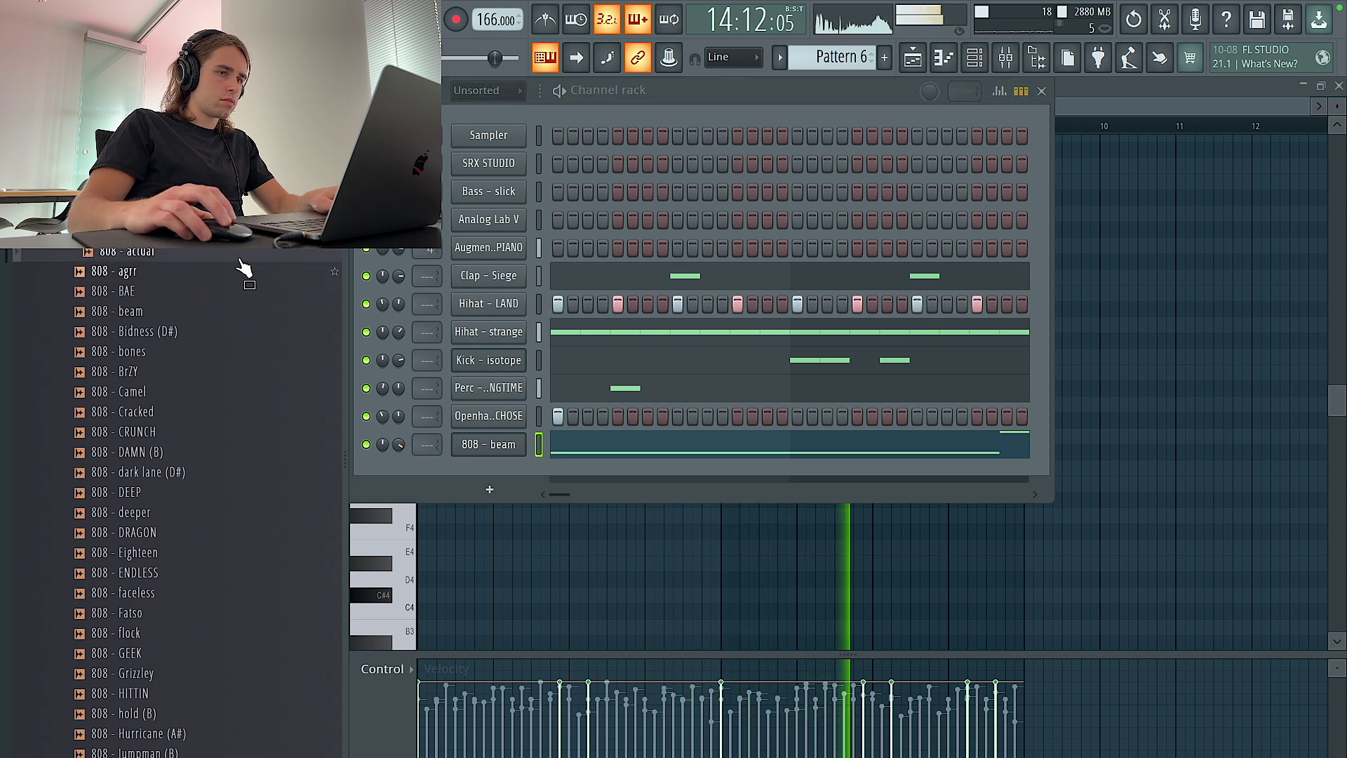
Examine the notes of the Augmented GRAND PIANO clip, then return to the playlist.
left_click(911, 69)
double_click(870, 241)
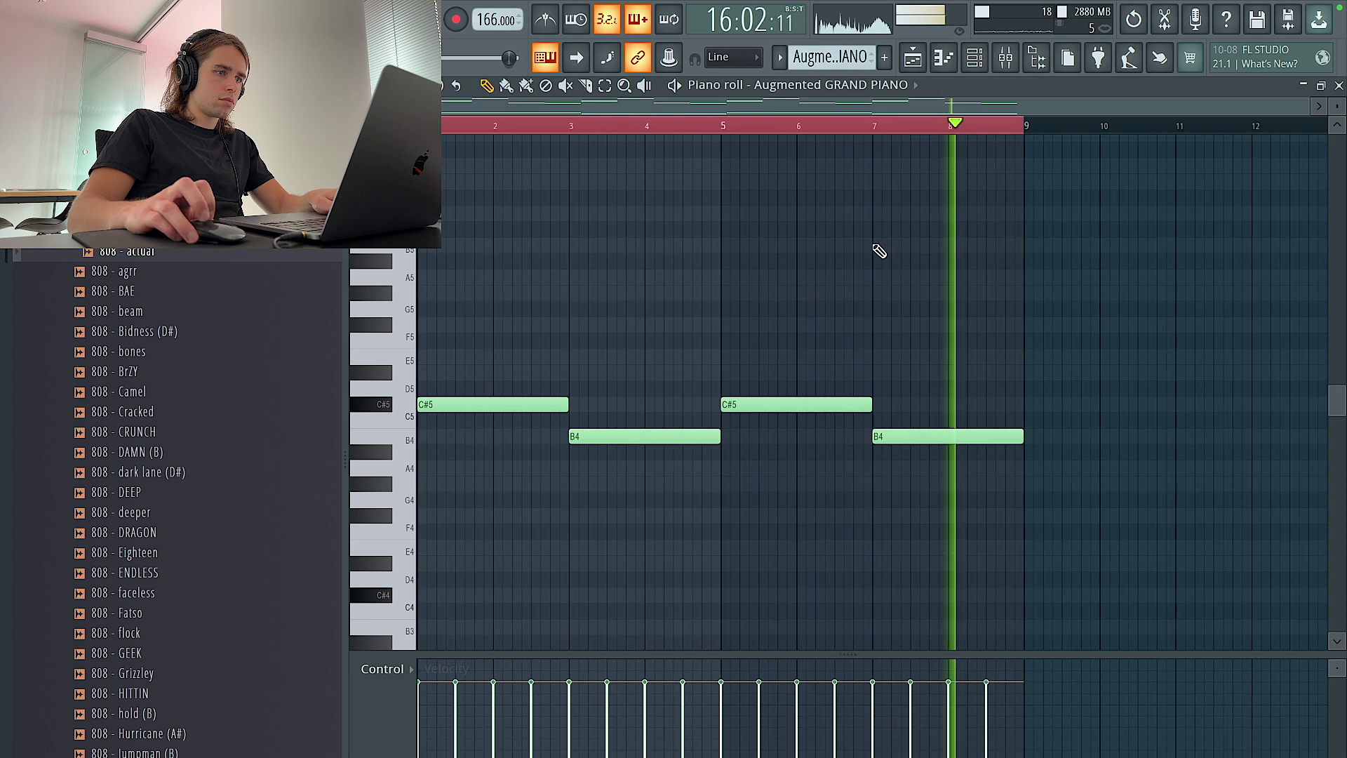
left_click(912, 62)
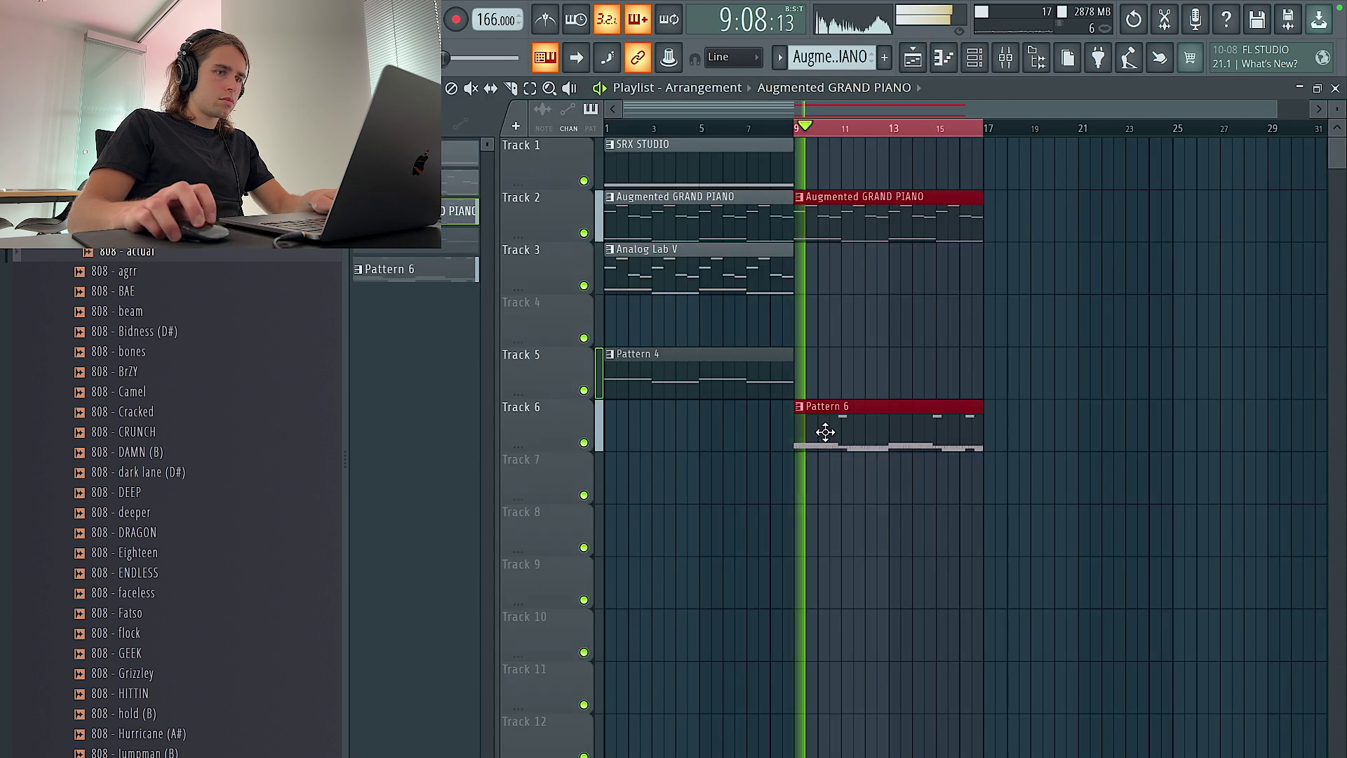
Reopen Pattern 6's 808 notes and lower the B5 in bar 8 by one octave to B4.
double_click(827, 426)
left_click_drag(1005, 241, 959, 240)
key("ctrl+Down")
key("ctrl+a")
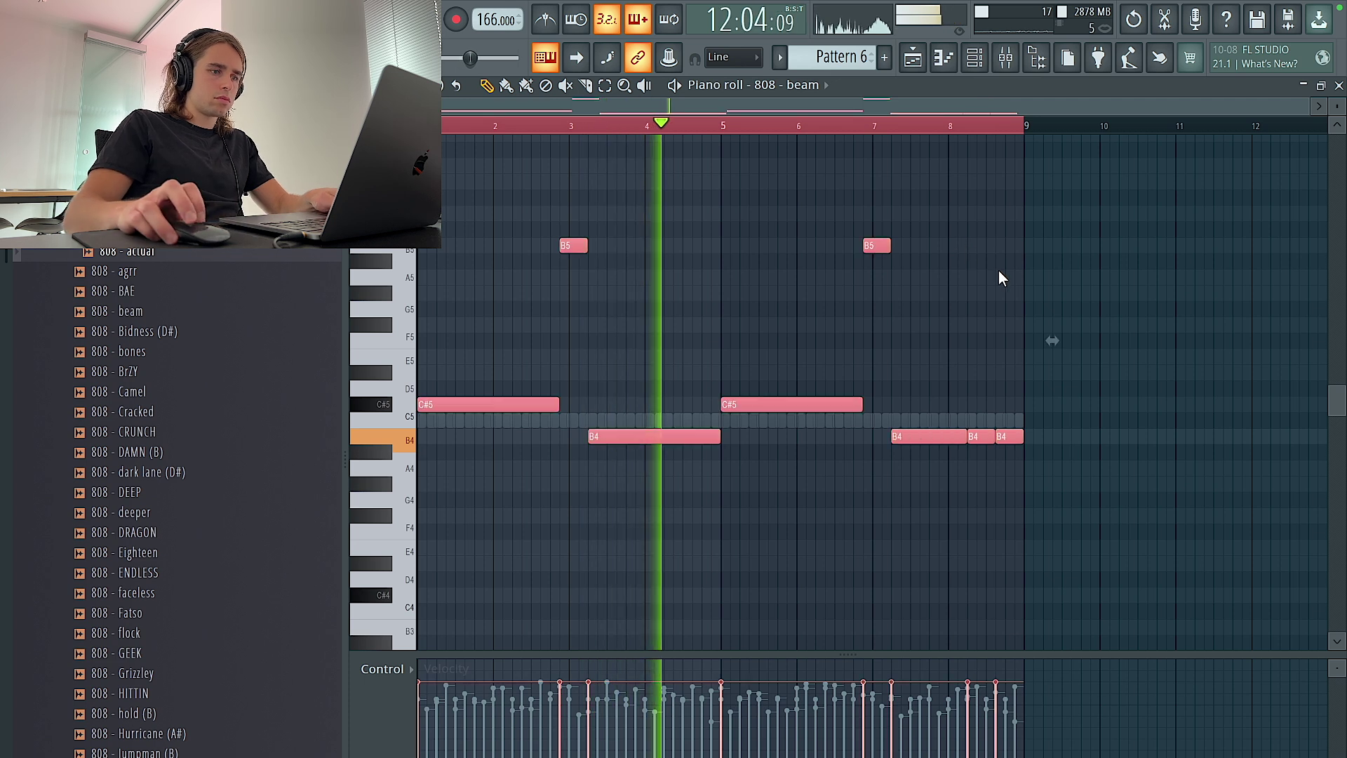
left_click(999, 278)
Open Hihat - LAND in the piano roll and add an extra C5 hit late in bar 2 and a G4 note in bar 3.
left_click(974, 58)
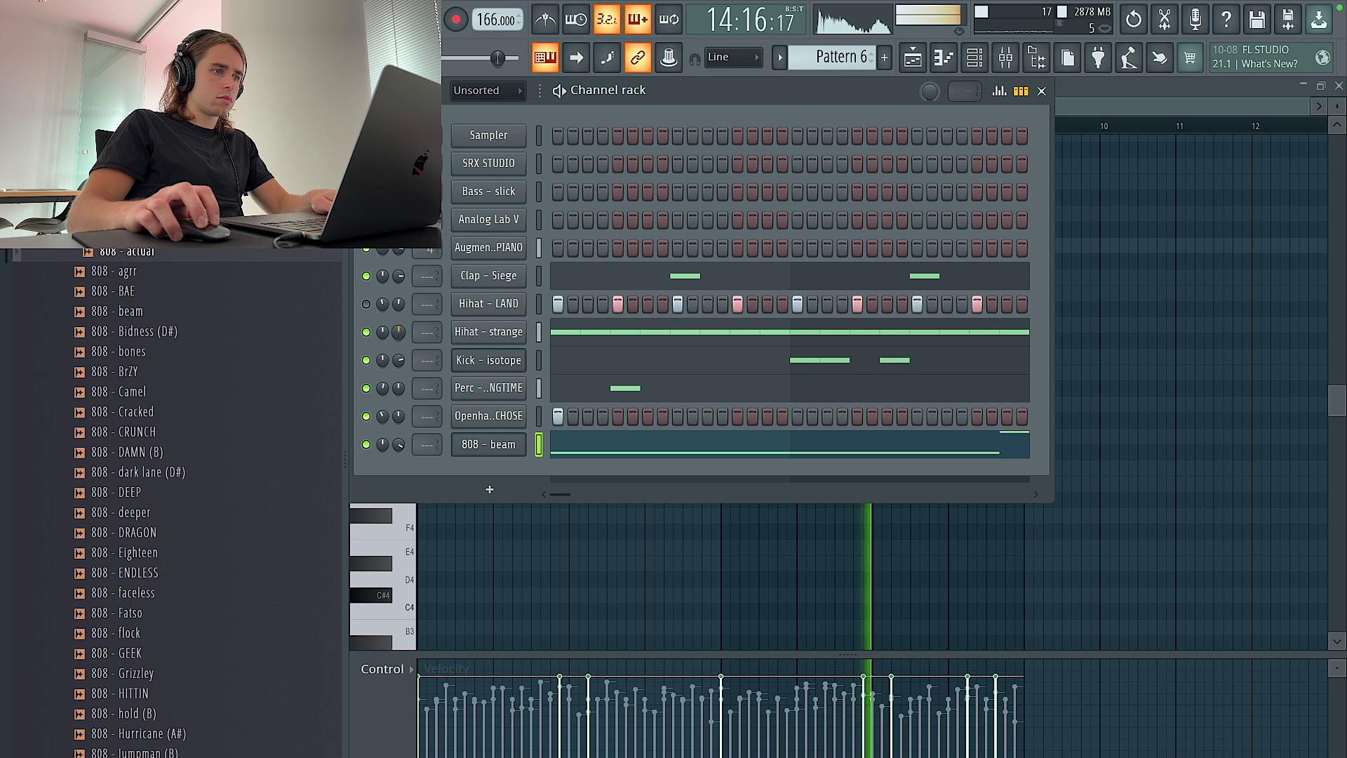
right_click(458, 334)
left_click(383, 318)
right_click(488, 313)
left_click(540, 301)
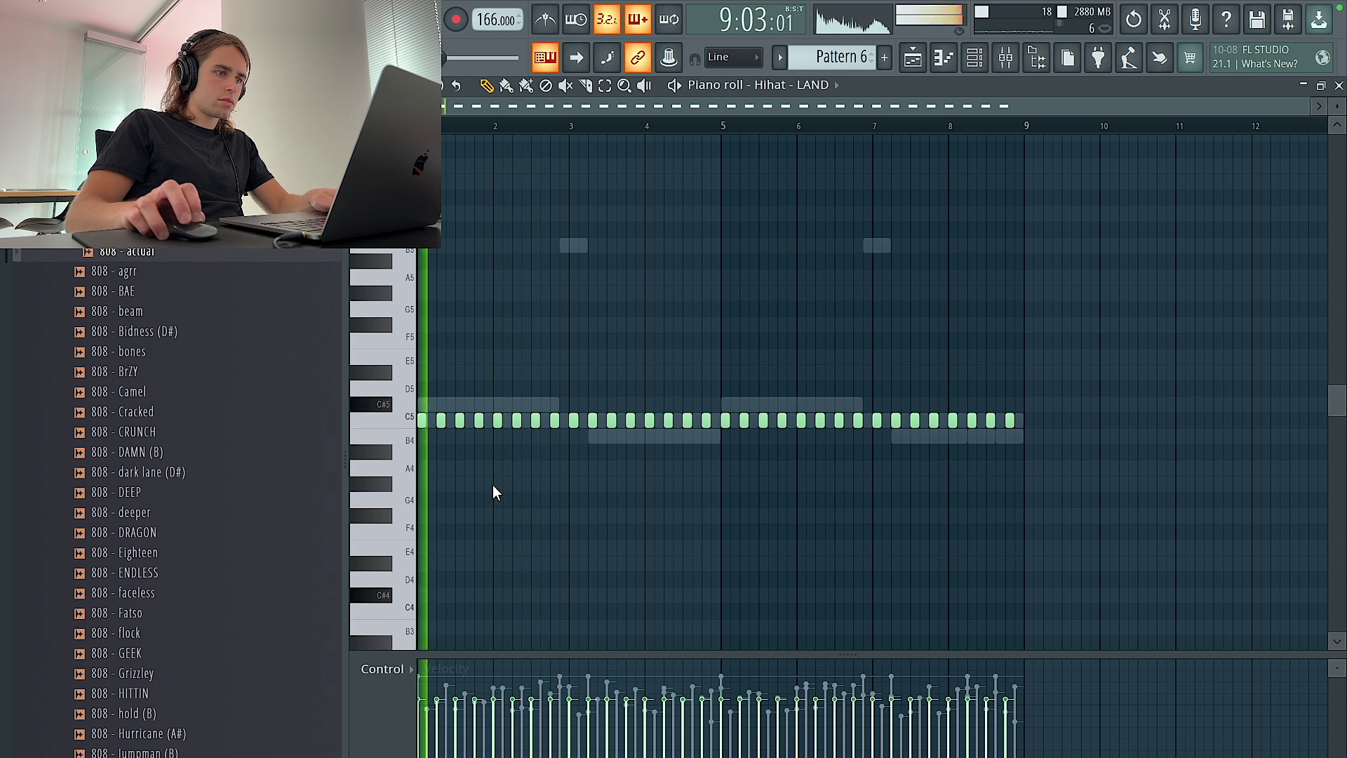
scroll(493, 486, "up", 1)
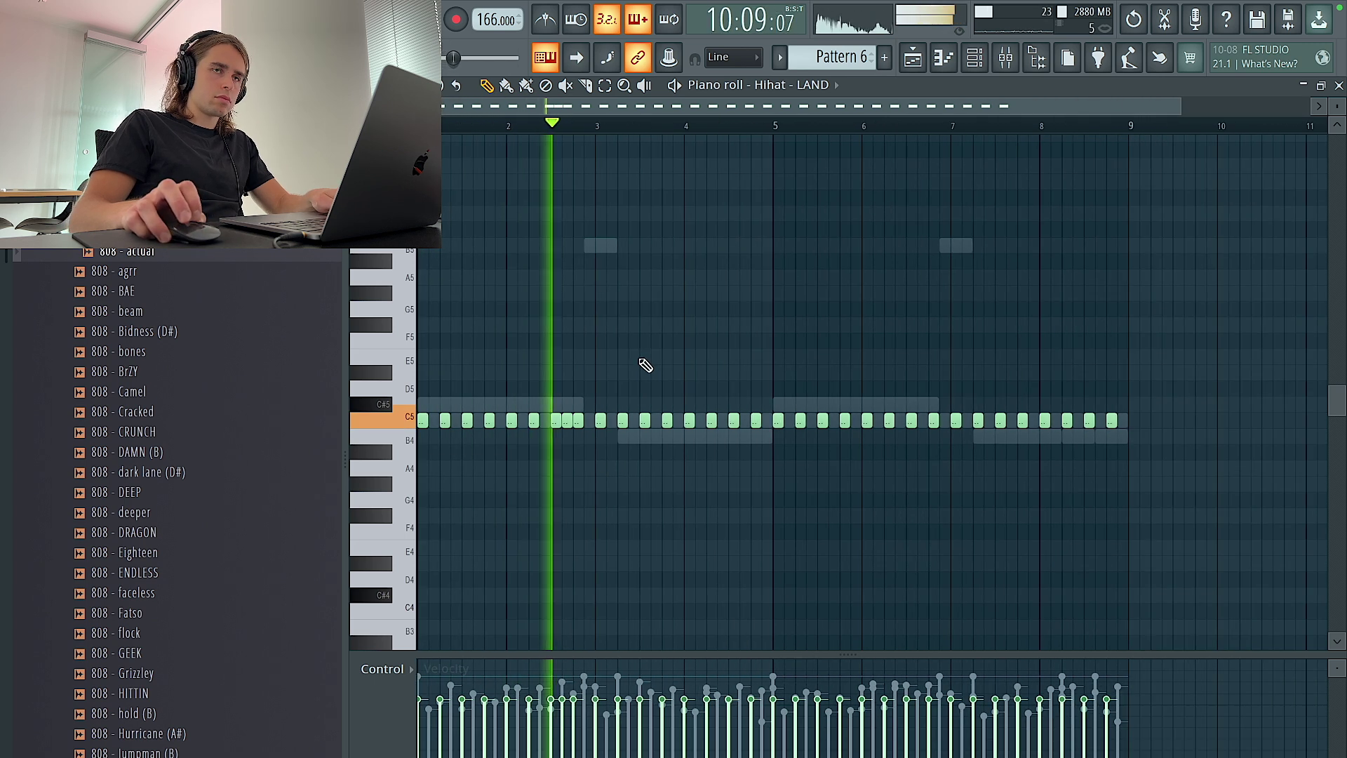
left_click(640, 499)
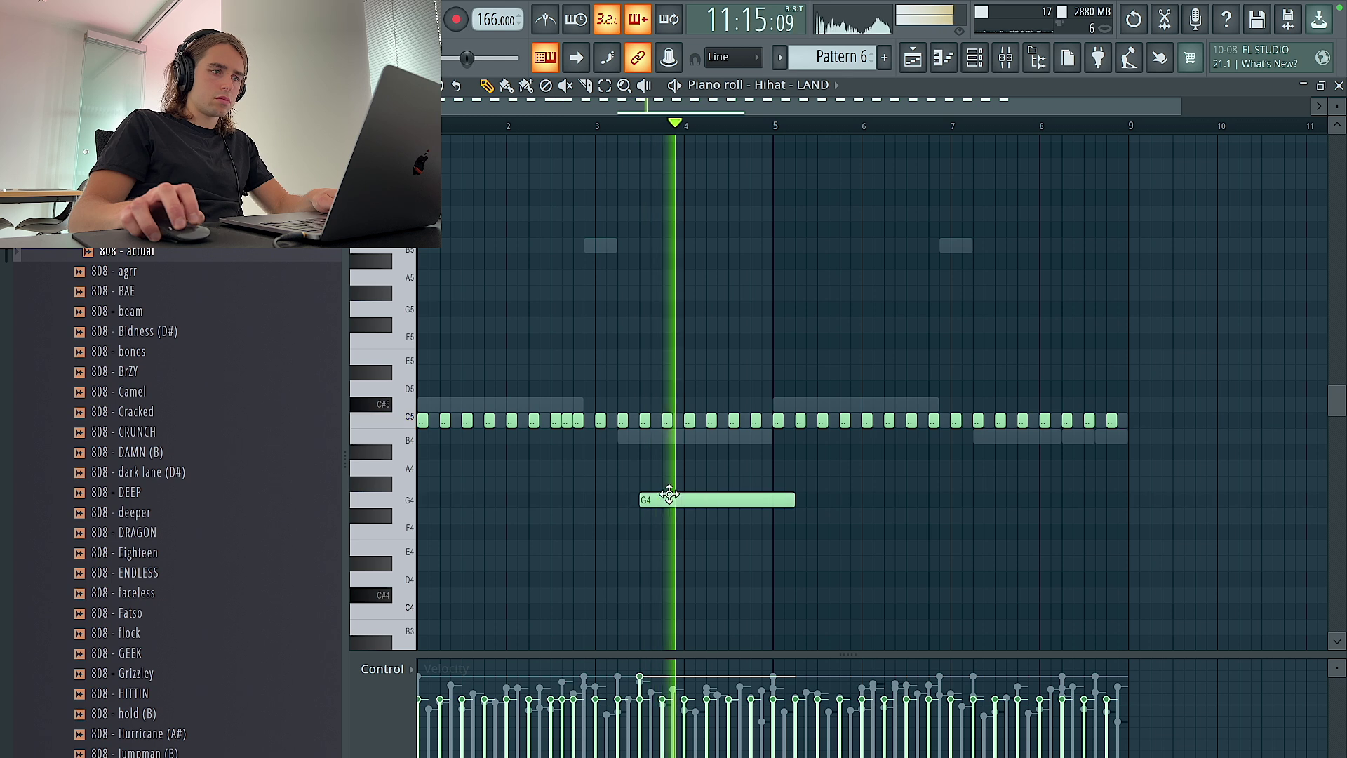
Replace bars 5 to 8 of the Hihat - LAND part with a copy of bars 1 to 4 and discard the note lengths.
left_click_drag(1180, 490, 778, 345)
key("Delete")
left_click_drag(774, 127, 422, 130)
key("ctrl+b")
key("ctrl+d")
key("shift+d")
key("ctrl+d")
key("ctrl+a")
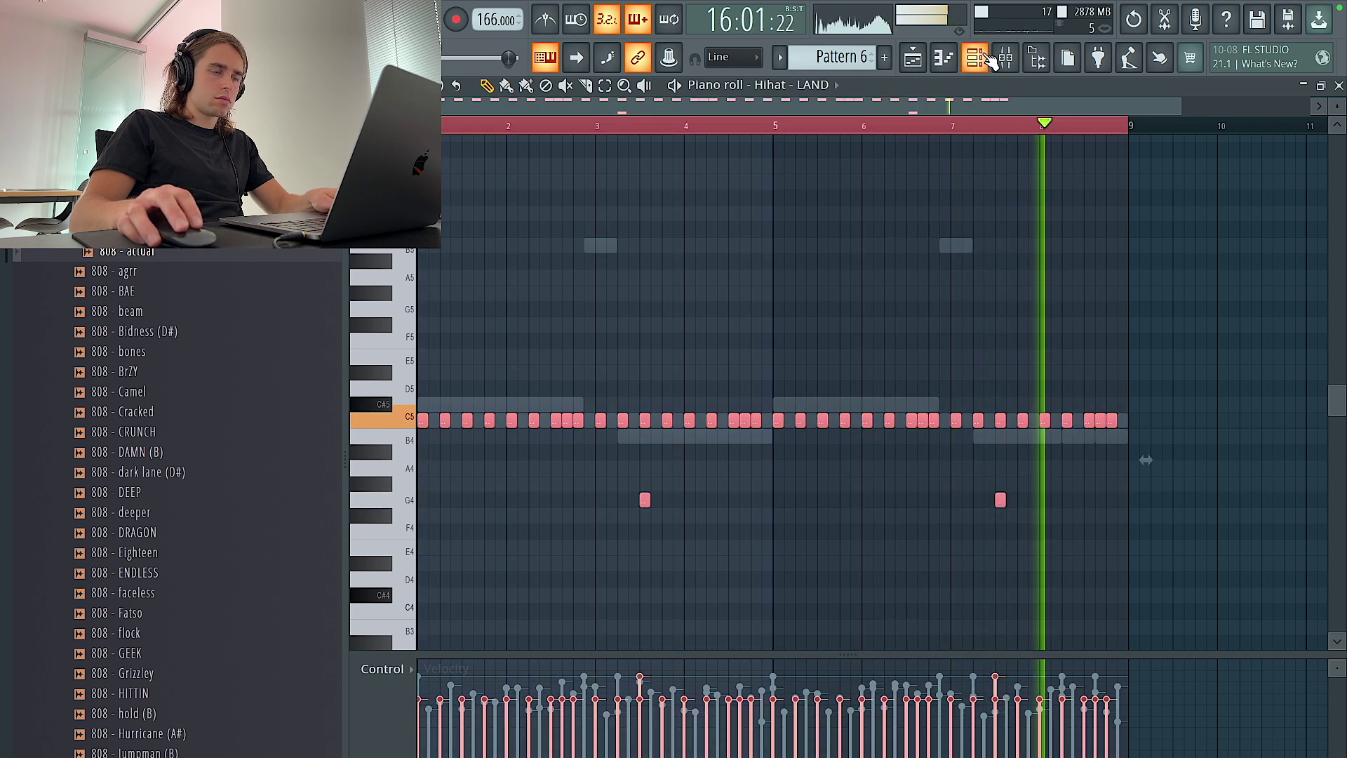
Convert the Openhat channel's steps to piano roll notes.
left_click(987, 56)
right_click(472, 416)
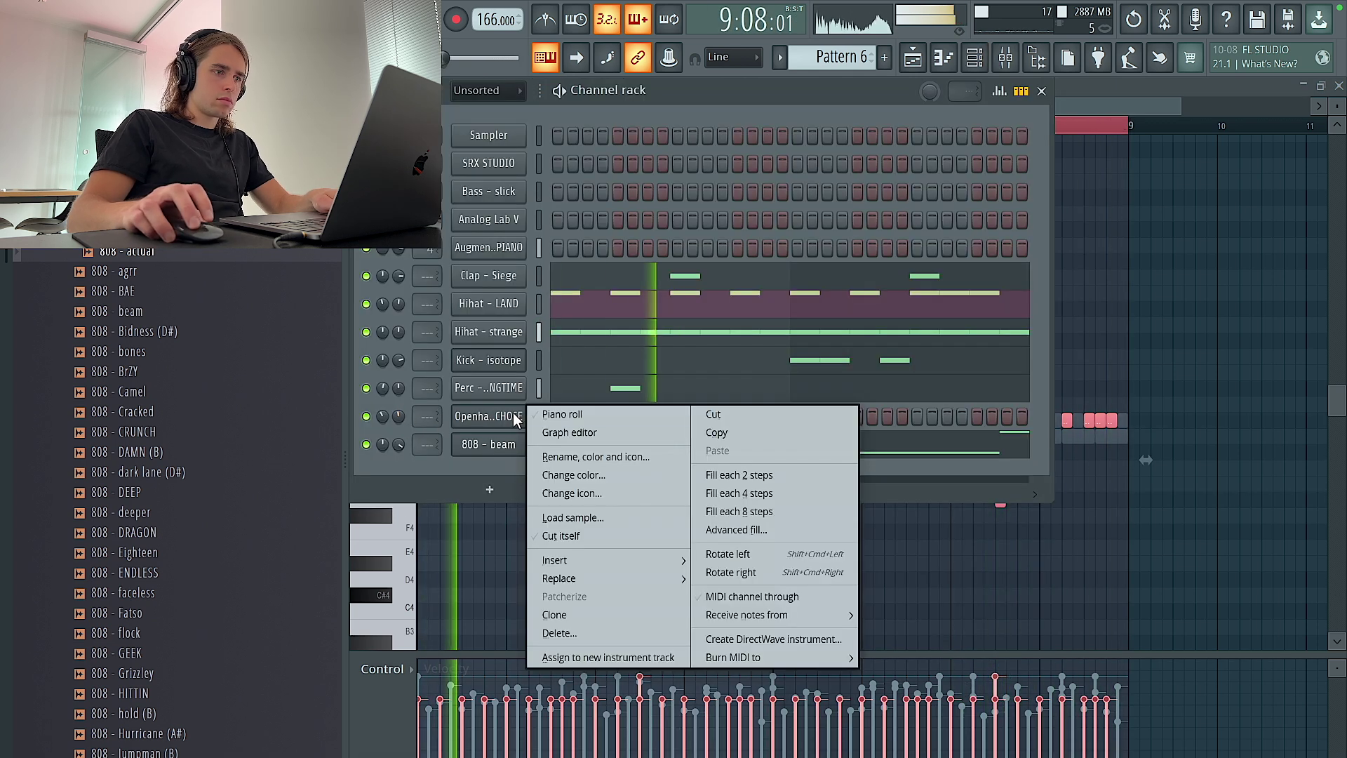
left_click(572, 415)
key("ctrl+a")
key("ctrl+d")
Audition 808 - PRIVATE and load the 808 - RAGE (D#) sample into the 808 channel.
left_click(974, 60)
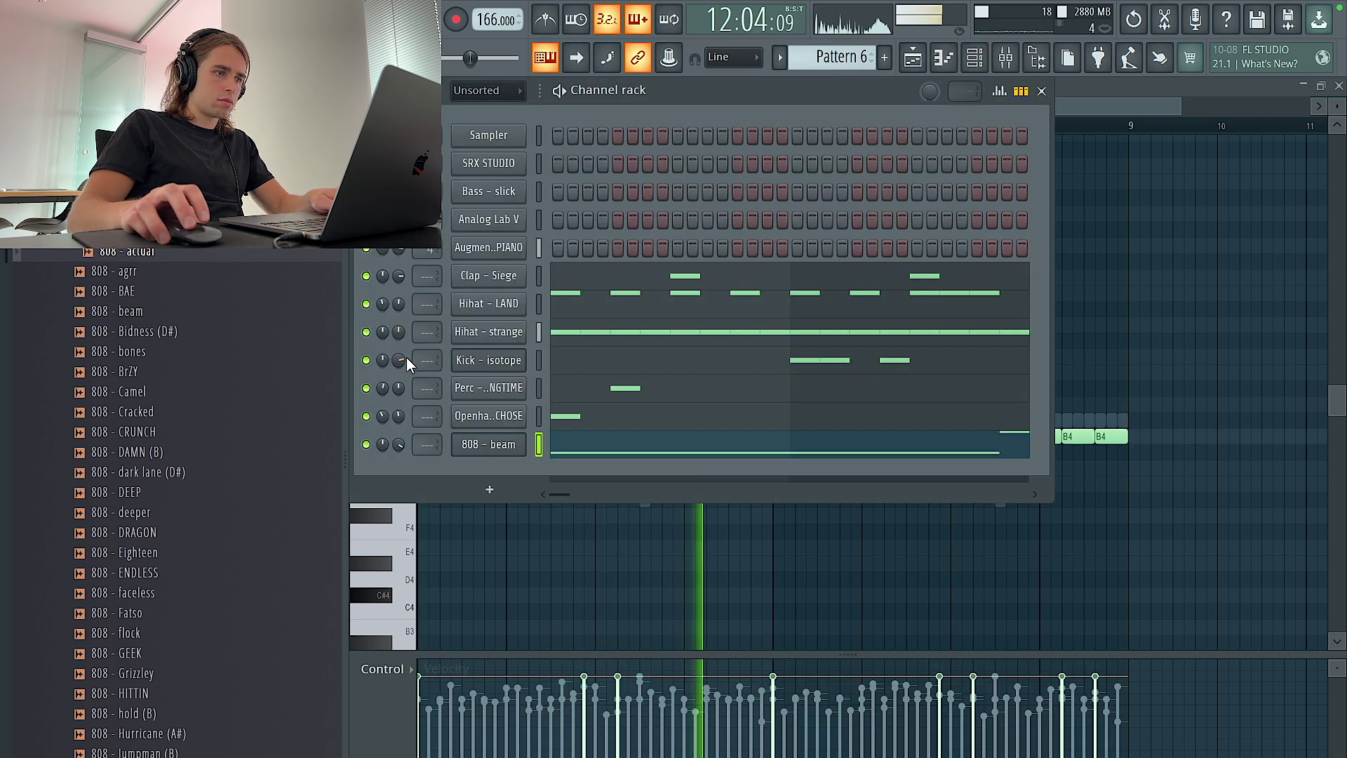
right_click(519, 443)
left_click(478, 472)
scroll(166, 568, "down", 7)
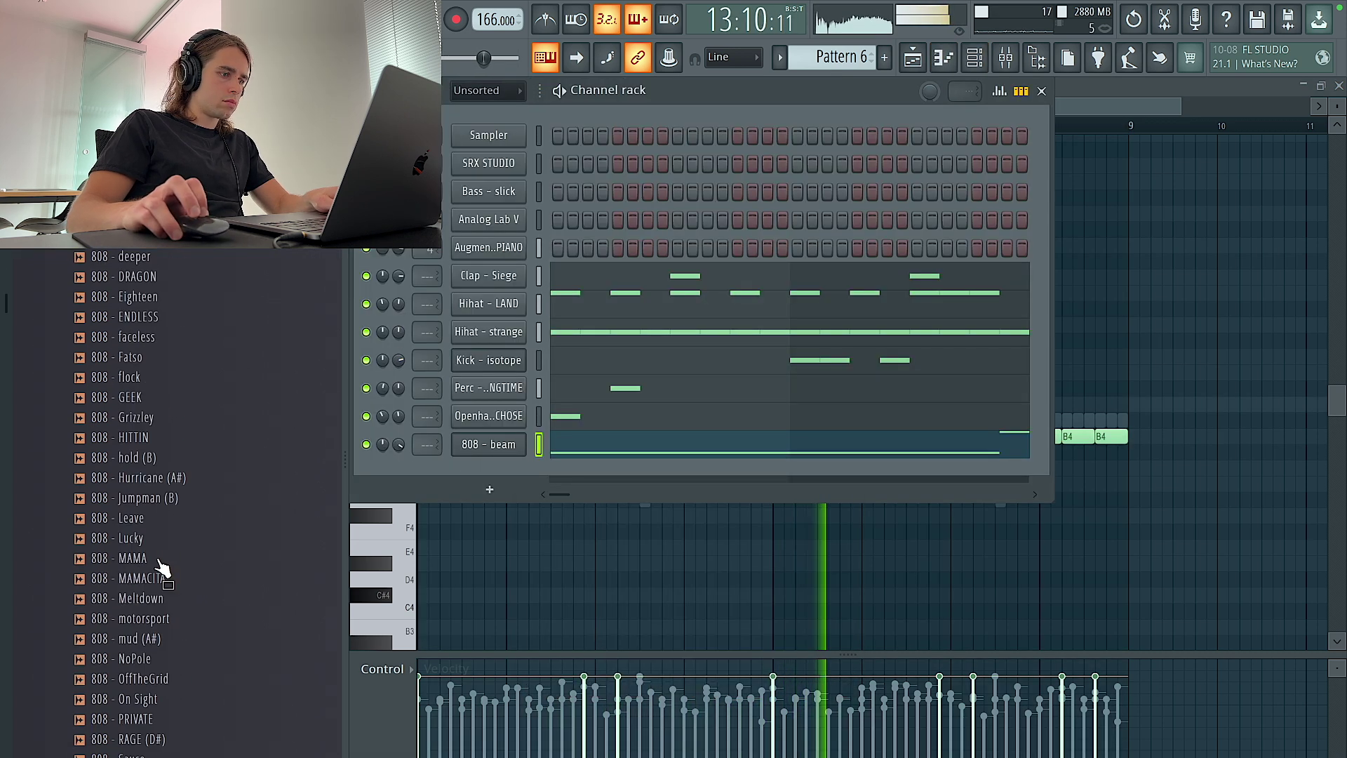
left_click(199, 577)
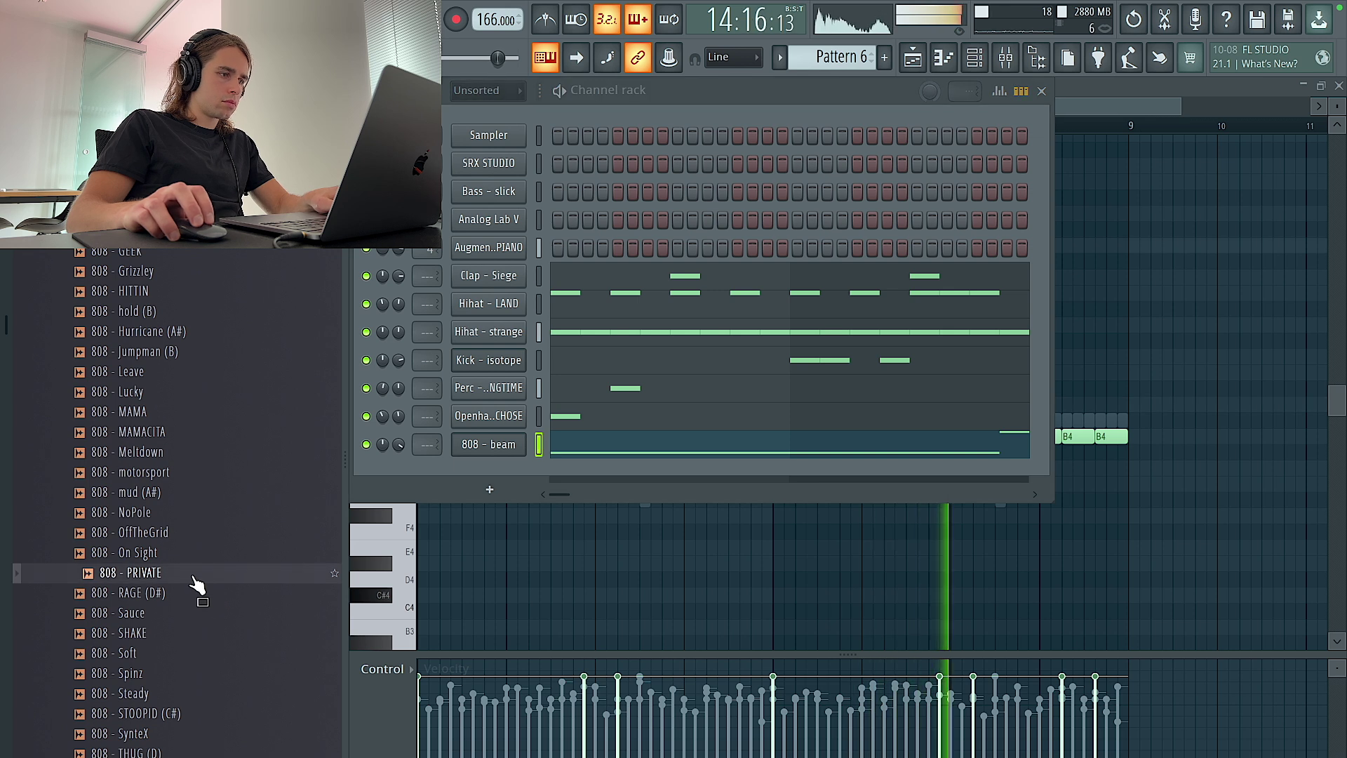
left_click(194, 595)
left_click_drag(196, 604, 506, 449)
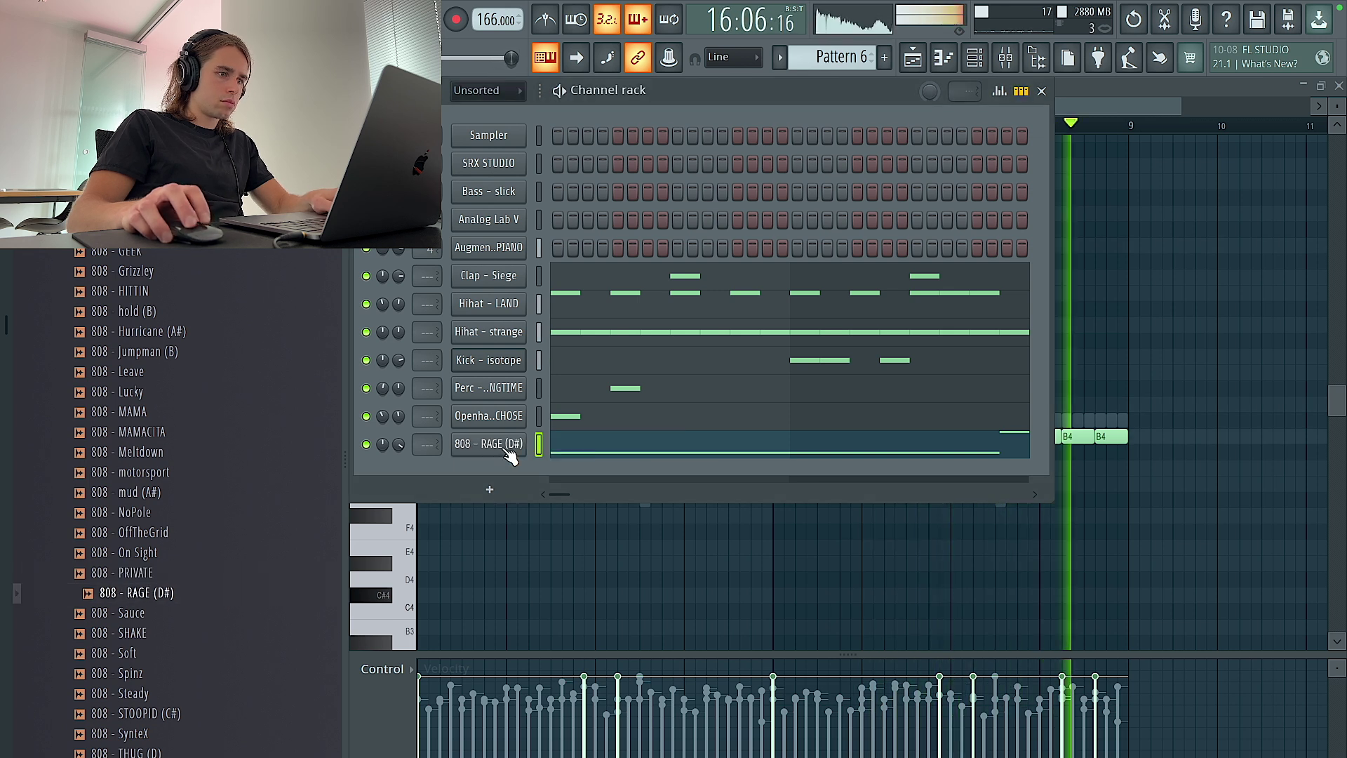
Set the root note of the 808 - RAGE (D#) channel to D#5.
left_click(507, 449)
left_click(581, 285)
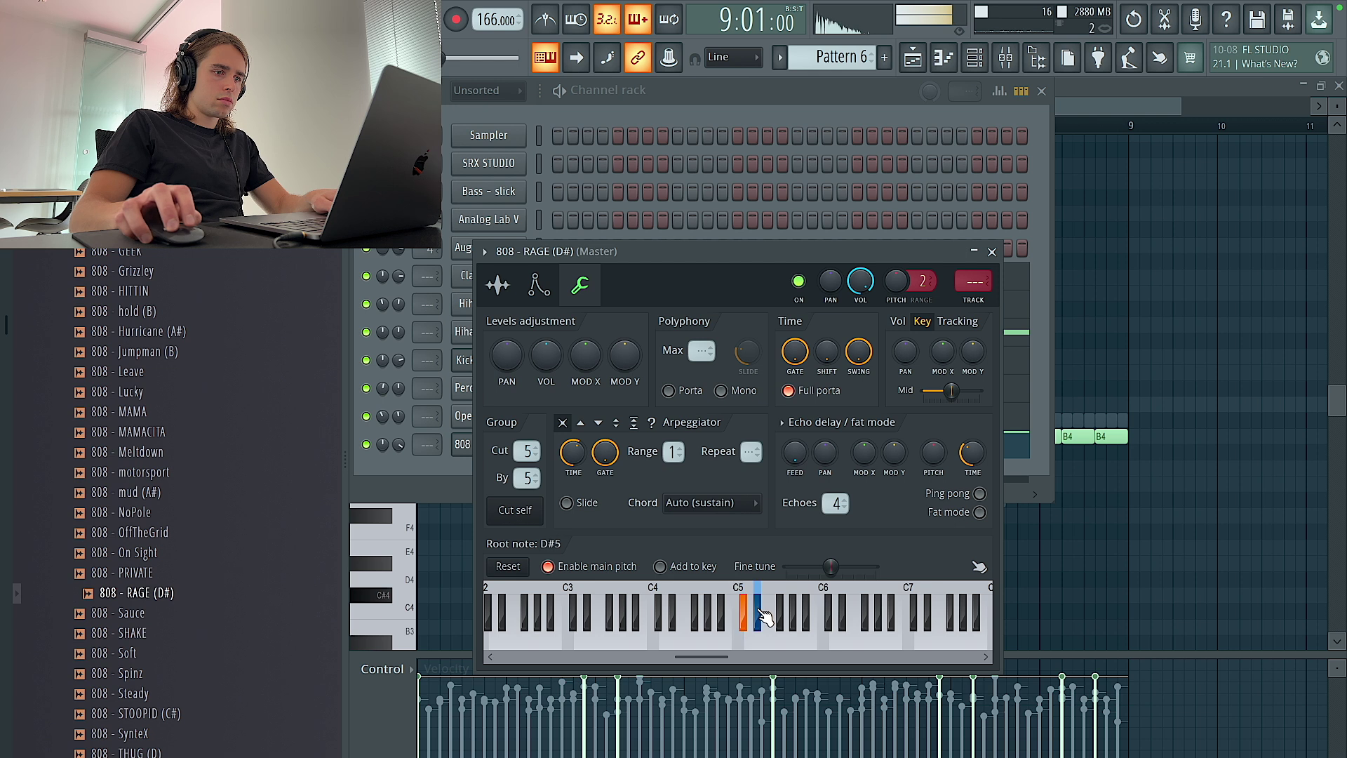
left_click(992, 251)
Load the 808 - THUG (D) sample into the 808 channel, check its root note setting and slightly lower the channel volume.
scroll(112, 540, "down", 3)
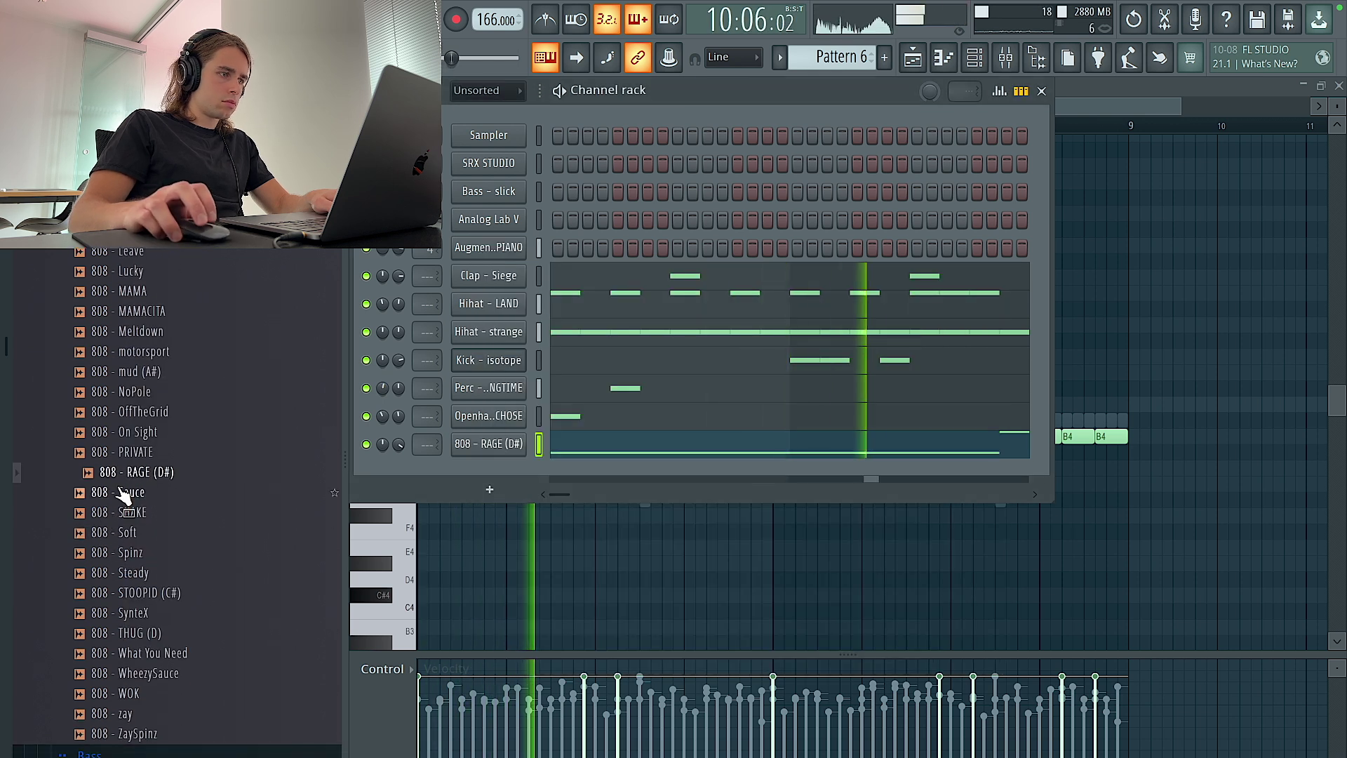
key("space")
left_click(188, 649)
left_click(156, 630)
left_click_drag(168, 642, 491, 444)
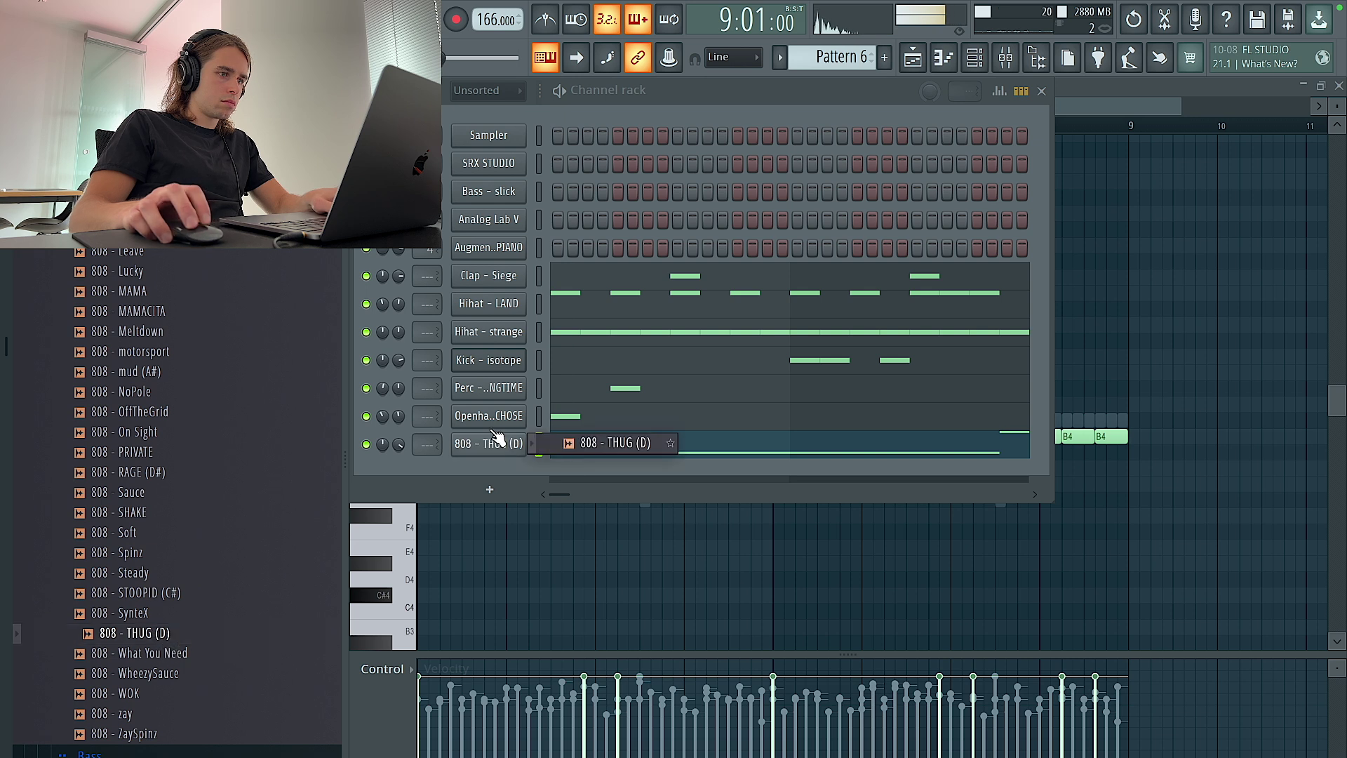
left_click(508, 443)
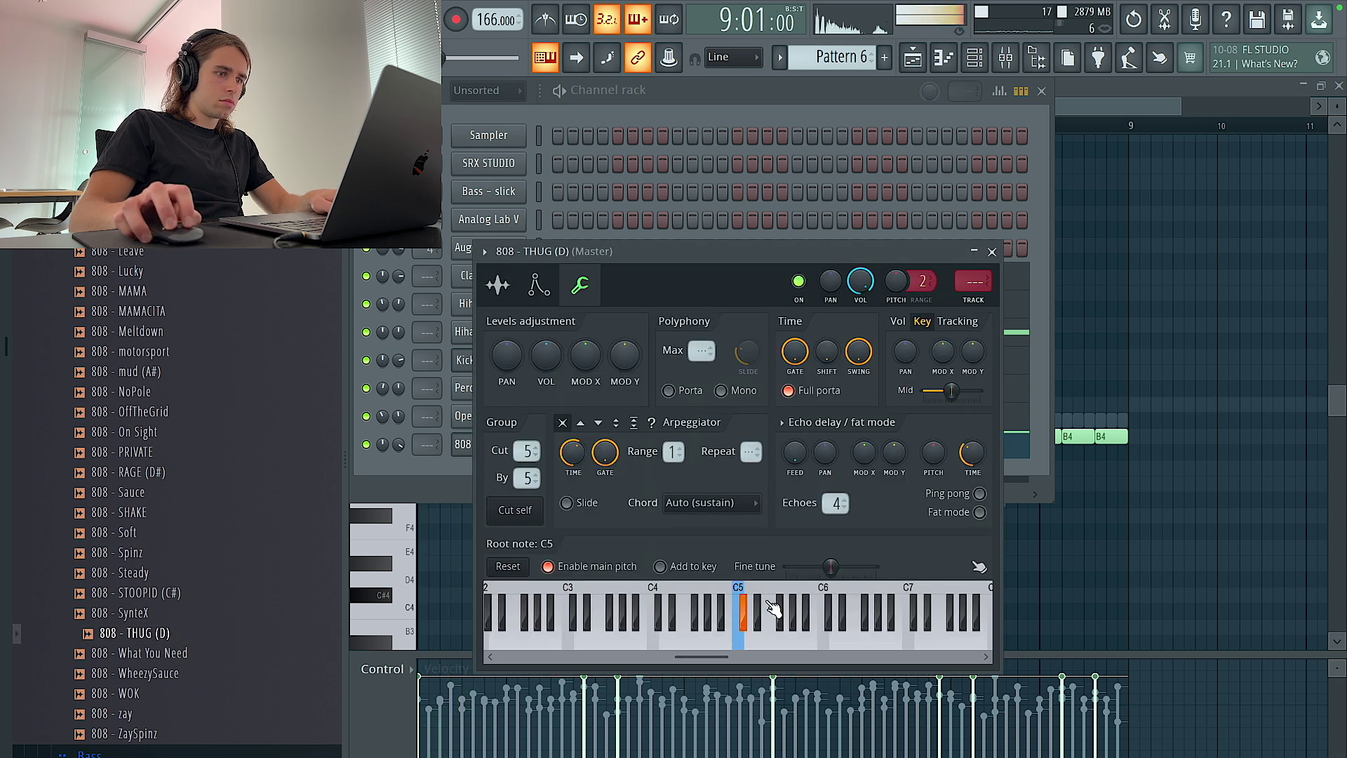
left_click(991, 251)
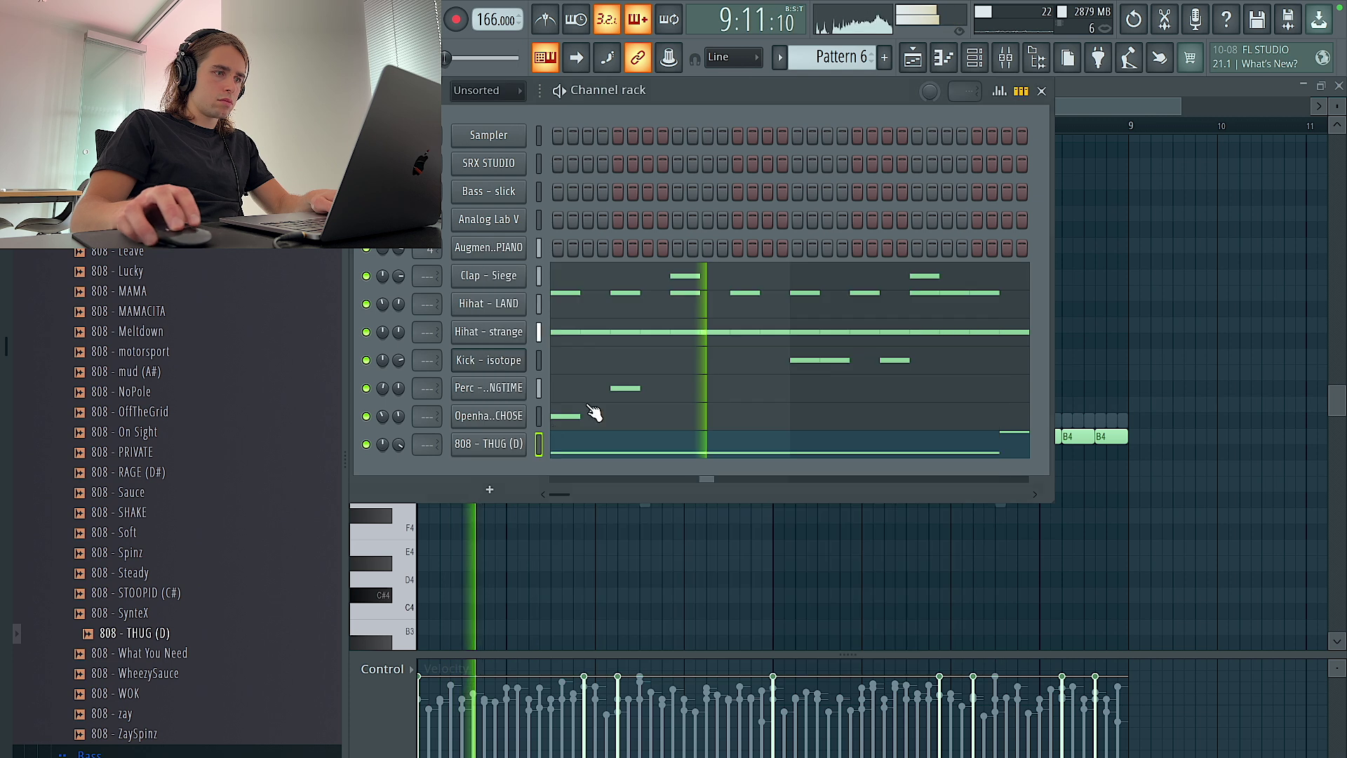
left_click_drag(399, 445, 399, 456)
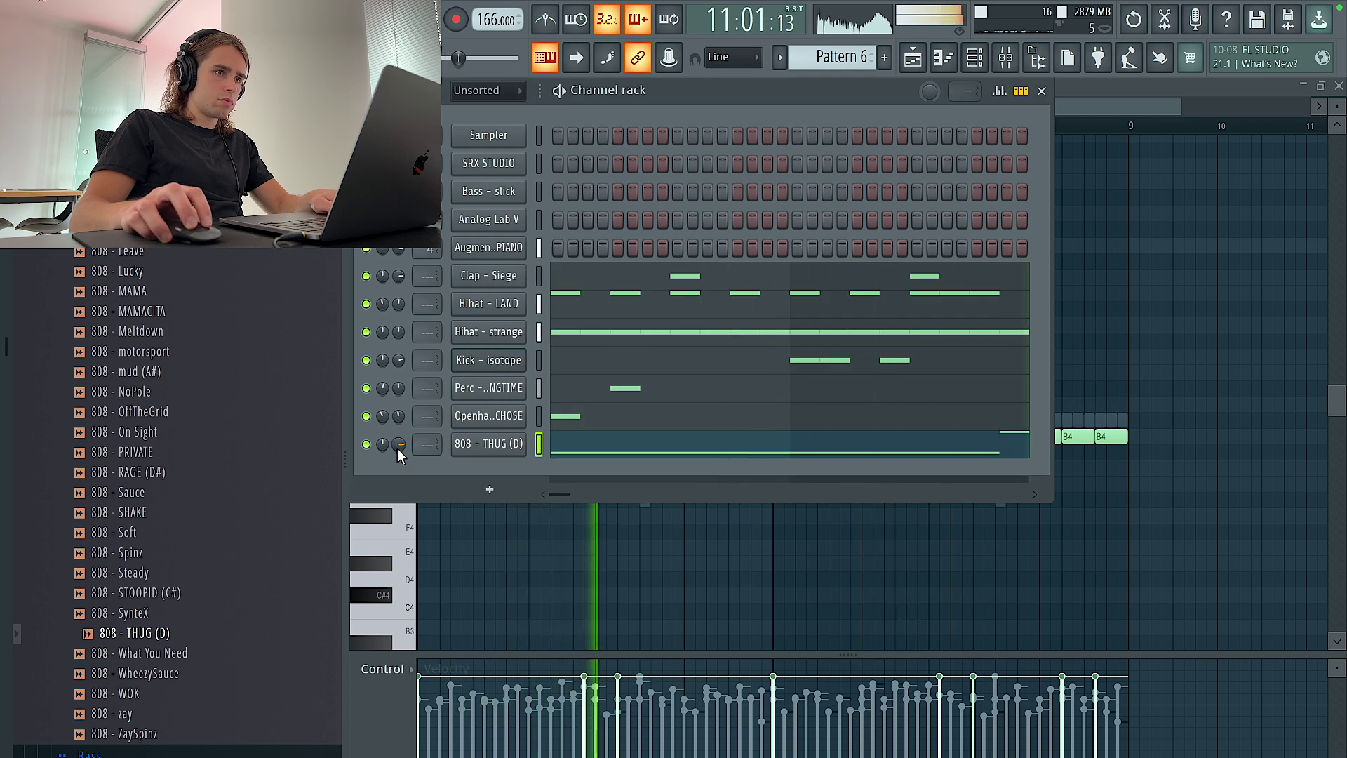
key("space")
Audition further 808 samples and load 808 - WheezySauce into the 808 channel.
left_click(137, 458)
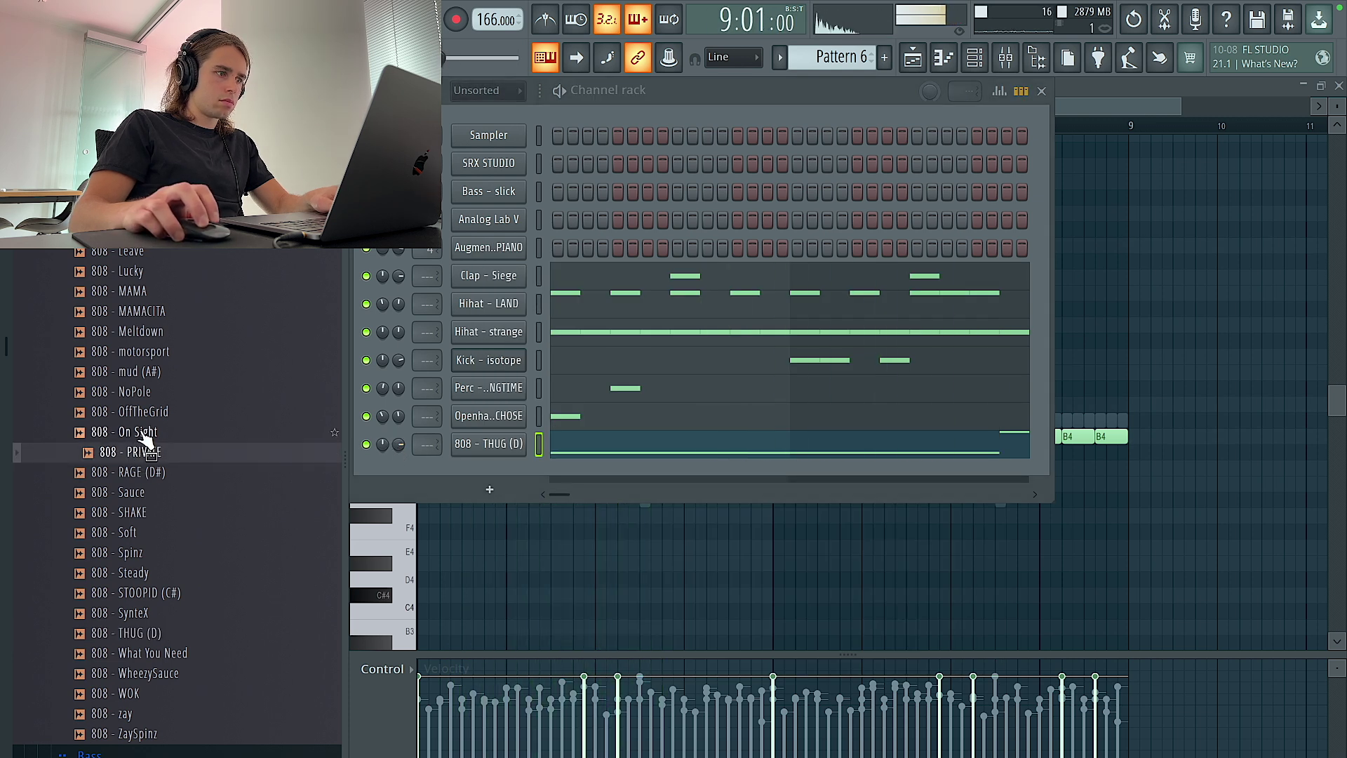
left_click(143, 415)
left_click(161, 557)
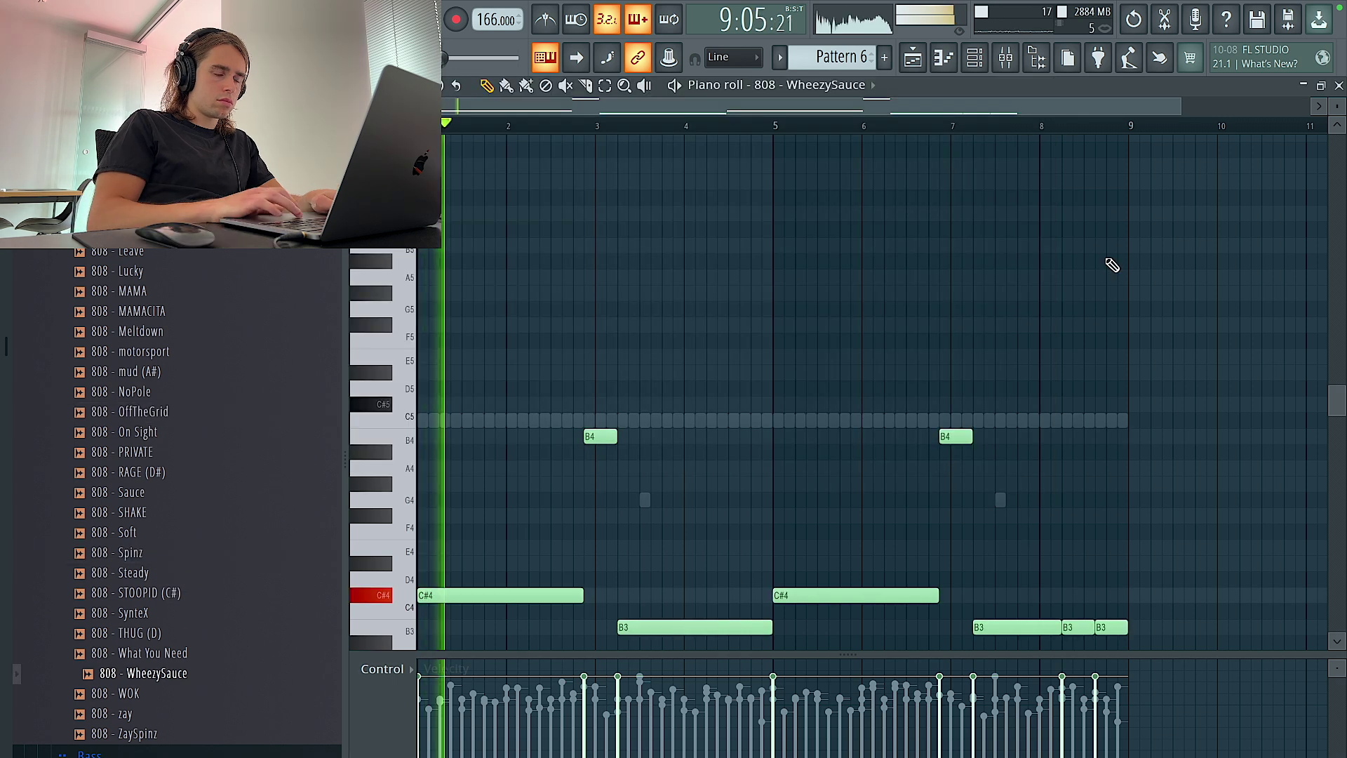
Look over all eight bars of the 808 - WheezySauce notes in the piano roll and return to the channel rack.
scroll(1080, 256, "down", 2)
scroll(881, 219, "down", 1)
scroll(881, 218, "down", 1)
key("ctrl+a")
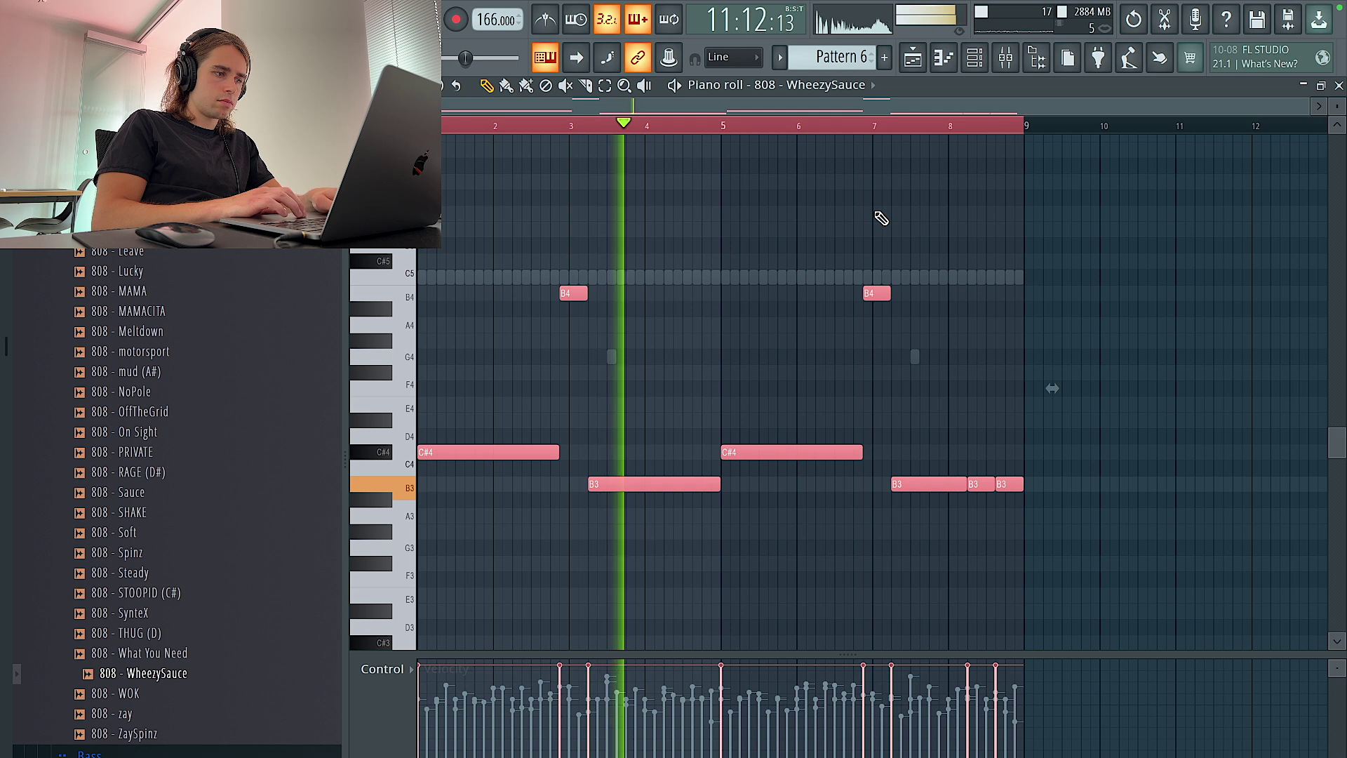
scroll(881, 218, "right", 1)
key("ctrl+d")
left_click(980, 60)
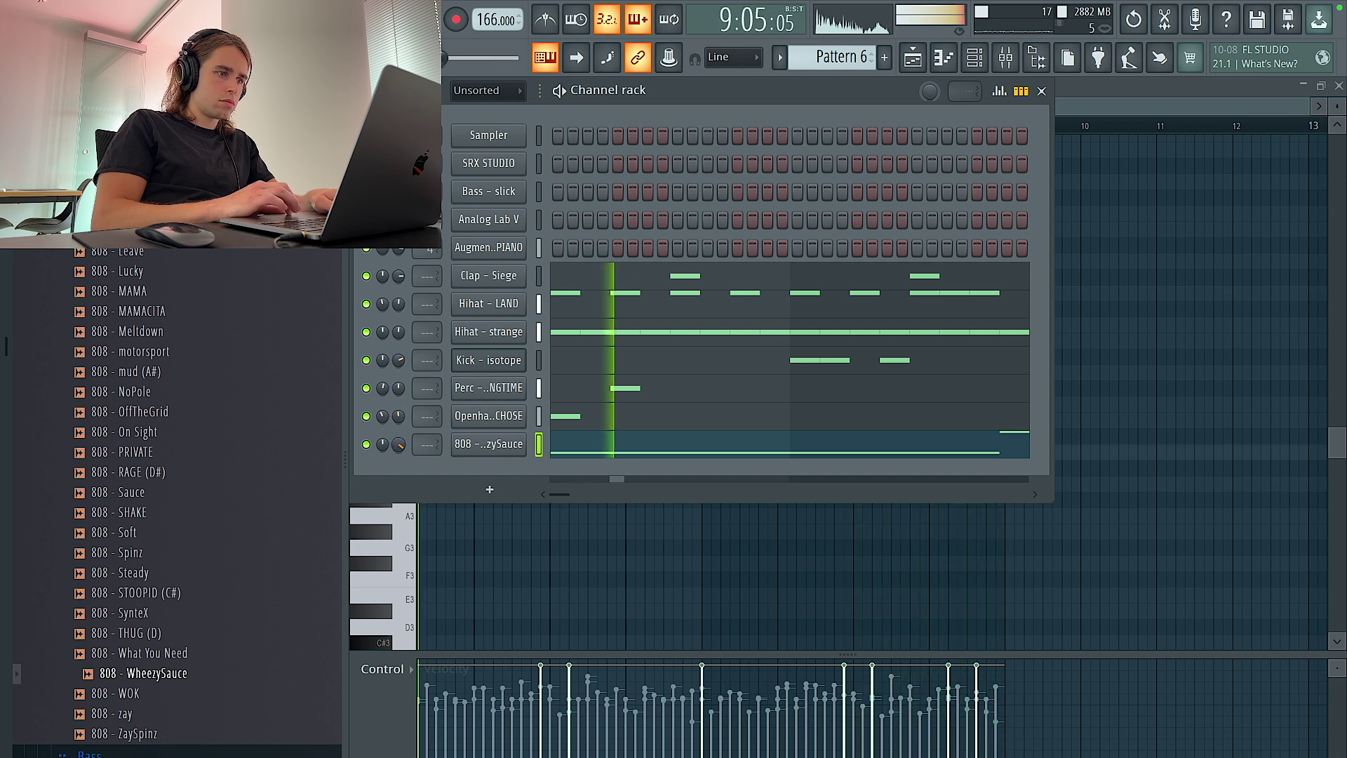
Collapse the 808s sample folder and slightly raise the 808 channel's volume.
scroll(187, 518, "up", 15)
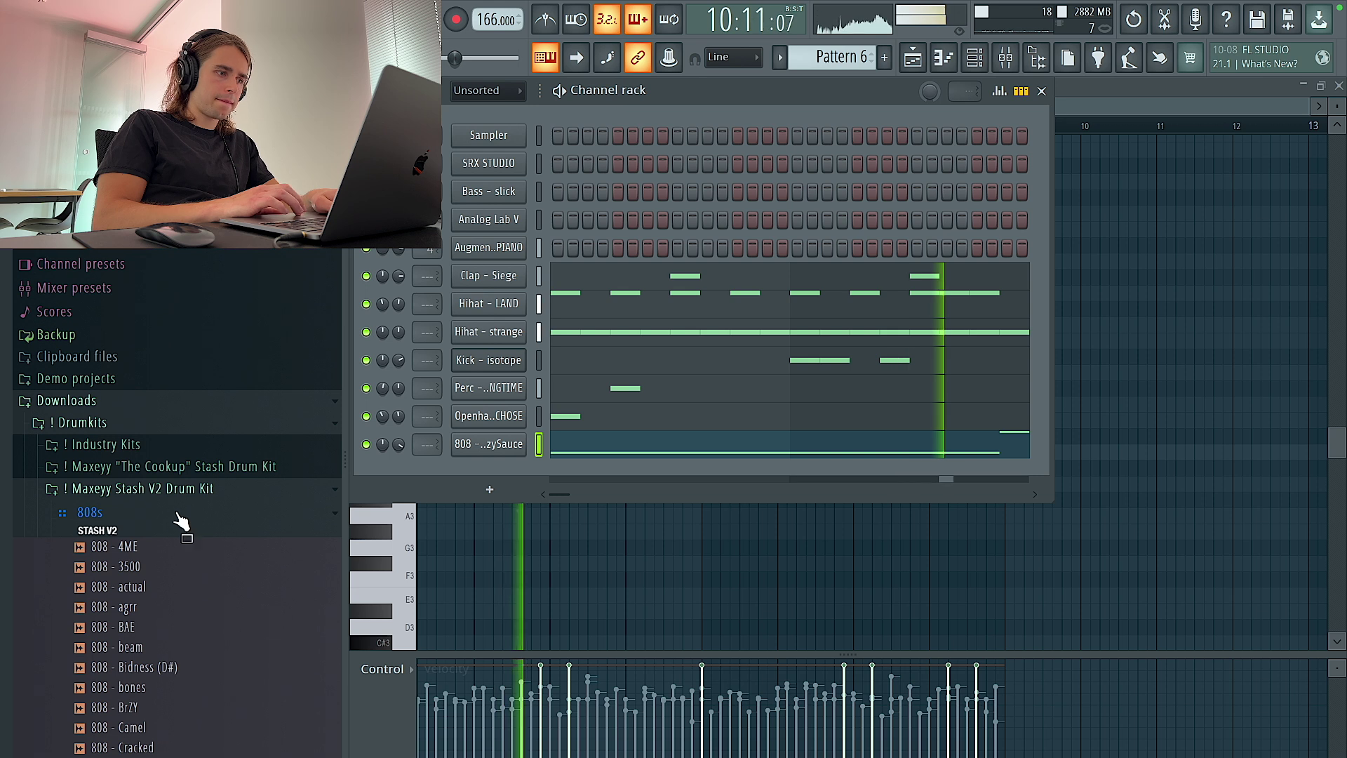
left_click(181, 511)
scroll(184, 506, "down", 3)
left_click_drag(399, 444, 398, 439)
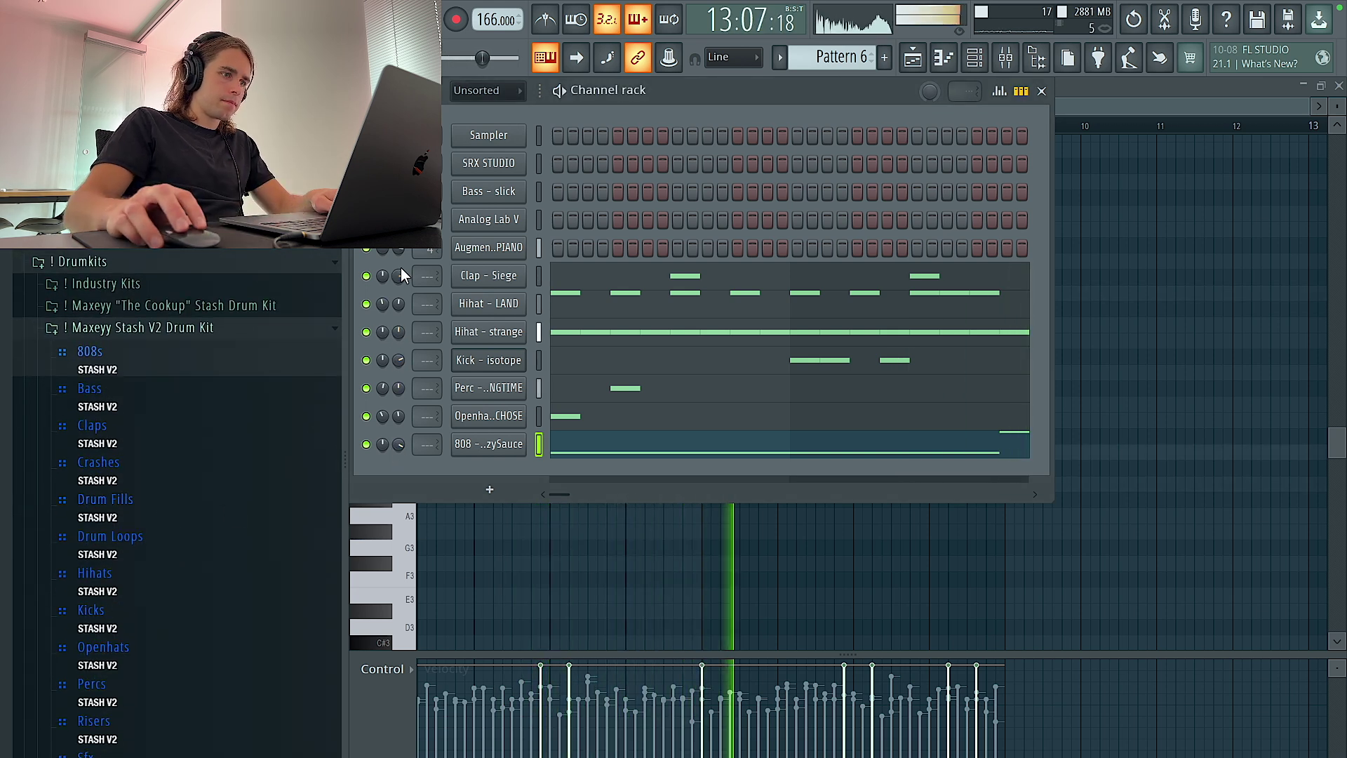
scroll(115, 559, "down", 5)
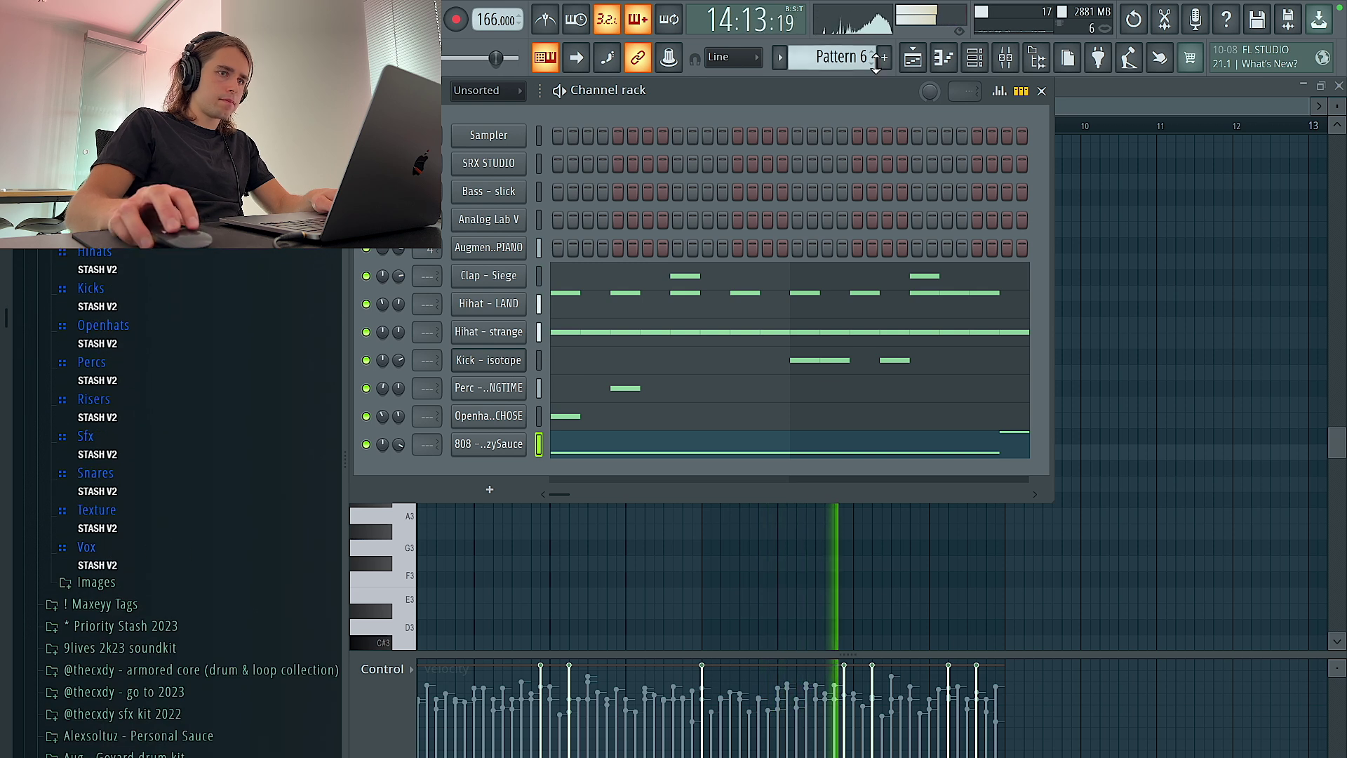
Duplicate the Augmented GRAND PIANO and Pattern 6 clips in the playlist so that copies start at bar 17.
key("F5")
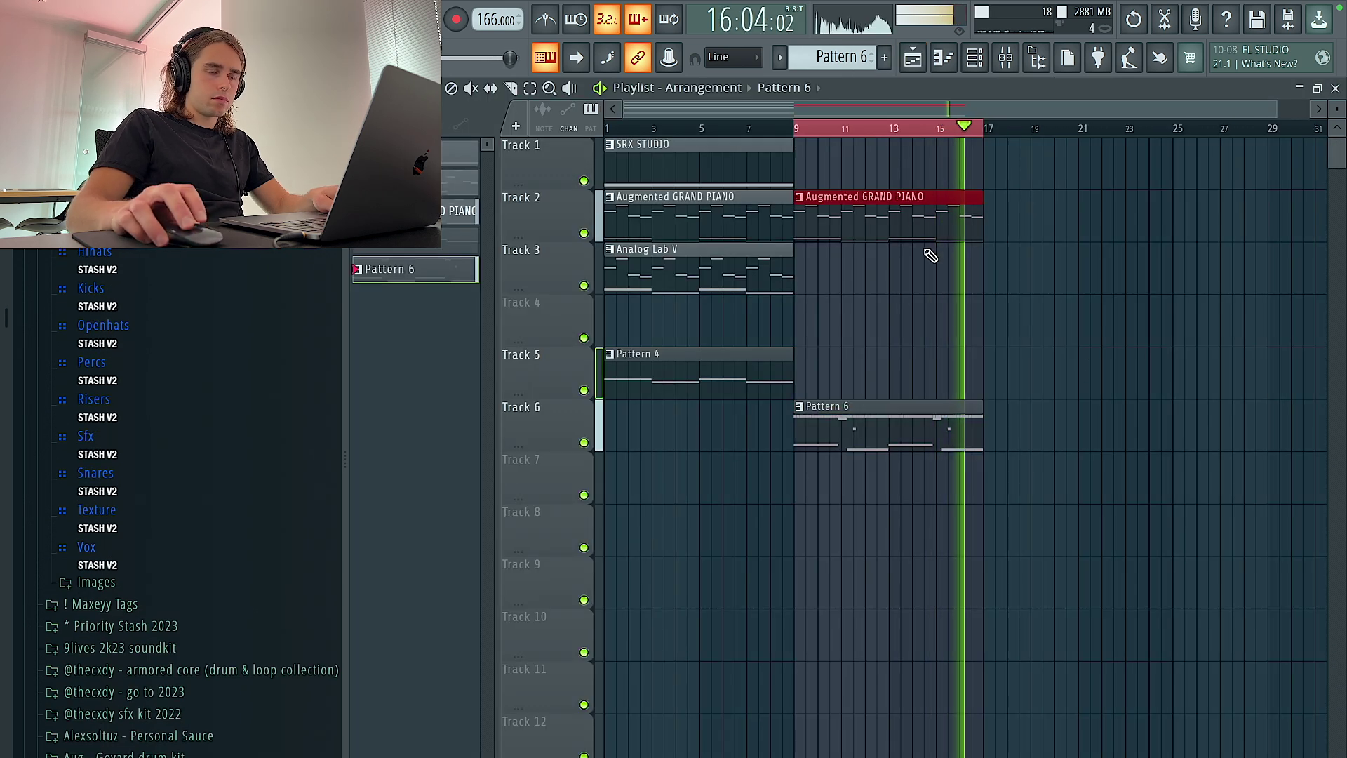
key("ctrl+b")
left_click_drag(1004, 425, 898, 422)
key("ctrl+b")
scroll(876, 320, "down", 1)
Place an SRX STUDIO clip at bar 17 on Track 1 and an Analog Lab V clip at bar 25 on Track 3.
left_click(722, 159)
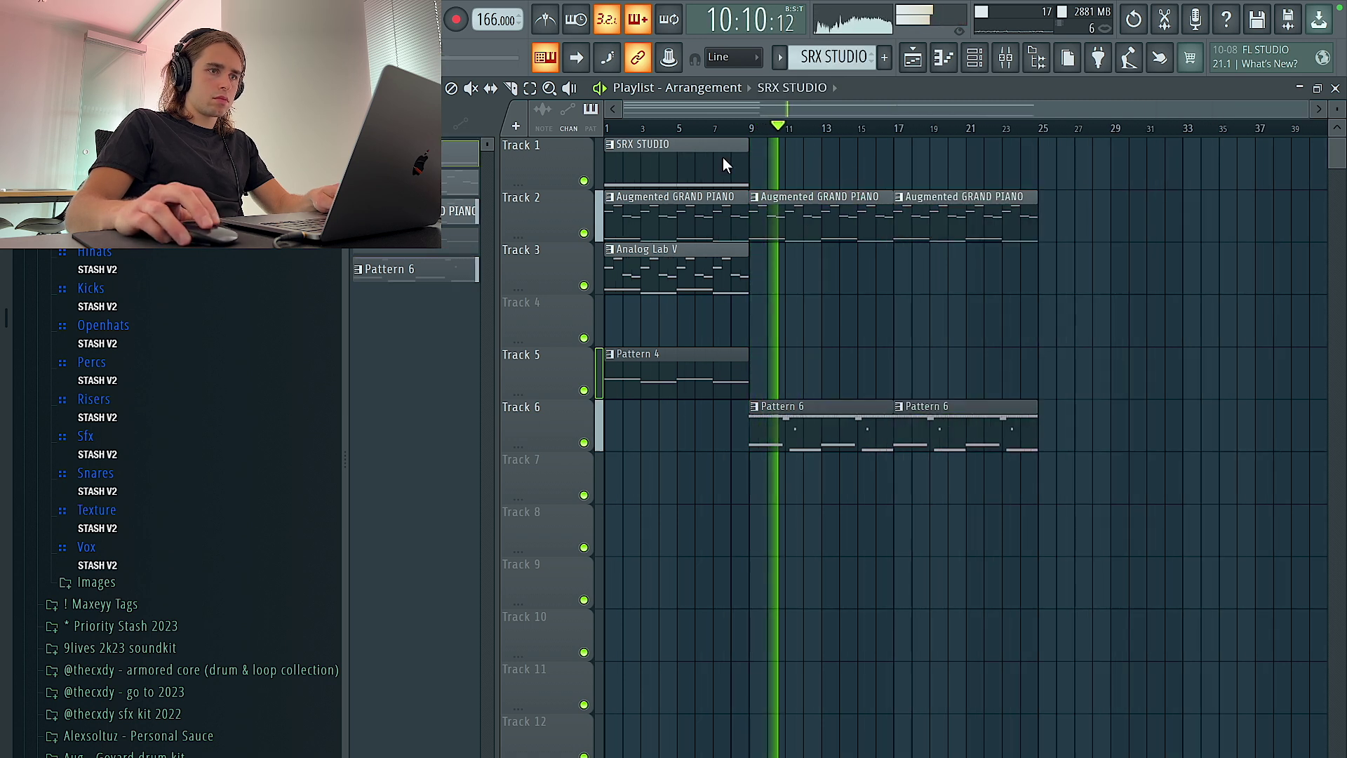
left_click(900, 167)
left_click(679, 280)
left_click(1042, 275)
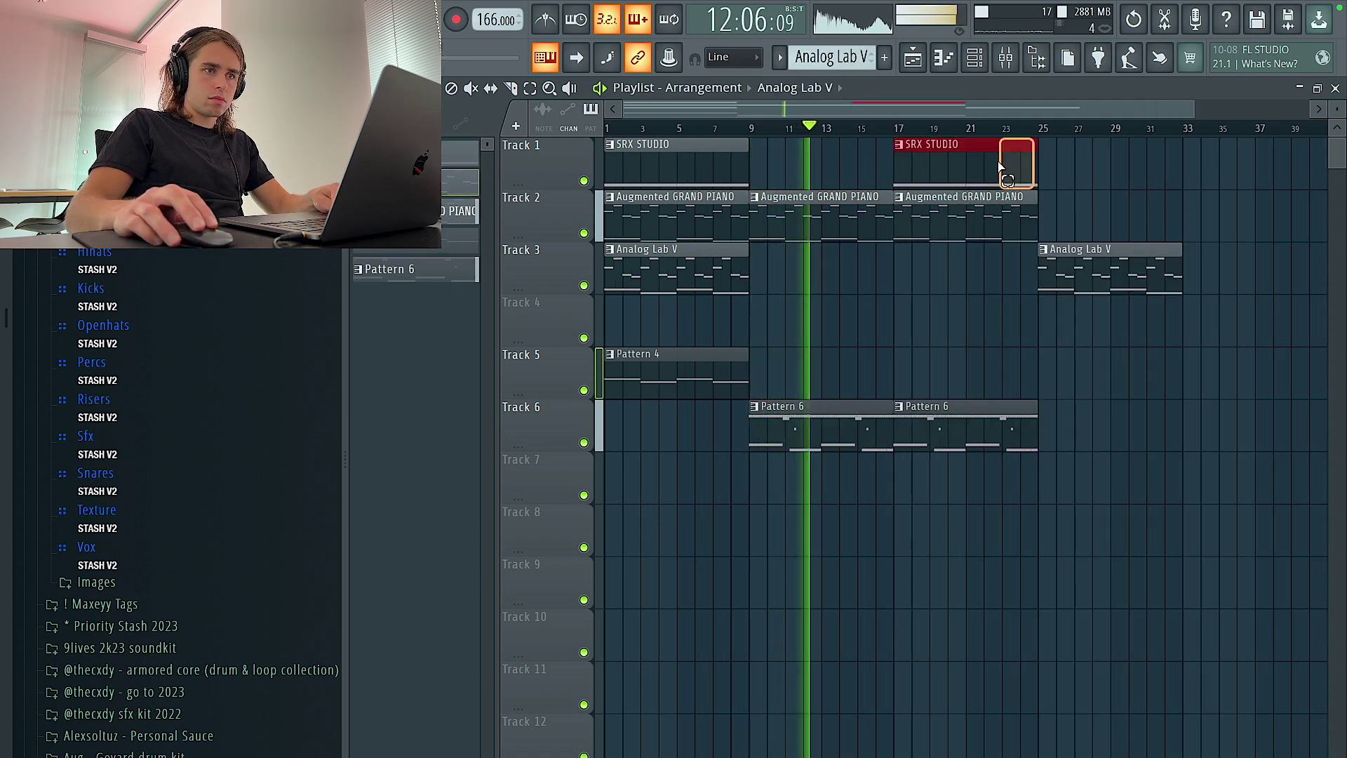
Duplicate SRX STUDIO to bar 25 and Pattern 6 to bars 25 and 33.
left_click_drag(1007, 167, 1003, 167)
key("ctrl+b")
left_click_drag(1031, 423, 932, 413)
key("ctrl+b")
key("ctrl+b")
Duplicate the SRX STUDIO and Analog Lab V clips to bar 33 and save the project.
left_click_drag(1178, 180, 1143, 175)
key("ctrl+b")
left_click_drag(1151, 275, 1132, 288)
key("ctrl+b")
scroll(1010, 324, "down", 1)
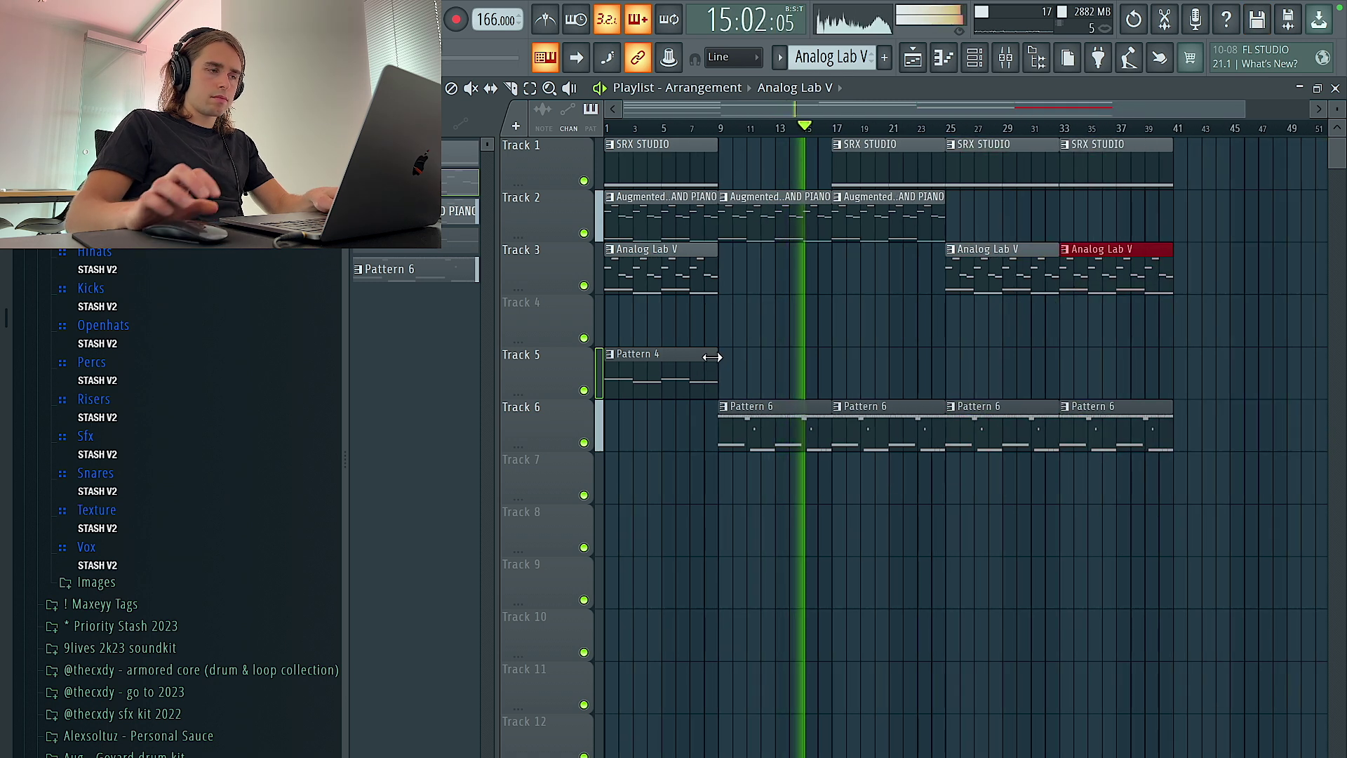
key("ctrl+s")
left_click(695, 574)
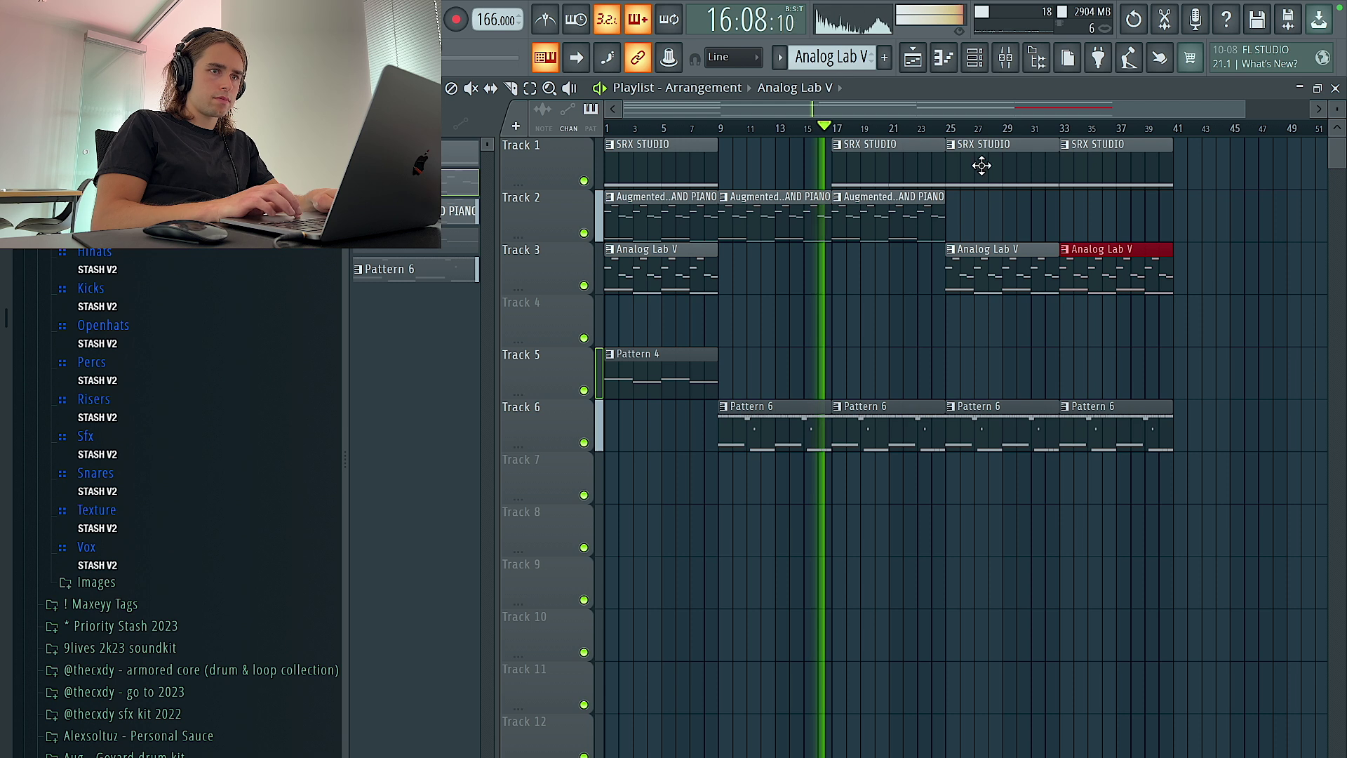
Open the Vox folder of the Stash V2 drum kit and audition vocal samples such as Vox - Ohmy and Vox - Alright.
left_click(974, 58)
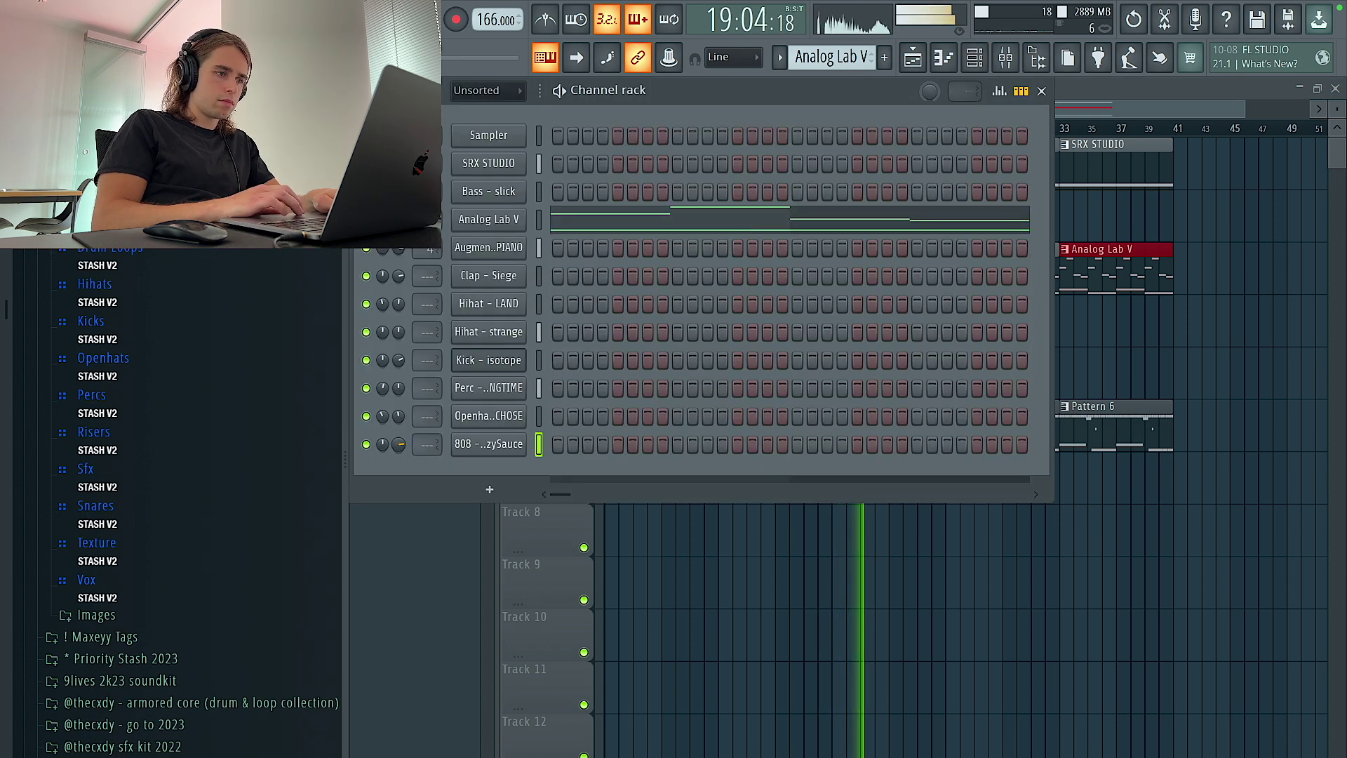
right_click(839, 653)
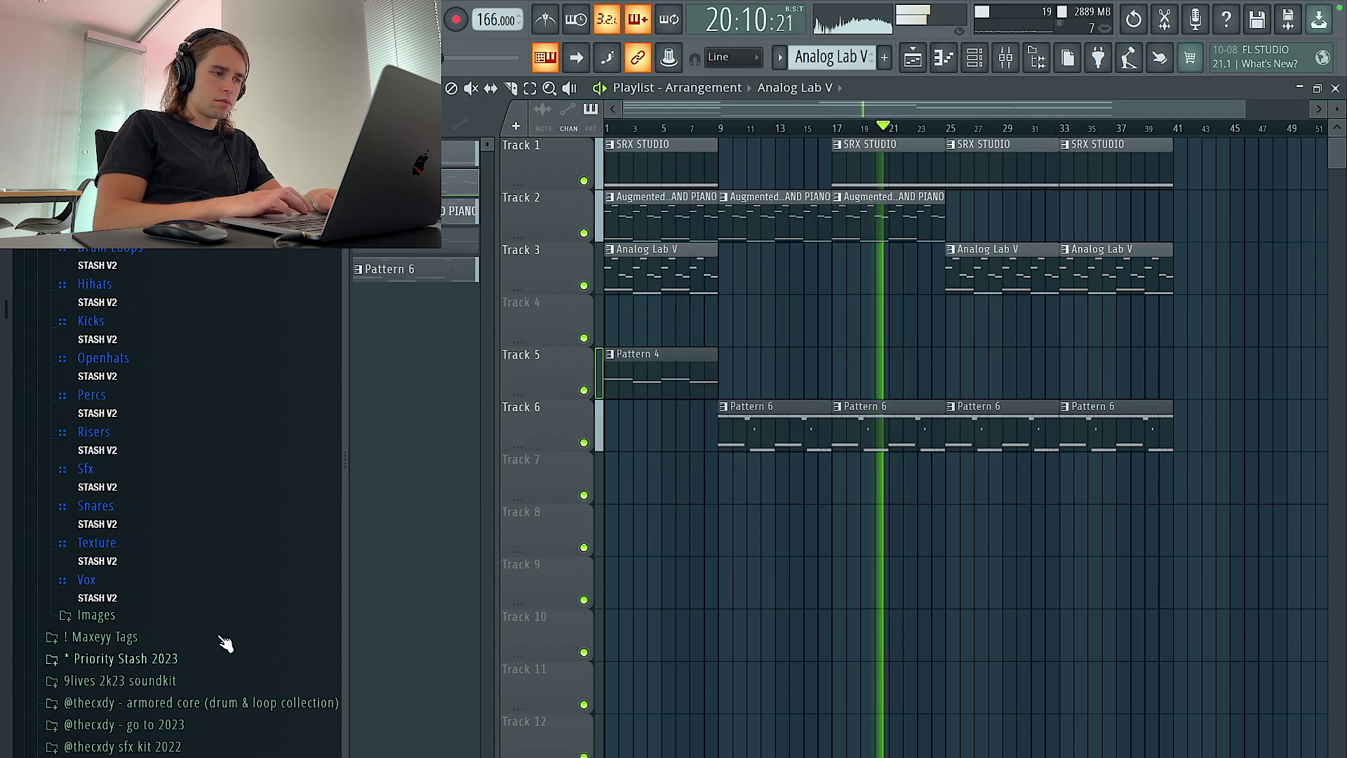
left_click(228, 580)
left_click(230, 613)
left_click(229, 653)
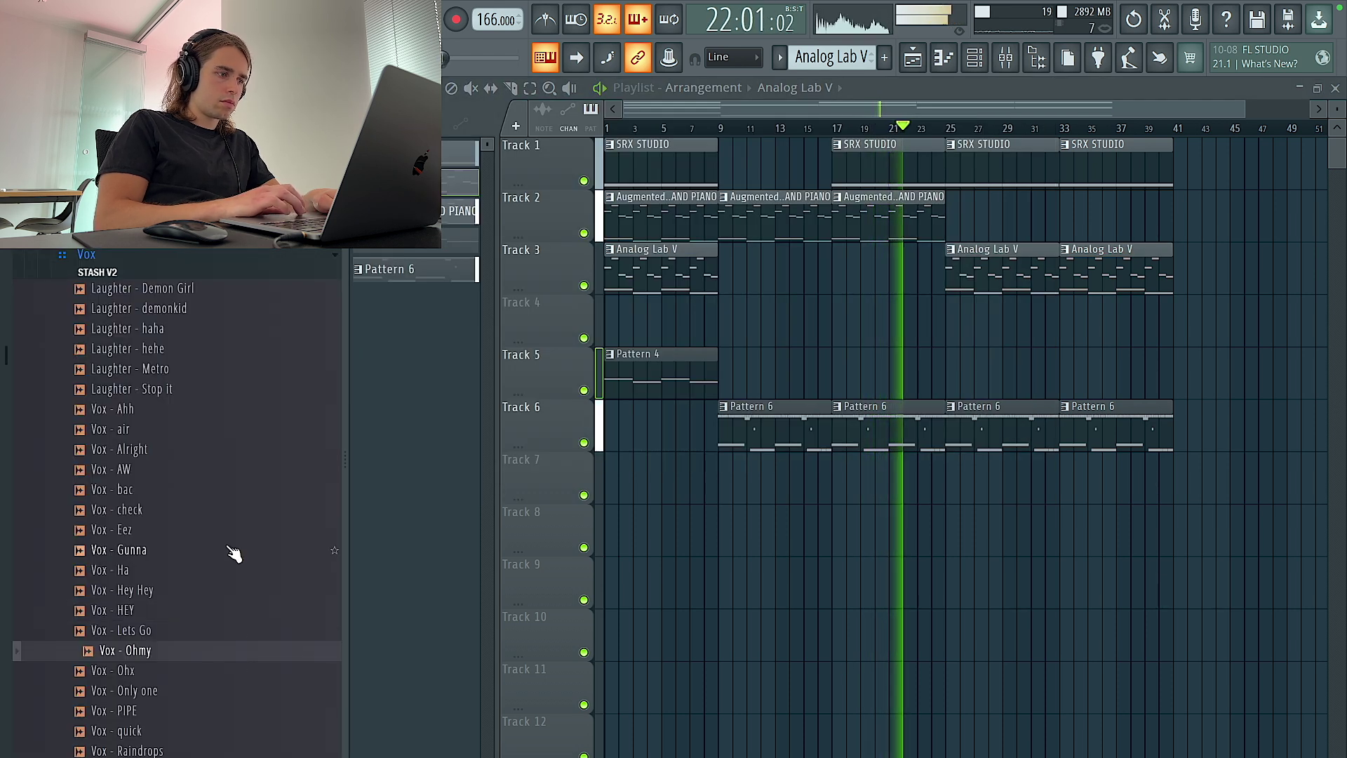
left_click(233, 549)
left_click(231, 510)
left_click(231, 489)
left_click(232, 469)
left_click(233, 449)
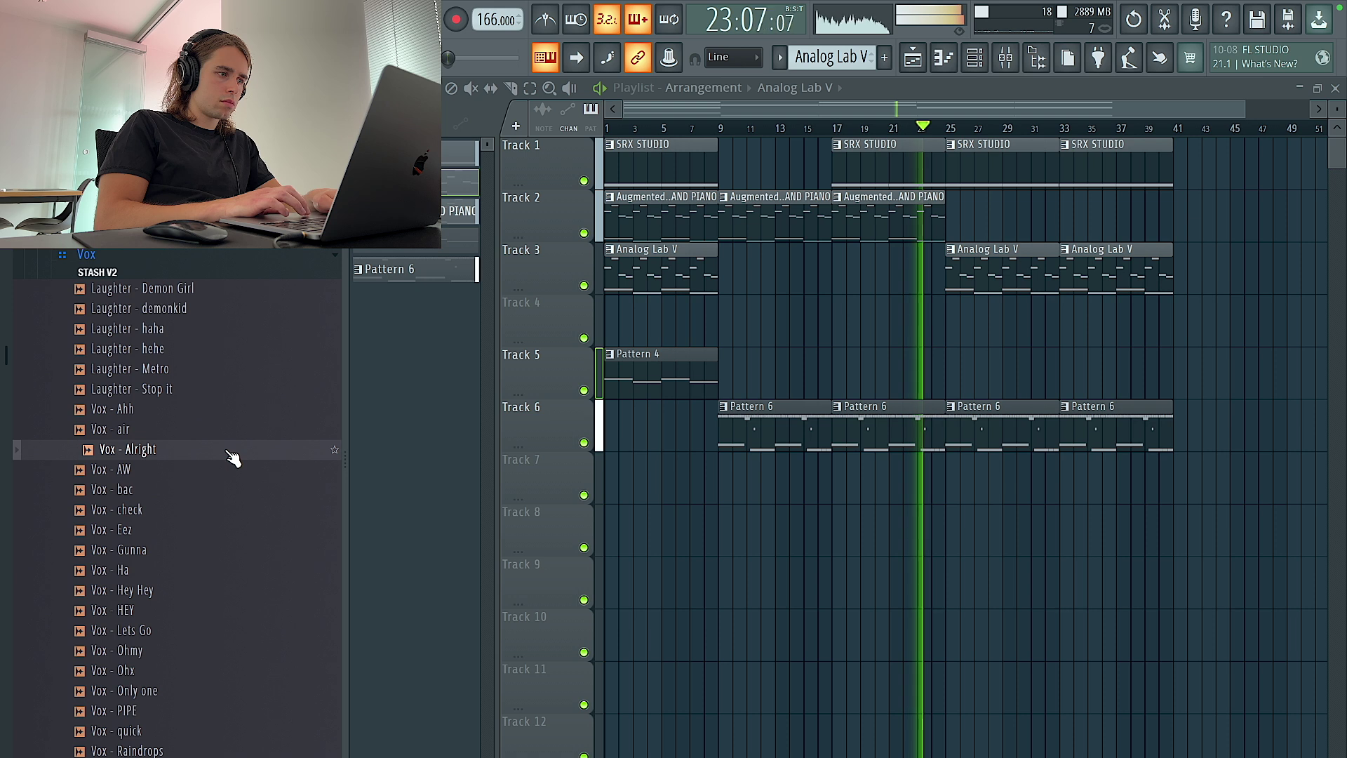
Solo Track 3, select bars 25 to 32 and render that selection as a 32Bit float WAV.
scroll(957, 682, "down", 1)
scroll(957, 681, "right", 2)
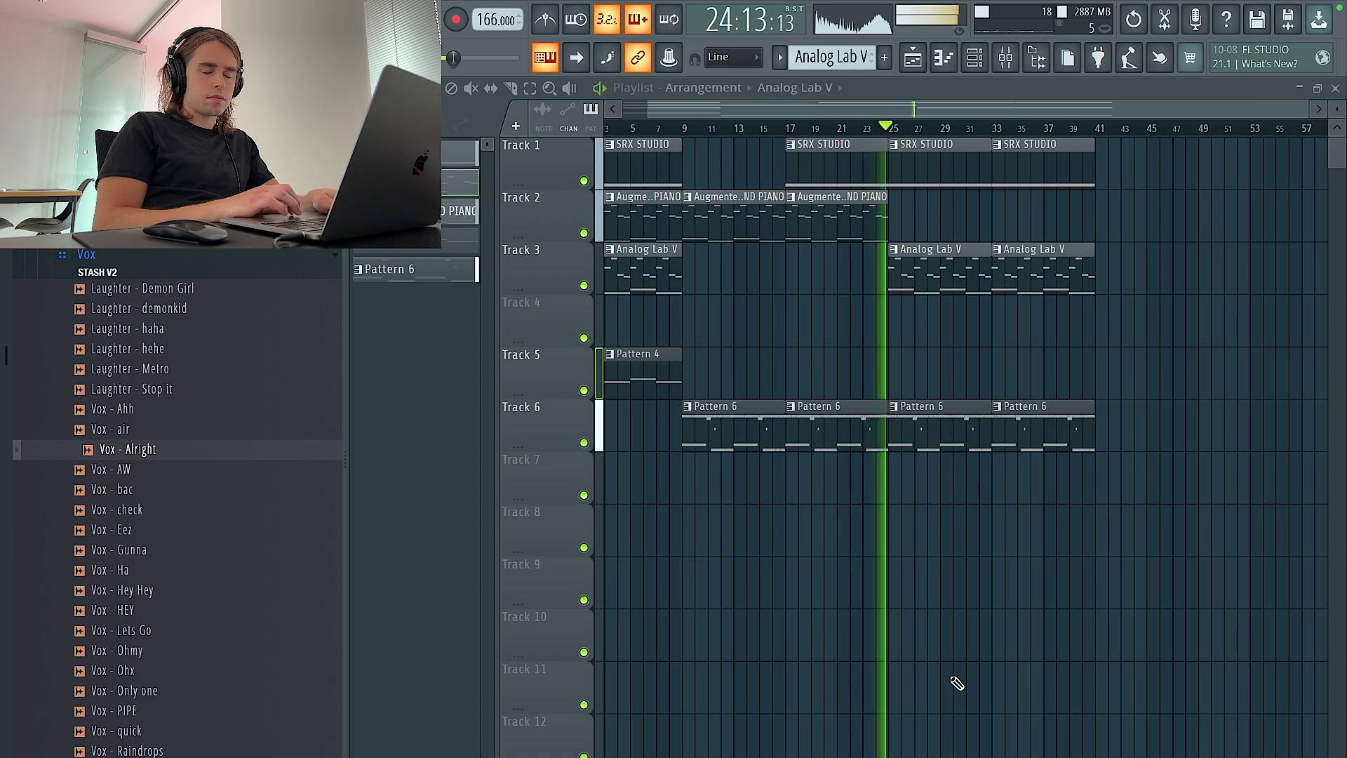
left_click(772, 561)
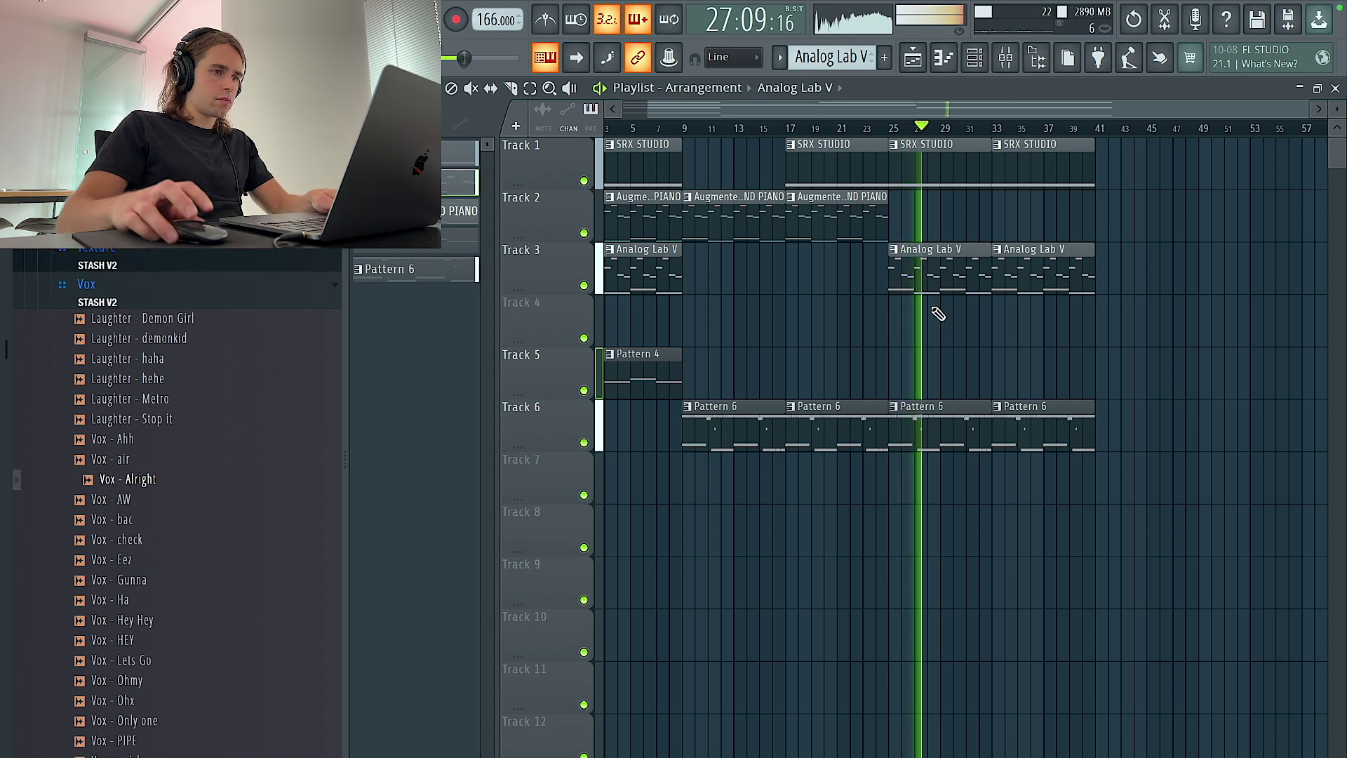
left_click(583, 285, "ctrl")
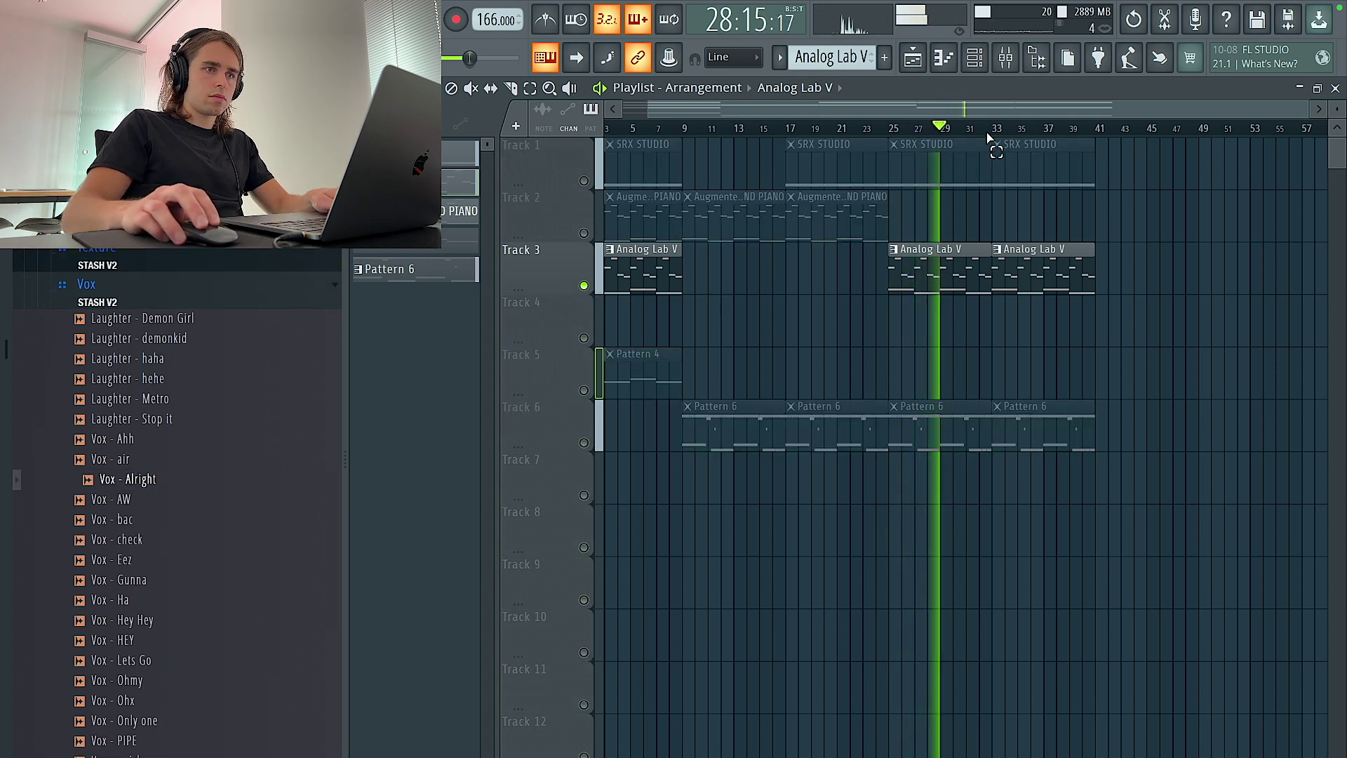
left_click_drag(991, 138, 905, 143)
left_click(1005, 59)
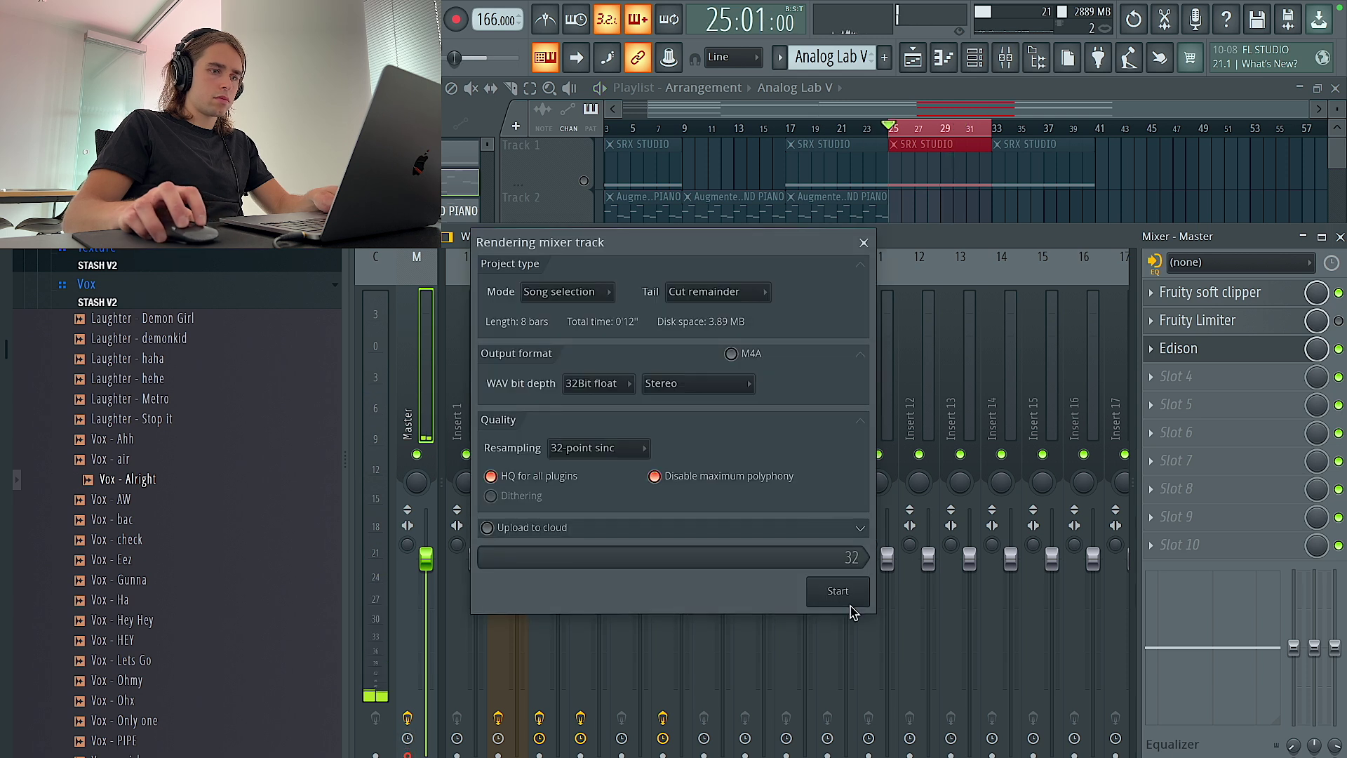
left_click(831, 590)
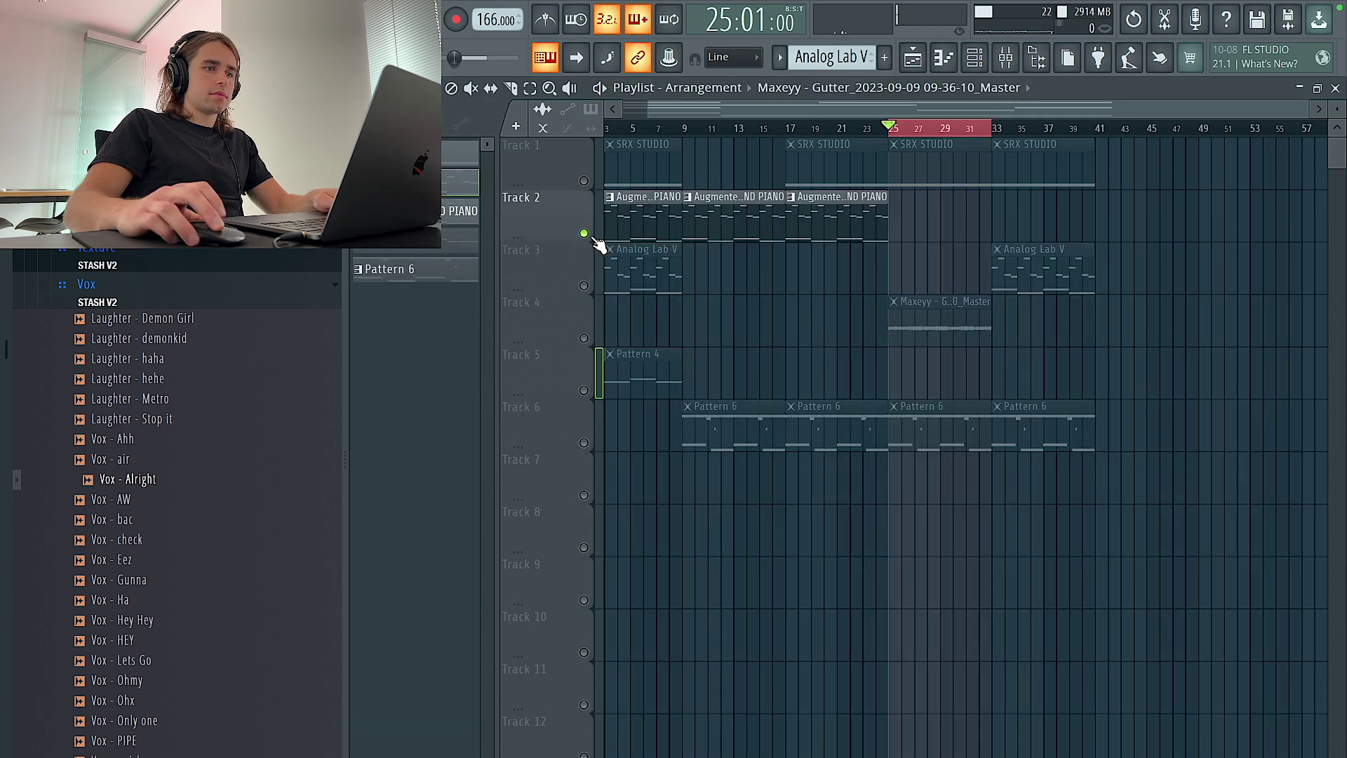
Set the rendered Track 4 audio clip's time stretching mode to Stretch and reverse the clip.
key("space")
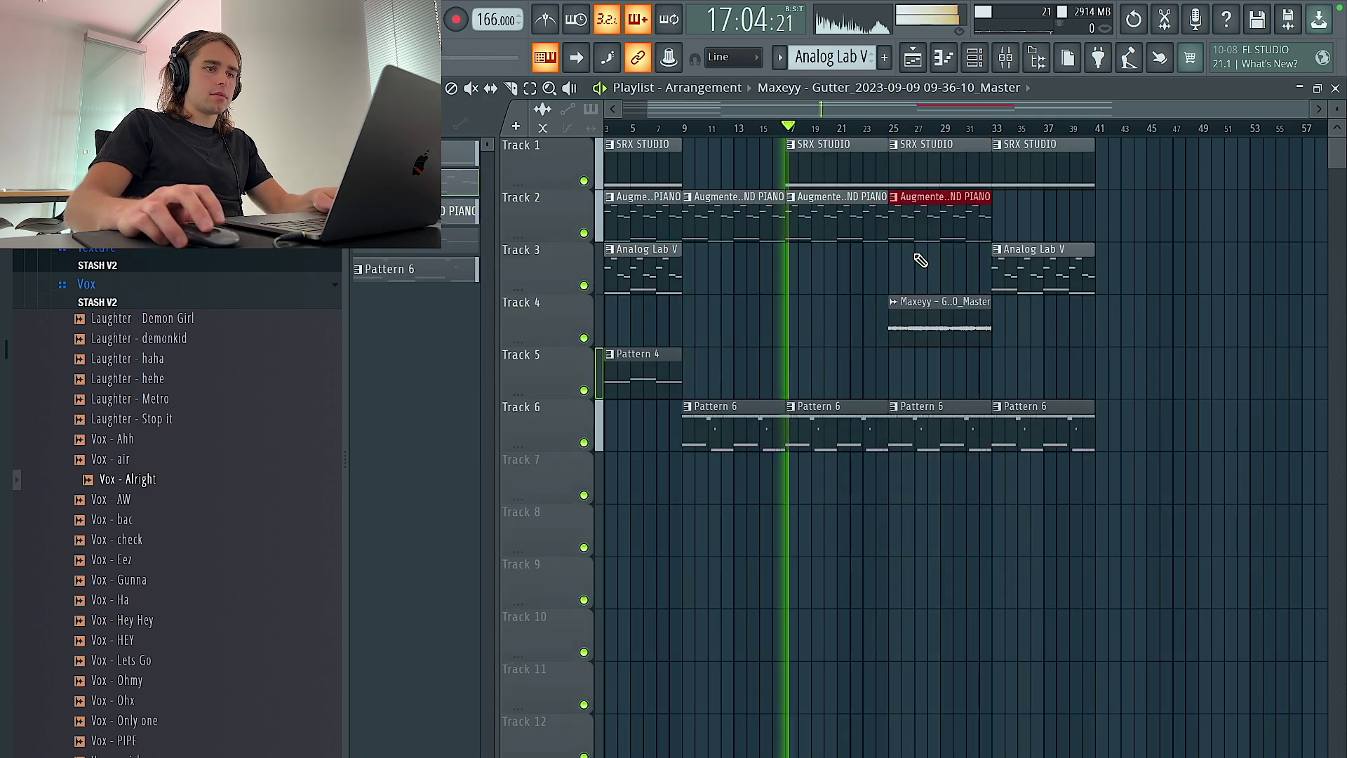
double_click(938, 327)
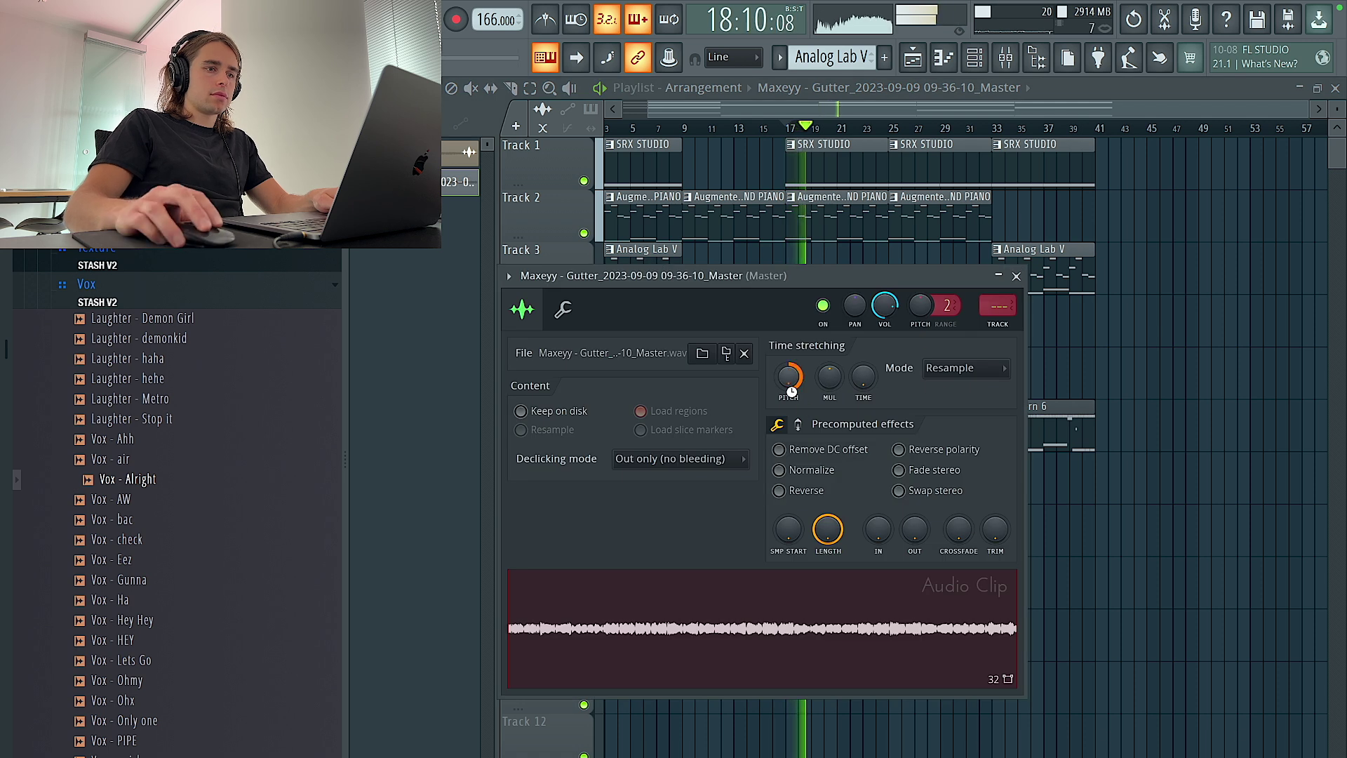
left_click(964, 368)
left_click(943, 407)
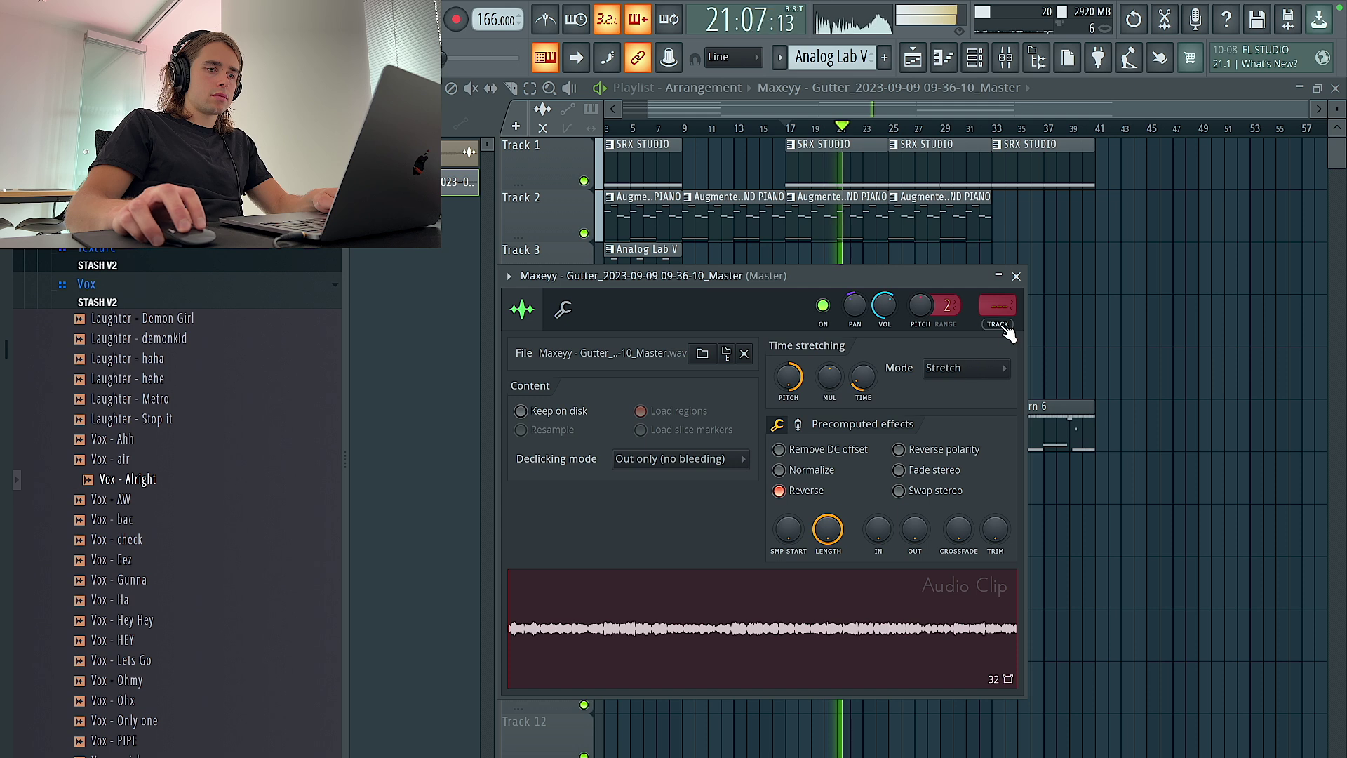
Route the rendered audio clip to mixer insert 7 and load HalfTime in the insert's first effect slot.
key("F9")
left_click(1147, 294)
left_click(805, 233)
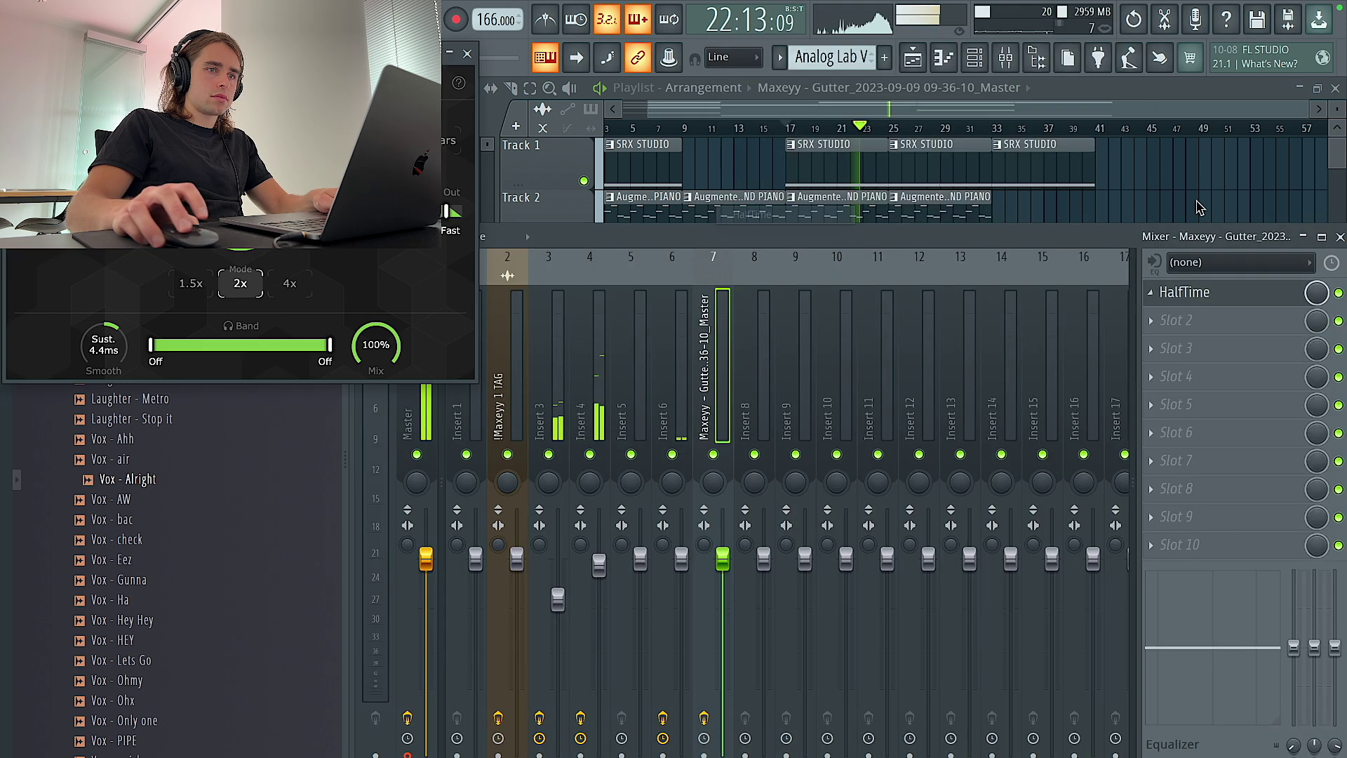
key("F9")
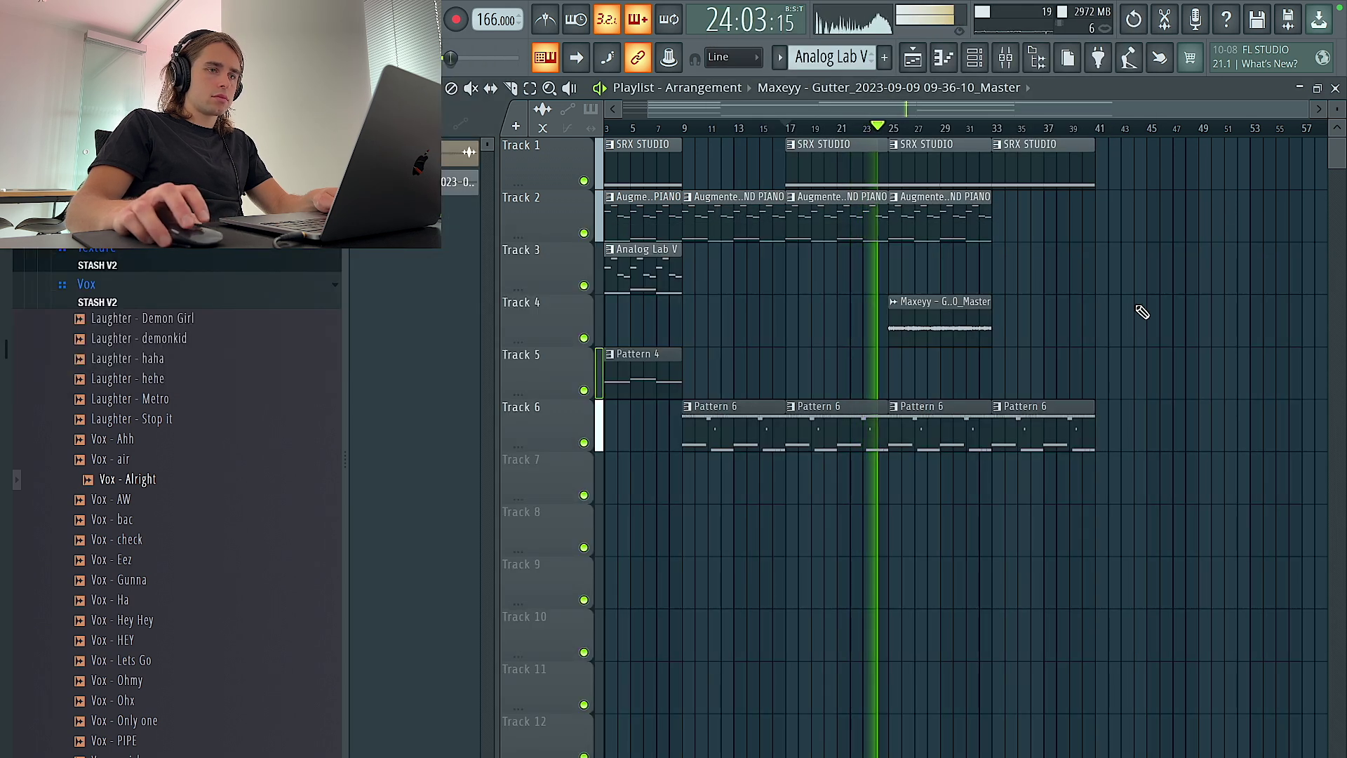
Recolour the SRX STUDIO pattern clips dark slate blue (#324895).
left_click(893, 144)
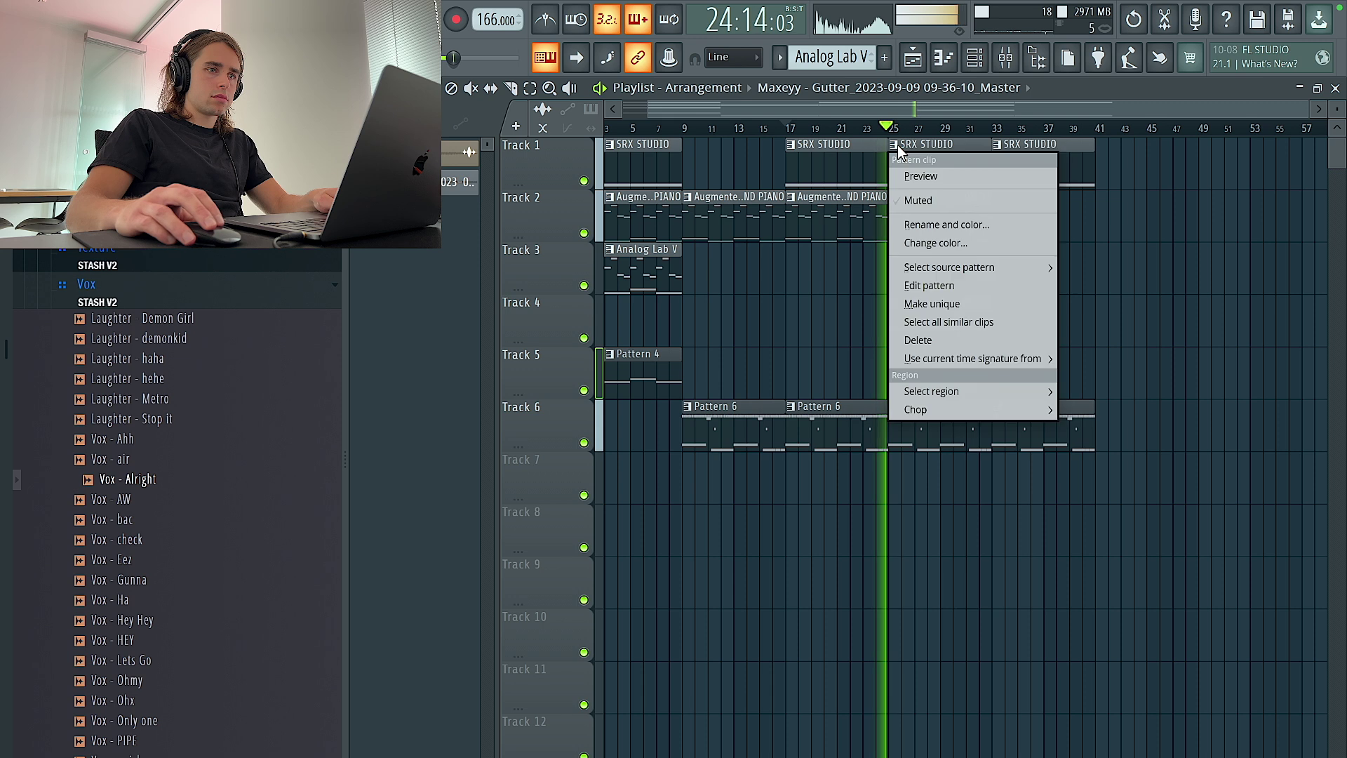
left_click(944, 242)
left_click(1025, 420)
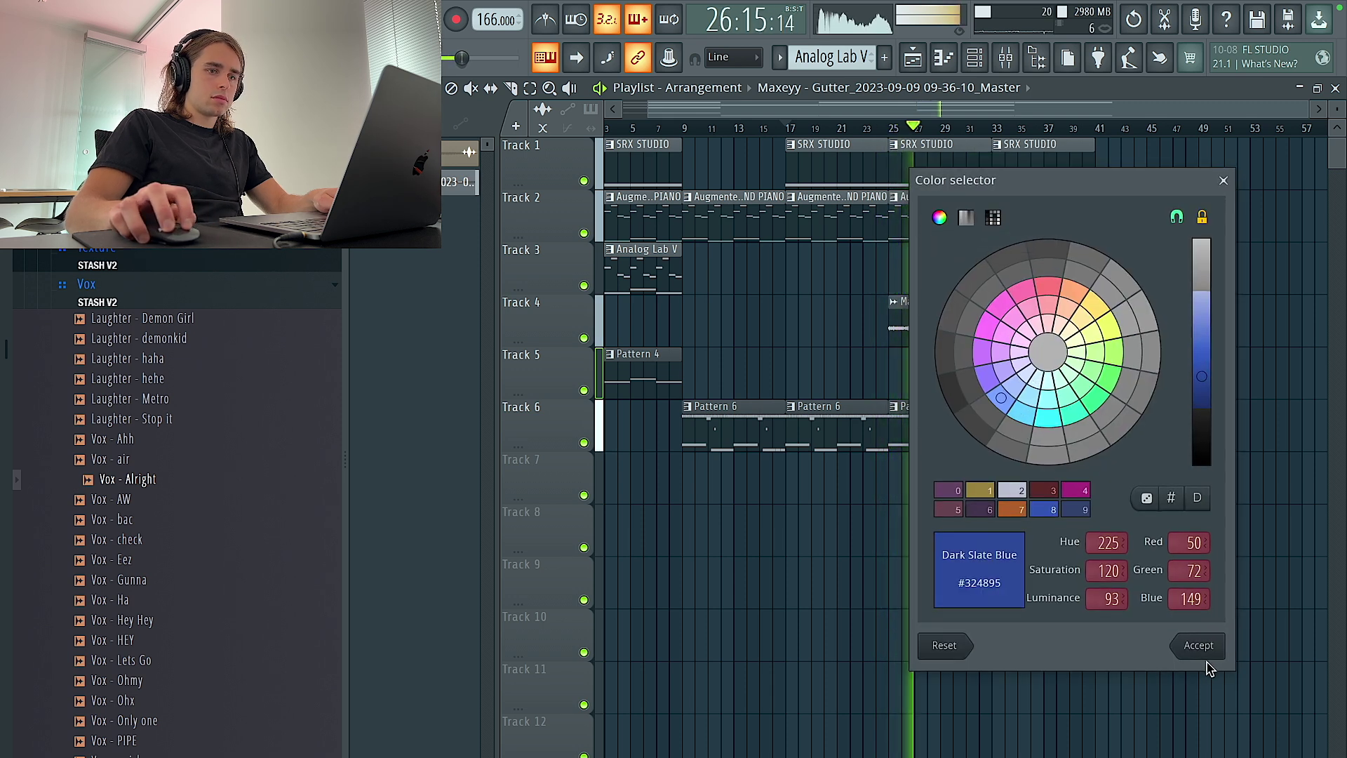
left_click(1200, 645)
Turn off reverse for the rendered audio clip and add a copy of it at bars 33 to 40 on Track 4.
double_click(964, 315)
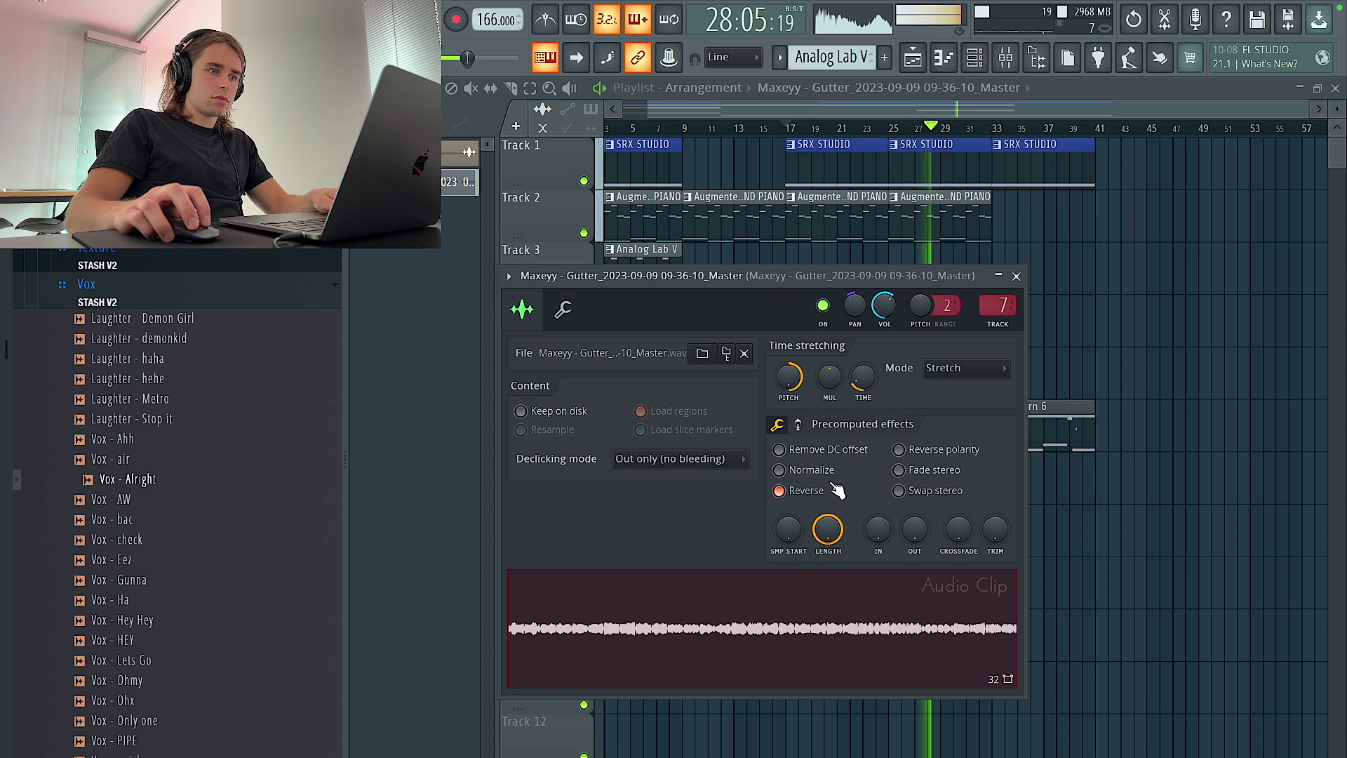
right_click(1126, 281)
left_click(1063, 345)
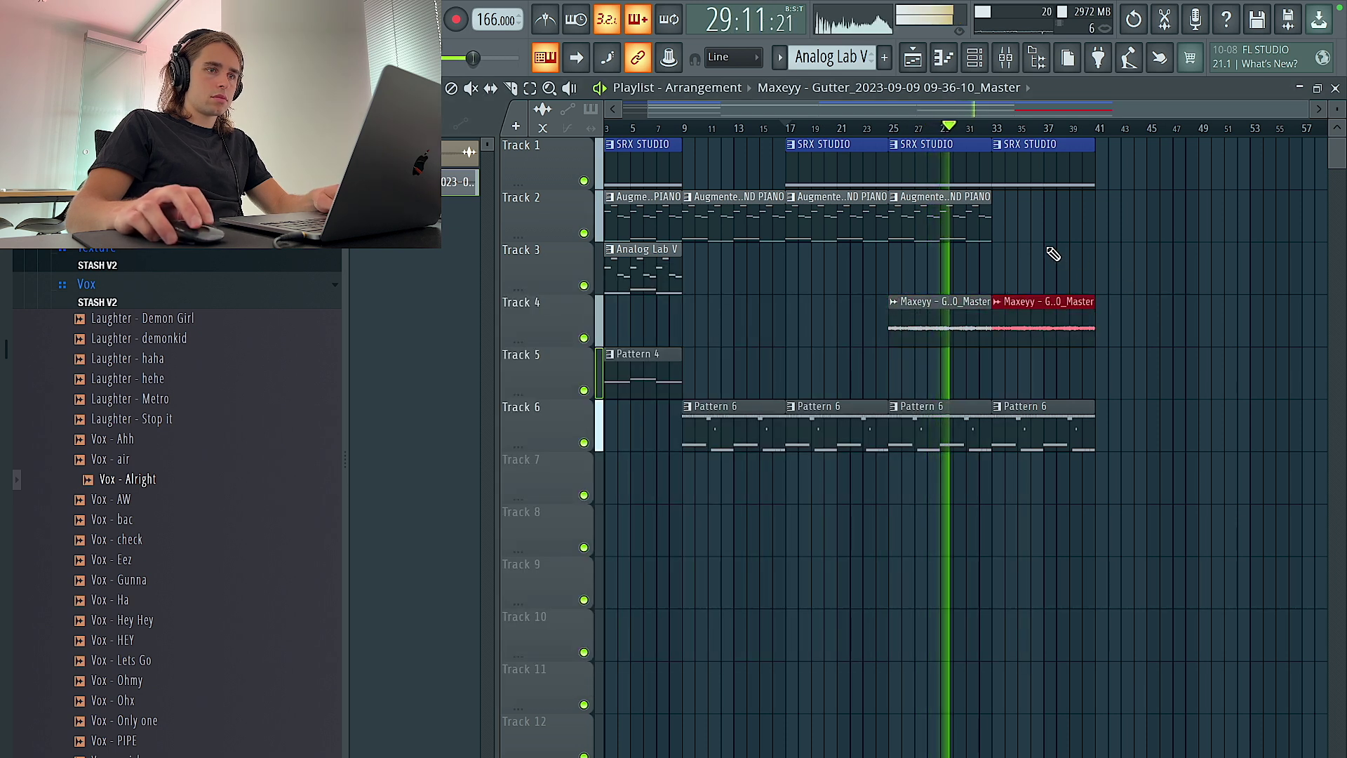
double_click(1019, 298)
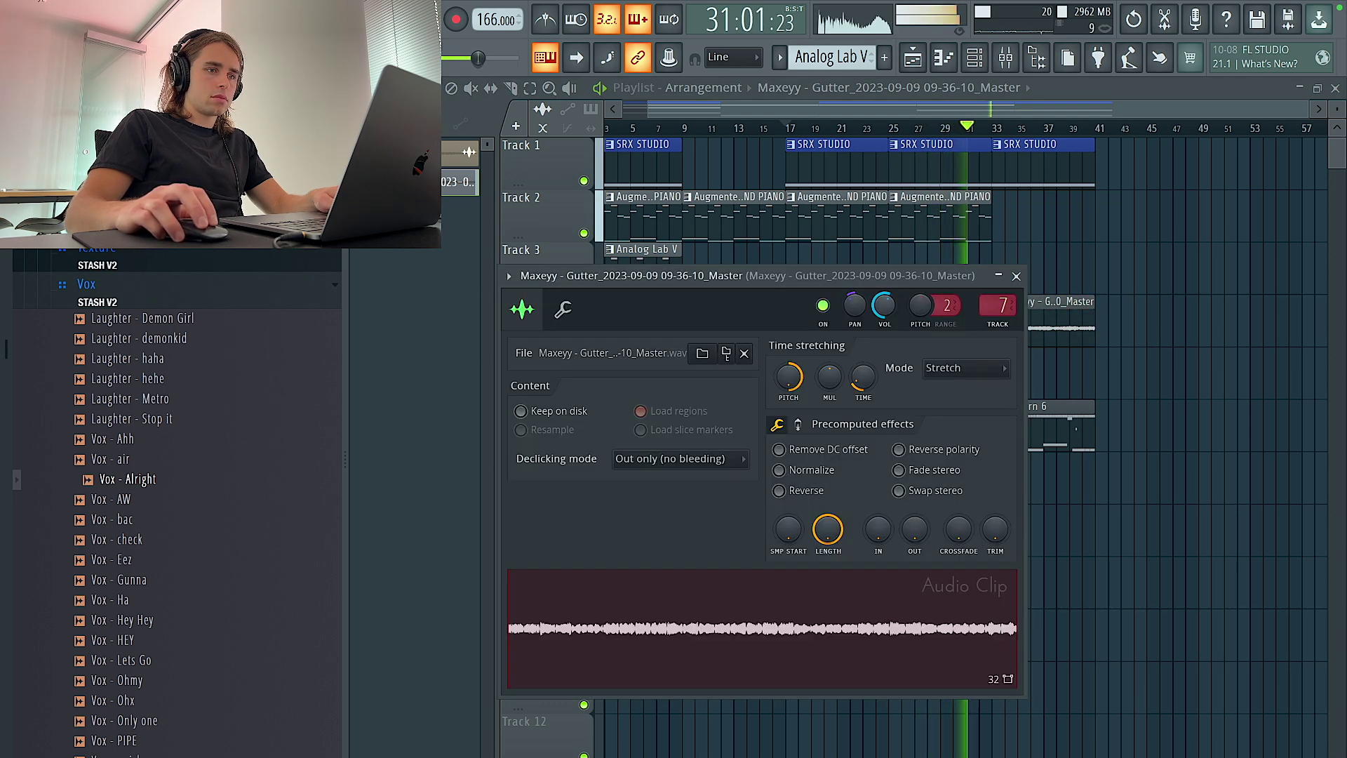
Place another Augmented GRAND PIANO clip at bars 33 to 40 on Track 2.
right_click(1061, 240)
left_click(971, 229)
left_click(1014, 212)
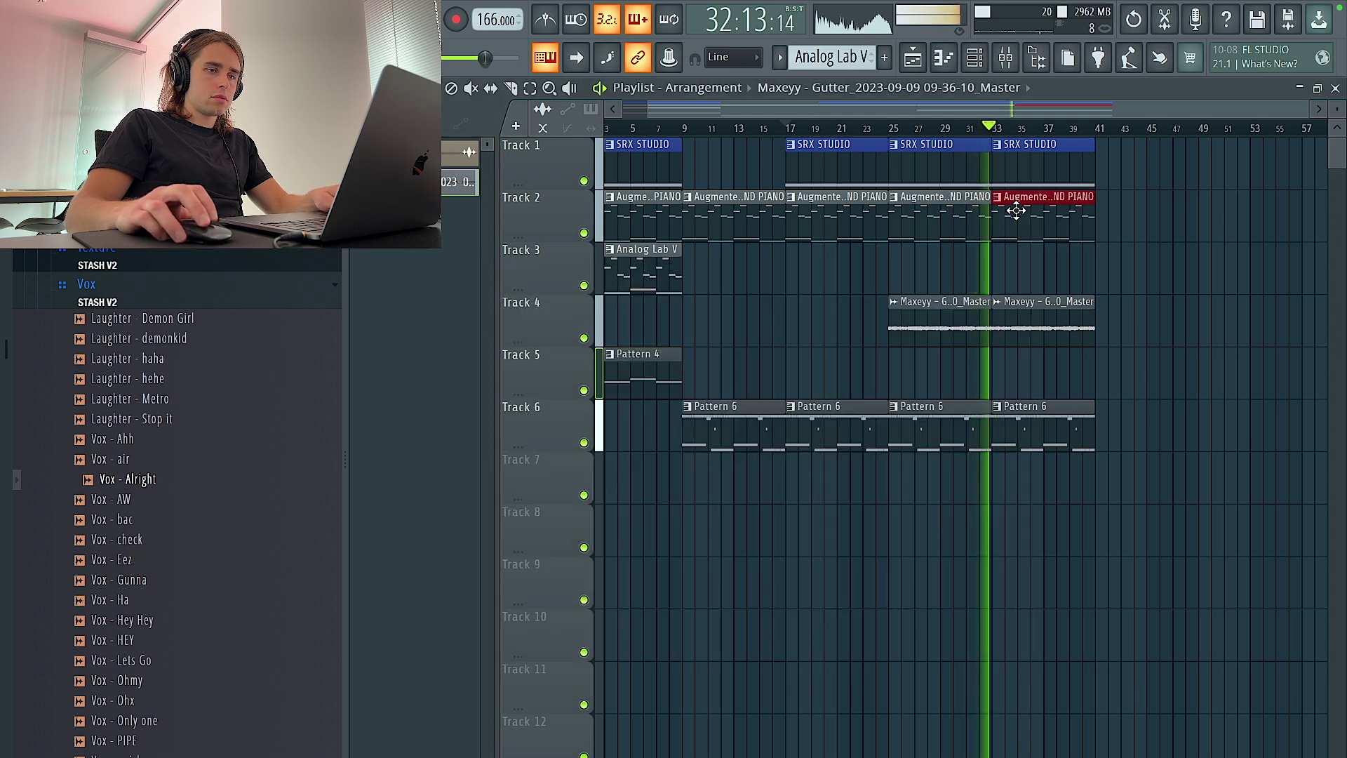
Recolour the Augmented GRAND PIANO pattern clips drab olive (#869532).
left_click(895, 197)
left_click(937, 298)
left_click(1105, 394)
left_click(1100, 378)
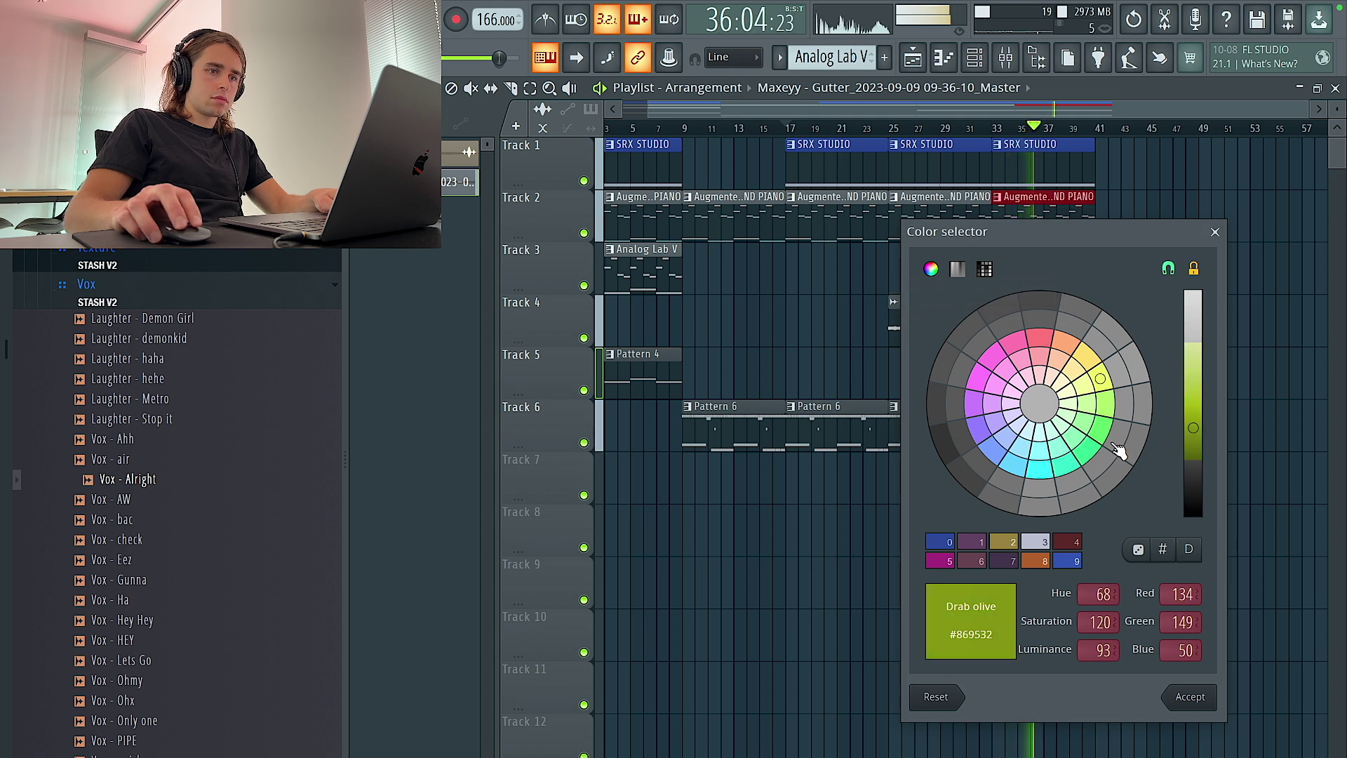
left_click(1192, 697)
Reset the time stretching pitch of the rendered audio clip to its default.
double_click(1091, 327)
right_click(784, 376)
left_click(803, 381)
key("Escape")
Add a copy of the audio clip on Track 4 and a Pattern 4 clip on Track 5, both at bars 41 to 48.
left_click_drag(1144, 368, 1064, 309)
key("ctrl+b")
left_click(648, 371)
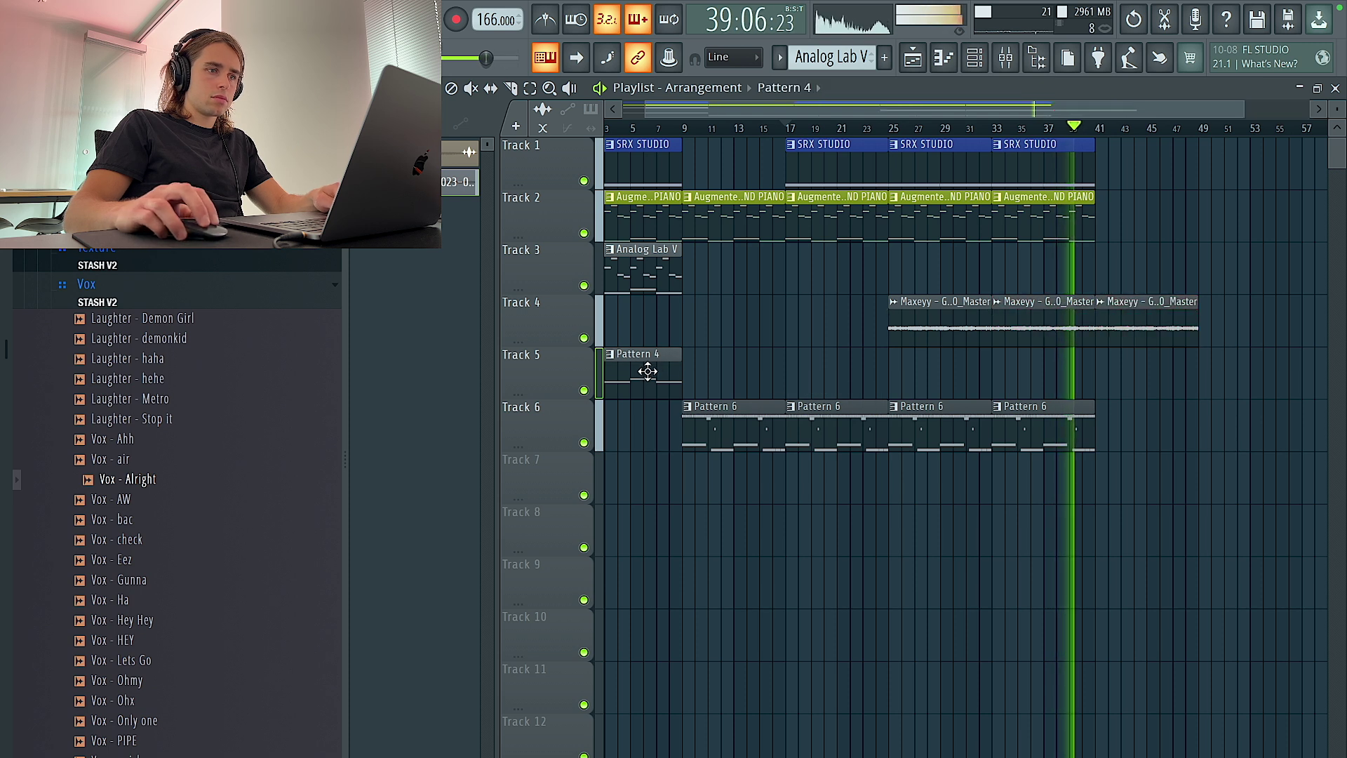
scroll(1175, 176, "down", 1)
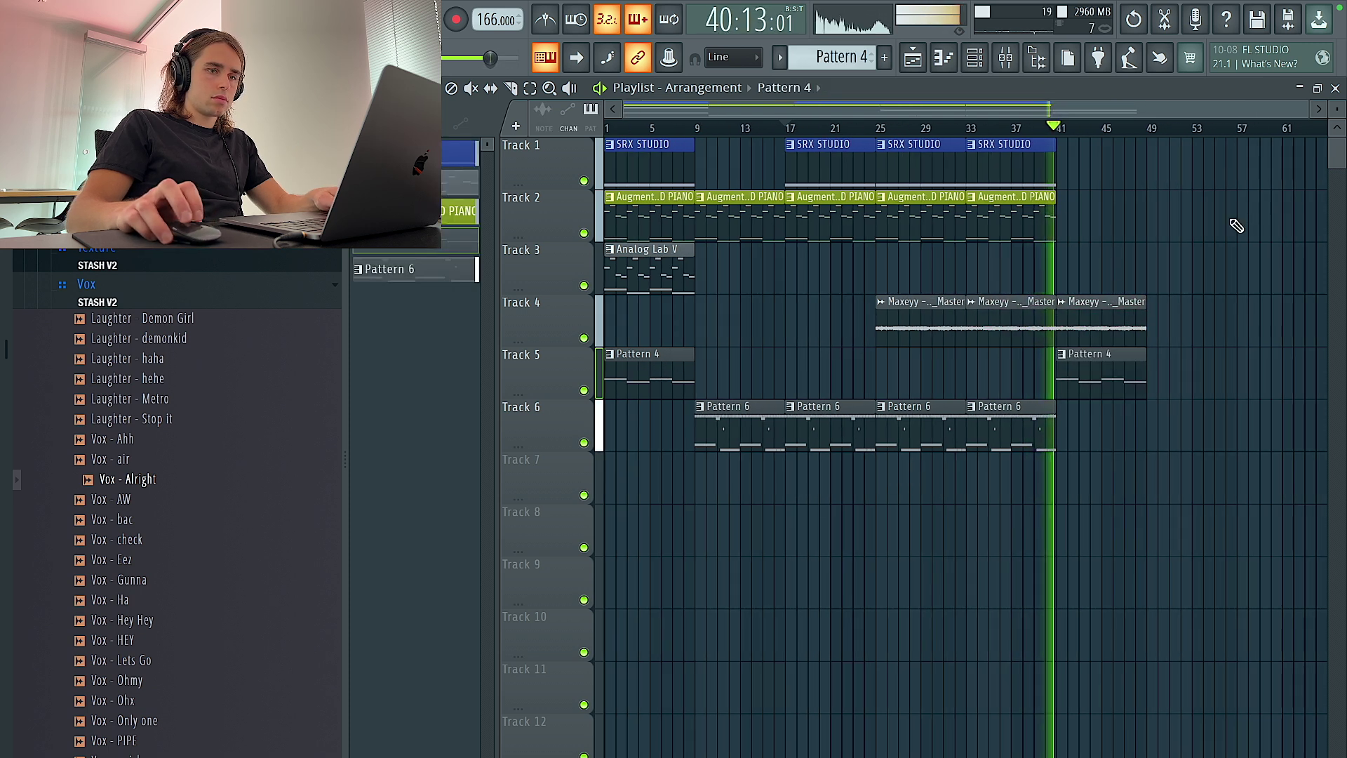
Check the rendered audio clip's channel settings and the mixer.
double_click(1118, 324)
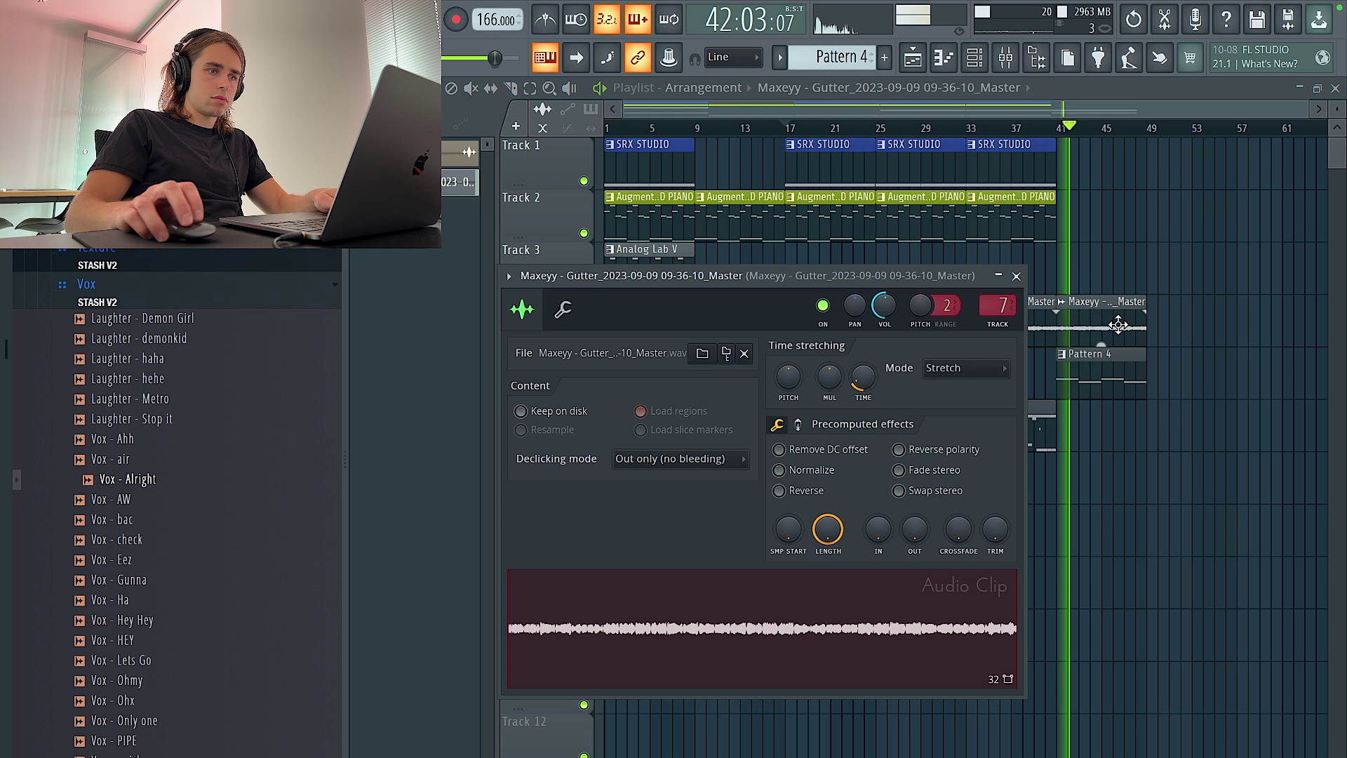
key("Escape")
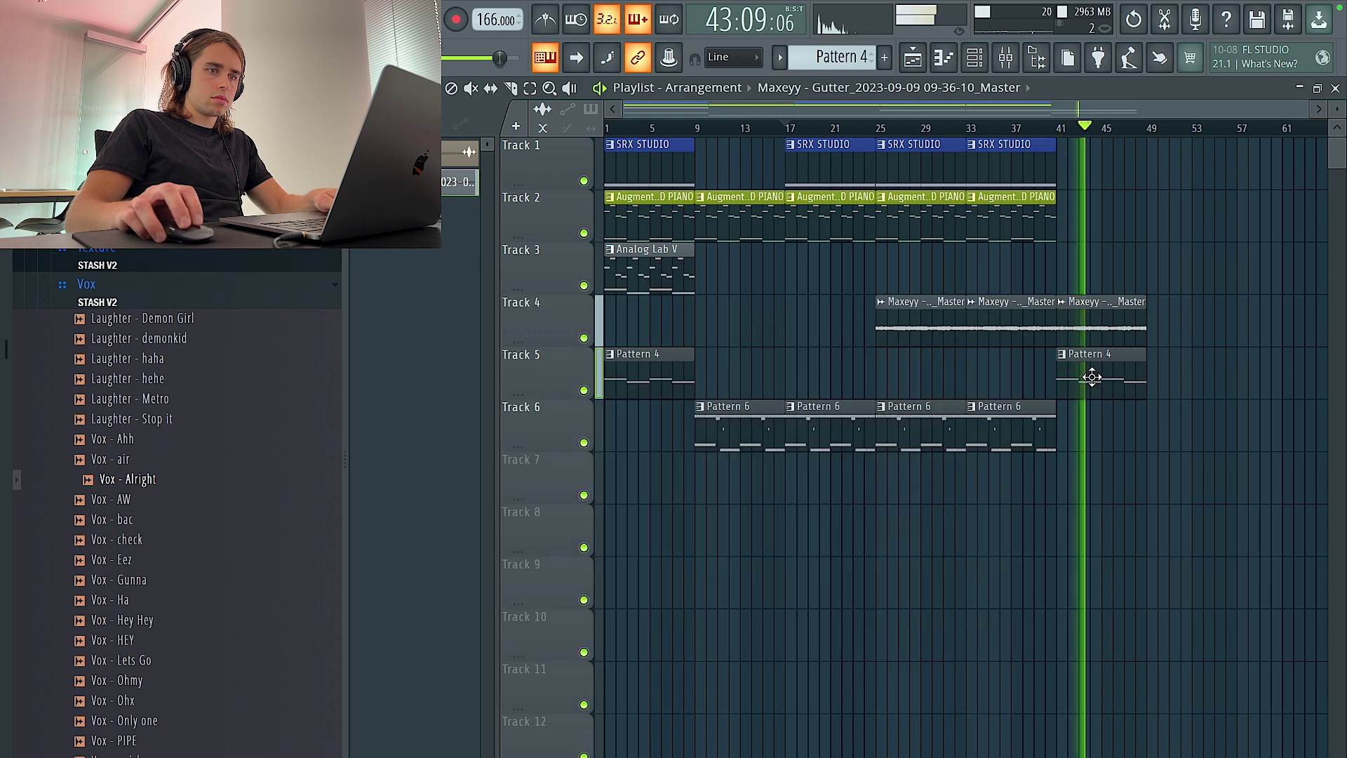
double_click(1074, 326)
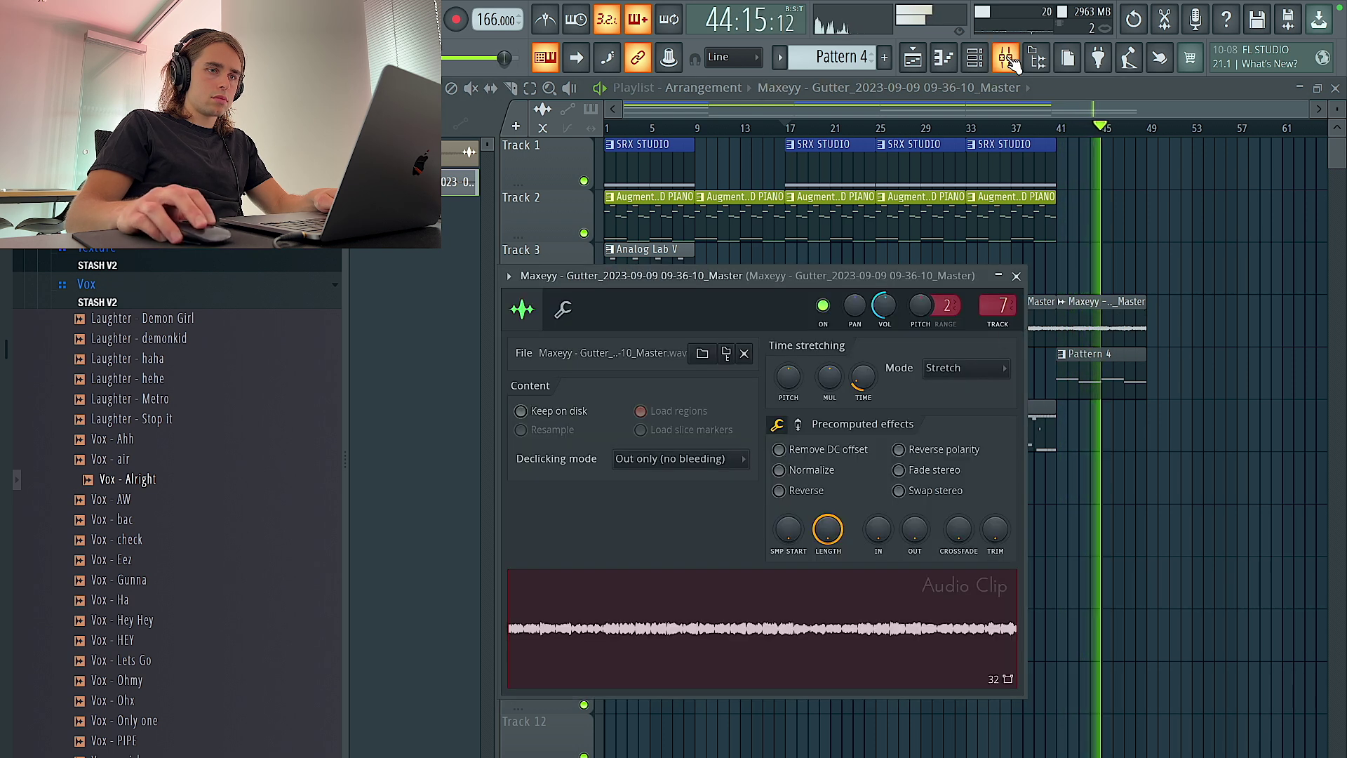
key("F9")
key("F9")
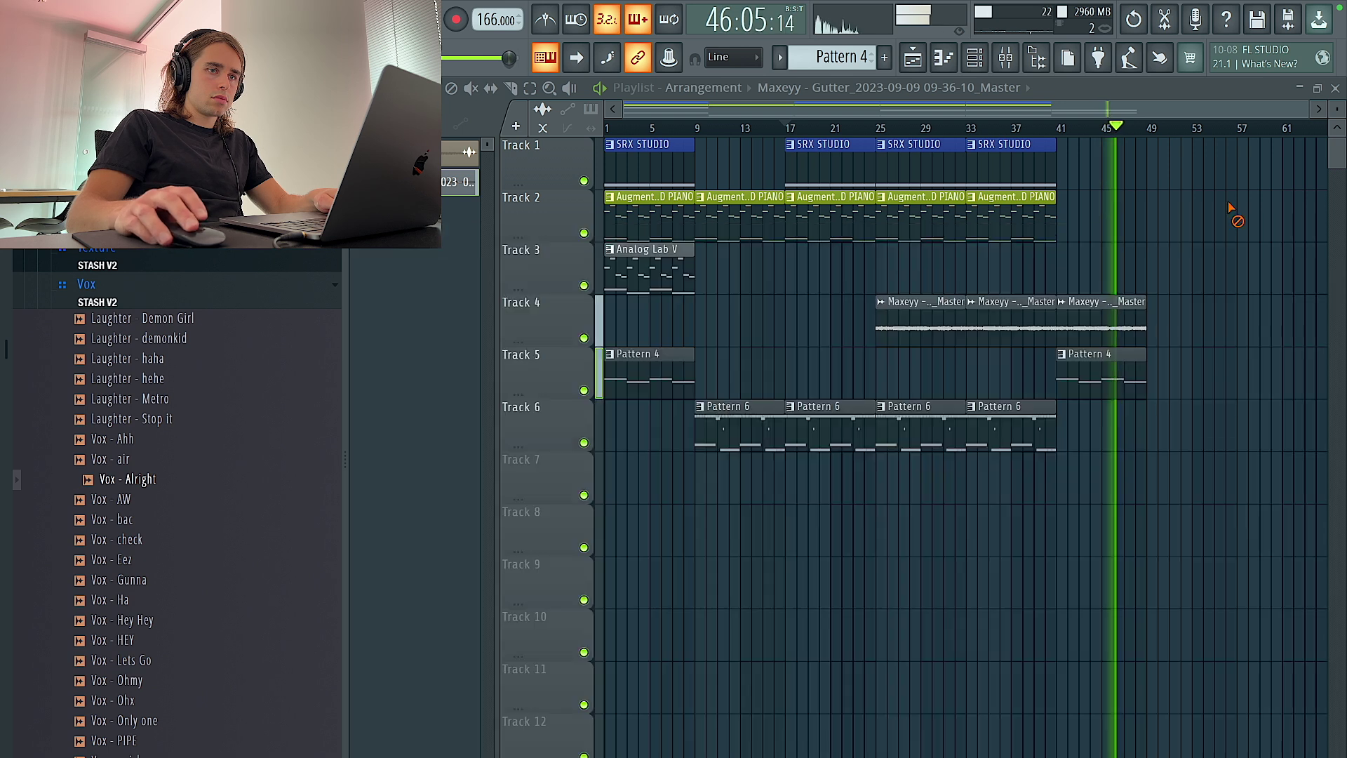
Duplicate all clips from bars 9 to 48 so that the copies start at bar 49.
left_click_drag(1266, 558, 697, 181)
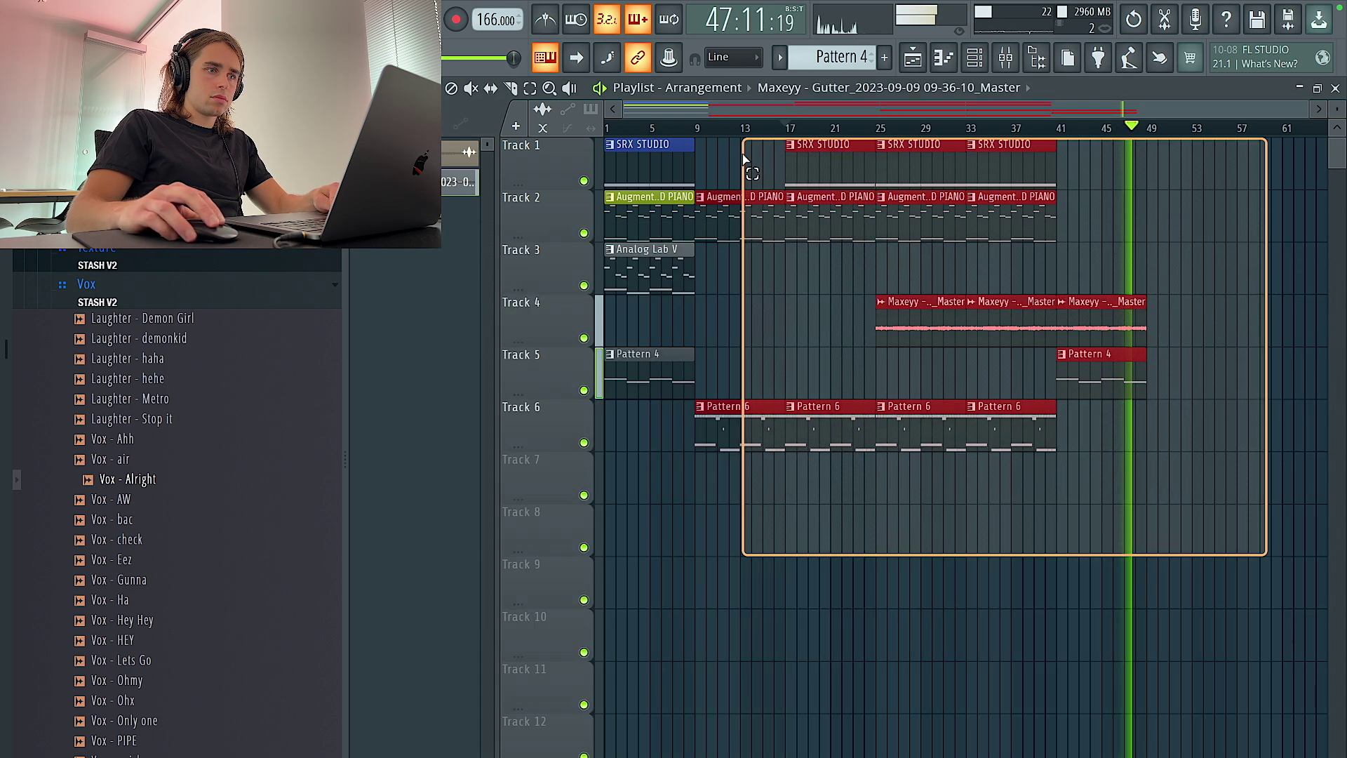
key("ctrl+b")
left_click(850, 231)
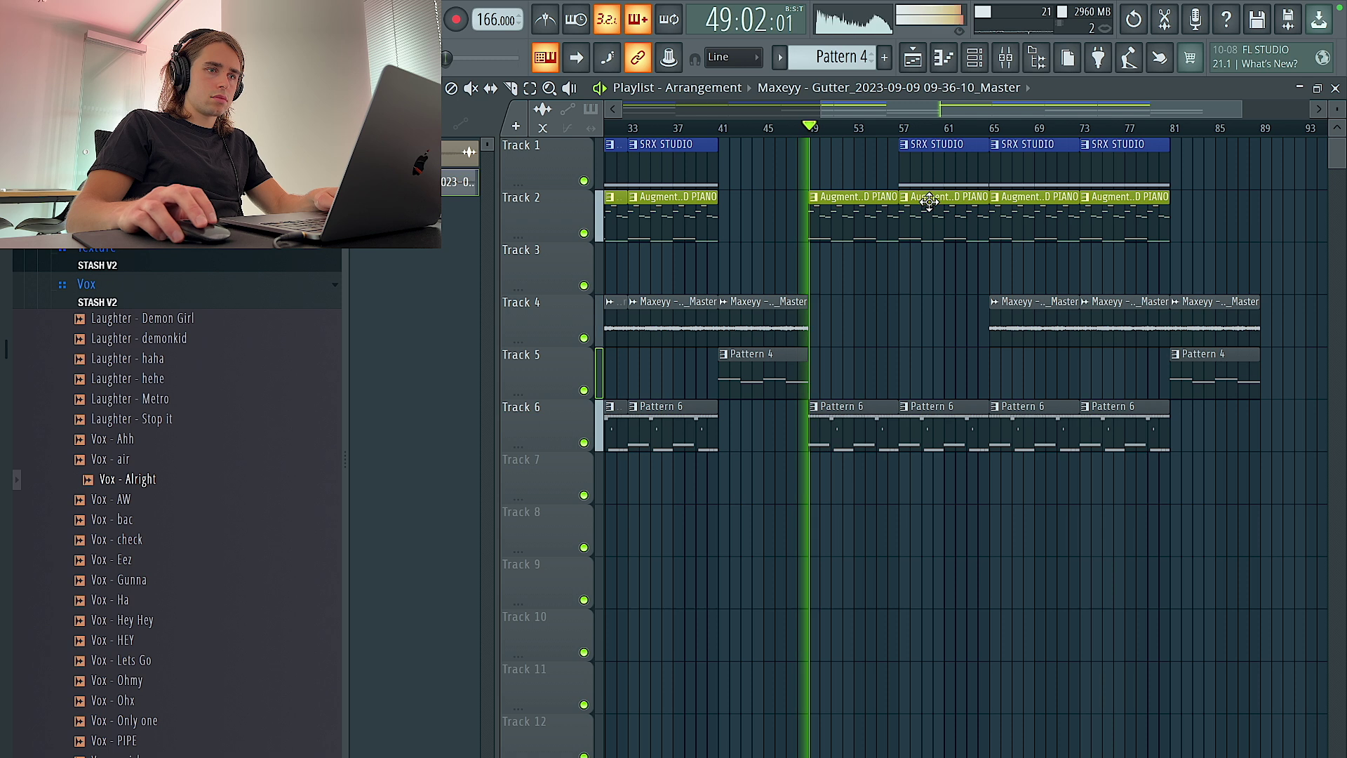
Make the Augmented GRAND PIANO clip at bar 65 unique and add short alternating C#8 and B7 notes in bar 1 of its pattern.
left_click(995, 198)
left_click(1032, 355)
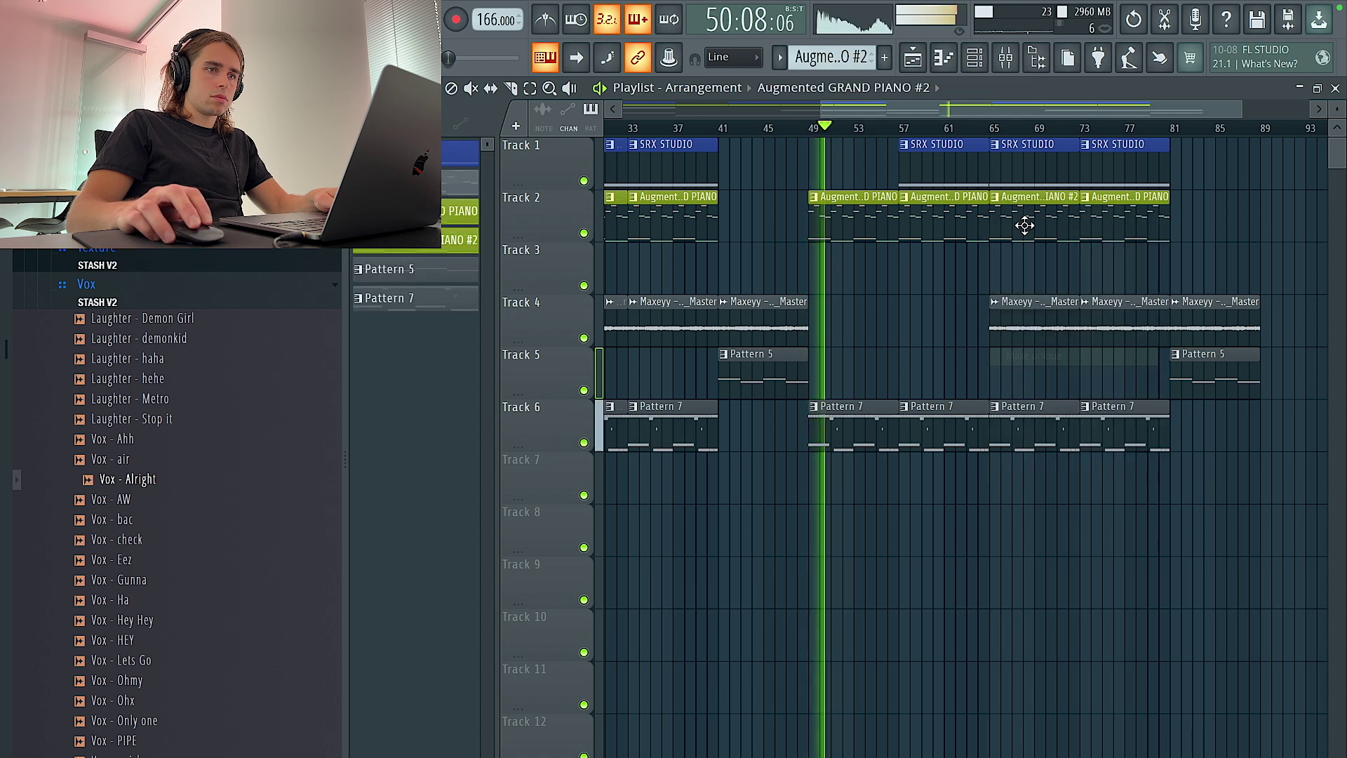
double_click(1025, 227)
scroll(855, 294, "up", 5)
scroll(845, 297, "down", 1)
scroll(841, 294, "up", 3)
scroll(586, 310, "down", 1)
scroll(592, 288, "up", 4)
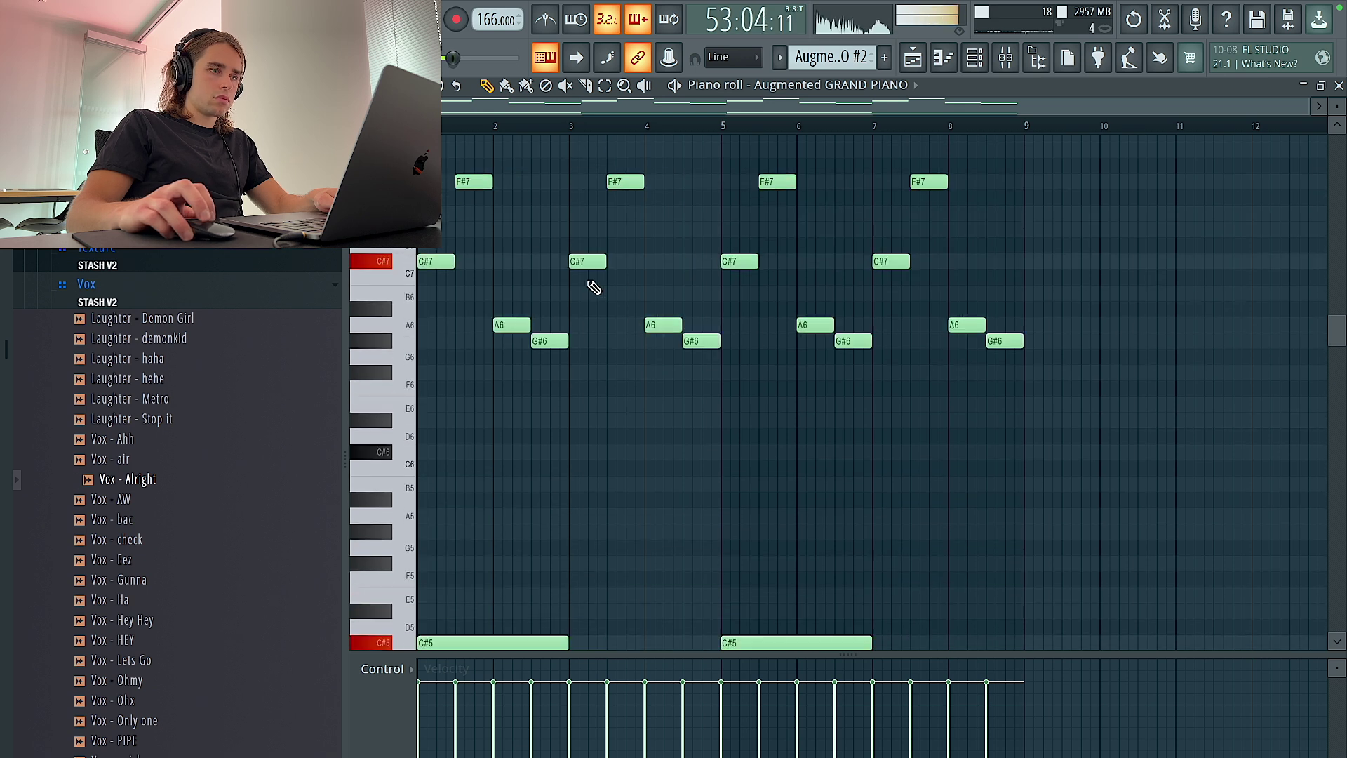
scroll(491, 270, "up", 2)
left_click(463, 263)
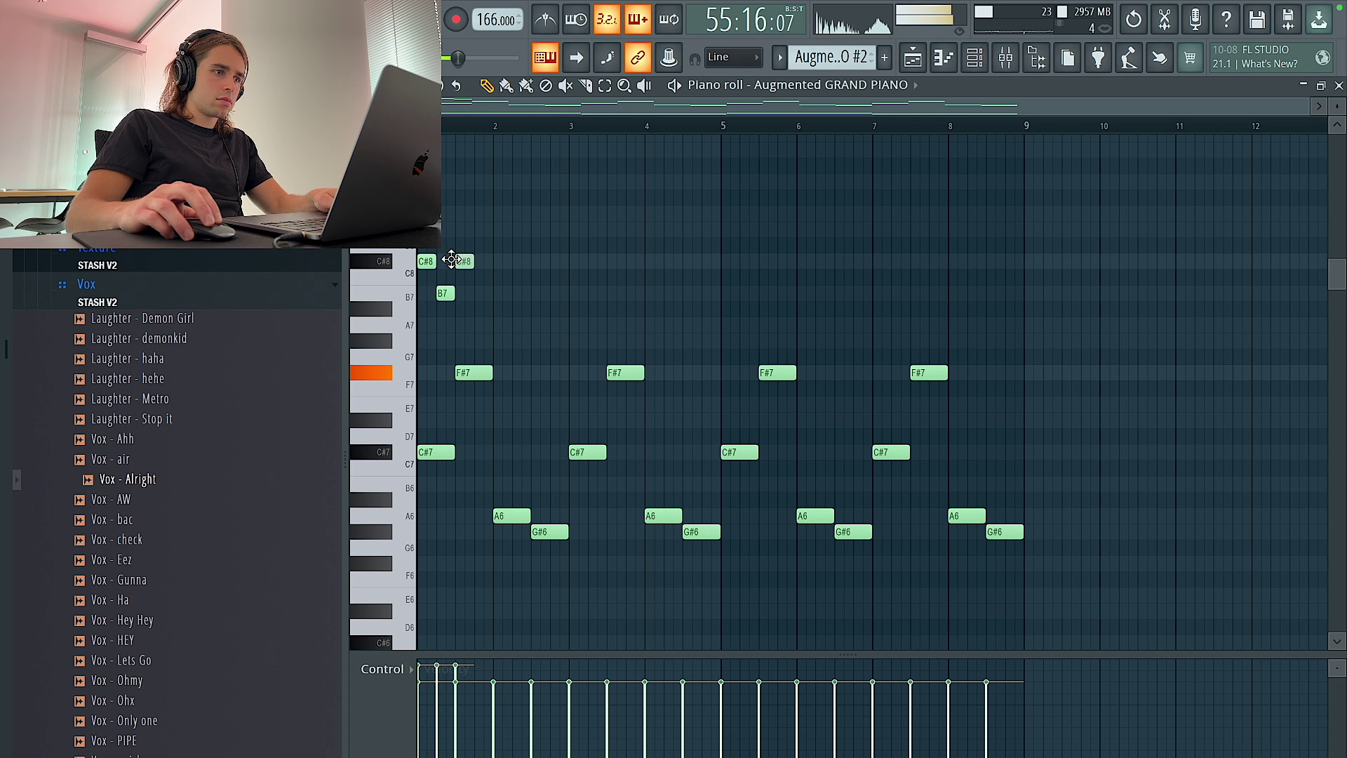
Repeat the alternating C#8 and B7 notes through to the end of bar 8.
key("ctrl+b")
key("ctrl+b")
key("ctrl+b")
key("ctrl+b")
key("ctrl+b")
key("ctrl+b")
key("ctrl+b")
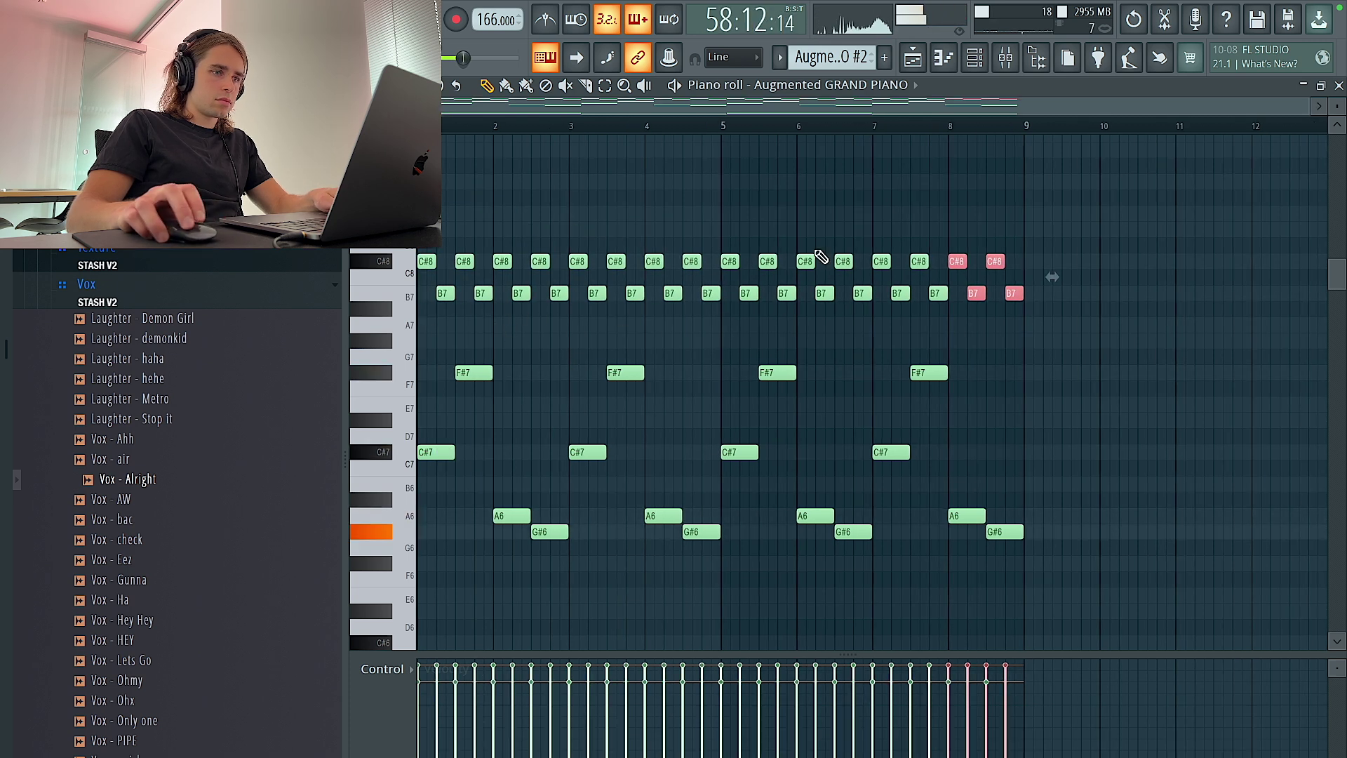
Return to the playlist and delete the SRX STUDIO clip at bars 65 to 72 on Track 1.
left_click(914, 61)
scroll(958, 284, "right", 3)
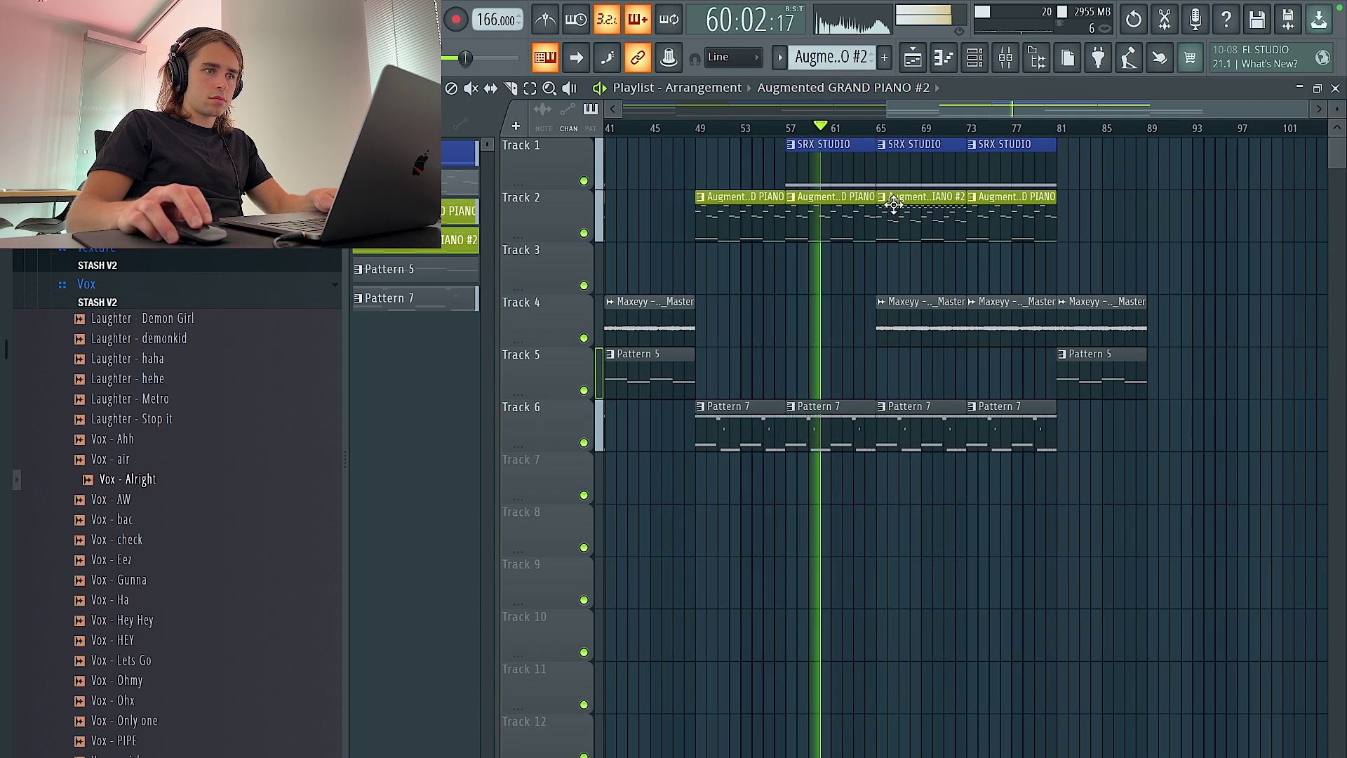
left_click(883, 199)
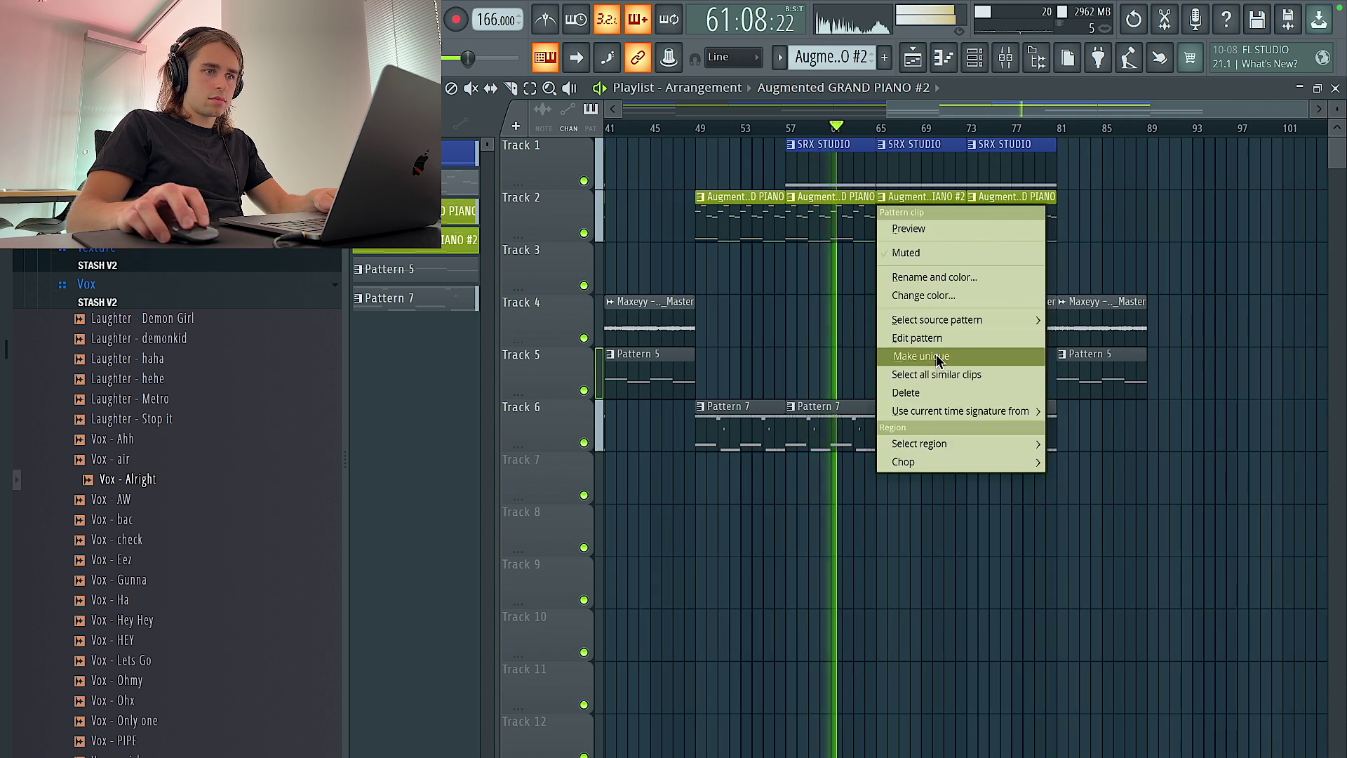
right_click(903, 155)
Give the Augmented GRAND PIANO #2 clip a random colour and delete the audio clip at bars 65 to 72 on Track 4.
left_click(883, 199)
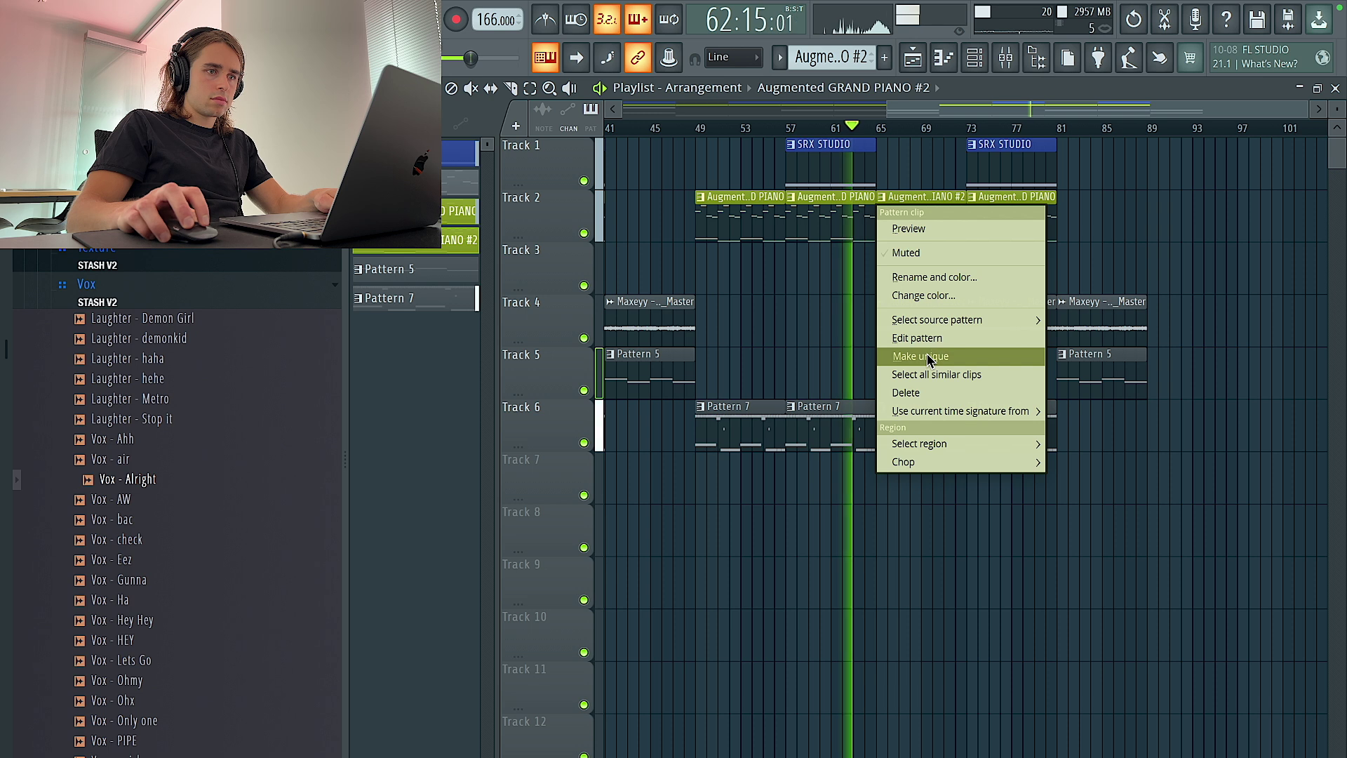
left_click(923, 295)
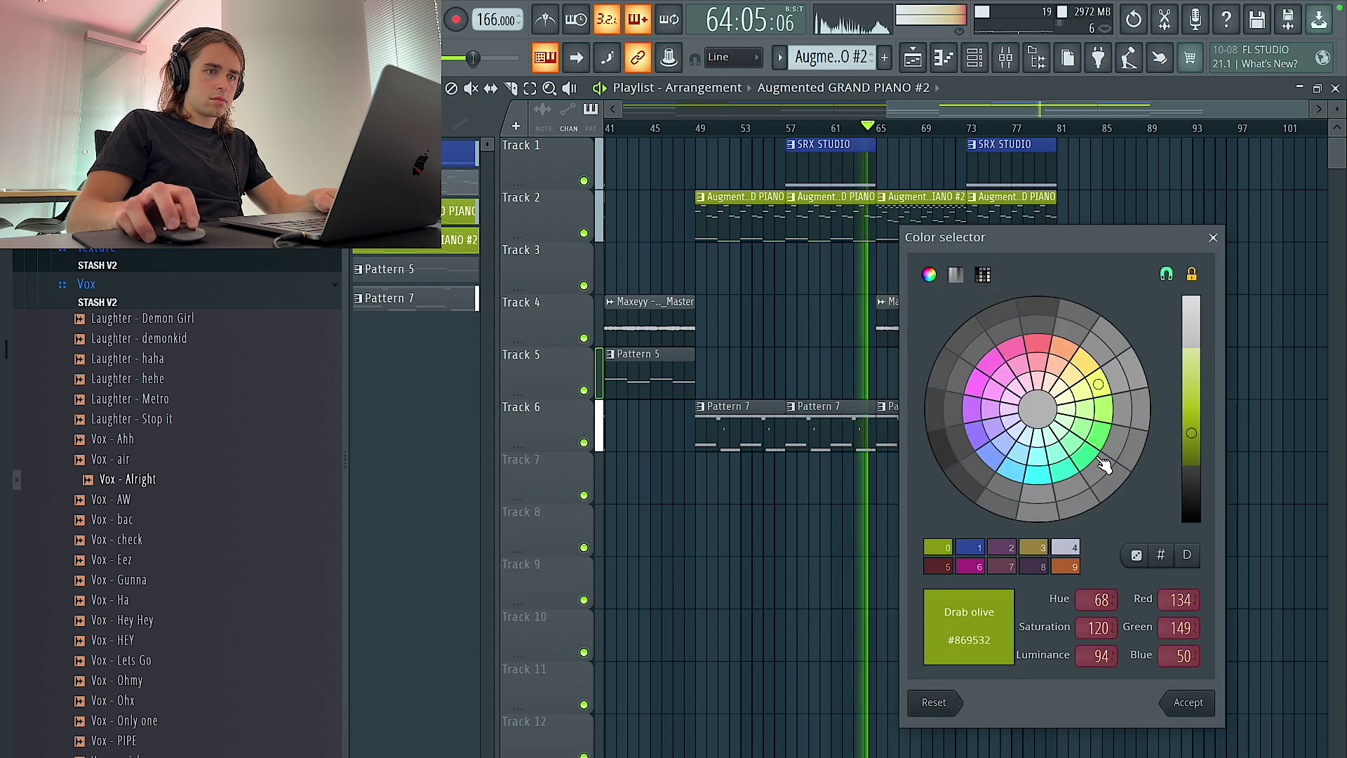
left_click(1137, 557)
left_click(1194, 703)
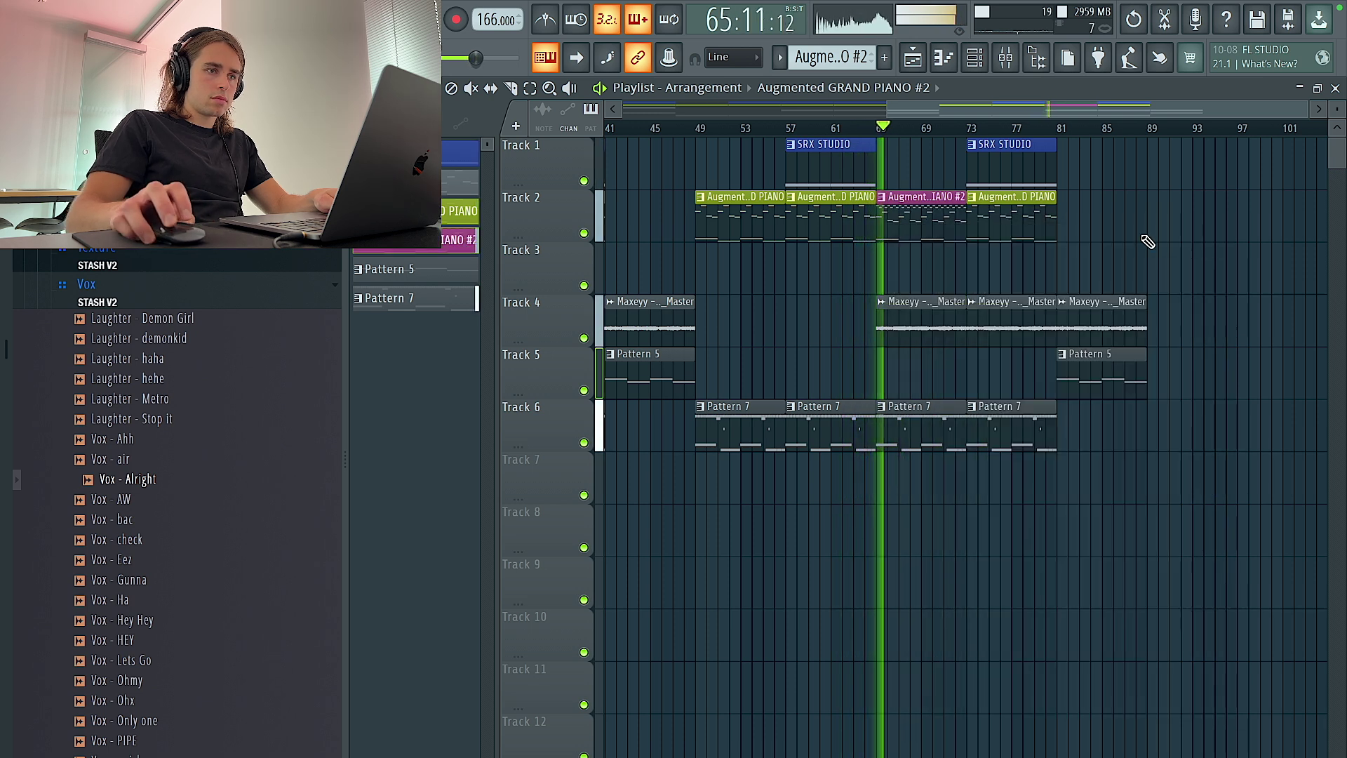
right_click(932, 315)
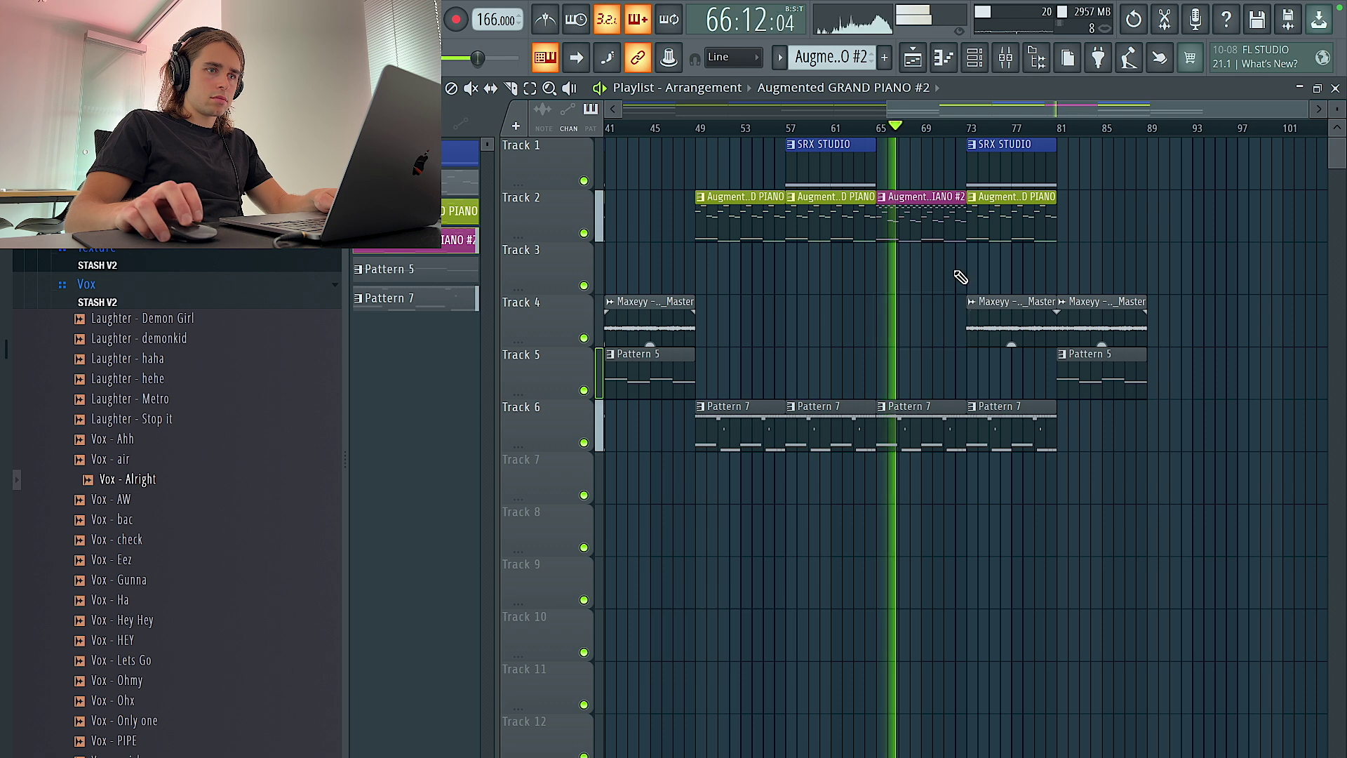
Delete the long low bass notes from the Augmented GRAND PIANO #2 pattern and return to the playlist.
double_click(919, 221)
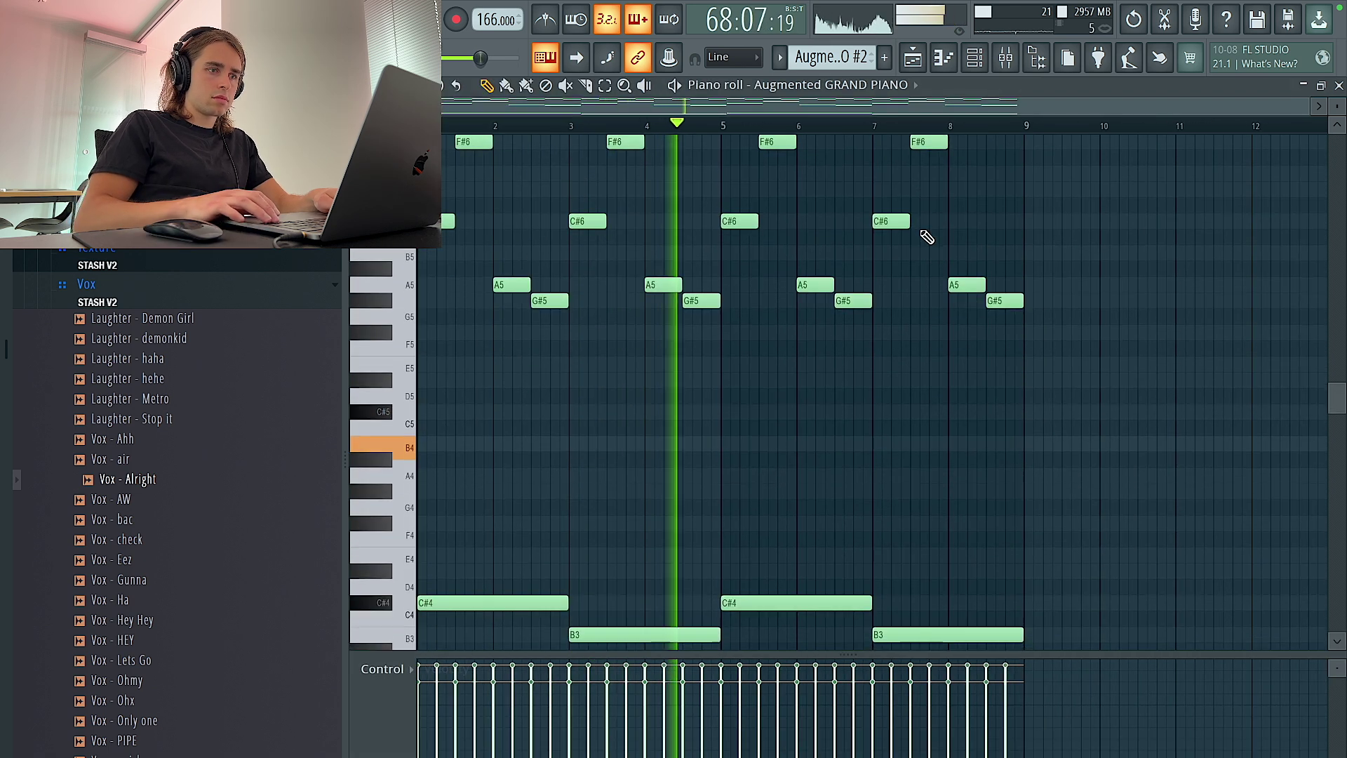
scroll(926, 238, "down", 5)
left_click_drag(1094, 397, 495, 221)
key("Delete")
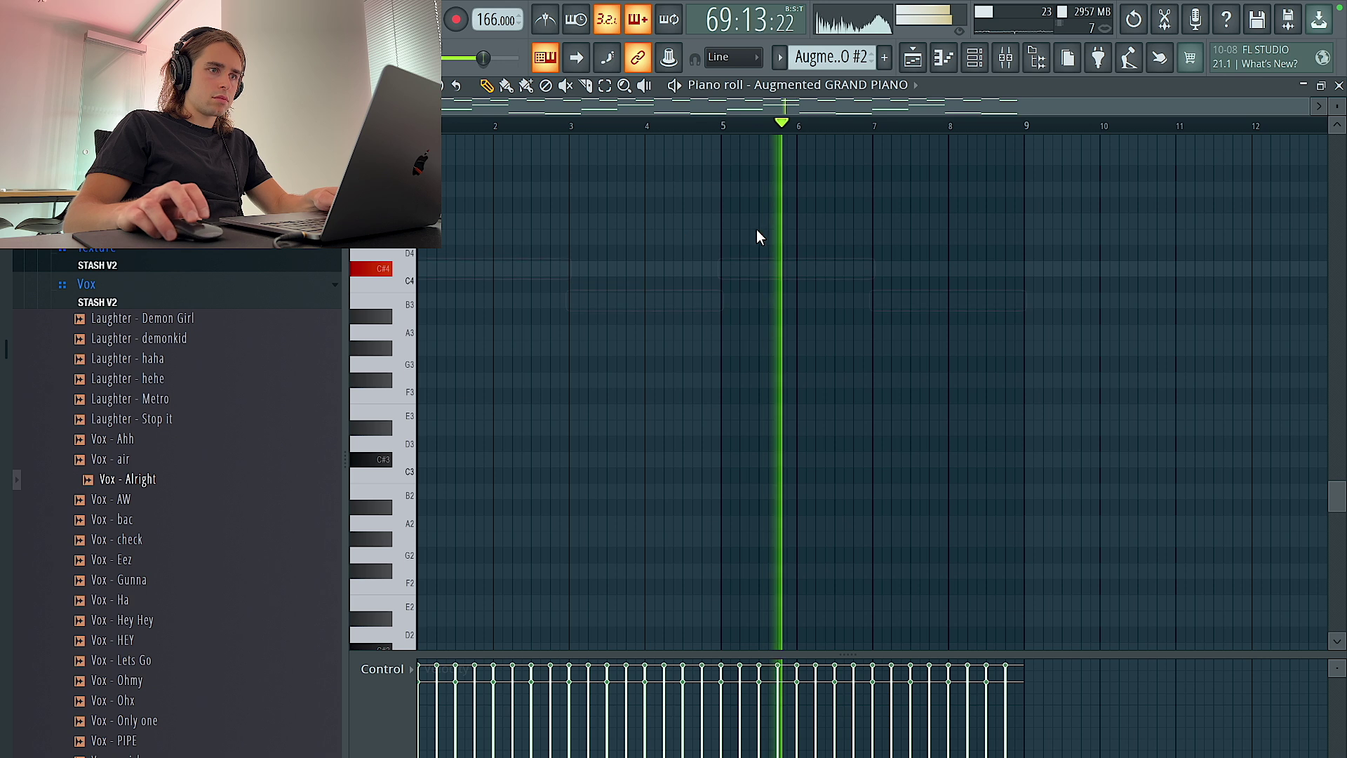
key("ctrl+z")
key("F5")
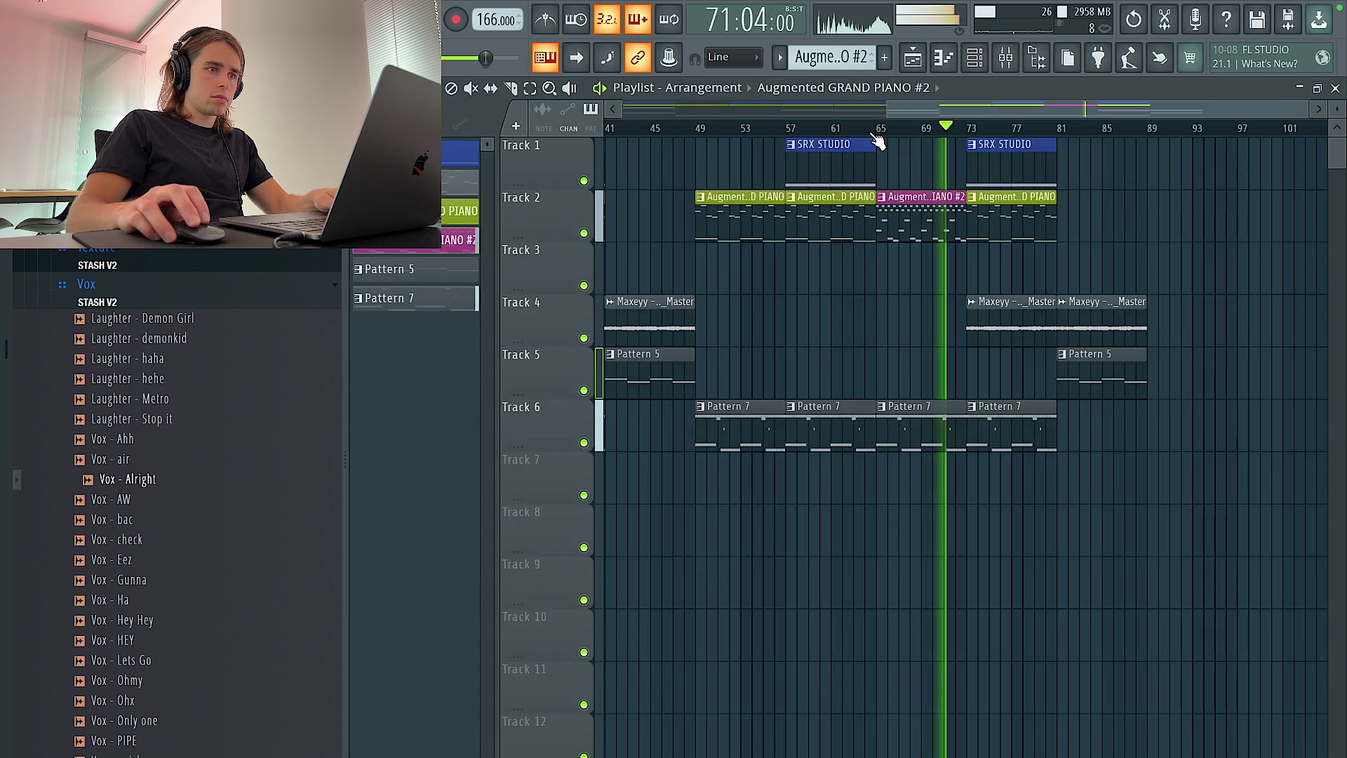
Set a time selection over bars 65 to 72 in the playlist and view the Augmented GRAND PIANO #2 notes.
left_click_drag(974, 140, 879, 133)
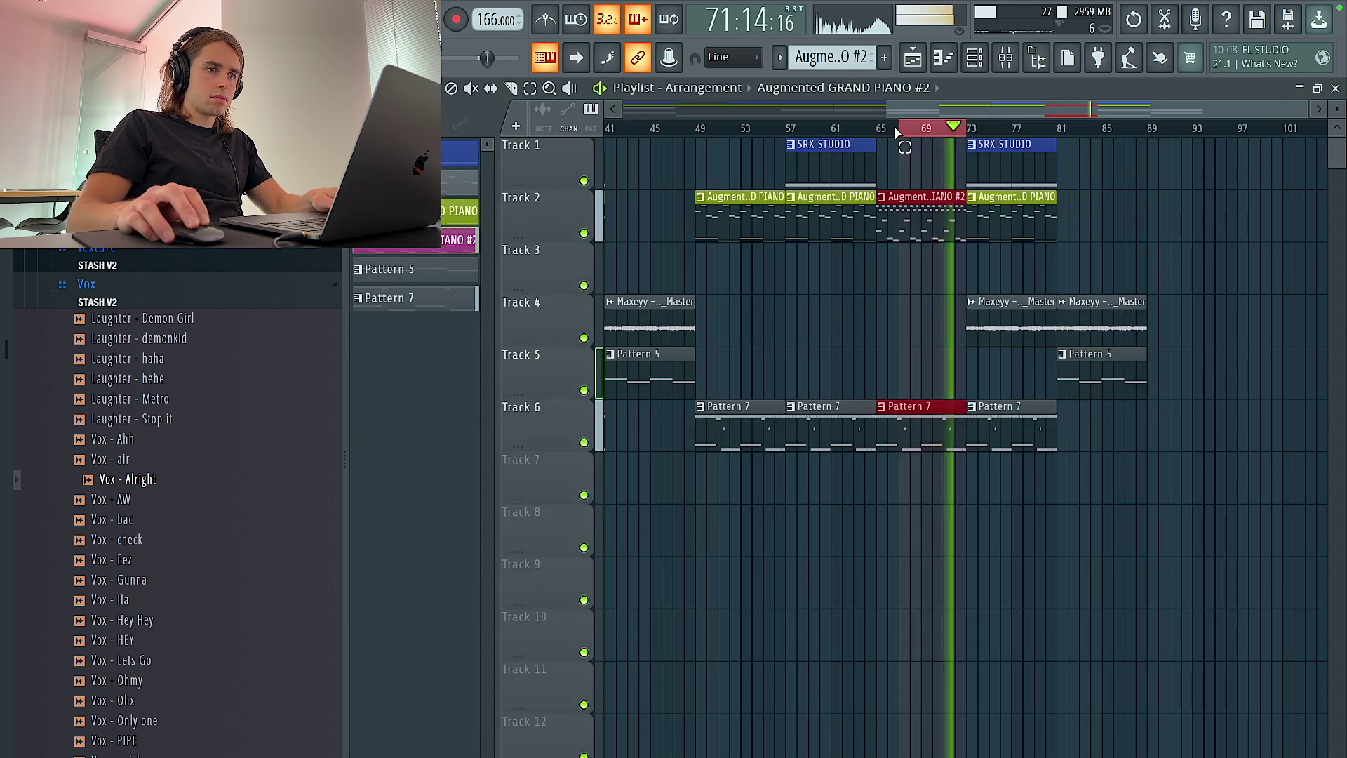
double_click(899, 226)
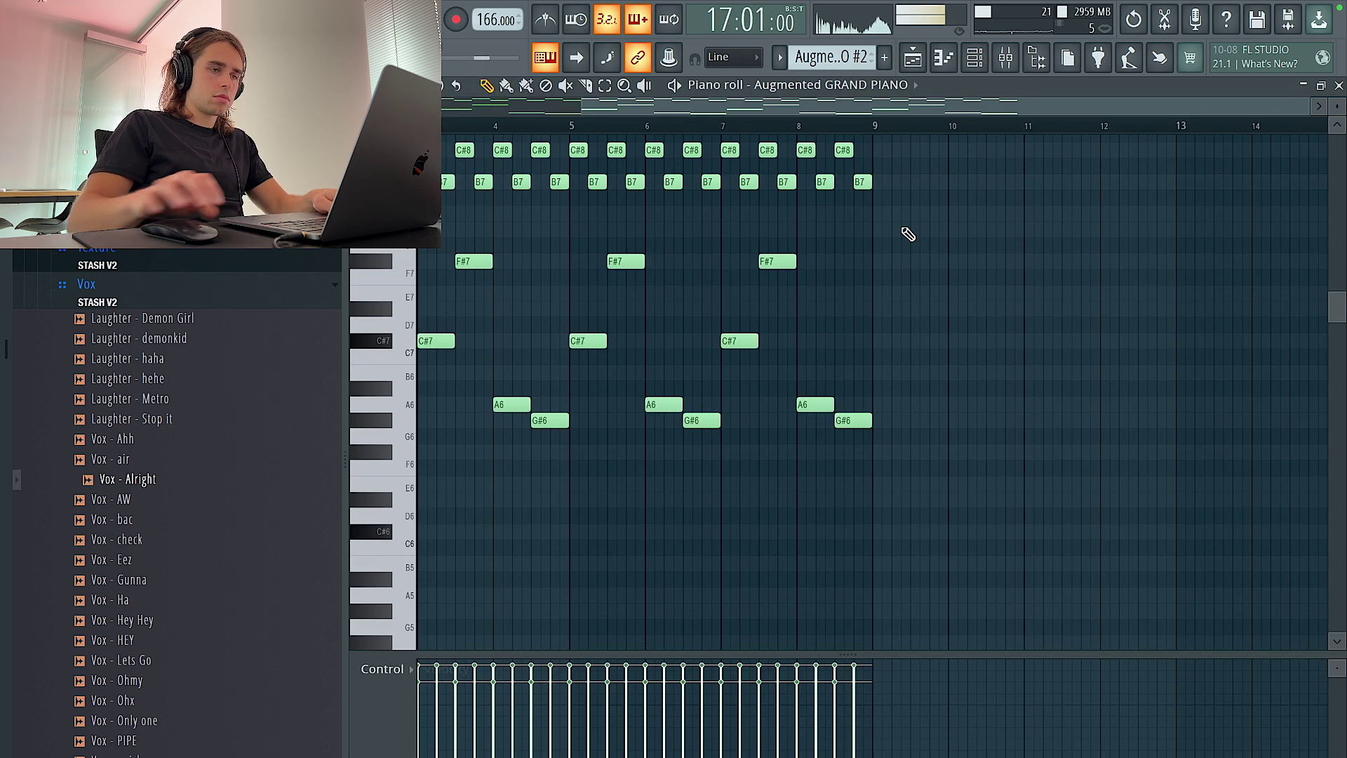
key("F5")
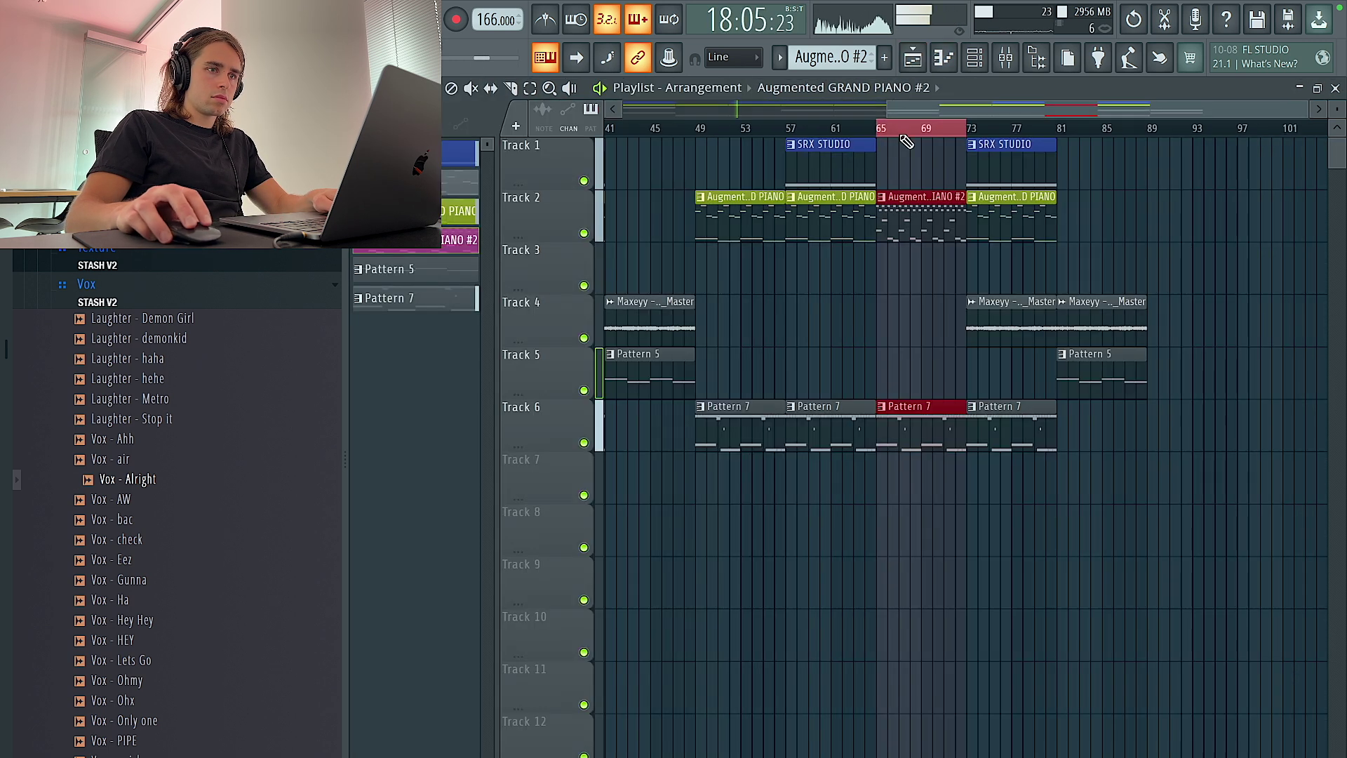
Select all C#8 and B7 notes in the Augmented GRAND PIANO #2 pattern and lower their velocity.
double_click(930, 229)
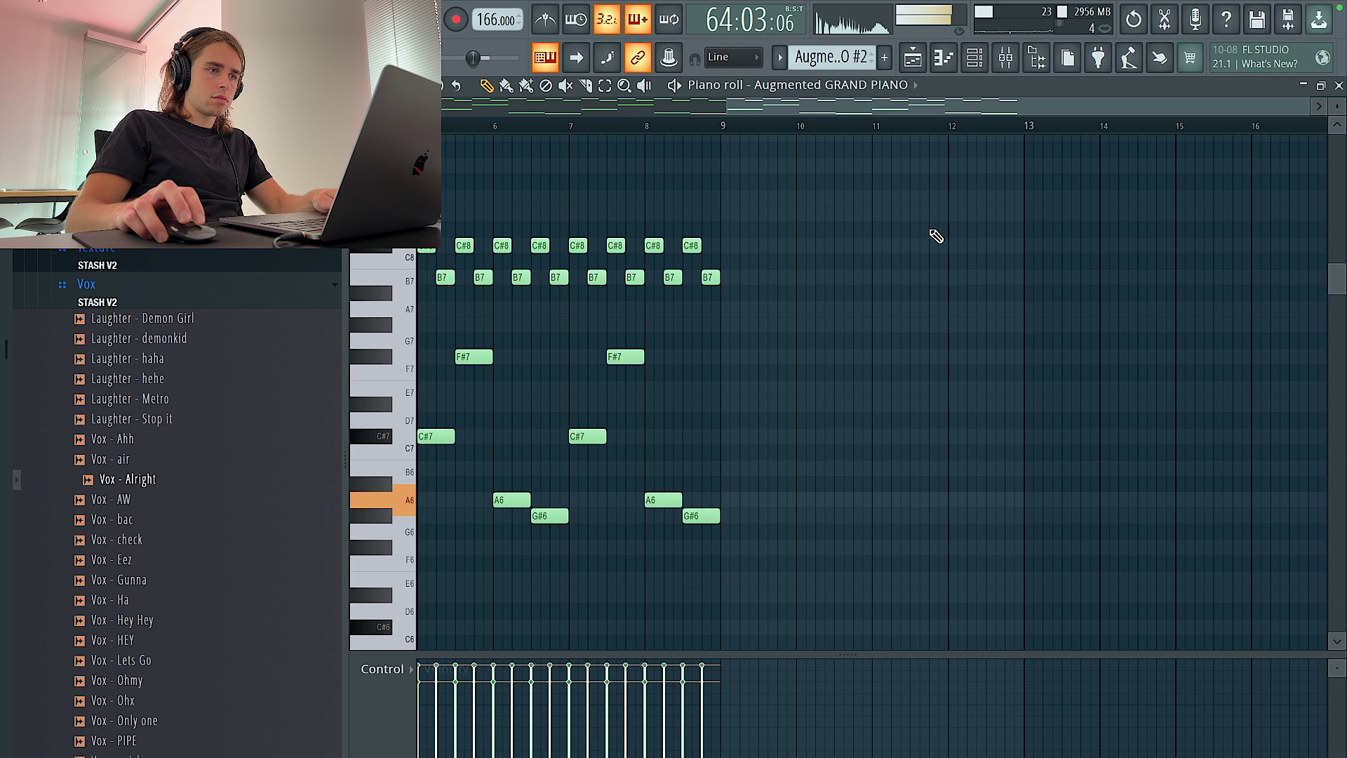
key("ctrl+b")
left_click_drag(1101, 331, 419, 177)
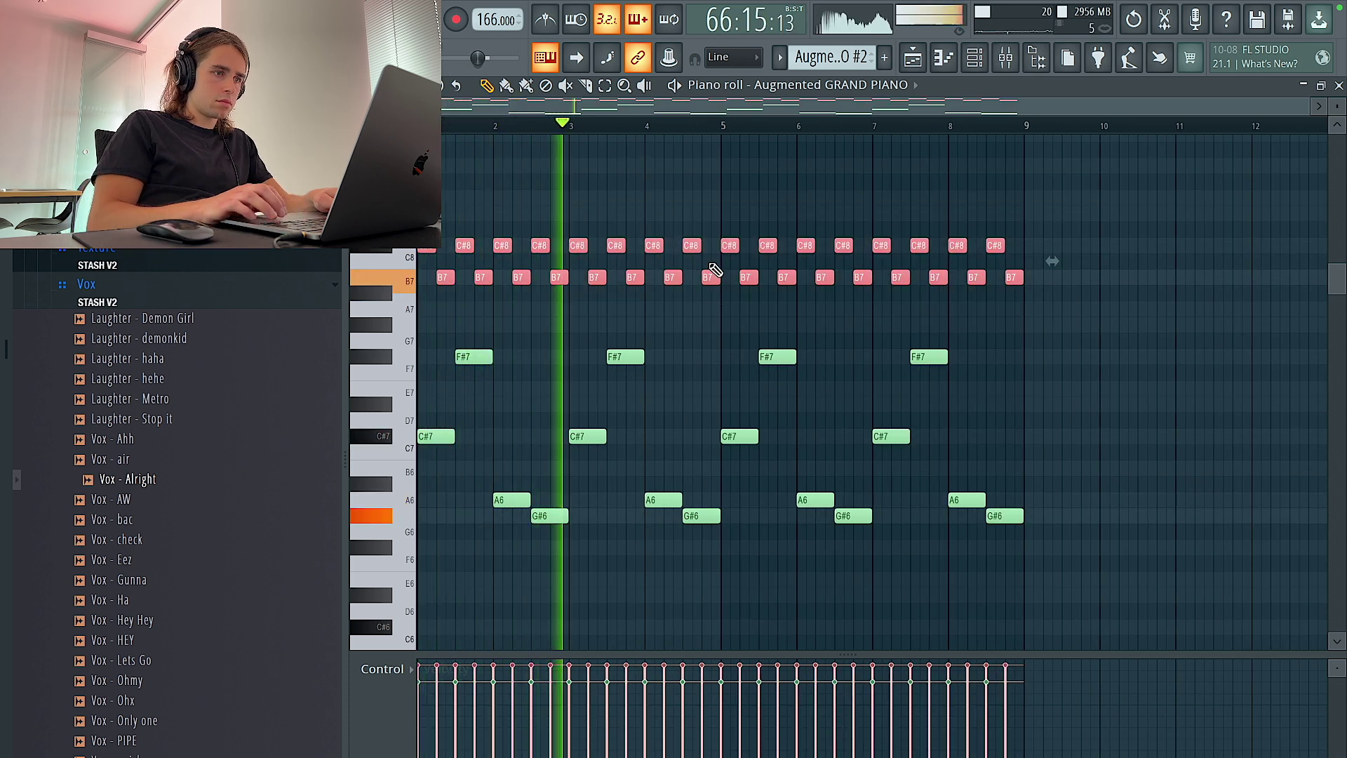
scroll(719, 269, "down", 5)
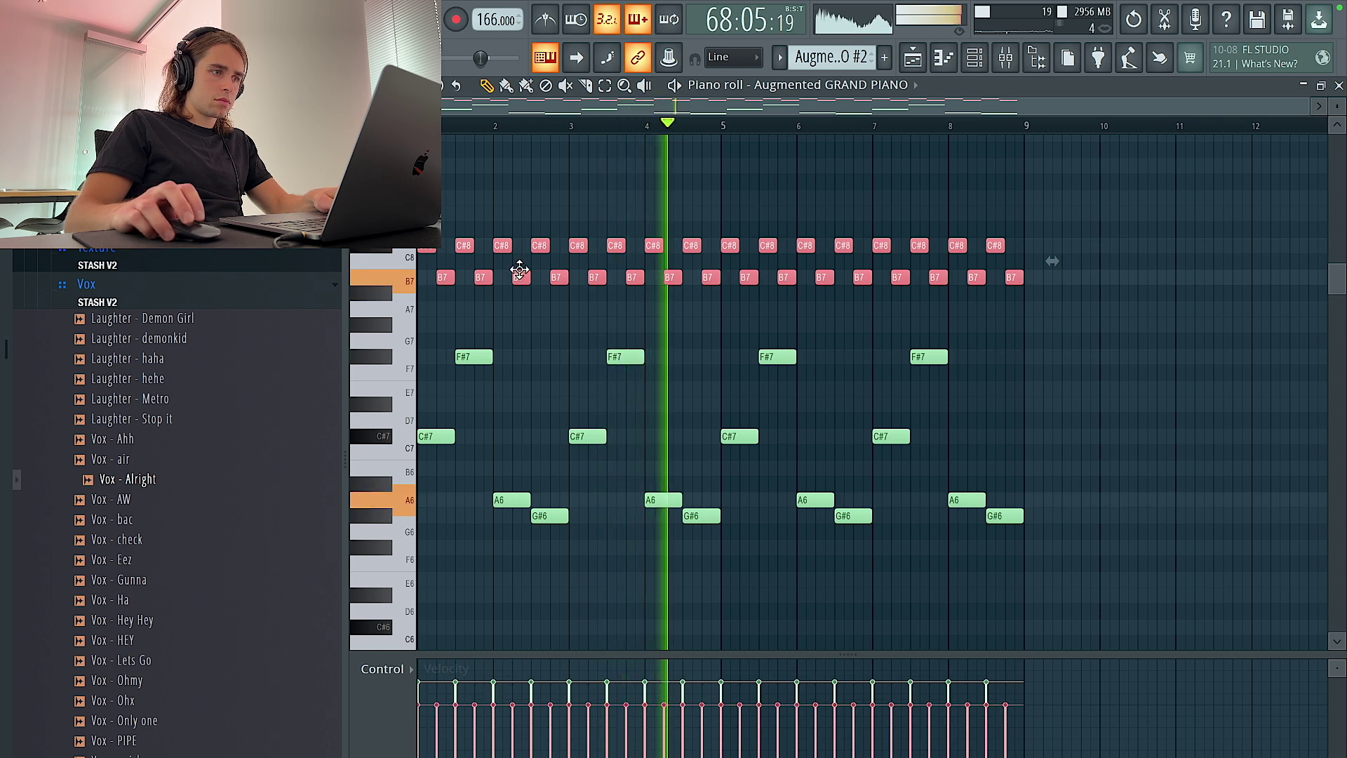
Delete the C#8 and B7 notes after the first pair, add A7 and B7 notes in bar 1, and play the result.
key("space")
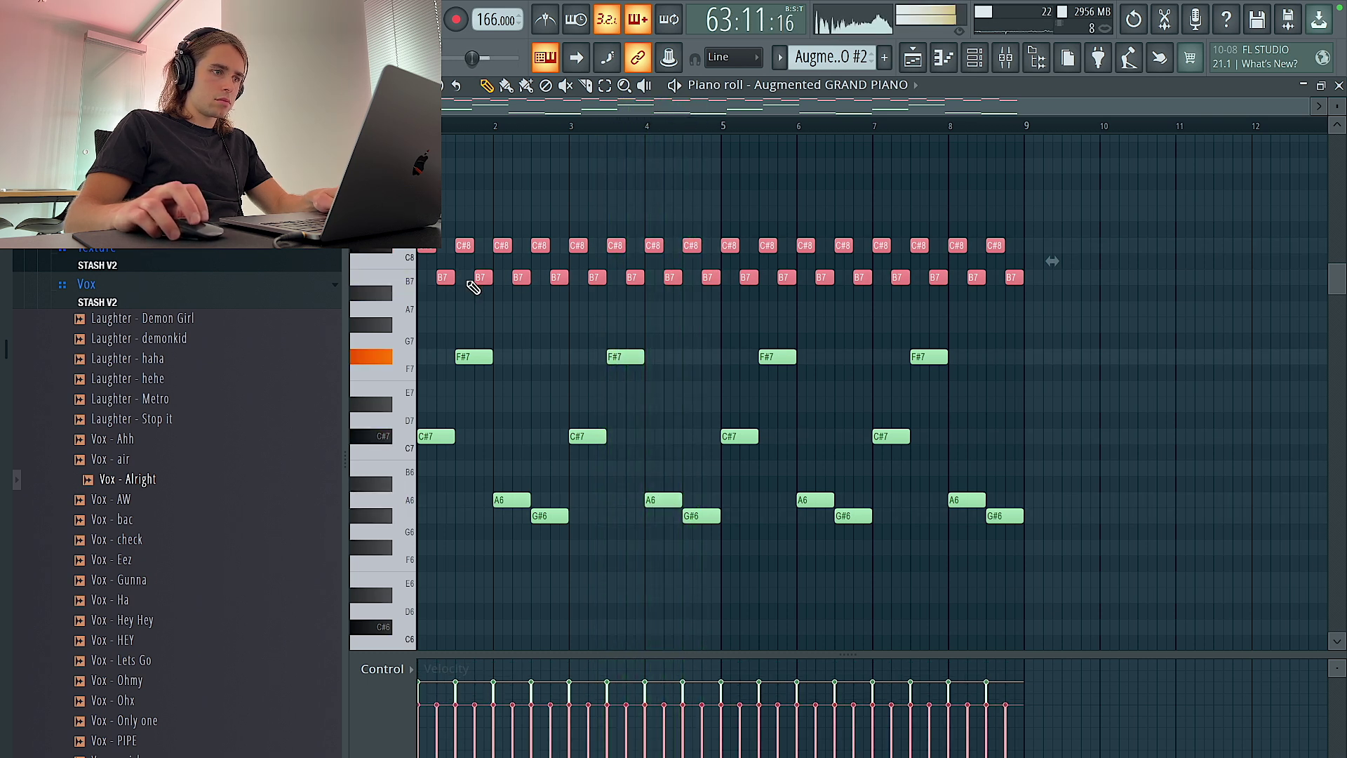
key("Delete")
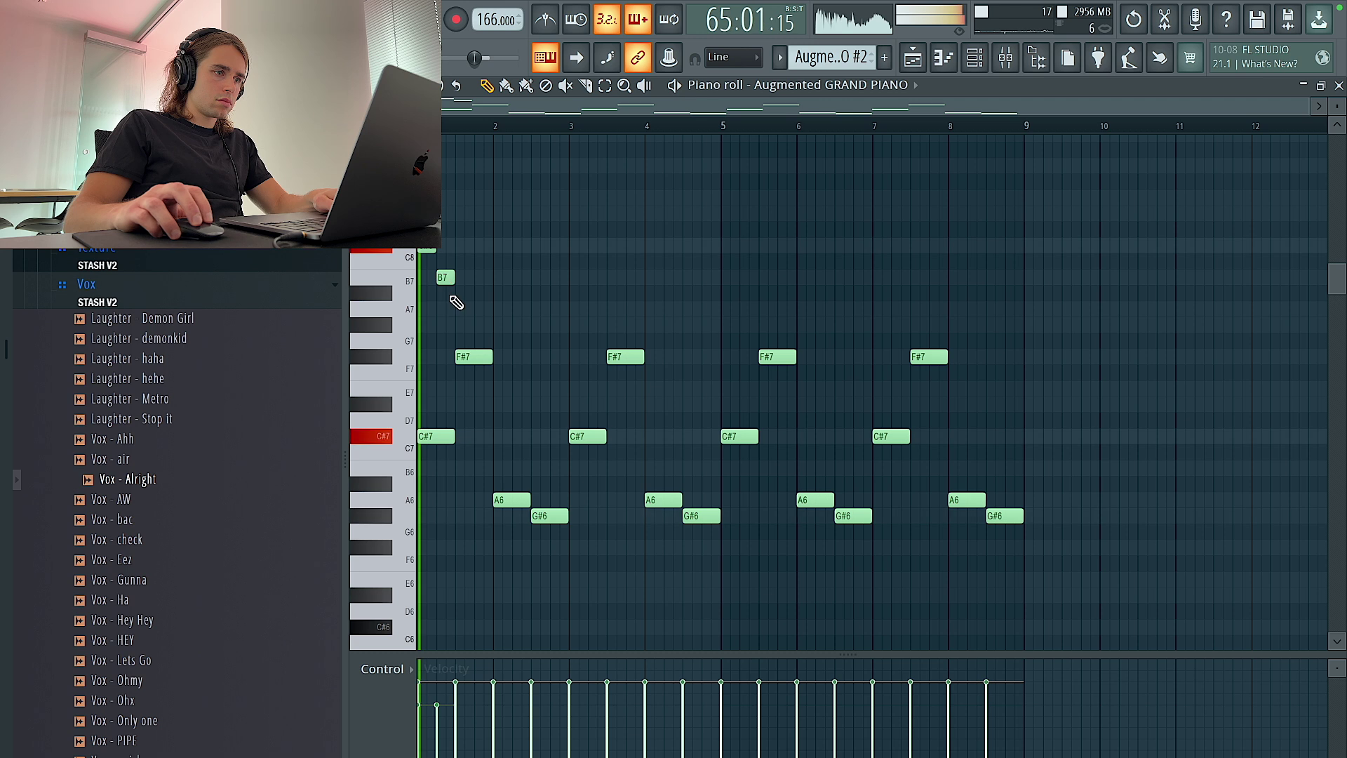
left_click(467, 309)
key("space")
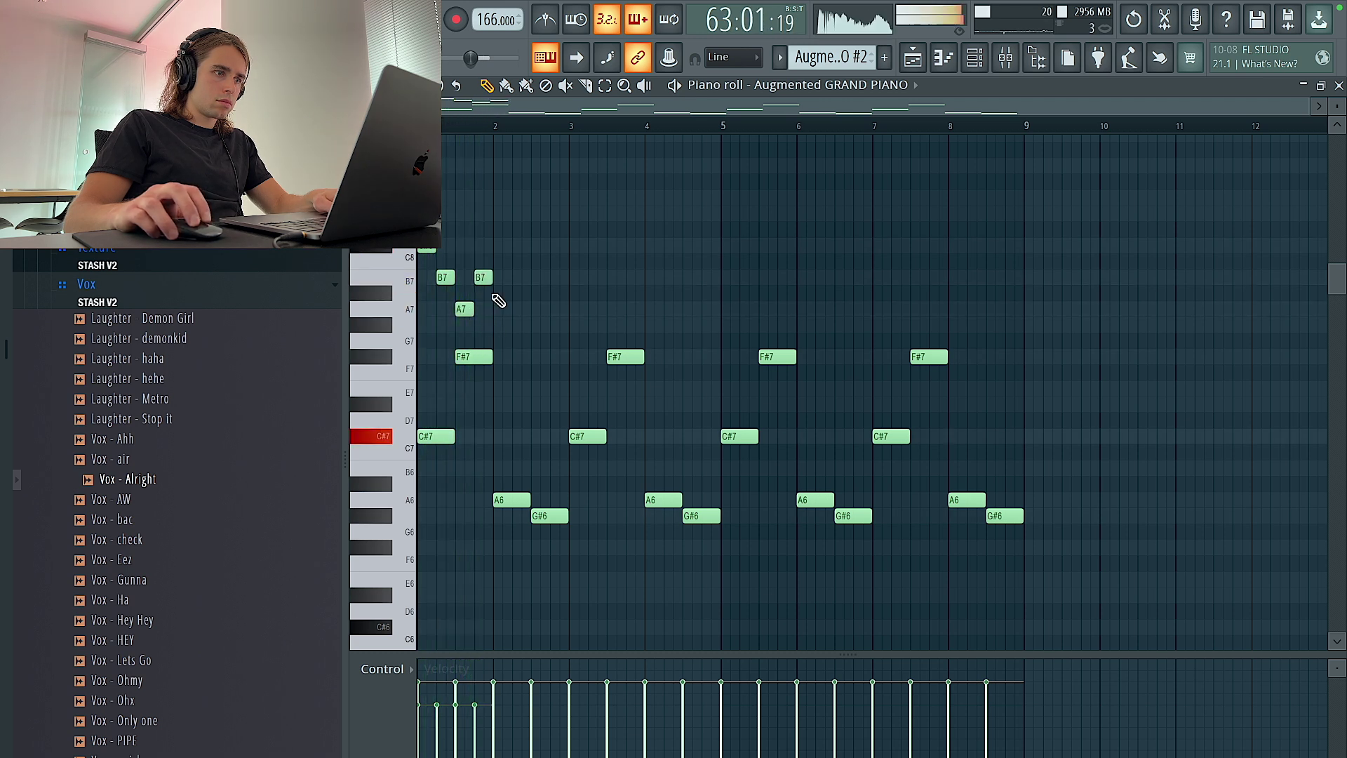
Repeat bar 1's C#8, B7, A7 and B7 notes in every bar through bar 8 of the Augmented GRAND PIANO #2 pattern.
key("ctrl+b")
key("ctrl+b")
key("ctrl+b")
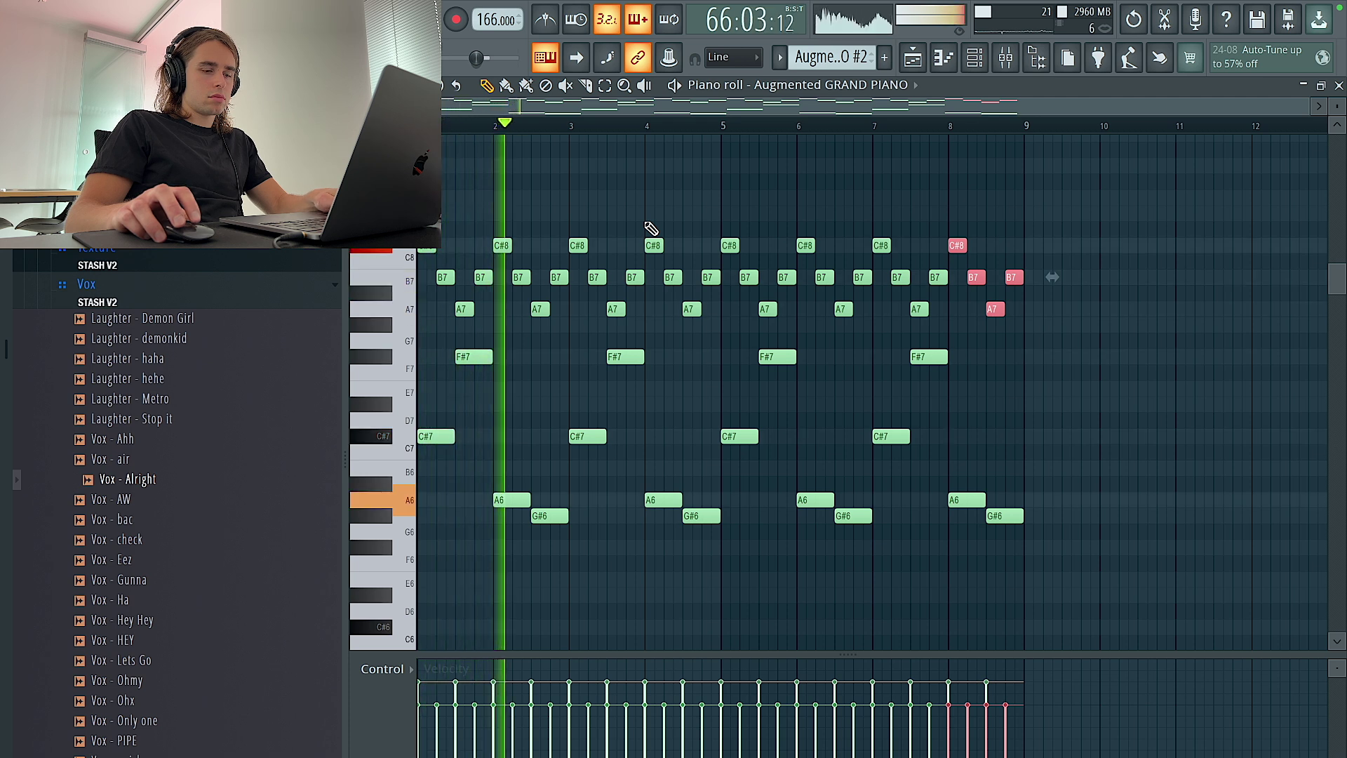
Raise all notes of the Augmented GRAND PIANO #2 pattern by one octave and return to the playlist.
left_click(914, 60)
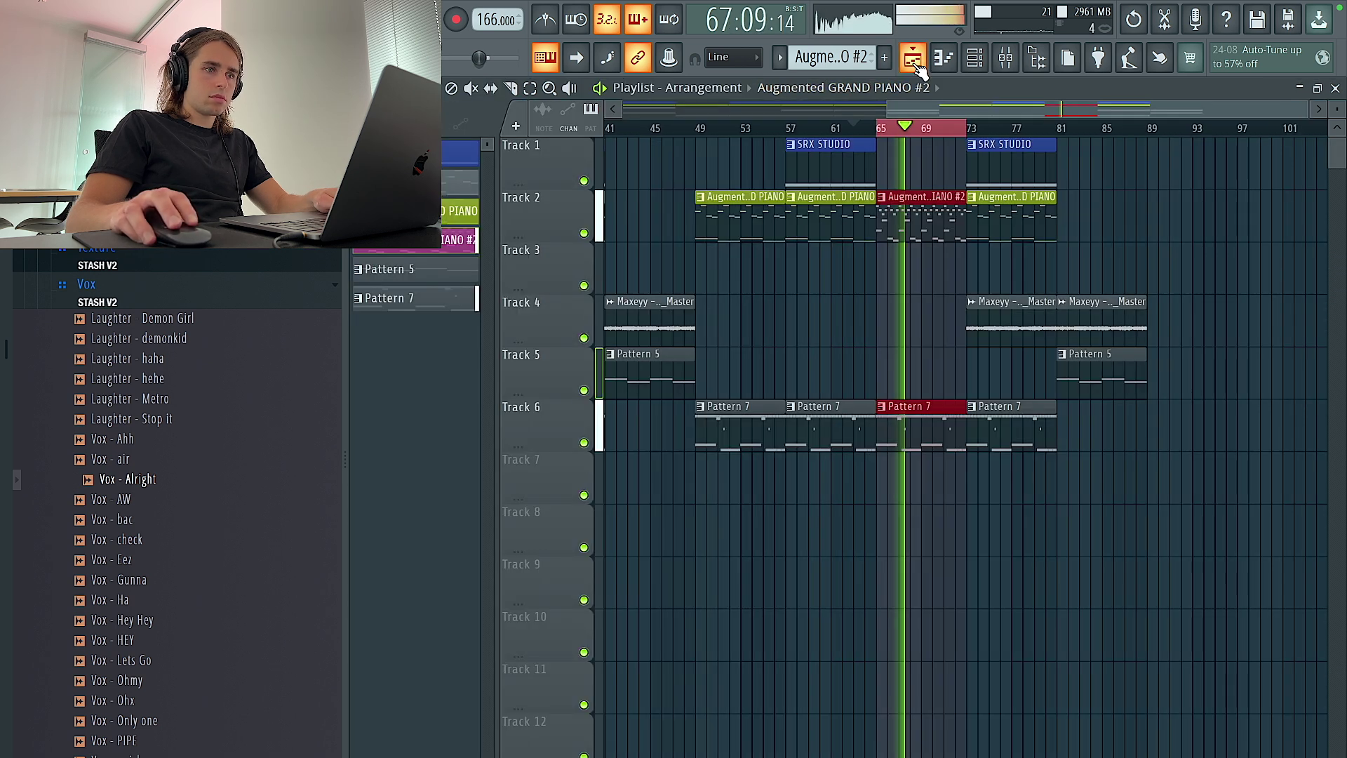
double_click(928, 233)
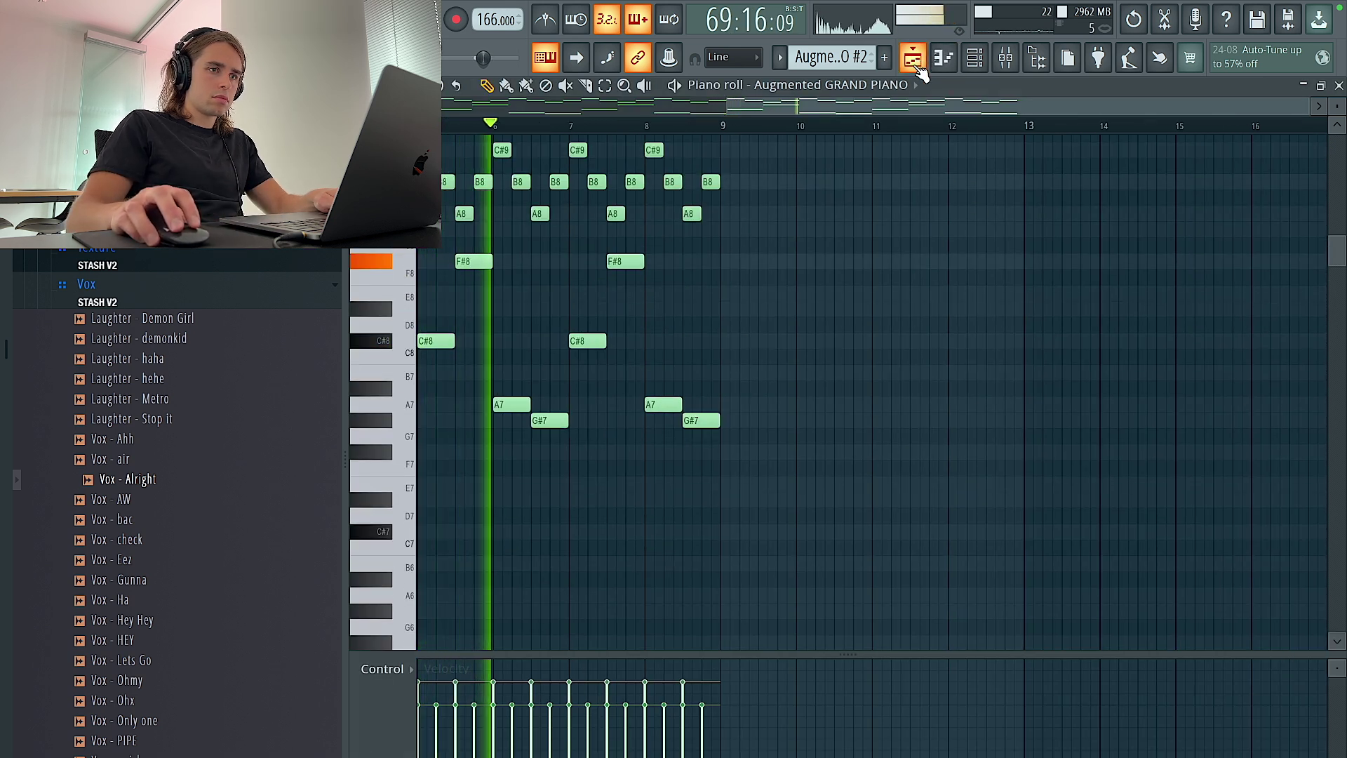
key("F5")
Delete the Pattern 7 clip at bars 65 to 72 and set a time selection over those bars.
left_click(640, 192, "ctrl")
right_click(890, 421)
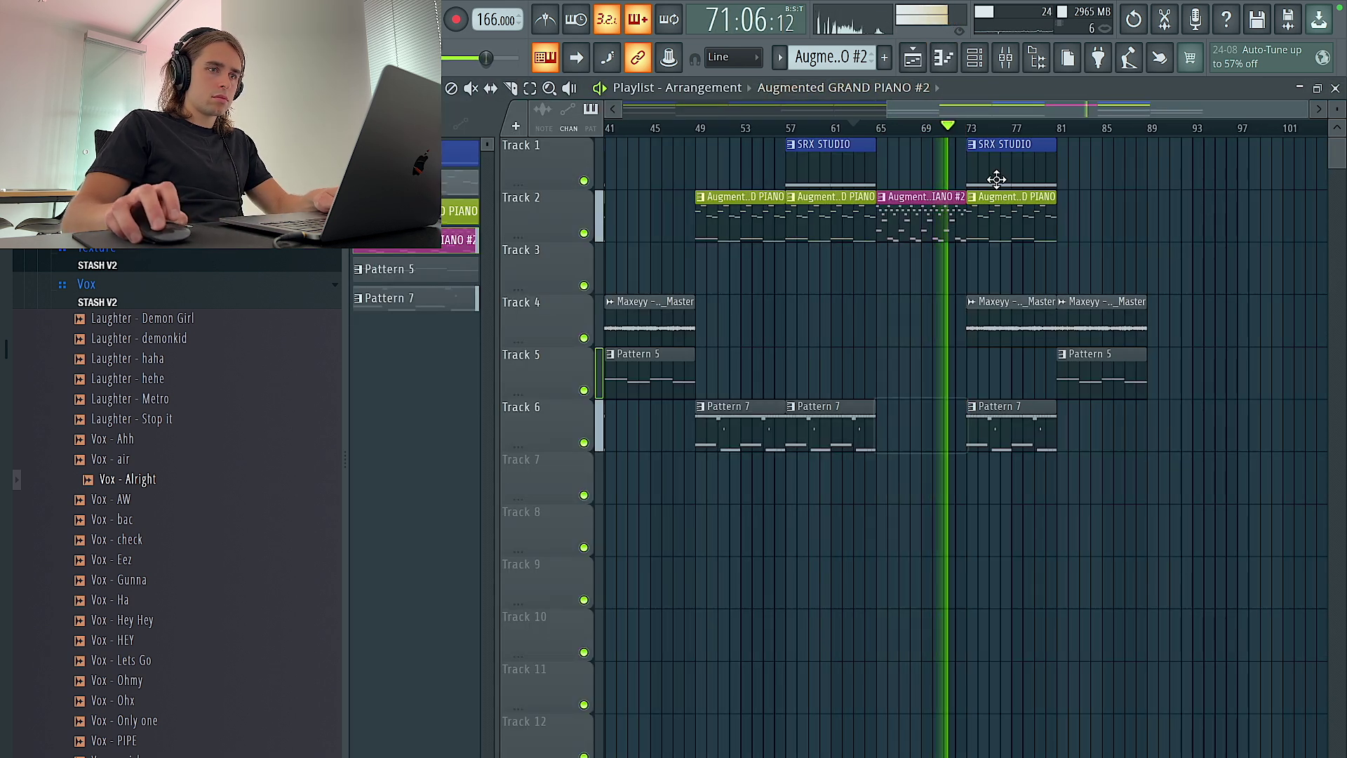
left_click_drag(973, 134, 878, 129)
Render the Master mixer track over the selected bars to an audio clip in the playlist.
left_click(1004, 59)
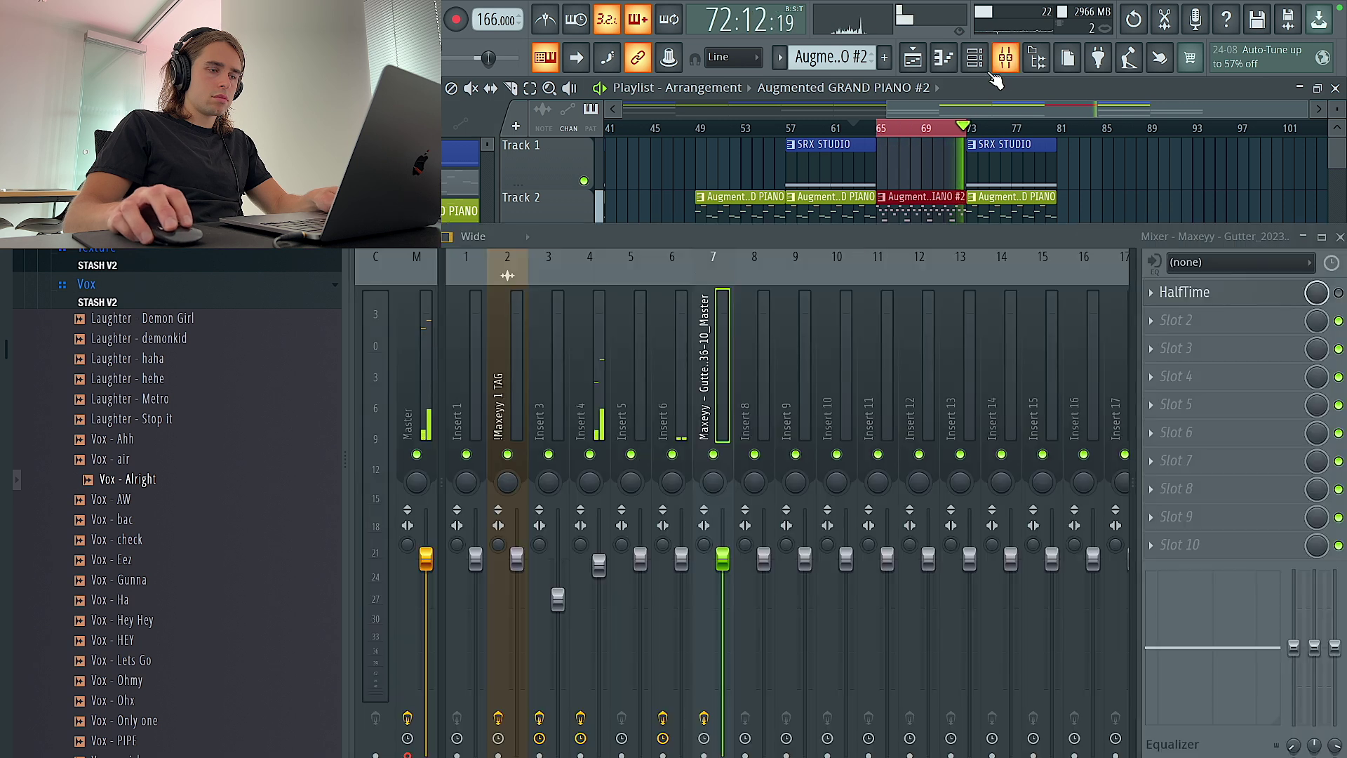
left_click(434, 688)
key("alt+r")
left_click(855, 594)
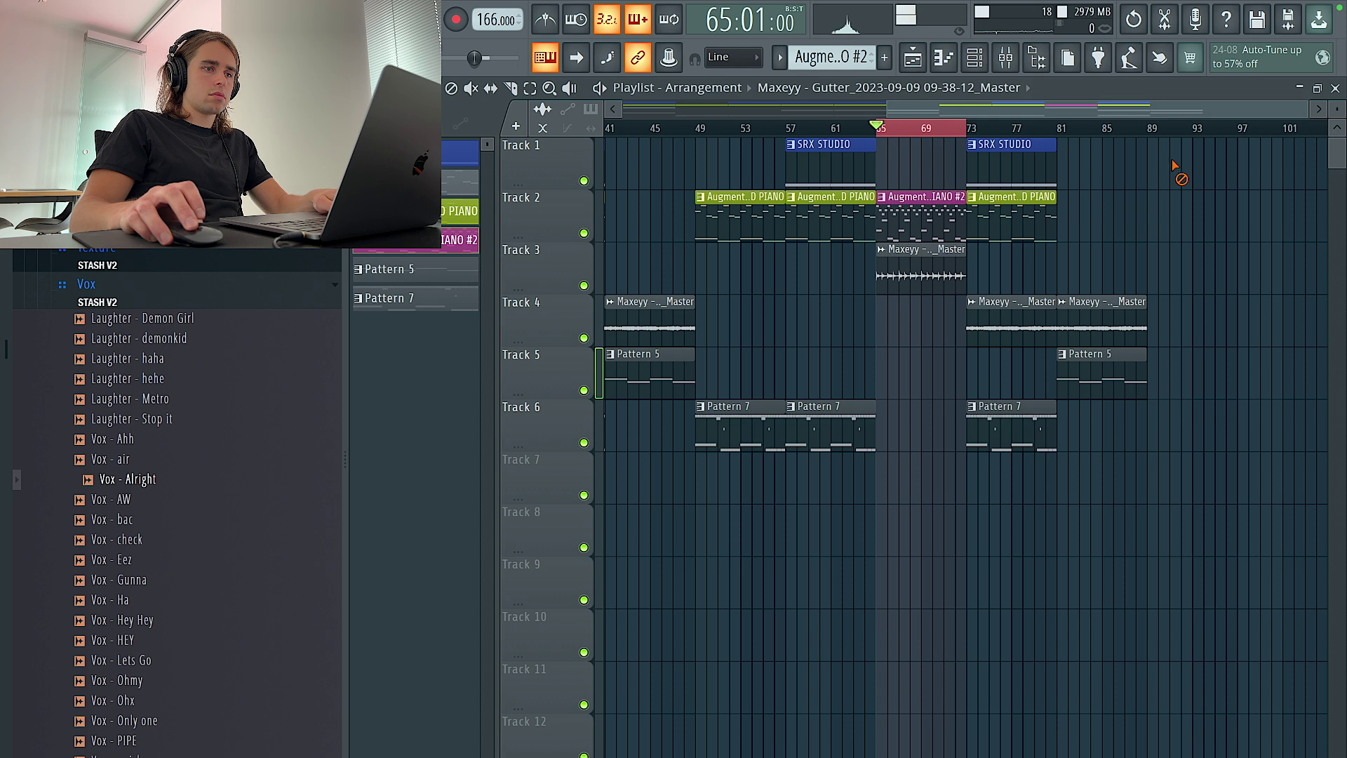
Set the rendered clip's stretching mode to Stretch with a raised pitch, and replace the Augmented GRAND PIANO #2 clip with Augmented GRAND PIANO.
double_click(895, 280)
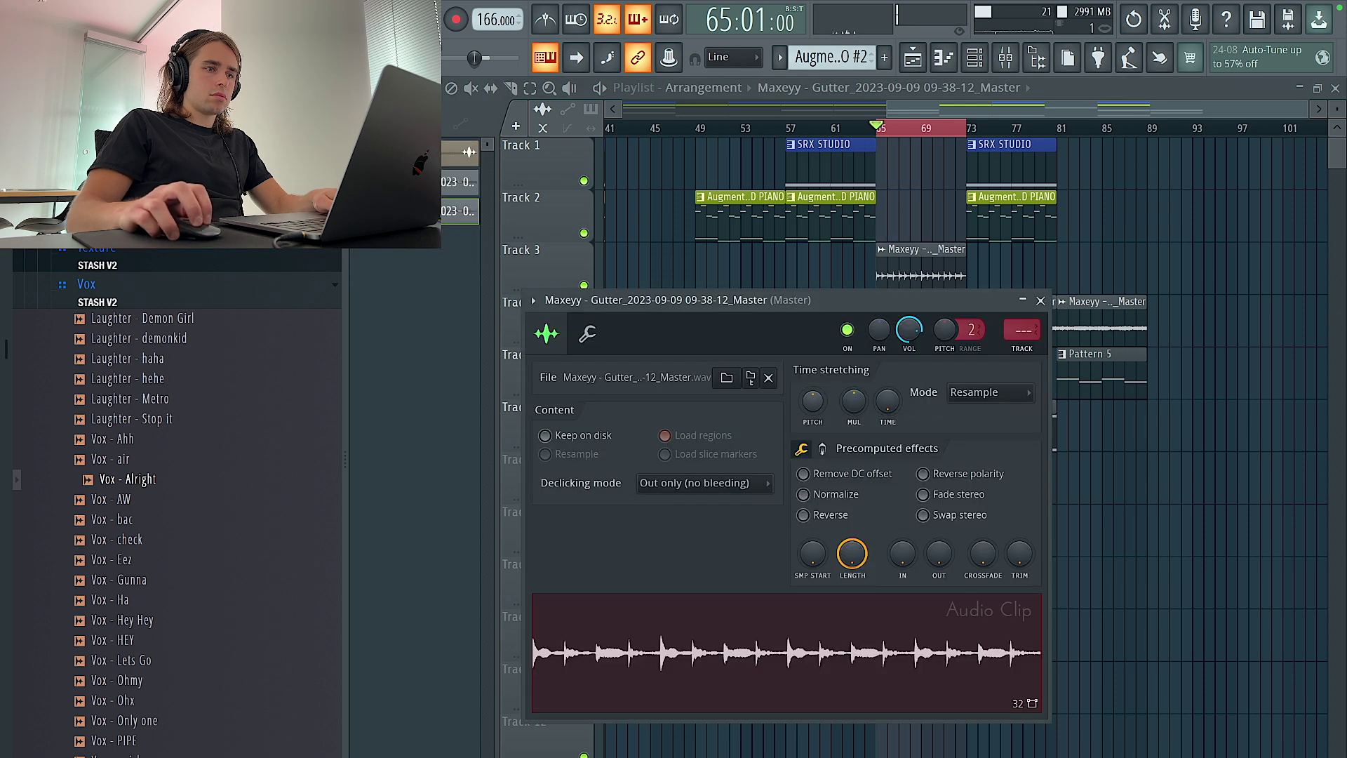
left_click(1001, 395)
left_click(982, 444)
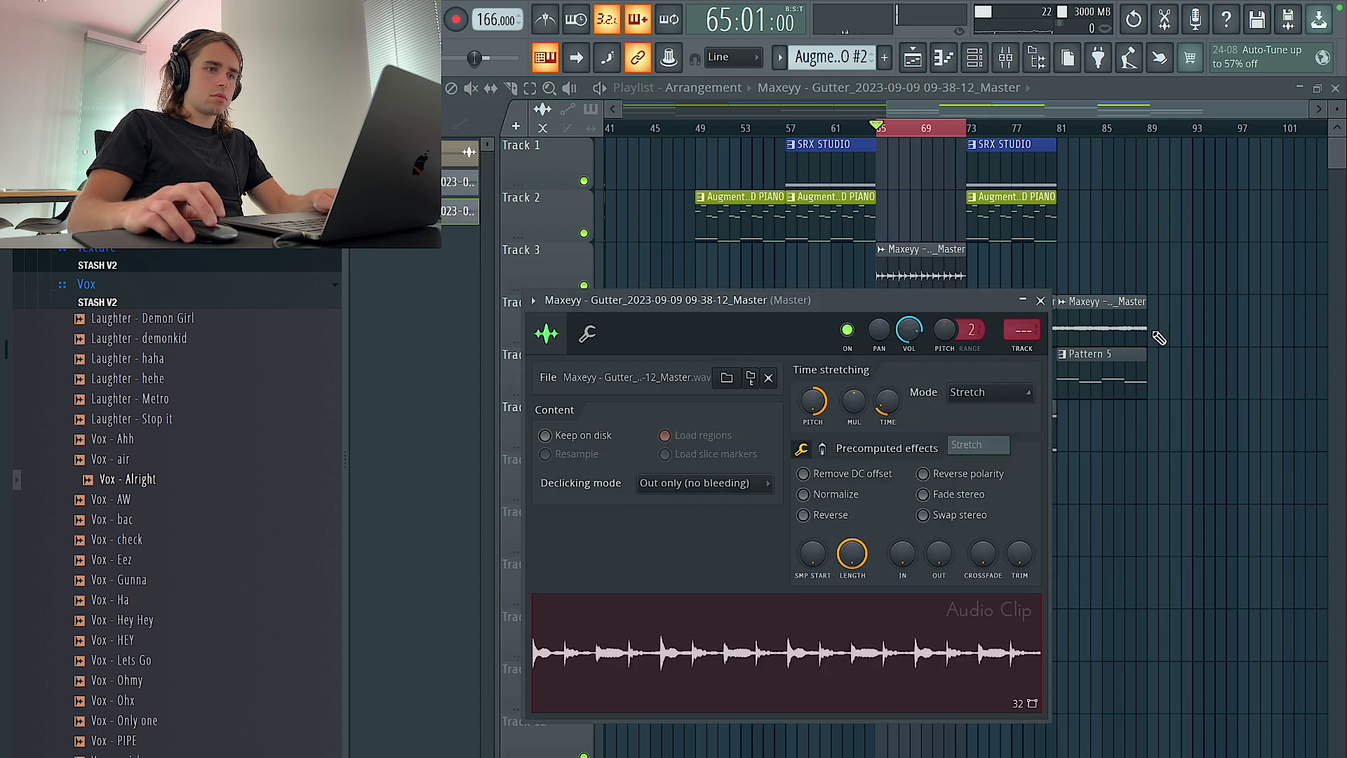
left_click(1040, 301)
key("ctrl+d")
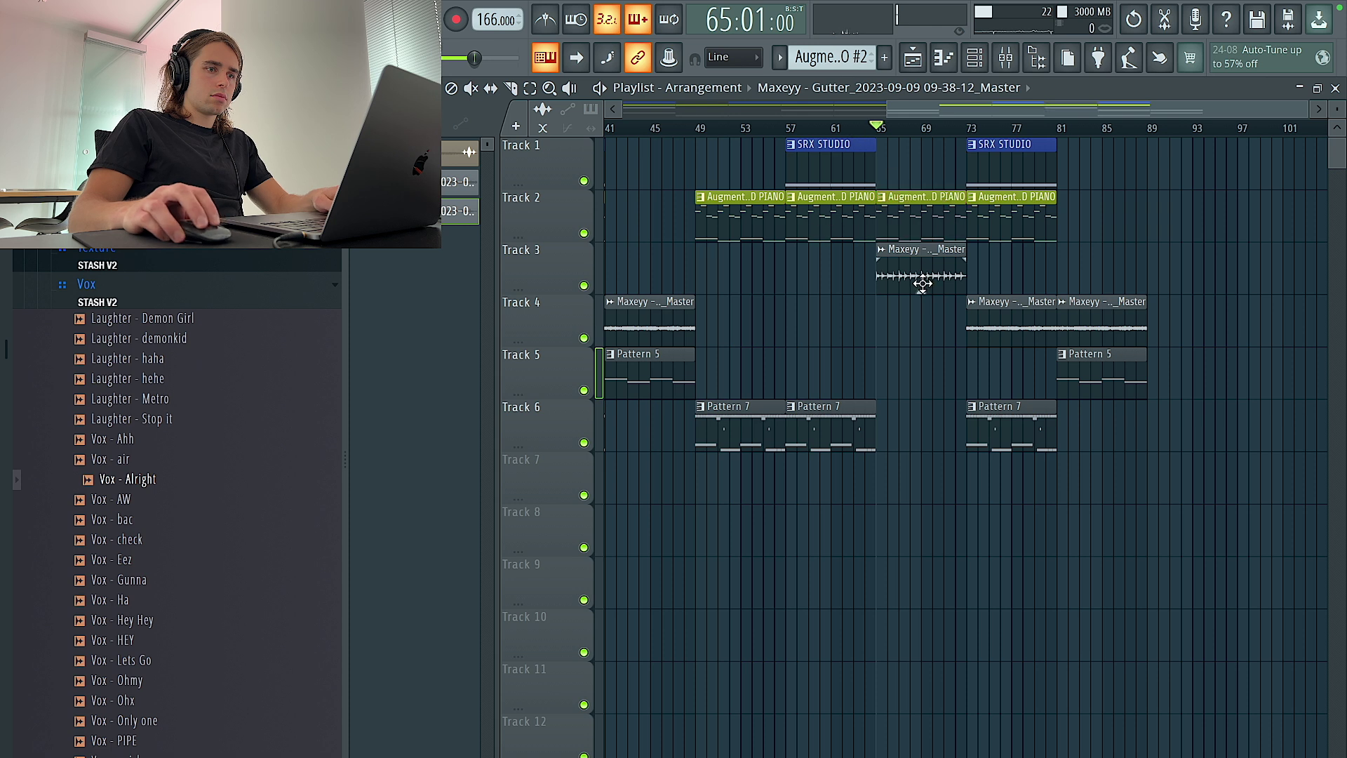
Route the rendered clip to mixer track 8 and add Fruity Parametric EQ 2 with the 20Hz + 18kHz cut preset, lowering the high cut.
double_click(922, 281)
key("ctrl+l")
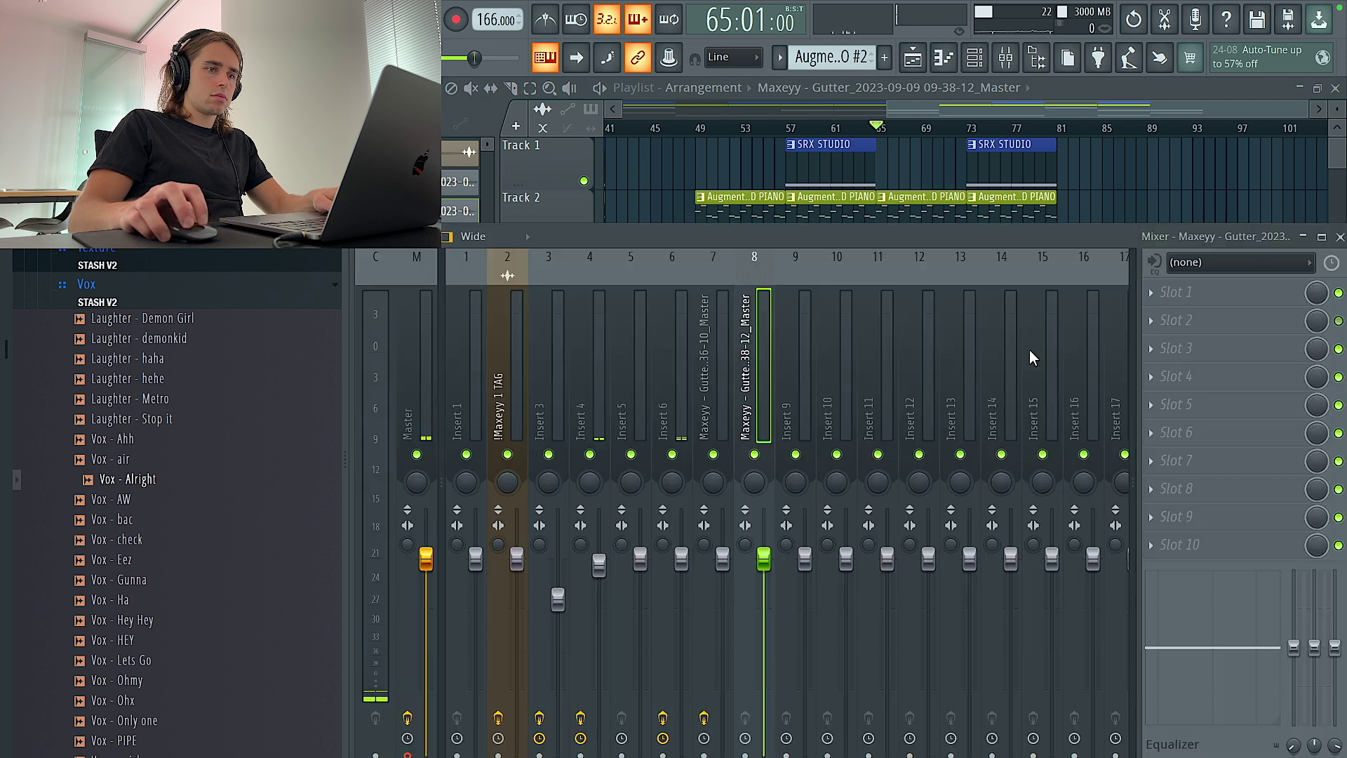
left_click(1176, 320)
left_click(937, 341)
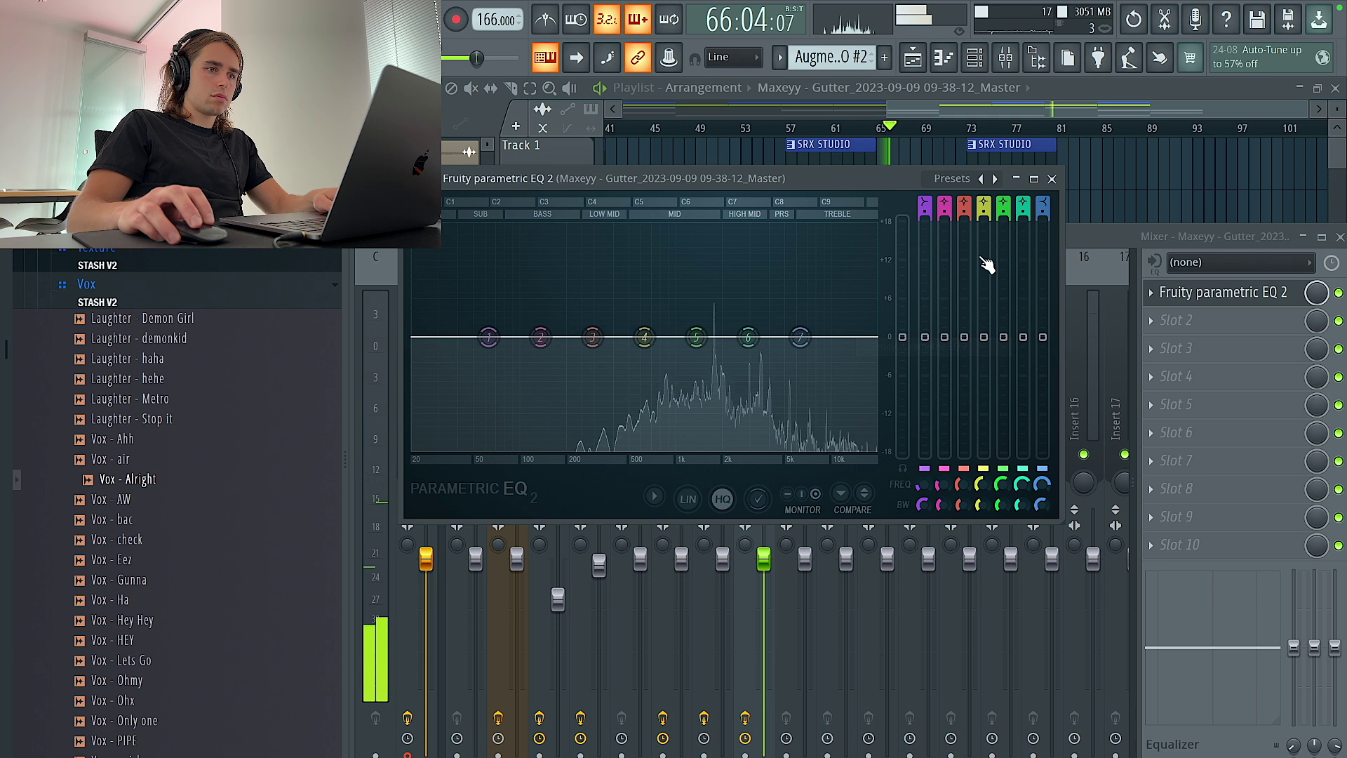
left_click(995, 180)
left_click_drag(870, 345, 905, 344)
Add Magic Dice to the second slot of mixer track 8 and roll its dice while playing from bar 65.
left_click(1176, 320)
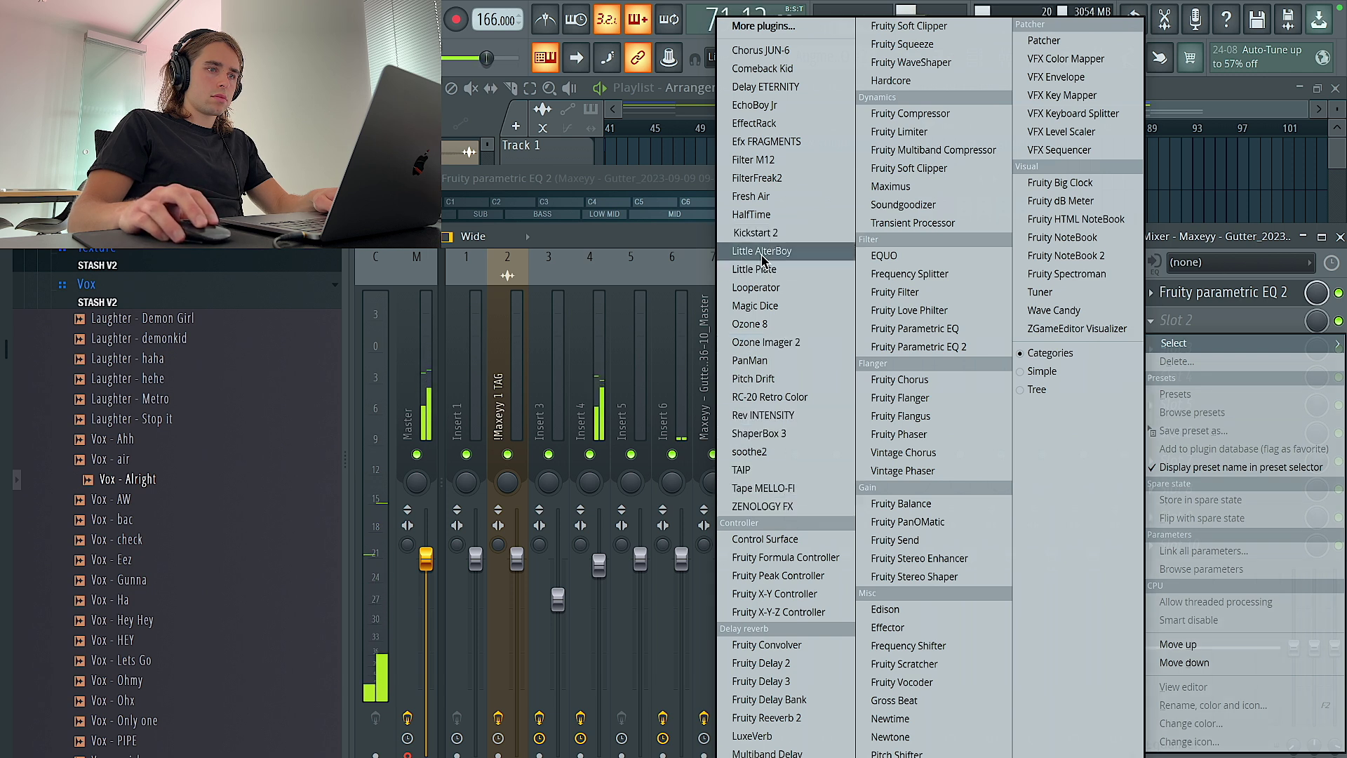
left_click(763, 305)
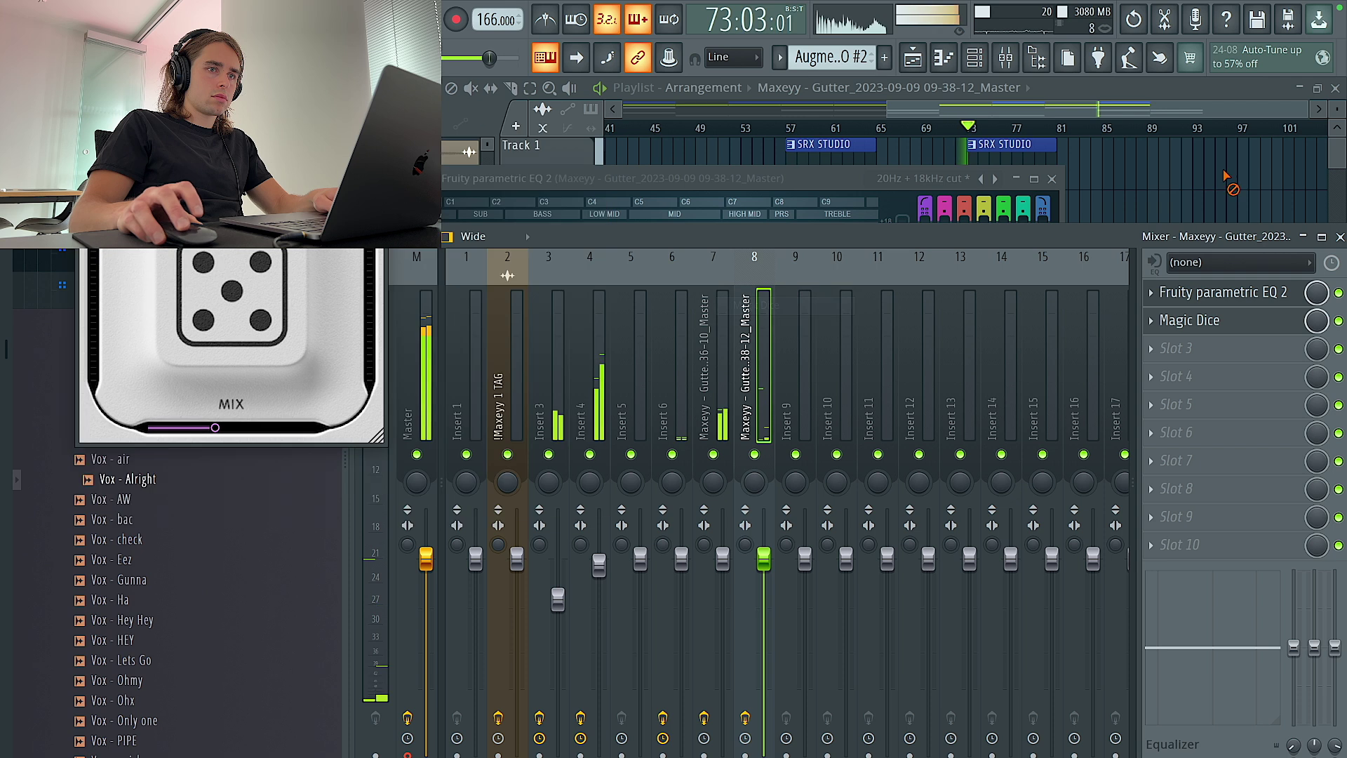
left_click(1120, 172)
left_click(883, 128)
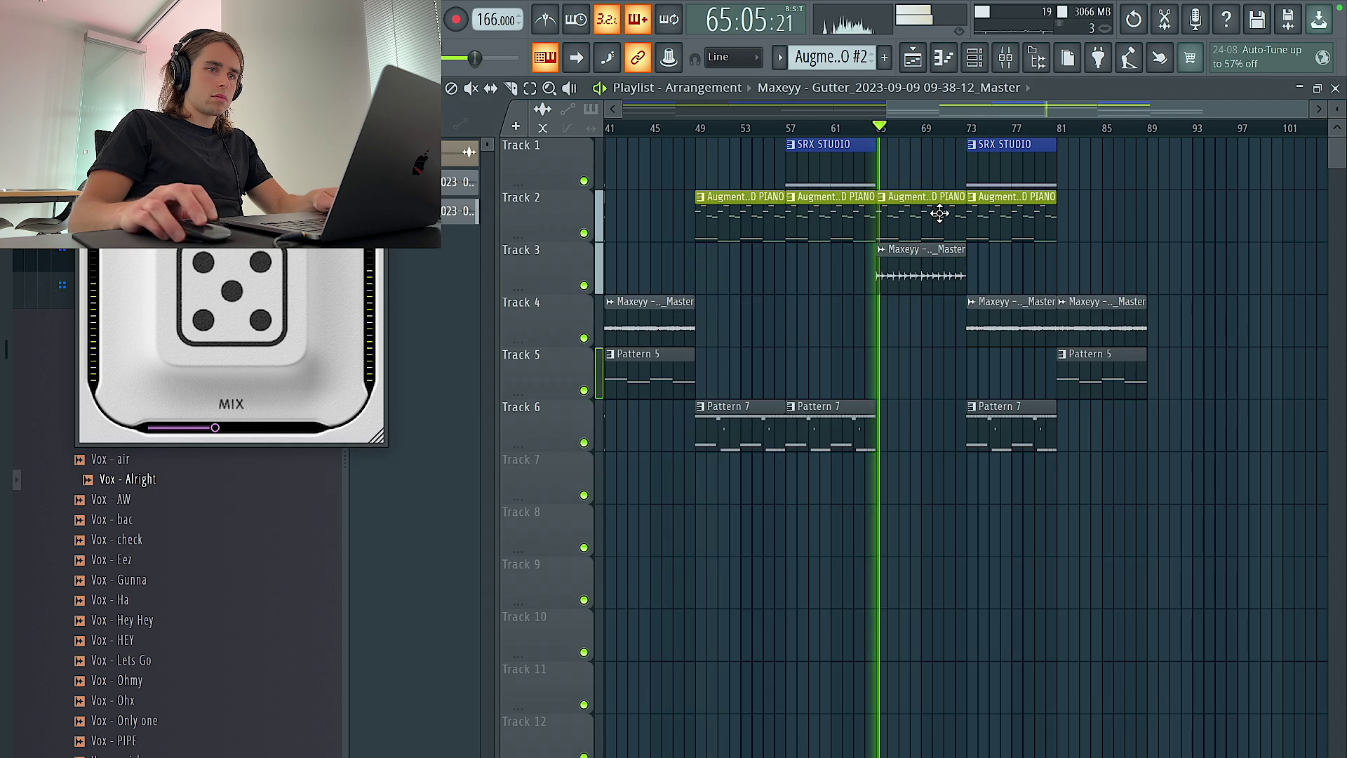
left_click(234, 298)
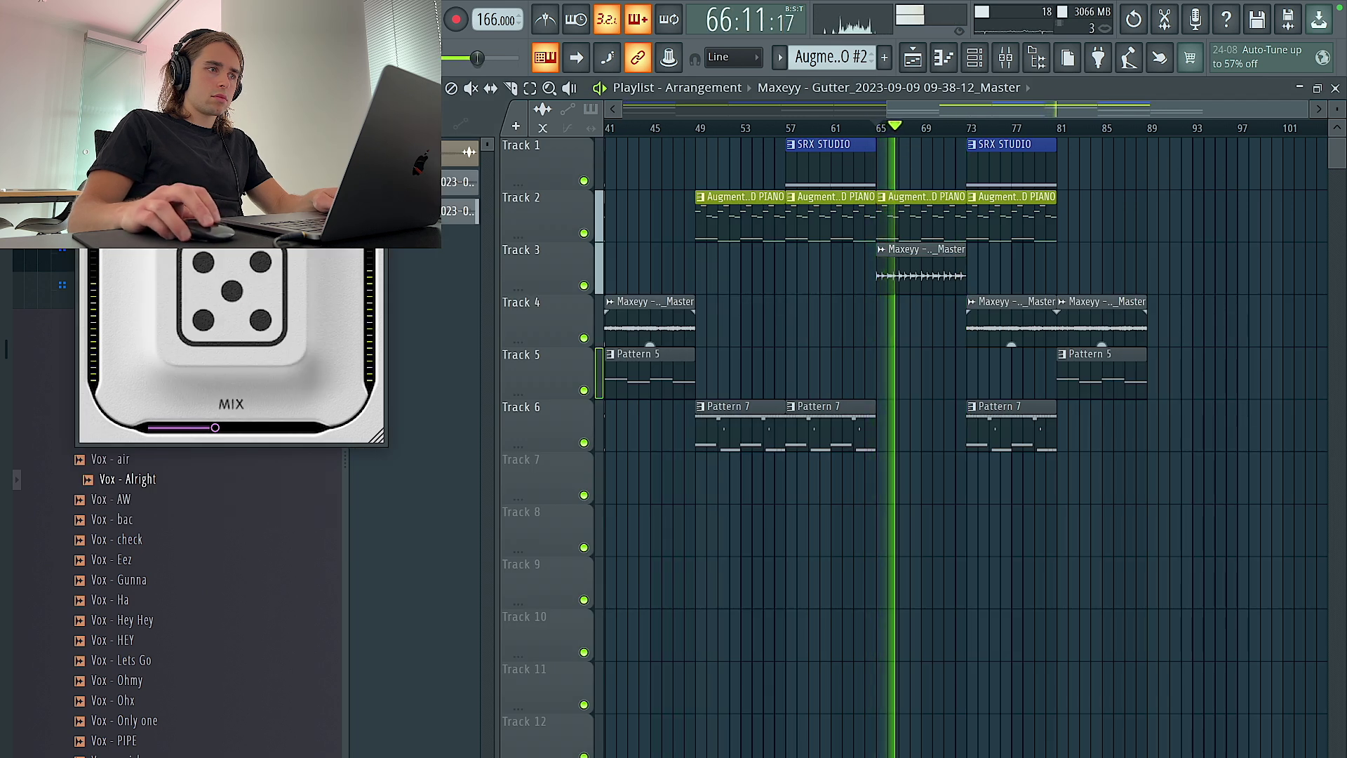
left_click(377, 122)
Review the rendered clip's channel settings and its Magic Dice effect during playback.
double_click(906, 268)
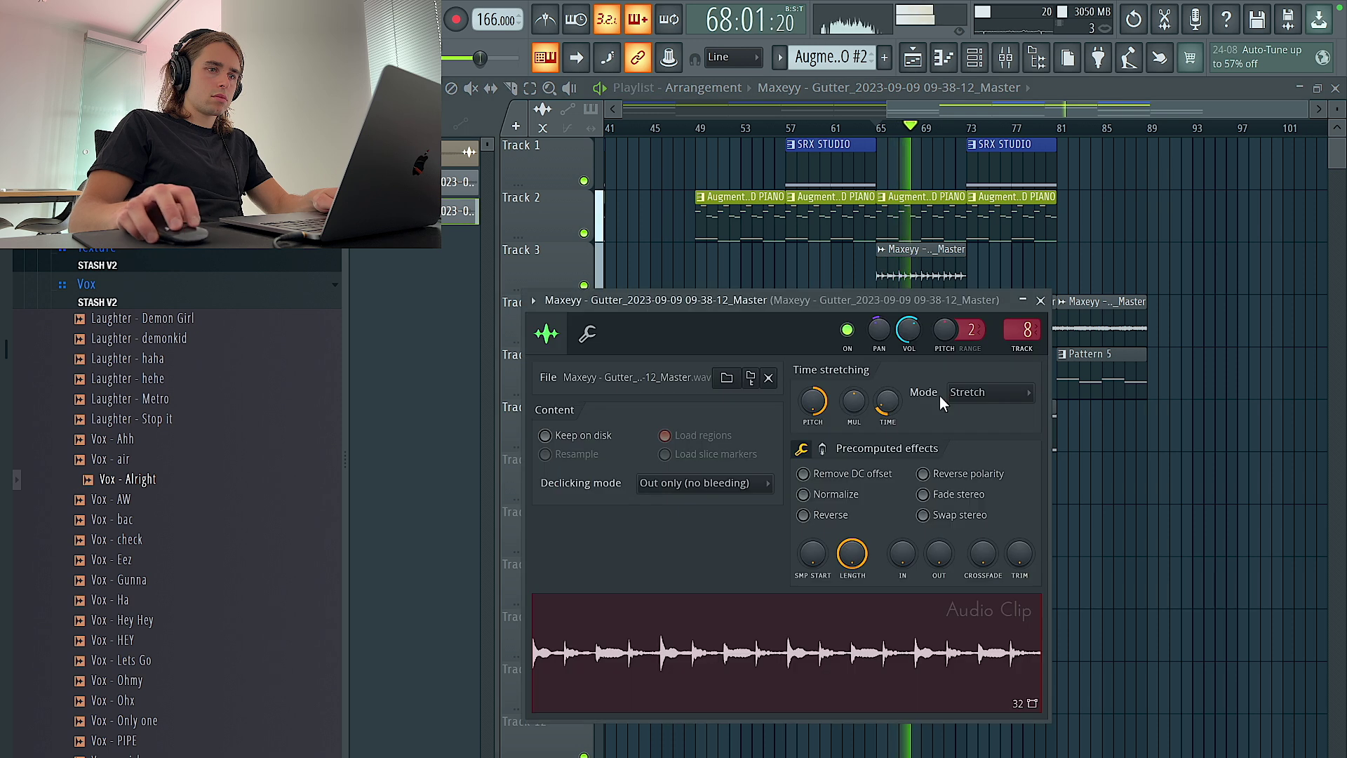
key("Escape")
left_click(1005, 56)
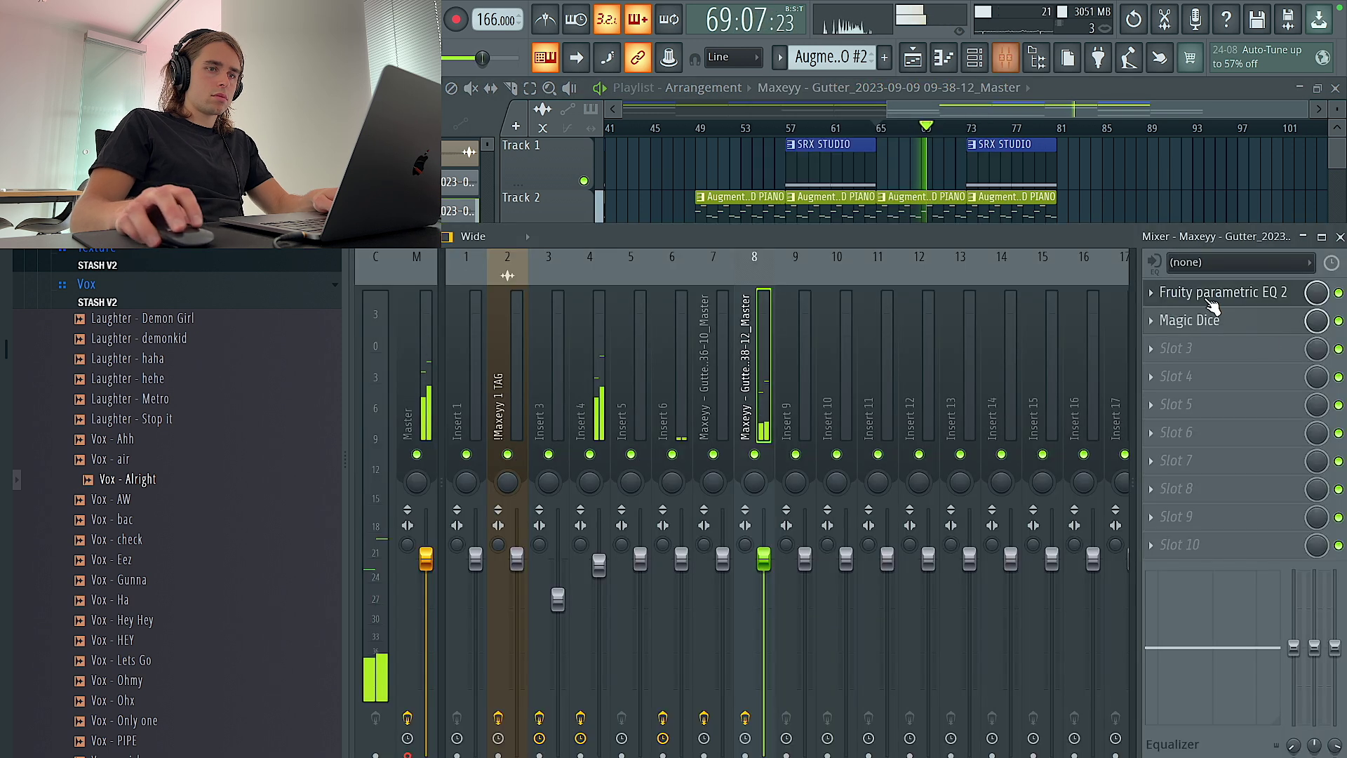
left_click(1204, 324)
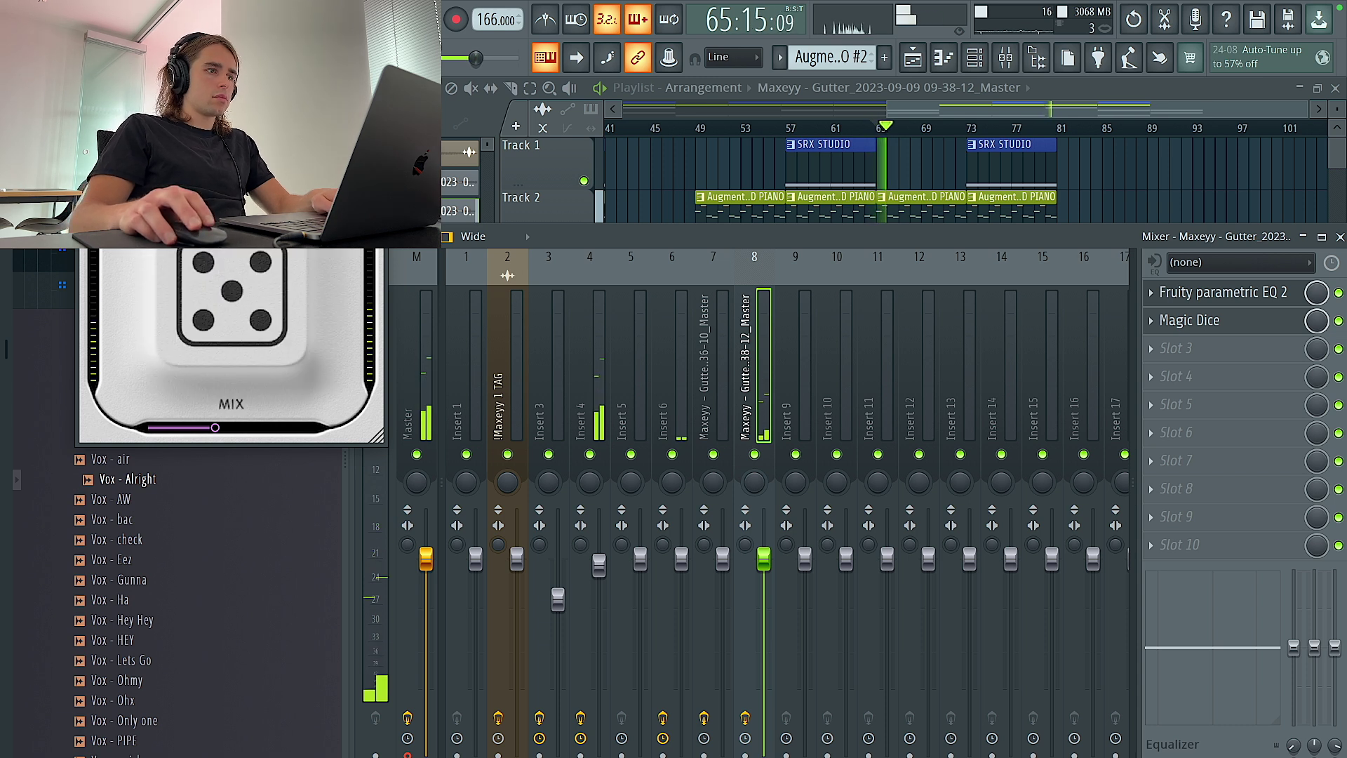
left_click(376, 122)
Give the EQ a gentler high cut and a low cut at about 100 Hz, and pan mixer track 8 to the left.
left_click(1283, 298)
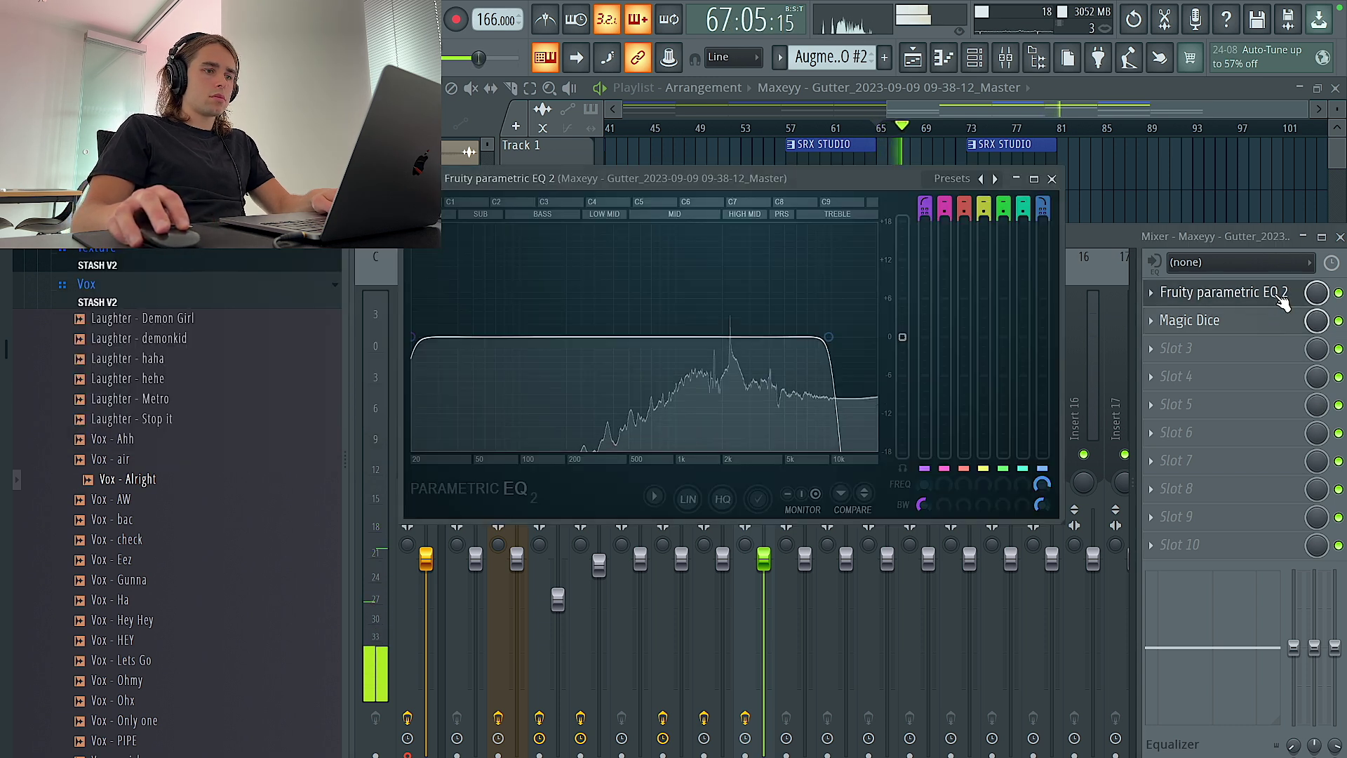
left_click_drag(743, 337, 833, 339)
scroll(835, 340, "up", 5)
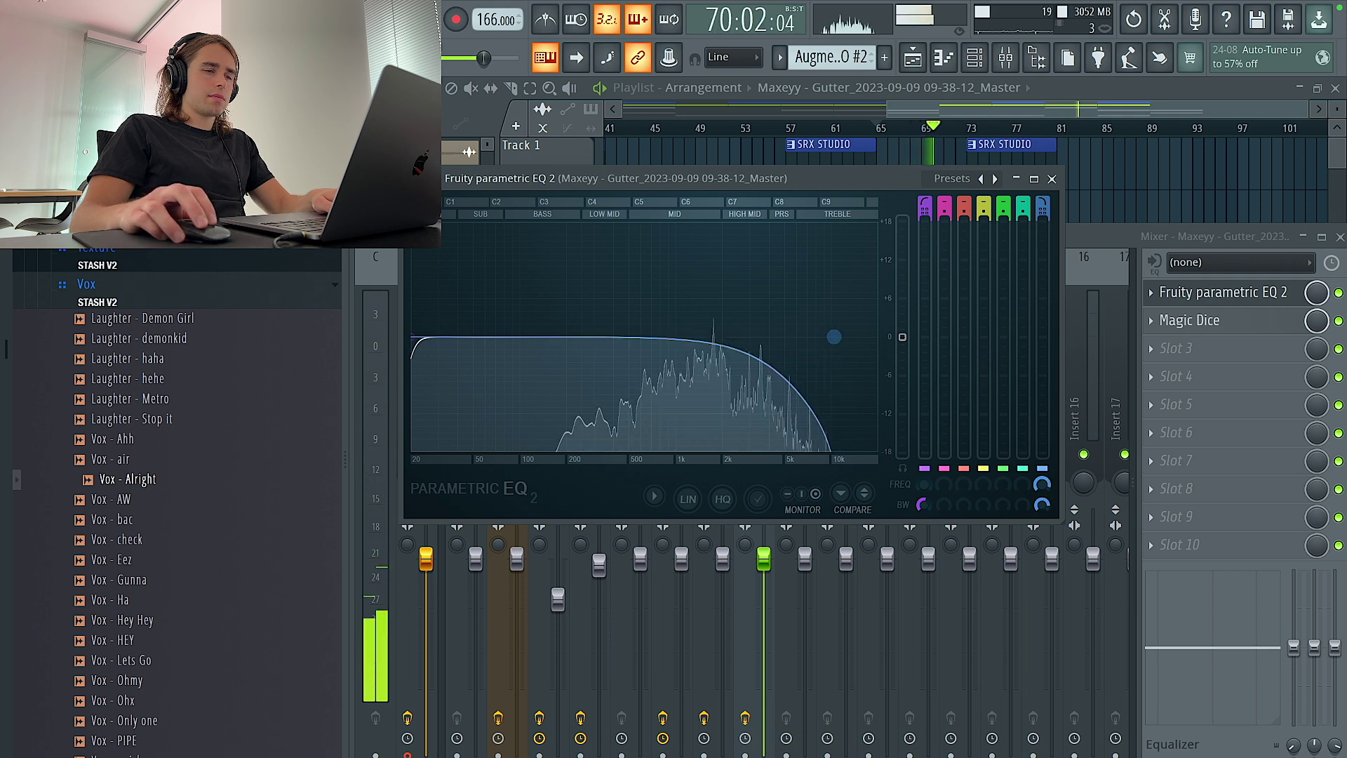
left_click_drag(414, 336, 524, 338)
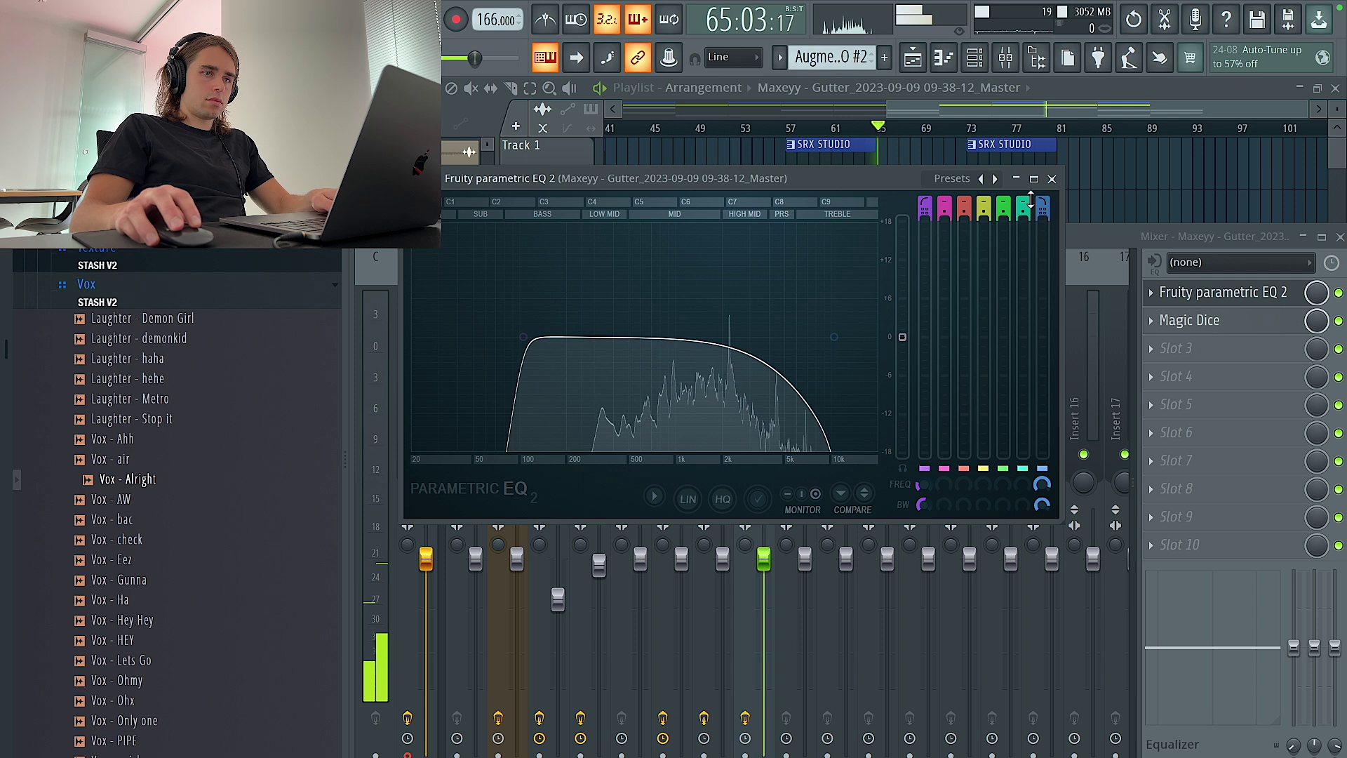
left_click(1052, 179)
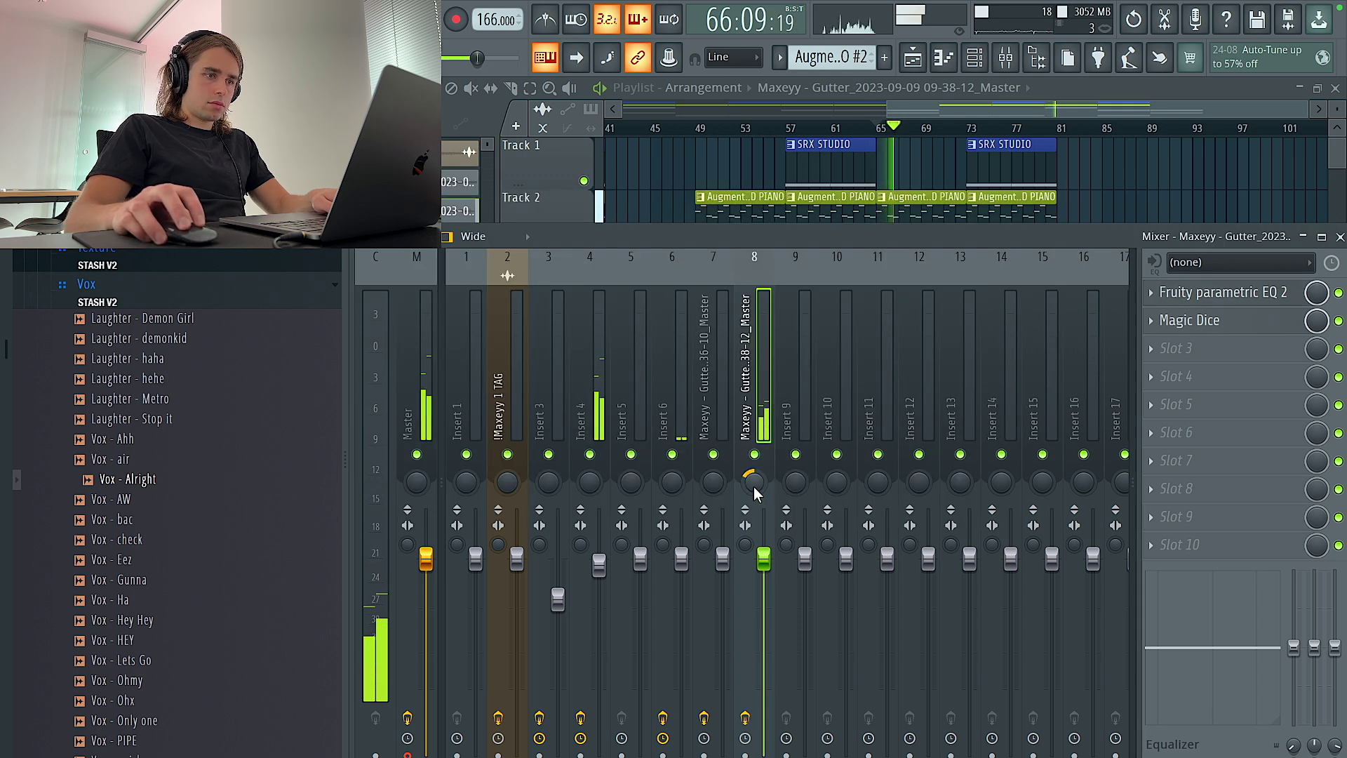
key("F9")
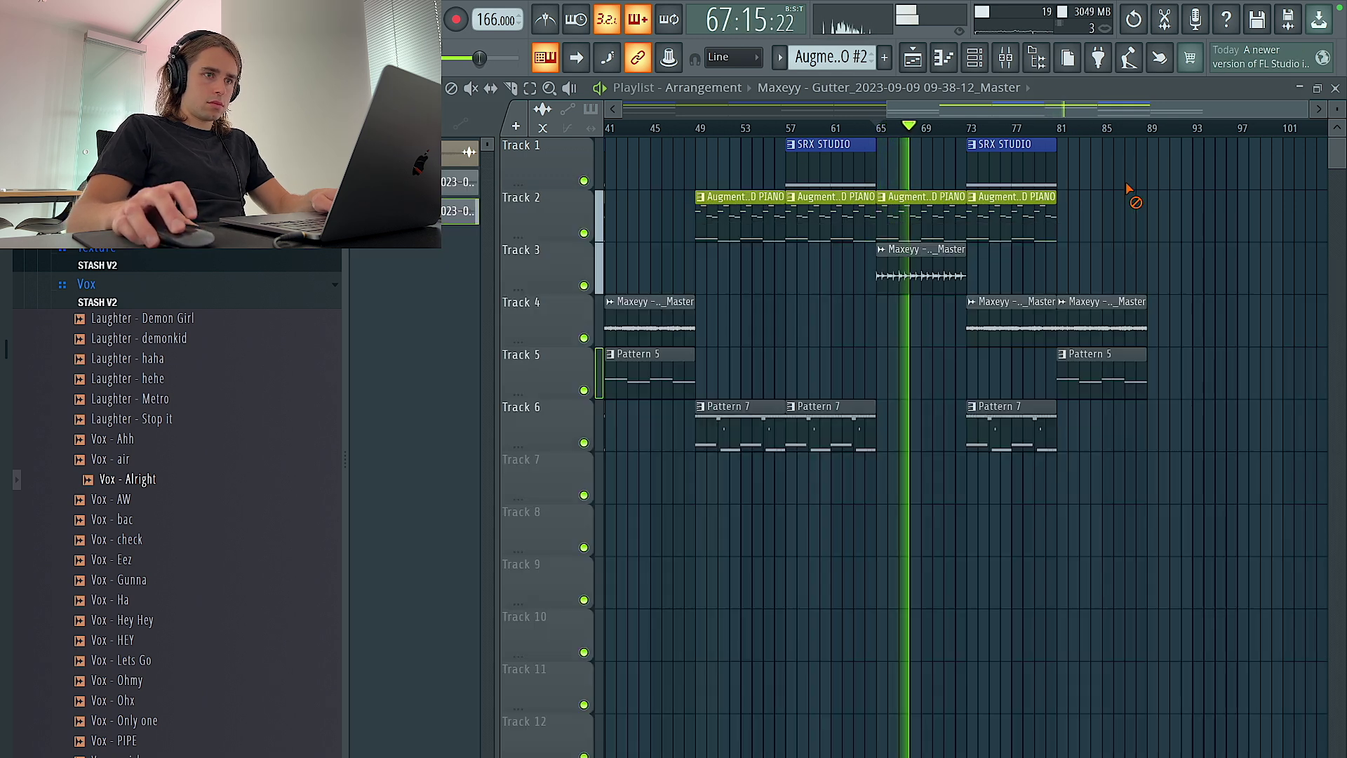
Move the Pattern 5 clip on Track 5 from bar 81 to bar 65 and play the section.
key("space")
key("space")
left_click_drag(1112, 380, 930, 385)
key("space")
key("space")
key("space")
key("space")
scroll(1028, 307, "down", 1)
Delete the Track 4 audio clip at bars 73 to 80 and duplicate that section's remaining clips to bars 81 to 88.
right_click(1033, 327)
left_click_drag(1030, 161, 1044, 442)
key("ctrl+b")
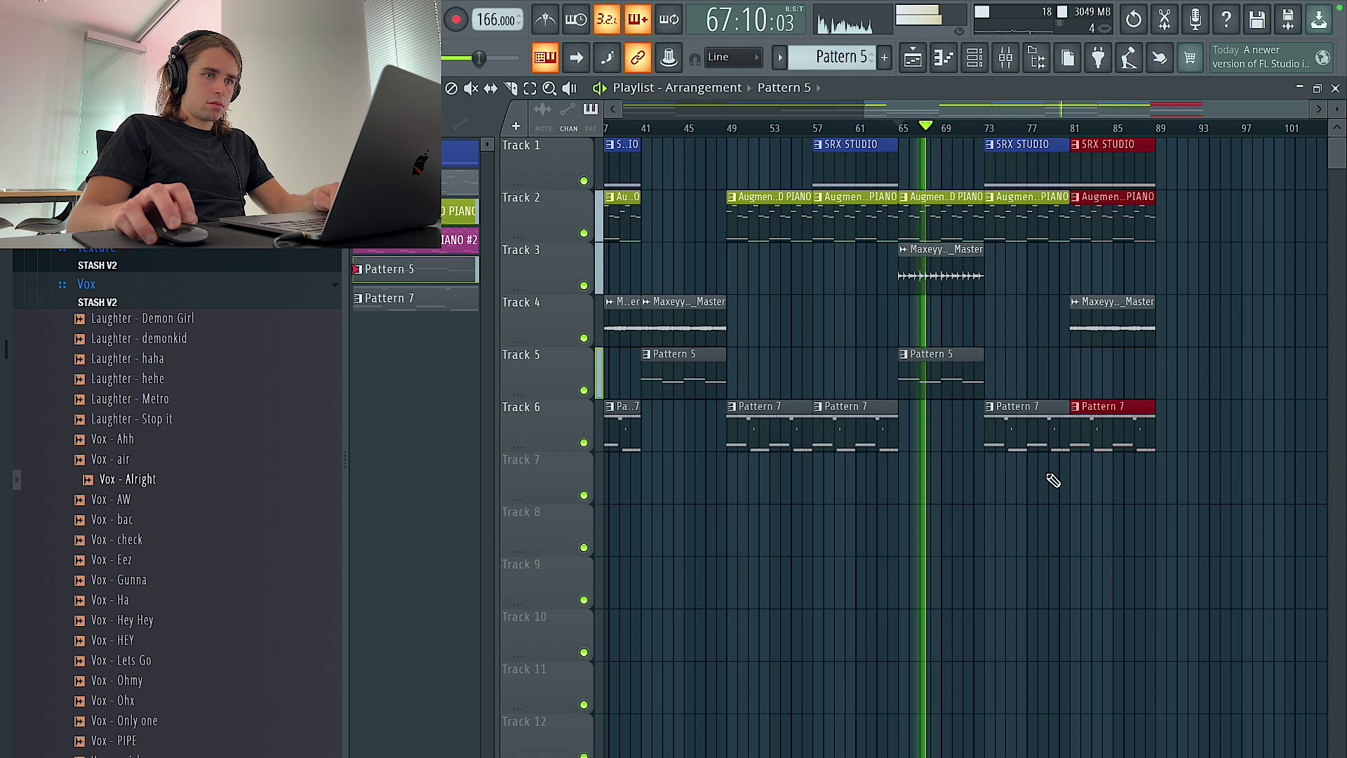
Place the Laughter - demonkid sample on Track 7 just before bar 73 and lower its volume.
scroll(1091, 382, "down", 2)
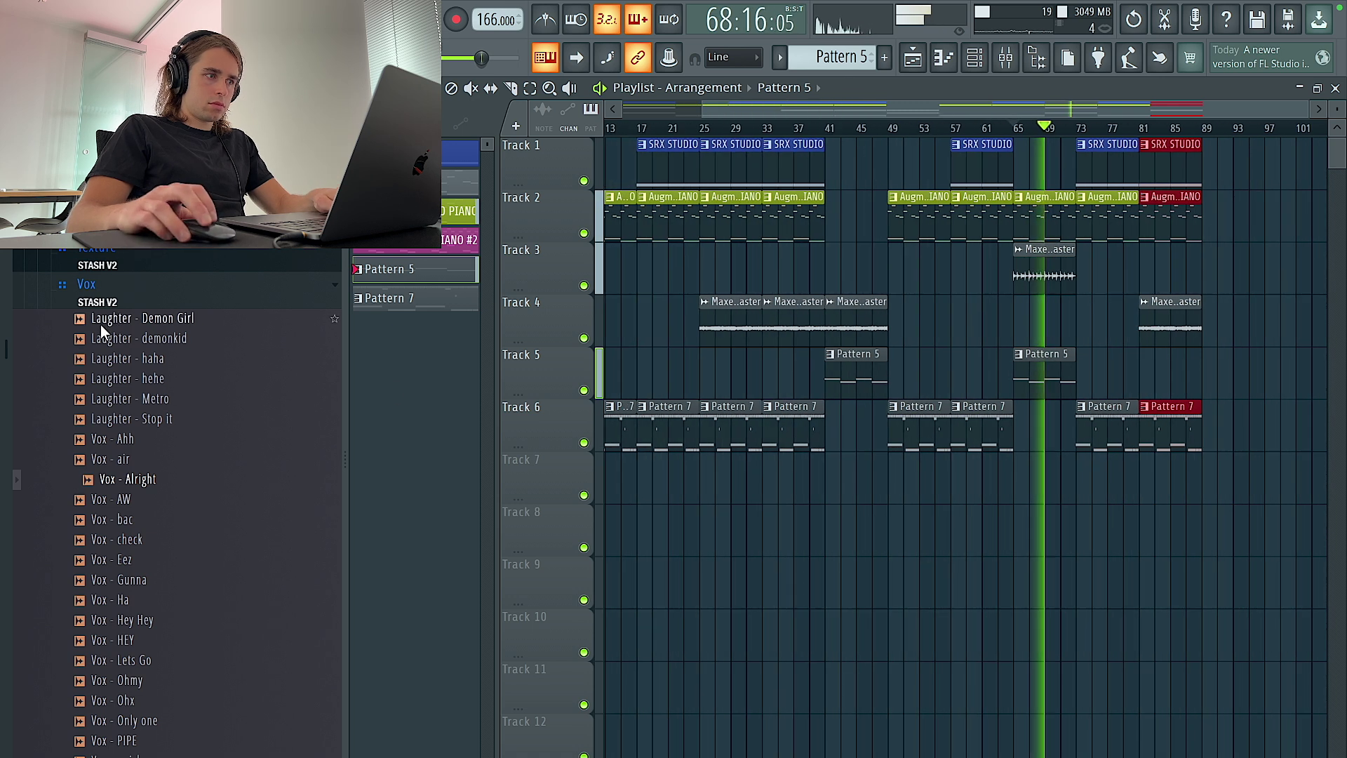
left_click_drag(132, 342, 1067, 487)
scroll(1067, 487, "up", 3)
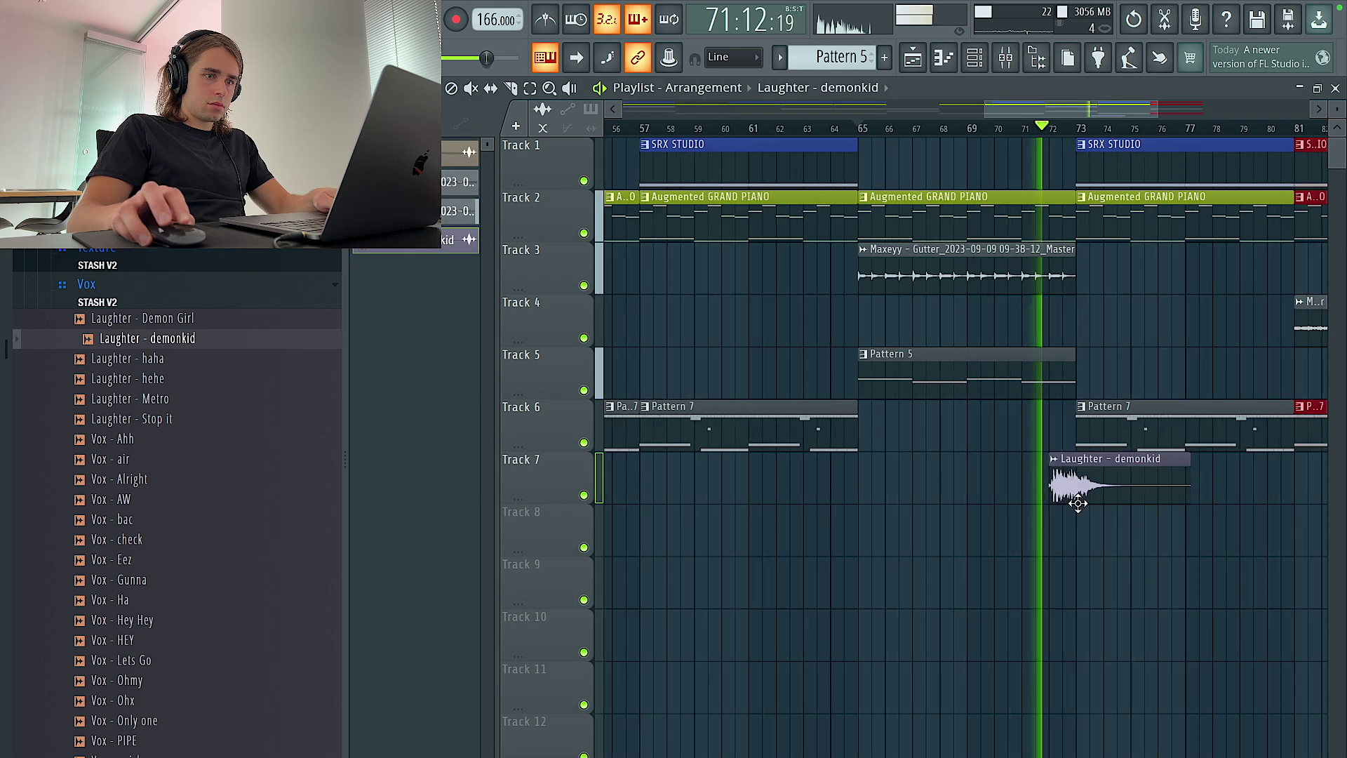
double_click(1086, 484)
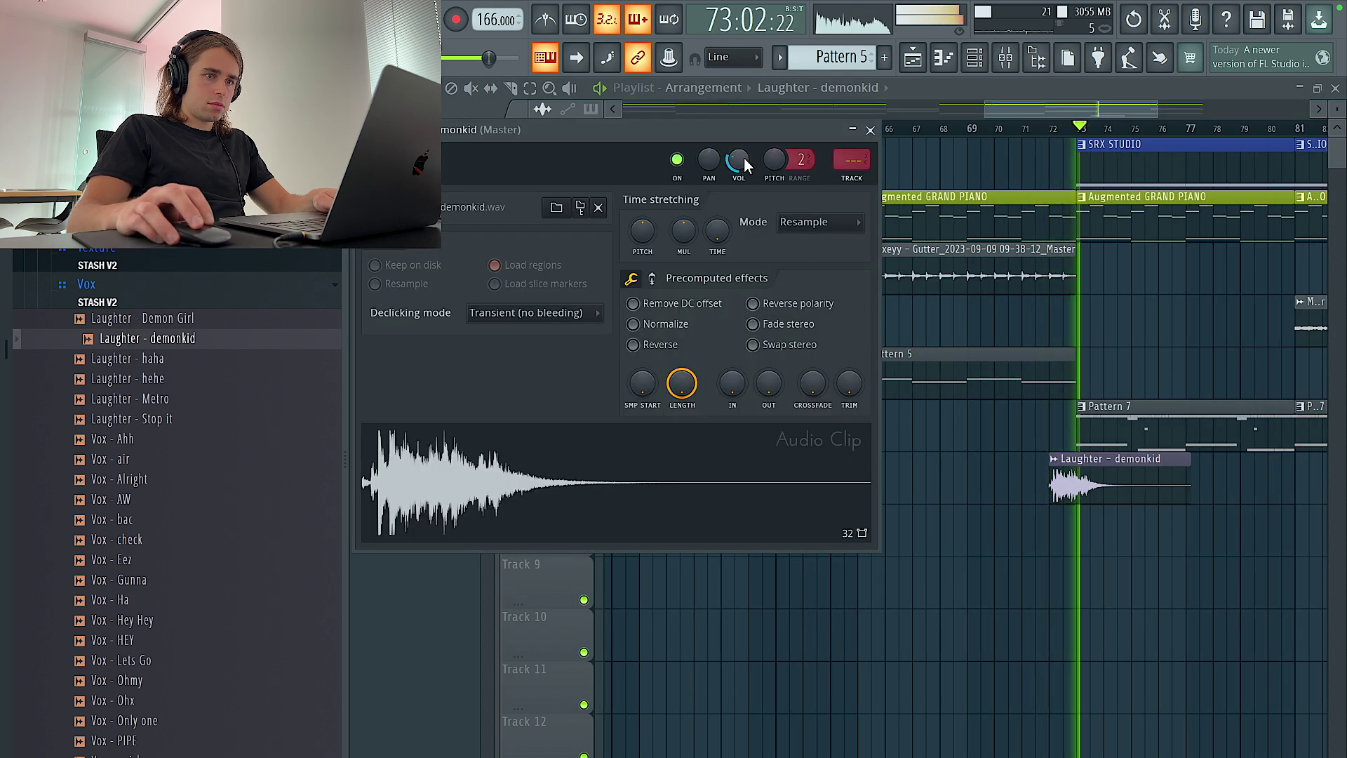
key("Escape")
scroll(904, 622, "down", 4)
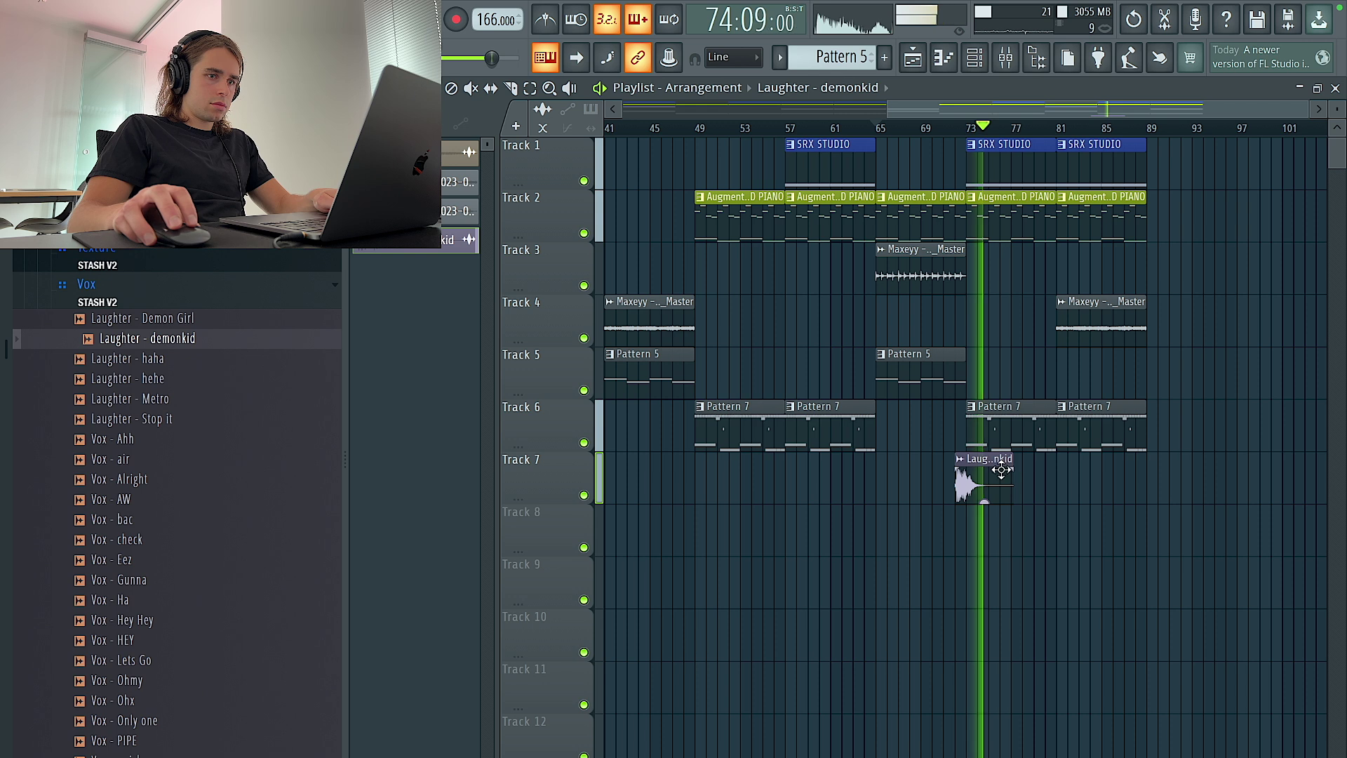
Set a time selection over bars 73 to 80 and open Pattern 7's Kick - Isotope notes in the piano roll.
left_click(1010, 406)
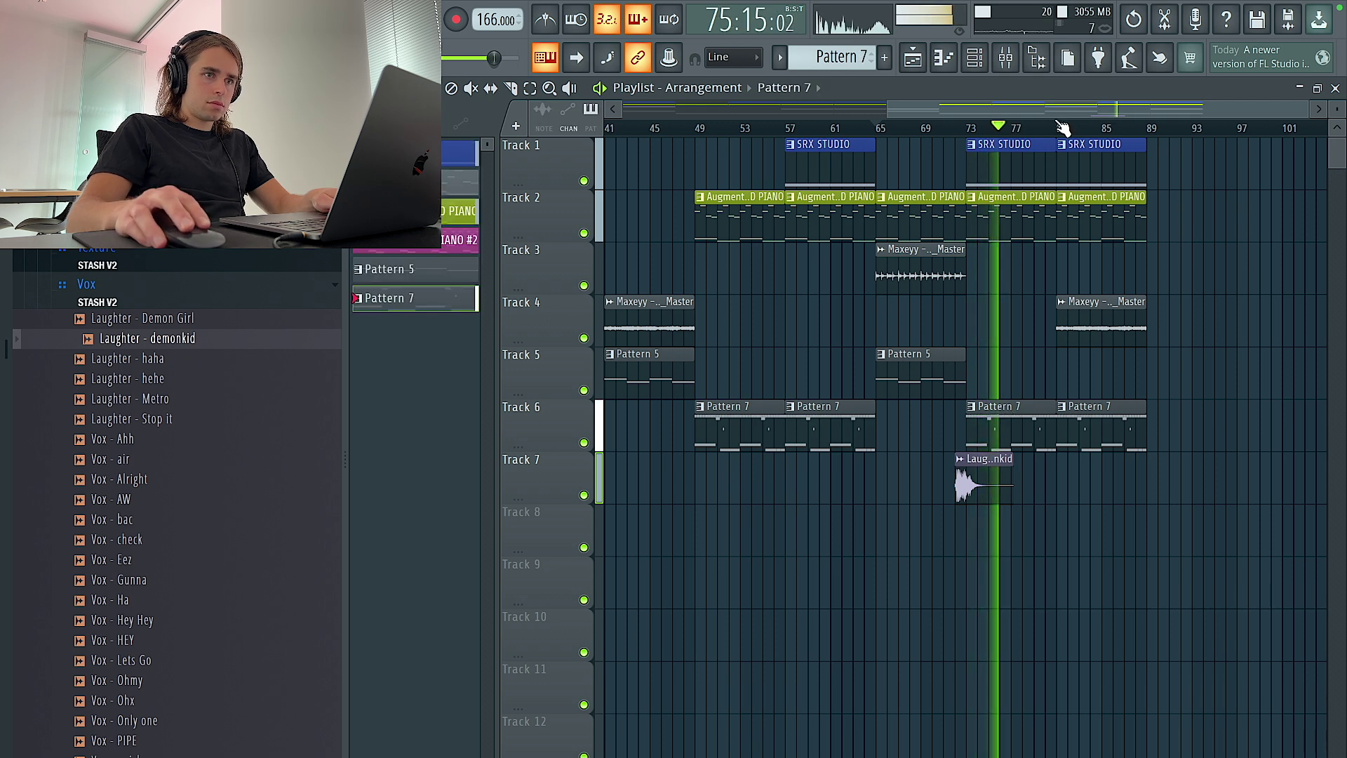
left_click_drag(1059, 133, 972, 130)
left_click(974, 56)
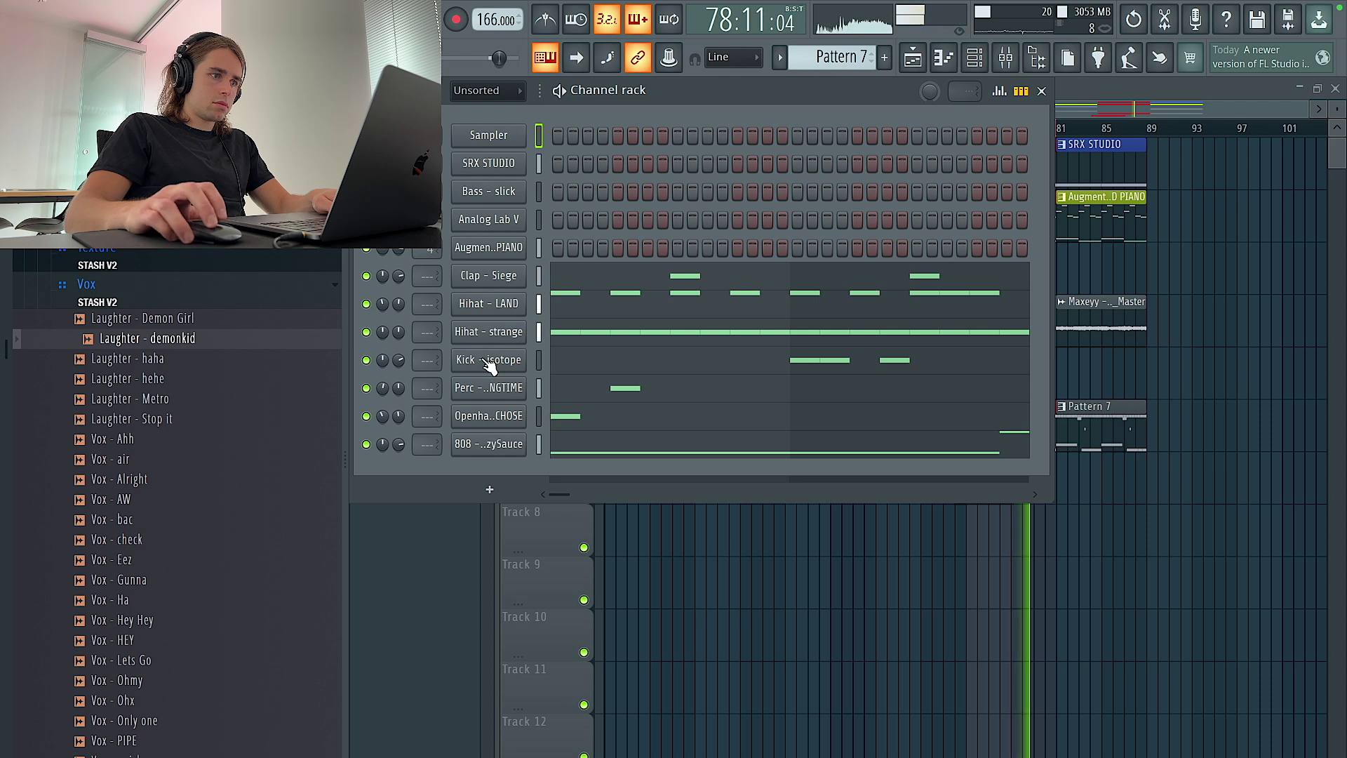
right_click(489, 365)
left_click(498, 356)
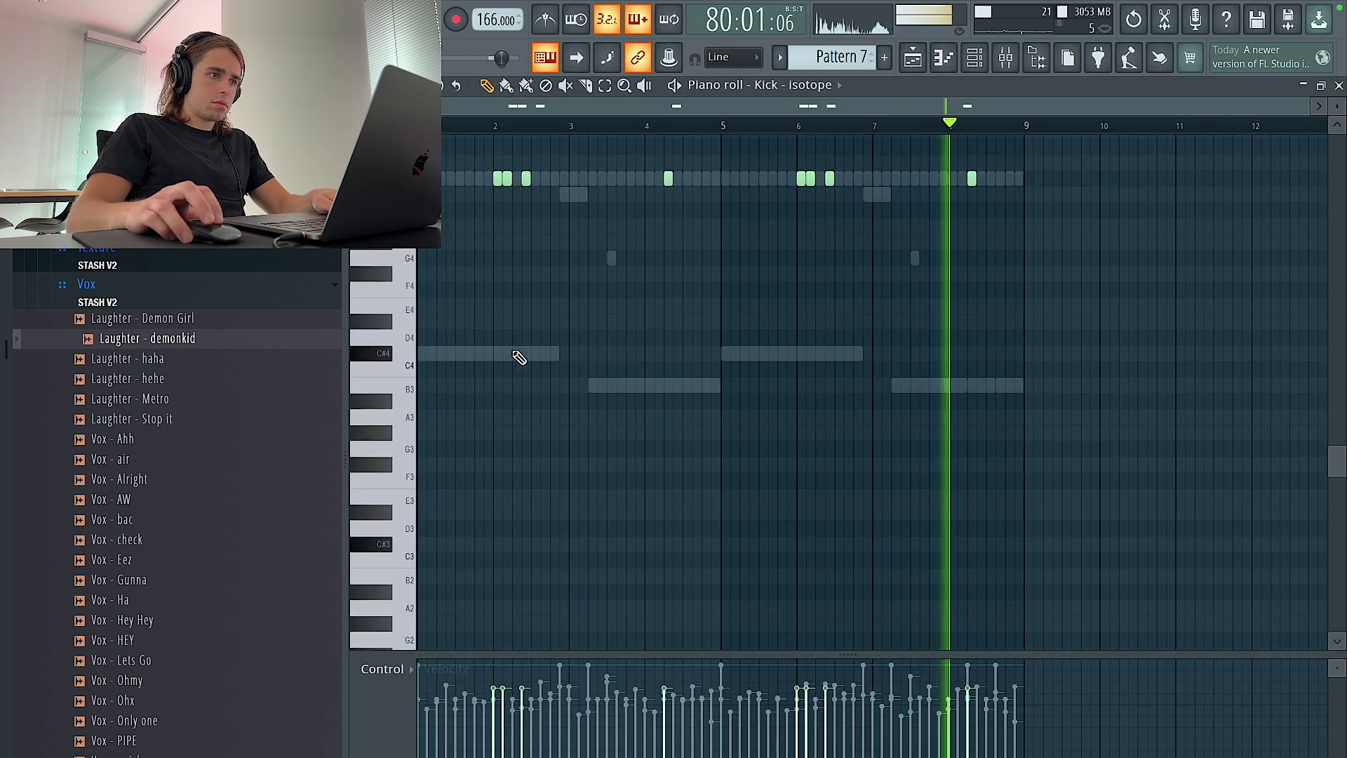
Delete the first two kicks in bar 2 and slightly raise the velocity of all Kick - Isotope notes.
scroll(445, 309, "up", 3)
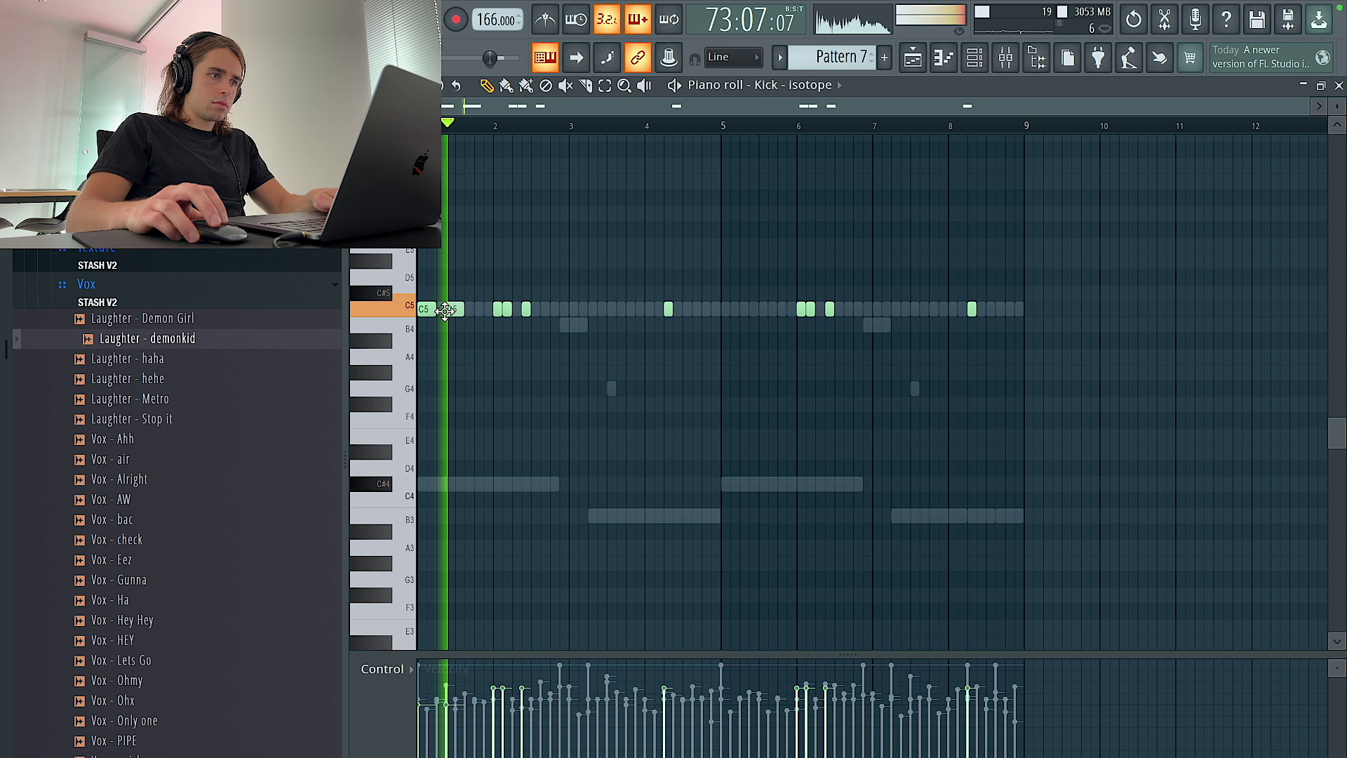
right_click(497, 310)
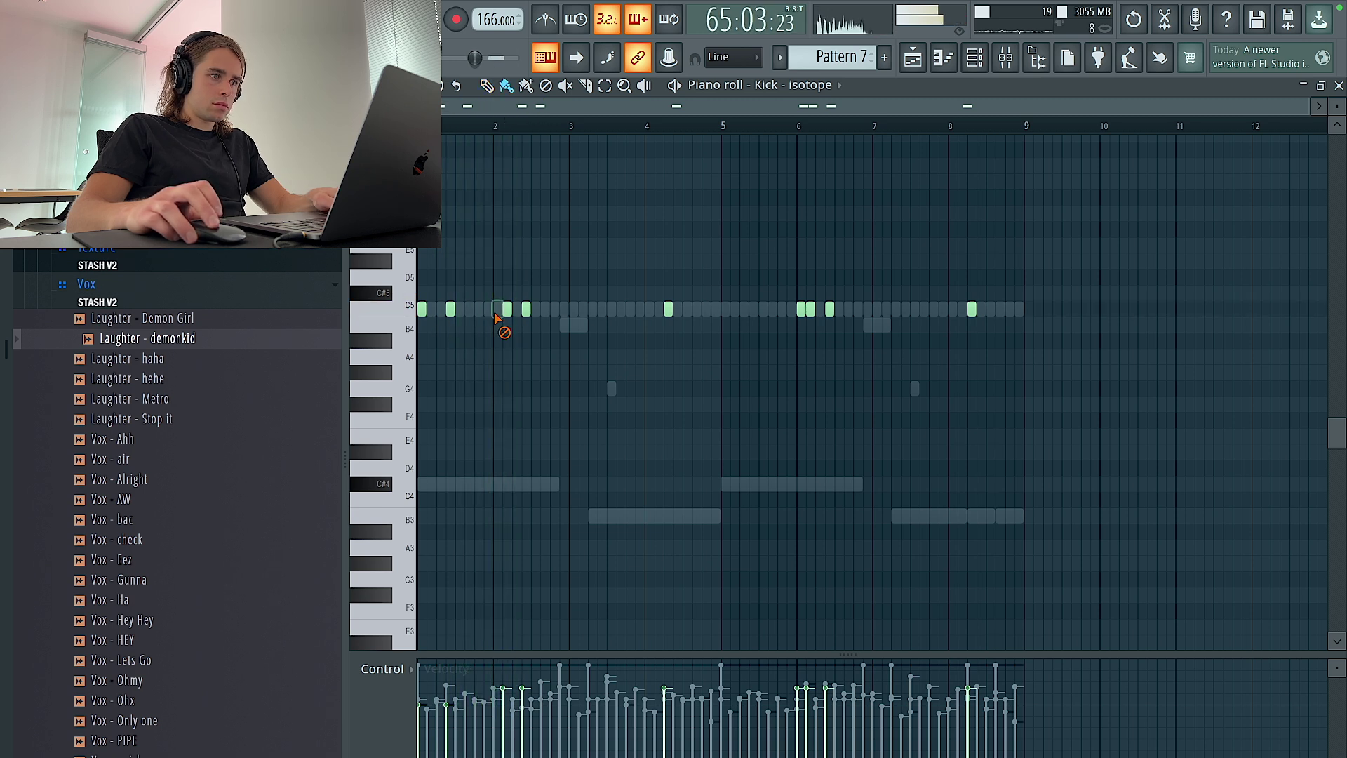
key("ctrl+a")
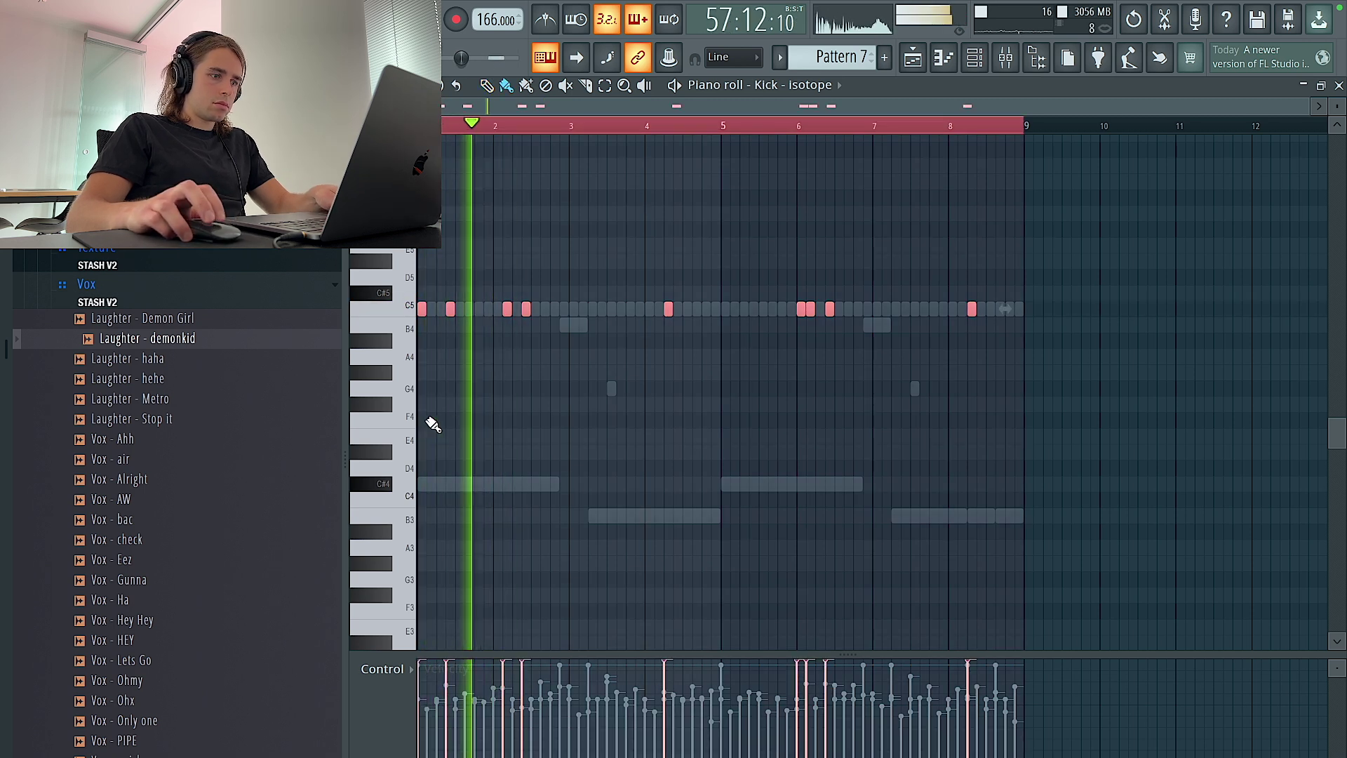
scroll(426, 420, "up", 2)
key("ctrl+d")
right_click(559, 308)
key("ctrl+a")
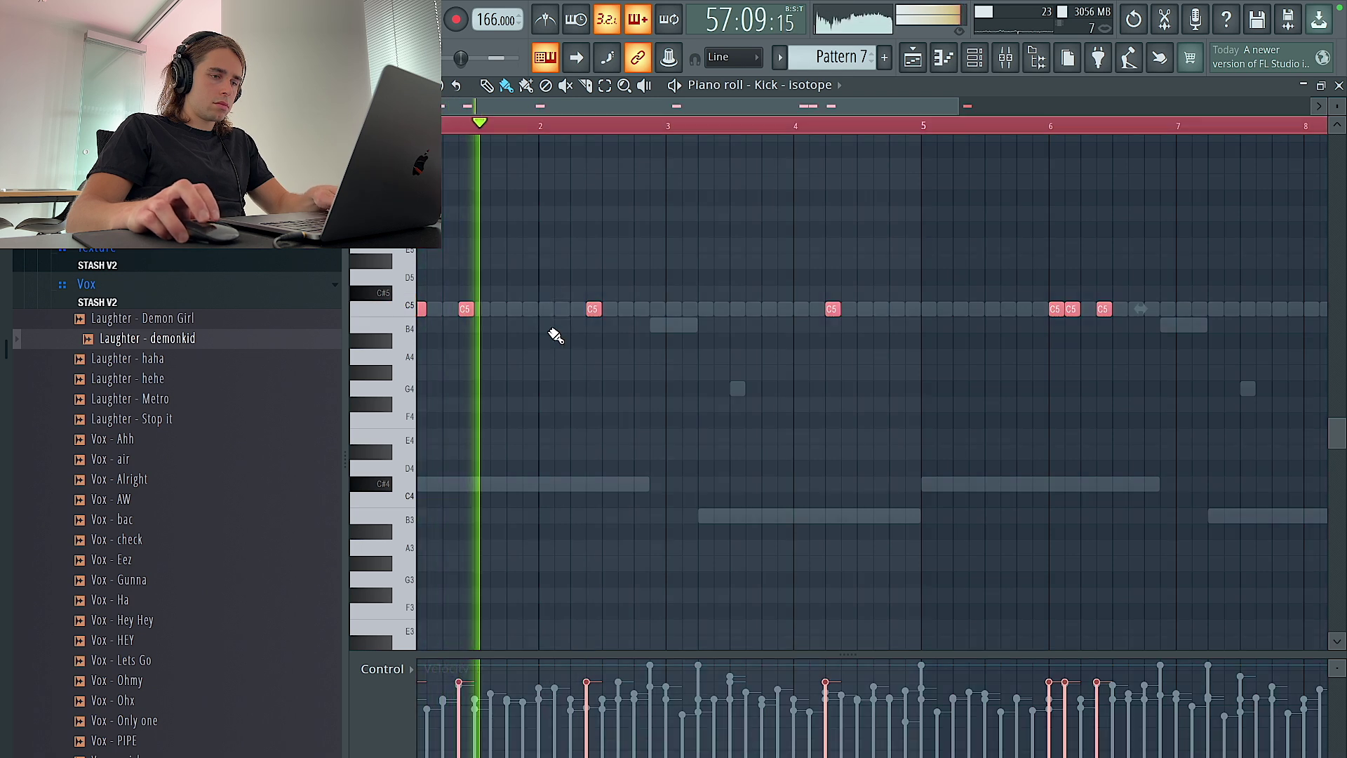
key("ctrl+d")
Add a short C5 kick note at the start of bar 3.
left_click(672, 309)
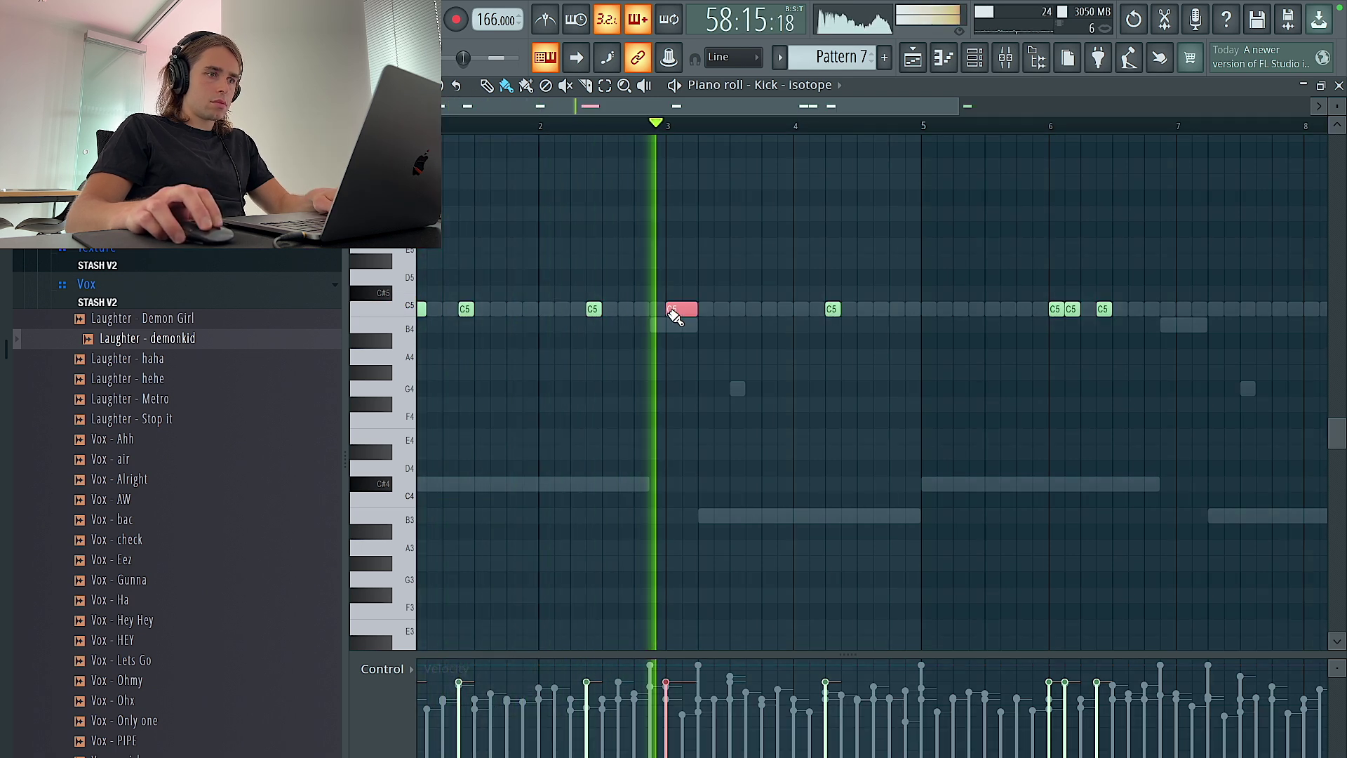
scroll(697, 340, "down", 2)
key("ctrl+d")
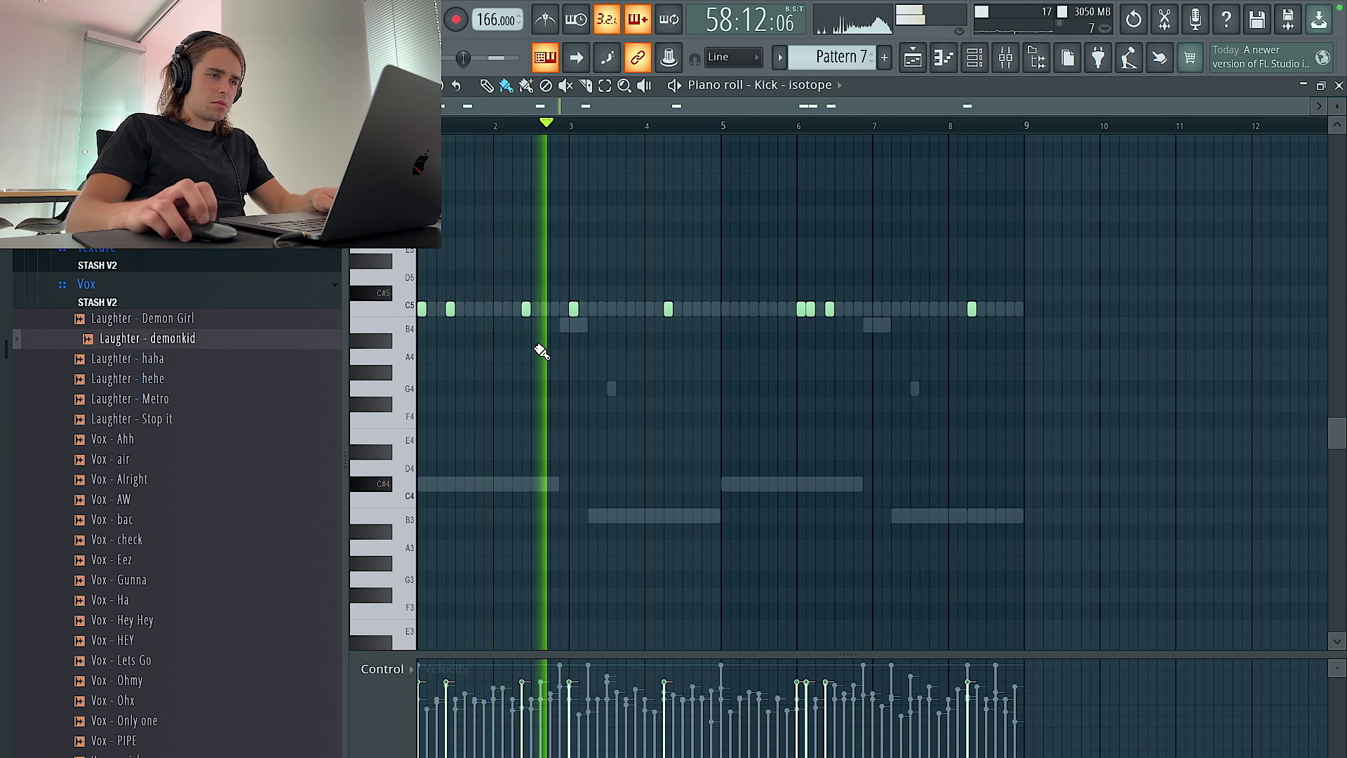
scroll(541, 351, "up", 2)
scroll(774, 373, "down", 2)
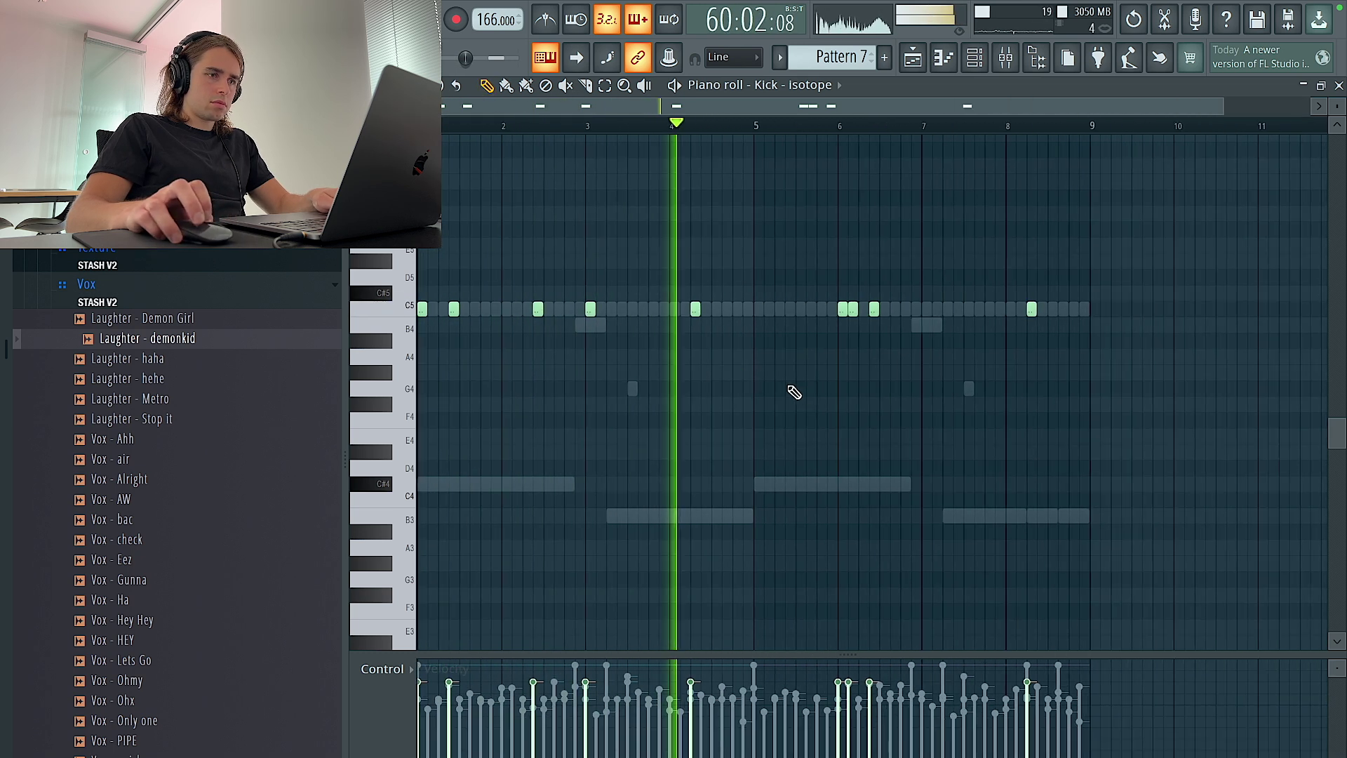
Replace the kicks in bars 5 to 8 with a copy of bars 1 to 4, plus an extra kick in bar 6.
left_click_drag(1241, 378, 778, 237)
key("Delete")
left_click_drag(751, 126, 422, 133)
key("ctrl+b")
key("ctrl+d")
left_click(885, 307)
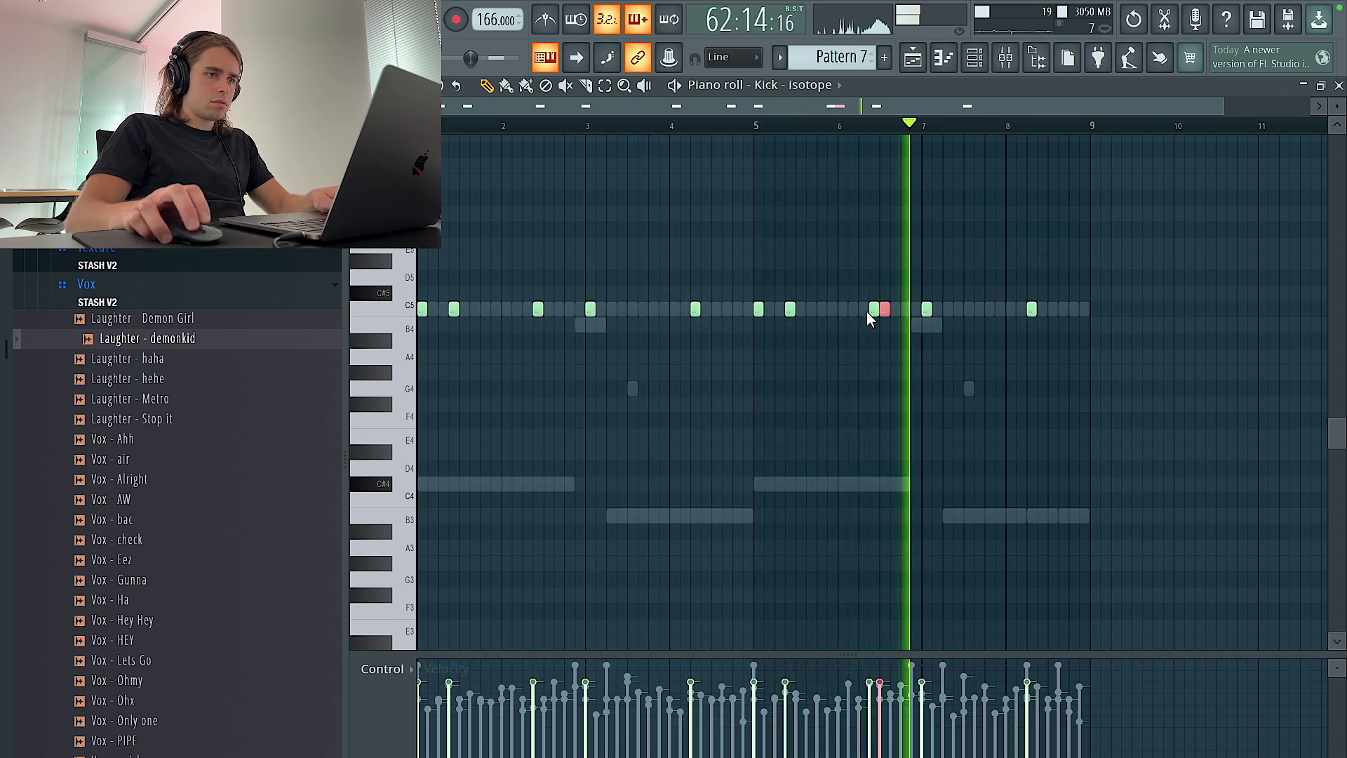
Return to the playlist and remove the Laughter - demonkid clip from Track 7.
key("F5")
scroll(881, 330, "down", 3)
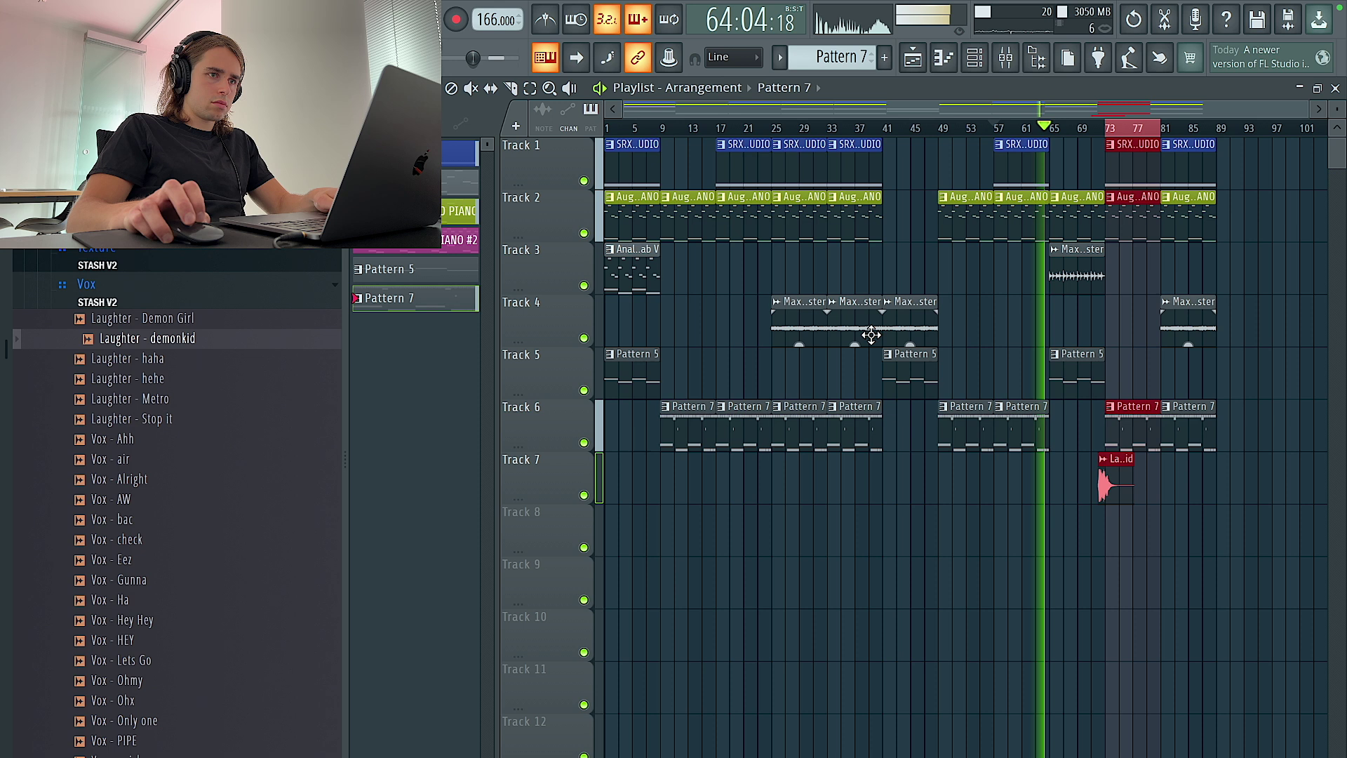
key("ctrl+d")
scroll(1123, 349, "right", 3)
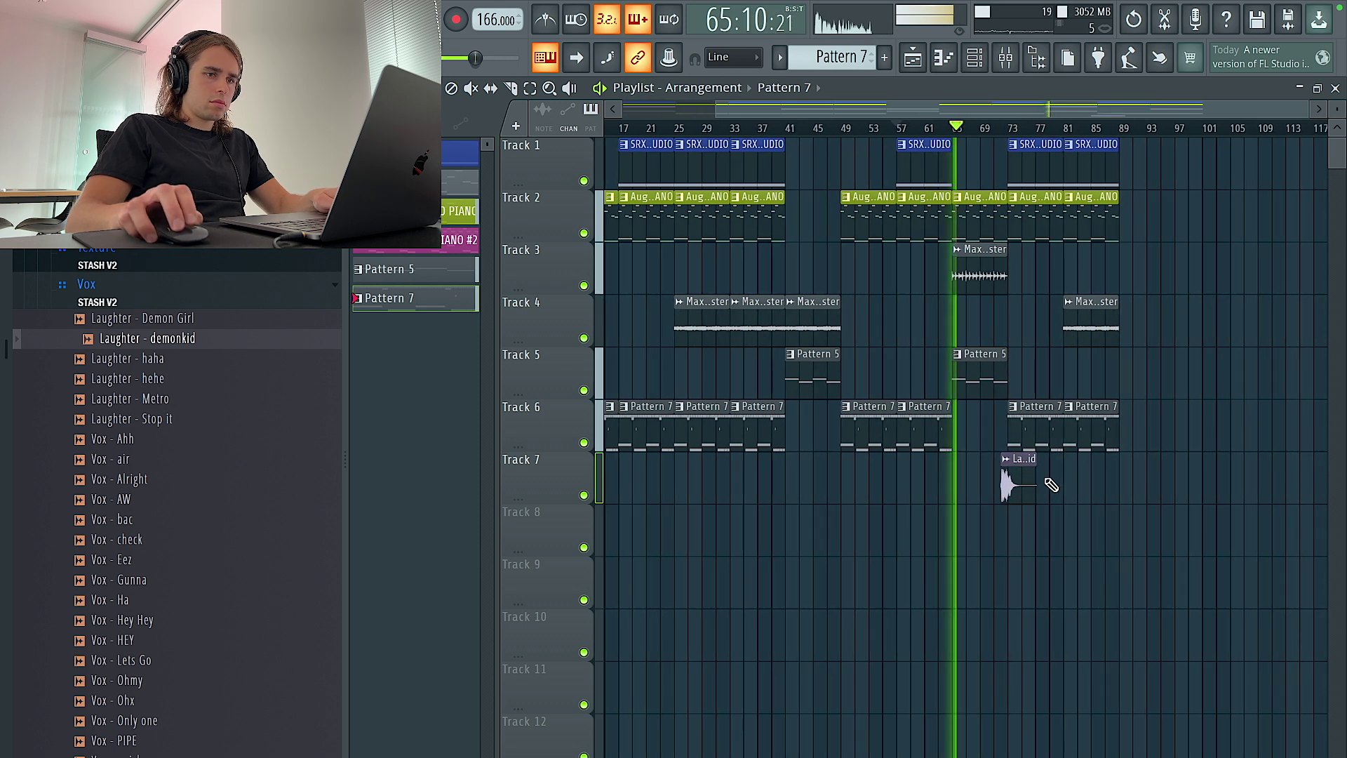
key("ctrl+z")
Raise the velocity of all Bass - slick notes in Pattern 5 and return to the playlist.
double_click(991, 366)
key("ctrl+a")
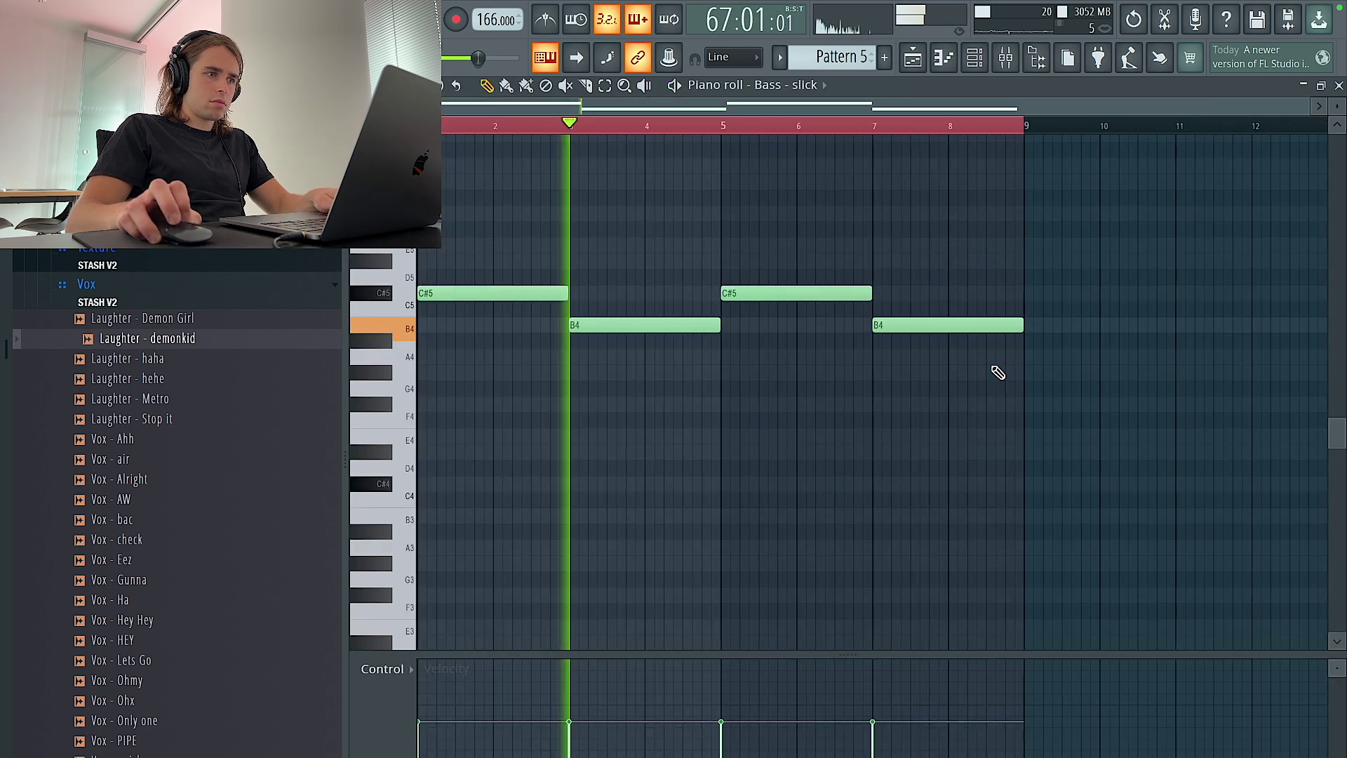
key("ctrl+d")
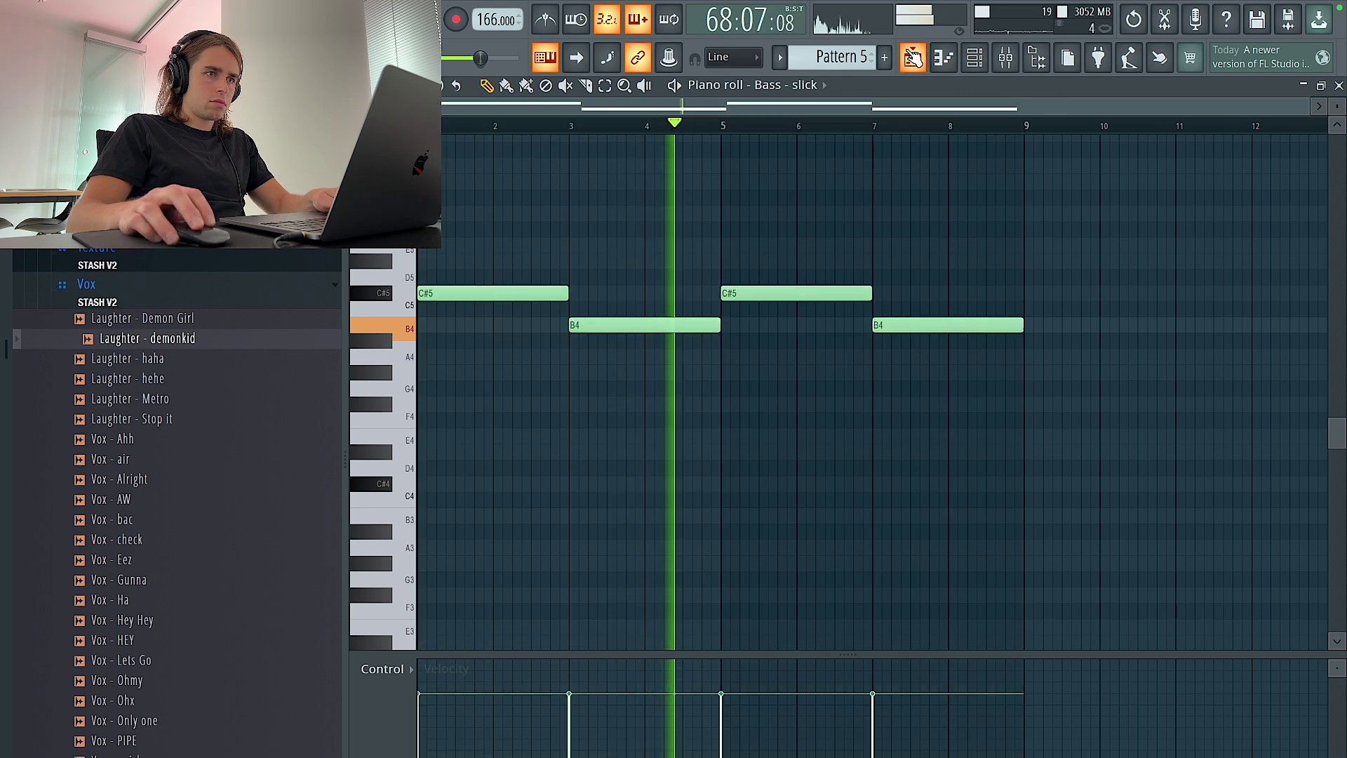
key("F5")
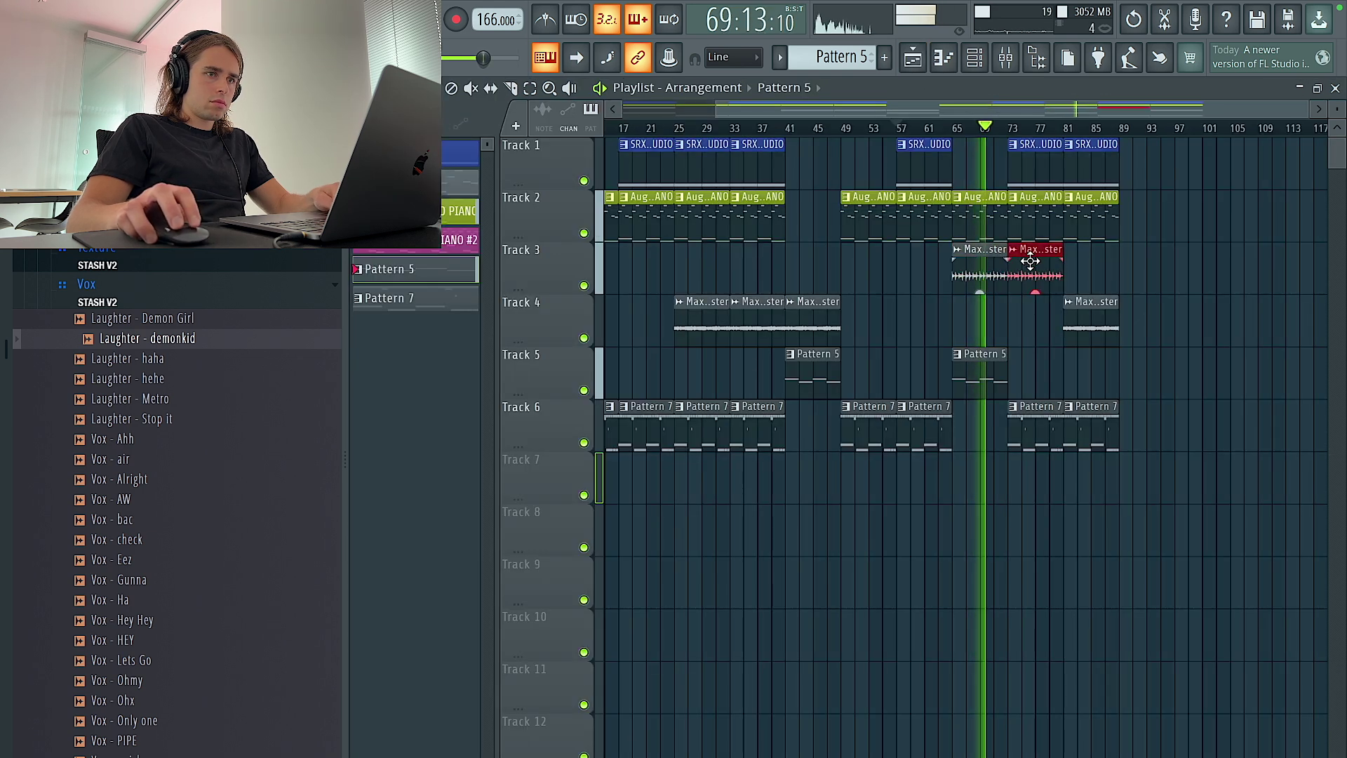
Duplicate the Track 3 audio clip to bars 73 to 80 and give both clips a random brown-orange color.
right_click(1019, 261)
left_click(1049, 349)
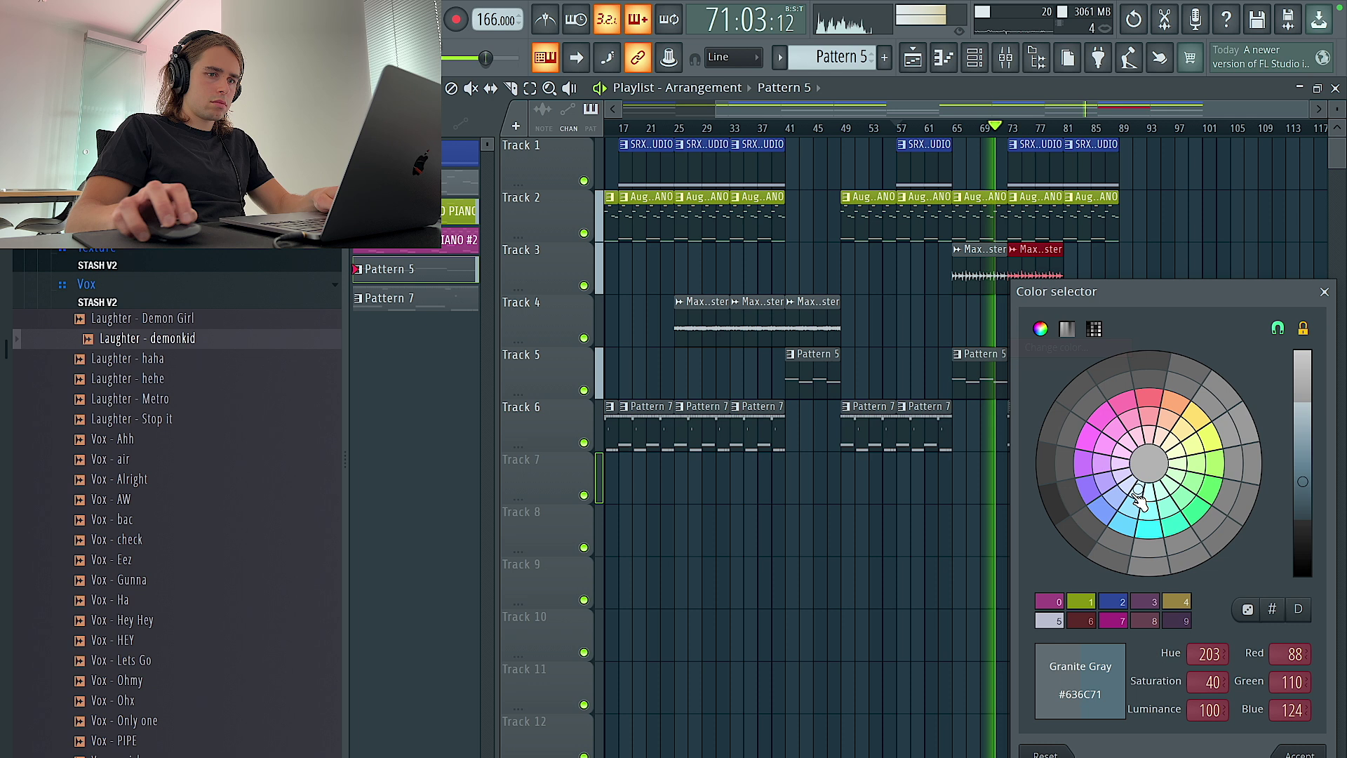
left_click(1257, 614)
left_click(1294, 749)
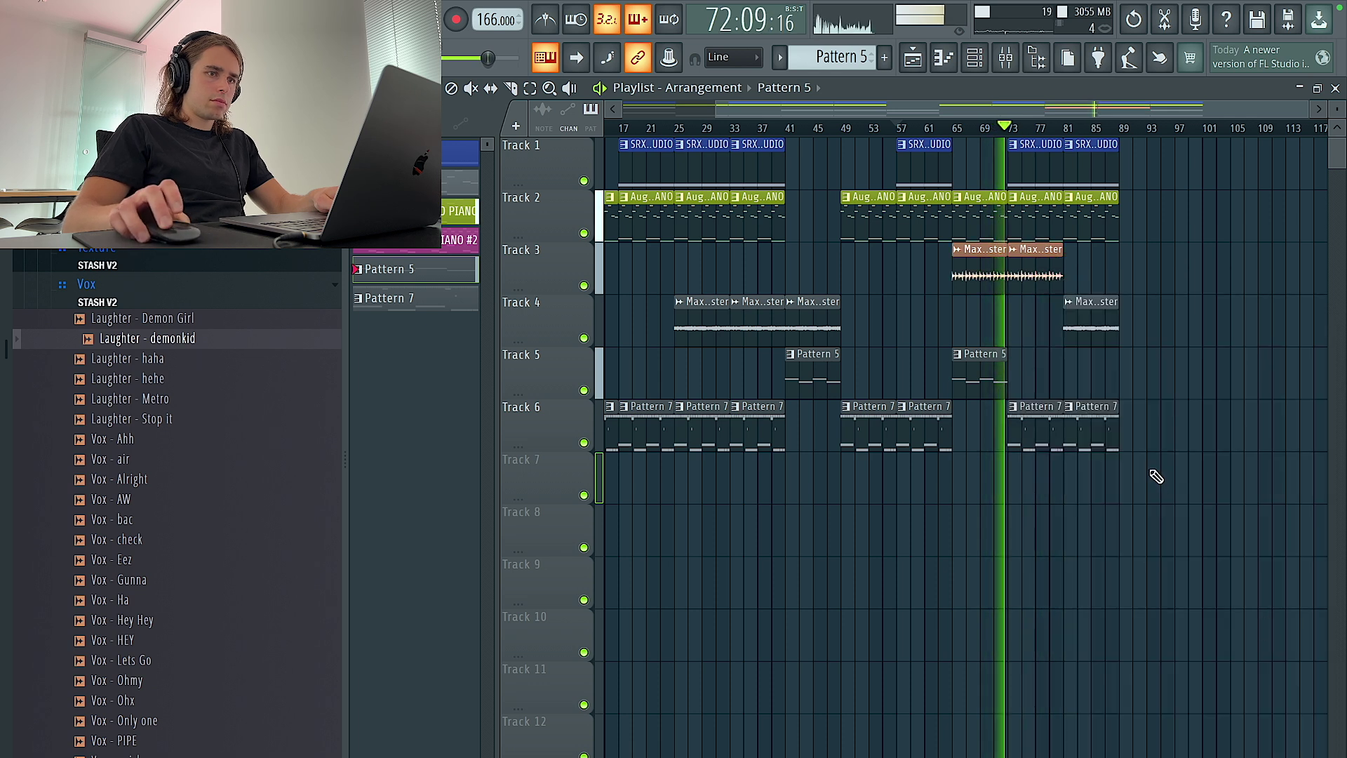
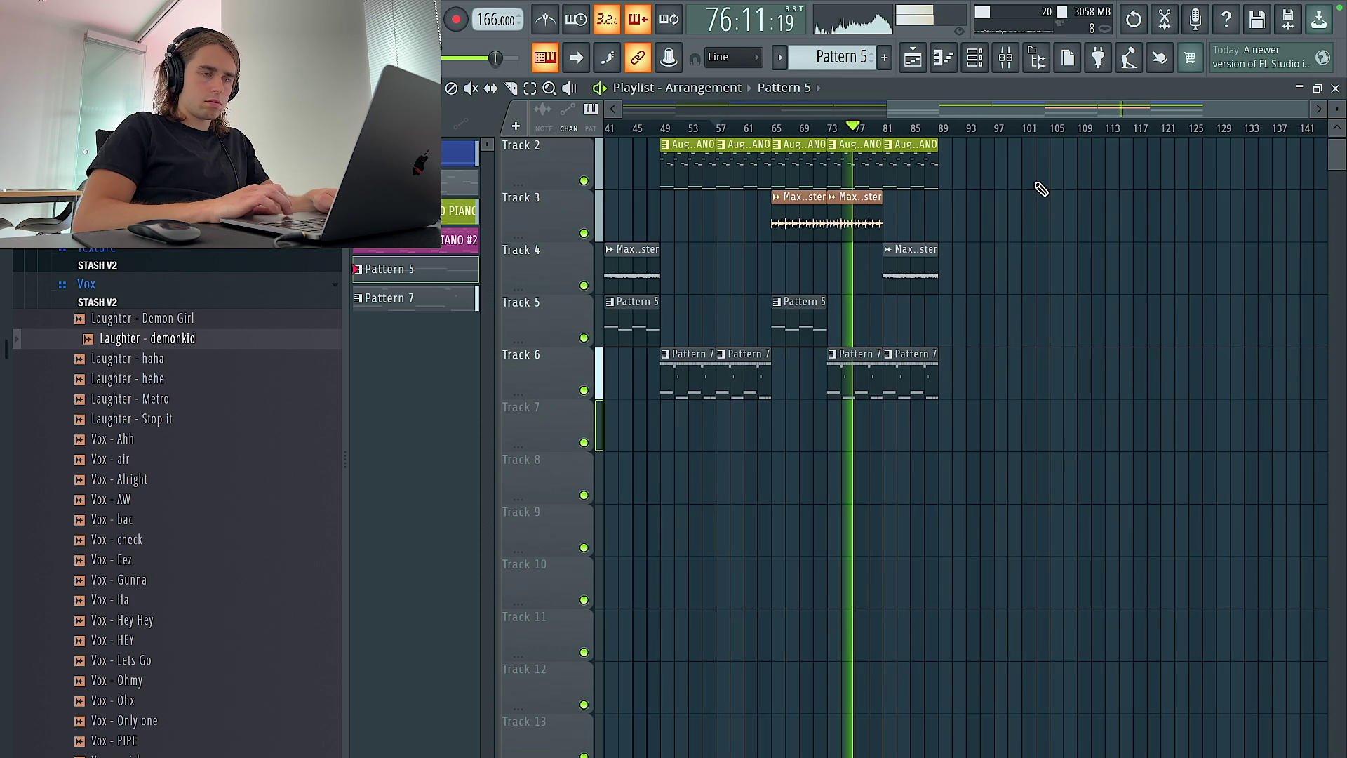
Delete all clips in bars 1 to 48 and move the remaining arrangement to start at bar 1.
scroll(1014, 176, "left", 5)
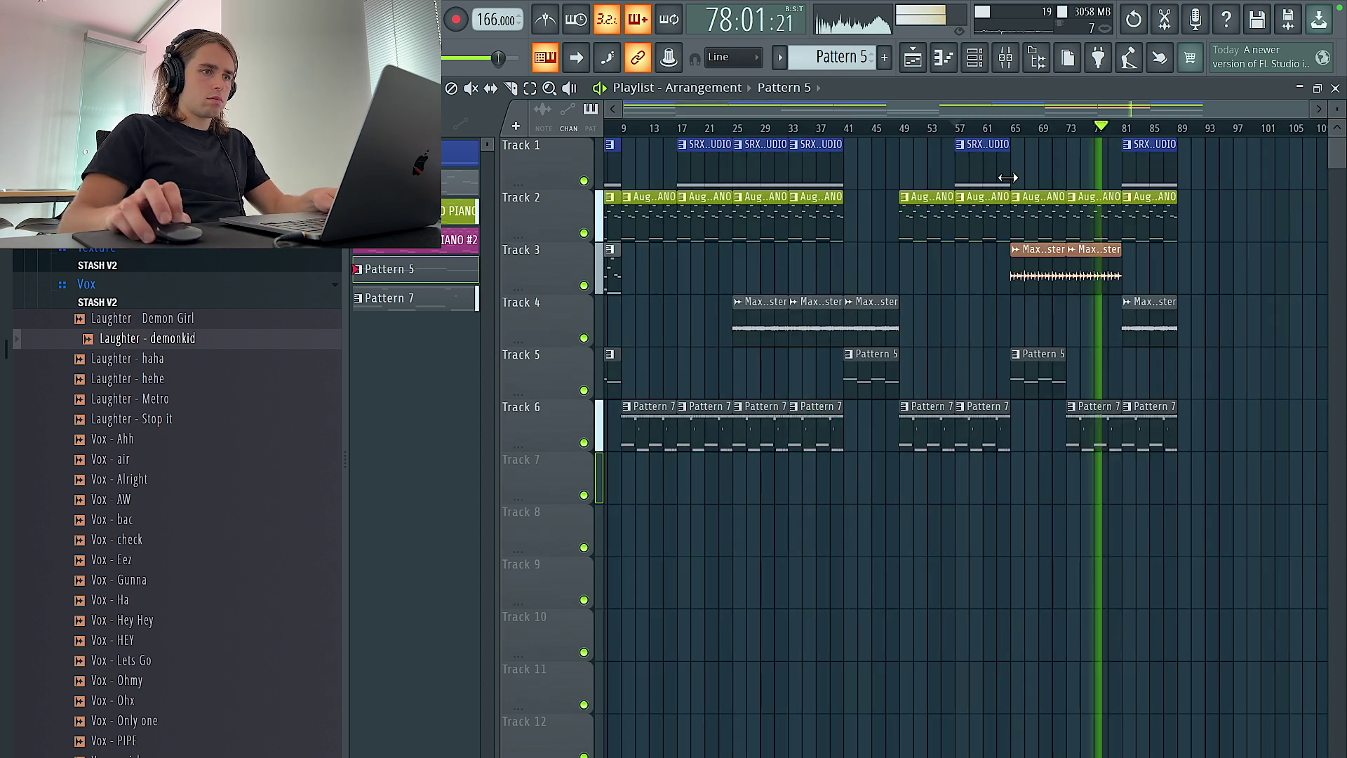
scroll(1137, 212, "down", 2)
scroll(1080, 196, "right", 4)
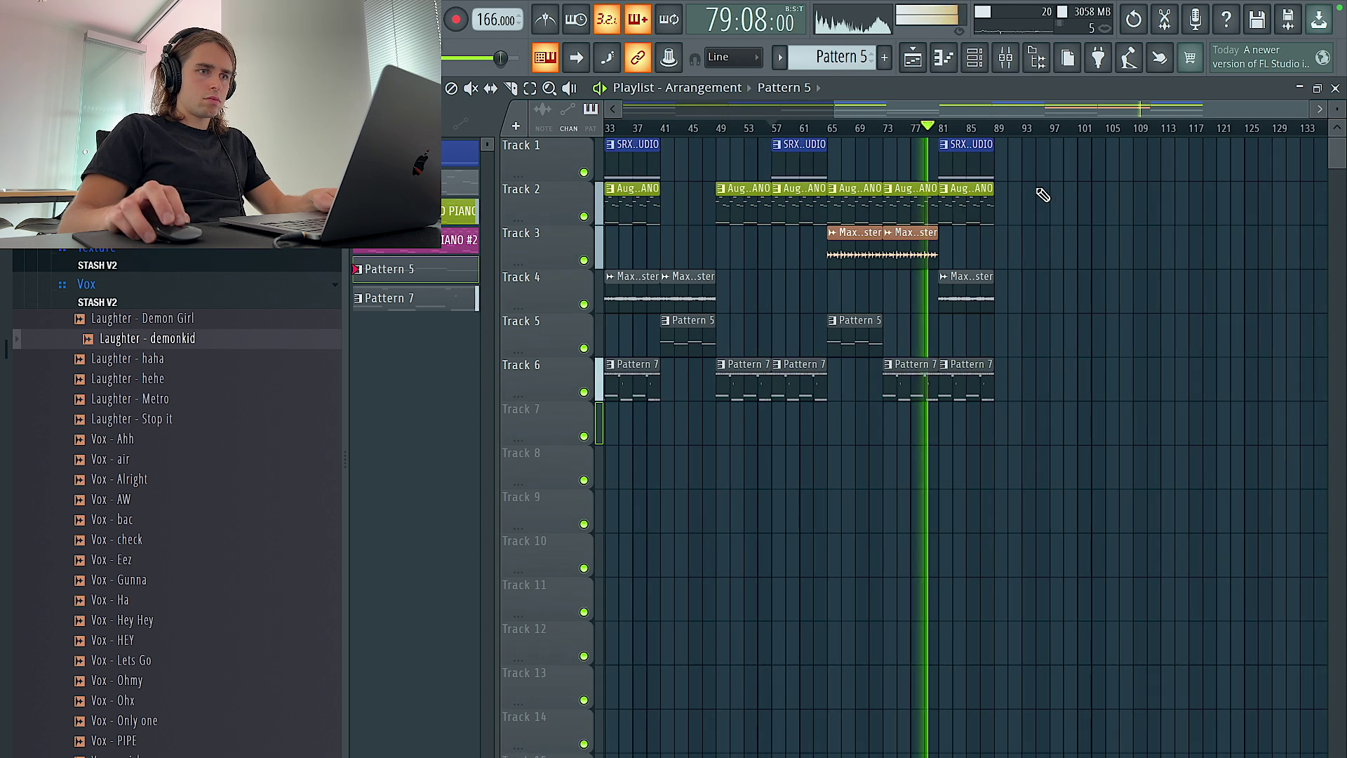
scroll(1040, 196, "up", 4)
scroll(975, 277, "down", 4)
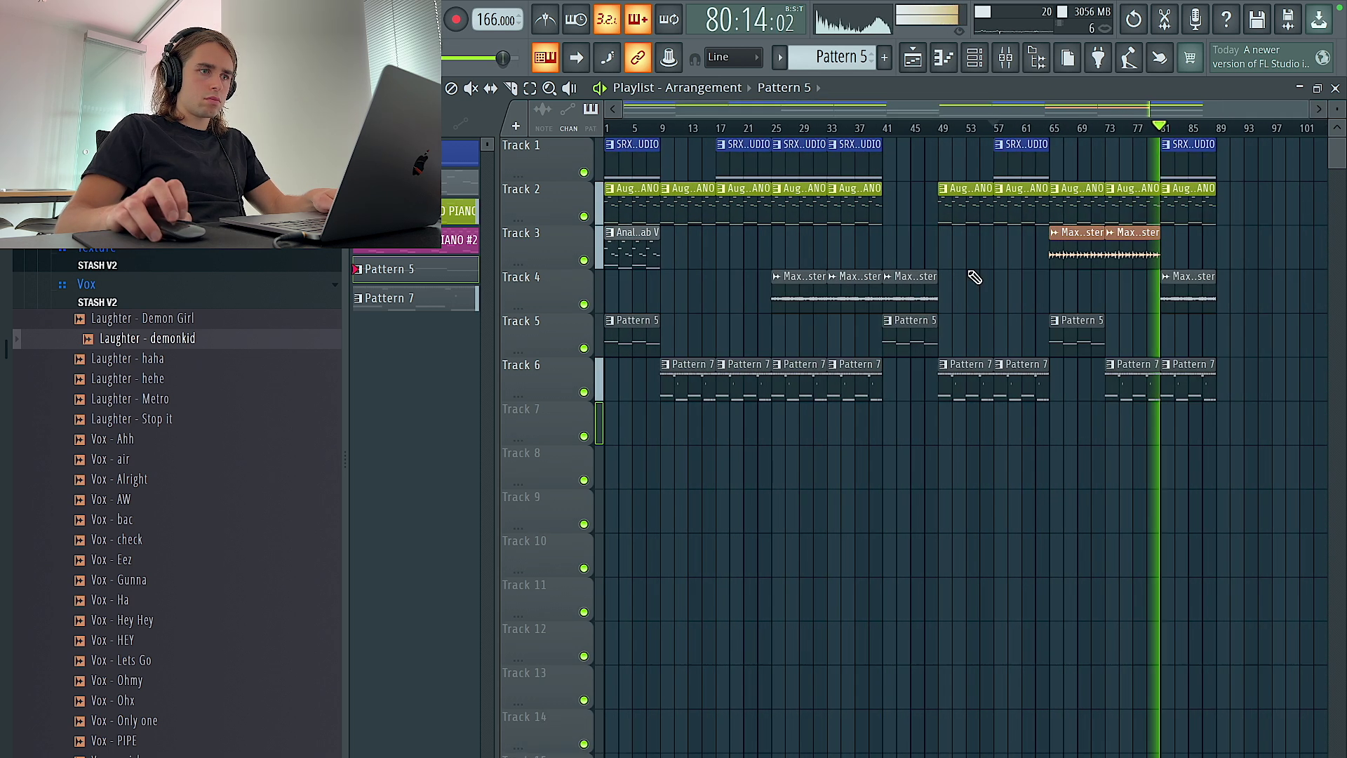
left_click_drag(913, 490, 607, 143)
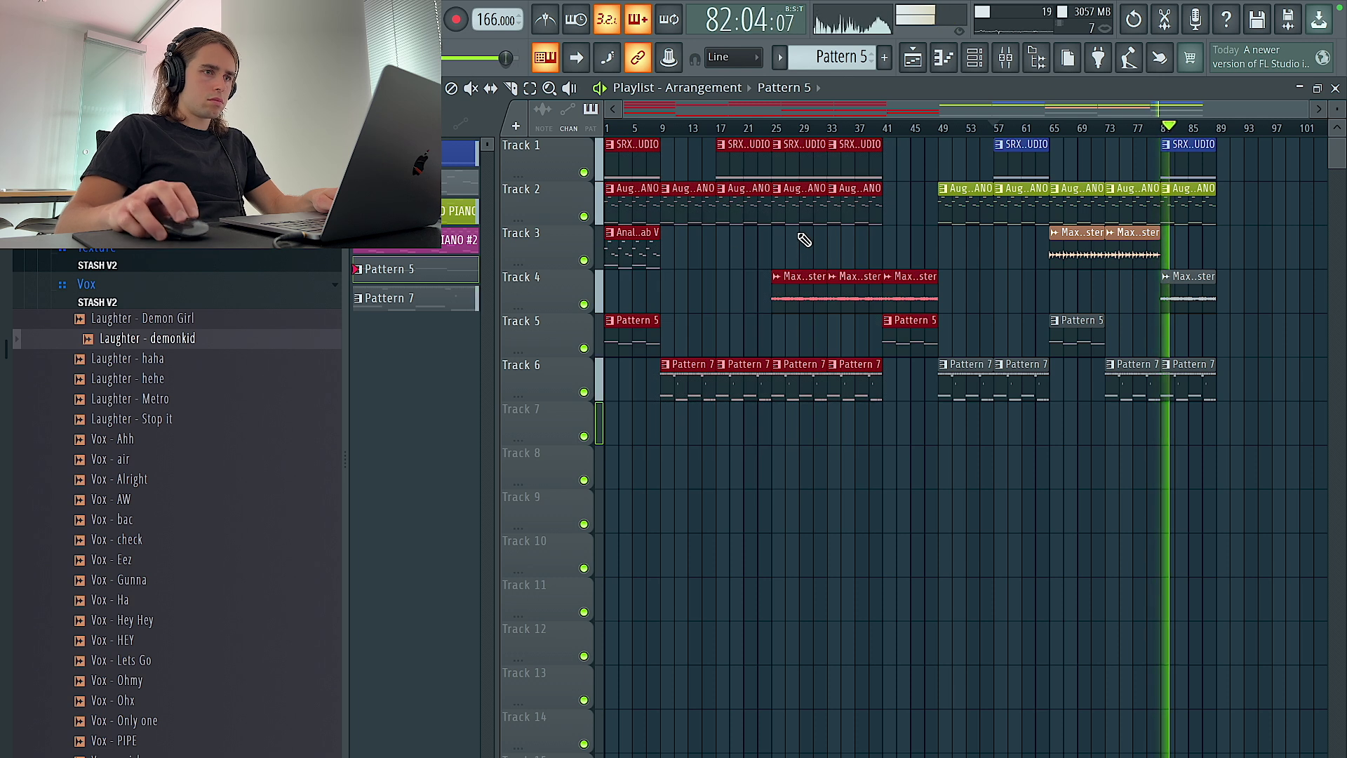
key("Delete")
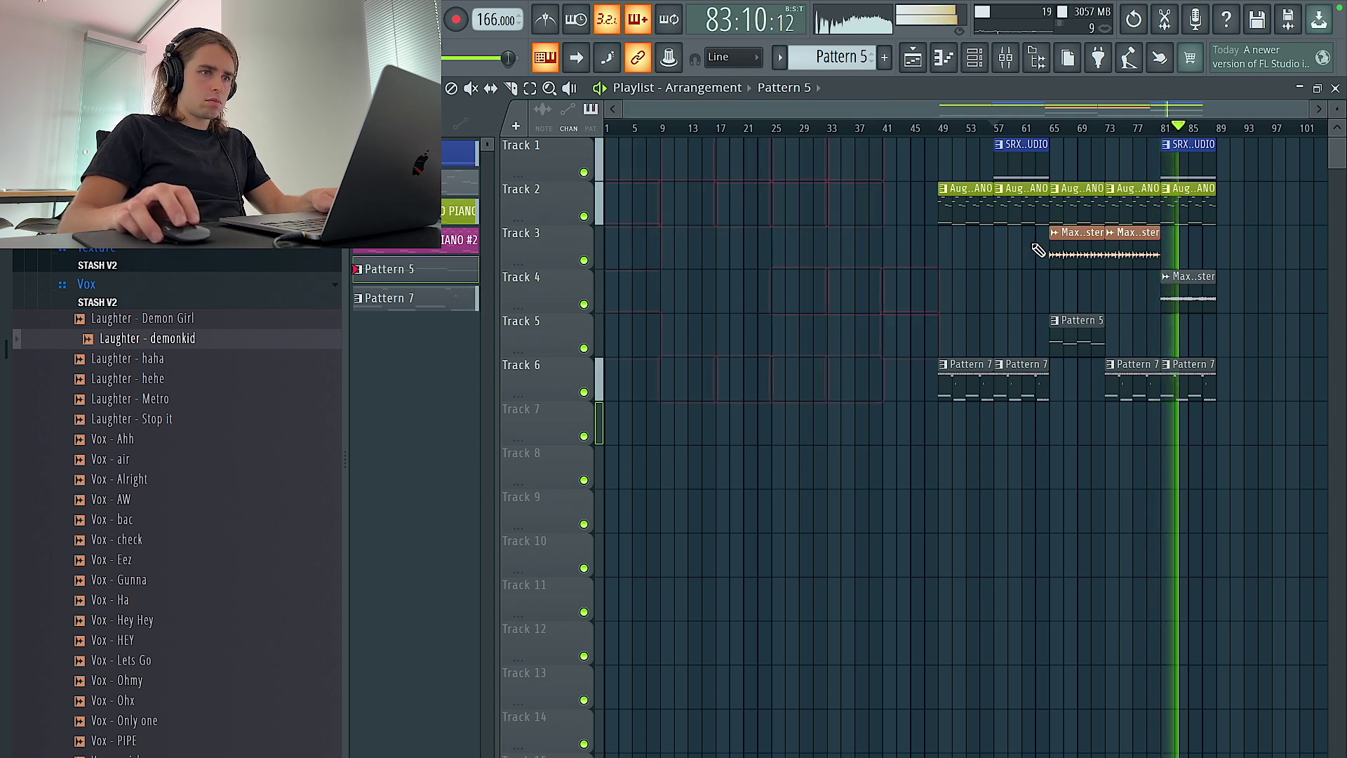
key("ctrl+a")
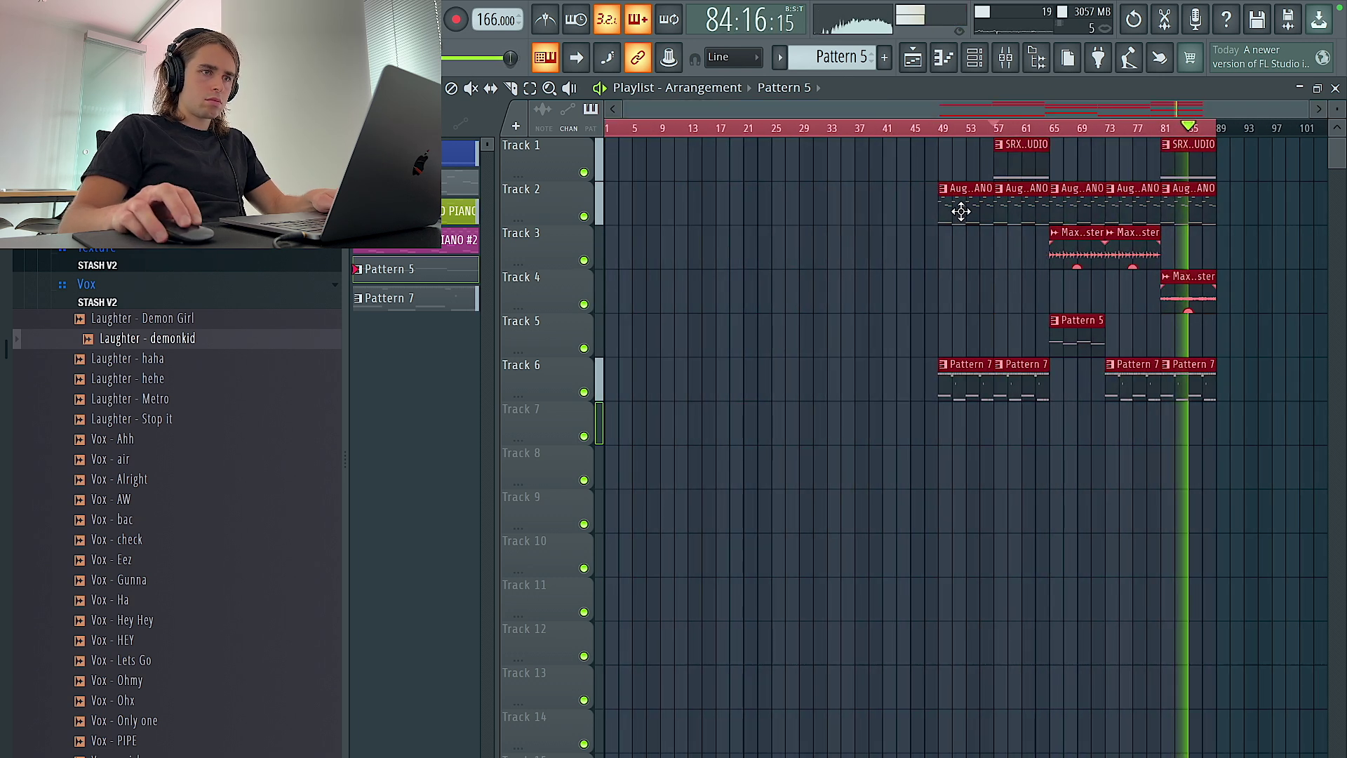
left_click_drag(961, 212, 626, 211)
Move the Track 4 audio clip from bar 33 to bar 1 and adjust its volume in the clip settings.
left_click(706, 277)
left_click(834, 292)
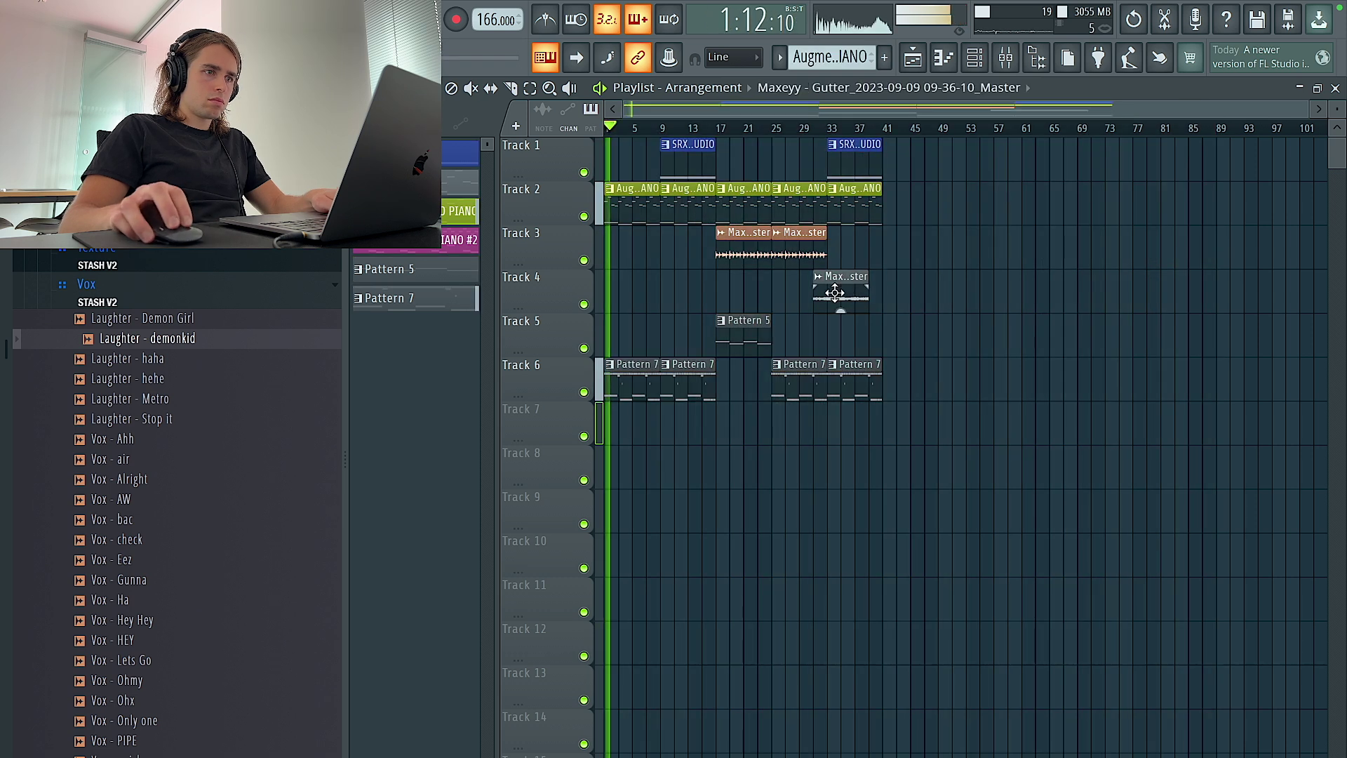
scroll(662, 292, "up", 3)
double_click(687, 299)
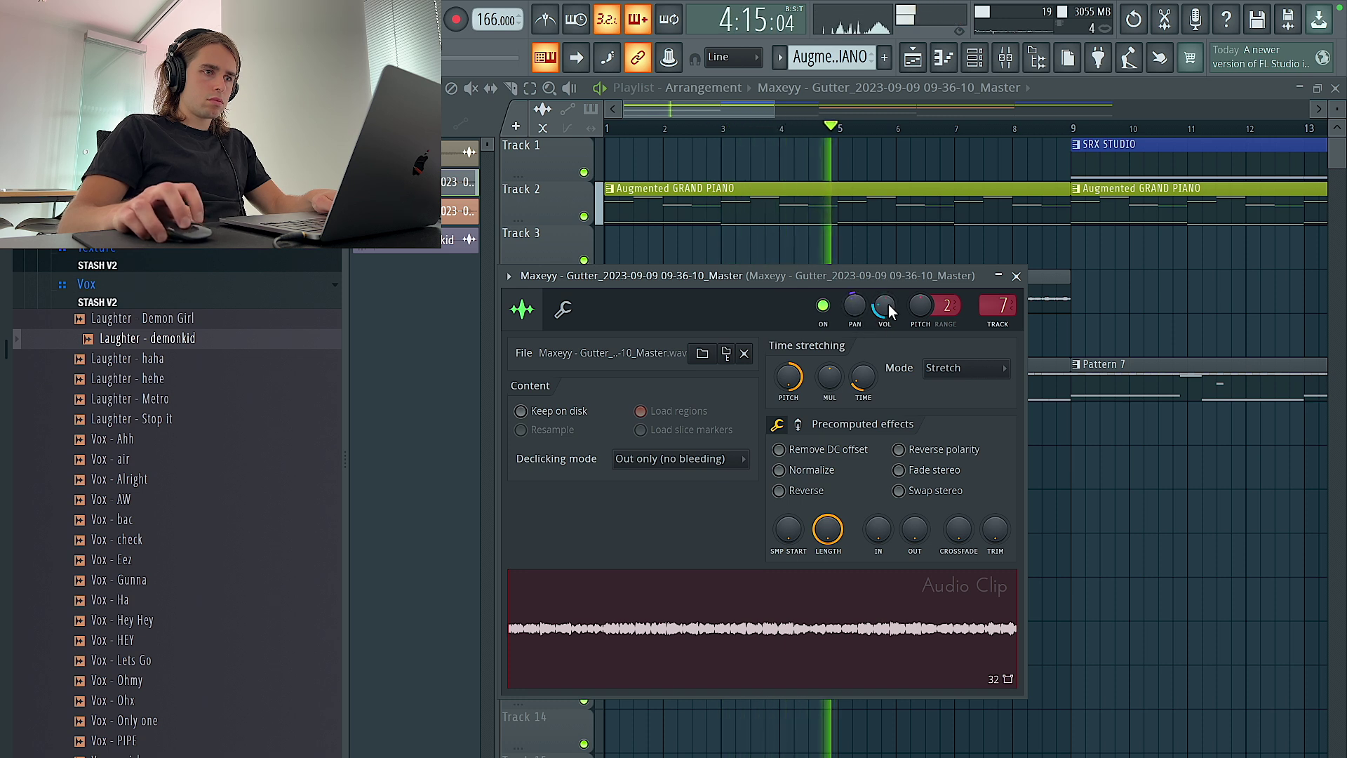
key("Escape")
scroll(869, 254, "down", 3)
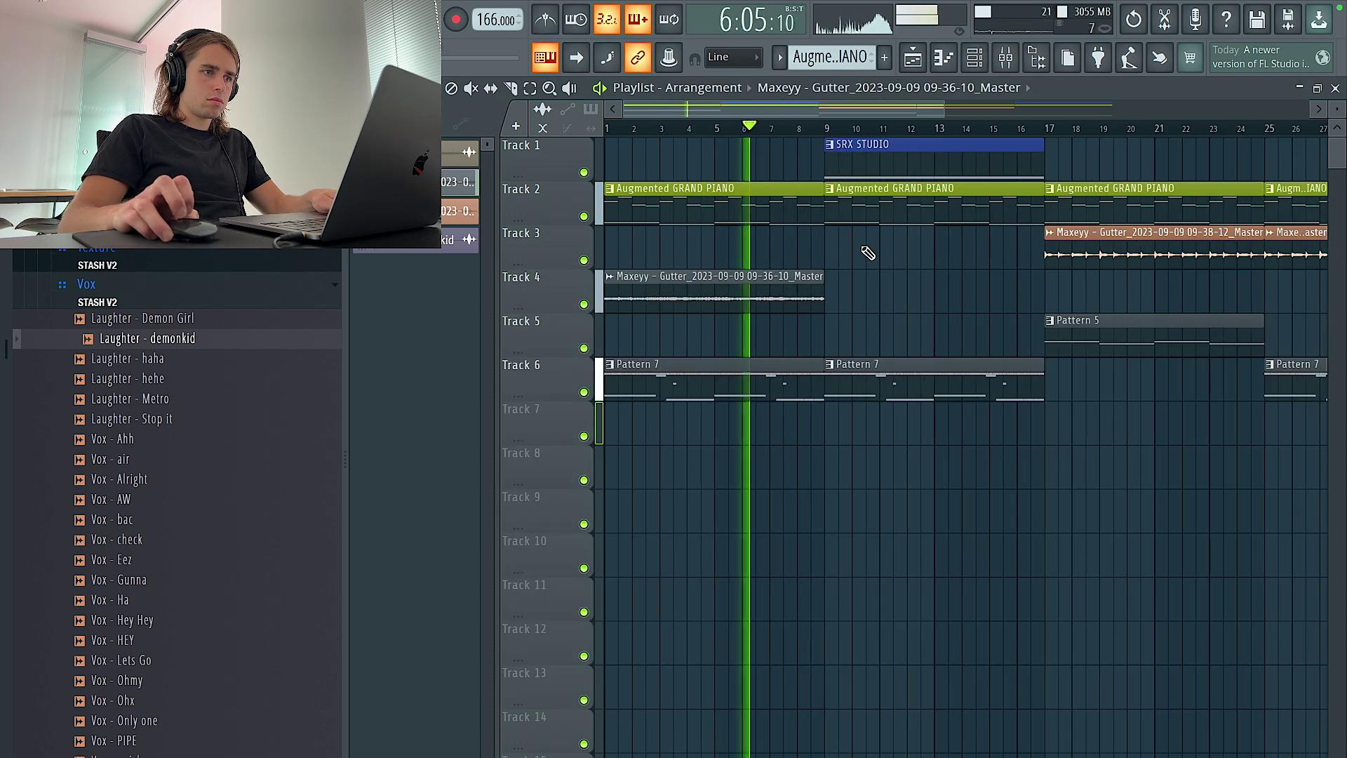
double_click(784, 298)
key("Escape")
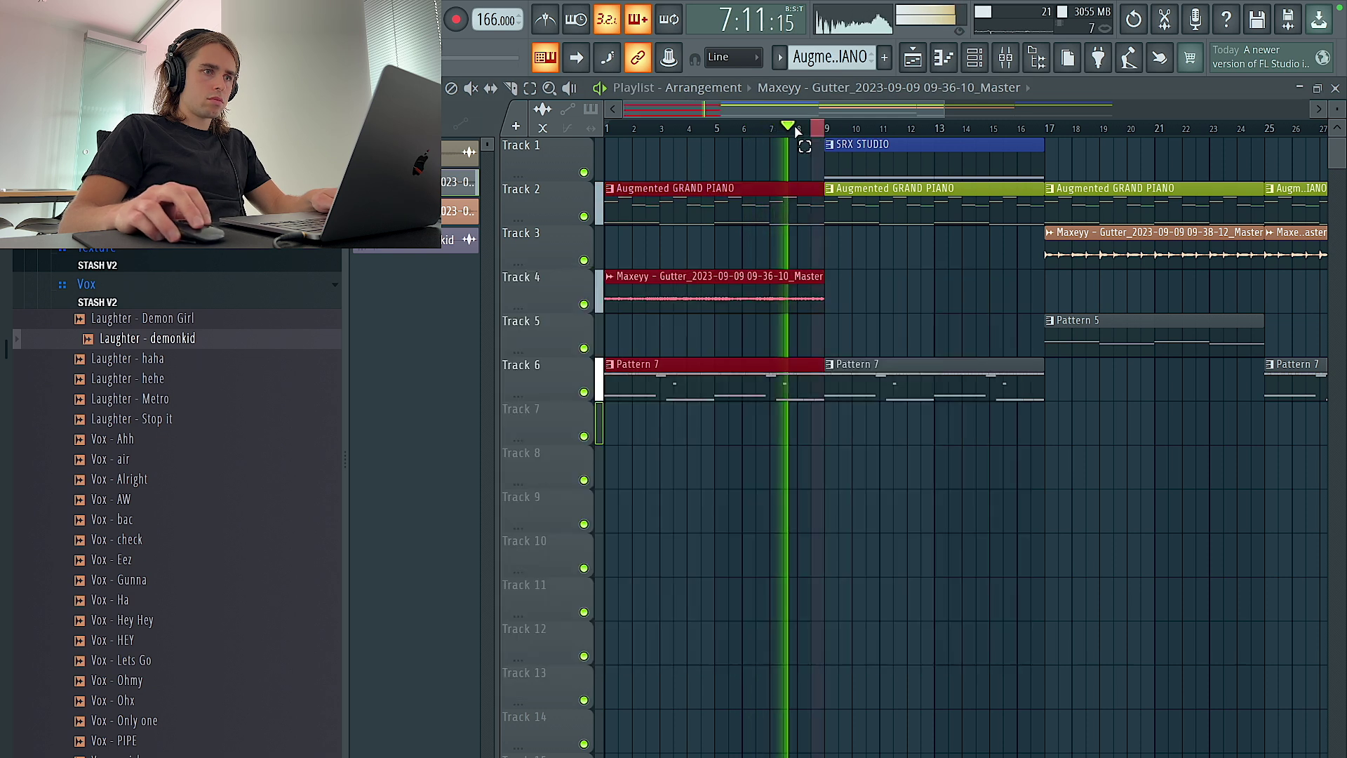
Add Fruity Reeverb 2 in slot 2 and soothe2 in slot 3 of the Track 4 audio clip's mixer insert 7.
left_click(1005, 57)
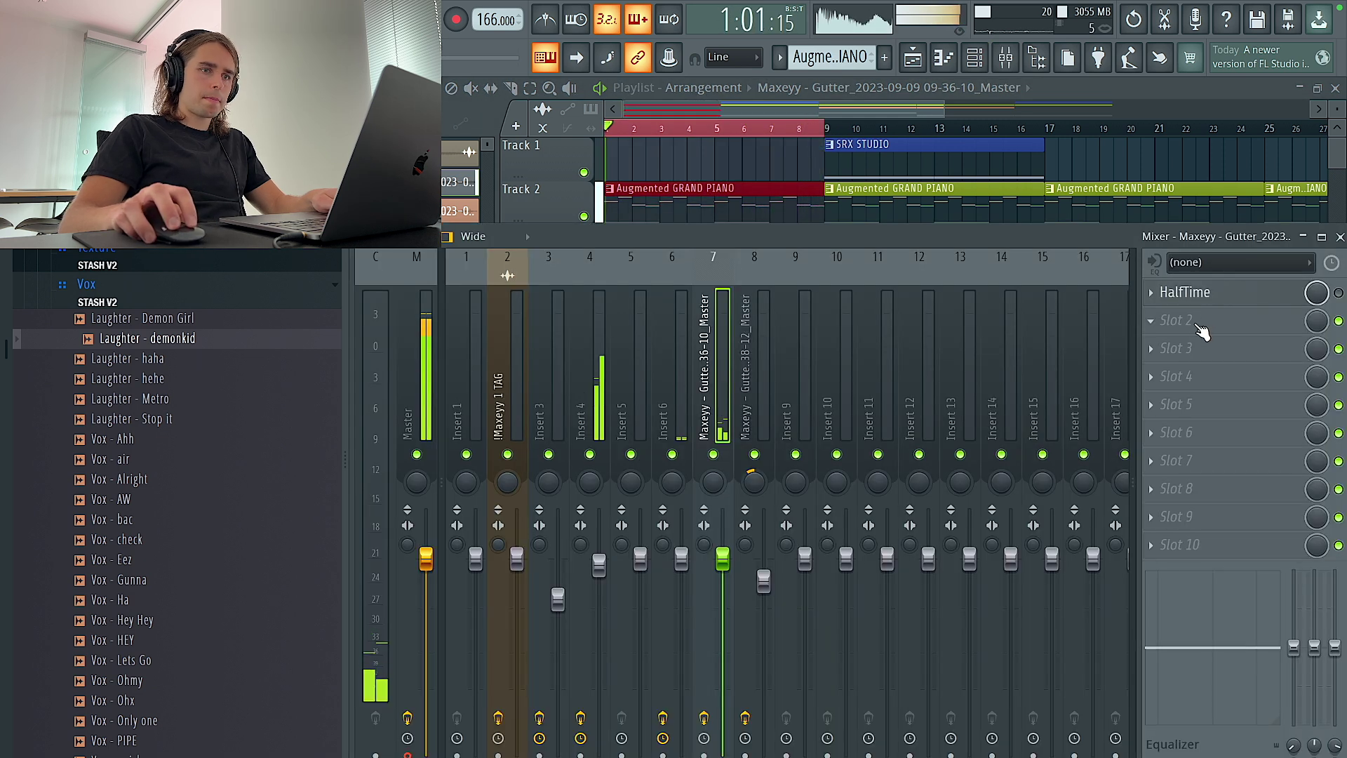
left_click(1204, 324)
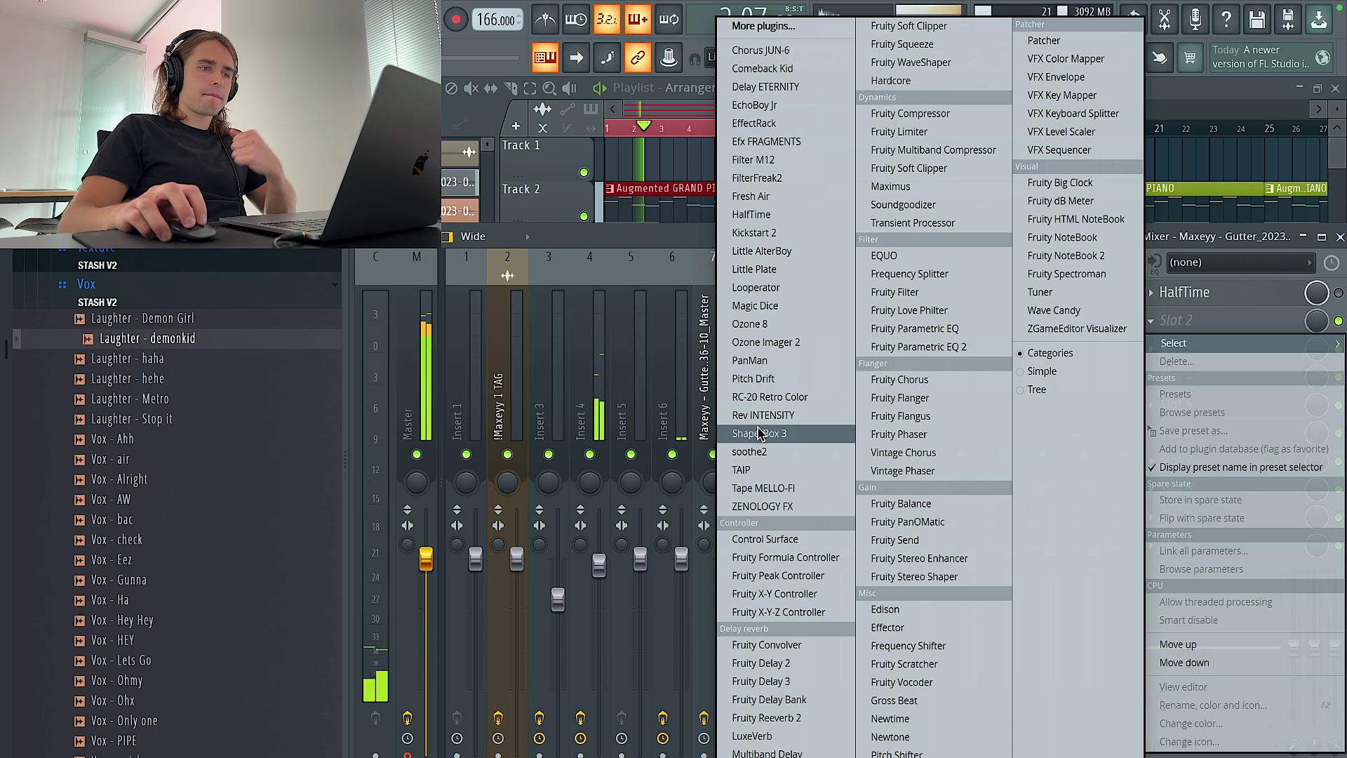
left_click(775, 717)
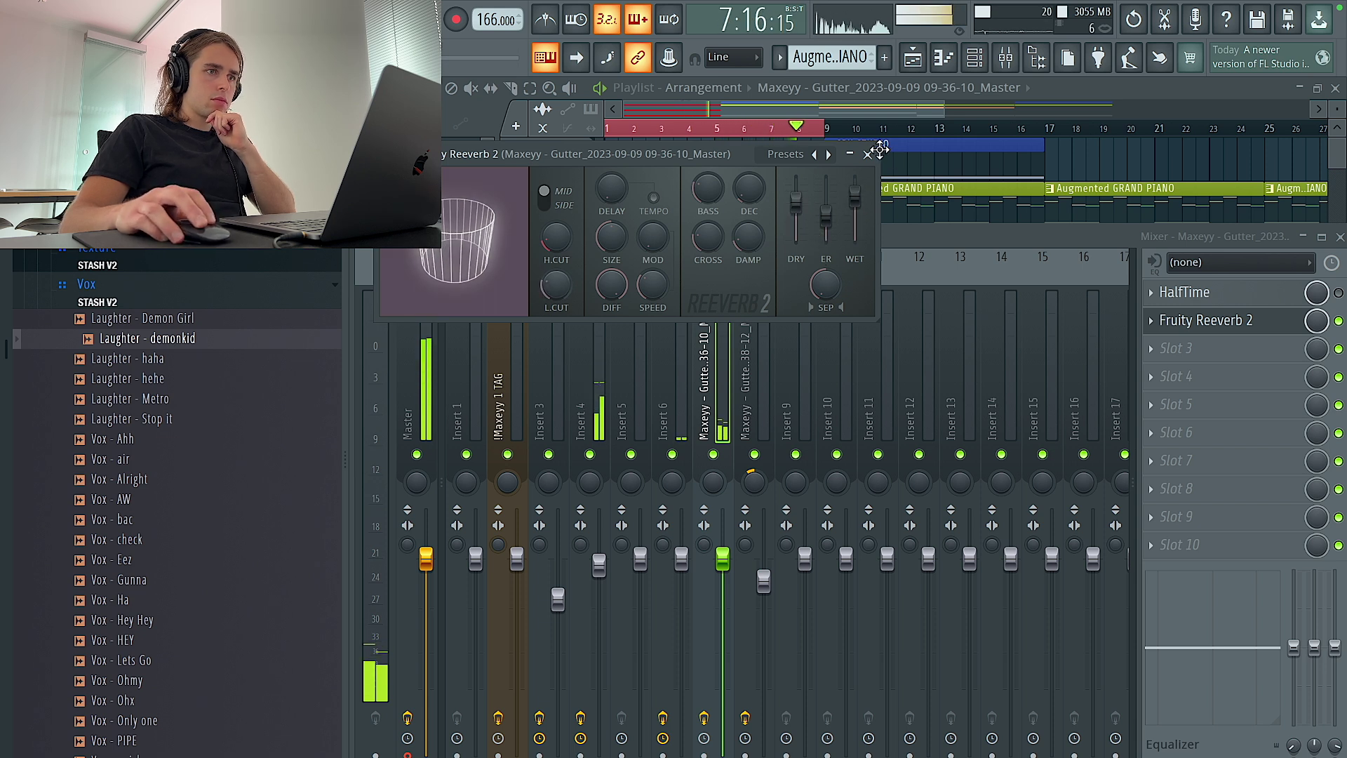
left_click(868, 154)
left_click(1175, 348)
left_click(762, 451)
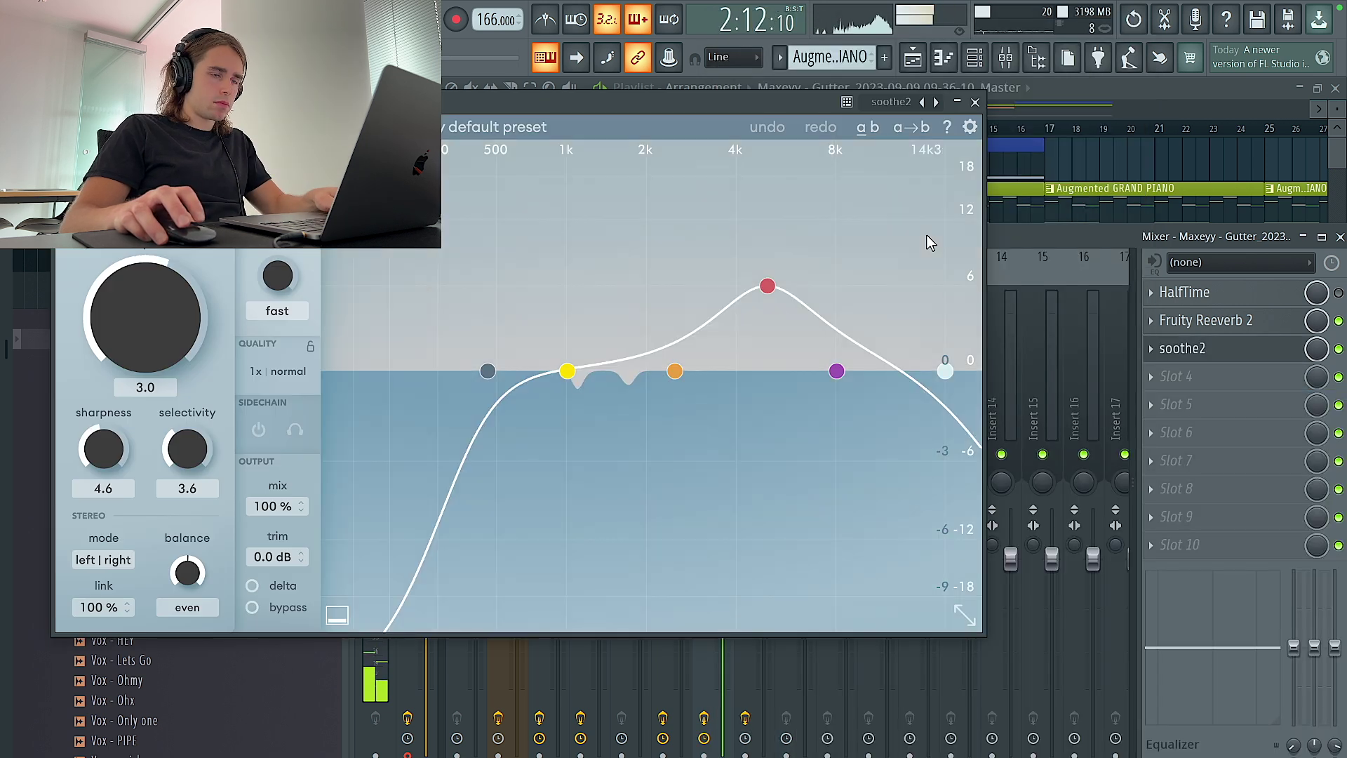
Save the project despite the trial plugin, and close the soothe2 and mixer windows.
key("ctrl+s")
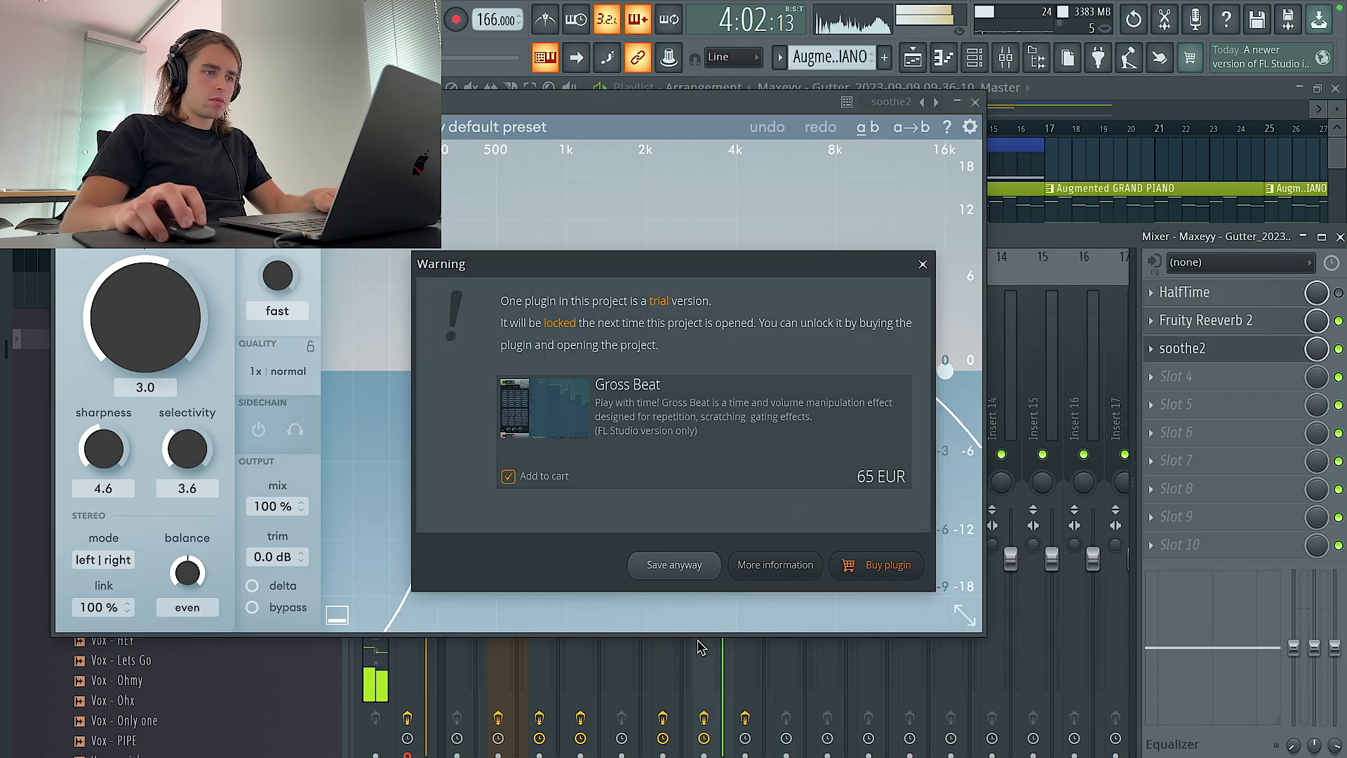
left_click(702, 564)
left_click(975, 103)
key("F9")
Create a new pattern, Pattern 9, and place it on Track 7 over bars 9 to 16.
scroll(998, 201, "down", 3)
key("F4")
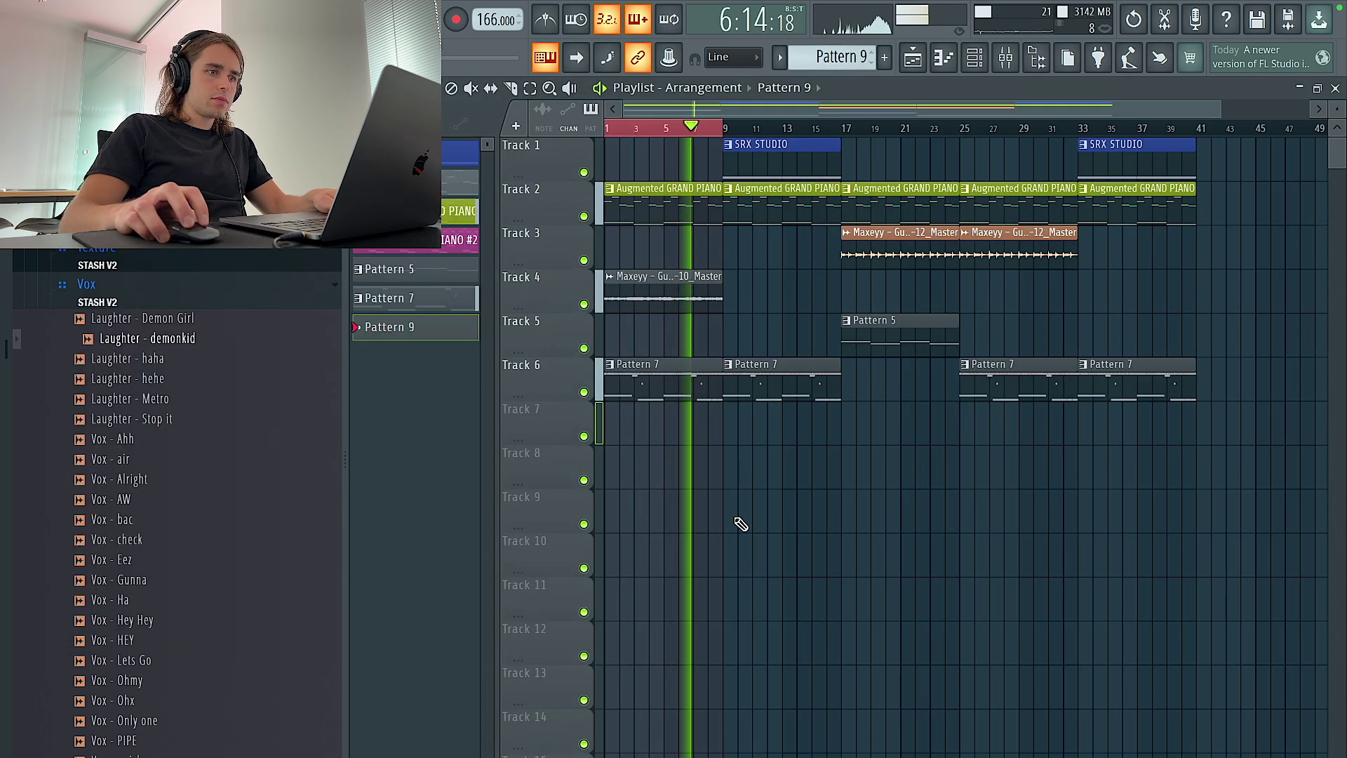
left_click_drag(735, 429, 836, 430)
key("ctrl+d")
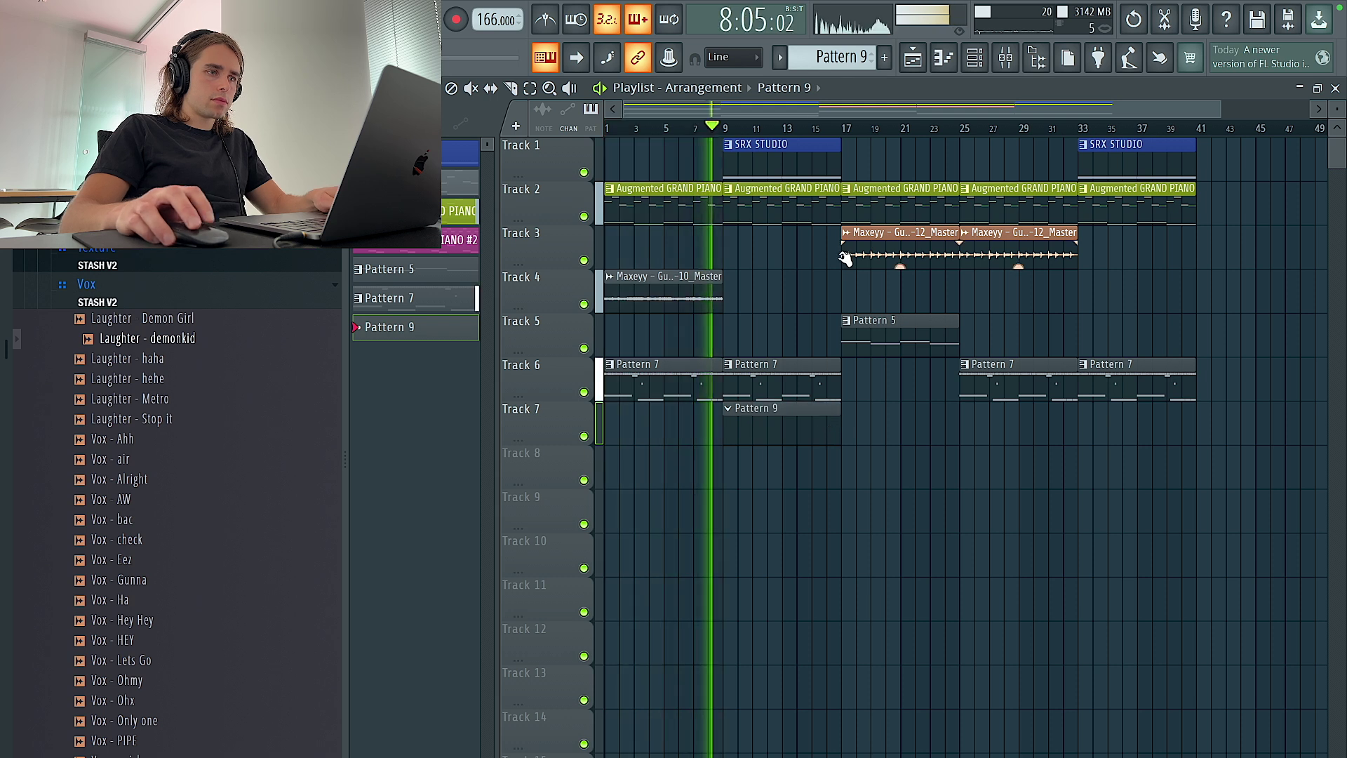
Move the SRX STUDIO clip on Track 1 from bar 9 to bar 17.
left_click(781, 157, "ctrl")
key("ctrl+b")
right_click(782, 157)
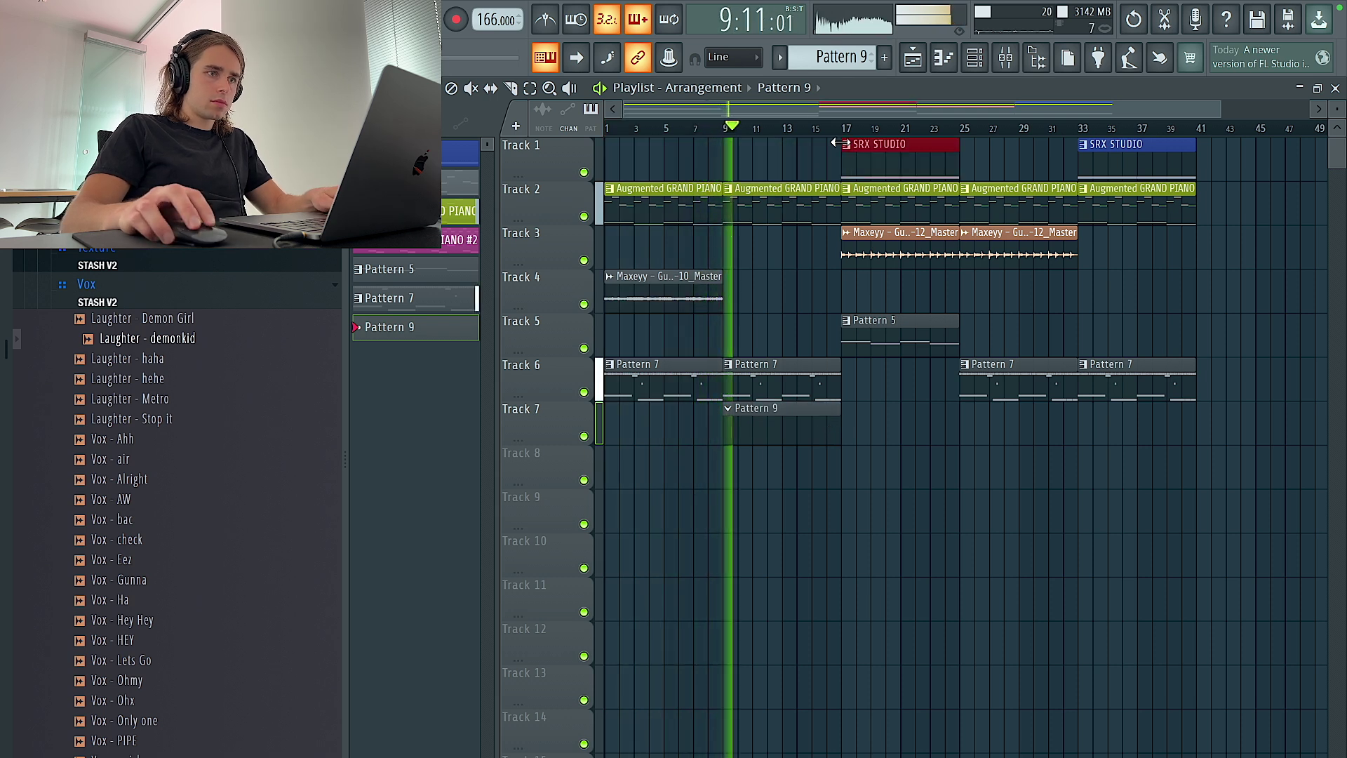
Select bars 9 to 16 of the playlist as the loop range and save the project despite the trial plugin.
left_click_drag(841, 131, 726, 132)
key("F6")
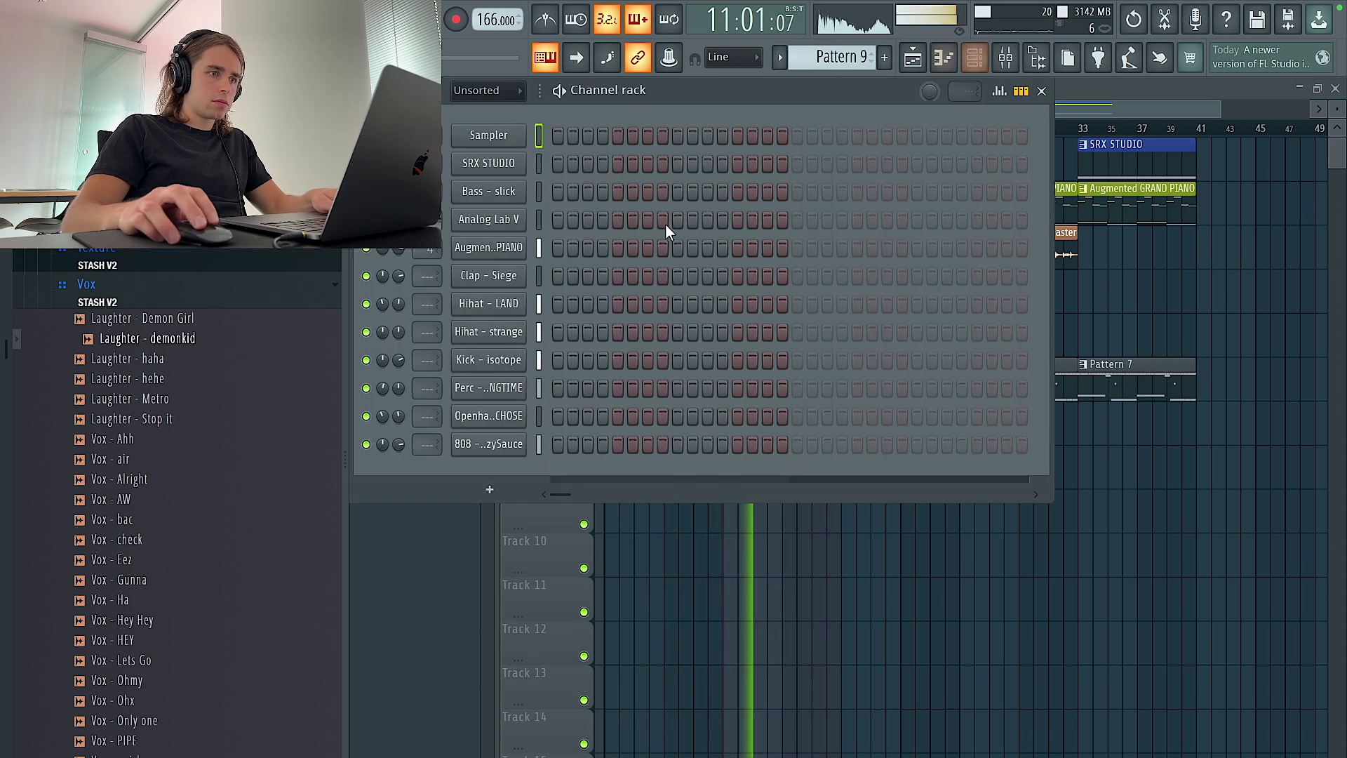
left_click(493, 489)
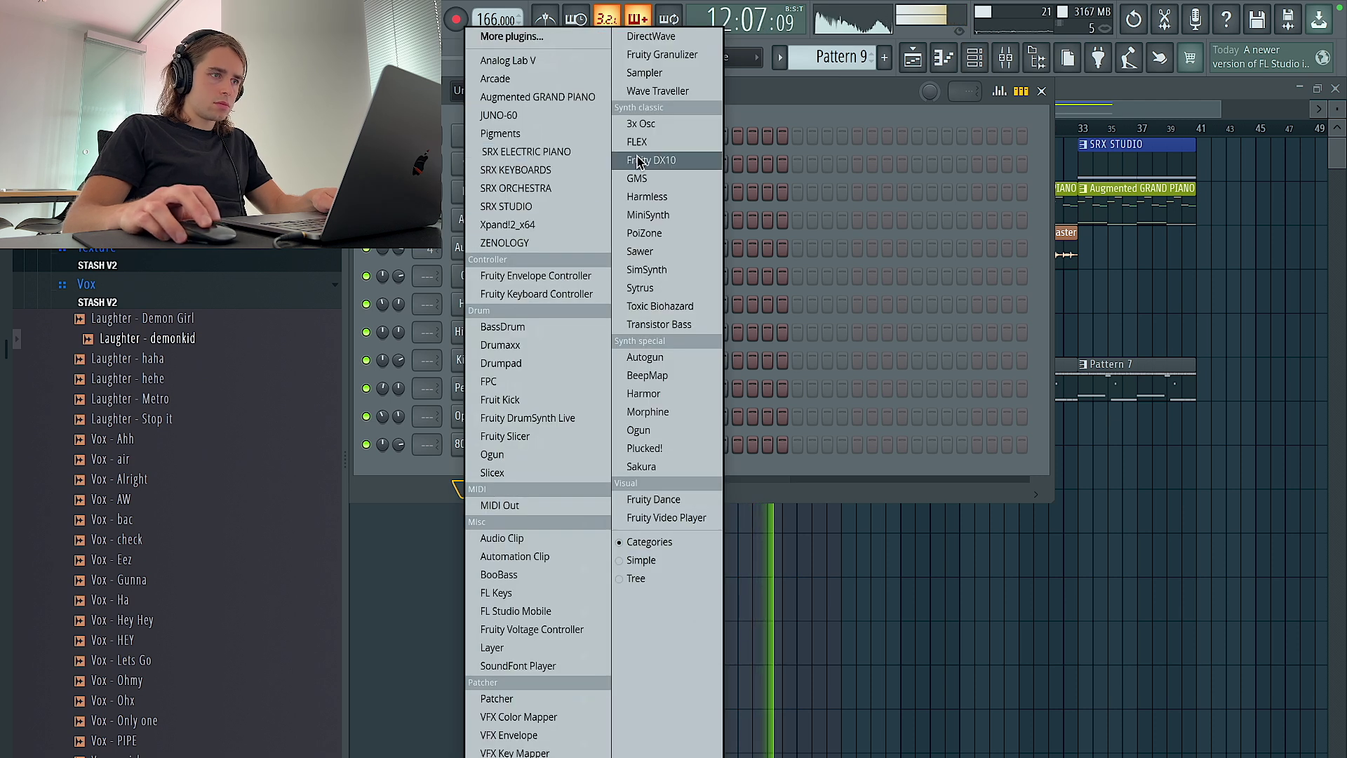
left_click(852, 102)
key("ctrl+s")
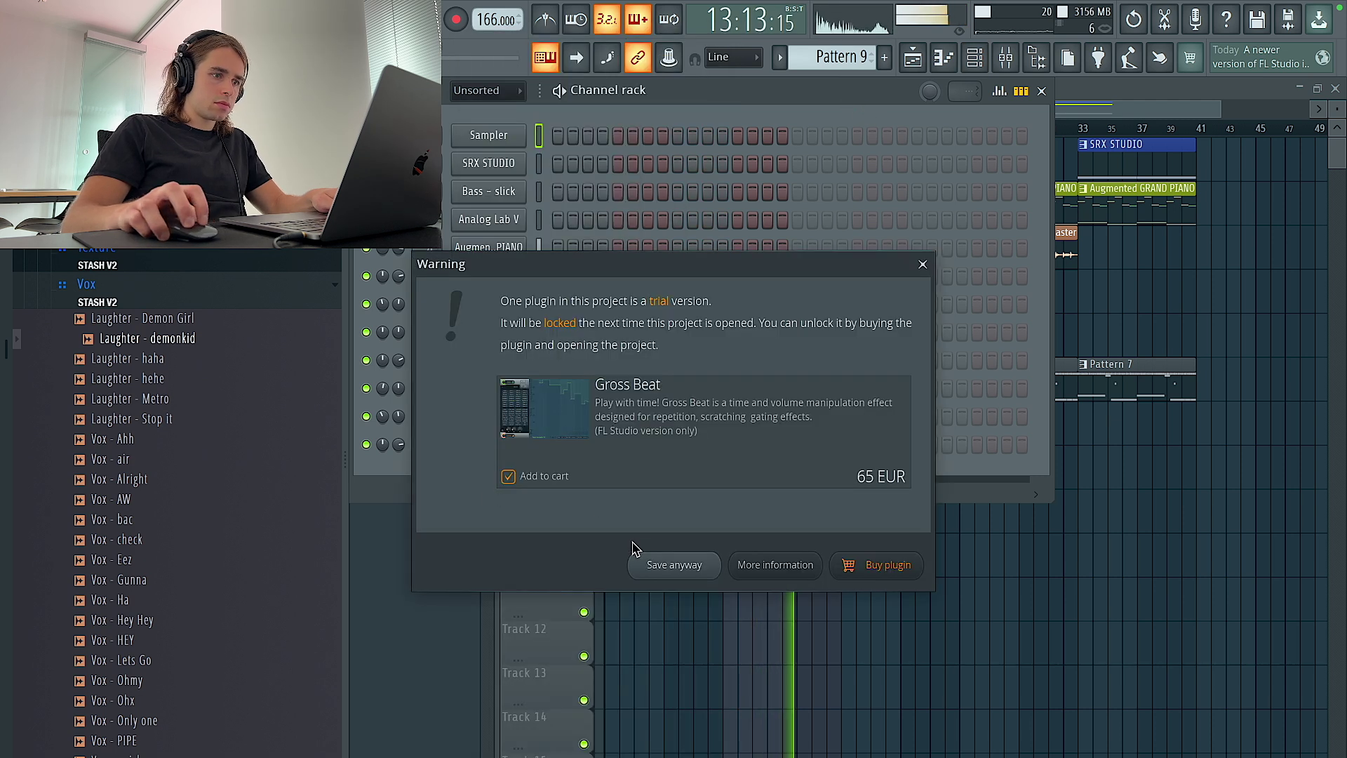
left_click(672, 565)
Add a Pigments instrument channel and load its Electric Piano preset "flavour".
left_click(481, 491)
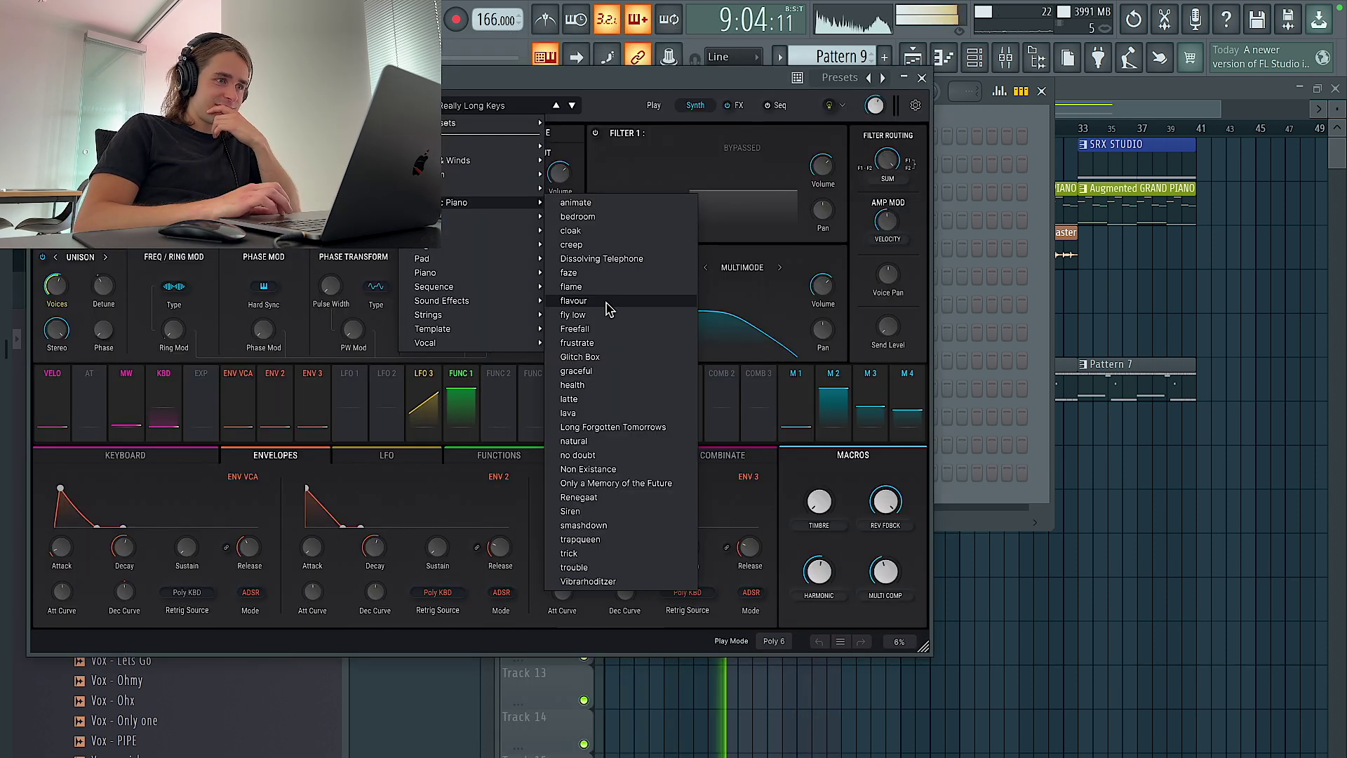
left_click(609, 301)
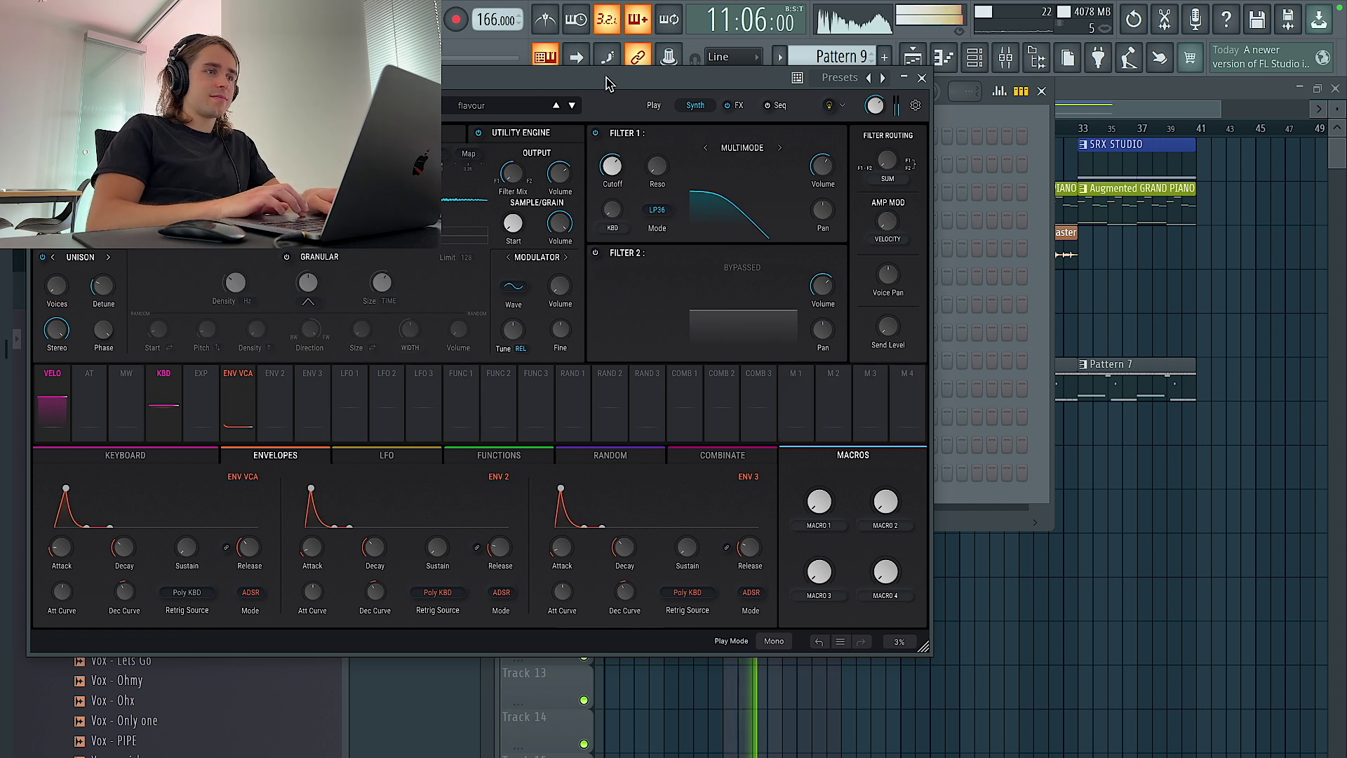
left_click_drag(606, 76, 668, 195)
Set the typing keyboard to root note E and the Minor Natural (Aeolian) scale.
right_click(554, 66)
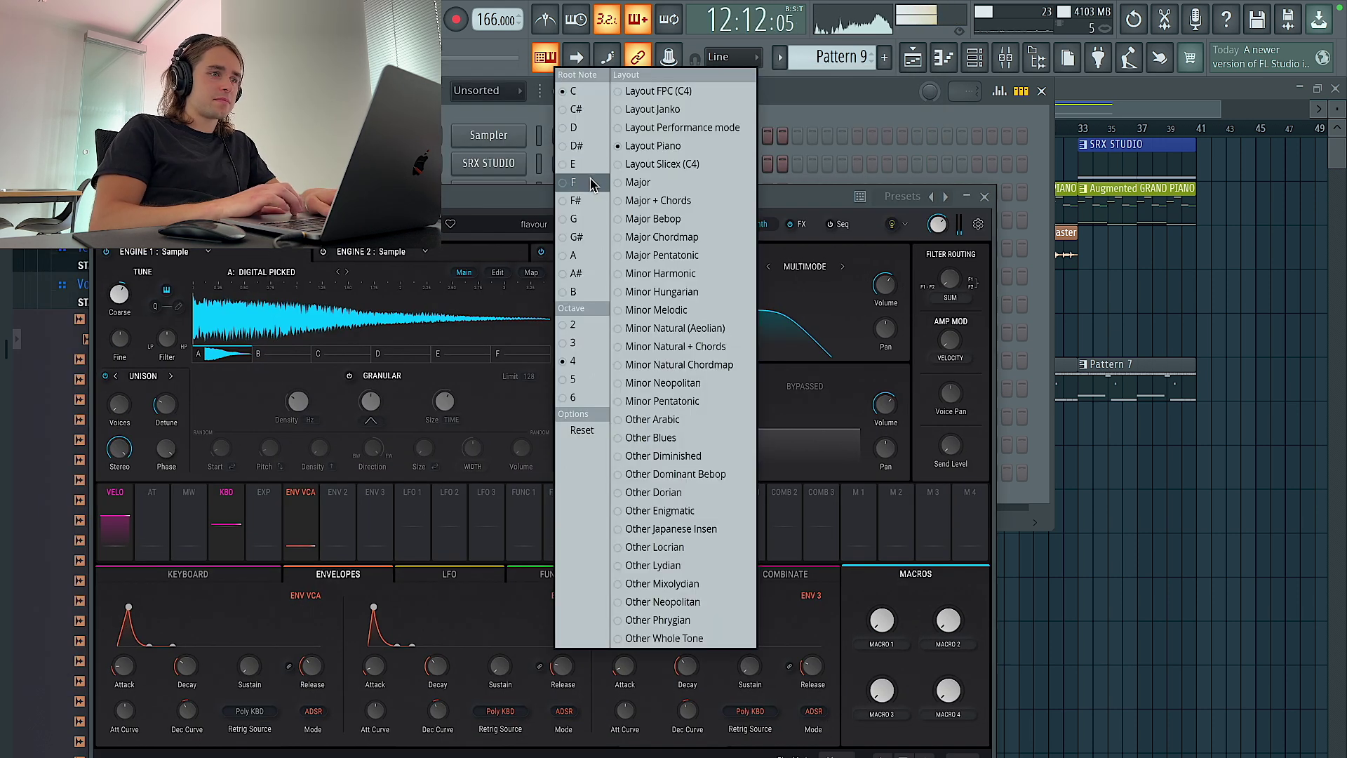
left_click(584, 167)
right_click(550, 64)
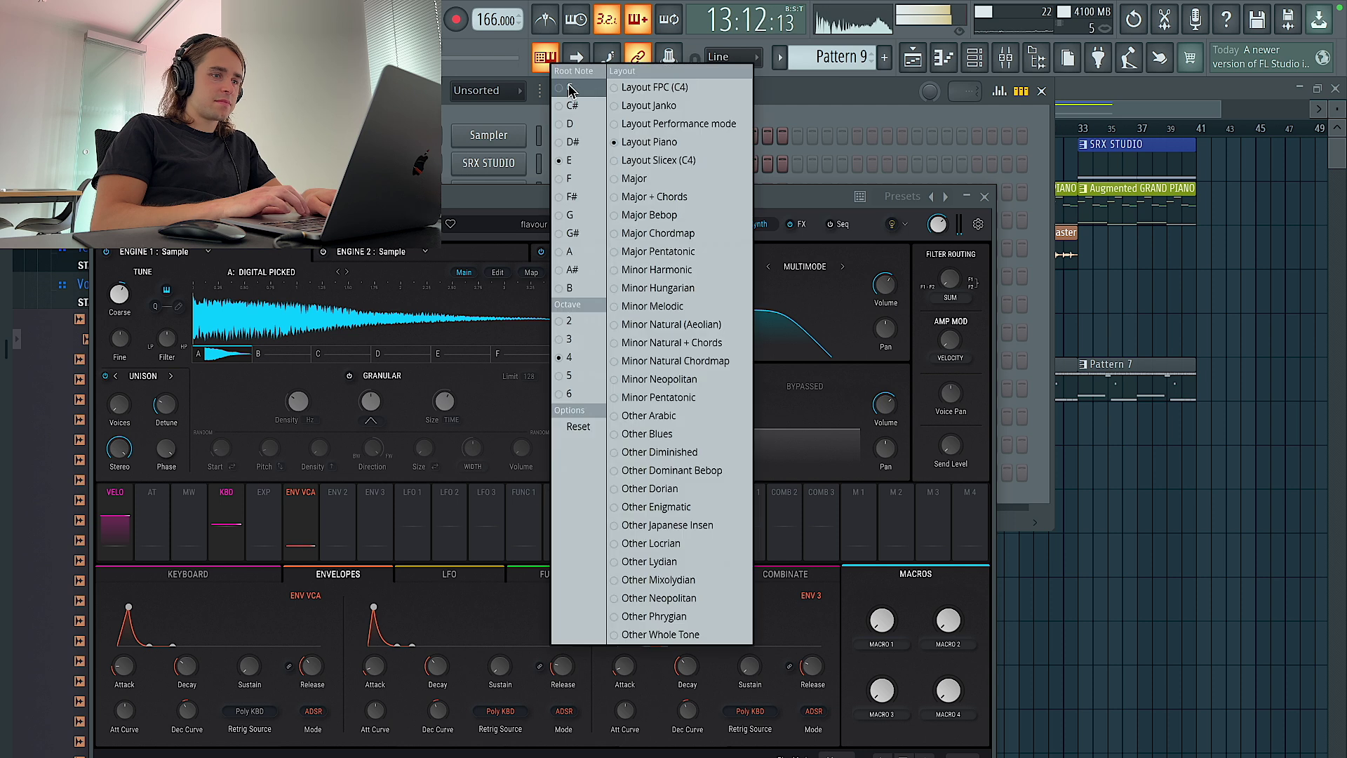
left_click(685, 324)
Load the GUITARSYNC preset in Pigments and close the plugin window.
left_click(540, 223)
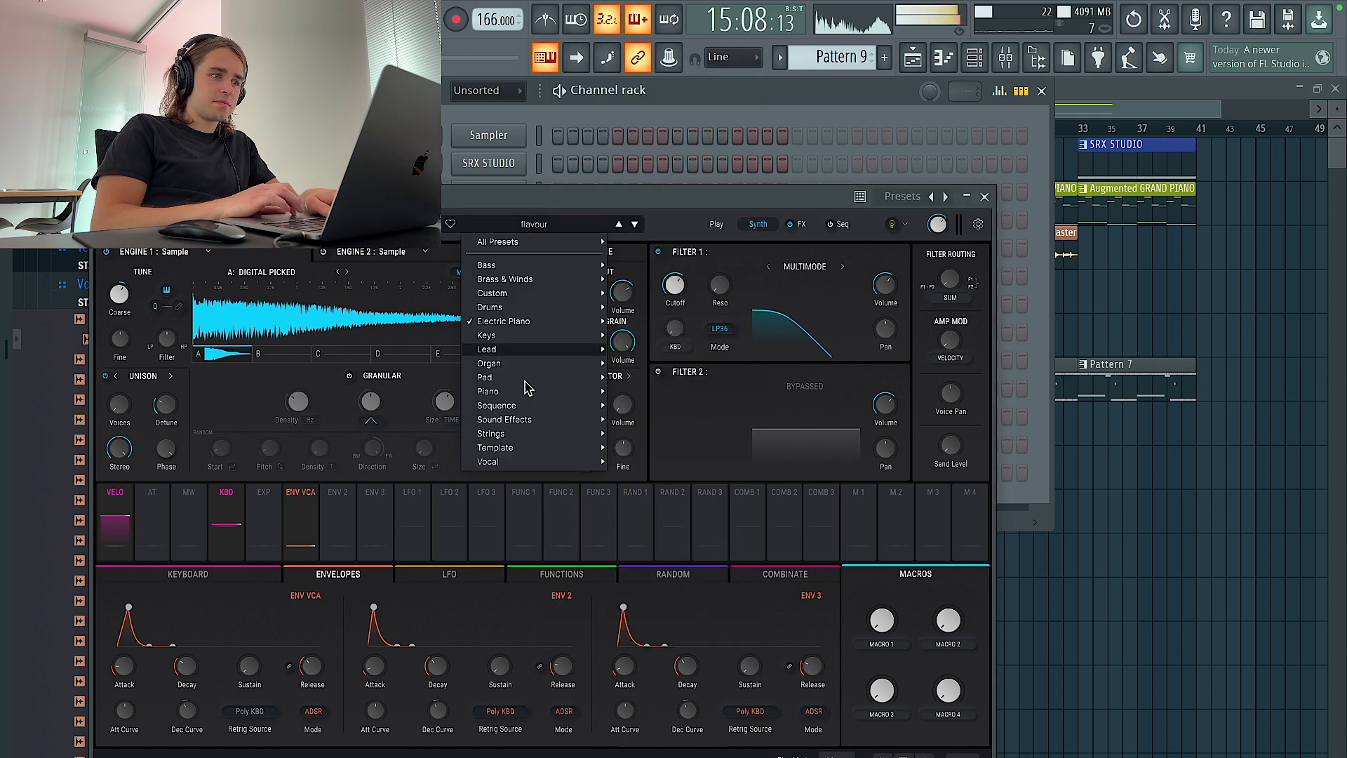
mouse_move(521, 409)
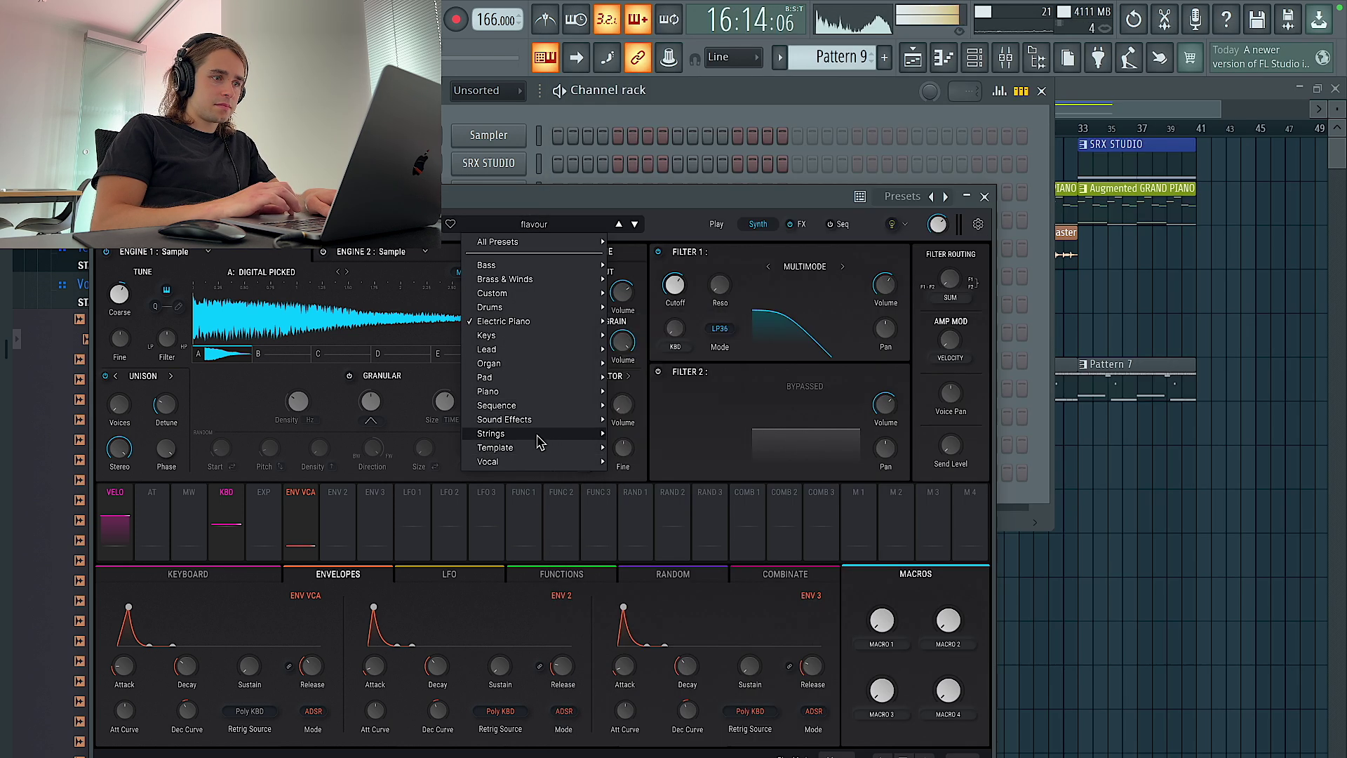
mouse_move(541, 444)
left_click(637, 439)
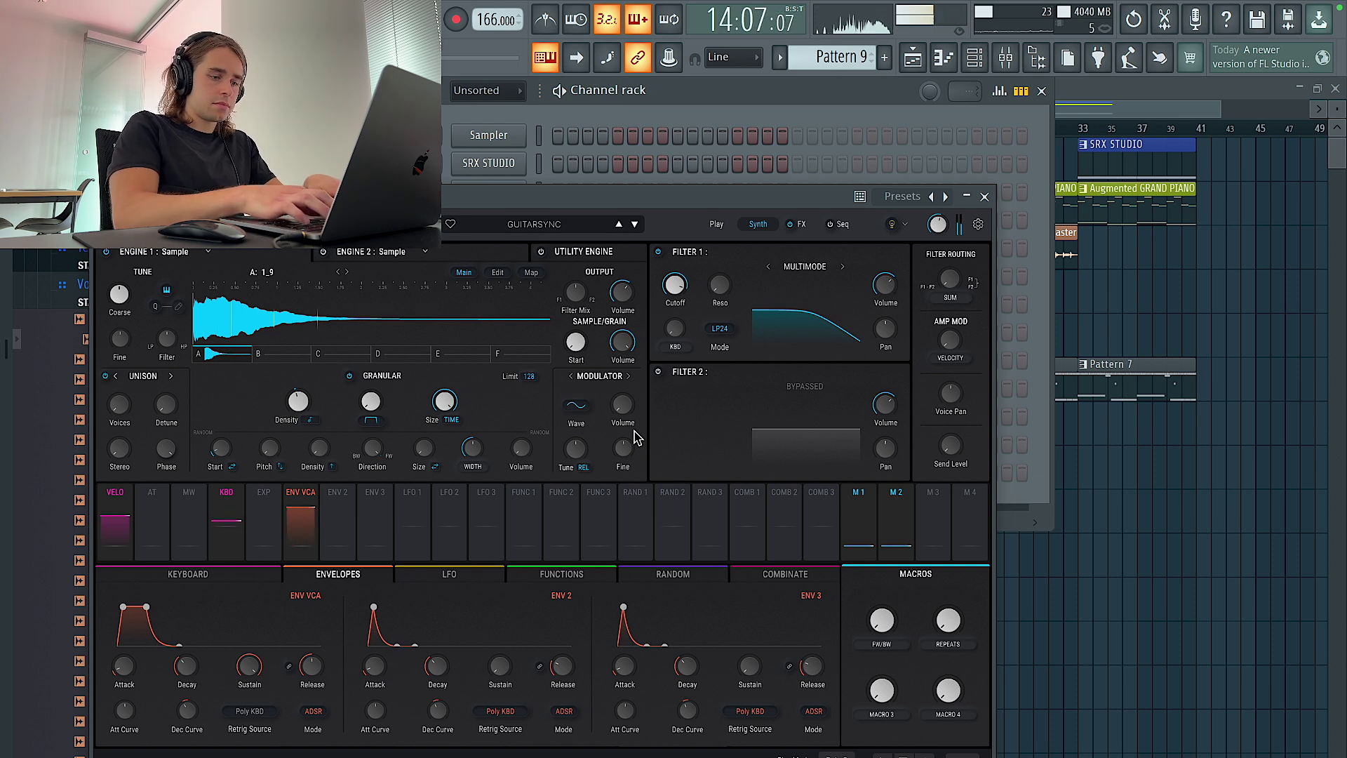
left_click(984, 197)
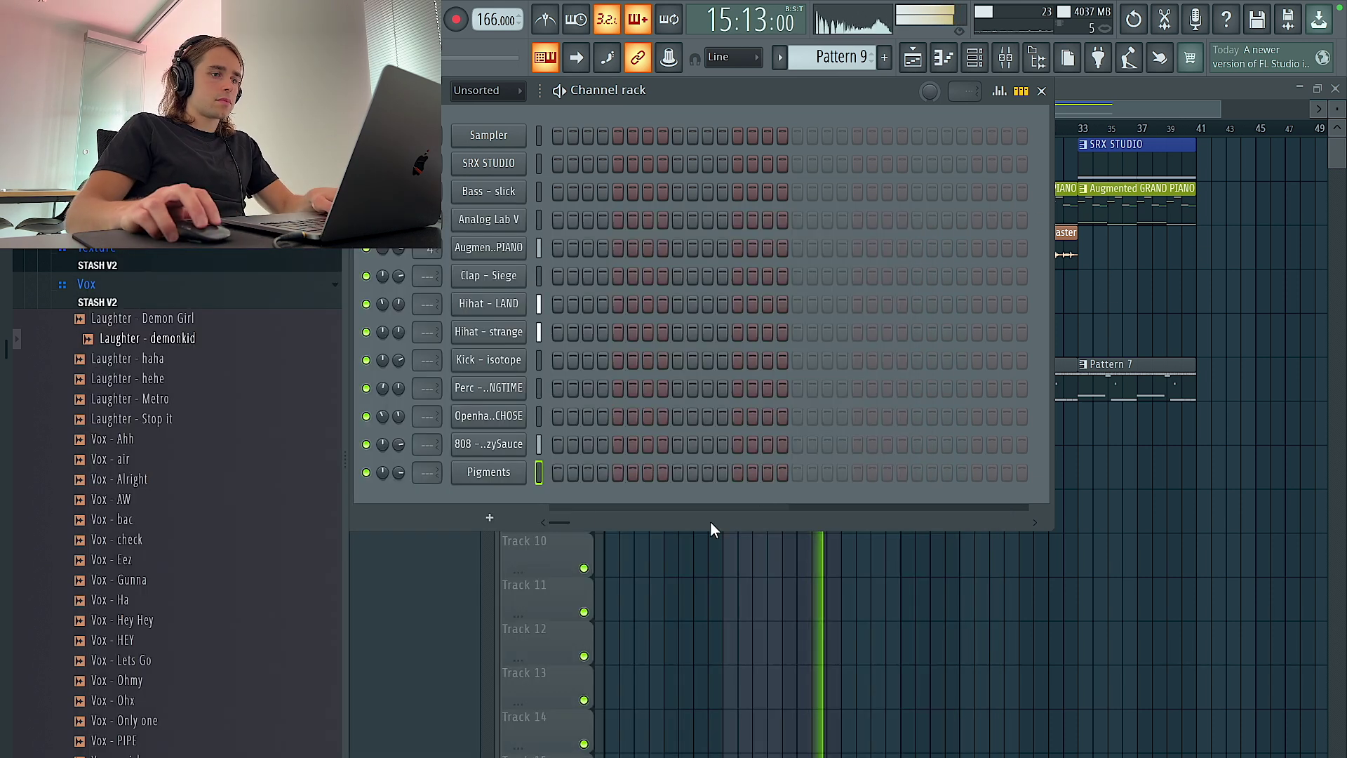
Open the Pigments channel's piano roll with Pattern 9 selected.
left_click_drag(850, 59, 849, 53)
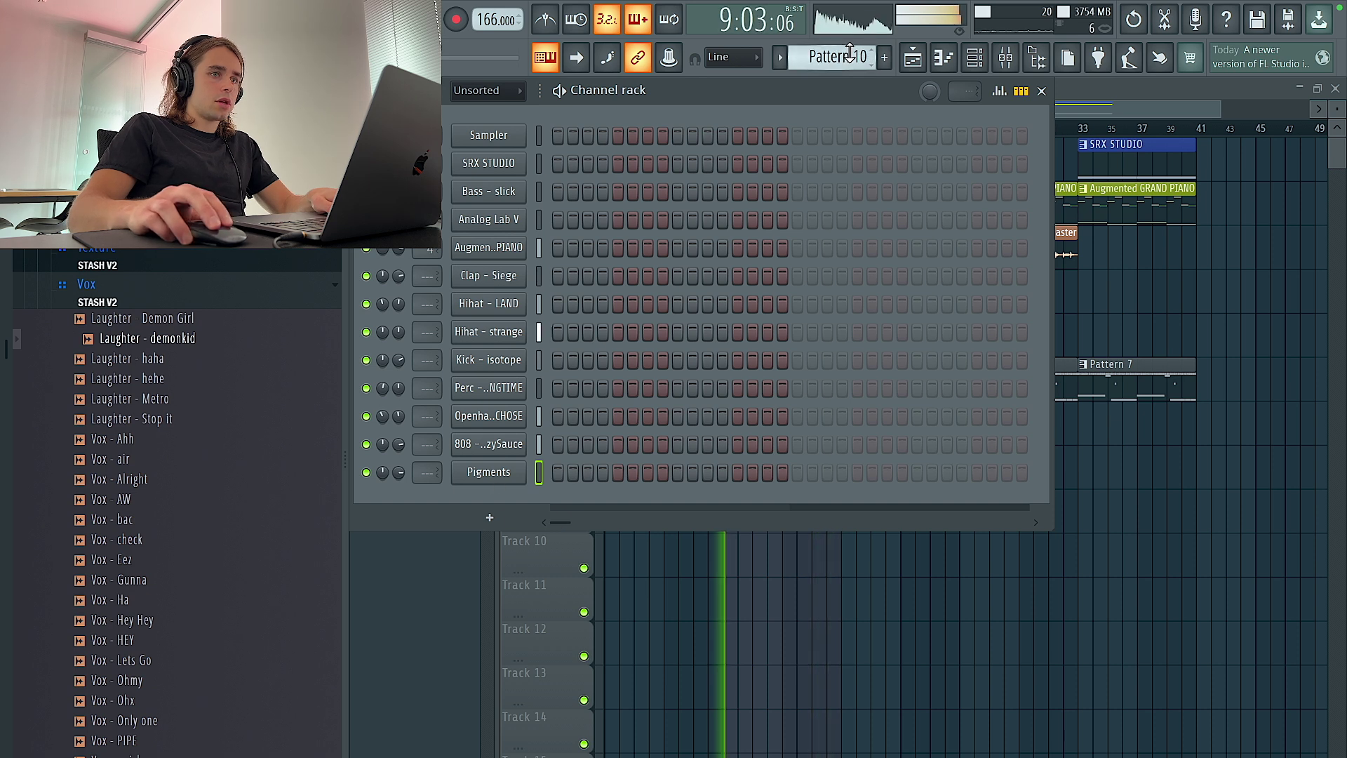
right_click(1021, 621)
left_click(752, 423)
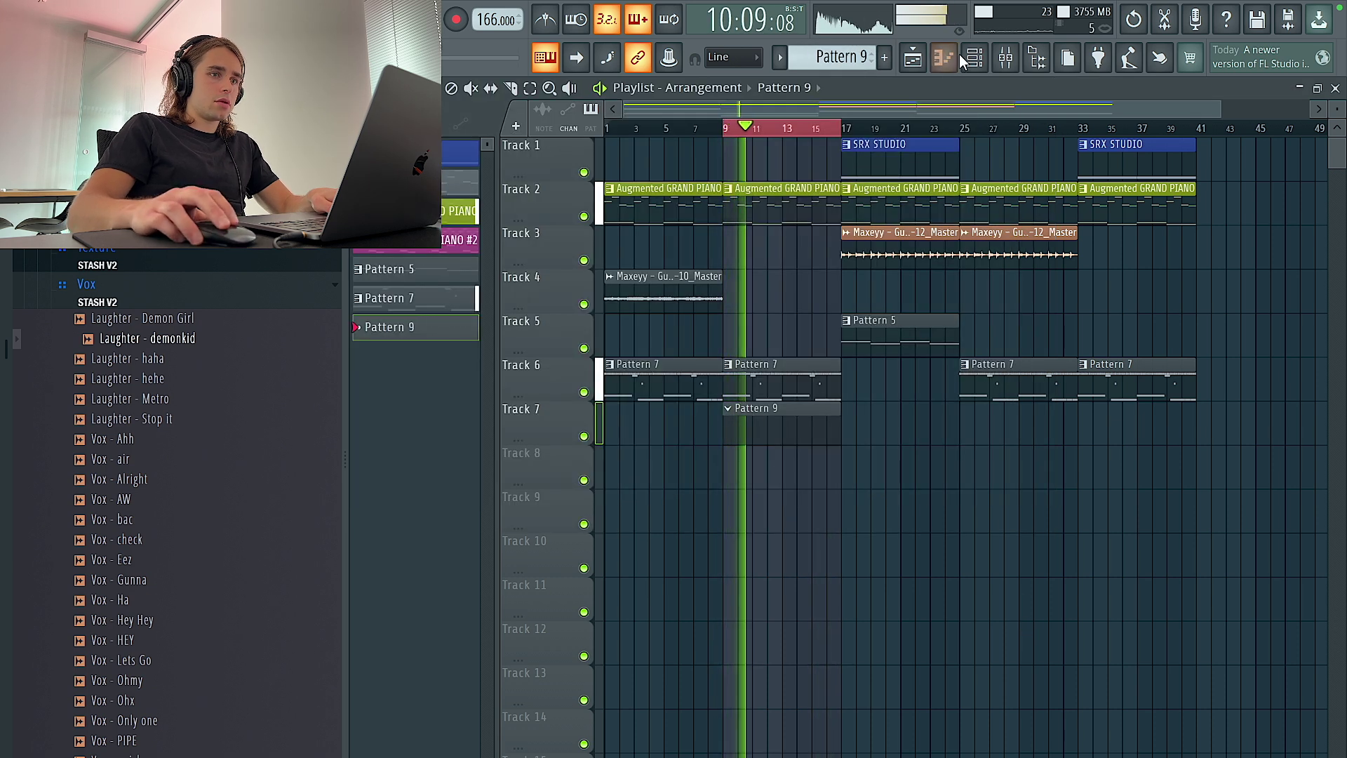
left_click(973, 57)
right_click(489, 484)
left_click(554, 471)
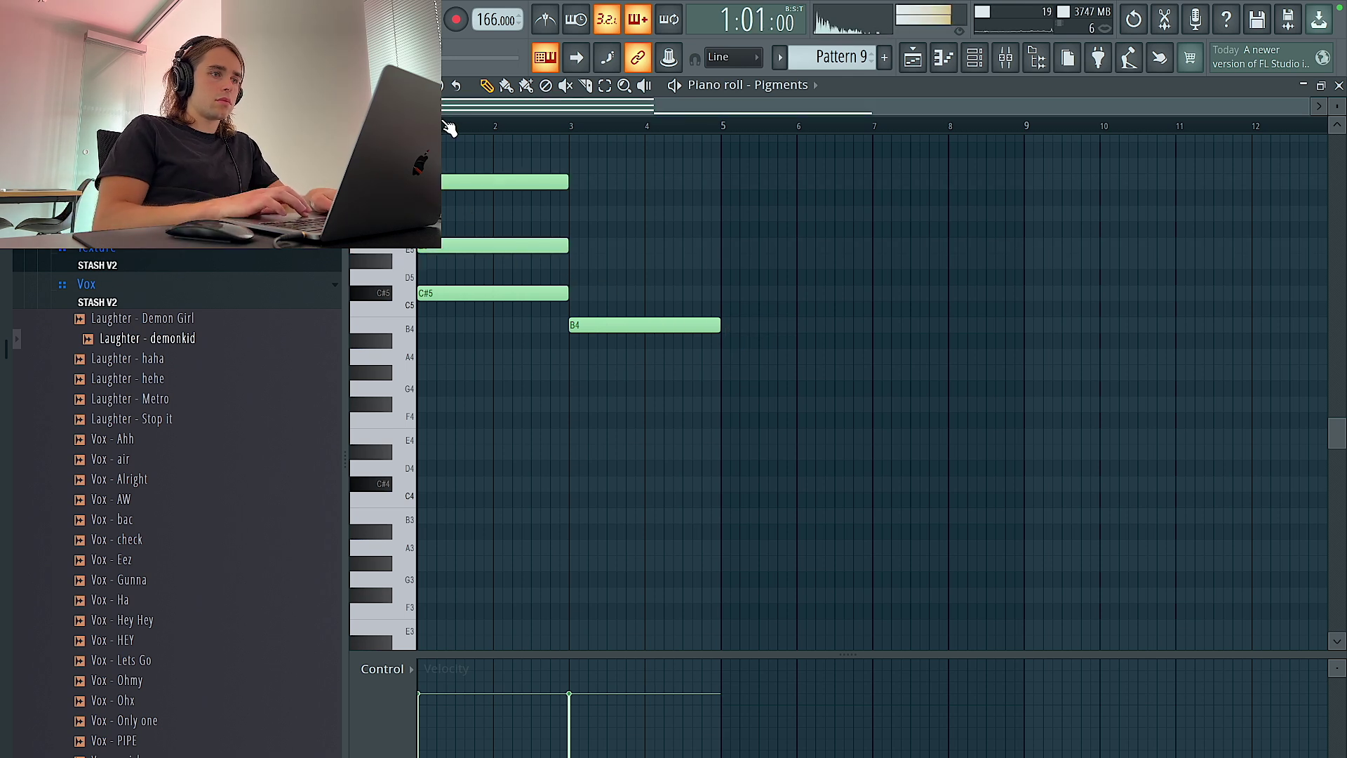
Complete the bar 3 chord by adding D#5 and F#5 above the B4 note.
key("space")
left_click(573, 261)
key("space")
key("space")
left_click(574, 213)
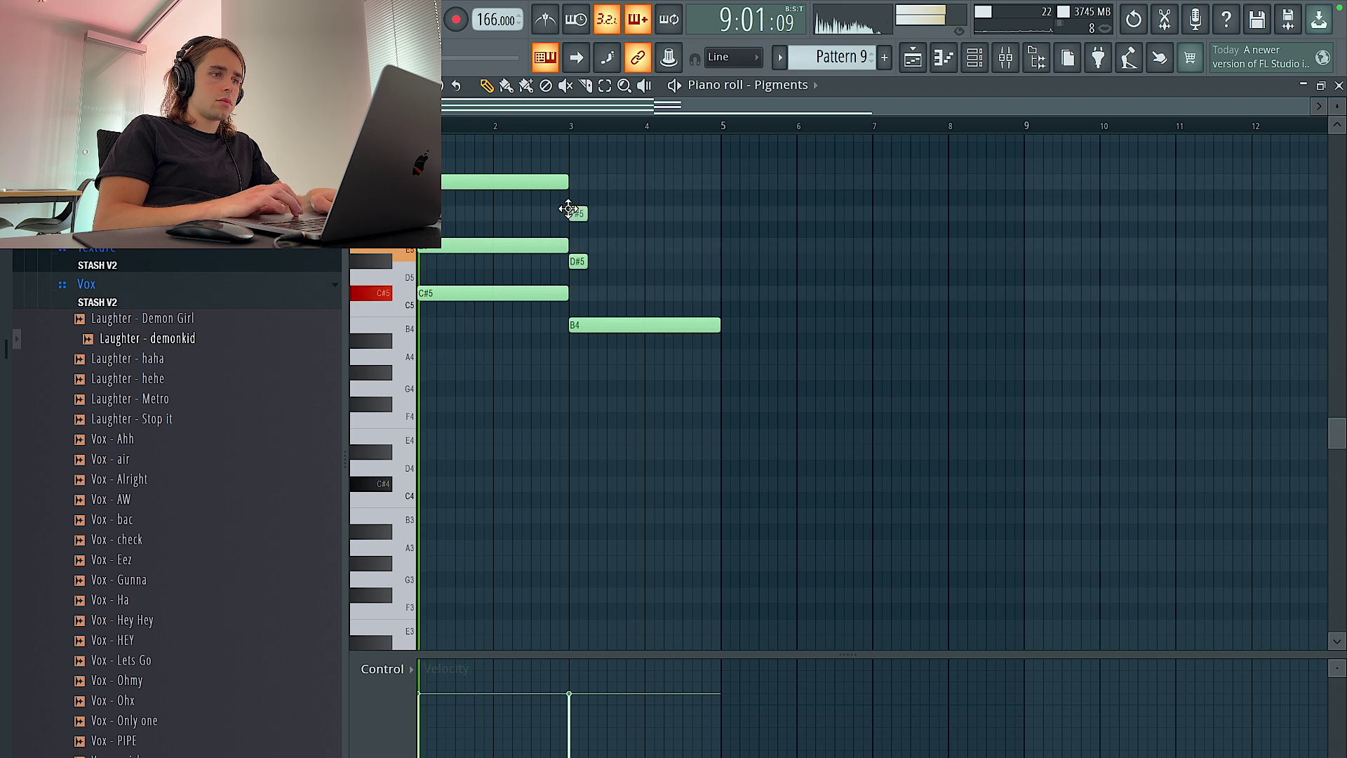
Raise all the chord notes one octave and apply legato to them.
key("ctrl+Up")
key("space")
key("space")
key("ctrl+a")
key("ctrl+l")
key("ctrl+d")
key("space")
key("space")
key("space")
Shorten the first chord's notes to half a bar.
scroll(496, 341, "up", 2)
left_click_drag(497, 342, 551, 205, "ctrl")
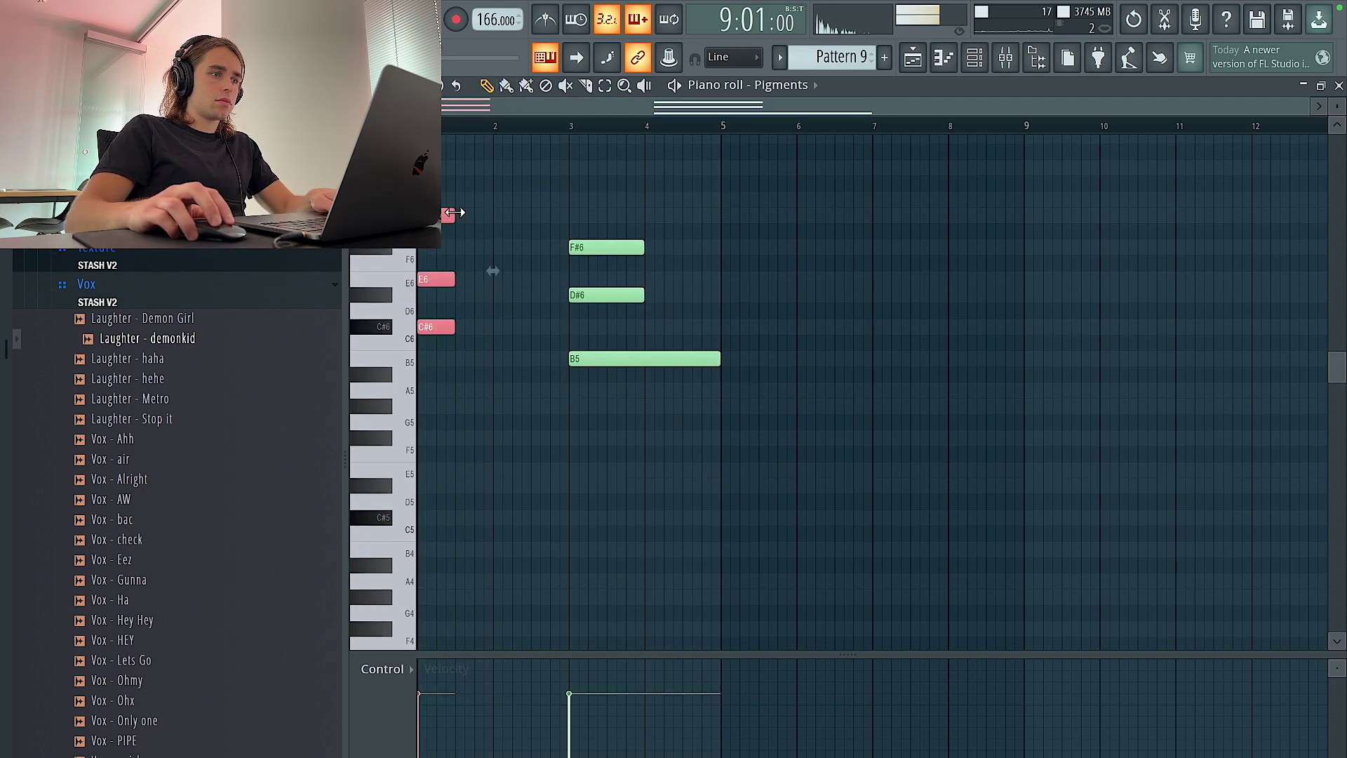
key("space")
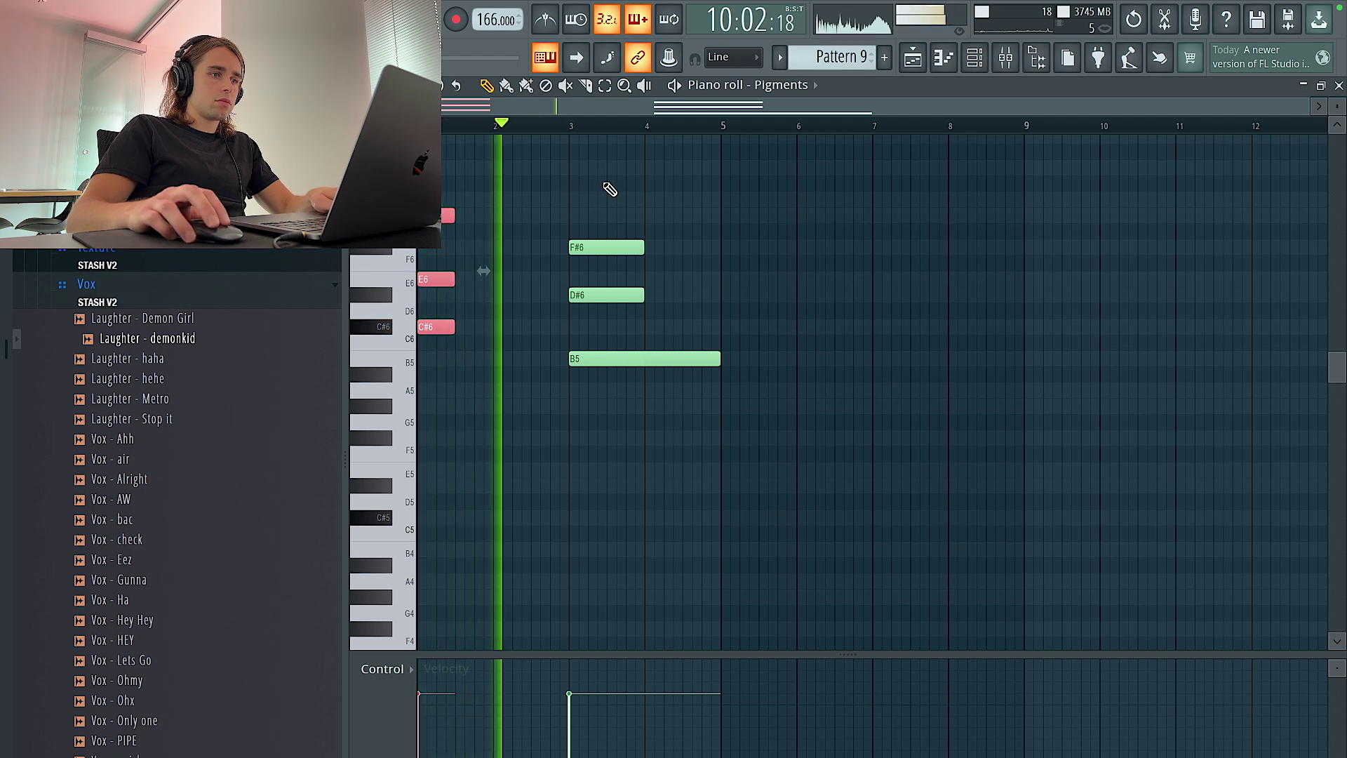
Discard the second chord's note lengths, move it to the start of bar 2 and lengthen its notes to half a bar.
left_click_drag(607, 186, 628, 459, "ctrl")
key("shift+d")
key("space")
left_click_drag(579, 359, 499, 359)
key("space")
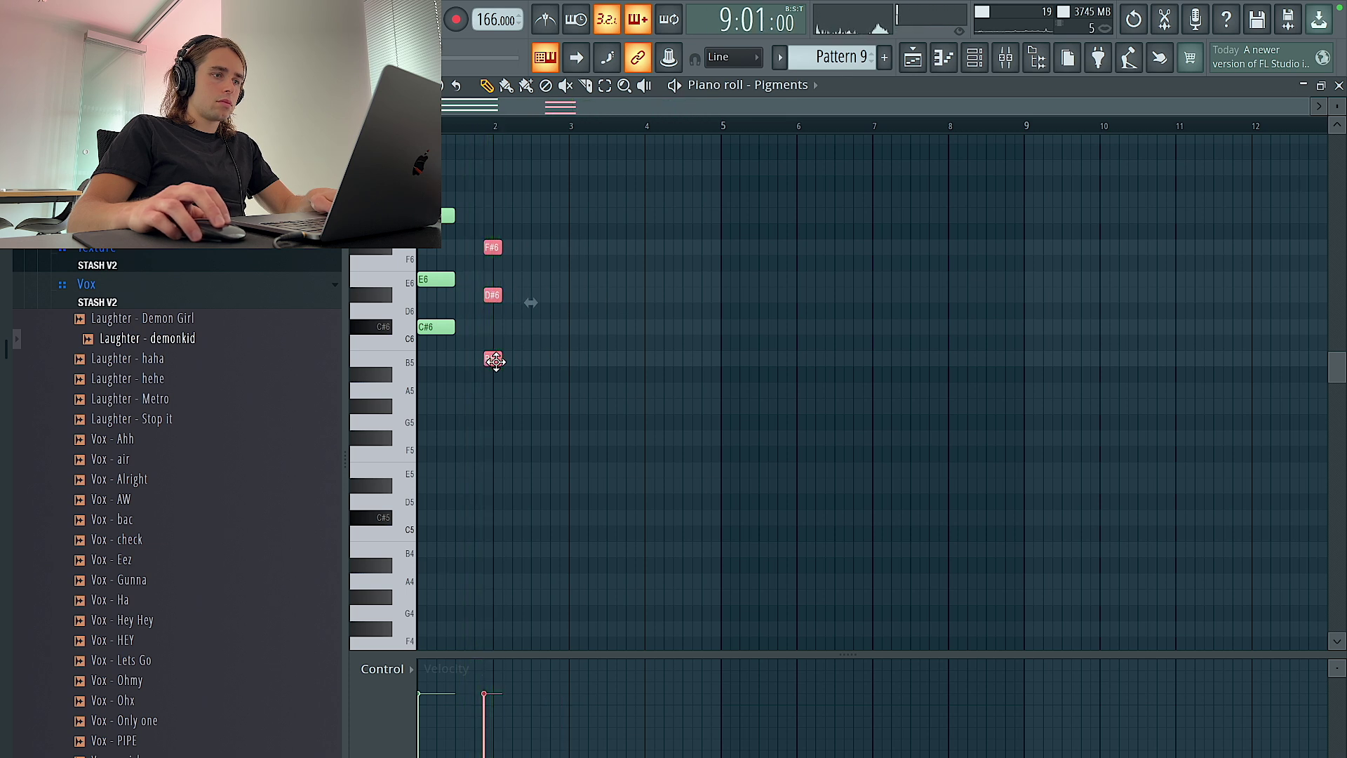
scroll(418, 398, "up", 2)
scroll(693, 390, "down", 1)
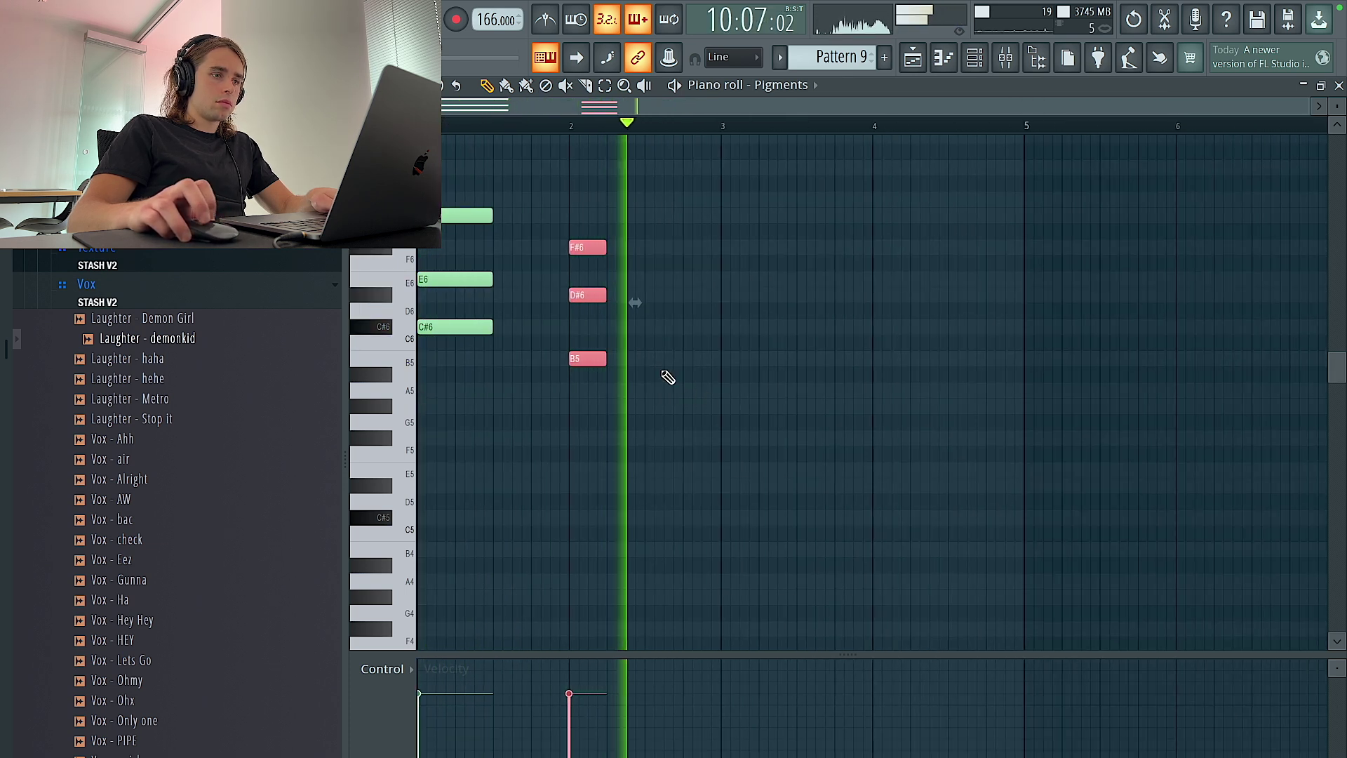
key("space")
key("space")
left_click_drag(614, 358, 659, 371)
key("ctrl+d")
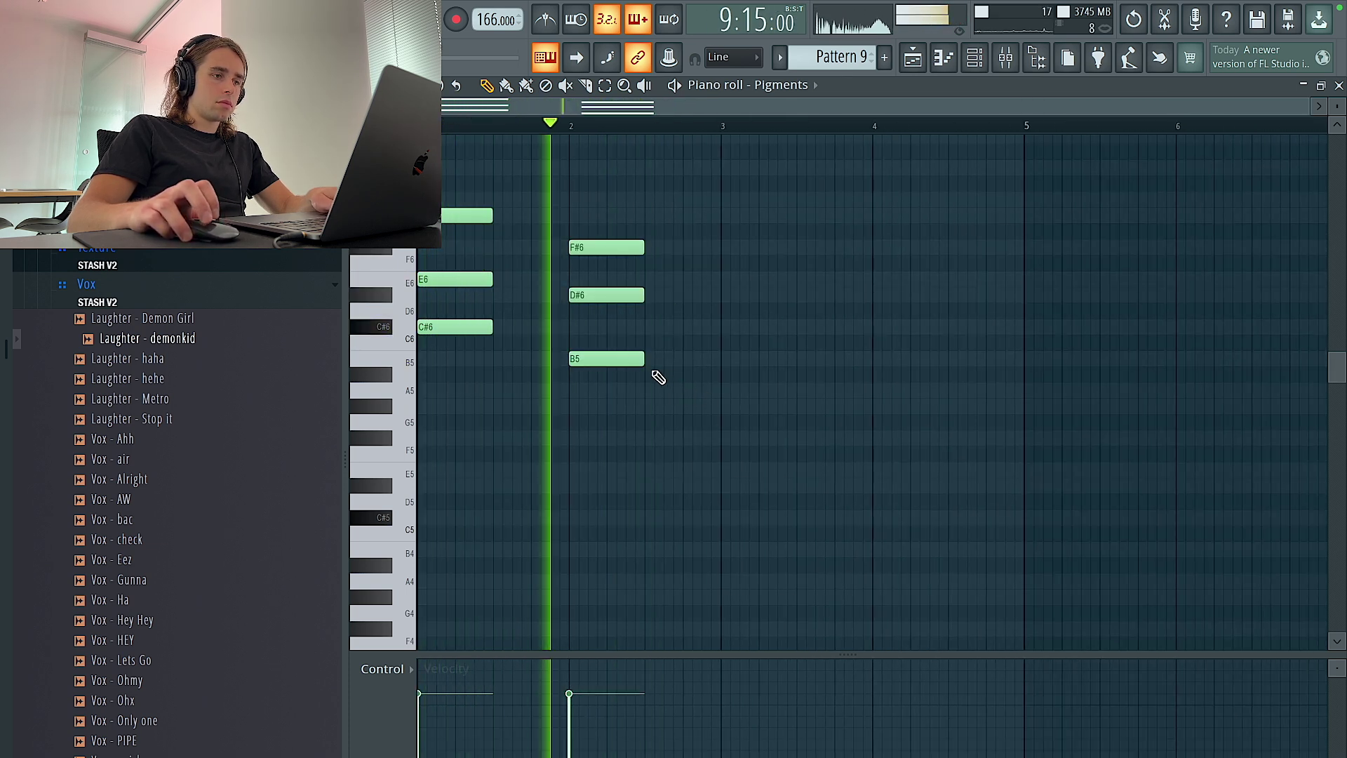
Revoice the bar 2 chord as G#5, B5 and D#6.
key("space")
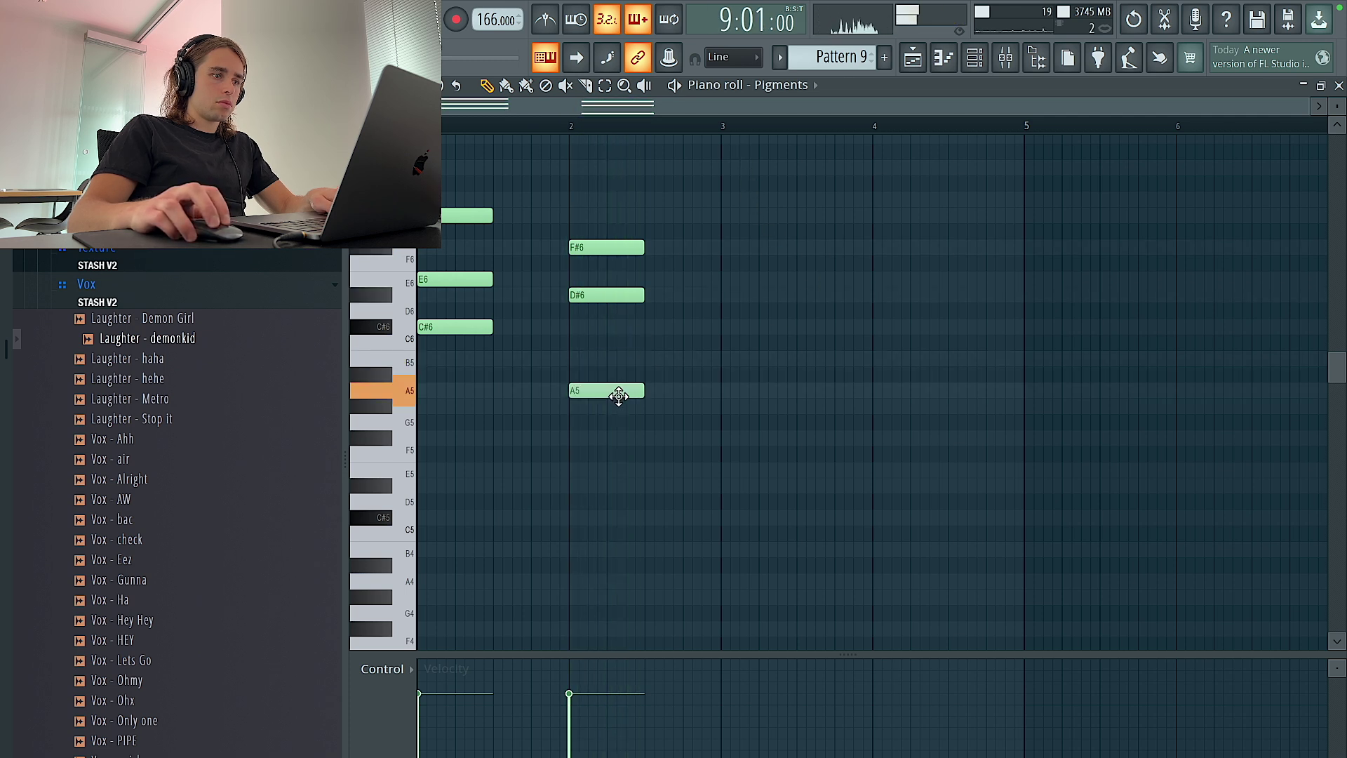
key("space")
left_click(574, 359)
left_click(572, 295)
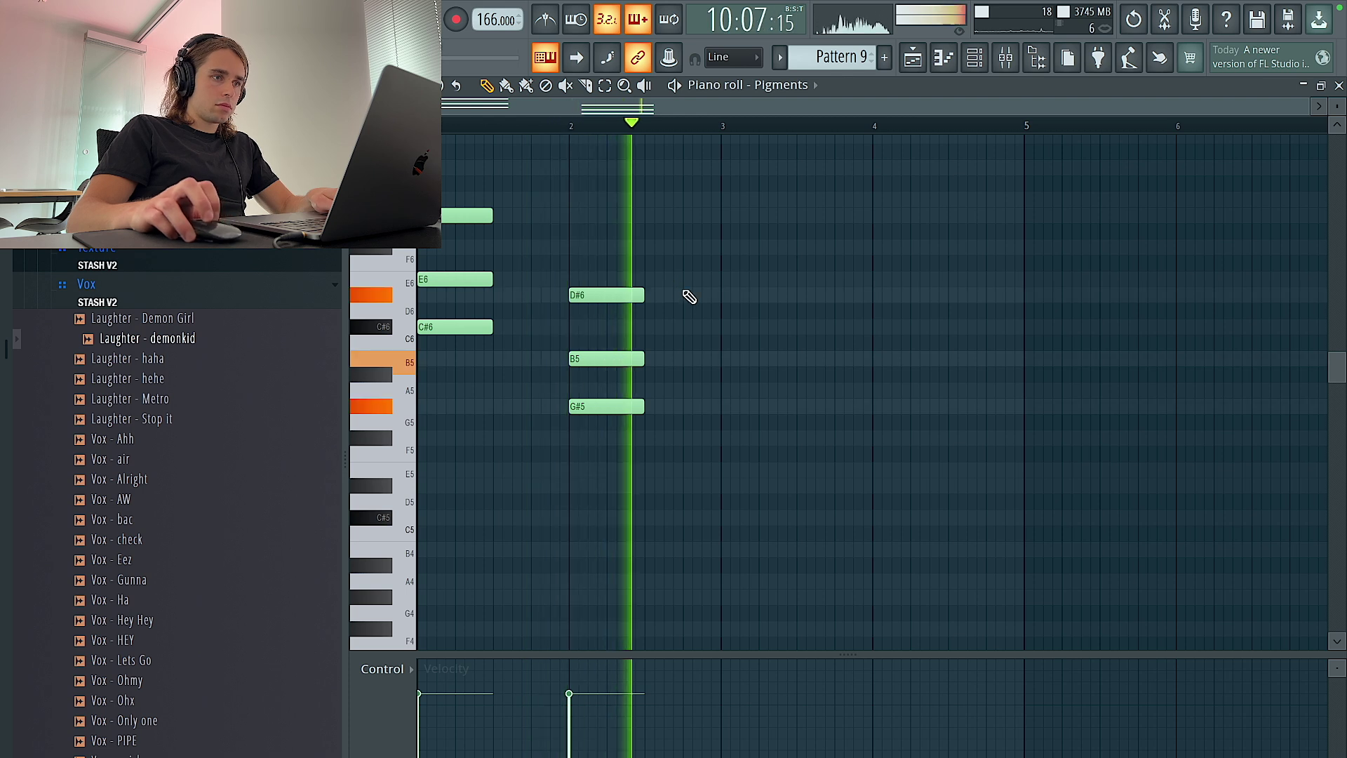
Duplicate the two-bar chord progression three times to fill bars 3 to 8.
key("ctrl+b")
key("ctrl+b")
key("ctrl+b")
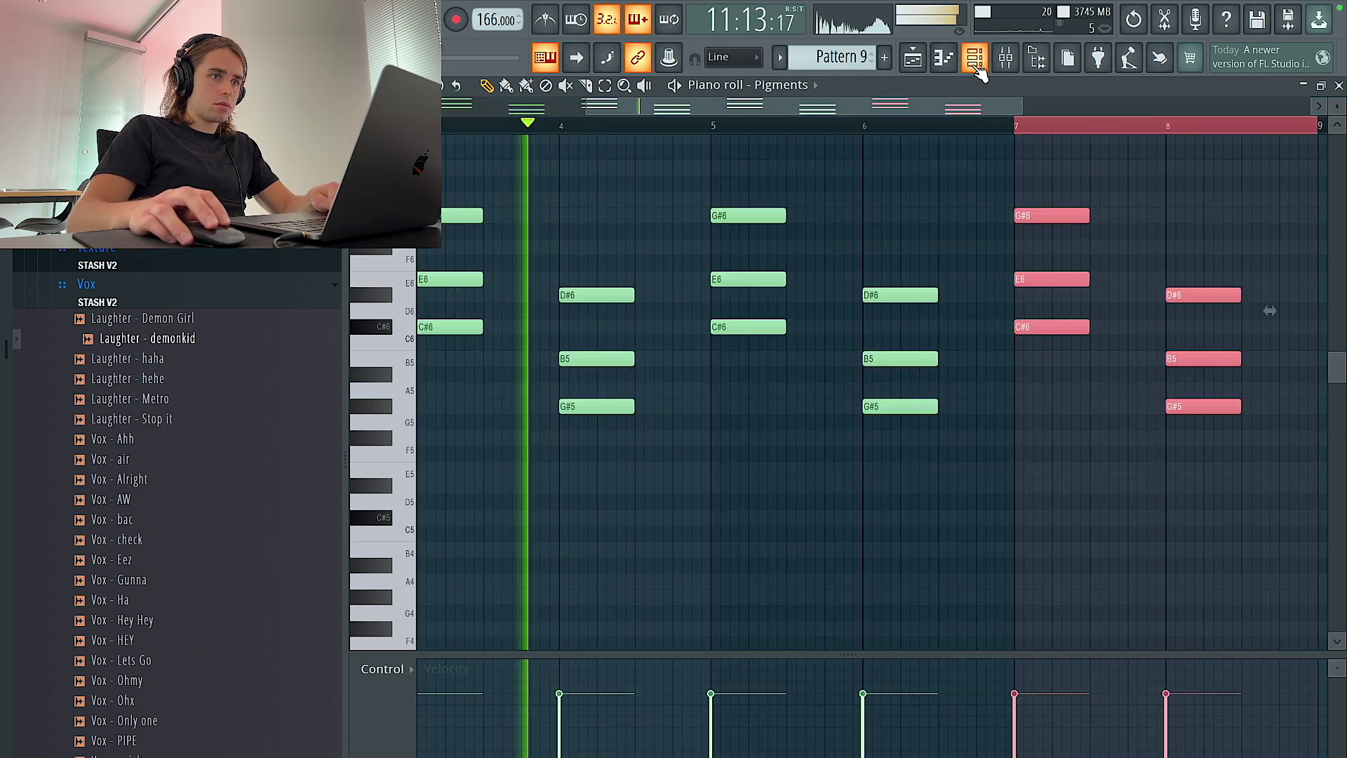
Switch the Pigments channel to the MEMORYARCHIVE preset and close the plugin window.
left_click(974, 61)
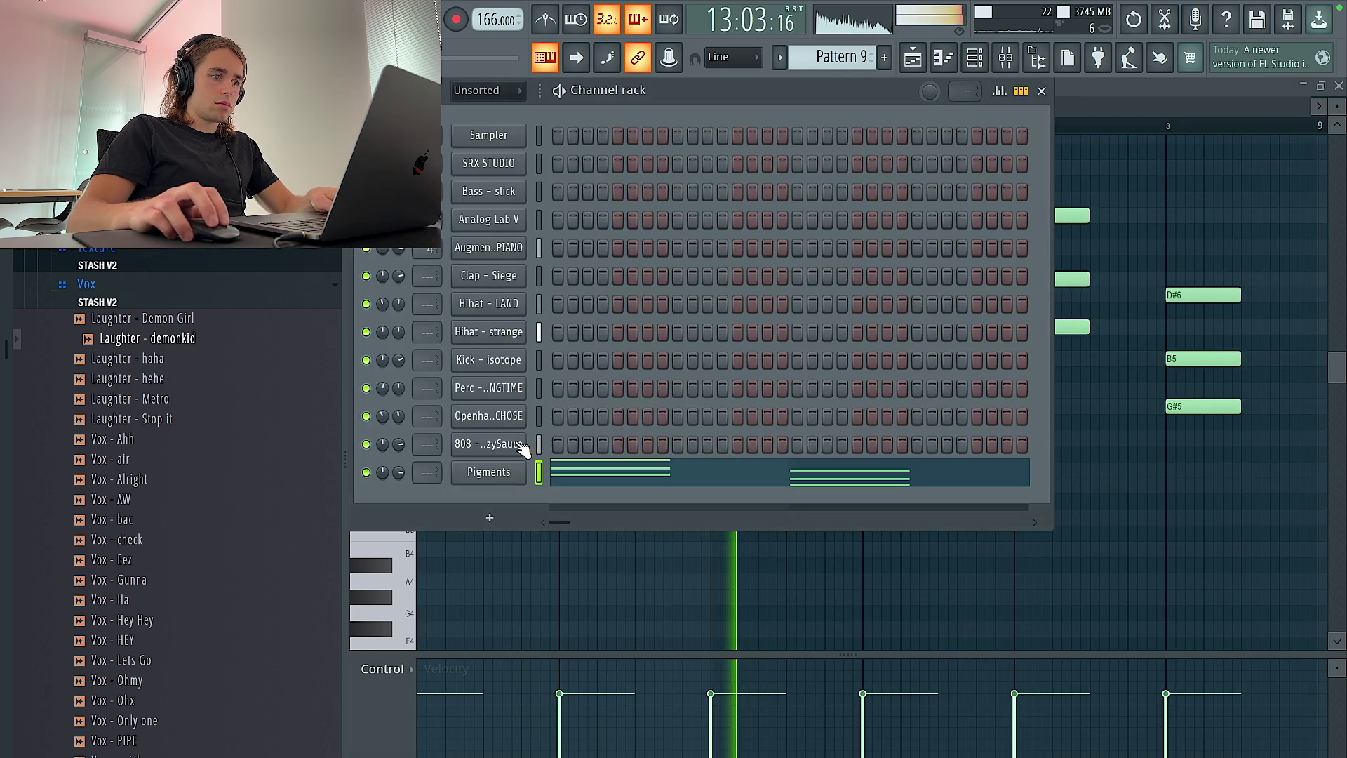
left_click(523, 471)
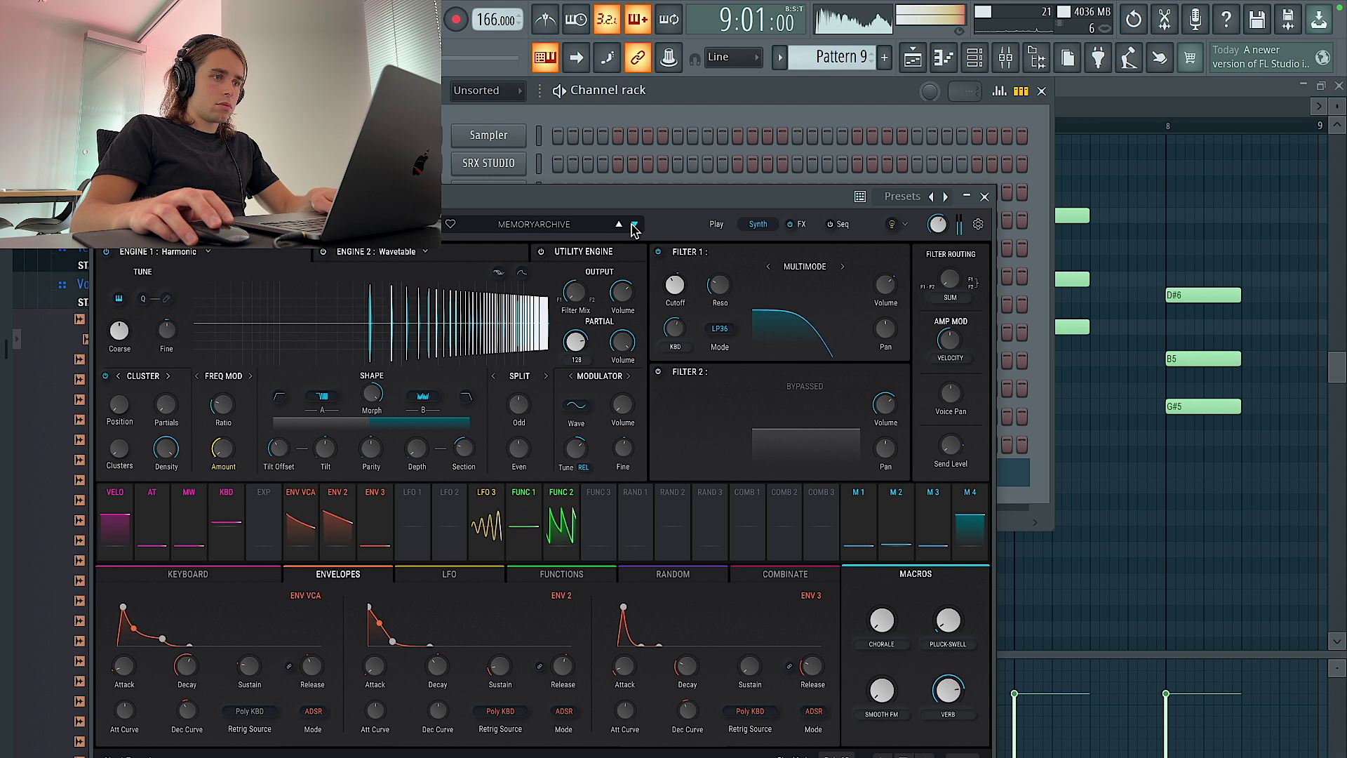
right_click(1184, 538)
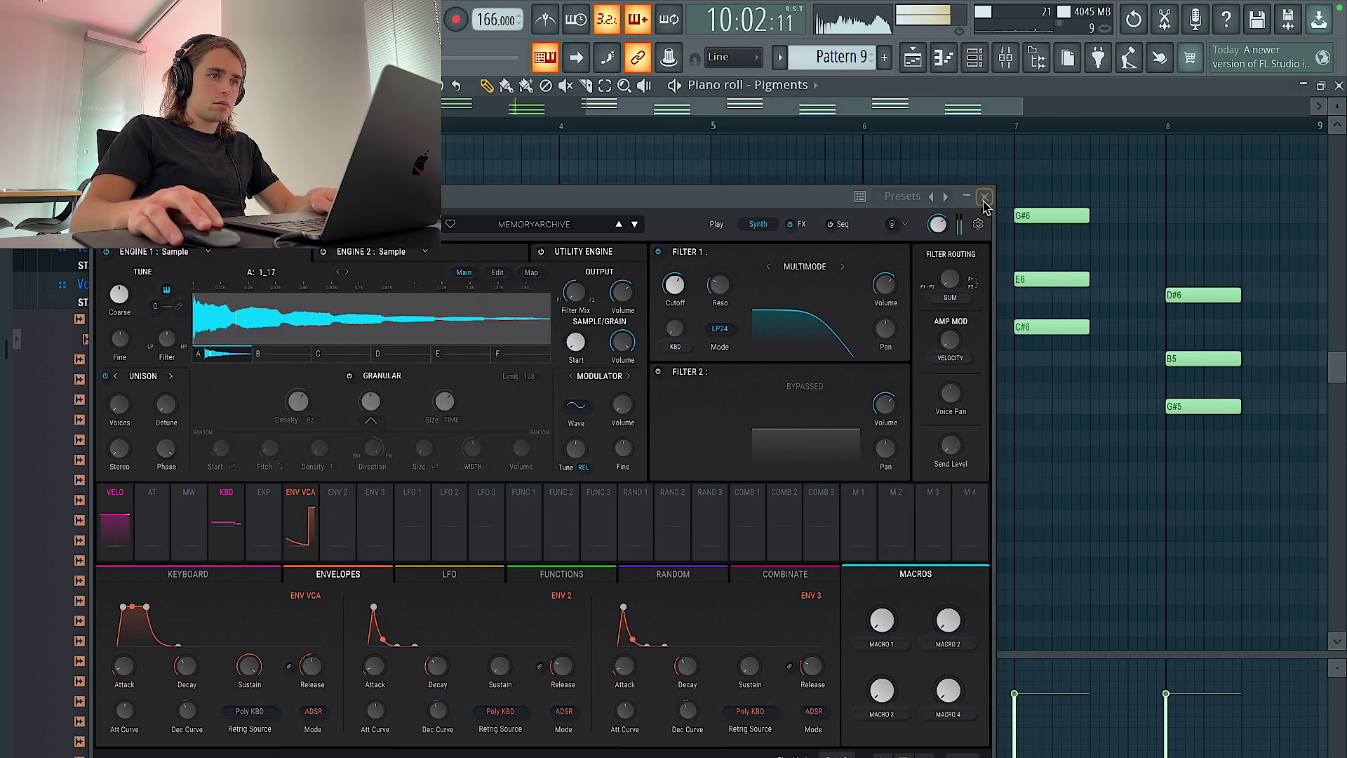
left_click(984, 197)
Delete the upper two notes of all eight chords, keeping only the alternating C#6 and G#5 notes.
key("space")
right_click(441, 279)
right_click(444, 216)
key("space")
right_click(586, 215)
right_click(591, 279)
right_click(662, 295)
right_click(667, 357)
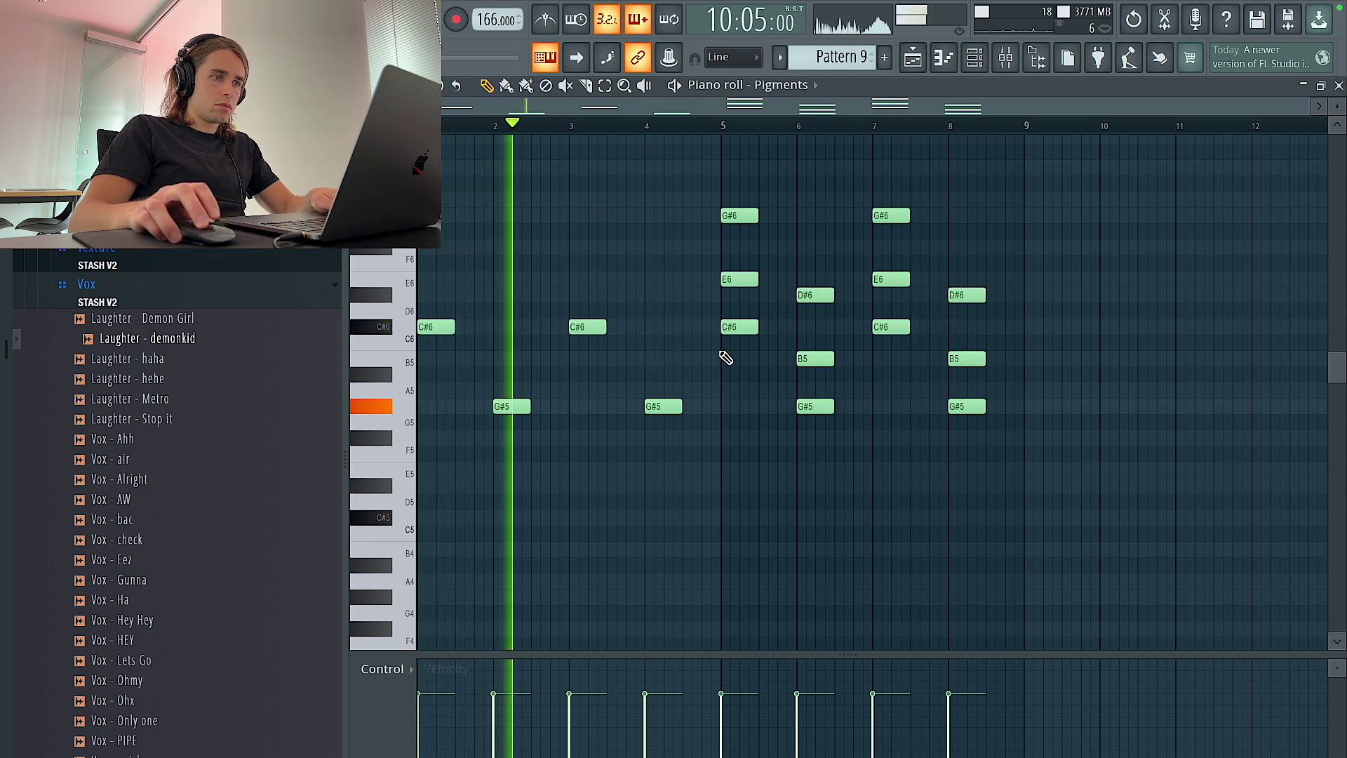
right_click(737, 279)
right_click(736, 215)
right_click(814, 294)
right_click(811, 357)
right_click(882, 215)
right_click(894, 280)
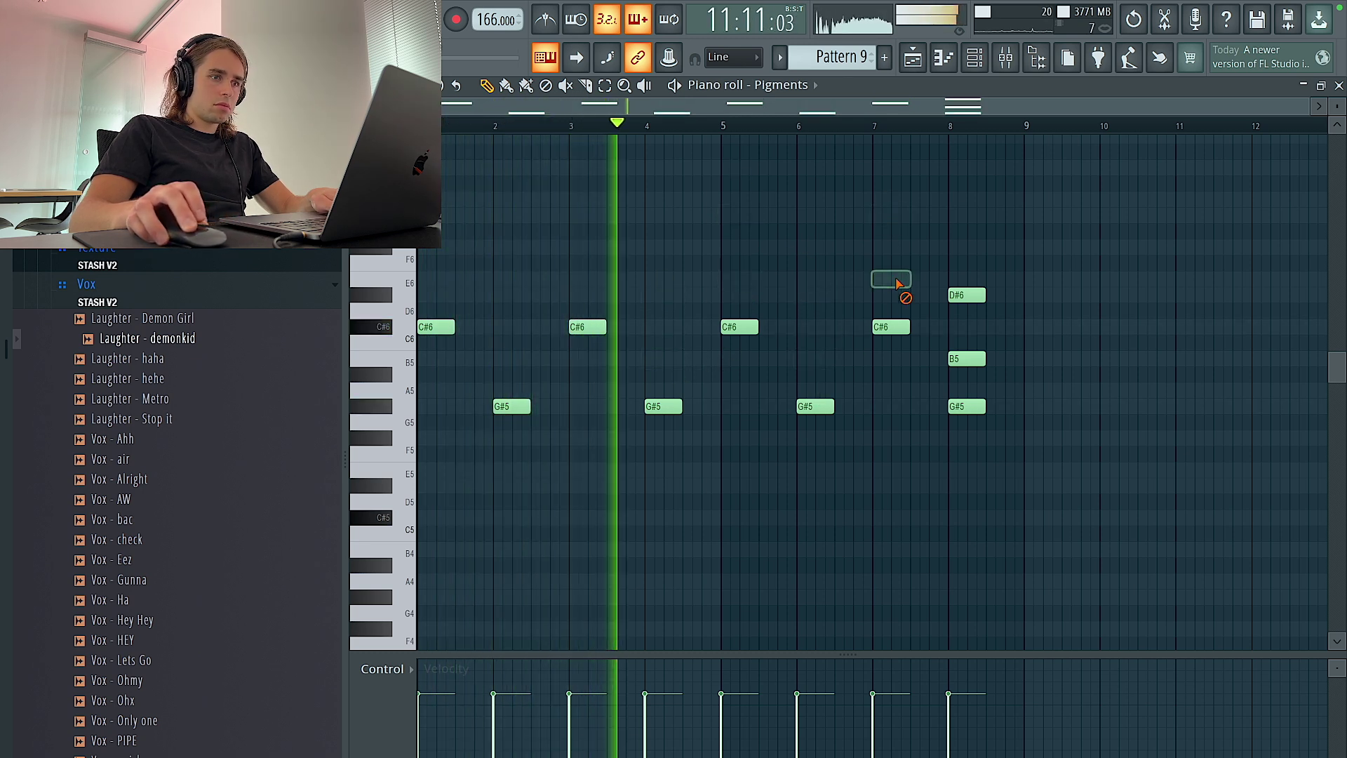
right_click(968, 295)
right_click(968, 359)
Add half-bar B5 notes in the second half of bars 4 and 8.
left_click(693, 360)
left_click_drag(692, 362, 682, 362)
key("ctrl+a")
key("ctrl+d")
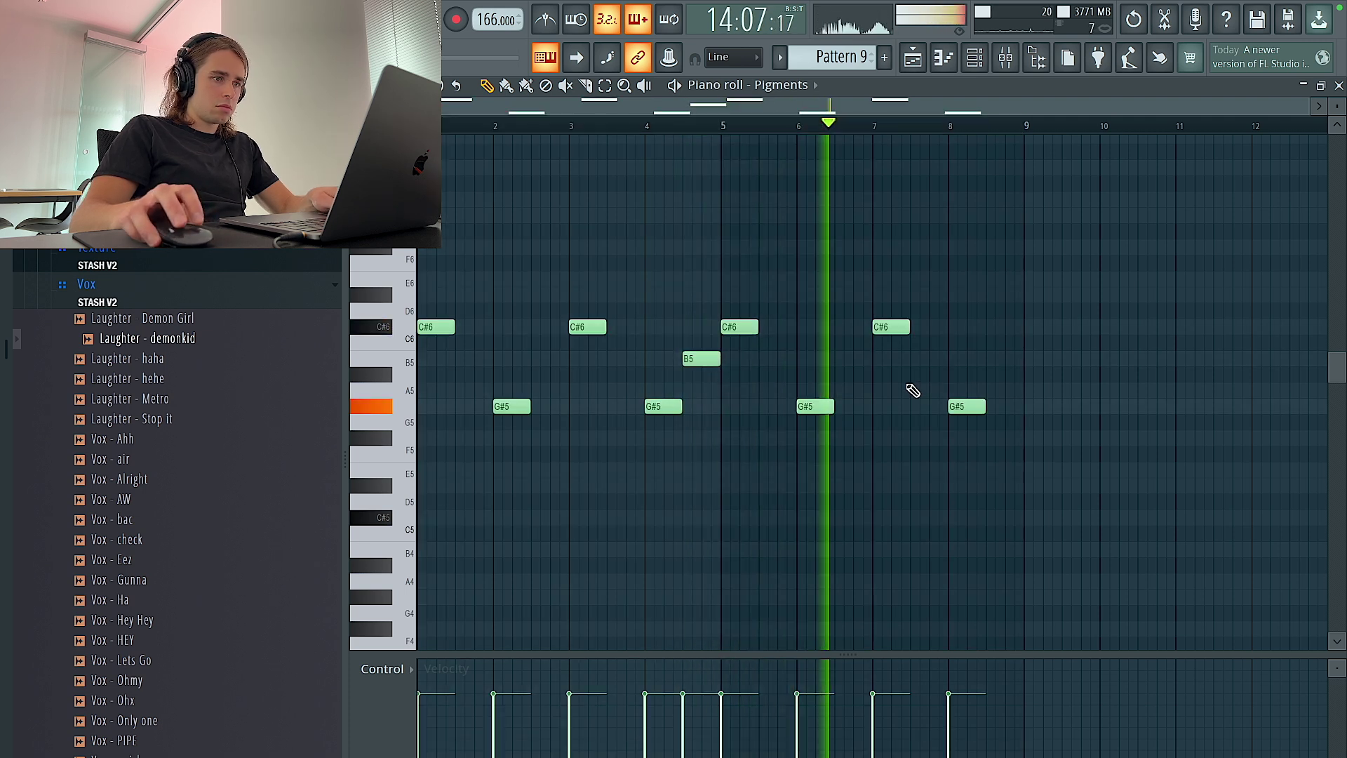
left_click(990, 359)
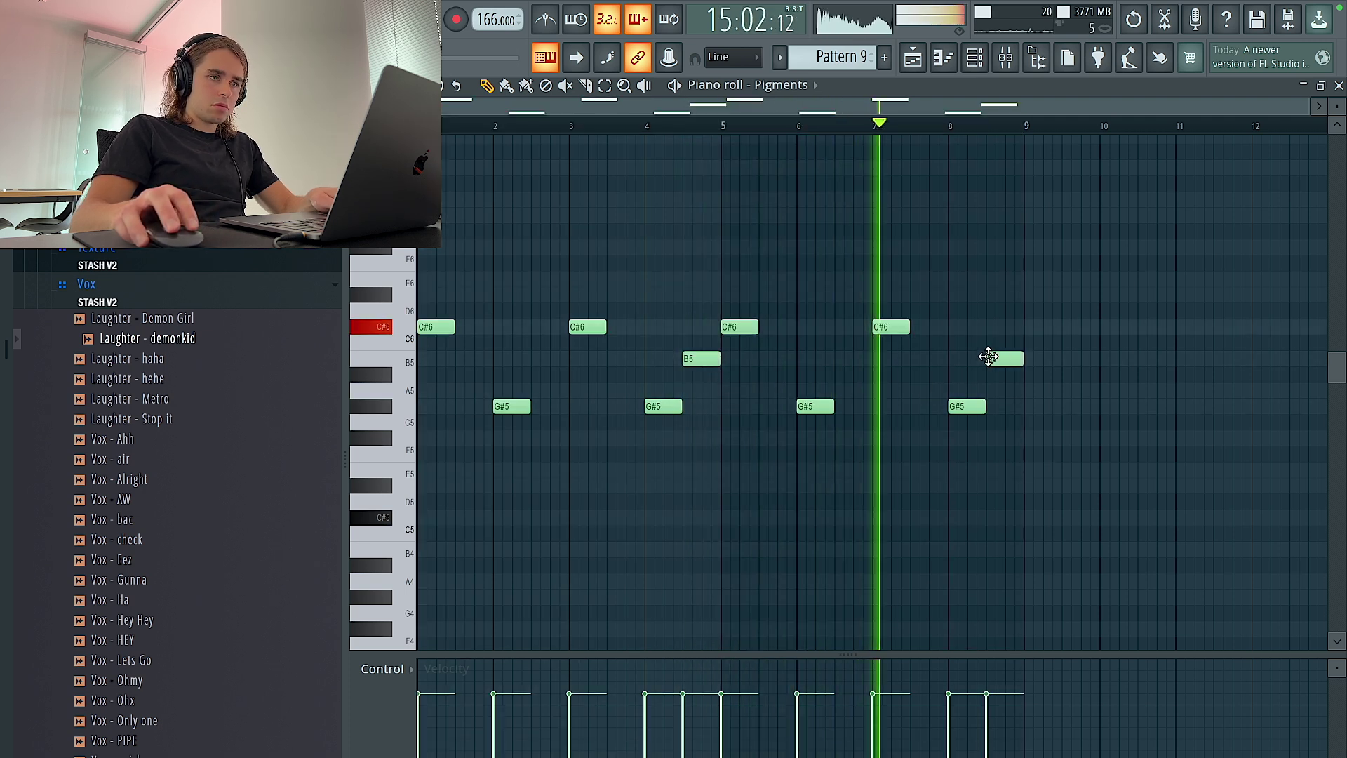
Add a descending B6, A6, G#6 run in bar 8, apply legato to it and trim the last note to the bar's end.
left_click(974, 168)
left_click(991, 200)
left_click(1007, 216)
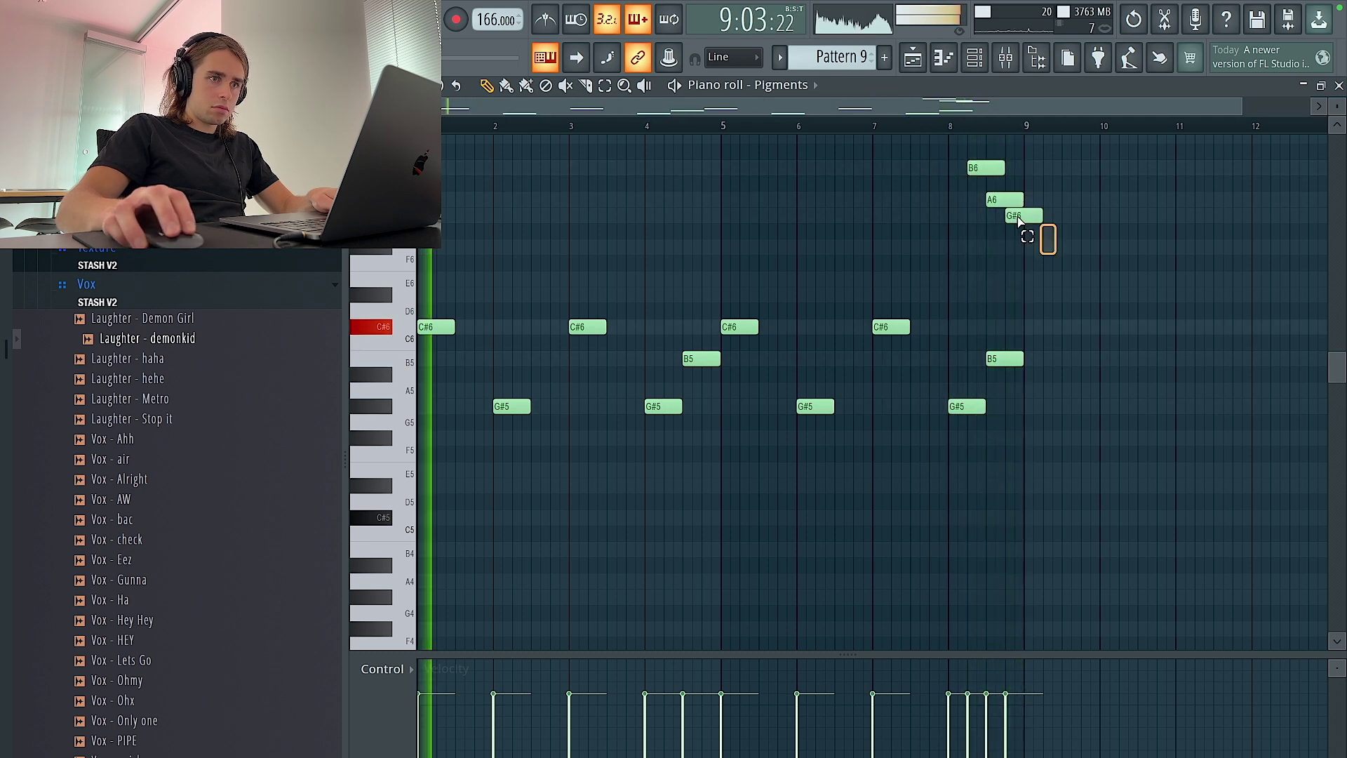
left_click_drag(1059, 250, 956, 163)
key("ctrl+l")
key("ctrl+d")
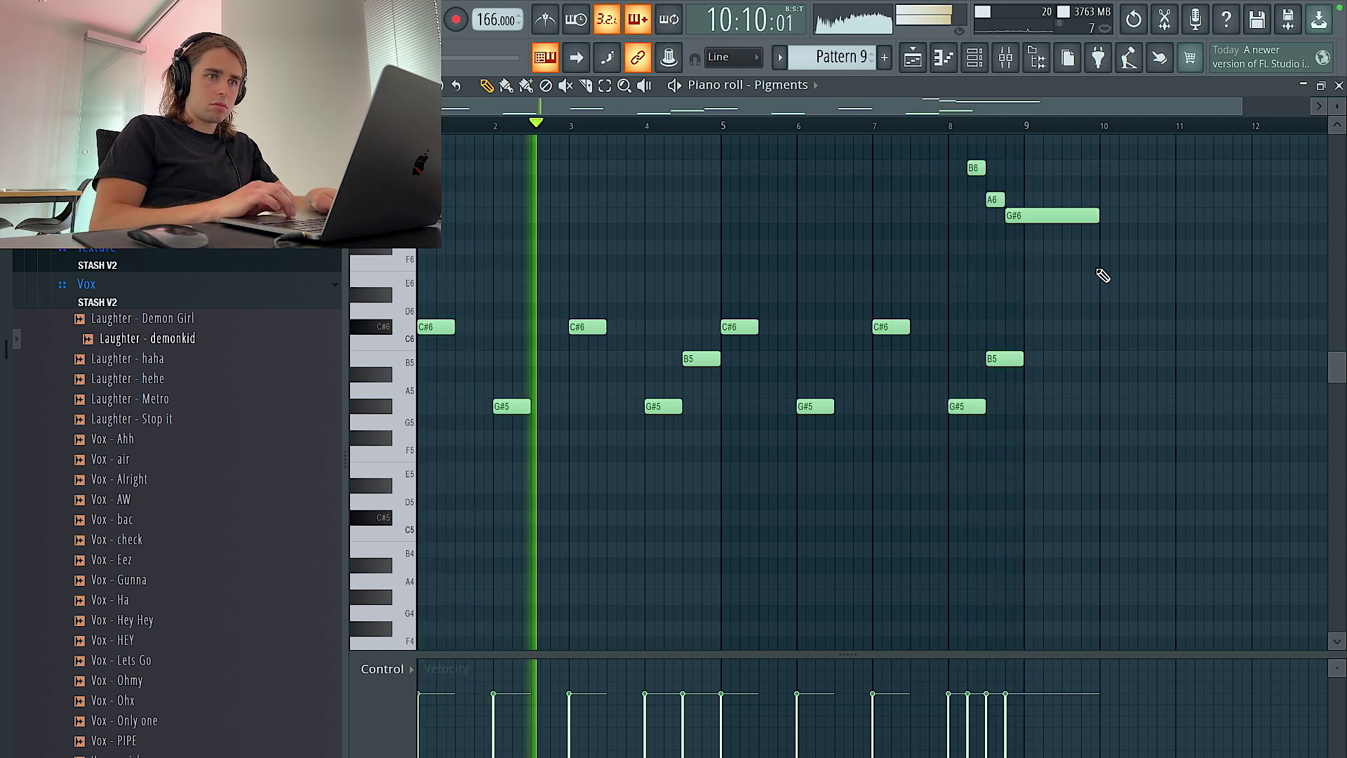
left_click_drag(1098, 215, 1021, 218)
Transpose the whole Pigments melody up one octave.
key("ctrl+a")
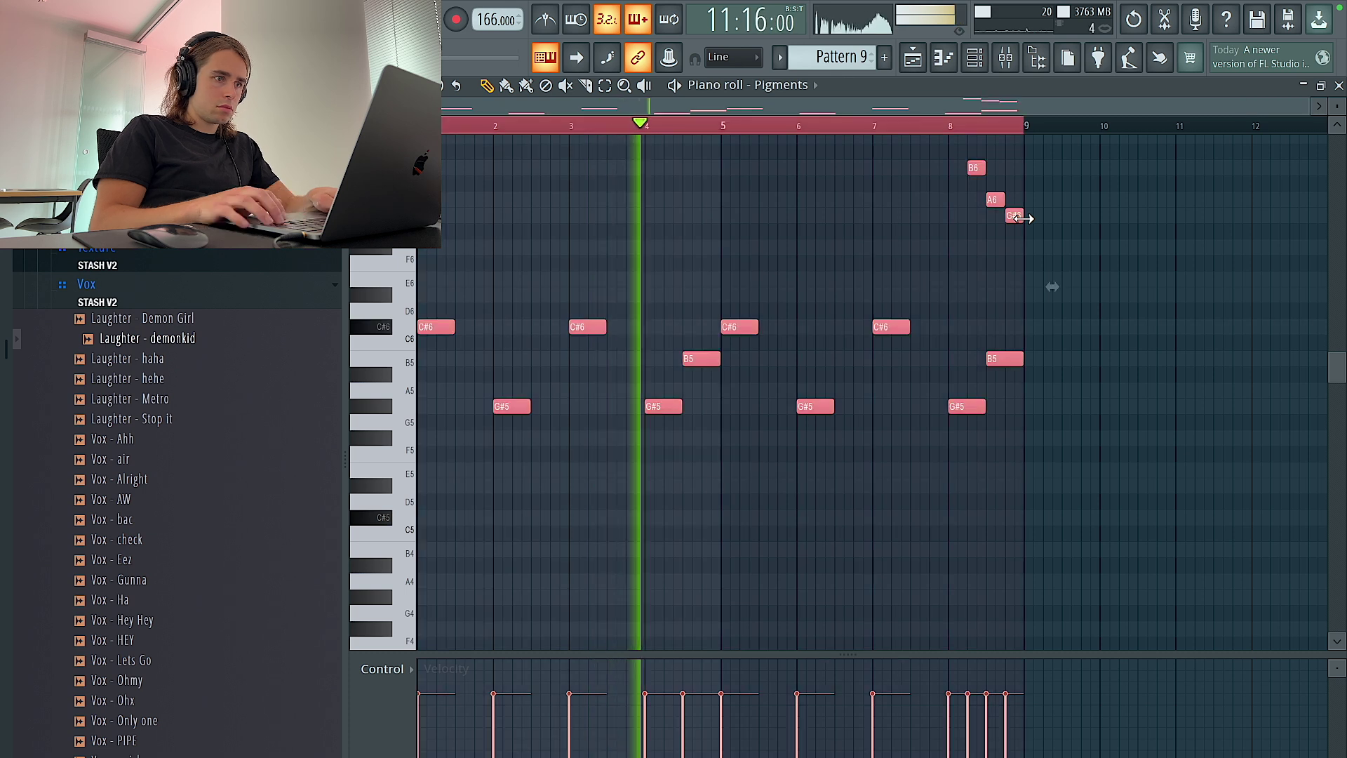
key("ctrl+Up")
key("ctrl+d")
key("ctrl+a")
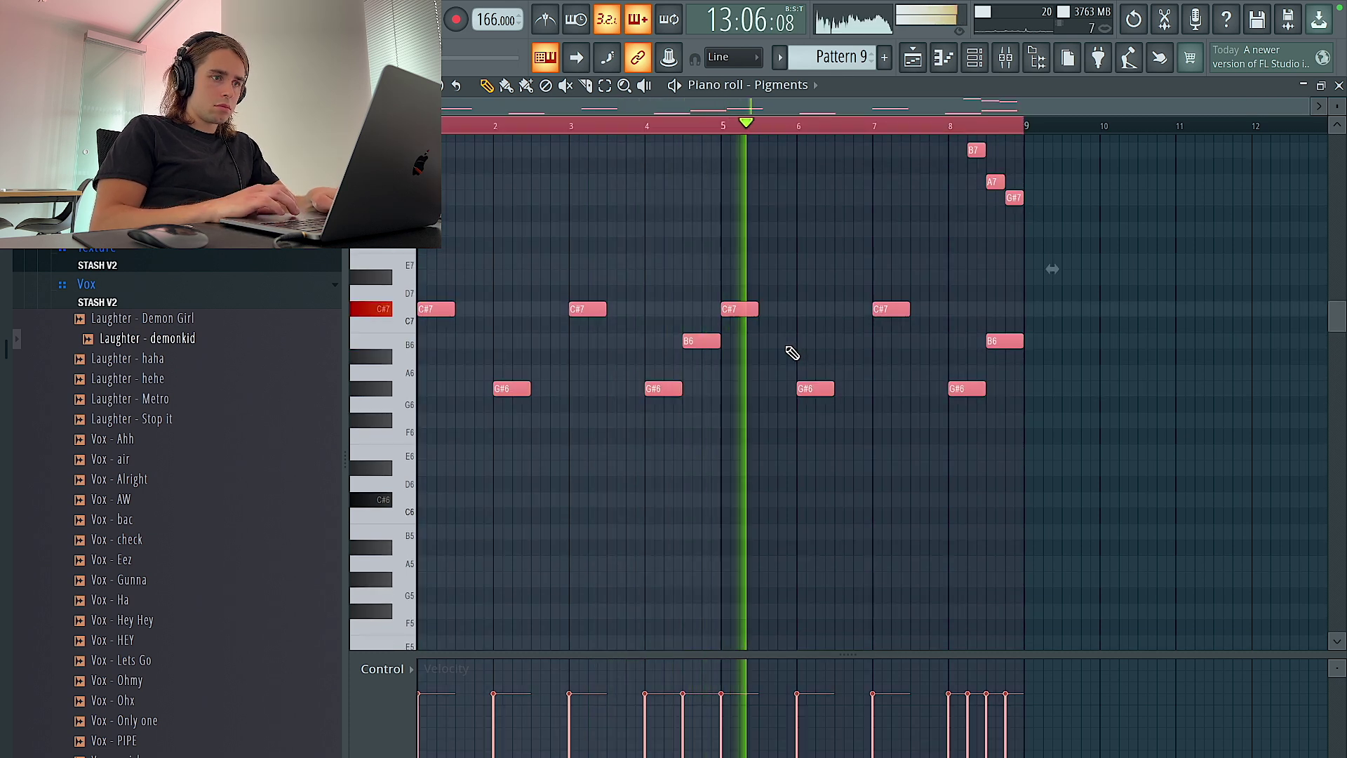
key("ctrl+d")
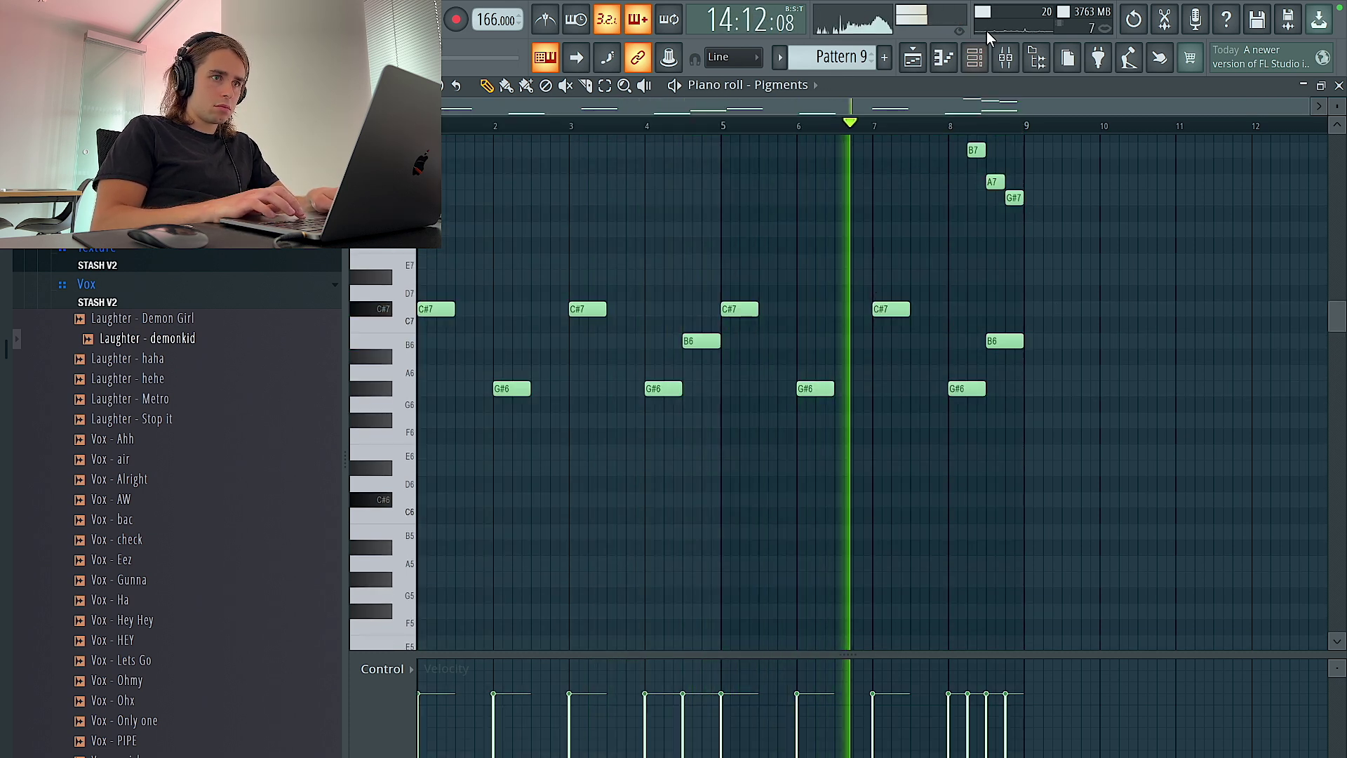
Move the Pigments channel directly below Augmented Grand Piano in the channel rack and assign it to mixer track 8.
left_click(976, 58)
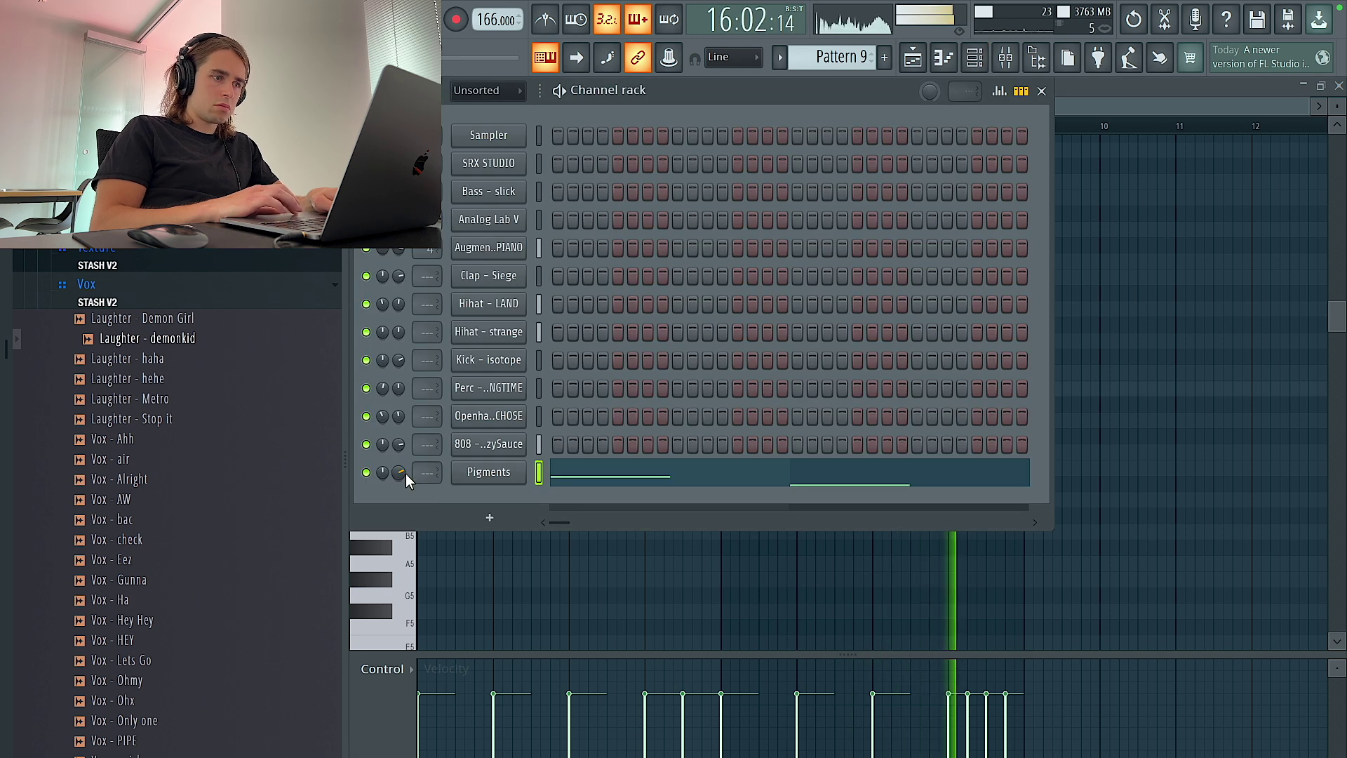
left_click_drag(483, 479, 481, 280)
key("F6")
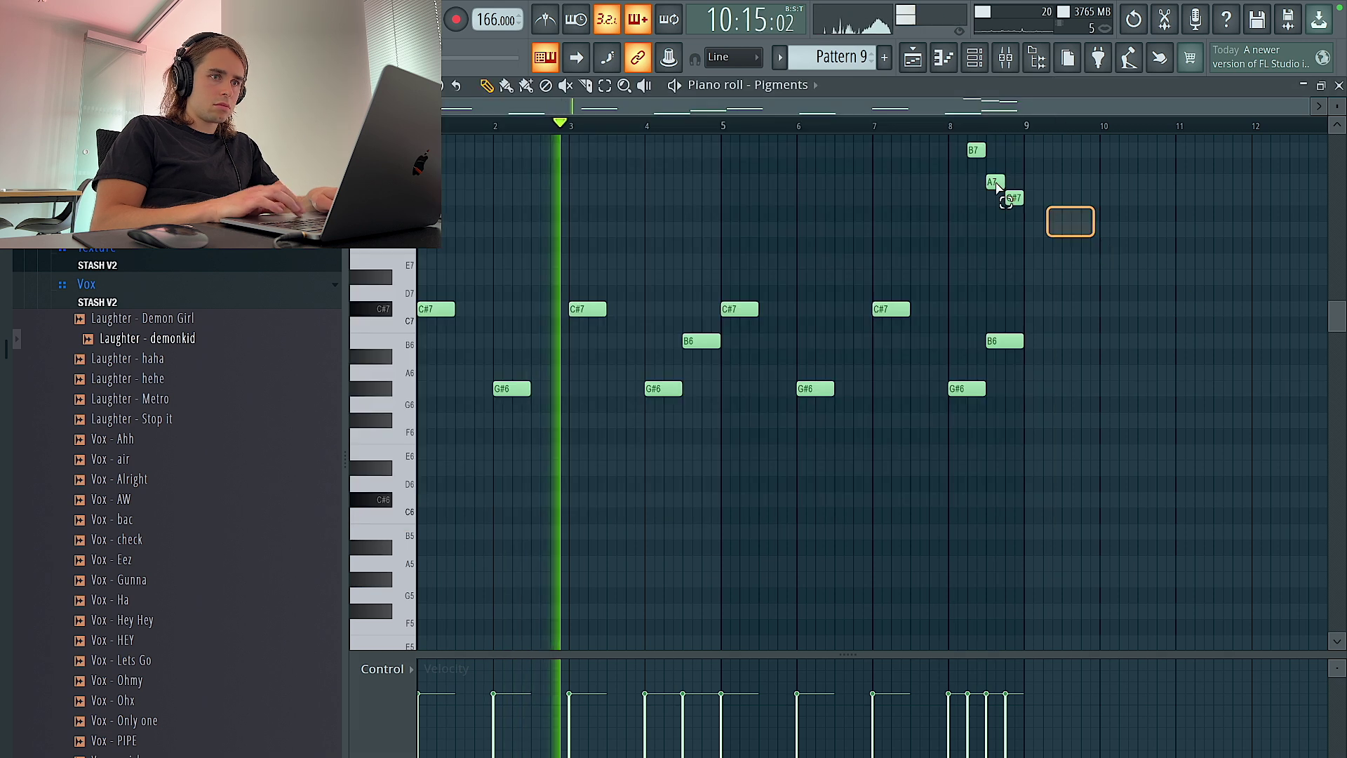
left_click(979, 63)
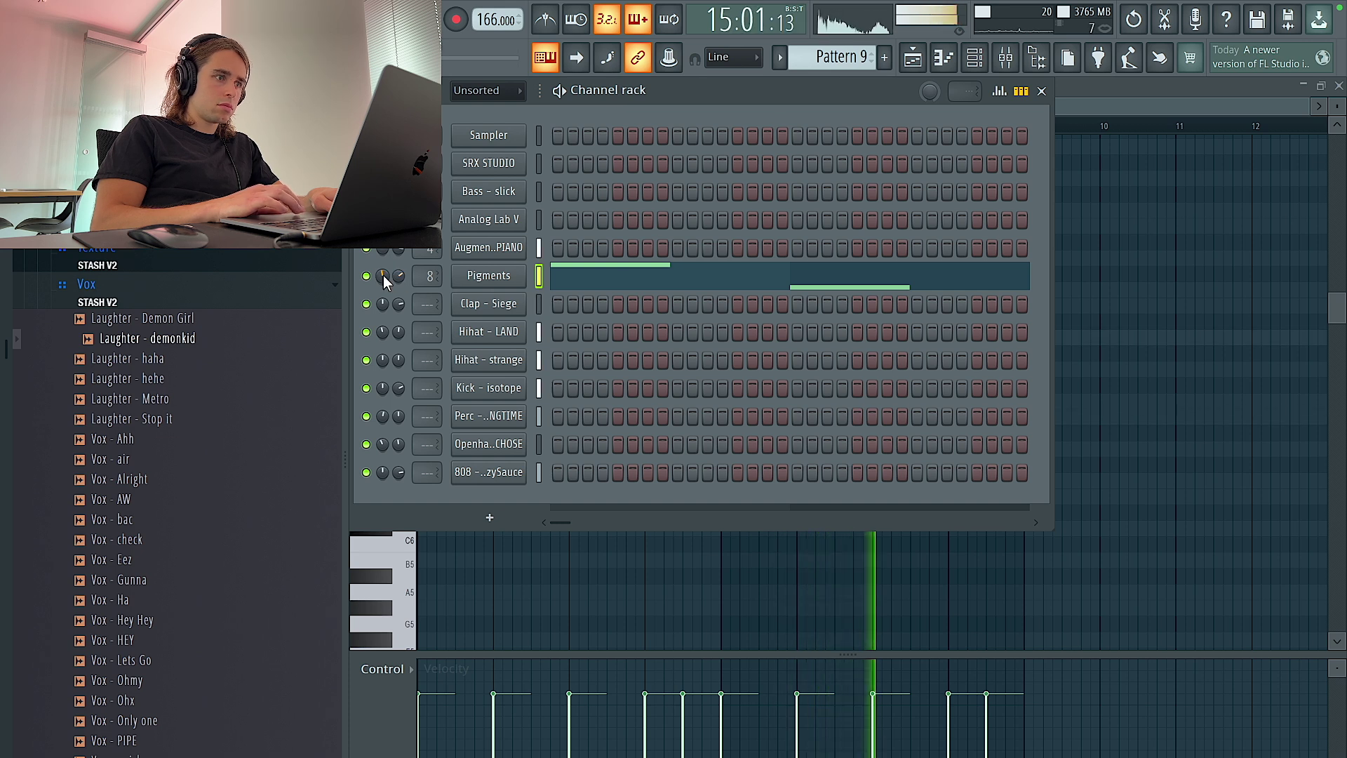
Route the seven drum channels from Clap - Siege to 808 - WheezySauce to mixer tracks 11 to 17.
left_click_drag(538, 303, 539, 360)
left_click(1005, 58)
left_click(844, 406)
key("ctrl+l")
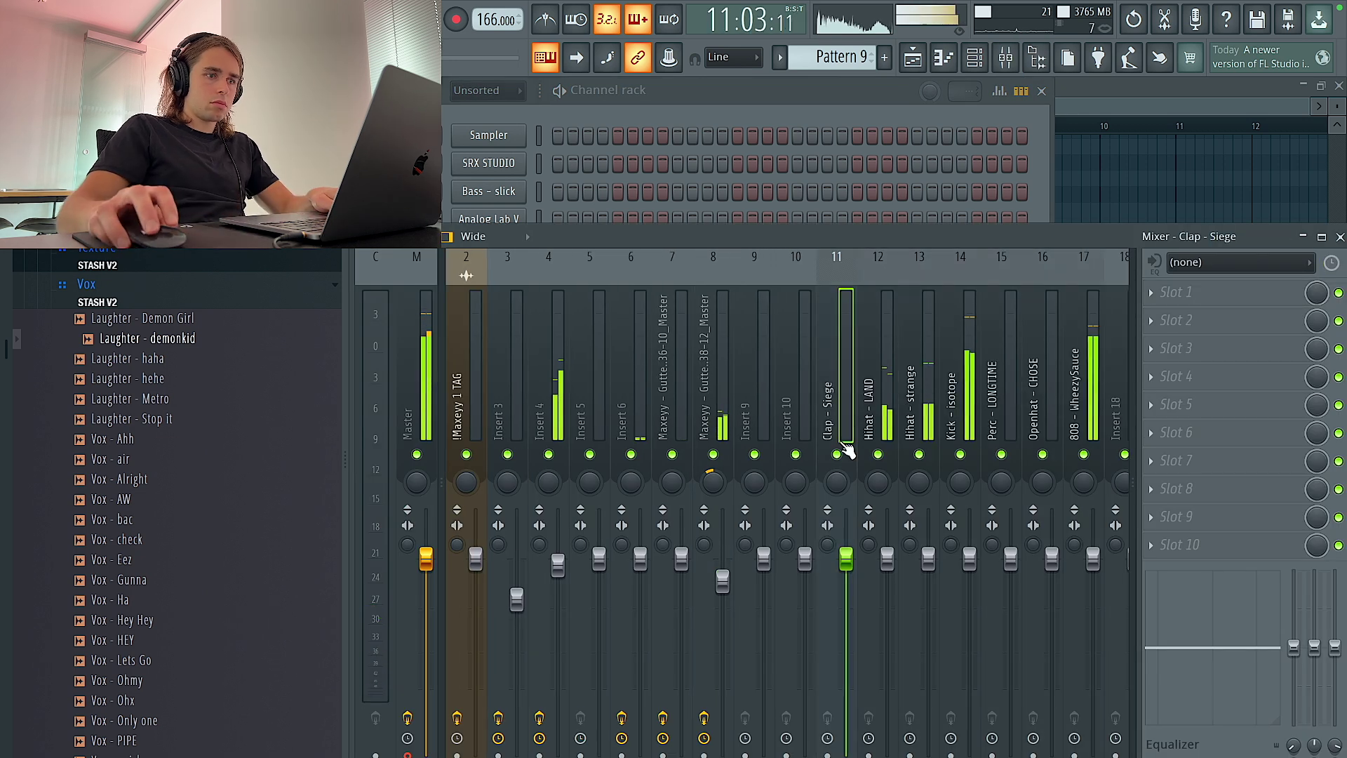
Solo the 808 track, bring in the Kick - isotope track, turn both stereo separations towards merged and lower the kick's level slightly.
scroll(921, 455, "down", 4)
right_click(916, 451)
left_click(918, 552)
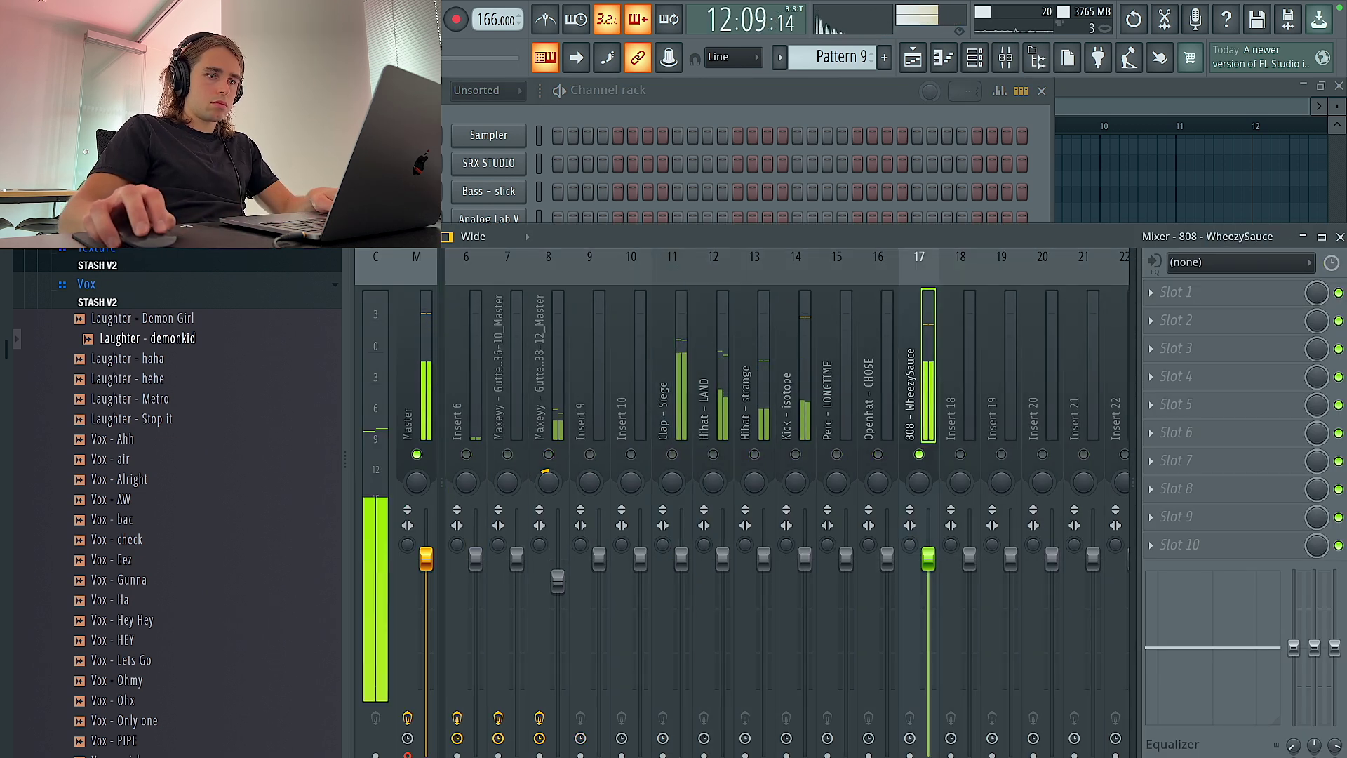
left_click_drag(910, 544, 920, 427)
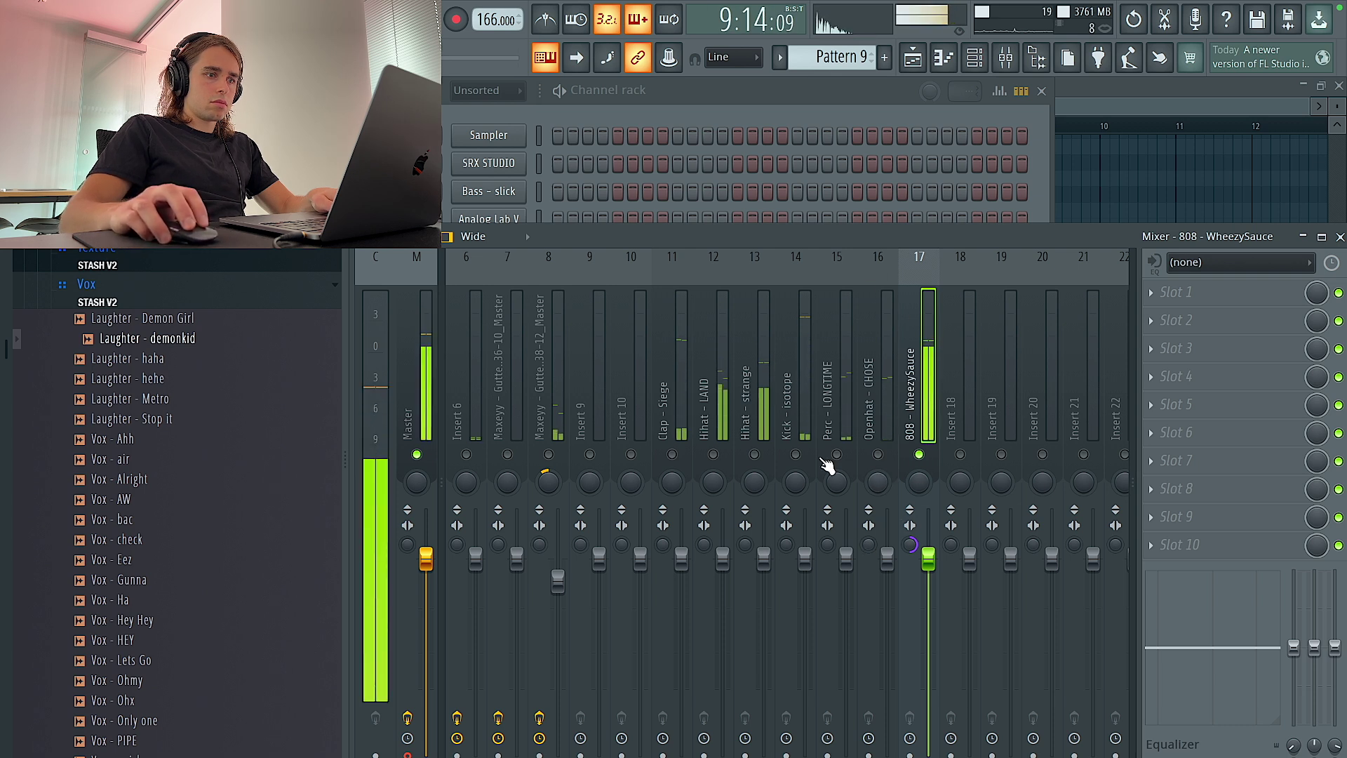
left_click(796, 454)
left_click_drag(805, 558, 787, 517)
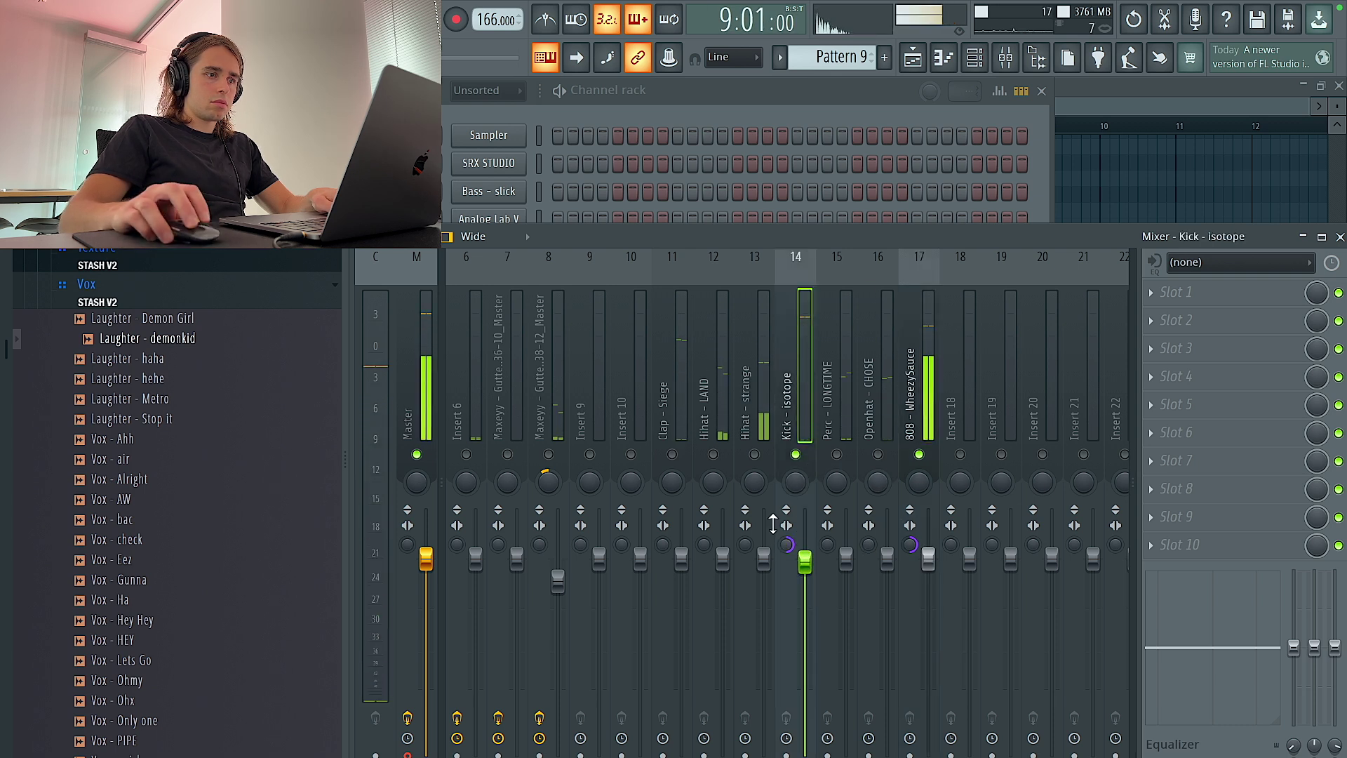
Bring both hi-hat tracks and the clap back in, lowering the Hihat - LAND and Clap - Siege levels slightly.
left_click(754, 455)
left_click(713, 454)
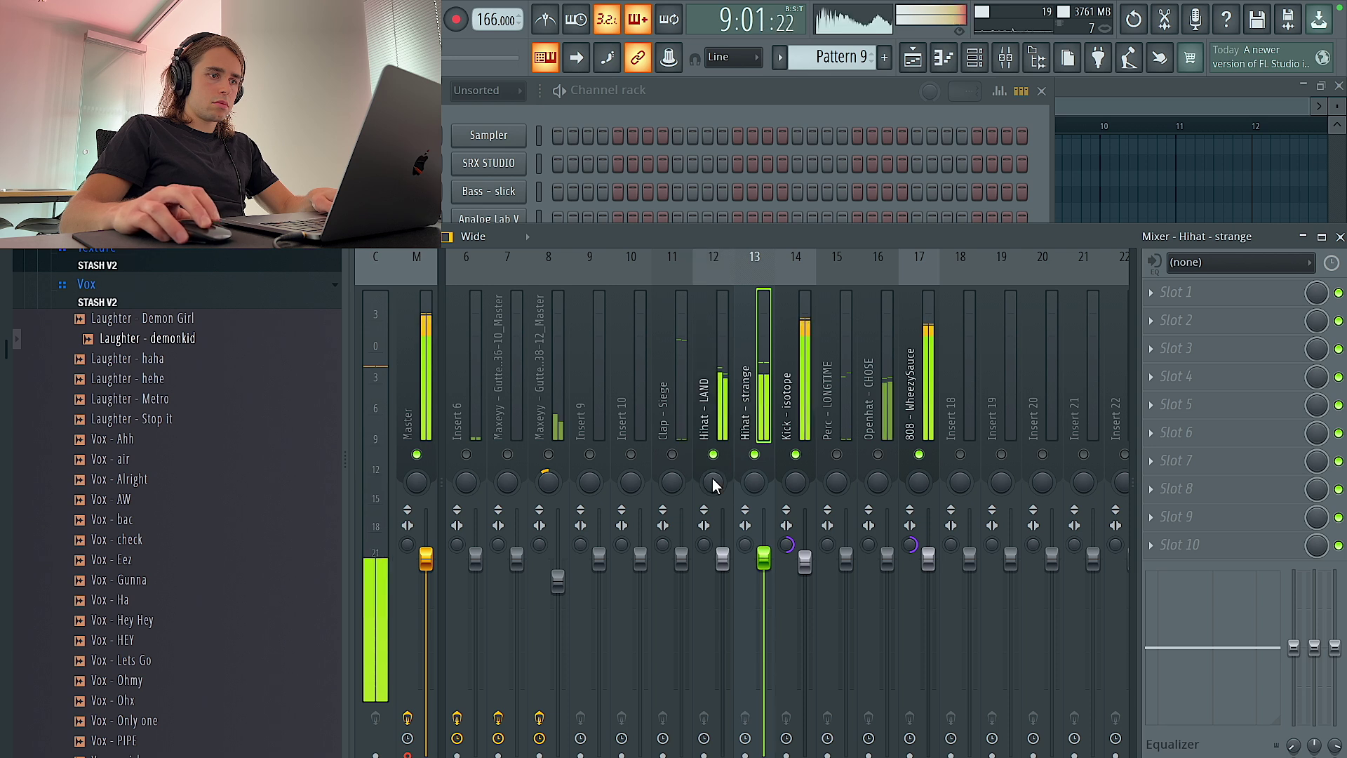
left_click_drag(722, 559, 722, 569)
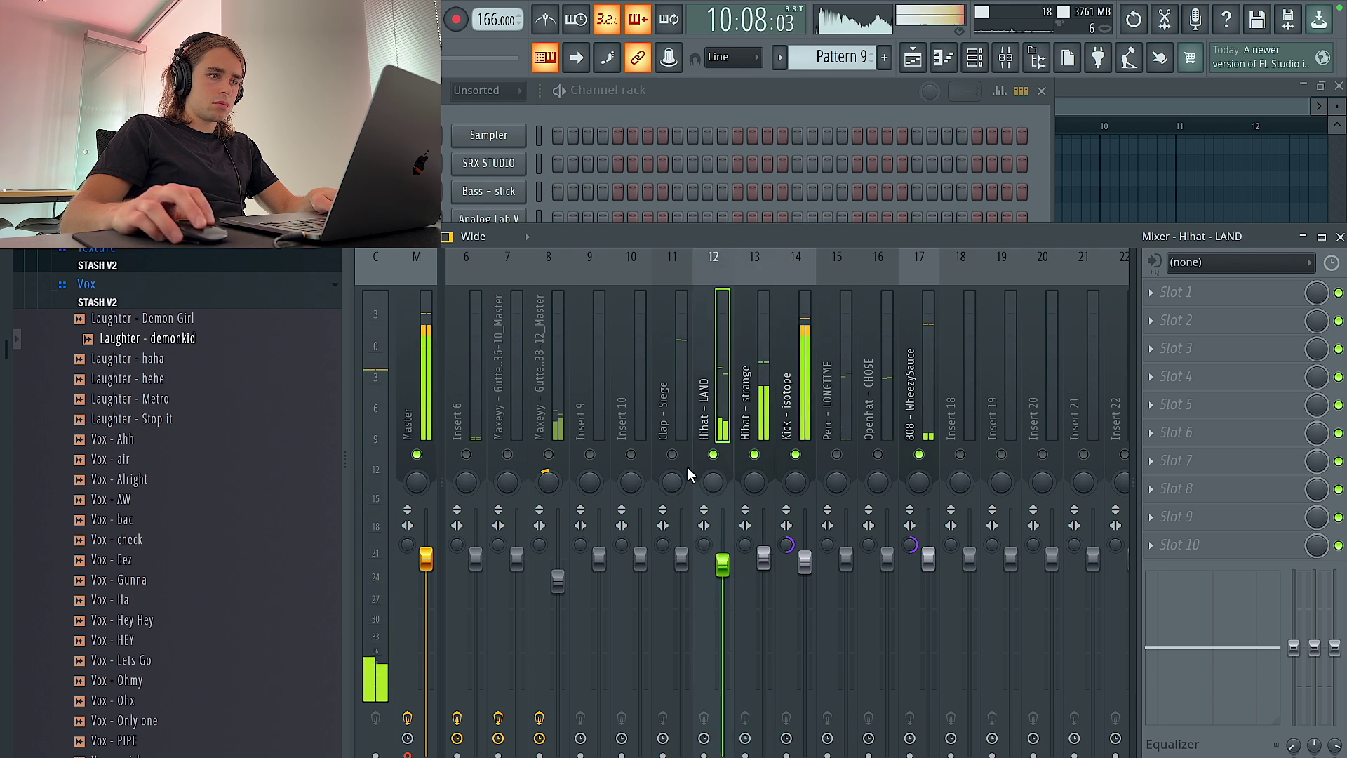
left_click(672, 454)
left_click_drag(681, 558, 681, 564)
Bring in the Perc - LONGTIME and Openhat - CHOSE tracks, lower the open hat's level and pan it slightly left.
left_click(836, 454)
left_click(878, 454)
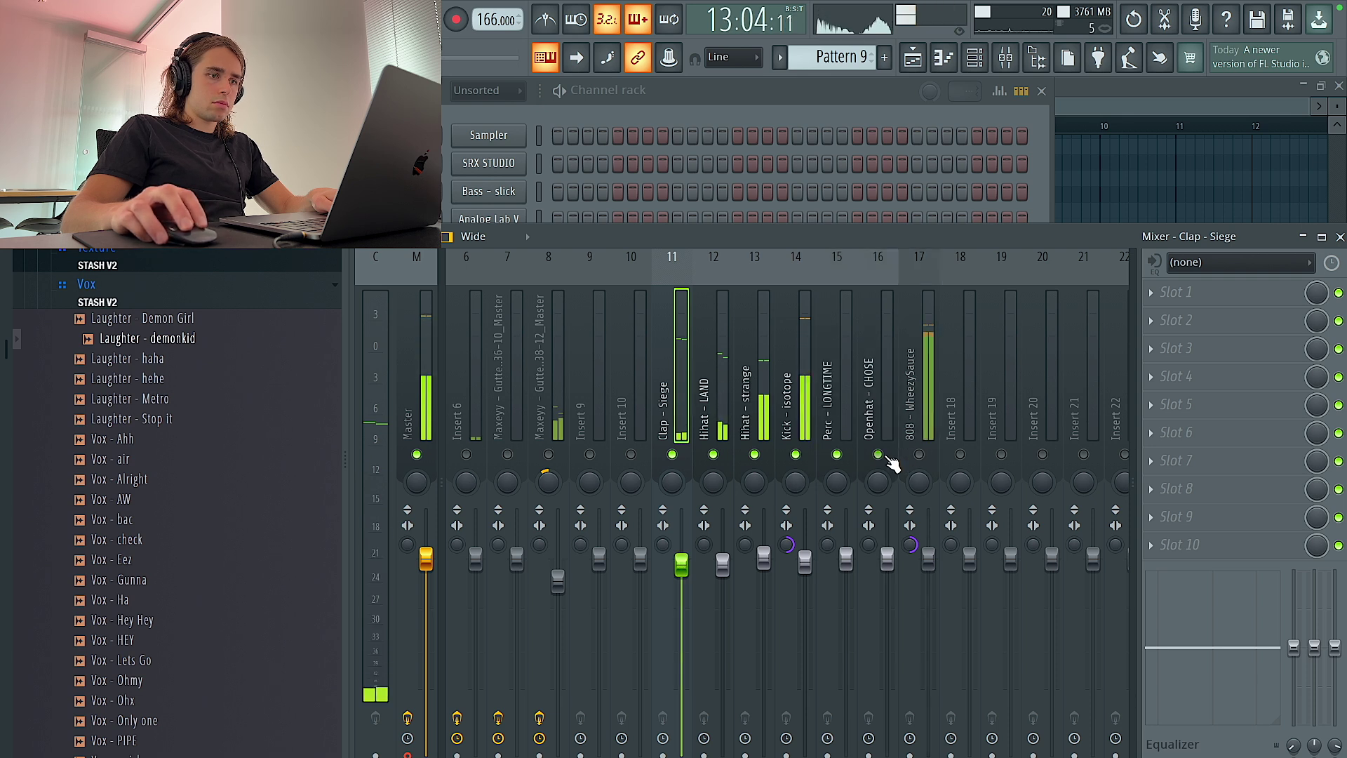
left_click_drag(846, 559, 887, 567)
left_click_drag(876, 481, 876, 483)
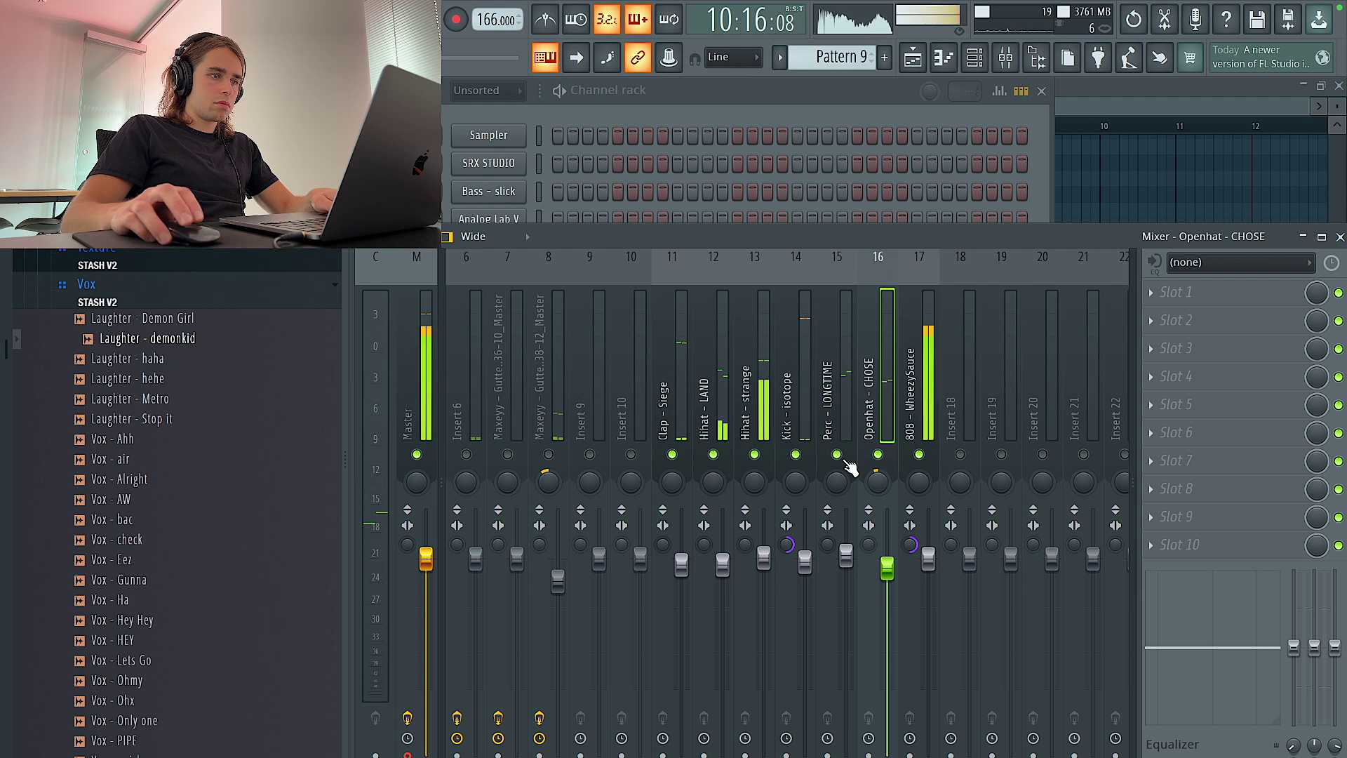
Unmute all mixer tracks, lower Insert 4 slightly and pan the Hihat - LAND track slightly left.
scroll(814, 459, "left", 3)
right_click(803, 456)
right_click(802, 457)
scroll(811, 464, "left", 2)
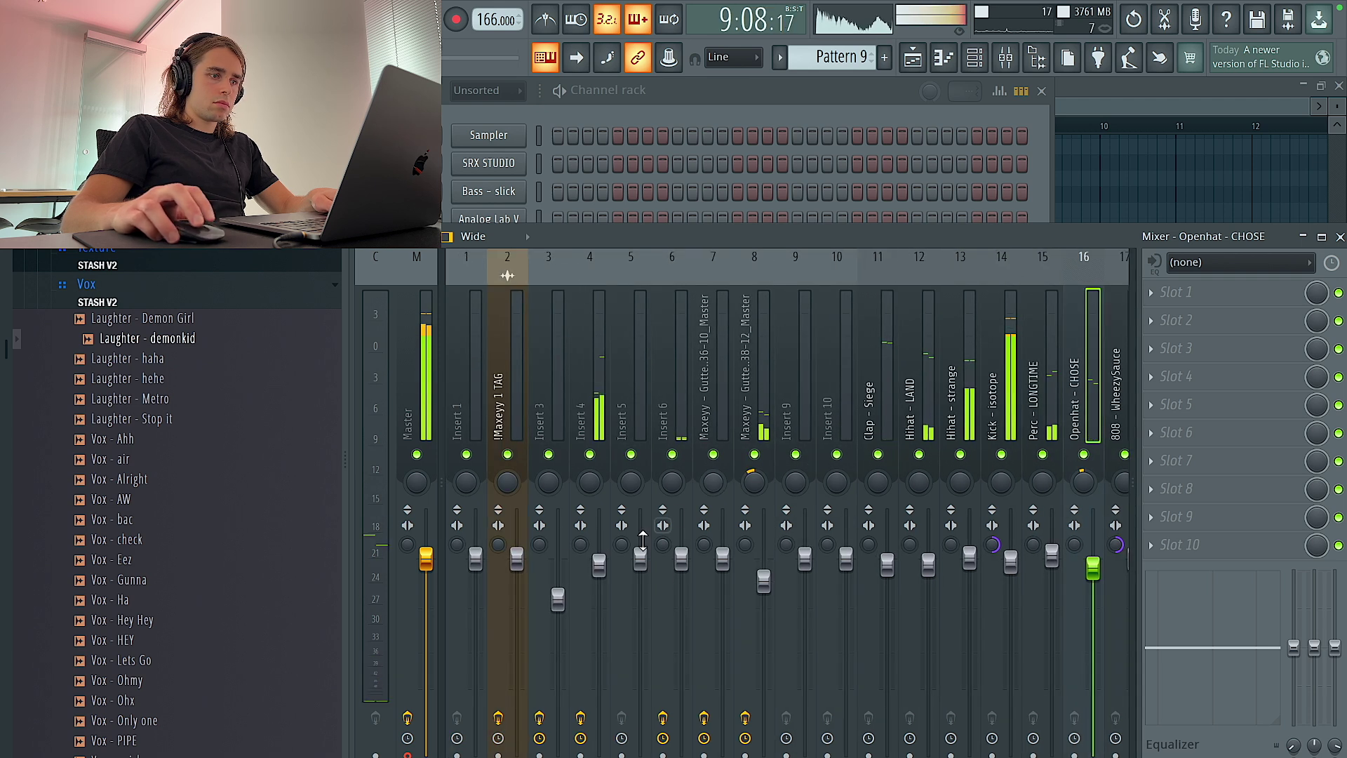
left_click_drag(598, 564, 598, 565)
left_click(423, 394)
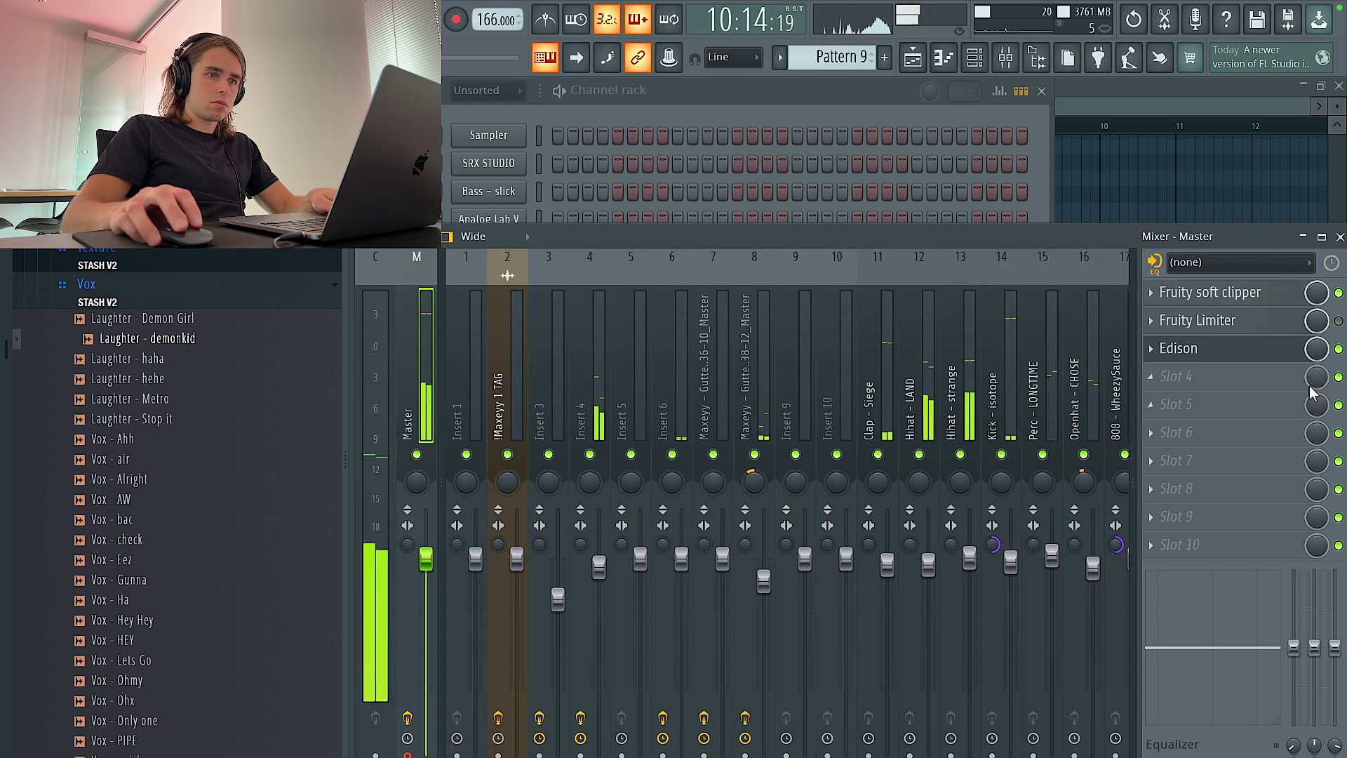
left_click(919, 483)
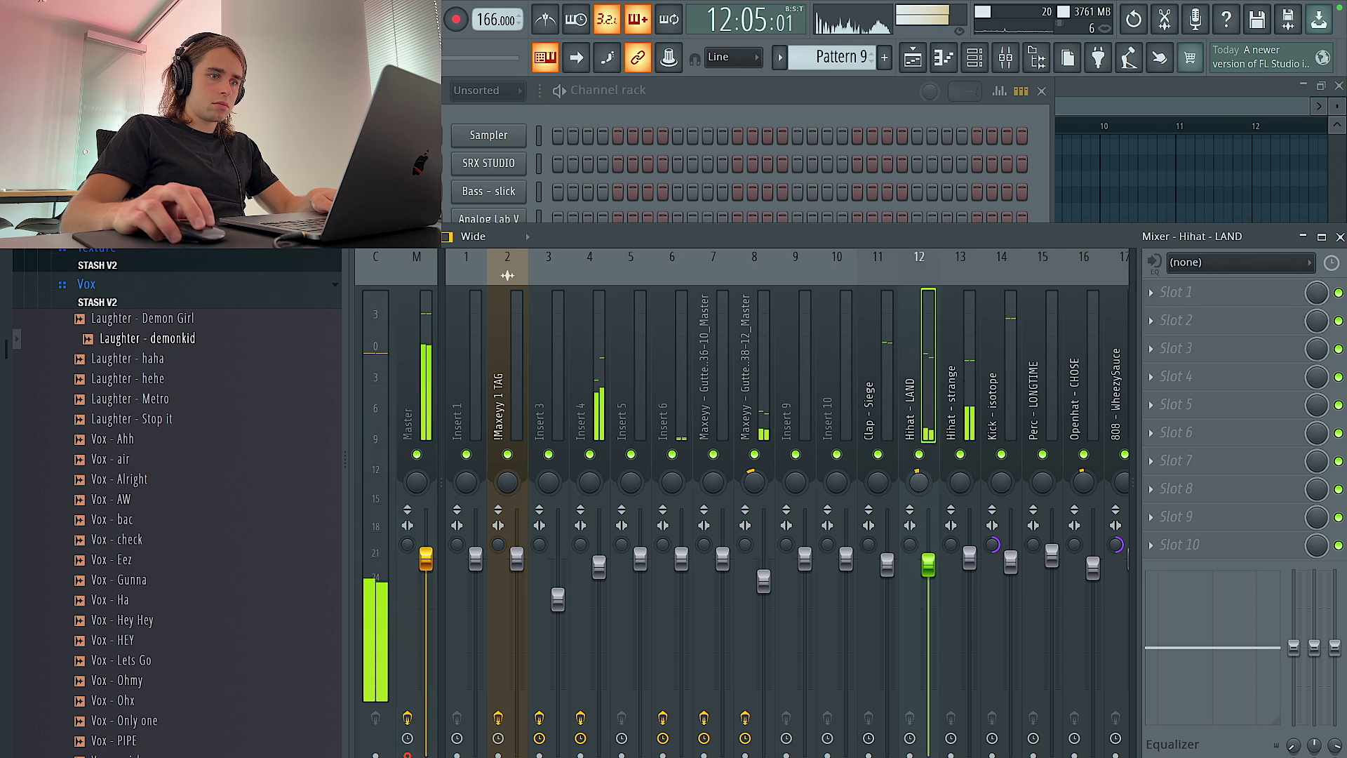
Enable the Fruity Limiter on the Master track and boost the Master equalizer's high band by about 1.8 dB at 8 kHz.
left_click(410, 753)
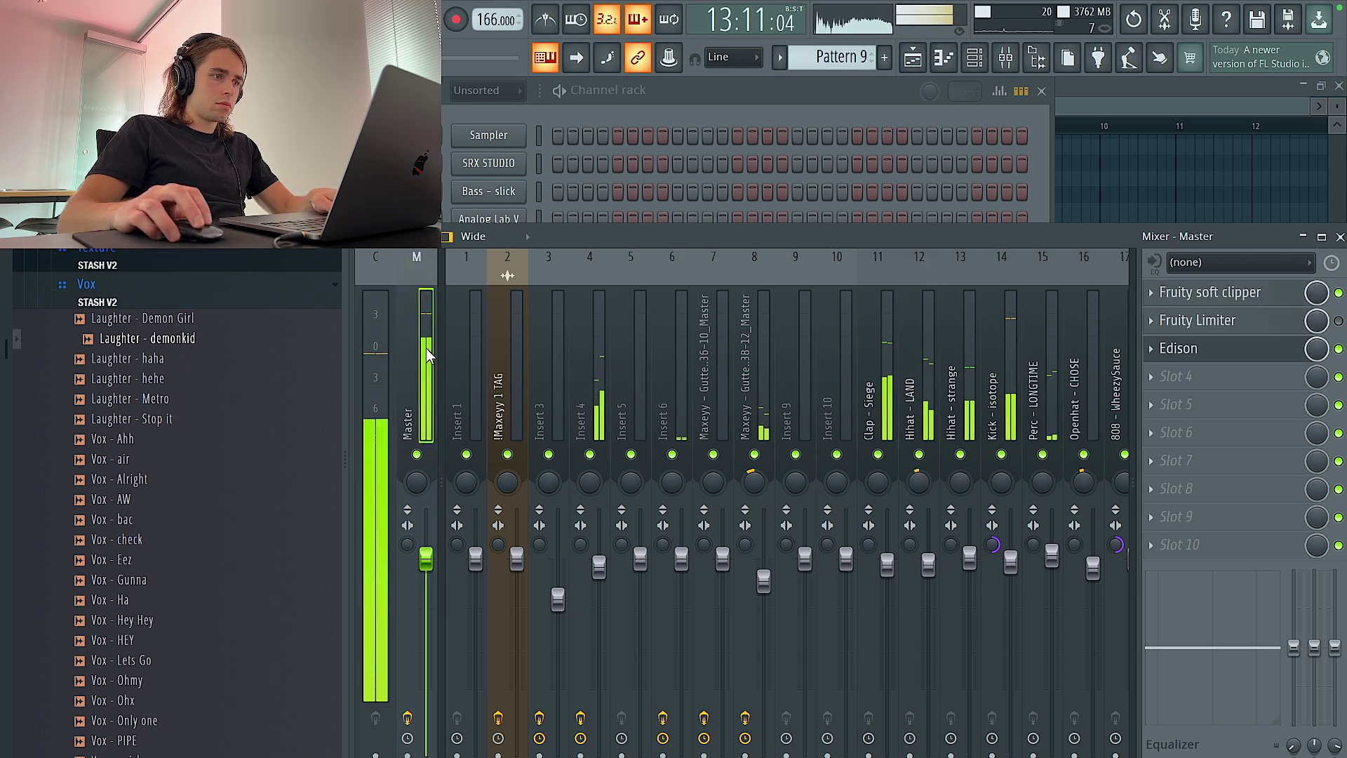
left_click(1235, 321)
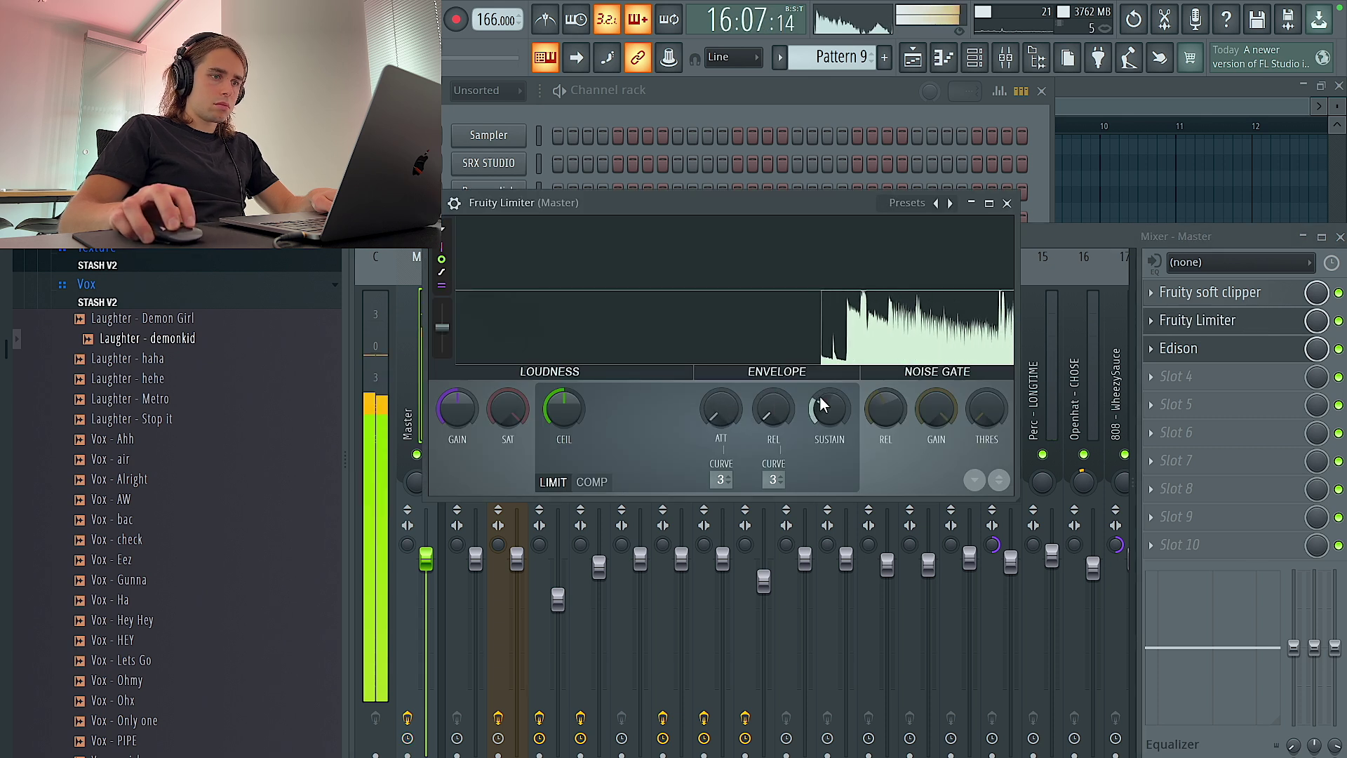
left_click(698, 113)
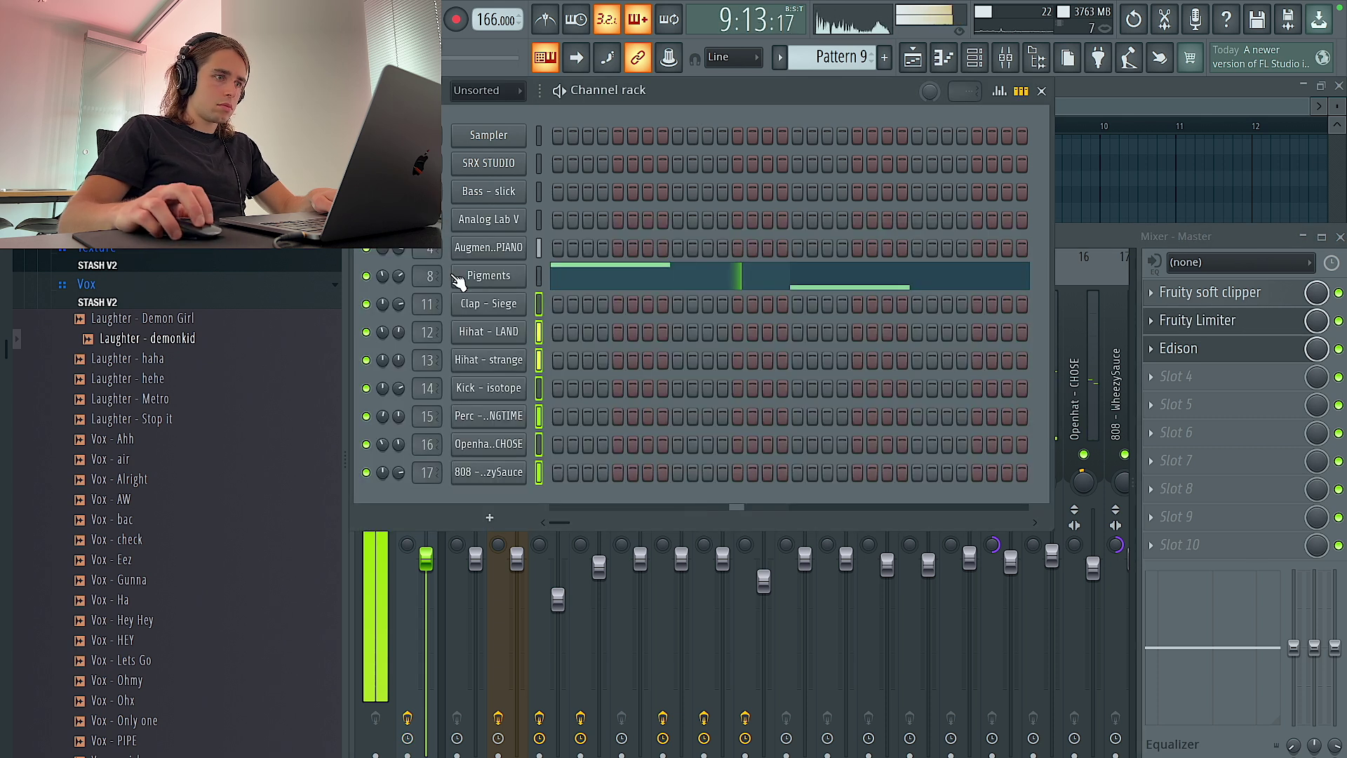
left_click(1079, 238)
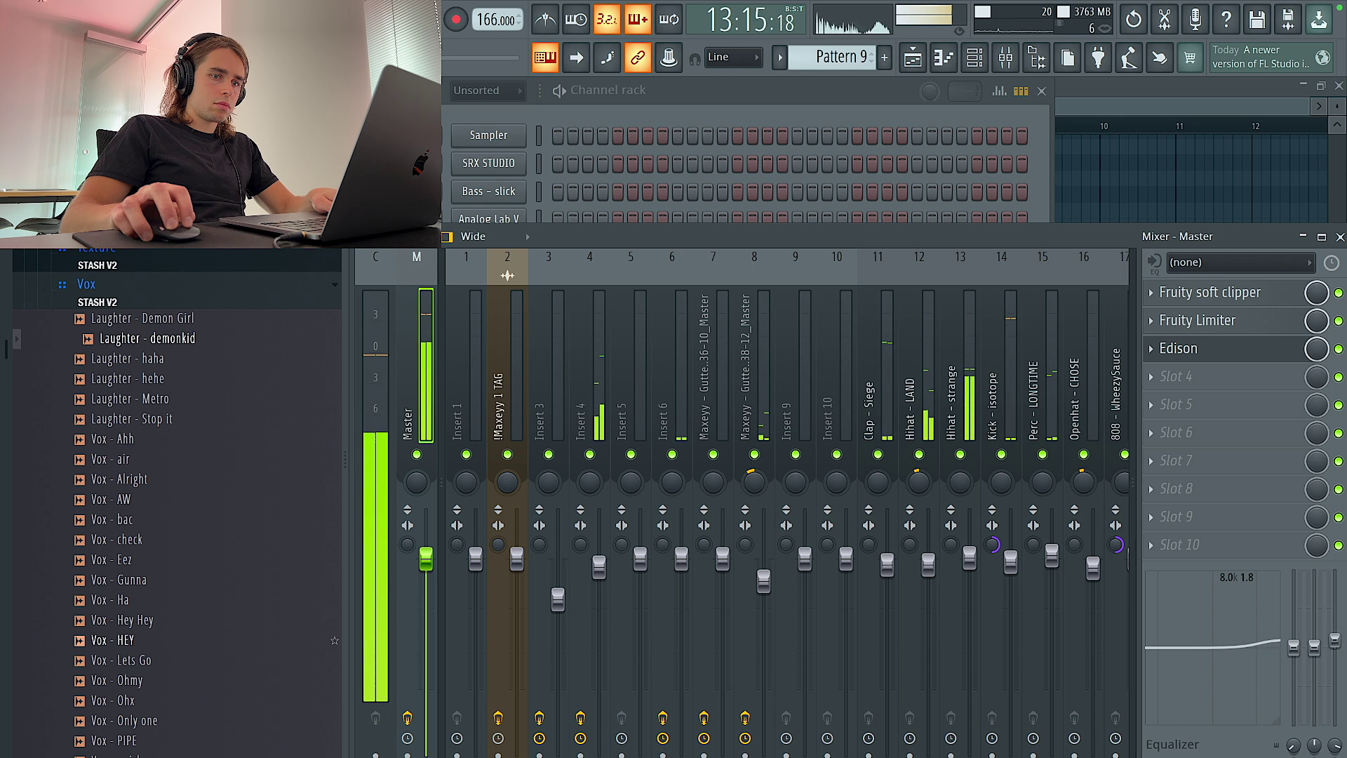
Adjust the gain, saturation and ceiling of the Master's Fruity Limiter and lower the Clap - Siege track's level.
left_click(1234, 327)
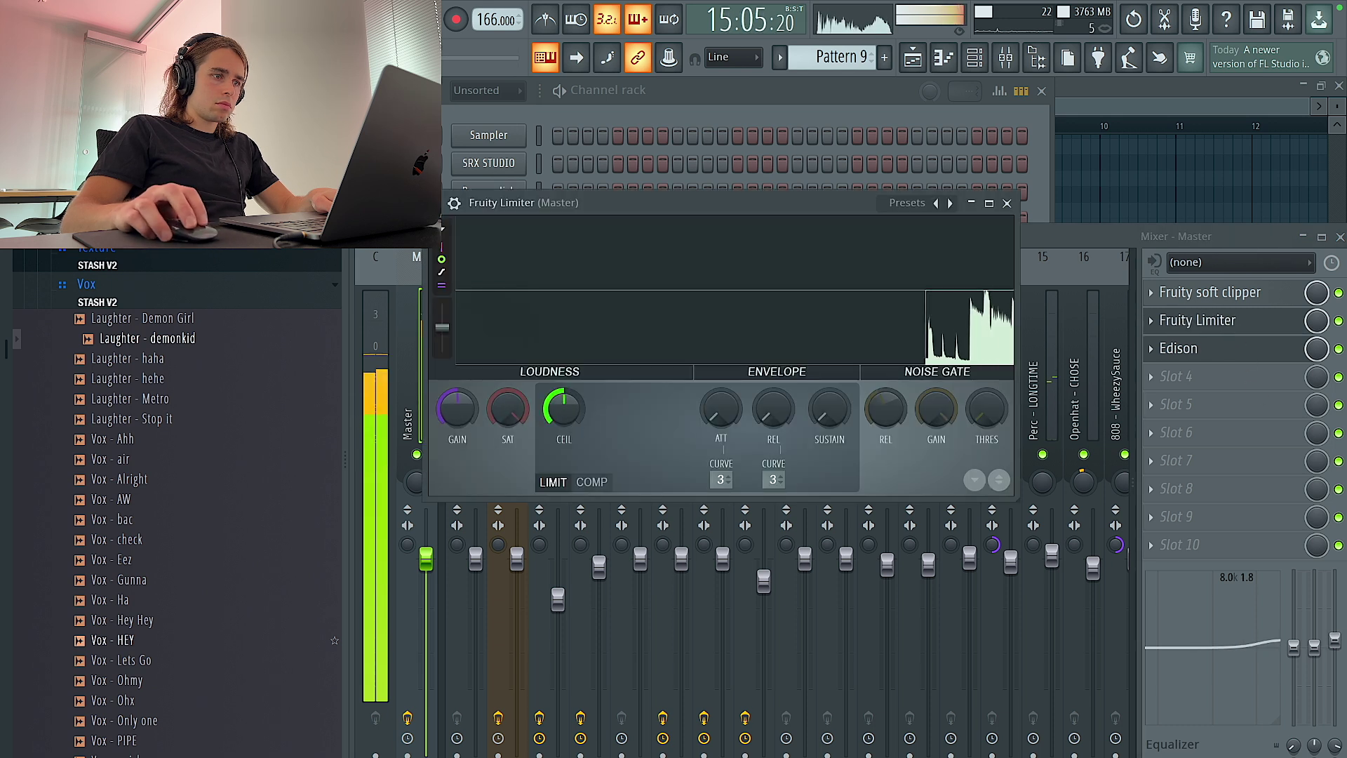
mouse_move(493, 394)
left_mouse_down()
mouse_move(494, 421)
mouse_move(474, 395)
left_mouse_up()
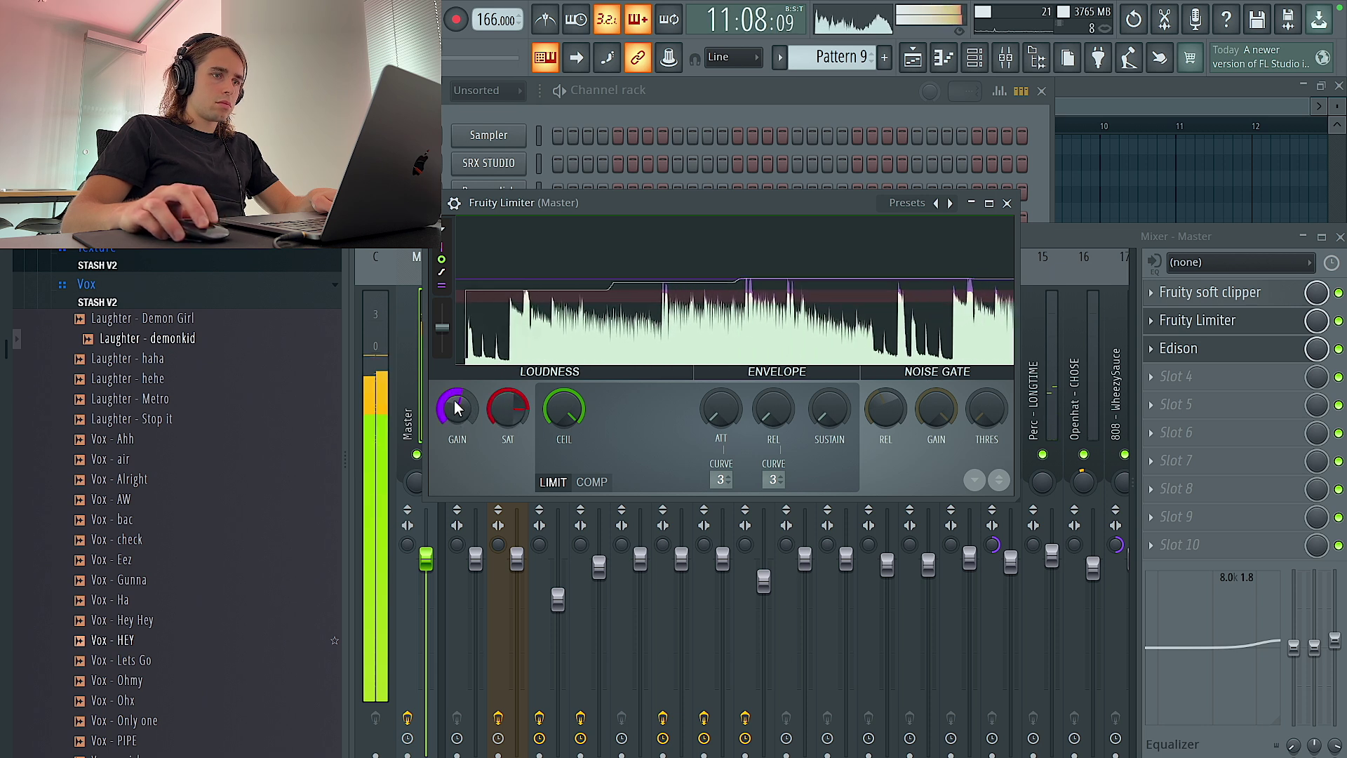
left_click(1007, 202)
left_click_drag(887, 563, 887, 572)
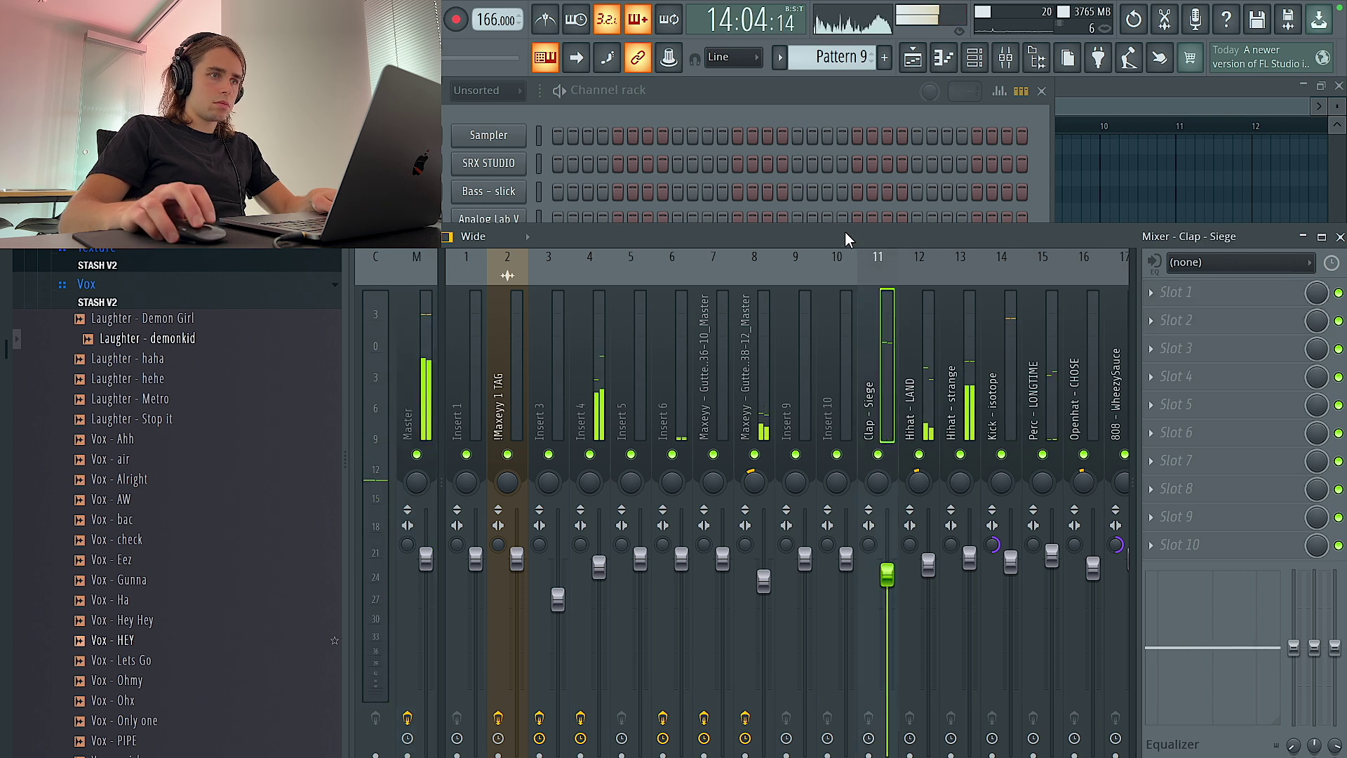
Try to split Pattern 9 by channel from the playlist.
left_click(788, 110)
left_click(917, 61)
right_click(838, 57)
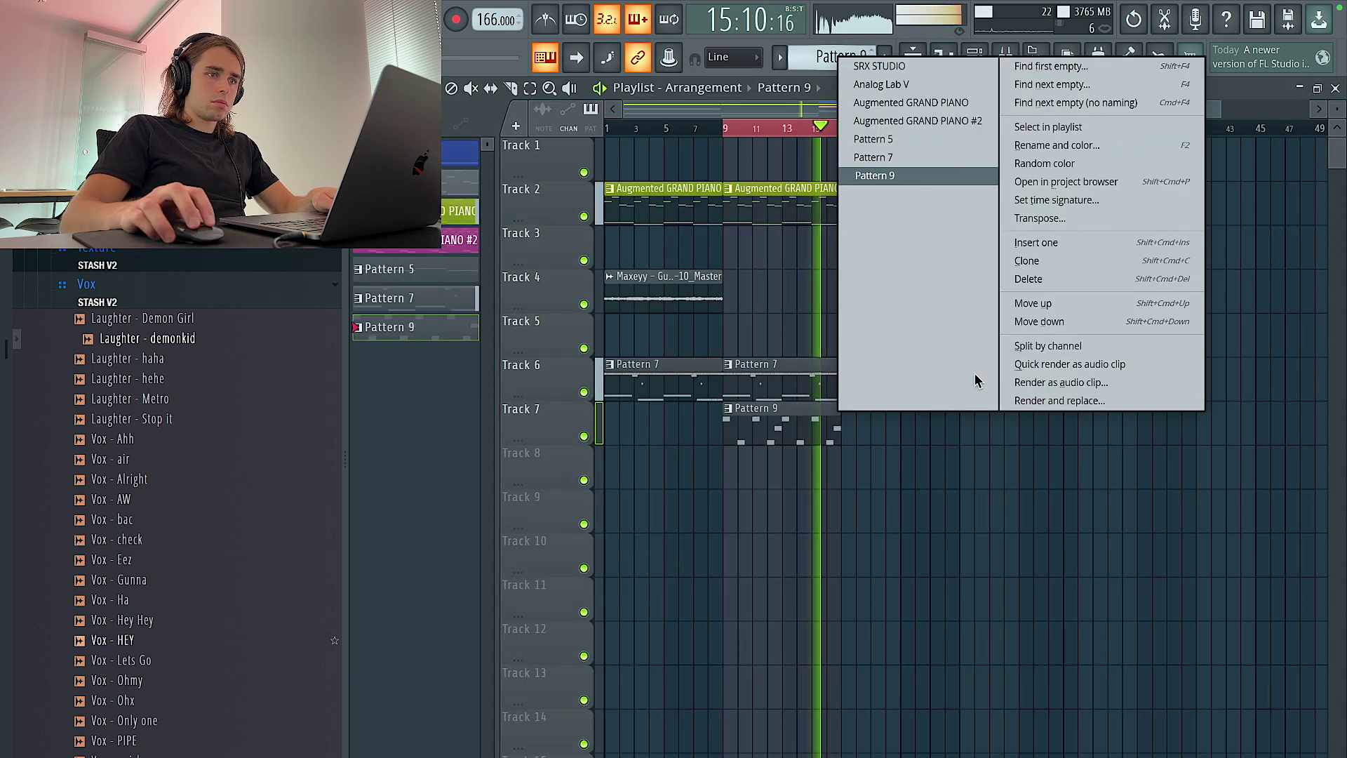
left_click(1038, 346)
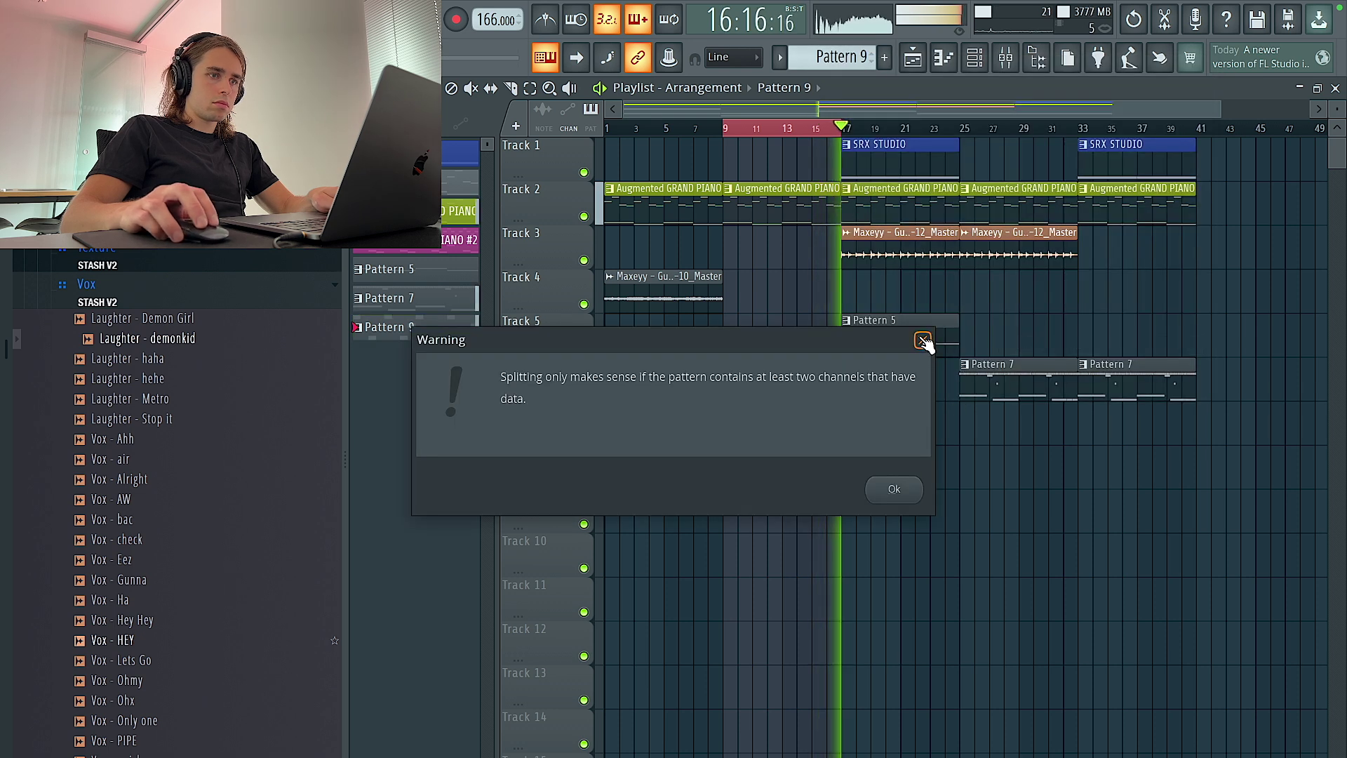
left_click(923, 341)
Split the drum pattern, Pattern 7, by channel.
left_click(821, 381)
right_click(838, 56)
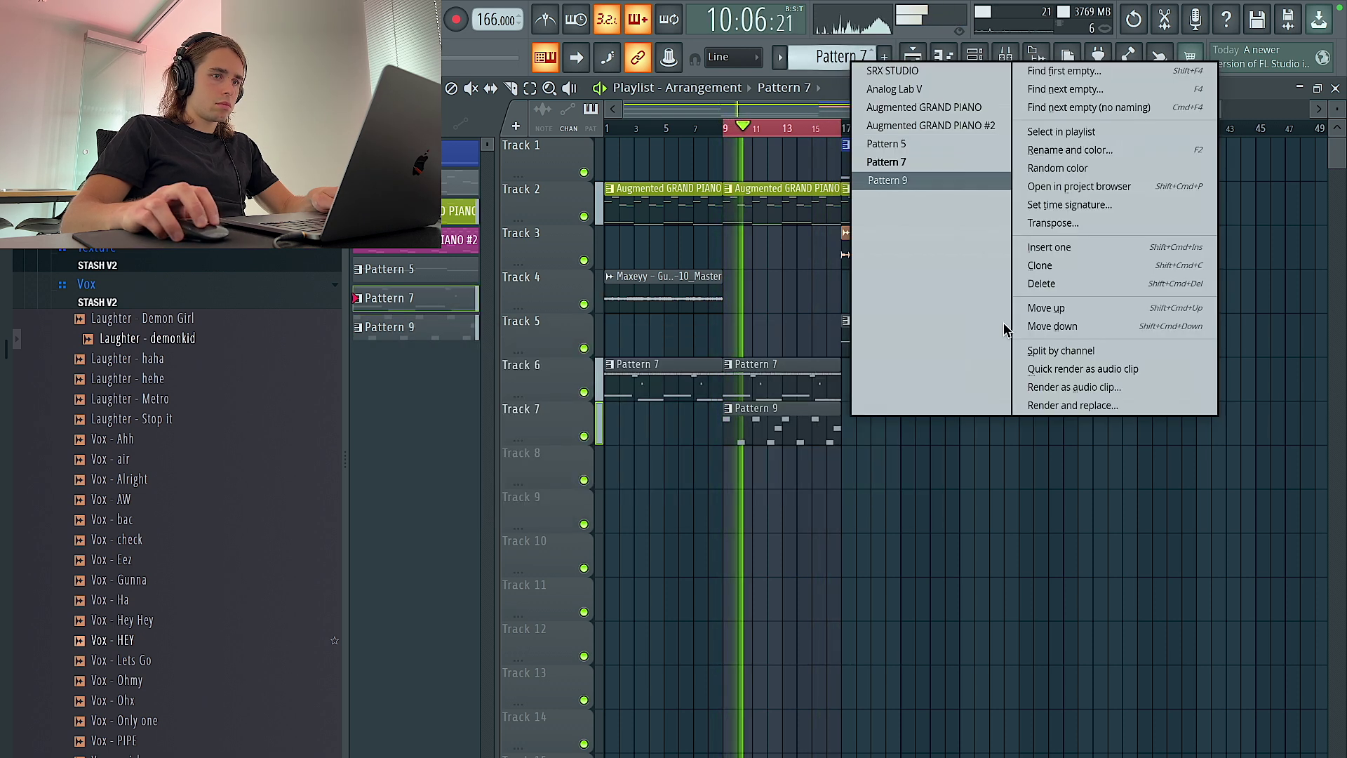
left_click(1041, 350)
Place the seven split drum patterns as clips on Tracks 9 to 15 and remove the stray Openhat clip from Track 13.
left_click(410, 474, "shift")
left_click_drag(431, 322, 645, 526)
left_click_drag(645, 526, 592, 535)
key("super+d")
left_click_drag(617, 728, 717, 736)
left_click(680, 696)
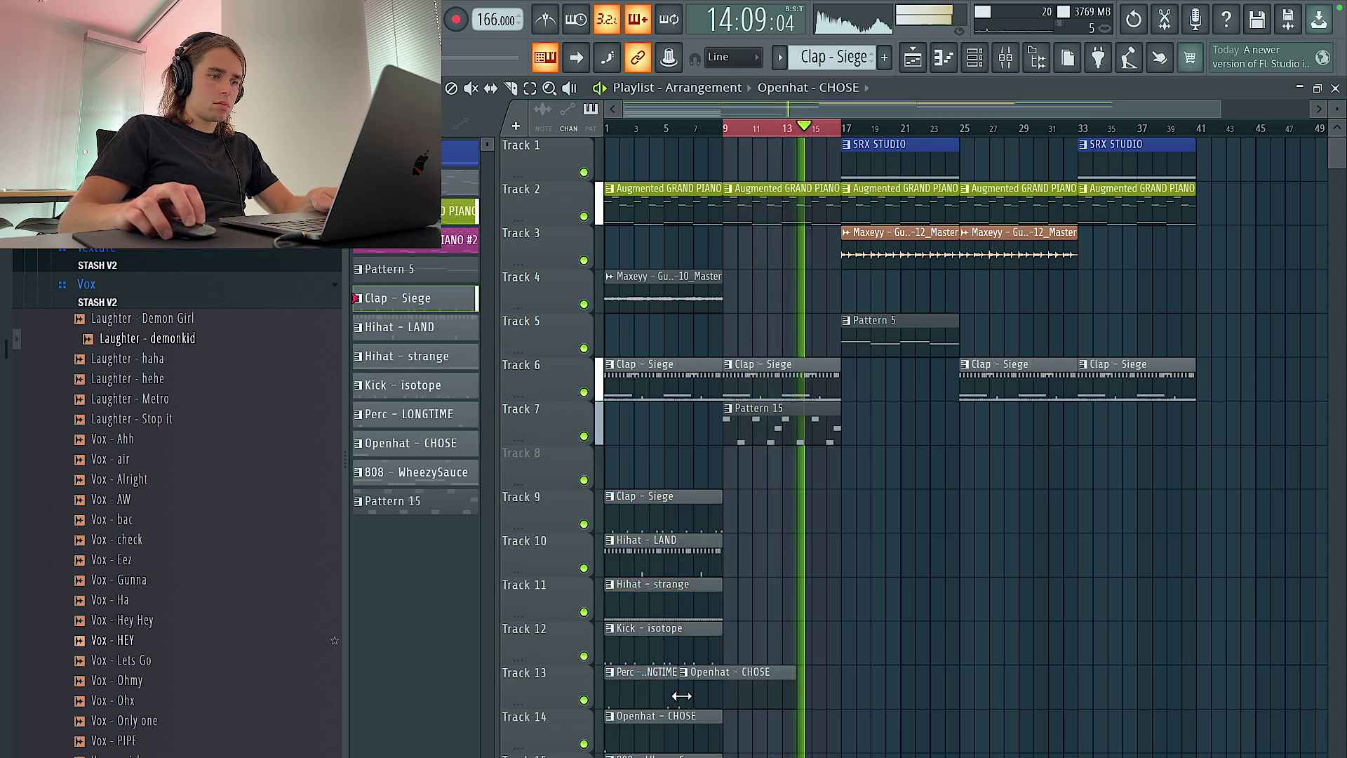
right_click(695, 691)
left_click_drag(870, 484, 764, 427)
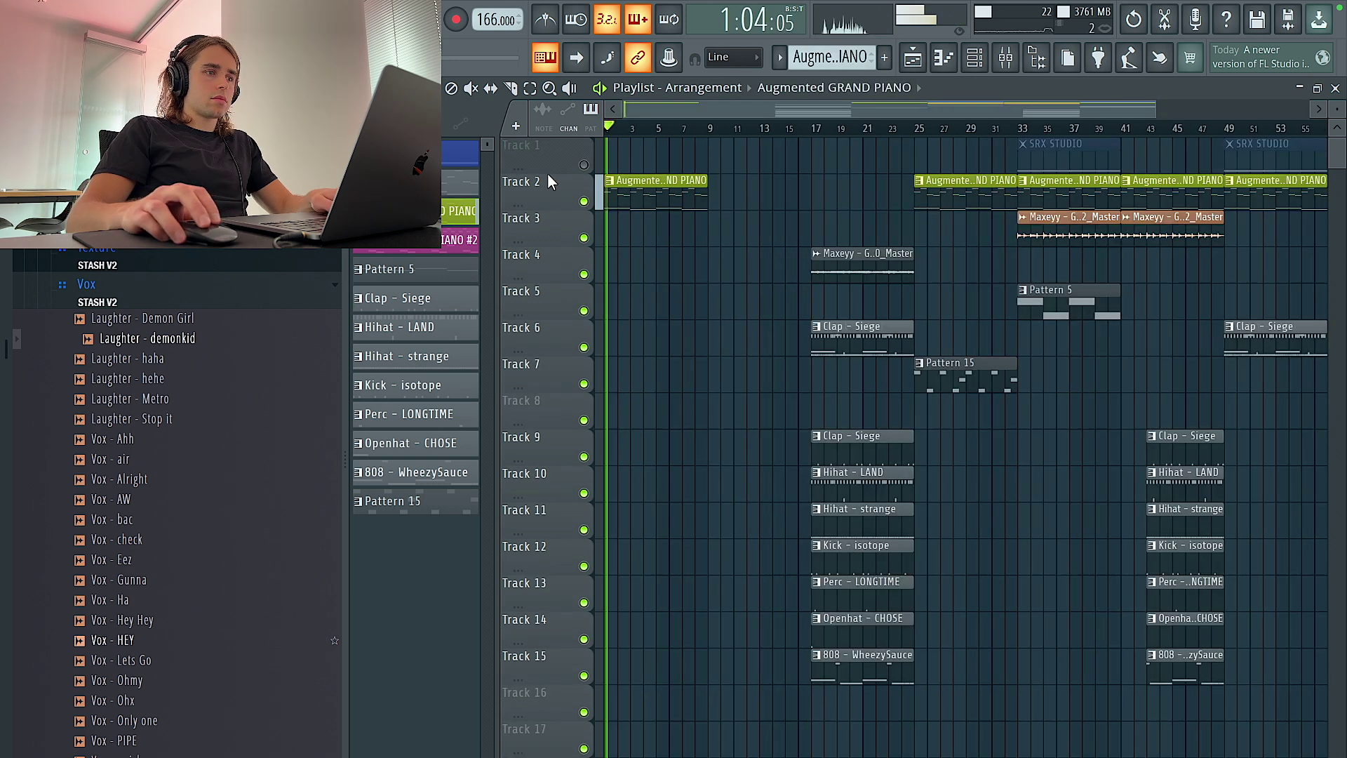
Unmute Track 1 and delete the Clap - Siege clip at bar 17 on Track 6.
left_click(582, 165)
left_click_drag(854, 212, 857, 386)
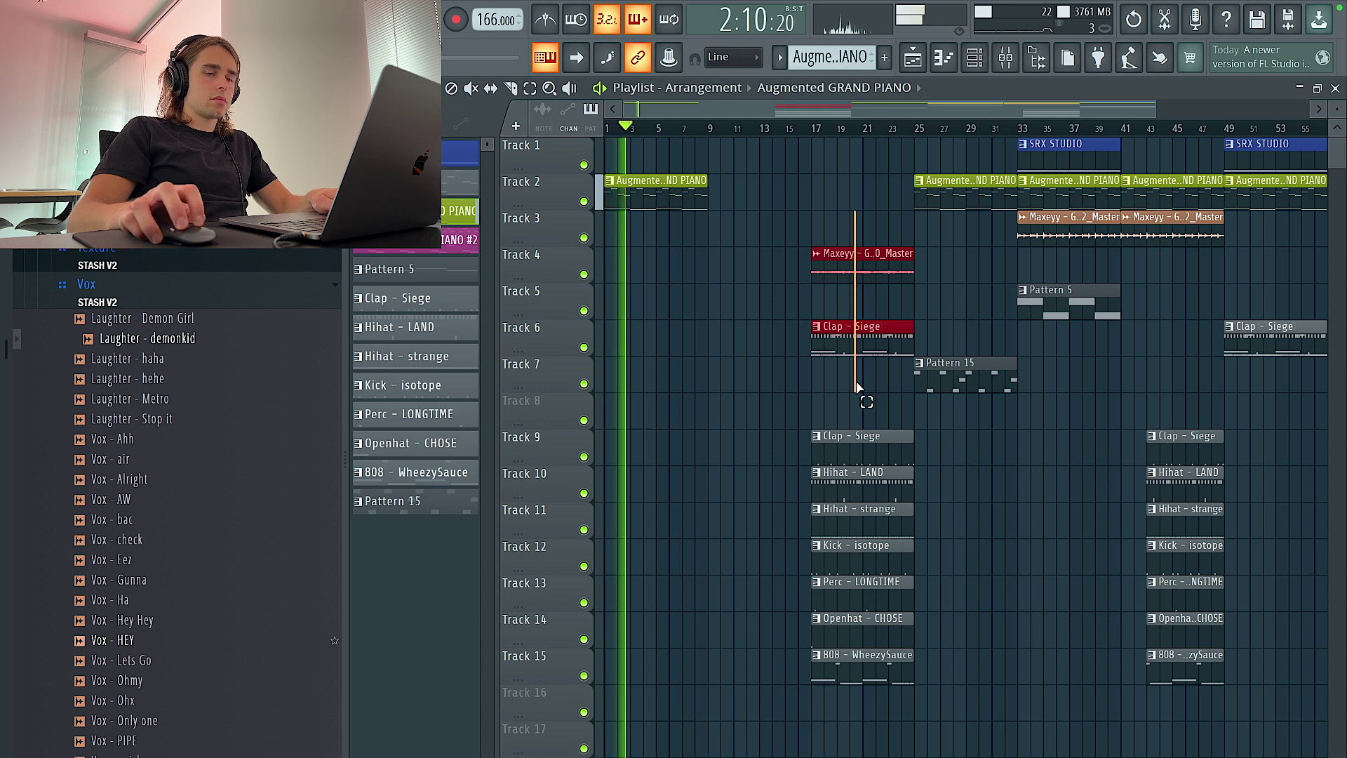
right_click(863, 329)
Move the Pattern 15 clip to bar 9 on Track 7 and duplicate the first Augmented Grand Piano clip to bar 9.
left_click_drag(941, 378, 775, 369)
left_click(631, 194, "ctrl")
key("ctrl+b")
key("space")
Move the bar 33 audio clip on Track 3 and the Pattern 5 bass clip to bar 9, checking the bass notes.
left_click_drag(1050, 226, 726, 229)
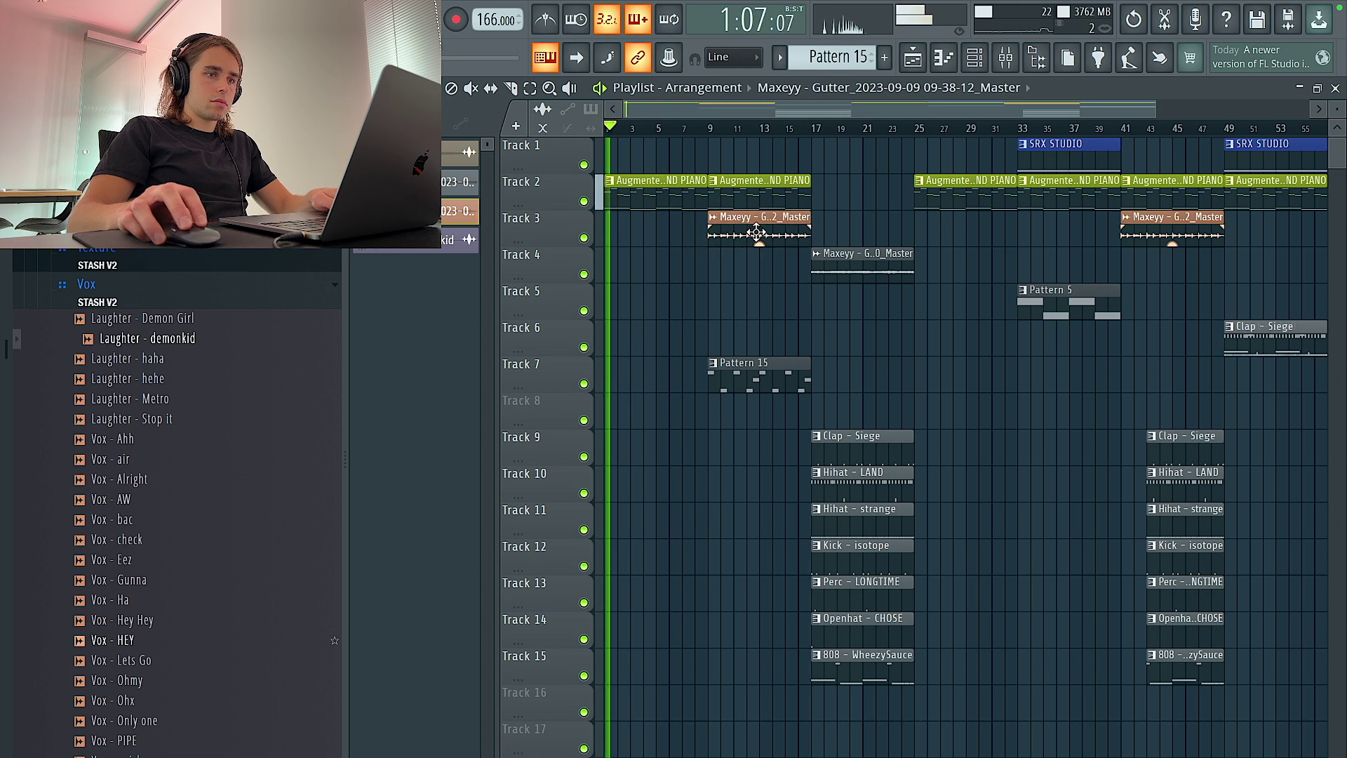
left_click_drag(1066, 315, 756, 315)
double_click(756, 315)
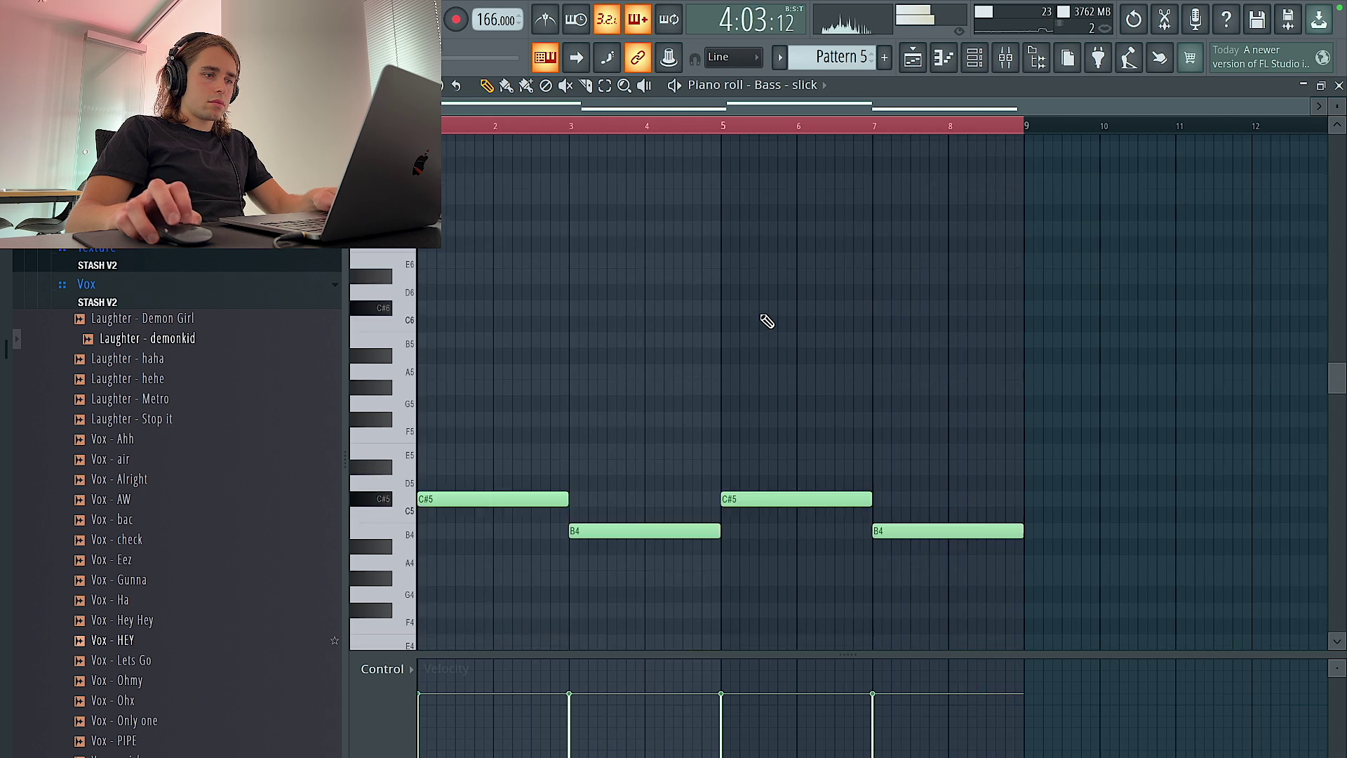
left_click(912, 57)
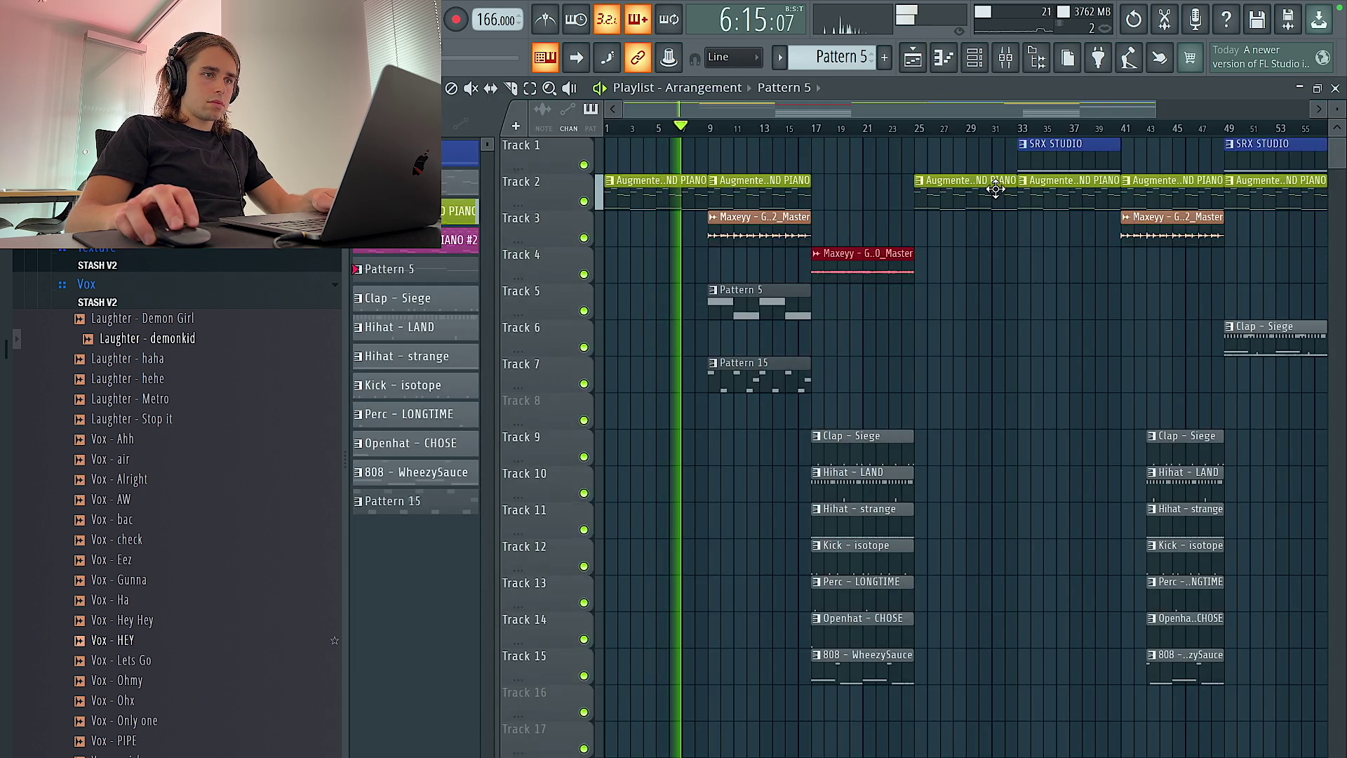
Move the Augmented Grand Piano clip from bar 25 to bar 17 and shift both SRX STUDIO clips down to Track 8.
left_click_drag(991, 188, 891, 190)
scroll(883, 191, "down", 2)
left_click_drag(1169, 167, 902, 142)
key("shift+Down")
key("shift+Down")
key("shift+Down")
key("shift+Down")
key("shift+Down")
key("shift+Down")
key("shift+Down")
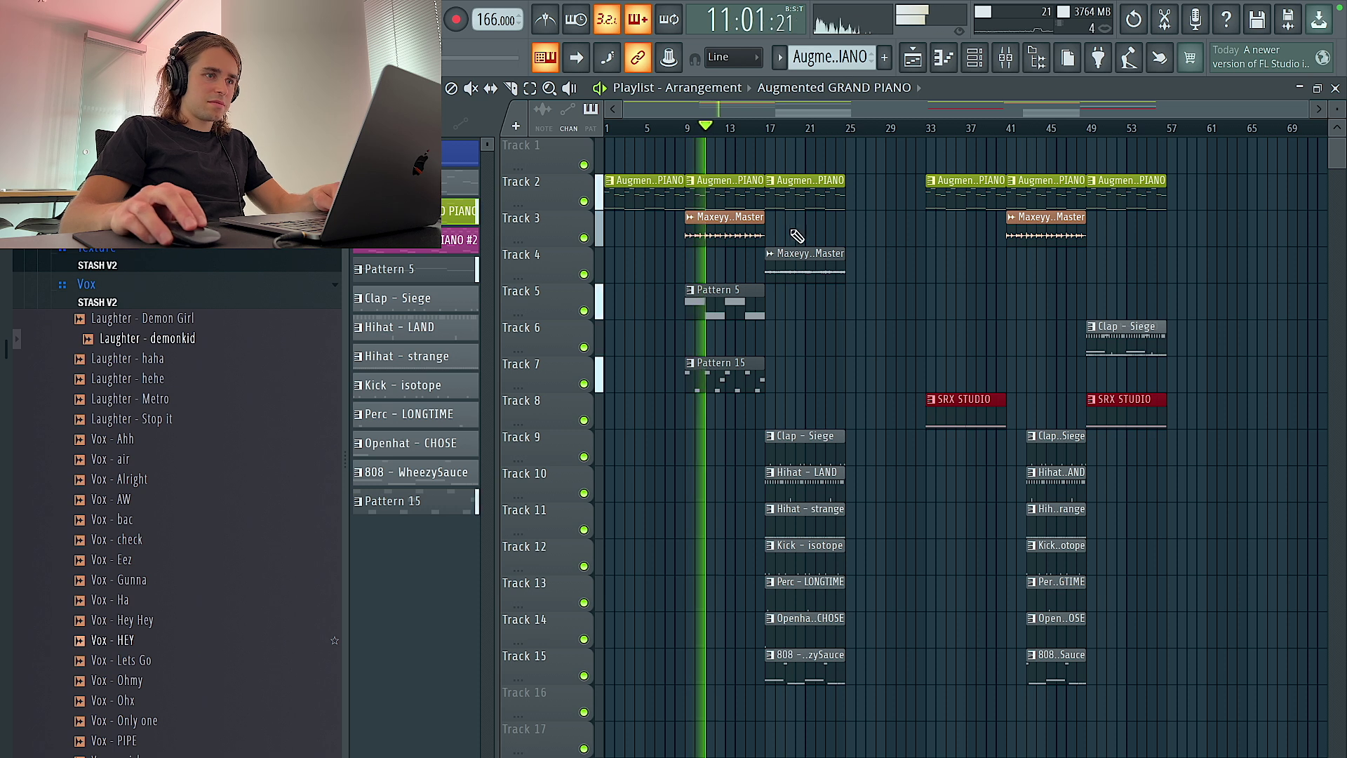
Duplicate the Track 3 audio clip to bar 17, and replace the Track 4 audio clip at bar 17 with a copy at bar 25.
left_click(757, 235, "ctrl")
key("ctrl+b")
left_click(807, 260, "ctrl")
key("ctrl+b")
right_click(796, 263)
Duplicate the seven drum clips at bar 17 on Tracks 9 to 15 to bar 25.
scroll(775, 376, "up", 2)
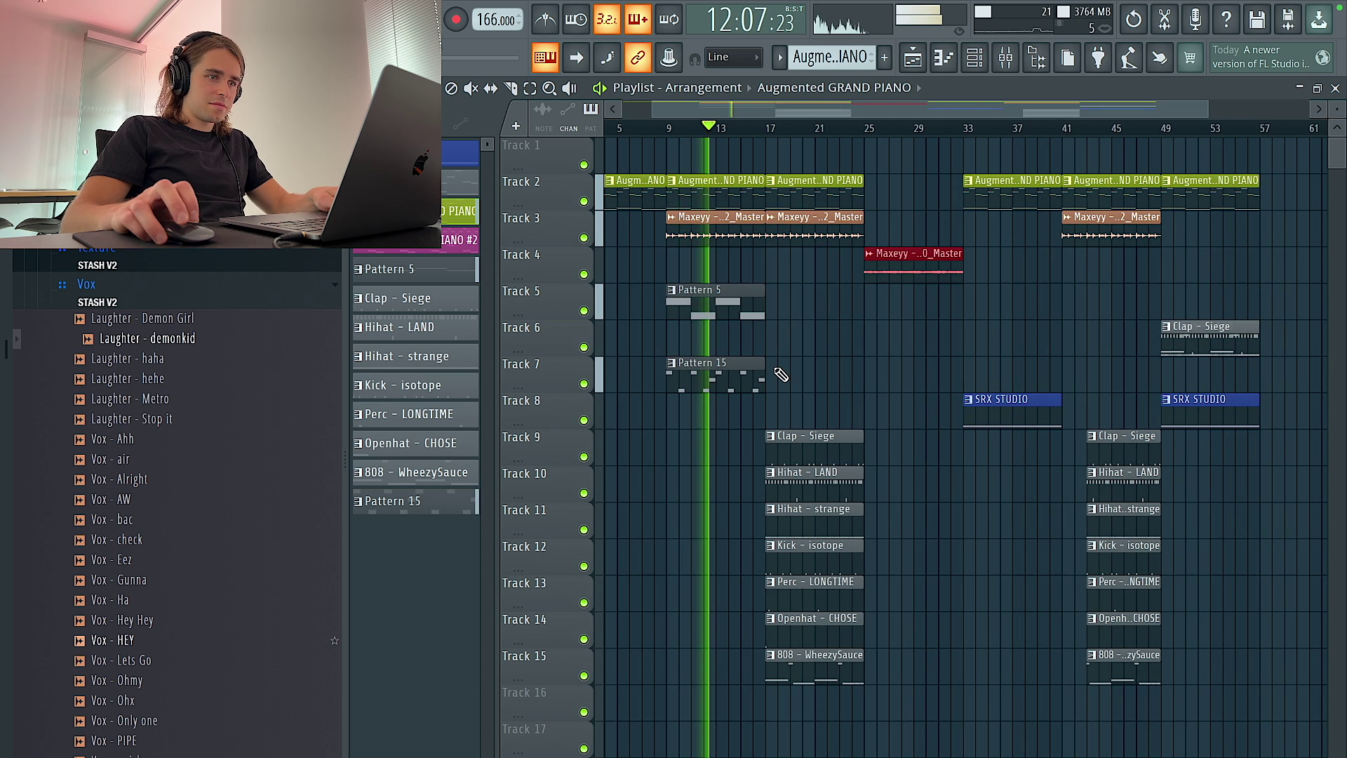
left_click(745, 372, "ctrl")
left_click_drag(842, 358, 806, 684)
key("ctrl+b")
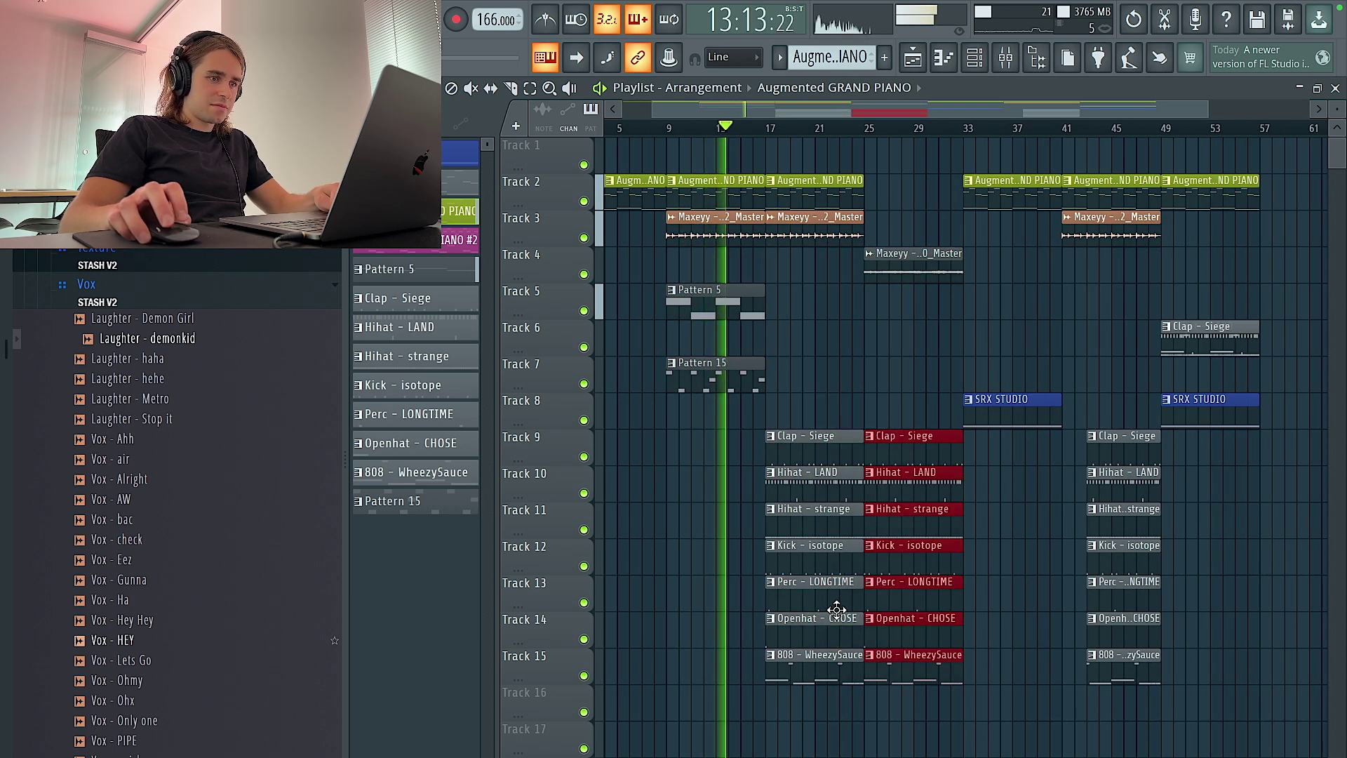
Delete the Kick - isotope clip at bar 17 on Track 12 and select all clips in the playlist.
scroll(799, 593, "up", 2)
right_click(782, 562)
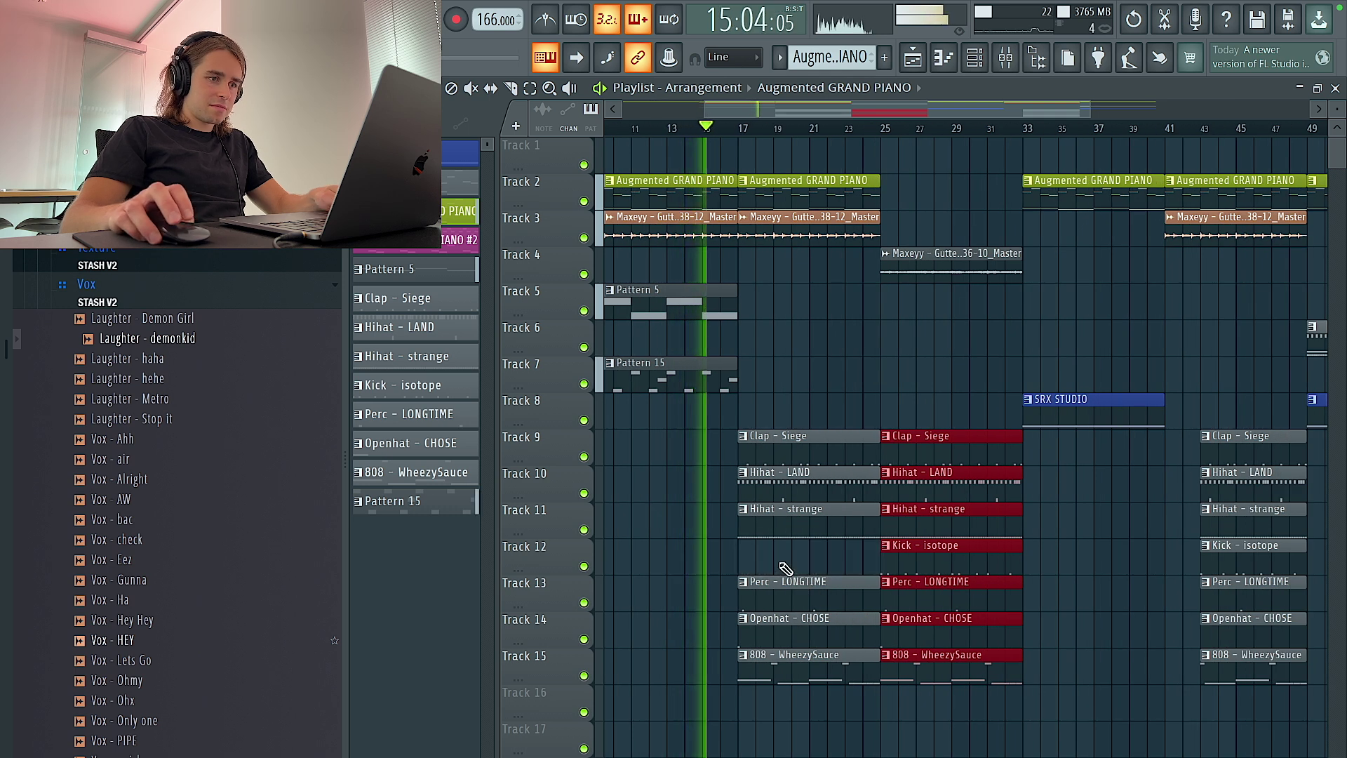
scroll(687, 496, "up", 1)
key("ctrl+a")
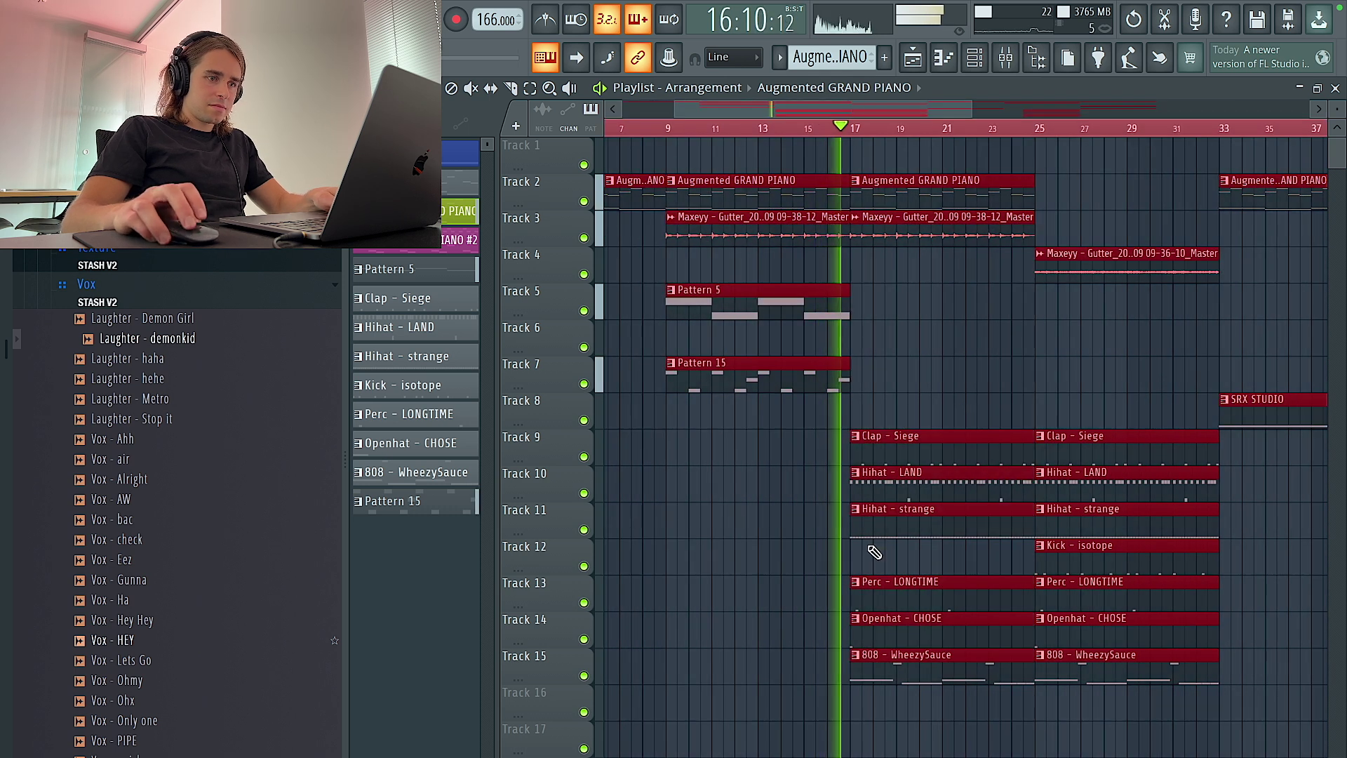
Delete the Perc - LONGTIME clip at bar 17 on Track 13 and add an Augmented Grand Piano clip at bar 25 on Track 2.
key("ctrl+d")
scroll(904, 489, "down", 3)
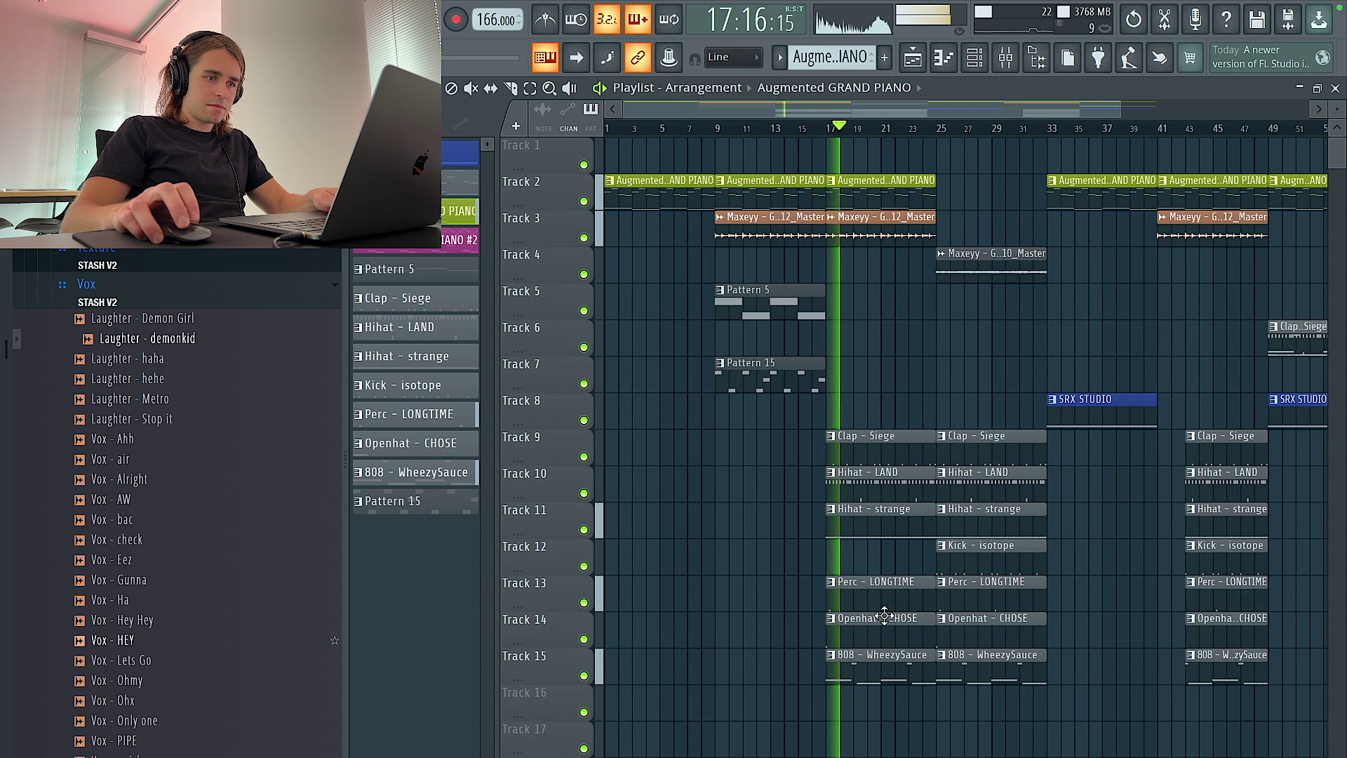
right_click(882, 606)
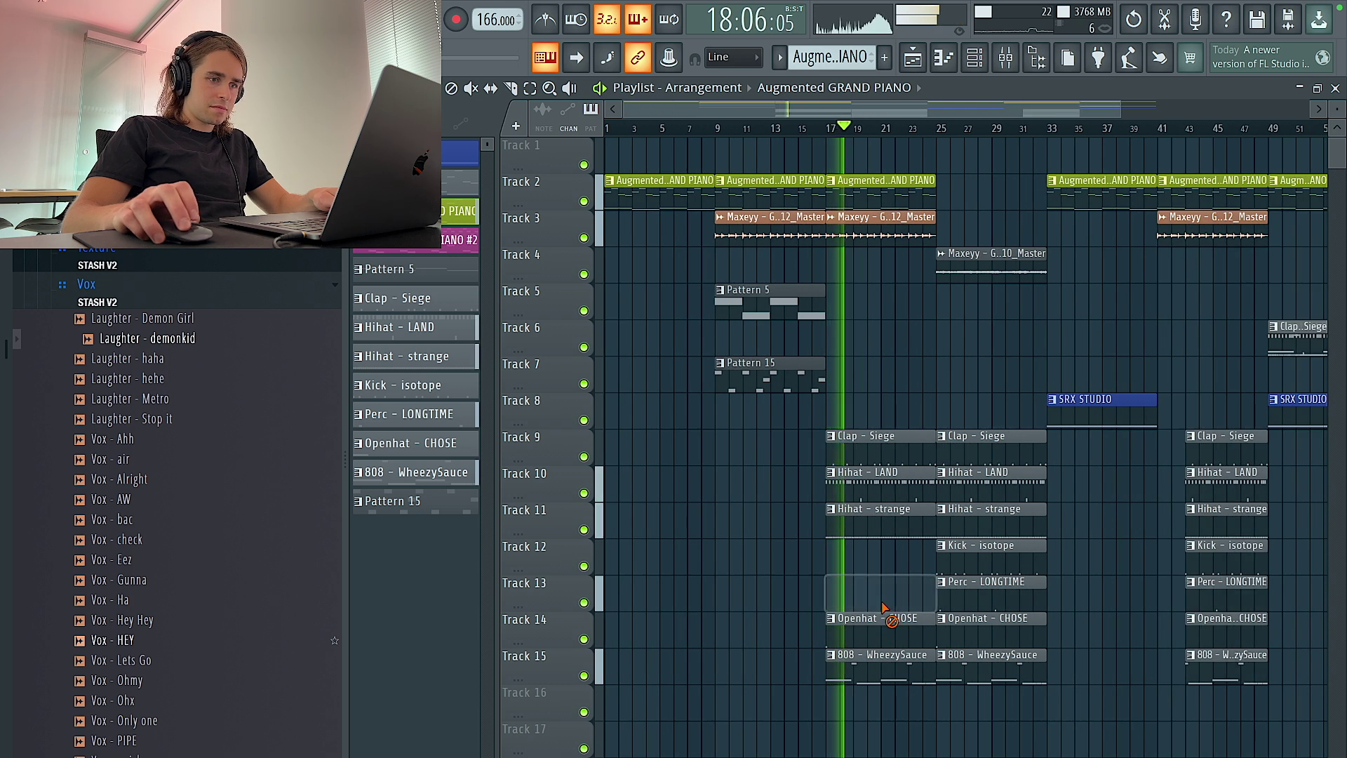
left_click(959, 192)
Duplicate the Track 3 audio clip from bar 17 to bar 25 and place Pattern 15 at bar 25 on Track 7.
left_click(932, 222)
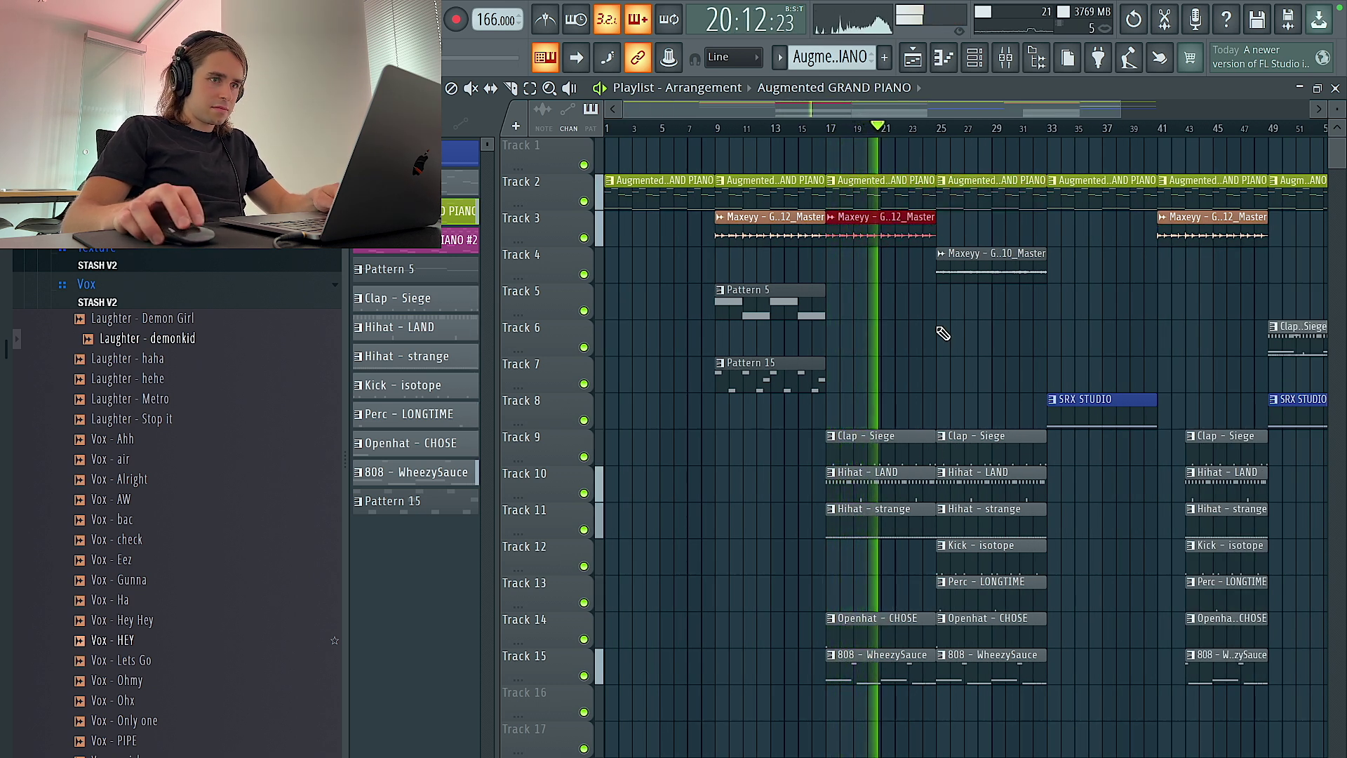
key("ctrl+b")
left_click(807, 378)
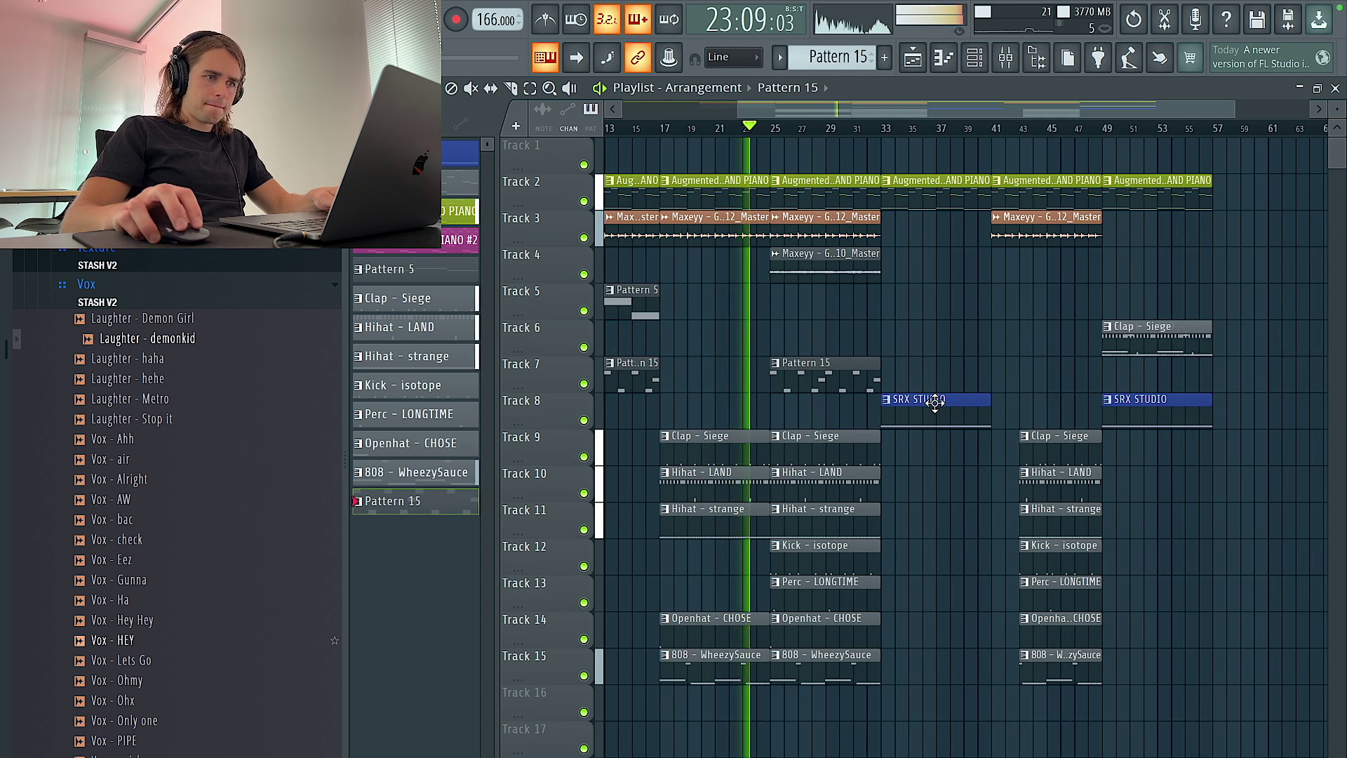
Delete the SRX STUDIO clip at bar 33 and duplicate Pattern 15 and the seven drum clips from bar 25 to bar 33.
scroll(902, 442, "up", 2)
scroll(852, 487, "up", 1)
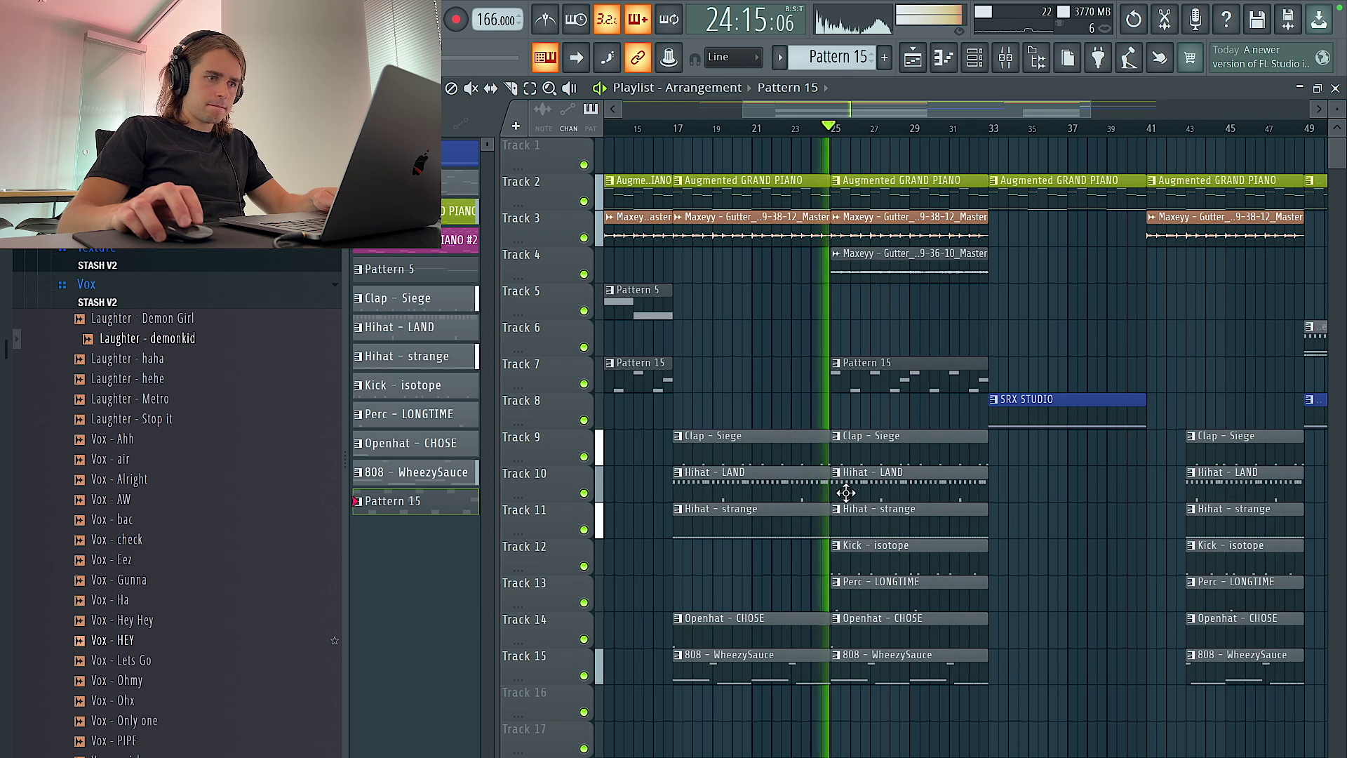
scroll(900, 443, "down", 3)
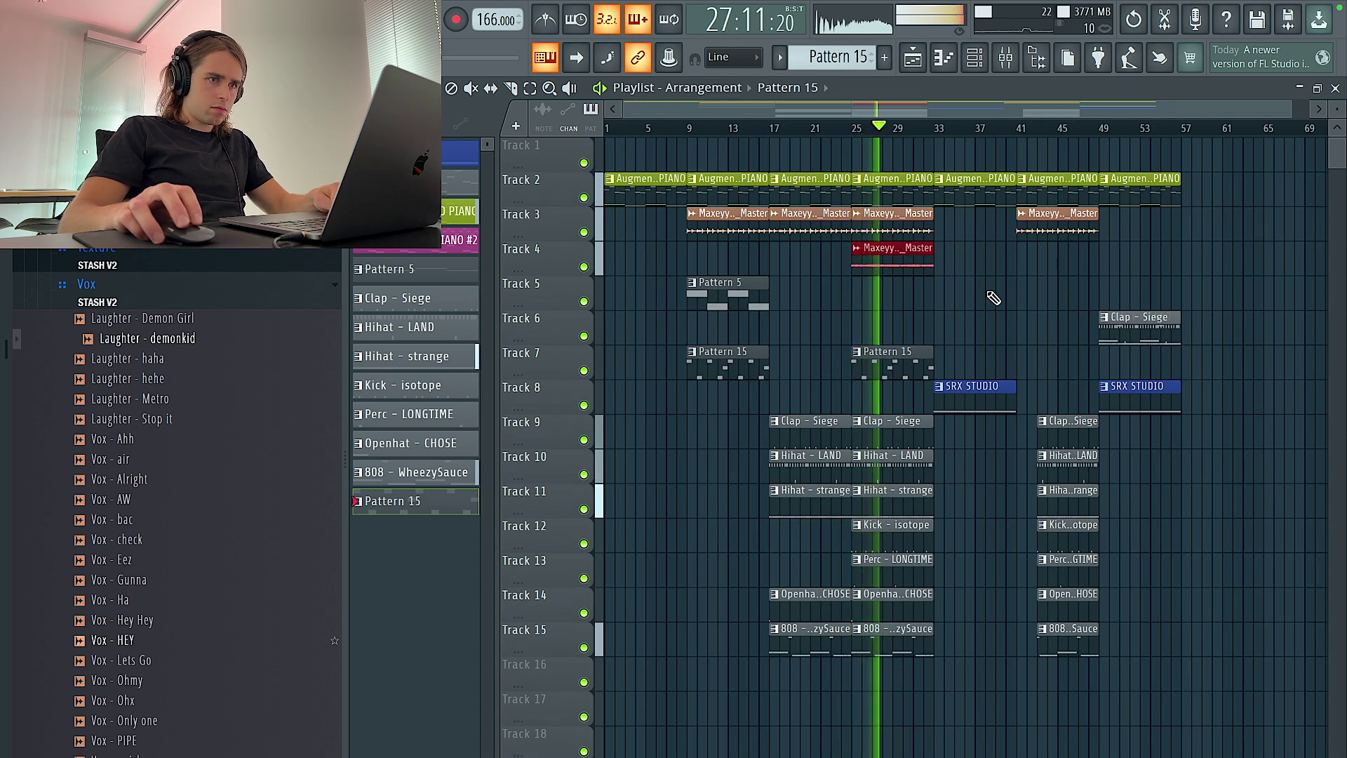
scroll(982, 289, "up", 1)
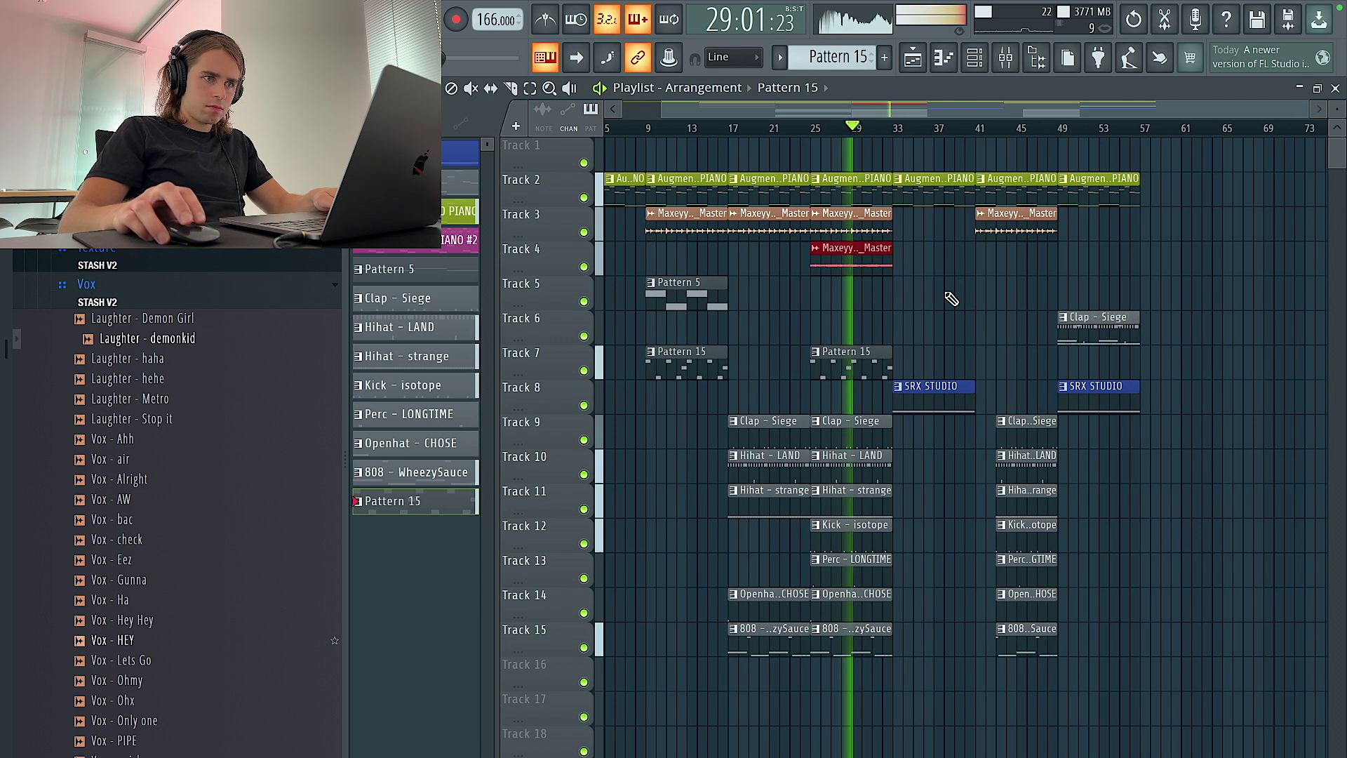
scroll(930, 340, "up", 1)
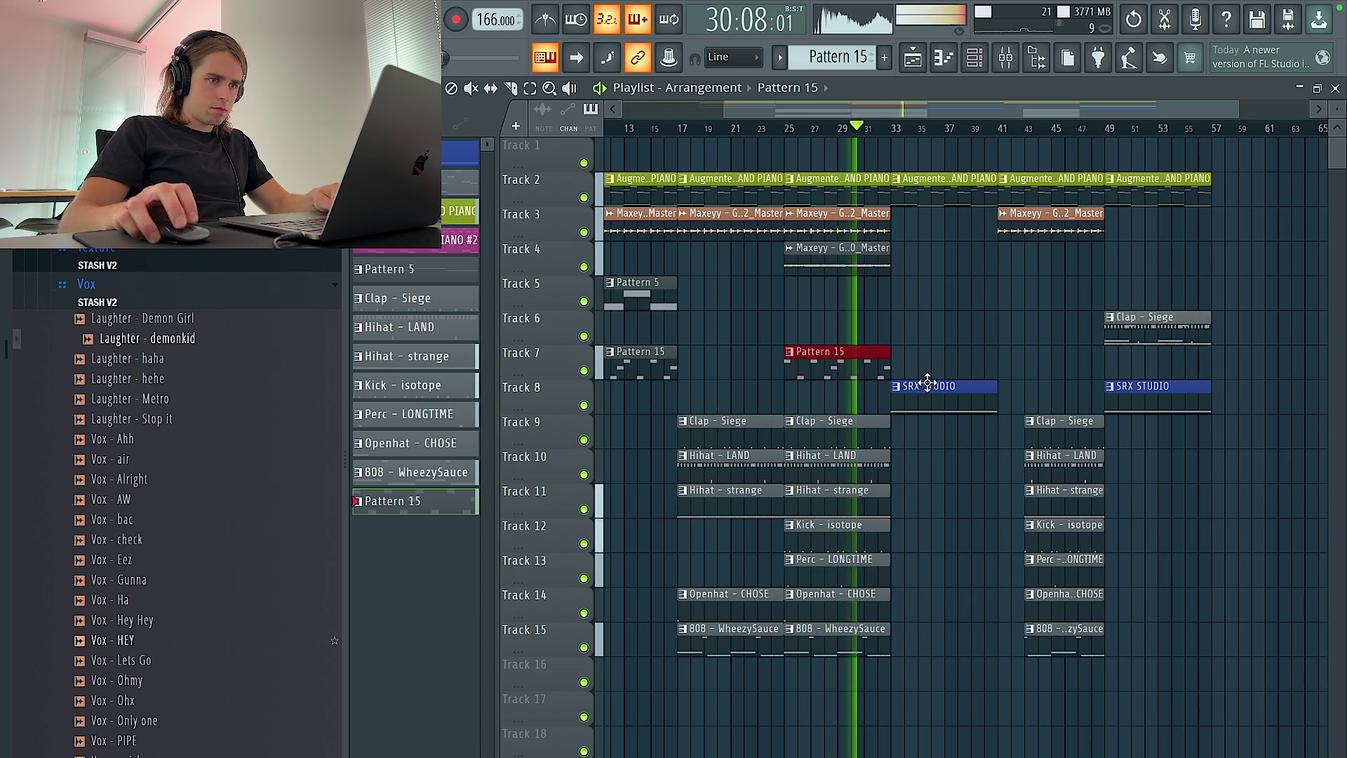
key("ctrl+b")
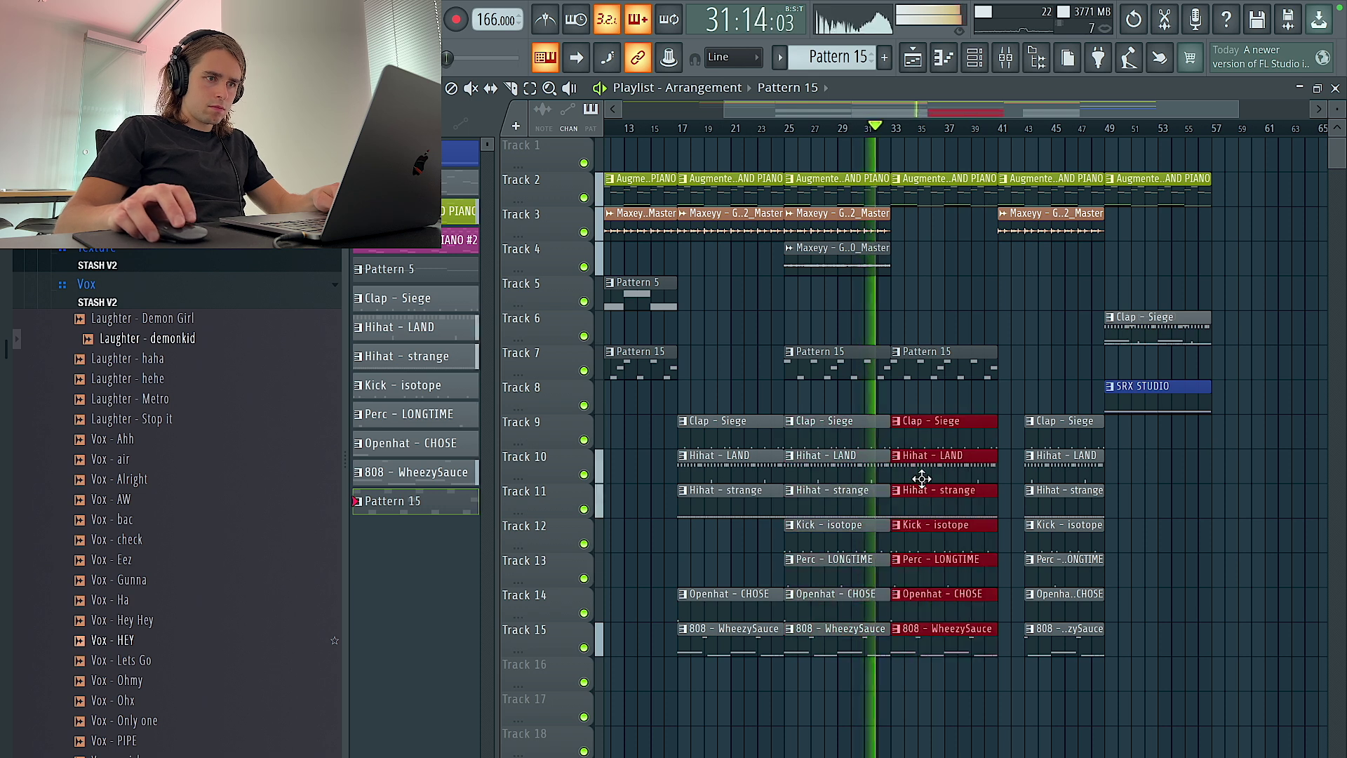
Remove Hihat - LAND and Kick from bar 33, start Clap, Perc and Openhat at bar 35, Hihat - strange at 37, and the following drums at 41.
scroll(914, 466, "up", 3)
left_click_drag(837, 437, 897, 437)
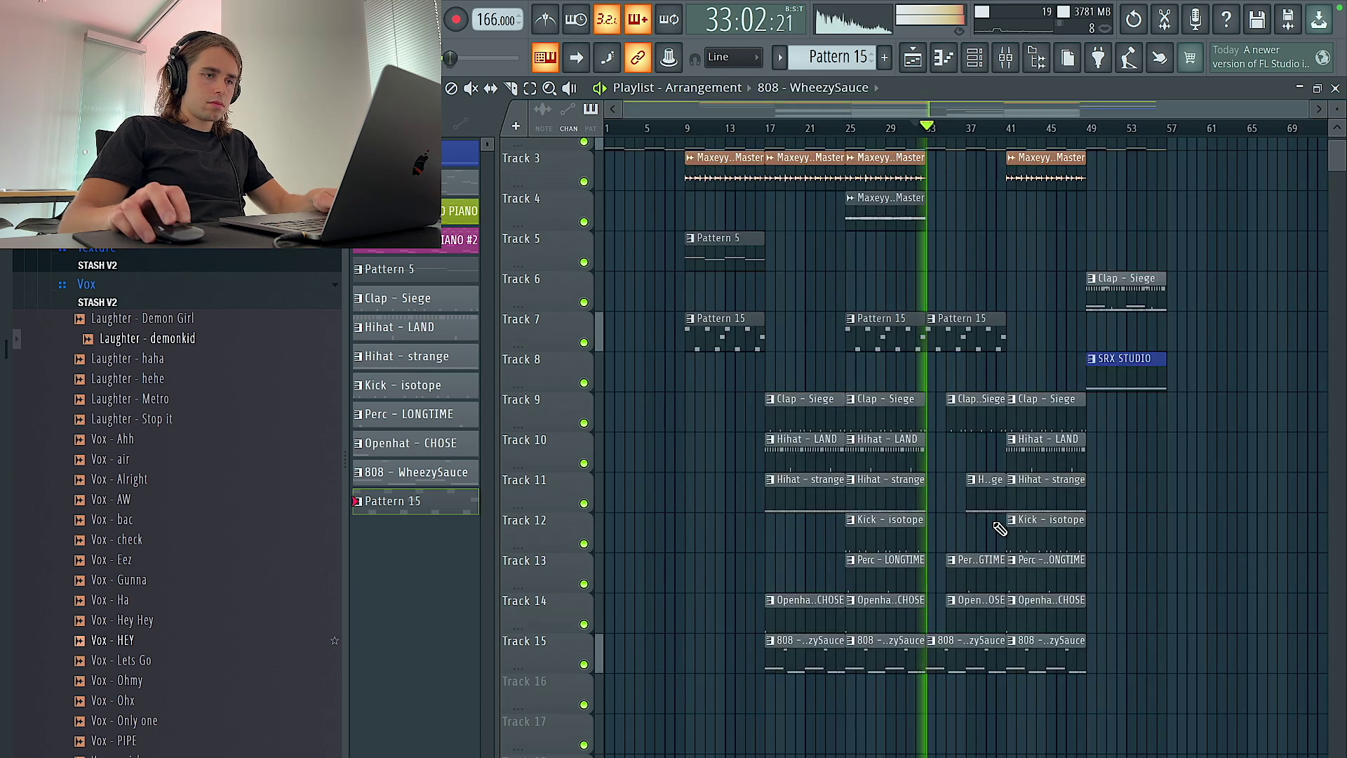
Make the 808 - WheezySauce clip at bar 33 on Track 15 unique and open it in the piano roll.
scroll(949, 612, "up", 3)
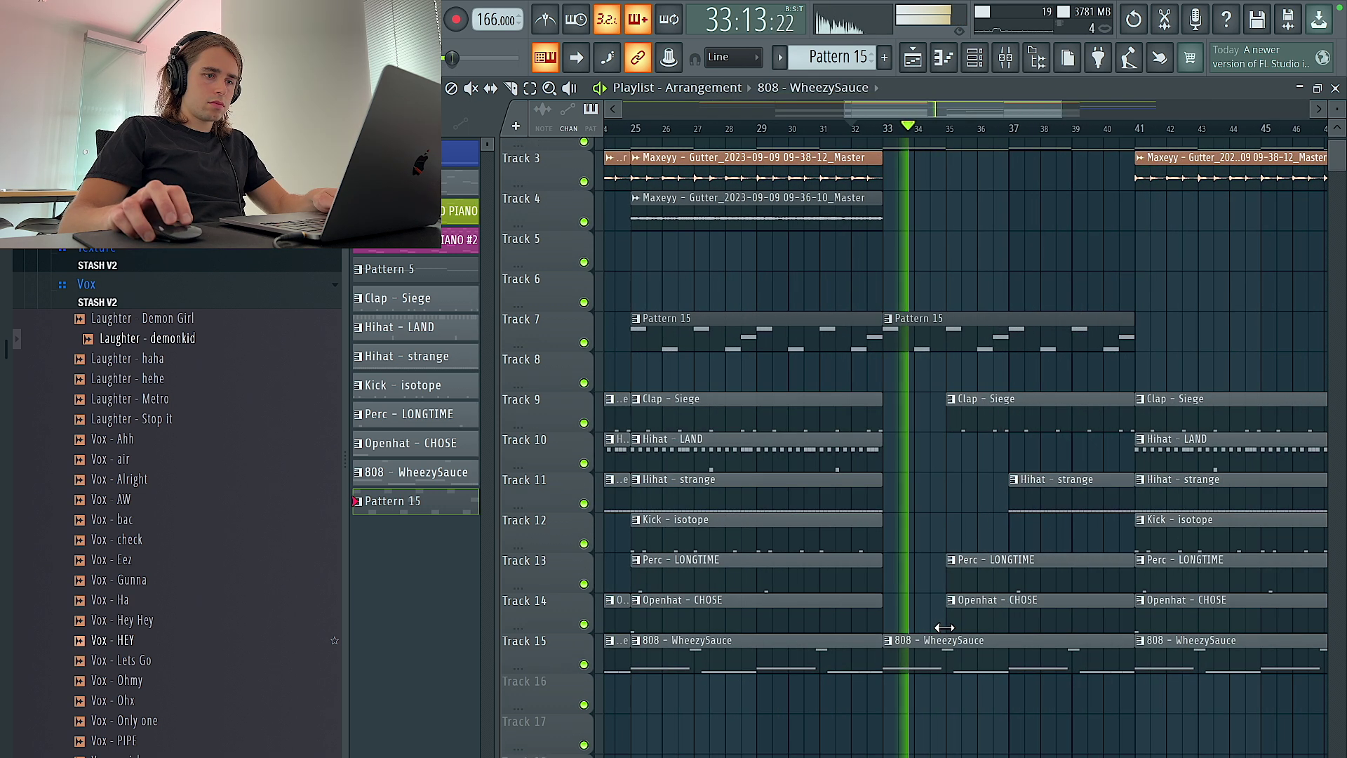
left_click(888, 639)
left_click(926, 716)
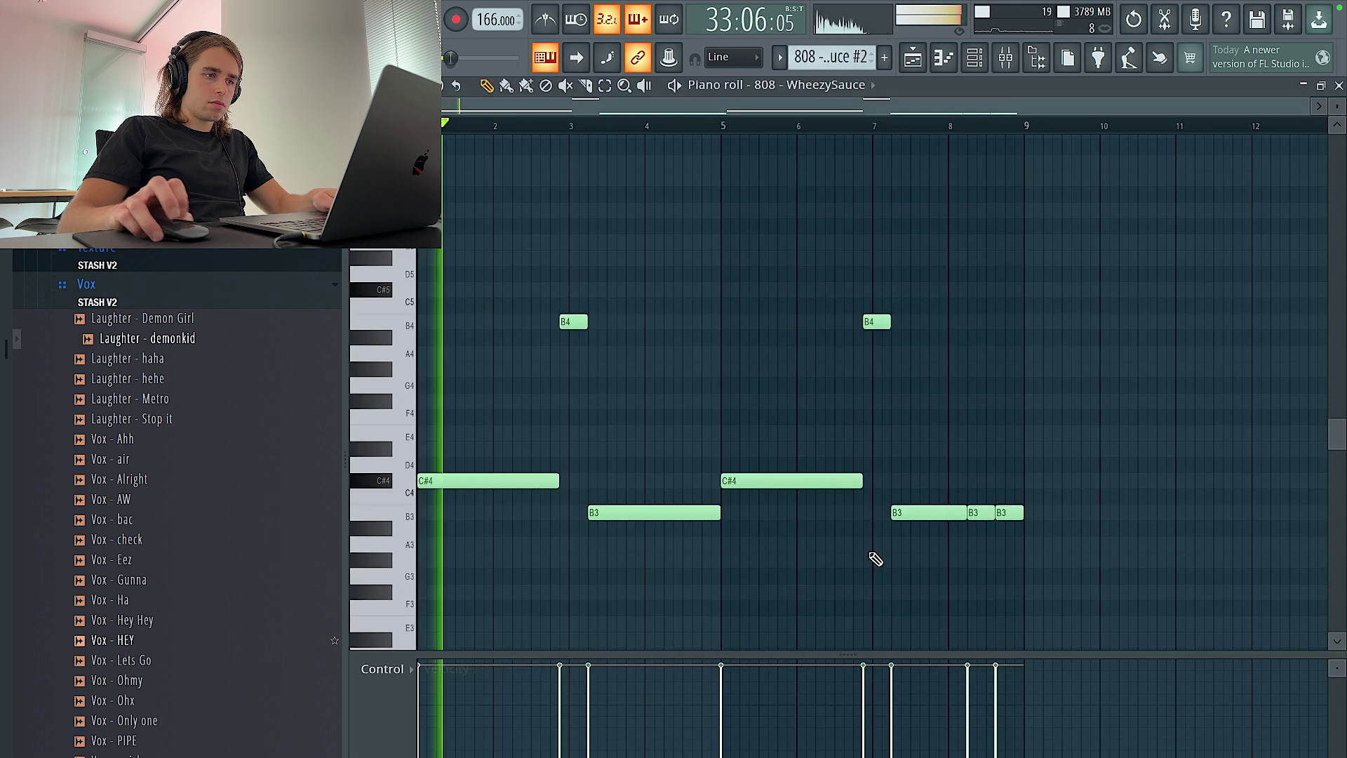
Delete both B4 notes from the 808 pattern and apply Legato to extend the remaining notes into the gaps.
right_click(576, 321)
key("super+l")
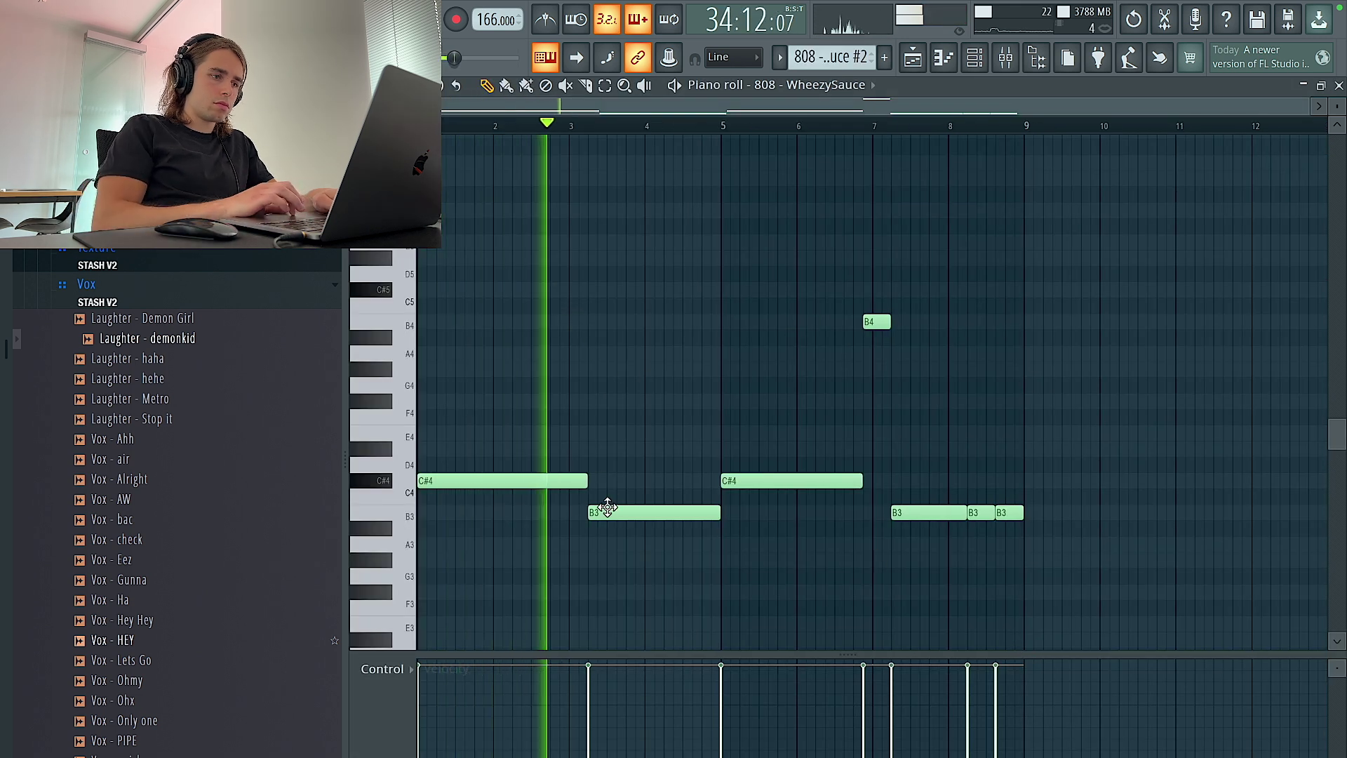
left_click_drag(916, 365, 807, 260)
key("Delete")
key("super+a")
key("super+l")
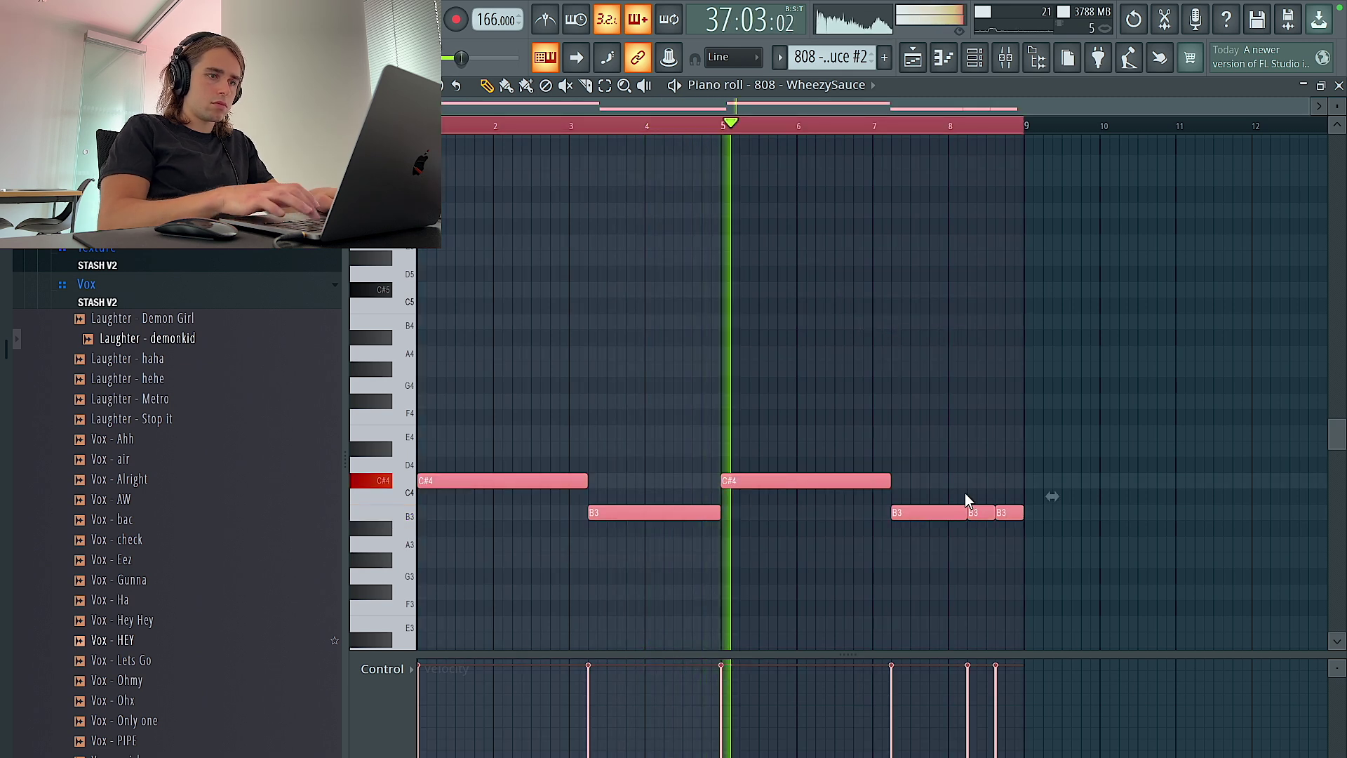
Add a note at bar 8 of the 808 pattern and raise only that note an octave to B4.
left_click(981, 598, "super")
left_click(981, 516, "super")
scroll(982, 522, "up", 3)
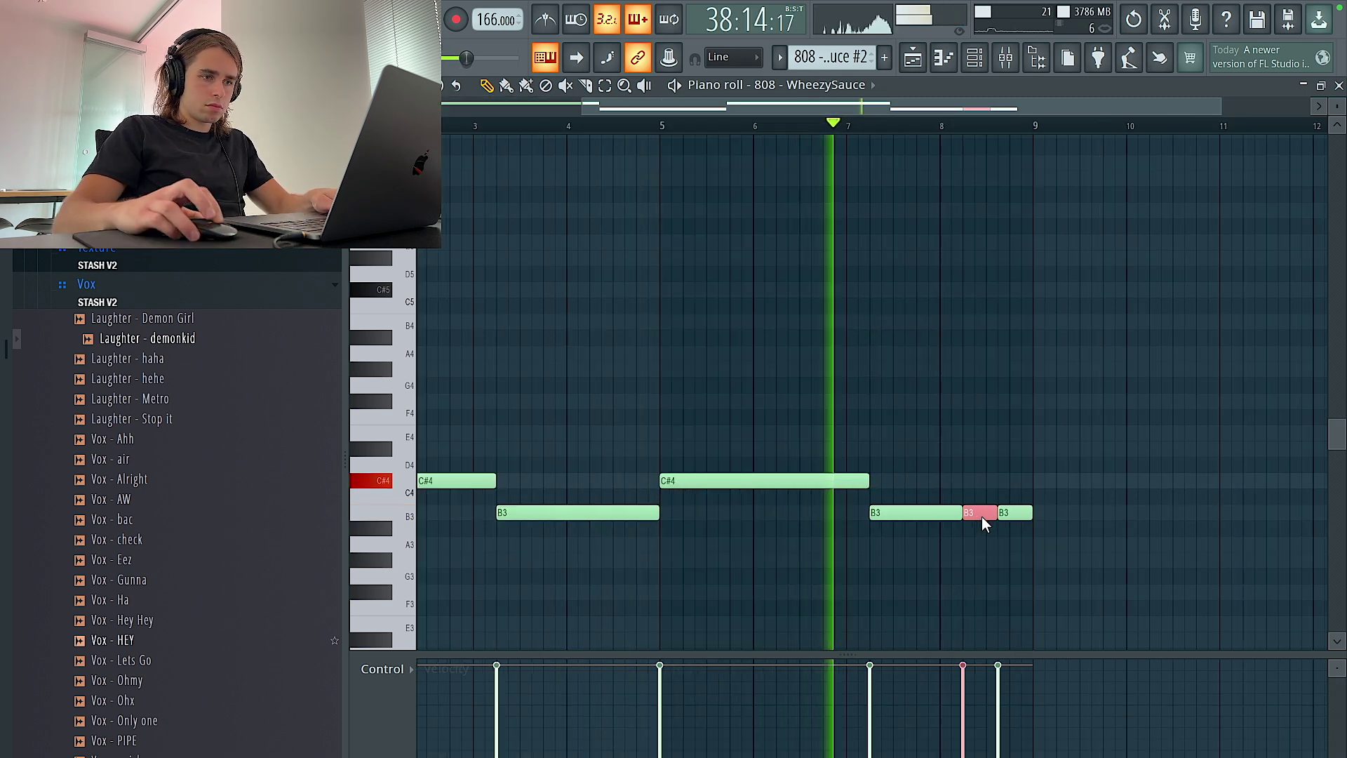
key("space")
left_click(916, 528)
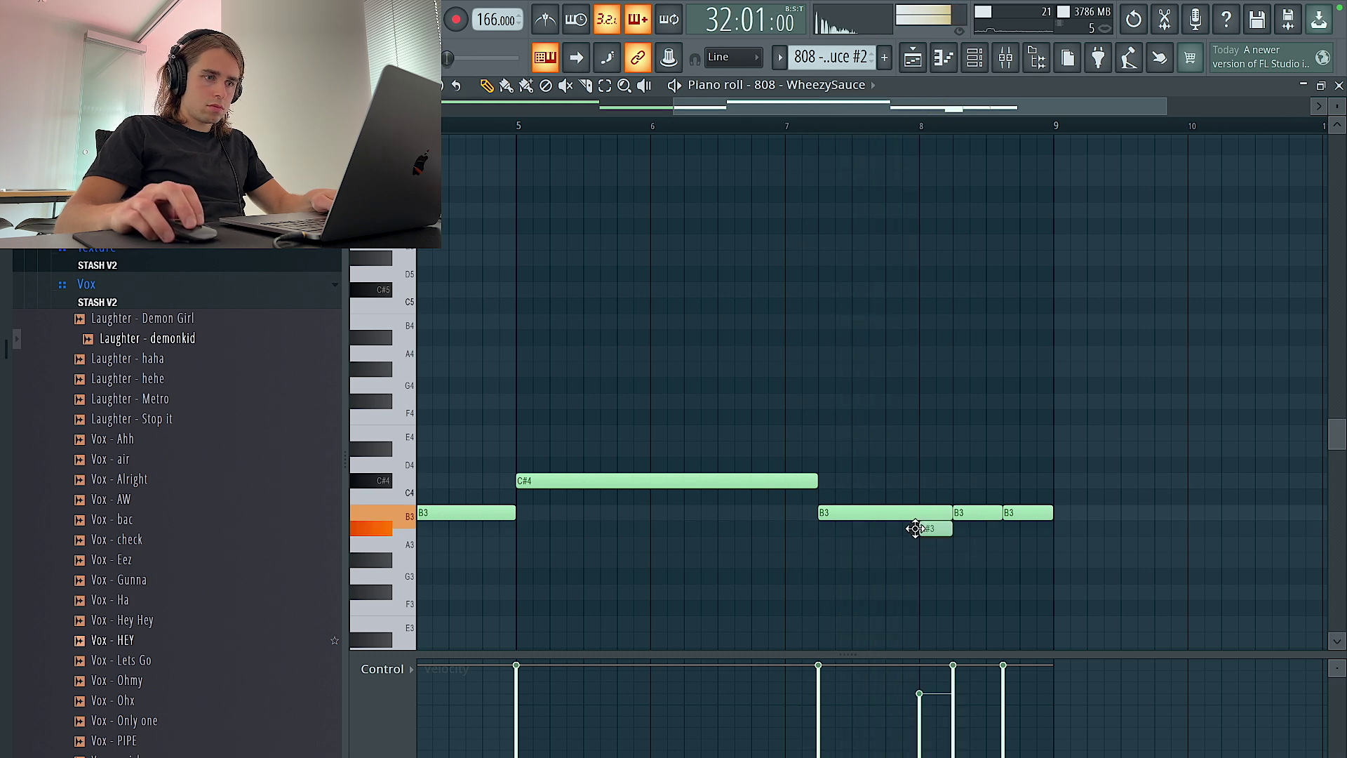
key("super+Up")
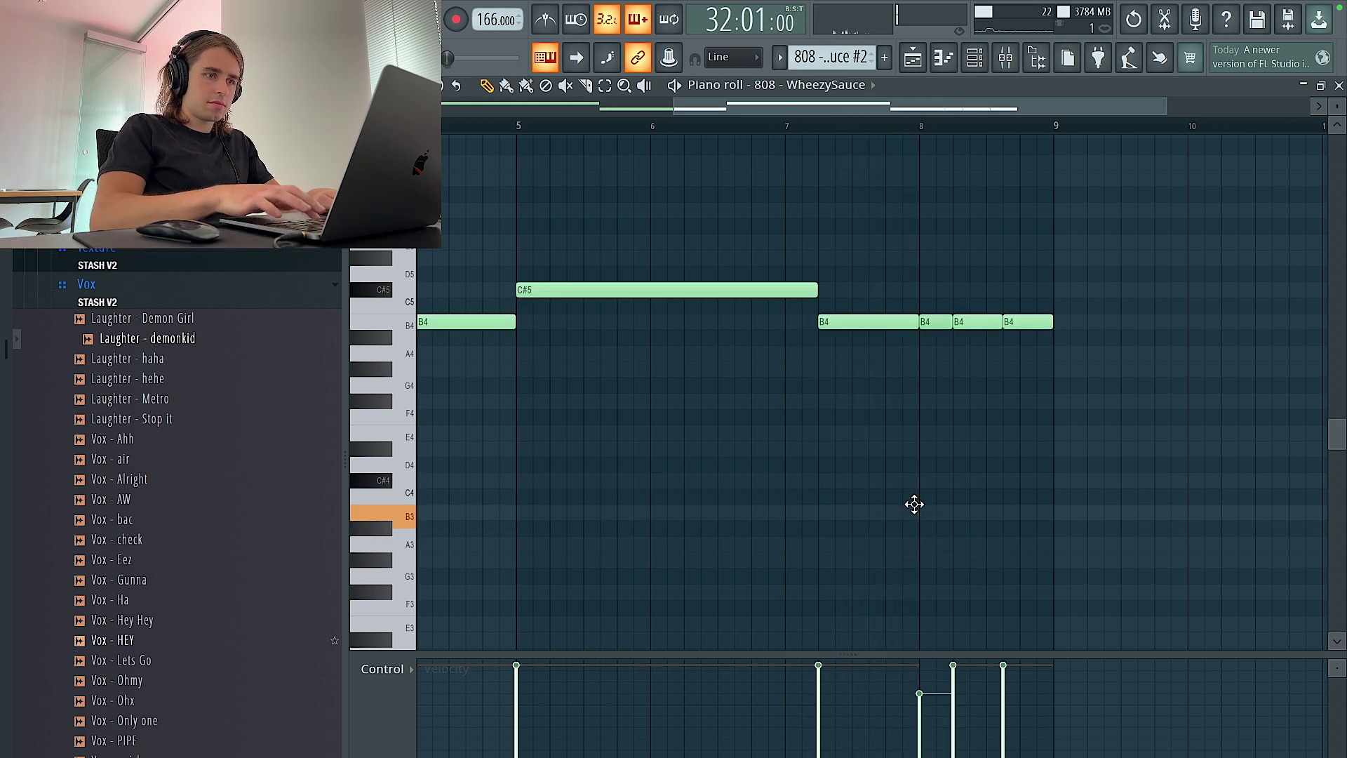
key("super+Down")
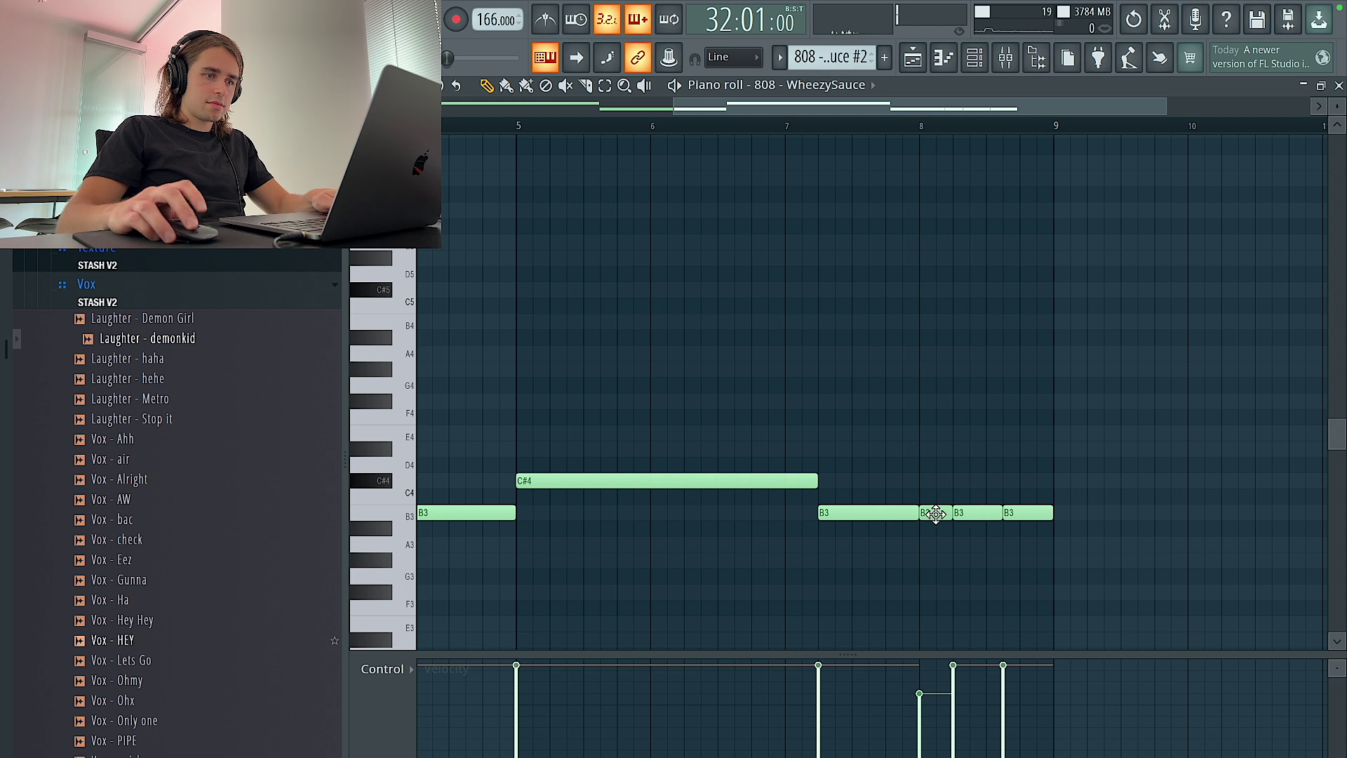
key("super+Up")
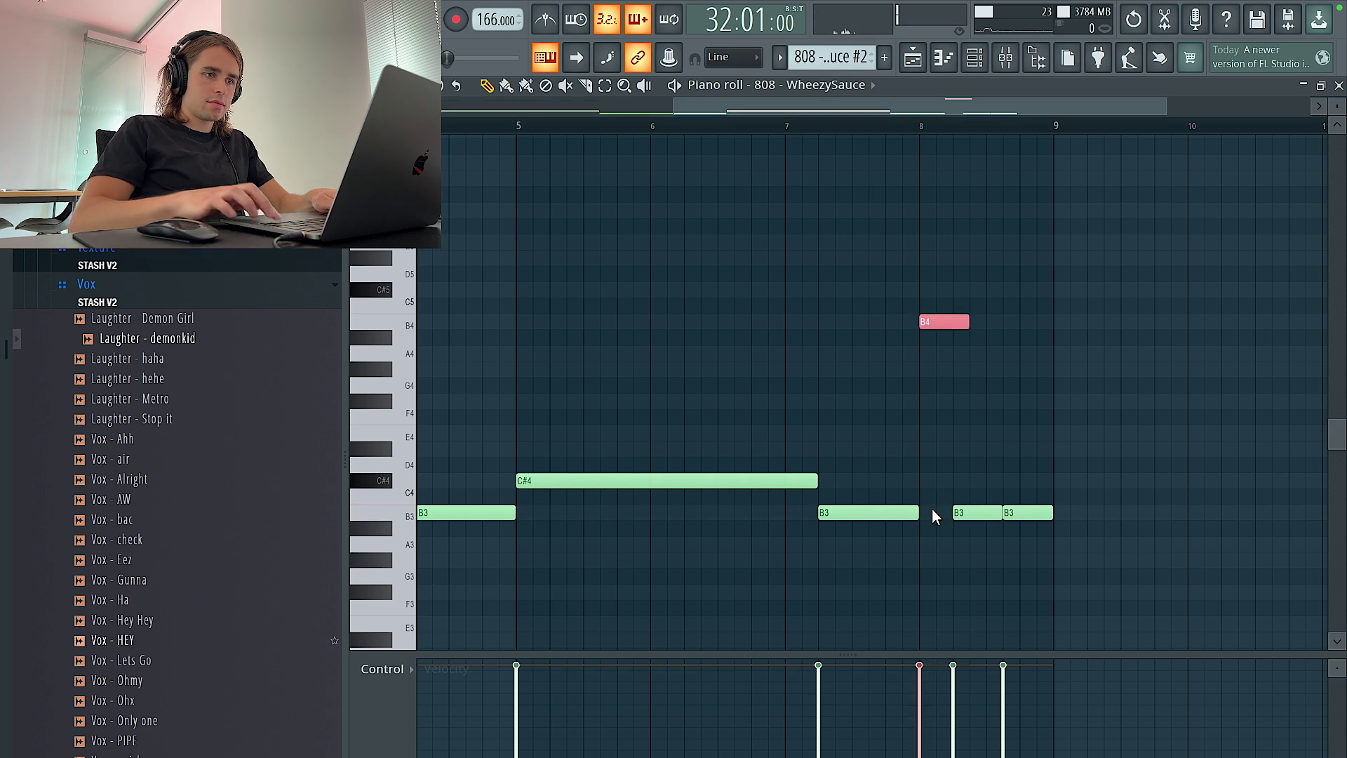
Add a second B4 note directly after the one at bar 8 and delete the first B3 note below them.
key("space")
scroll(964, 277, "up", 4)
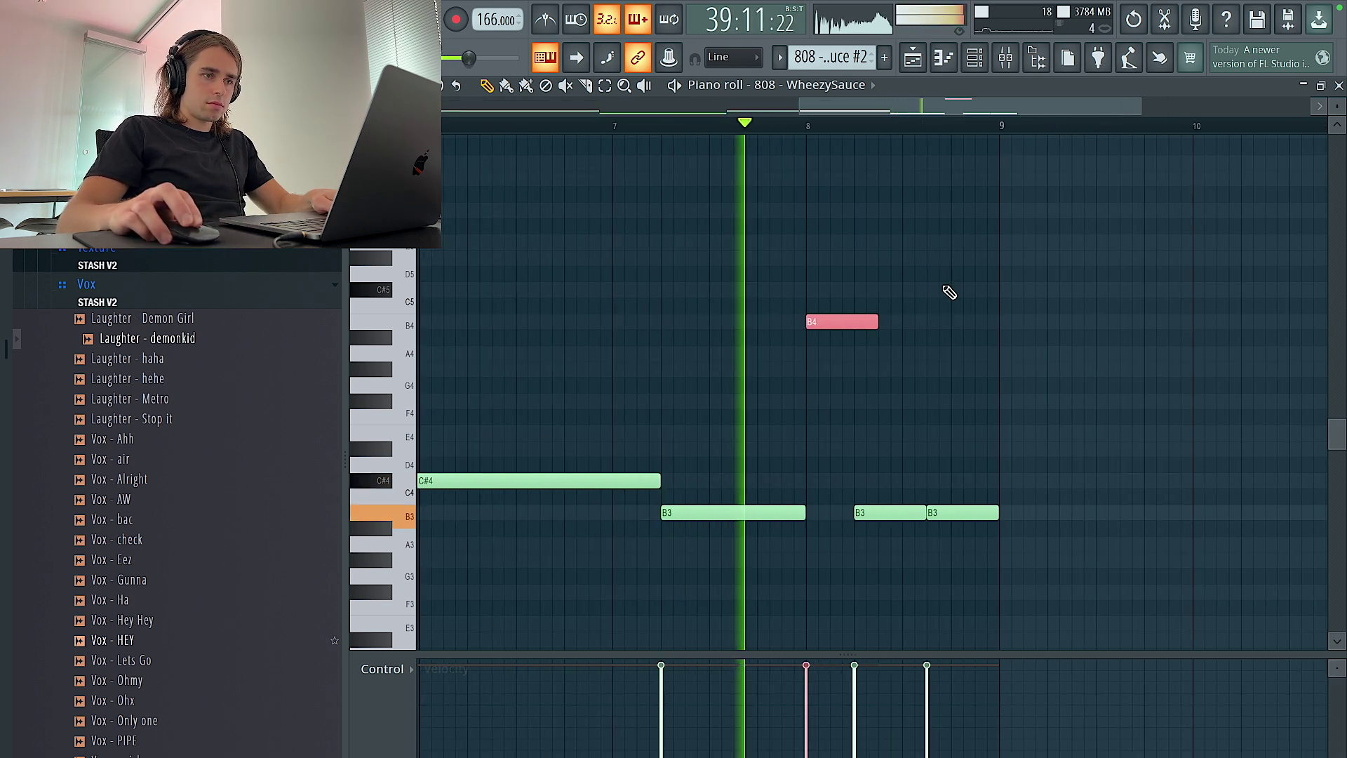
left_click(910, 352, "super")
key("space")
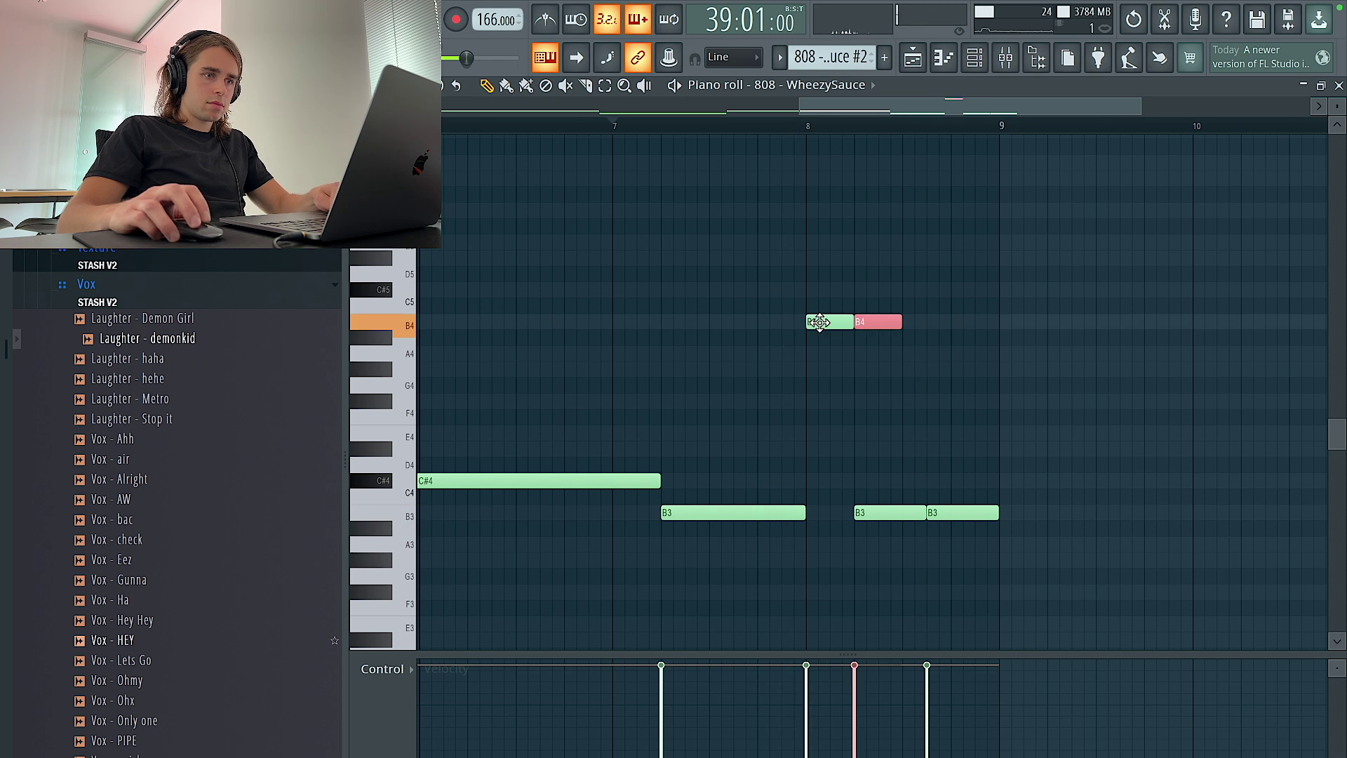
right_click(880, 510)
Shorten all the 808 notes and set three short, evenly spaced B4 notes starting at bar 8.
key("space")
scroll(938, 393, "right", 1)
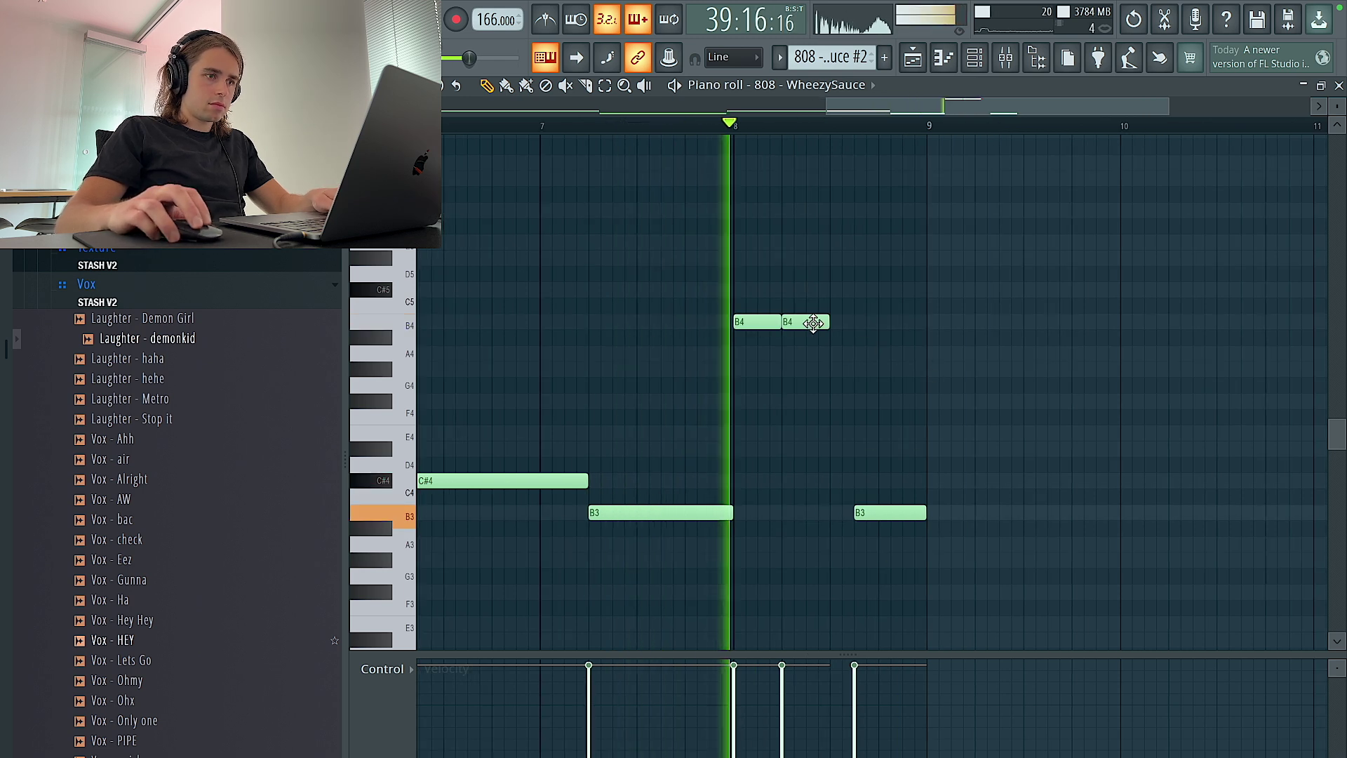
left_click_drag(812, 324, 787, 324)
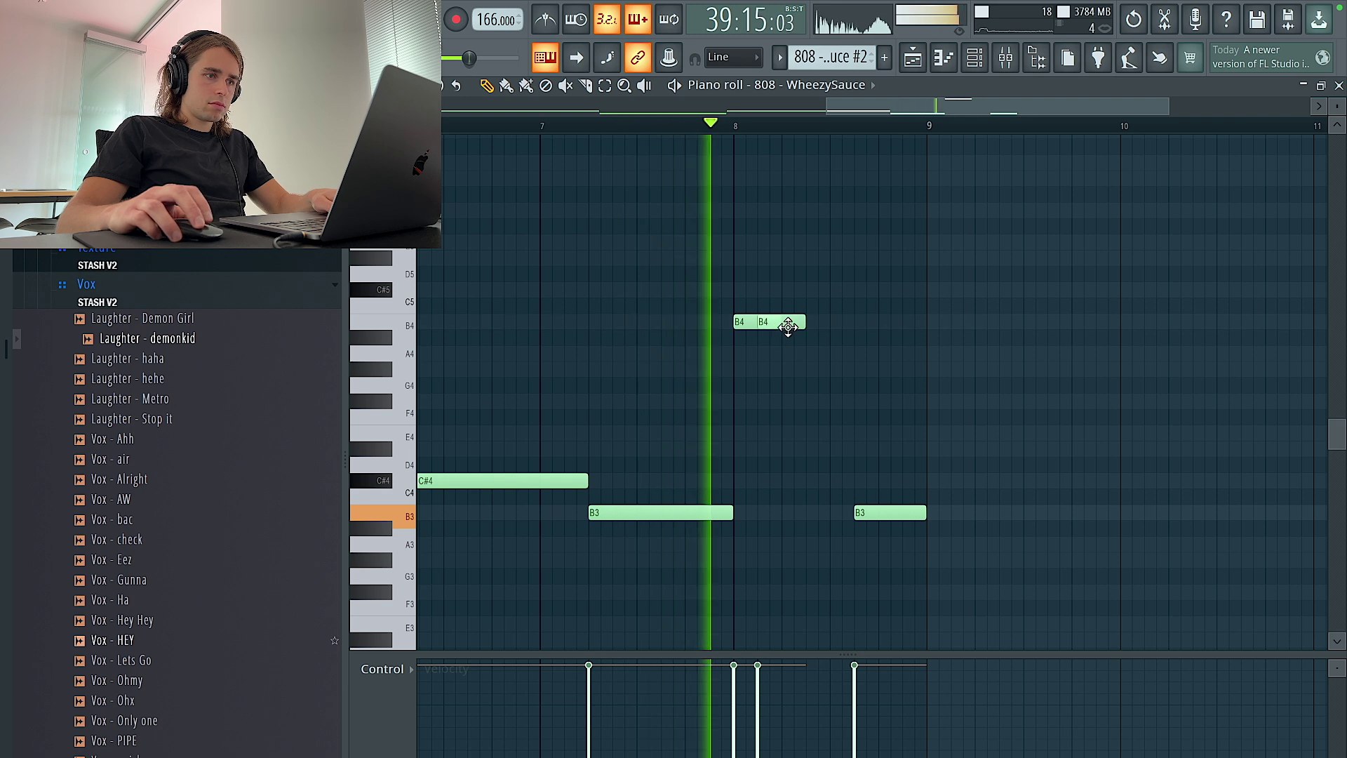
key("ctrl+q")
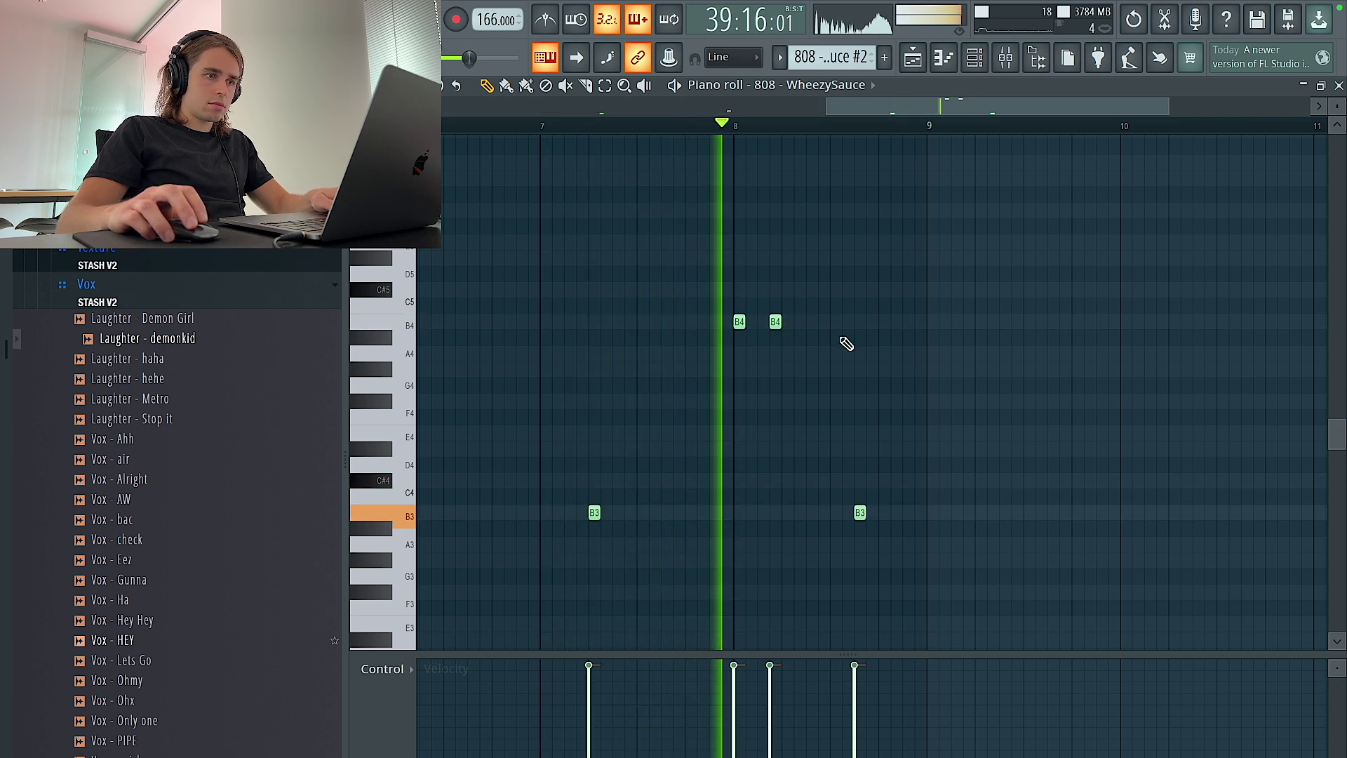
left_click(812, 323)
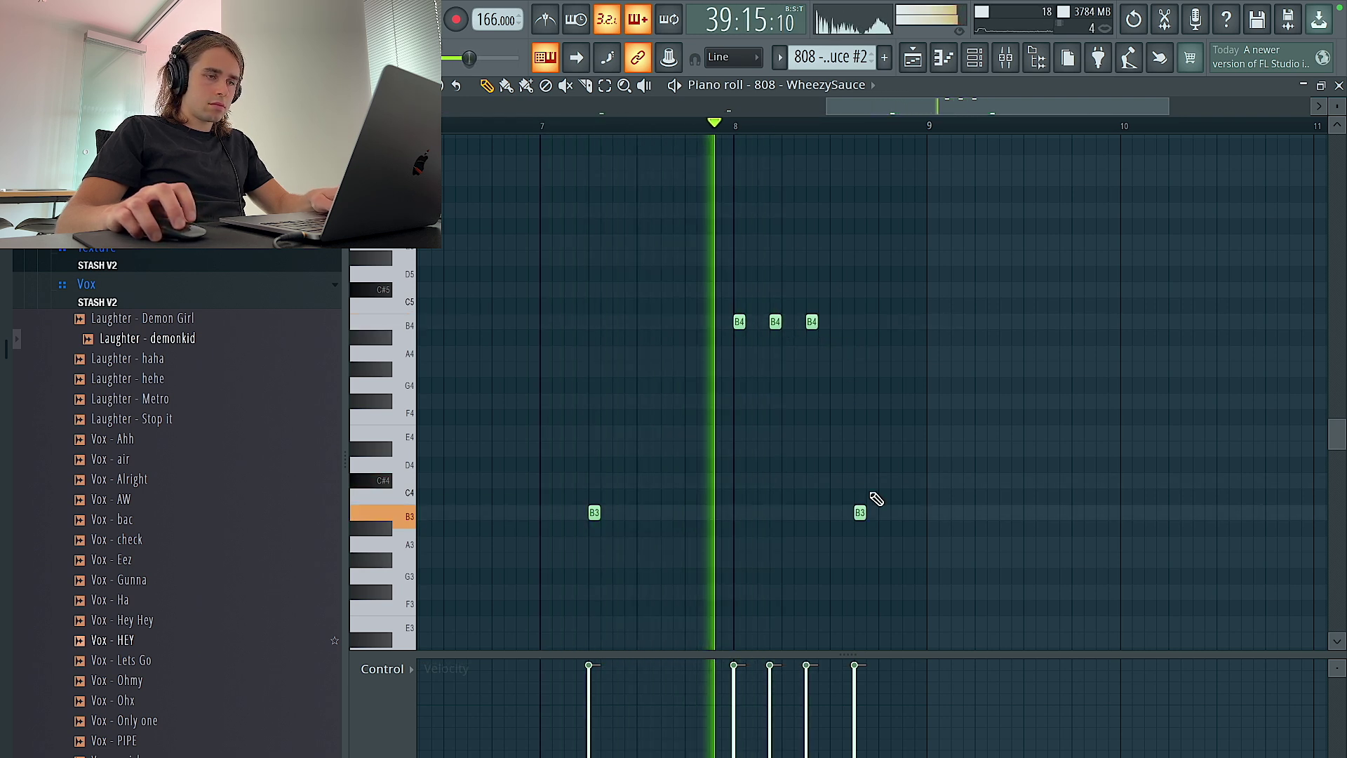
Move the last B3 note slightly earlier, add another short B3 note after it, and play back the 808 run.
left_click_drag(864, 513, 841, 513)
left_click(878, 513)
key("space")
key("space")
left_click(812, 322)
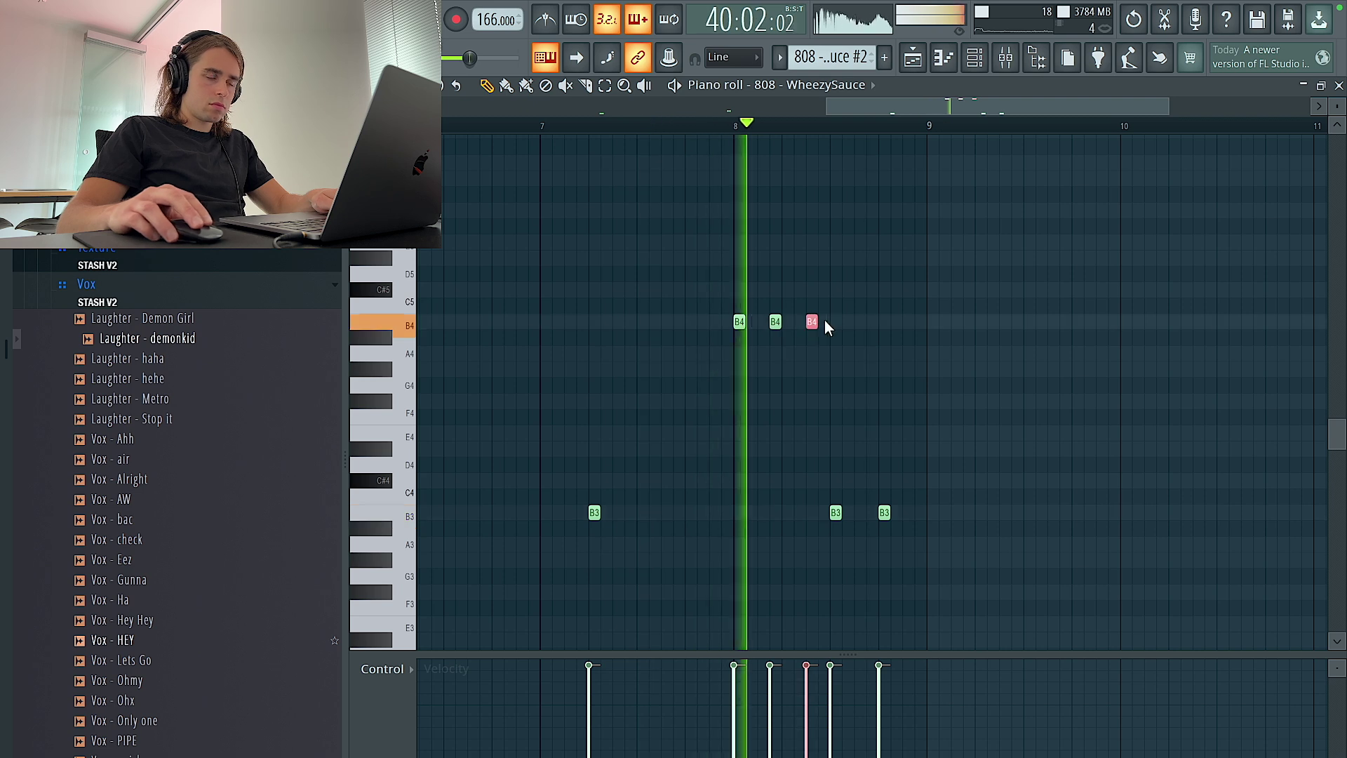
key("super+a")
key("super+d")
Return to the playlist and shorten the Hihat - strange clip at bar 37 and the Clap - Siege clip at bar 35 to end at bar 40.
left_click(913, 57)
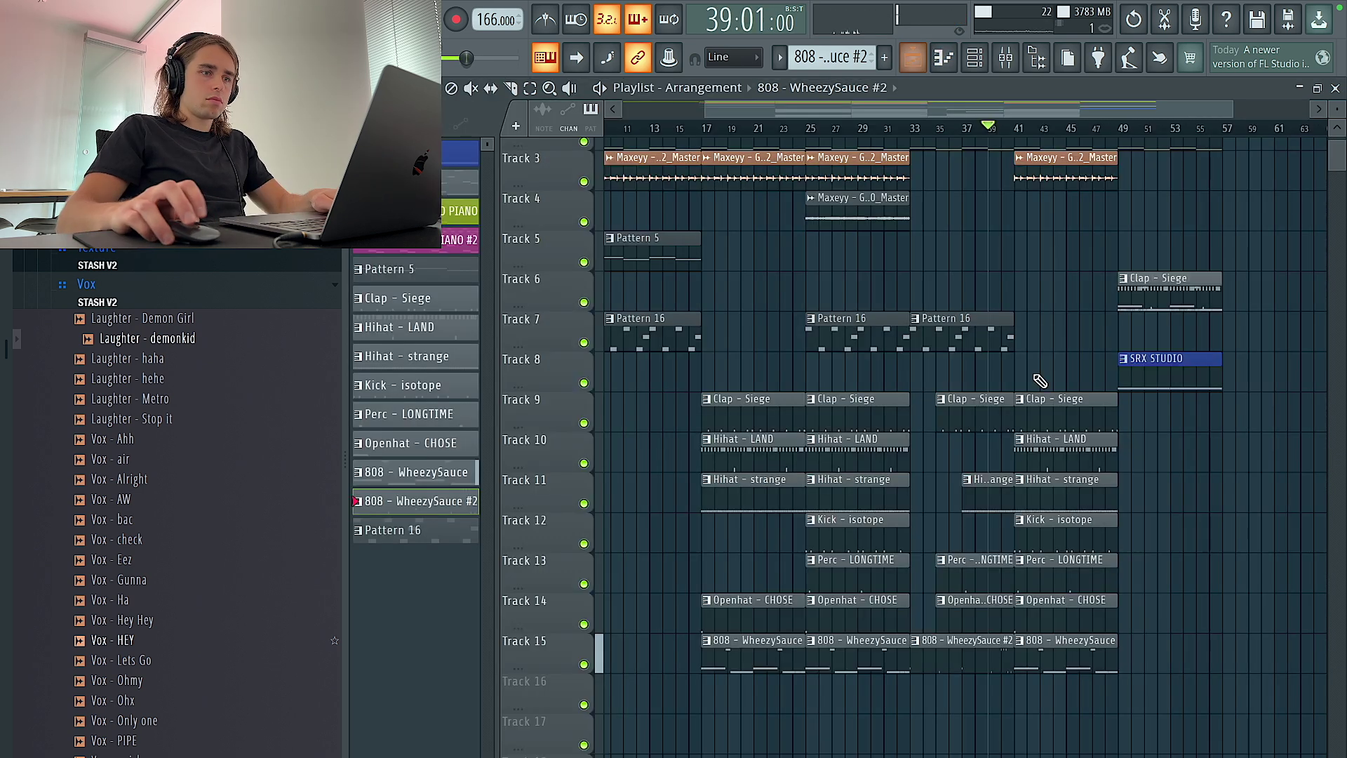
key("space")
left_click(1010, 498)
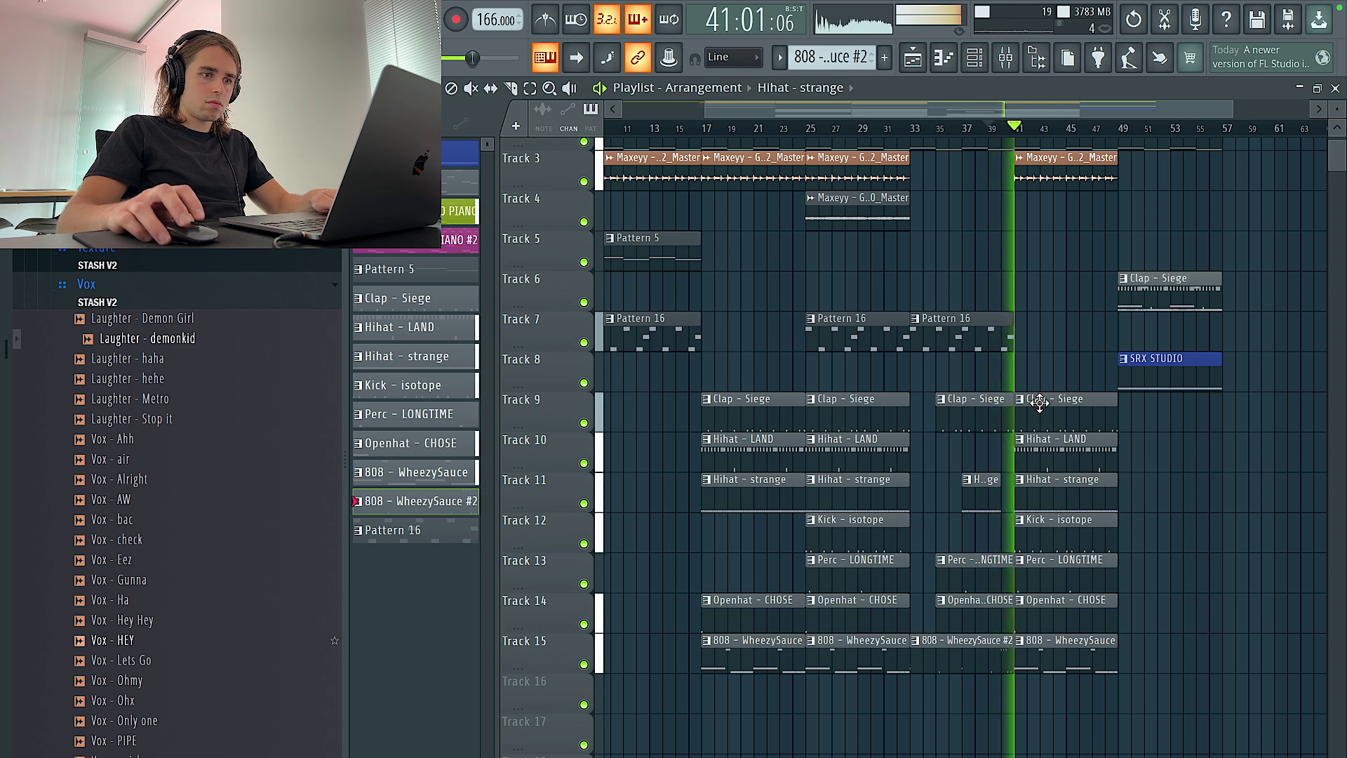
scroll(1029, 500, "up", 2)
scroll(1028, 500, "up", 1)
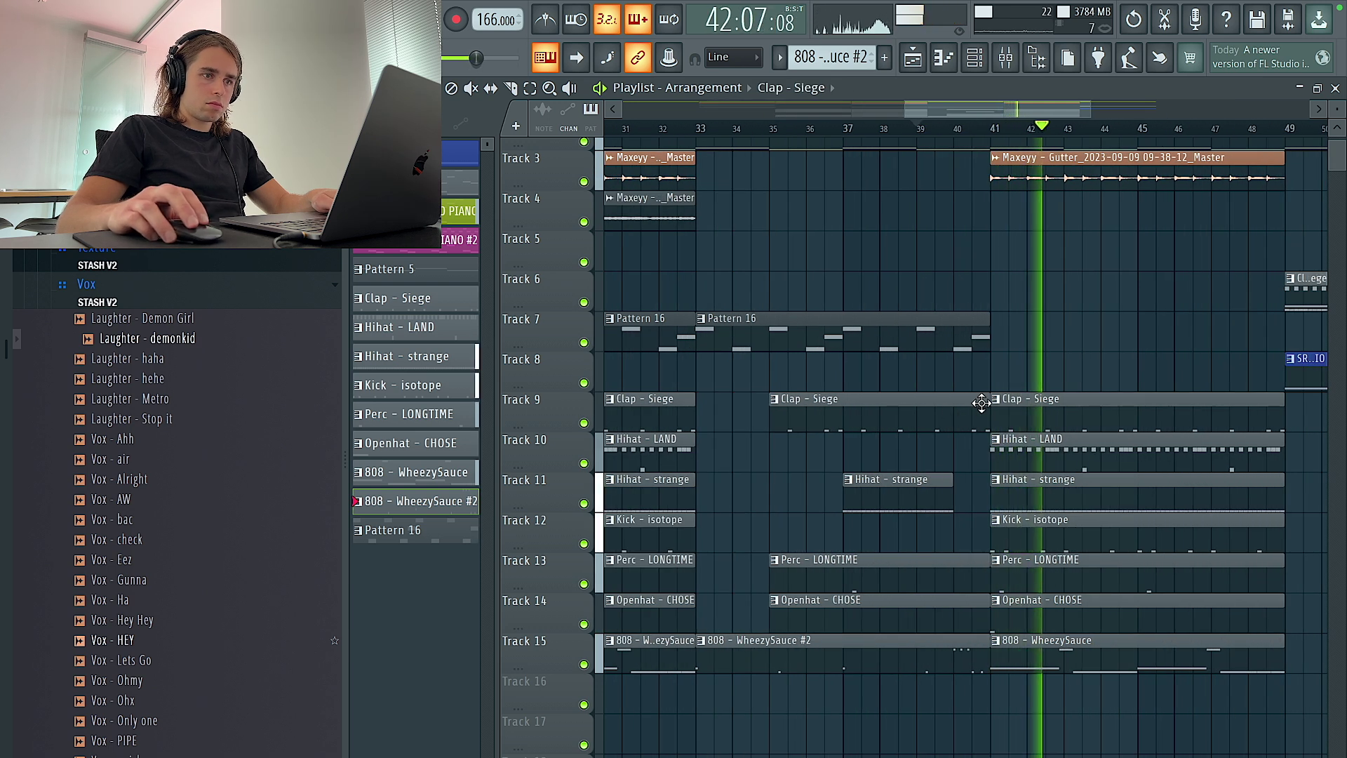
scroll(975, 406, "down", 4)
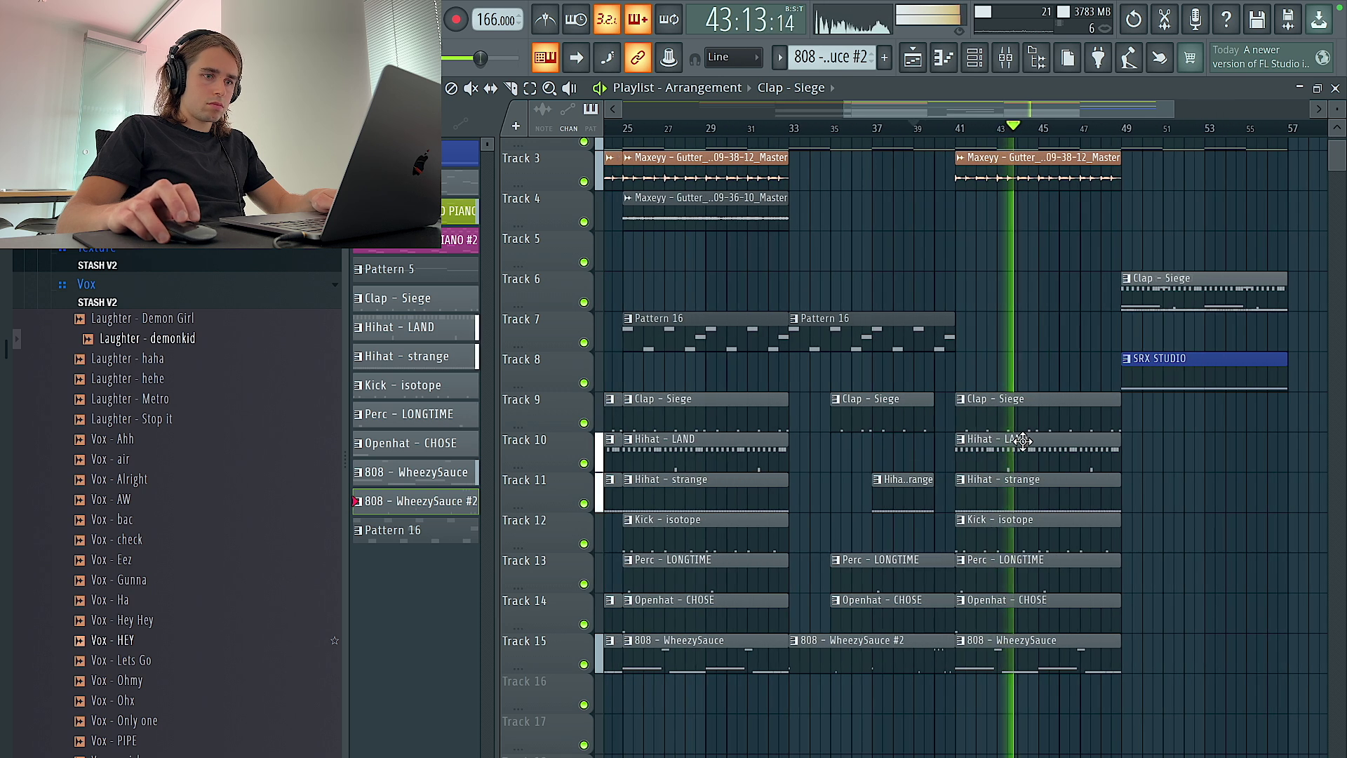
Move the Track 3 audio clip from bar 41 to bar 49 and place a copy of the Track 4 audio clip at bar 41.
scroll(1055, 463, "right", 2)
scroll(1030, 440, "left", 2)
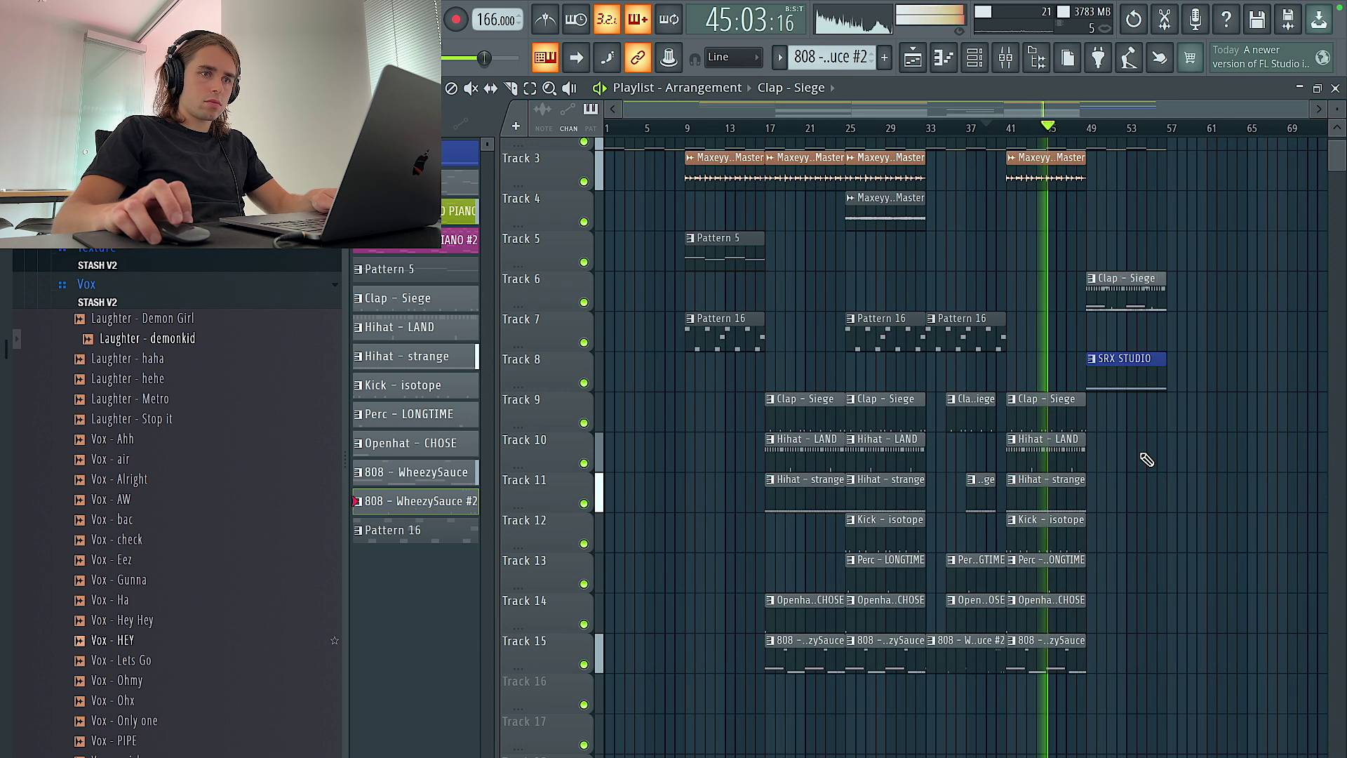
scroll(1143, 456, "up", 2)
left_click_drag(1110, 293, 1061, 250)
key("ctrl+b")
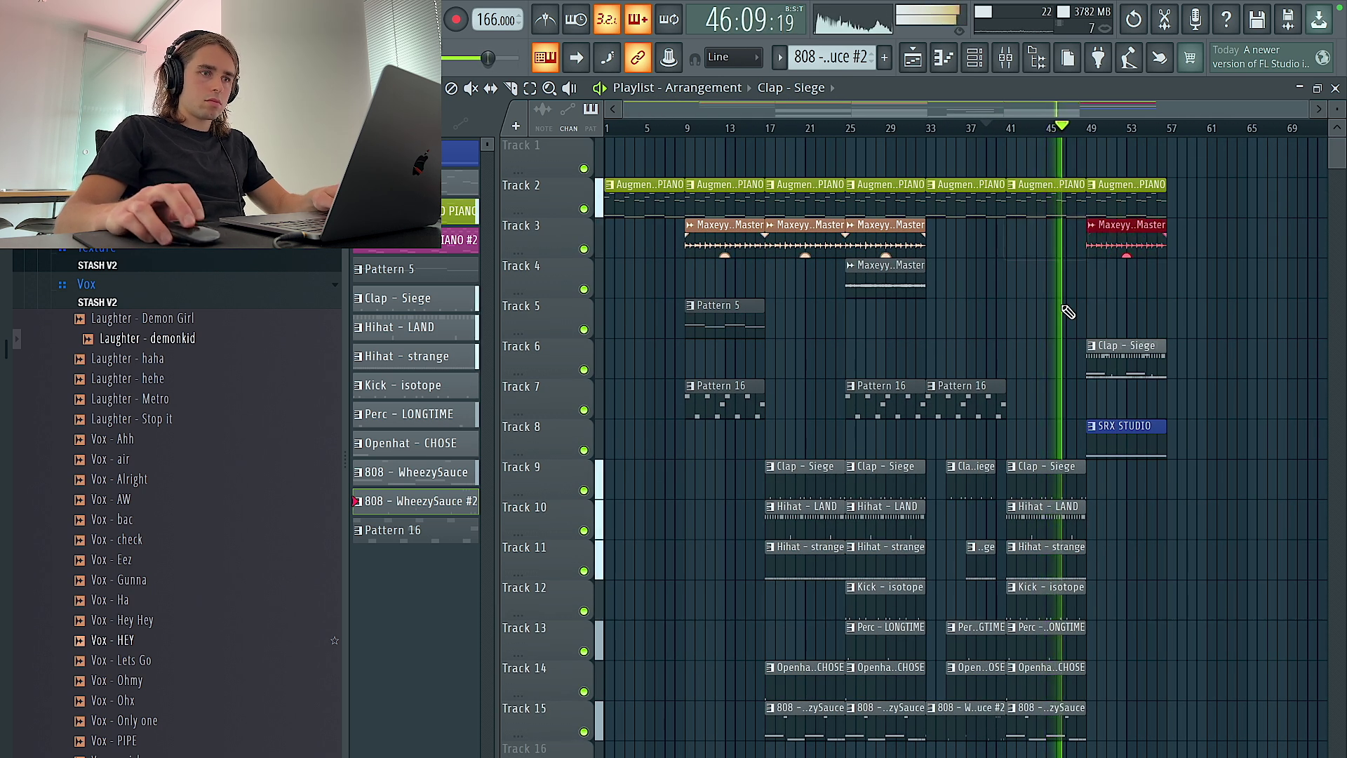
left_click(905, 277)
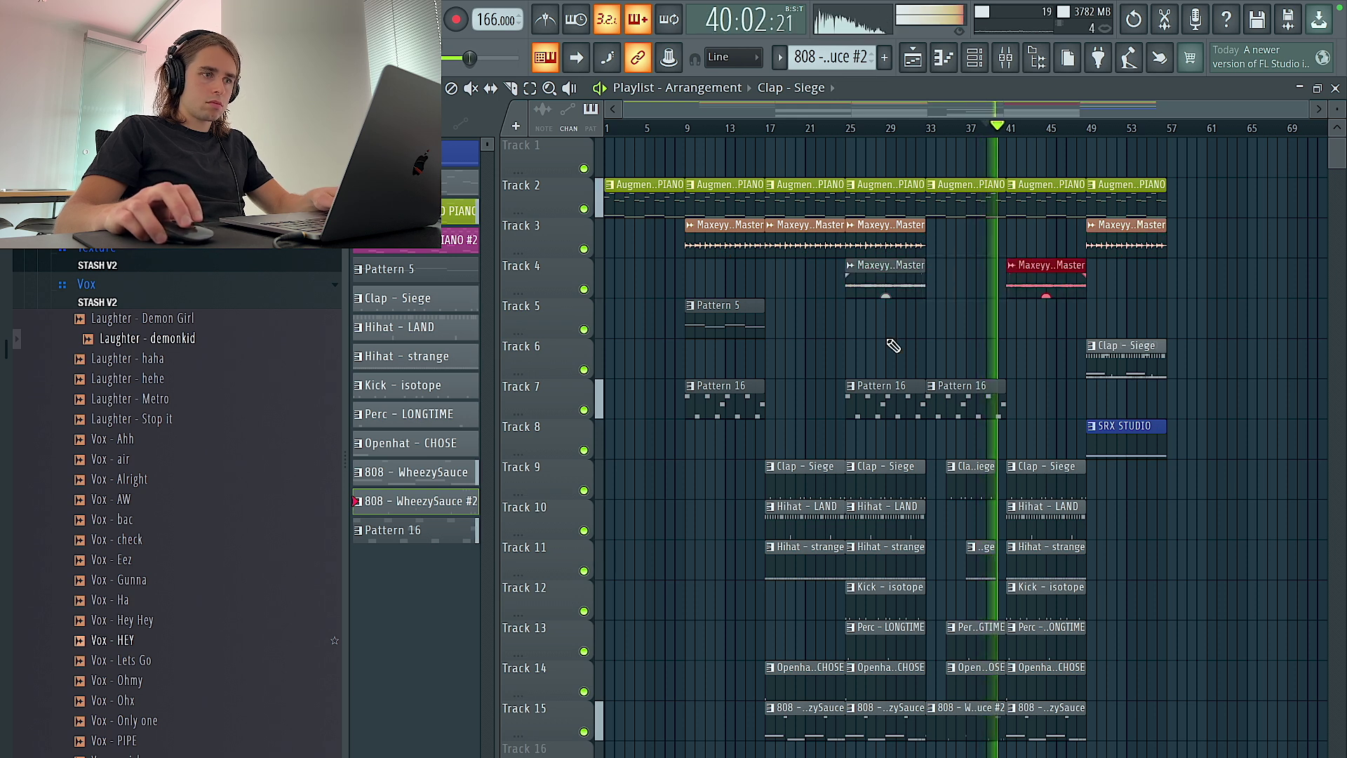
Delete the Clap - Siege clip at bar 49 on Track 6 and place Pattern 5 at bar 49 on Track 5.
left_click(714, 400)
left_click_drag(1122, 447, 1148, 424)
right_click(1100, 348)
left_click(736, 315)
left_click(1102, 336)
Select every clip in the playlist, shift them all up one track, and clear the selection.
scroll(1233, 363, "down", 1)
left_click_drag(1212, 722, 606, 165)
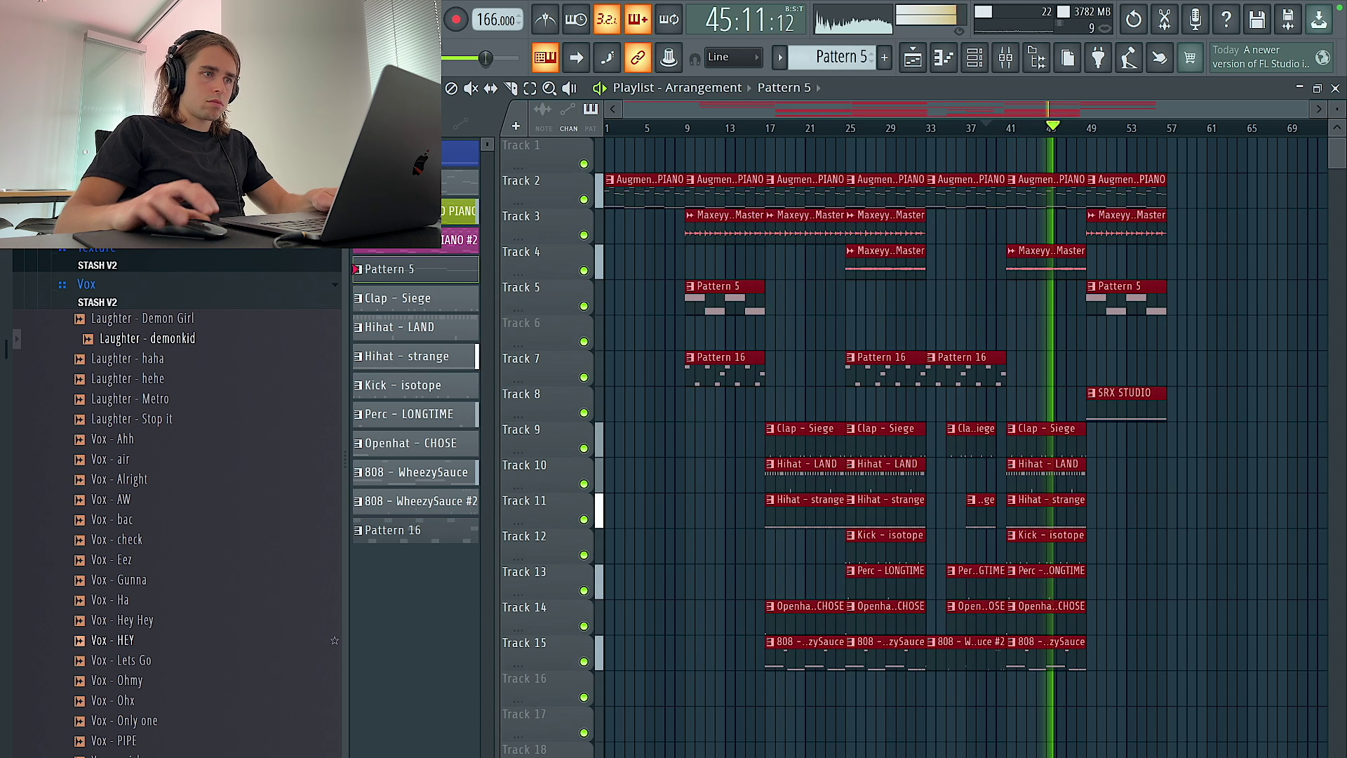
key("shift+Up")
left_click(1109, 308, "ctrl")
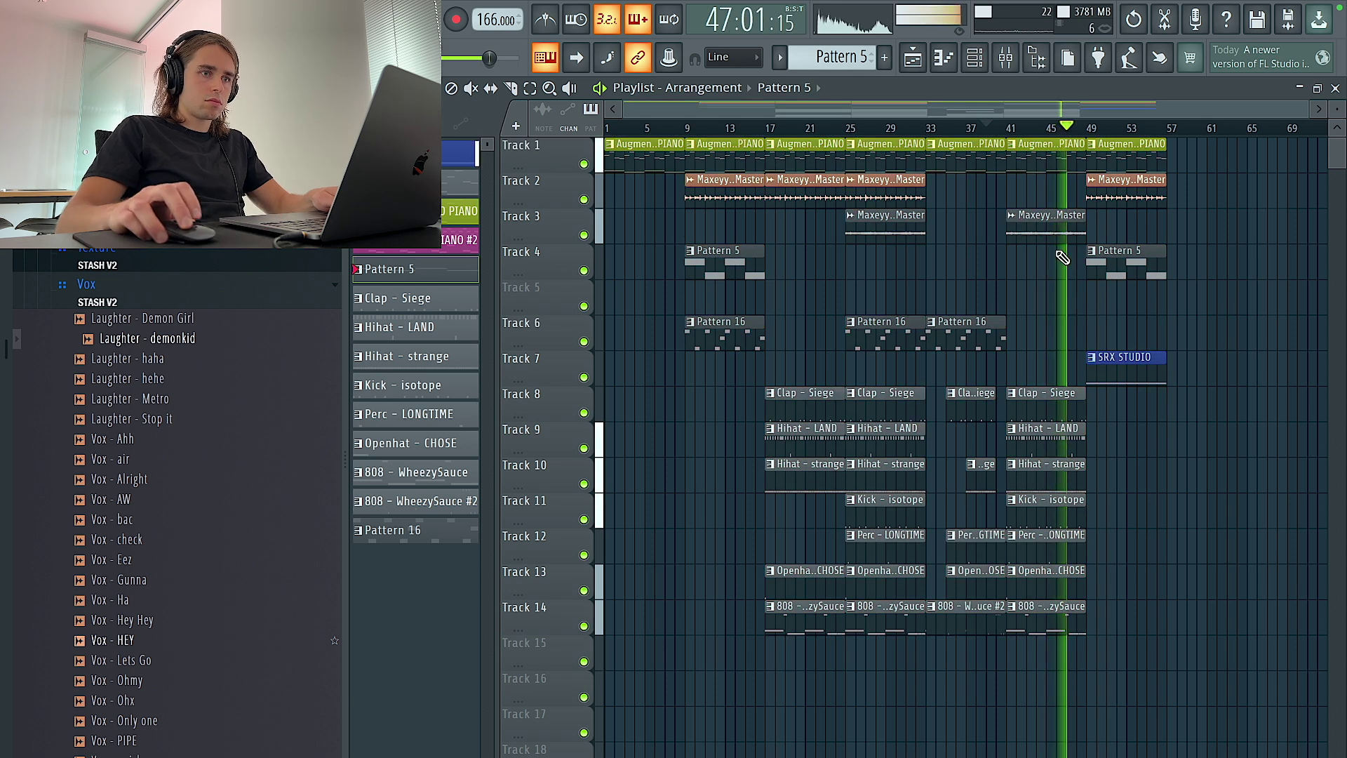
Inspect the panning and sample settings of the Track 3 audio clip at bar 41.
double_click(1037, 233)
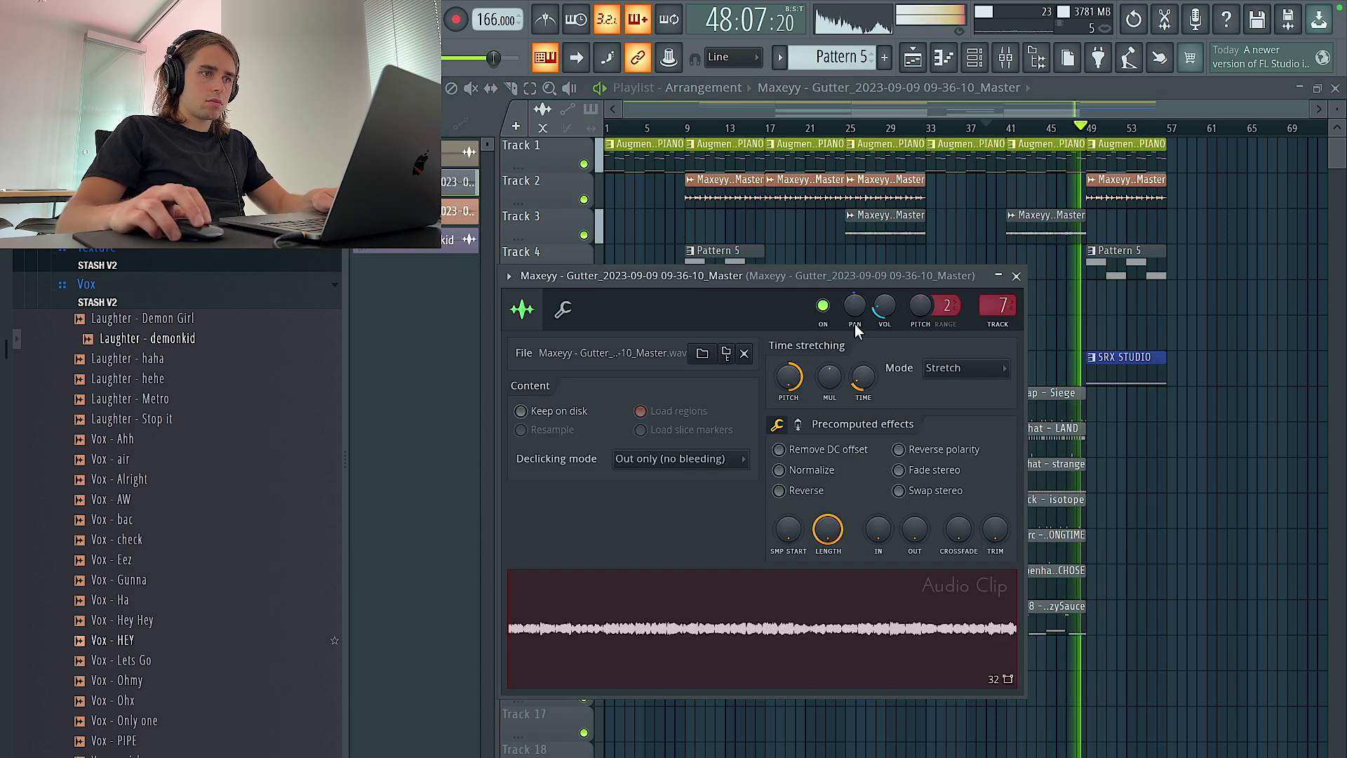
key("Escape")
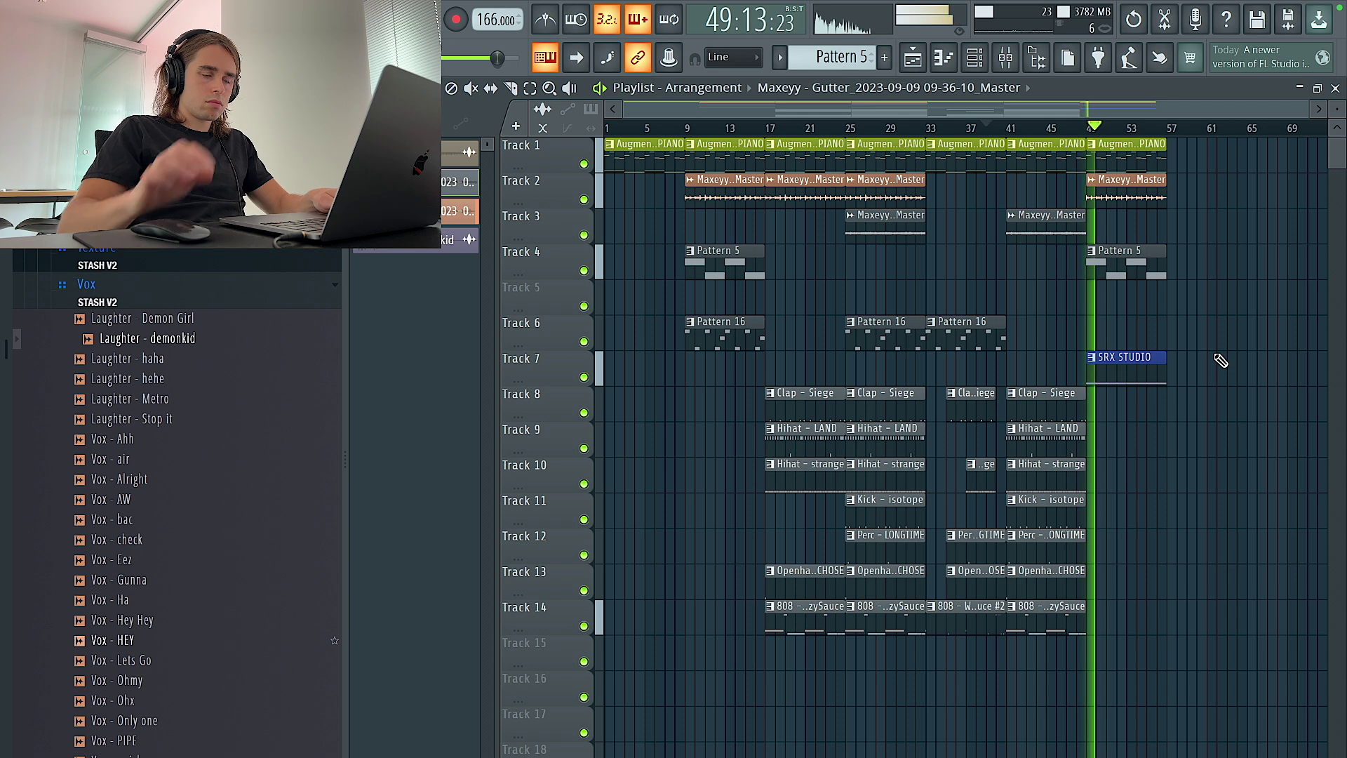
Move the SRX STUDIO clip on Track 7 to about bar 12 and duplicate the arrangement from bar 17 to 57 directly after itself.
left_click_drag(1135, 358, 763, 359)
left_click_drag(1254, 704, 1194, 190)
left_click(1132, 371, "ctrl")
key("ctrl+b")
right_click(1132, 371)
Place an SRX STUDIO clip at bar 65 on Track 7 and save the project anyway despite the trial plugin.
scroll(1123, 362, "right", 5)
scroll(1050, 359, "up", 3)
left_click(1112, 382, "ctrl")
left_click(1006, 372, "ctrl")
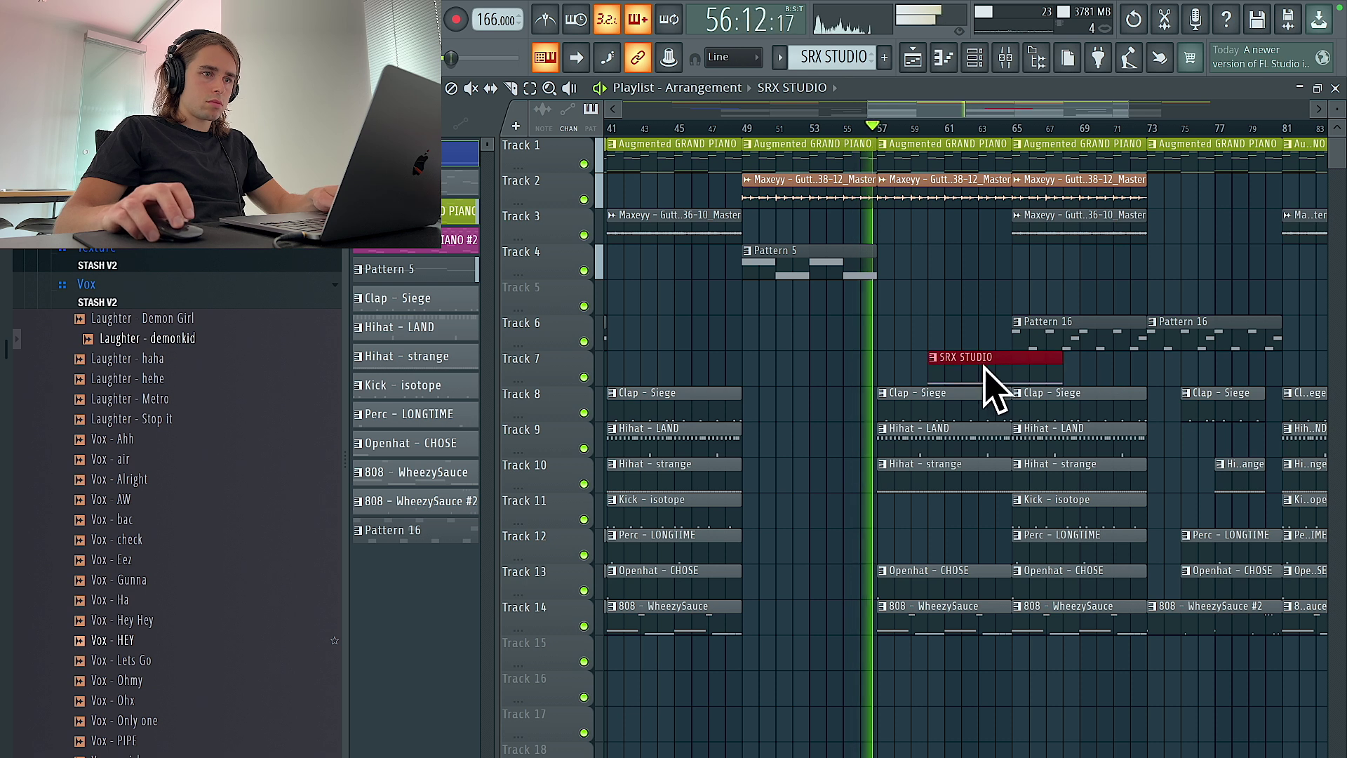
scroll(1054, 347, "down", 4)
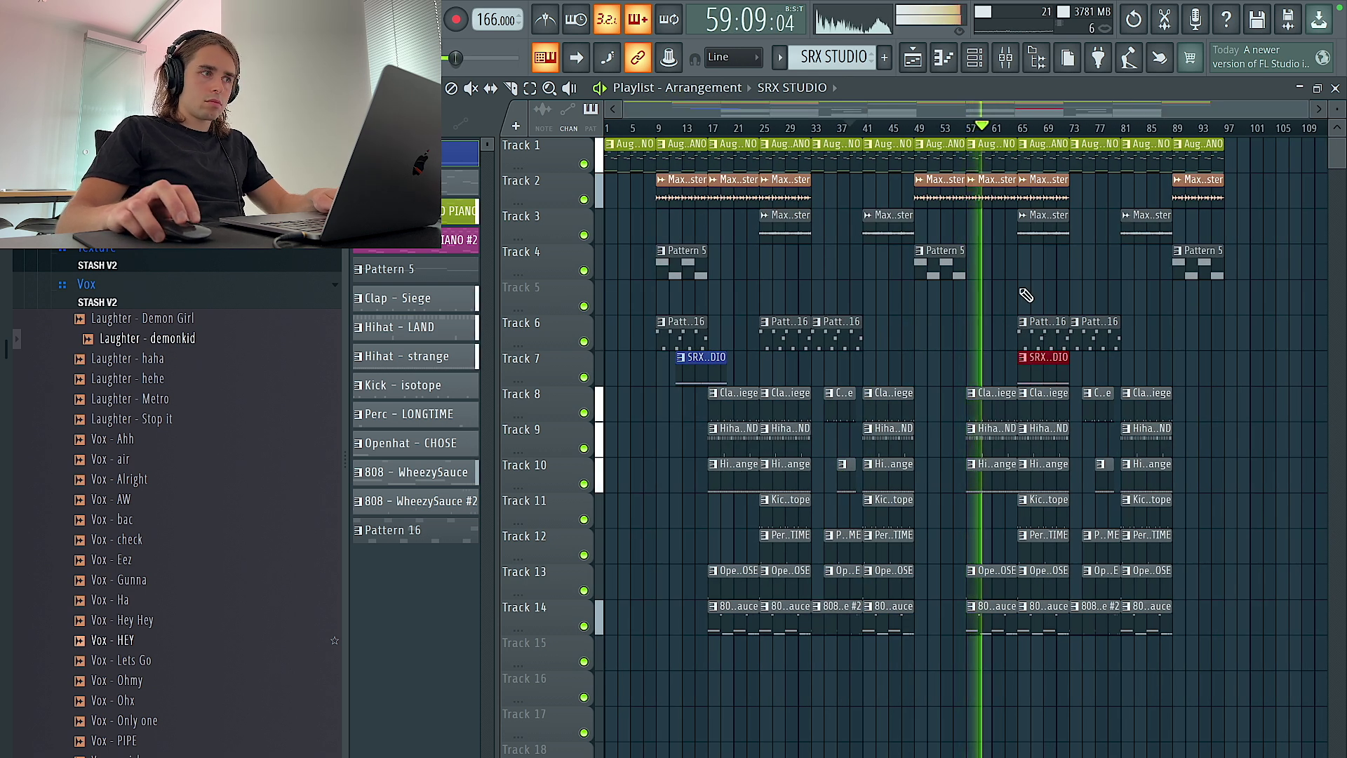
key("ctrl+s")
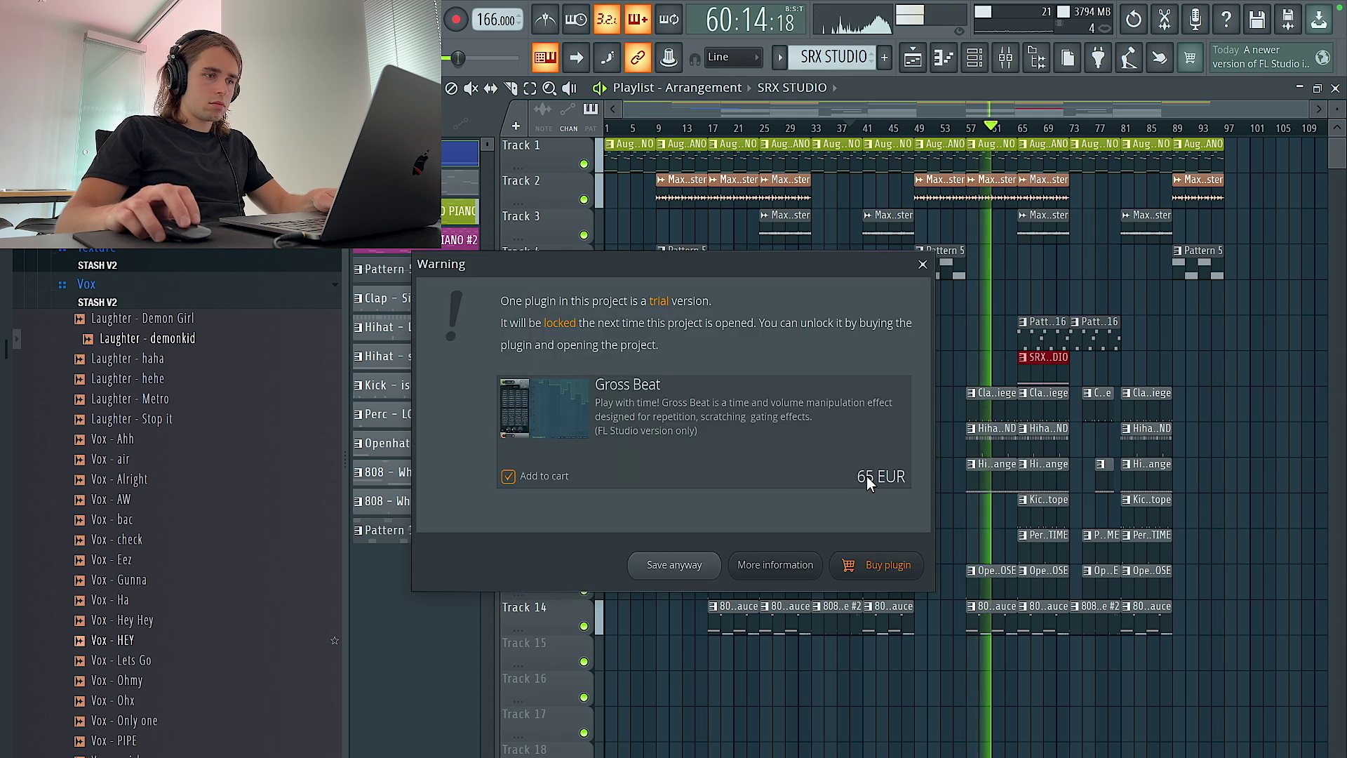
left_click(691, 571)
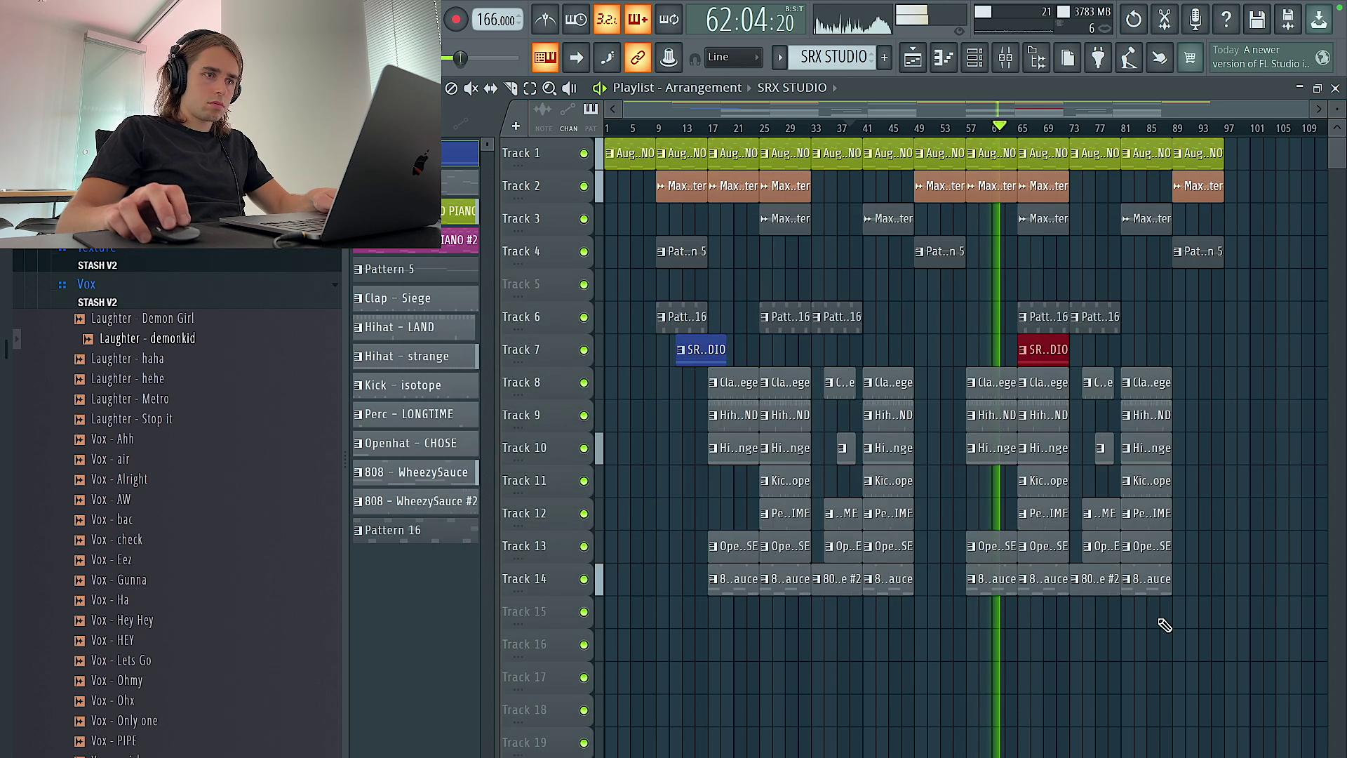
Change the colour of the Pattern 16 clips to a muted violet.
right_click(1026, 331)
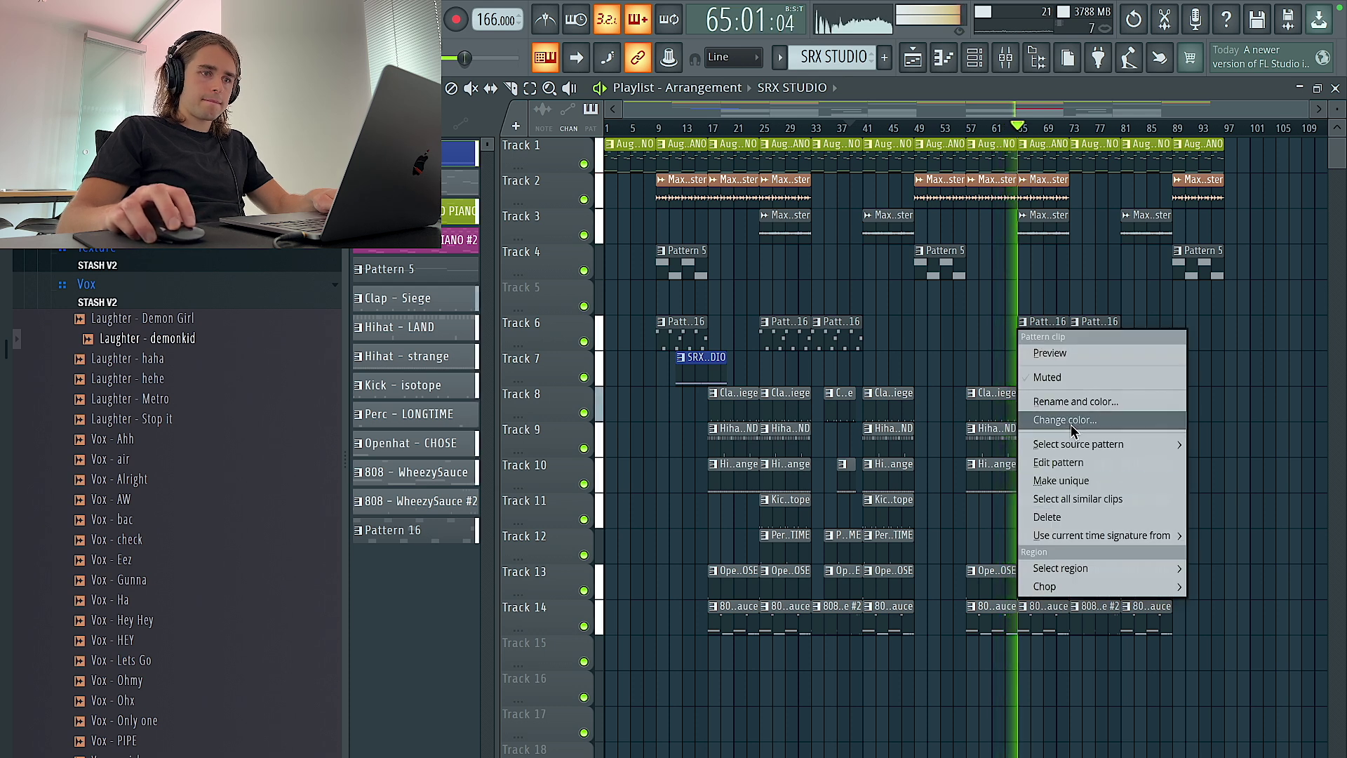
left_click(1072, 421)
left_click(1151, 658)
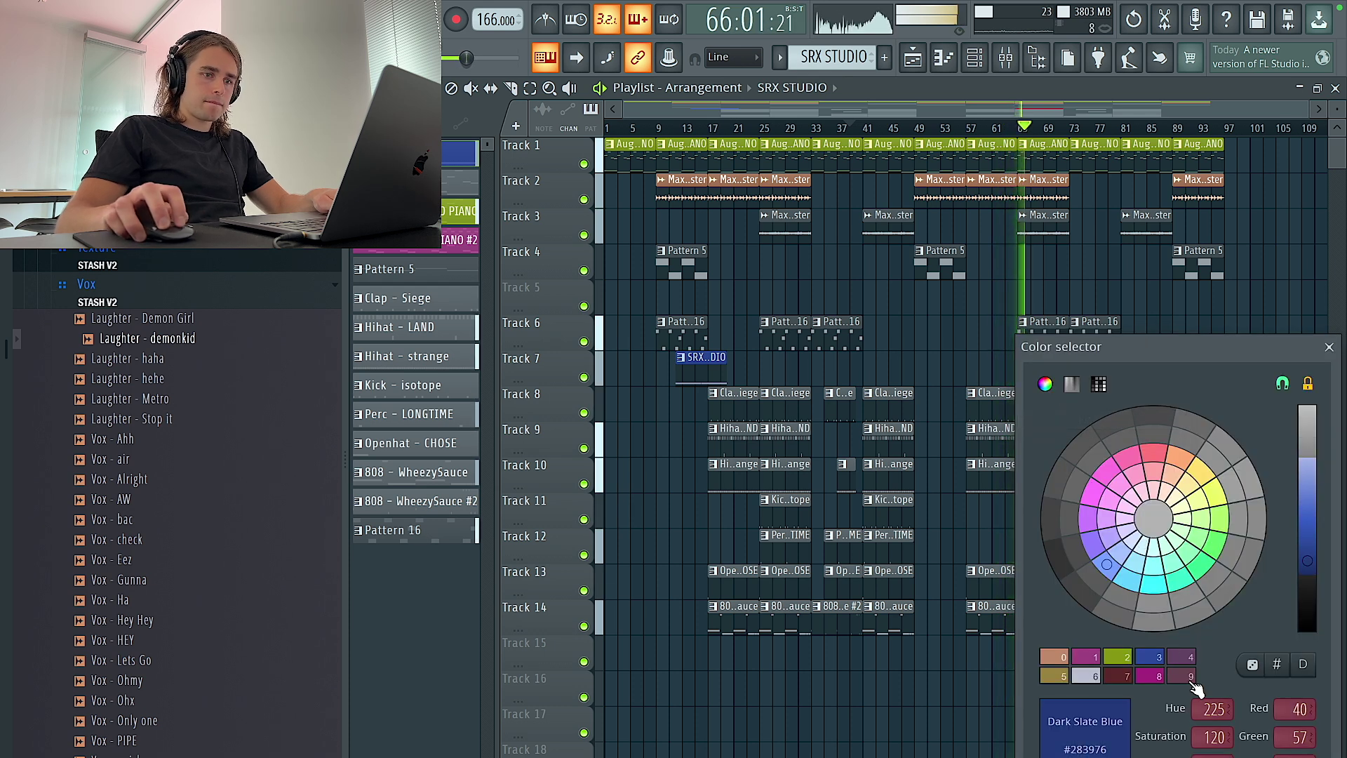
left_click(1271, 673)
left_click(1287, 757)
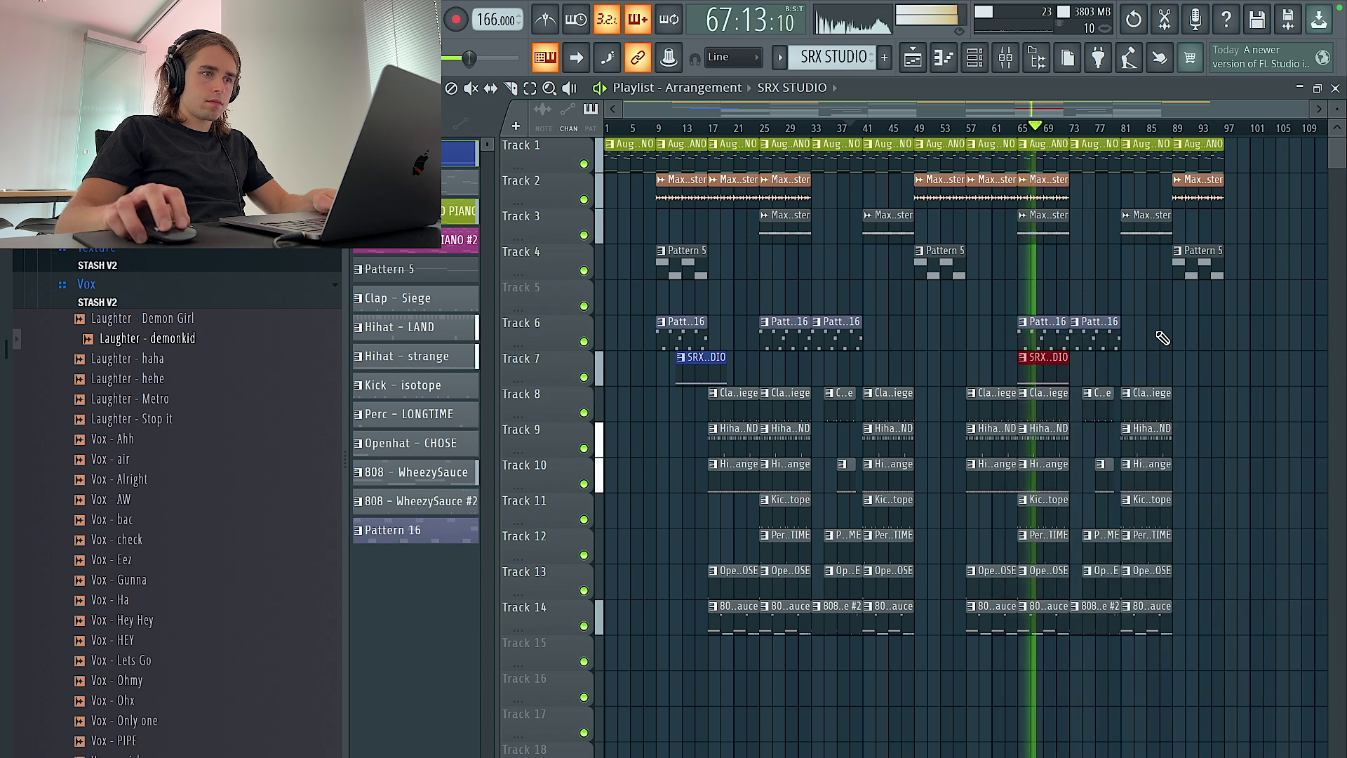
Shift the Pattern 16 clips and all clips on the tracks below them up by one track.
left_click_drag(1147, 334, 620, 308, "ctrl")
key("shift+Up")
left_click_drag(1286, 708, 608, 361, "ctrl")
key("shift+Up")
Move the SRX STUDIO clip near bar 12 to bar 25 and place another at bar 81 on Track 6.
left_click_drag(694, 327, 771, 332)
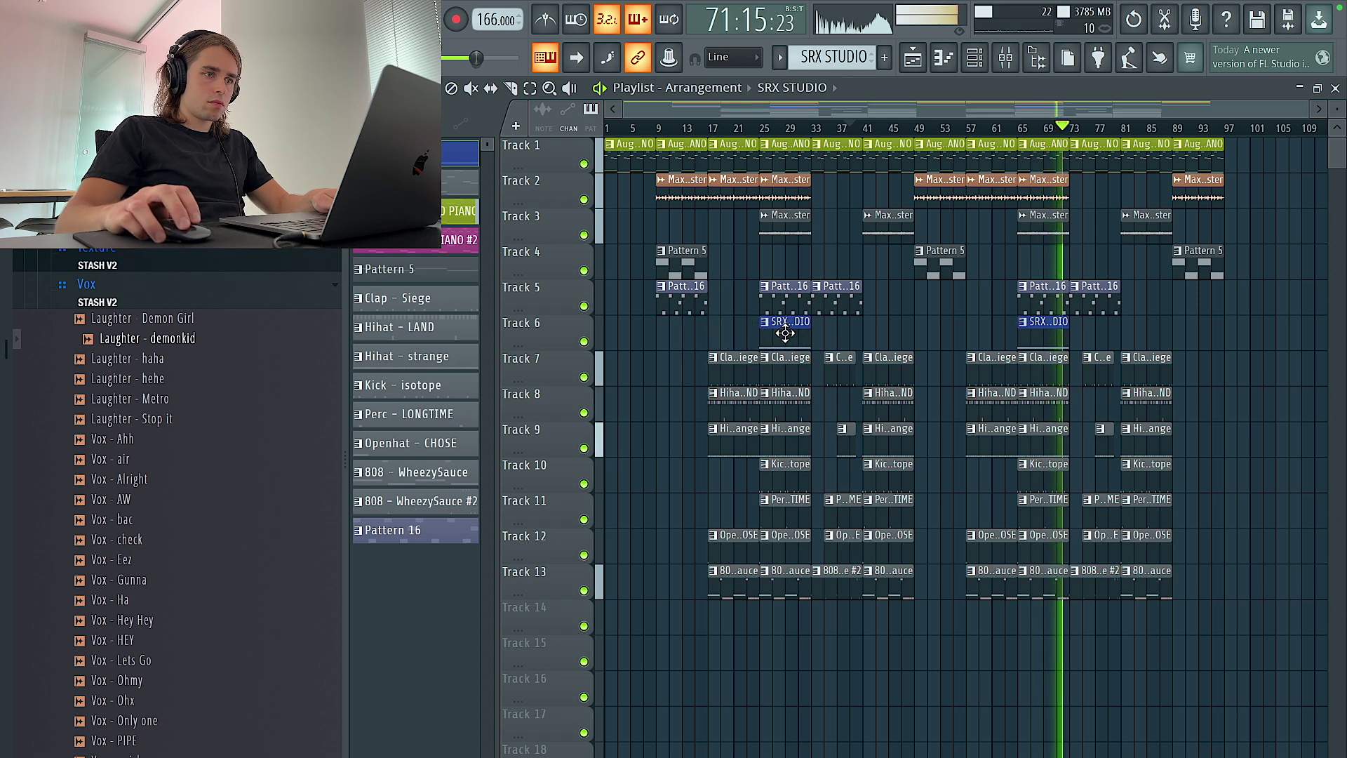
left_click(1133, 340)
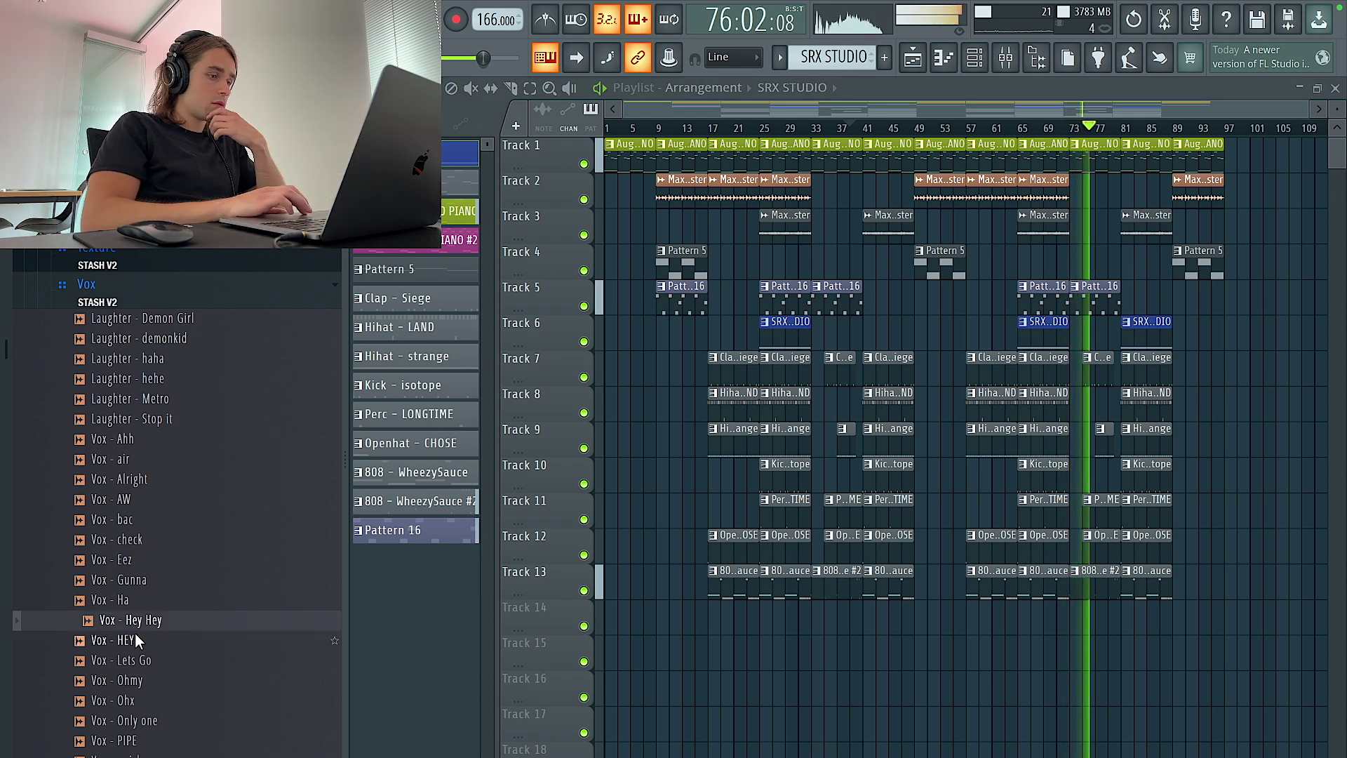
Audition the Vox samples and place Vox - Raindrops at bar 73 on Track 14.
left_click(199, 719)
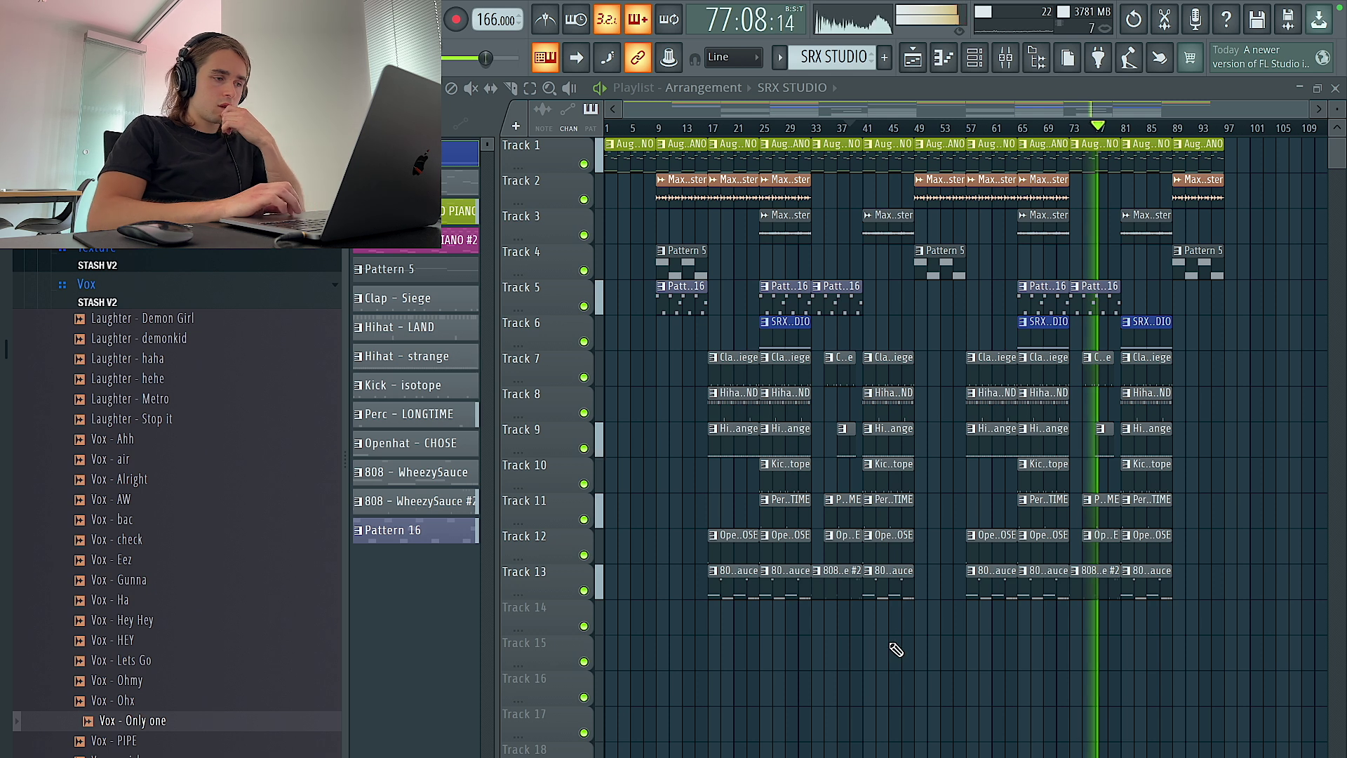
scroll(173, 652, "down", 3)
left_click(176, 668)
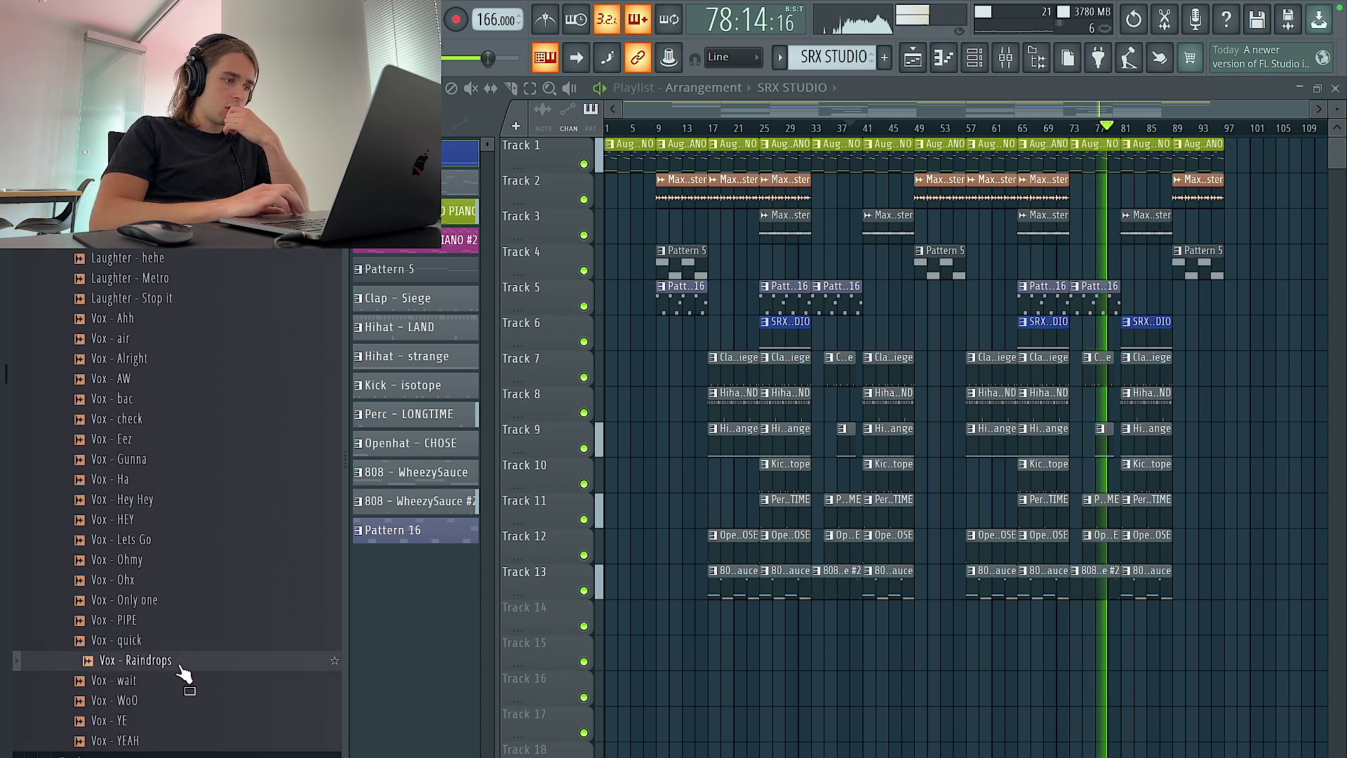
left_click_drag(184, 674, 1071, 635)
scroll(1065, 631, "up", 5)
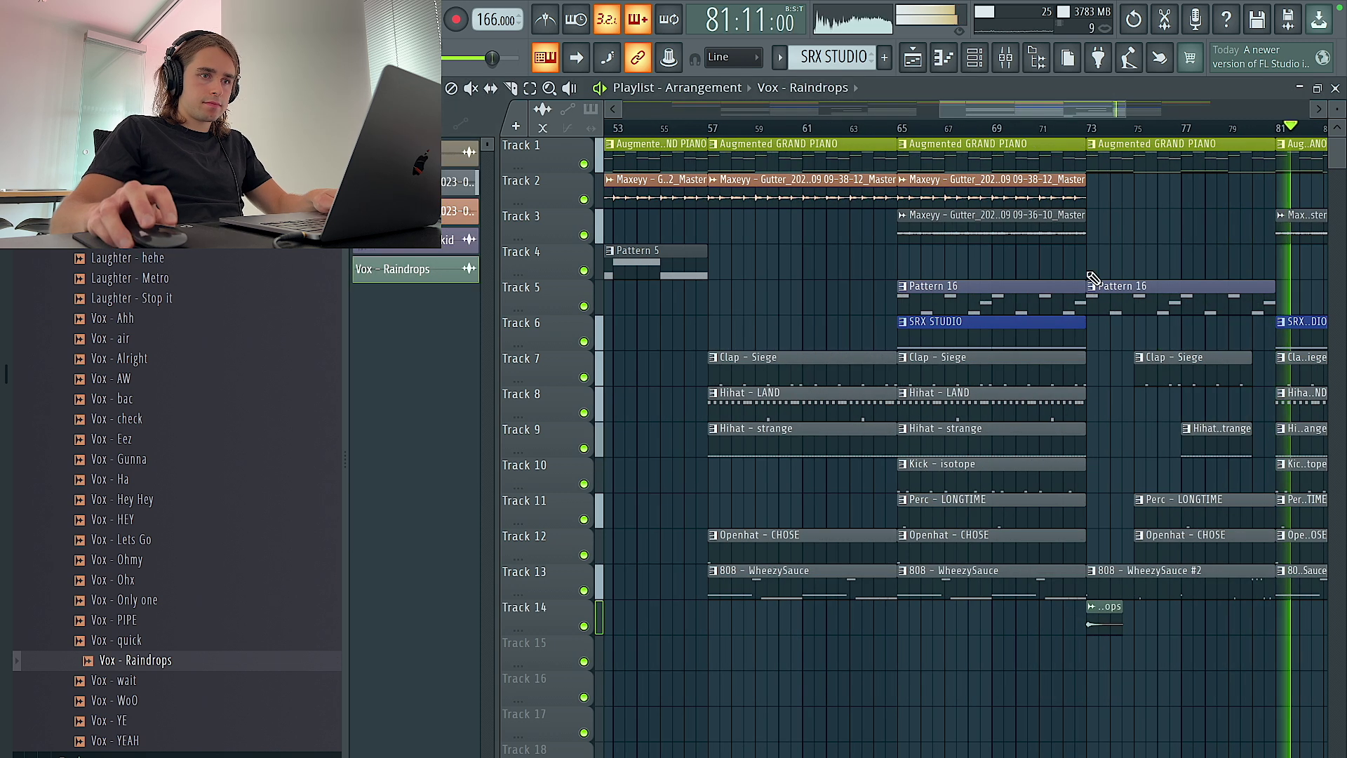
Play the transition into bar 73 and pan the Vox - Raindrops clip slightly to the left.
left_click(1027, 129)
scroll(1140, 624, "up", 3)
double_click(1080, 623)
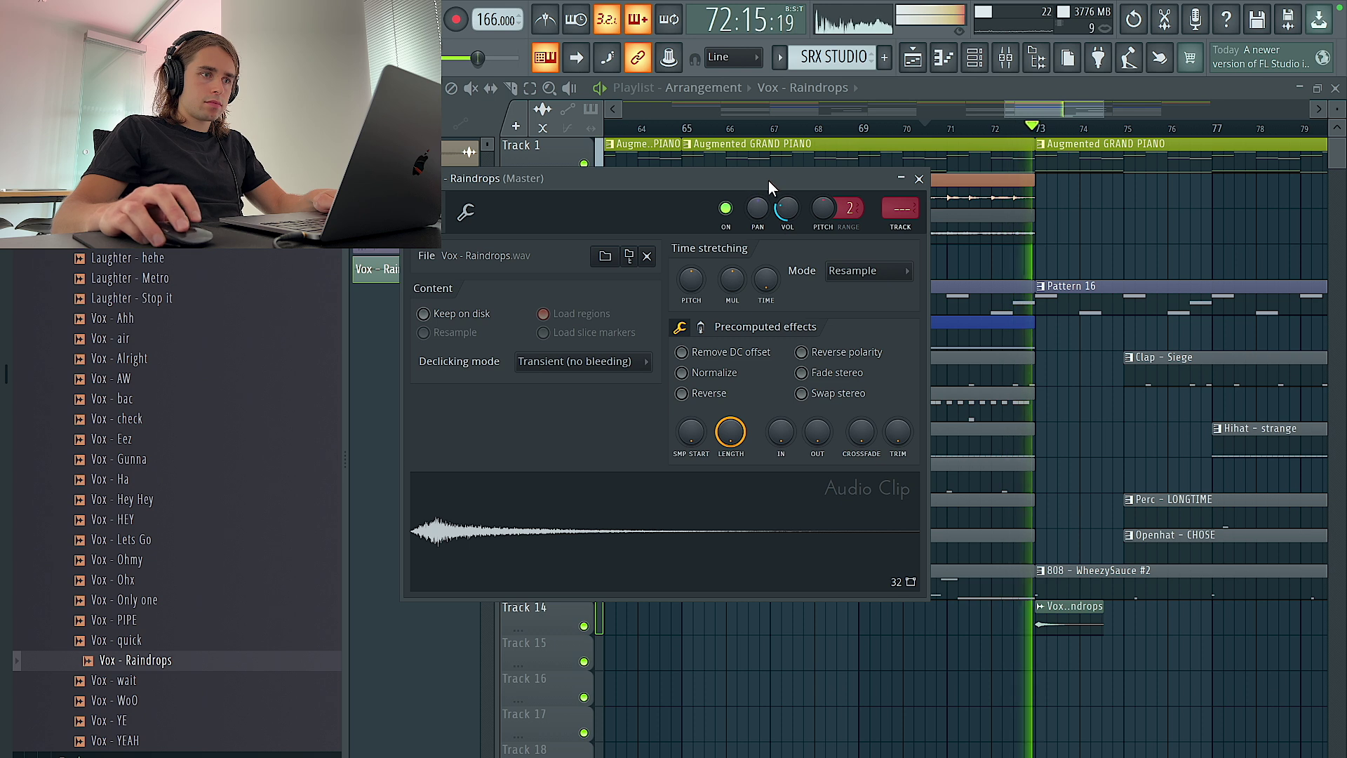
left_click(756, 215, "alt")
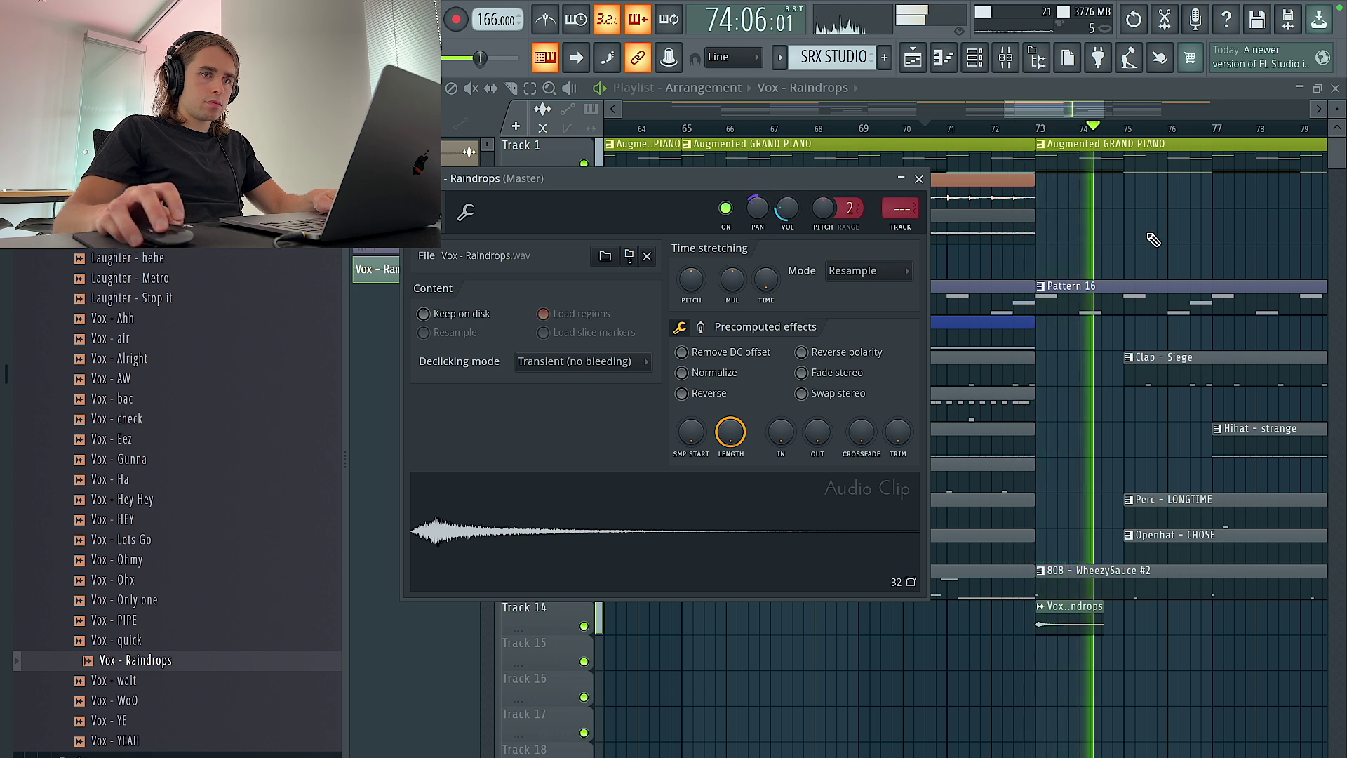
key("Escape")
Extend the Hihat - strange clip at bar 77 on Track 9 back so that it starts at bar 75.
left_click_drag(1234, 240, 1058, 242)
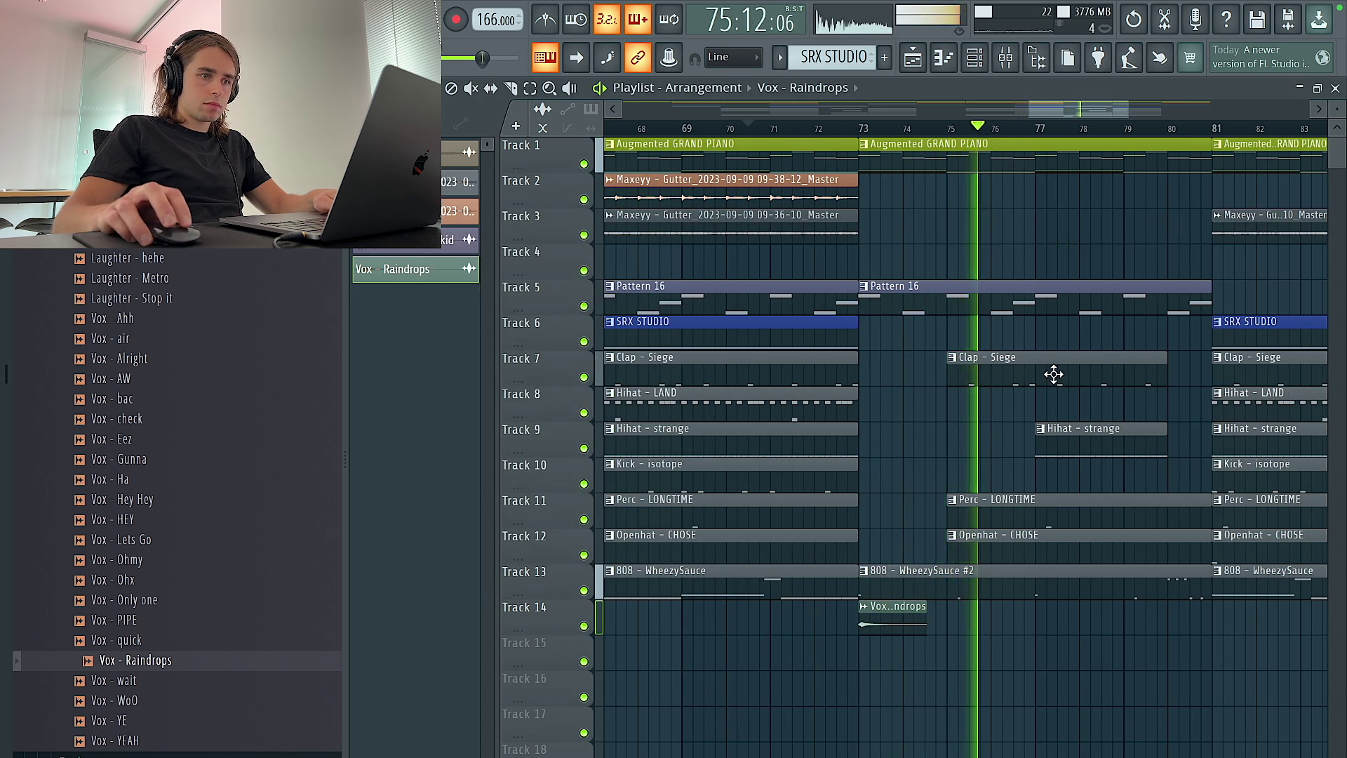
left_click_drag(1121, 456, 1010, 481)
key("space")
key("space")
left_click_drag(926, 445, 841, 448)
Open the 808 - WheezySauce #2 pattern at bar 73 in the piano roll and set the snap to 1/6 beat.
double_click(1003, 587)
scroll(1009, 589, "down", 2)
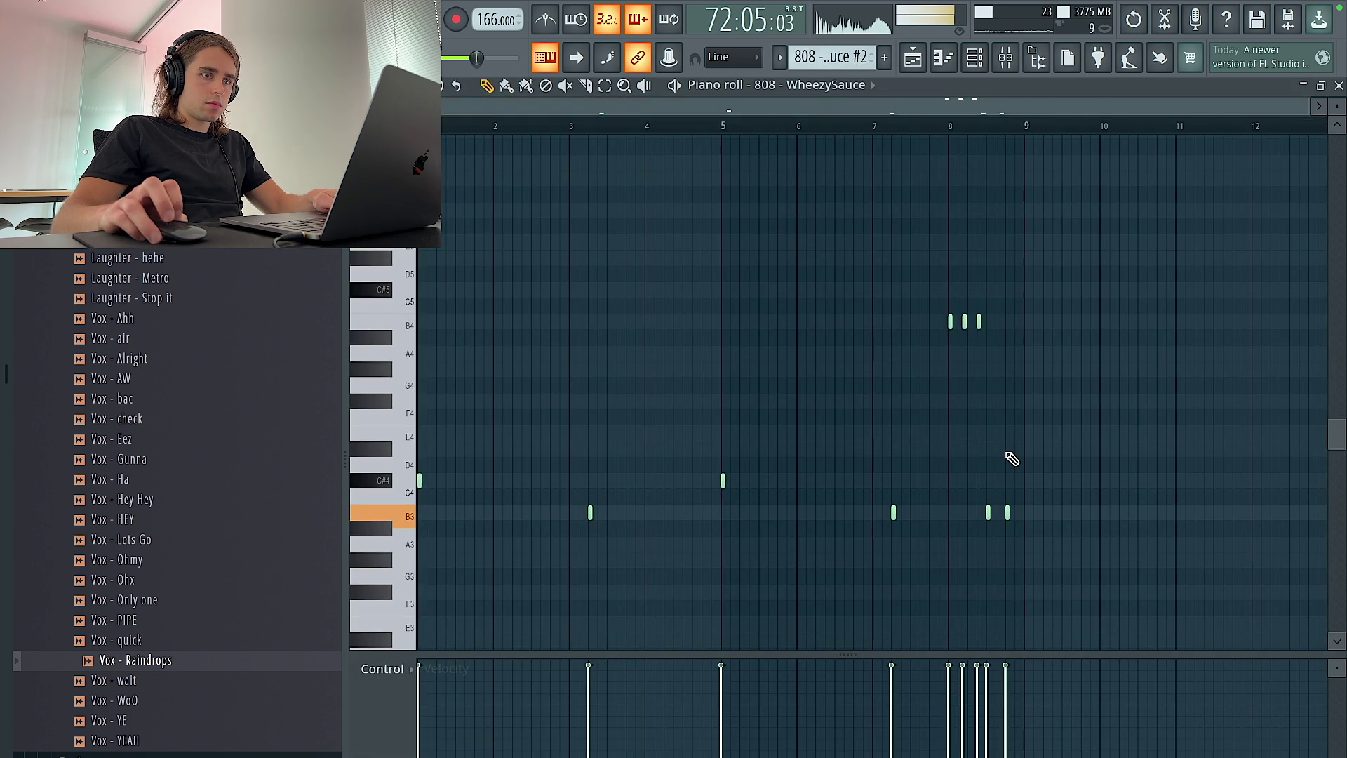
scroll(1010, 460, "up", 4)
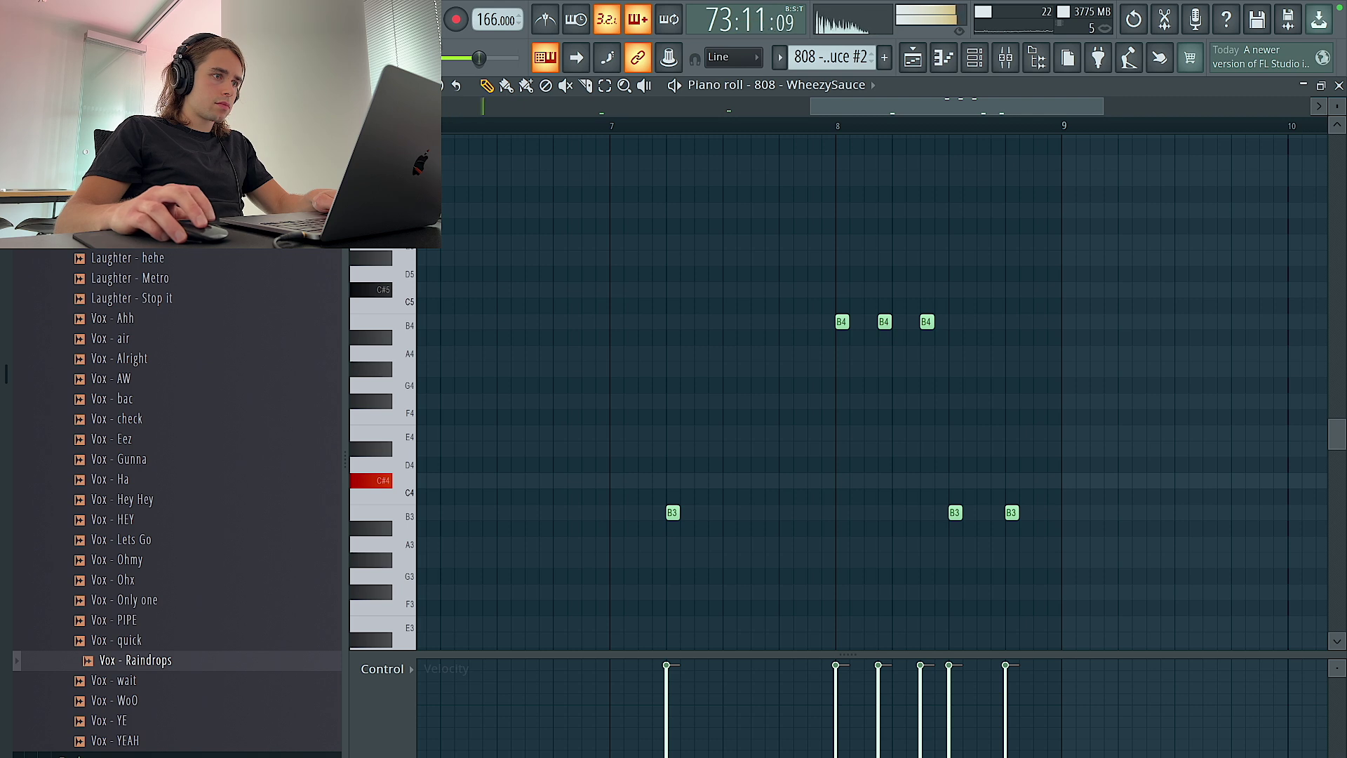
left_click(442, 85)
left_click(649, 150)
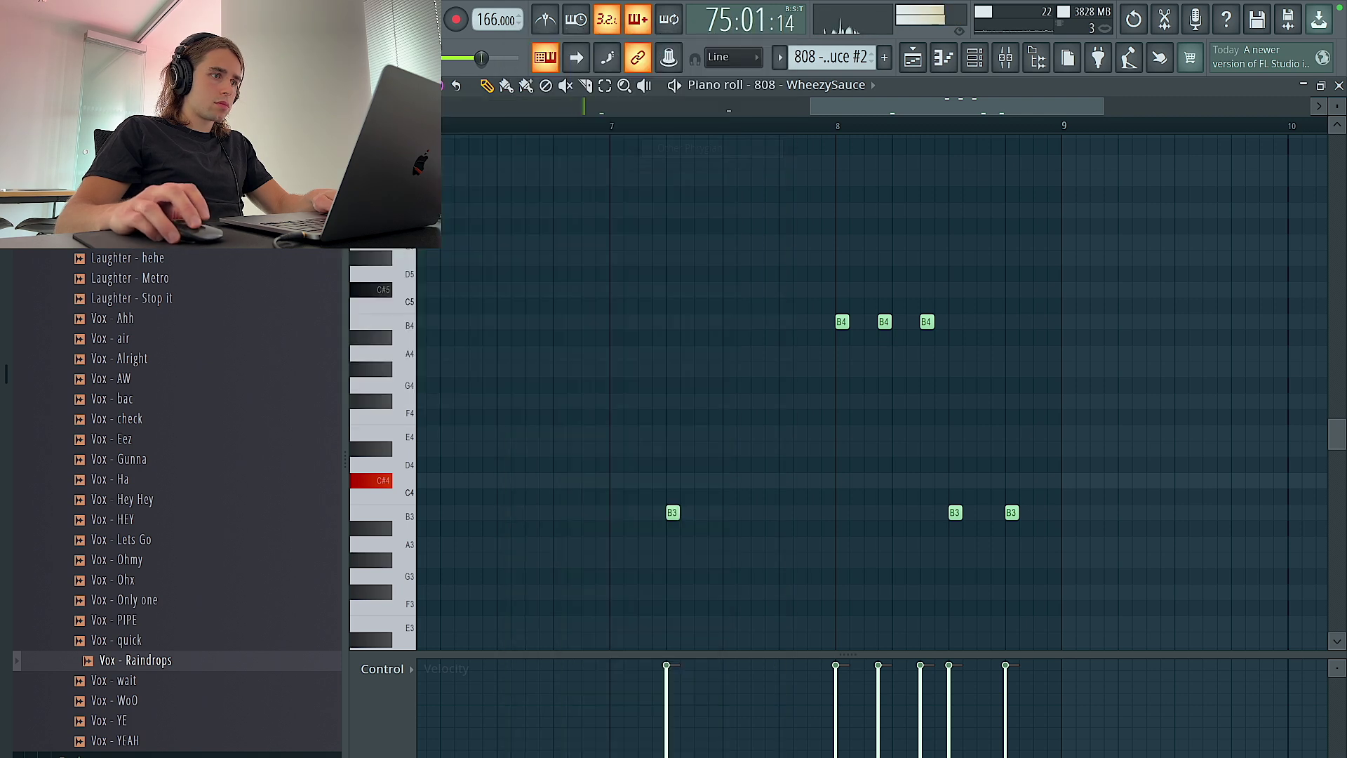
left_click(377, 85)
left_click(397, 85)
left_click(397, 85)
left_click(430, 283)
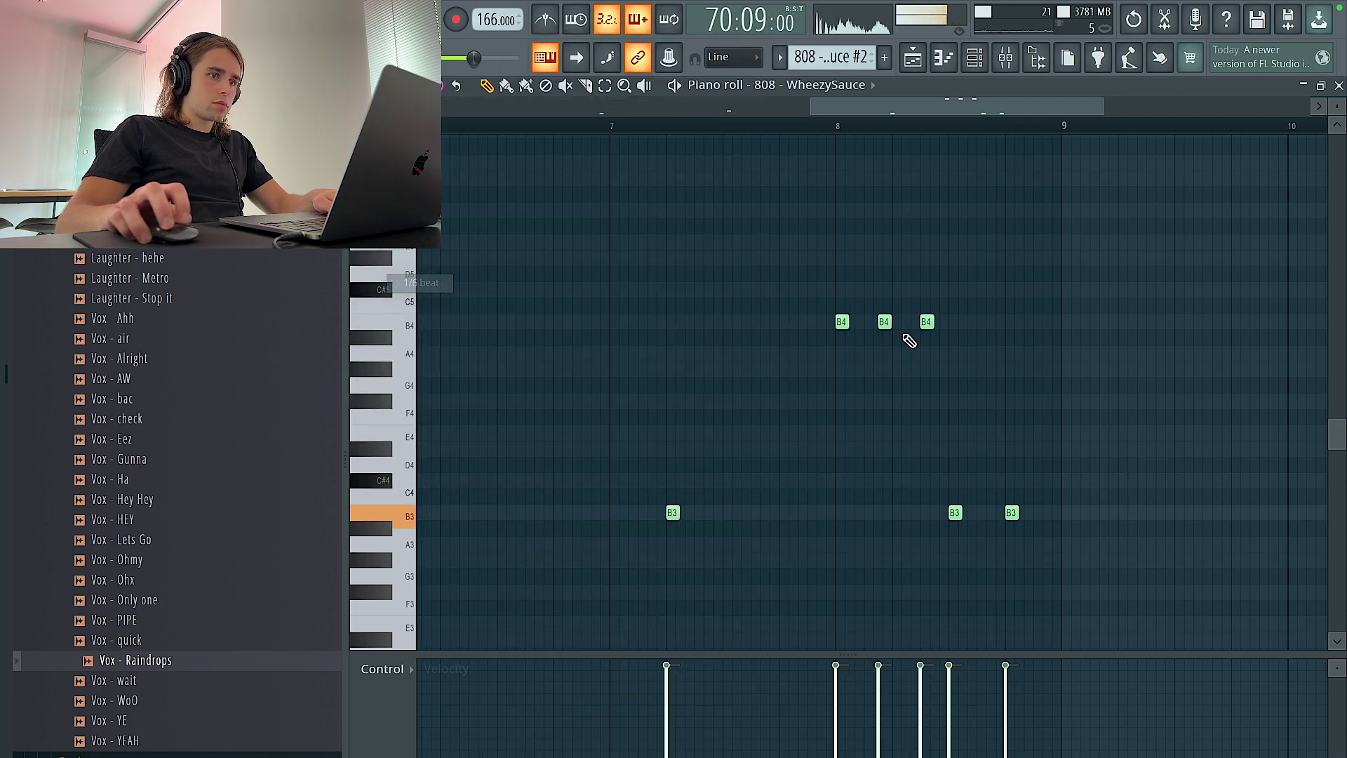
Re-space the three B4 notes in bar 8 on the 1/6-beat grid, redrawing the third slightly earlier, and return to the playlist.
scroll(897, 341, "up", 3)
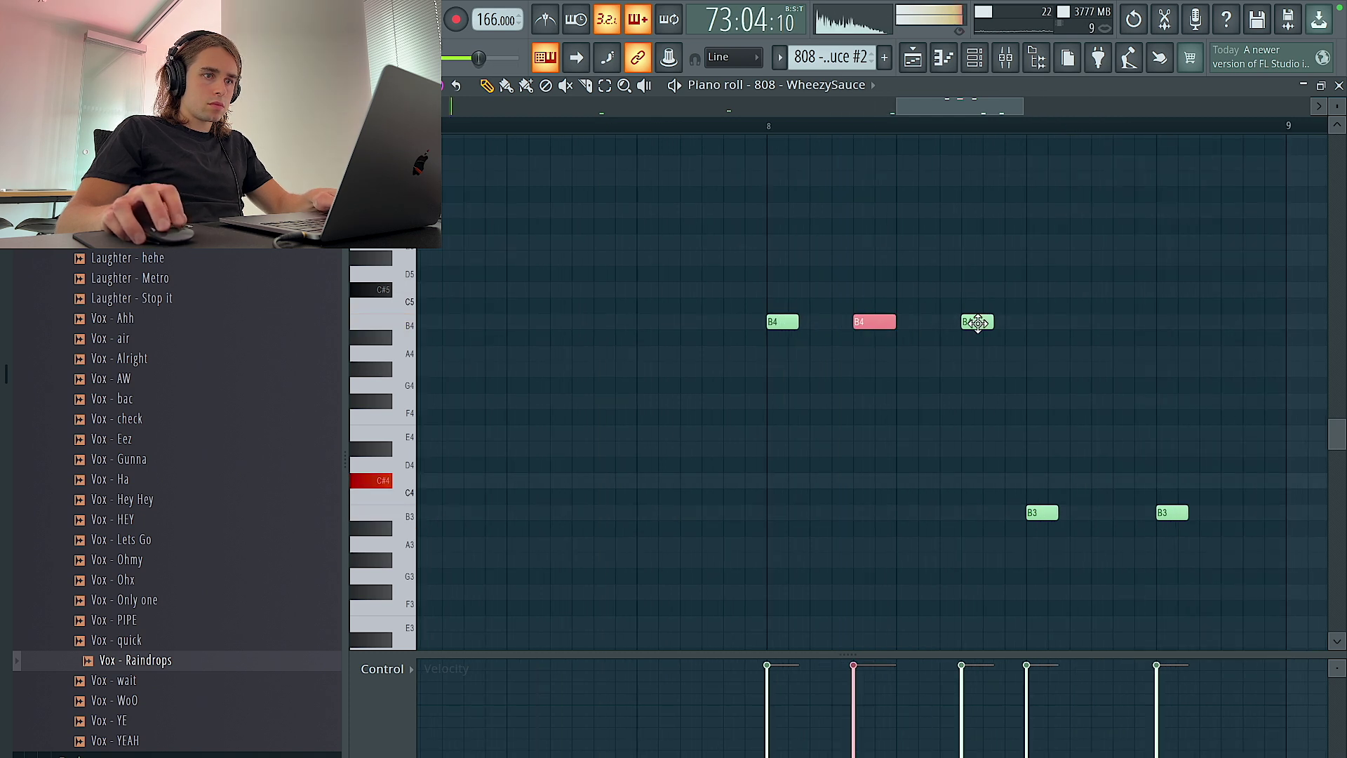
scroll(977, 322, "down", 2)
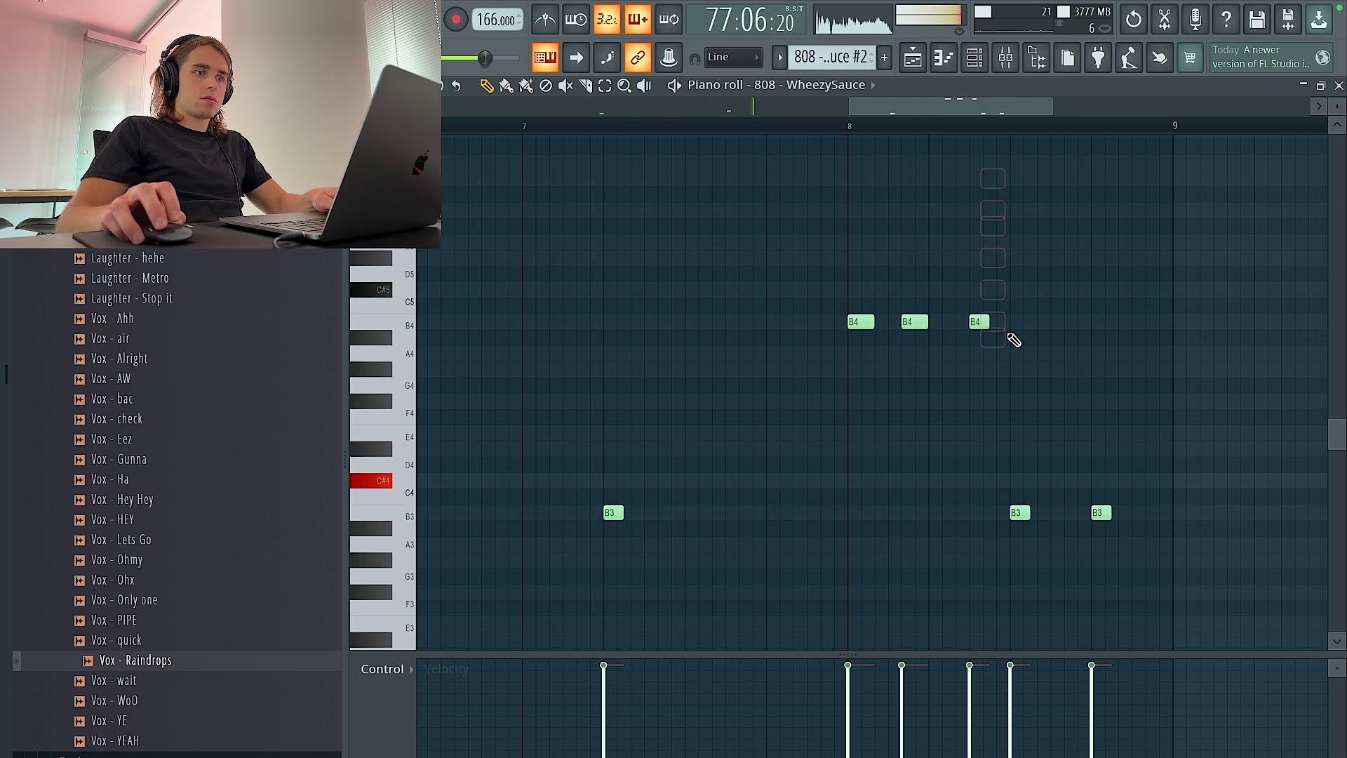
left_click(913, 322)
right_click(974, 323)
left_click(971, 324)
left_click_drag(977, 322, 964, 322)
scroll(1046, 315, "down", 3, "ctrl")
key("F5")
scroll(1010, 295, "down", 2)
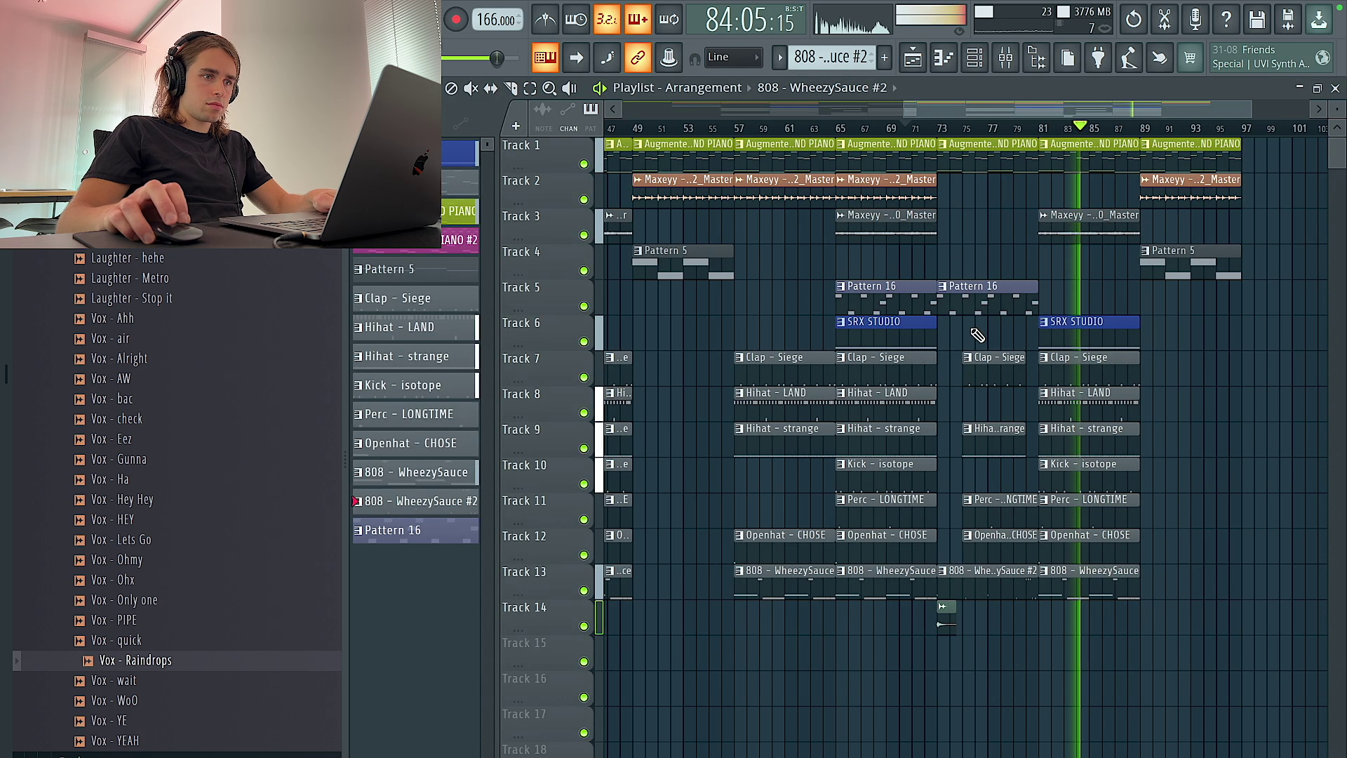
Place a copy of the SRX STUDIO clip at bar 41 on Track 6 and check its pattern in the channel rack.
scroll(1012, 305, "down", 2)
left_click(786, 330)
left_click(974, 57)
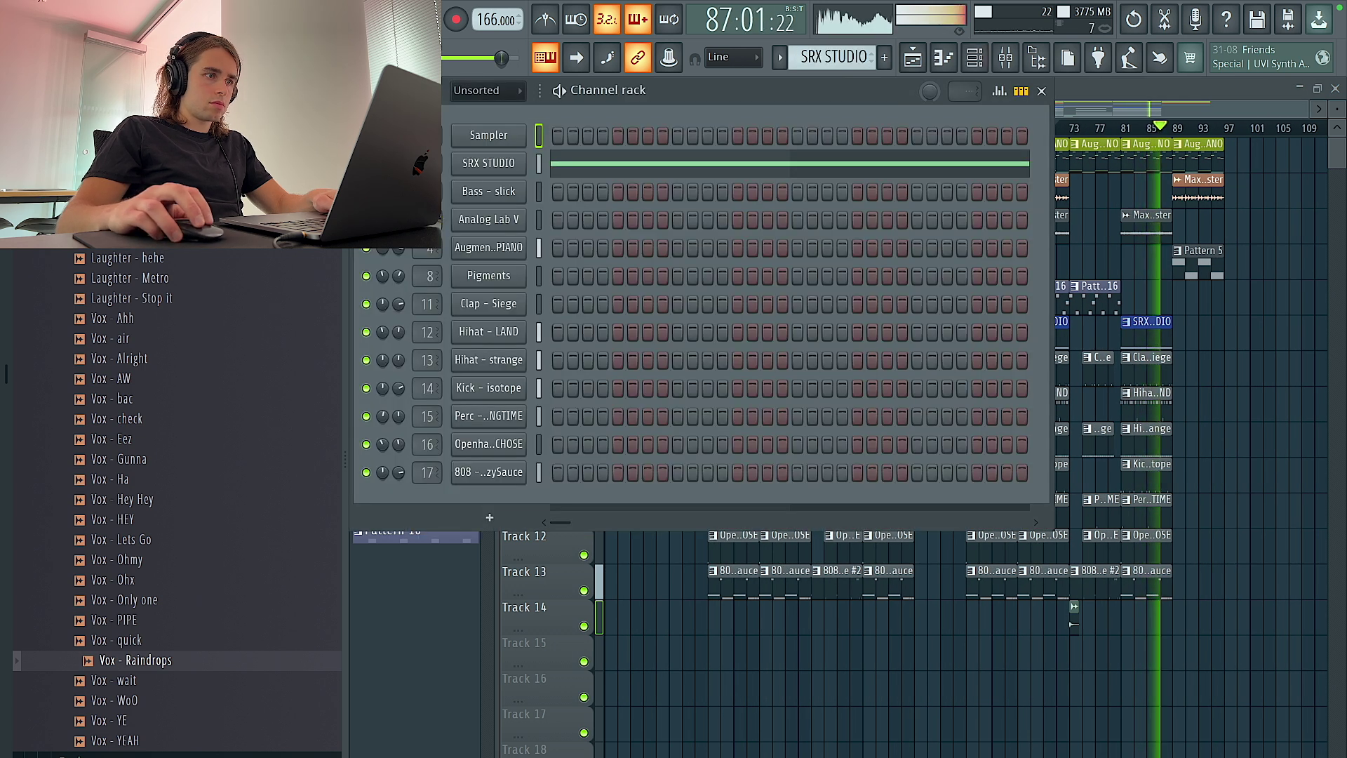
key("F6")
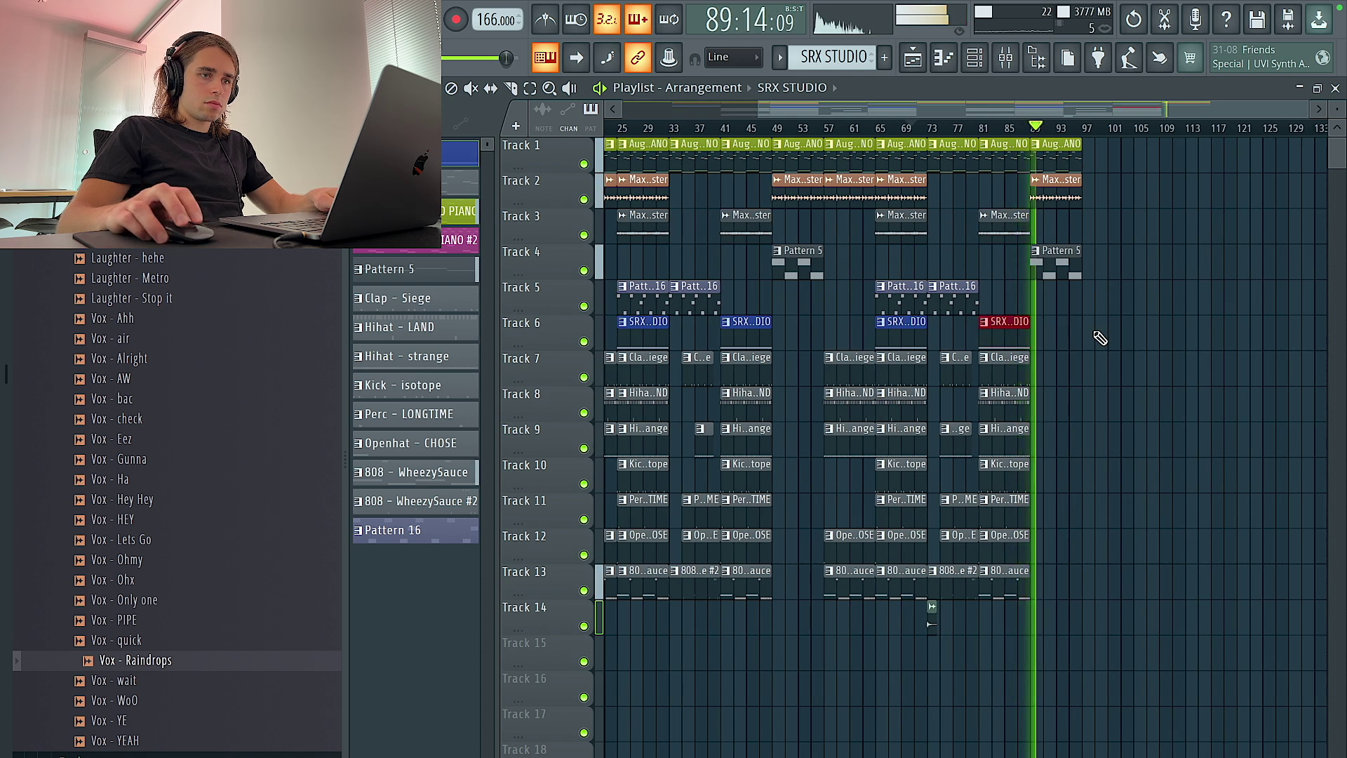
Inspect the envelope and miscellaneous settings of the Bass - slick channel used in Pattern 5.
left_click(1064, 267)
left_click(974, 60)
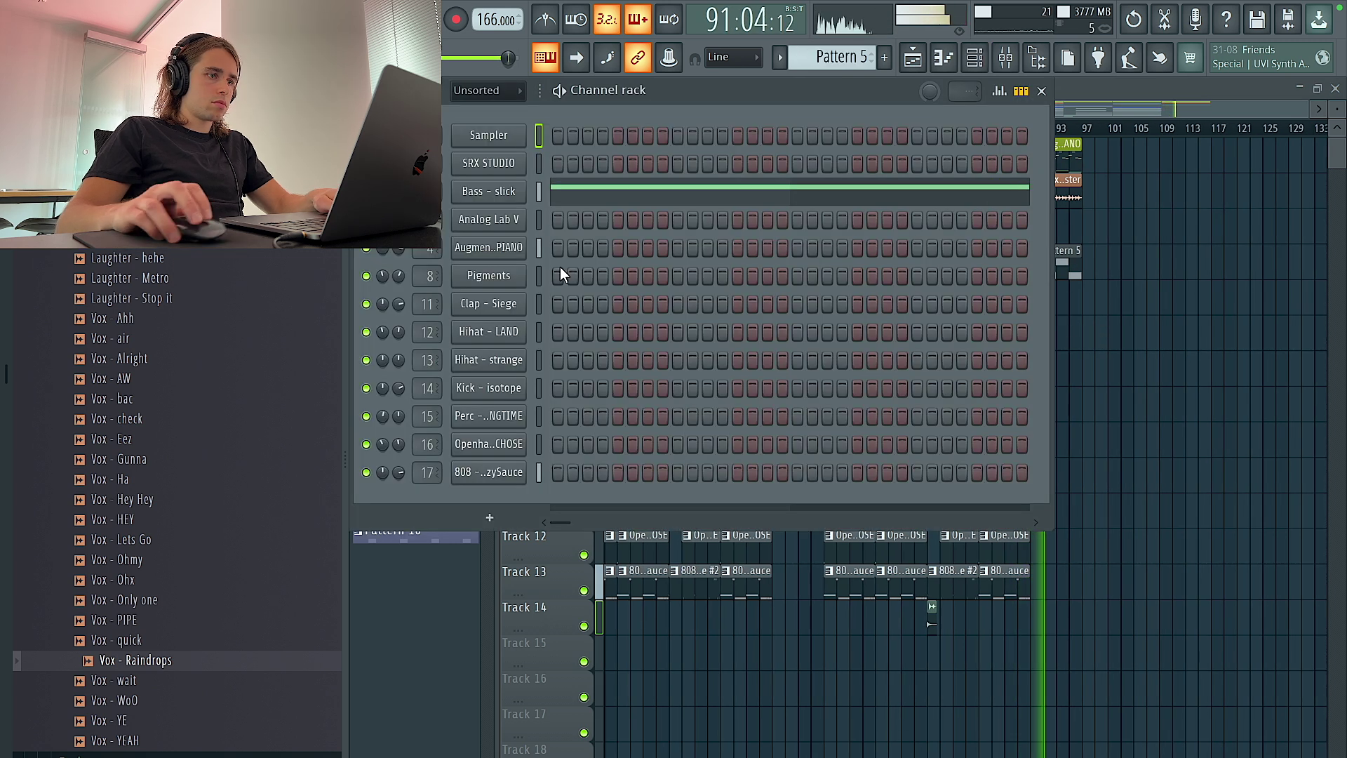
left_click(501, 193)
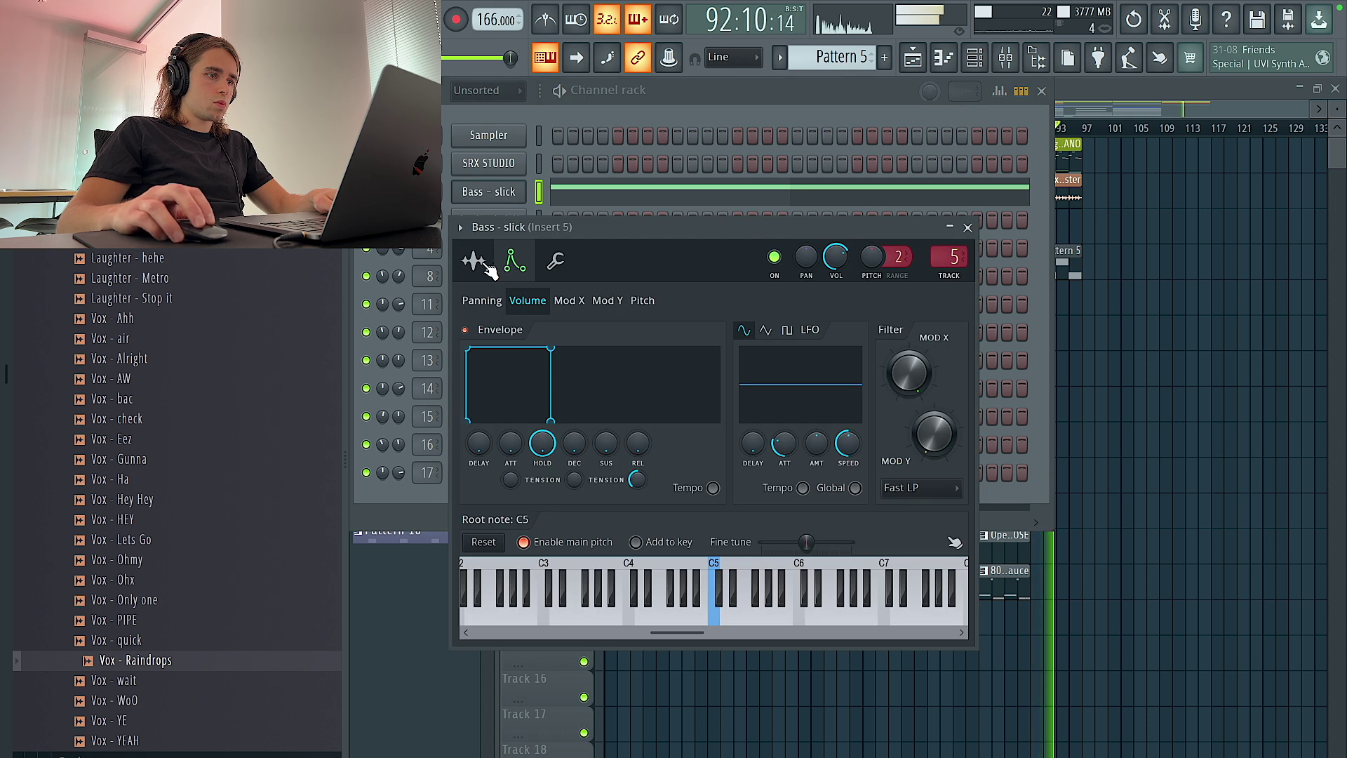
left_click(556, 261)
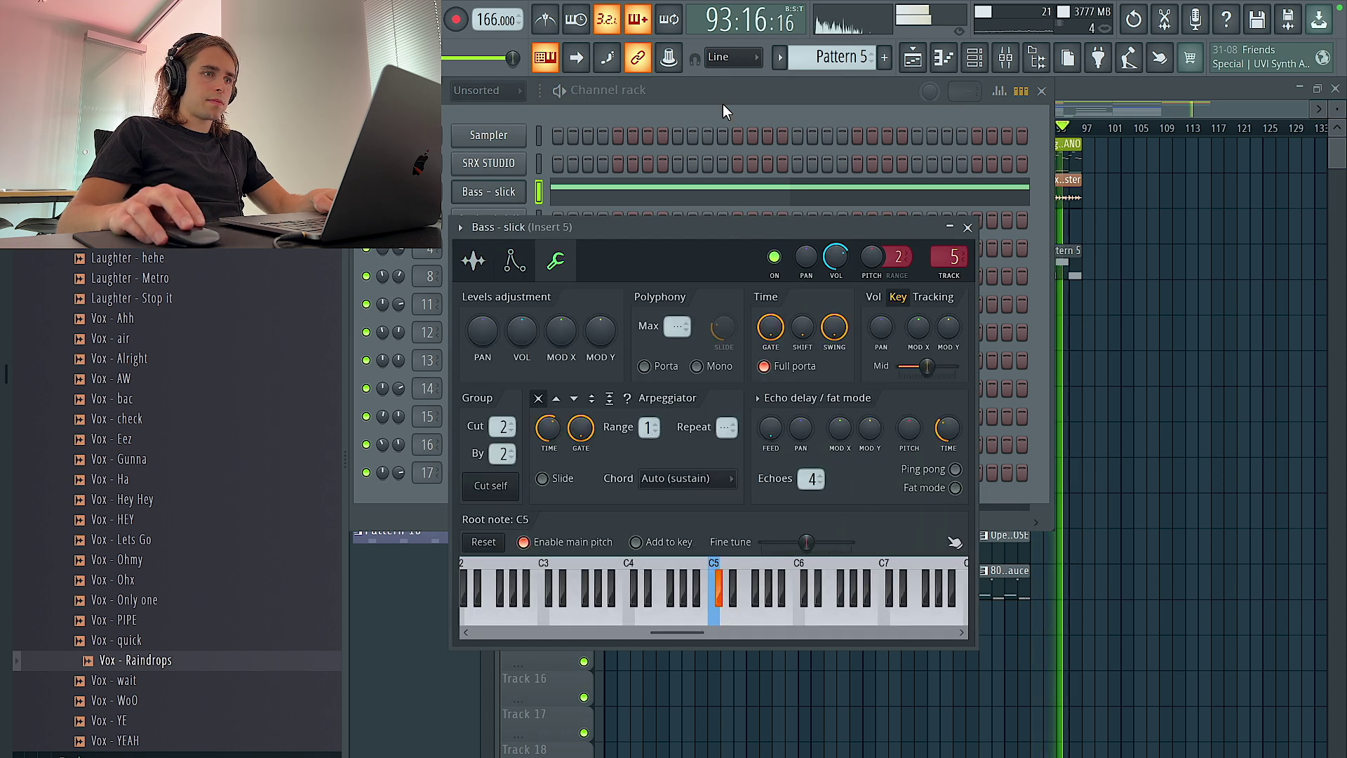
key("Escape")
key("Escape")
Duplicate all clips from bar 57 onward so the section repeats from bar 97, and clear the selection.
left_click_drag(1190, 726, 846, 156)
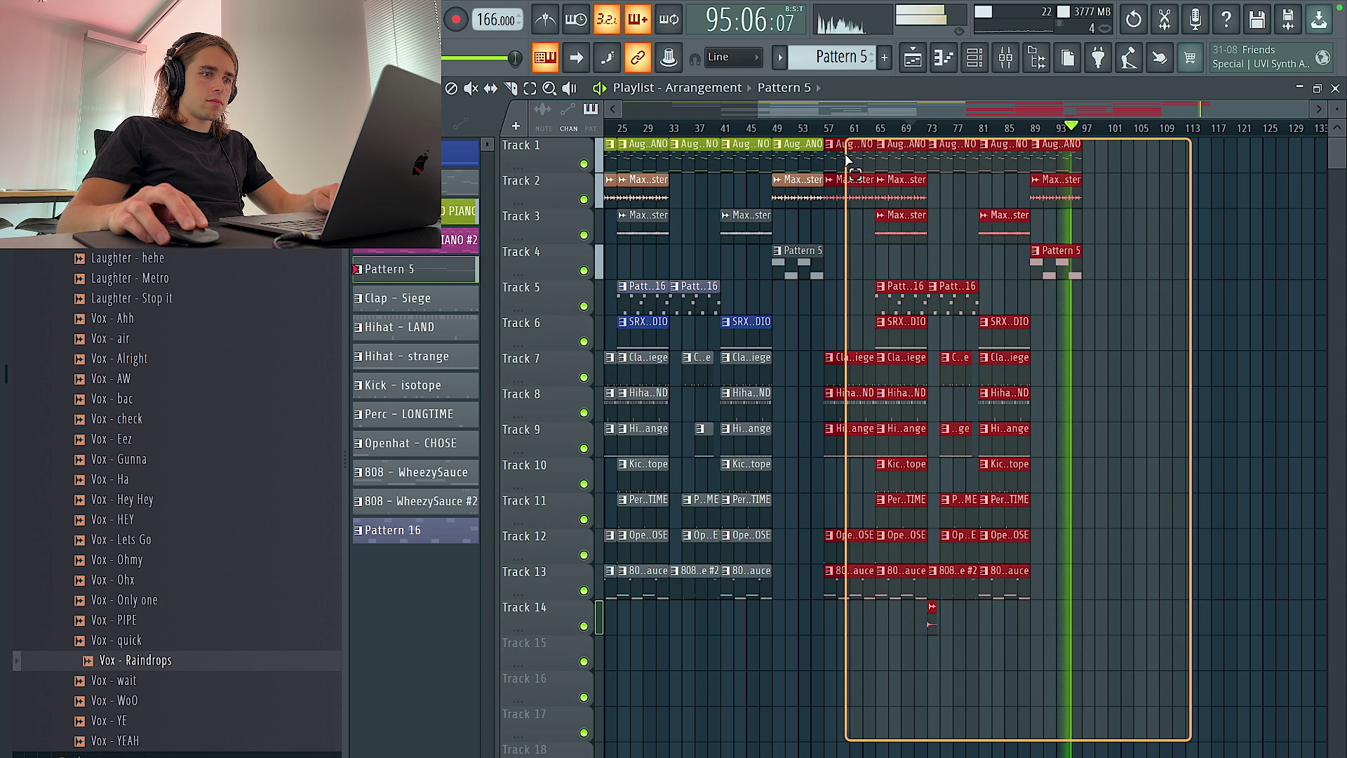
key("ctrl+b")
left_click(980, 386, "ctrl")
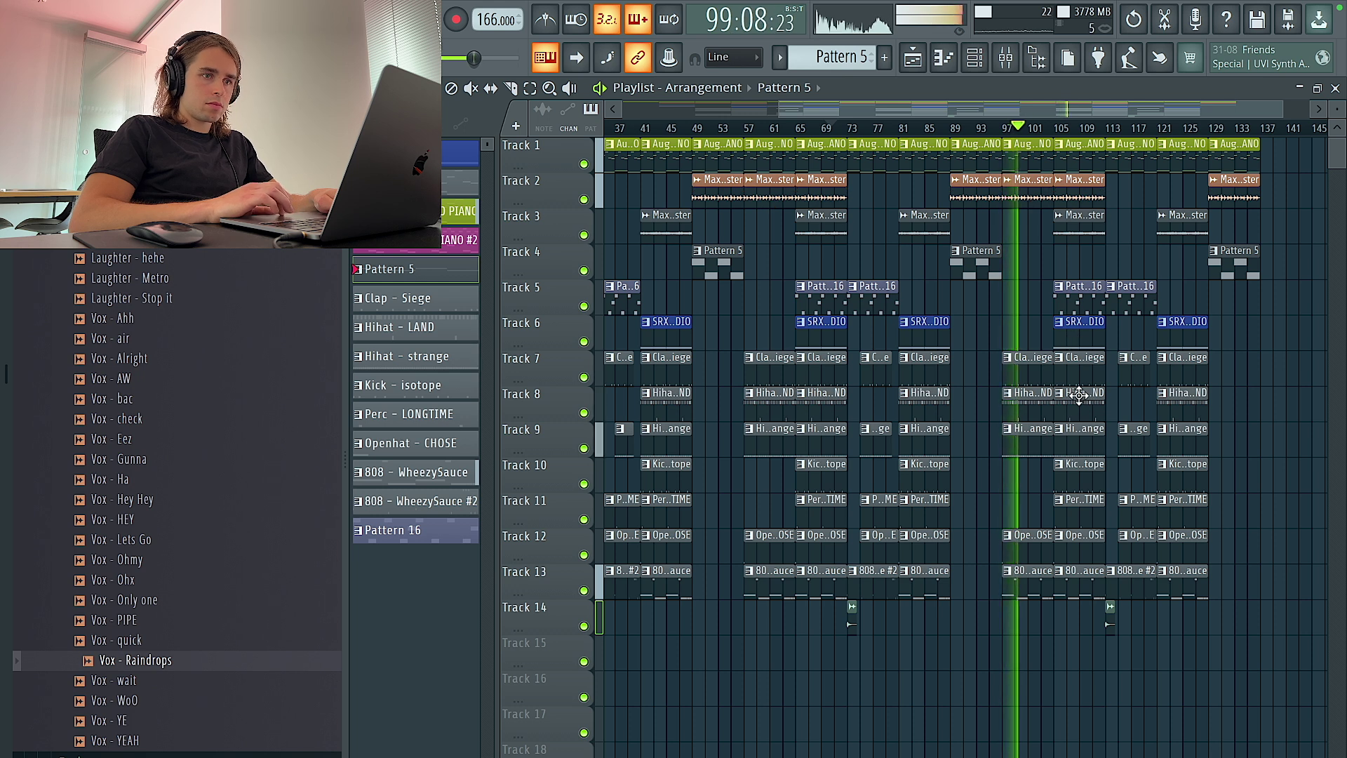
Inspect the cut group and miscellaneous settings of the 808 - WheezySauce channel and return to the playlist.
left_click(1079, 569)
left_click(978, 63)
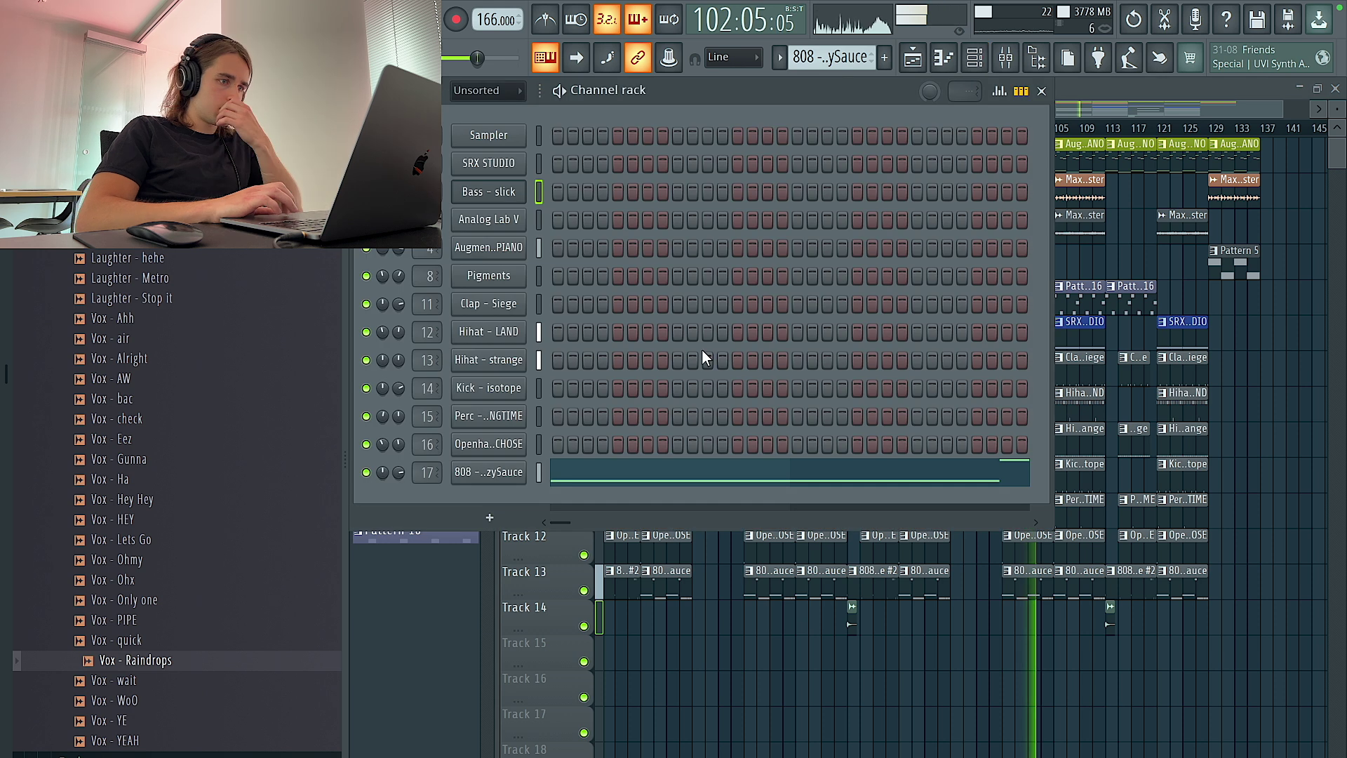
left_click(500, 476)
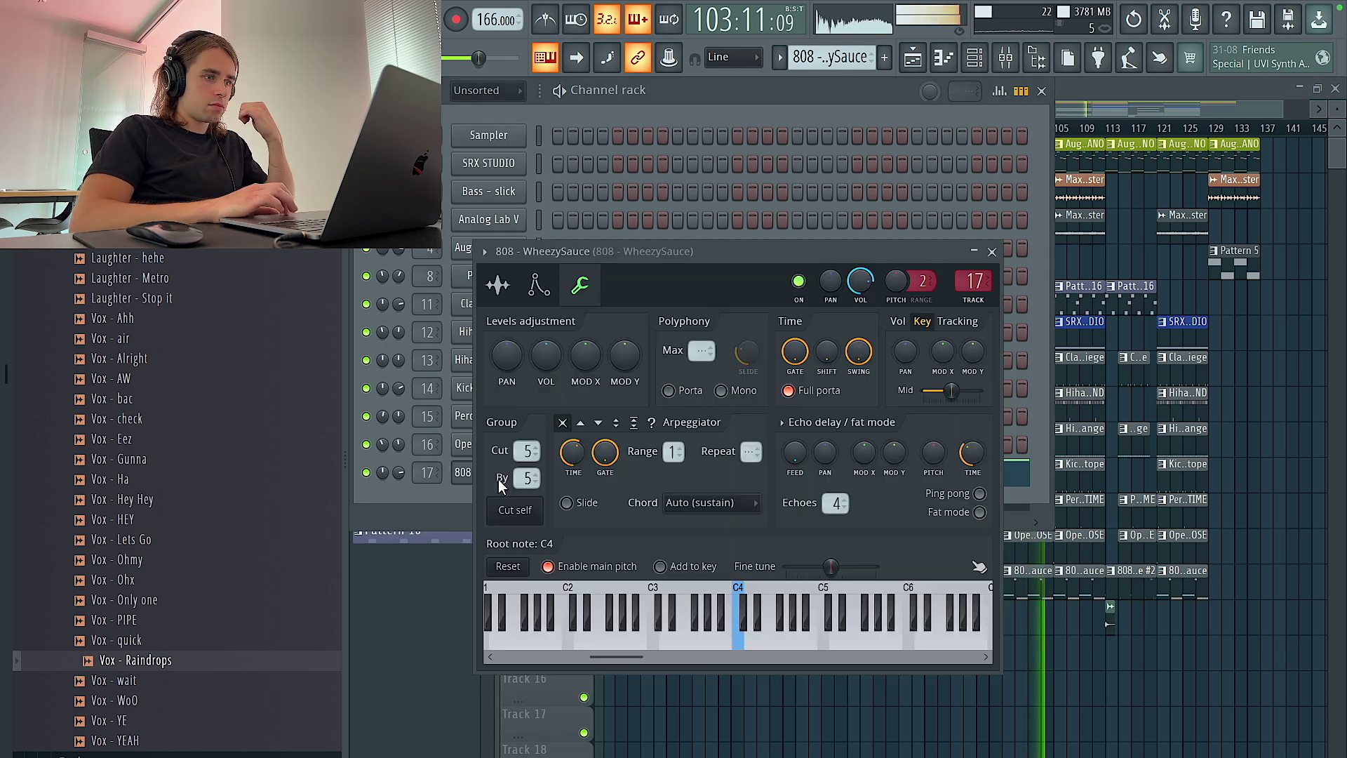
left_click(996, 255)
right_click(813, 677)
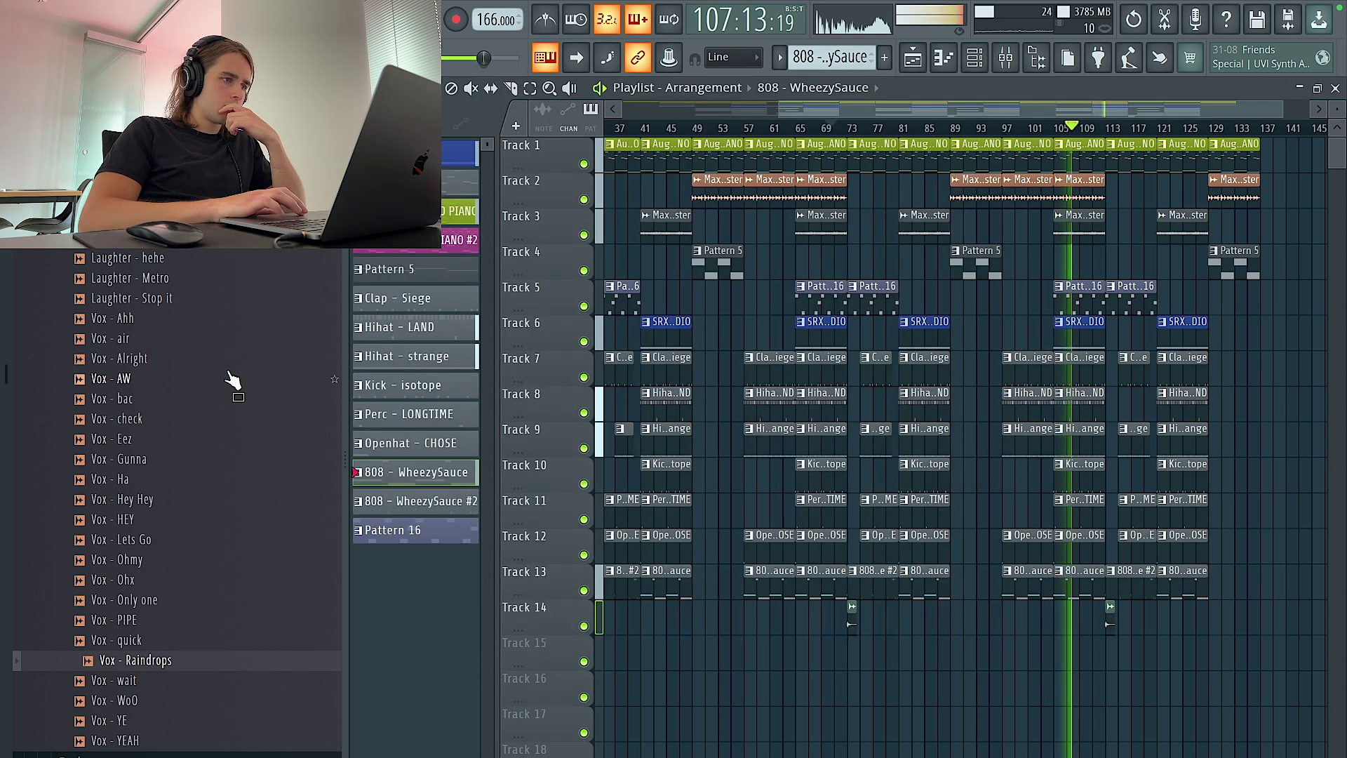
Audition laughter and vocal samples in the Vox folder and background sounds in the Texture folder, including Texture - Sirens.
left_click(181, 217)
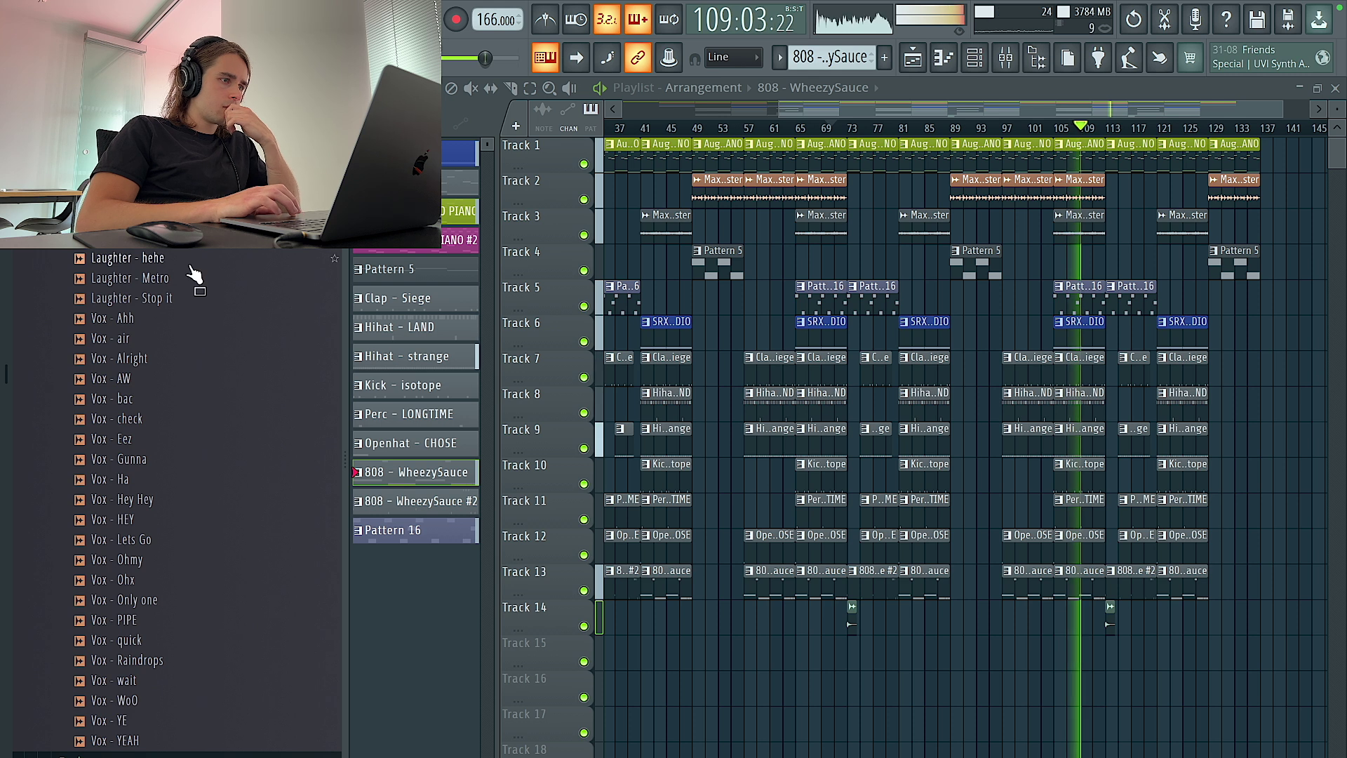
scroll(202, 309, "up", 10)
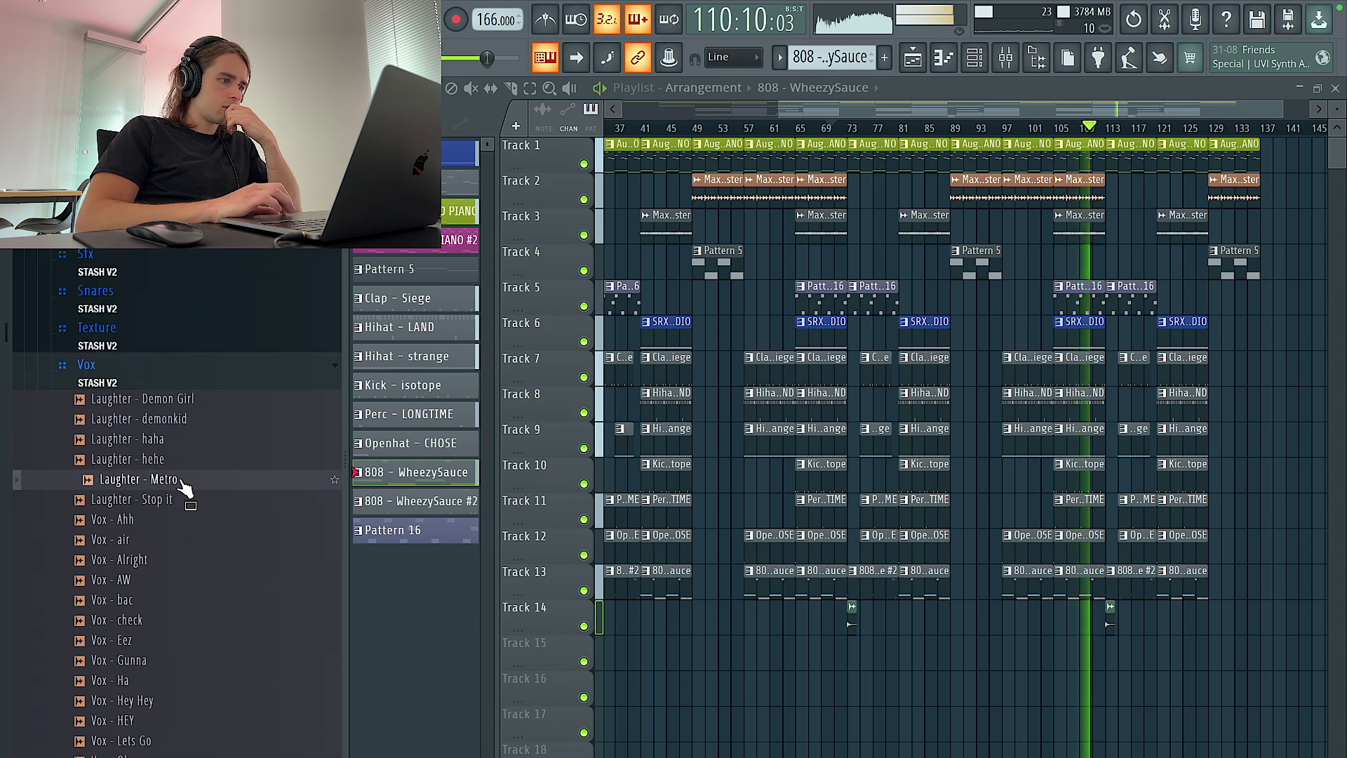
left_click(168, 581)
left_click(169, 609)
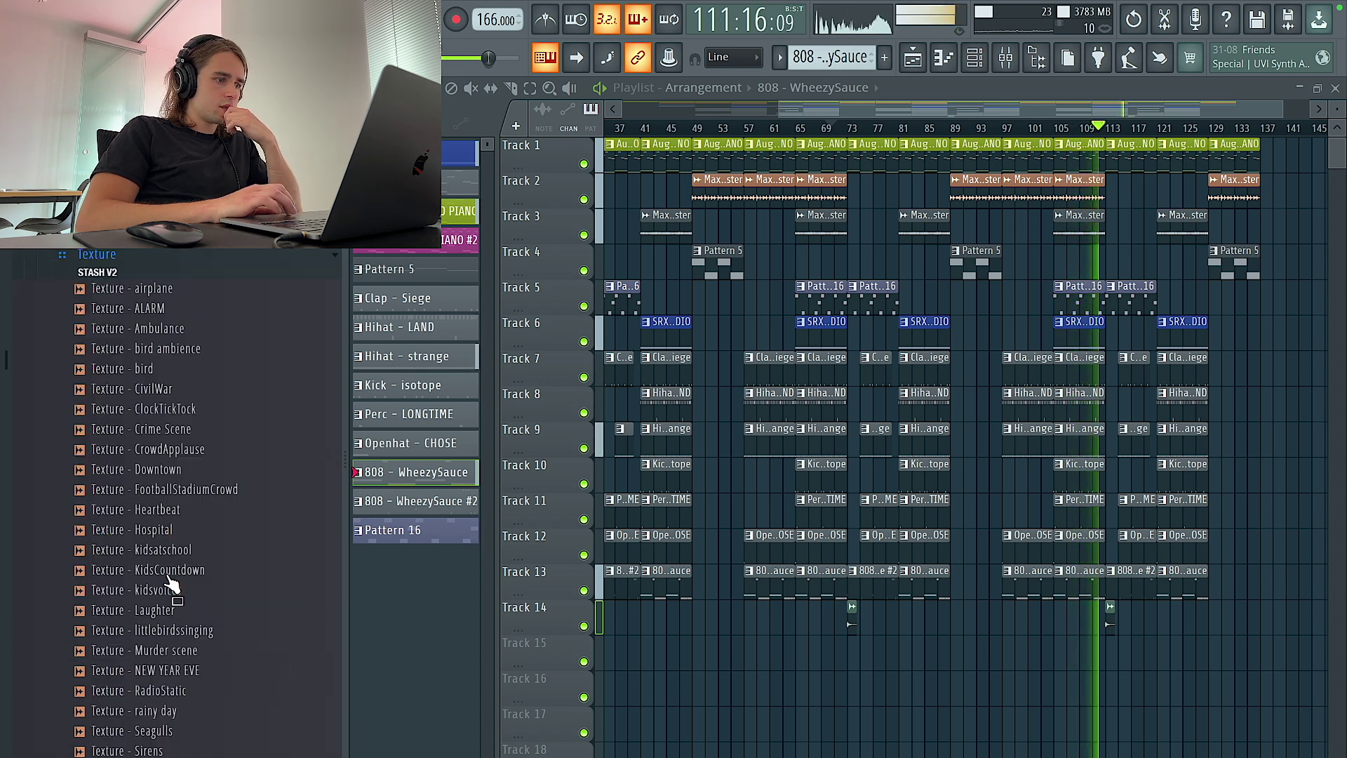
left_click(181, 650)
left_click(209, 690)
left_click(186, 671)
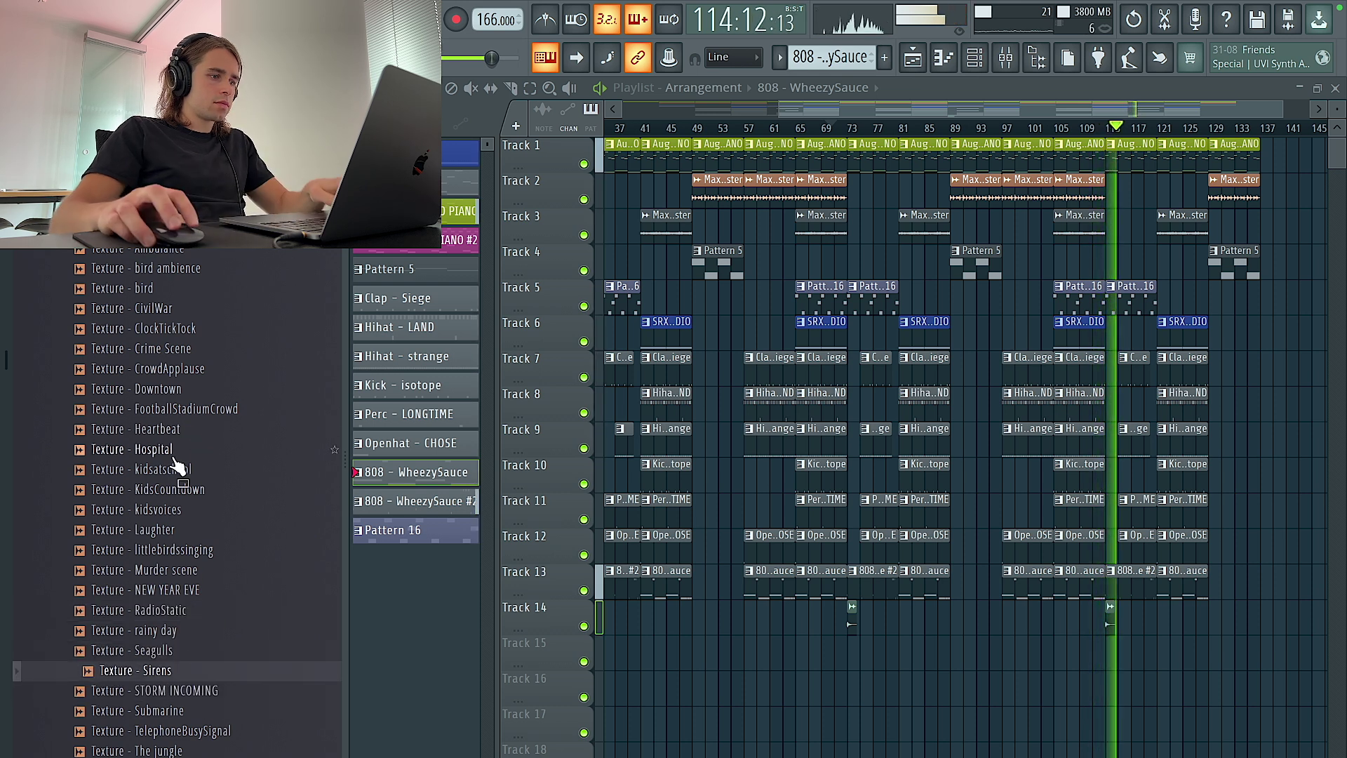
Place the Texture - Sirens sample on Track 15 near bar 113 and delete the Track 6 to 13 clips after that bar.
left_click_drag(184, 673, 1192, 651)
left_click_drag(1067, 629, 994, 341)
key("Delete")
scroll(1046, 529, "up", 3)
left_click_drag(1219, 652, 977, 665)
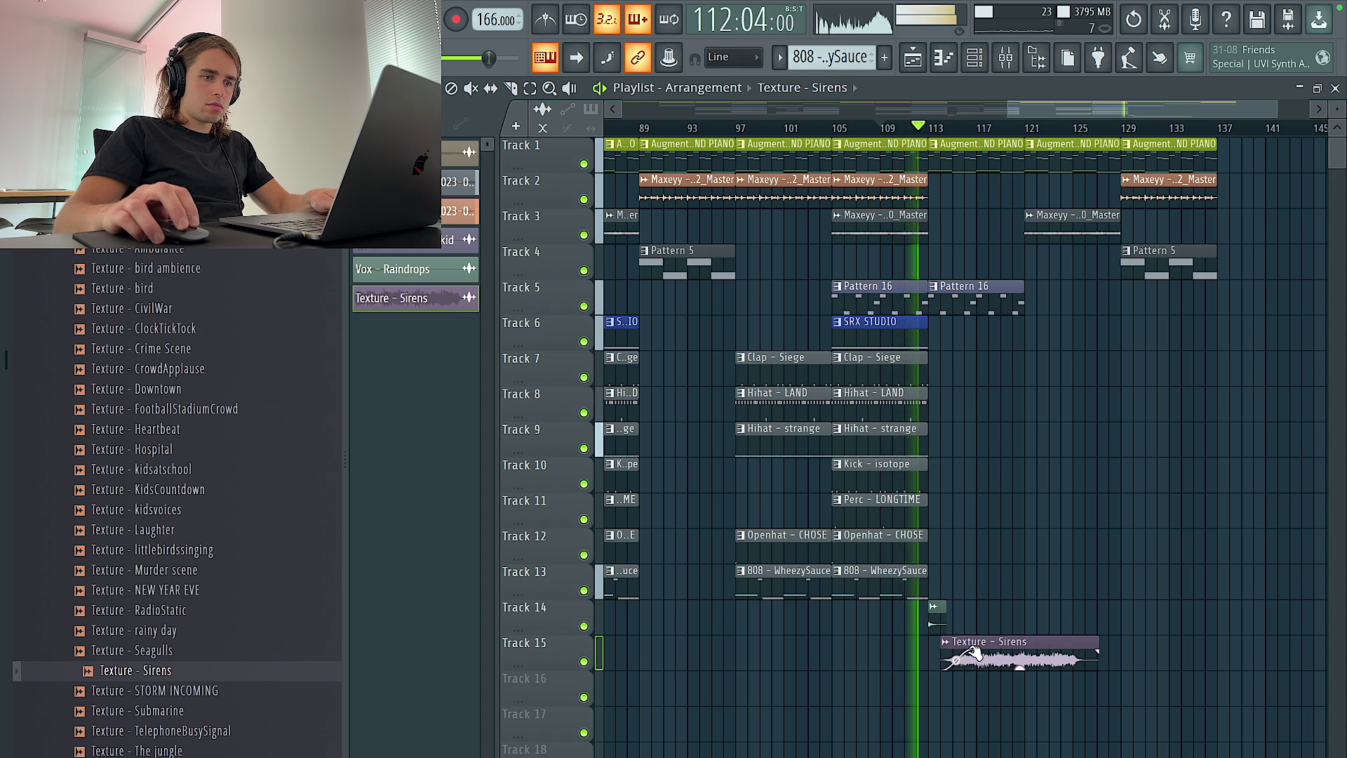
Align the start of the Texture - Sirens clip to bar 113 and route it to mixer track 9.
scroll(982, 656, "up", 2)
double_click(1019, 641)
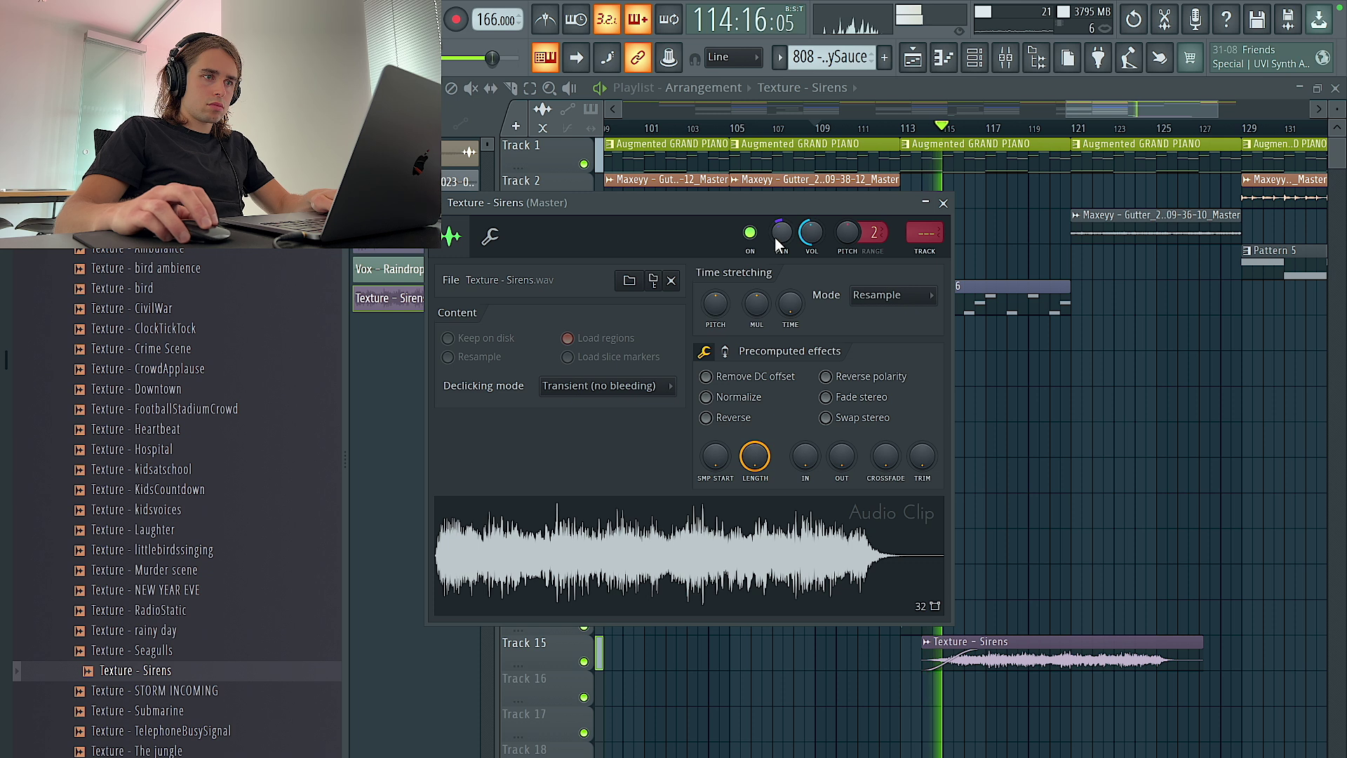
left_click_drag(1011, 649, 984, 650)
double_click(984, 643)
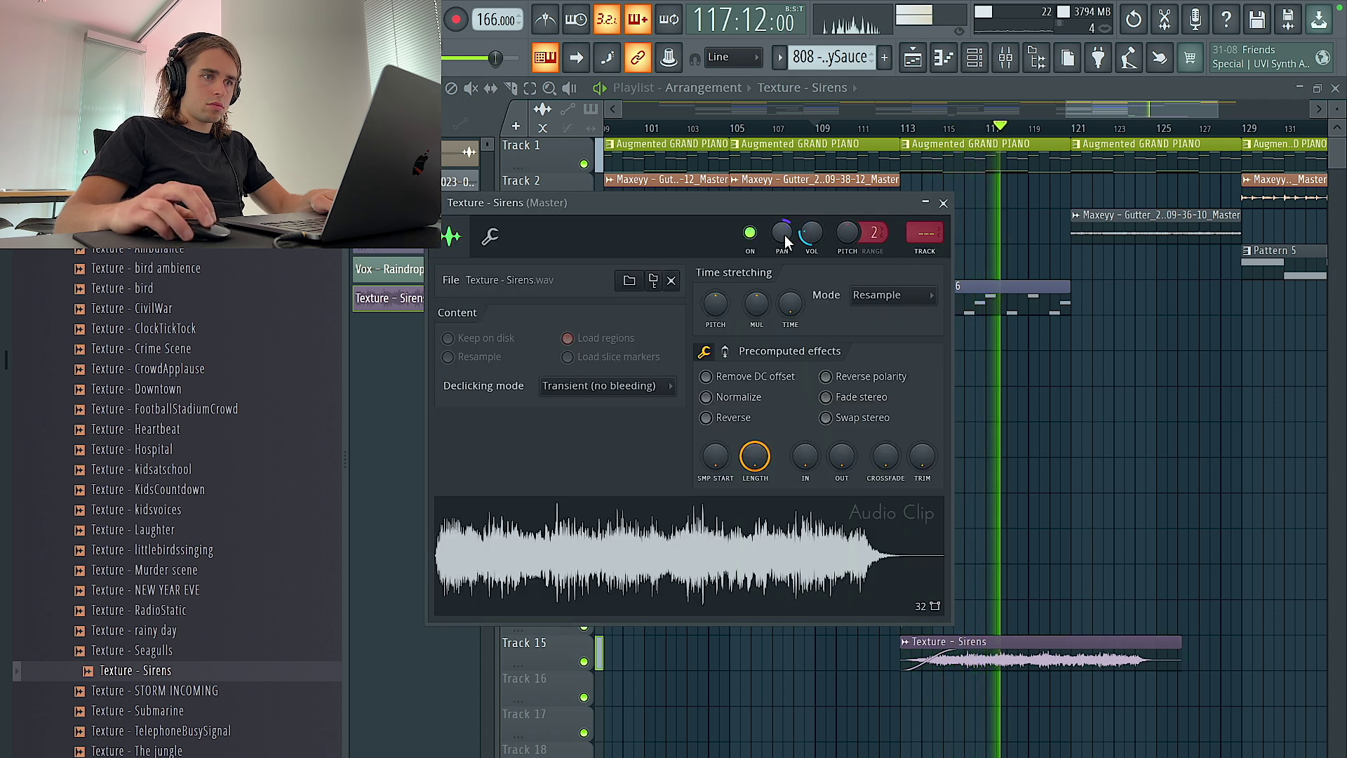
key("ctrl+l")
right_click(1034, 203)
Move the last Pattern 5 clip to bar 121 and delete the piano and melody clips at bar 129.
scroll(1034, 203, "down", 1)
scroll(1034, 204, "down", 3)
left_click_drag(1271, 411, 1146, 148)
right_click(1194, 336)
left_click_drag(1154, 261, 1076, 262)
left_click_drag(1211, 313, 1166, 145)
key("Delete")
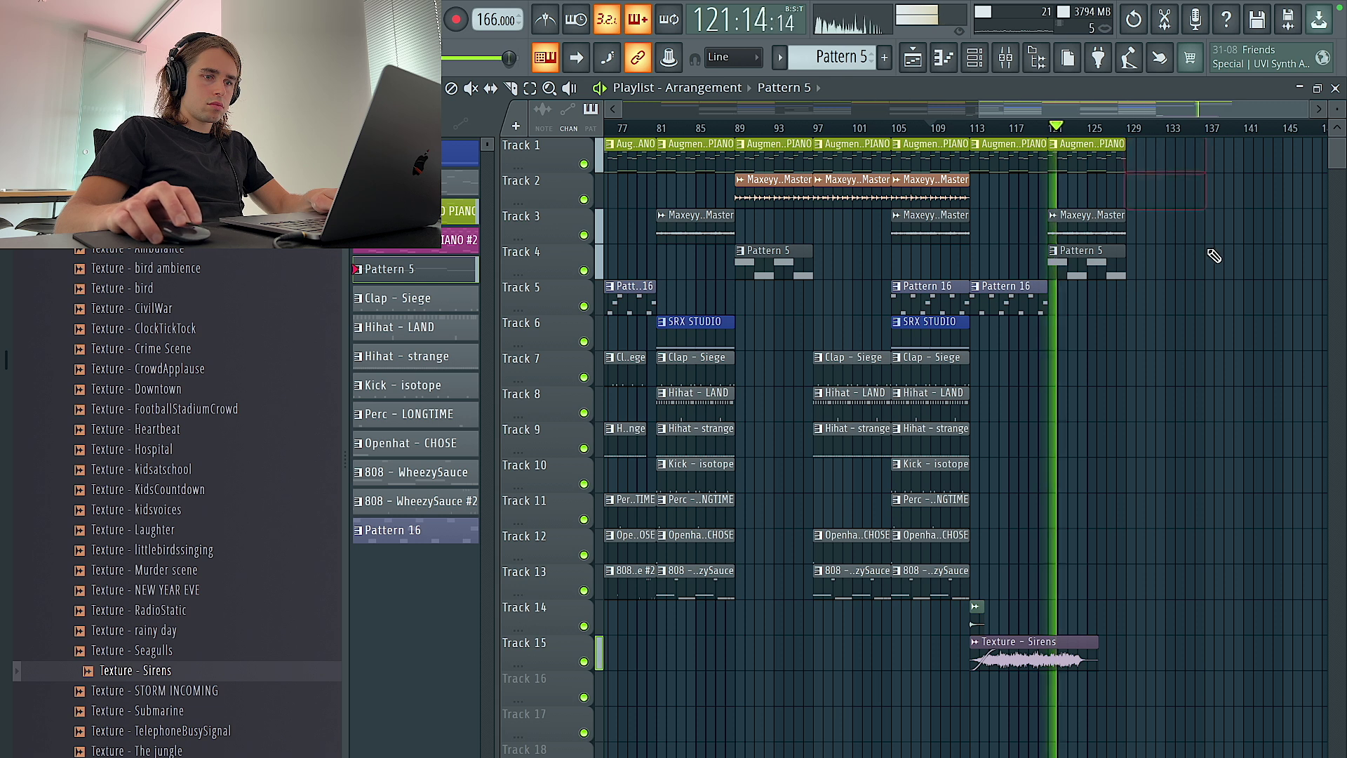
Lower the channel volume of the Texture - Sirens clip.
double_click(1031, 652)
left_click_drag(786, 233, 809, 252)
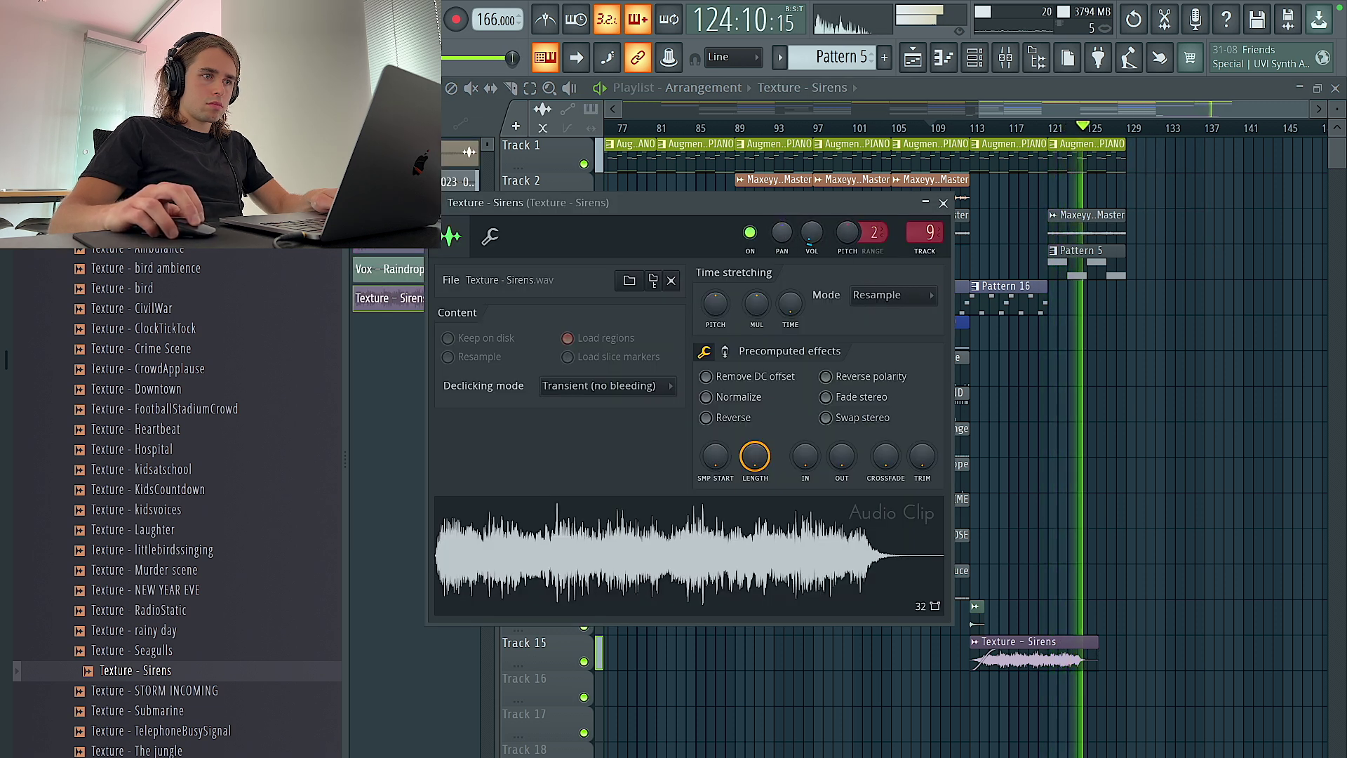
right_click(1167, 389)
Create a master volume automation clip spanning bars 113 to 129.
left_click_drag(1128, 129, 974, 129)
left_click(1005, 58)
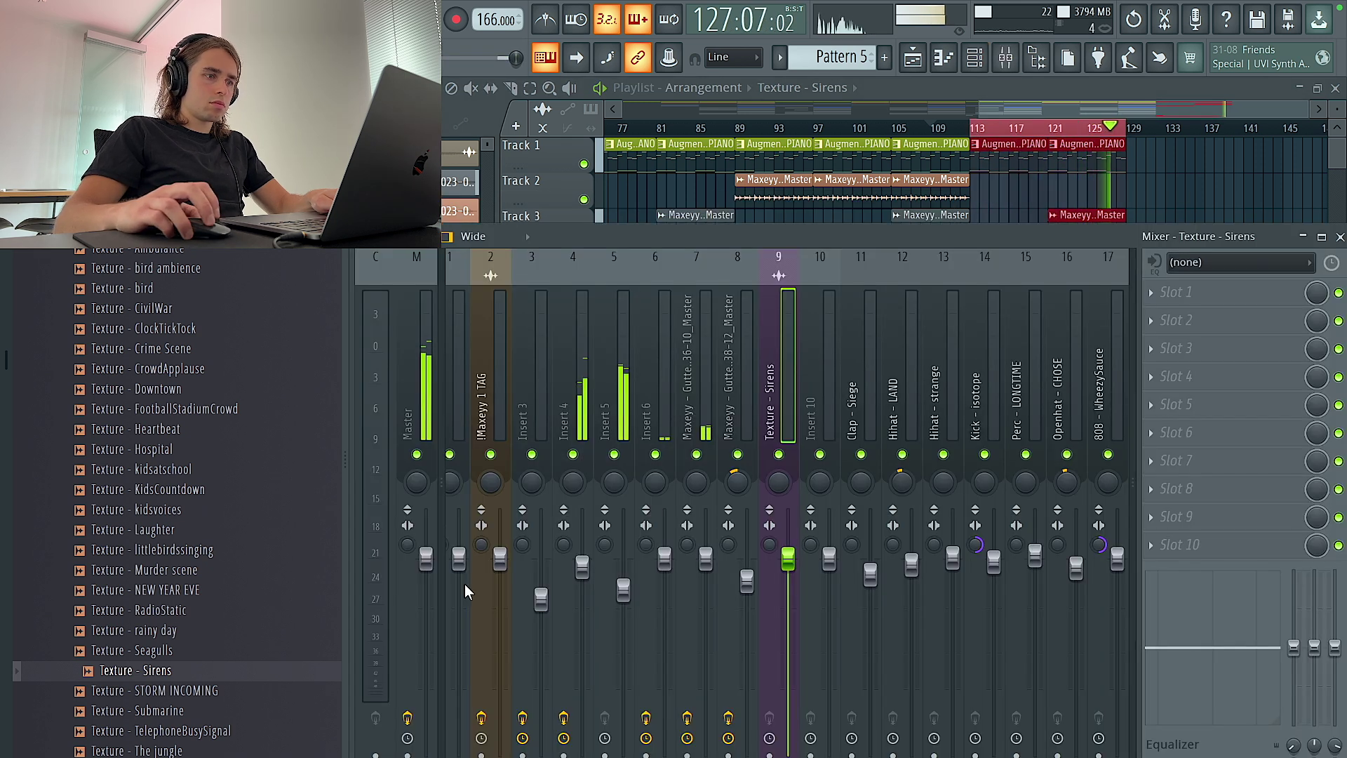
right_click(427, 560)
left_click(544, 623)
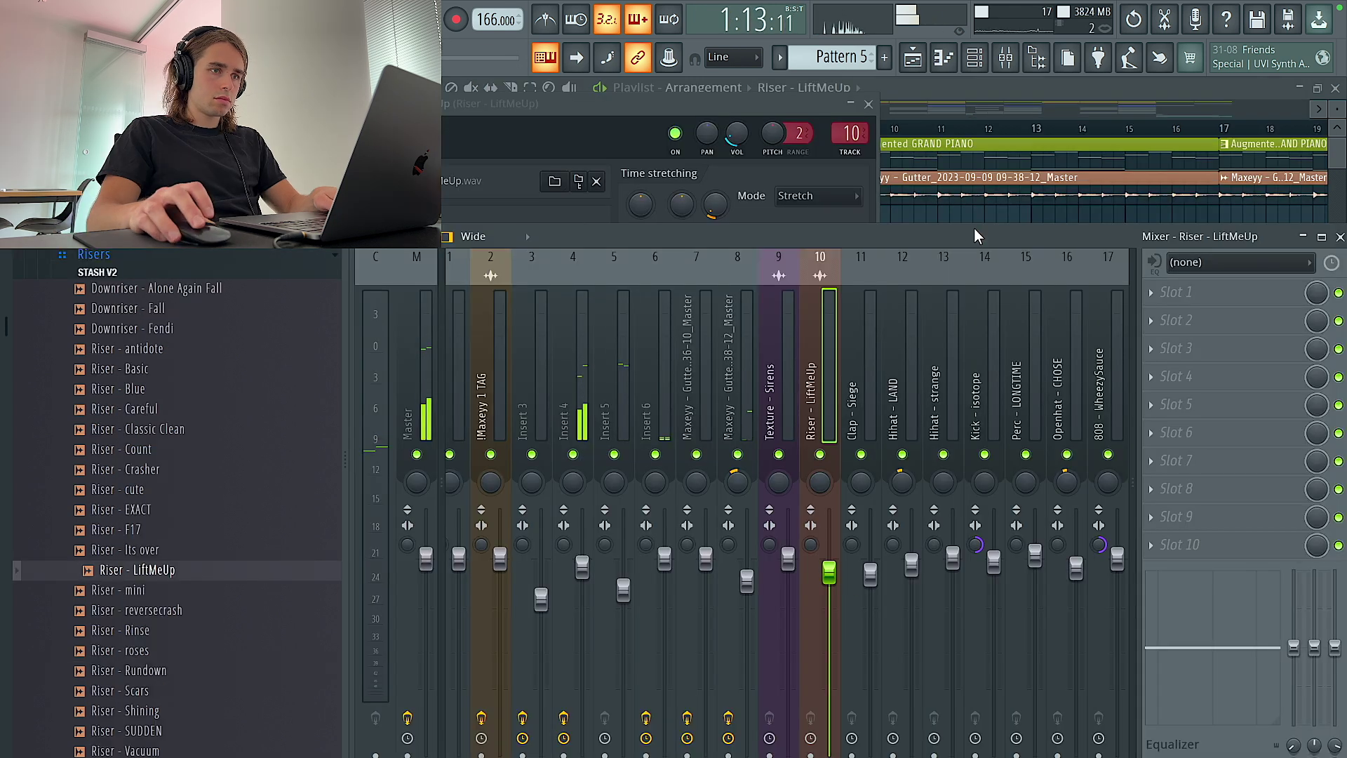
Place copies of the Riser - LiftMeUp clip on Track 15 at bars 47 and 87, leading into the repeated sections.
left_click(933, 182)
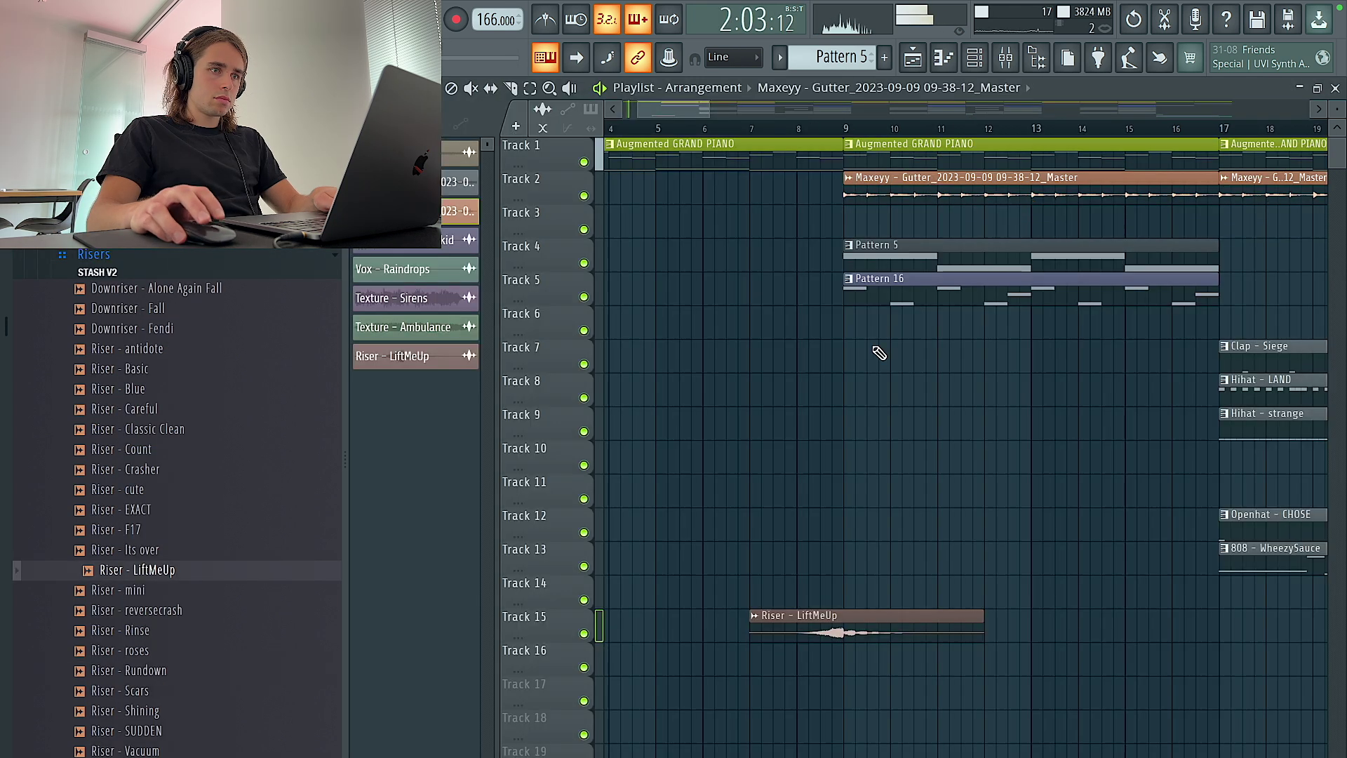
scroll(932, 247, "down", 5)
left_click(726, 624)
left_click_drag(726, 624, 1017, 624)
scroll(1025, 626, "down", 3)
left_click_drag(1168, 632, 1145, 629)
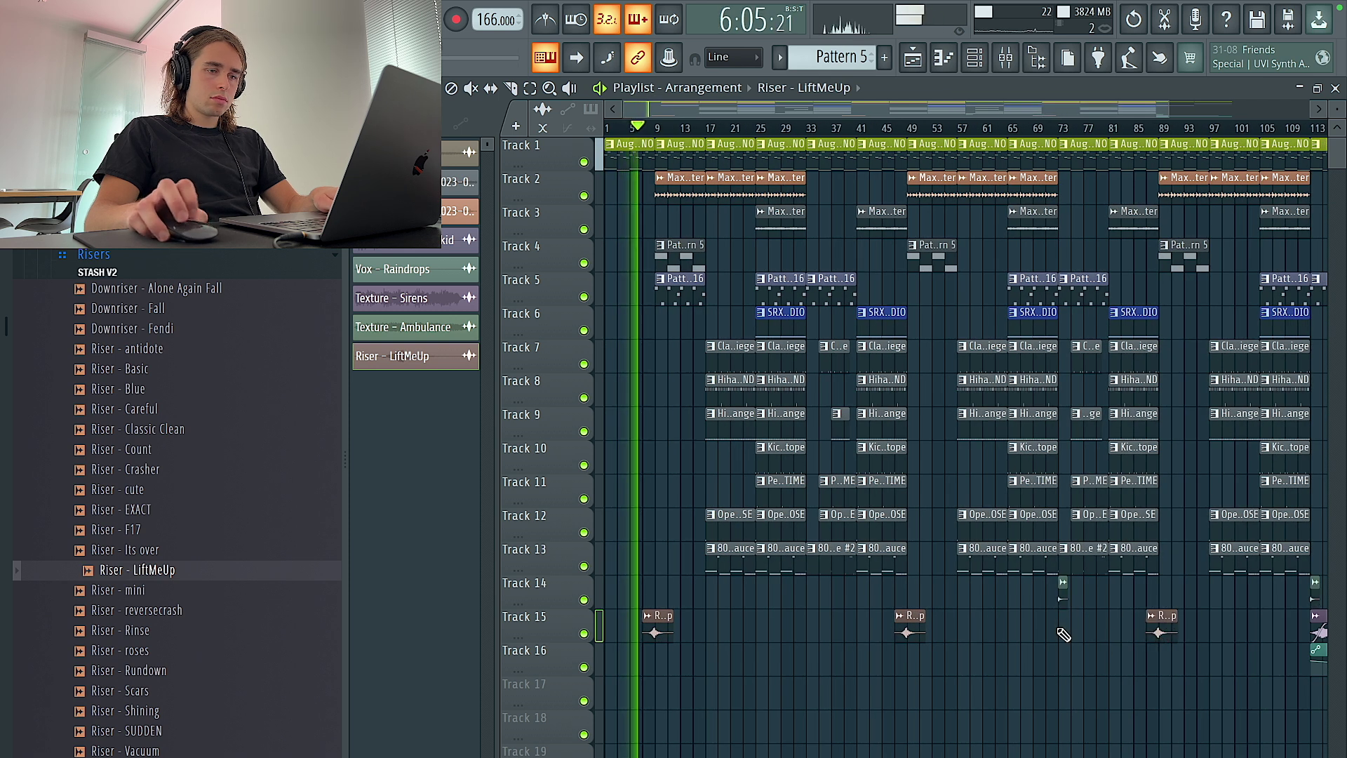
Place a copy of the Vox - Raindrops clip on Track 14 at bar 33.
scroll(1066, 596, "up", 4)
scroll(975, 601, "down", 2)
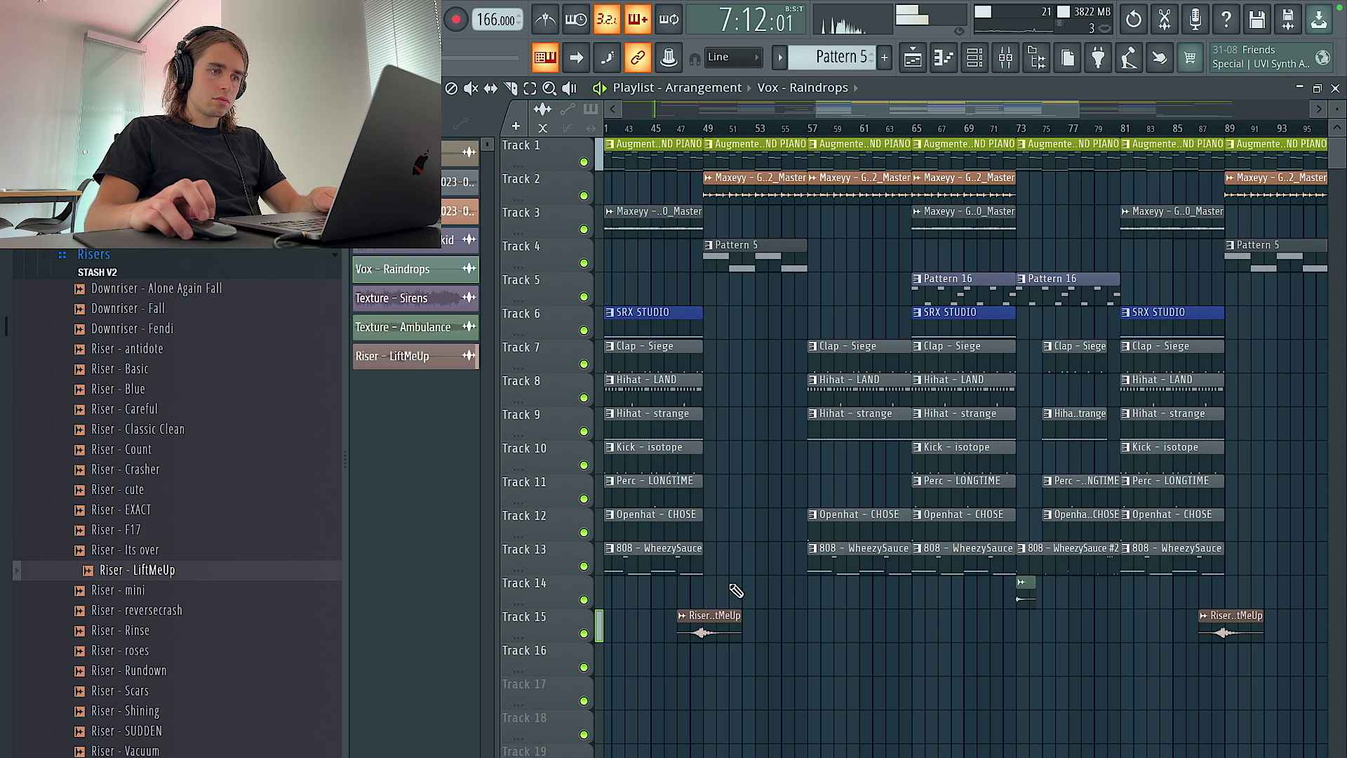
scroll(758, 589, "left", 5)
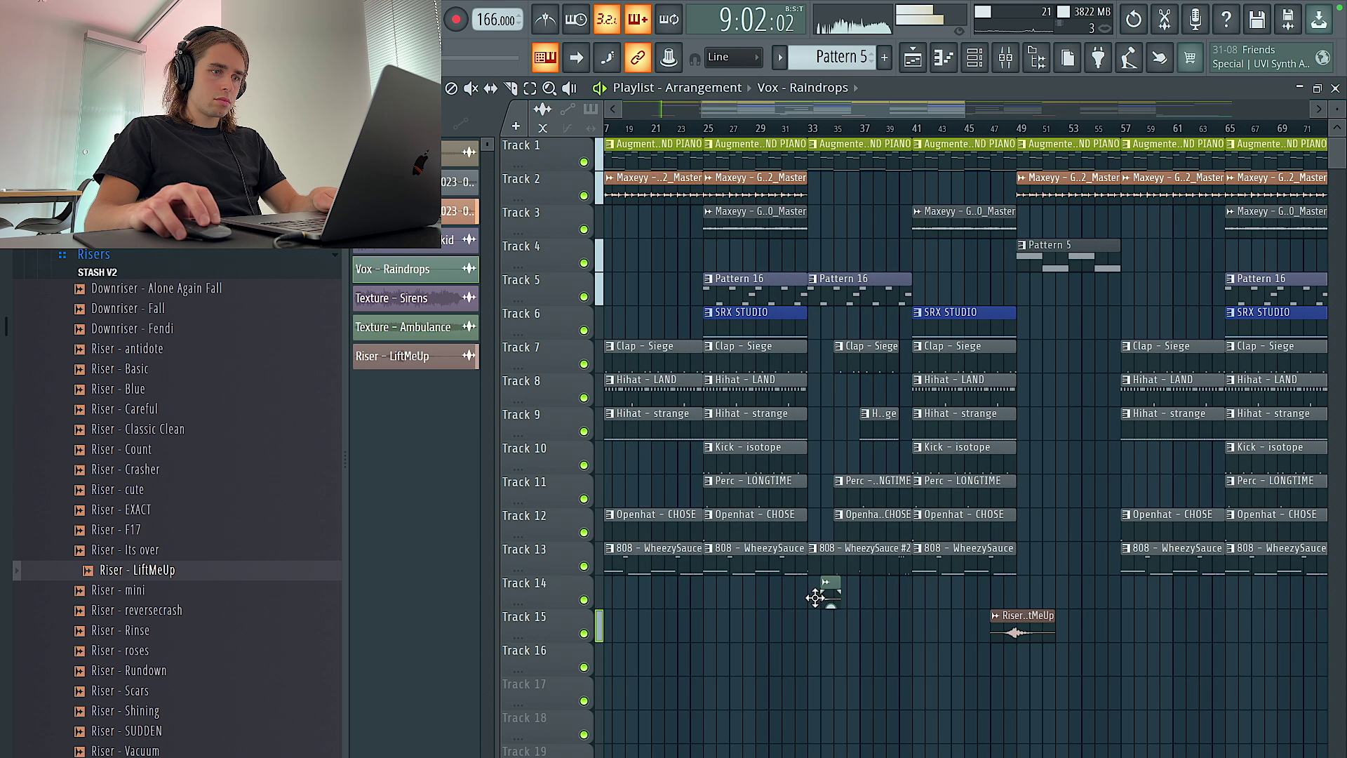
scroll(816, 598, "down", 4)
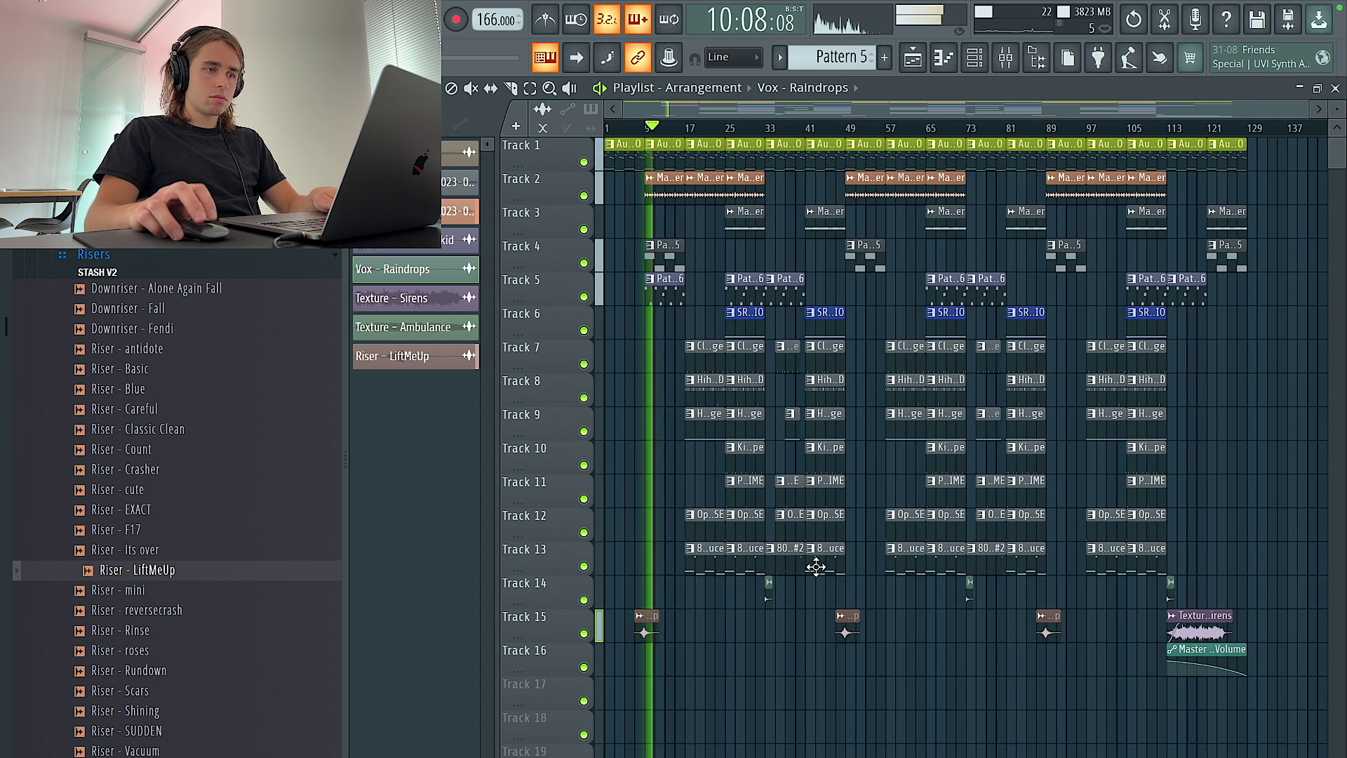
Adjust the start of the short Hihat - strange clips on Track 9 to about bars 36 and 76.
scroll(828, 567, "up", 4)
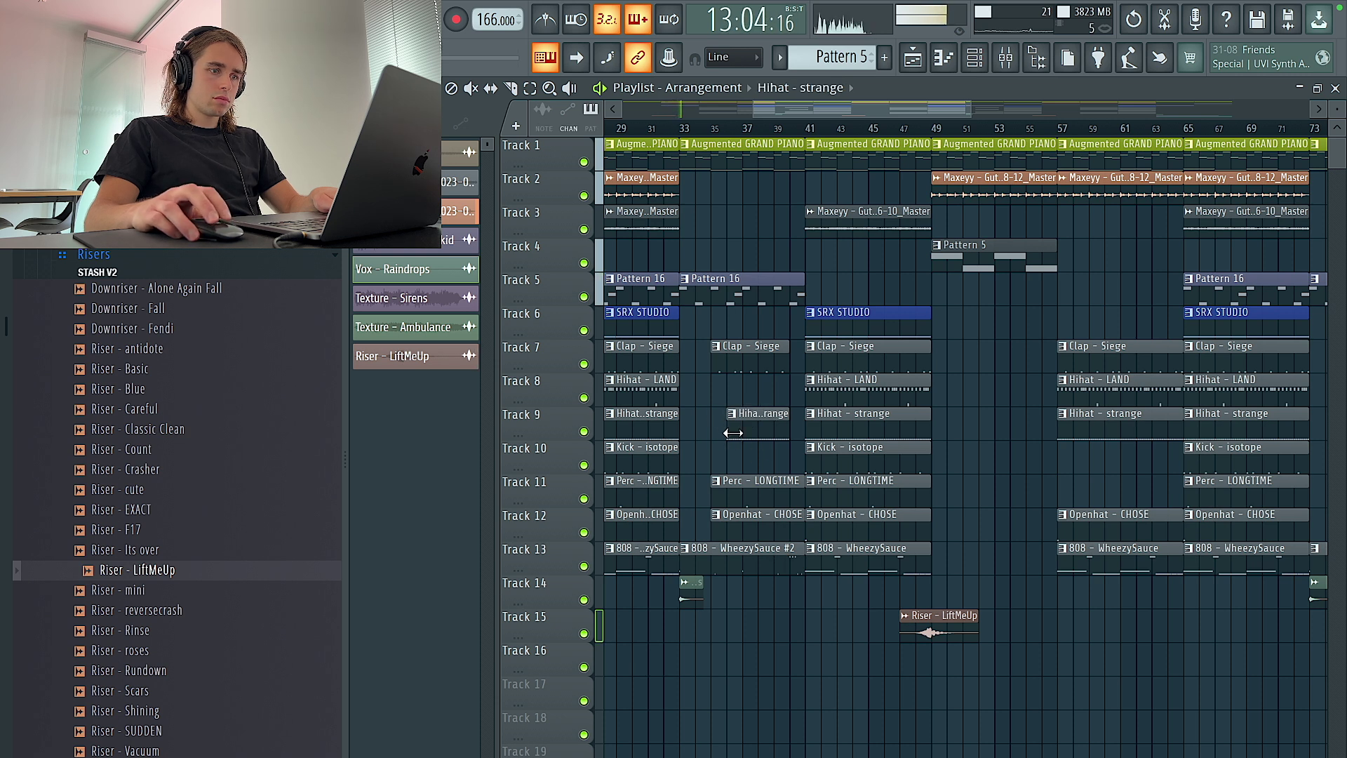
scroll(734, 432, "right", 5)
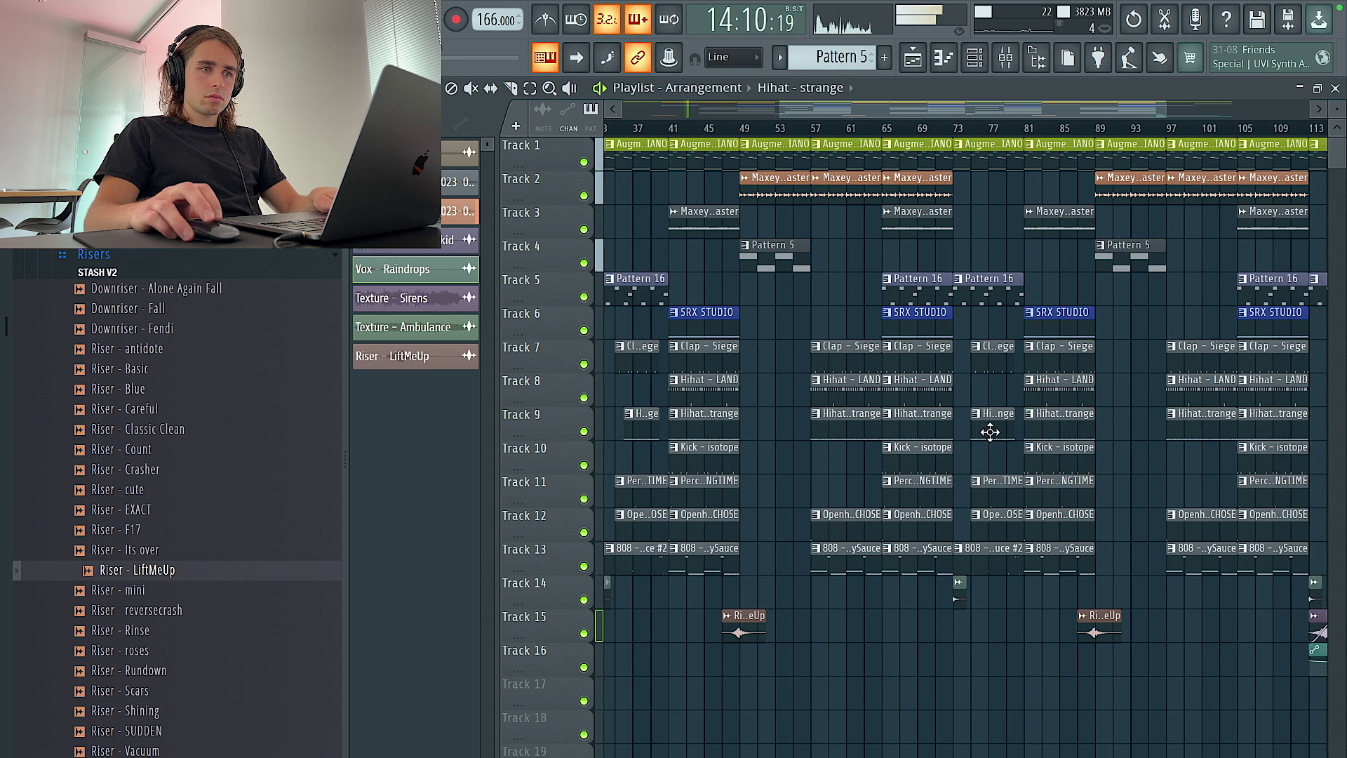
scroll(972, 434, "down", 4)
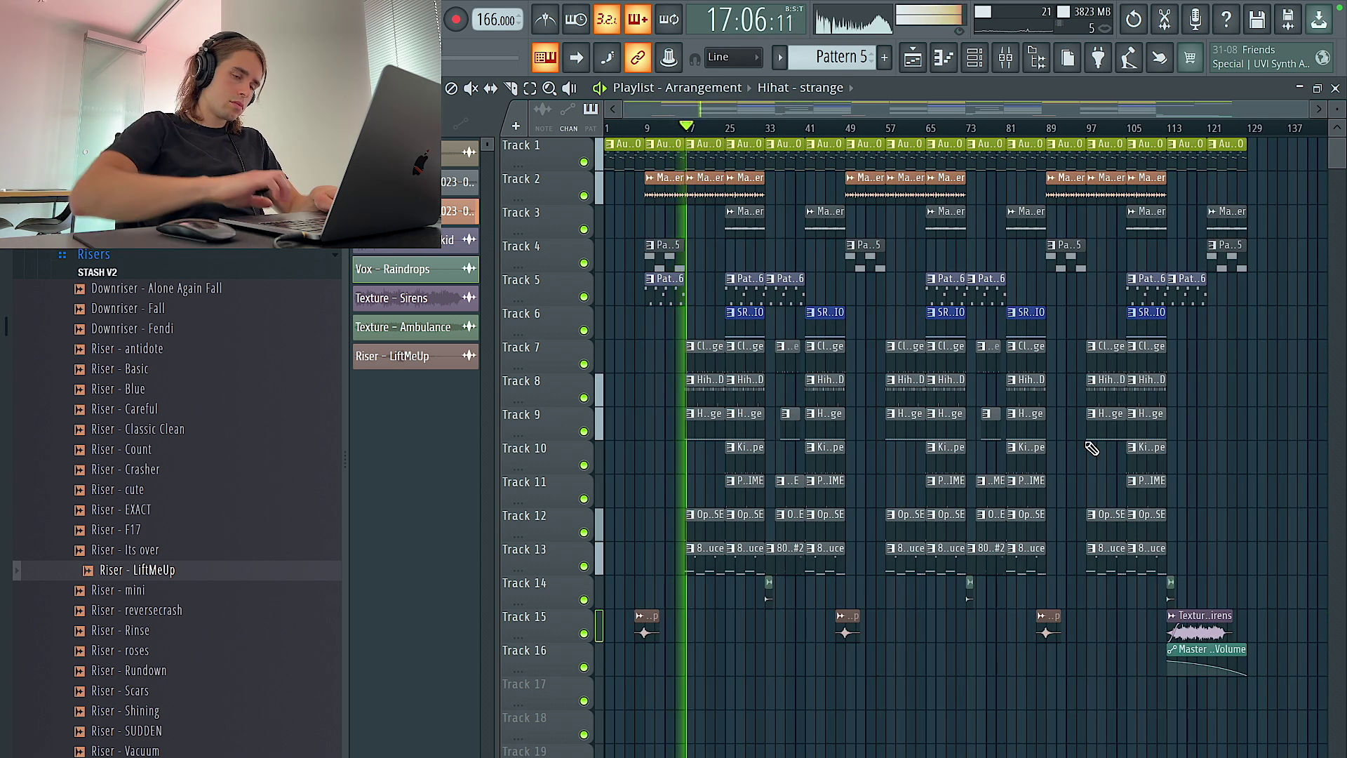
Save the project with the trial version of Gross Beat kept in it.
left_click(684, 565)
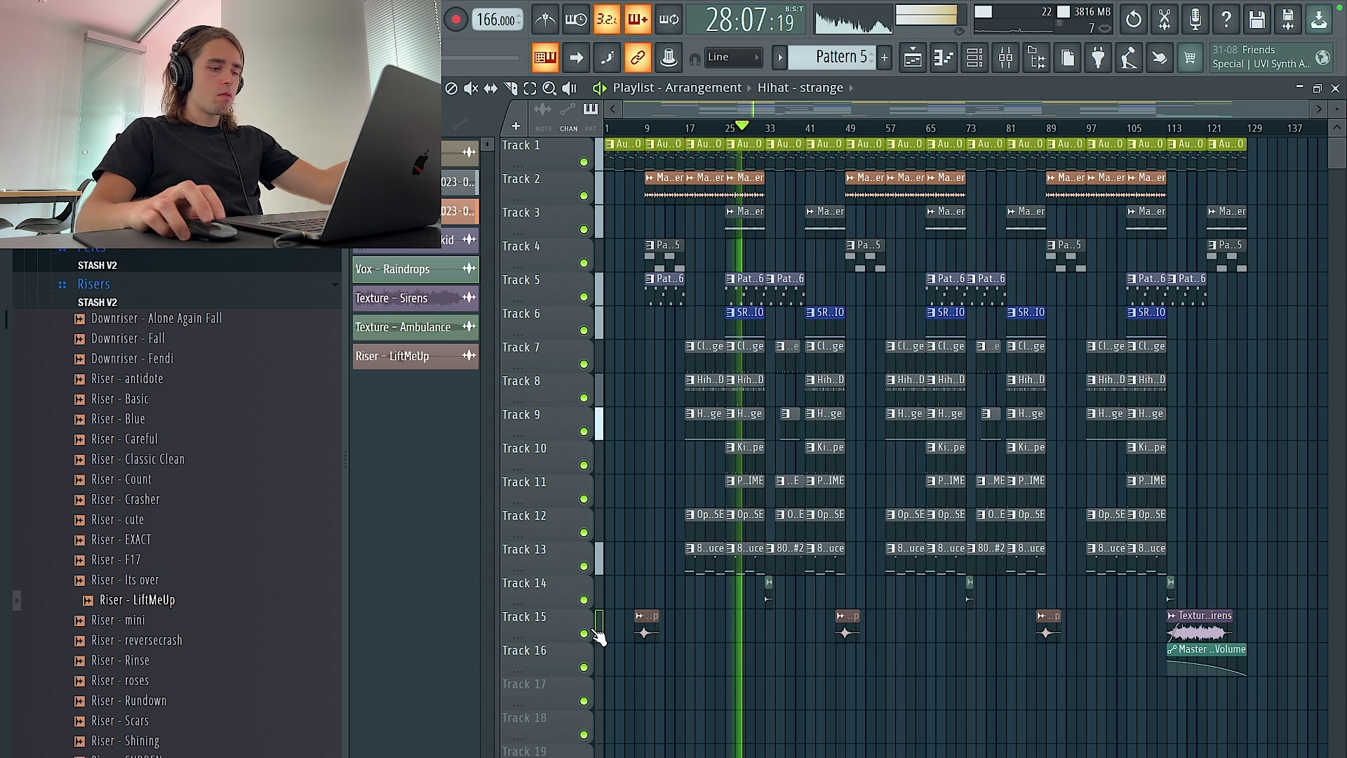
key("ctrl+s")
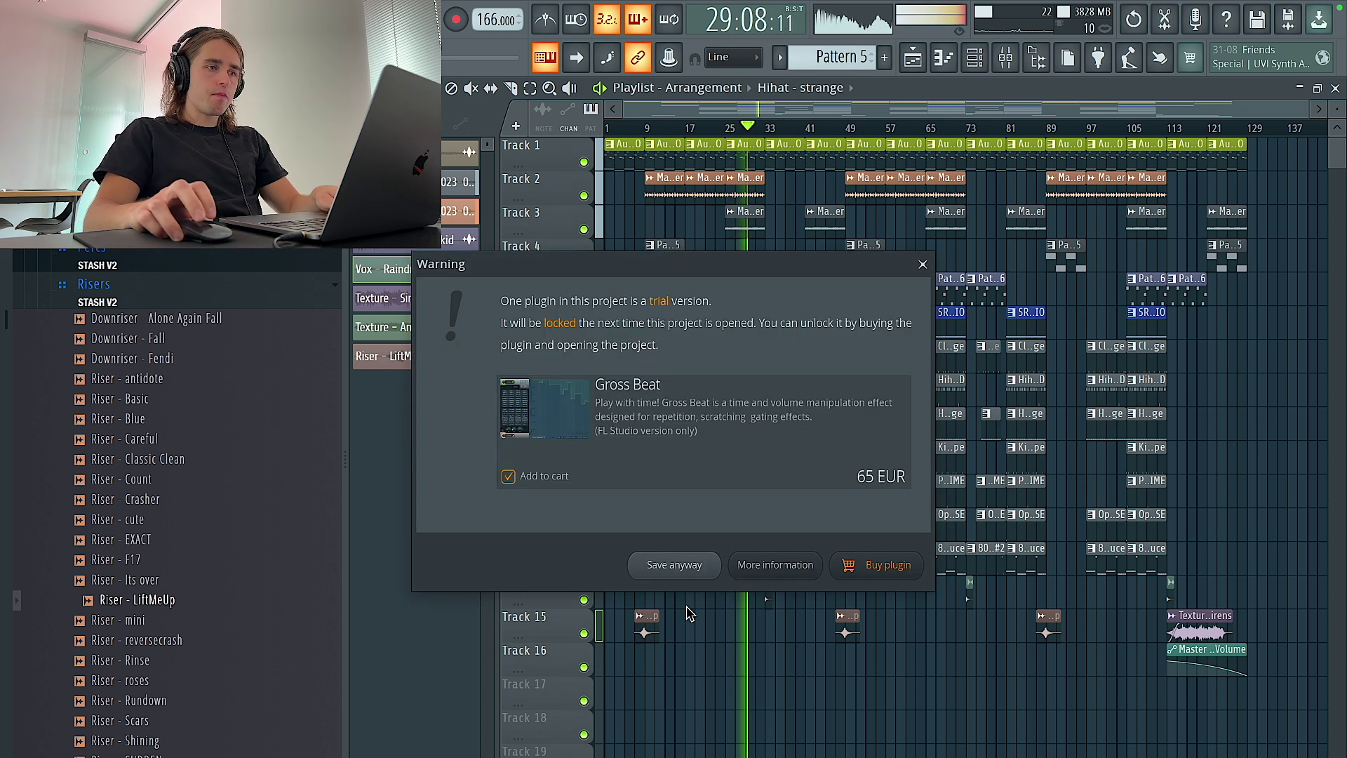
left_click(675, 564)
Check the mixer levels and route the Vox - Raindrops clip at bar 33 to a free mixer track.
scroll(750, 621, "up", 2)
scroll(751, 621, "down", 1)
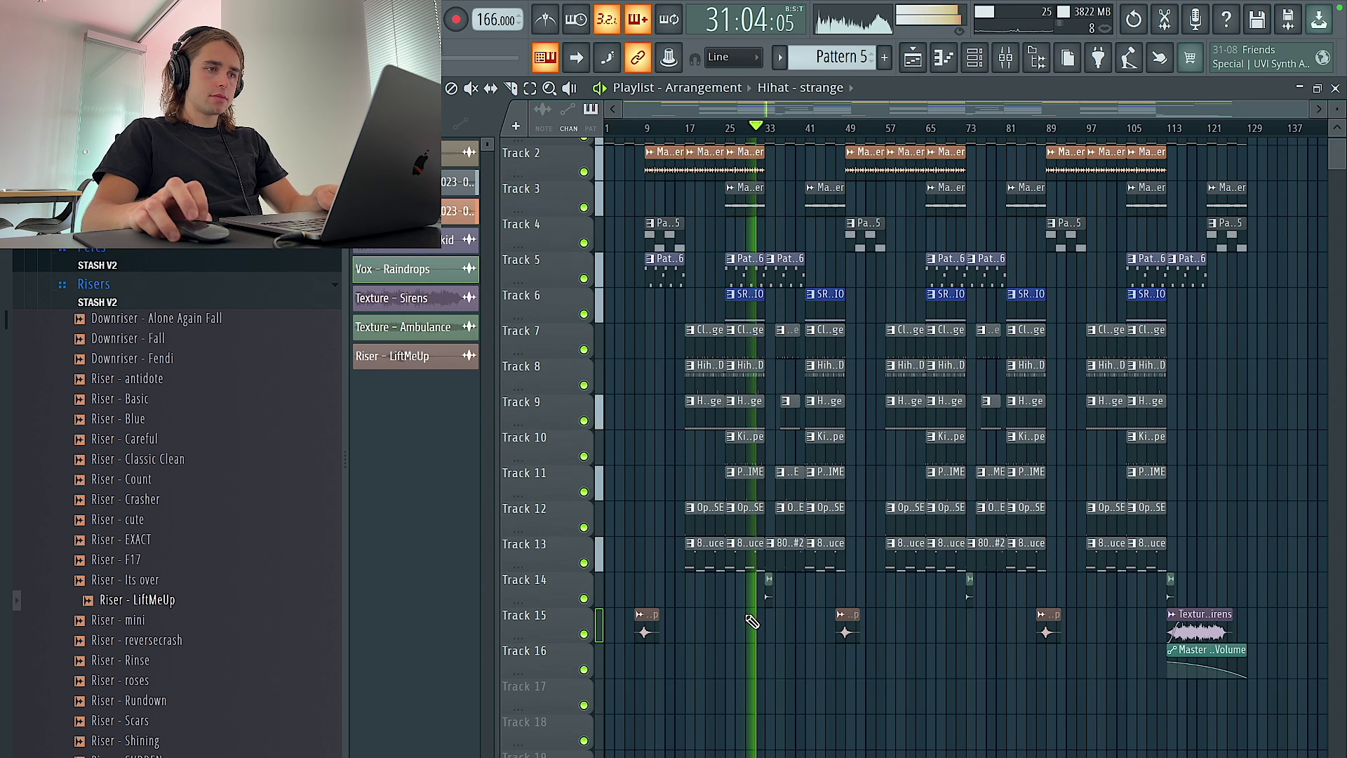
key("F9")
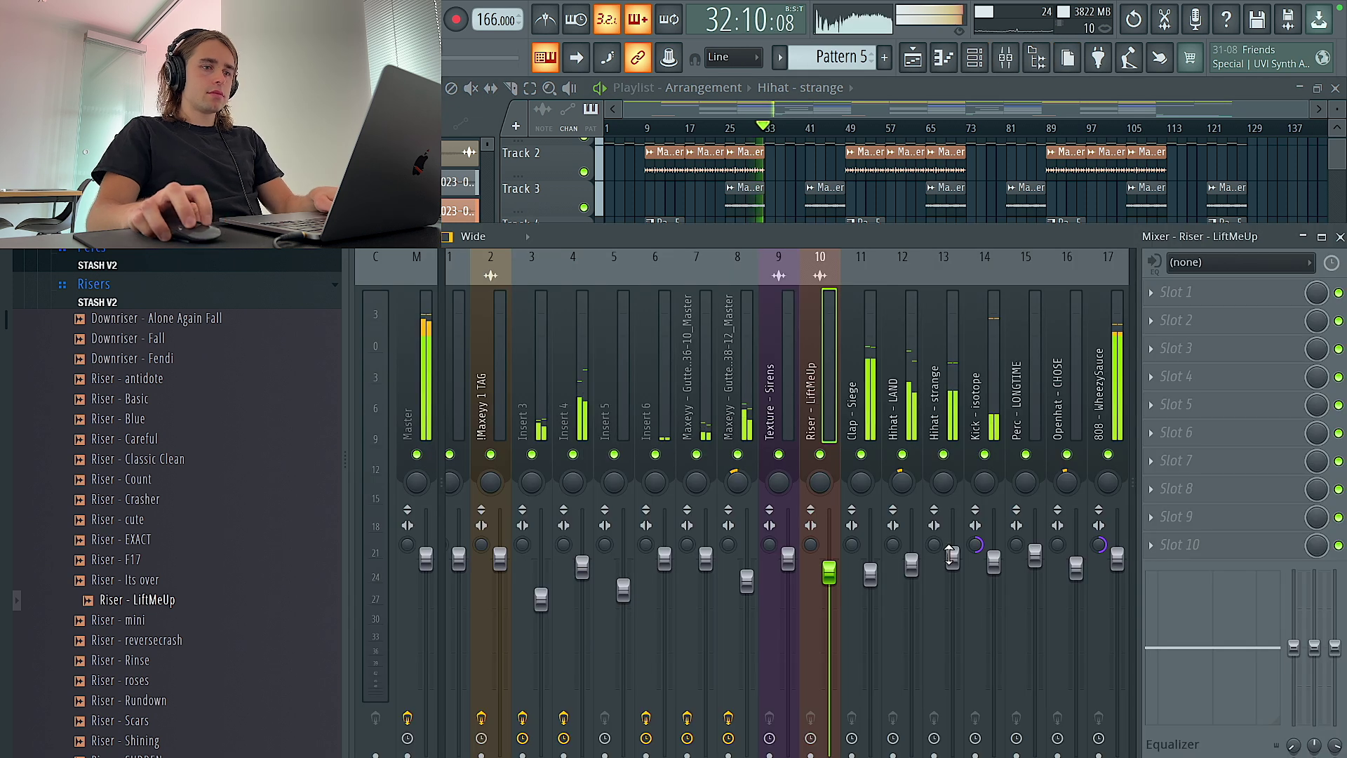
key("F9")
scroll(772, 393, "up", 2)
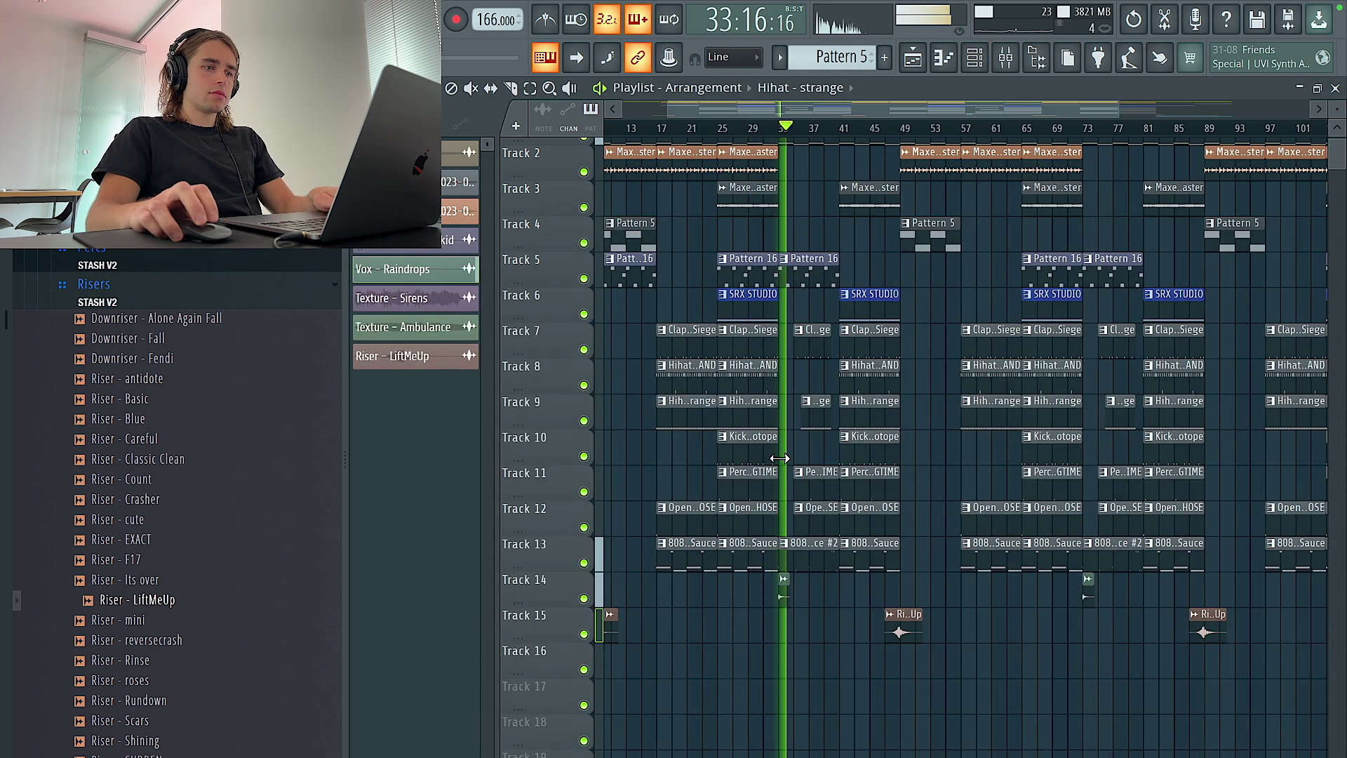
scroll(814, 584, "up", 3)
double_click(854, 585)
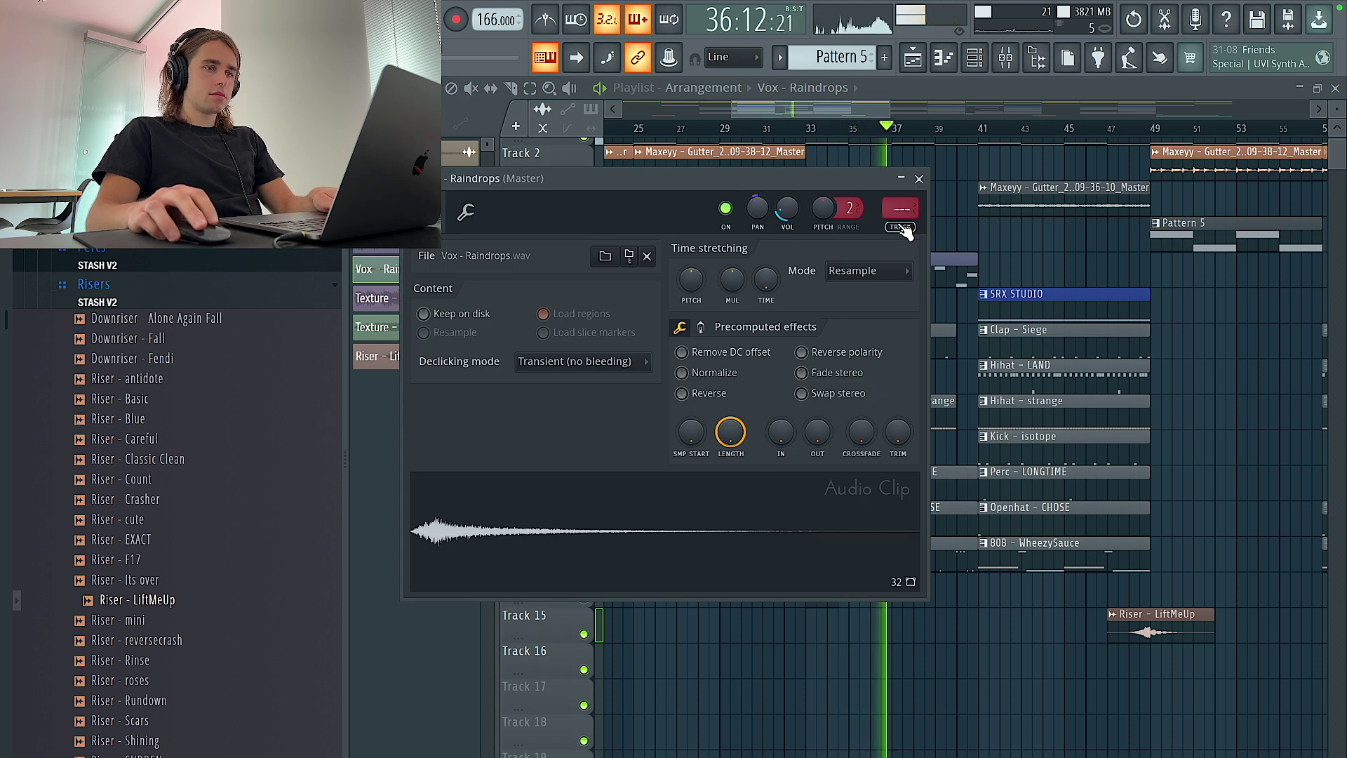
key("ctrl+l")
right_click(958, 195)
Trim the start of the short Hihat - strange clips on Track 9 to just before bars 37 and 77.
scroll(912, 254, "up", 2)
left_click_drag(833, 413, 874, 414)
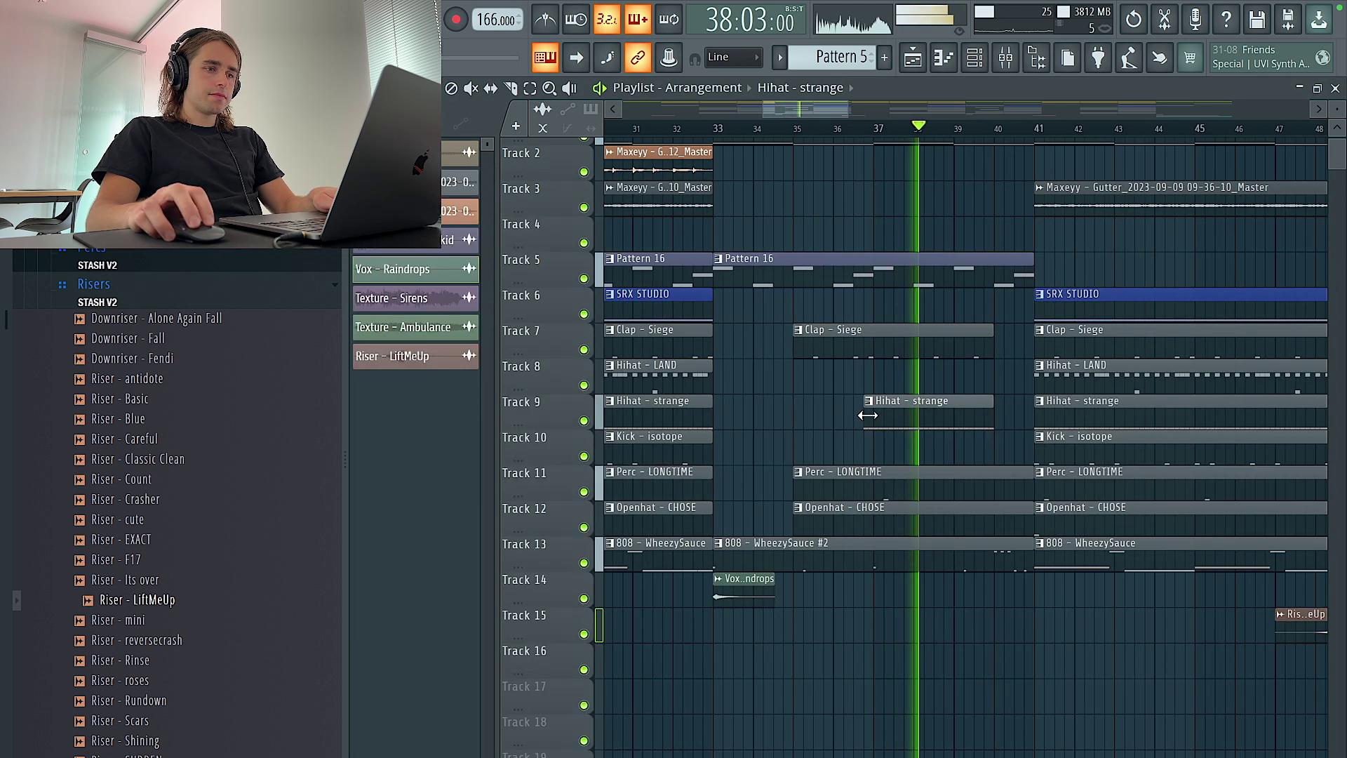
scroll(936, 418, "down", 3)
scroll(943, 418, "right", 6)
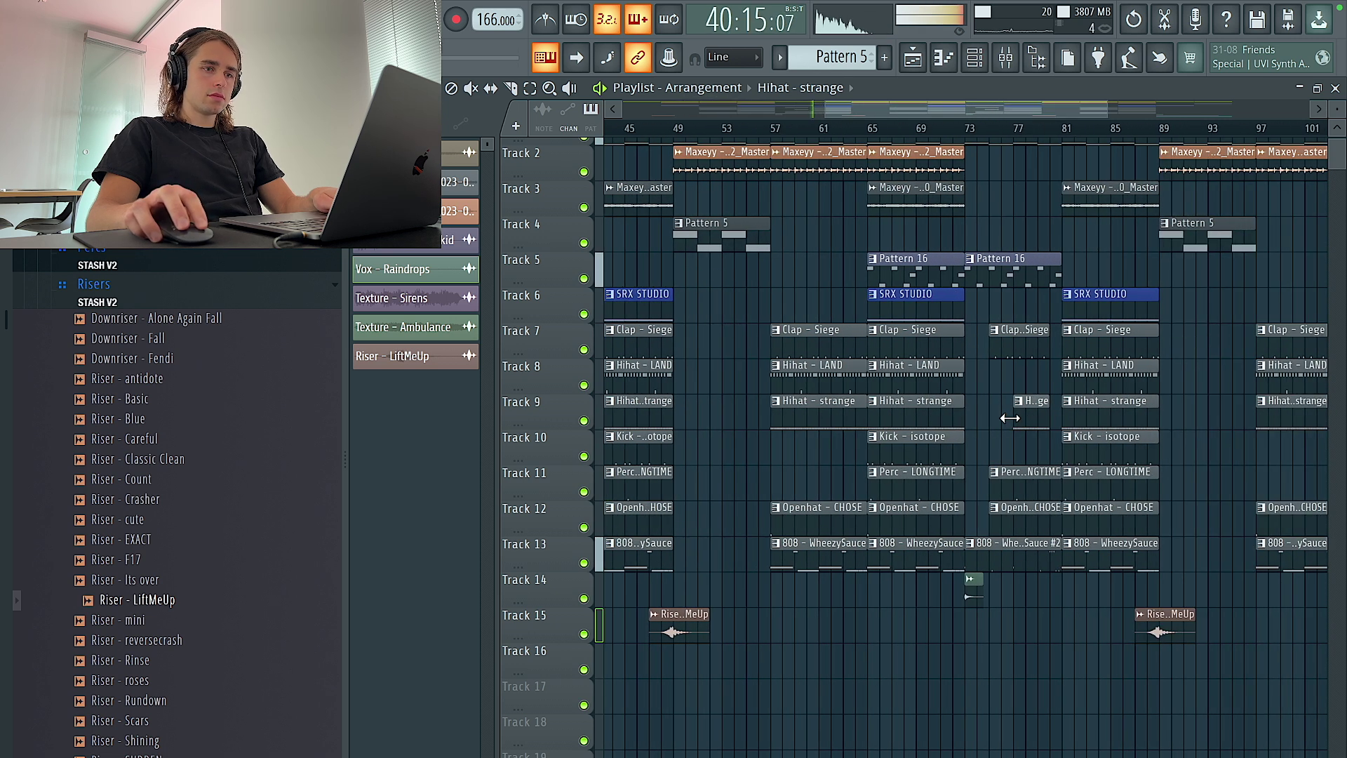
scroll(912, 403, "down", 2)
scroll(811, 385, "down", 2)
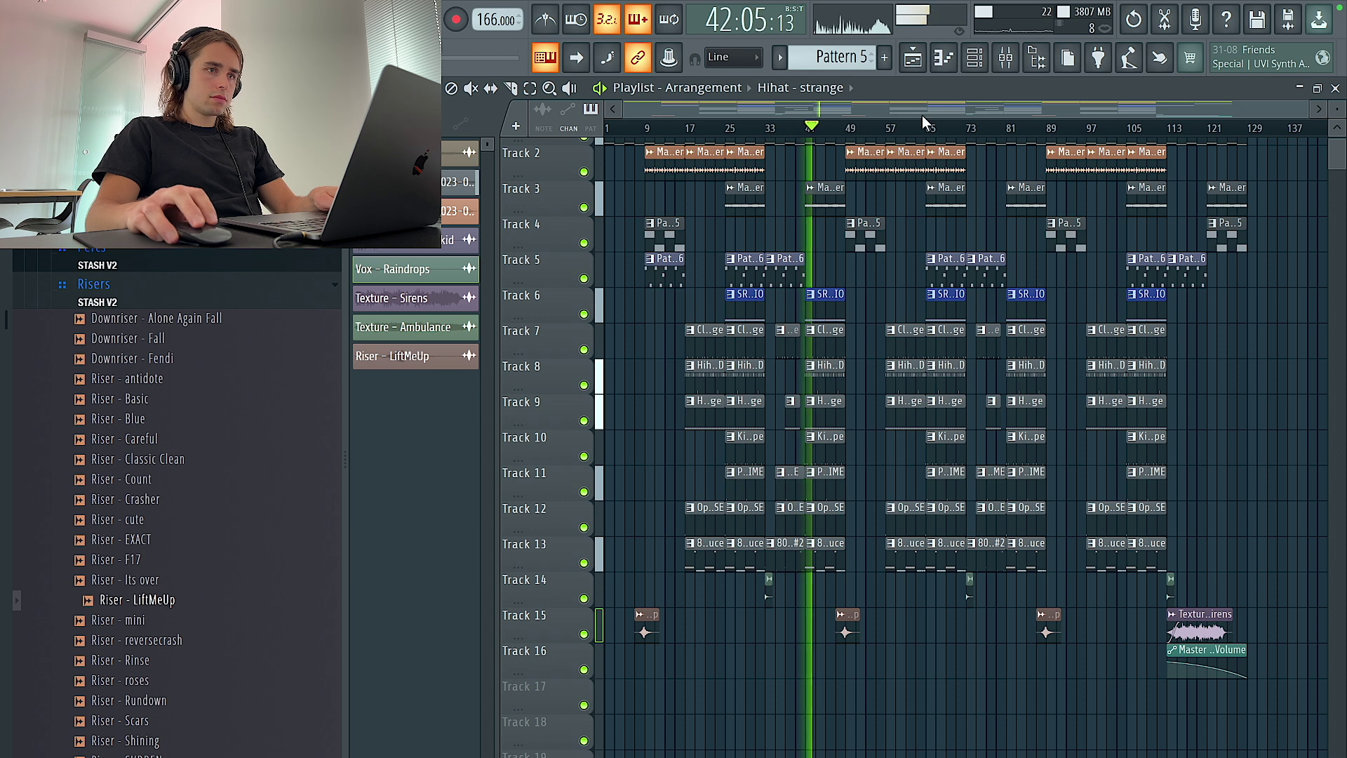
Inspect the channel settings of the Riser - LiftMeUp clip near bar 49 and return to the playlist.
scroll(841, 315, "up", 3)
scroll(841, 314, "up", 1)
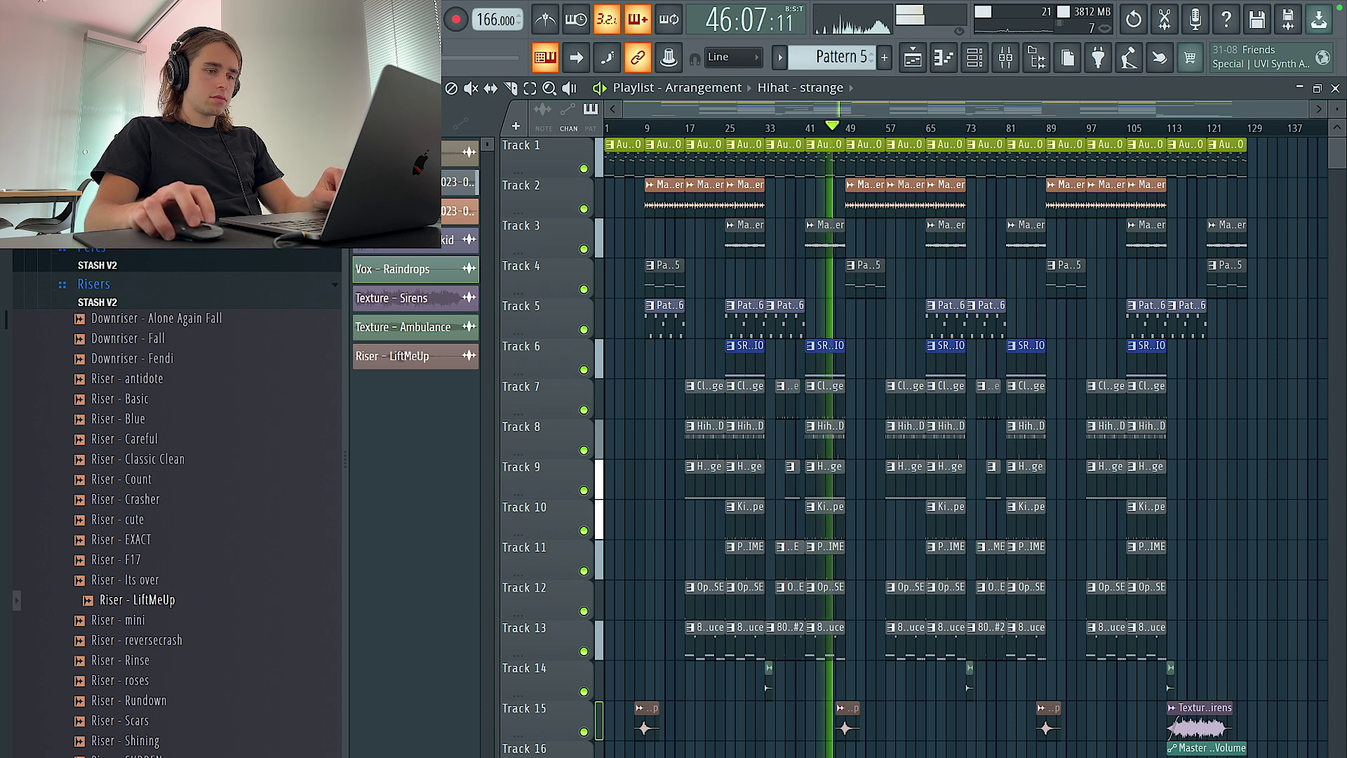
double_click(845, 722)
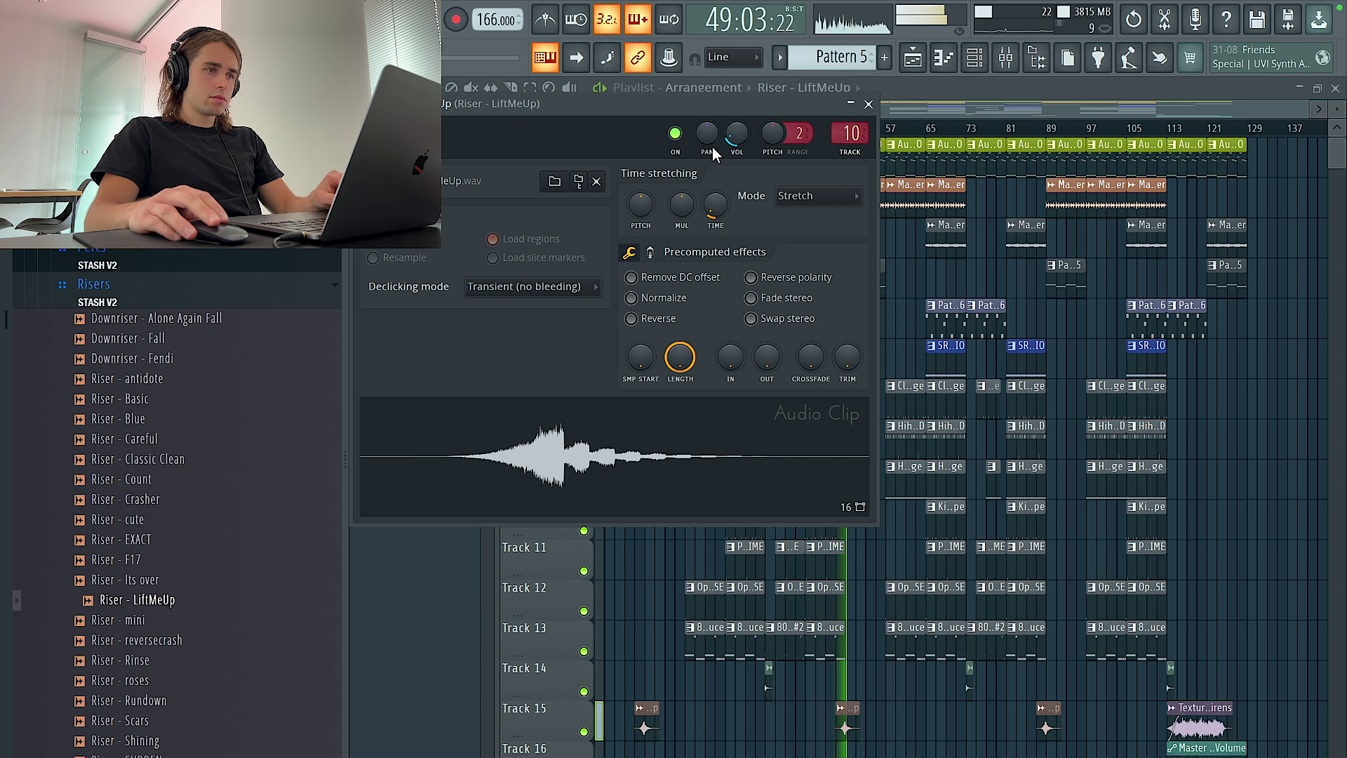
key("Escape")
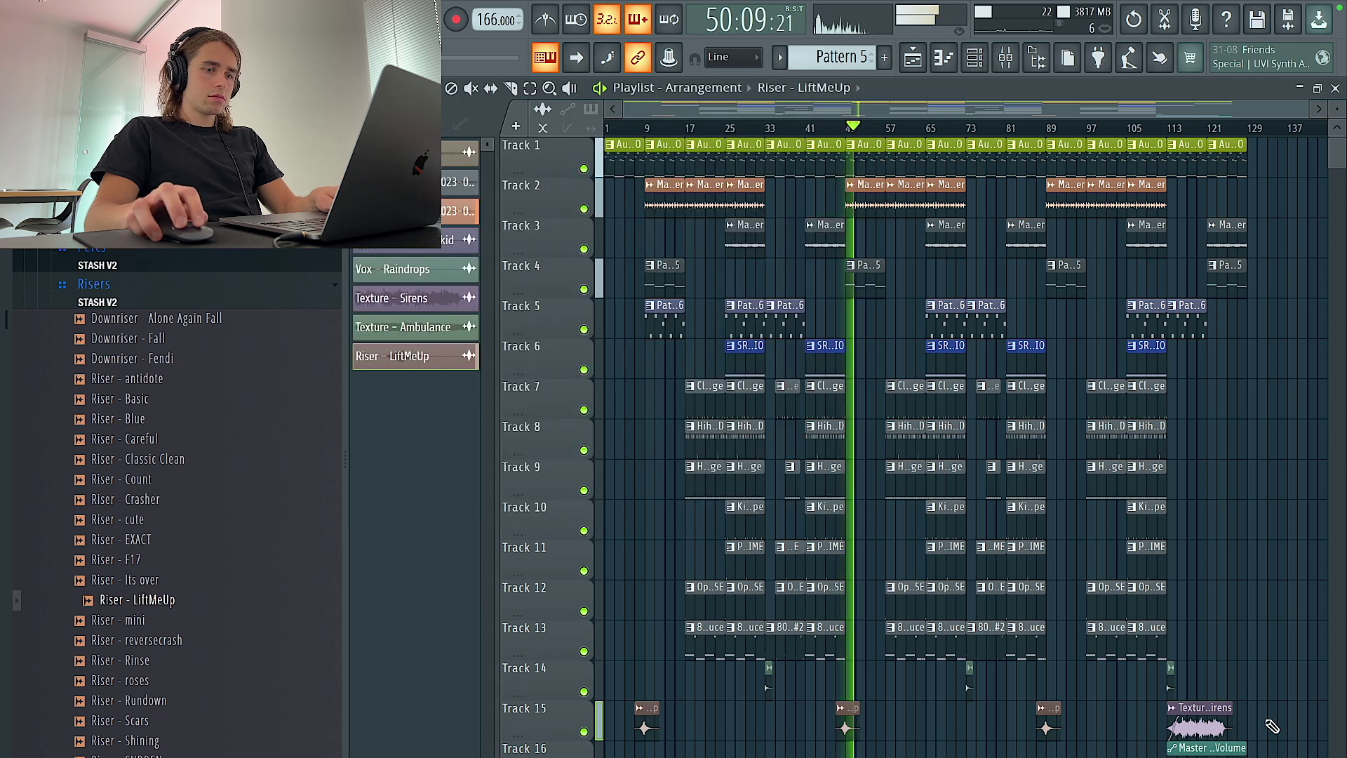
Move the Texture - Sirens clip and the master volume automation clip up to Tracks 6 and 7, and clear the selection.
left_click_drag(1271, 743, 1209, 706)
key("shift+Up")
key("shift+Up")
key("shift+Up")
key("shift+Up")
key("shift+Up")
key("shift+Up")
key("shift+Up")
key("shift+Up")
key("shift+Up")
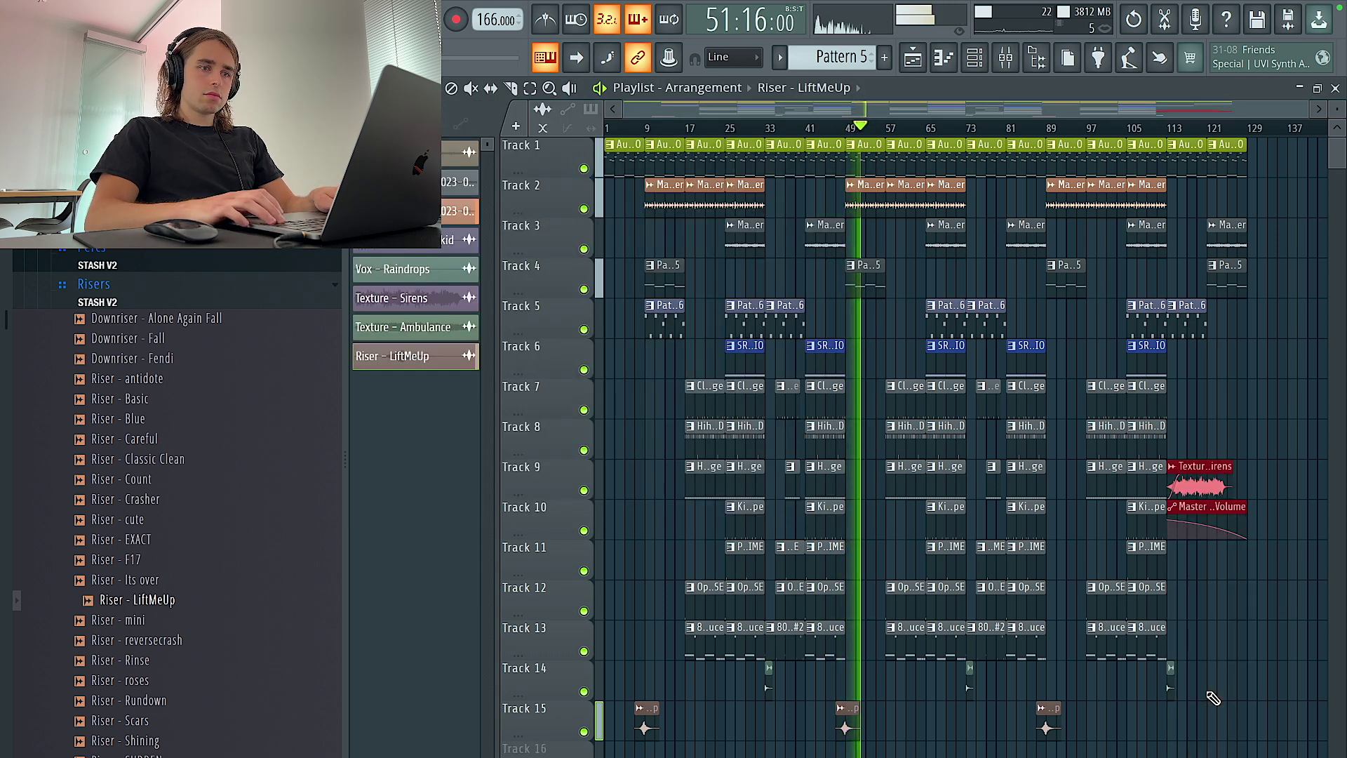
left_click(1220, 607)
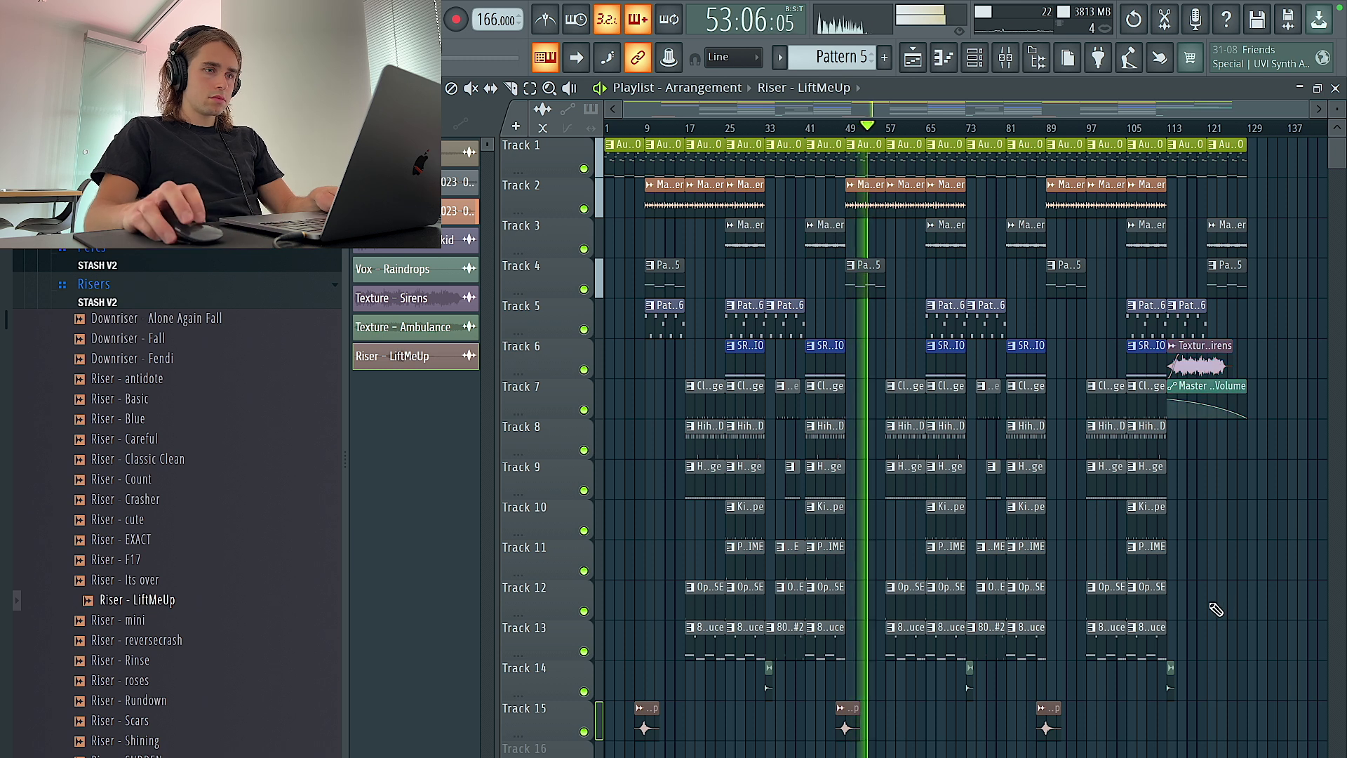
Save the project and dismiss the trial plugin warning.
key("ctrl+s")
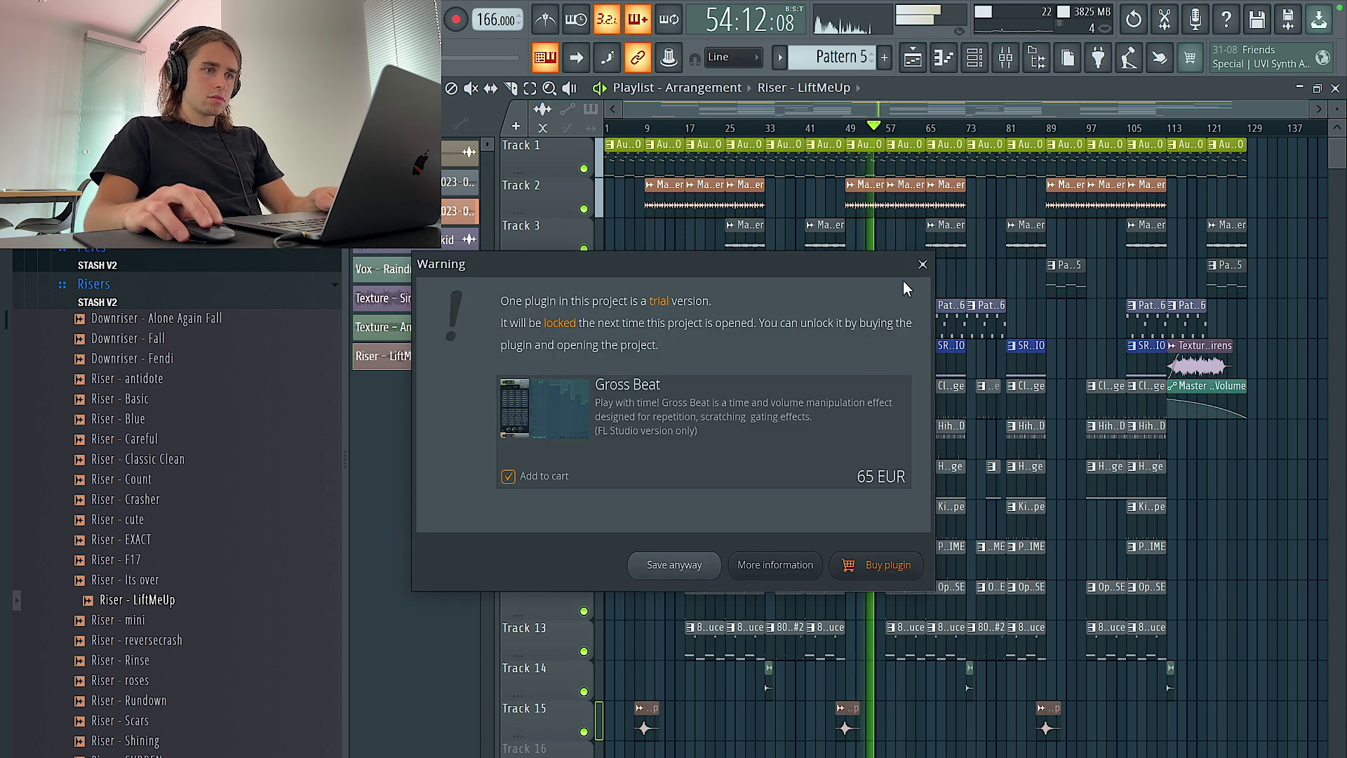
left_click(921, 264)
Make the Gutter 09-38-12 clip at bar 57 on Track 2 unique and experiment with its time-stretching pitch in the channel settings.
right_click(887, 192)
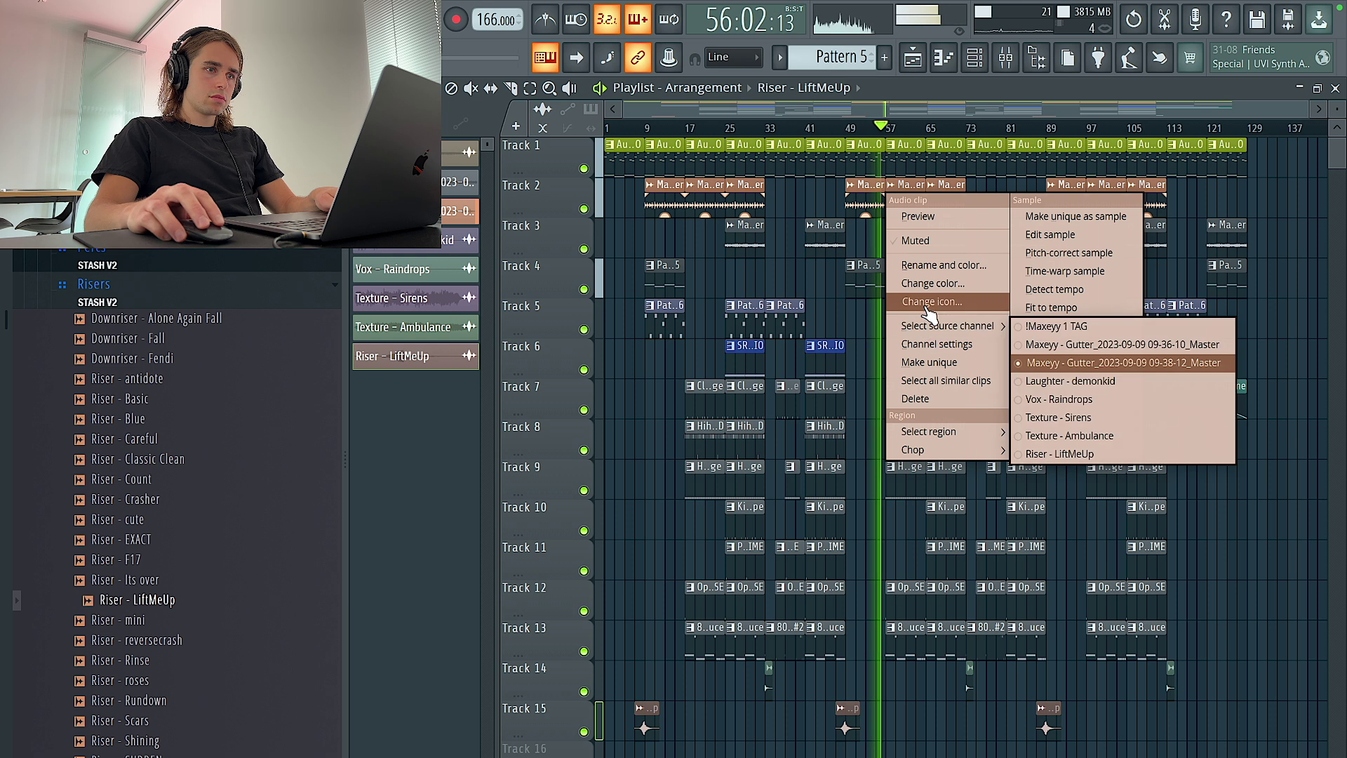
left_click(936, 344)
right_click(817, 411)
left_click(839, 425)
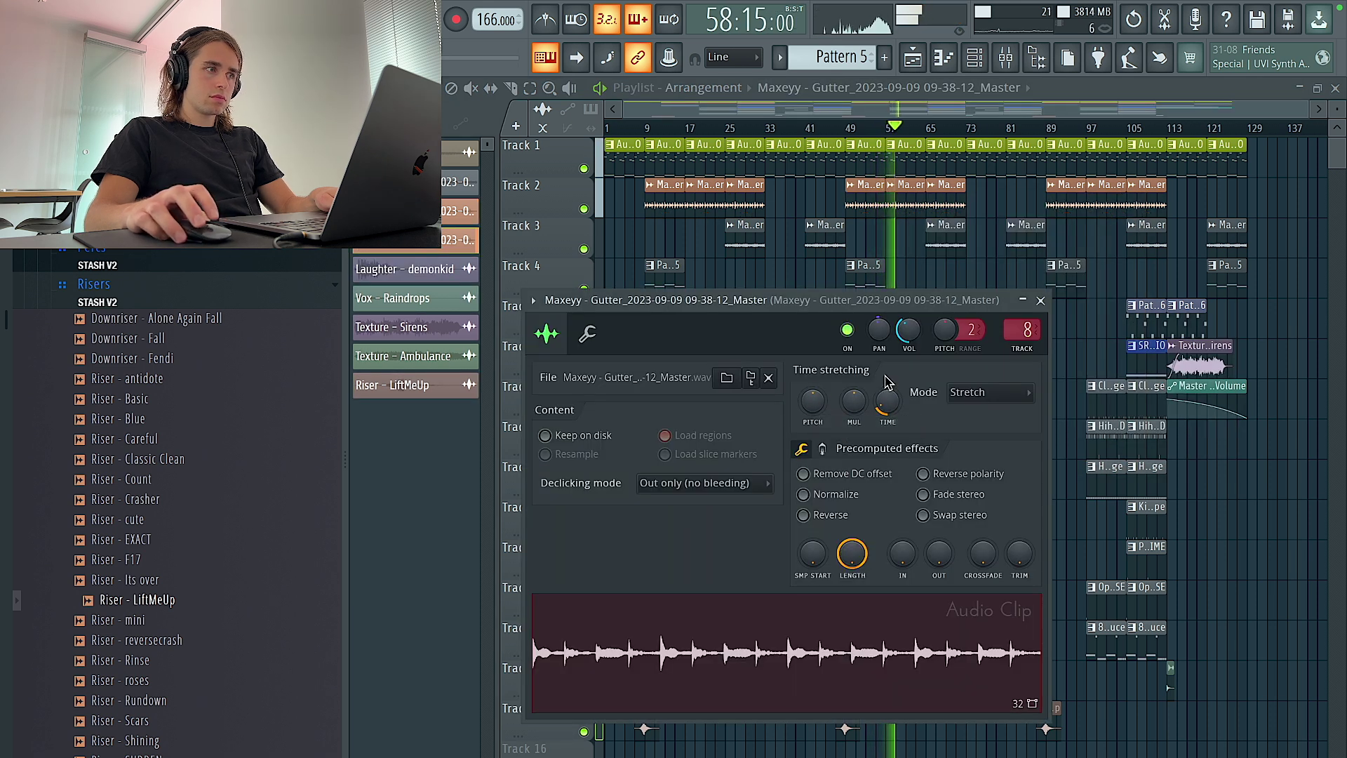
right_click(813, 403)
left_click(836, 420)
Move the unique Gutter clip from bar 57 to bar 89 on Track 2, replacing the existing clip, and recolour it dark slate gray.
right_click(1016, 211)
left_click_drag(917, 199, 1070, 203)
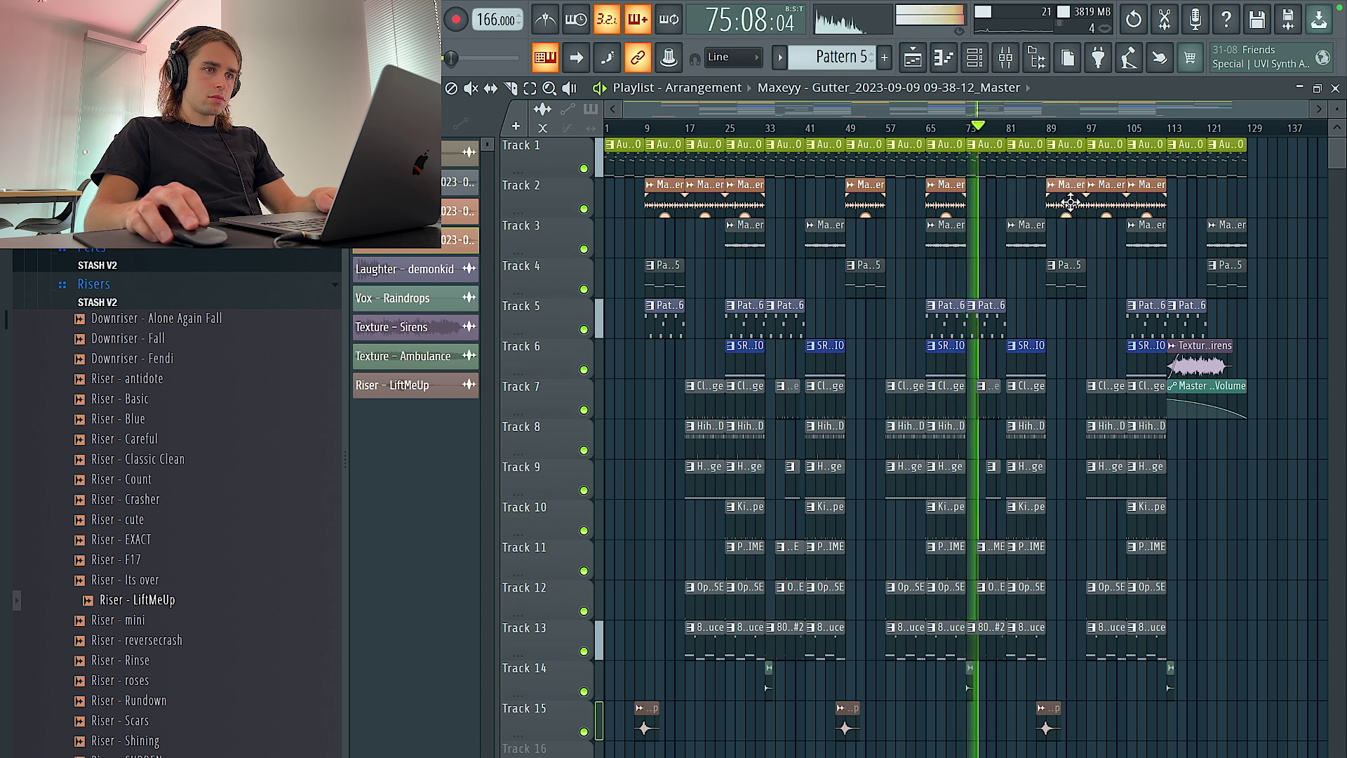
right_click(1059, 196)
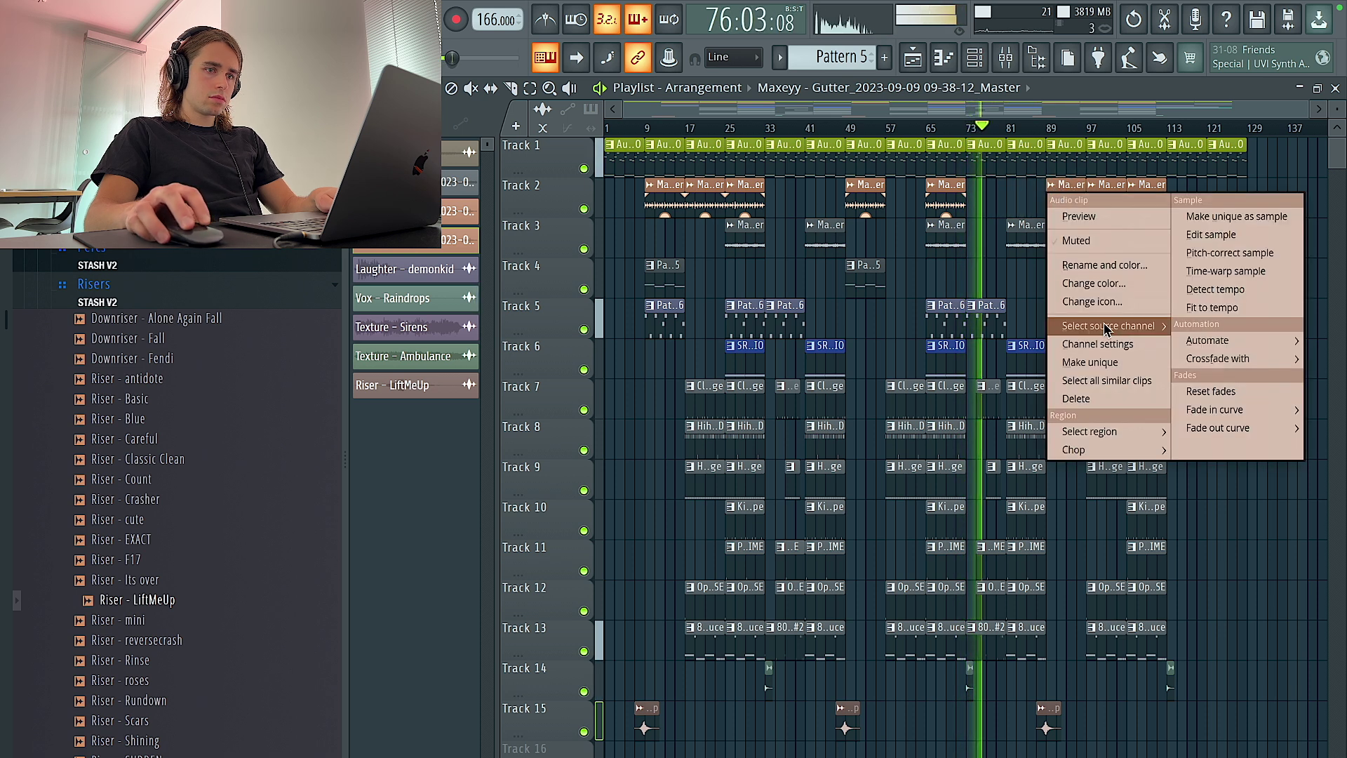
left_click(1084, 284)
left_click(1253, 540)
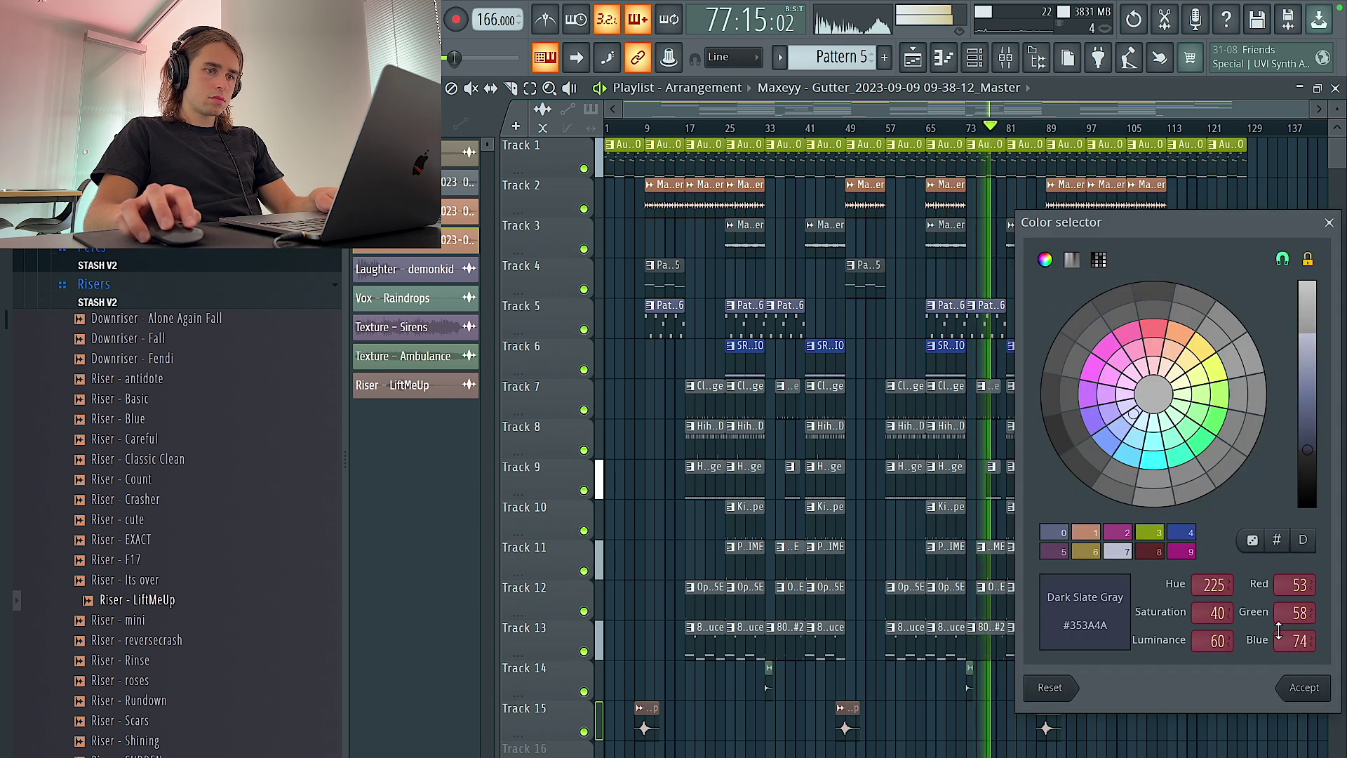
left_click(1306, 688)
Fill the gap at bar 57 on Track 2 with a duplicate of the Gutter clip from bar 49.
left_click_drag(870, 199, 888, 253)
key("ctrl+b")
scroll(888, 253, "right", 3)
scroll(894, 286, "left", 1)
scroll(895, 286, "up", 3)
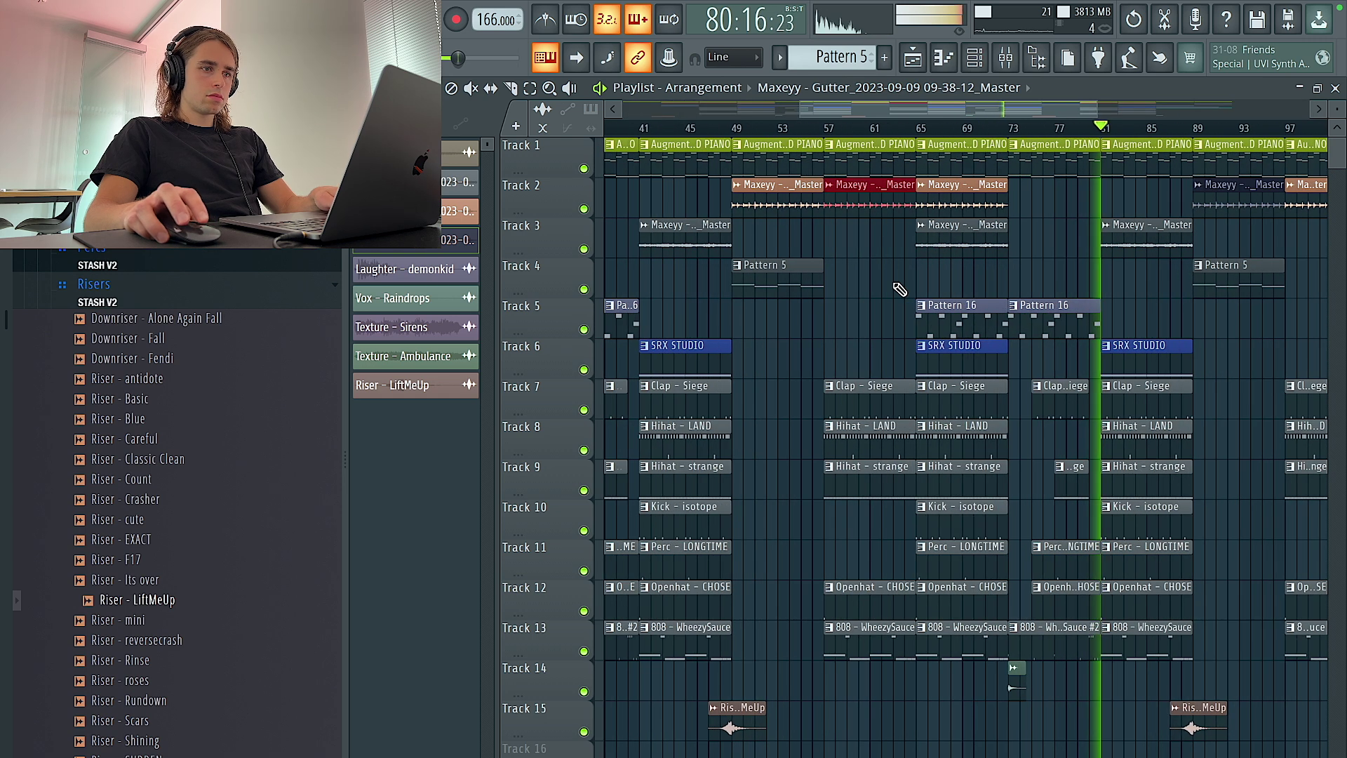
scroll(895, 286, "down", 3)
scroll(952, 300, "up", 3)
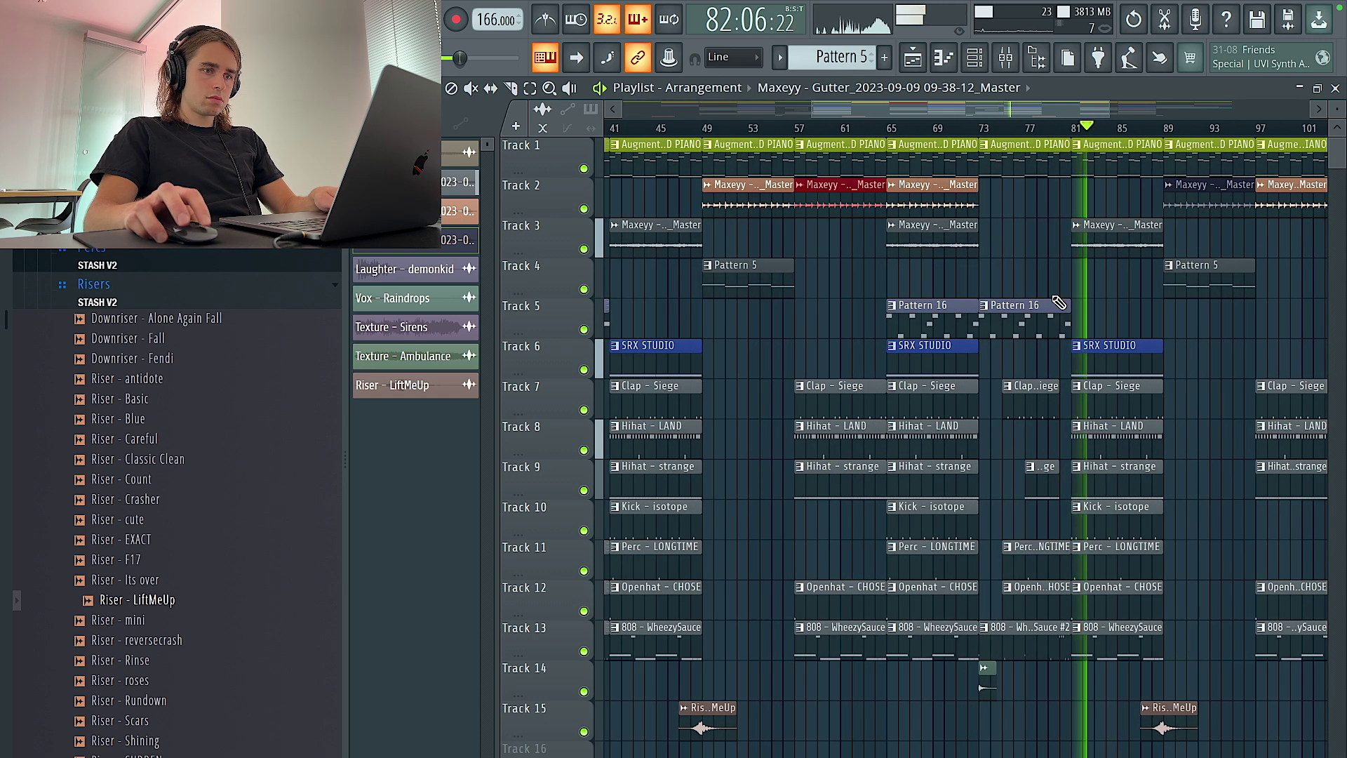
Duplicate the Gutter 09-36-10 clip on Track 3 from bar 81 to bar 89.
scroll(1056, 300, "right", 3)
scroll(1034, 339, "down", 3)
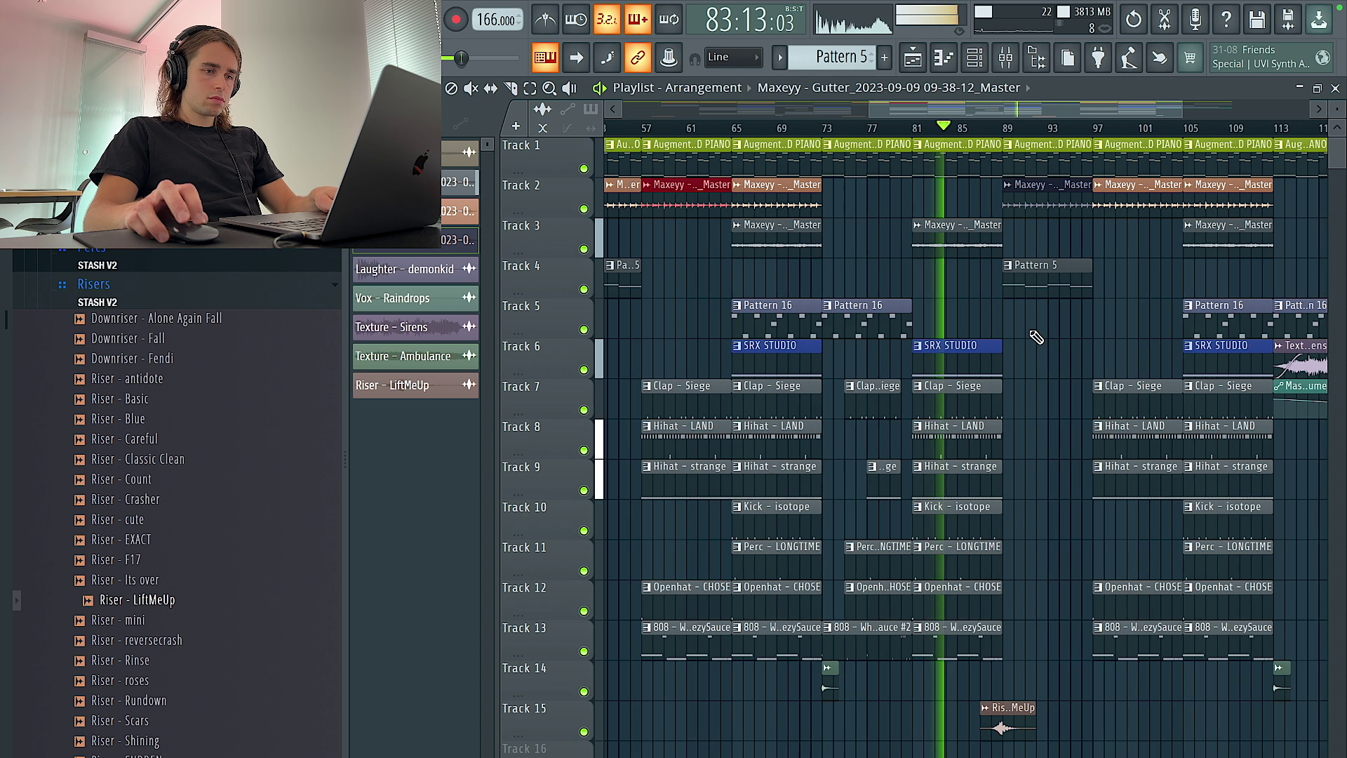
scroll(1034, 338, "right", 2)
scroll(1034, 338, "up", 3)
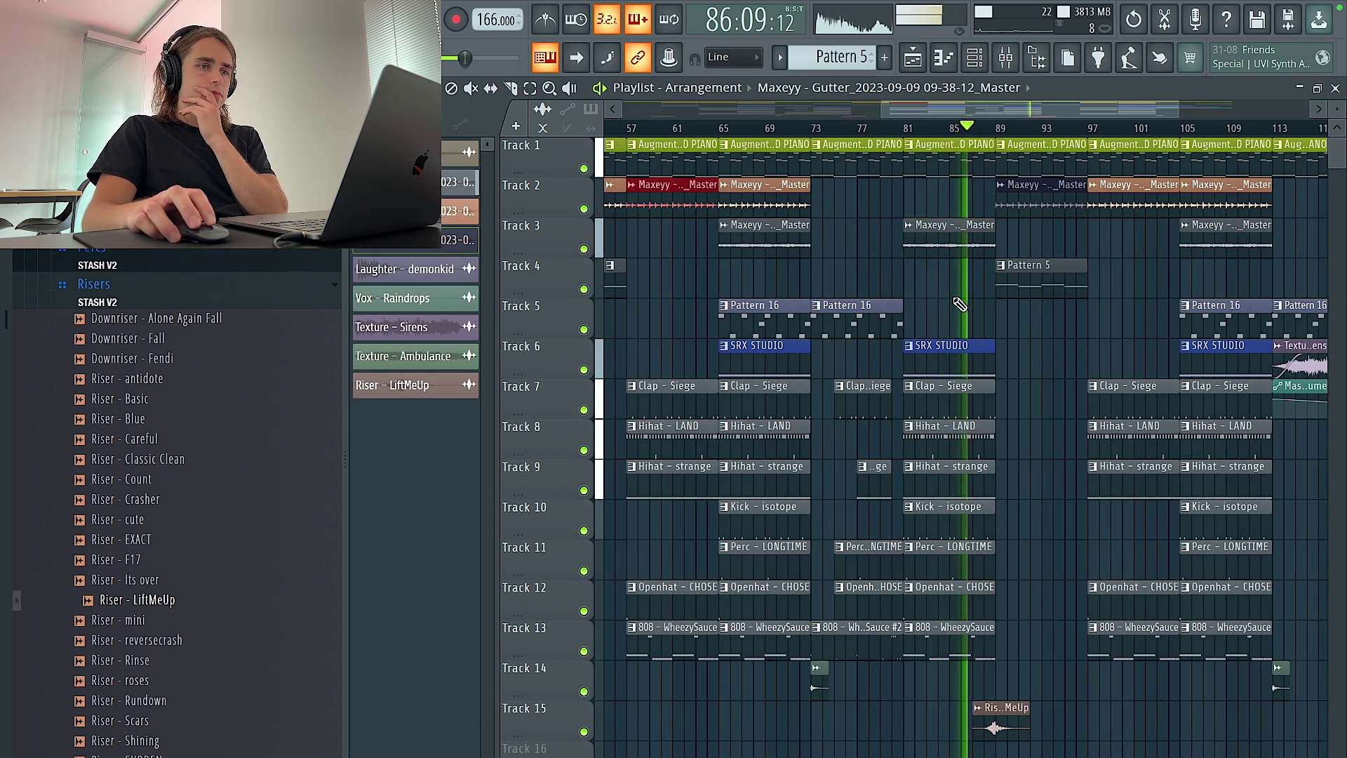
scroll(939, 271, "down", 3)
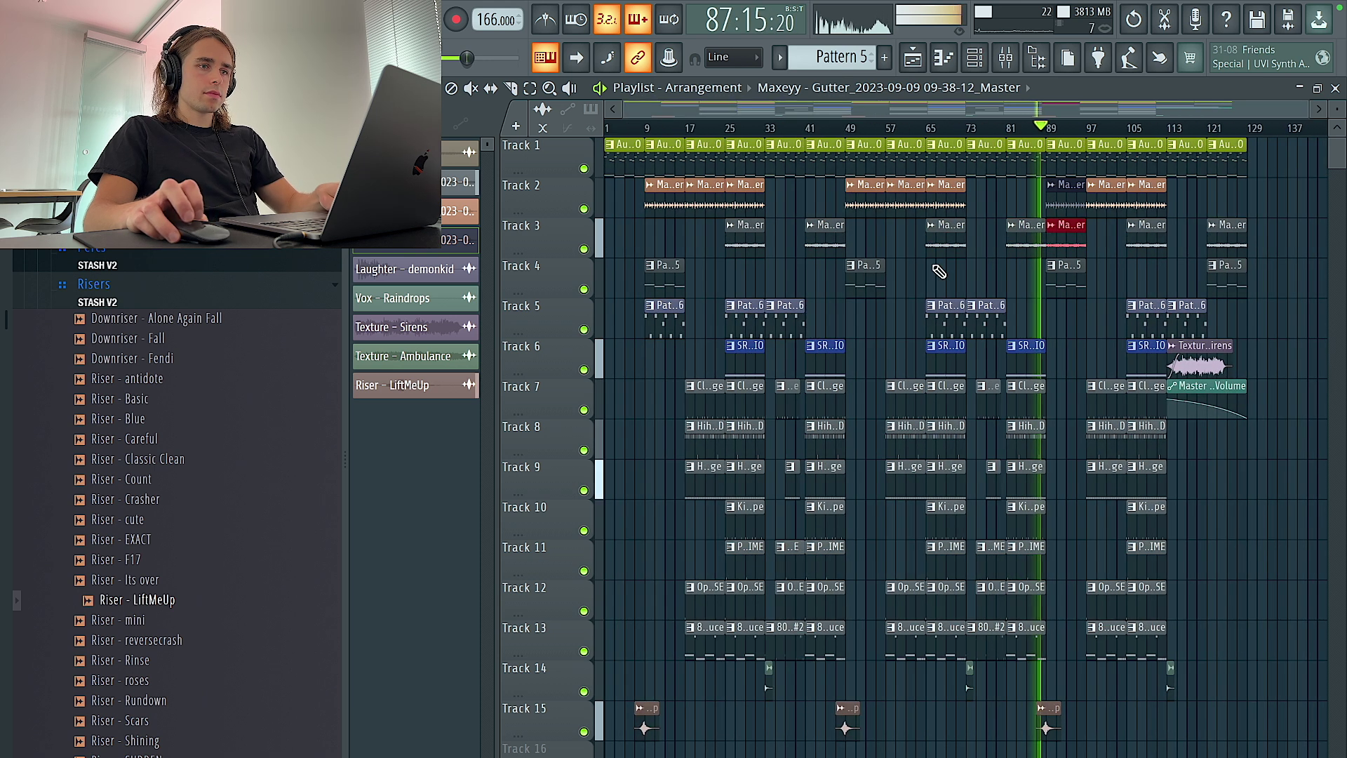
scroll(1038, 266, "up", 3)
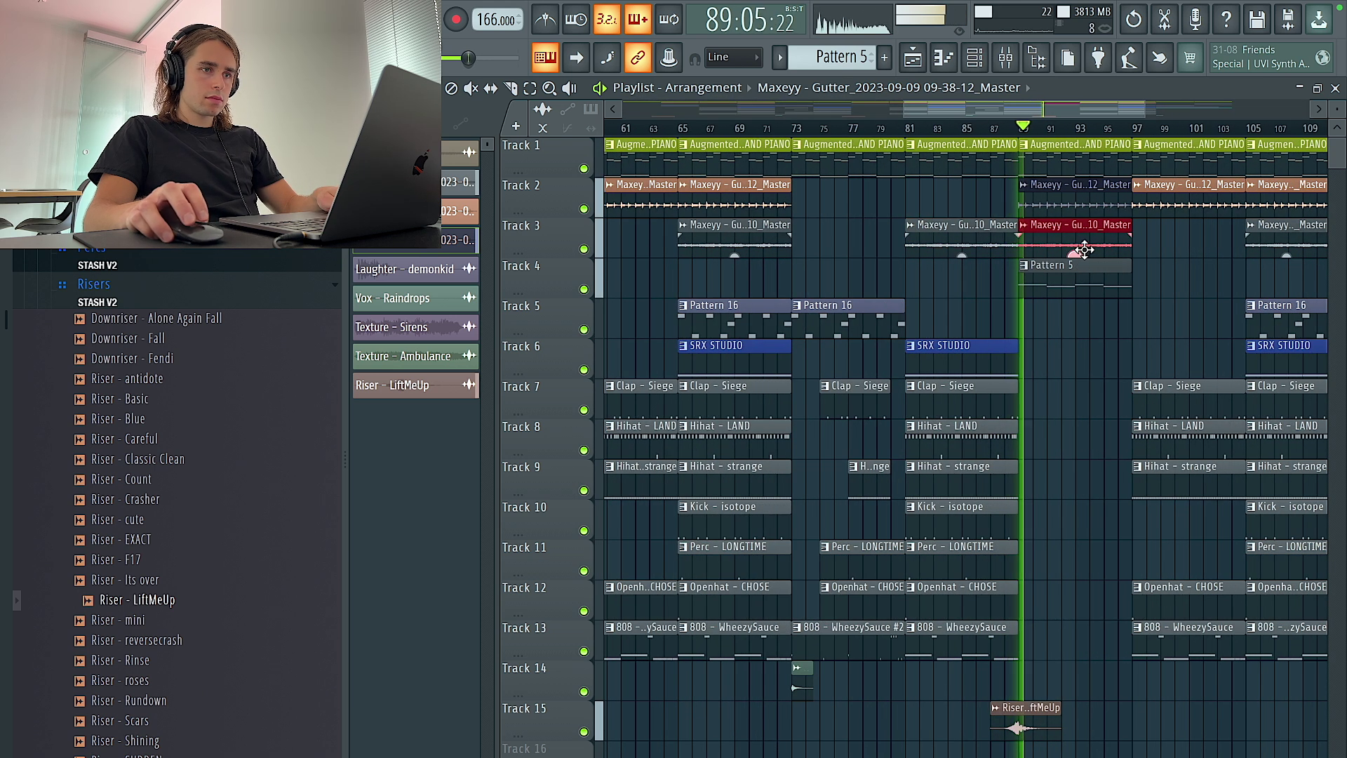
Replace the dark unique clip at bar 89 on Track 2 with the original Gutter 09-38-12 clip.
left_click(737, 198)
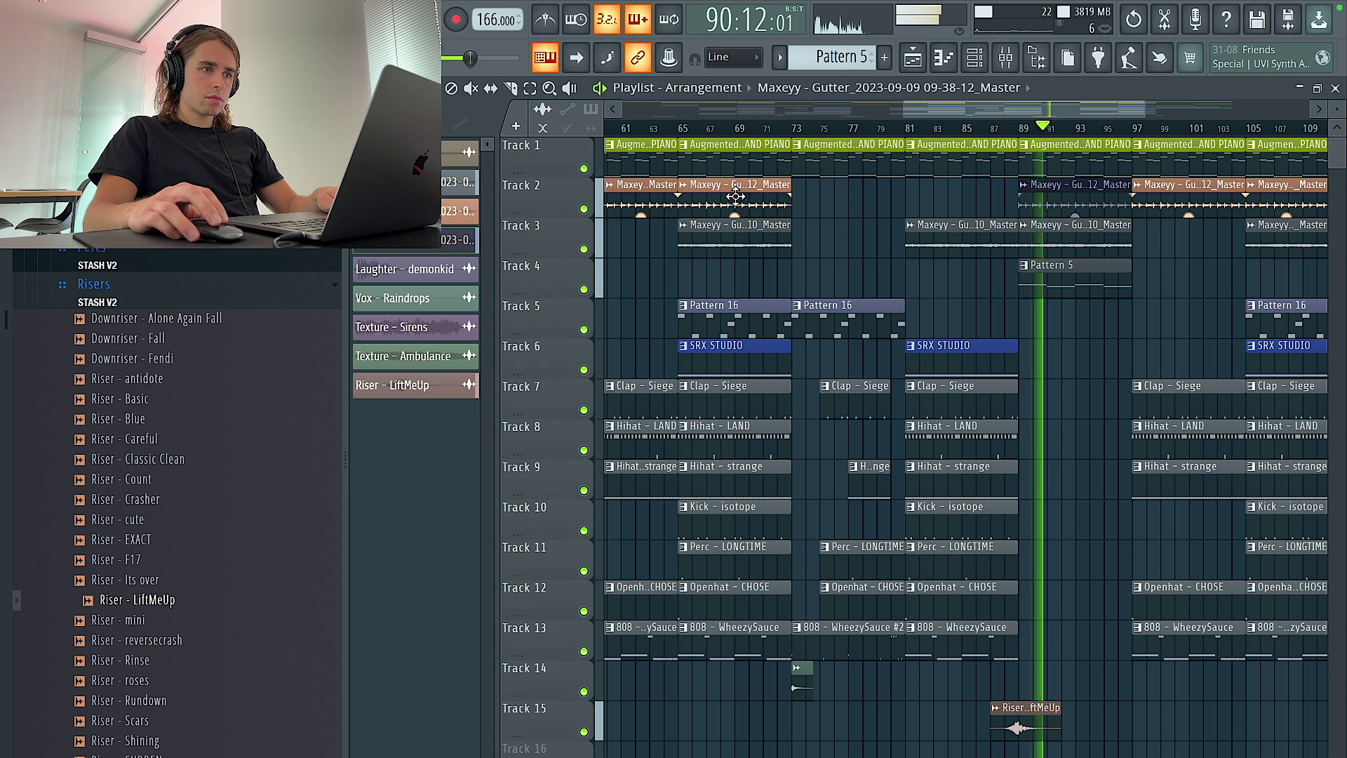
right_click(1053, 199)
left_click(1015, 197)
scroll(1052, 281, "down", 2)
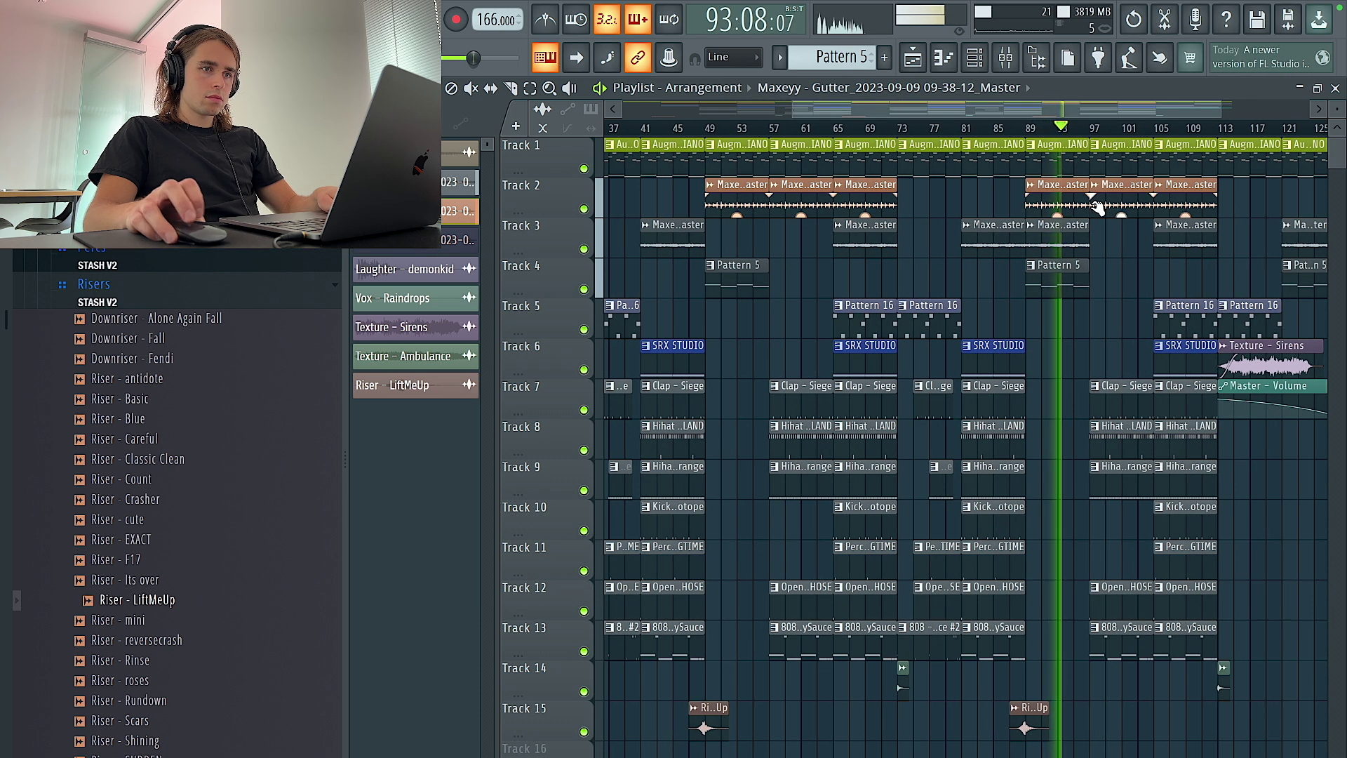
Trim the end of the Augmented GRAND PIANO clip starting at bar 89 to shortly before bar 97.
scroll(1087, 189, "up", 5)
left_click_drag(1085, 145, 1049, 147)
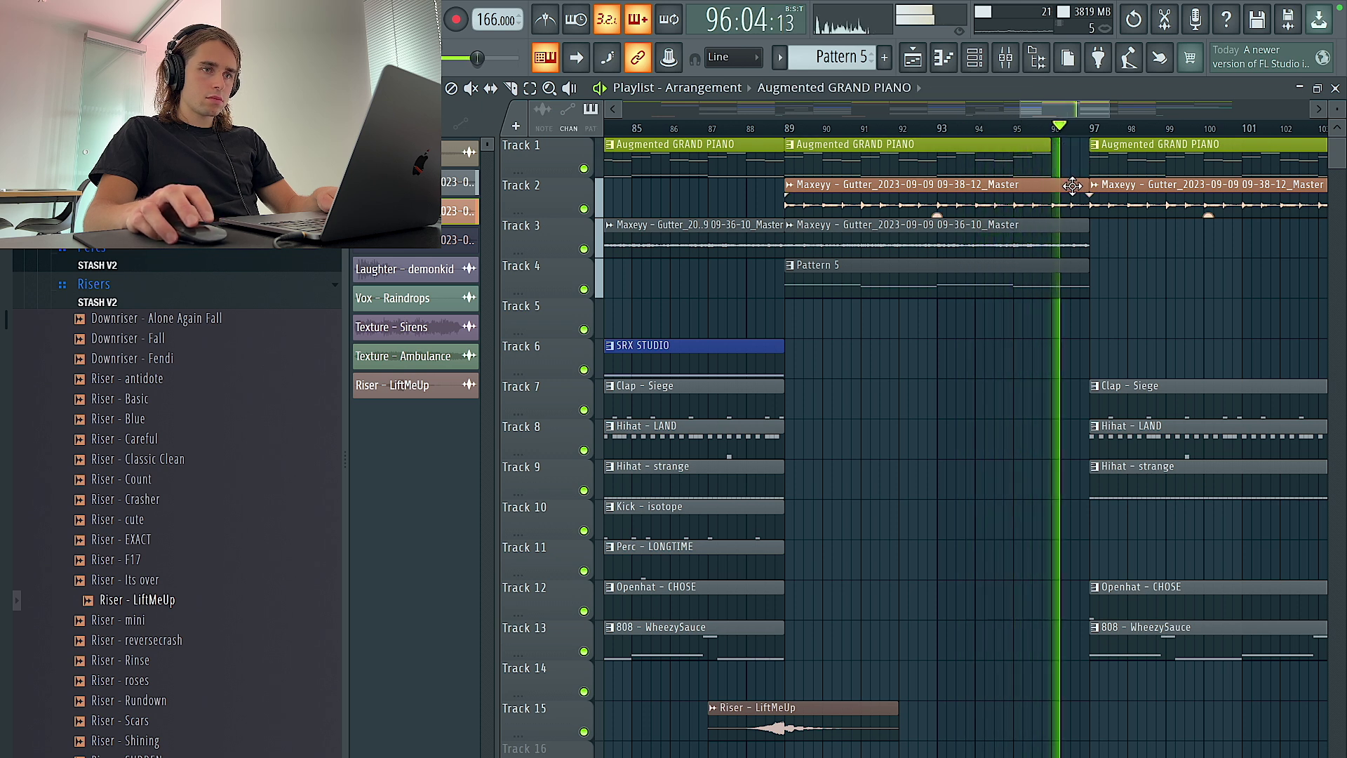
left_click_drag(1050, 146, 1079, 147)
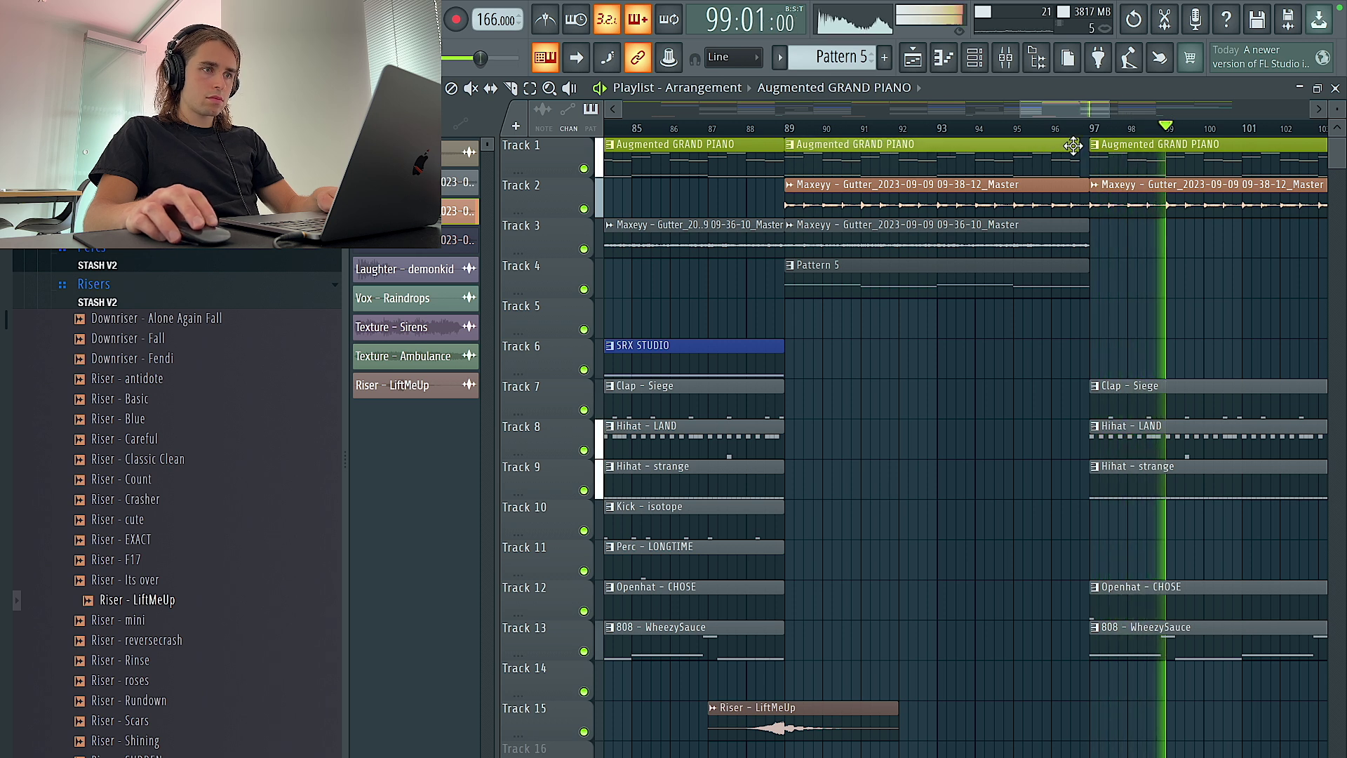
left_click(1080, 147)
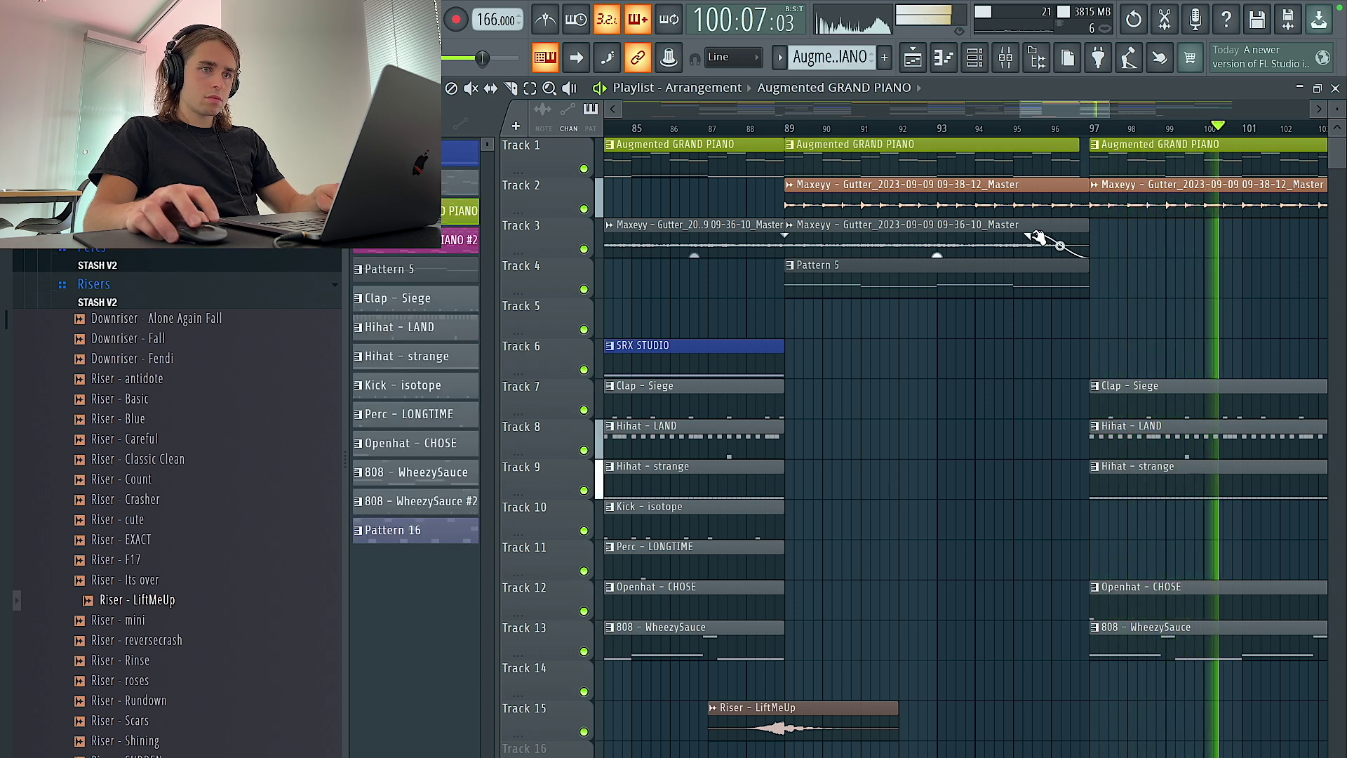
Duplicate the Gutter 09-36-10 clip on Track 3 to bar 97 and extend the piano clip above it back to bar 97.
left_click(943, 225)
key("ctrl+b")
left_click_drag(945, 145, 954, 145)
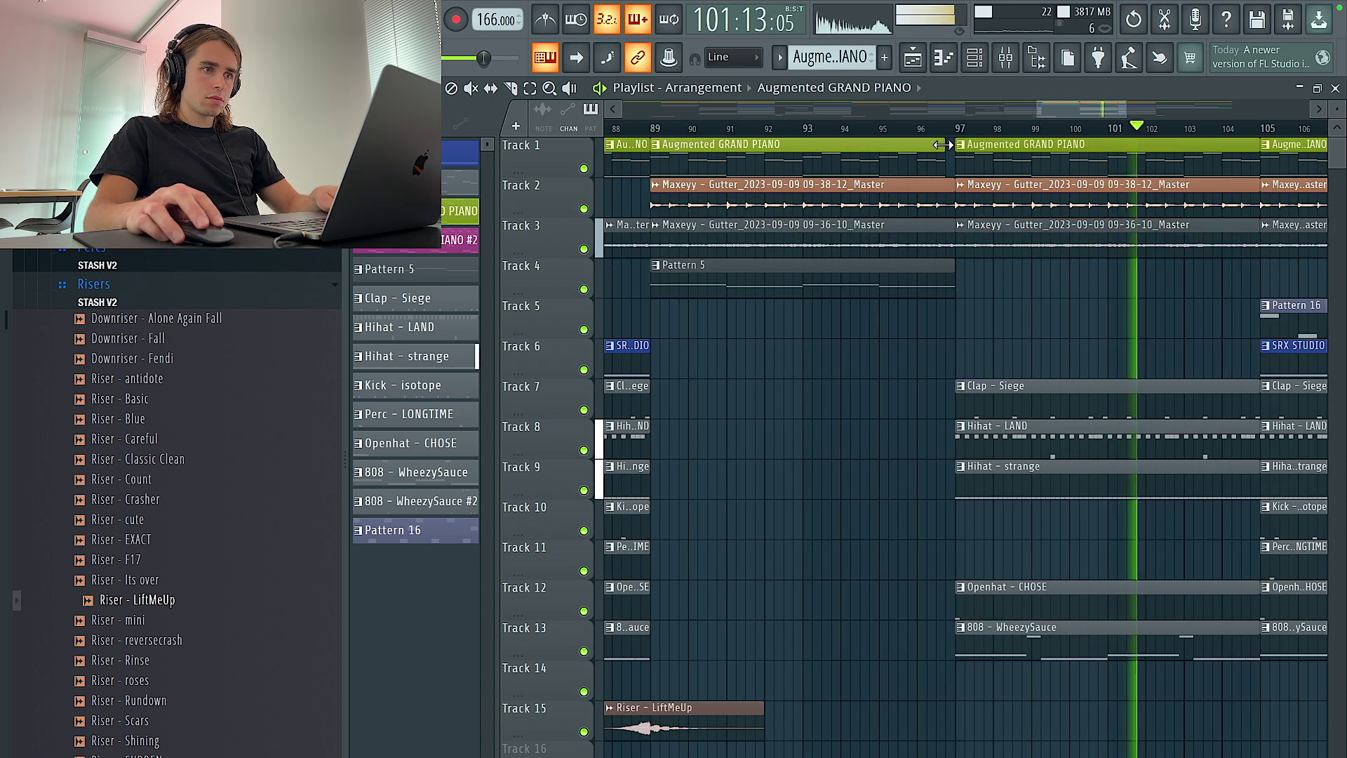
Save the project despite the trial plugin warning.
scroll(966, 162, "down", 4)
scroll(1031, 210, "right", 1)
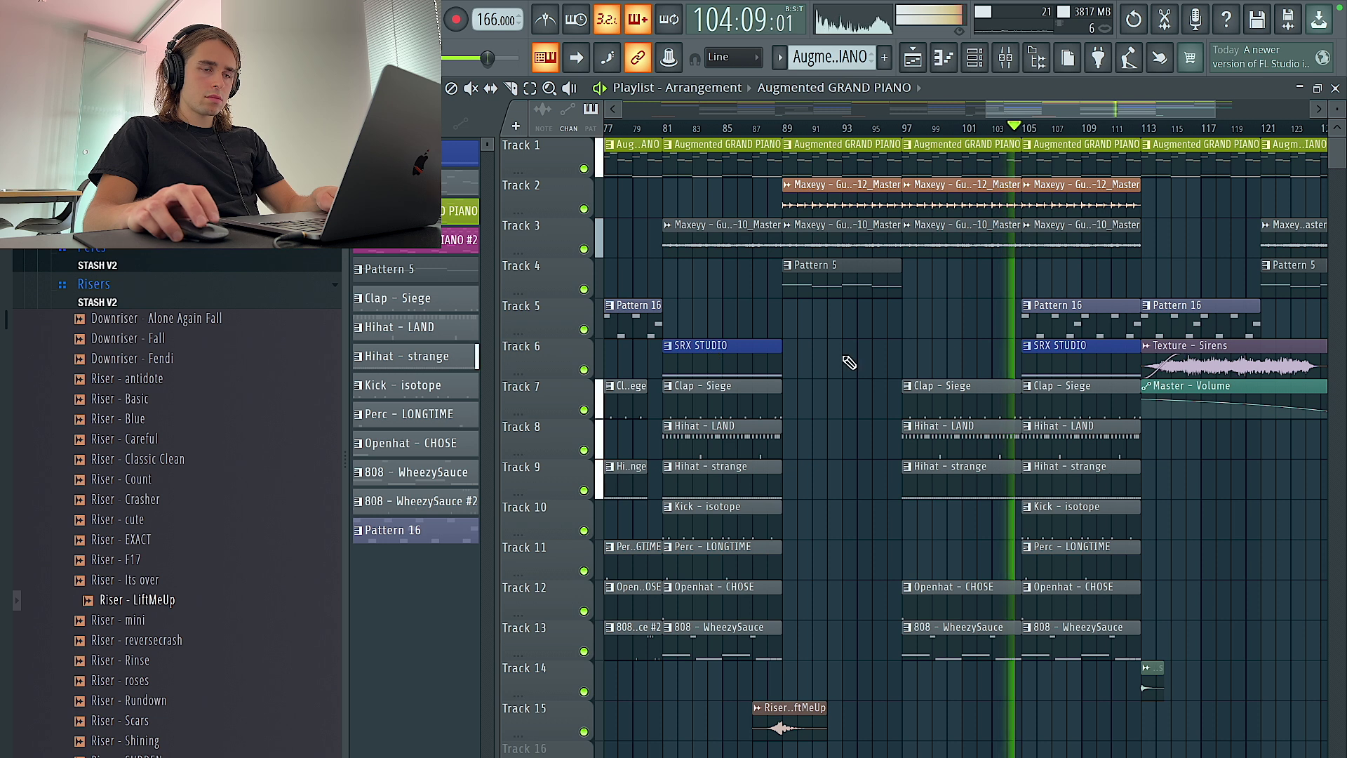
scroll(1067, 351, "down", 5)
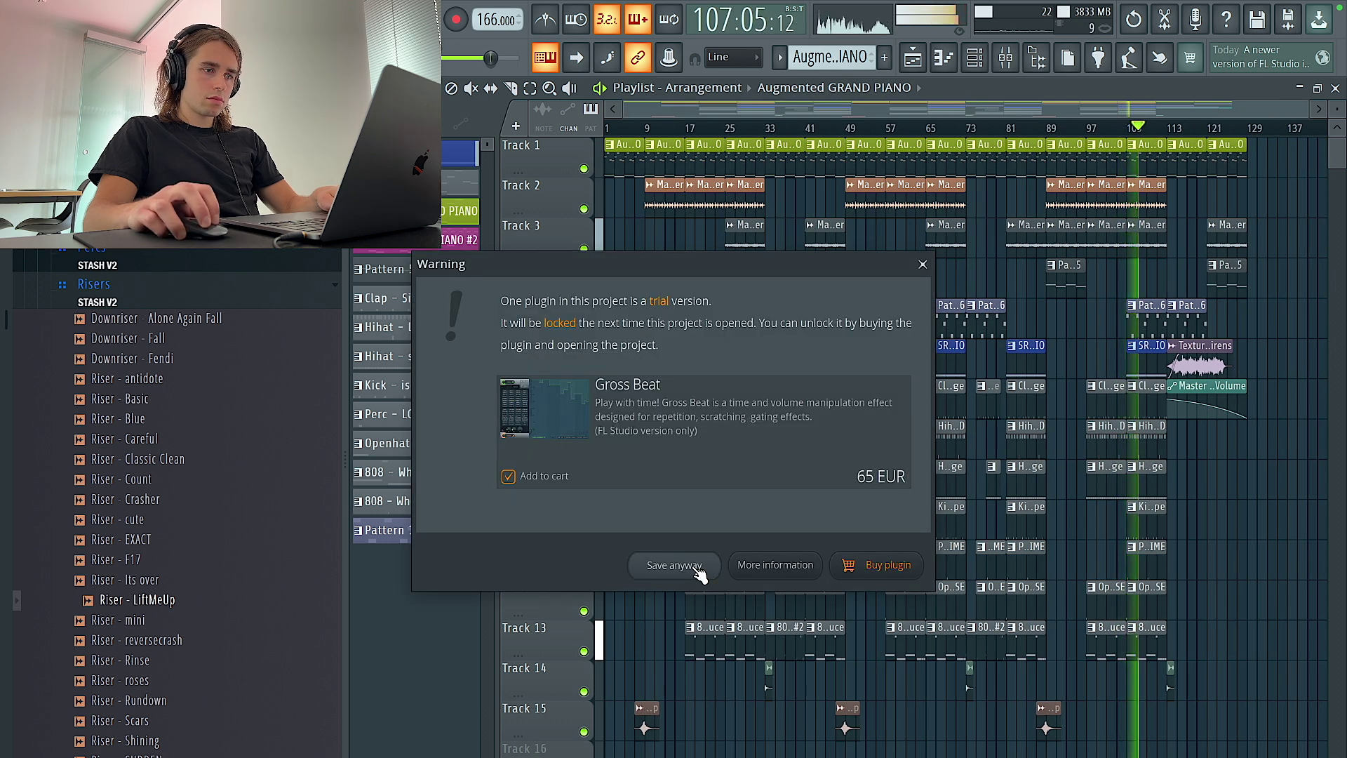
left_click(691, 561)
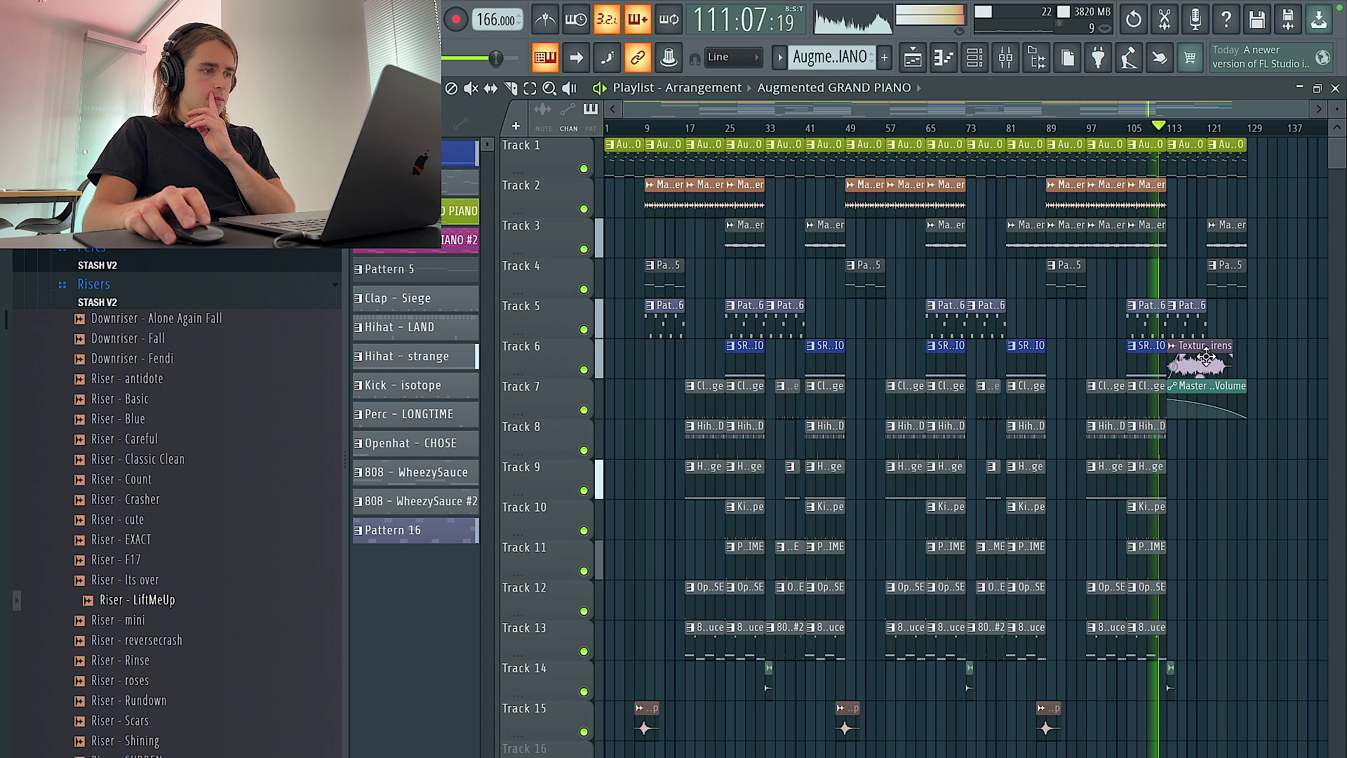
Select the Texture - Sirens and master volume automation clips and move them down two tracks to Tracks 8 and 9.
left_click_drag(1290, 538, 1195, 345)
key("shift+Down")
key("shift+Down")
Delete the short clip at bar 113 on Track 14 and save the project.
right_click(1193, 696)
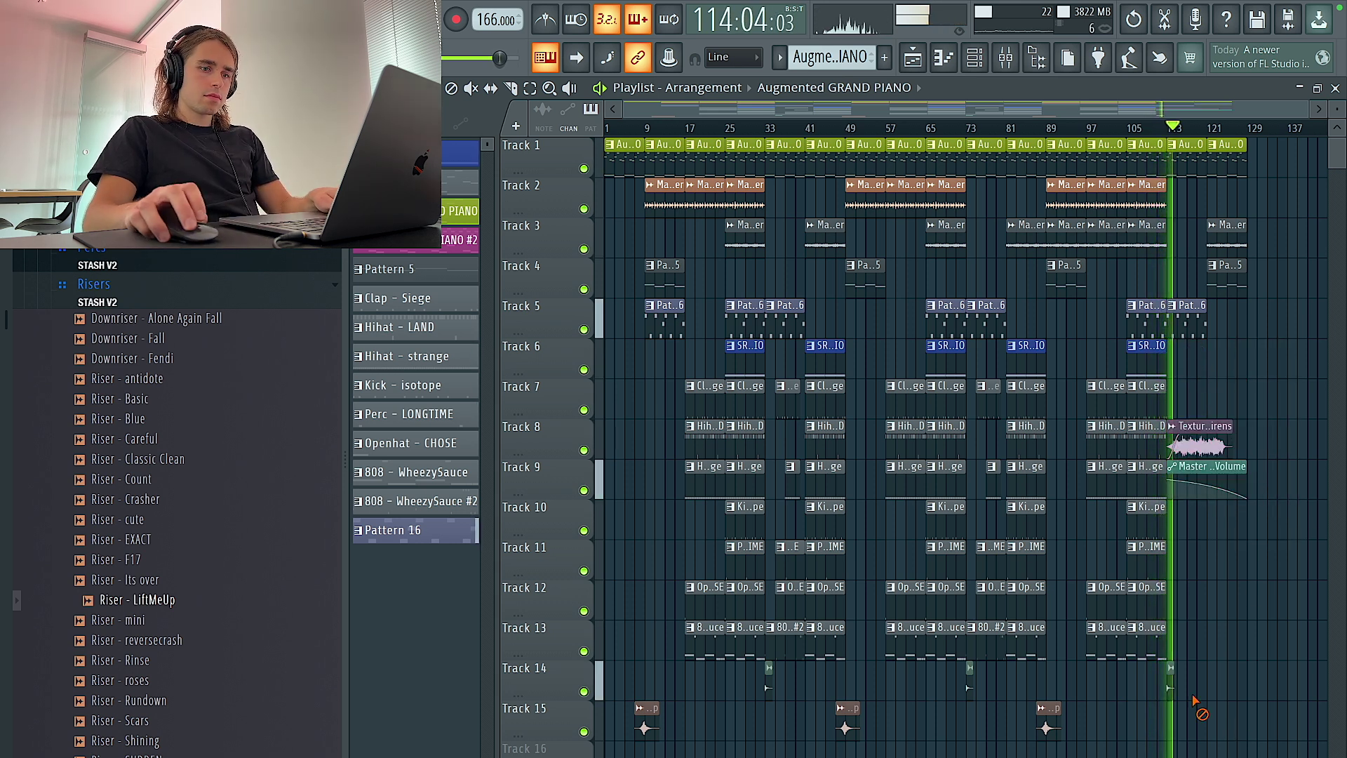
key("ctrl+s")
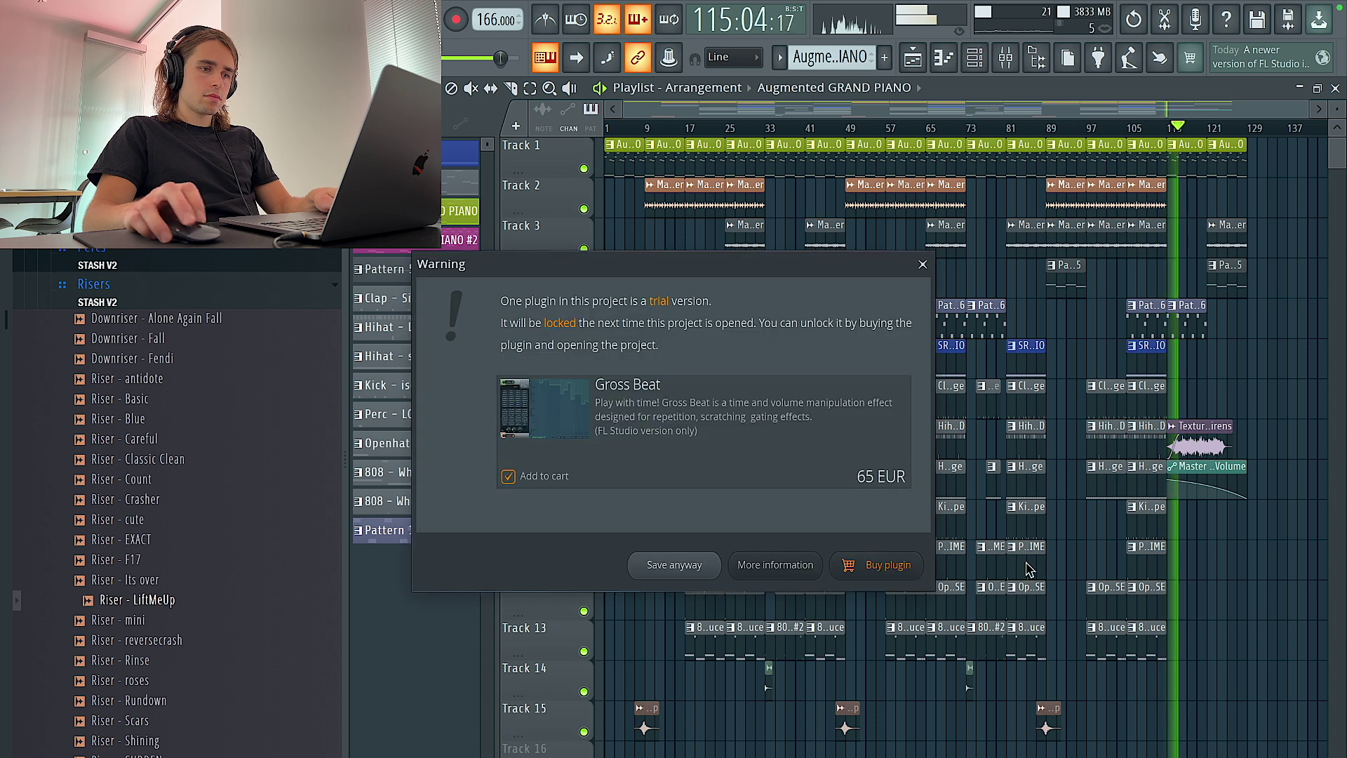
left_click(687, 570)
Place a copy of the Riser - LiftMeUp clip on Track 15 starting at bar 111 so it leads into the outro.
scroll(1000, 729, "up", 5)
left_click(942, 725)
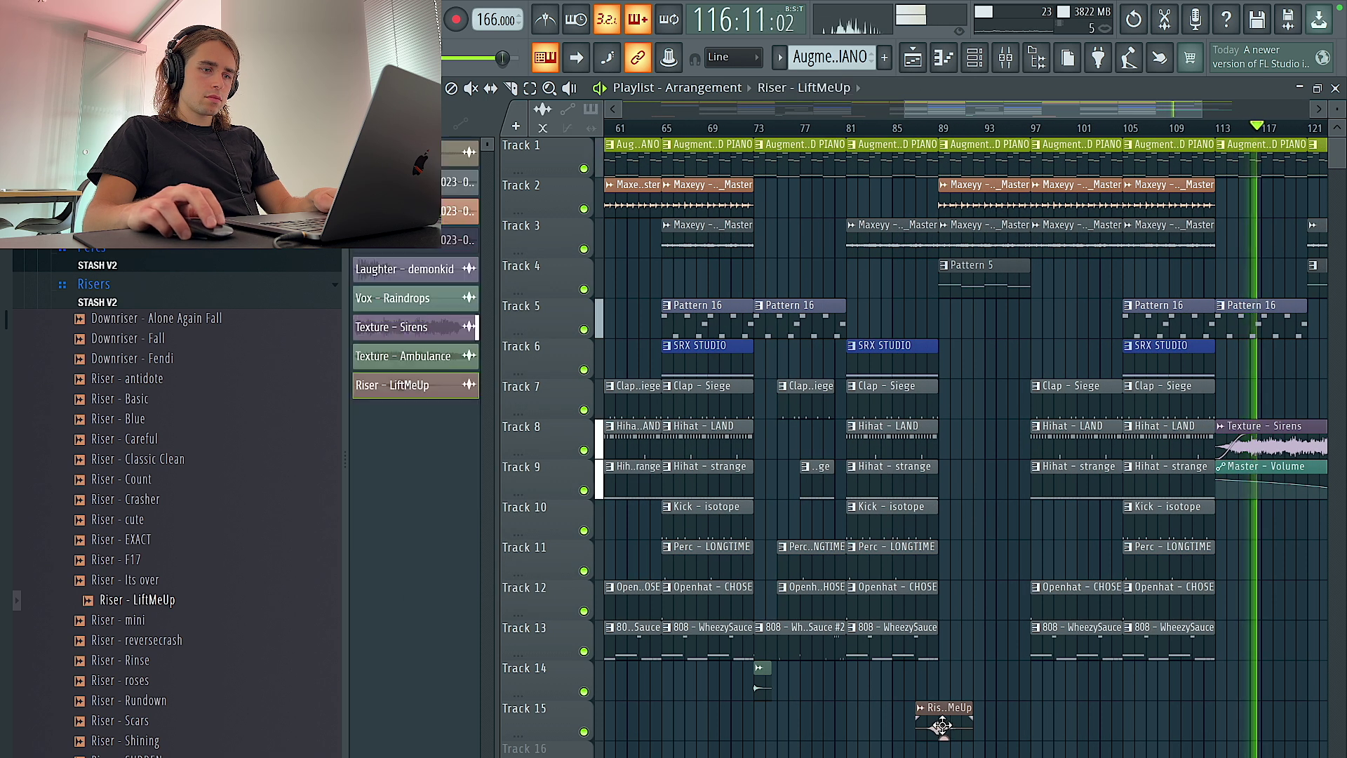
left_click(1221, 726)
scroll(1221, 721, "up", 3)
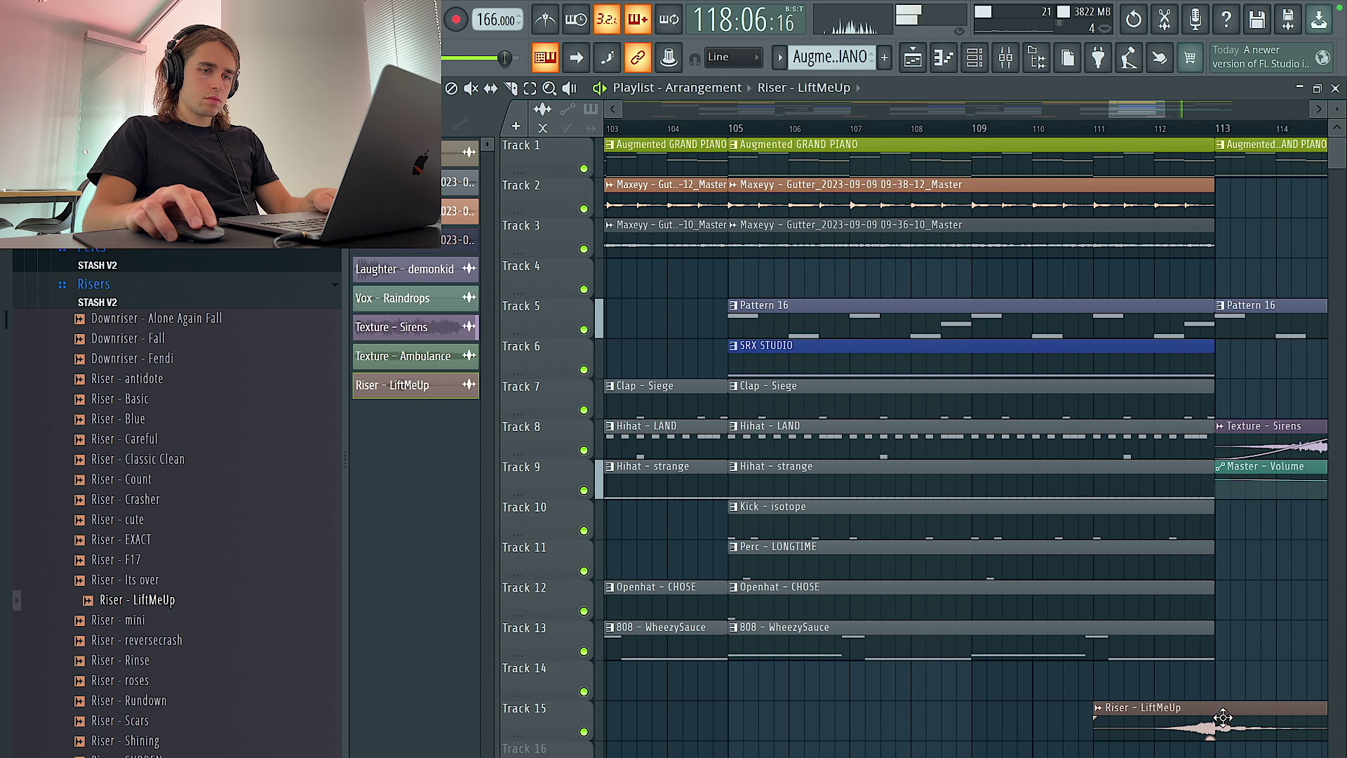
scroll(1225, 715, "down", 6)
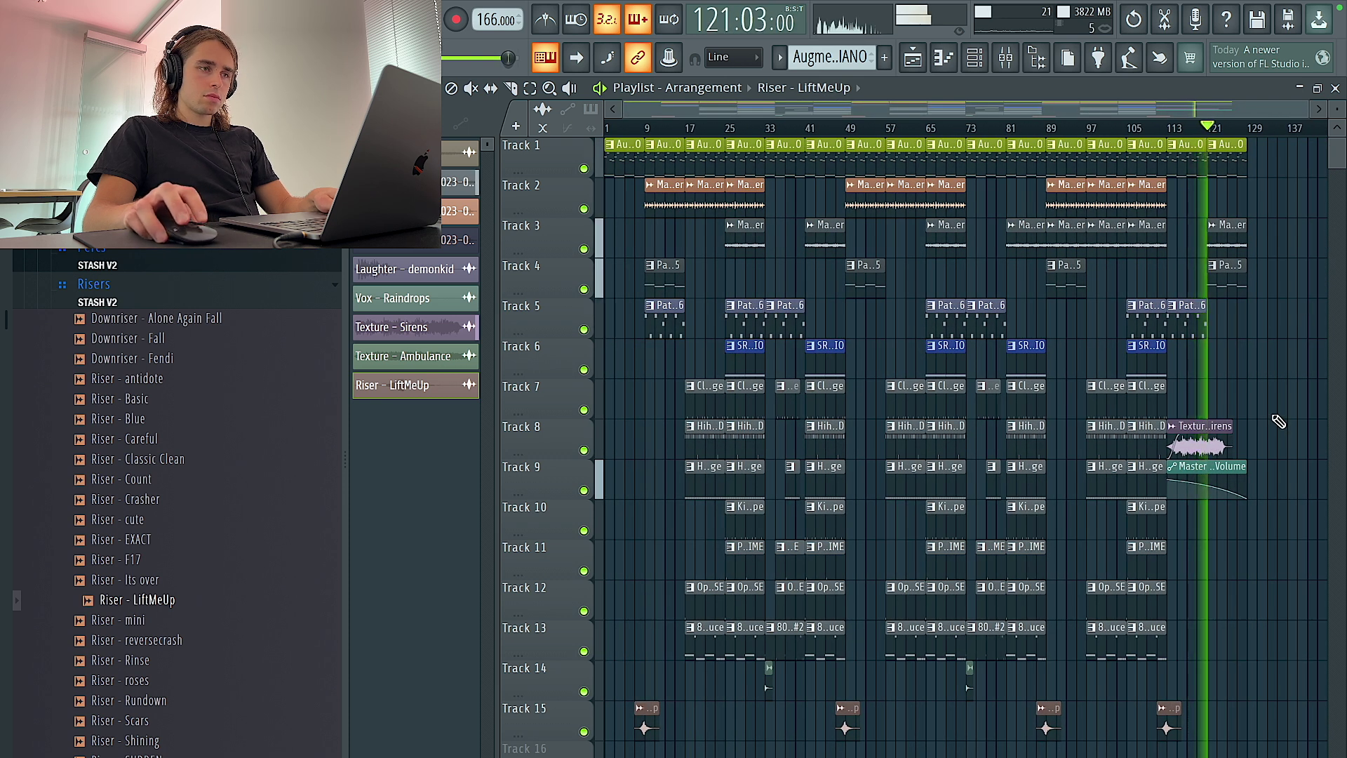
Save the finished arrangement with the added riser, accepting the trial plugin warning each time.
key("ctrl+s")
left_click(673, 565)
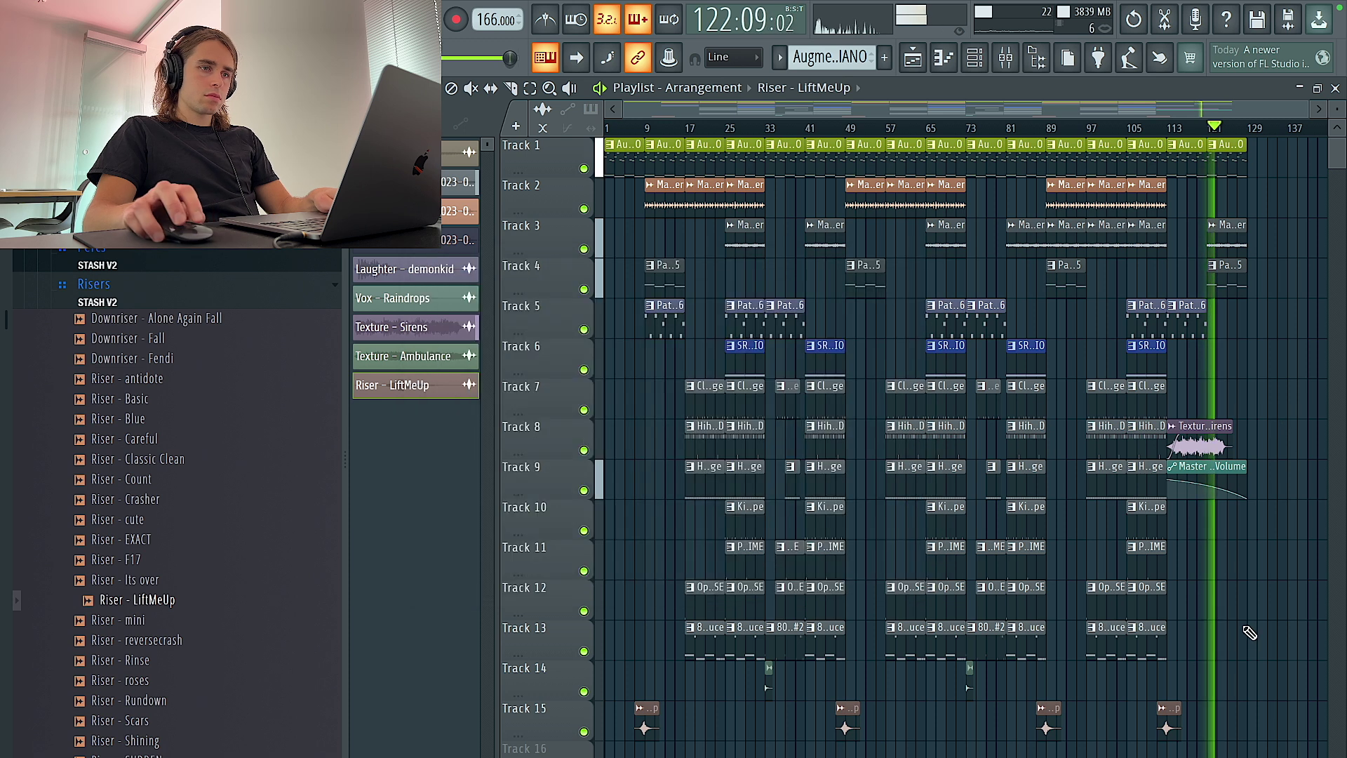
key("ctrl+s")
left_click(673, 563)
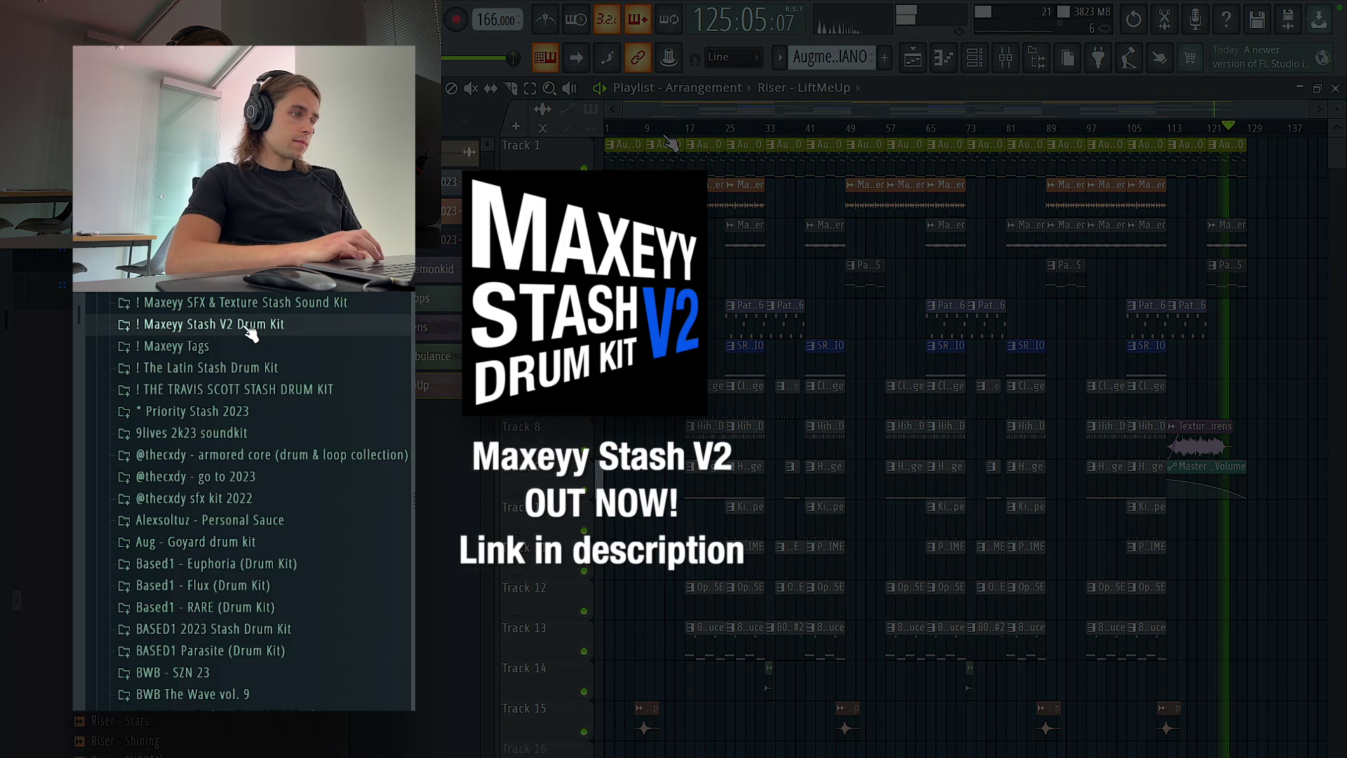